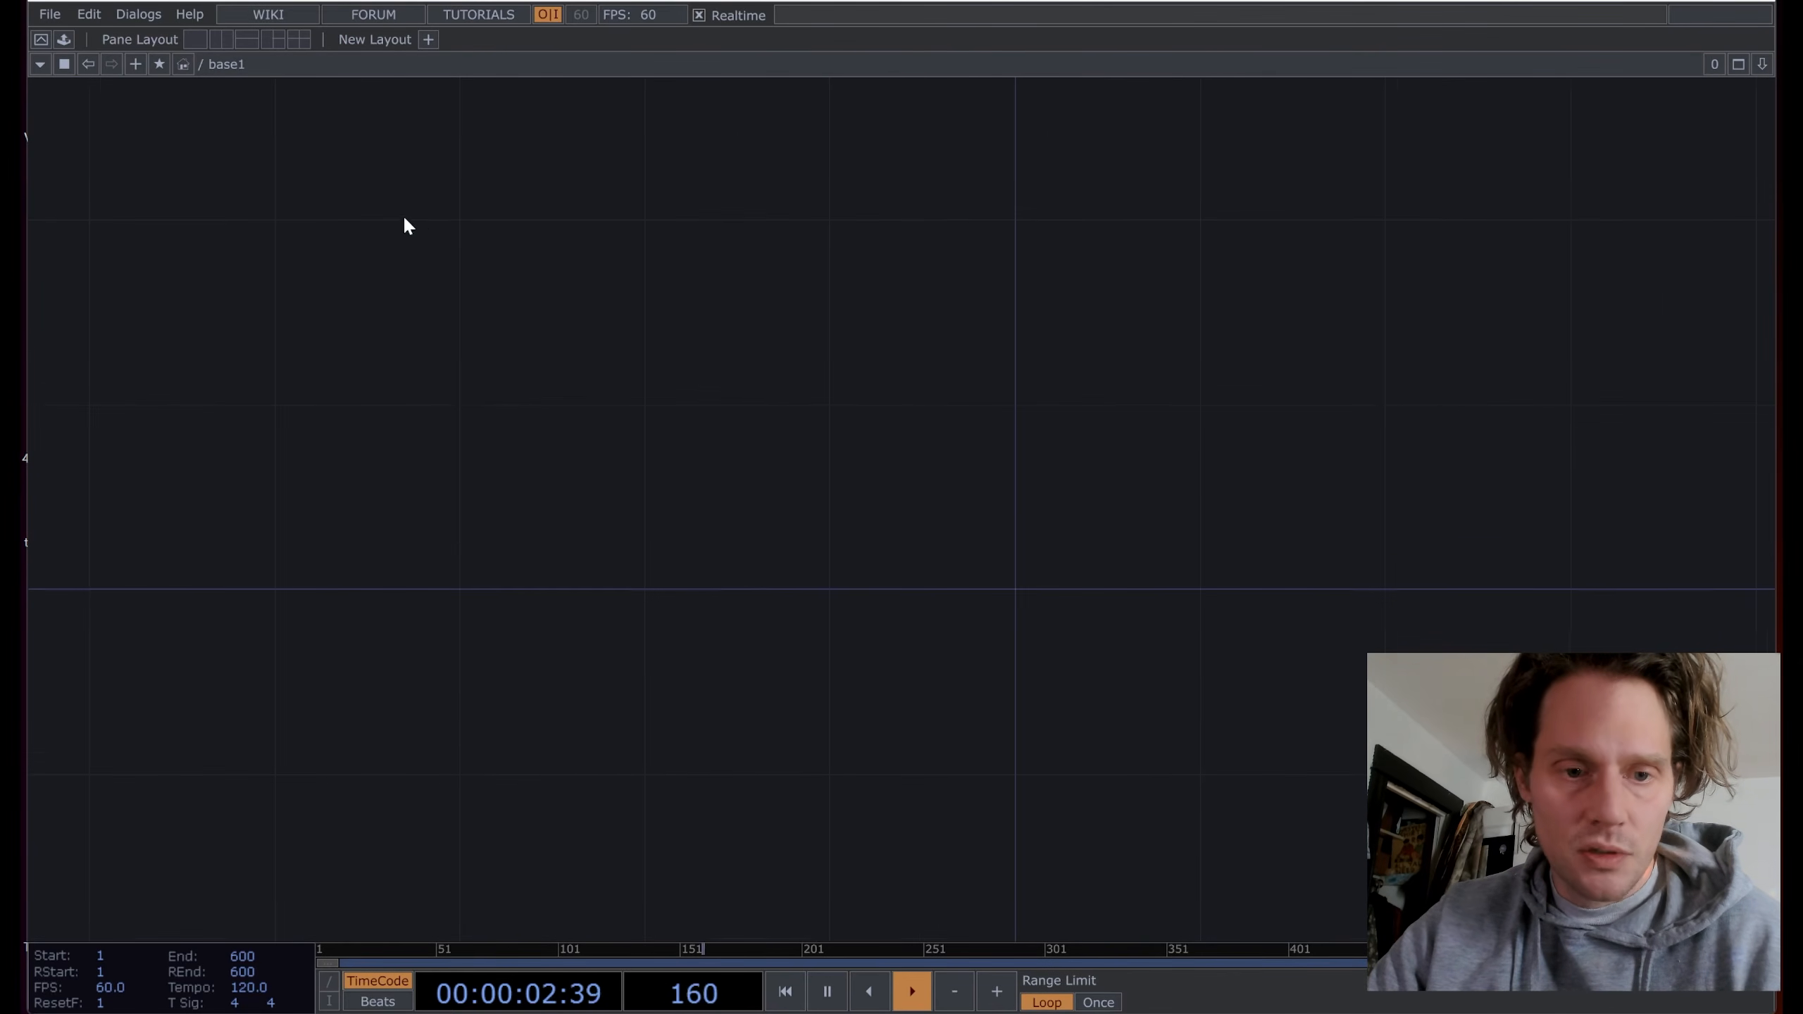
# Step: Add an LFO CHOP, lfo1, to the empty network
pyautogui.press('Tab')
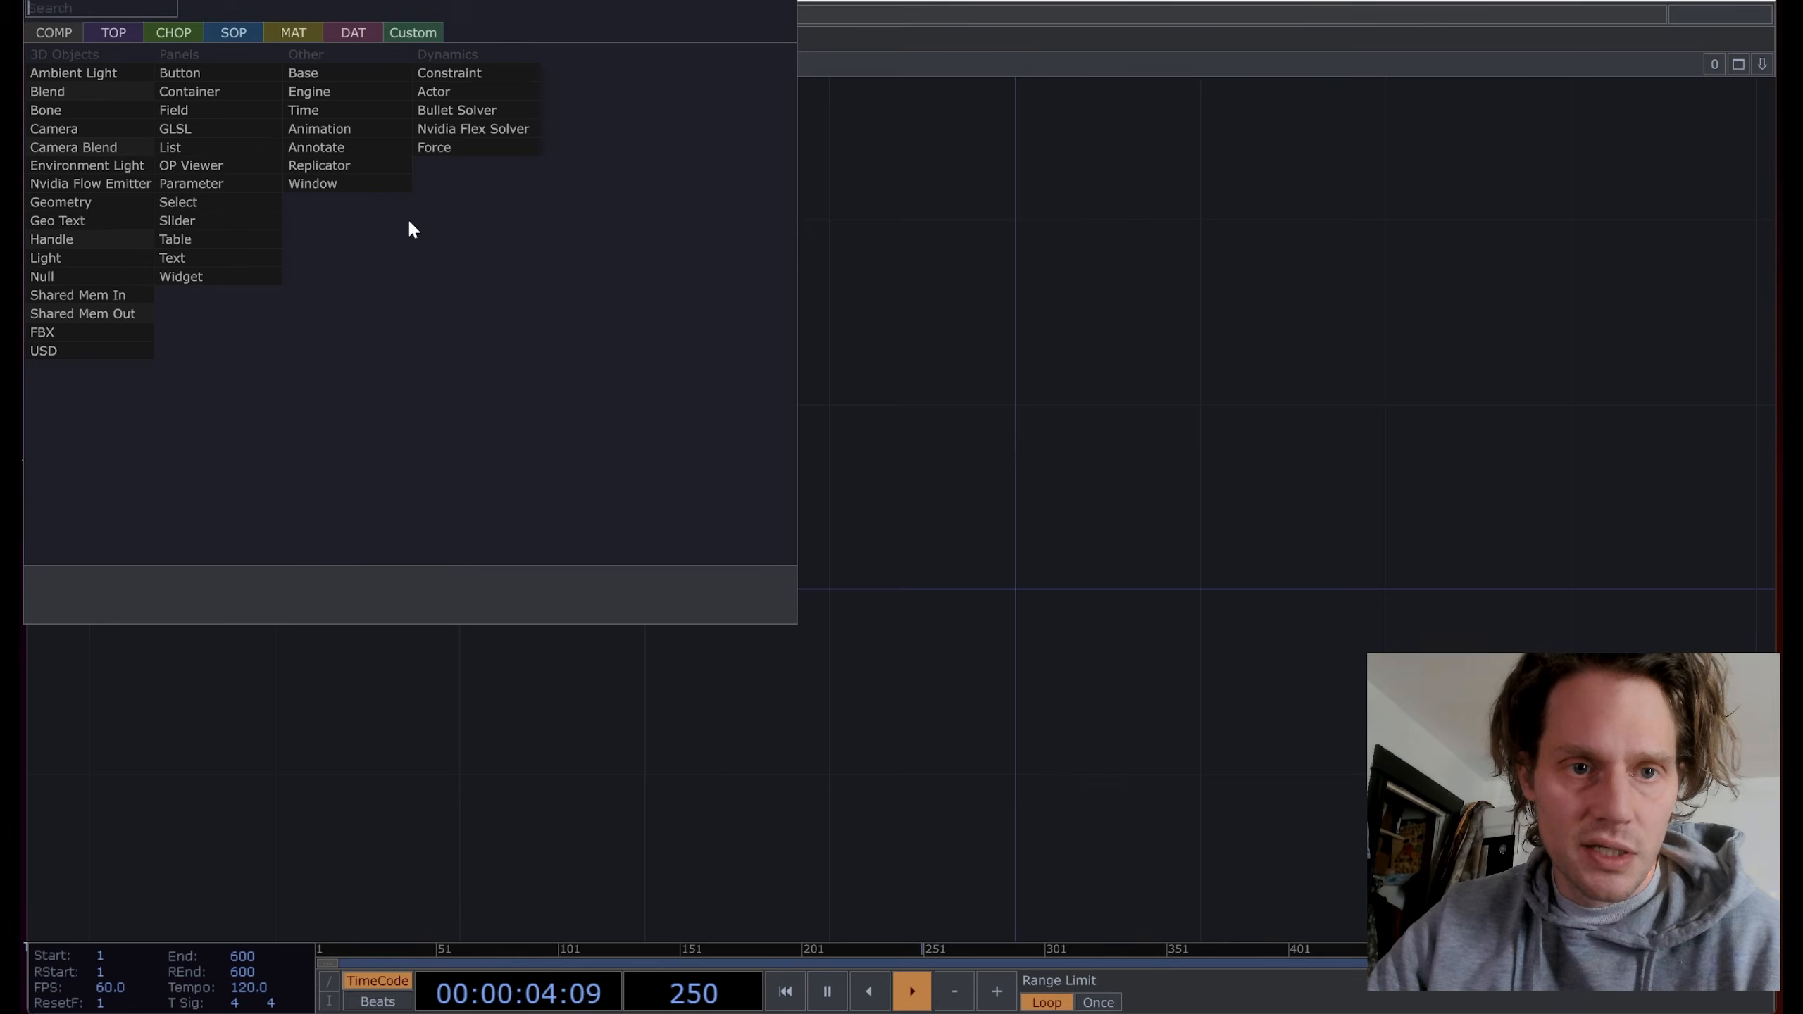
pyautogui.click(193, 36)
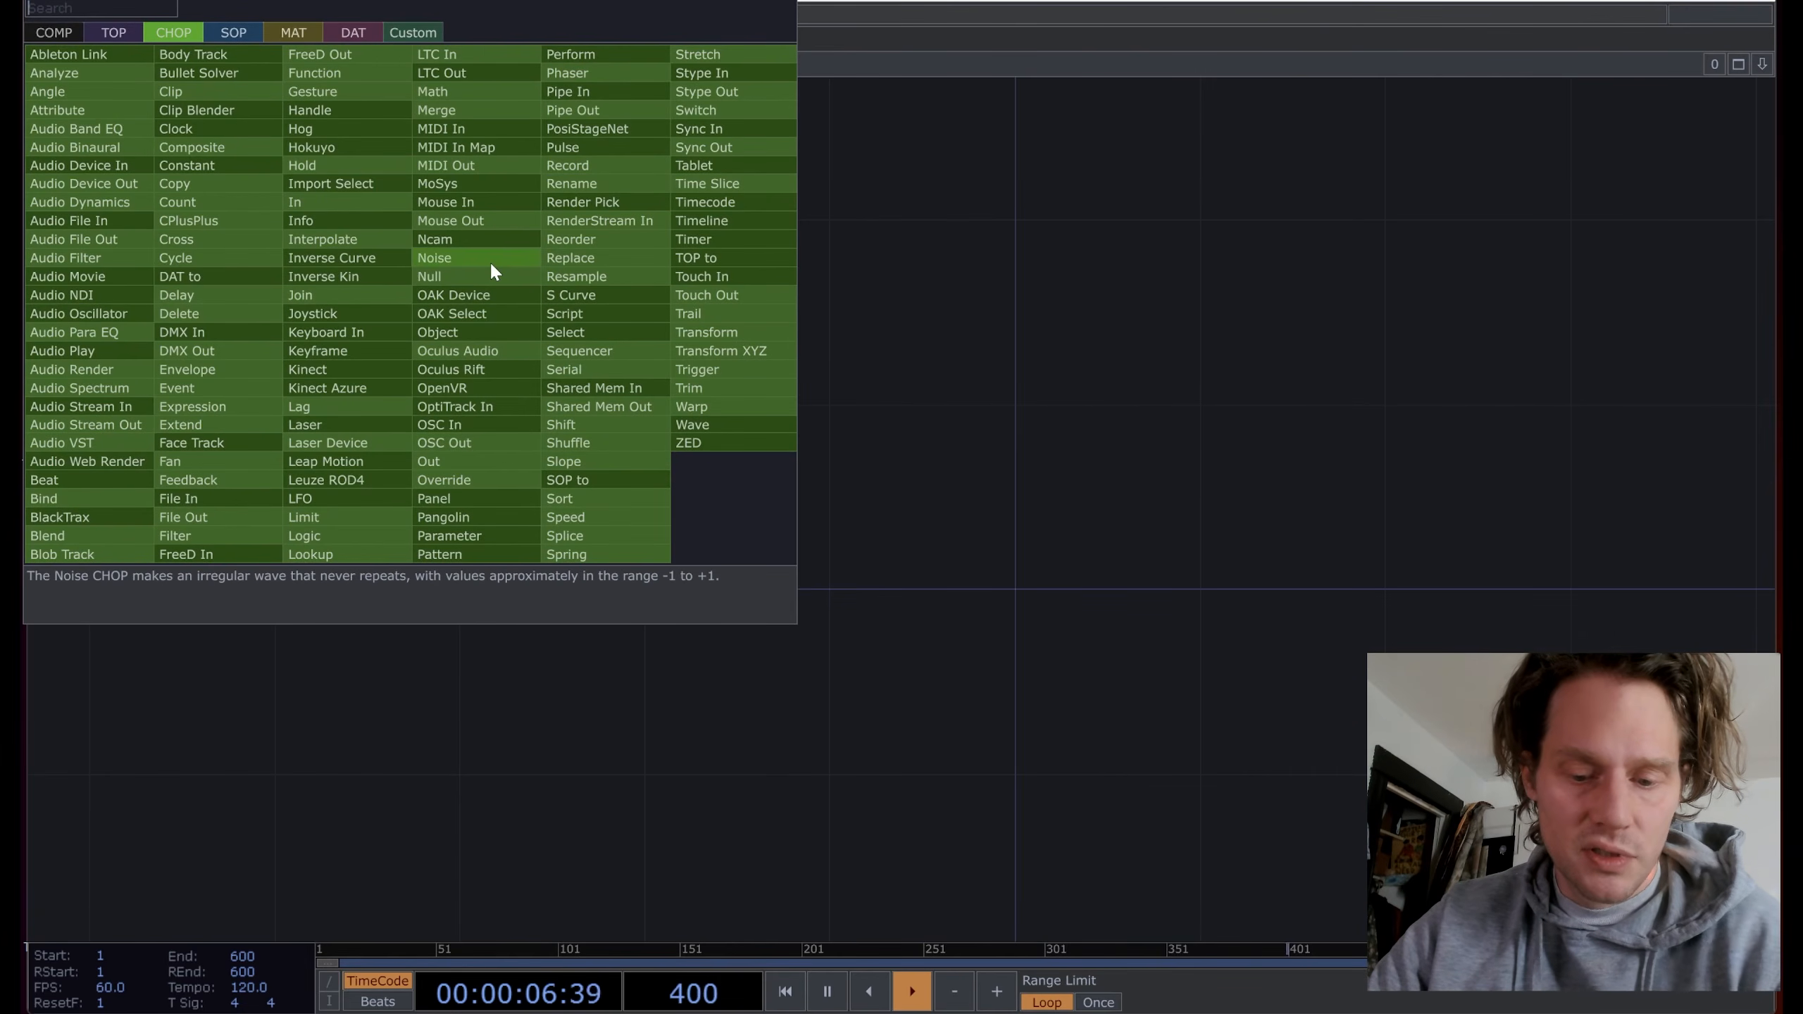
pyautogui.write('lf')
pyautogui.press('Return')
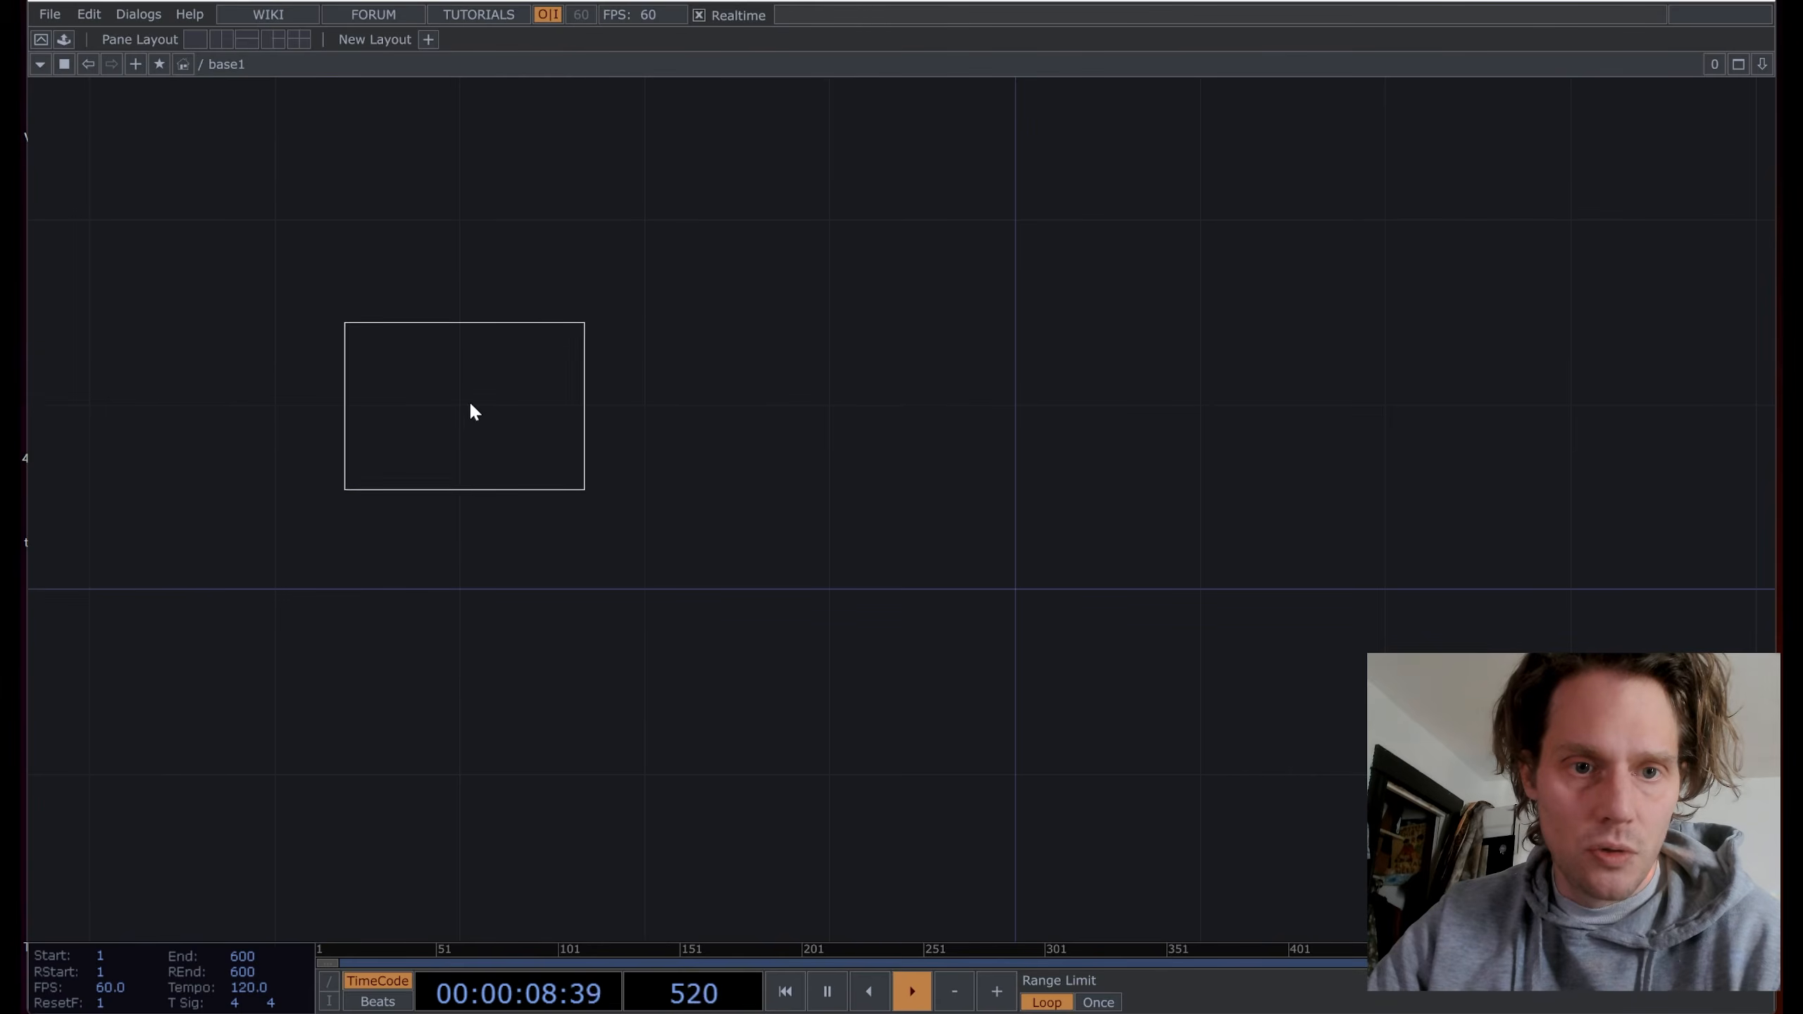
pyautogui.click(466, 355)
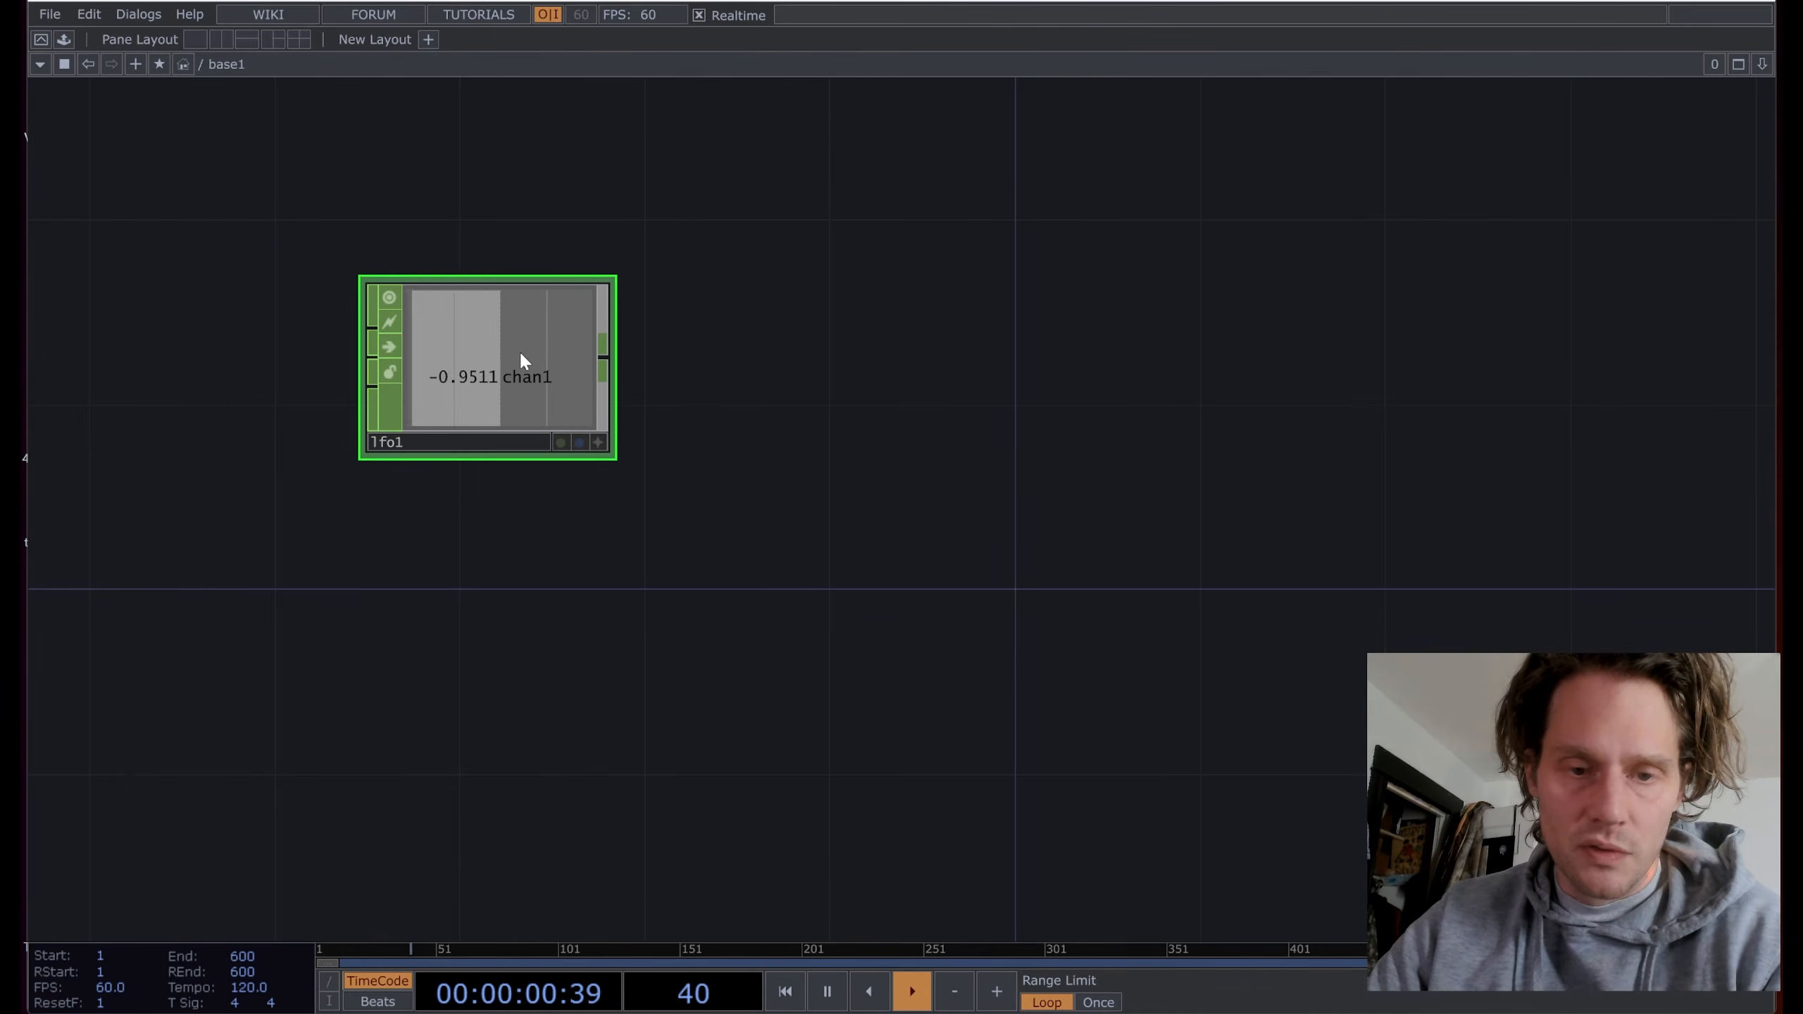
# Step: Slow lfo1's frequency down to 0.12
pyautogui.scroll(3, 520, 359)
pyautogui.press('p')
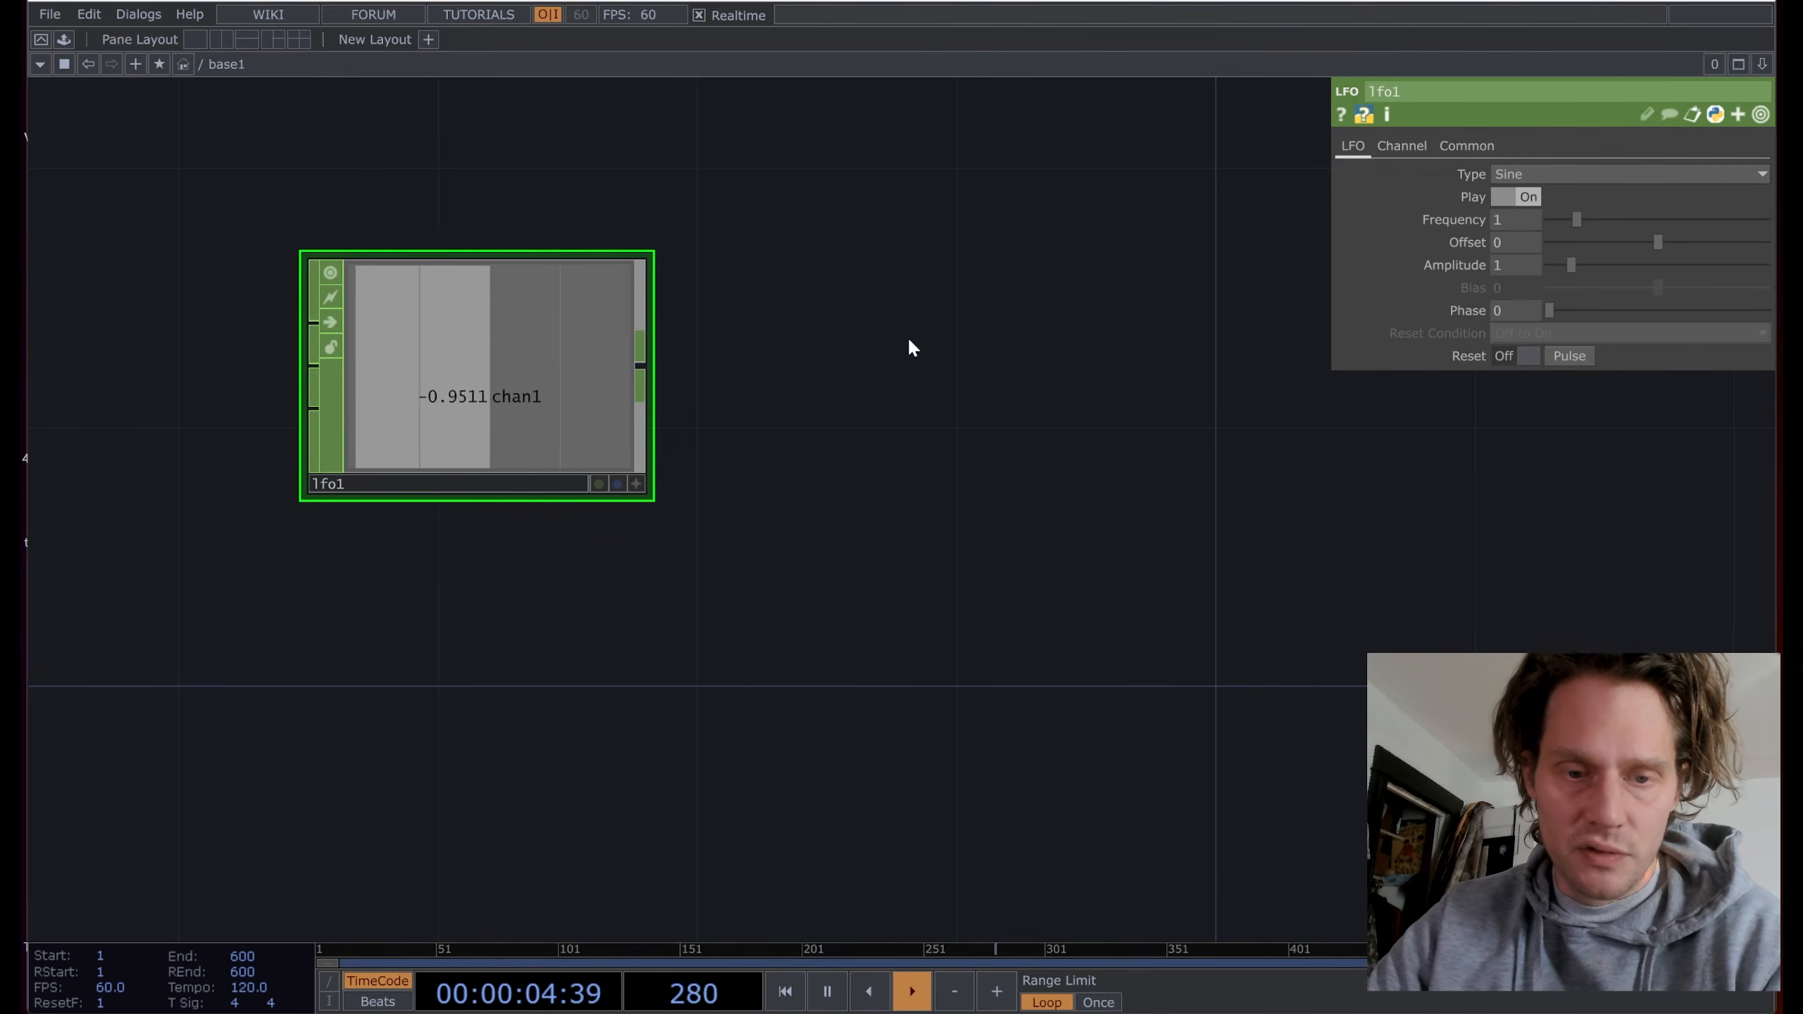
pyautogui.scroll(-2, 887, 324)
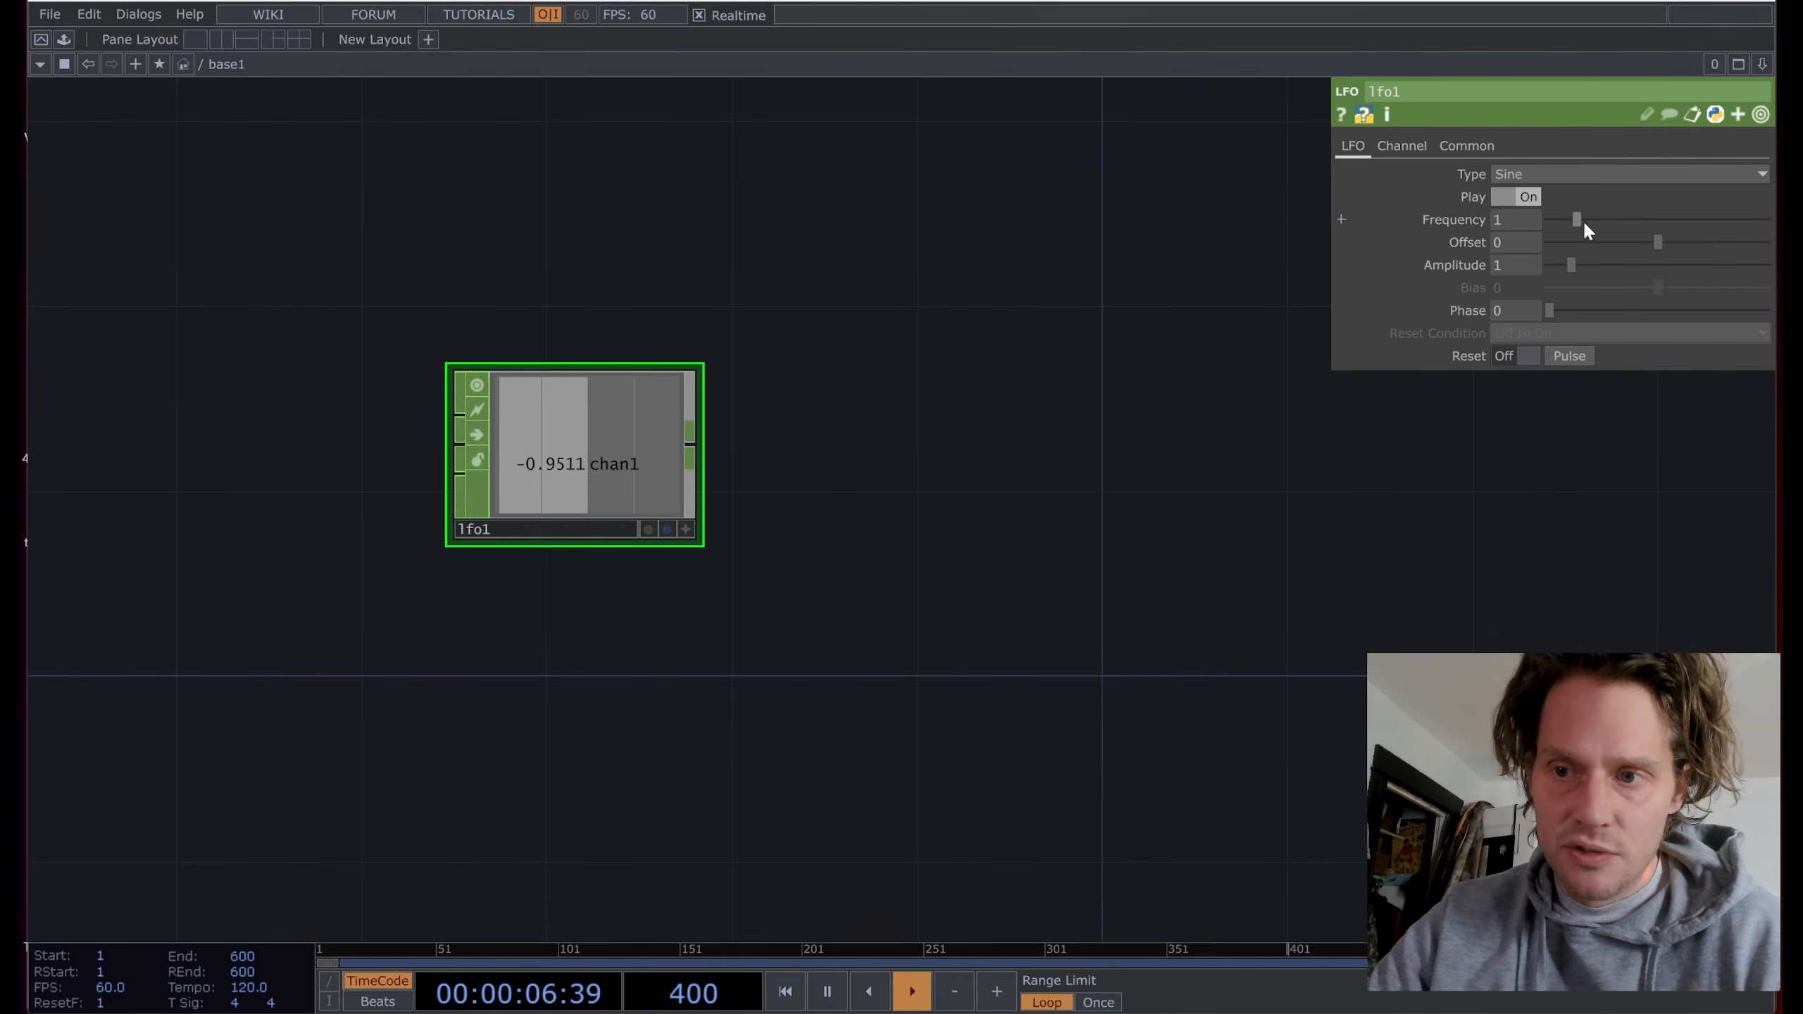
pyautogui.moveTo(1585, 225); pyautogui.dragTo(1574, 220)
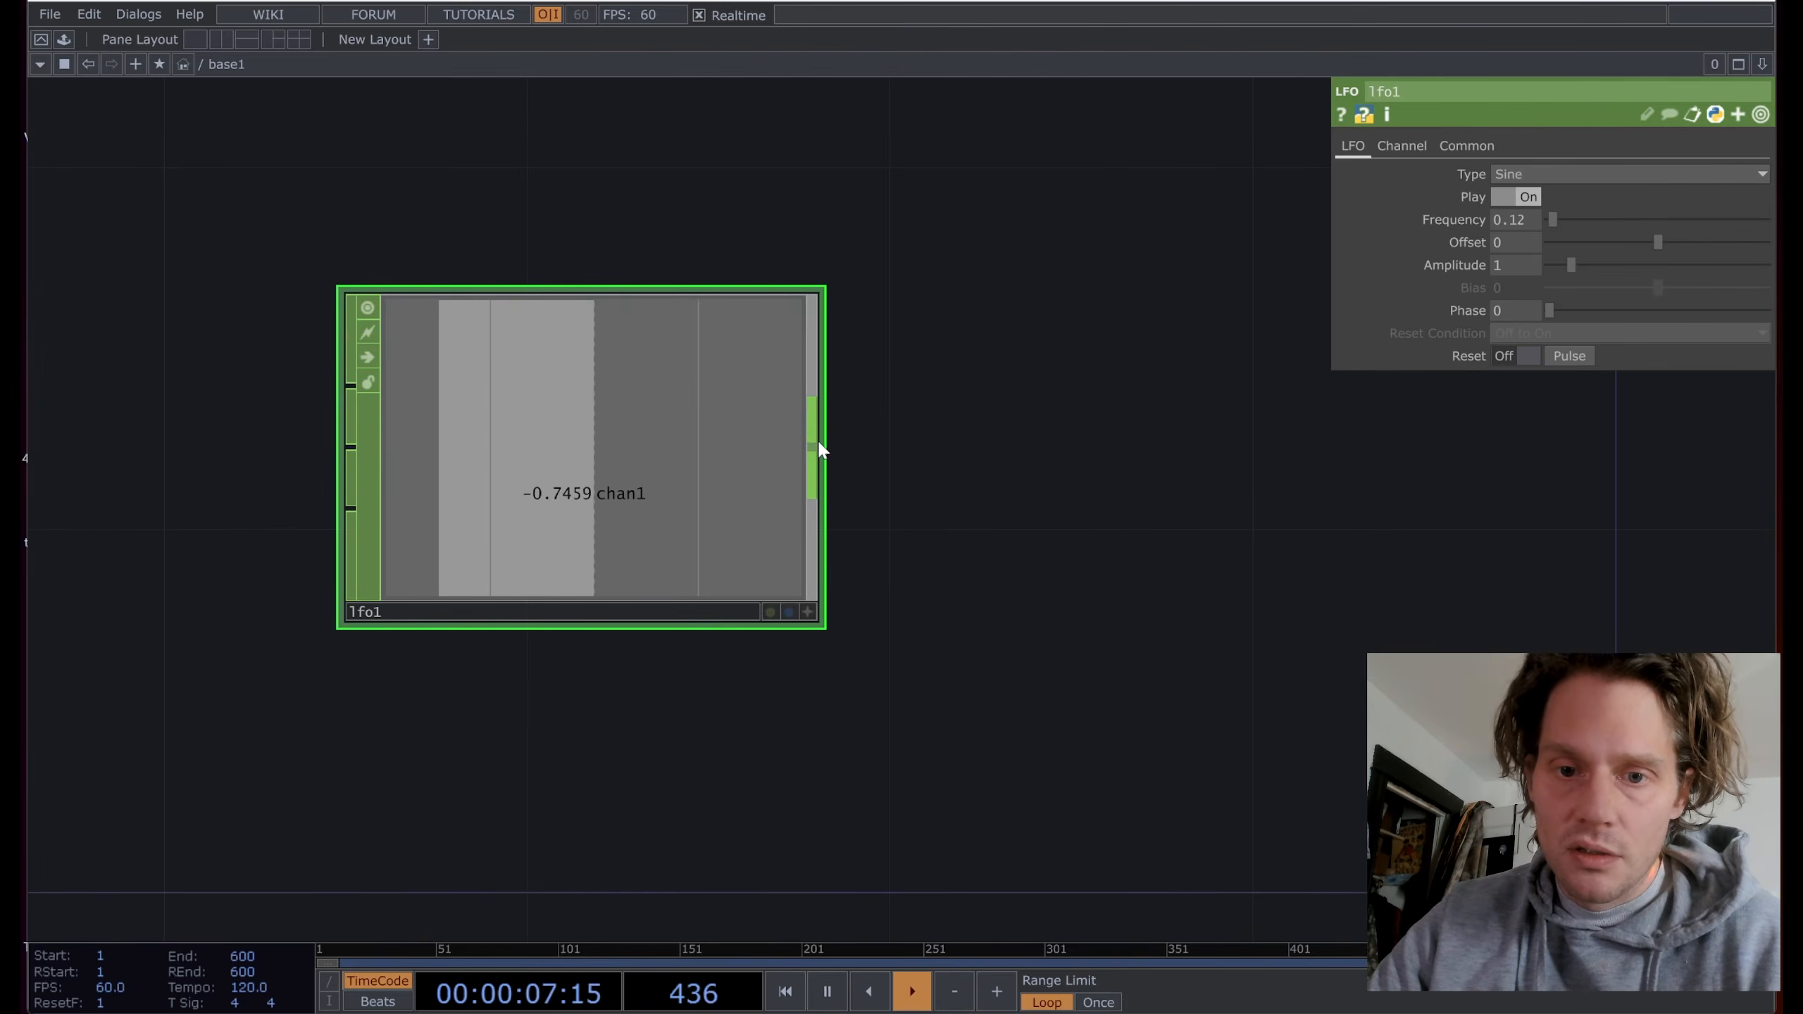
# Step: Wire a new Trail CHOP, trail1, after lfo1 with a 7-second window length
pyautogui.rightClick(818, 445)
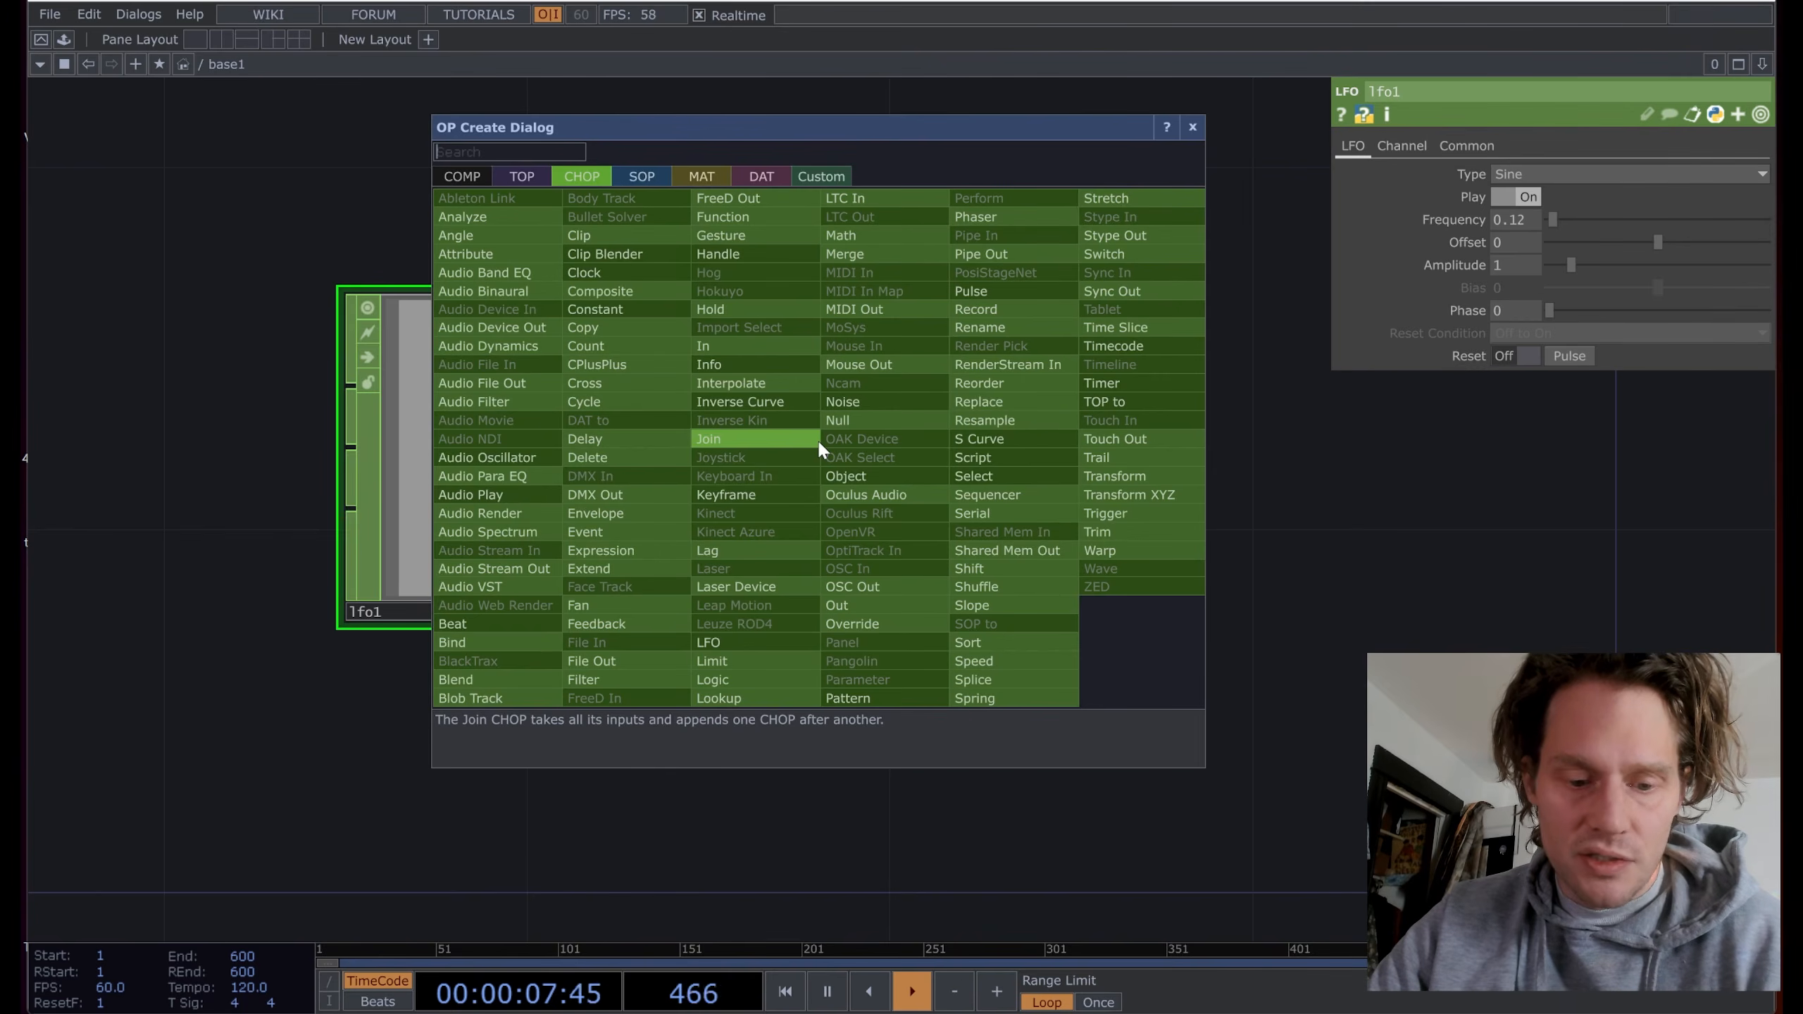
pyautogui.click(1126, 463)
pyautogui.click(1164, 460)
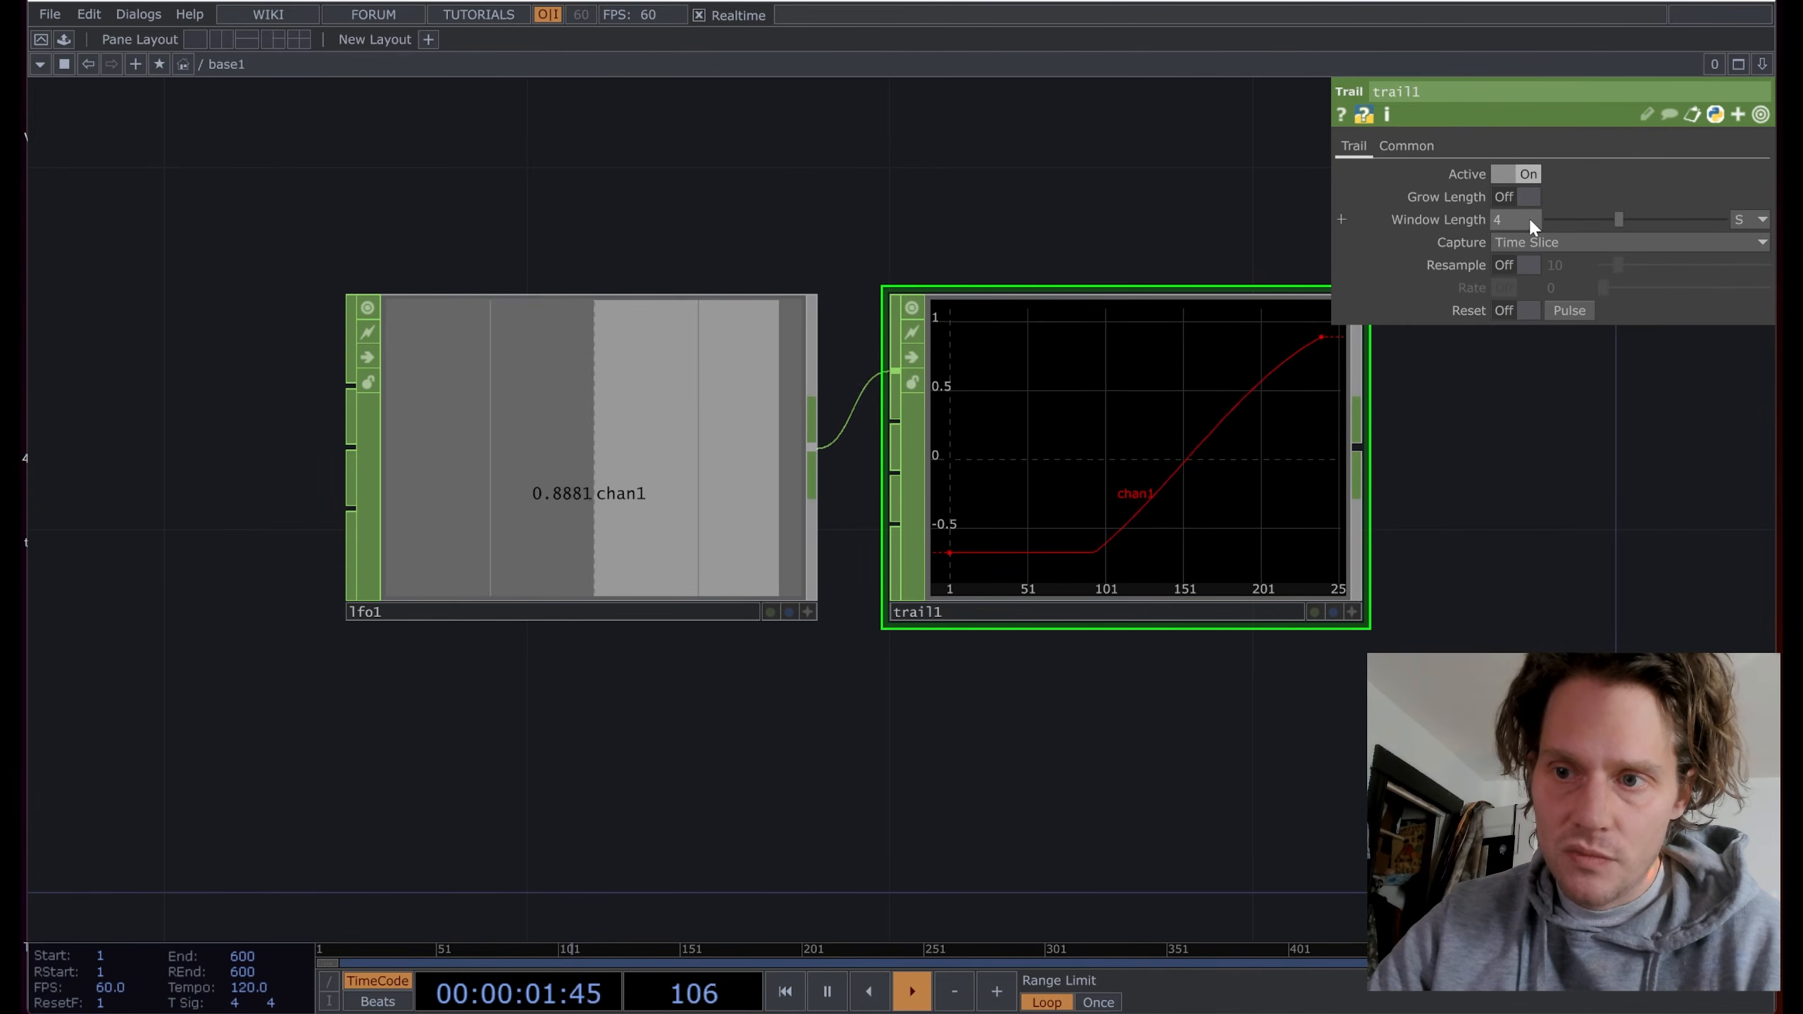
pyautogui.moveTo(1520, 219); pyautogui.dragTo(1484, 223)
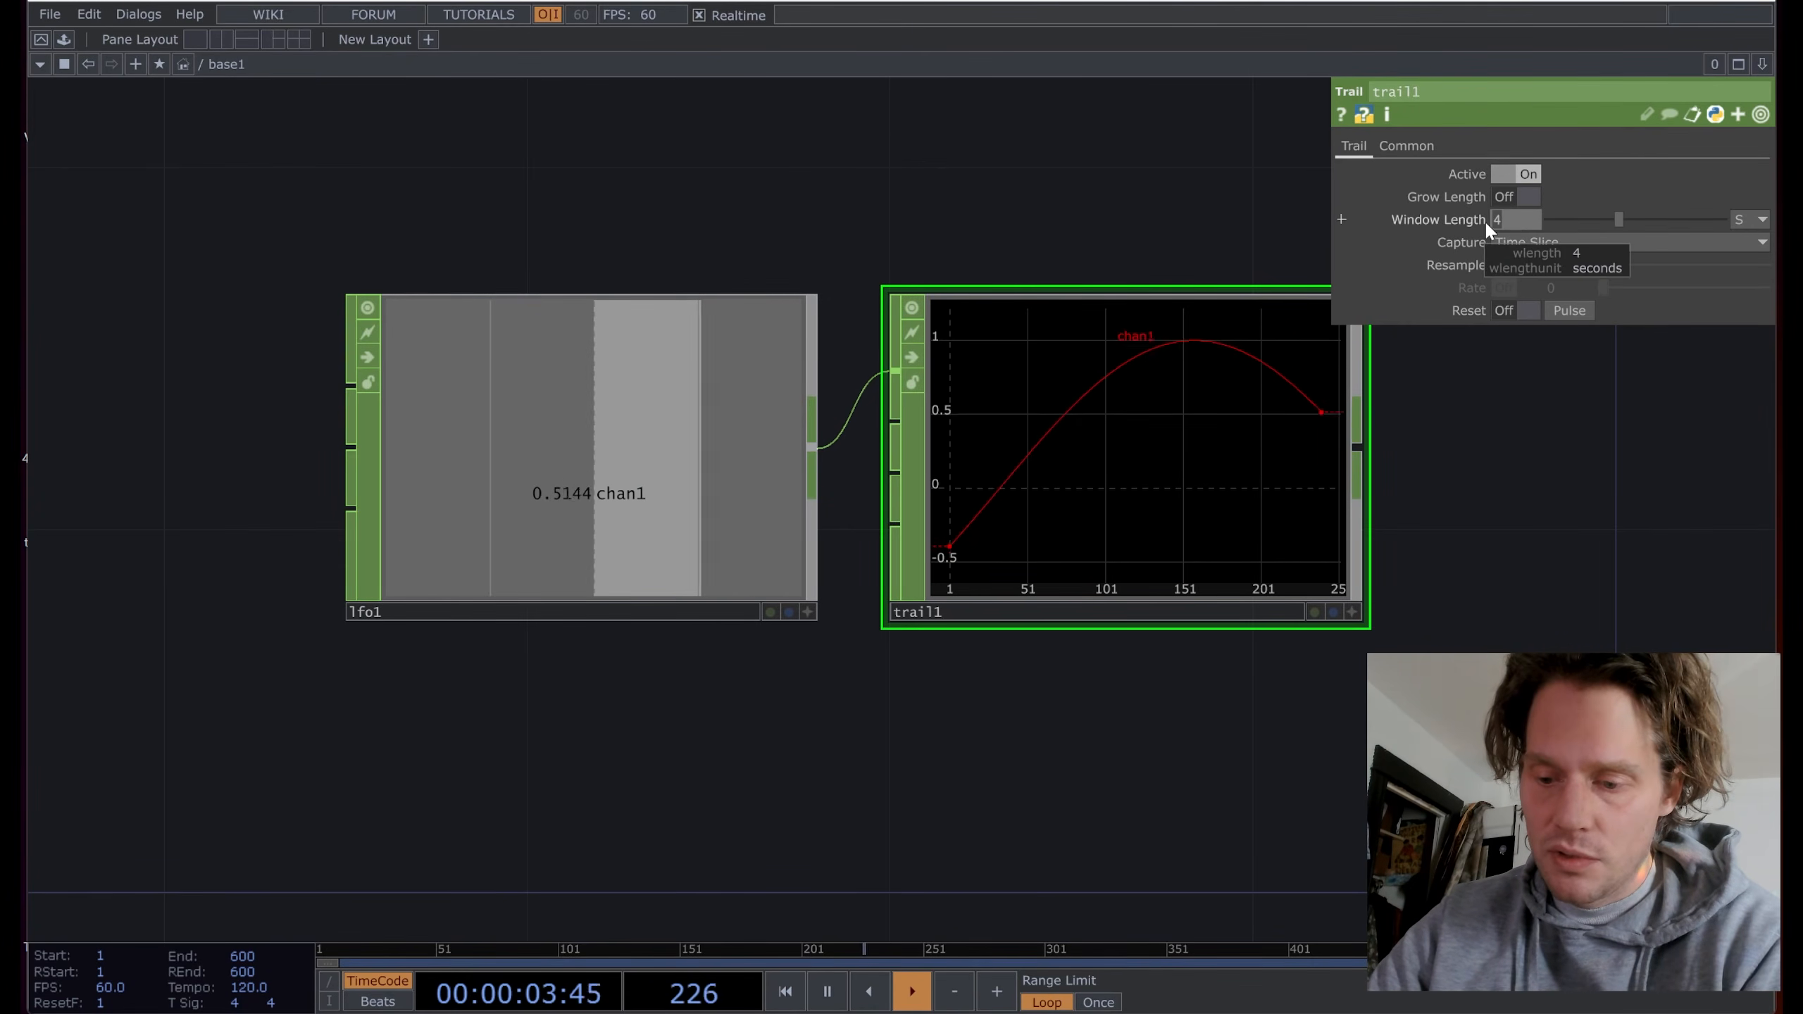
pyautogui.write('7')
pyautogui.press('Return')
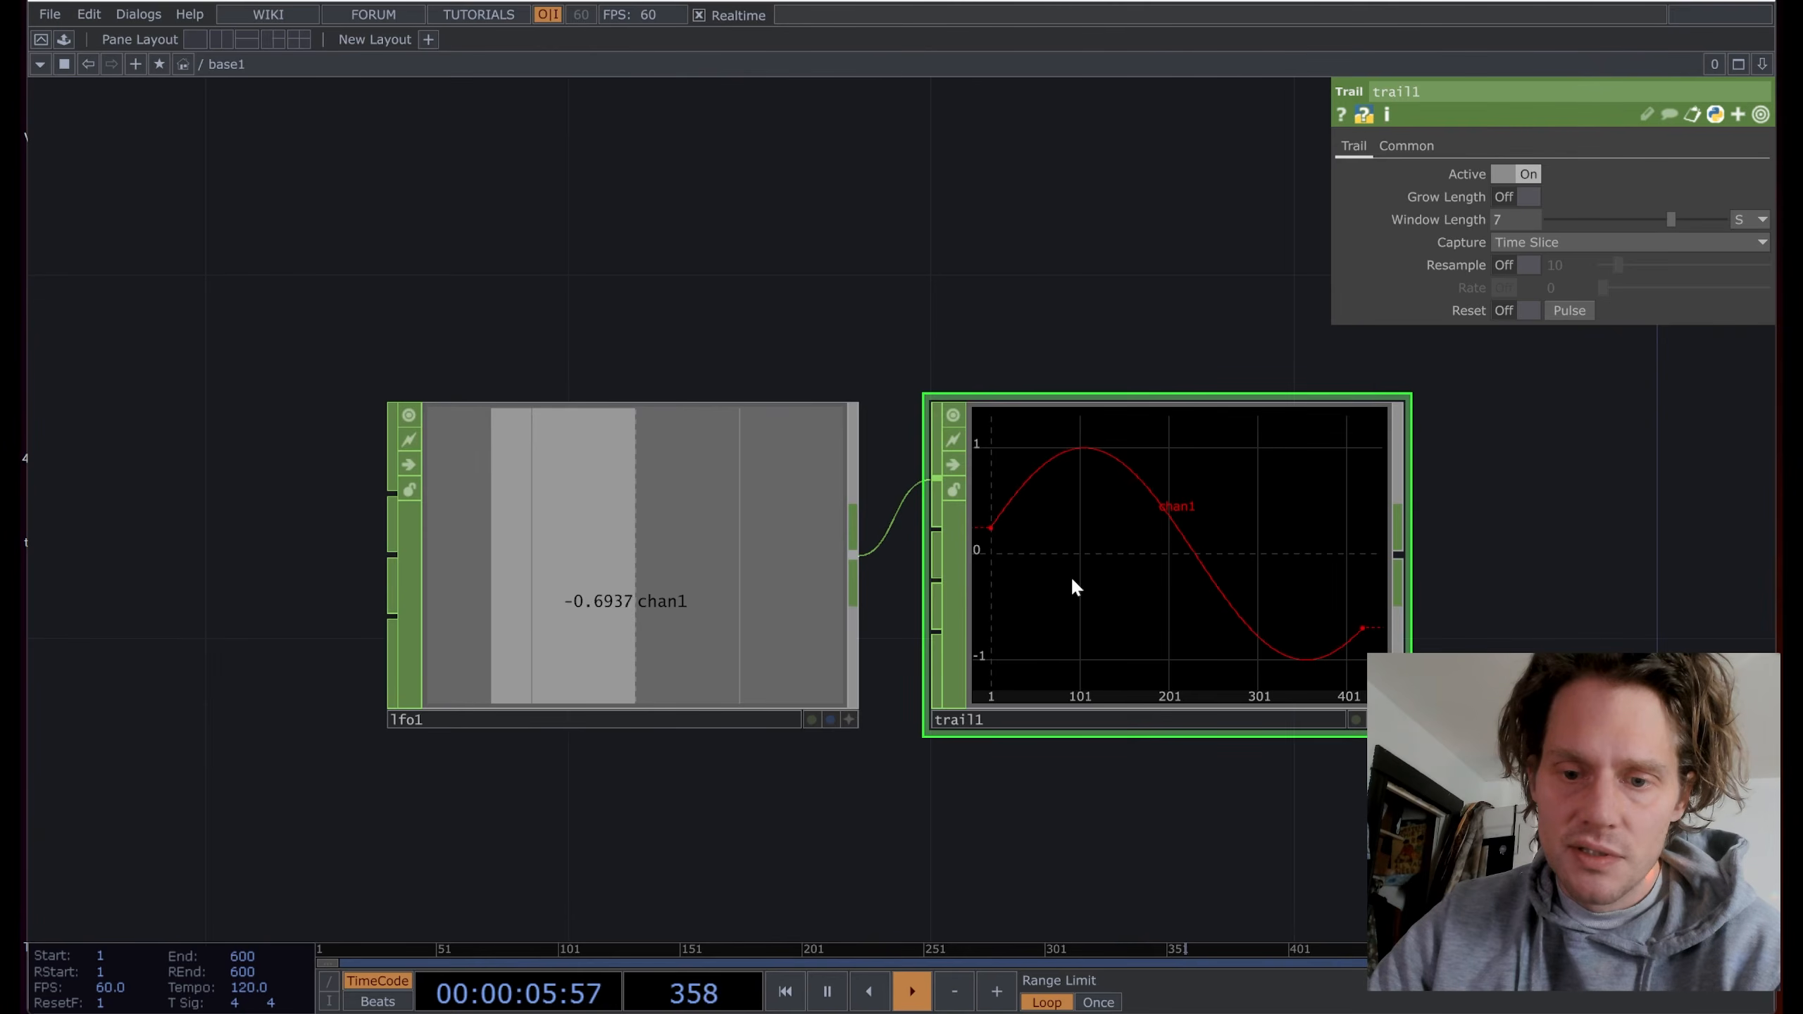
# Step: Check lfo1's parameters, then refine trail1's window length to 7.9 seconds
pyautogui.click(712, 558)
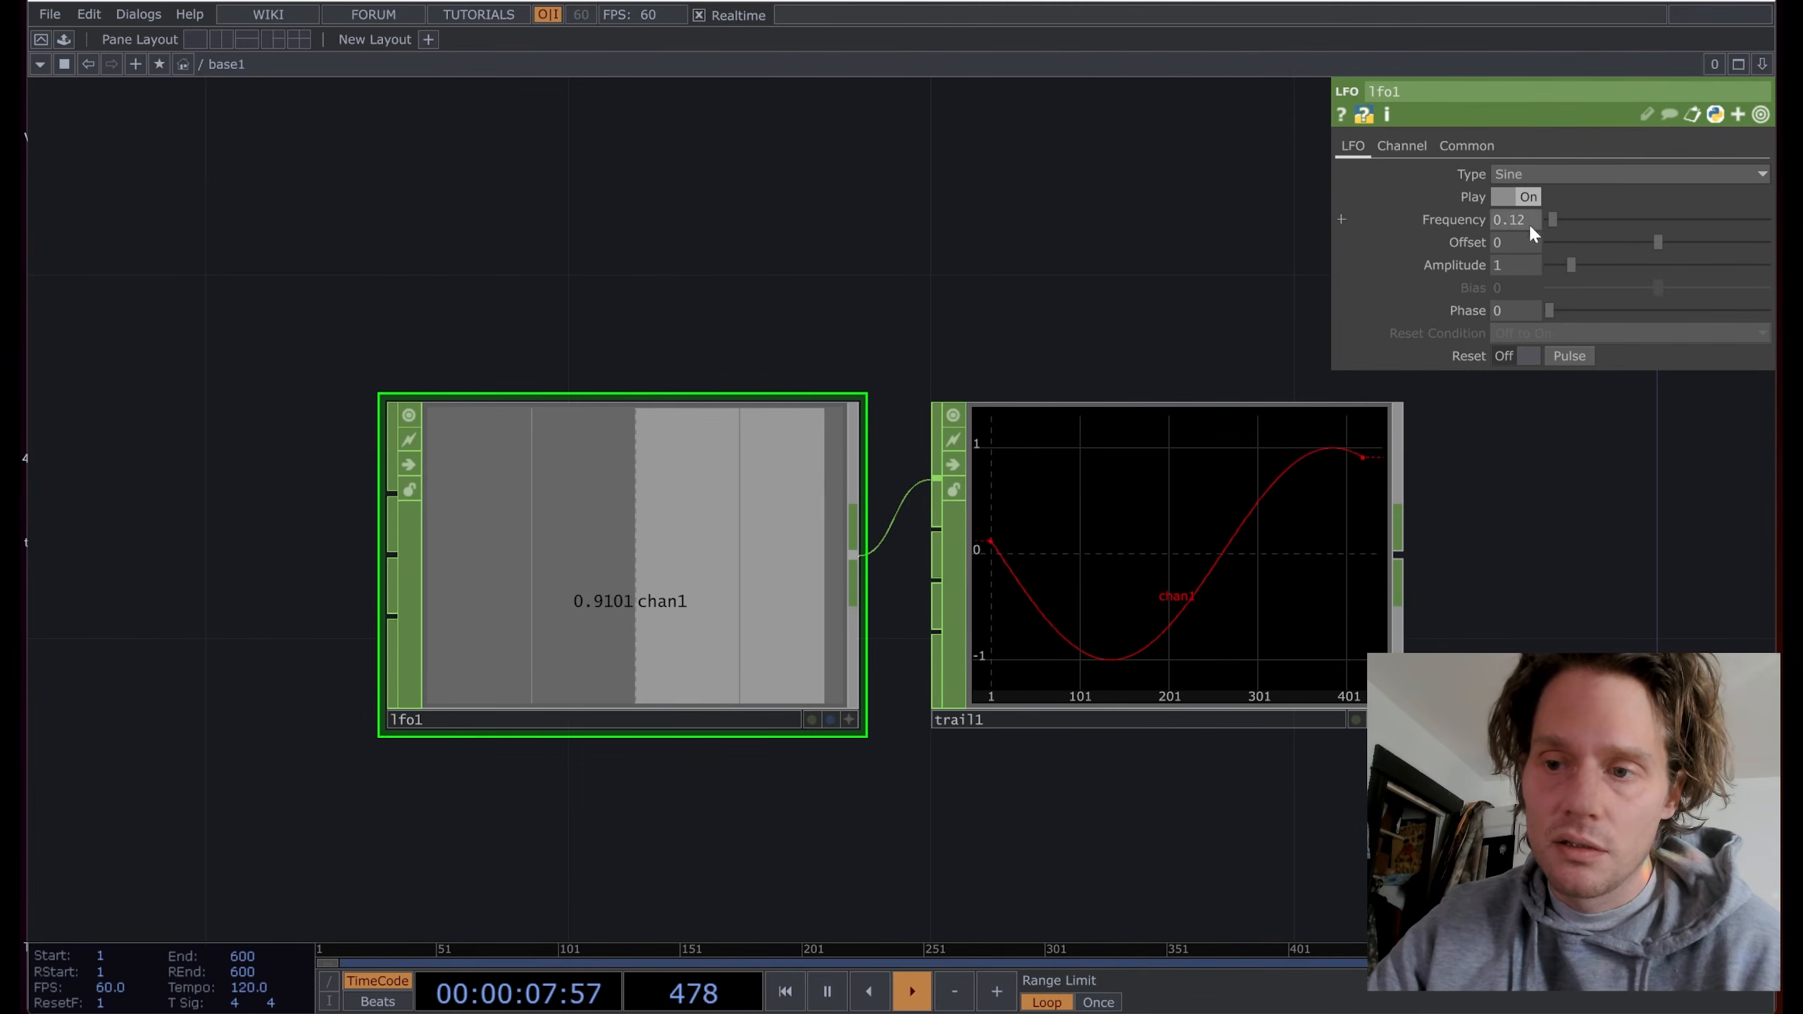
pyautogui.click(1323, 510)
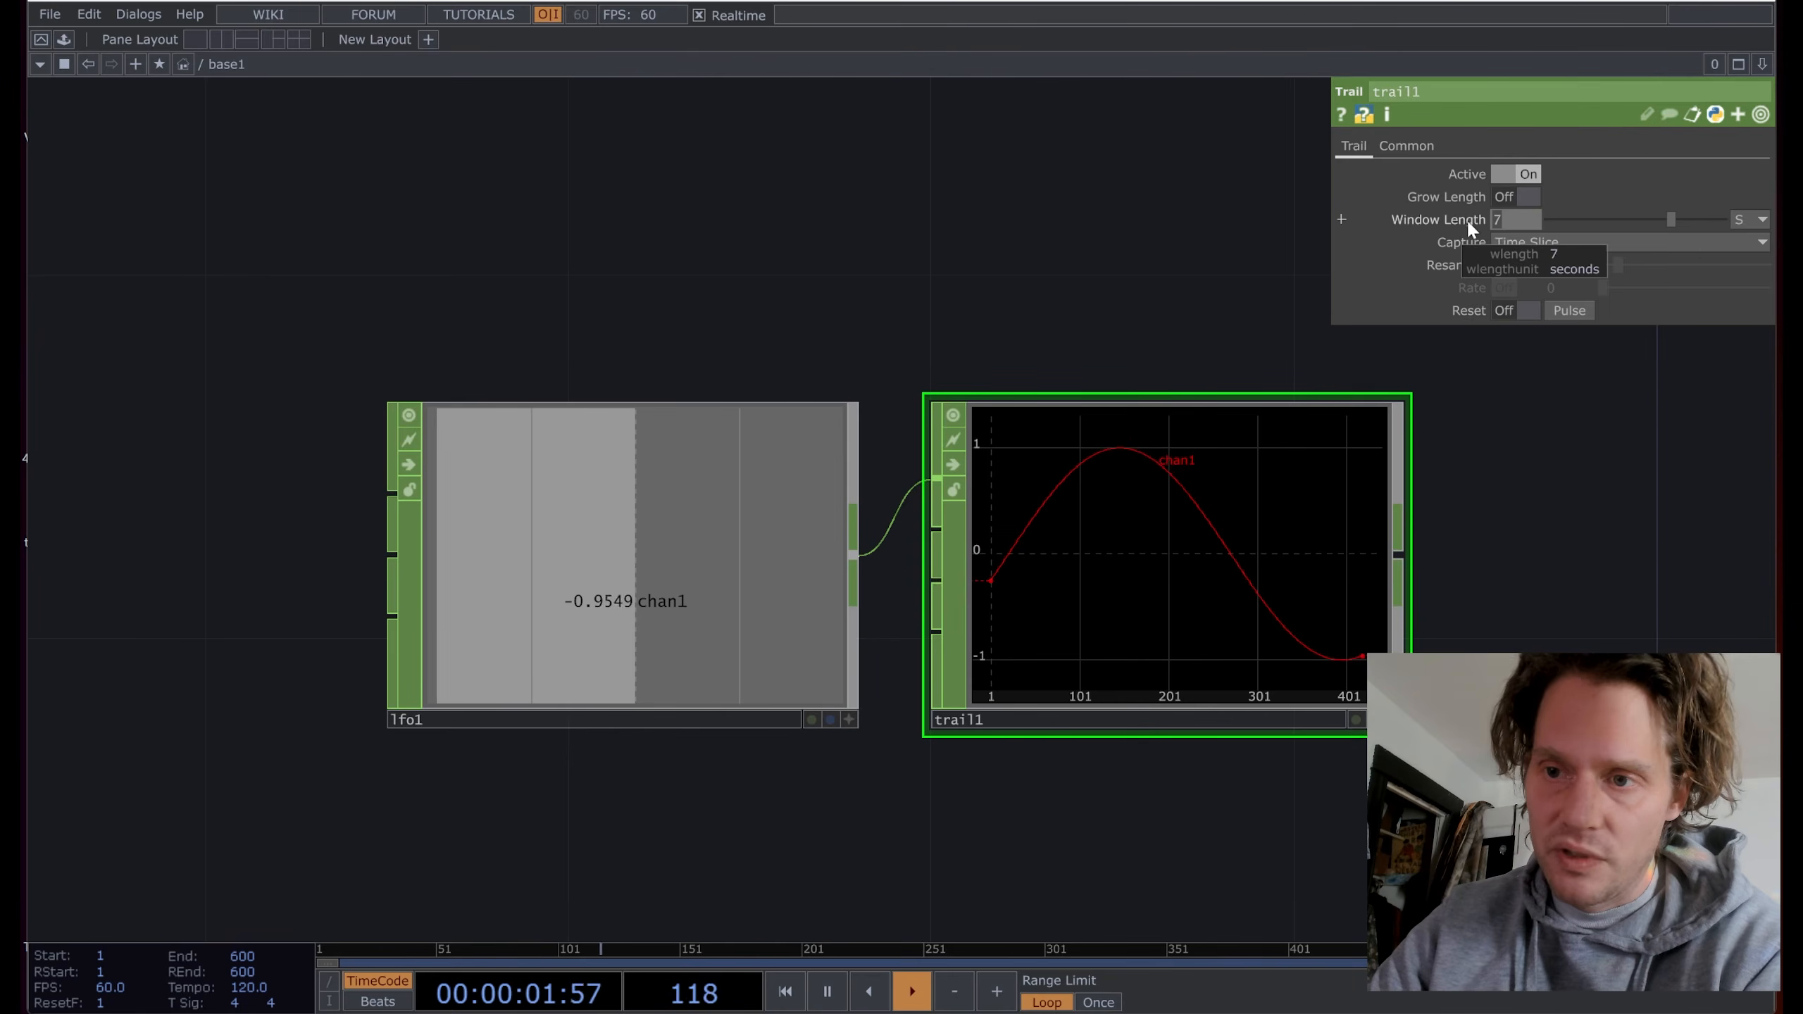
pyautogui.write('9')
pyautogui.press('Return')
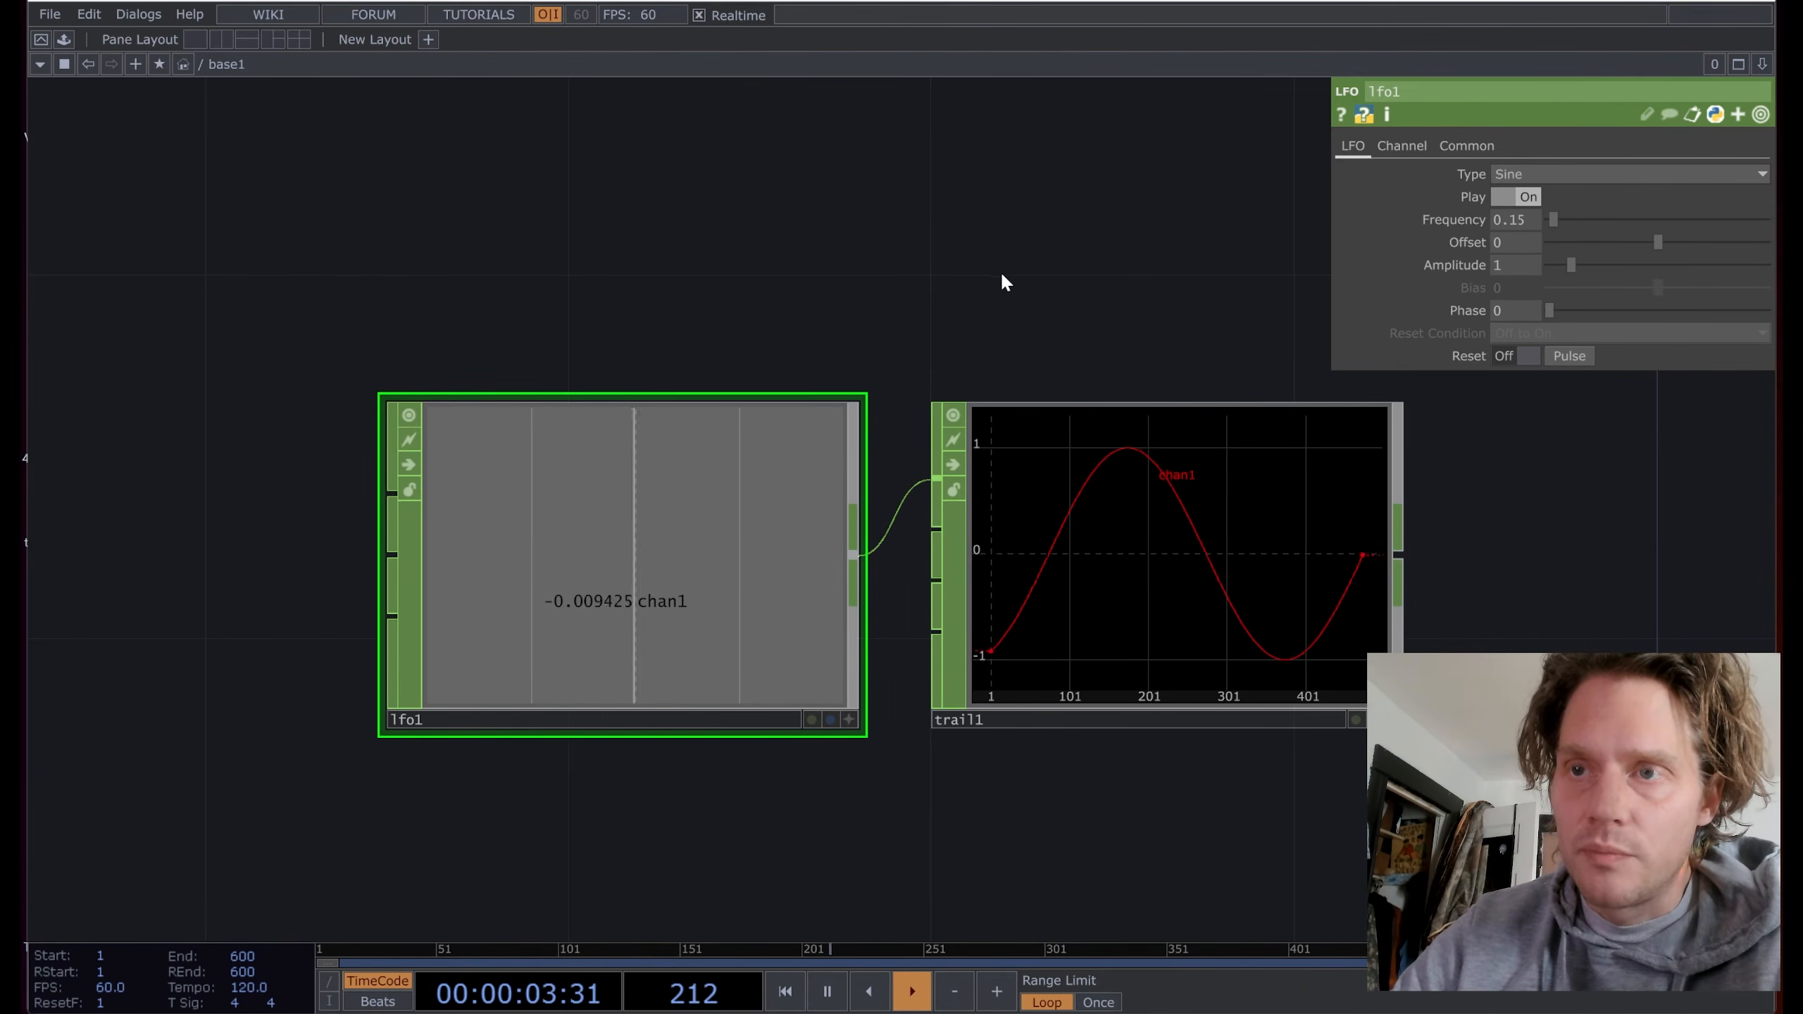
pyautogui.click(827, 993)
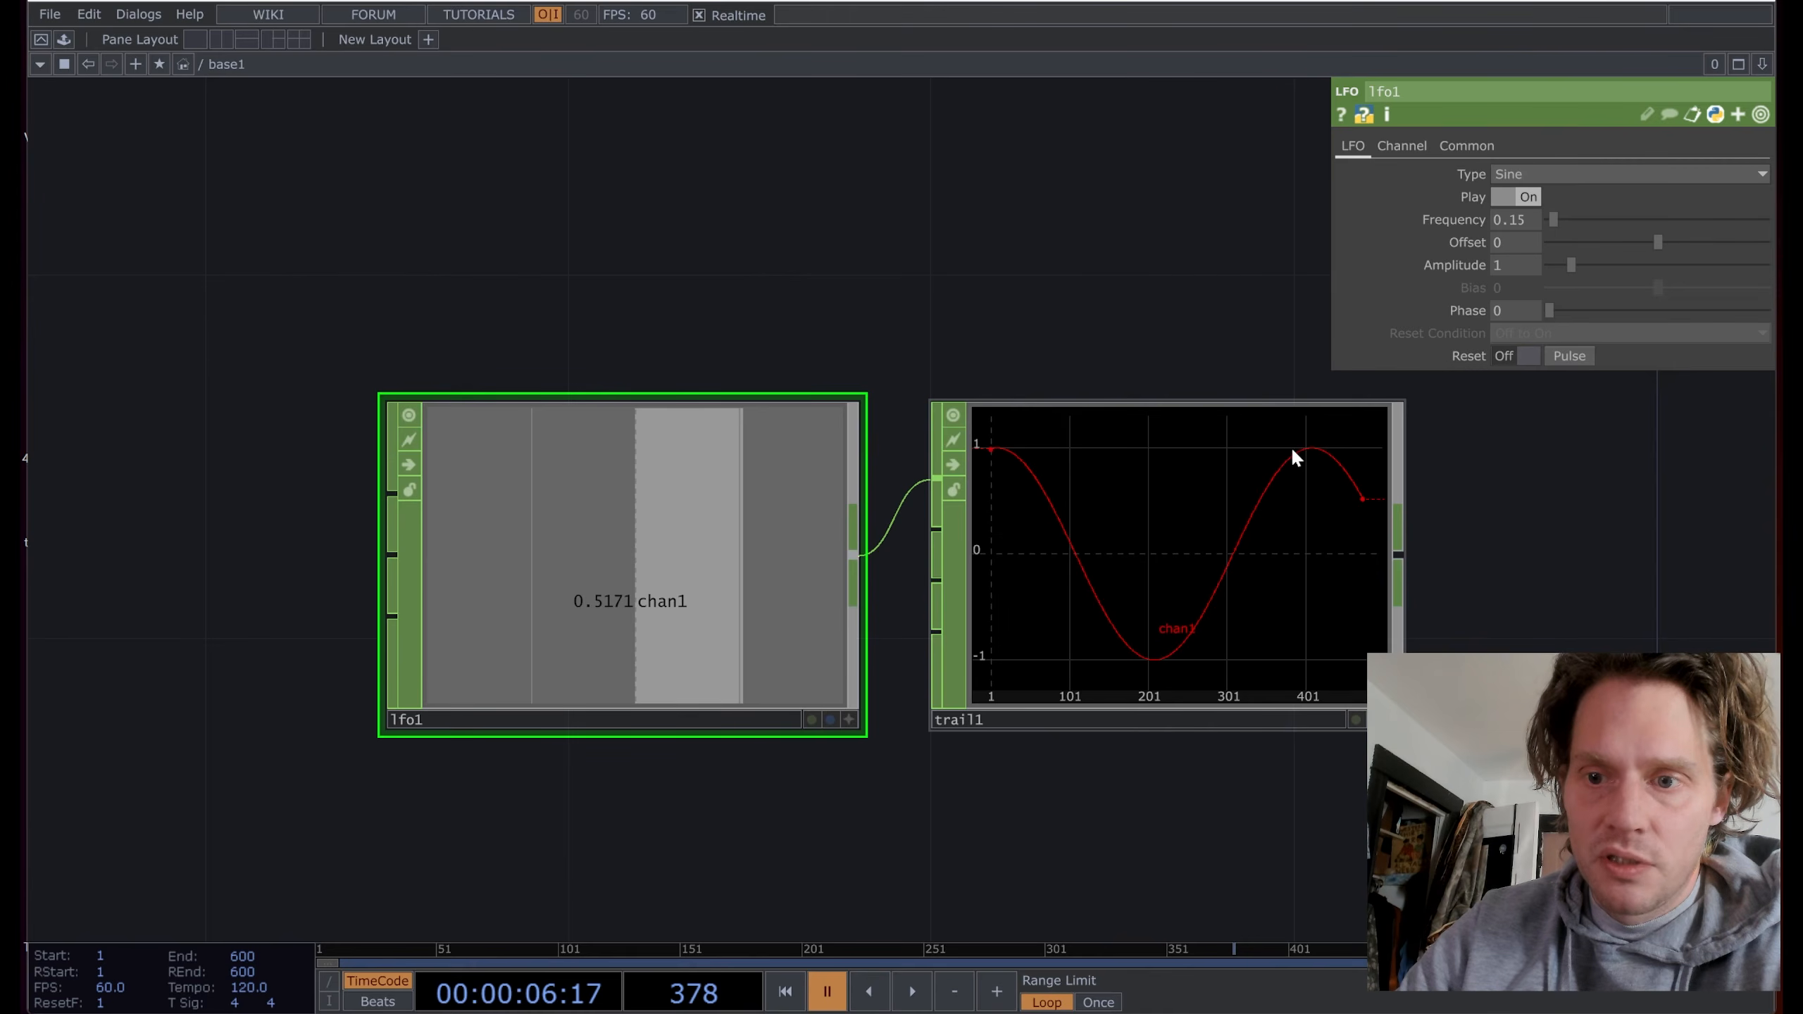
pyautogui.click(1365, 492)
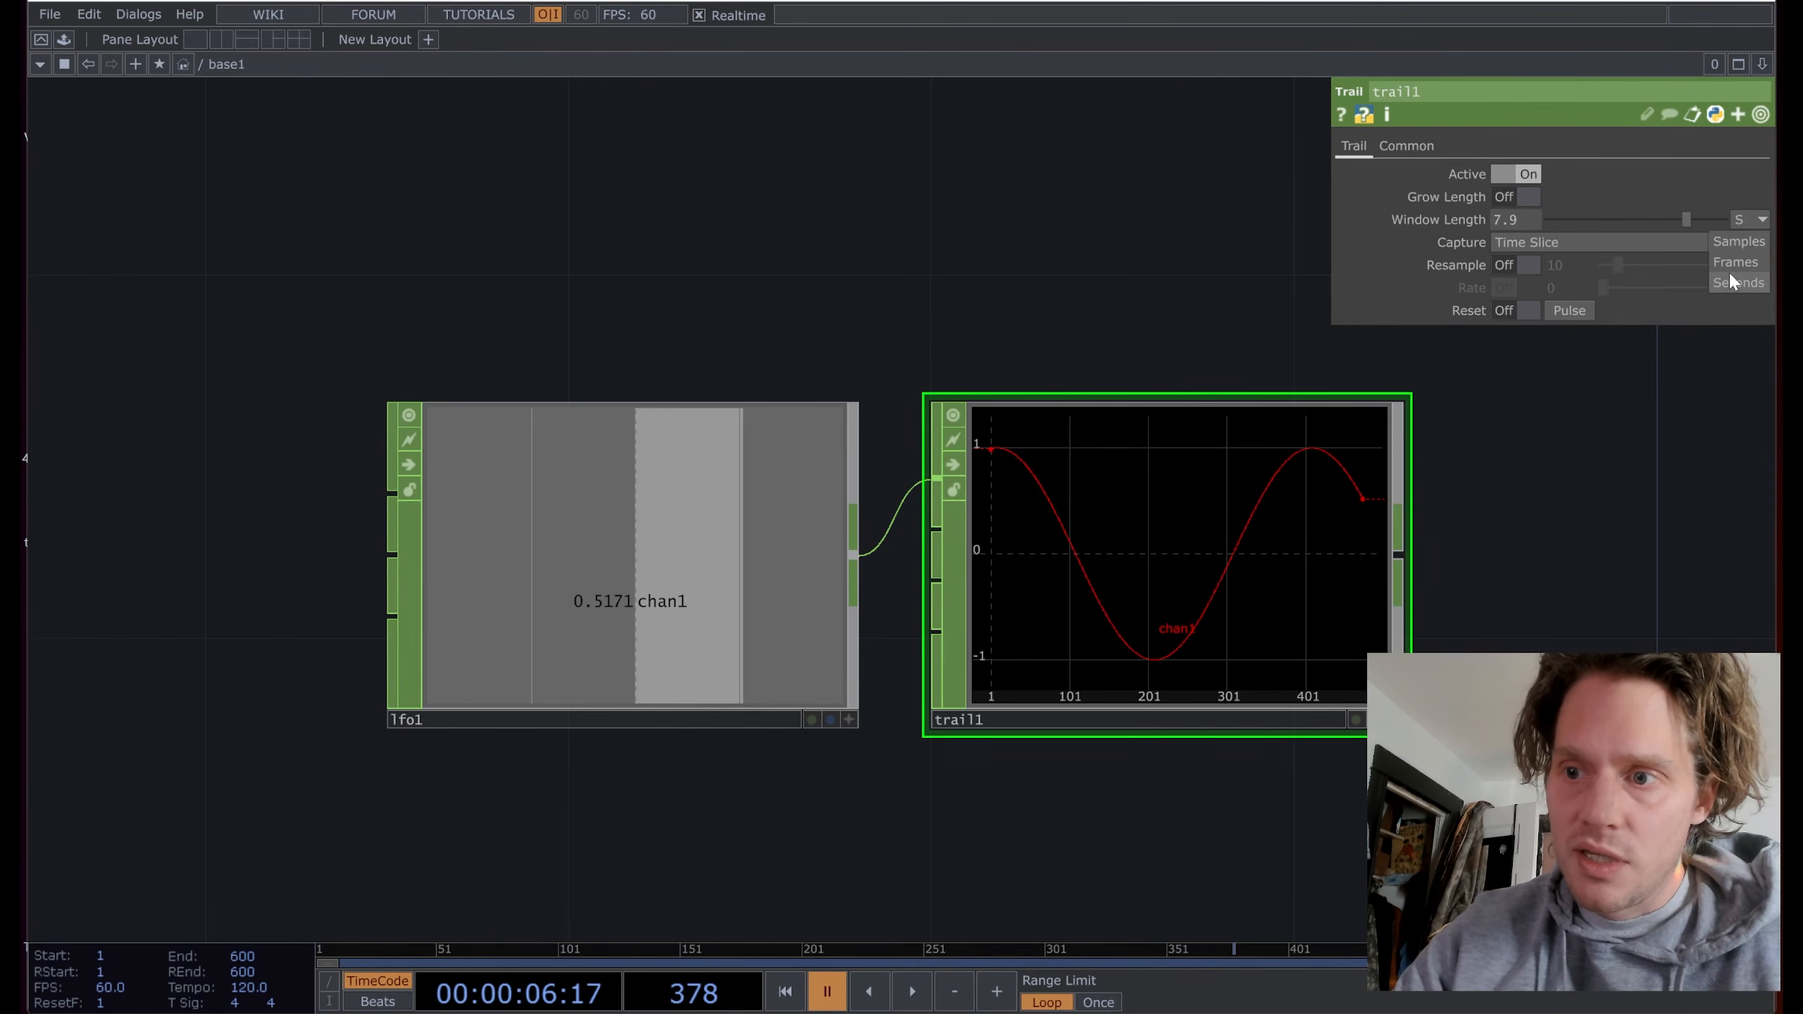
pyautogui.scroll(-1, 994, 296)
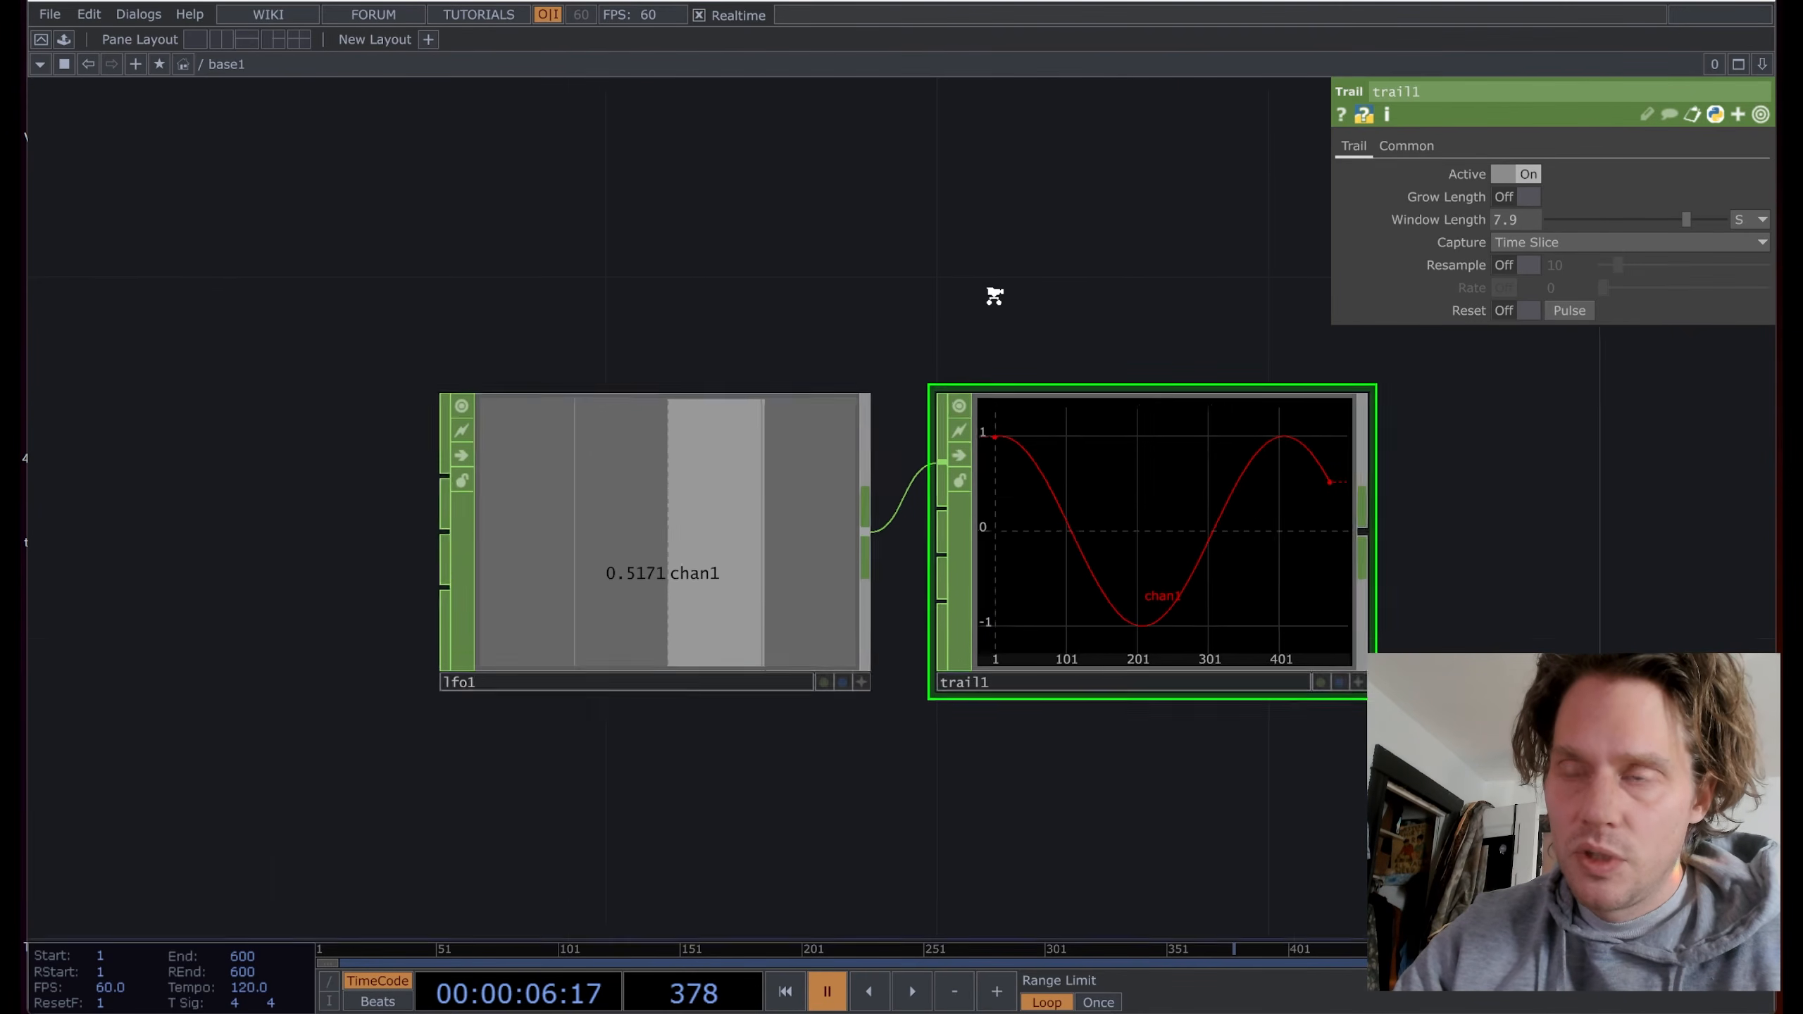
pyautogui.scroll(-2, 993, 296)
pyautogui.click(718, 409)
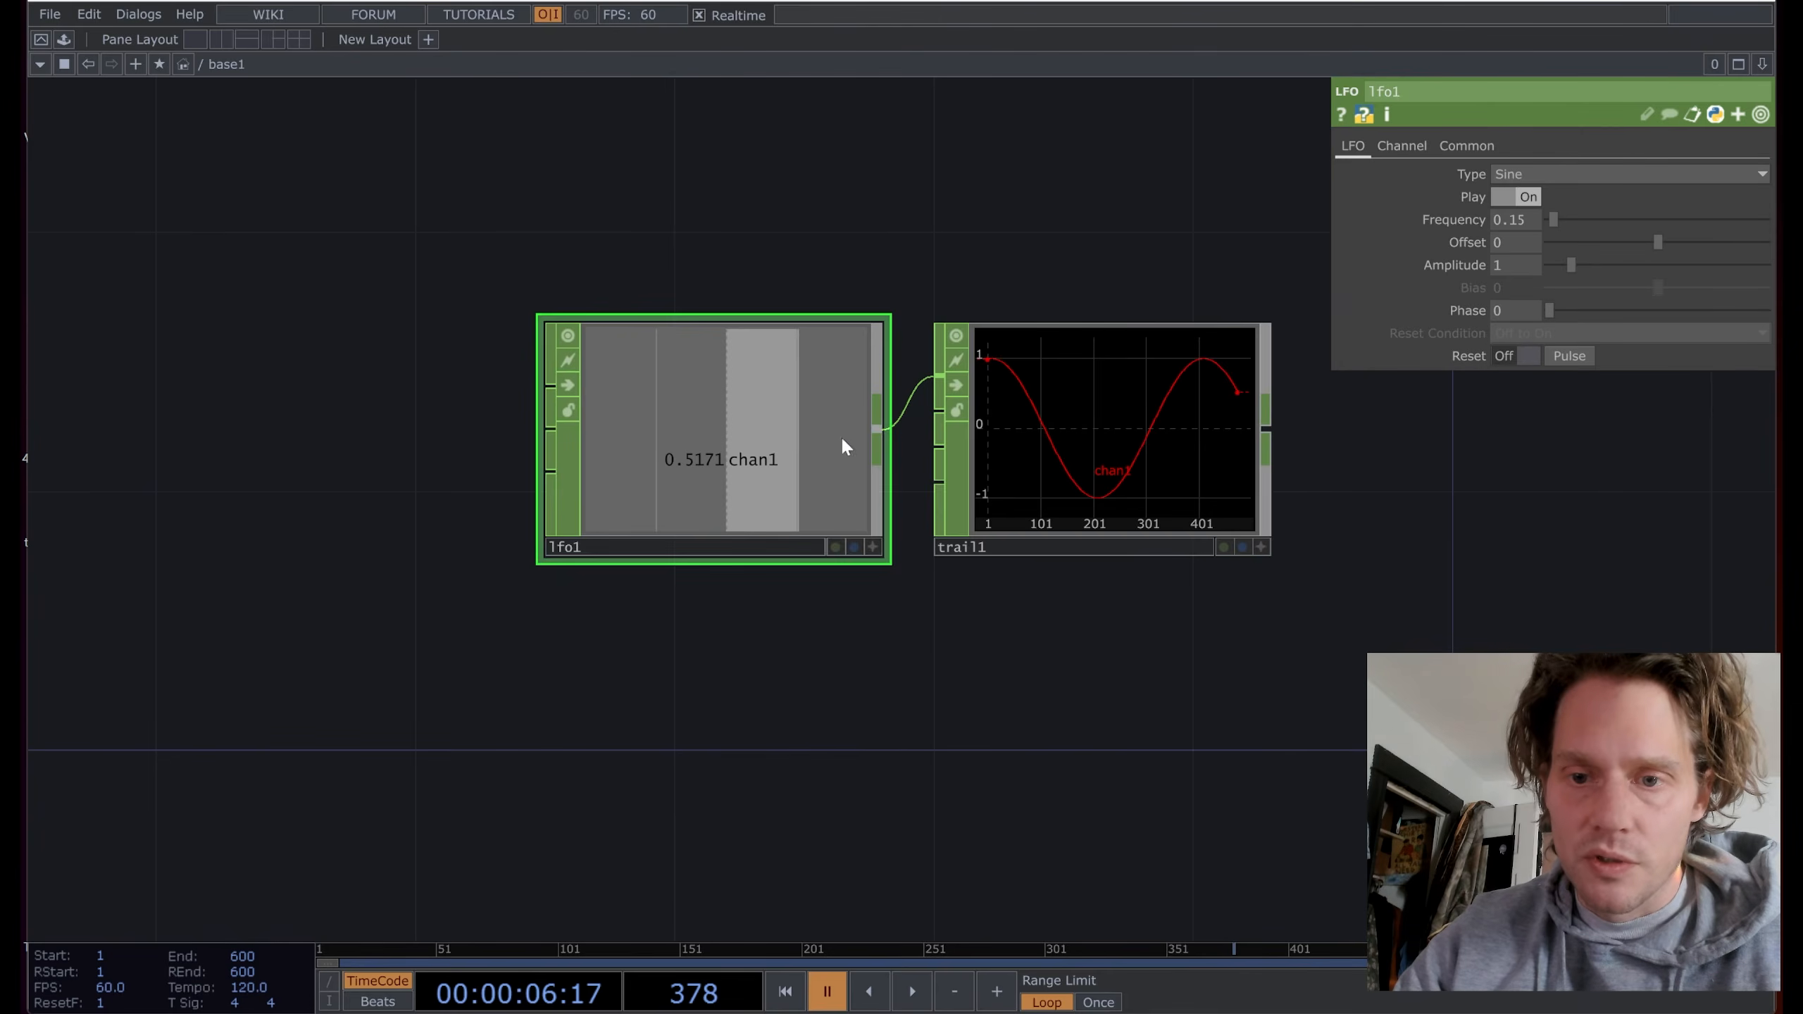
pyautogui.click(914, 994)
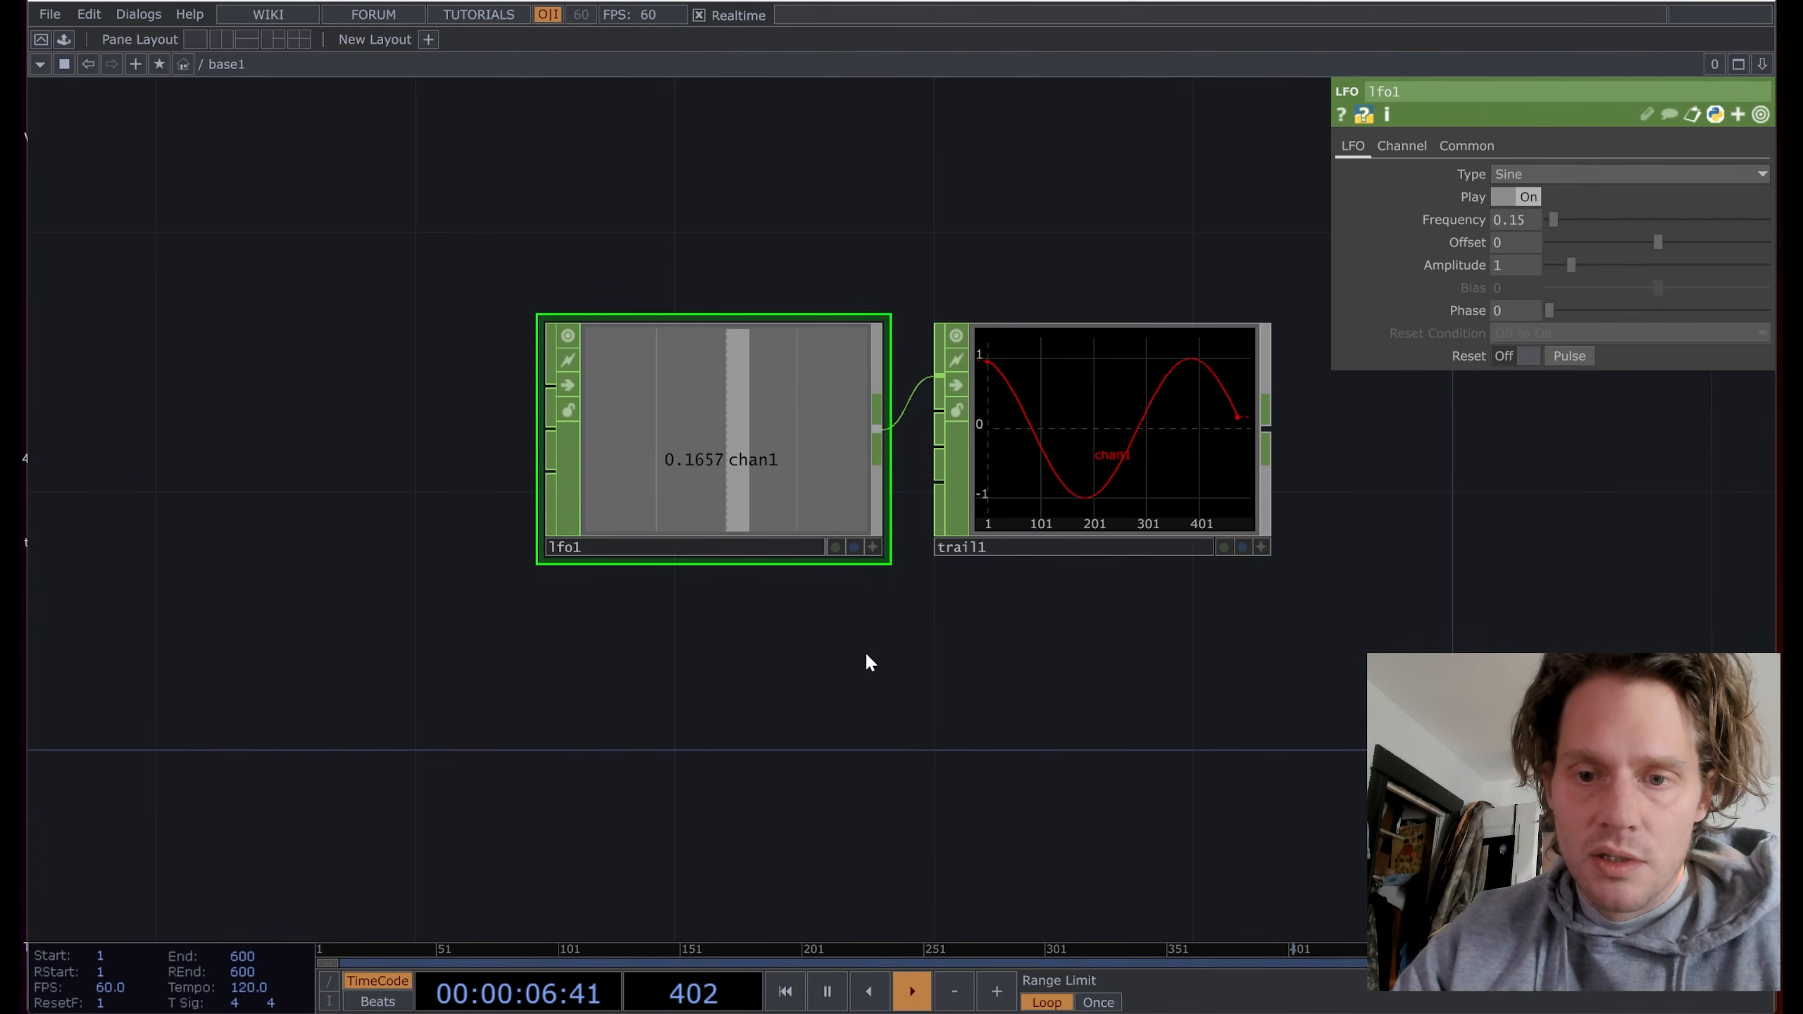
pyautogui.moveTo(950, 624); pyautogui.dragTo(886, 688)
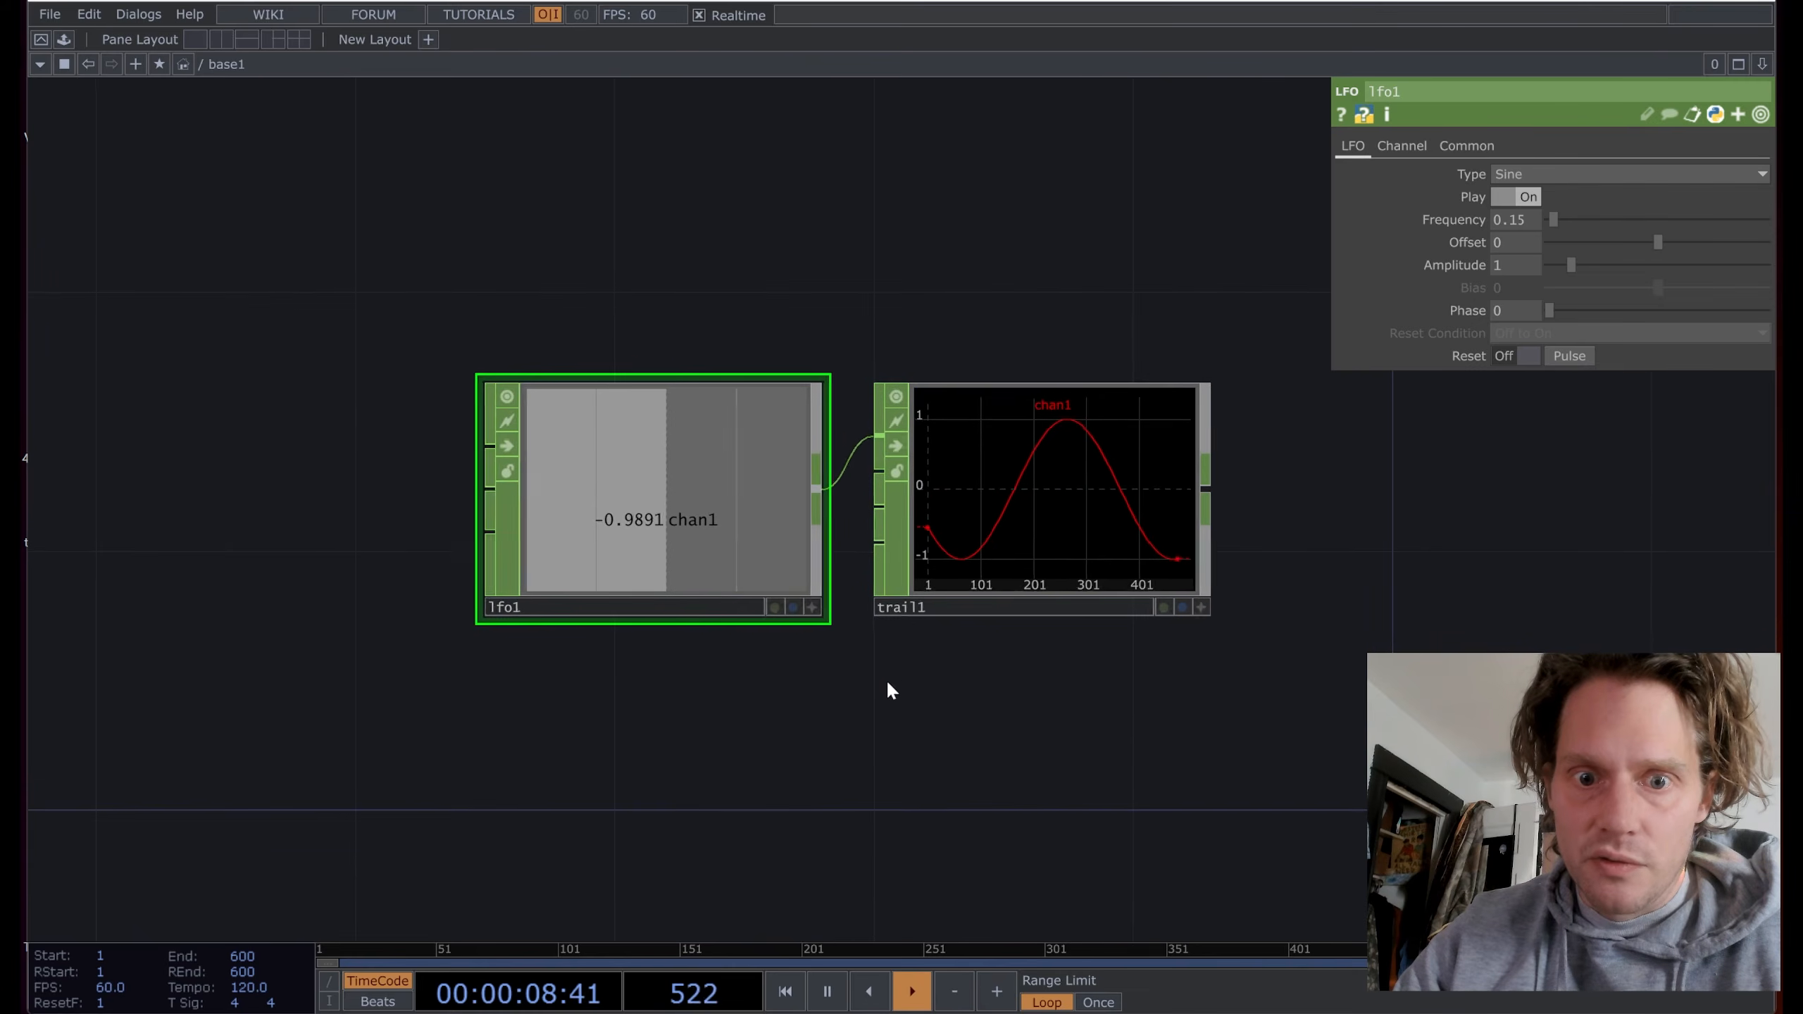
pyautogui.scroll(-2, 888, 686)
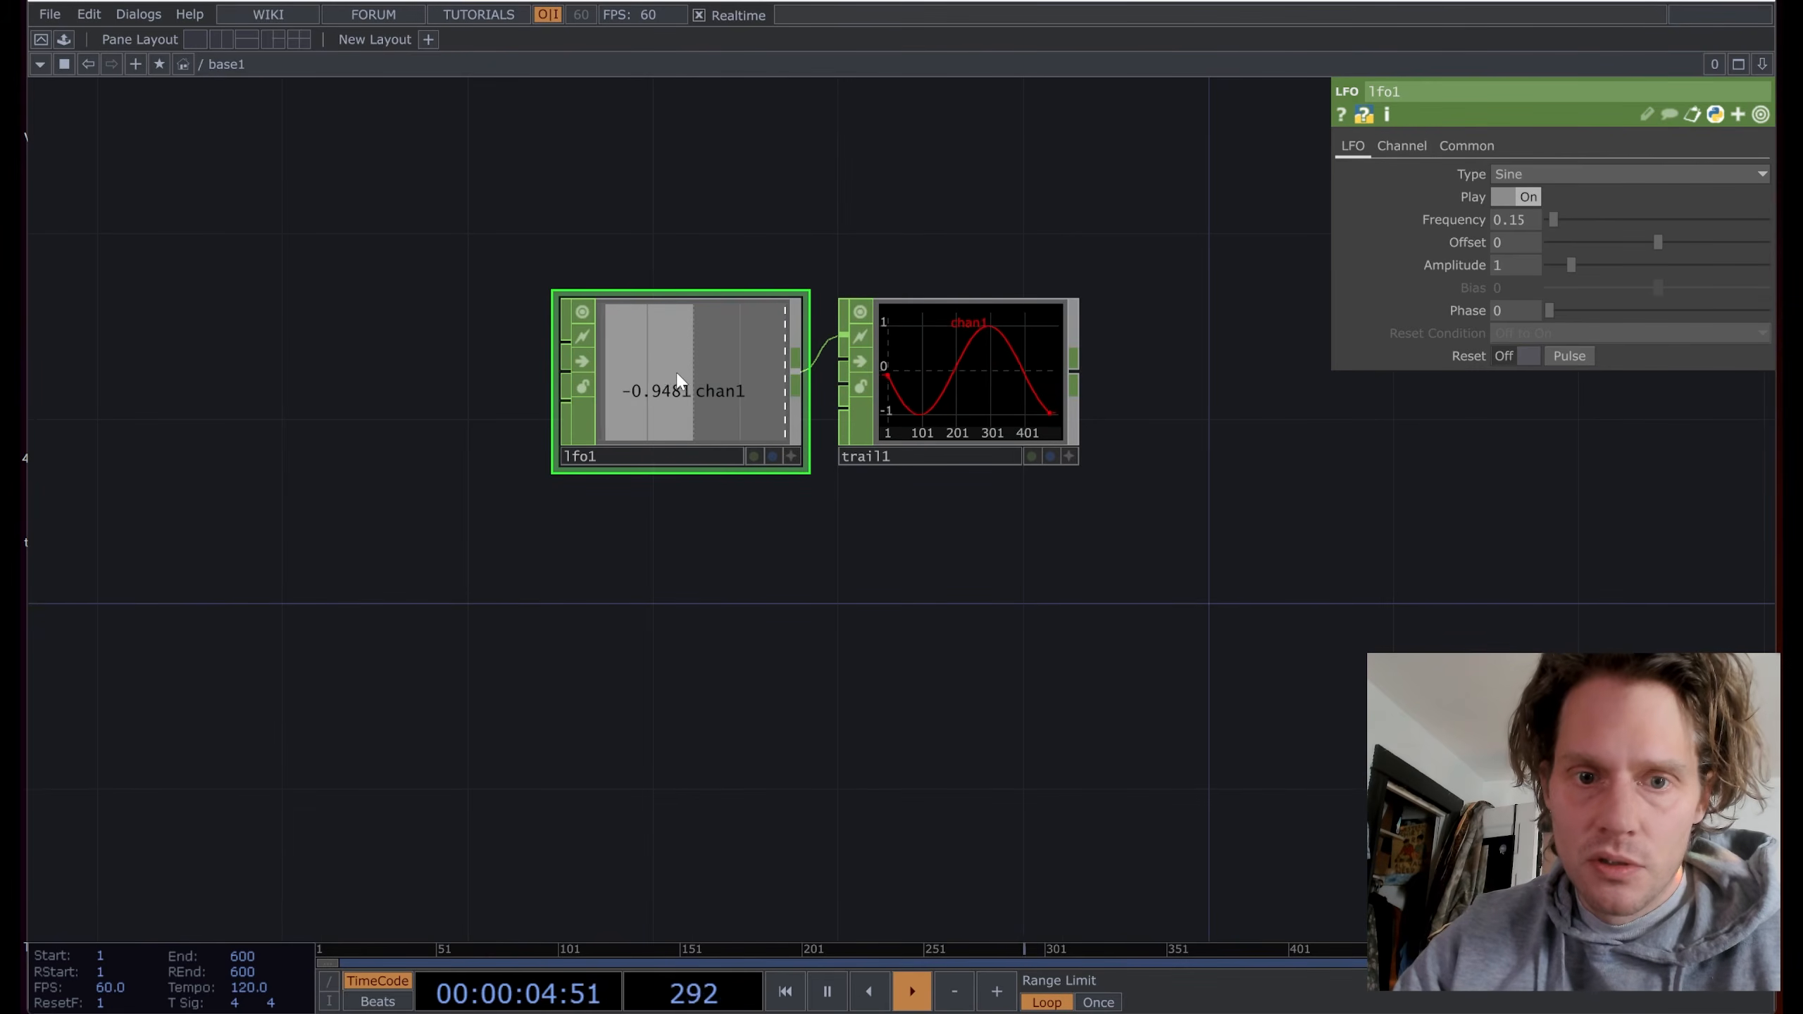
# Step: Paste a copy of the LFO as lfo2 and wire a new trail2 after it
pyautogui.hotkey('ctrl', 'v')
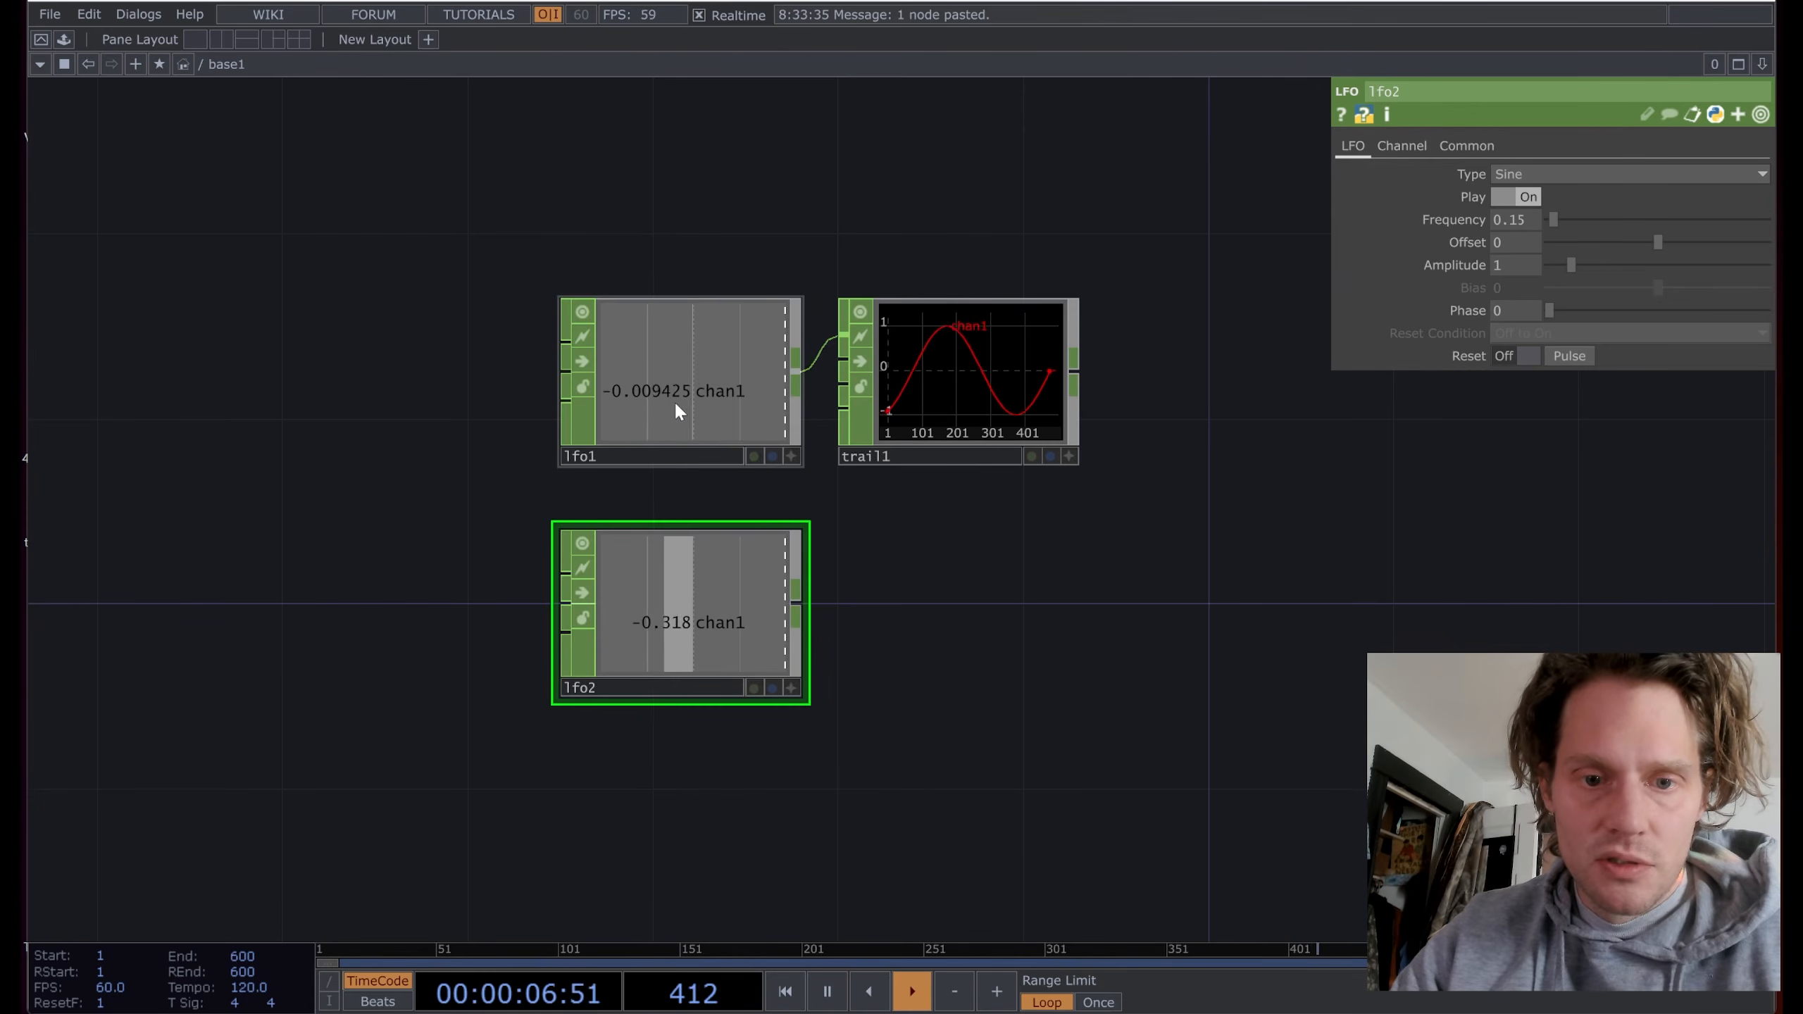
pyautogui.rightClick(800, 600)
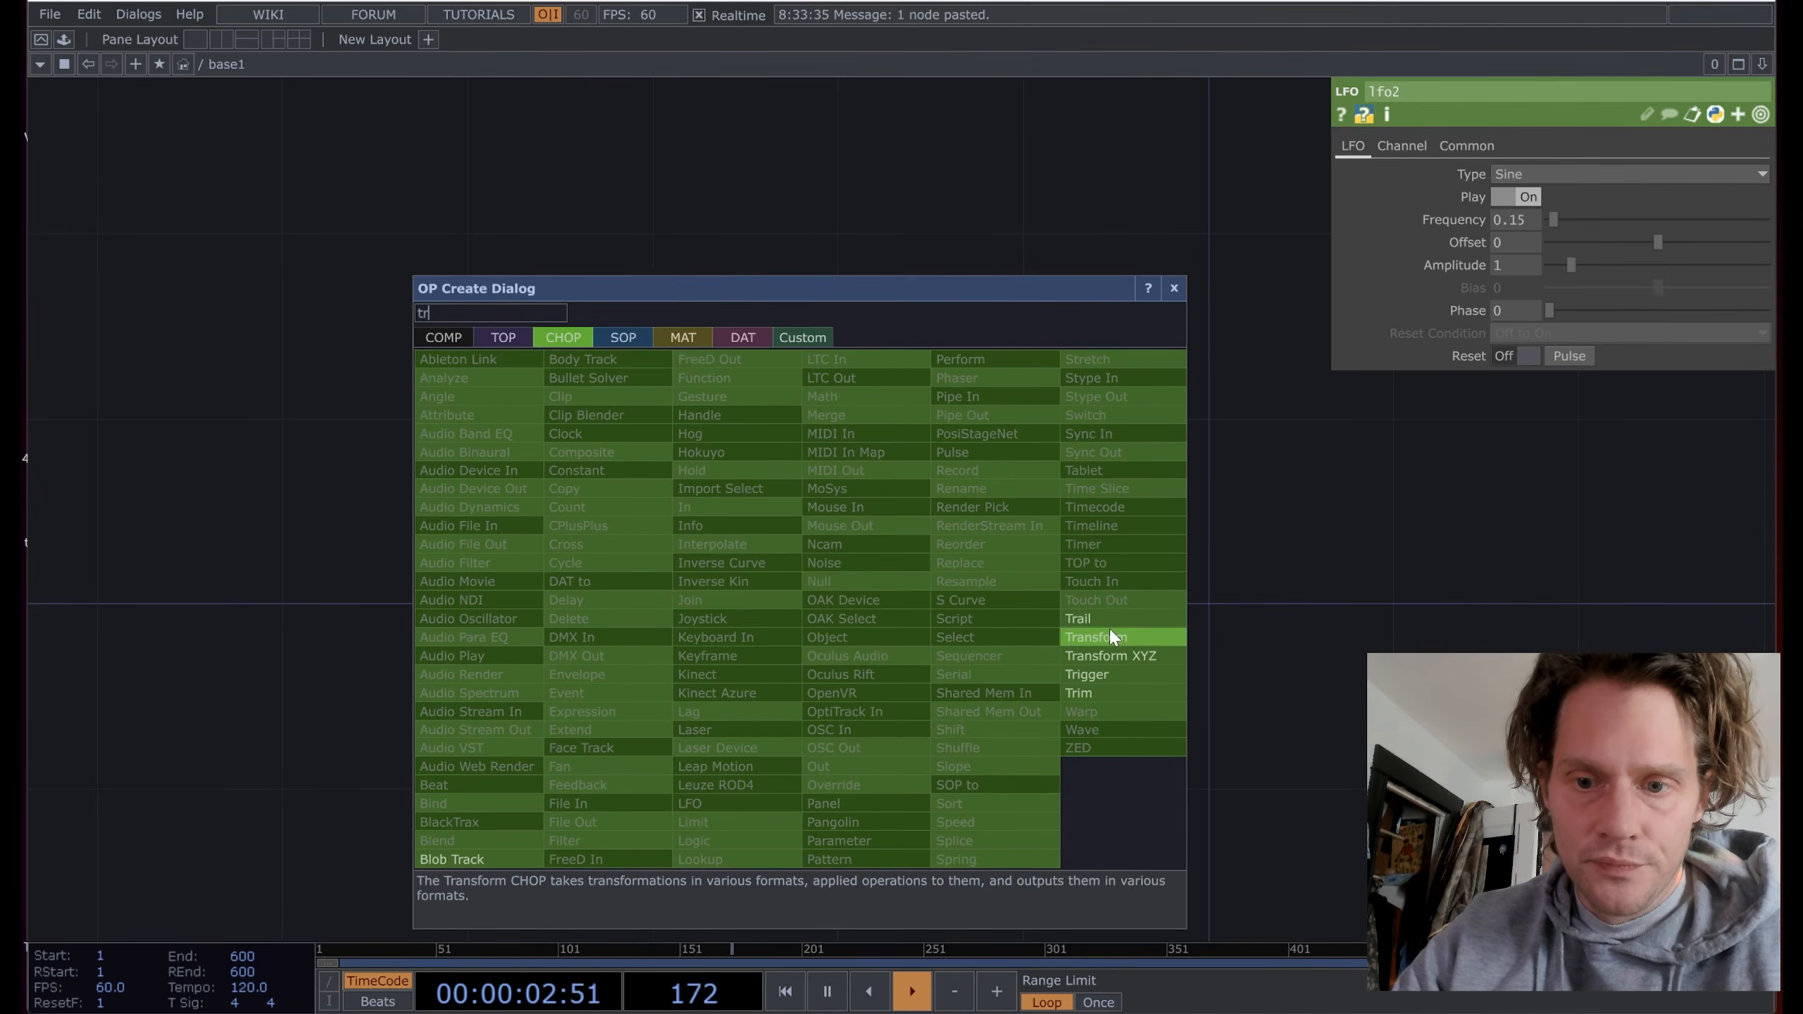
pyautogui.click(1090, 625)
pyautogui.click(955, 617)
# Step: Set lfo2's frequency expression to op('lfo1').par.frequency * 2, giving 0.3
pyautogui.click(746, 392)
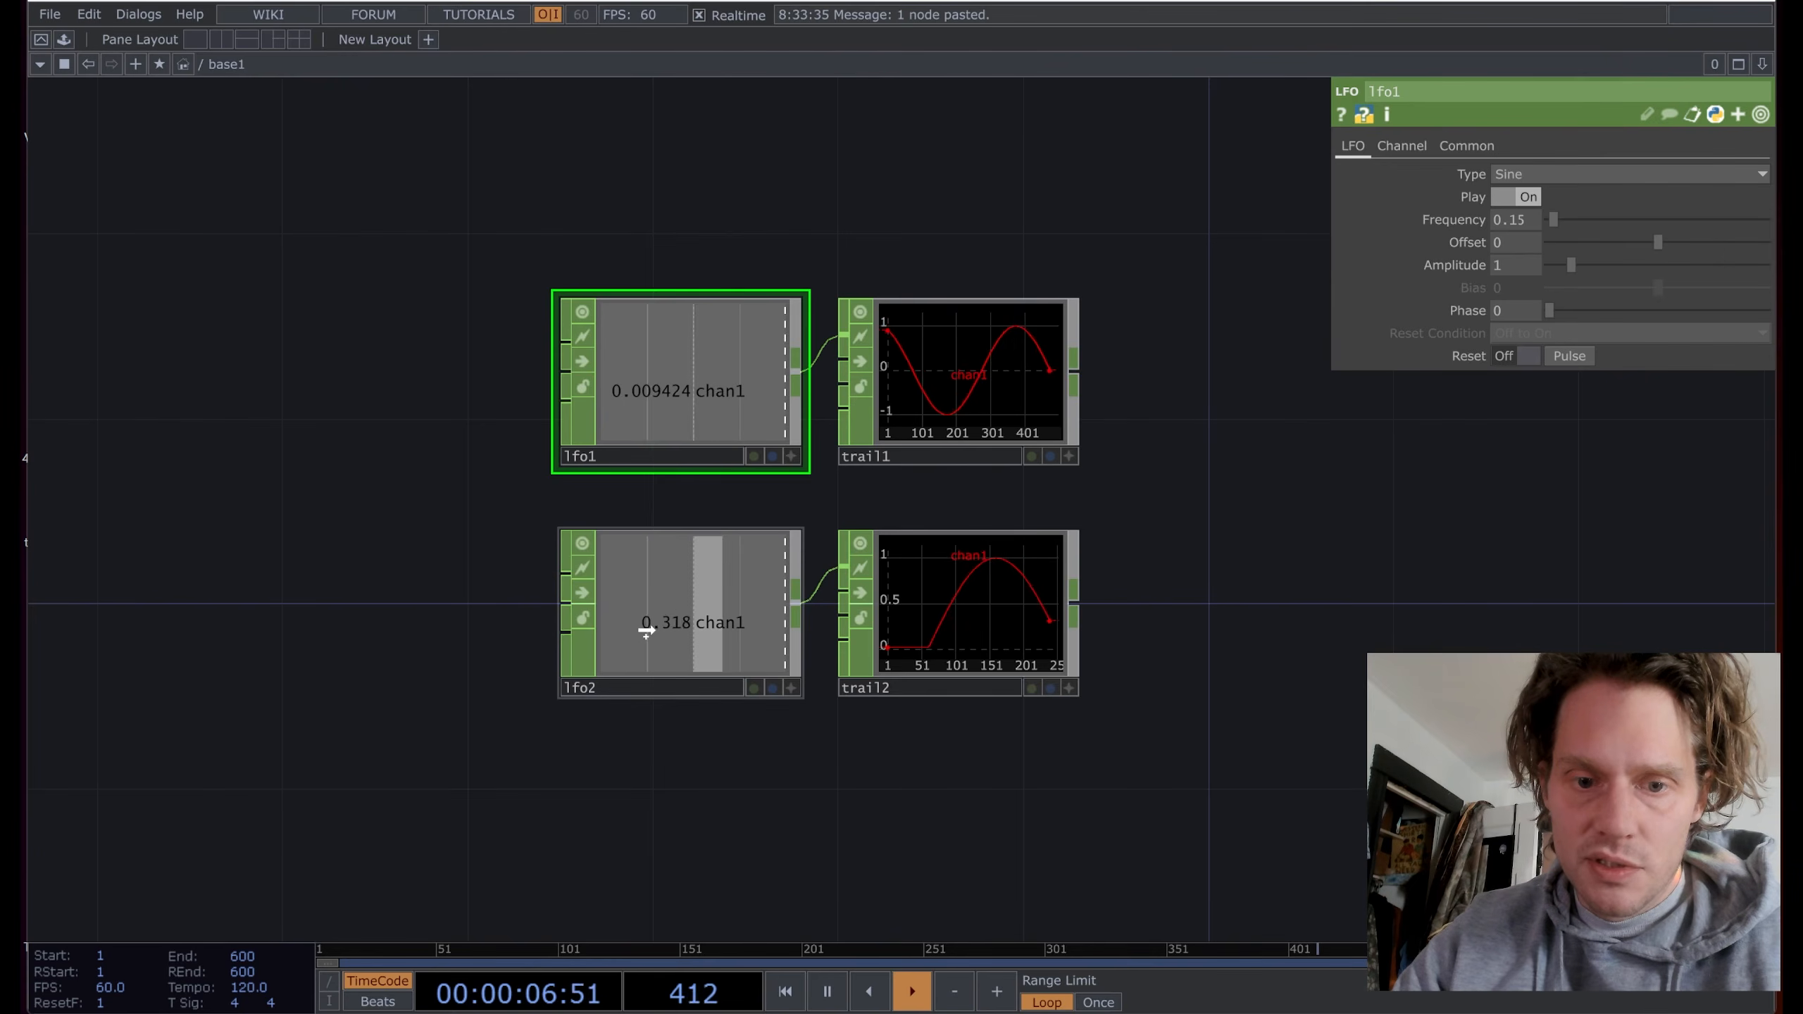
pyautogui.click(675, 615)
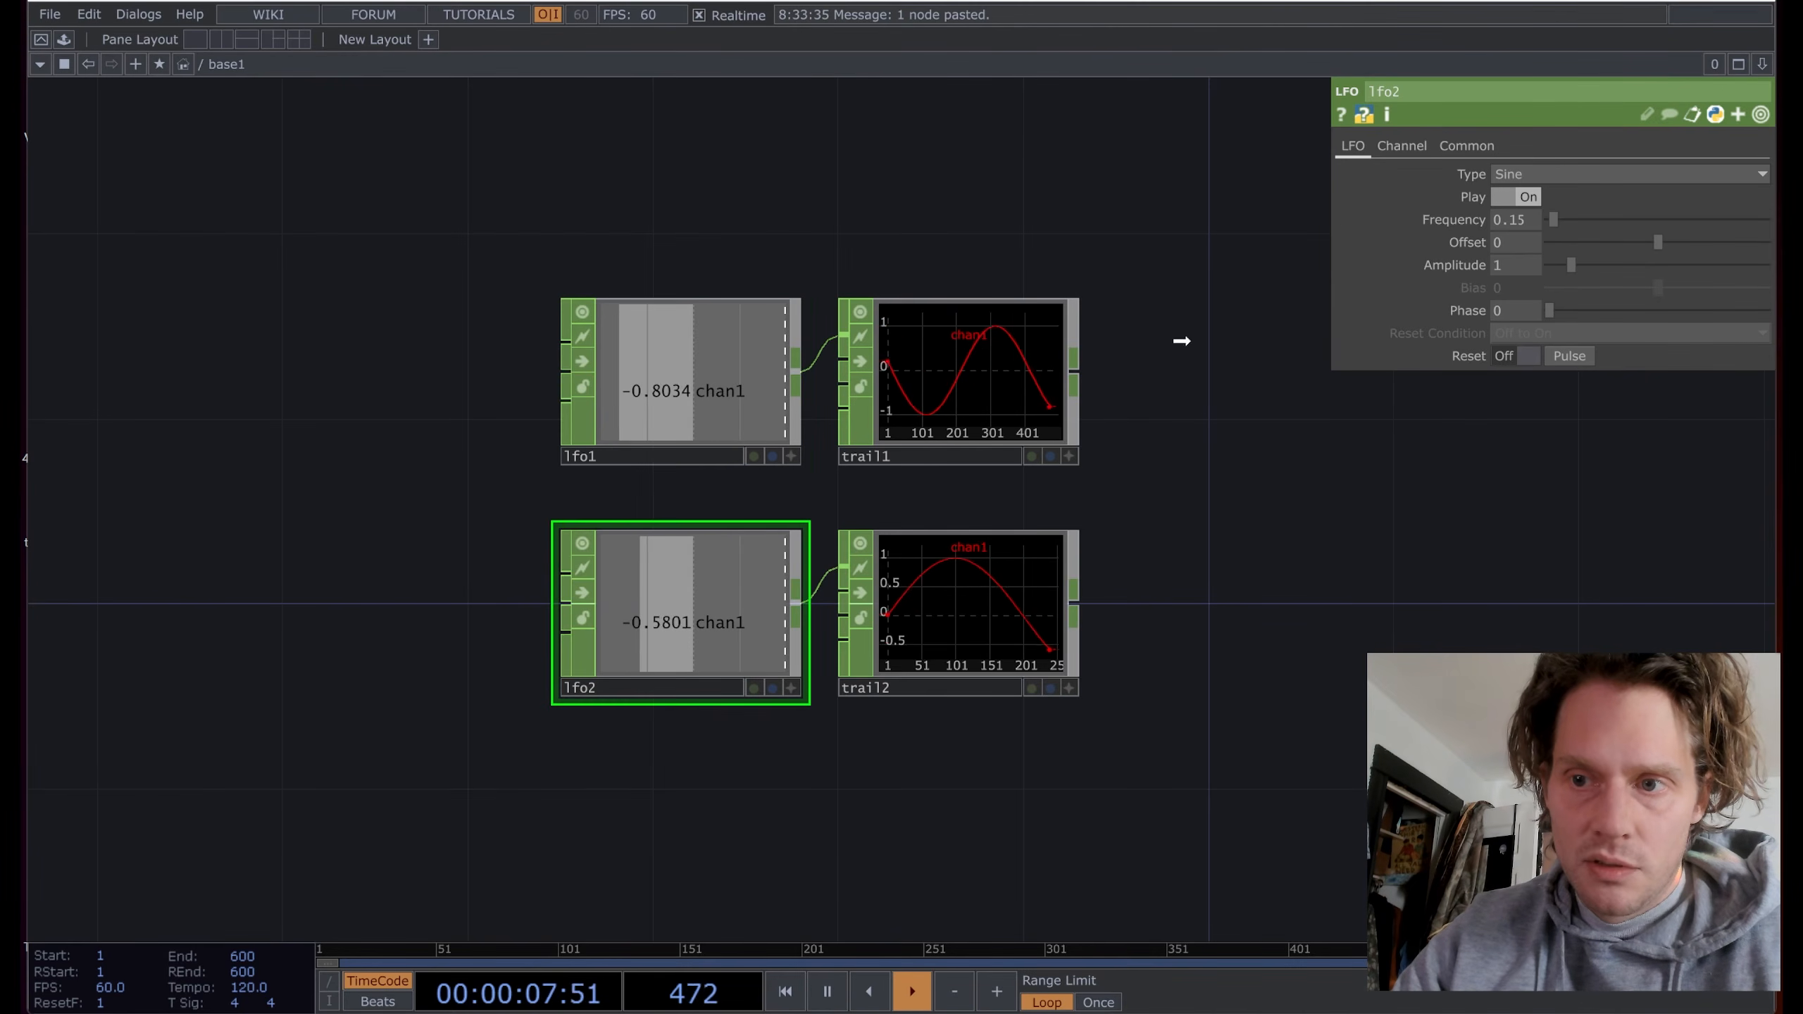
pyautogui.click(1513, 213)
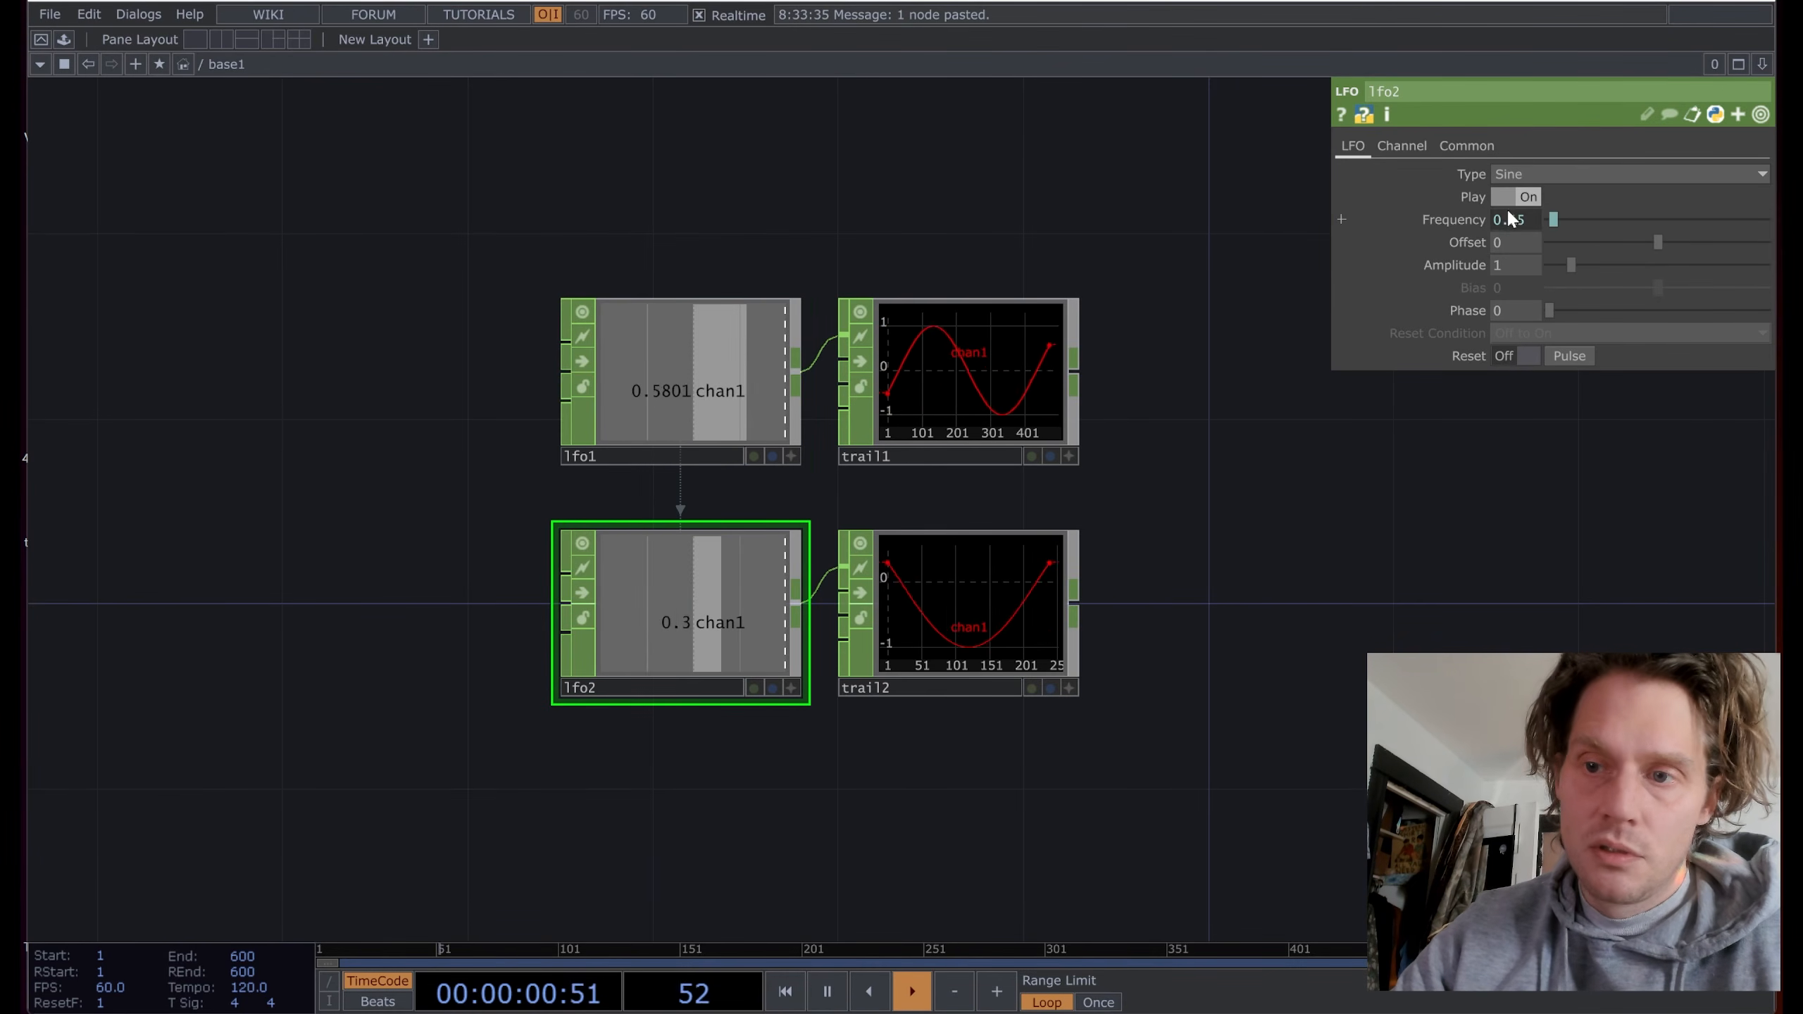
pyautogui.click(1465, 219)
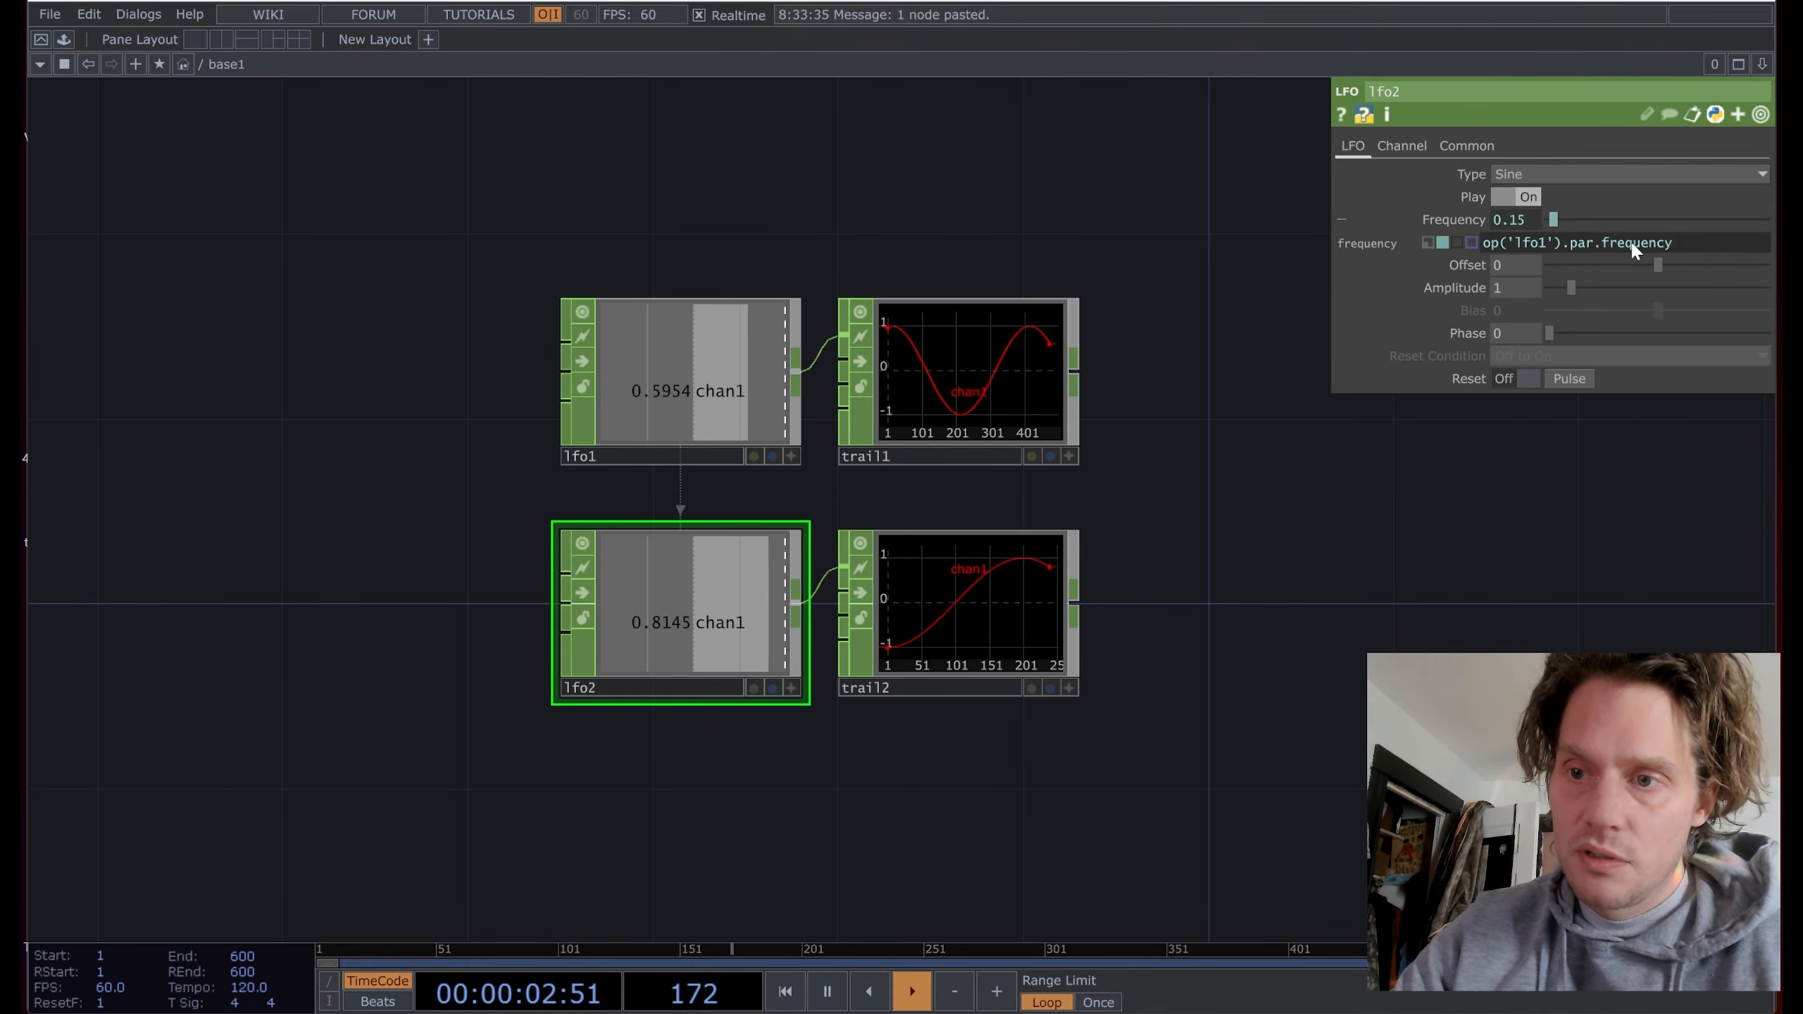
pyautogui.write('*')
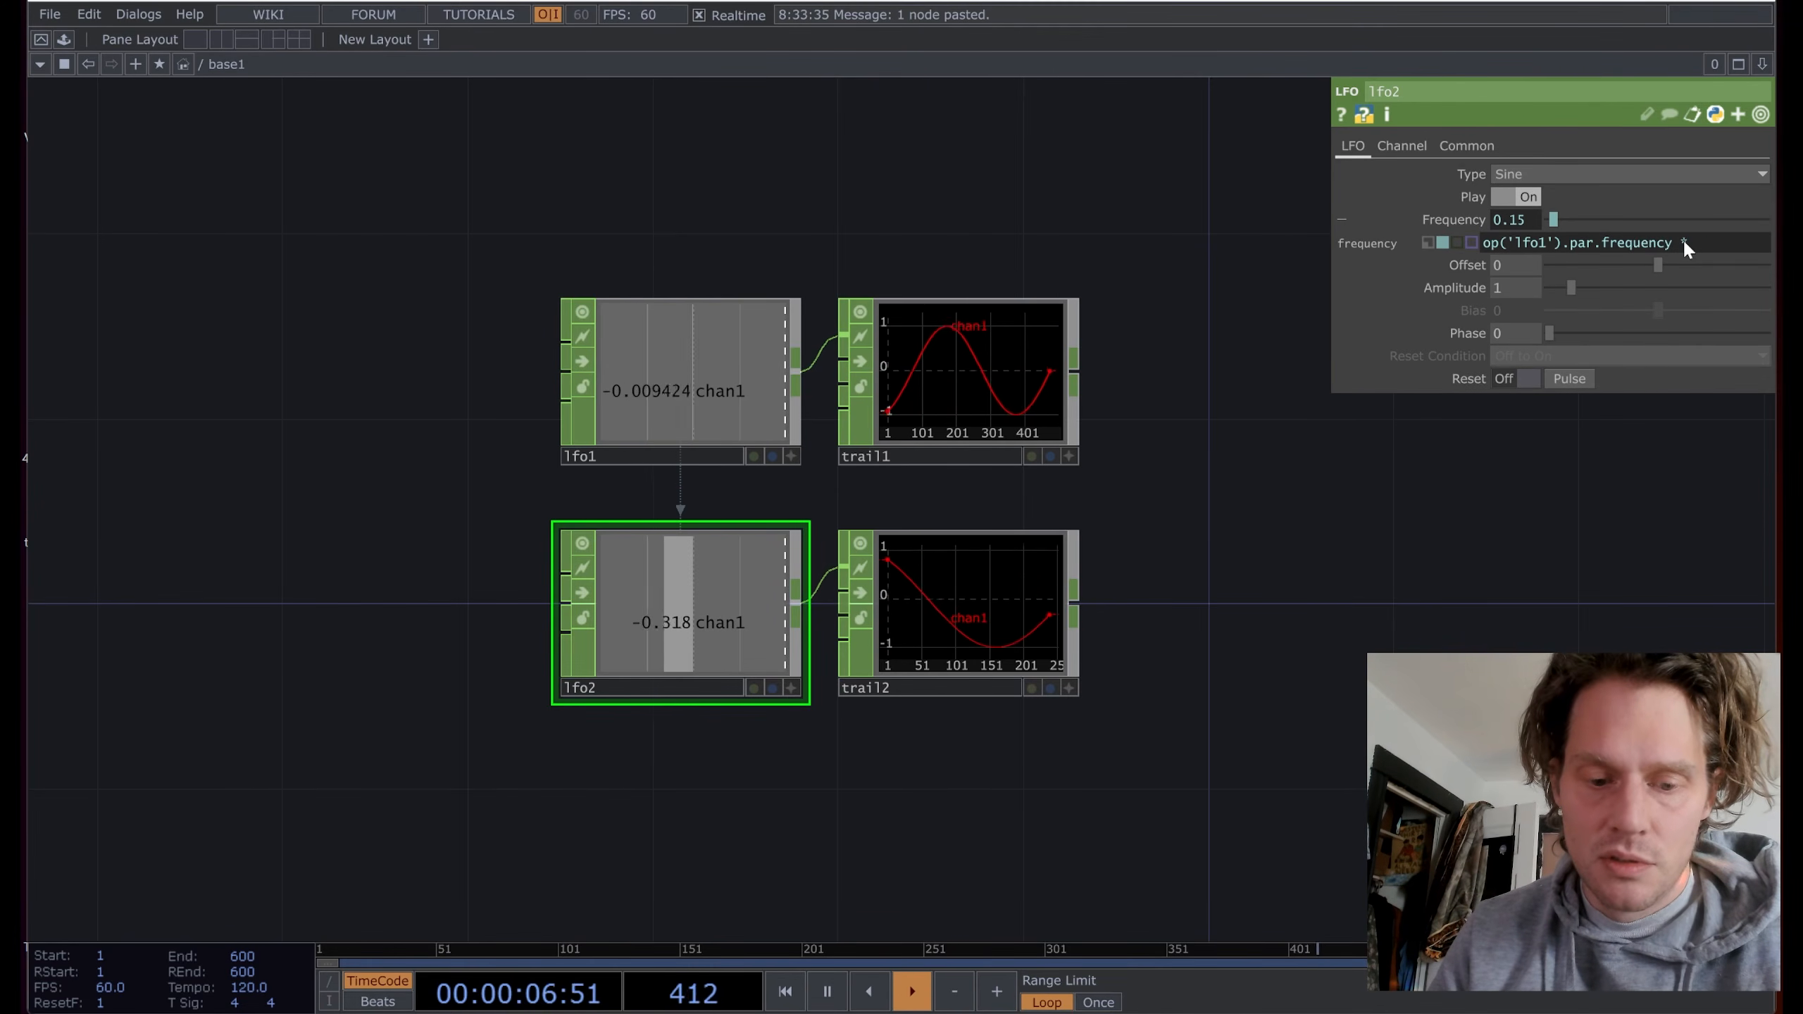
pyautogui.write(' .5')
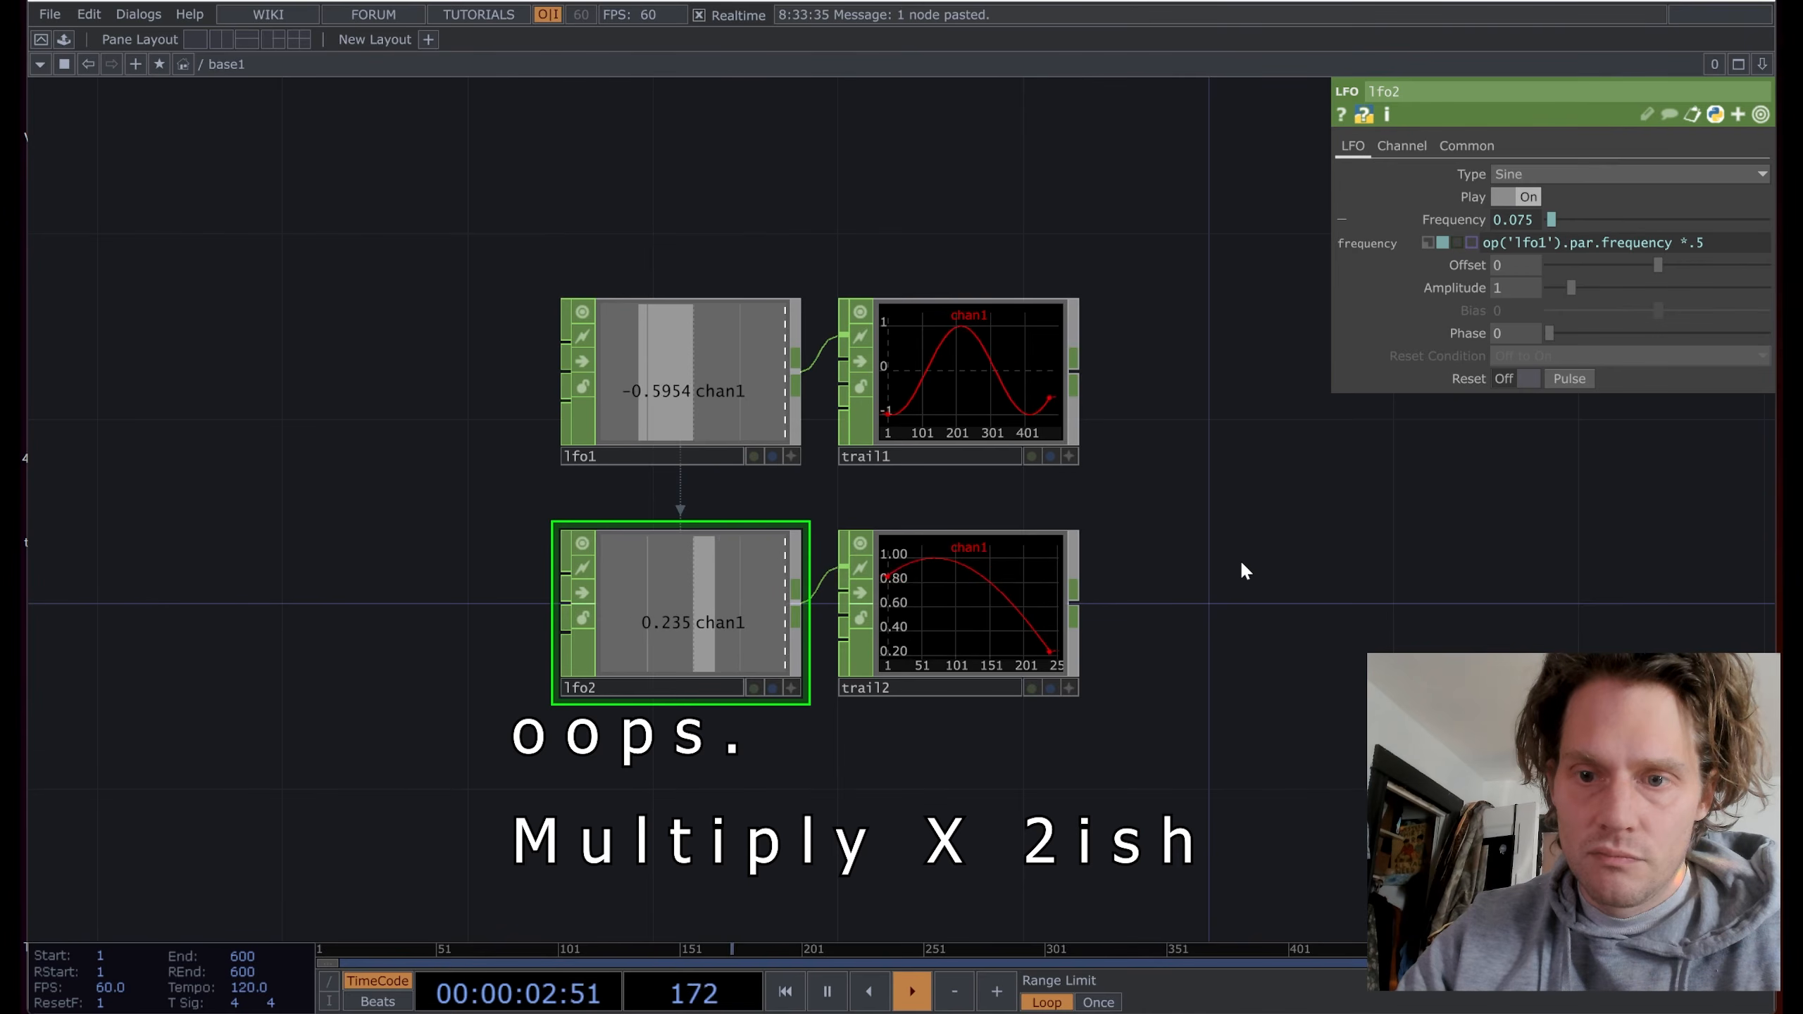
pyautogui.click(1689, 243)
pyautogui.moveTo(1689, 244); pyautogui.dragTo(1704, 244)
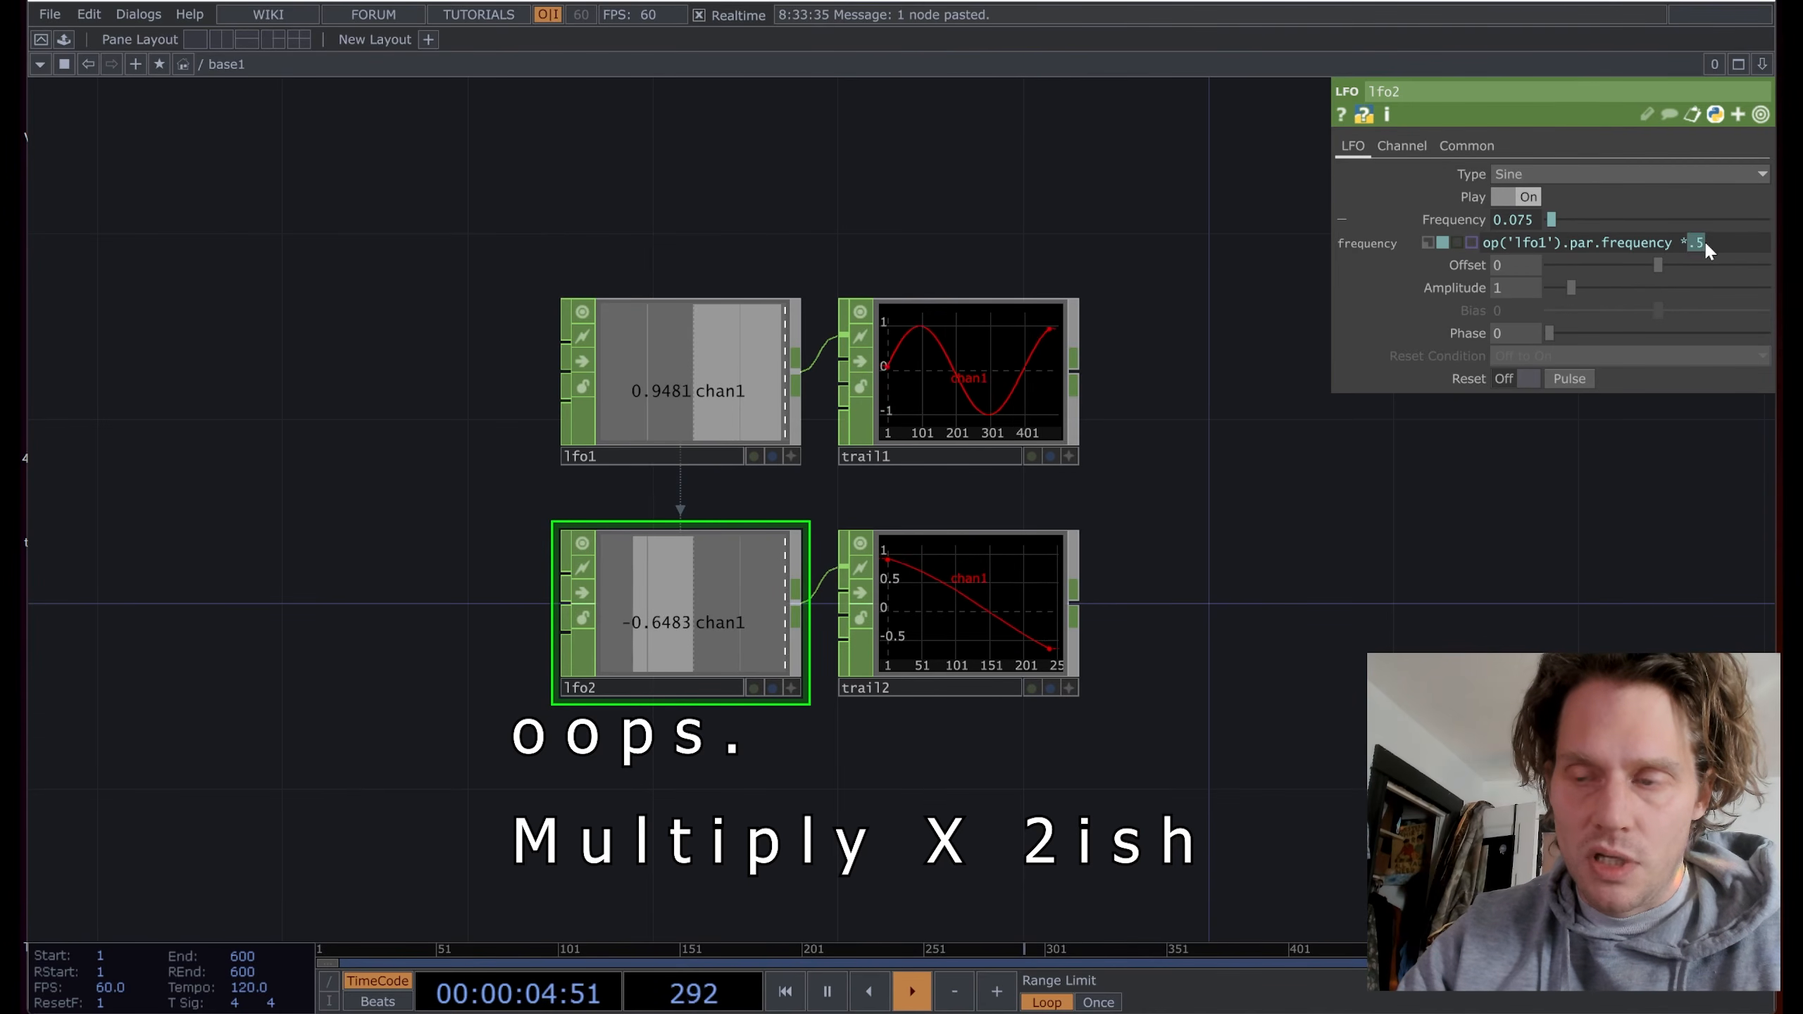
pyautogui.write('2')
pyautogui.press('Return')
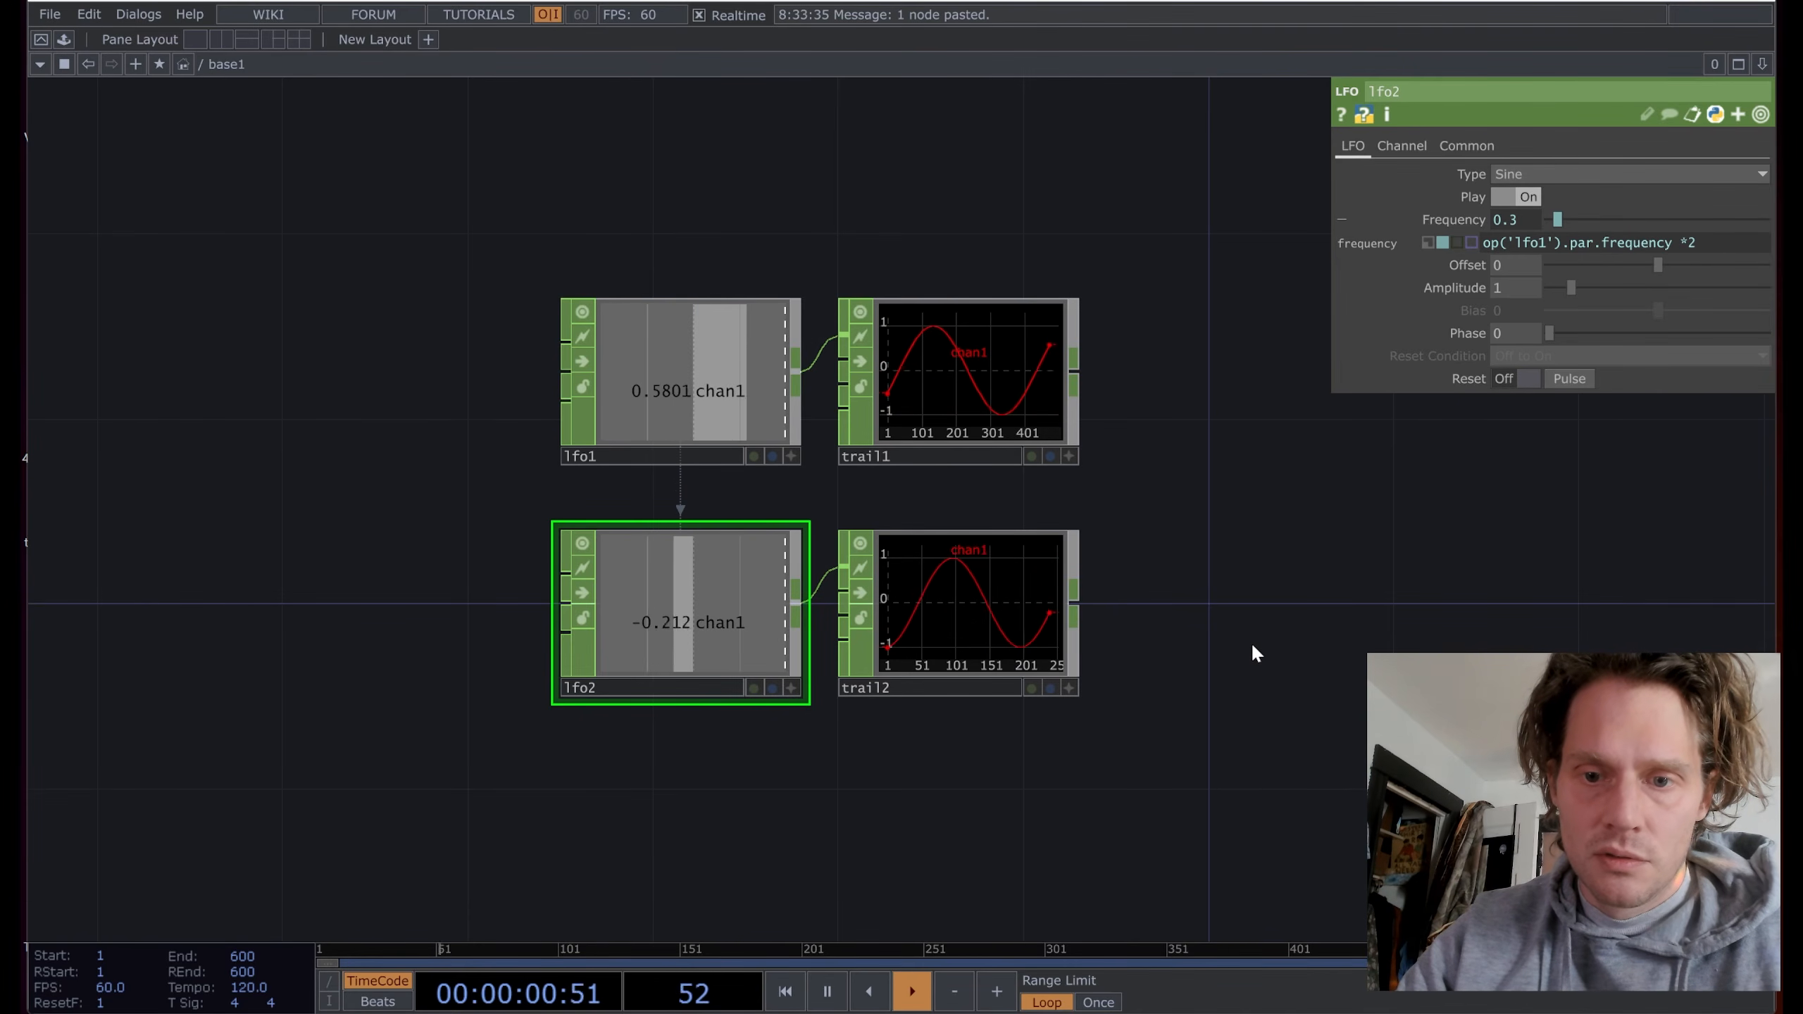
# Step: Add a Merge CHOP, merge1, and wire trail1 and trail2 into it
pyautogui.rightClick(1080, 381)
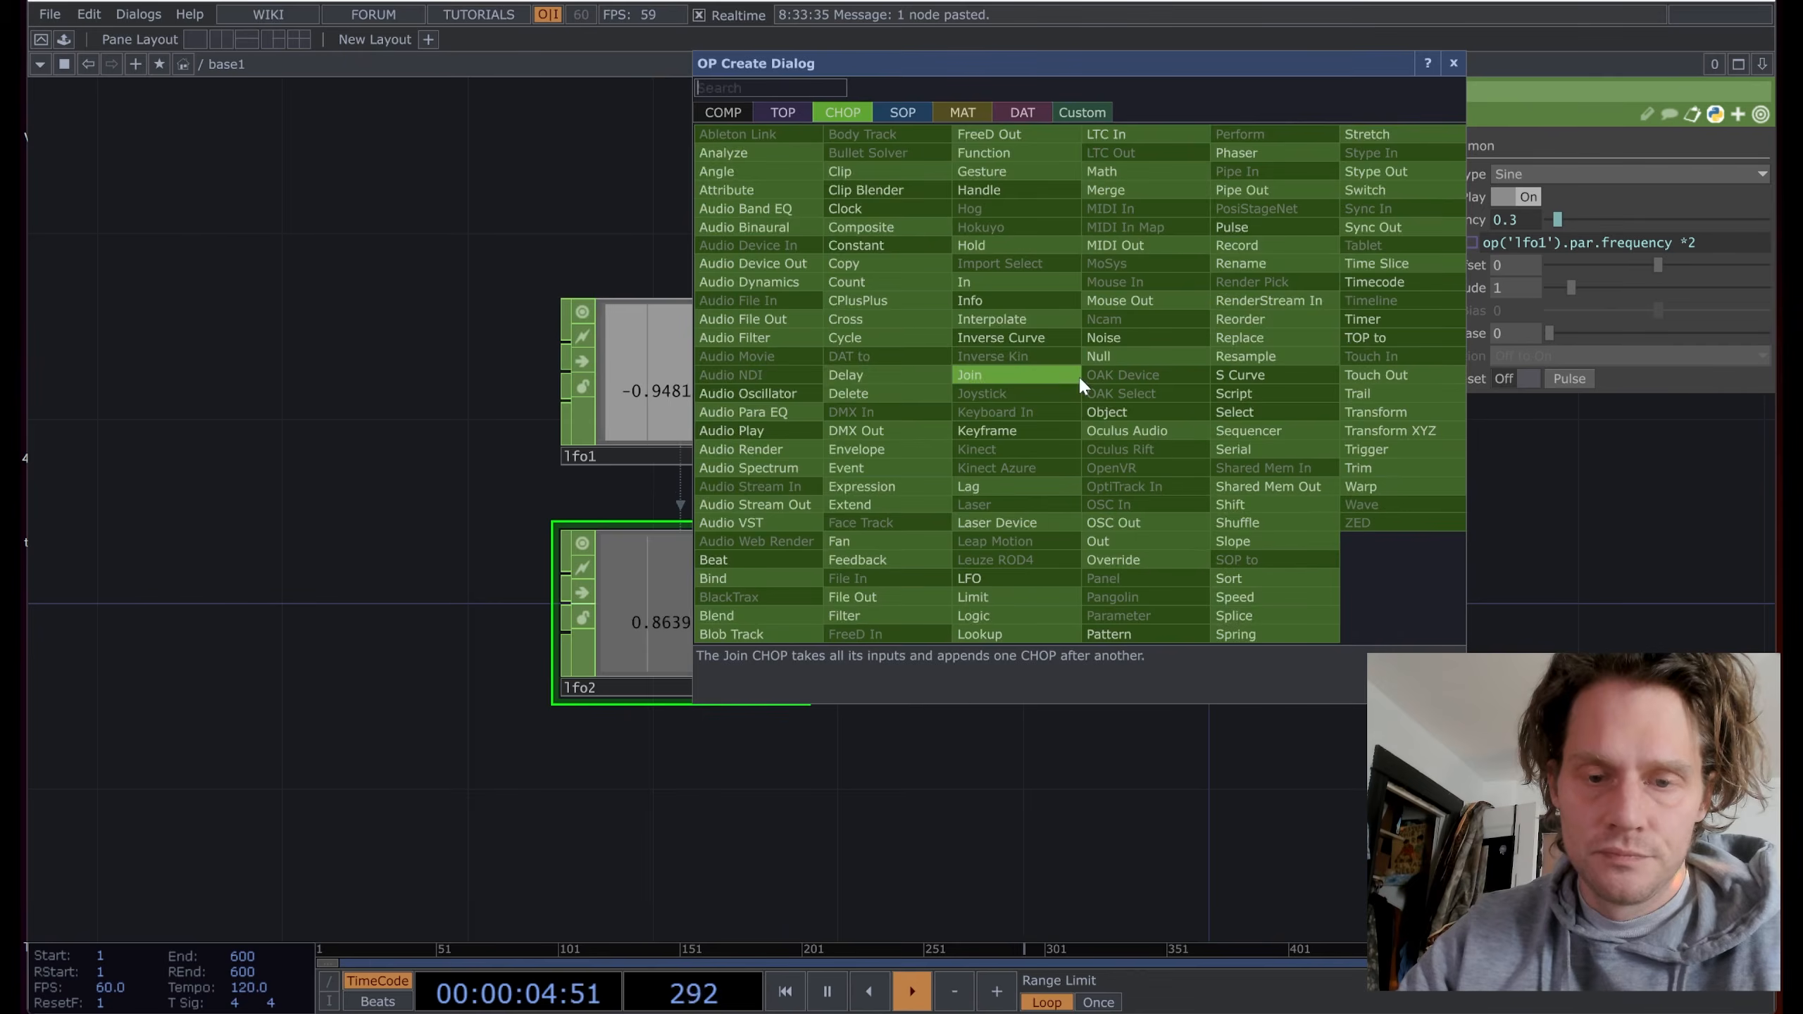
pyautogui.write('m')
pyautogui.click(1105, 189)
pyautogui.click(1281, 522)
pyautogui.moveTo(1074, 601); pyautogui.dragTo(1166, 574)
pyautogui.moveTo(1509, 622); pyautogui.dragTo(1391, 652)
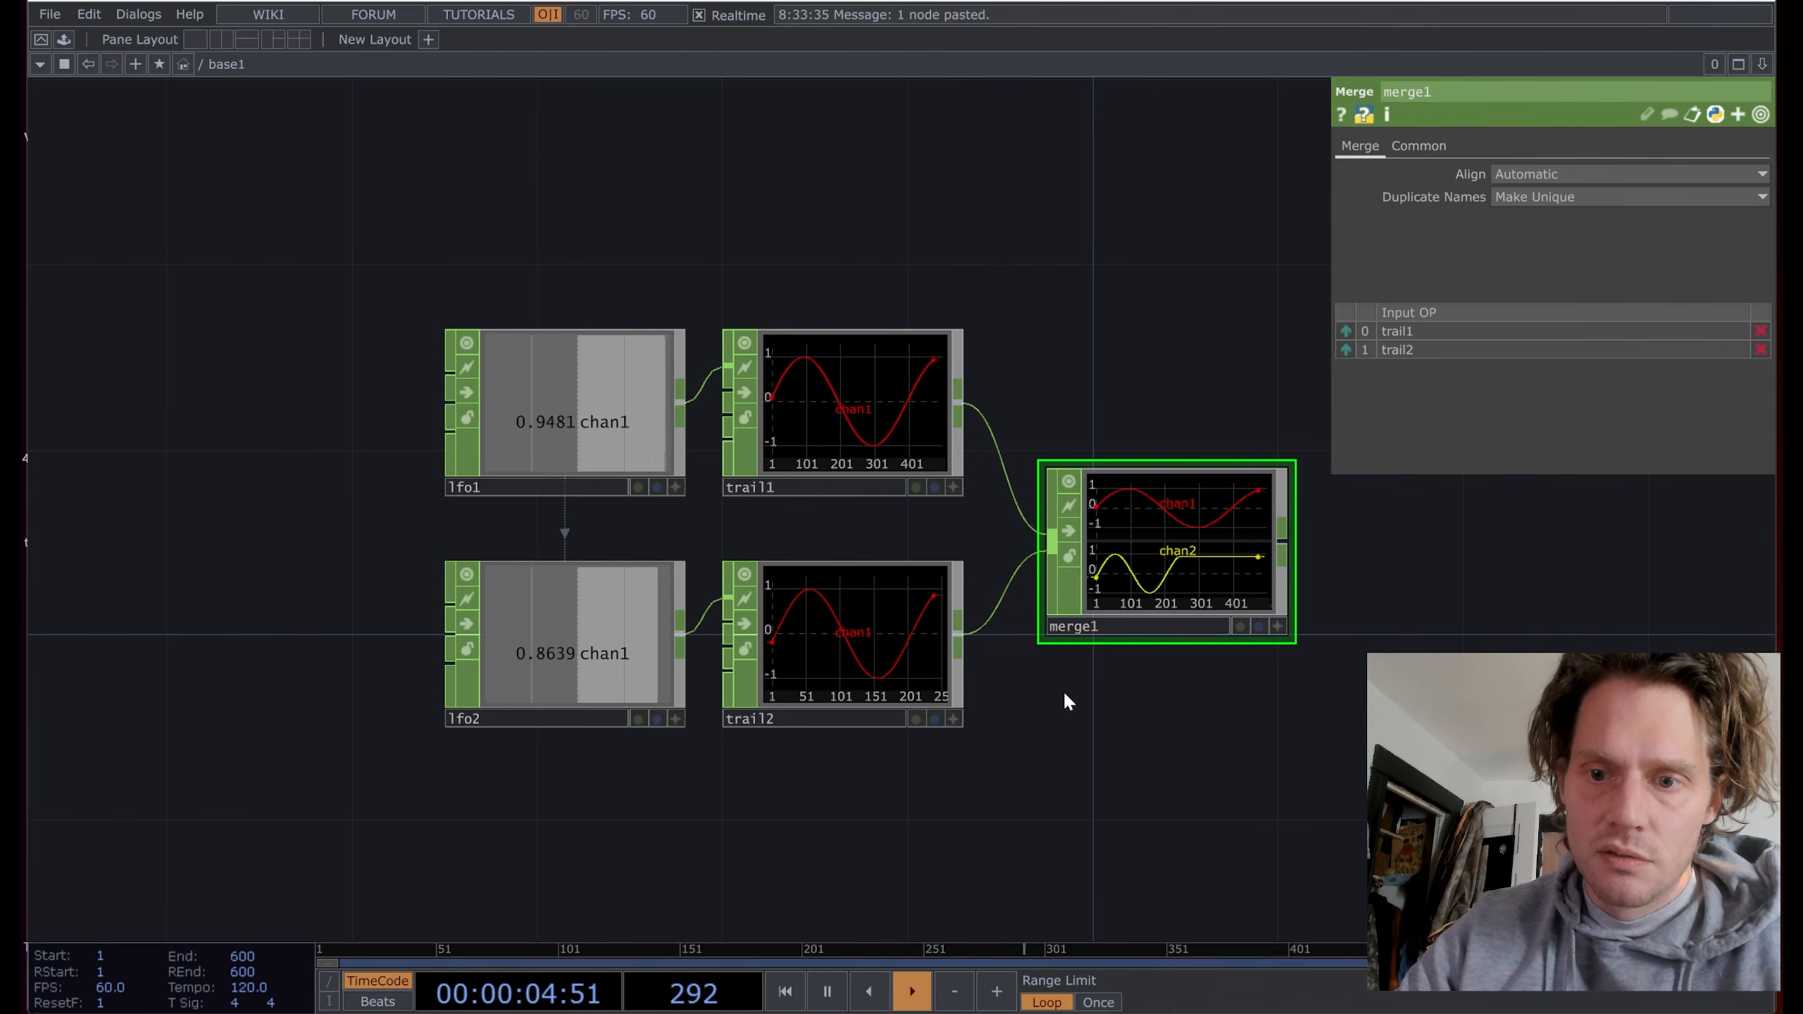
# Step: Change lfo2's frequency multiplier to 1.5 (0.225) and paste a copy as lfo3
pyautogui.click(580, 627)
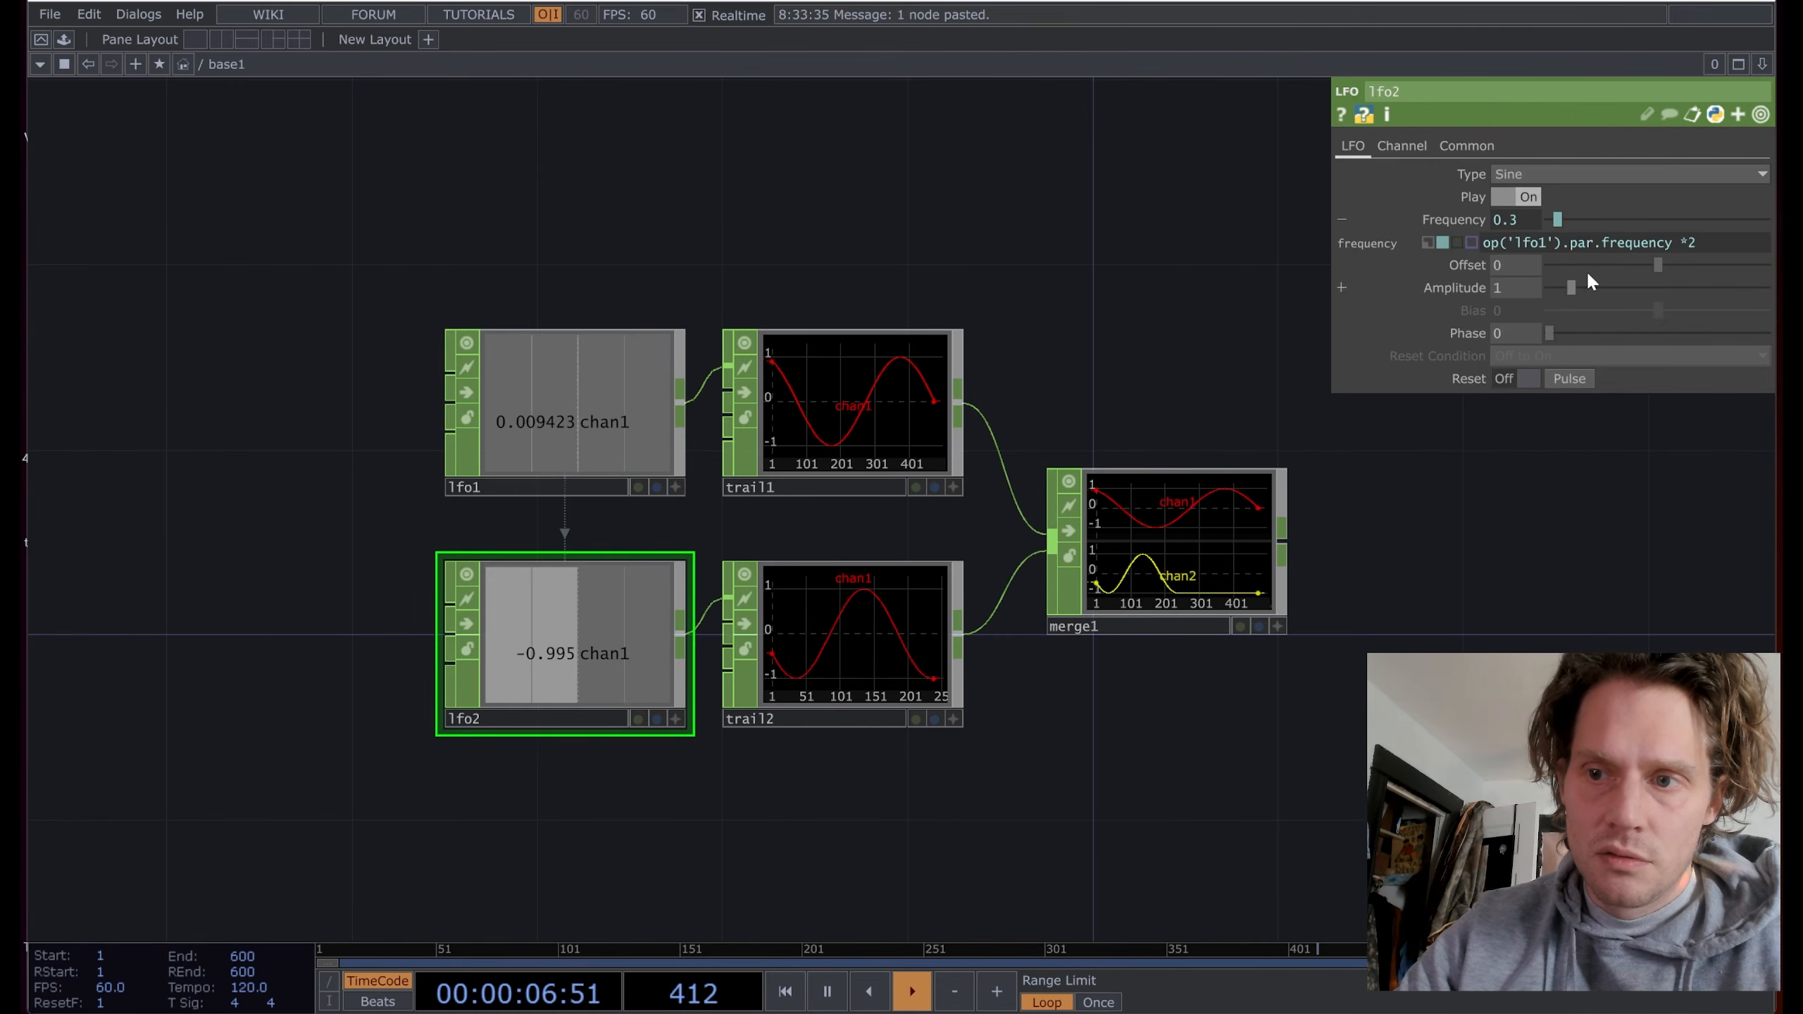
pyautogui.click(1693, 243)
pyautogui.press('BackSpace')
pyautogui.write('1.')
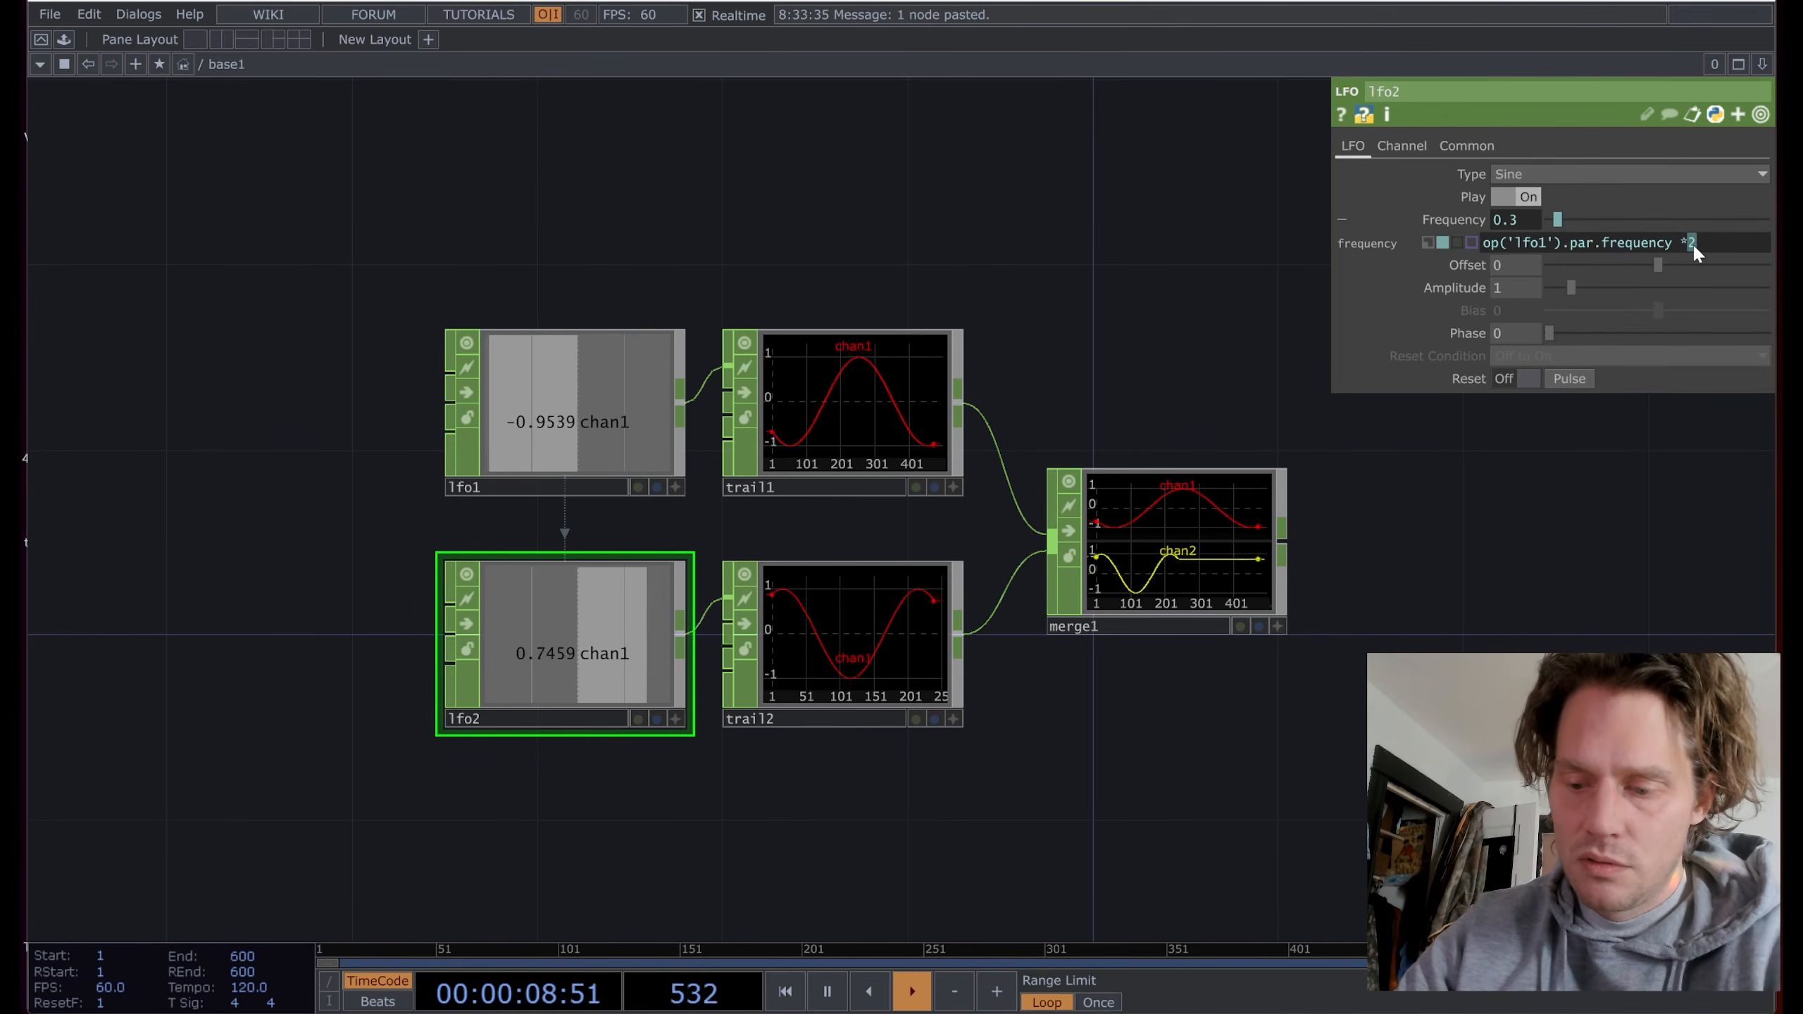
pyautogui.write('5')
pyautogui.press('Return')
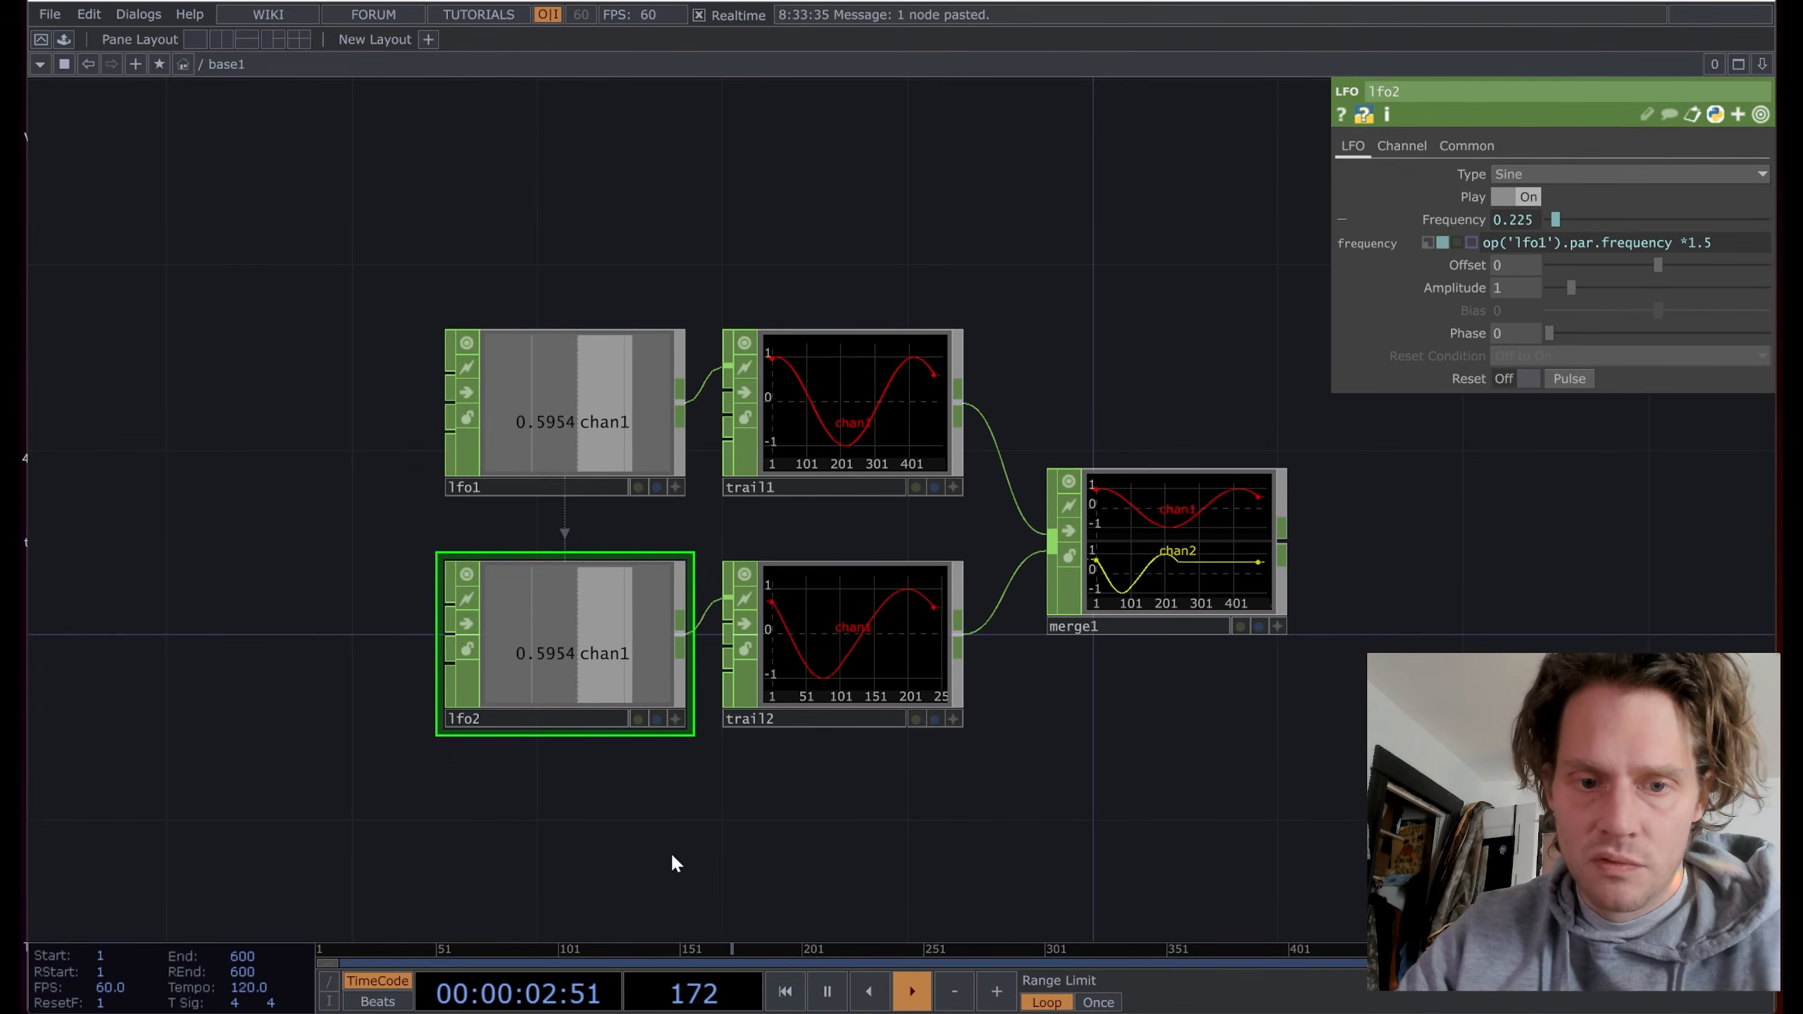
pyautogui.moveTo(647, 817); pyautogui.dragTo(651, 721)
pyautogui.hotkey('ctrl', 'c')
pyautogui.hotkey('ctrl', 'v')
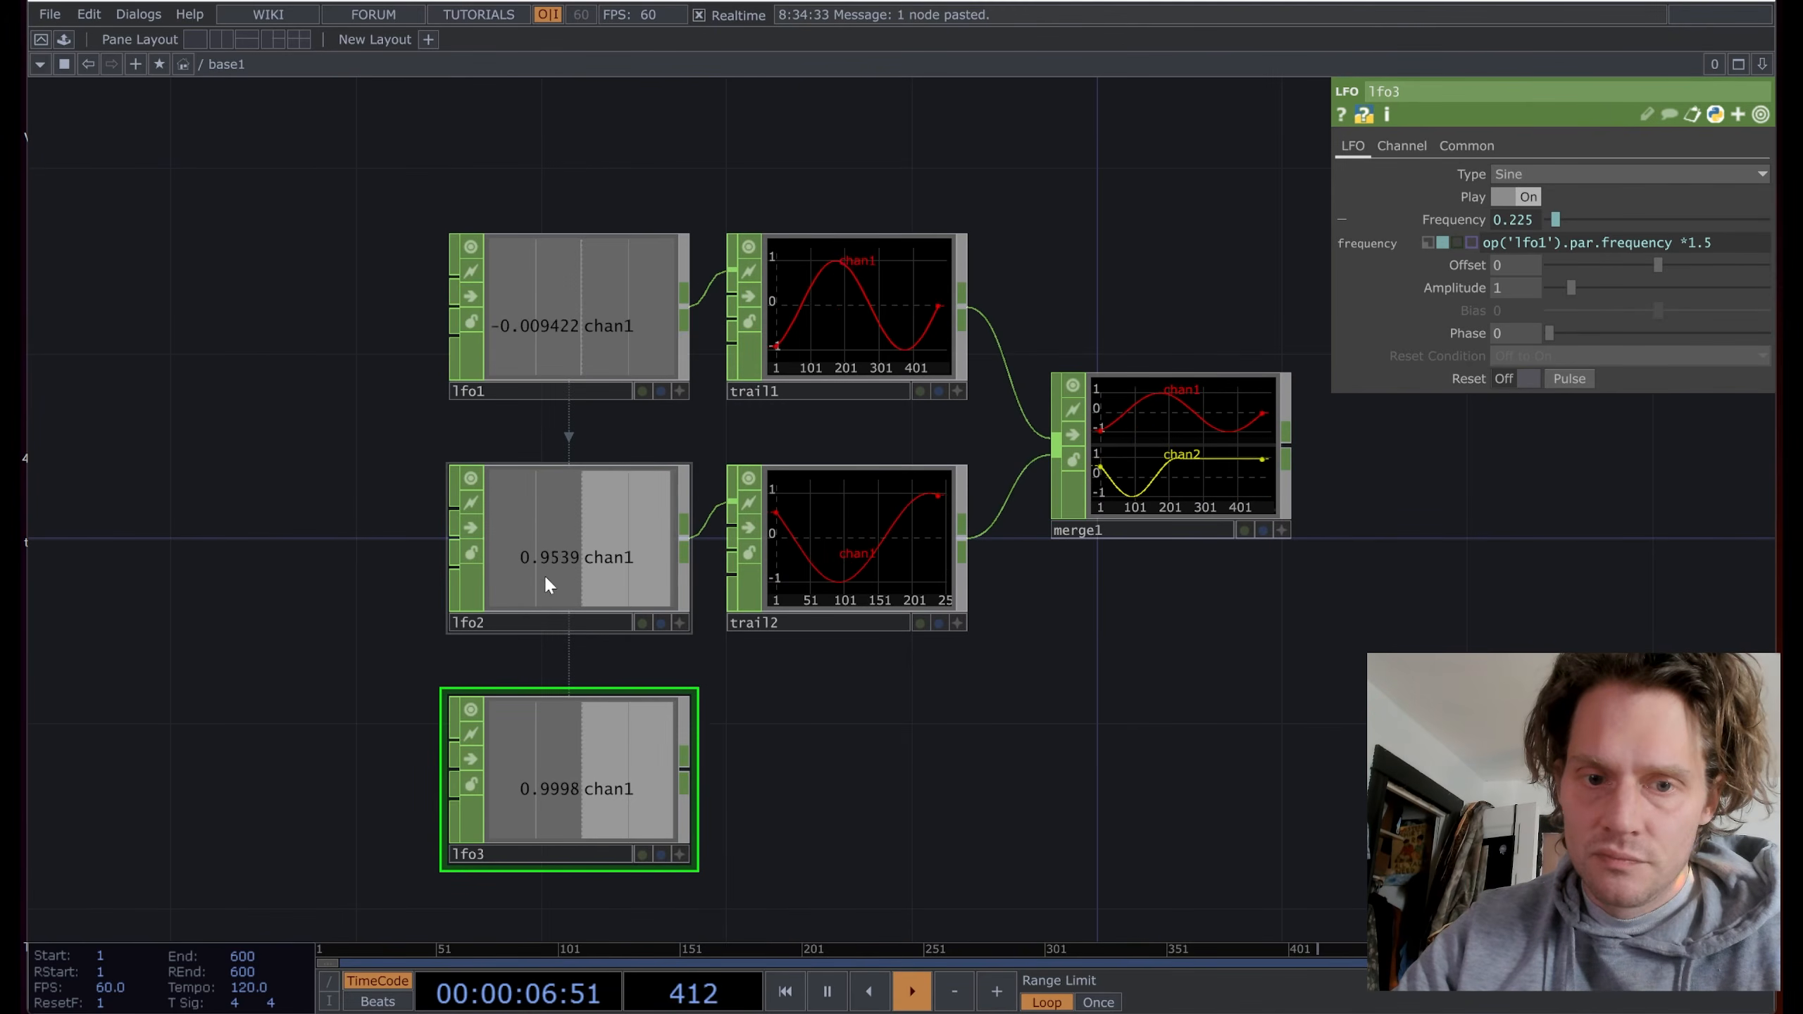
# Step: Make lfo3's frequency expression reference lfo2 instead of lfo1
pyautogui.click(1549, 243)
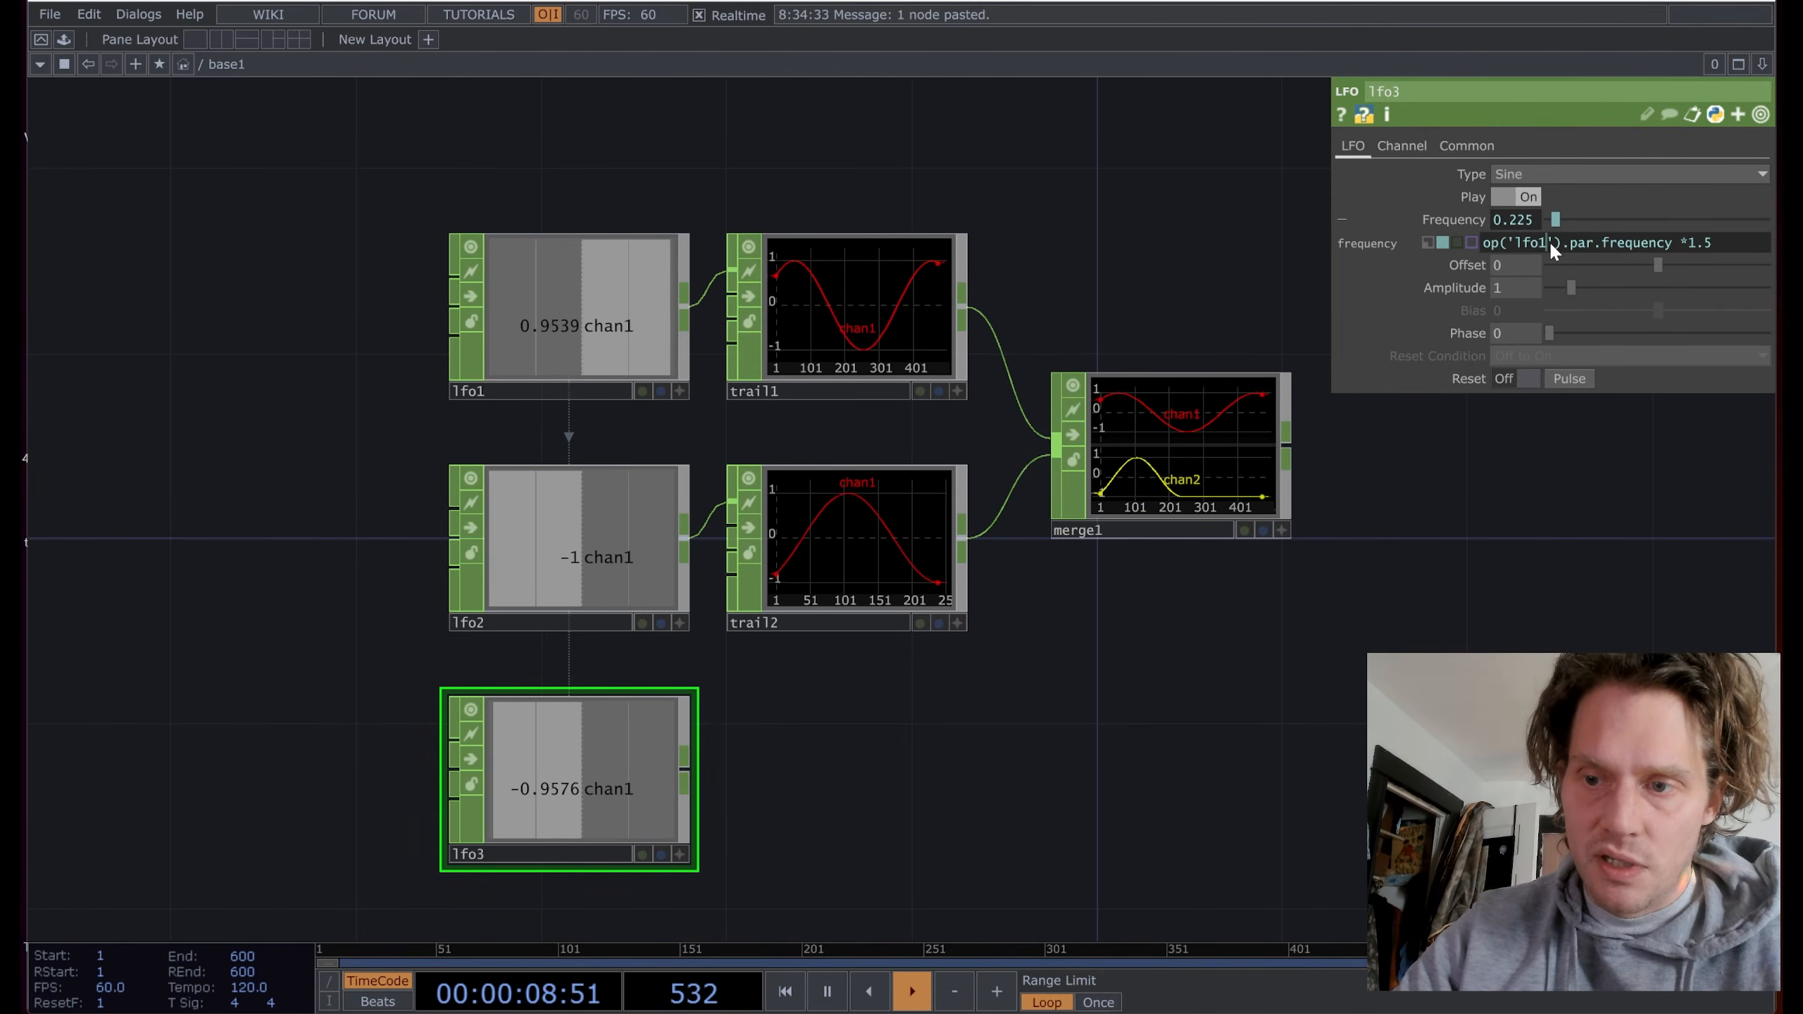
pyautogui.press('BackSpace')
pyautogui.write('2')
pyautogui.press('Return')
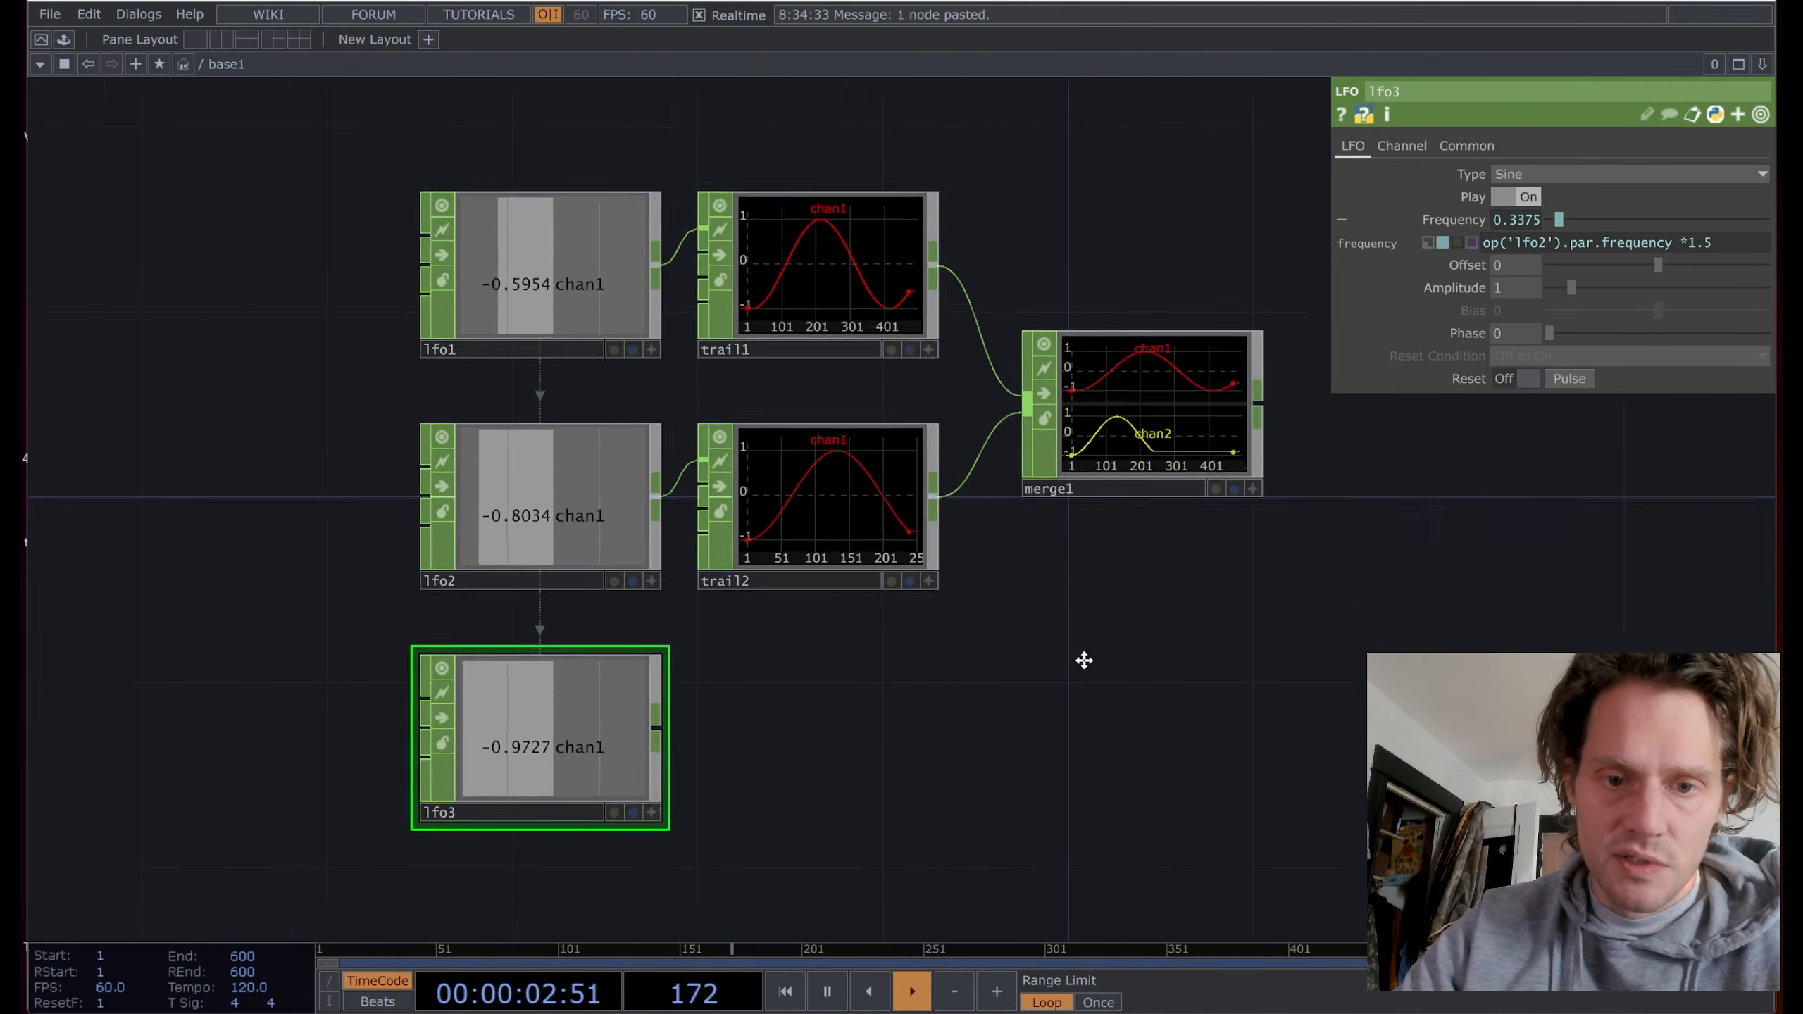
# Step: Add trail3 after lfo3, wire it into merge1, and paste lfo3 as lfo4
pyautogui.rightClick(610, 709)
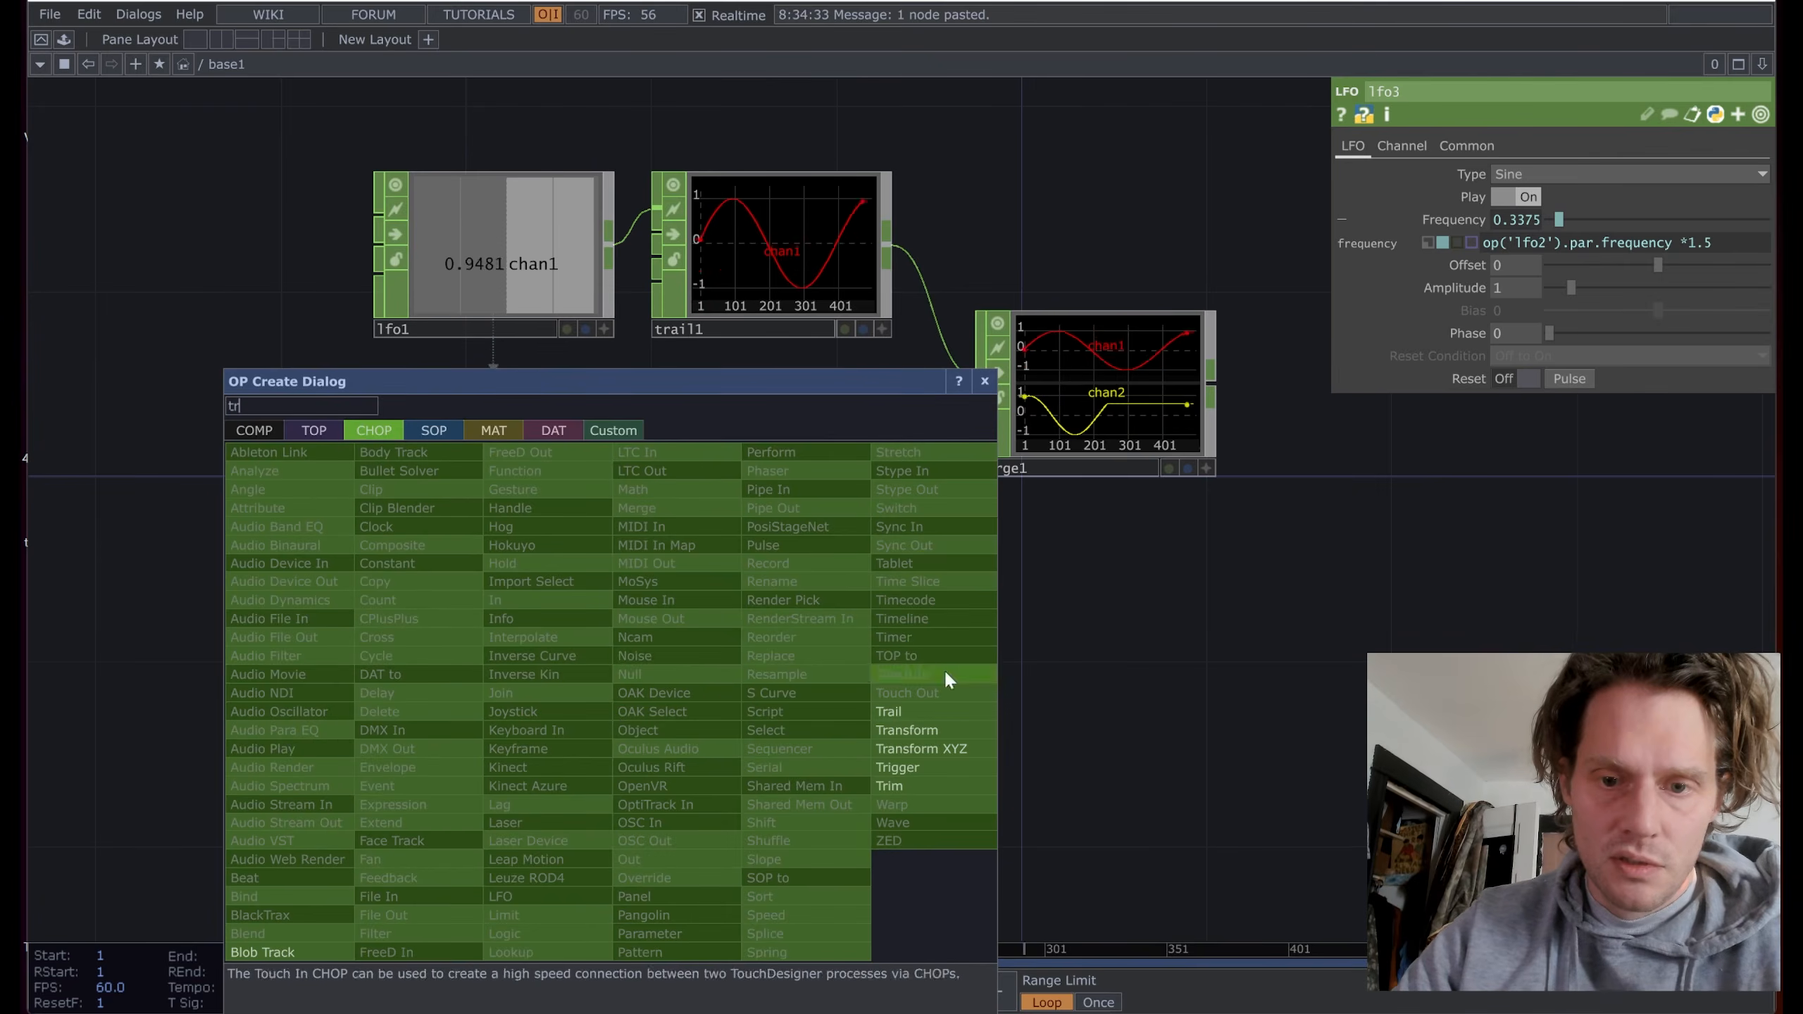
pyautogui.click(941, 707)
pyautogui.click(783, 705)
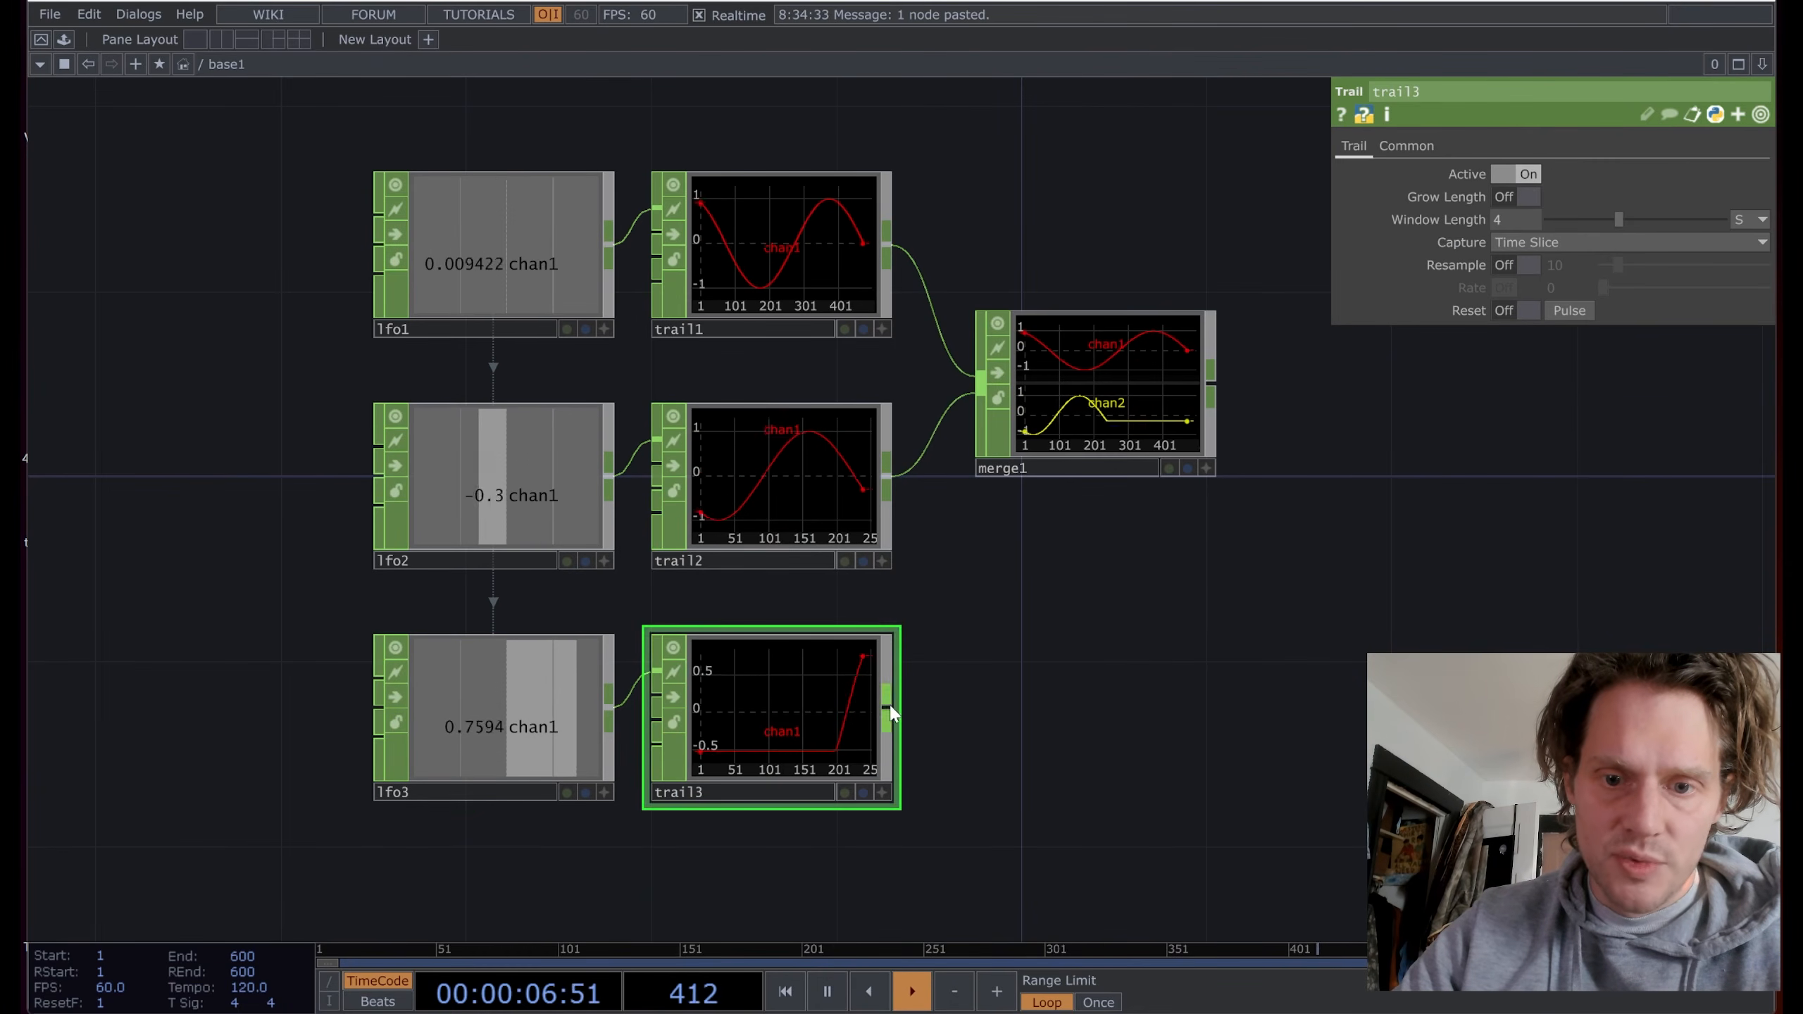
pyautogui.moveTo(886, 699); pyautogui.dragTo(1238, 559)
pyautogui.moveTo(1089, 733); pyautogui.dragTo(1063, 558)
pyautogui.scroll(-3, 1117, 520)
pyautogui.click(599, 580)
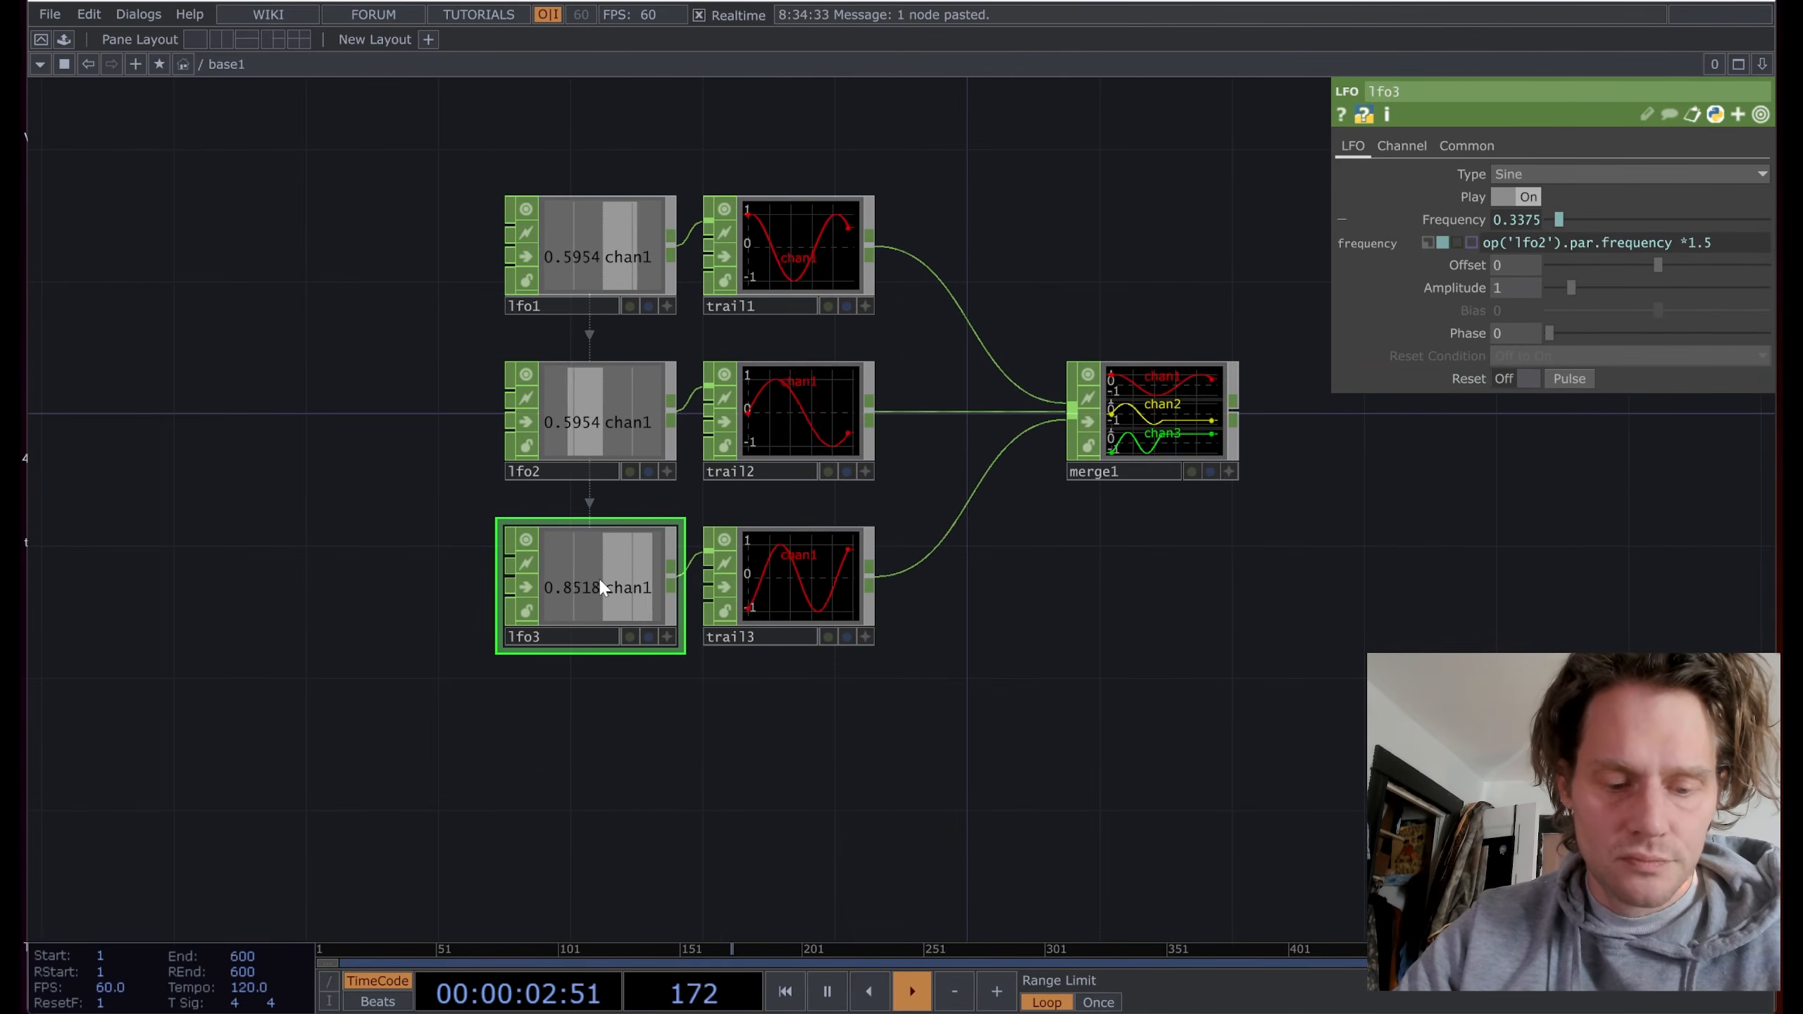
pyautogui.hotkey('ctrl', 'v')
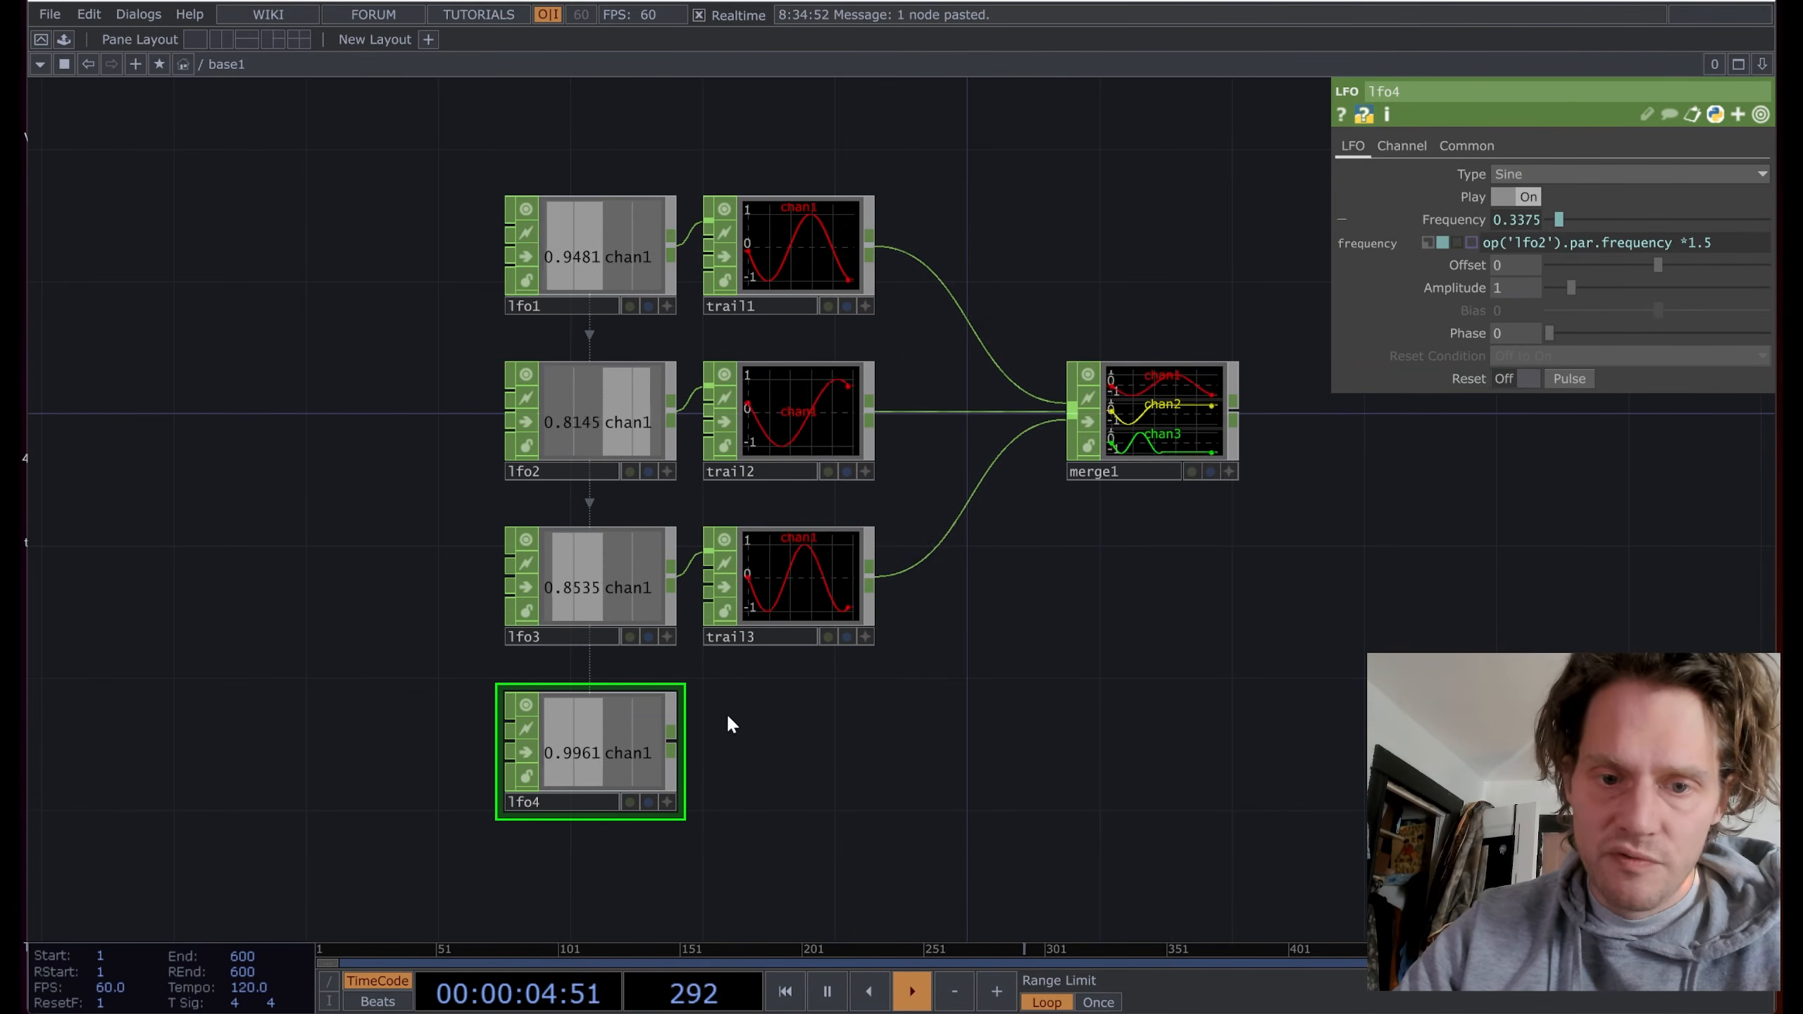
# Step: Point lfo4's expression at lfo3 and wire a new trail4 from lfo4 into merge1
pyautogui.click(1539, 242)
pyautogui.press('BackSpace')
pyautogui.write('3')
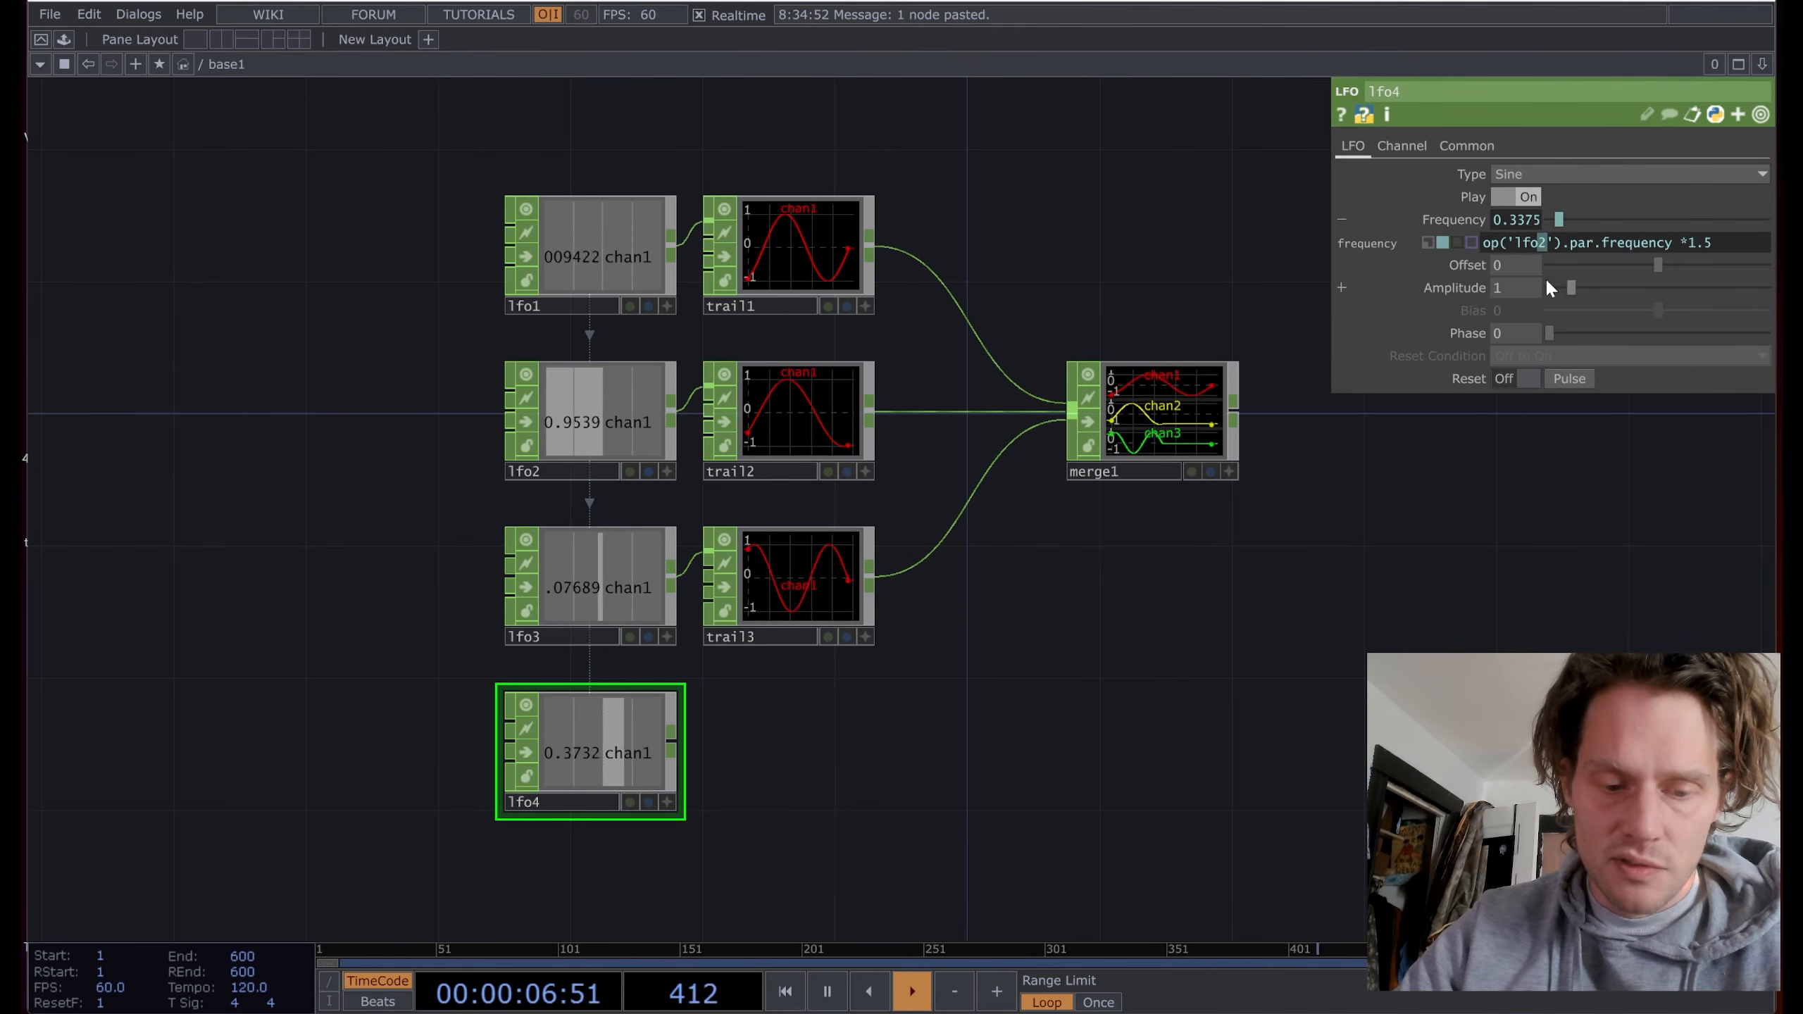
pyautogui.rightClick(675, 740)
pyautogui.write('tr')
pyautogui.click(955, 710)
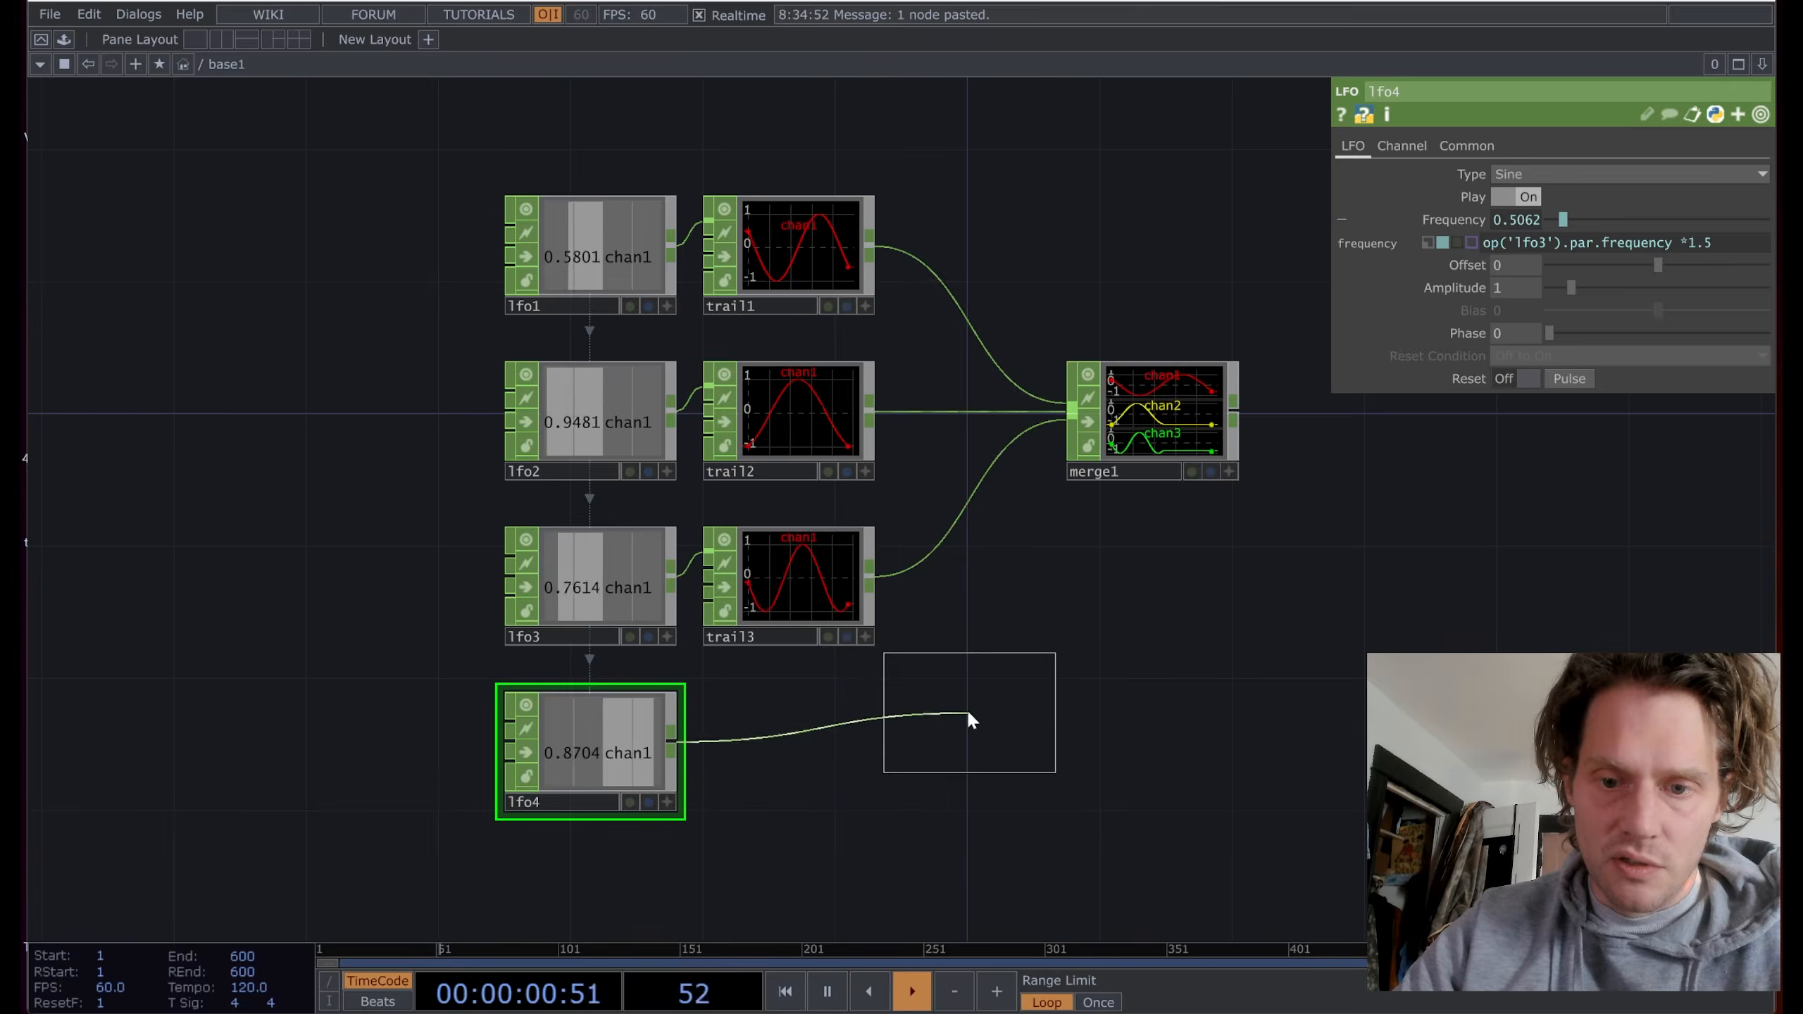
pyautogui.click(788, 749)
pyautogui.click(1073, 412)
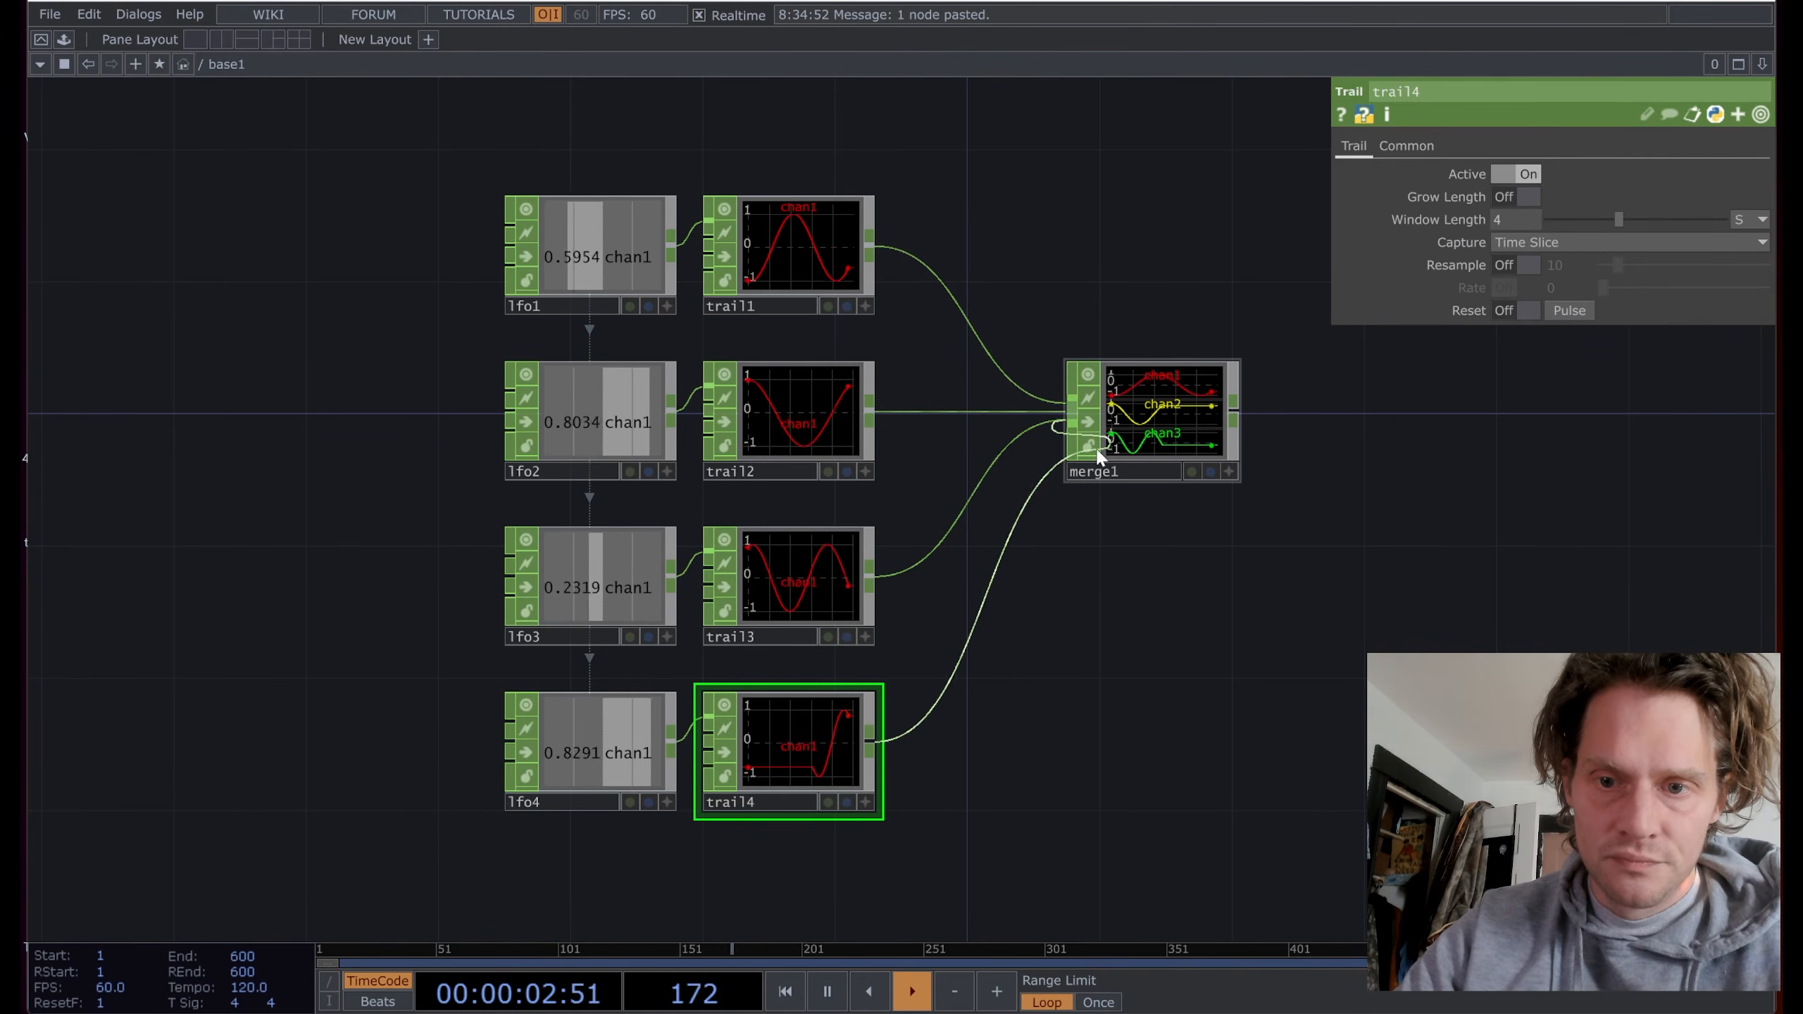
# Step: Switch lfo4's wave type to Triangle
pyautogui.scroll(6, 1132, 448)
pyautogui.scroll(1, 1205, 375)
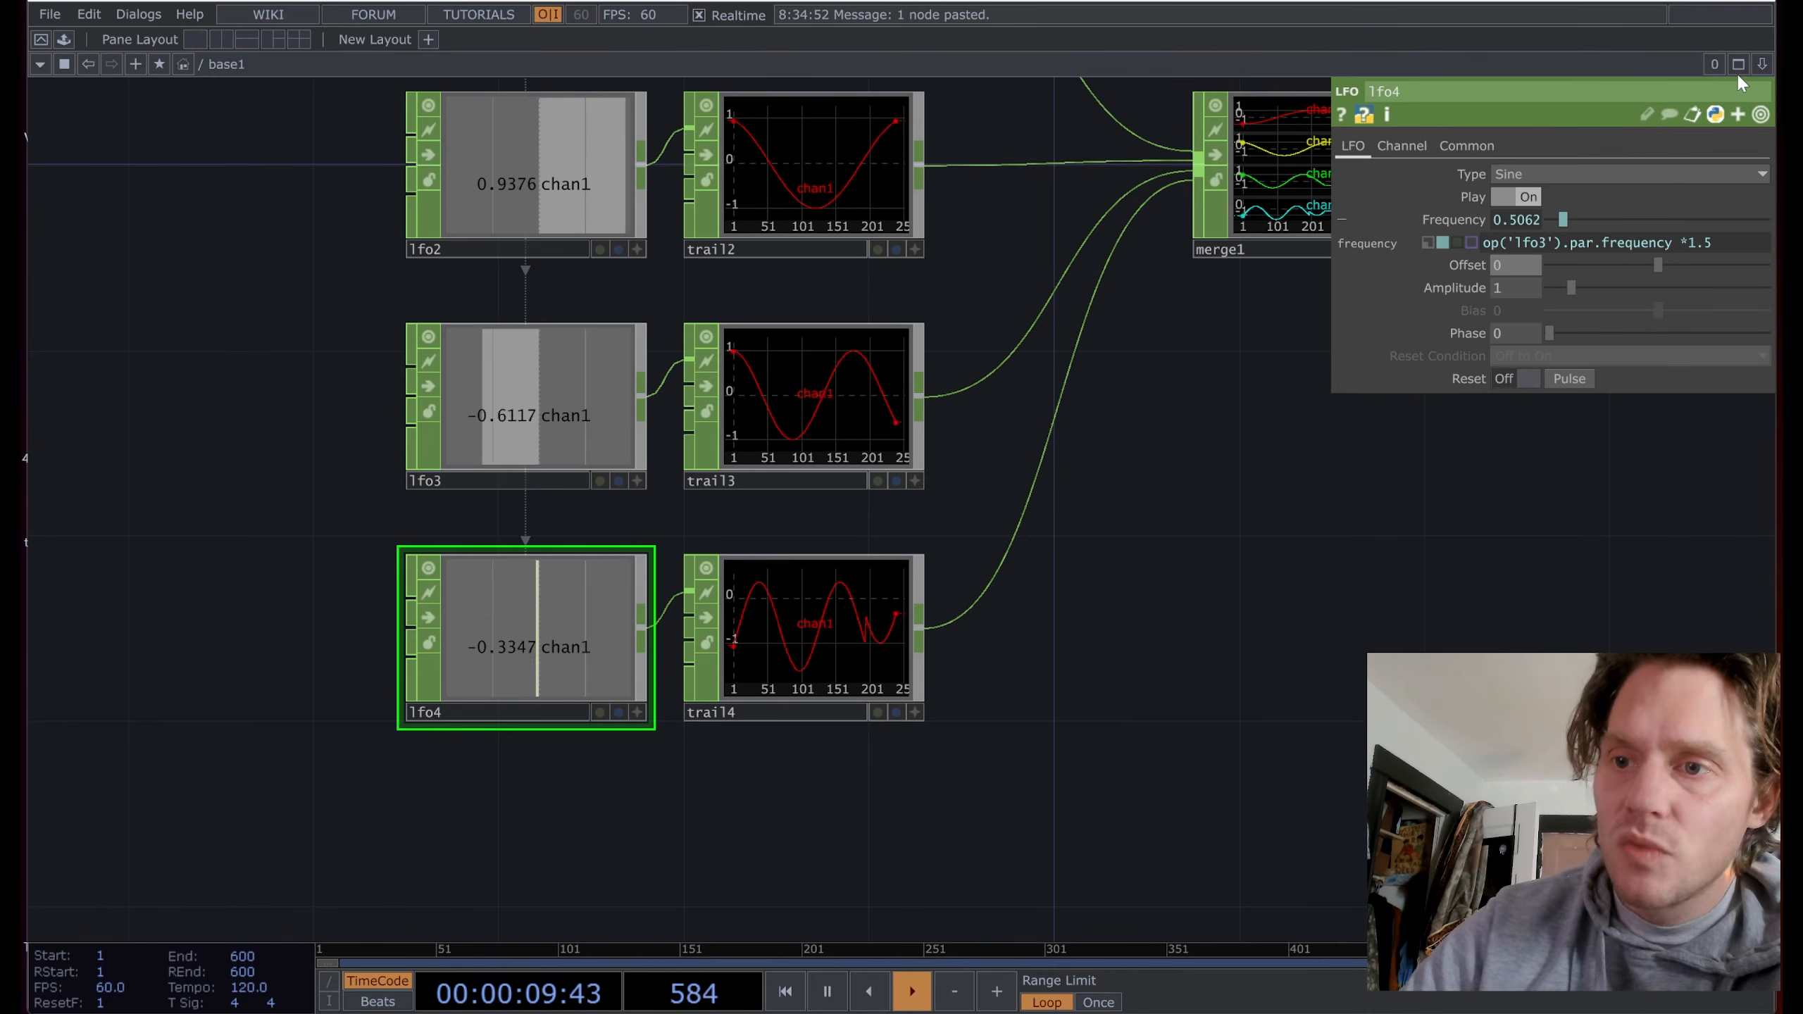
pyautogui.click(1672, 177)
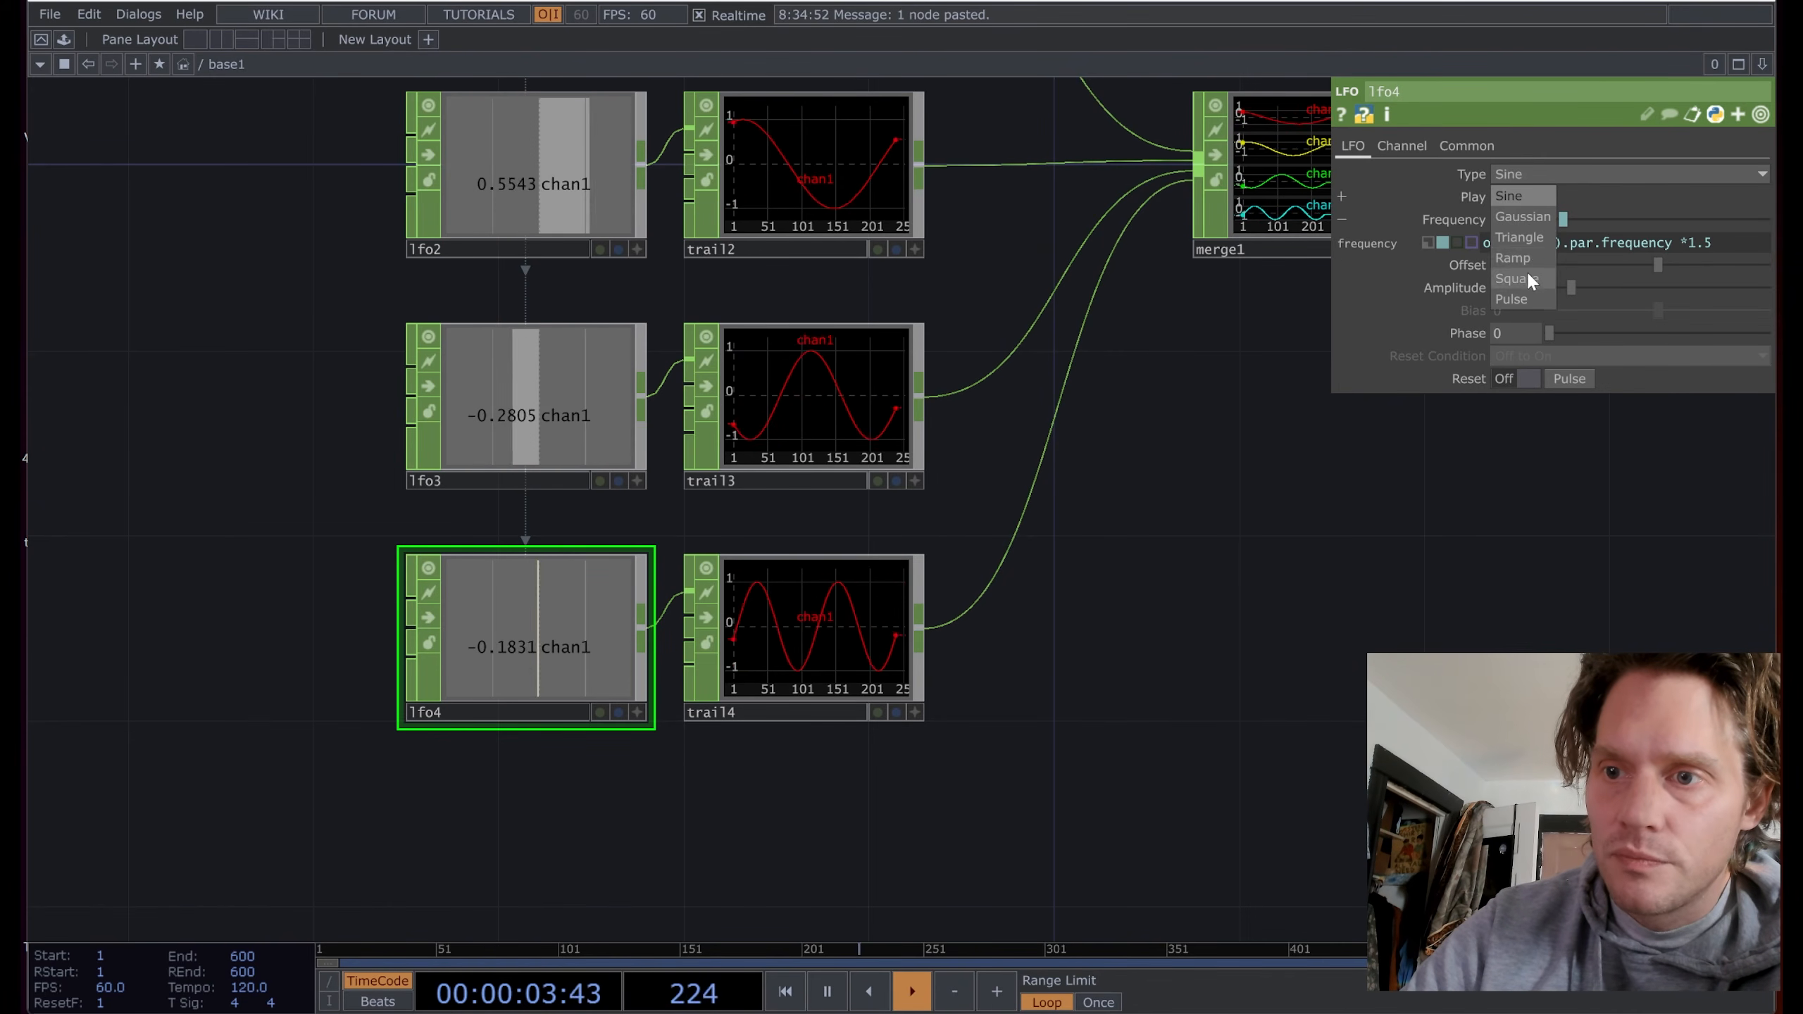
pyautogui.click(1524, 237)
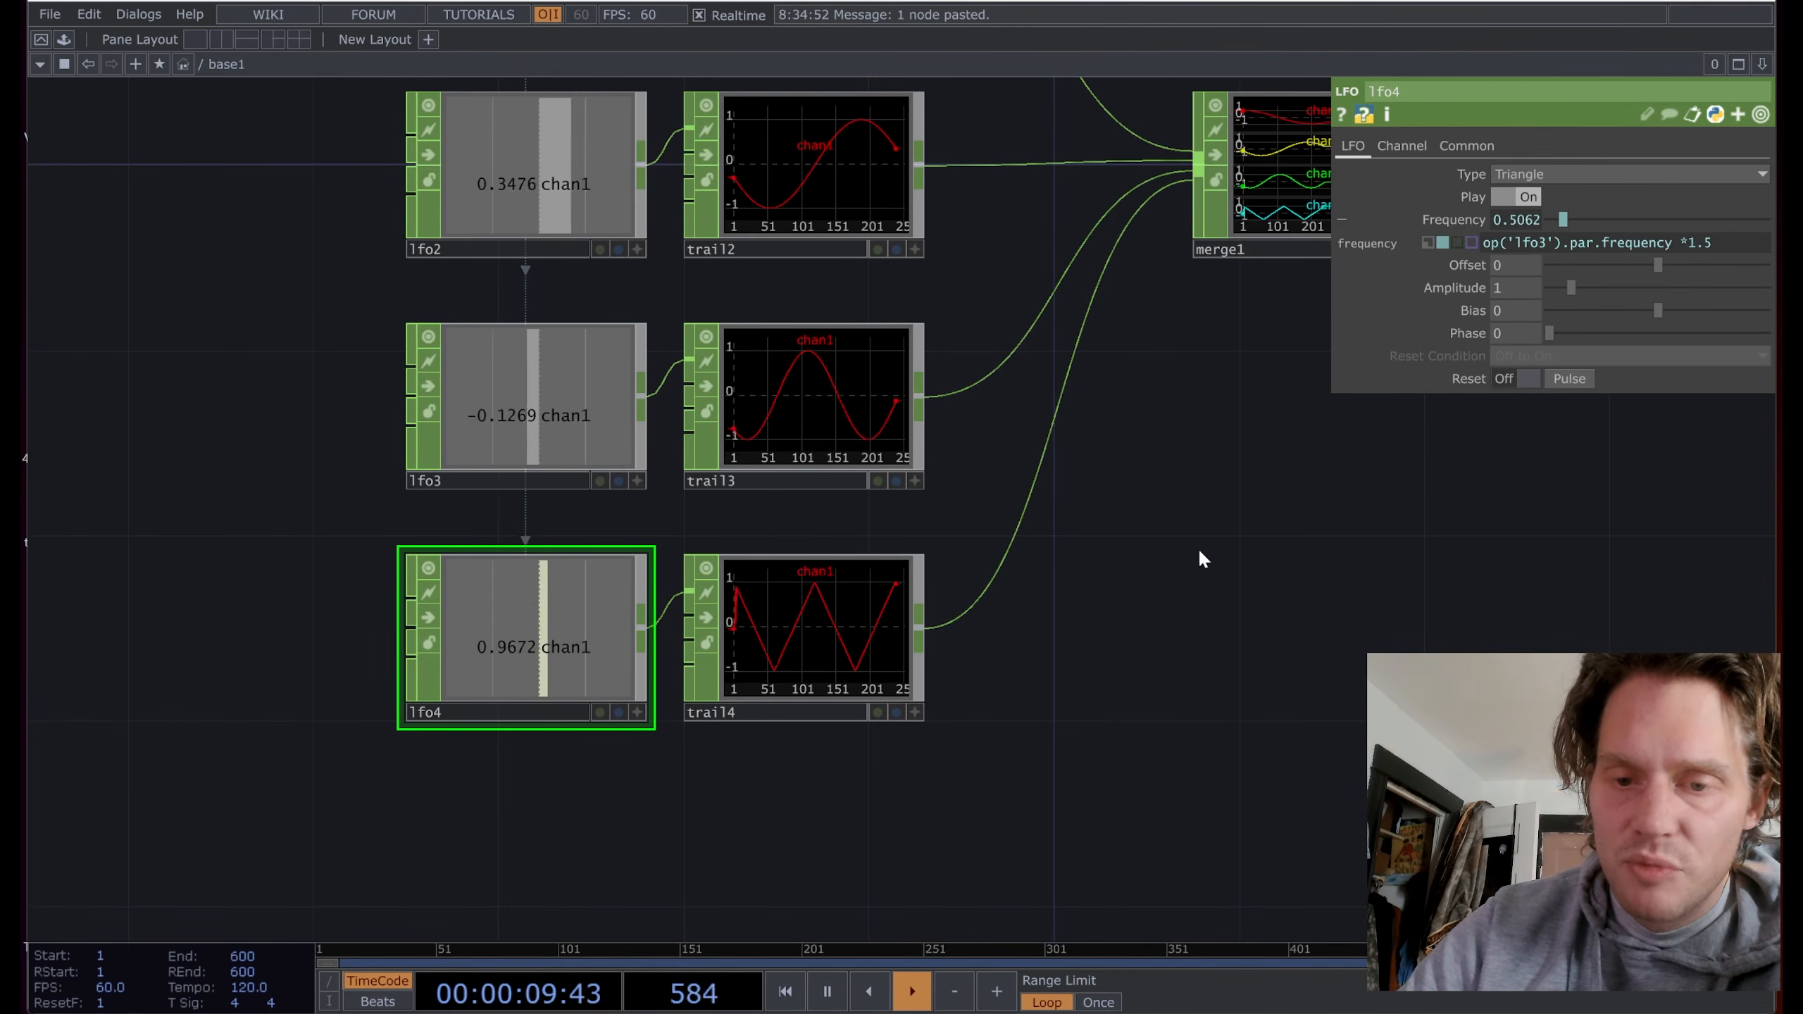
pyautogui.moveTo(1142, 634); pyautogui.dragTo(1158, 630)
pyautogui.scroll(-5, 1157, 626)
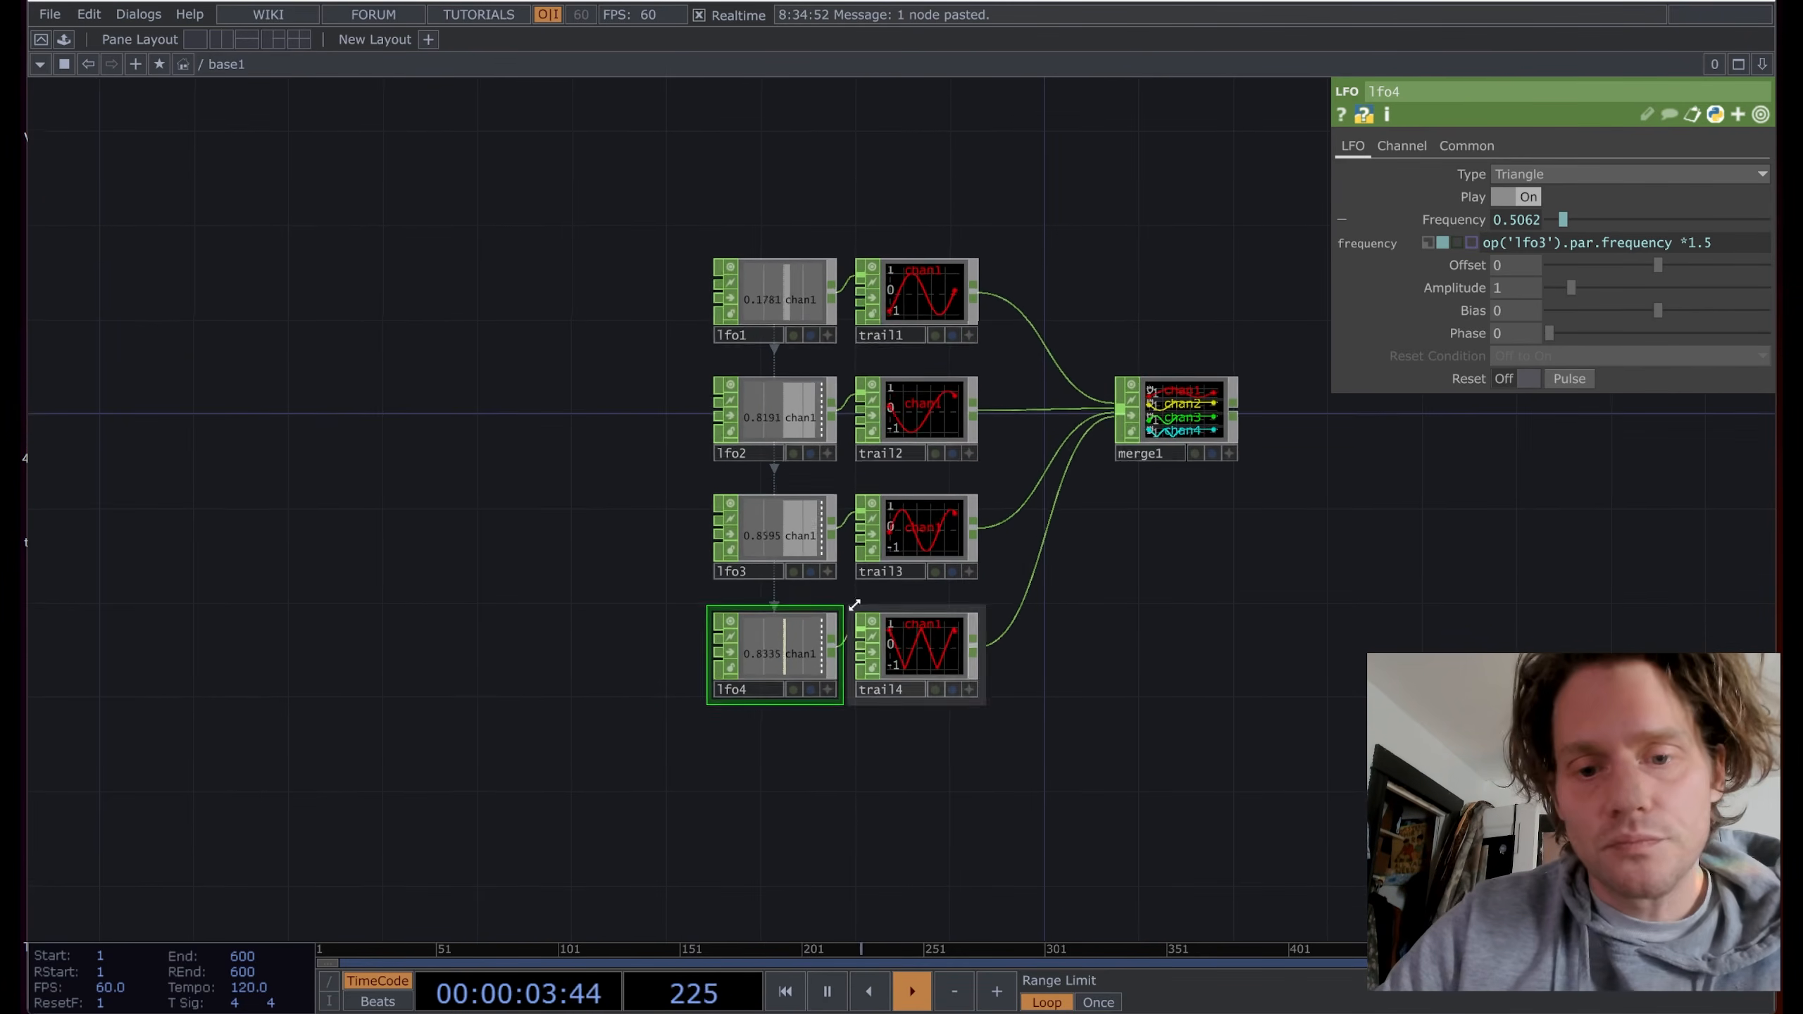
pyautogui.scroll(3, 1180, 678)
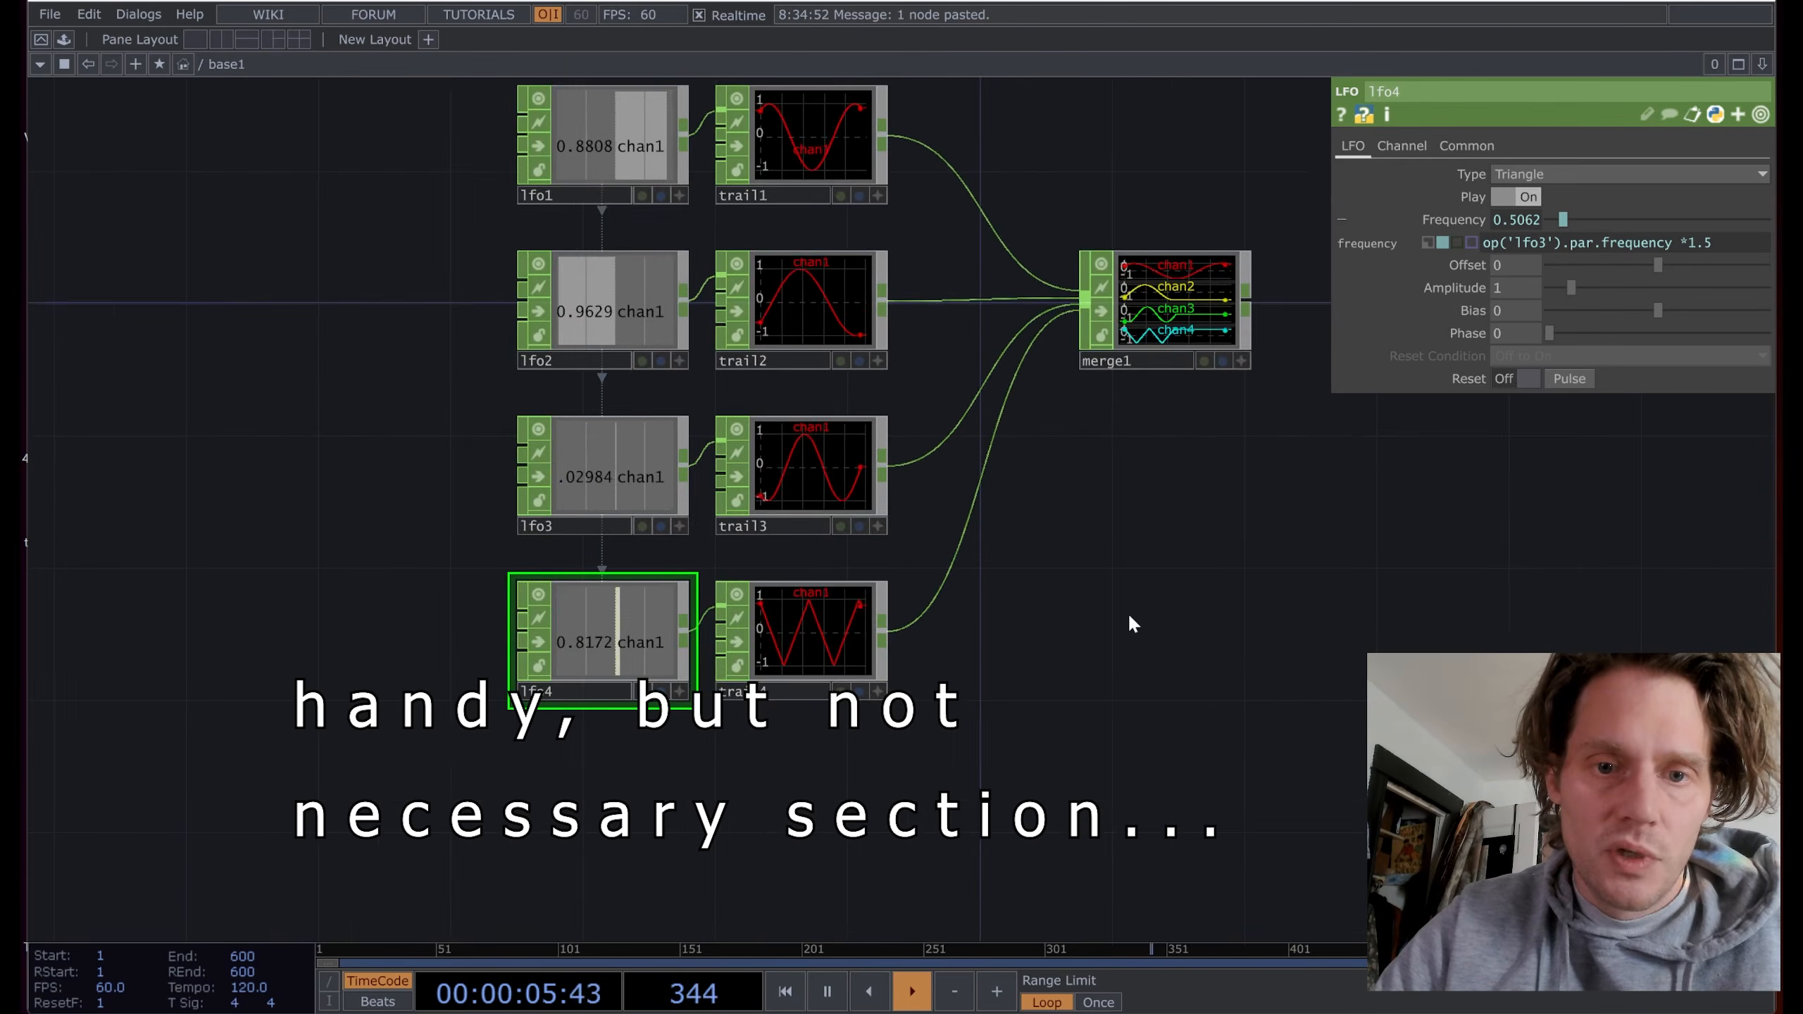
# Step: Open the LFO operator snippets, glance at the TOP and SOP examples, then return
pyautogui.rightClick(650, 607)
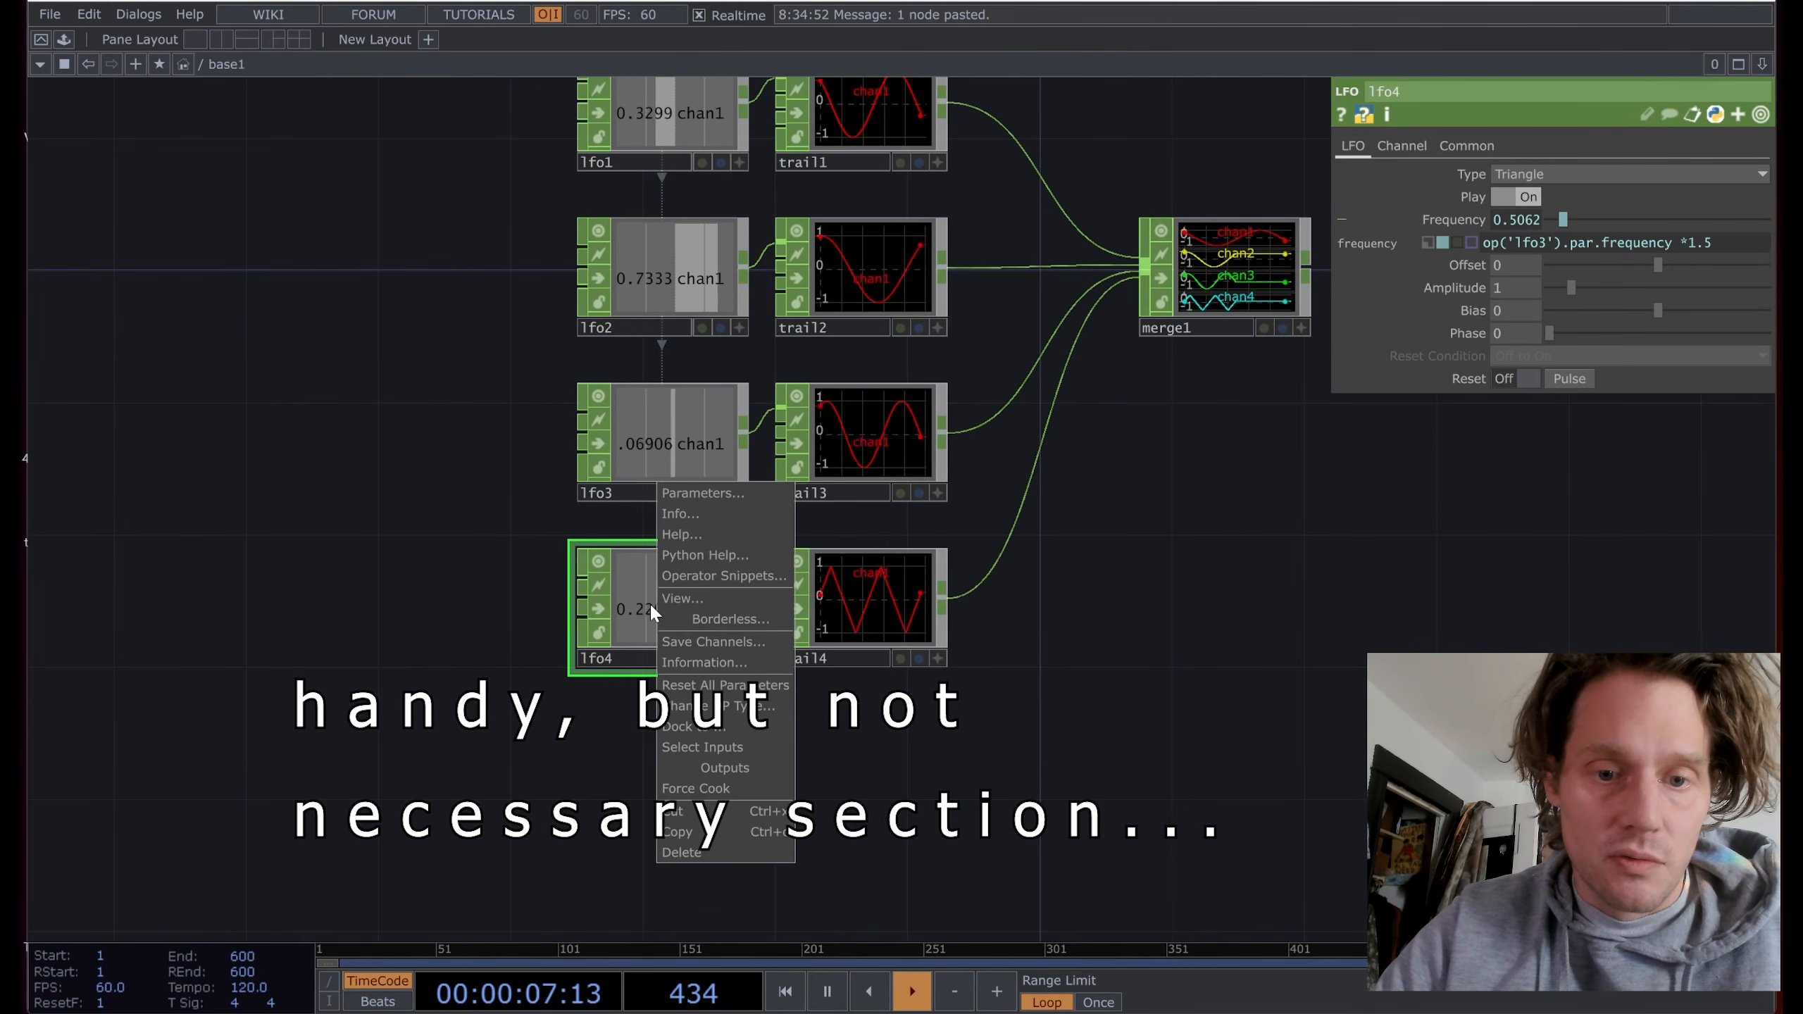
pyautogui.click(724, 576)
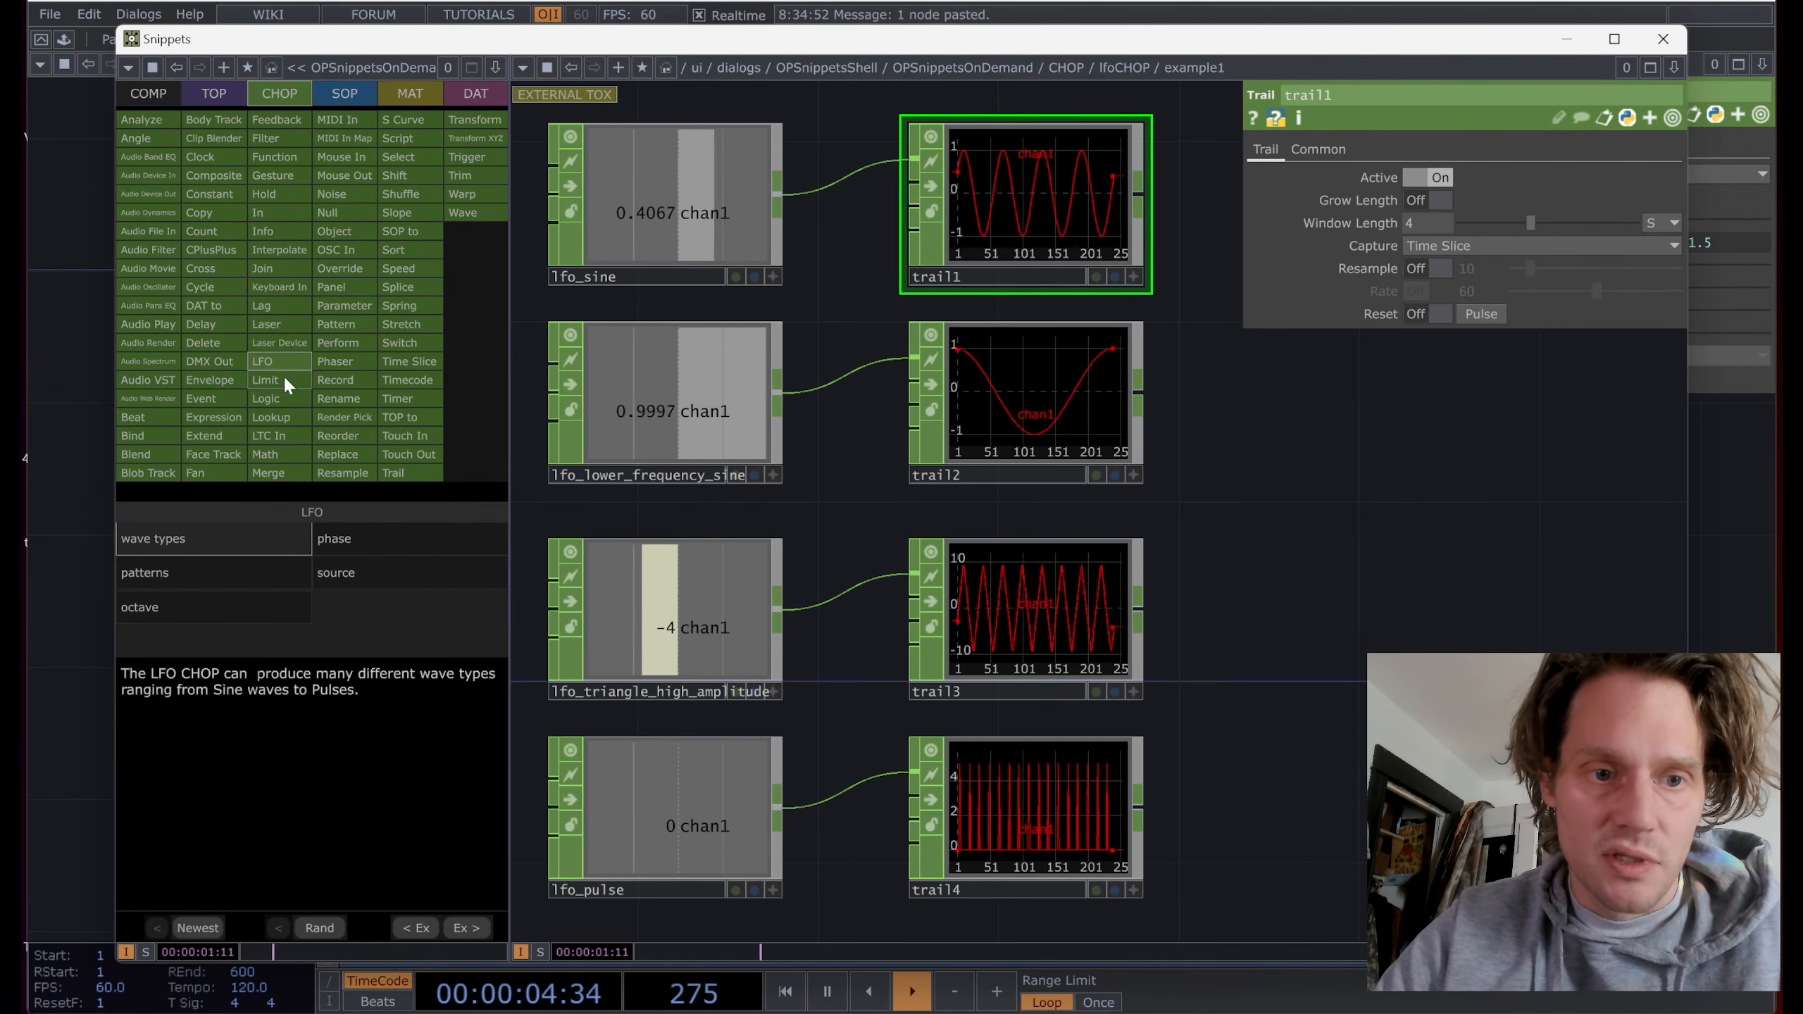
pyautogui.click(211, 96)
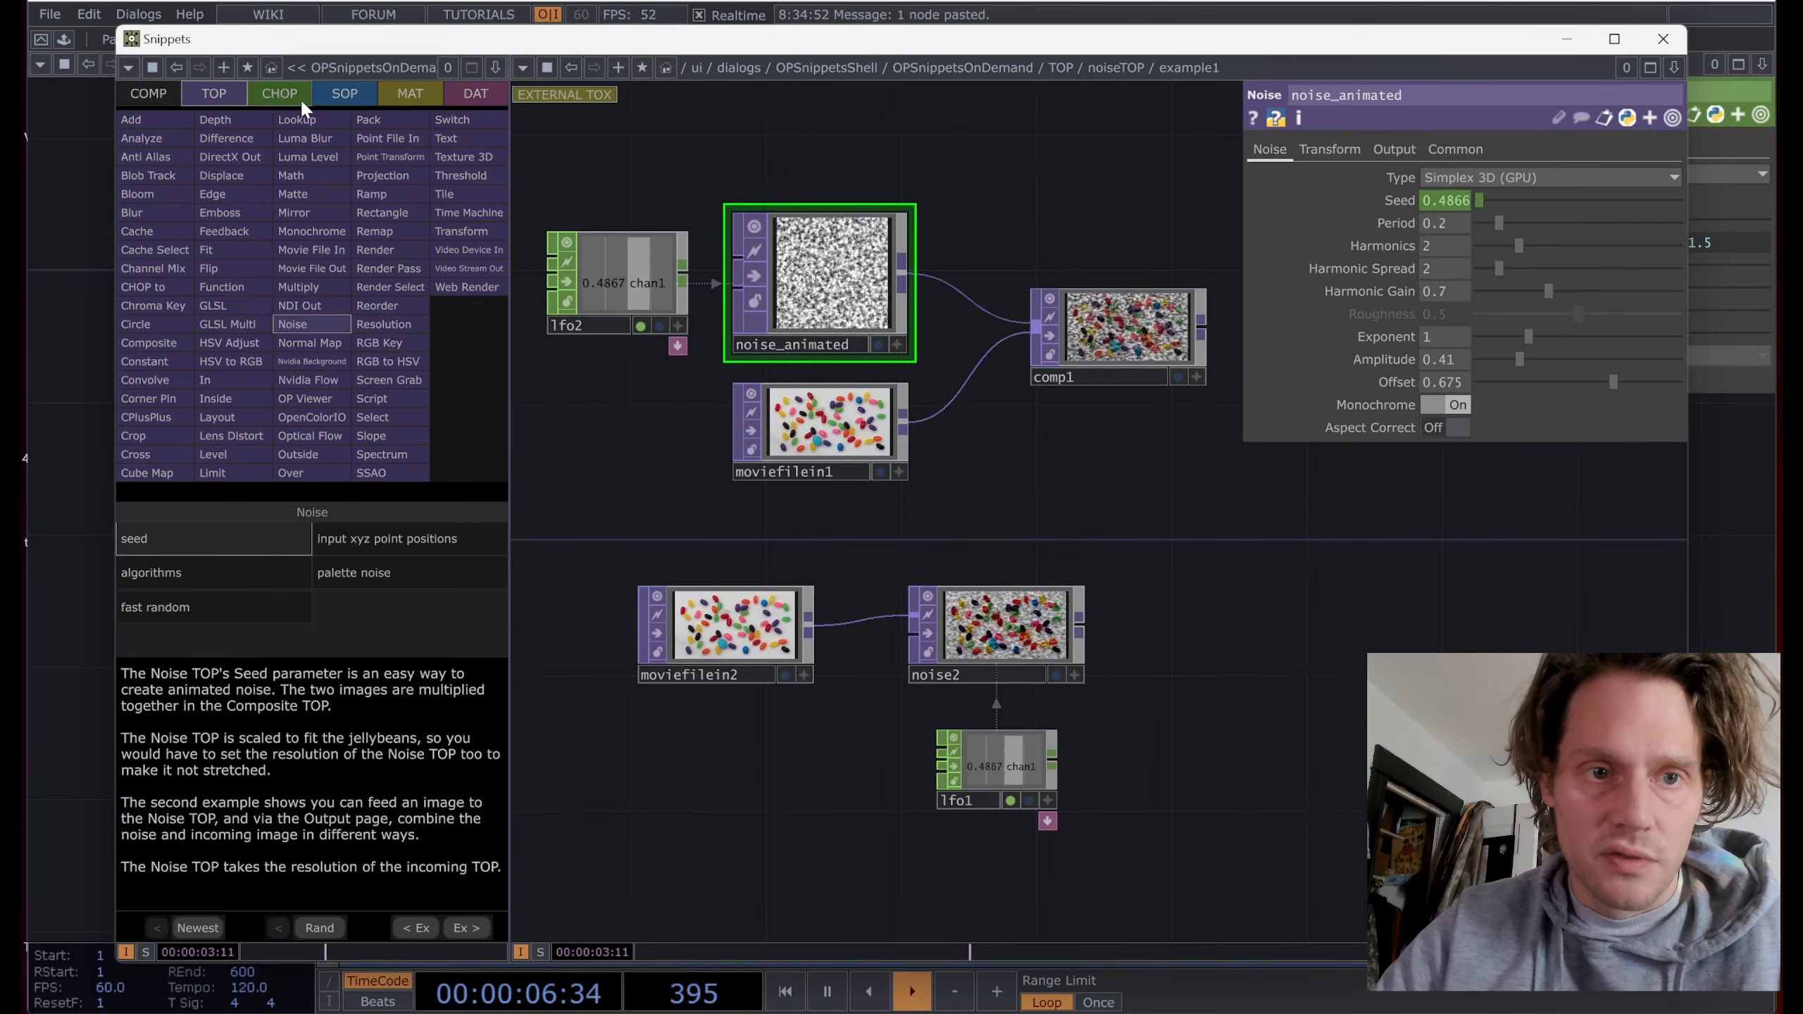
pyautogui.click(366, 90)
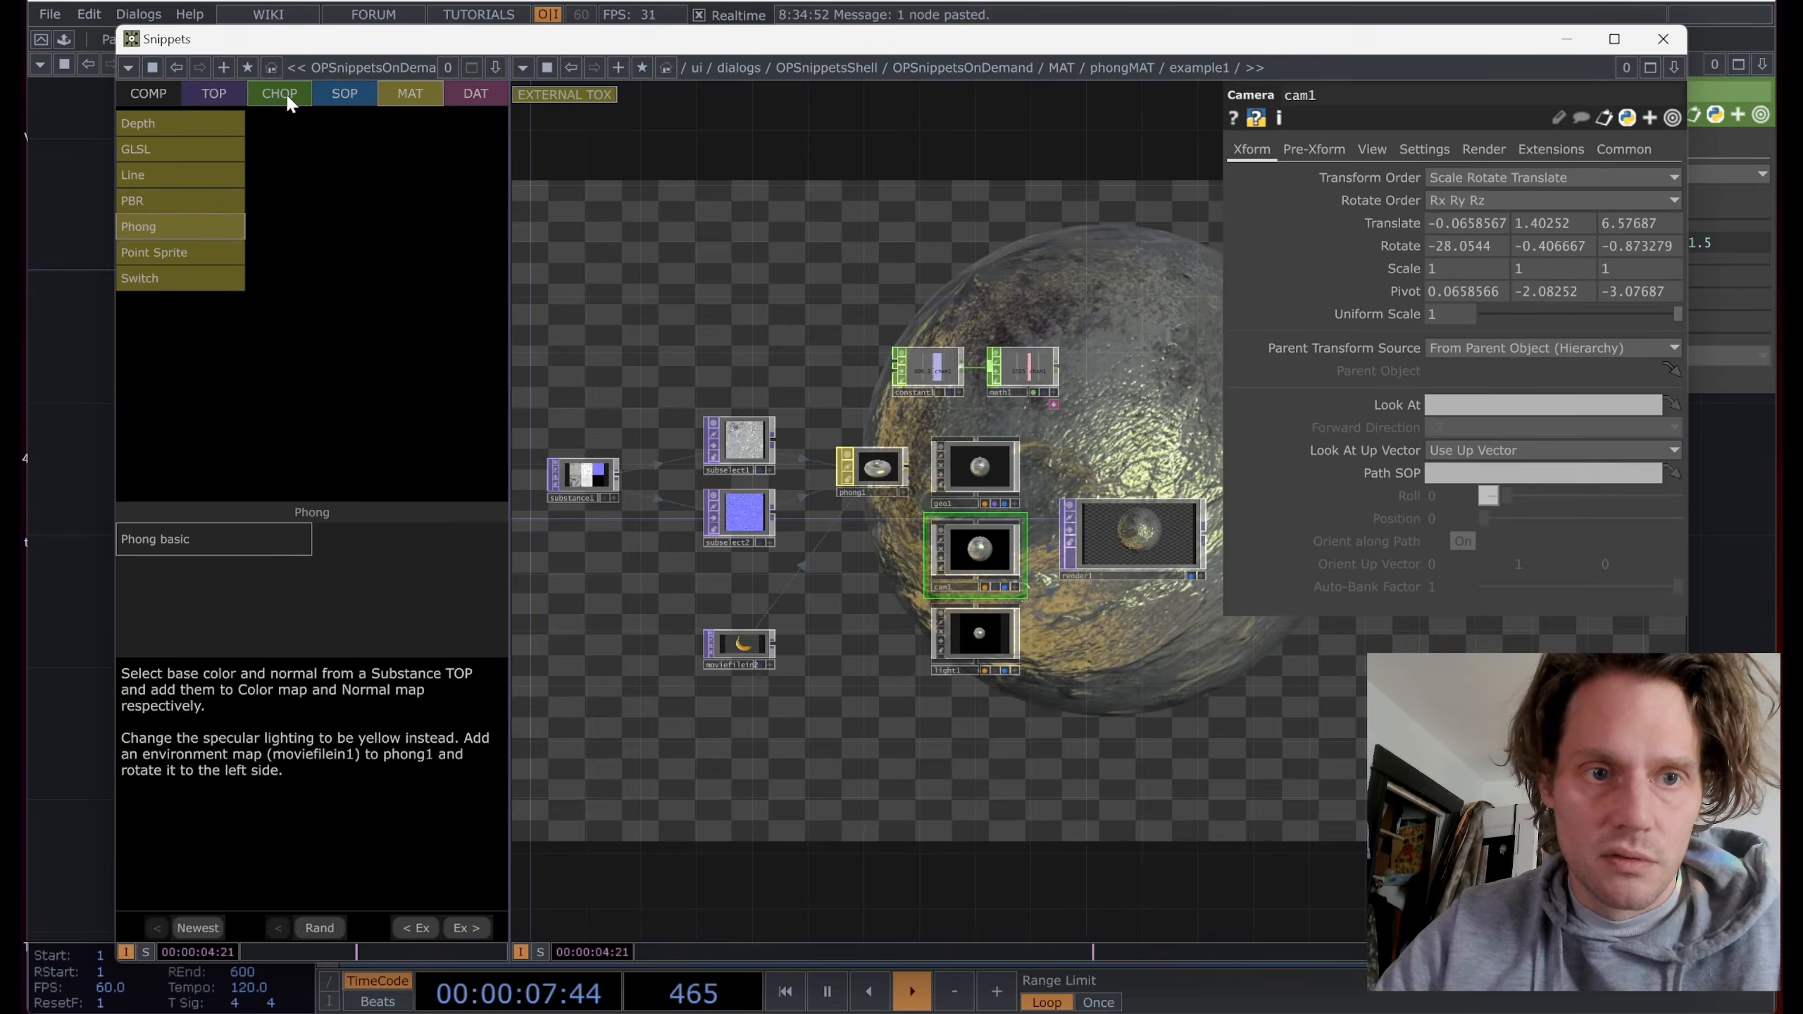
pyautogui.click(286, 97)
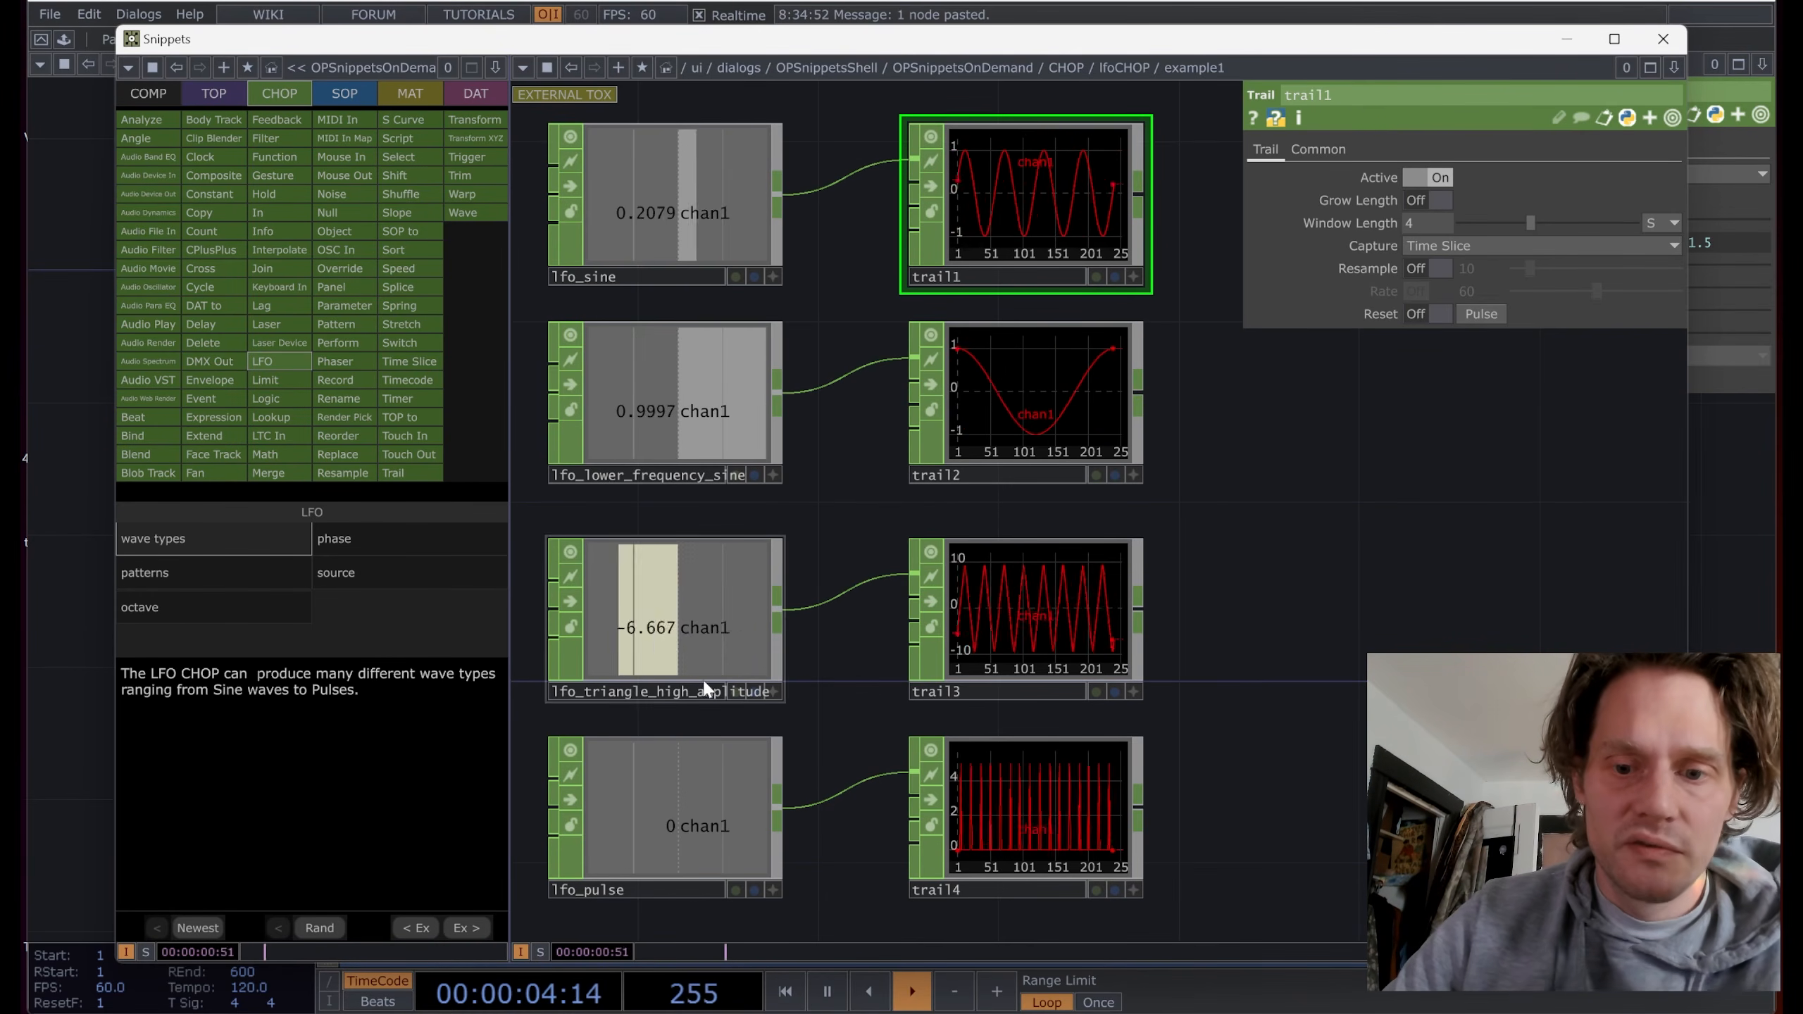
# Step: Switch the lfo_pulse example from Pulse to a Square wave
pyautogui.click(661, 799)
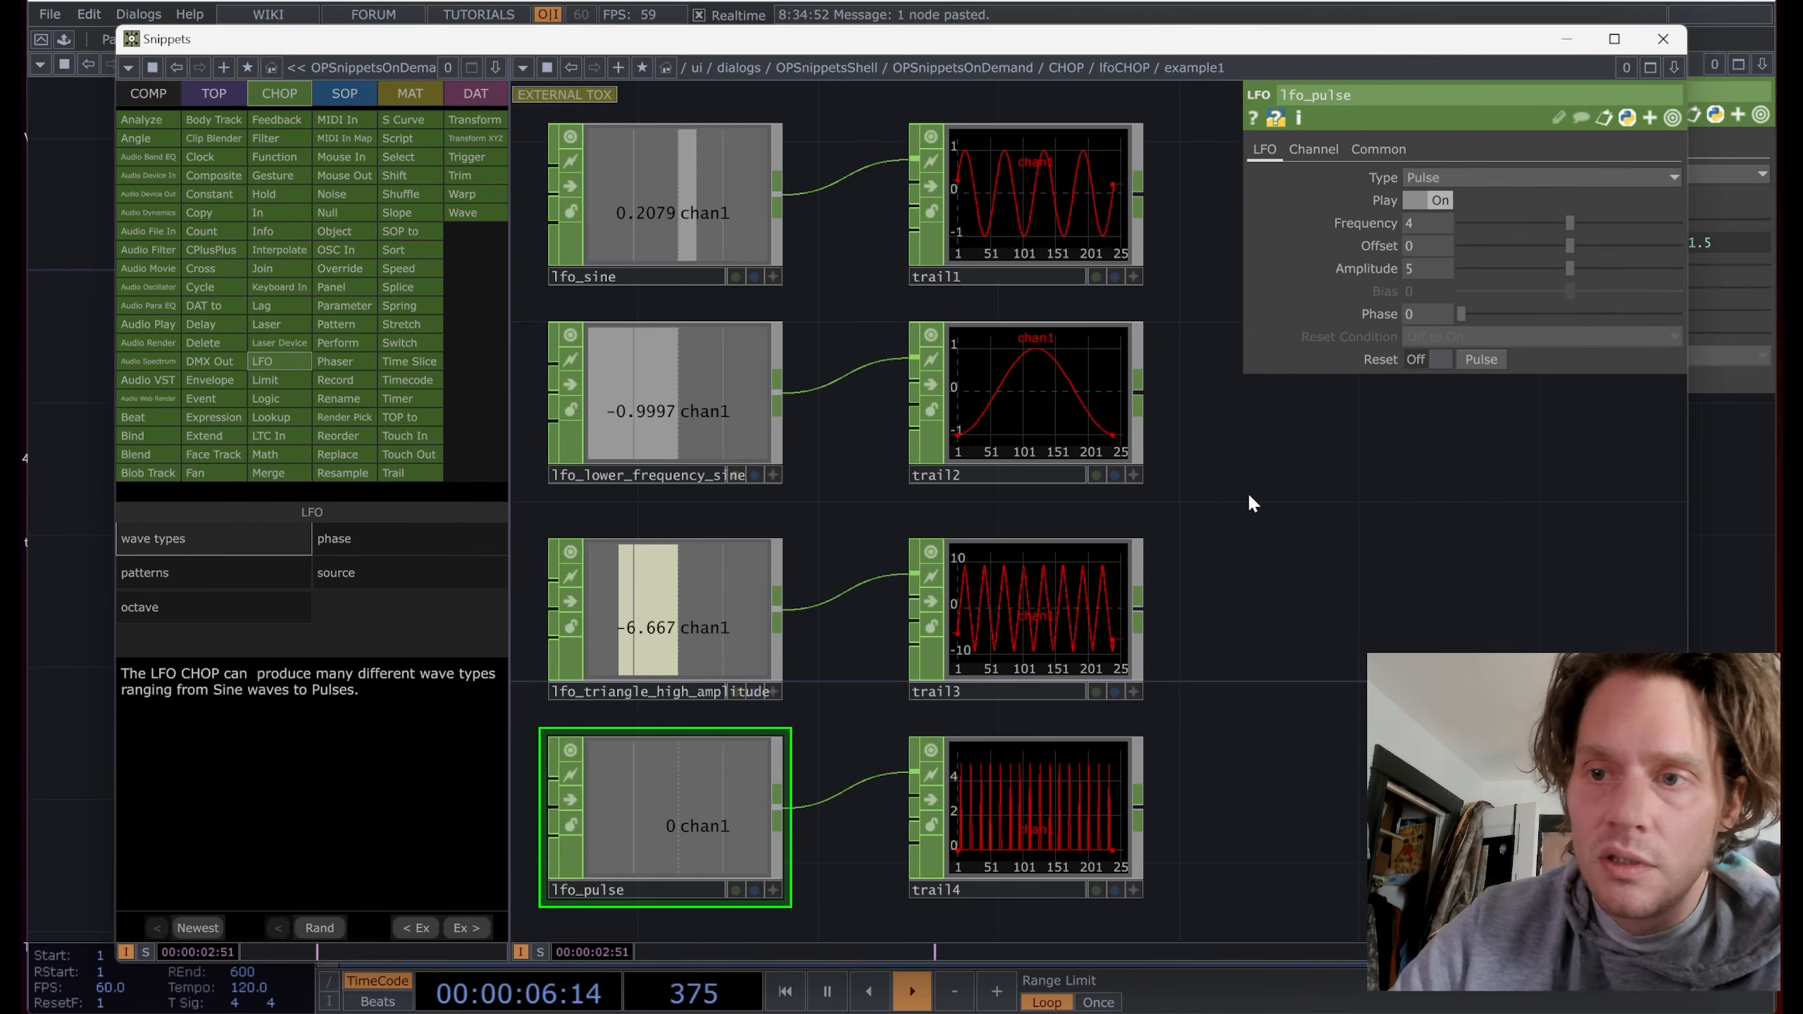
pyautogui.click(1489, 177)
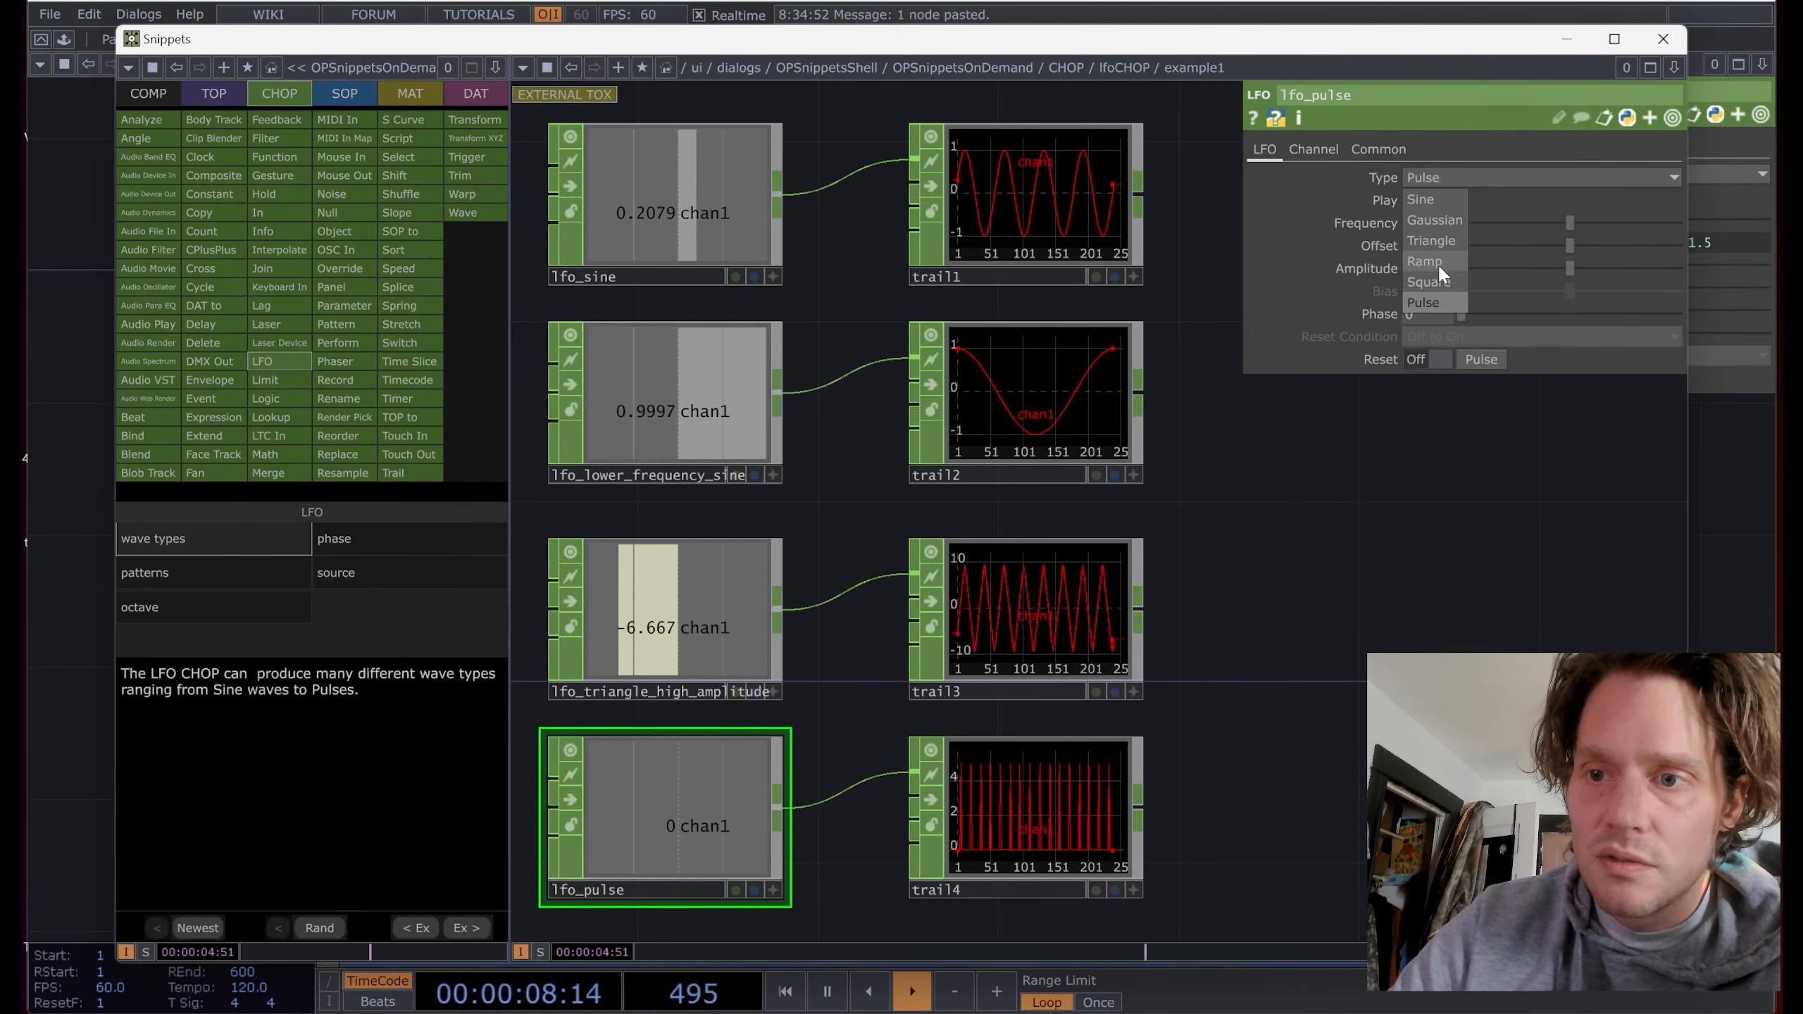
pyautogui.click(1436, 281)
# Step: Compare the four wave-type examples, then open the custom source-wave example
pyautogui.scroll(5, 1058, 831)
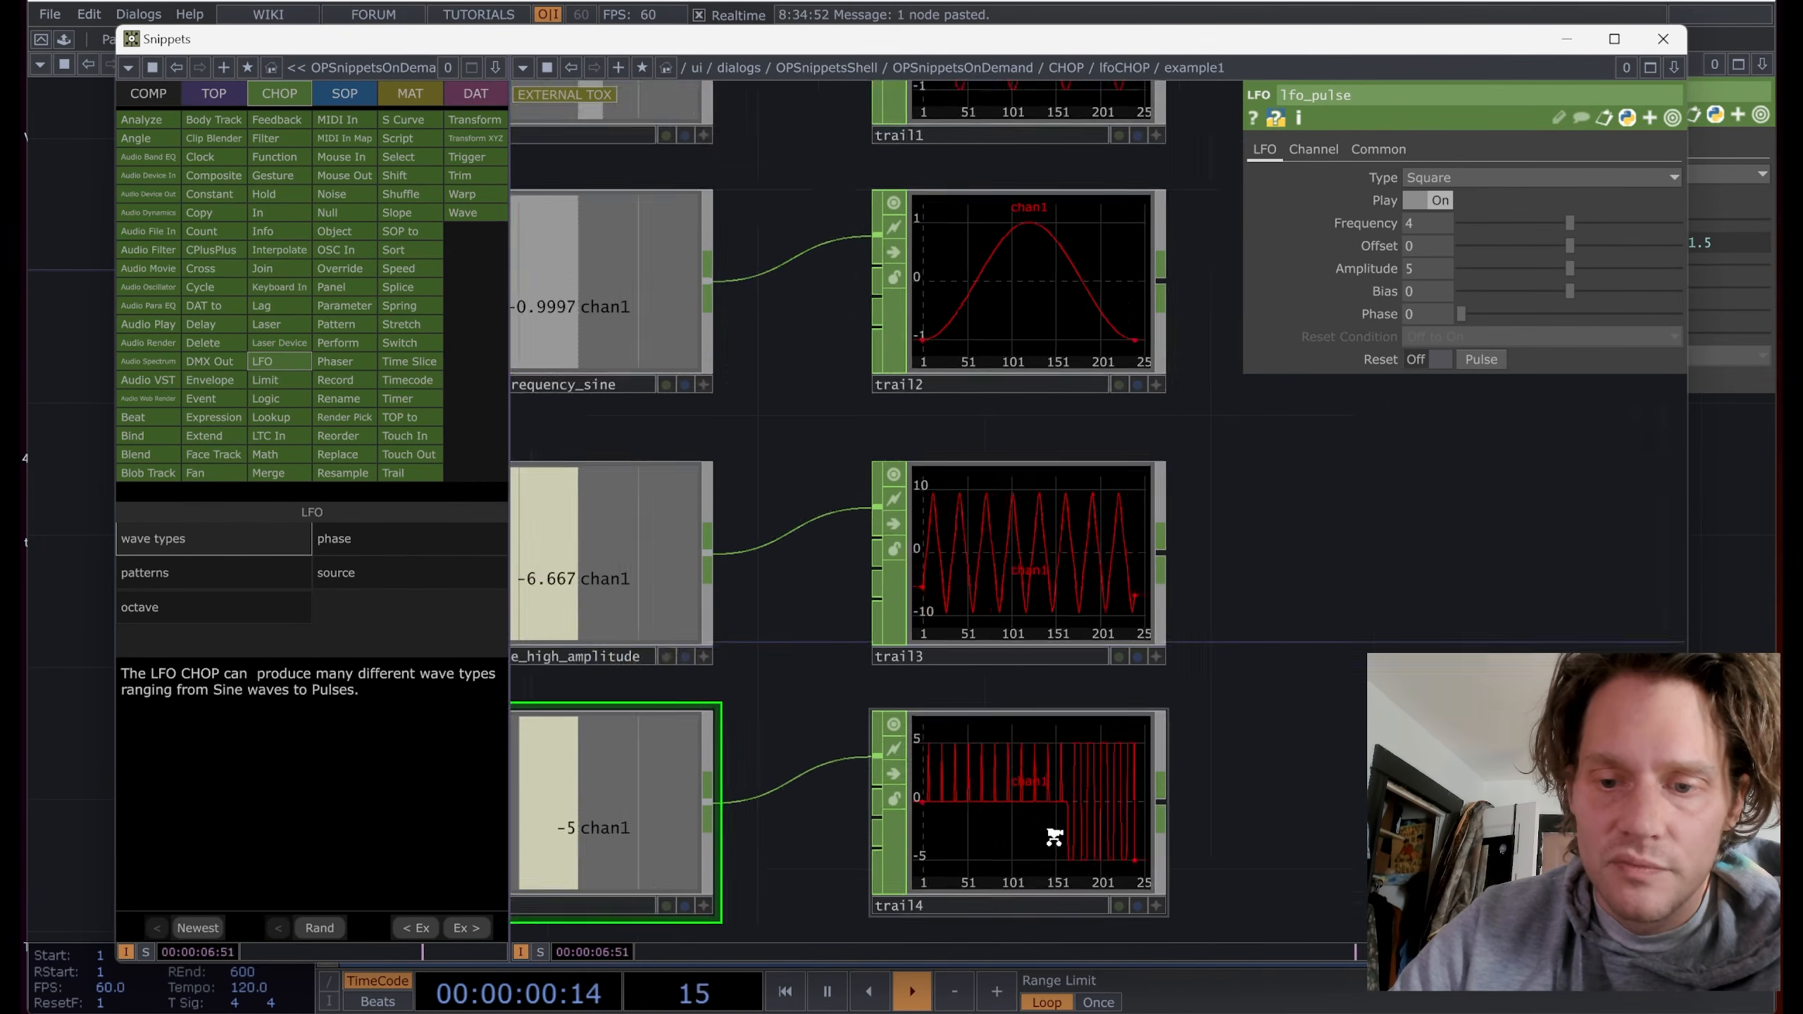
pyautogui.moveTo(1384, 795); pyautogui.dragTo(1427, 667)
pyautogui.scroll(-5, 1413, 661)
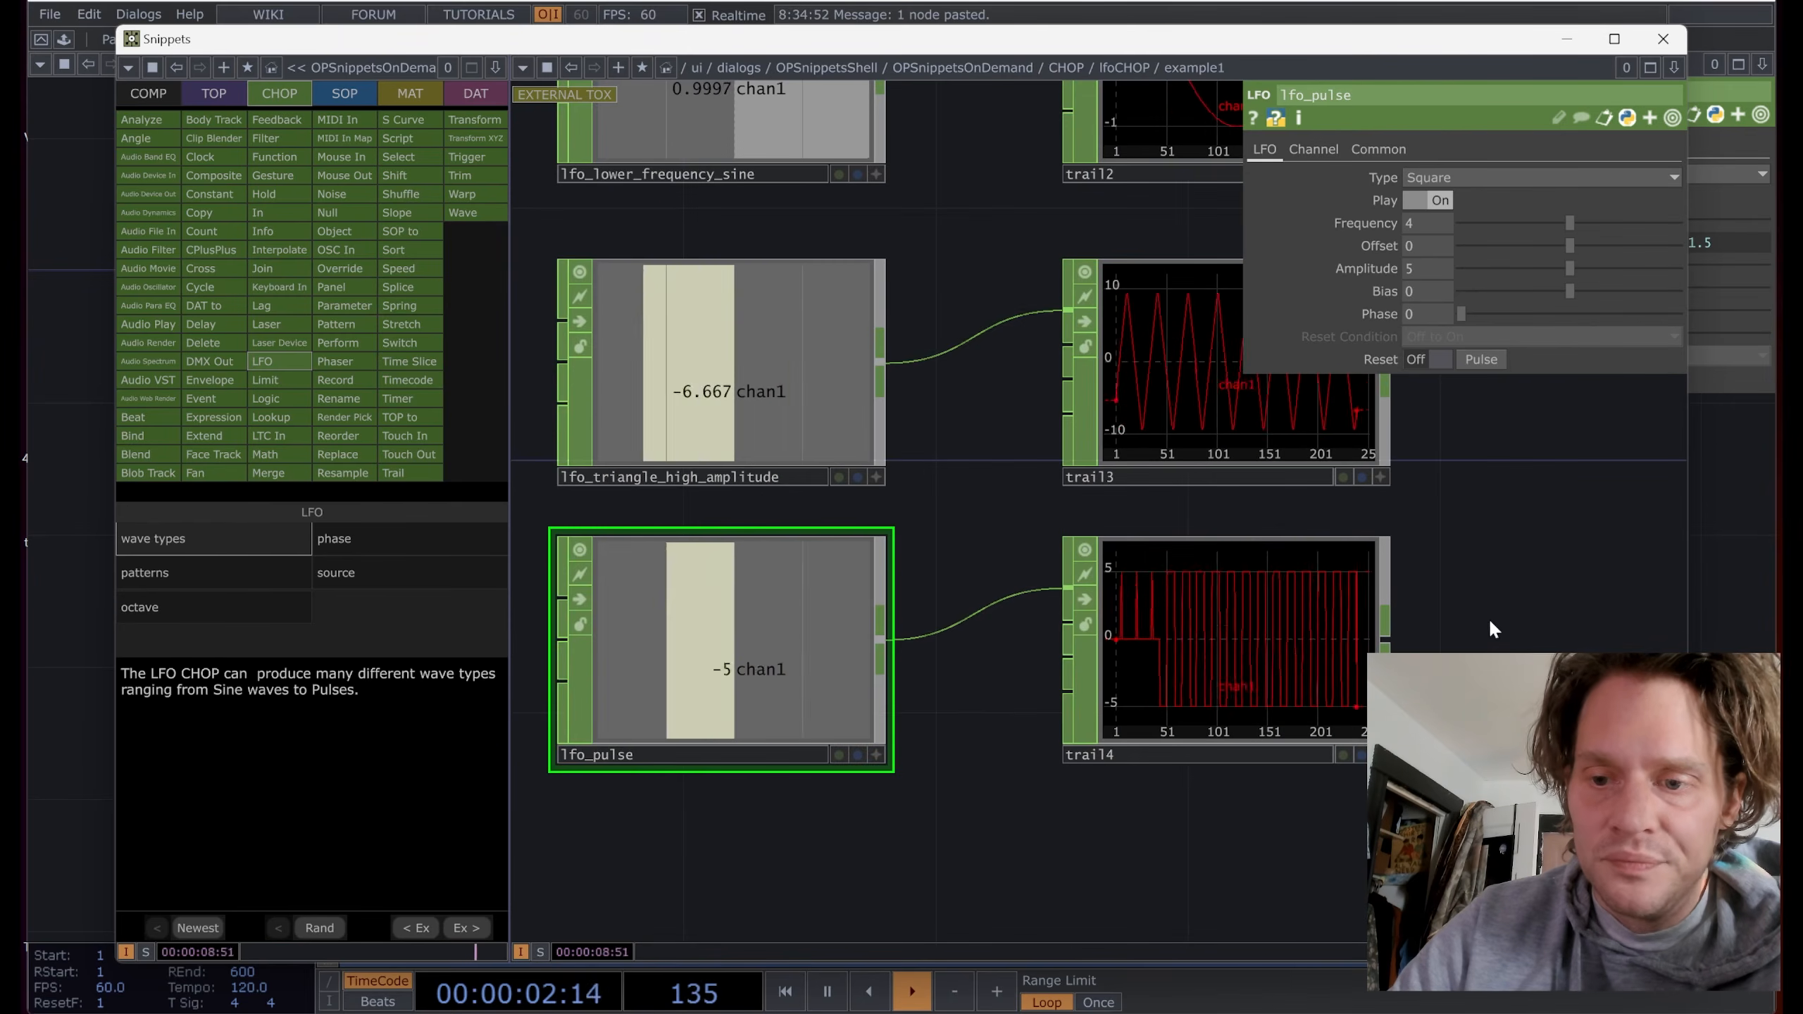
pyautogui.moveTo(1541, 612); pyautogui.dragTo(1303, 626)
pyautogui.scroll(-1, 1504, 610)
pyautogui.scroll(-3, 1504, 610)
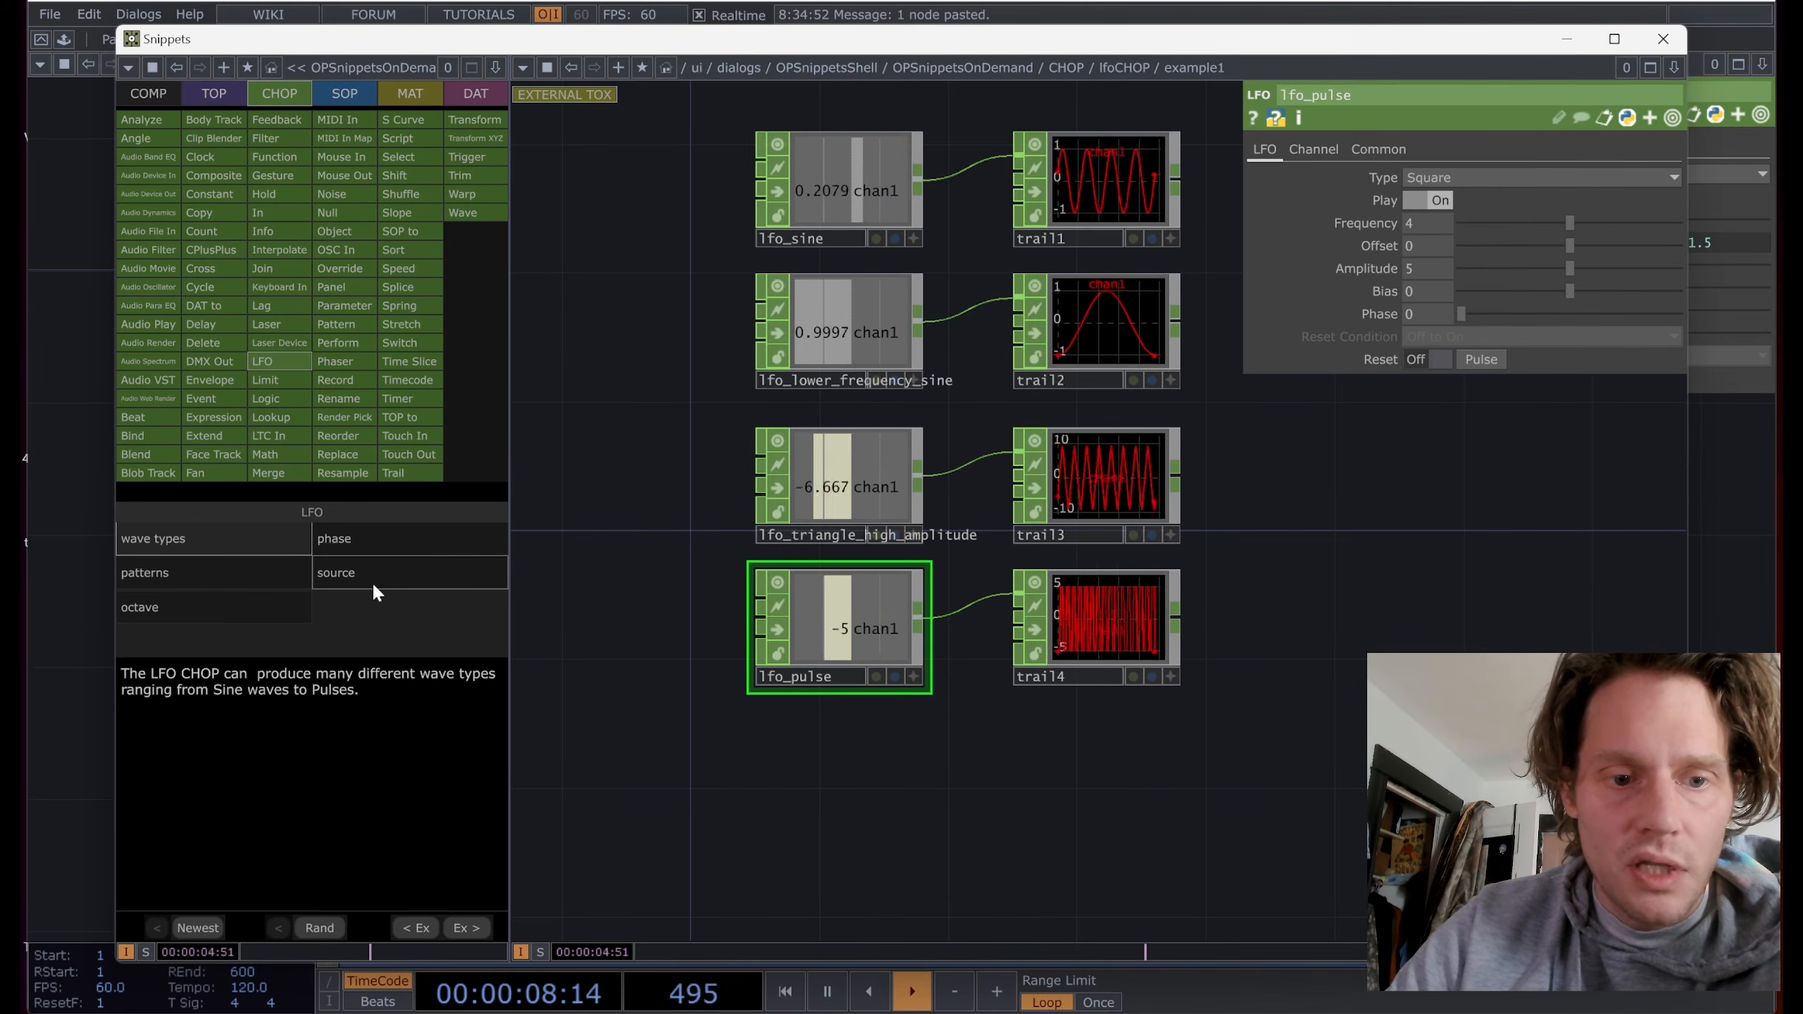
pyautogui.click(398, 578)
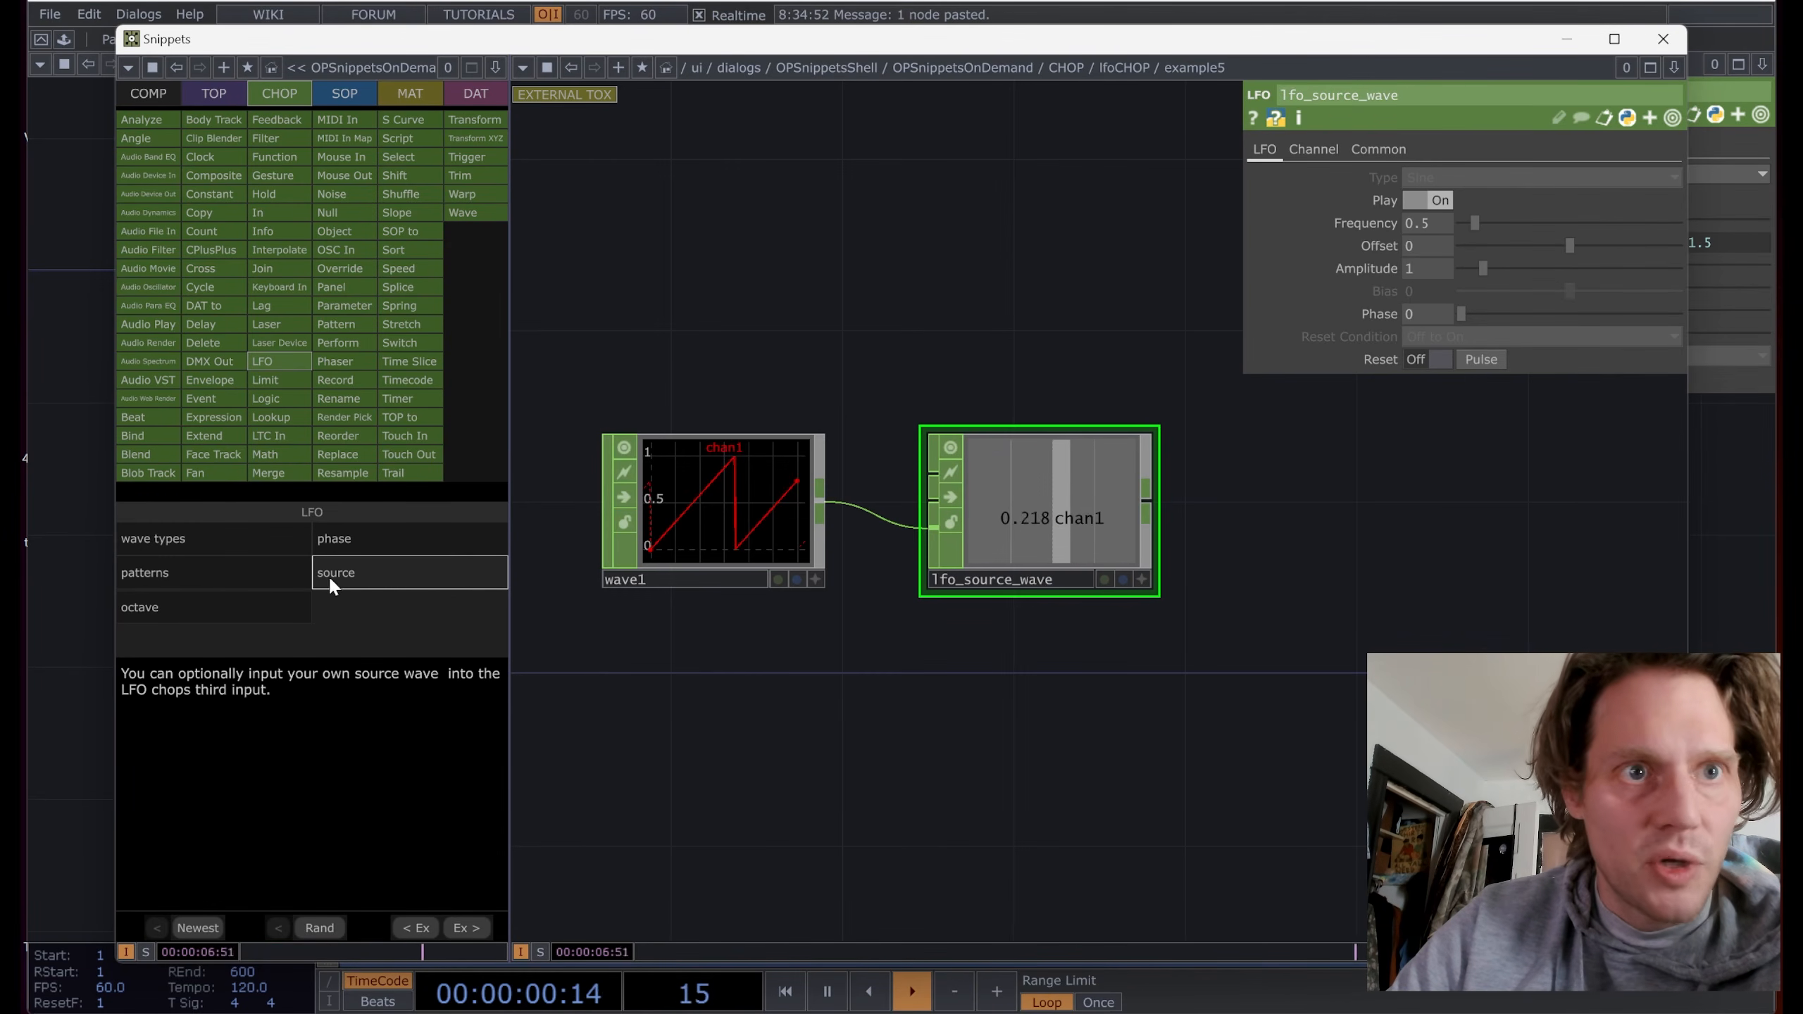
# Step: Give wave1 a 7.9-second period, 0.08 offset and 0.131 decay rate
pyautogui.scroll(2, 731, 506)
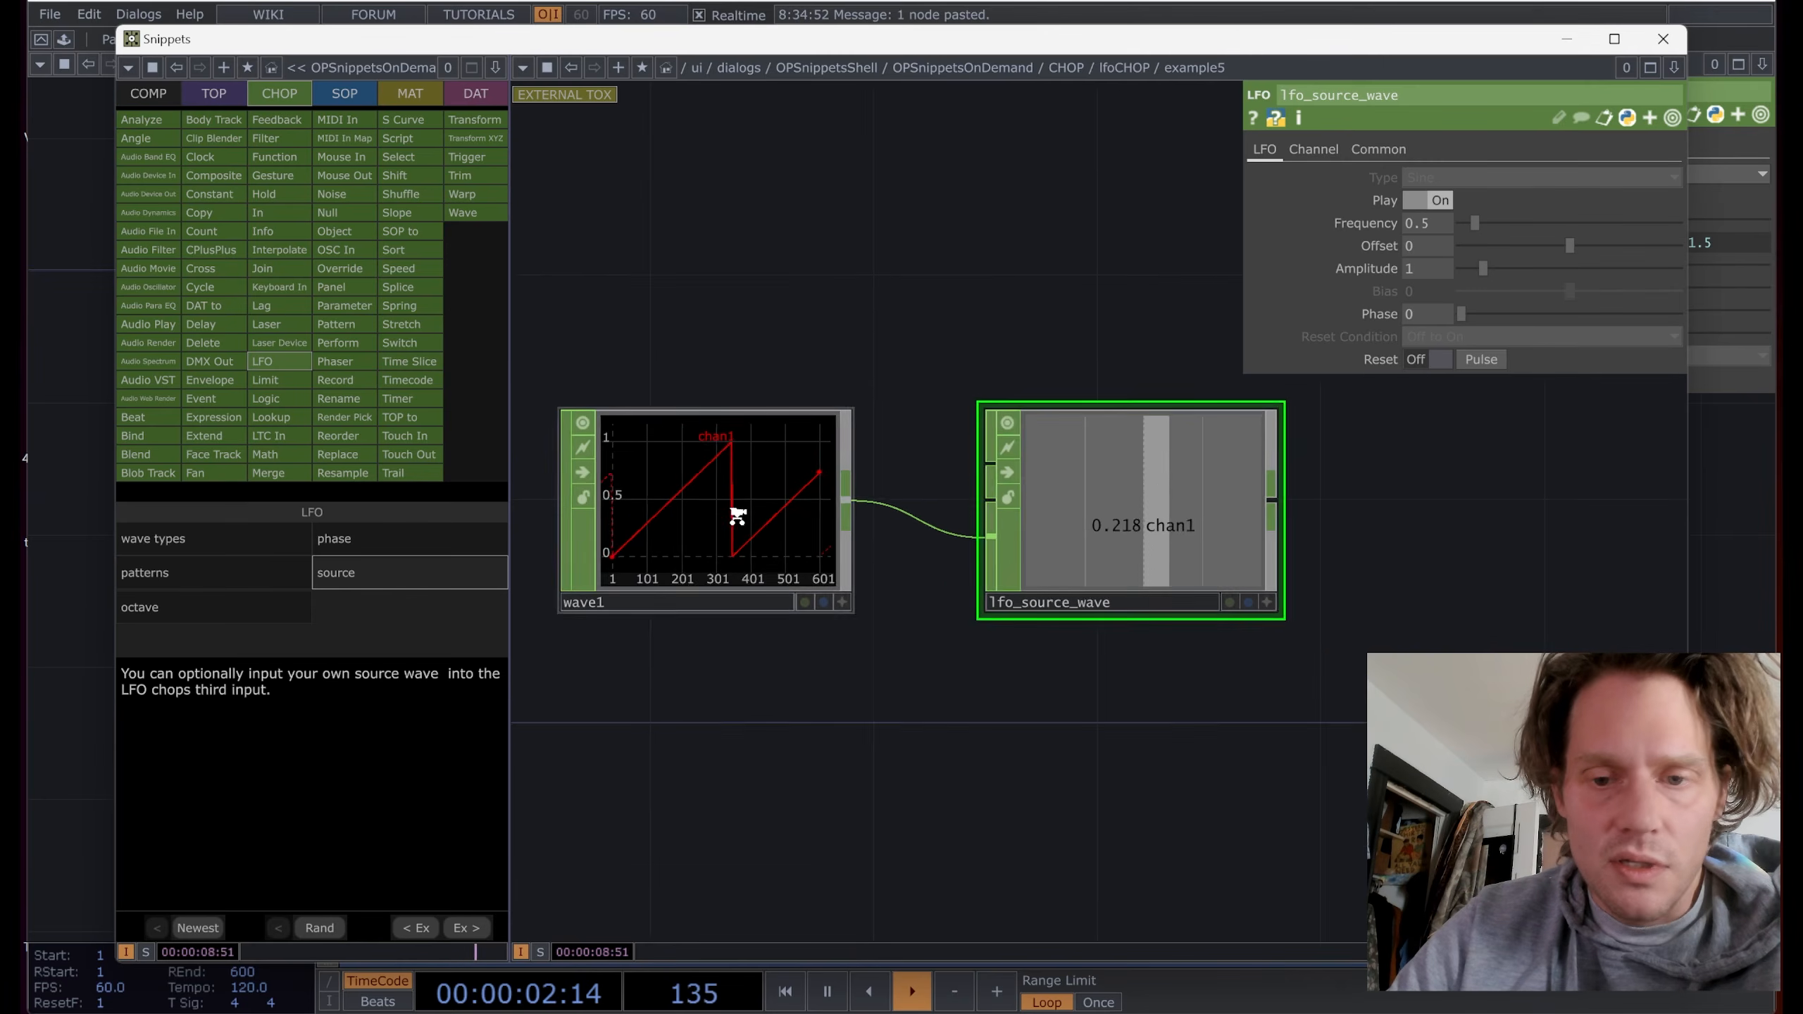
pyautogui.click(733, 529)
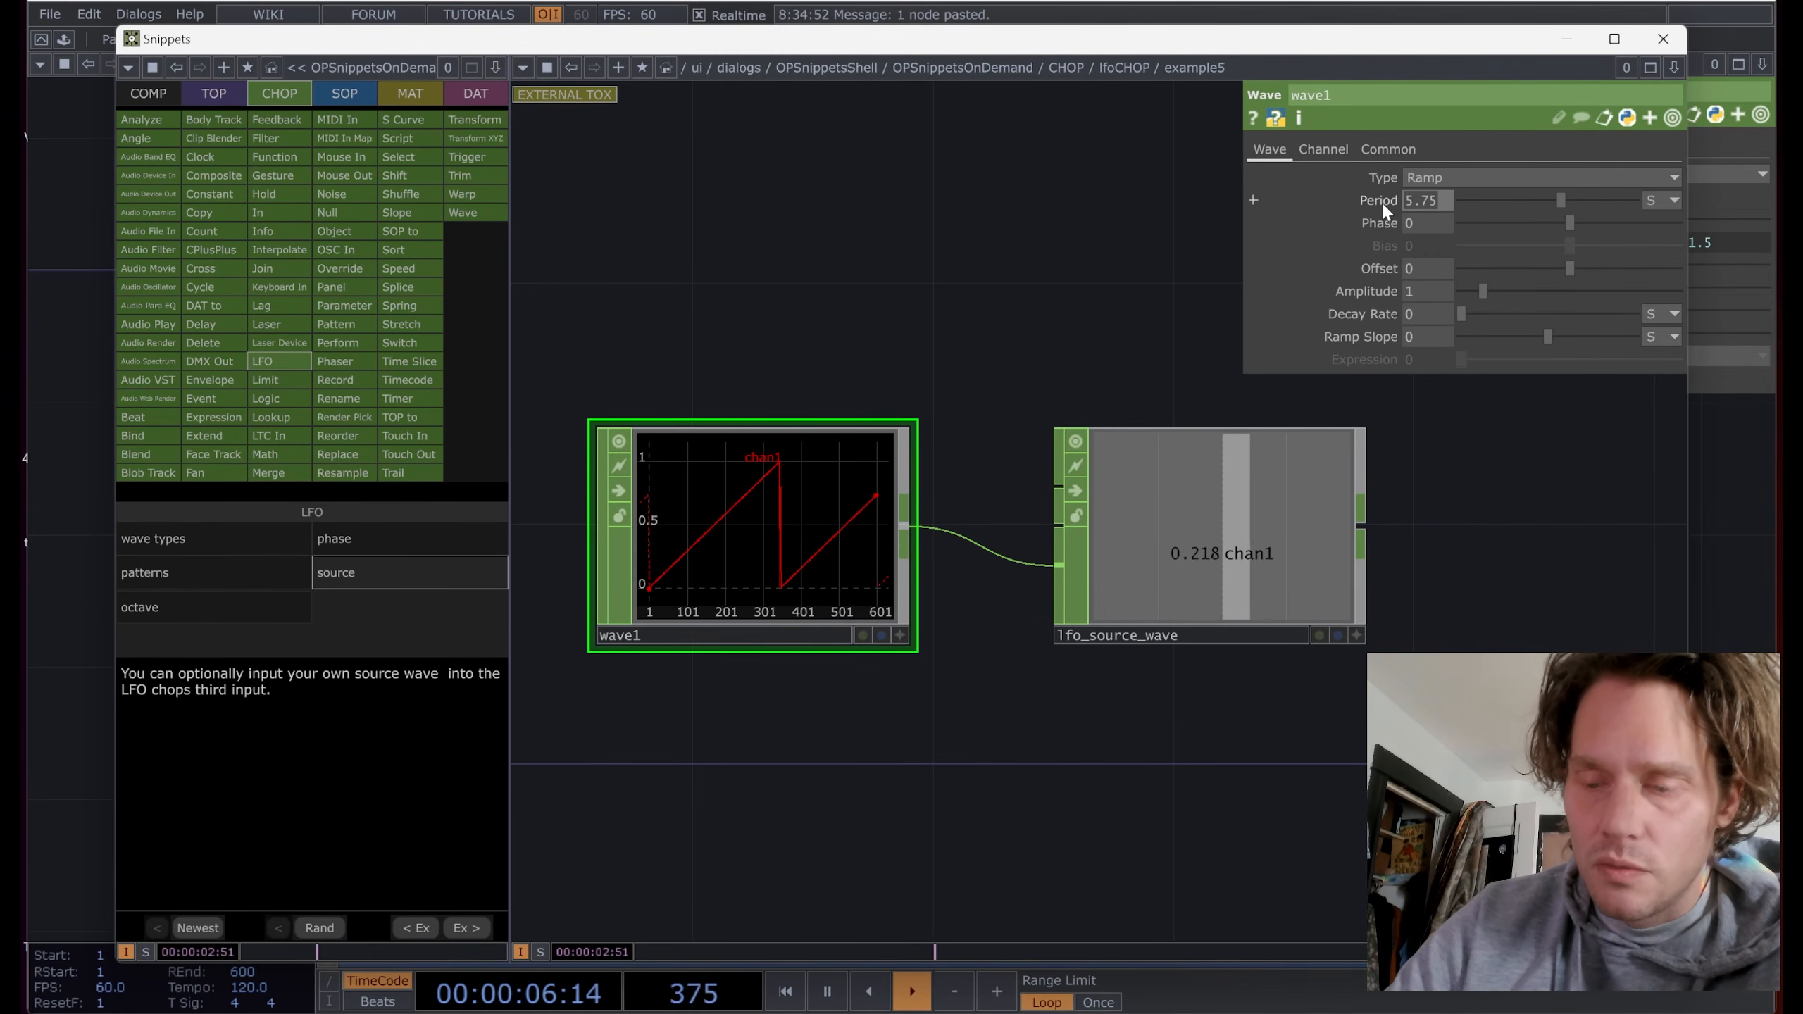
pyautogui.write('7.9')
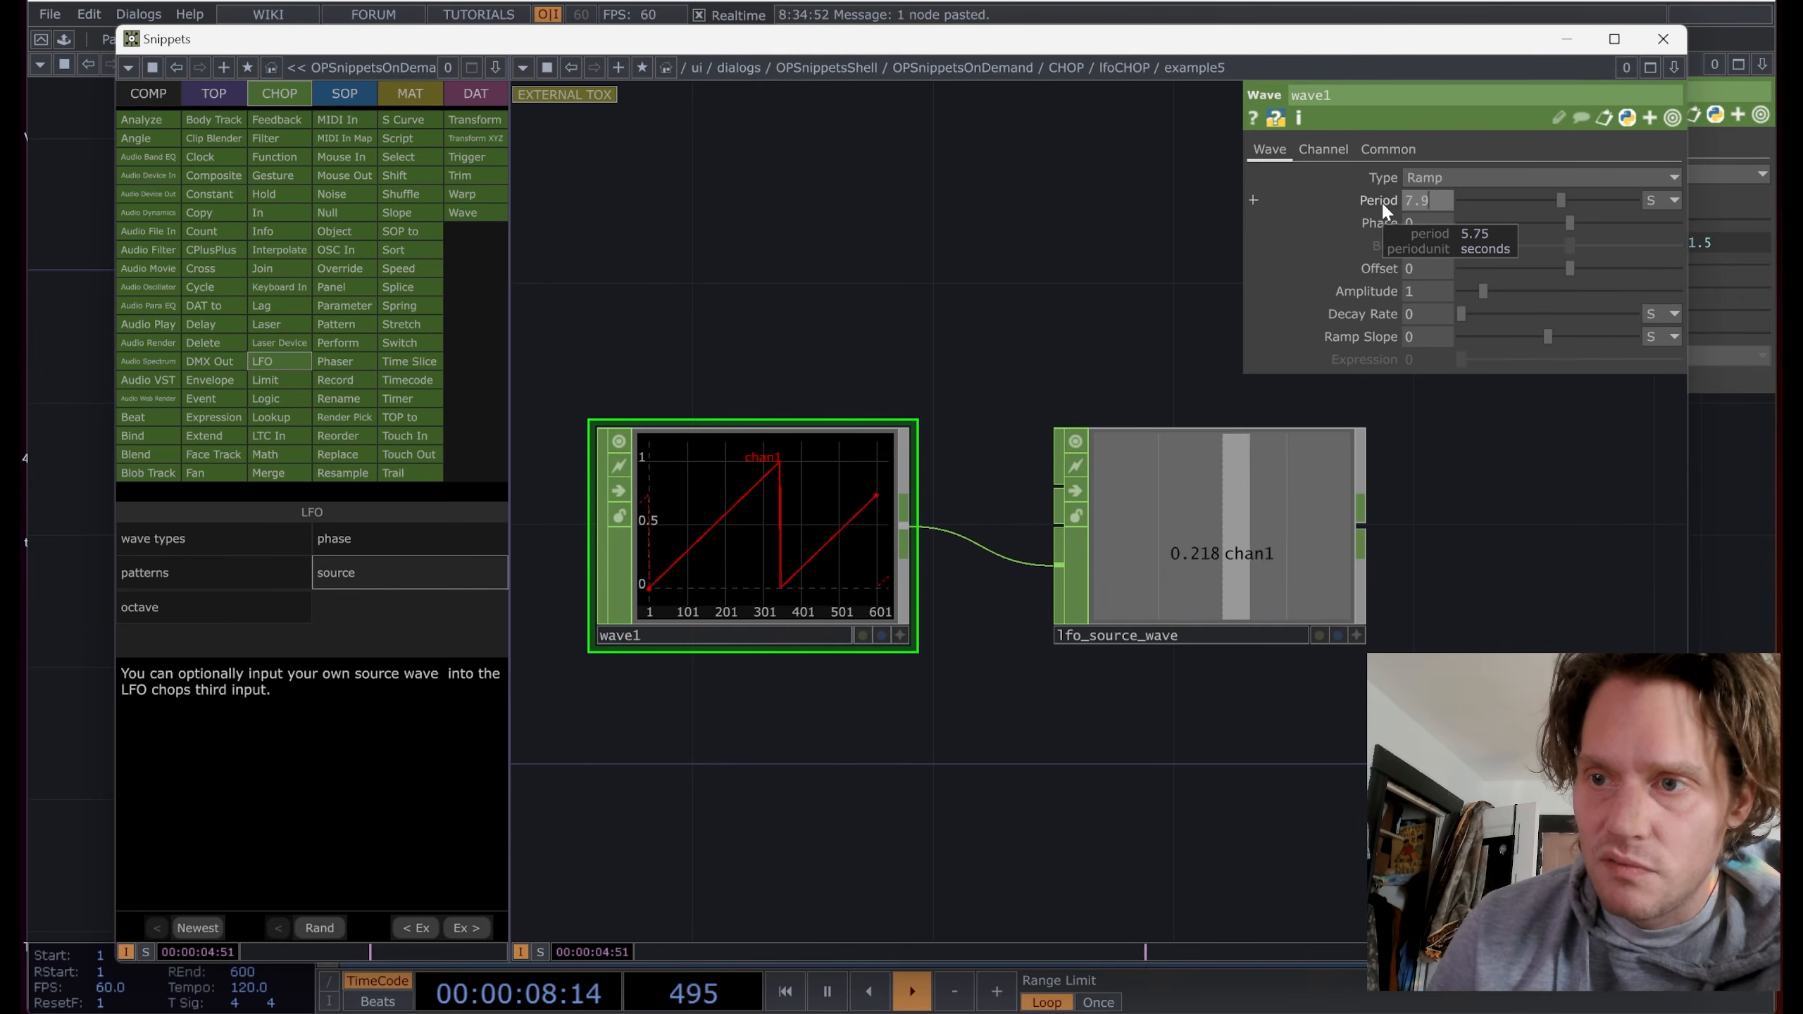
pyautogui.press('Return')
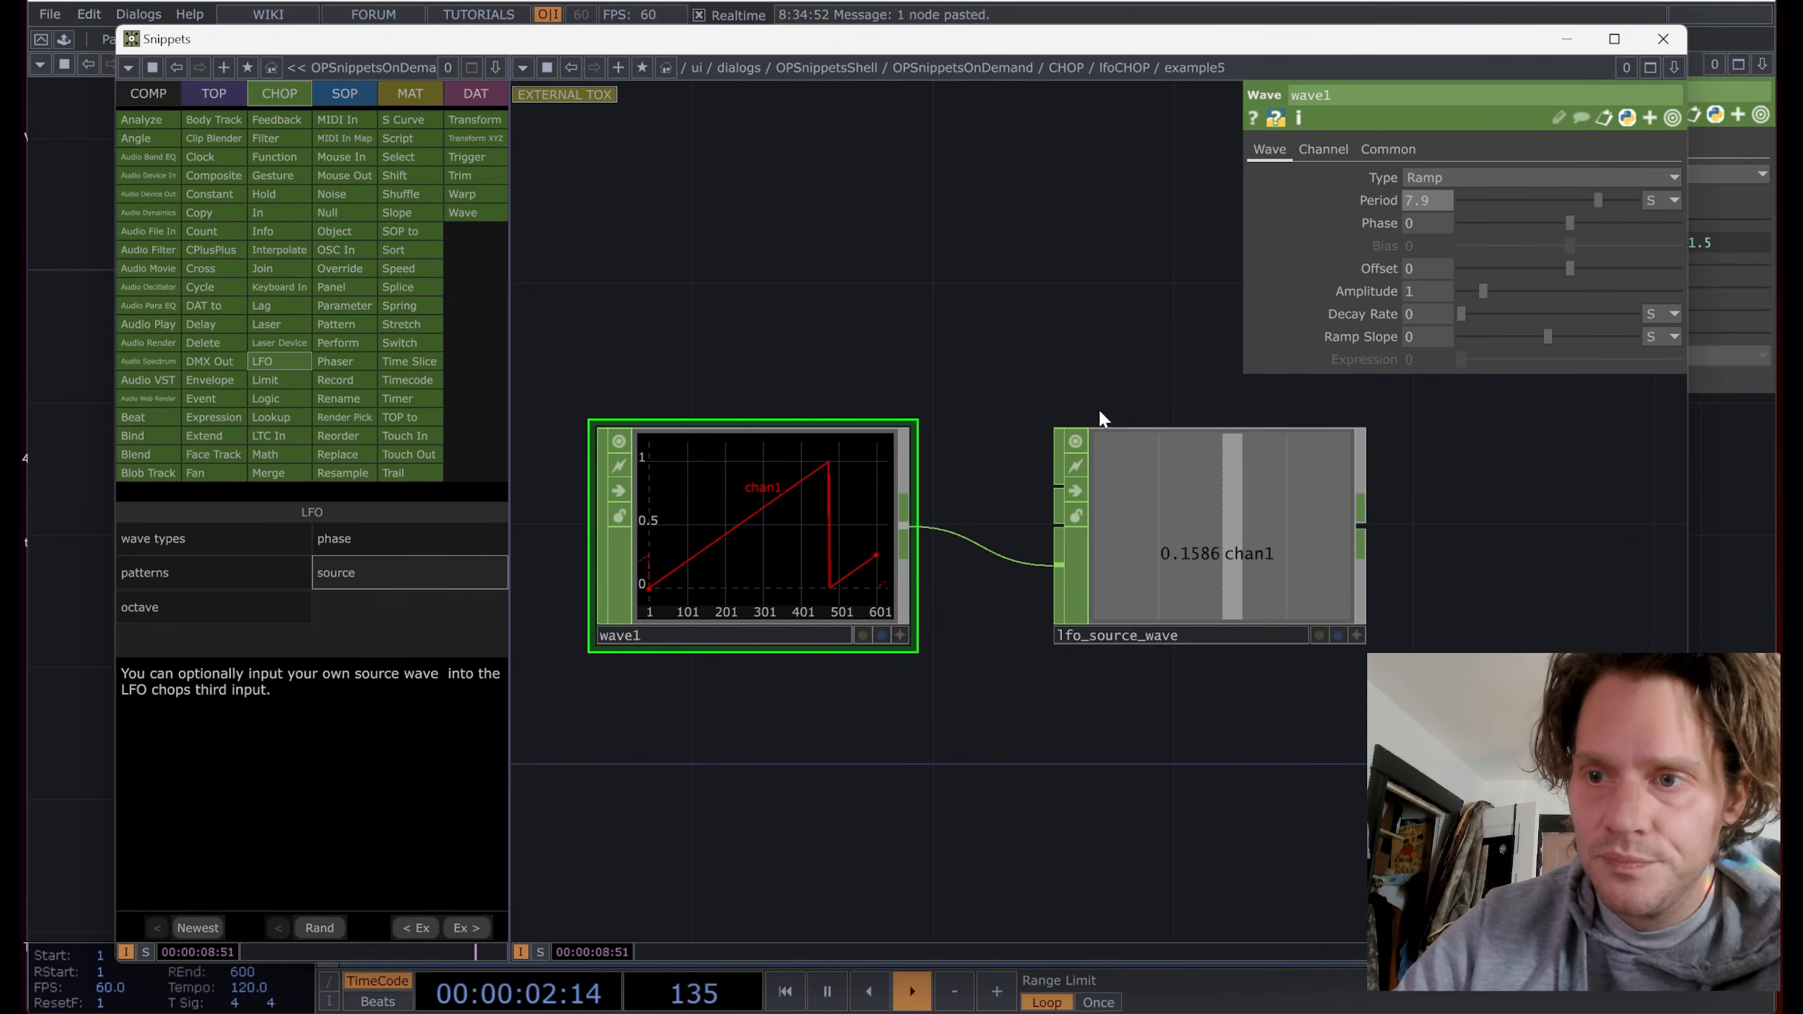
pyautogui.click(1203, 547)
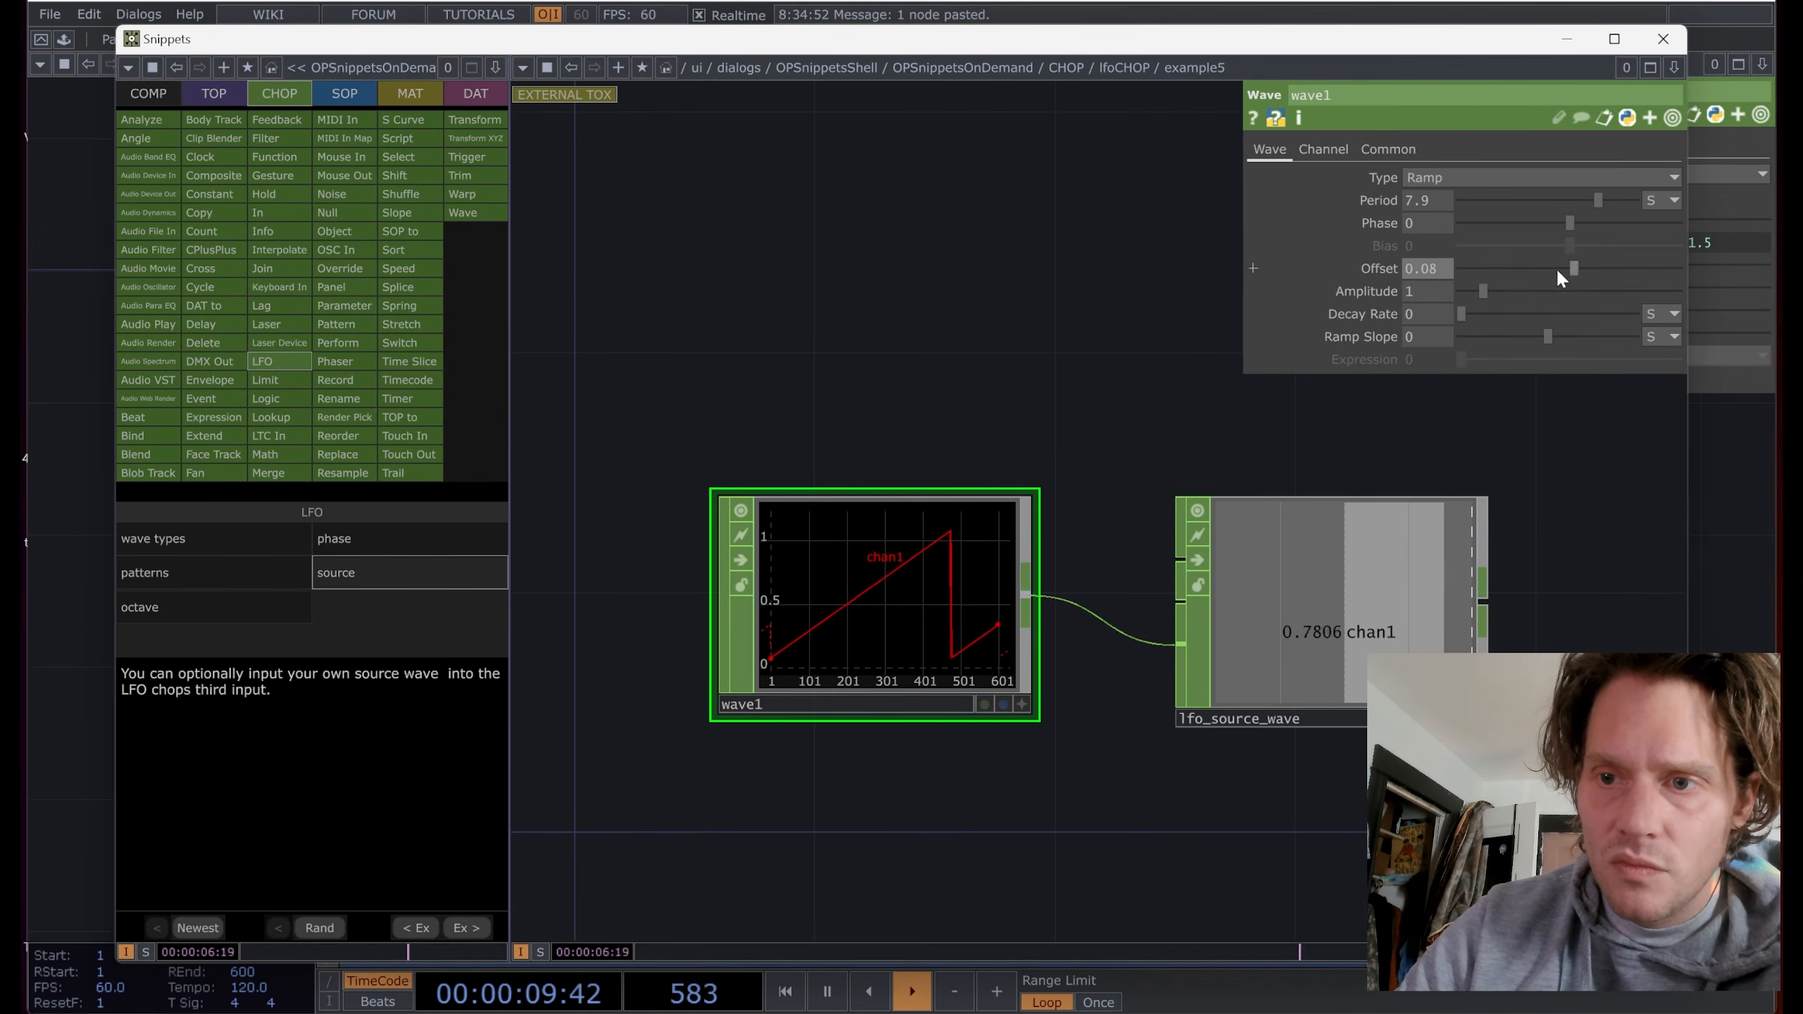
pyautogui.moveTo(1464, 315); pyautogui.dragTo(1481, 321)
pyautogui.moveTo(1482, 313); pyautogui.dragTo(1485, 312)
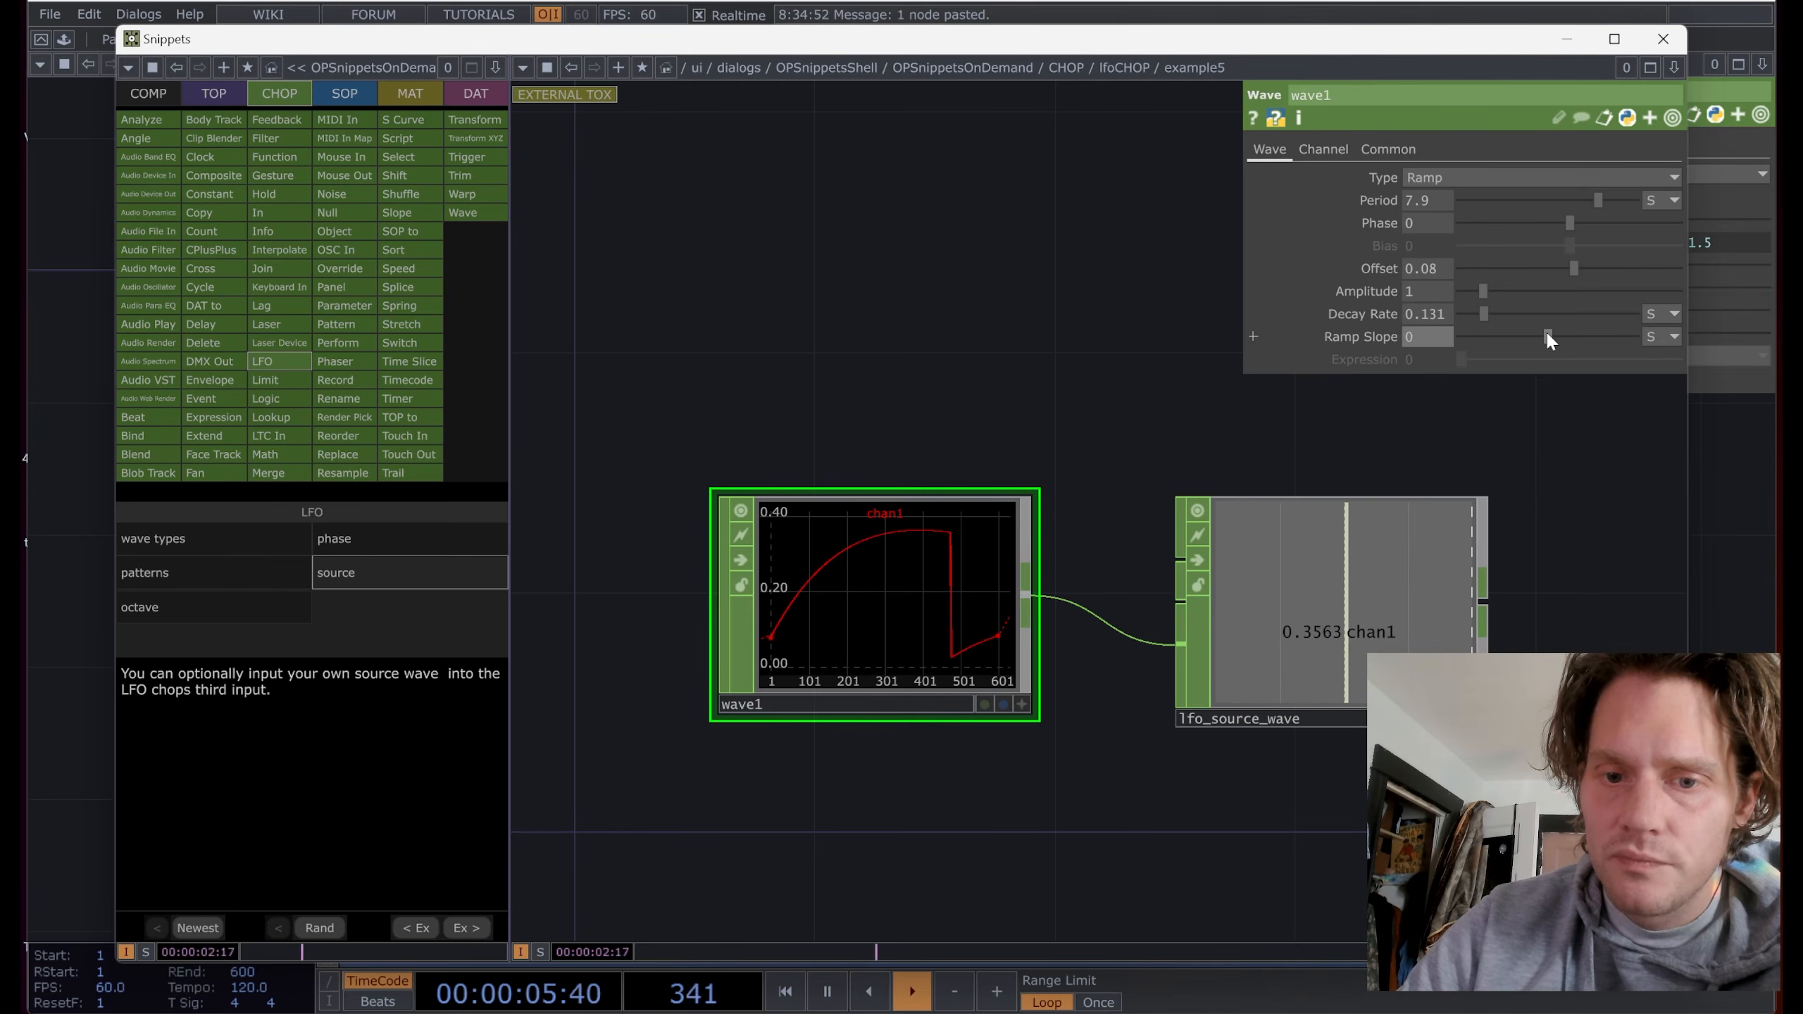
# Step: Add a Trail CHOP after lfo_source_wave to record its output
pyautogui.rightClick(1486, 606)
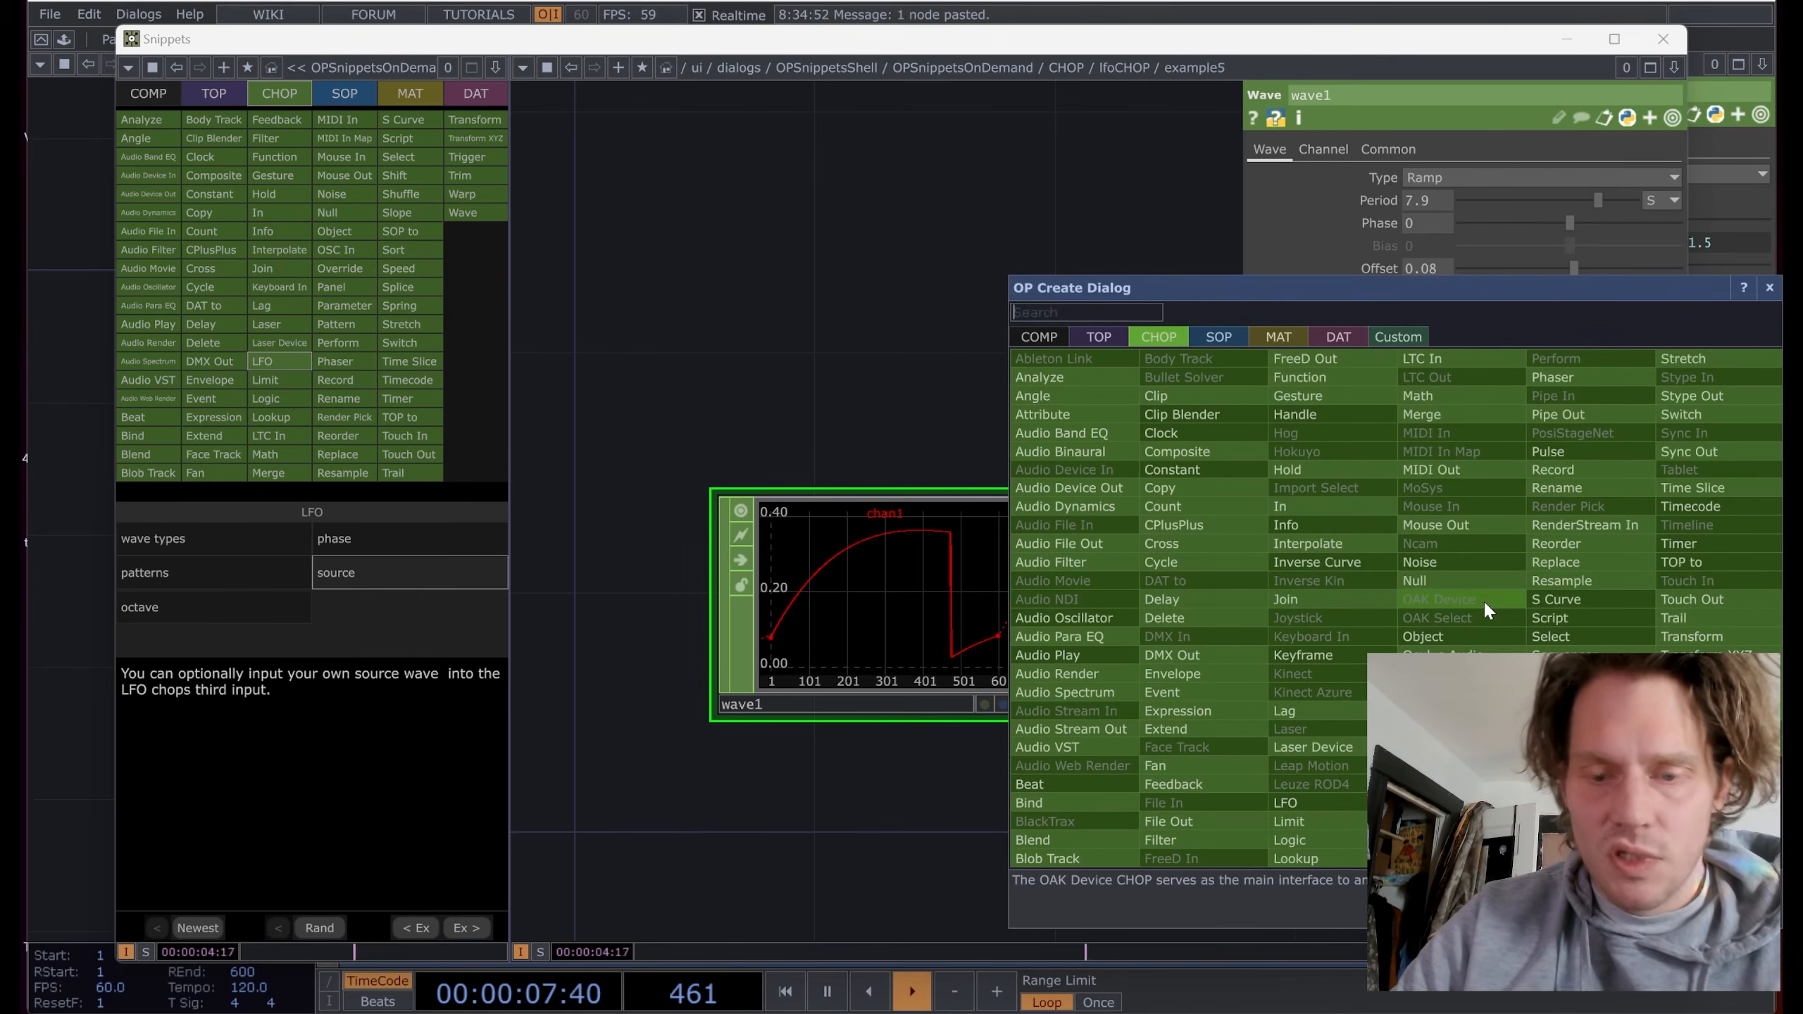
pyautogui.click(1613, 630)
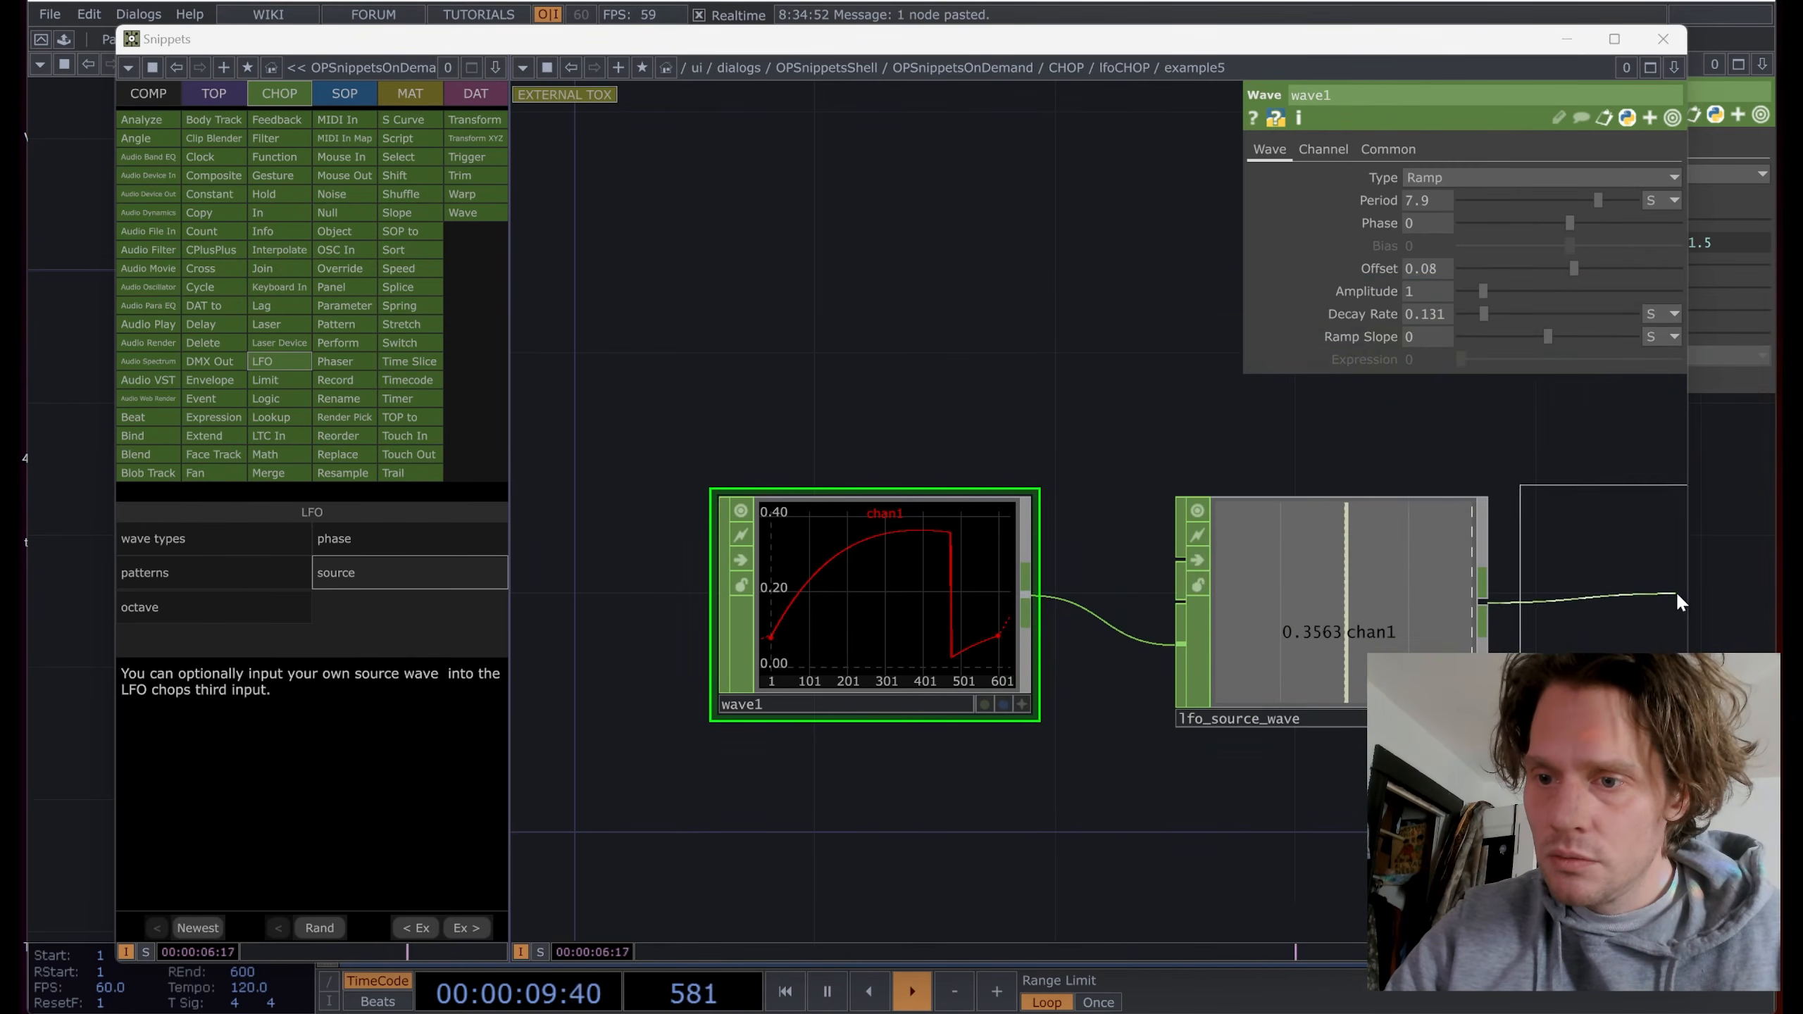
pyautogui.click(1677, 590)
pyautogui.click(865, 298)
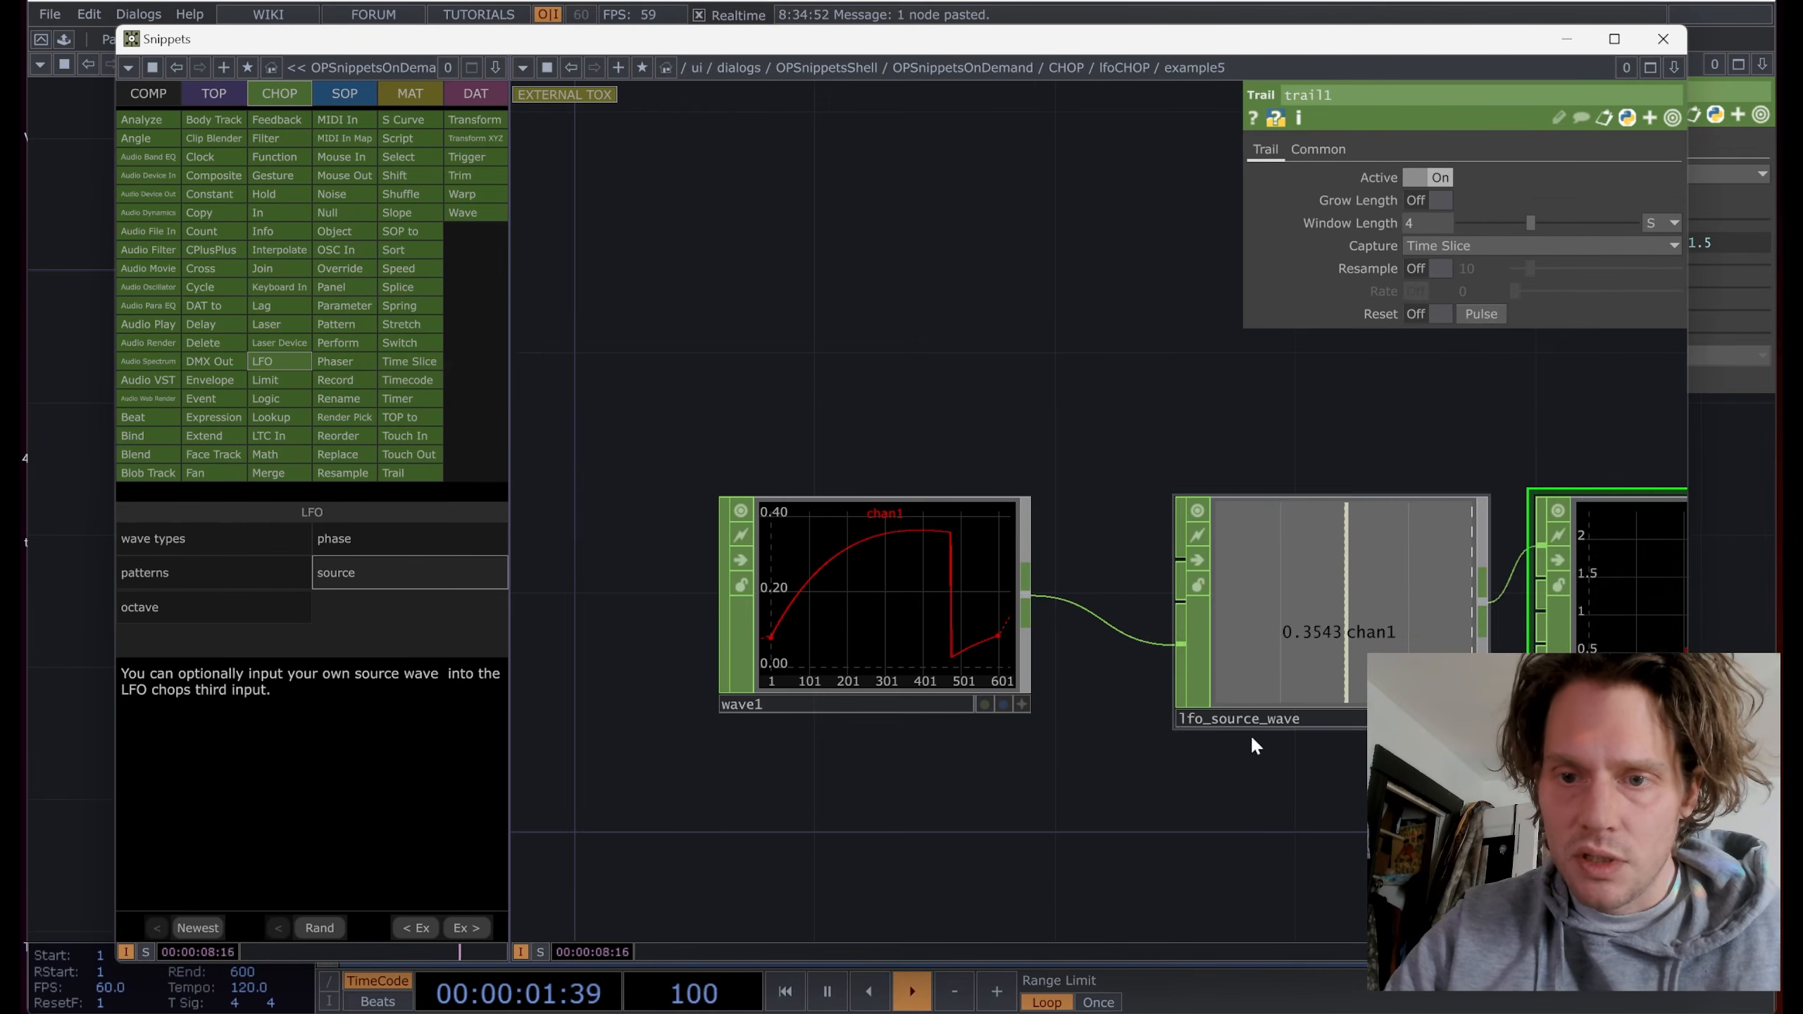
pyautogui.moveTo(1327, 817); pyautogui.dragTo(994, 781)
pyautogui.scroll(-3, 1125, 766)
pyautogui.moveTo(1132, 764); pyautogui.dragTo(1188, 758)
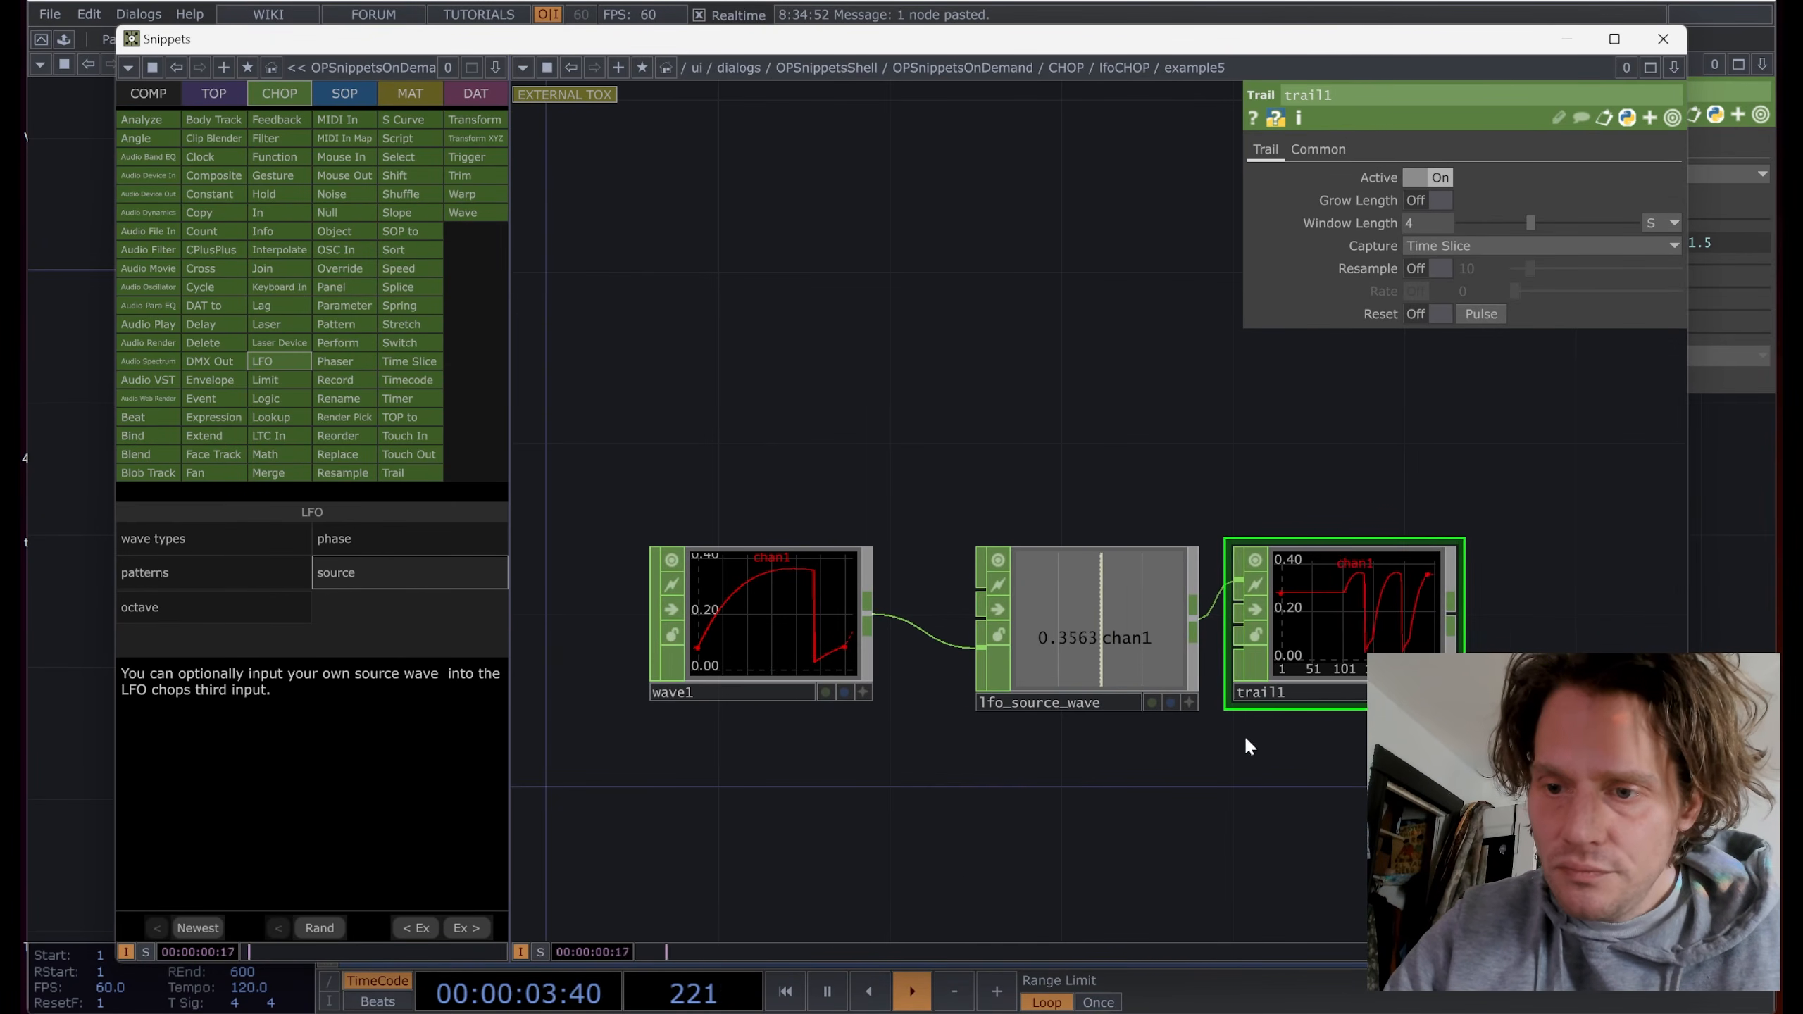
# Step: Make wave1 a Gaussian with decay 0.161, offset 0.14, amplitude 1.62 and bias 0.324
pyautogui.click(837, 590)
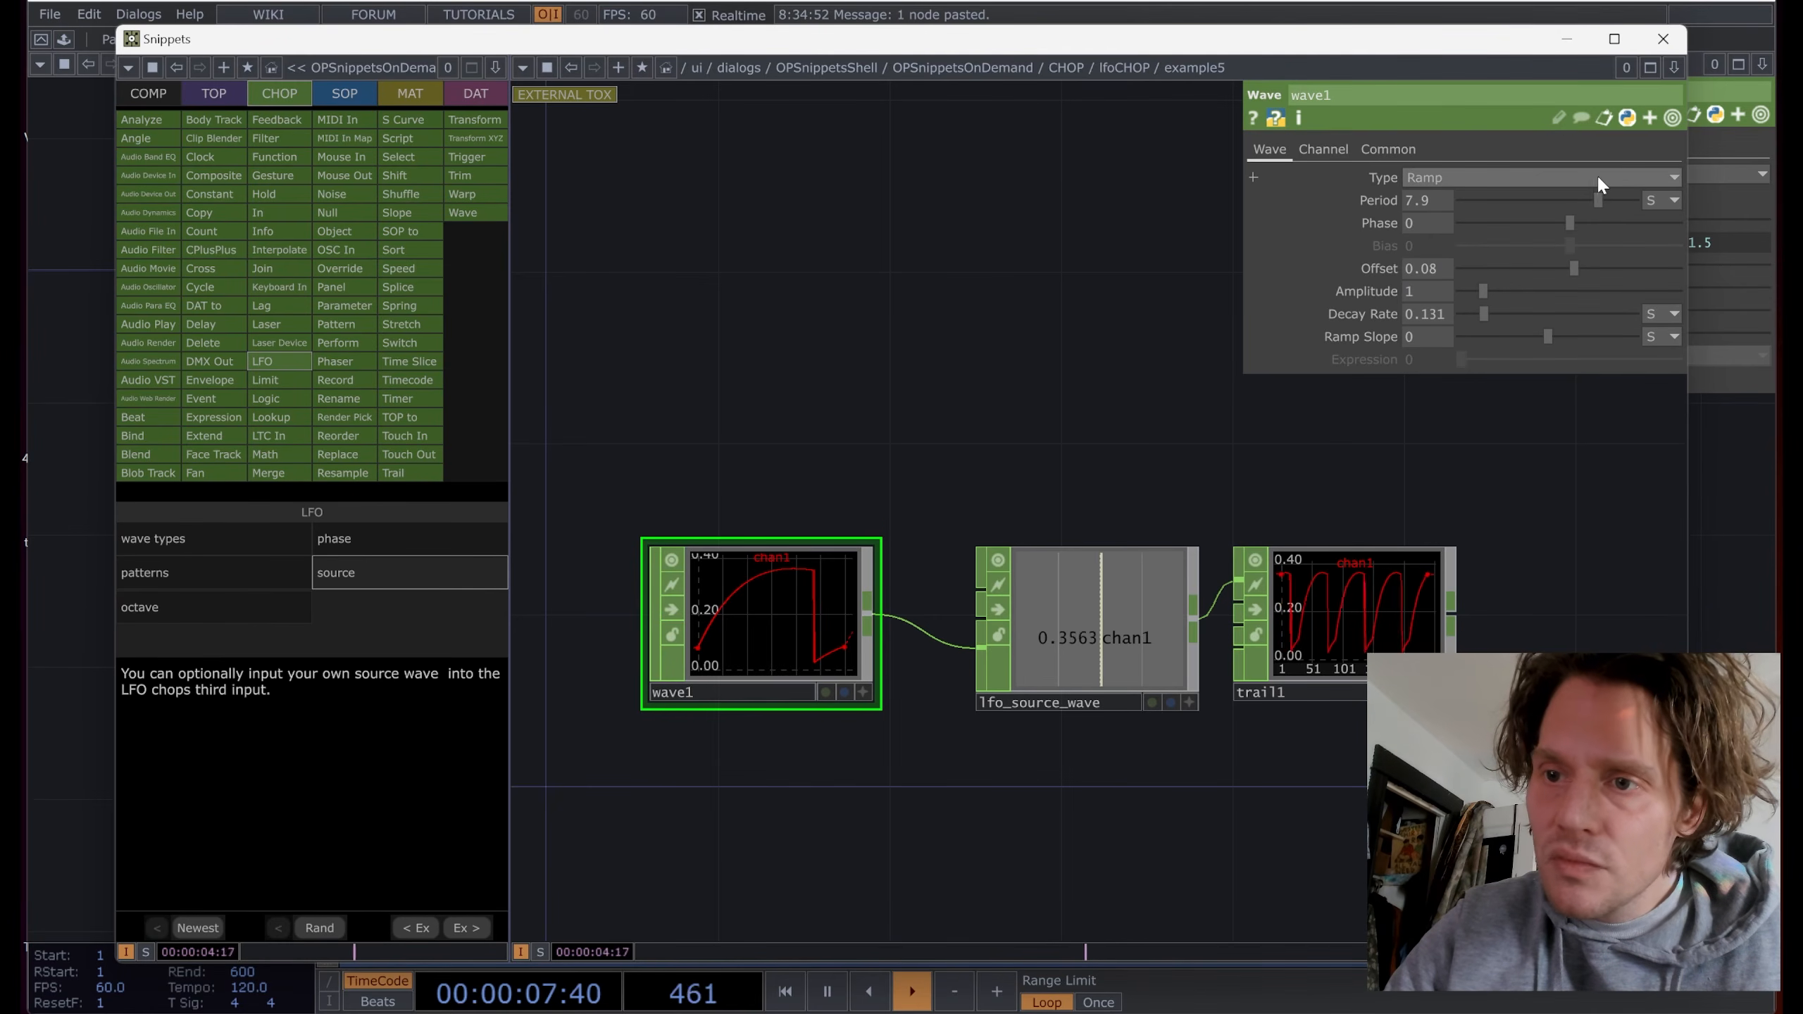
pyautogui.scroll(2, 1391, 604)
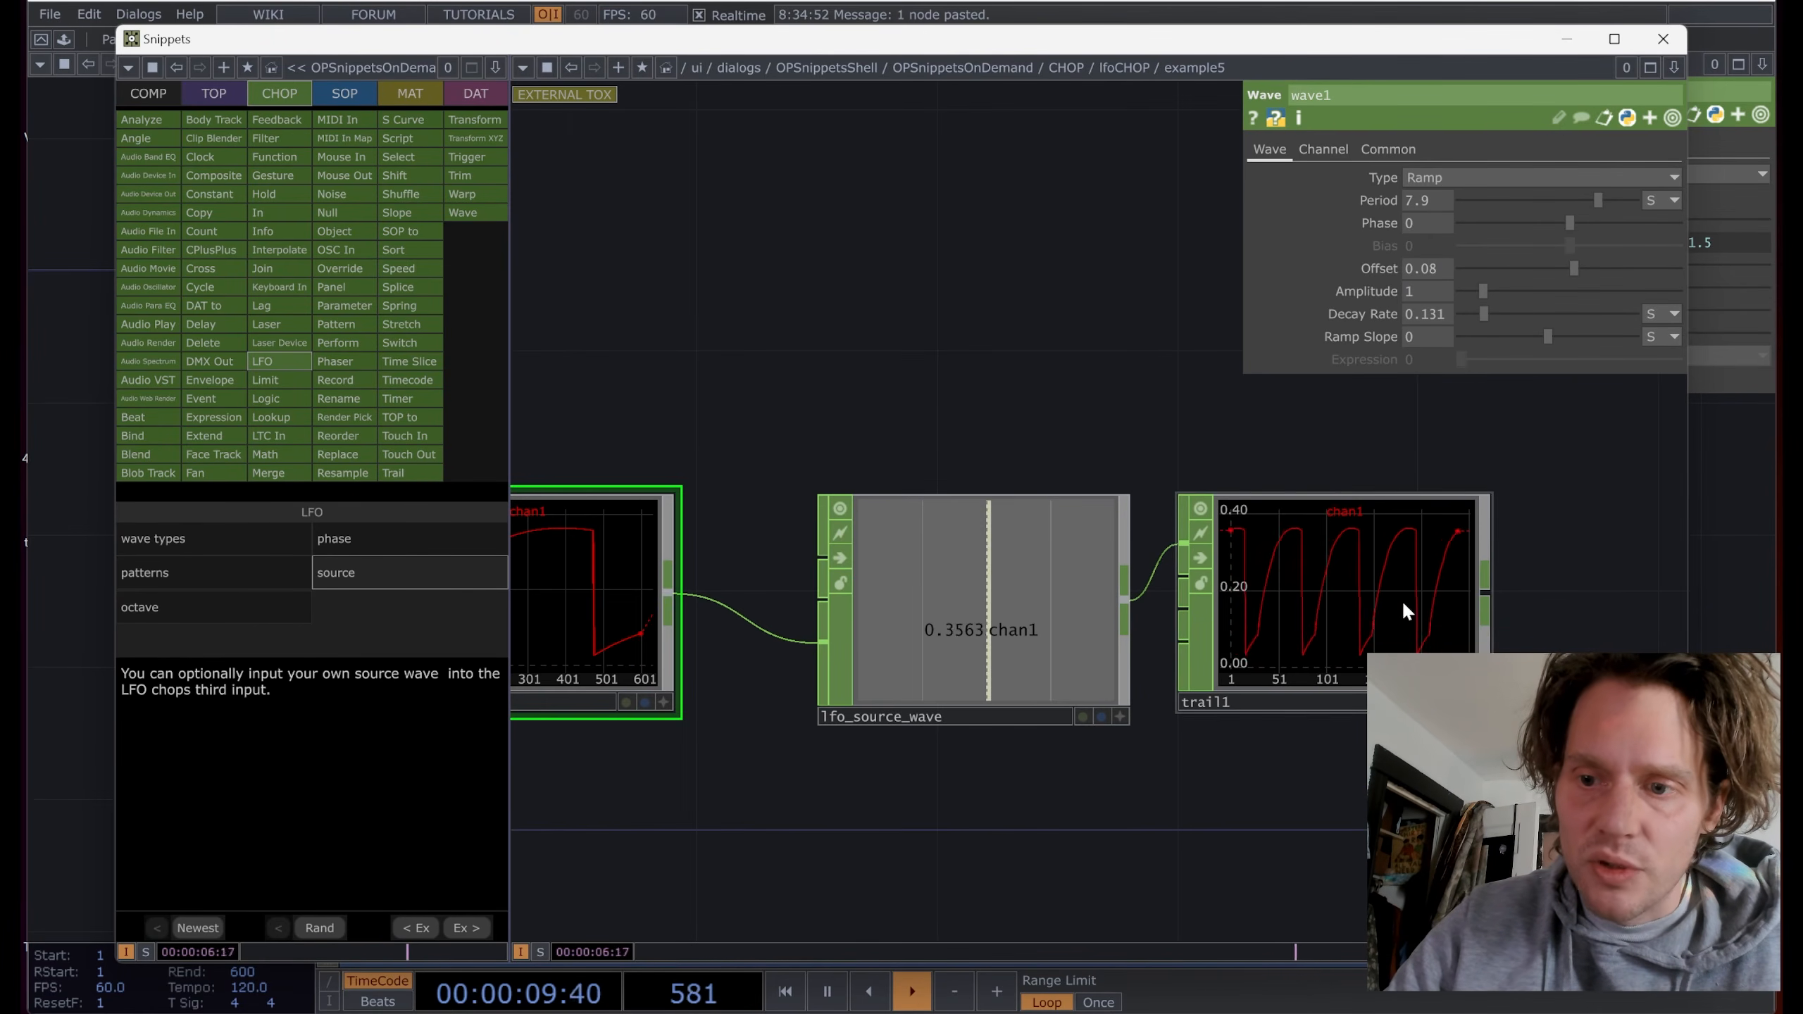
pyautogui.click(1520, 179)
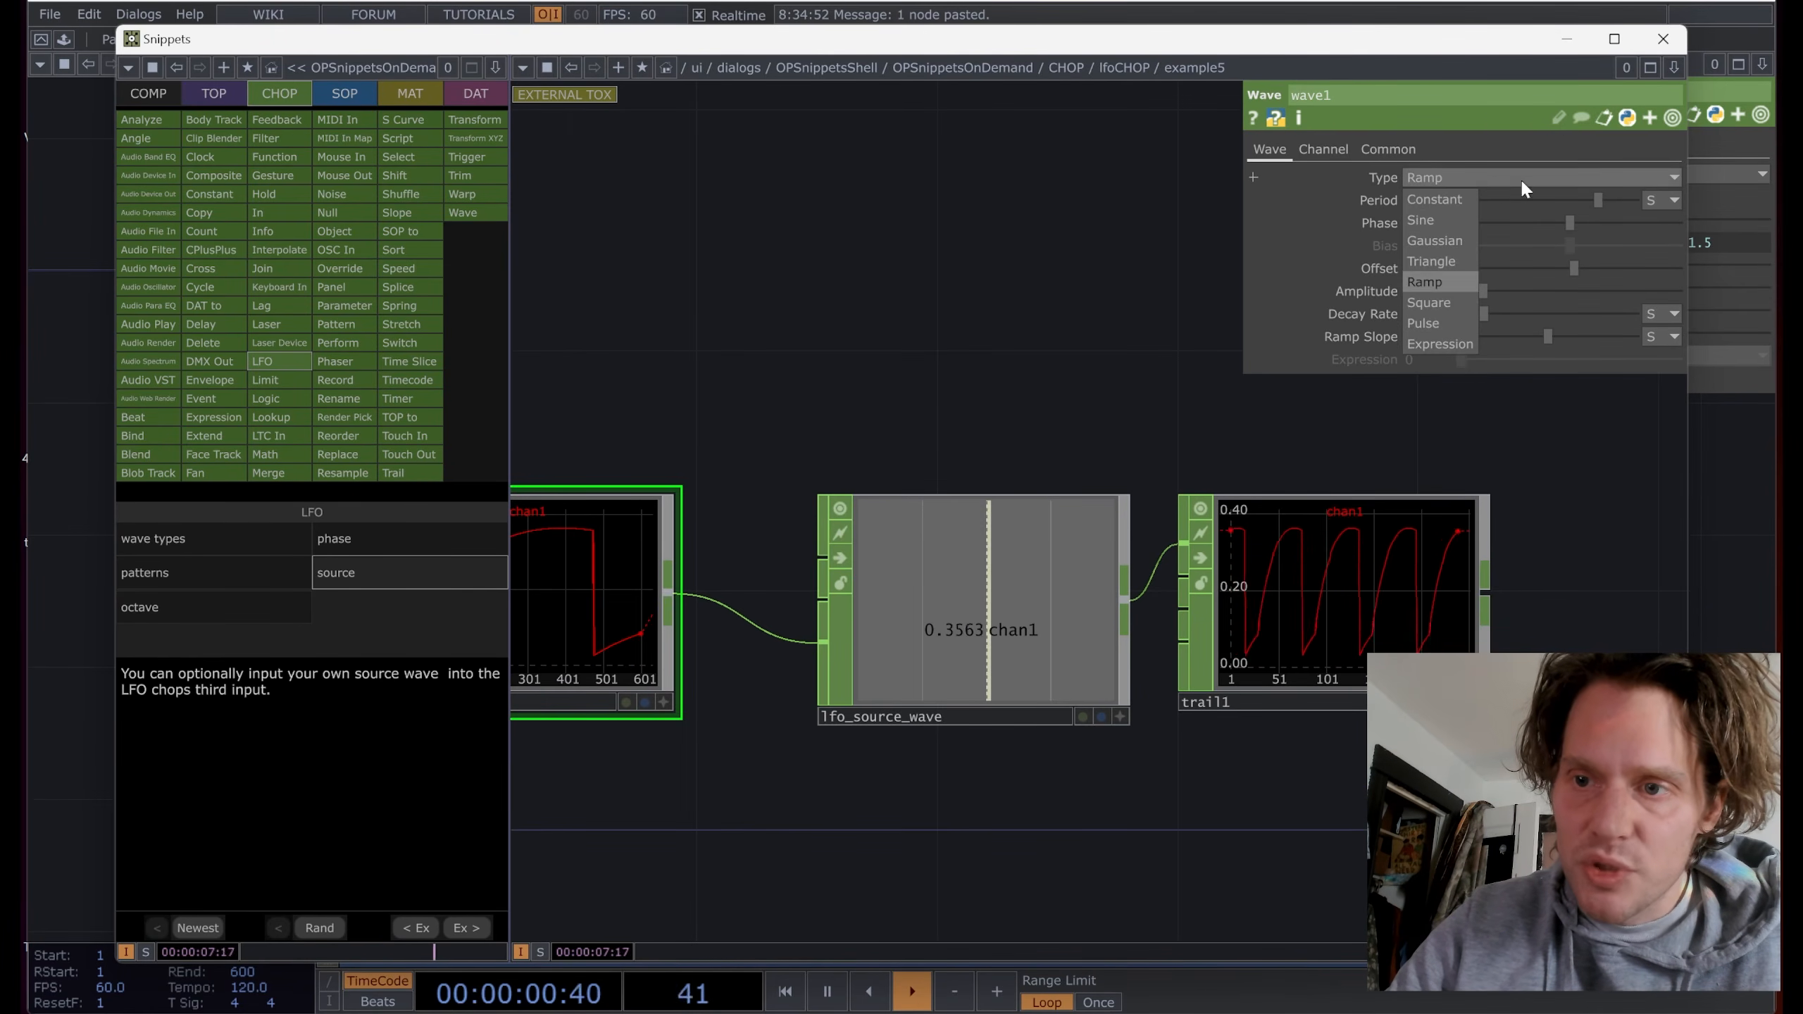
pyautogui.click(1436, 241)
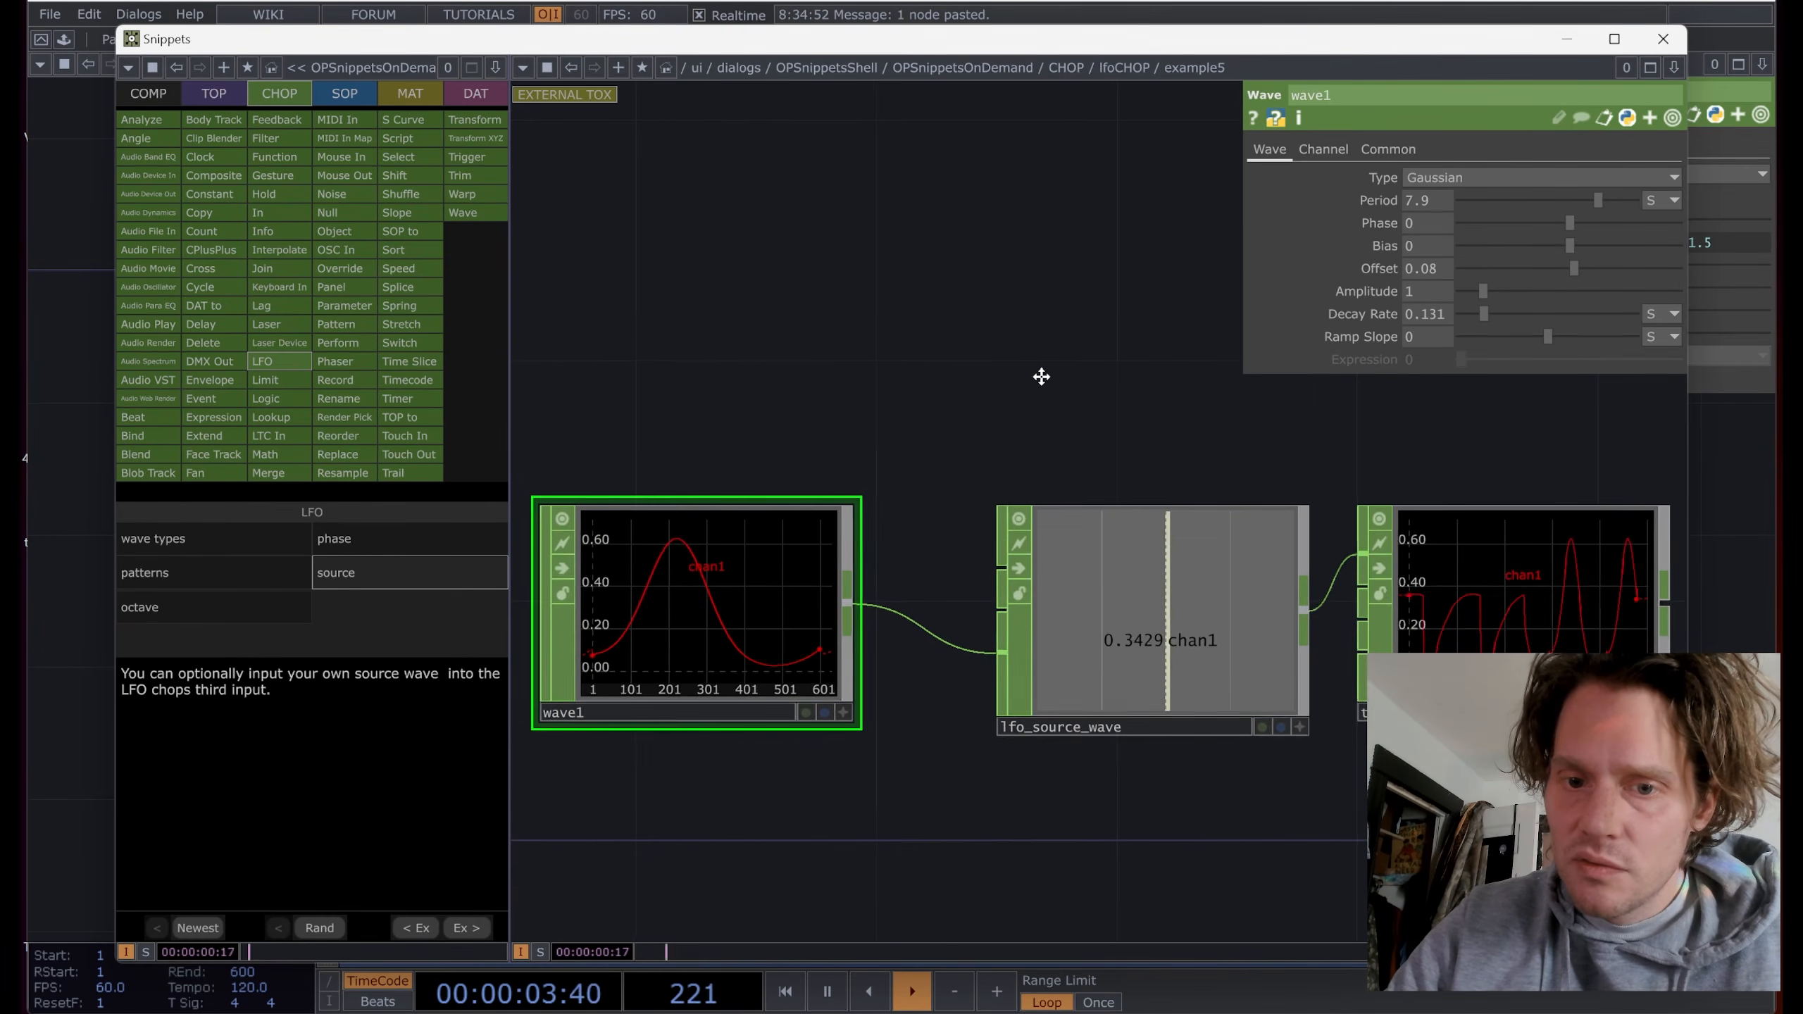
pyautogui.moveTo(1432, 314); pyautogui.dragTo(1452, 289, button='middle')
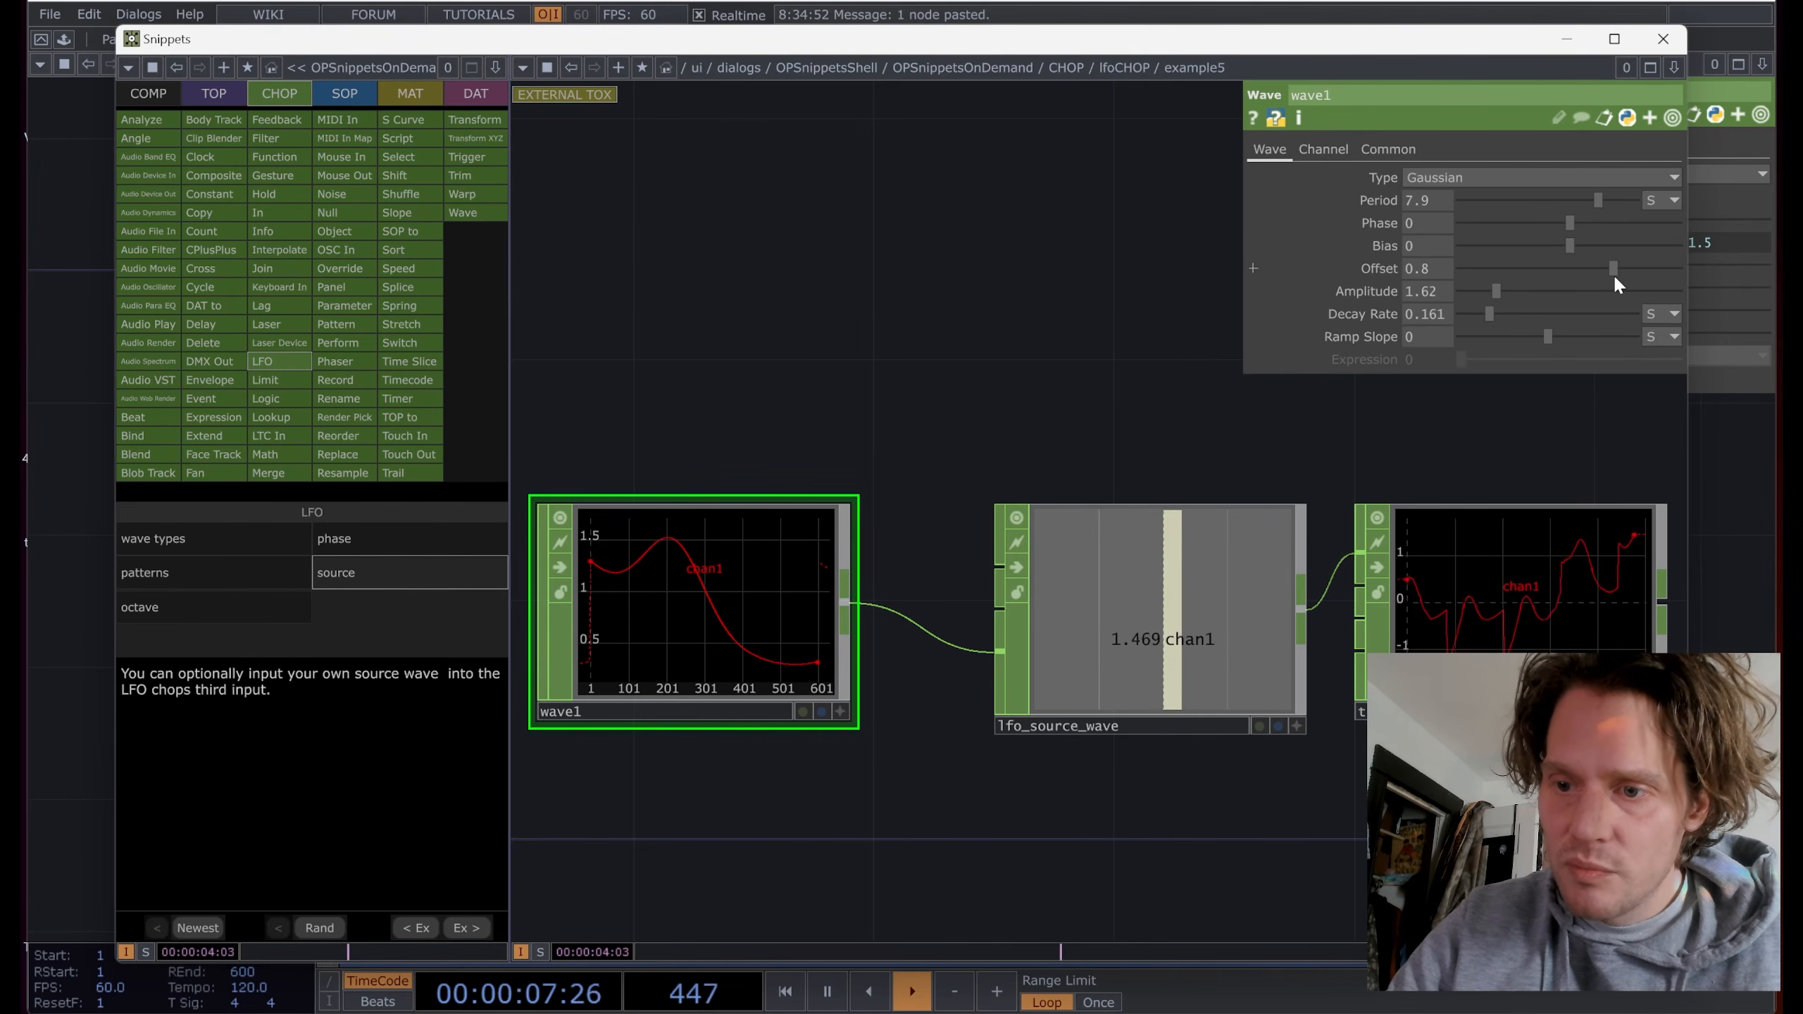
pyautogui.moveTo(1613, 276)
pyautogui.mouseDown()
pyautogui.moveTo(1580, 281)
pyautogui.moveTo(1555, 246)
pyautogui.moveTo(1534, 250)
pyautogui.moveTo(1623, 251)
pyautogui.moveTo(1606, 245)
pyautogui.mouseUp()
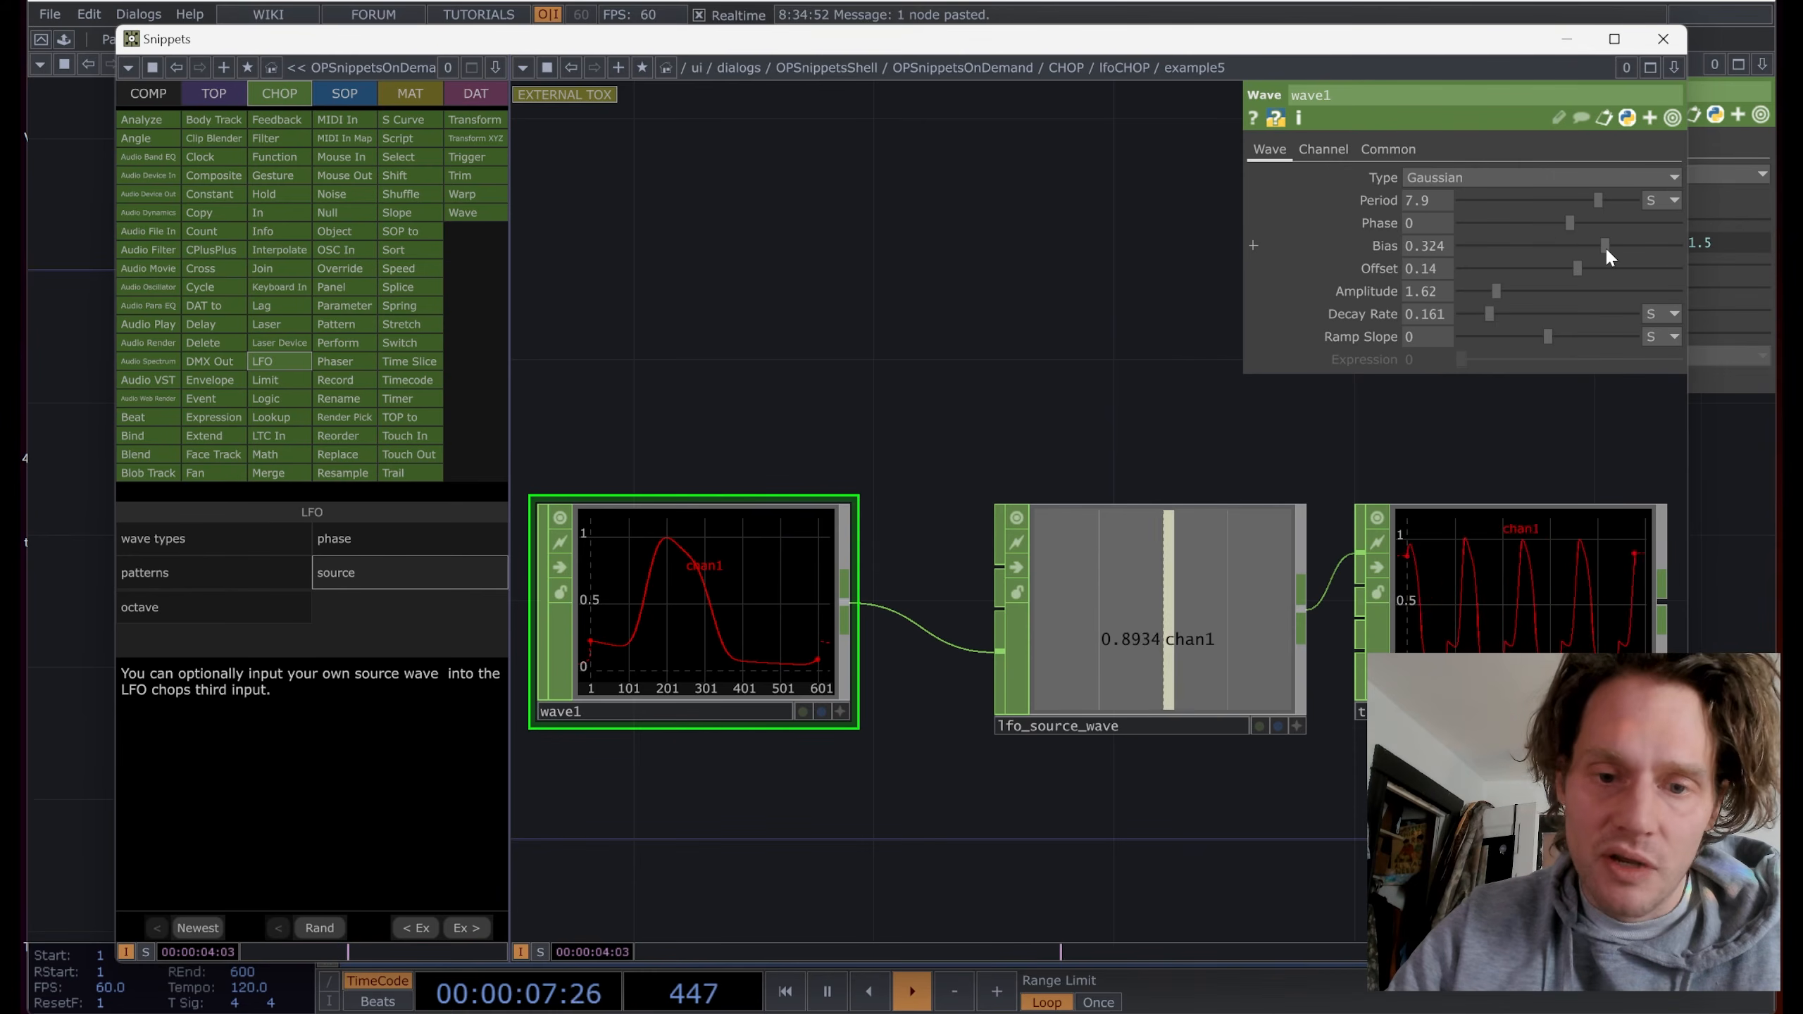
pyautogui.moveTo(786, 377); pyautogui.dragTo(811, 378)
# Step: Copy the wave1, lfo_source_wave and trail chain from the snippet and paste it into base1
pyautogui.click(1147, 611)
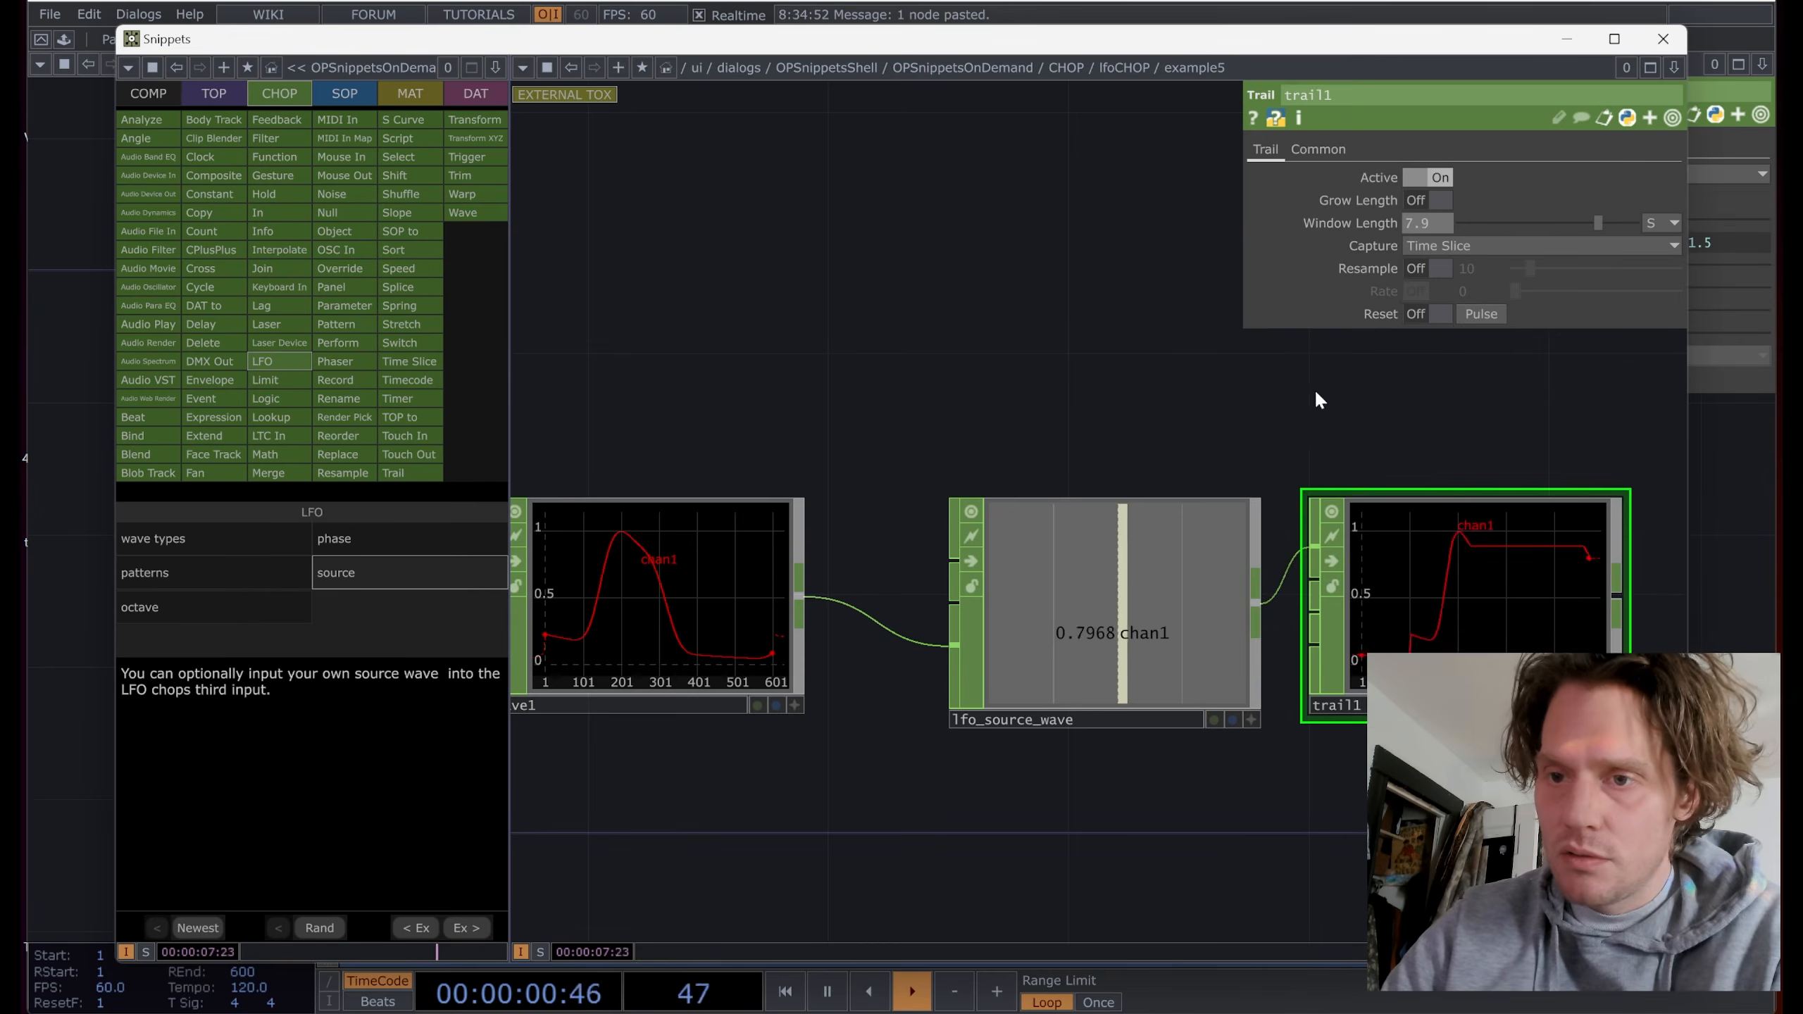
pyautogui.scroll(-3, 1029, 357)
pyautogui.moveTo(1372, 378); pyautogui.dragTo(679, 674, button='right')
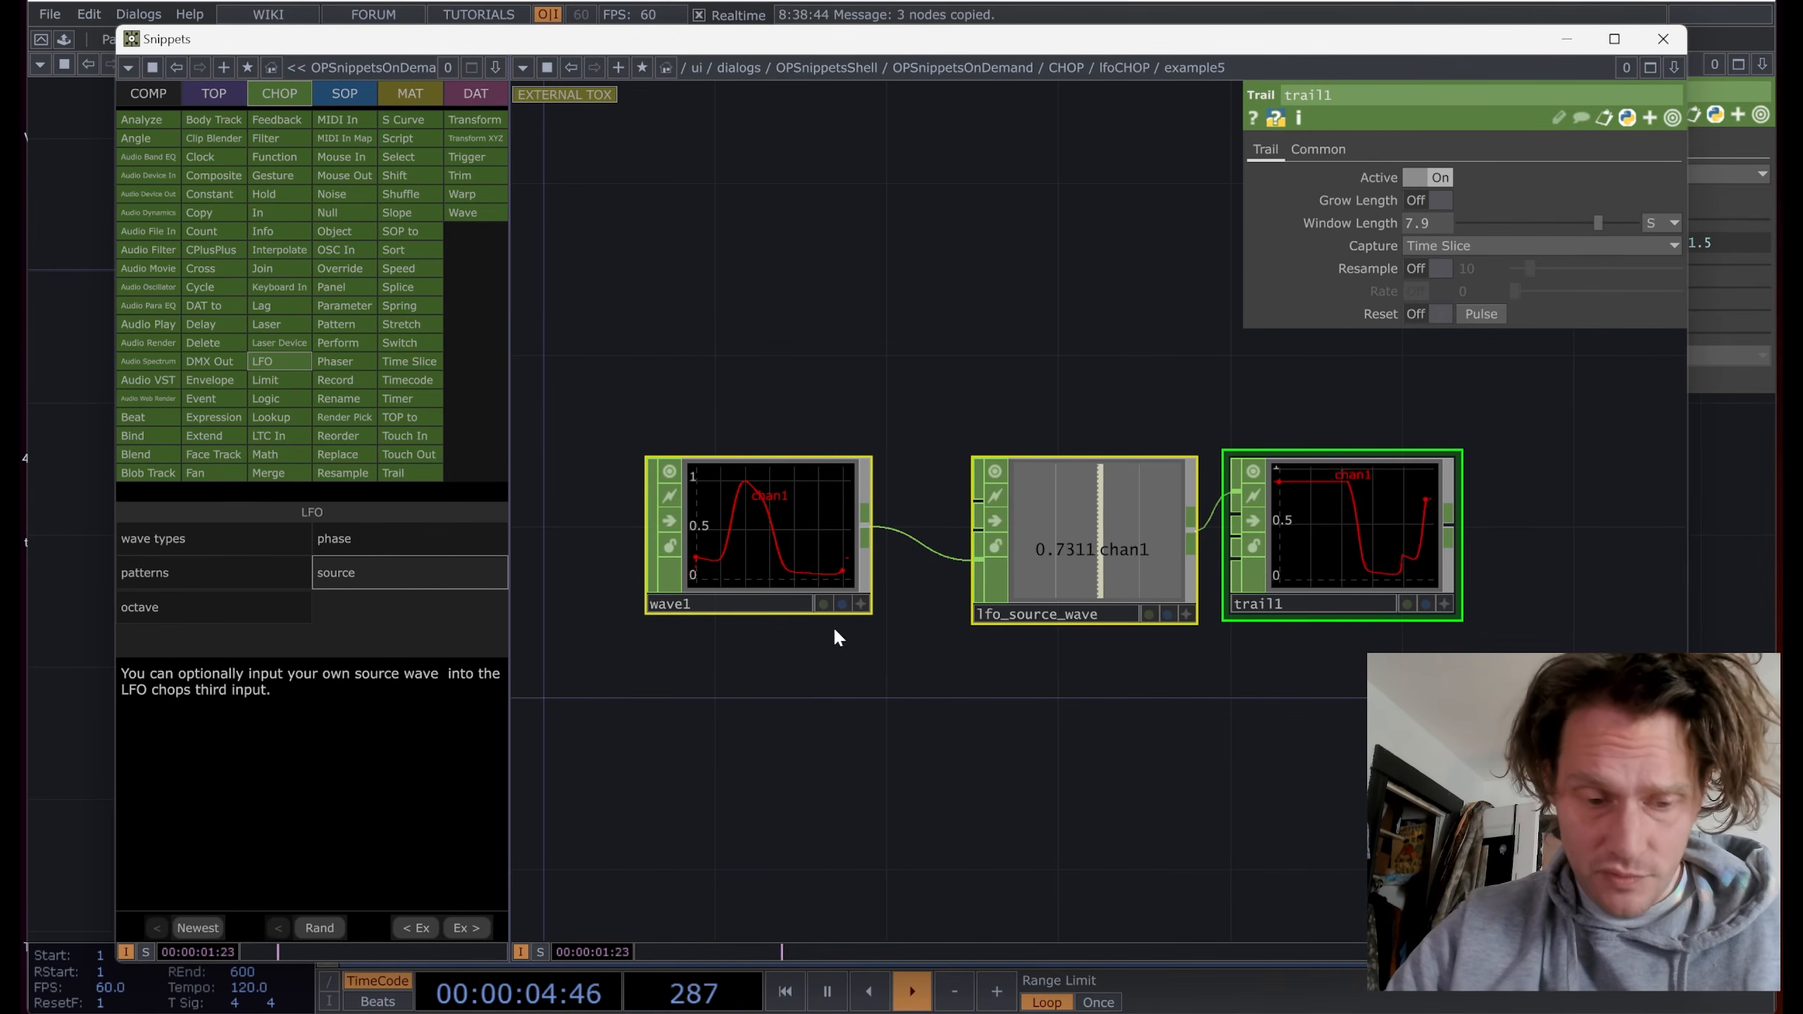
pyautogui.click(1653, 40)
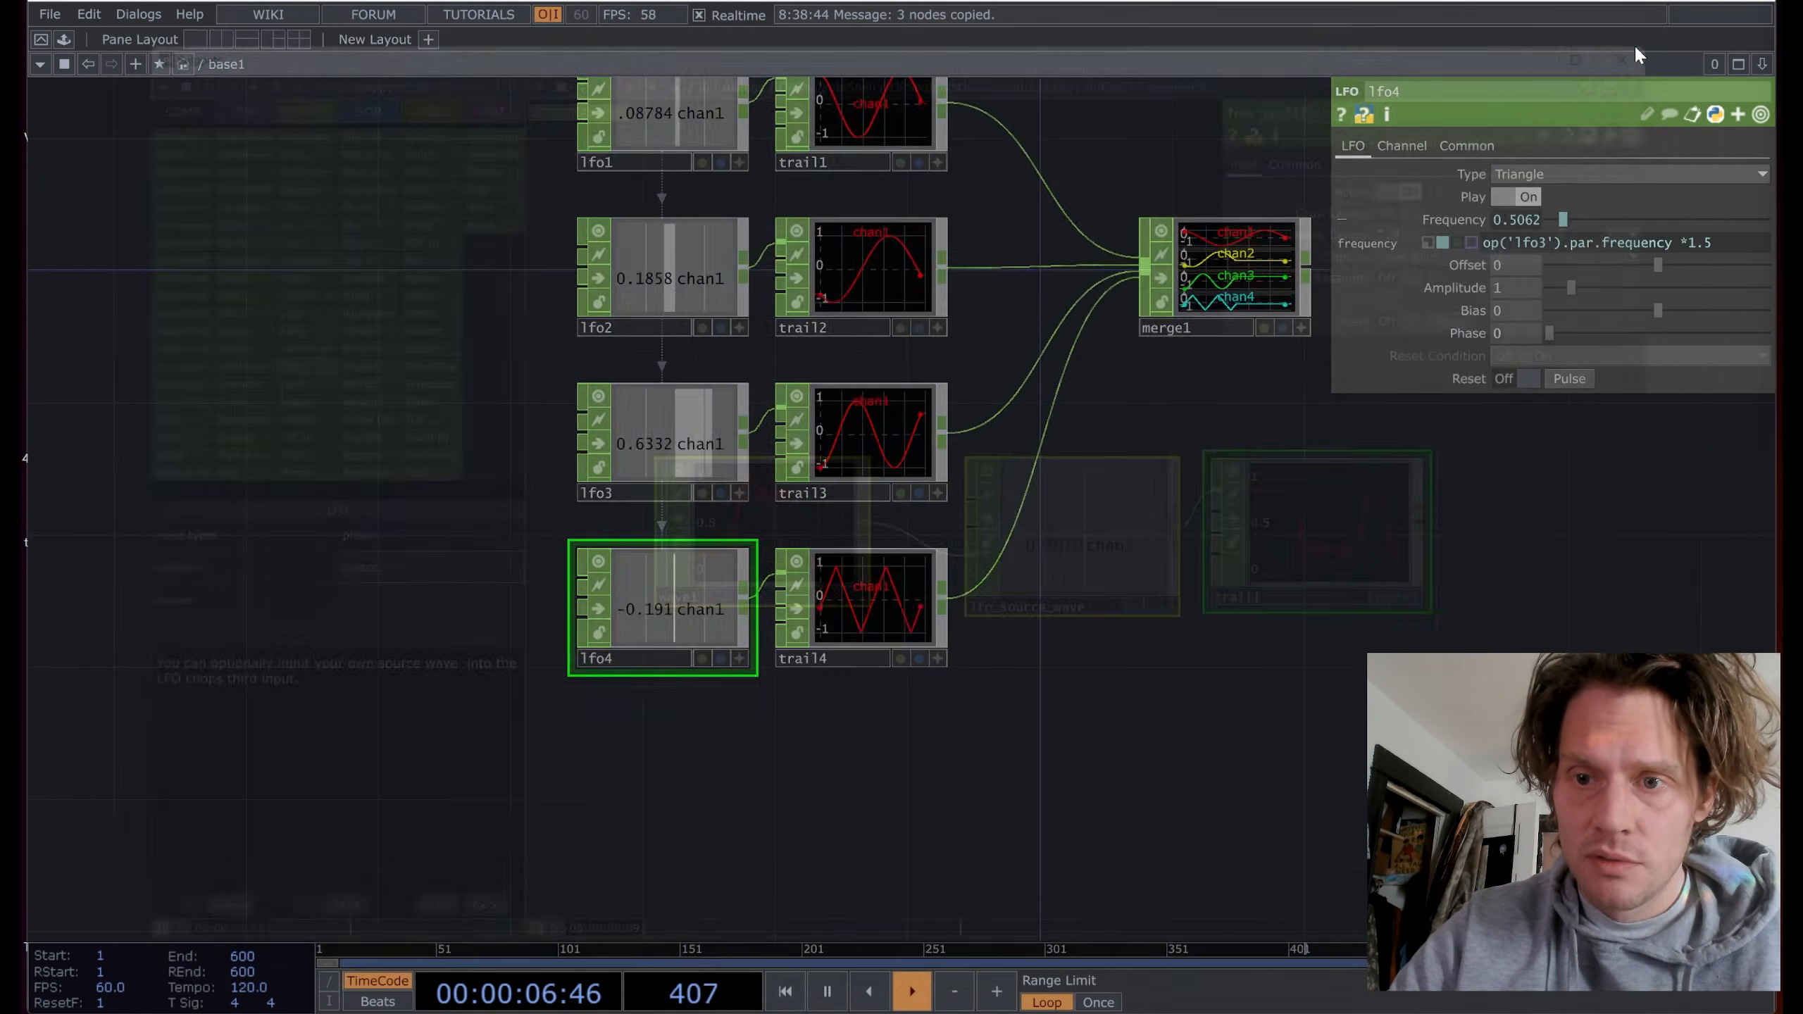
pyautogui.hotkey('ctrl', 'v')
pyautogui.scroll(-5, 1149, 750)
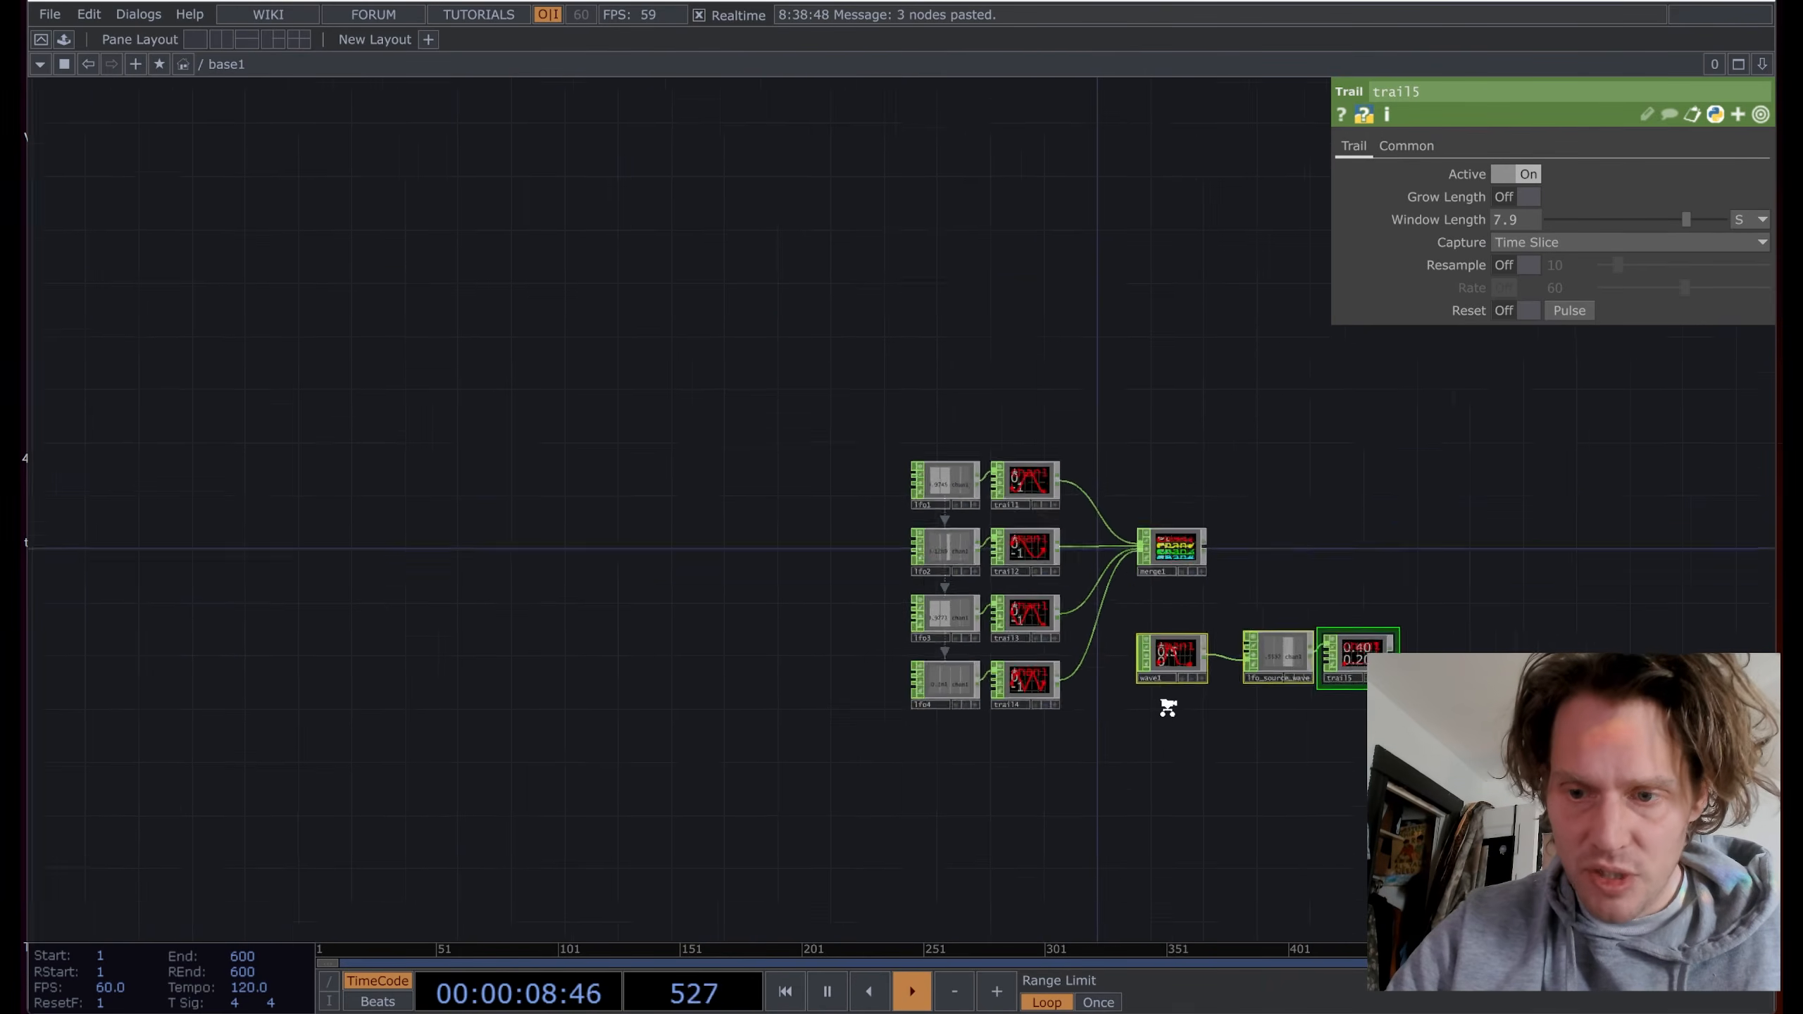
pyautogui.scroll(3, 1164, 705)
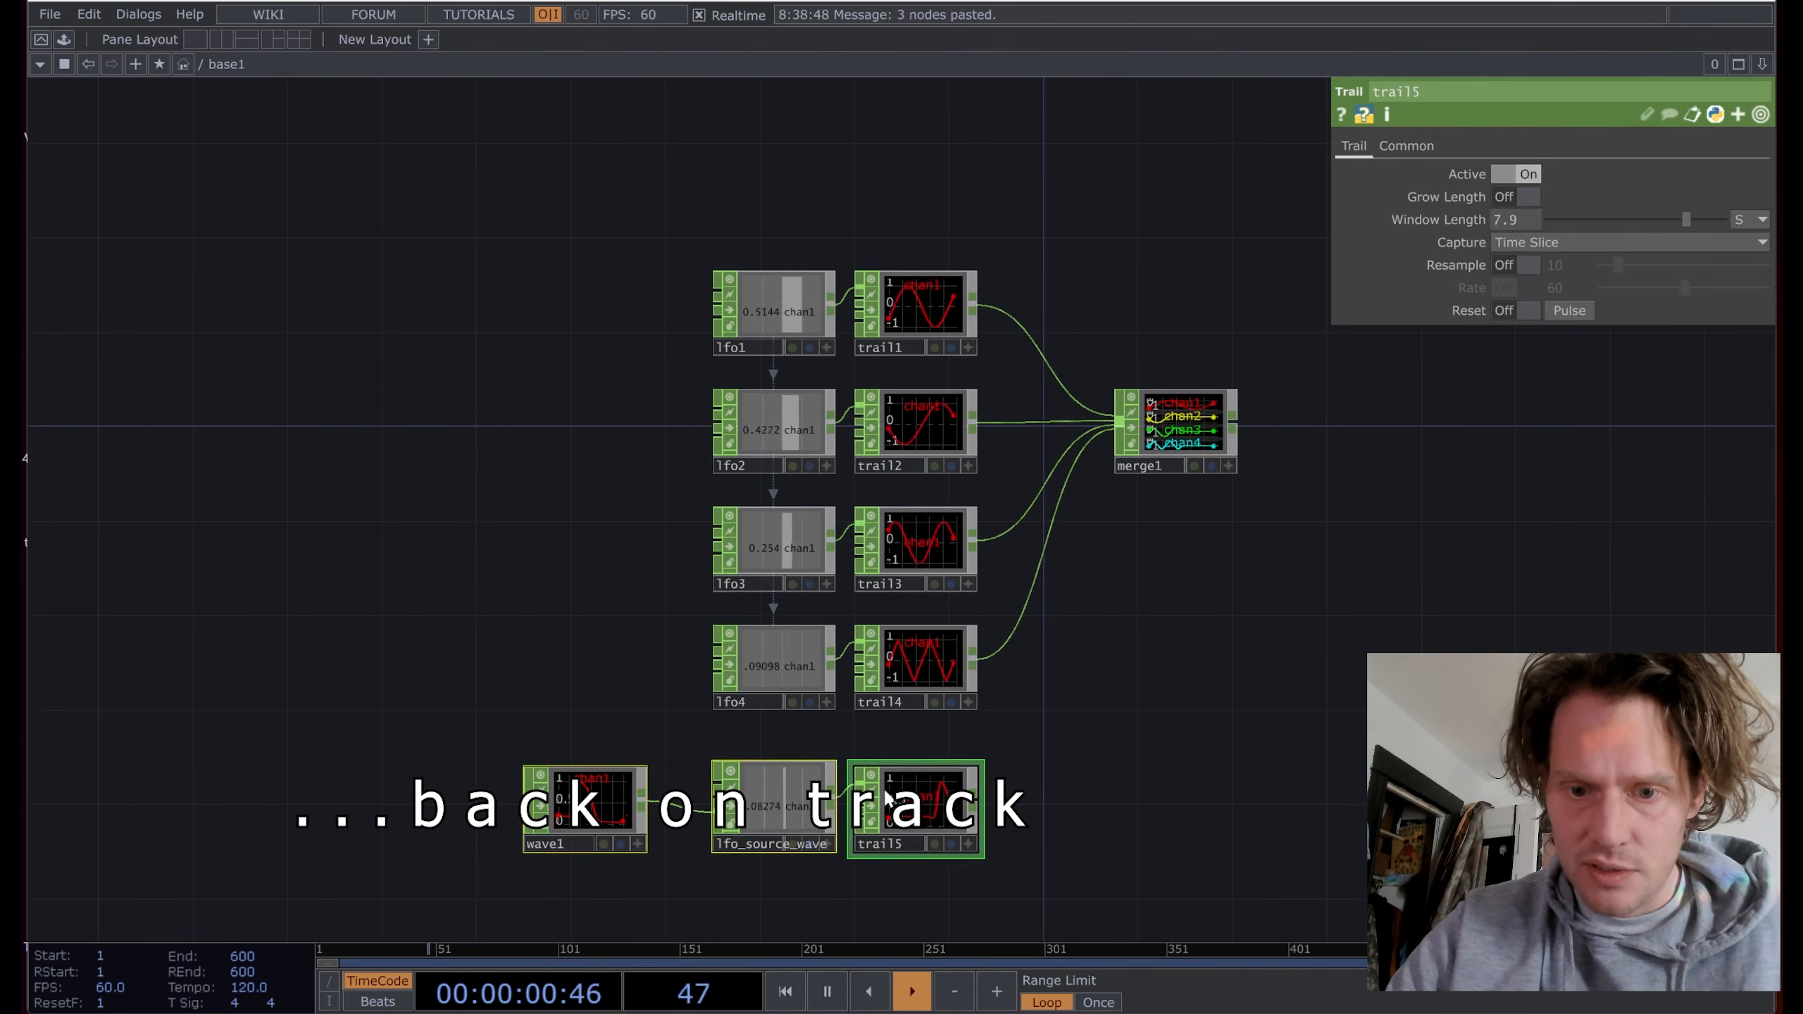
pyautogui.scroll(5, 884, 837)
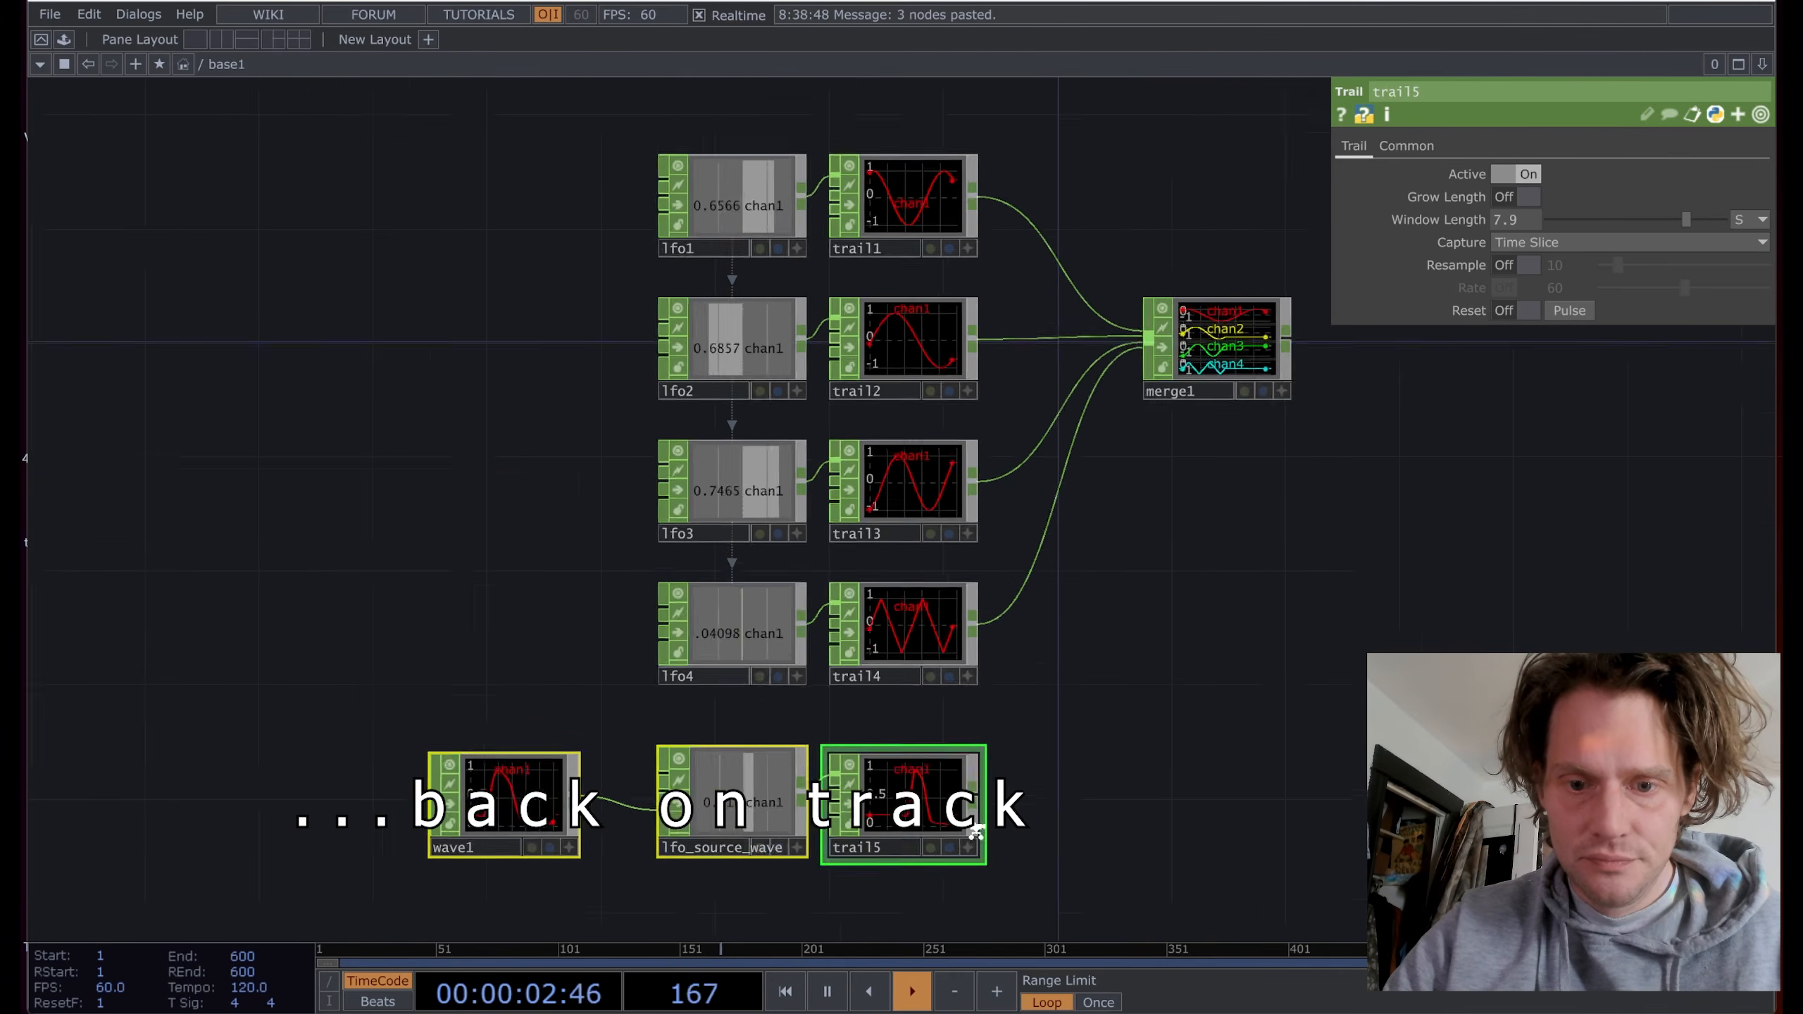
pyautogui.scroll(-3, 1112, 651)
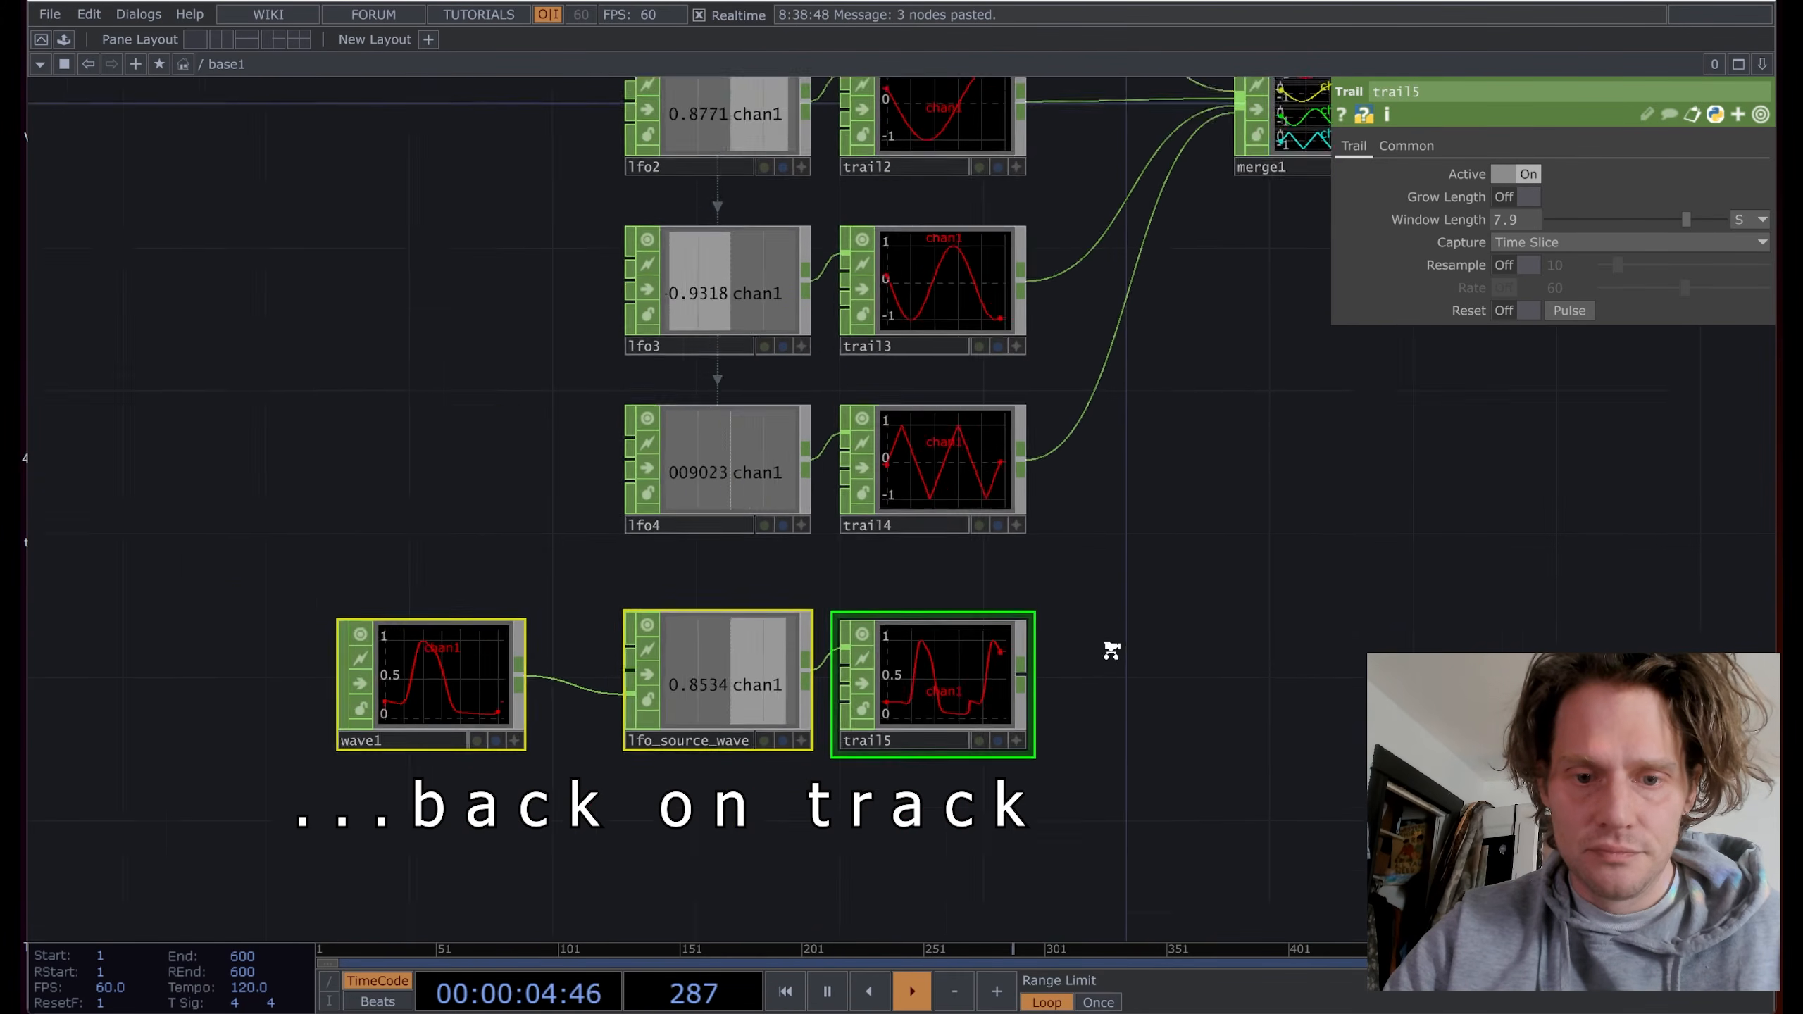
# Step: Wire trail5 into merge1 as a fifth channel and move merge1 beside the trails
pyautogui.moveTo(1053, 613); pyautogui.dragTo(968, 732)
pyautogui.scroll(-3, 1065, 582)
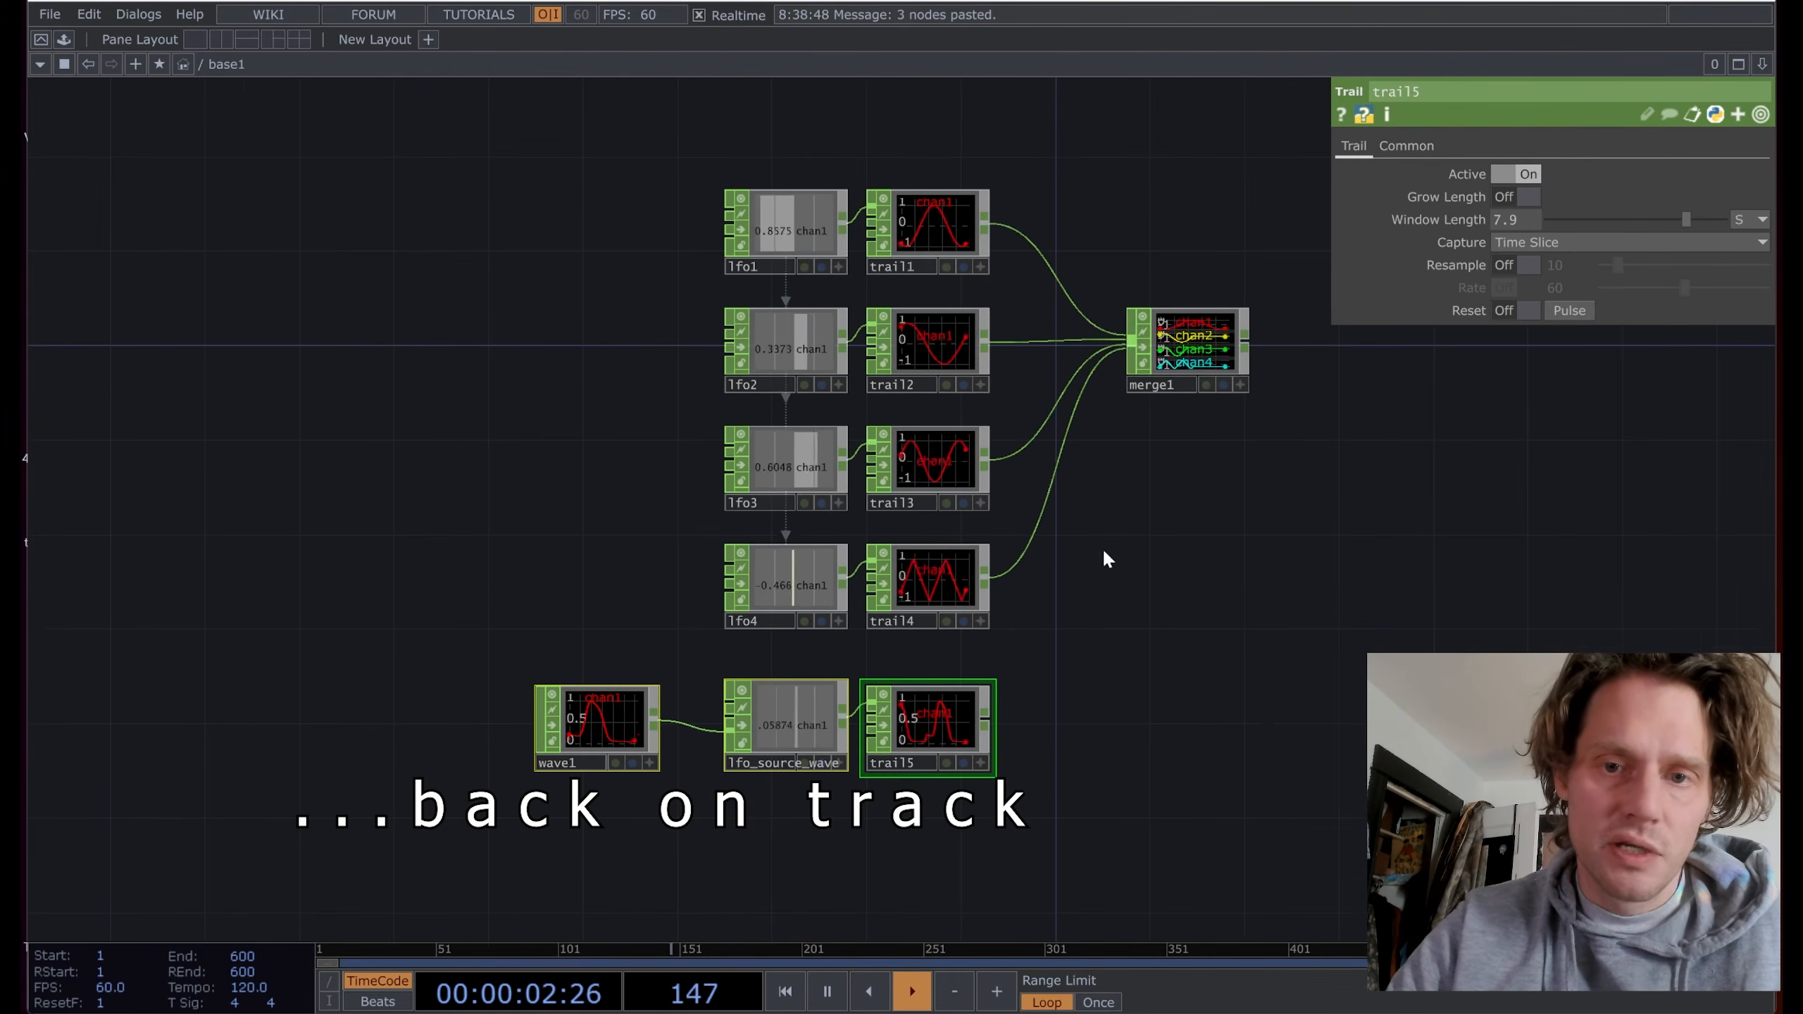
pyautogui.scroll(-2, 1143, 637)
pyautogui.moveTo(1490, 681); pyautogui.dragTo(1269, 640)
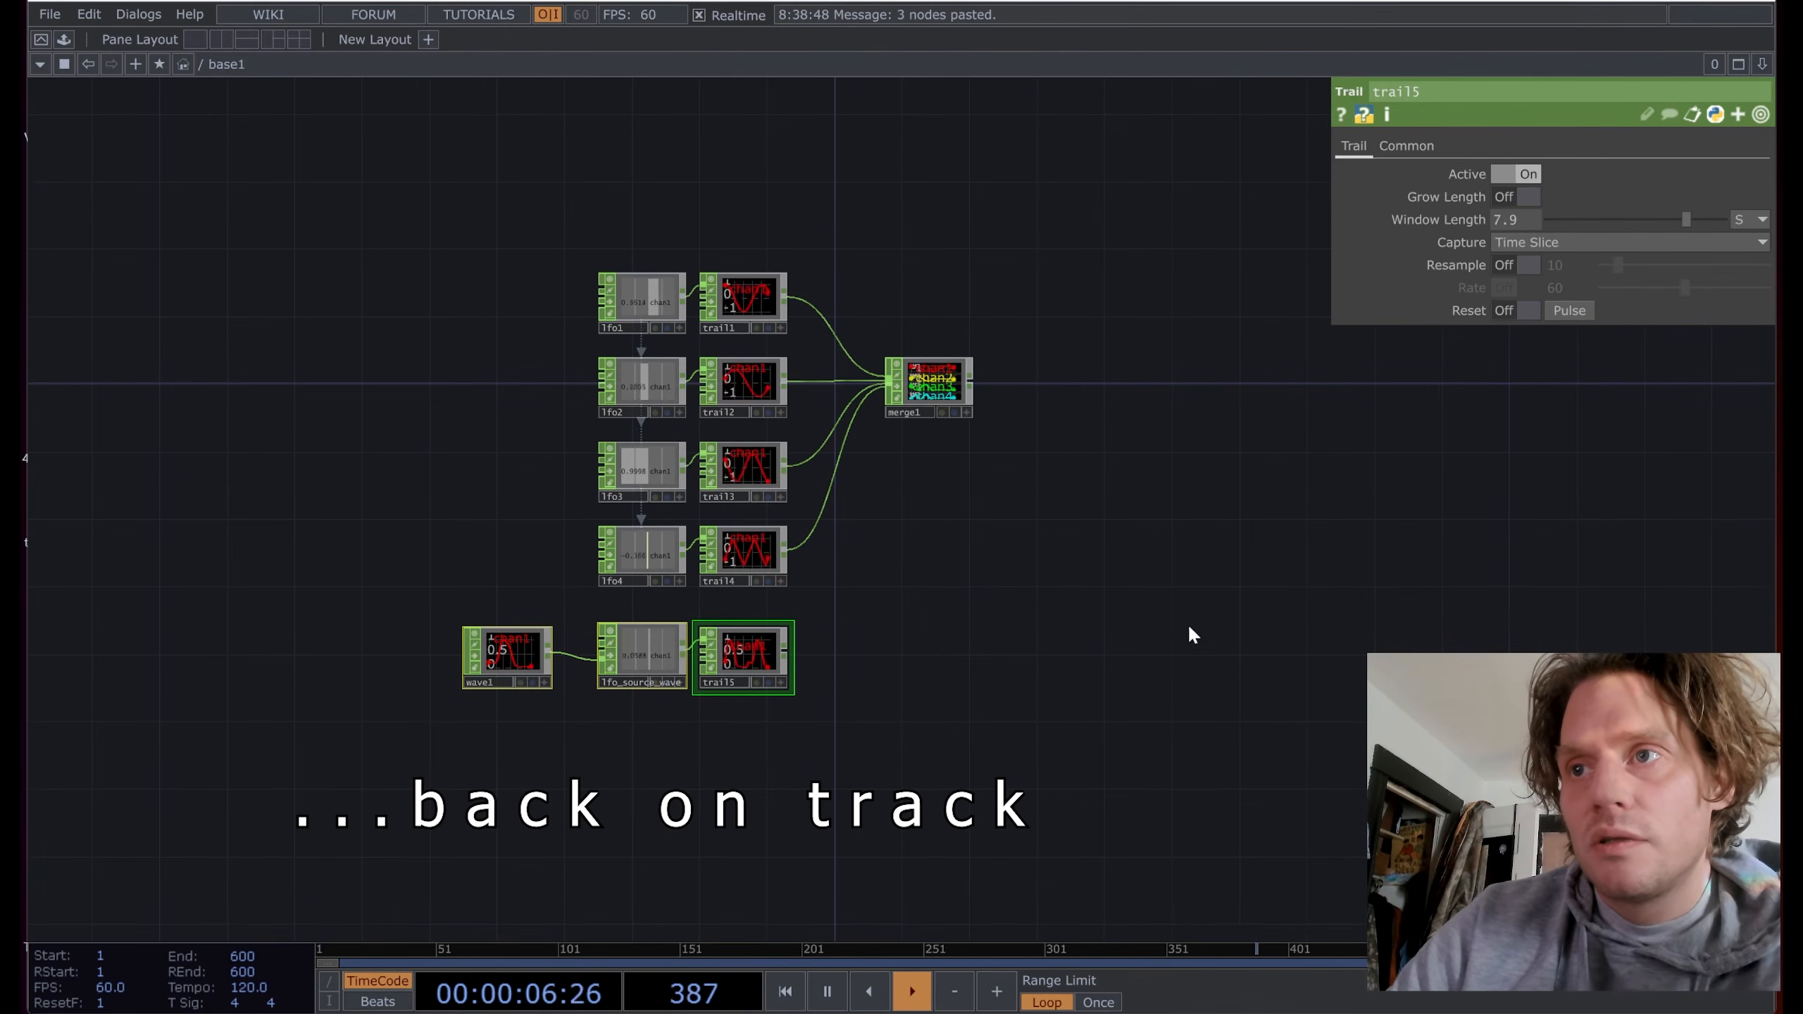
pyautogui.moveTo(1162, 626); pyautogui.dragTo(1138, 632)
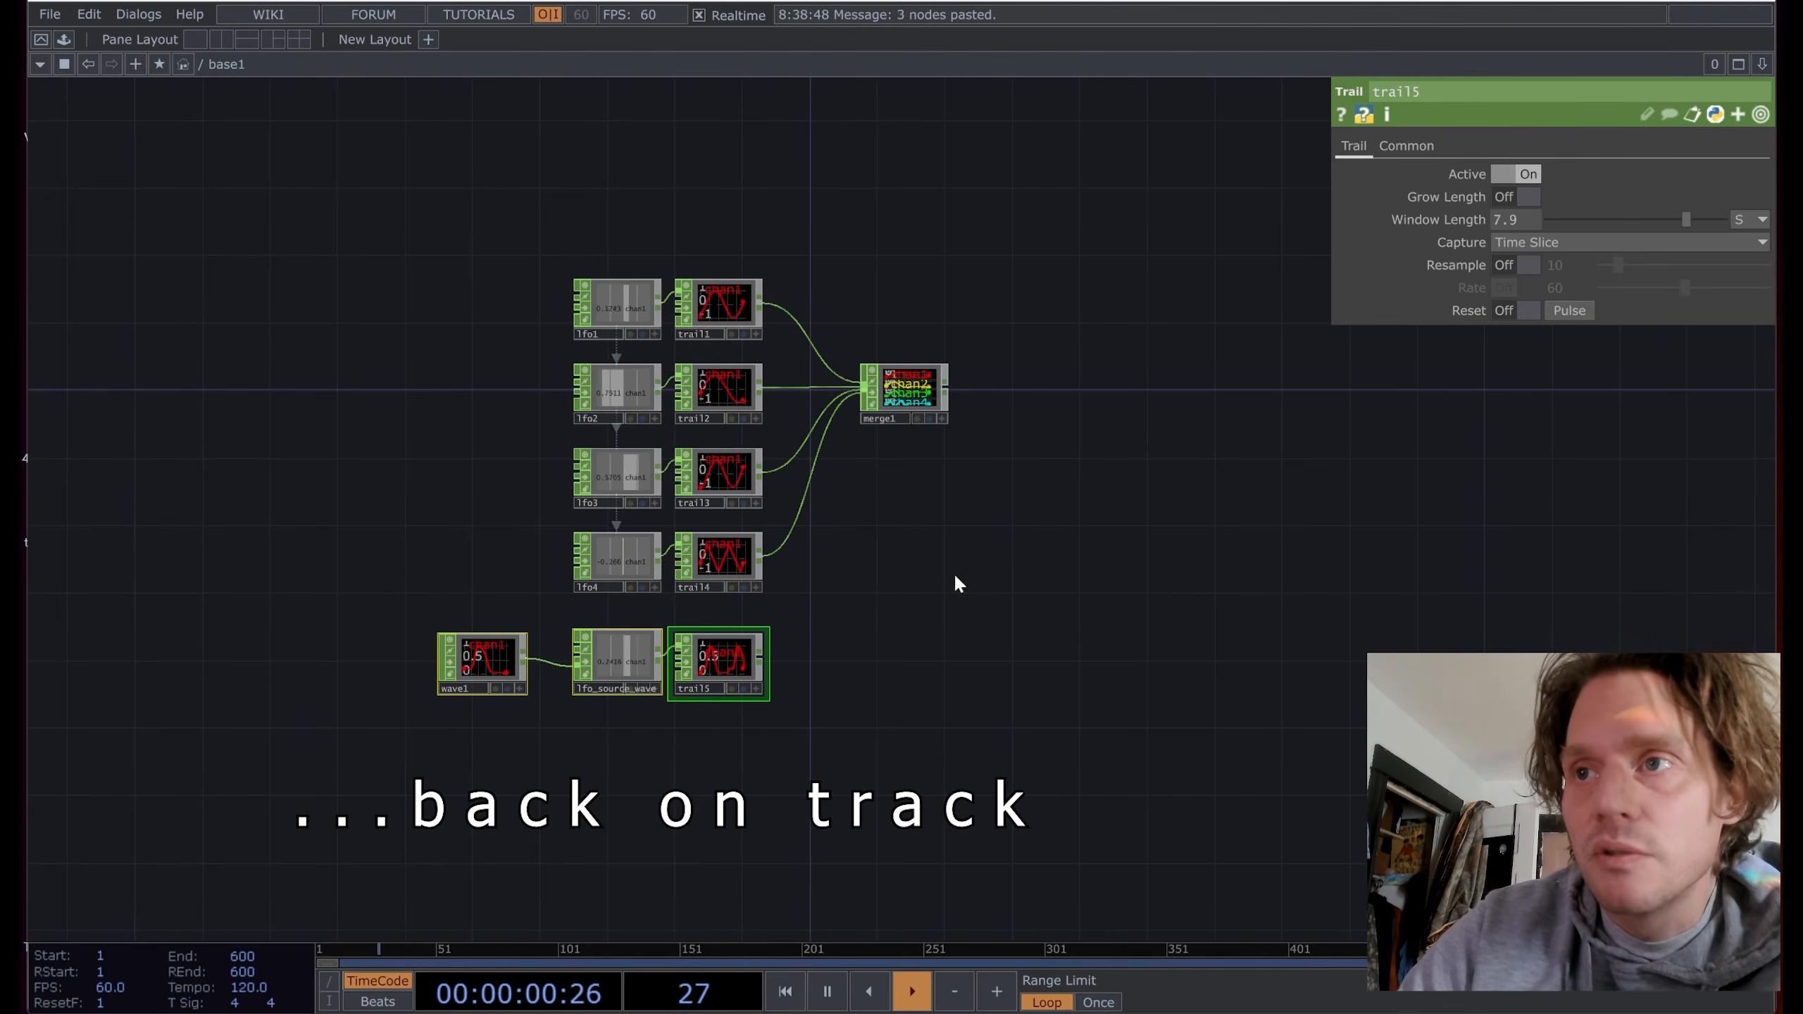
pyautogui.moveTo(765, 653); pyautogui.dragTo(854, 411)
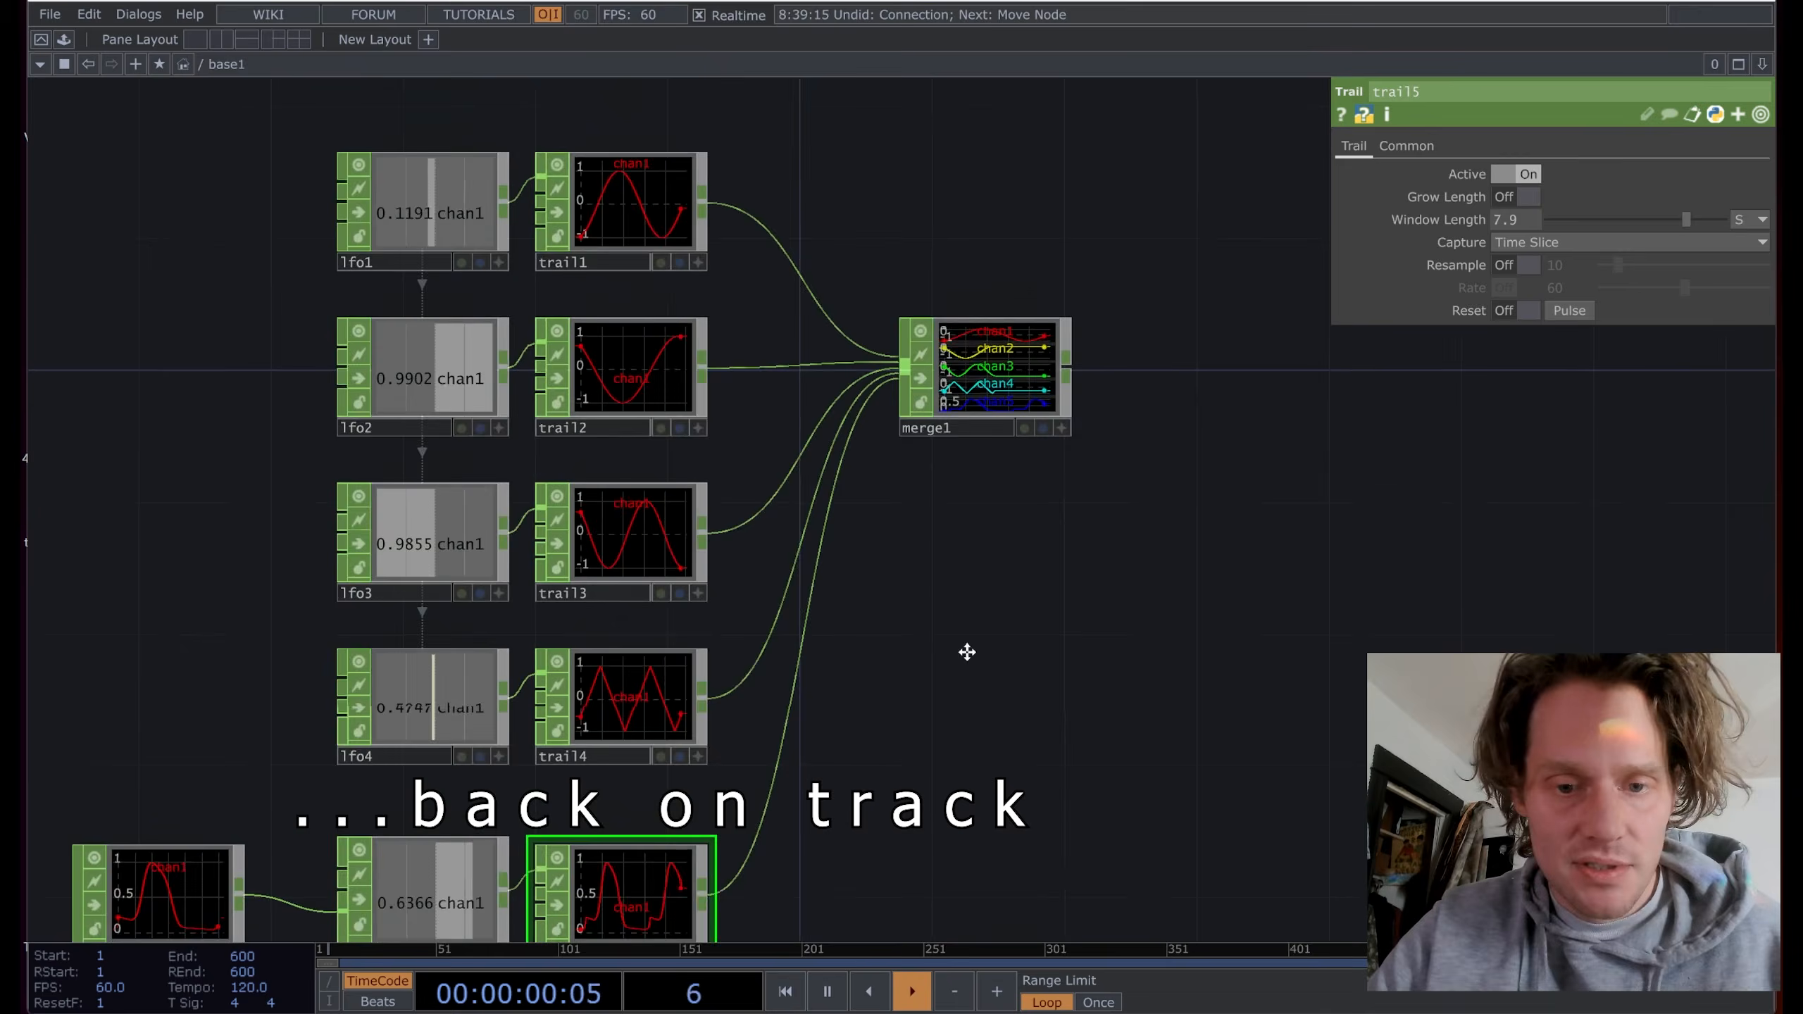
pyautogui.moveTo(966, 649); pyautogui.dragTo(967, 508)
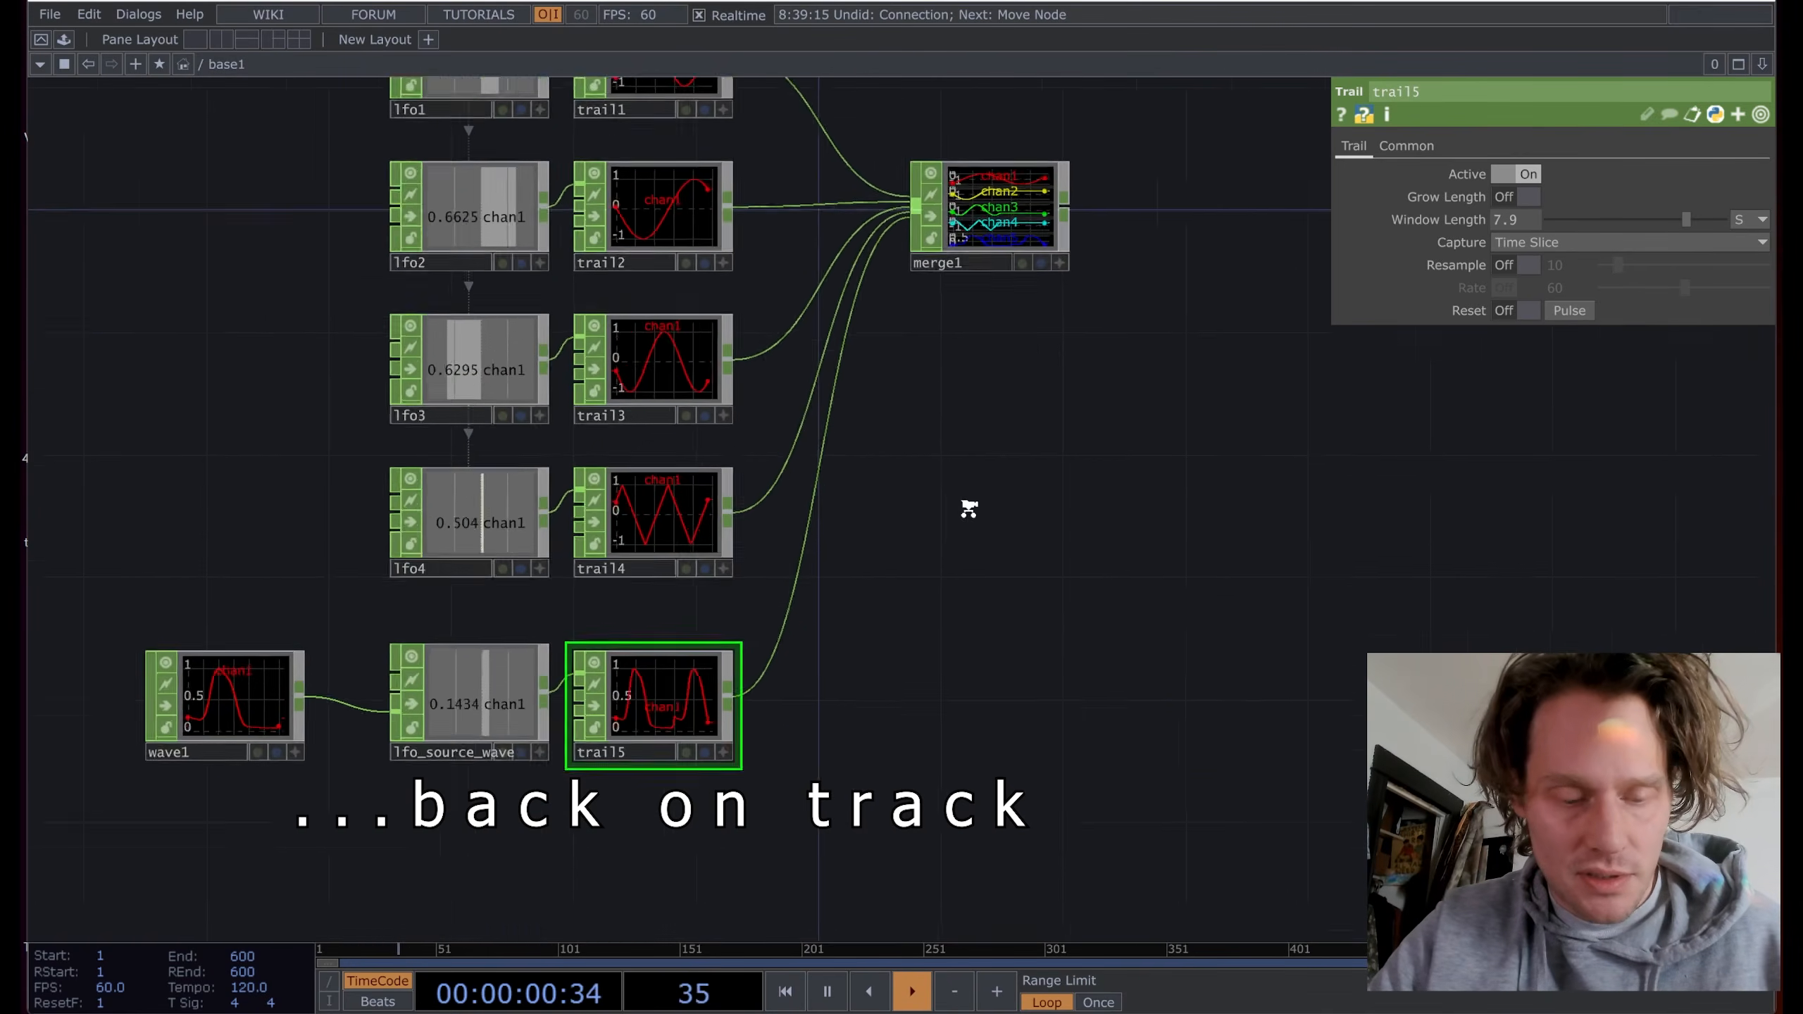
pyautogui.scroll(-2, 1071, 593)
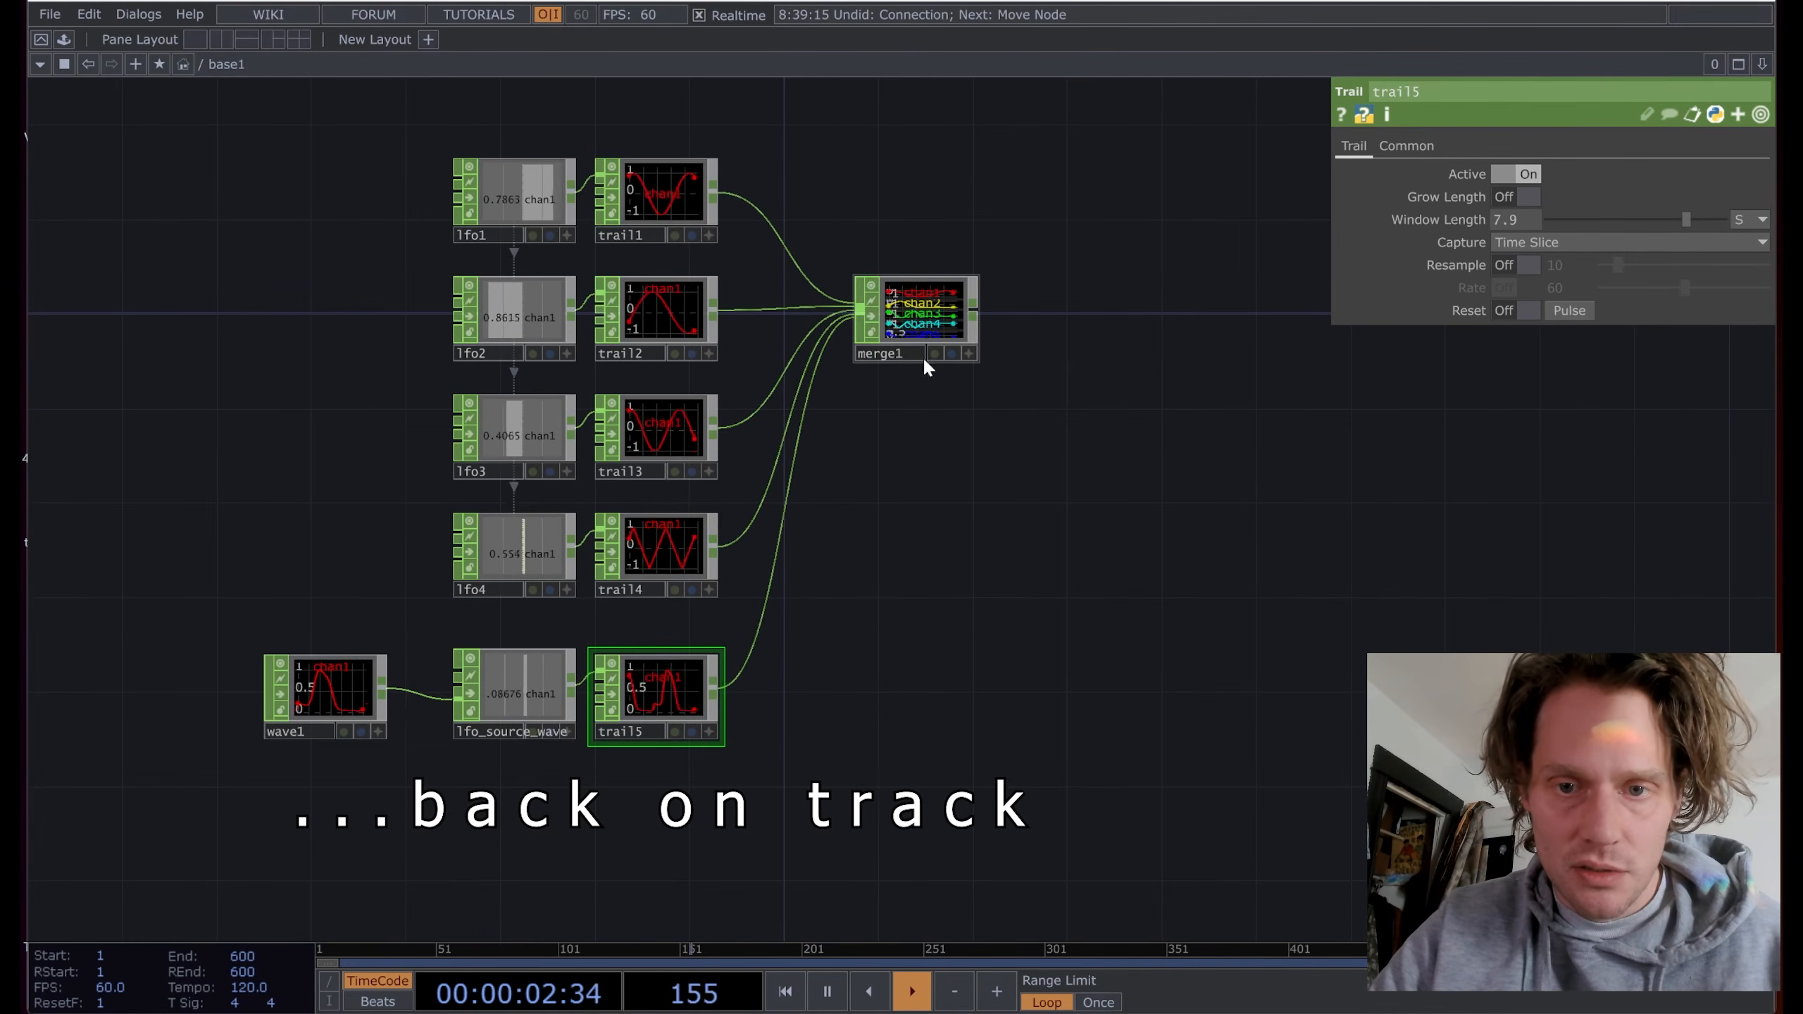
pyautogui.moveTo(897, 331); pyautogui.dragTo(921, 403)
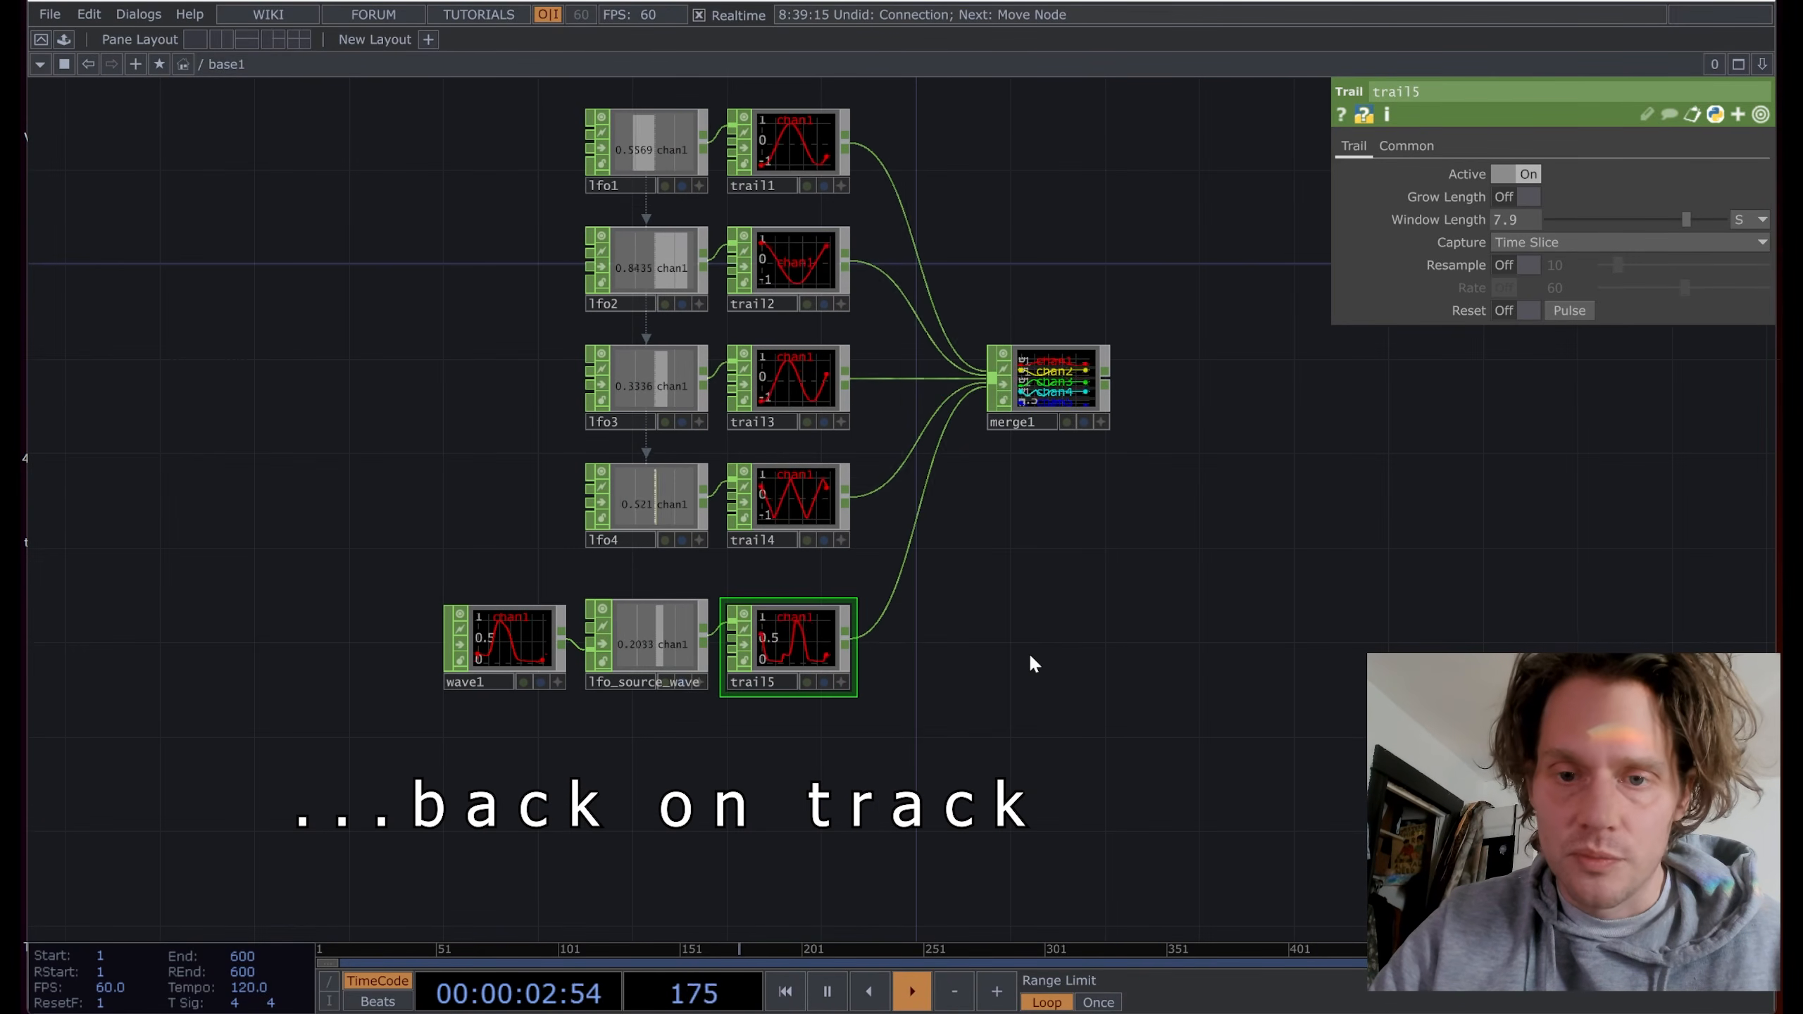
pyautogui.scroll(-1, 1044, 646)
pyautogui.scroll(-2, 1061, 638)
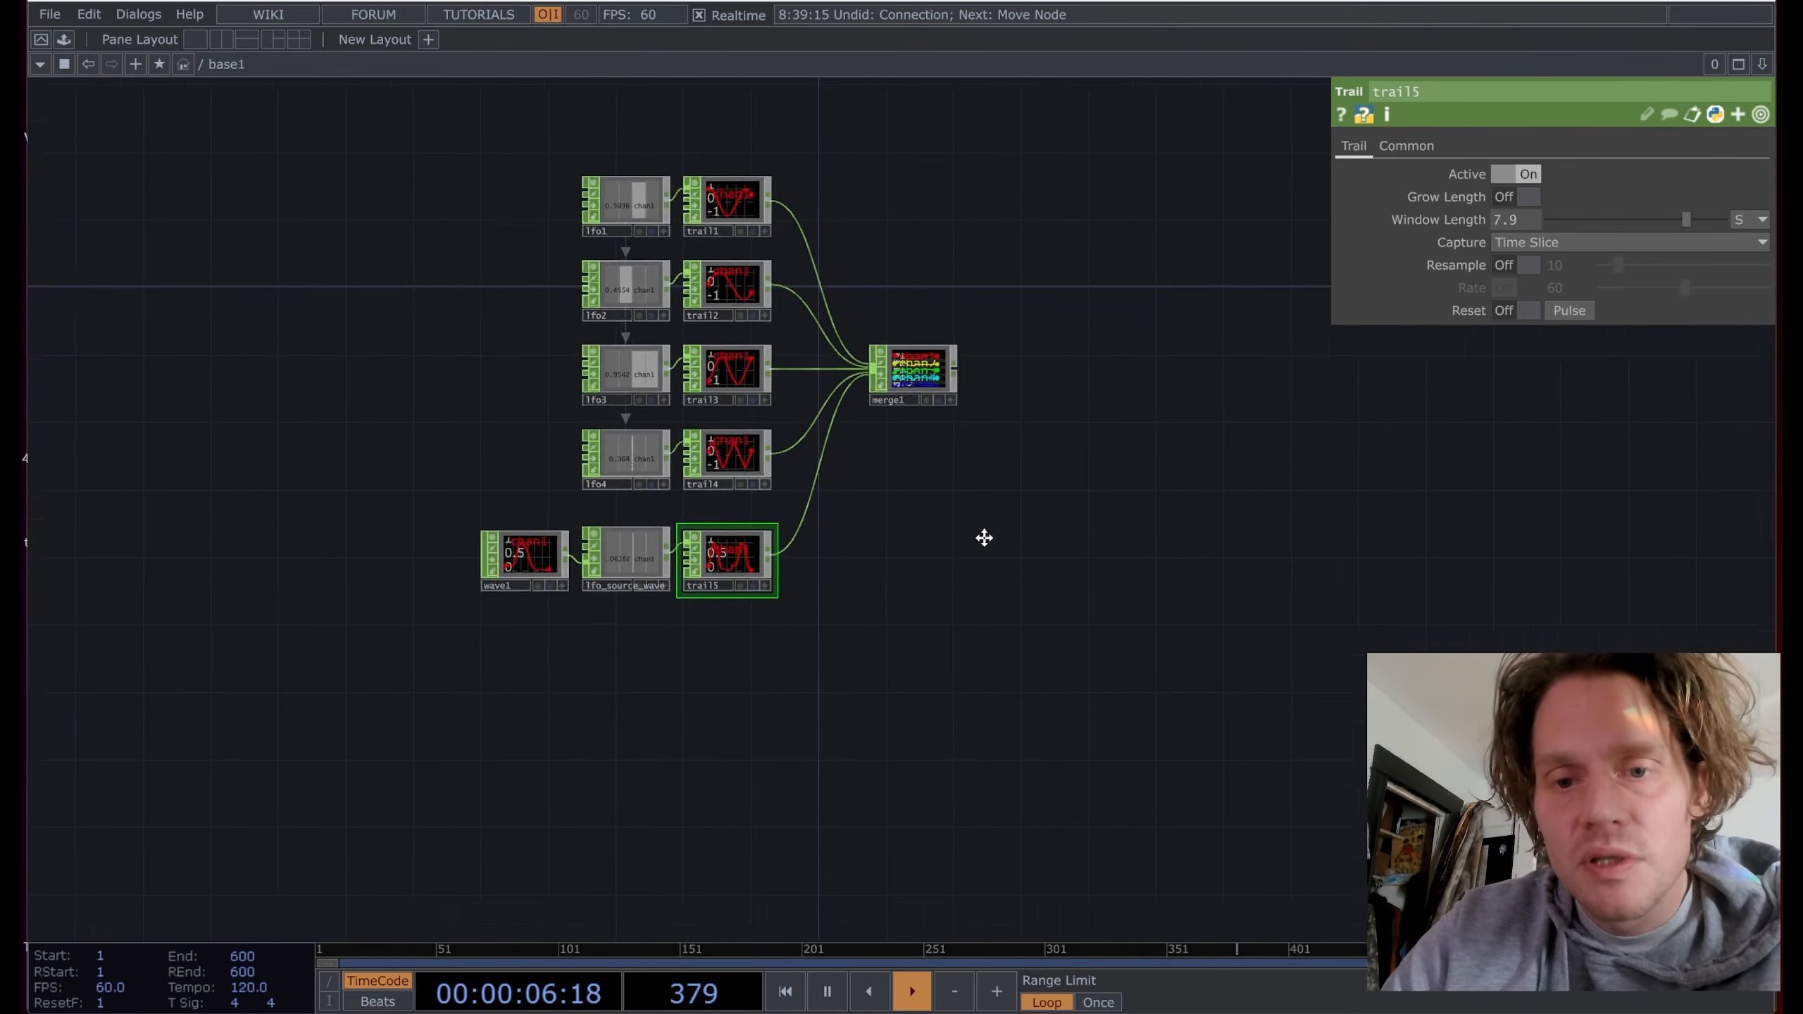
pyautogui.moveTo(982, 536); pyautogui.dragTo(921, 560)
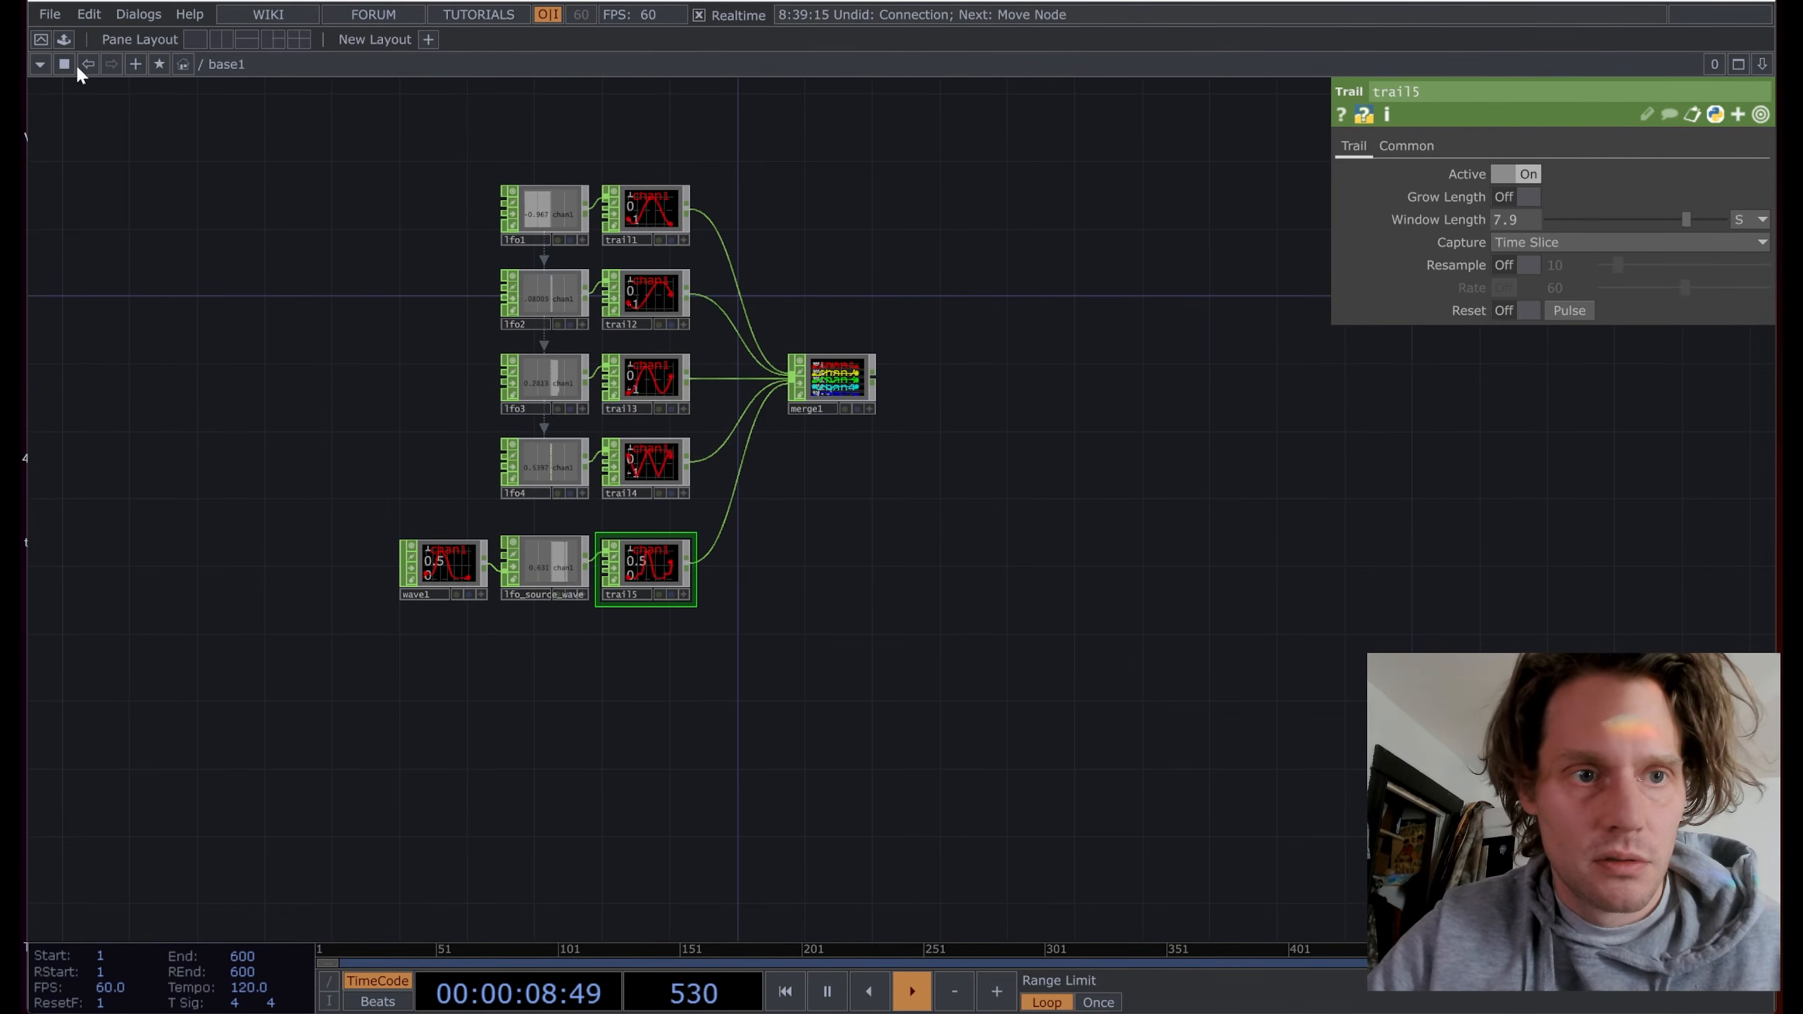
pyautogui.click(67, 38)
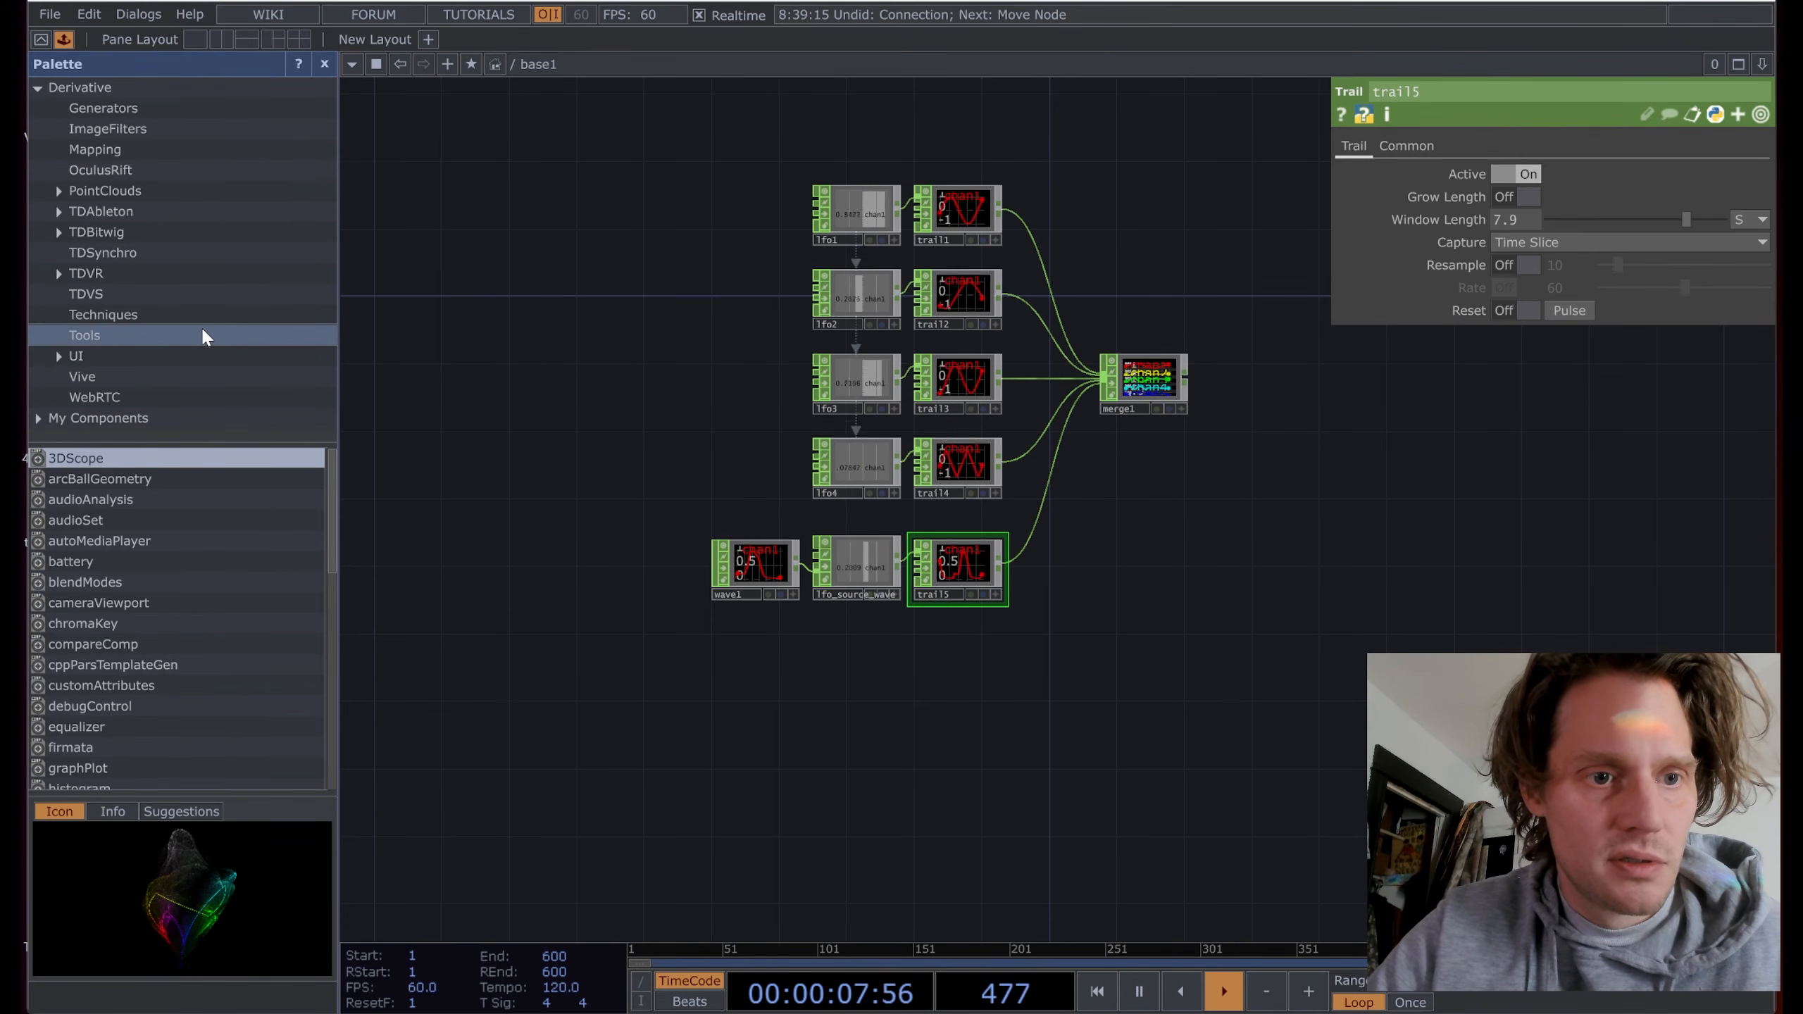
# Step: Drag materialDesignIcons from the Palette's Tools into base1 and activate its icon grid for searching
pyautogui.scroll(-4, 206, 581)
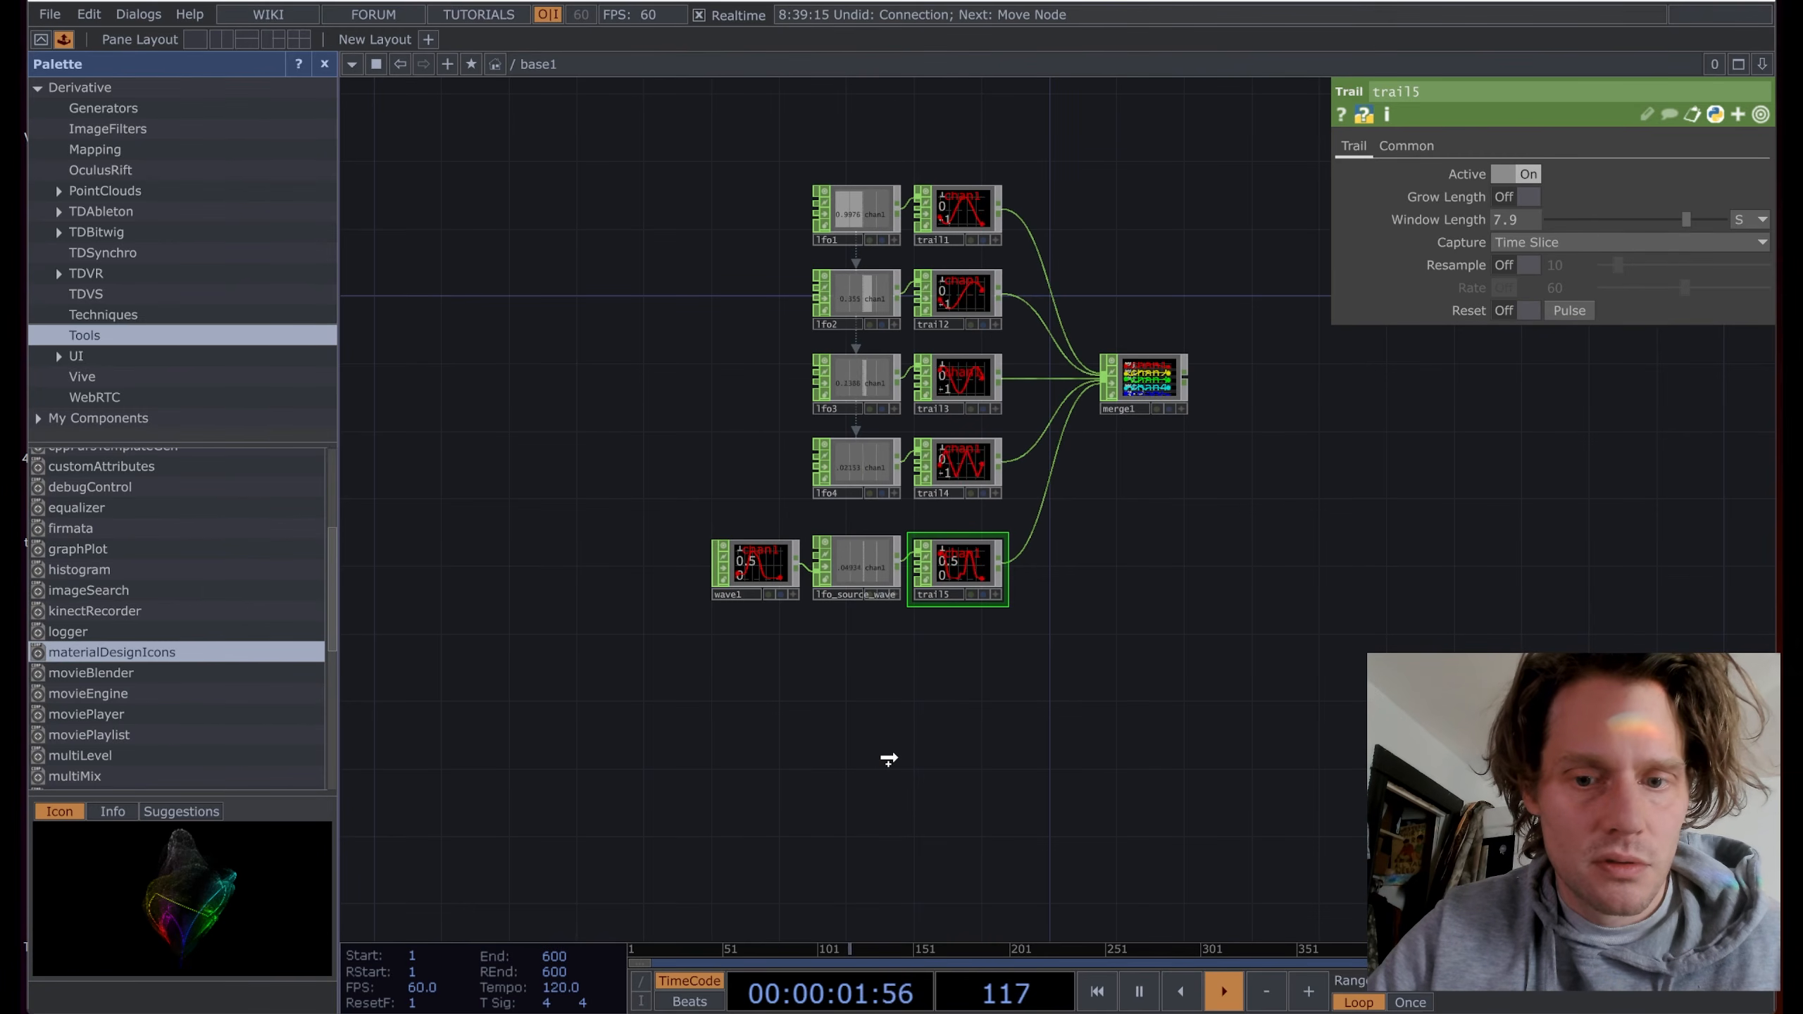
pyautogui.moveTo(889, 759); pyautogui.dragTo(900, 746)
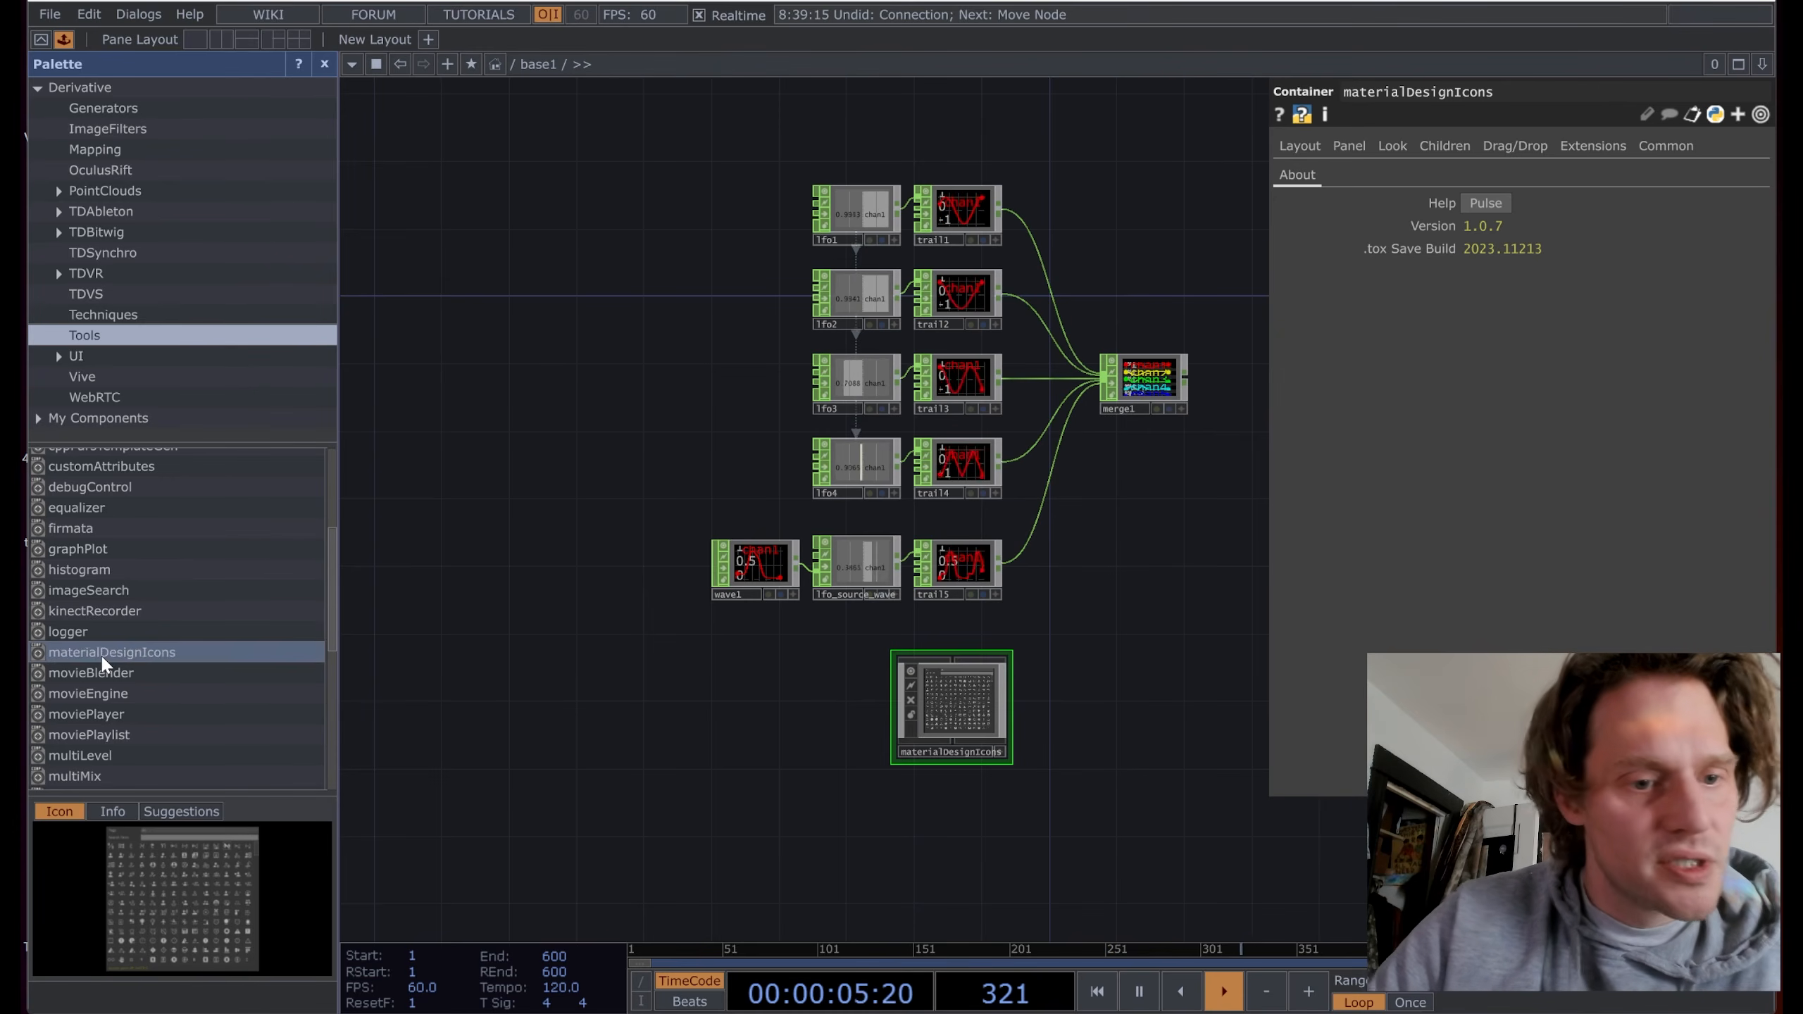
pyautogui.scroll(8, 1107, 714)
pyautogui.moveTo(736, 722); pyautogui.dragTo(1124, 600)
pyautogui.click(1011, 835)
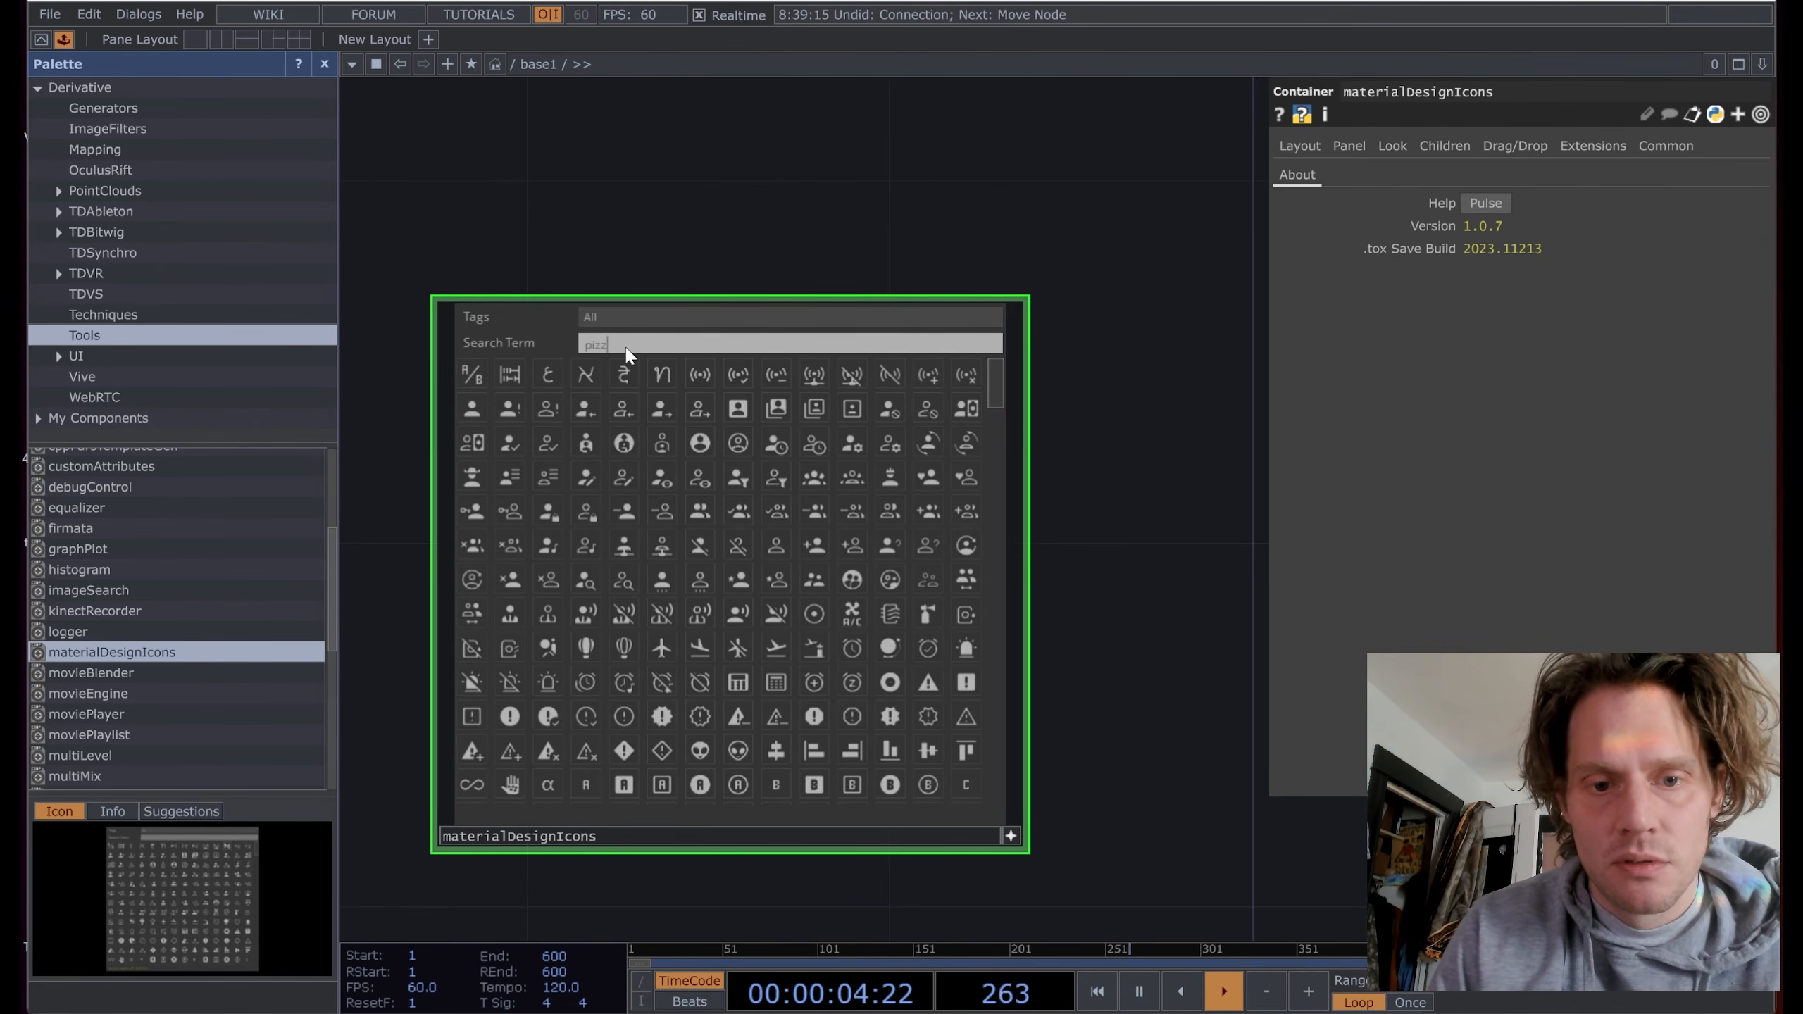
# Step: Search for 'pizza' and drag its icon out as a text node into the network
pyautogui.press('Return')
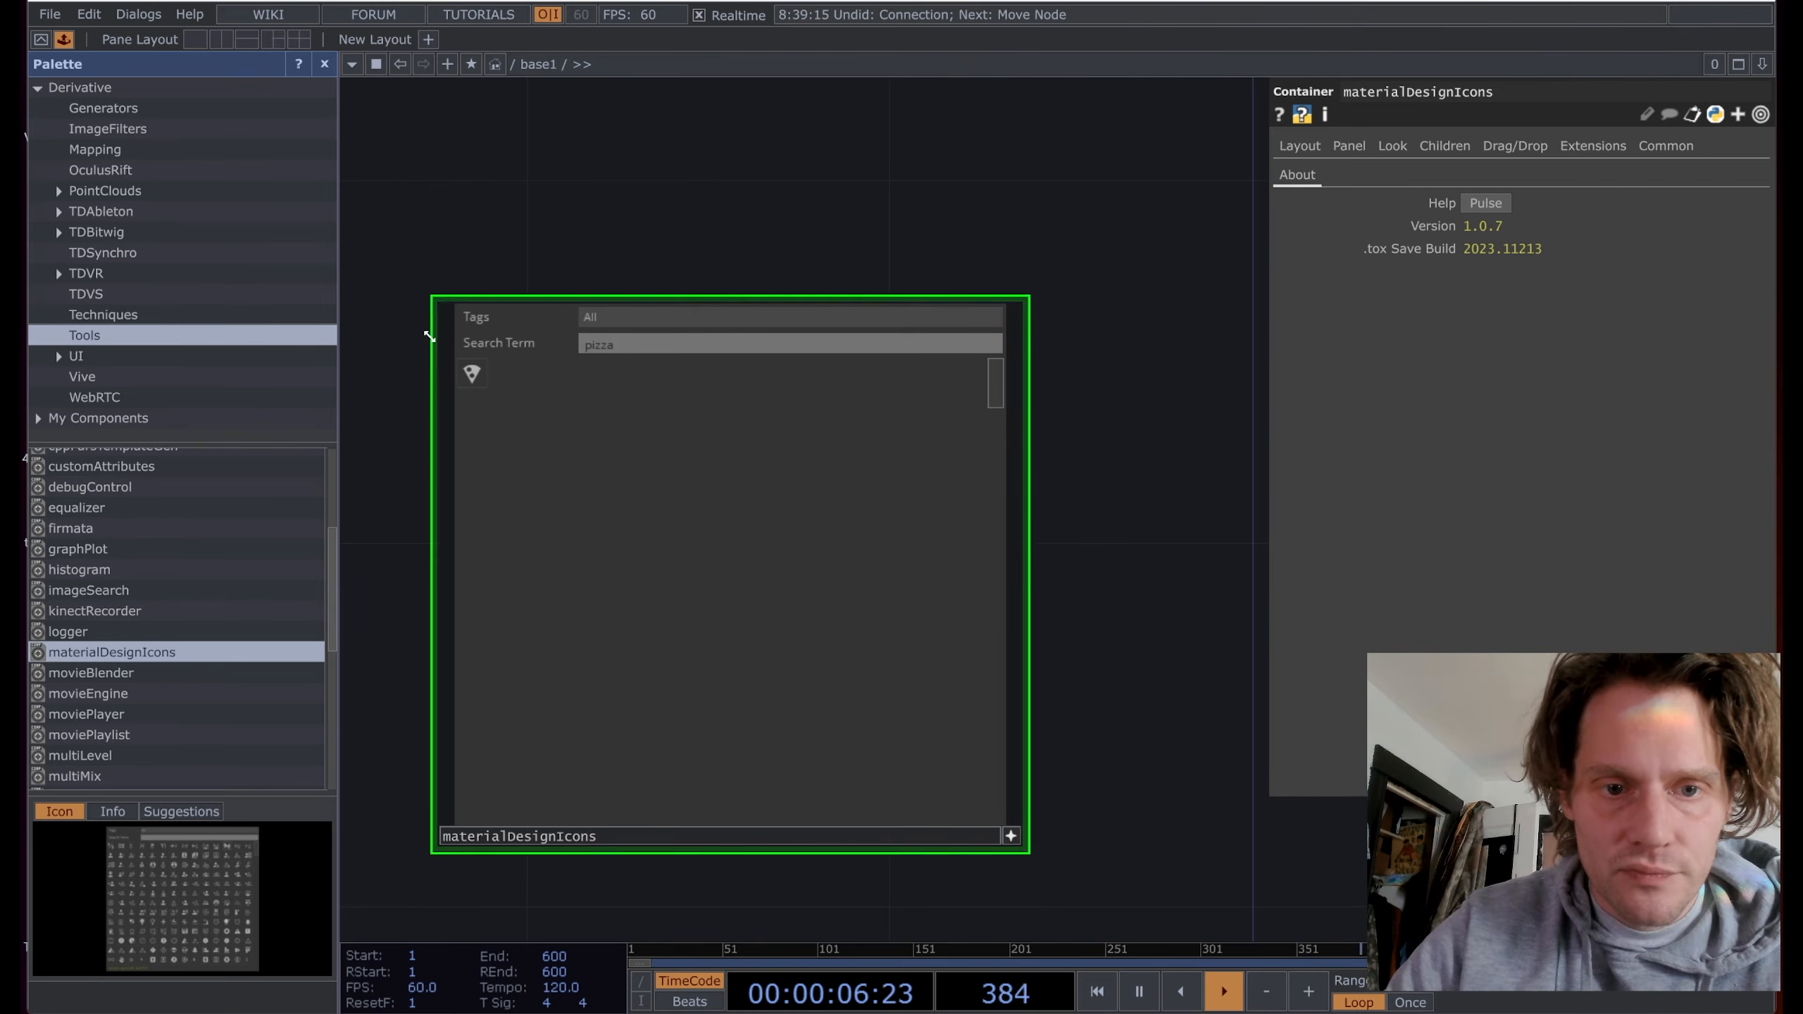
pyautogui.moveTo(782, 317); pyautogui.dragTo(1119, 333)
pyautogui.moveTo(1121, 551); pyautogui.dragTo(644, 803)
pyautogui.scroll(7, 872, 417)
pyautogui.scroll(-8, 841, 515)
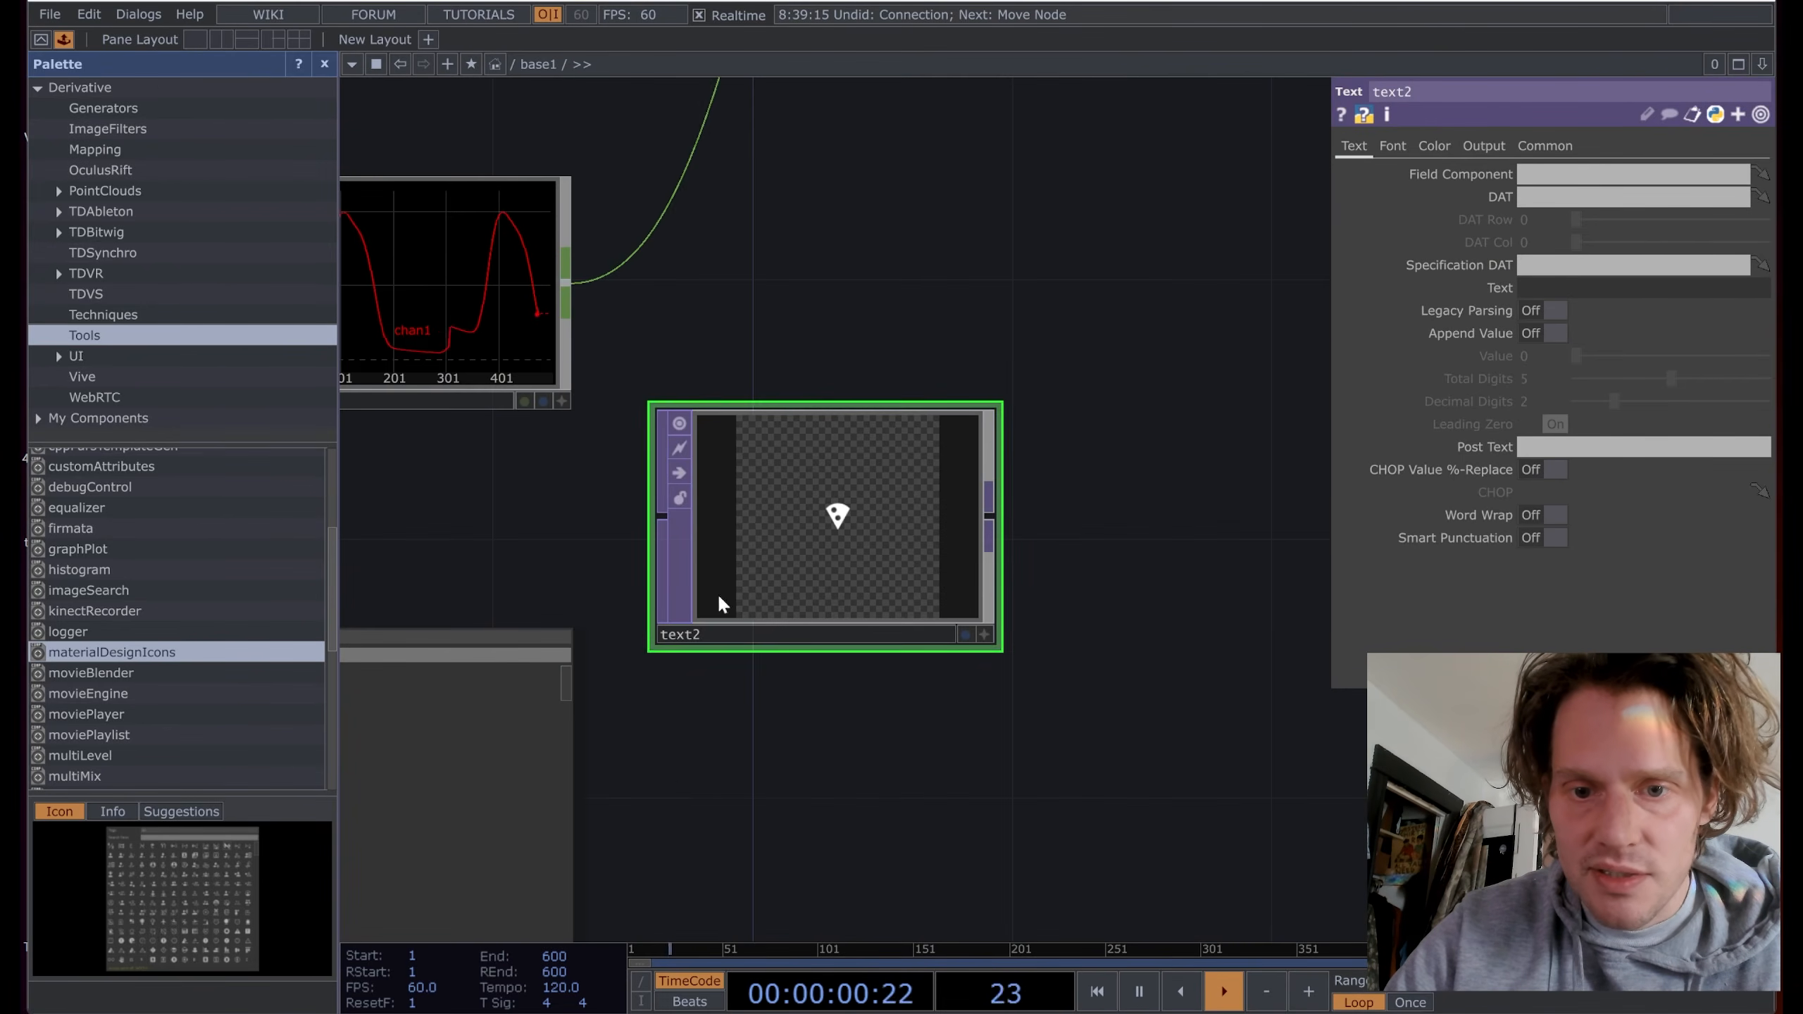
pyautogui.moveTo(717, 592); pyautogui.dragTo(973, 561)
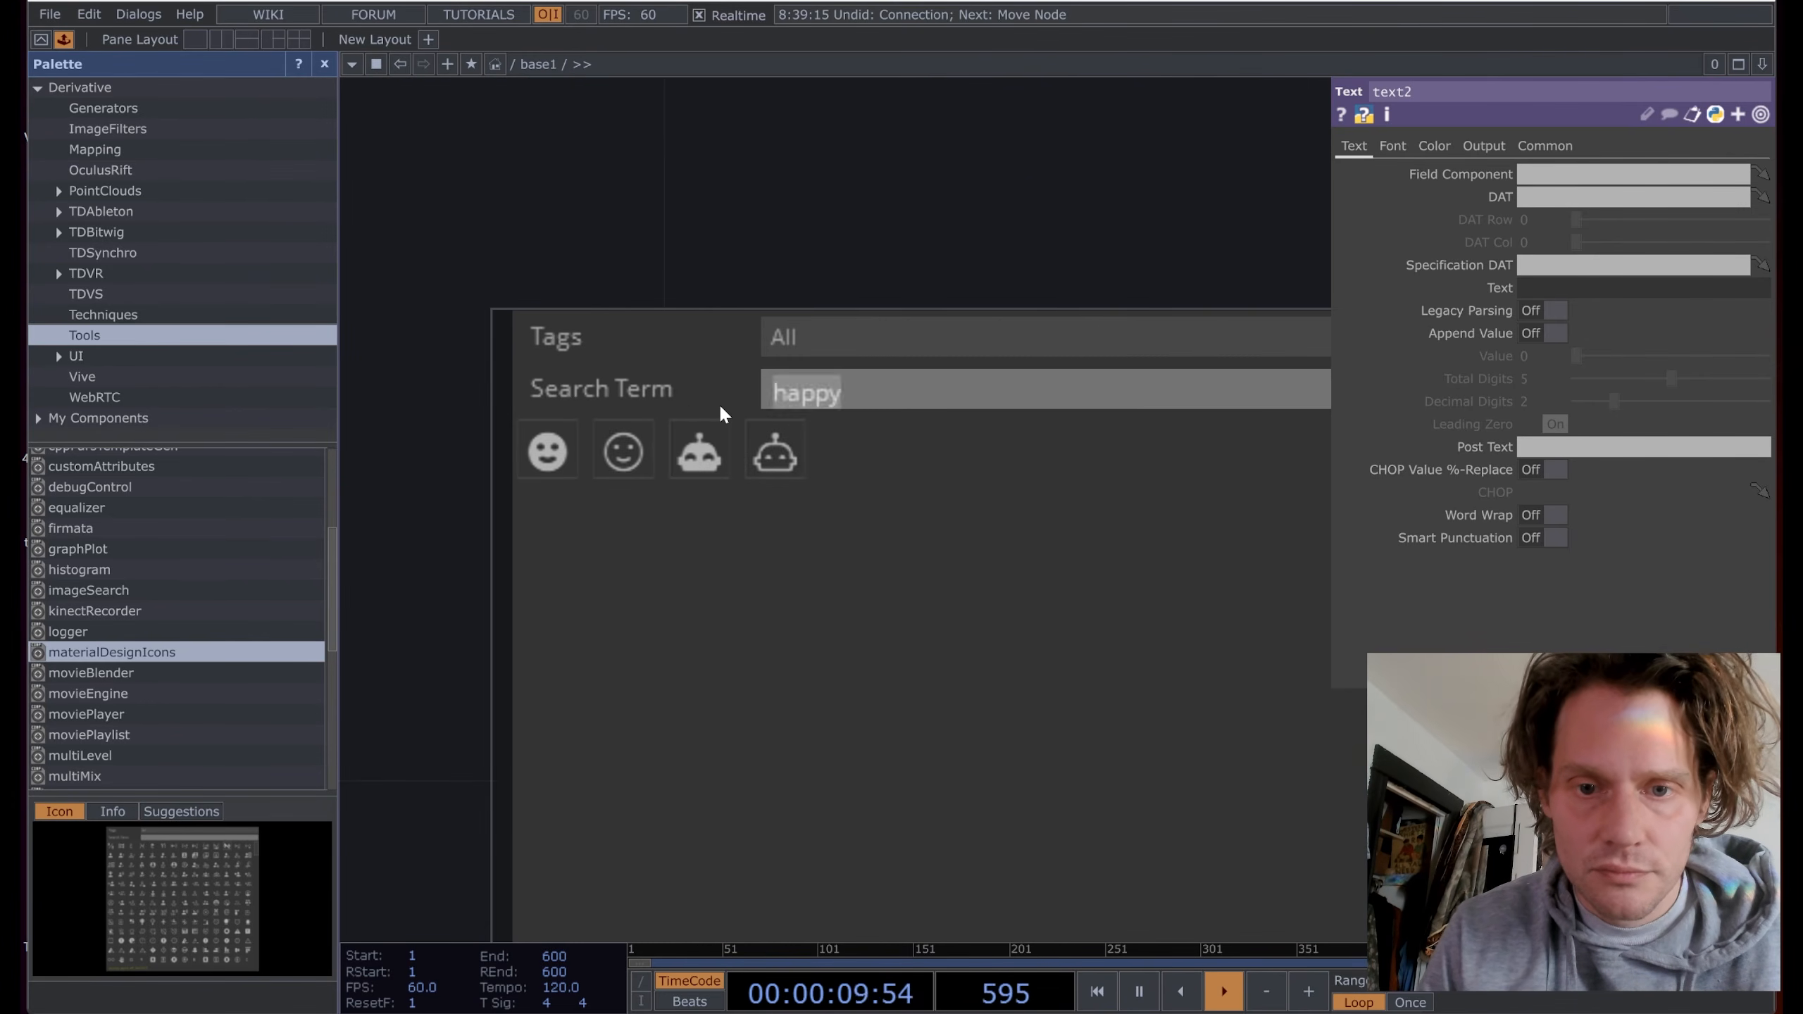
# Step: Search for 'poo', delete the extra text3 node, and keep text4 beside the browser
pyautogui.write('poo')
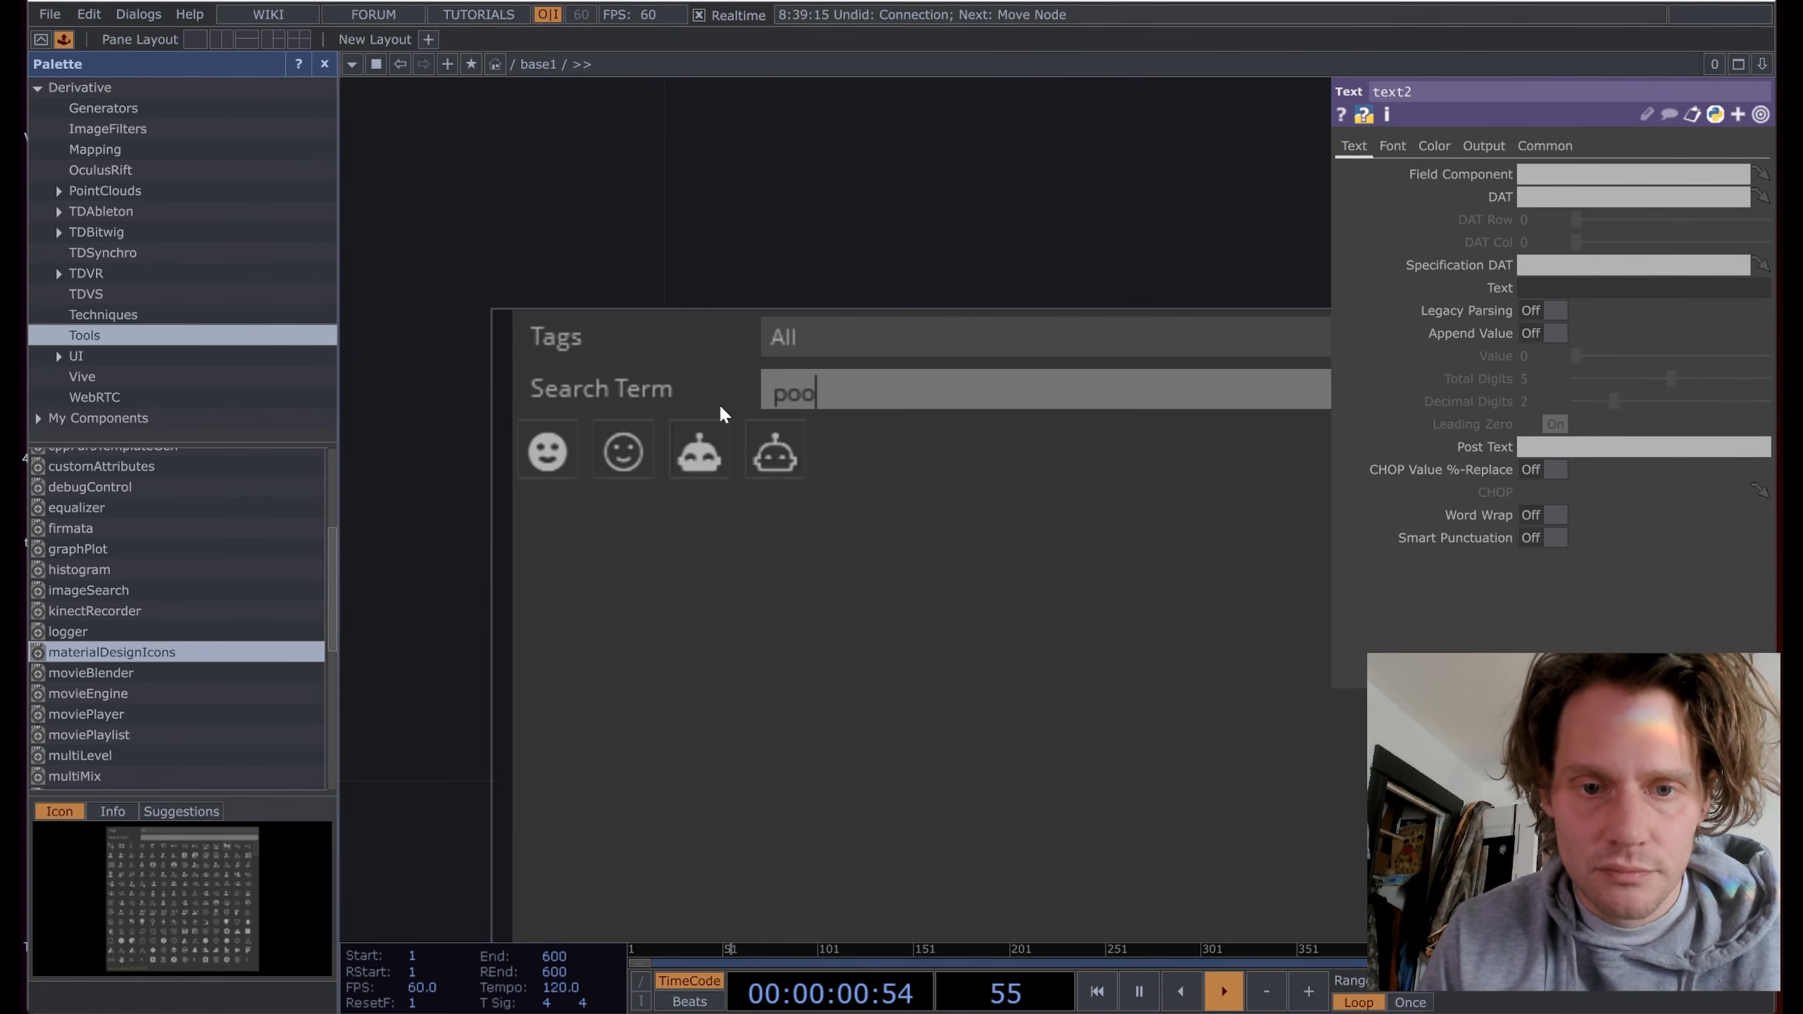
pyautogui.press('Return')
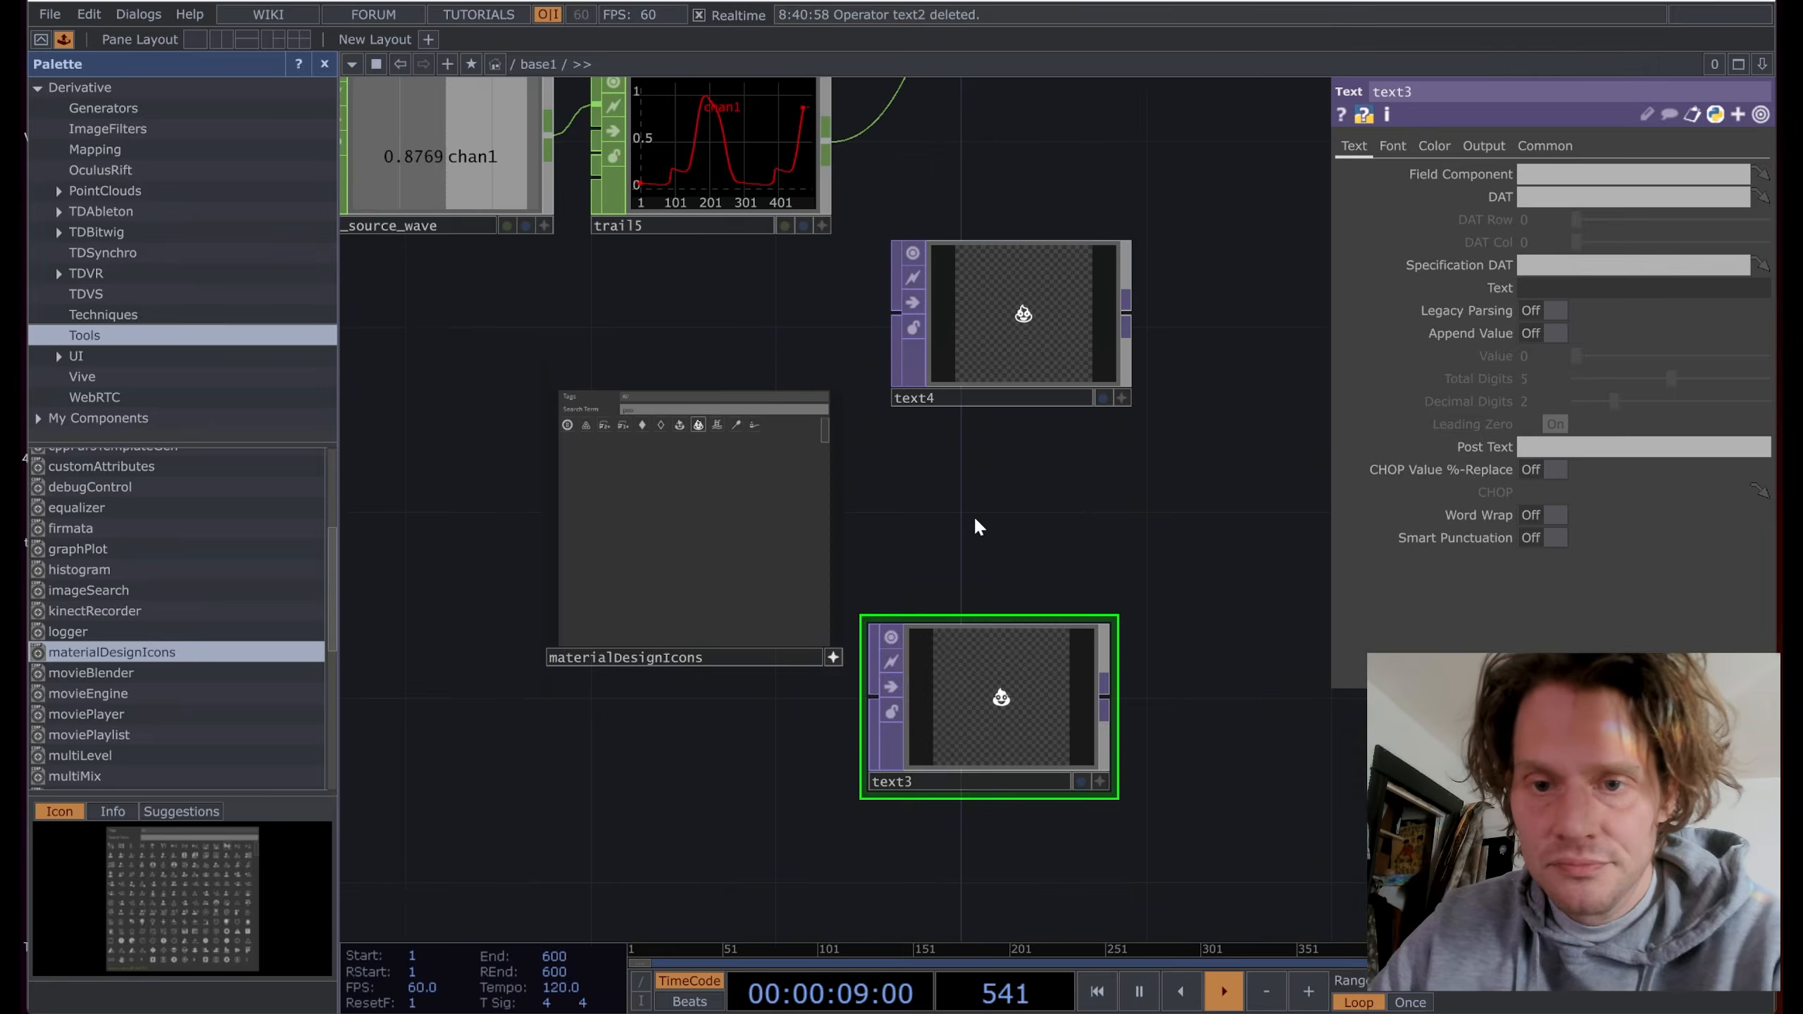
pyautogui.press('Delete')
pyautogui.moveTo(996, 358); pyautogui.dragTo(1042, 531)
pyautogui.click(1177, 465)
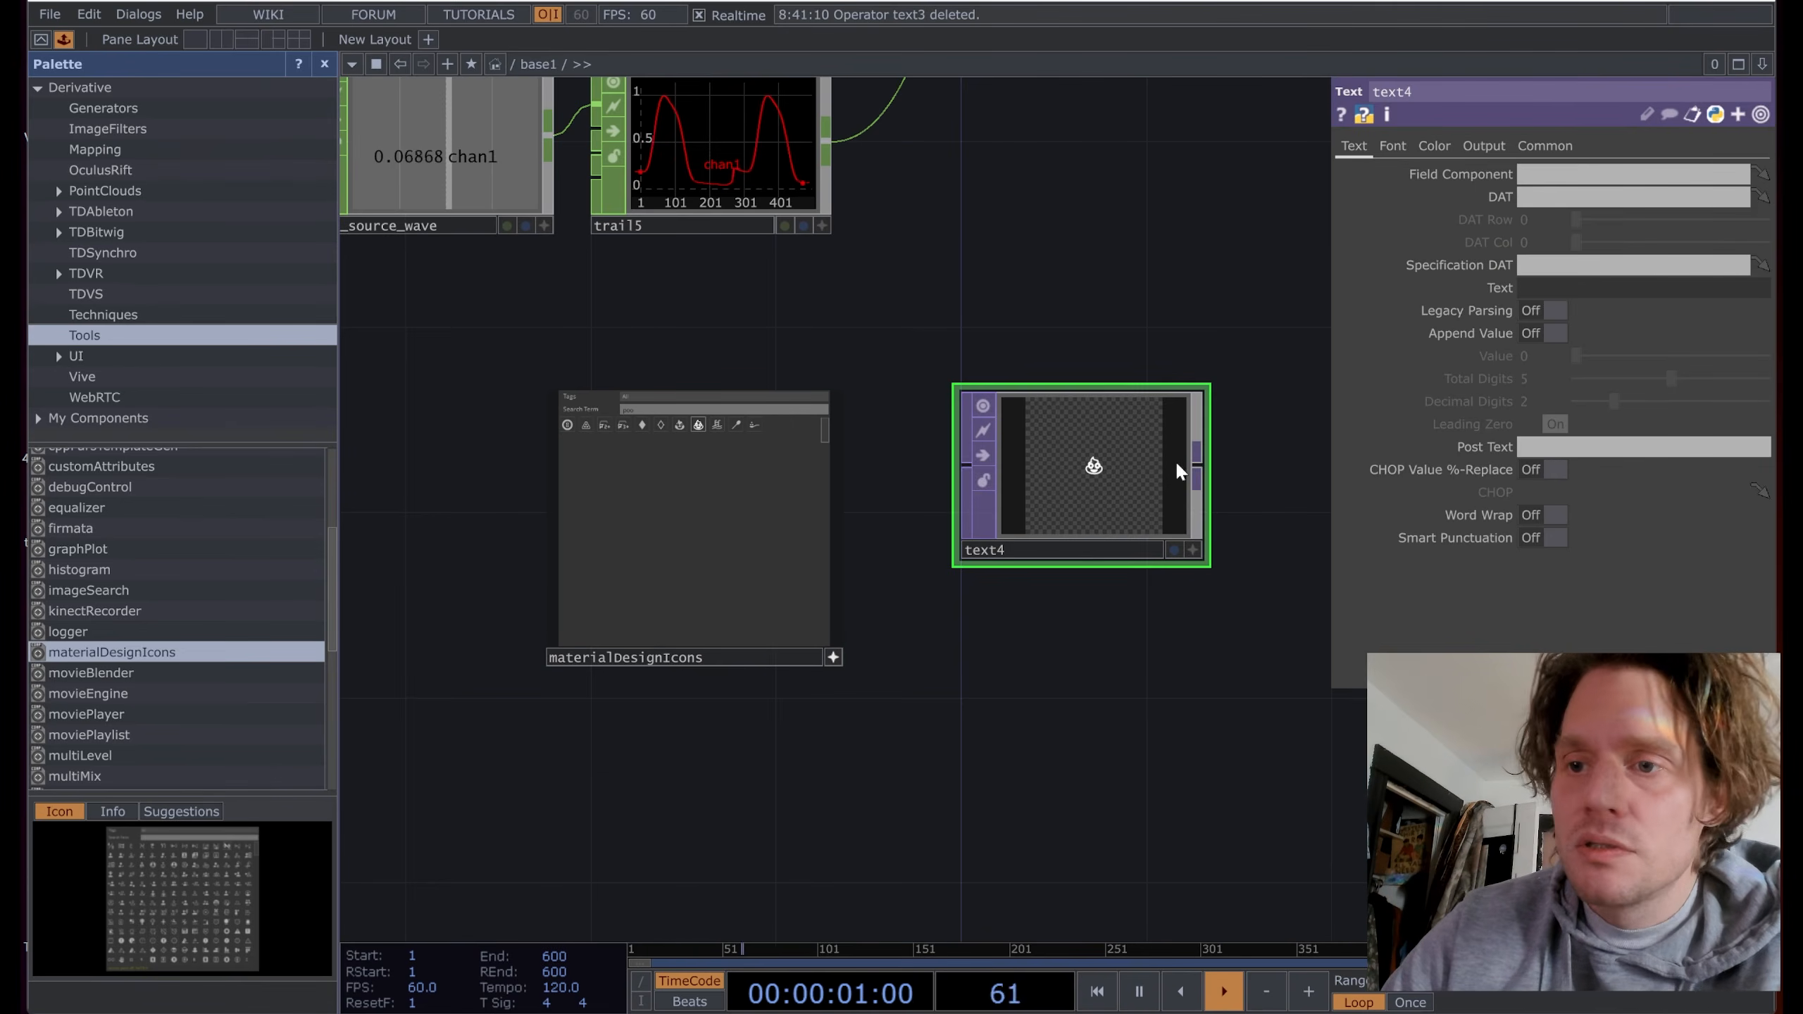
# Step: Set text4's output resolution to 720 x 1280
pyautogui.click(1546, 146)
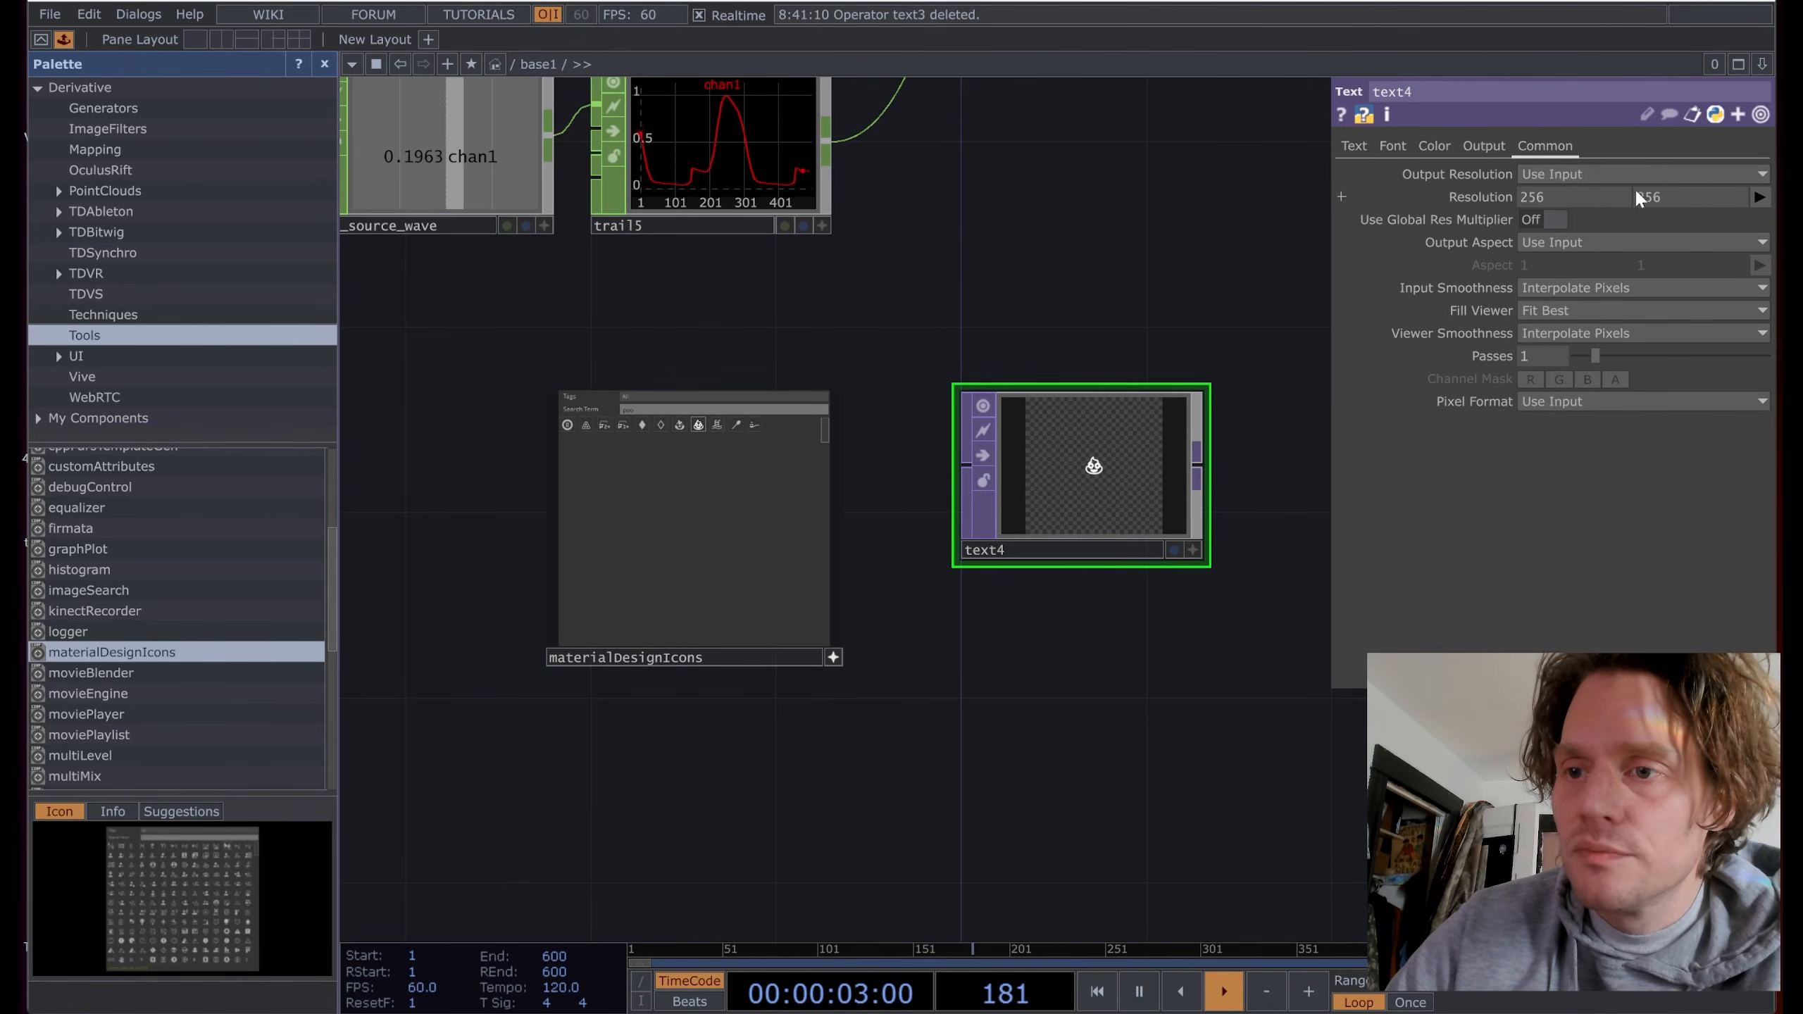
pyautogui.click(1760, 198)
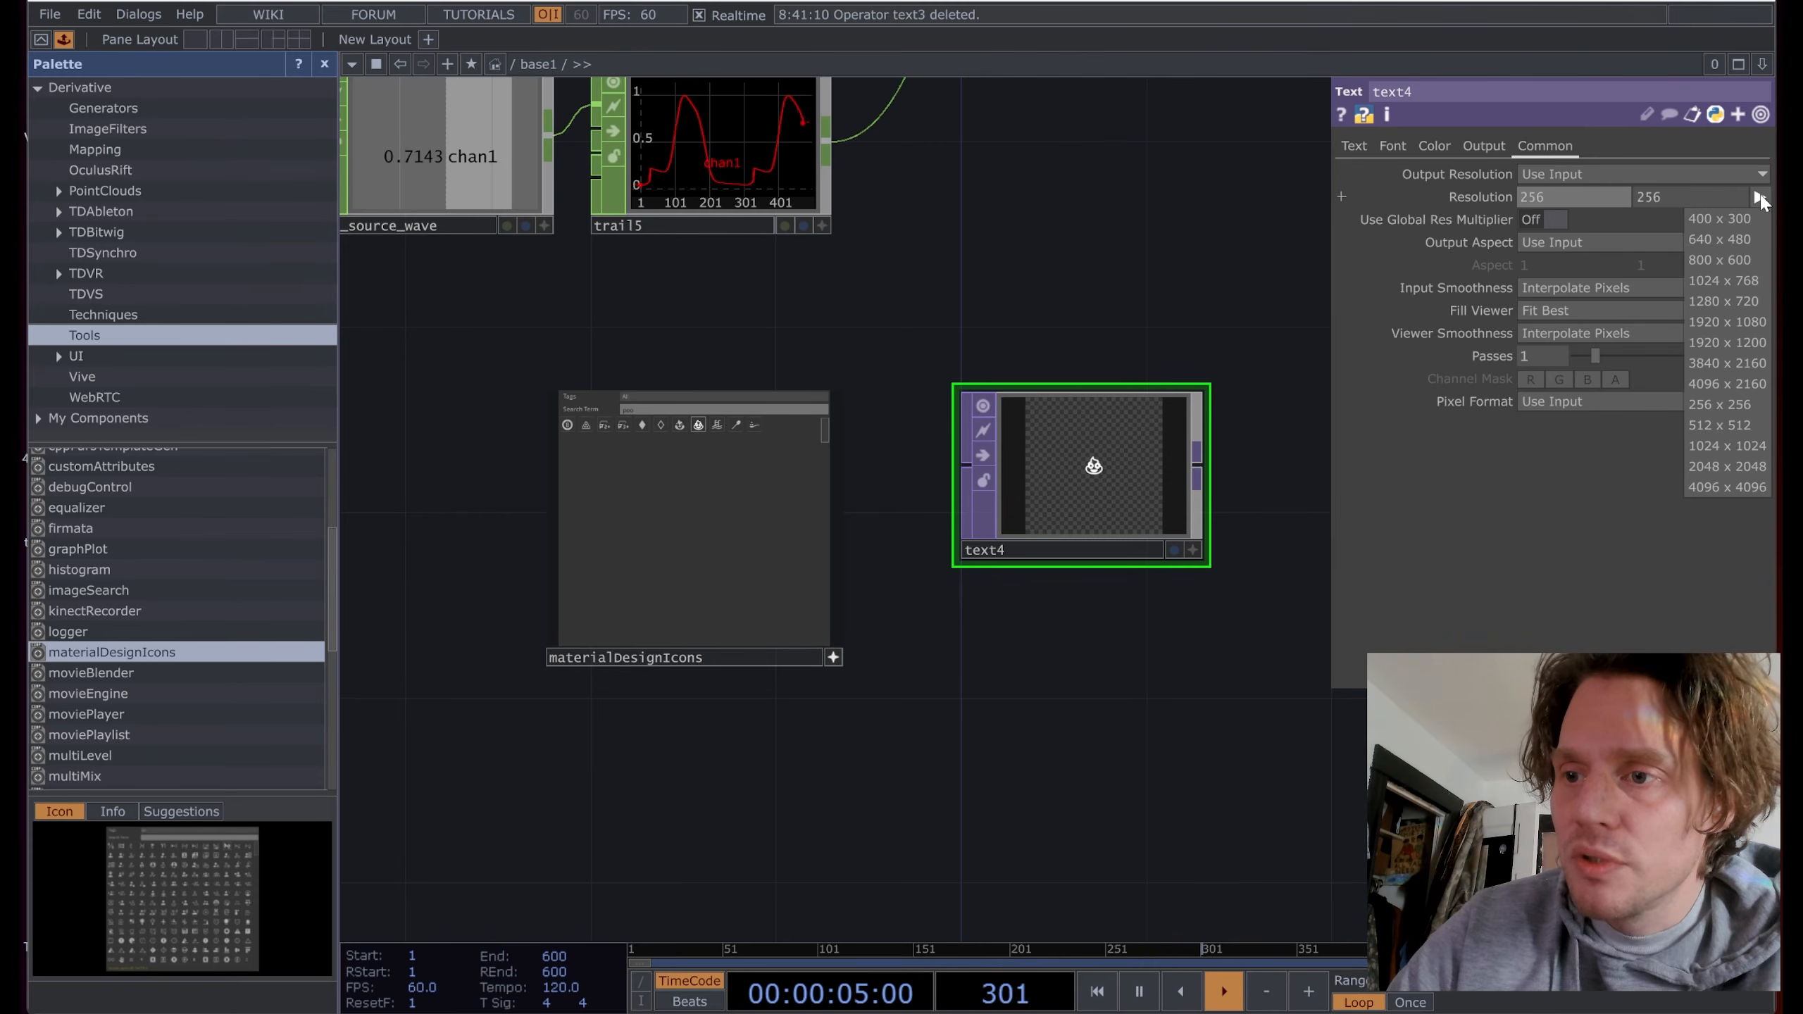
pyautogui.click(1597, 195)
pyautogui.write('720')
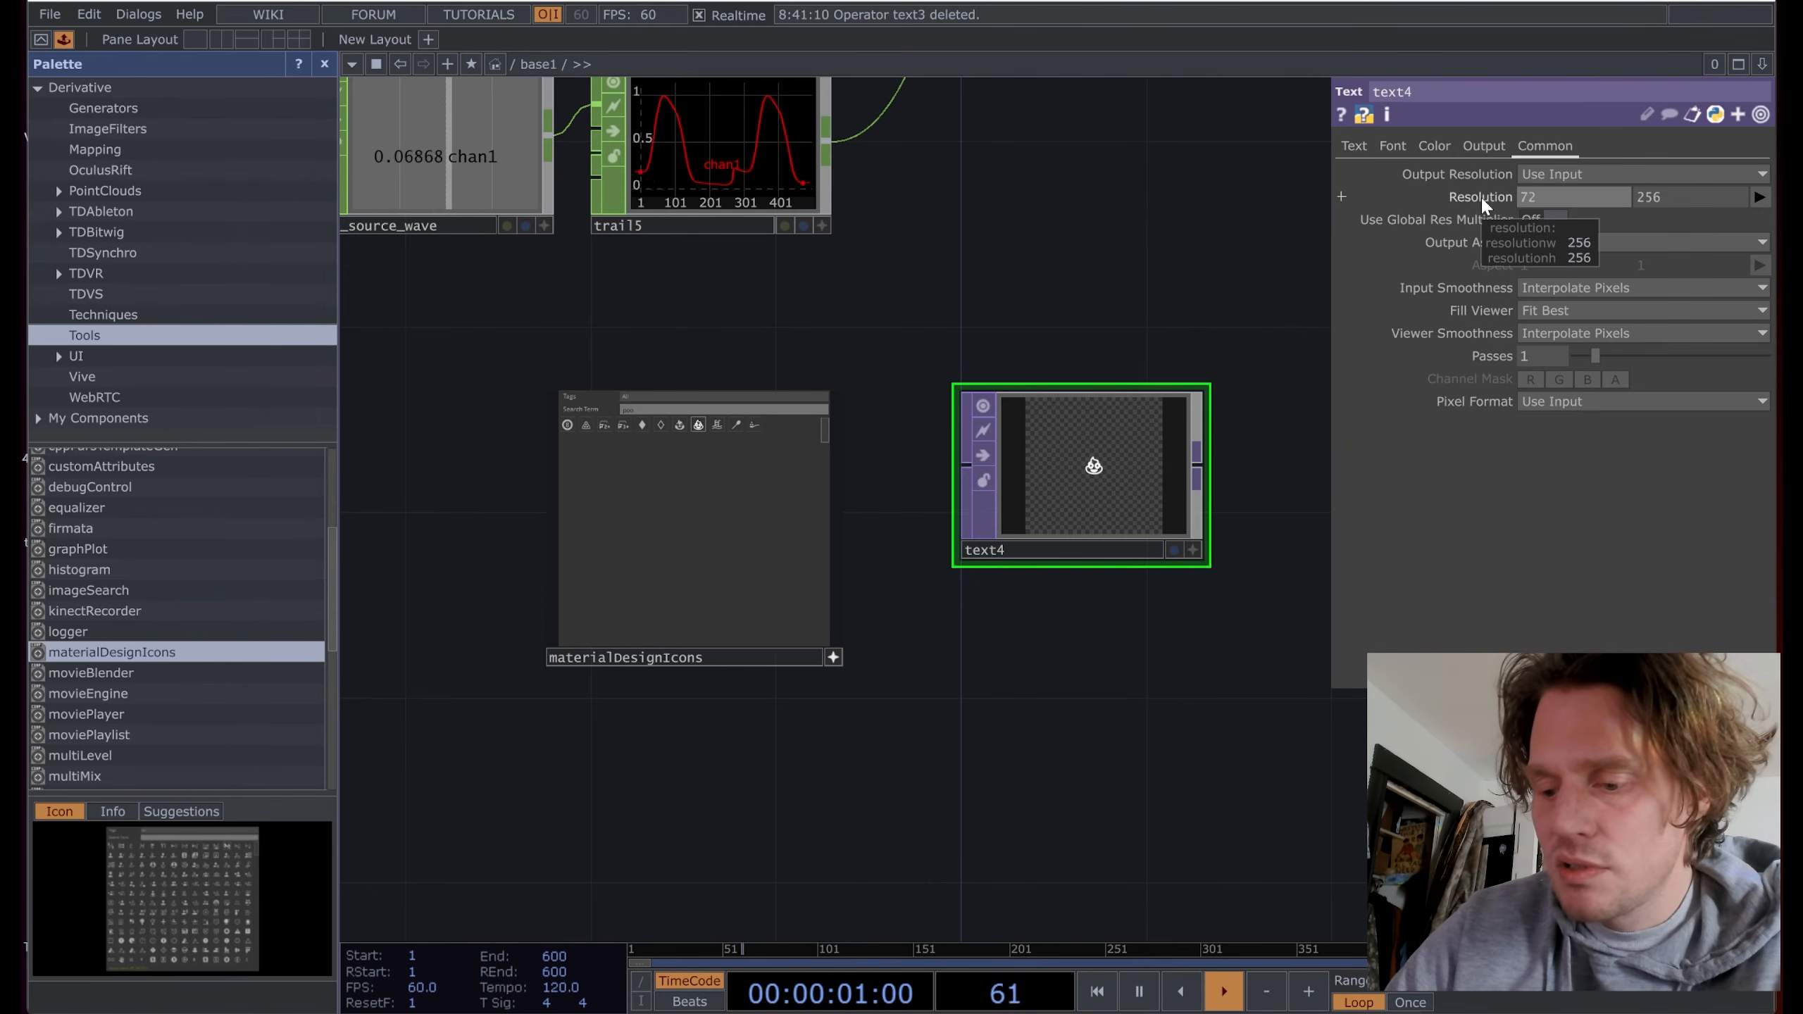
pyautogui.press('Tab')
pyautogui.write('1280')
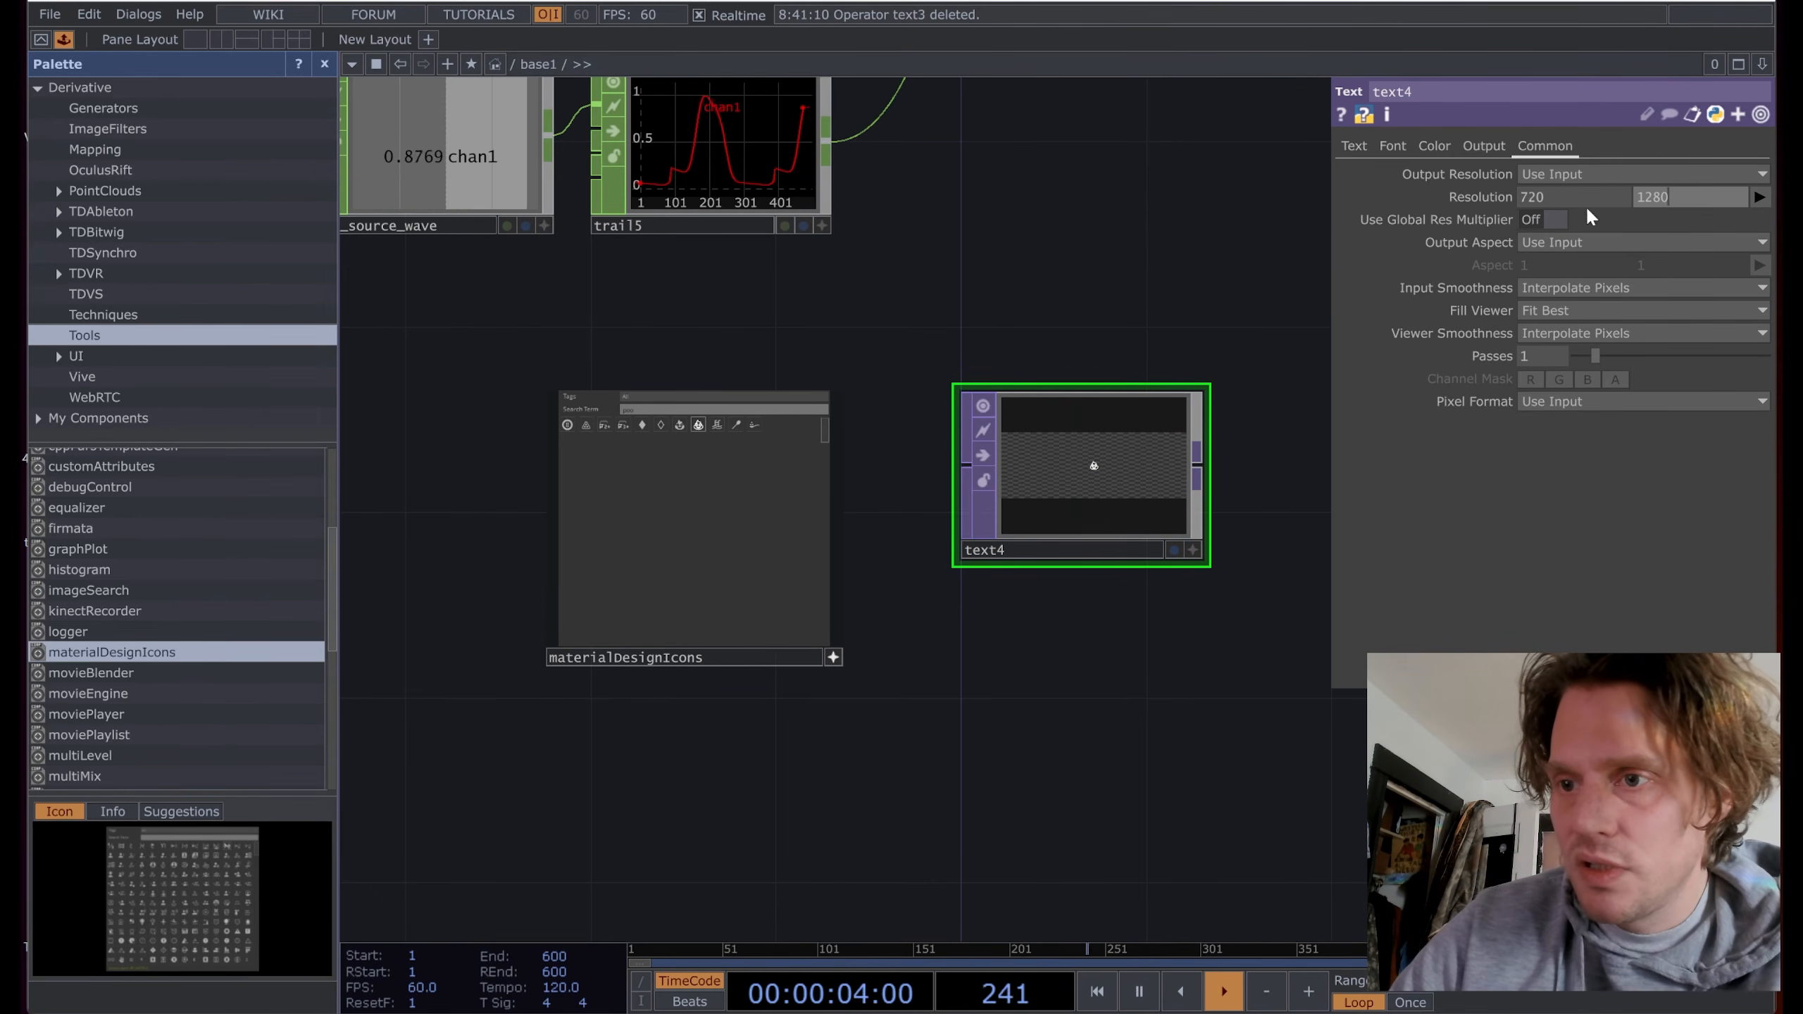
pyautogui.press('Return')
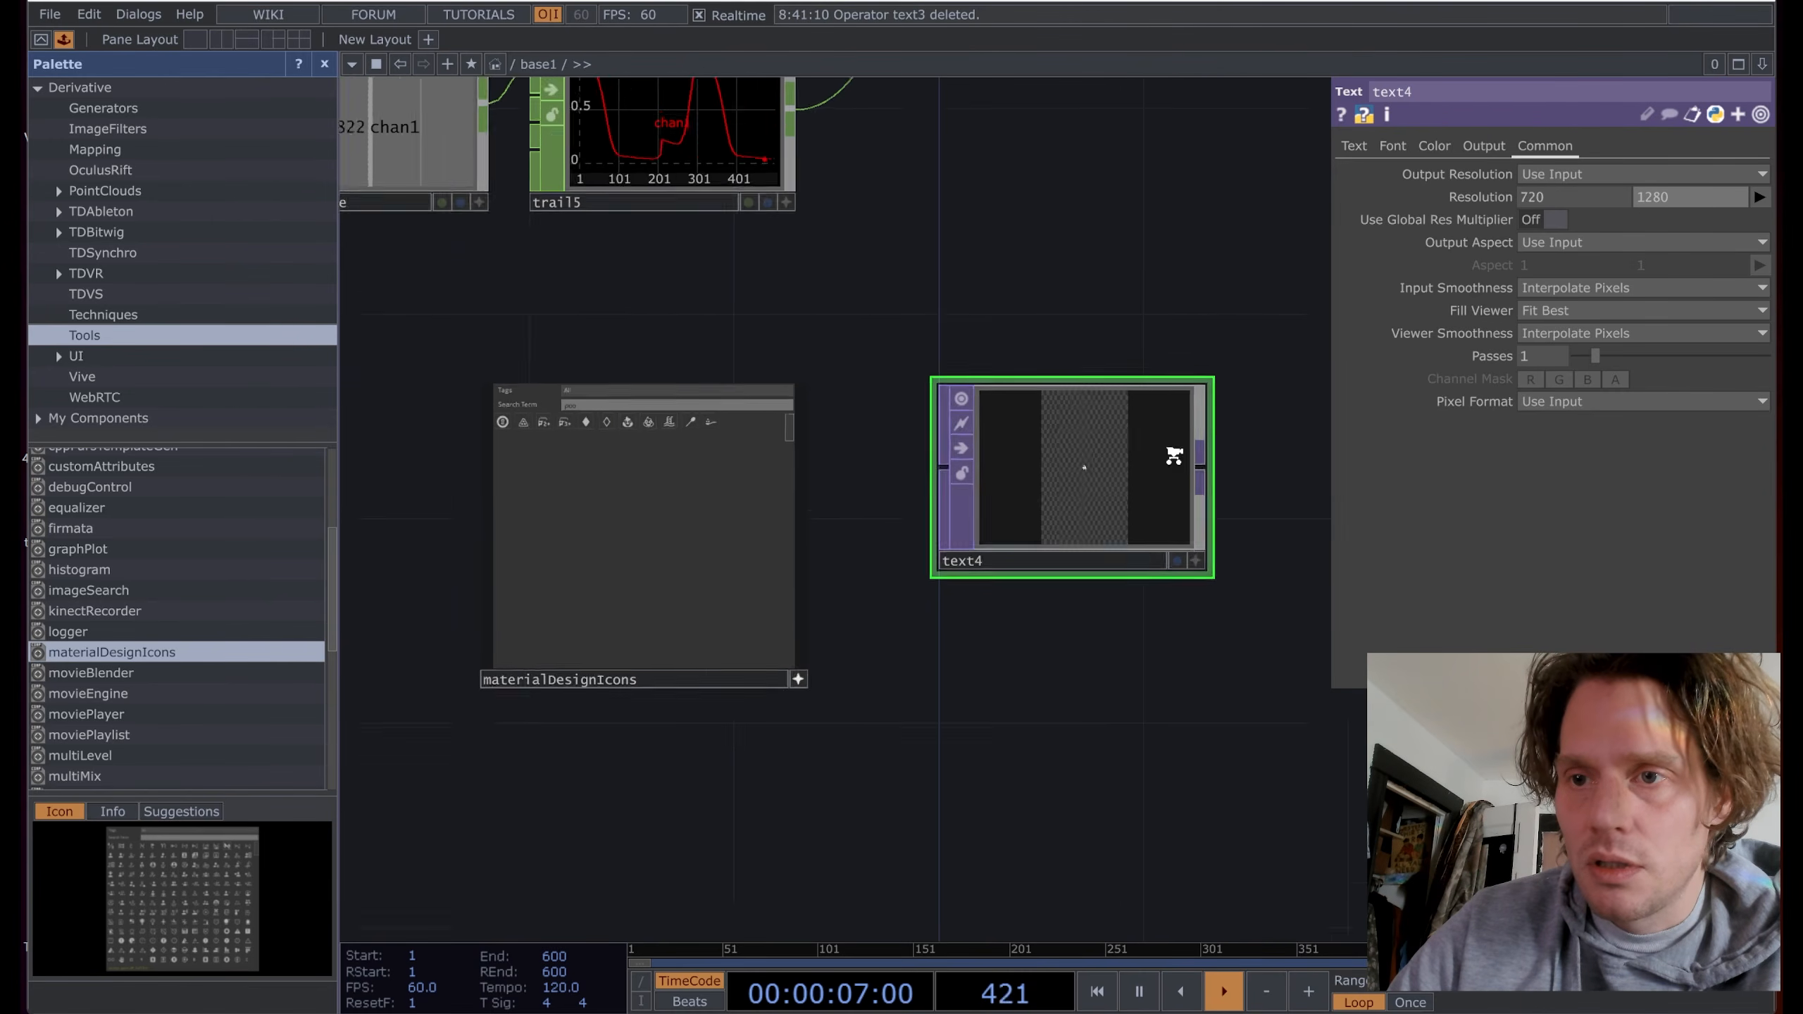
# Step: Set text4's Auto-Size Font to Auto-Fit Always so the icon fills the frame
pyautogui.scroll(5, 1172, 451)
pyautogui.click(1365, 149)
pyautogui.click(1392, 146)
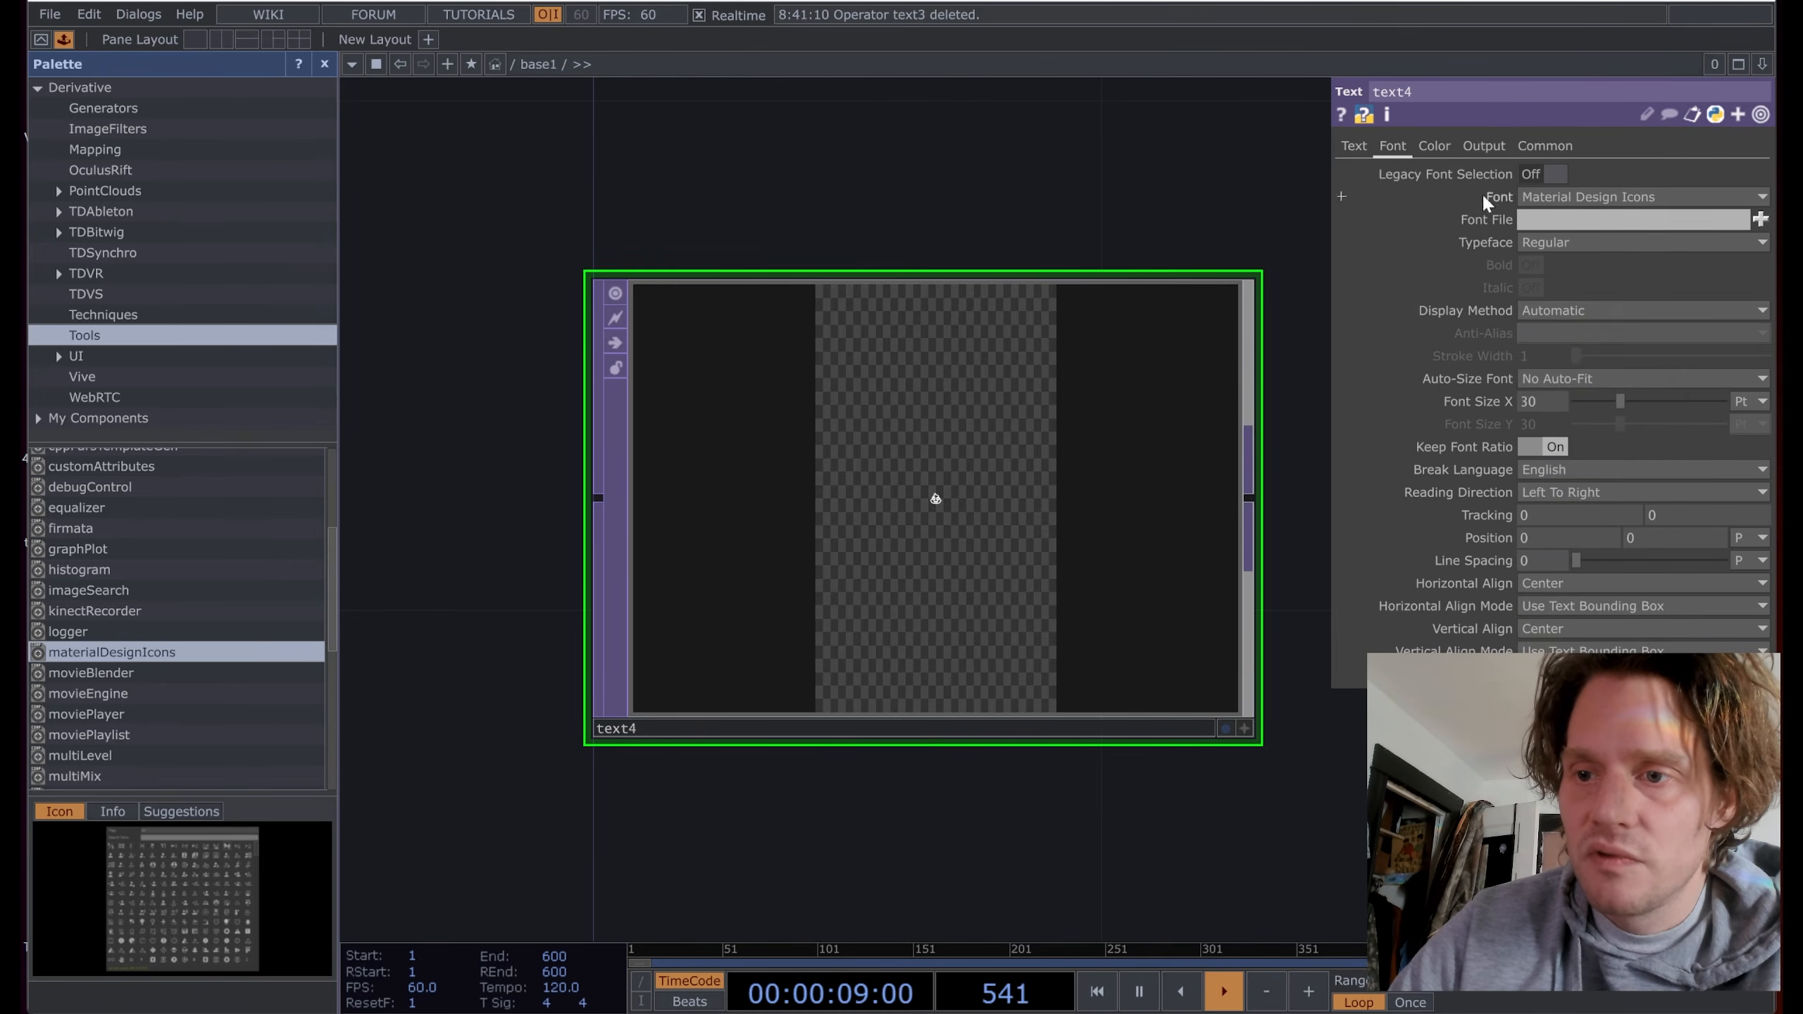
pyautogui.click(1583, 414)
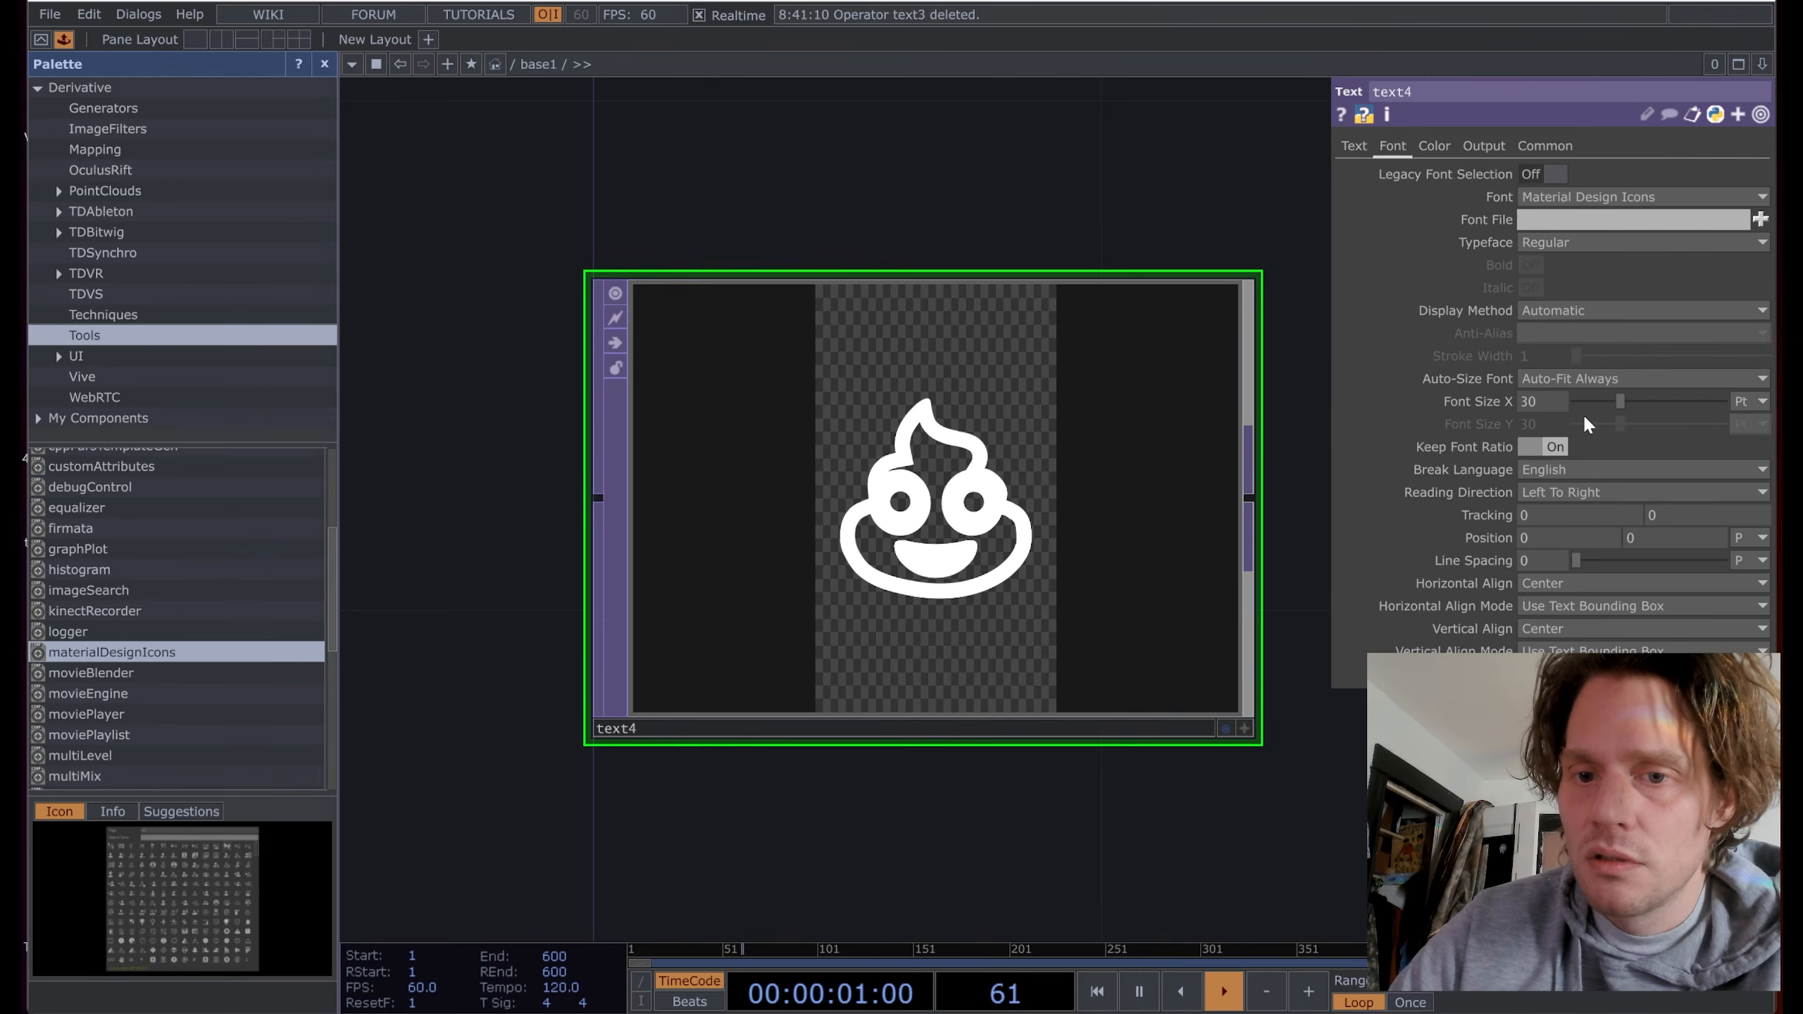
# Step: Make the font colour light purple (RGB 0.60, 0.38, 1)
pyautogui.scroll(-5, 687, 330)
pyautogui.click(1434, 145)
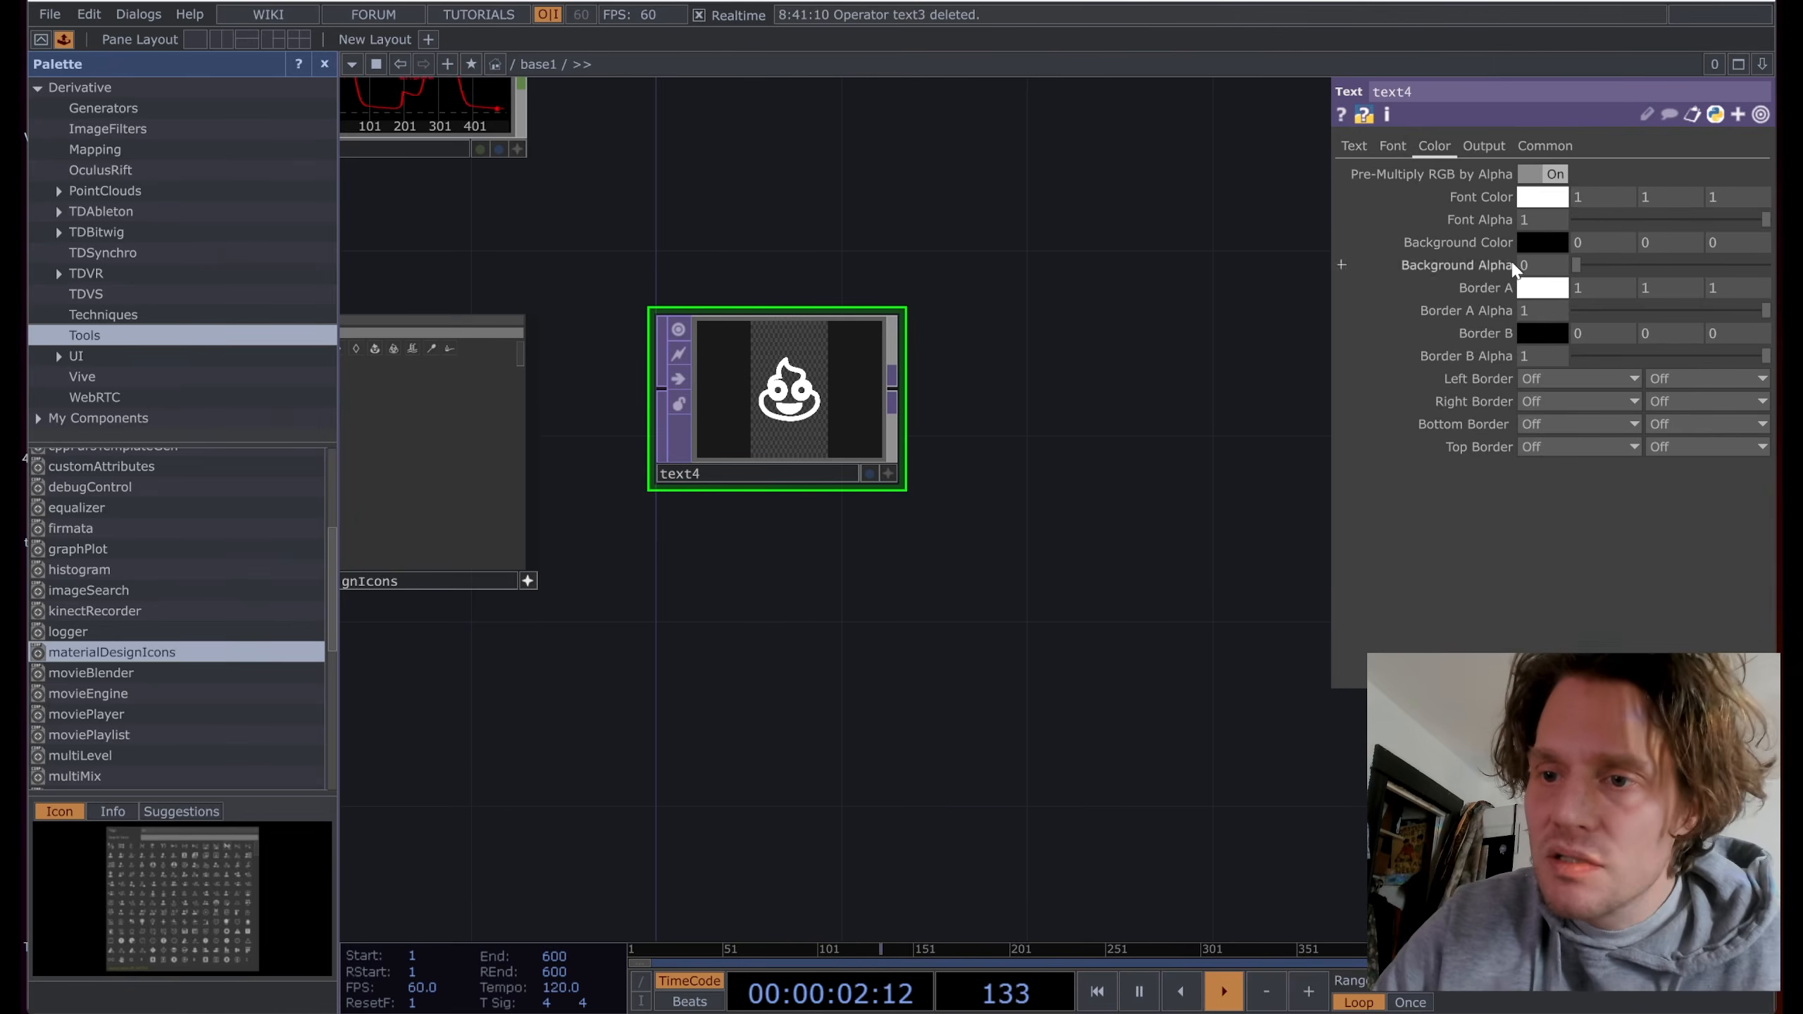
pyautogui.click(1542, 196)
pyautogui.click(1651, 96)
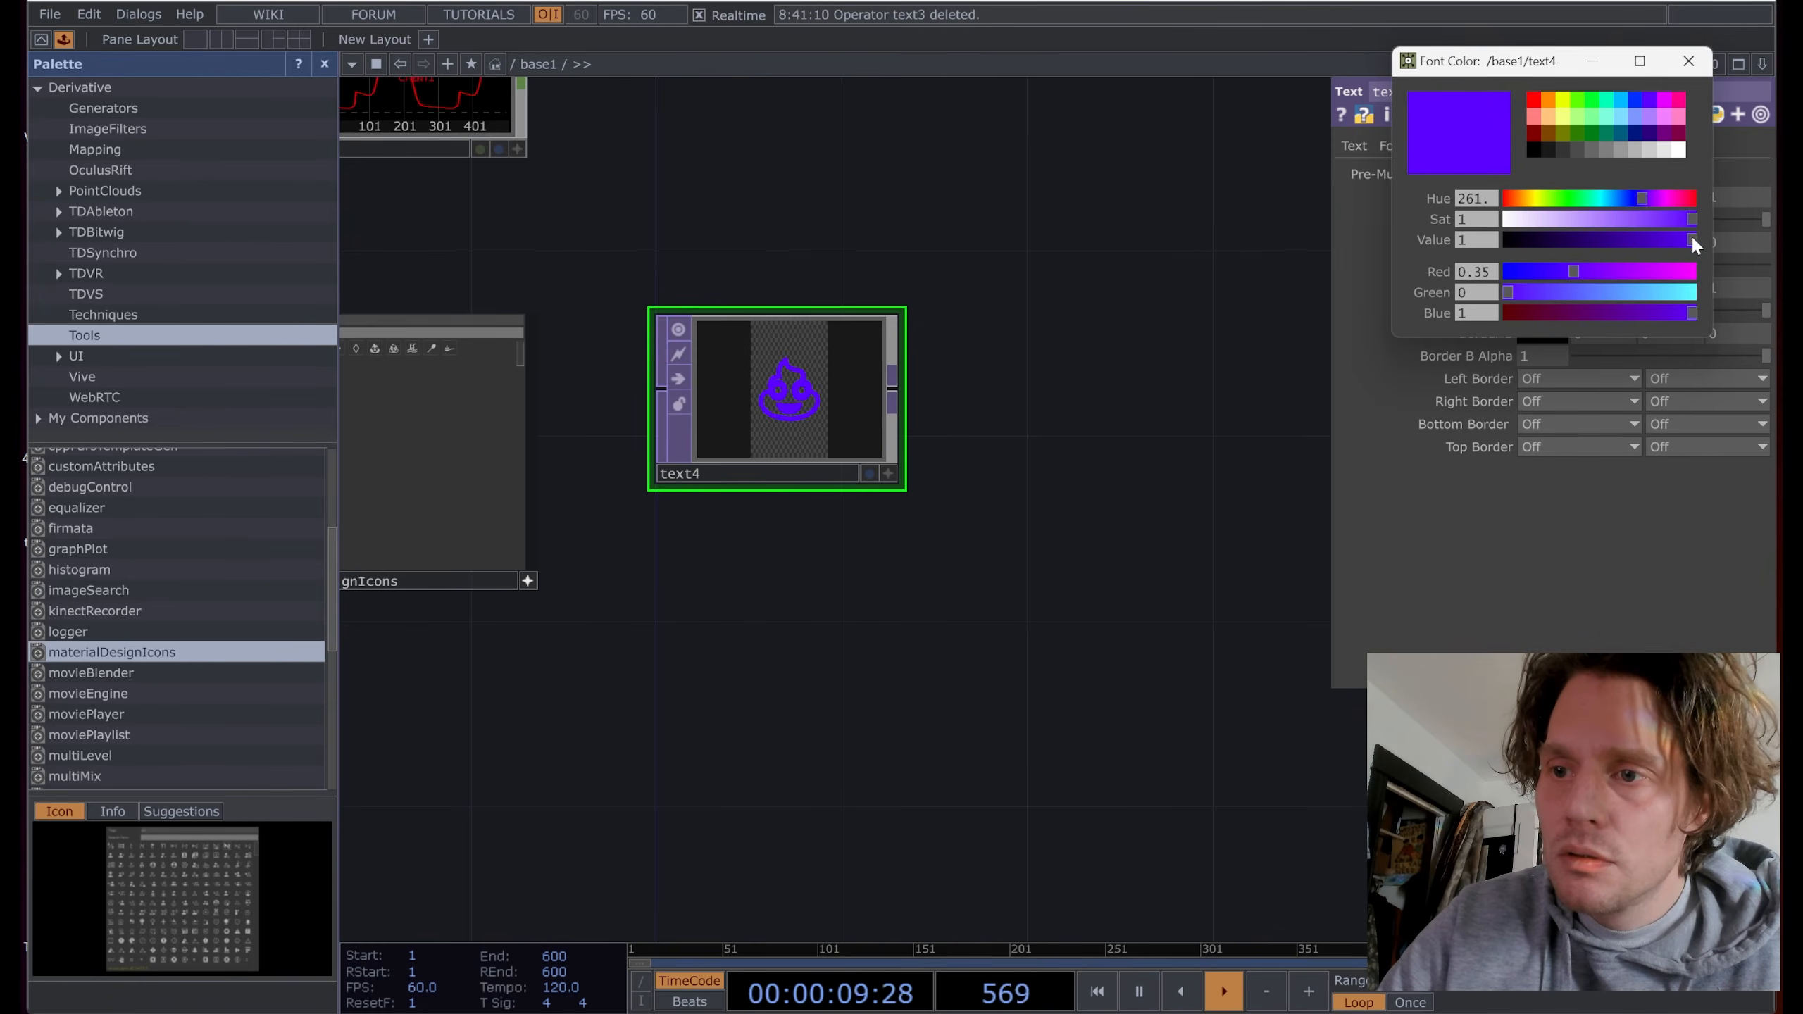
pyautogui.moveTo(1693, 219); pyautogui.dragTo(1620, 218)
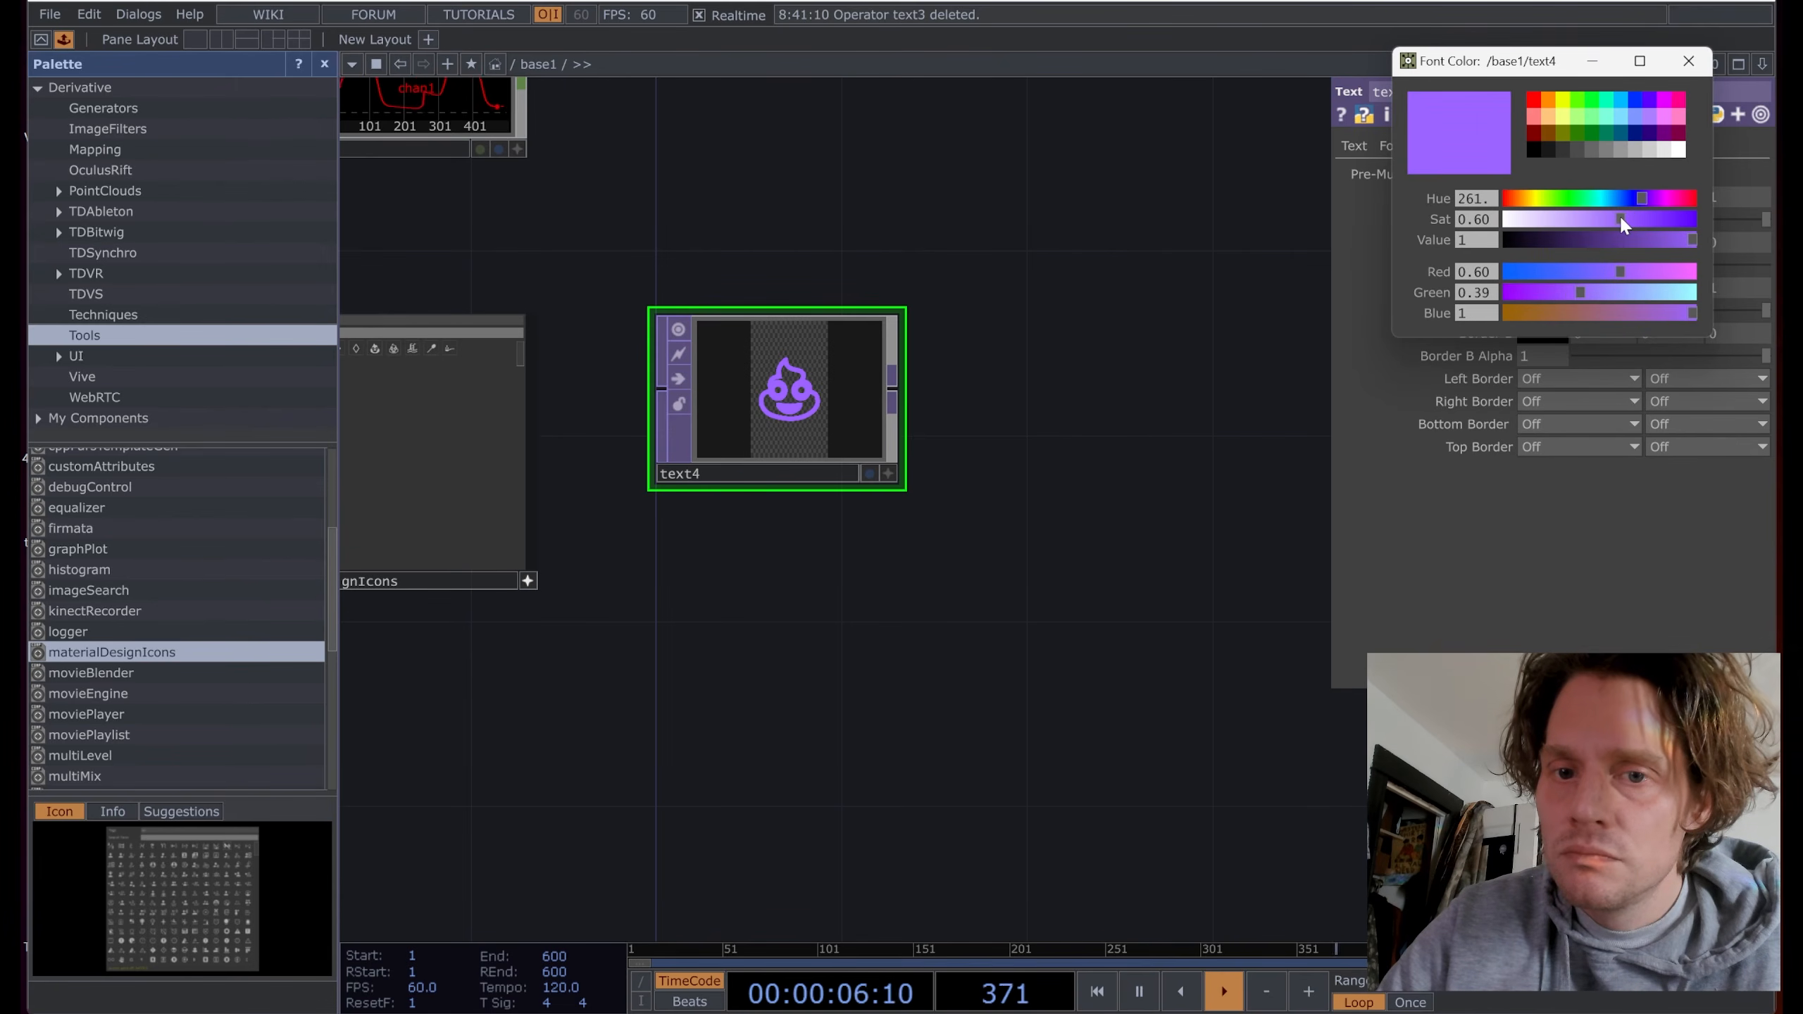
pyautogui.scroll(5, 755, 372)
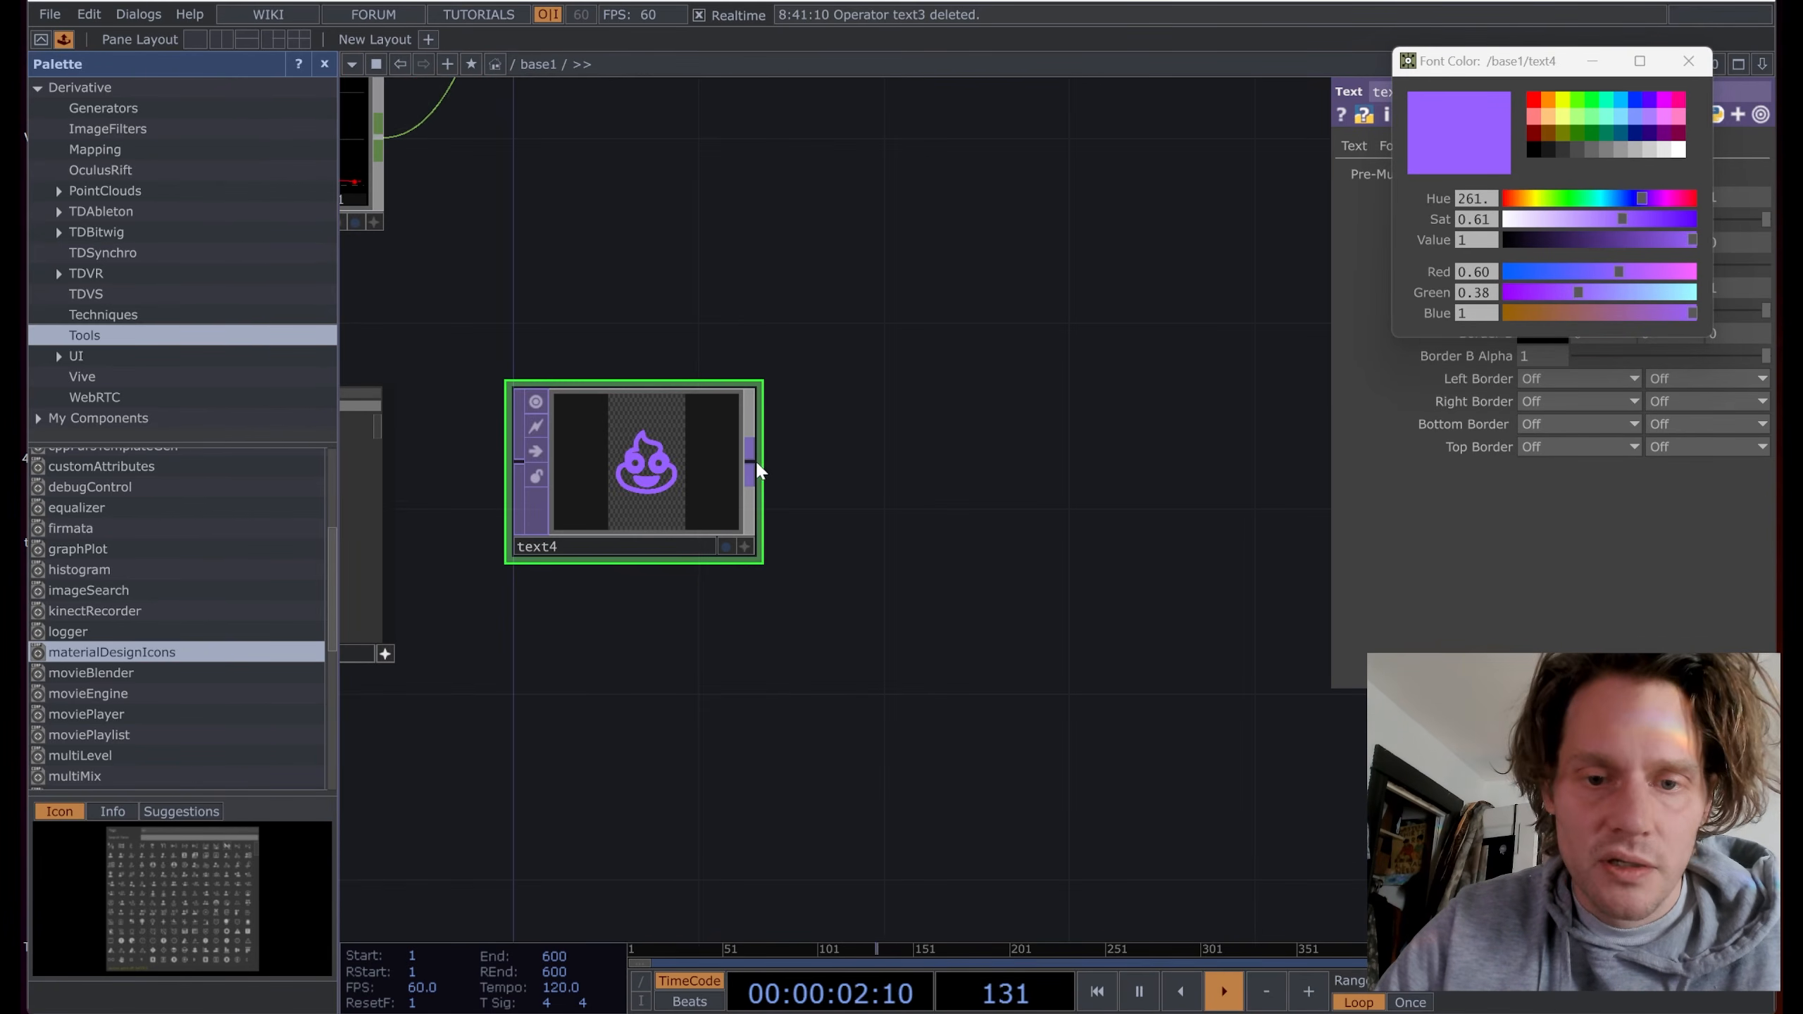
# Step: Add a Feedback TOP (feedback1) wired after text4
pyautogui.rightClick(751, 463)
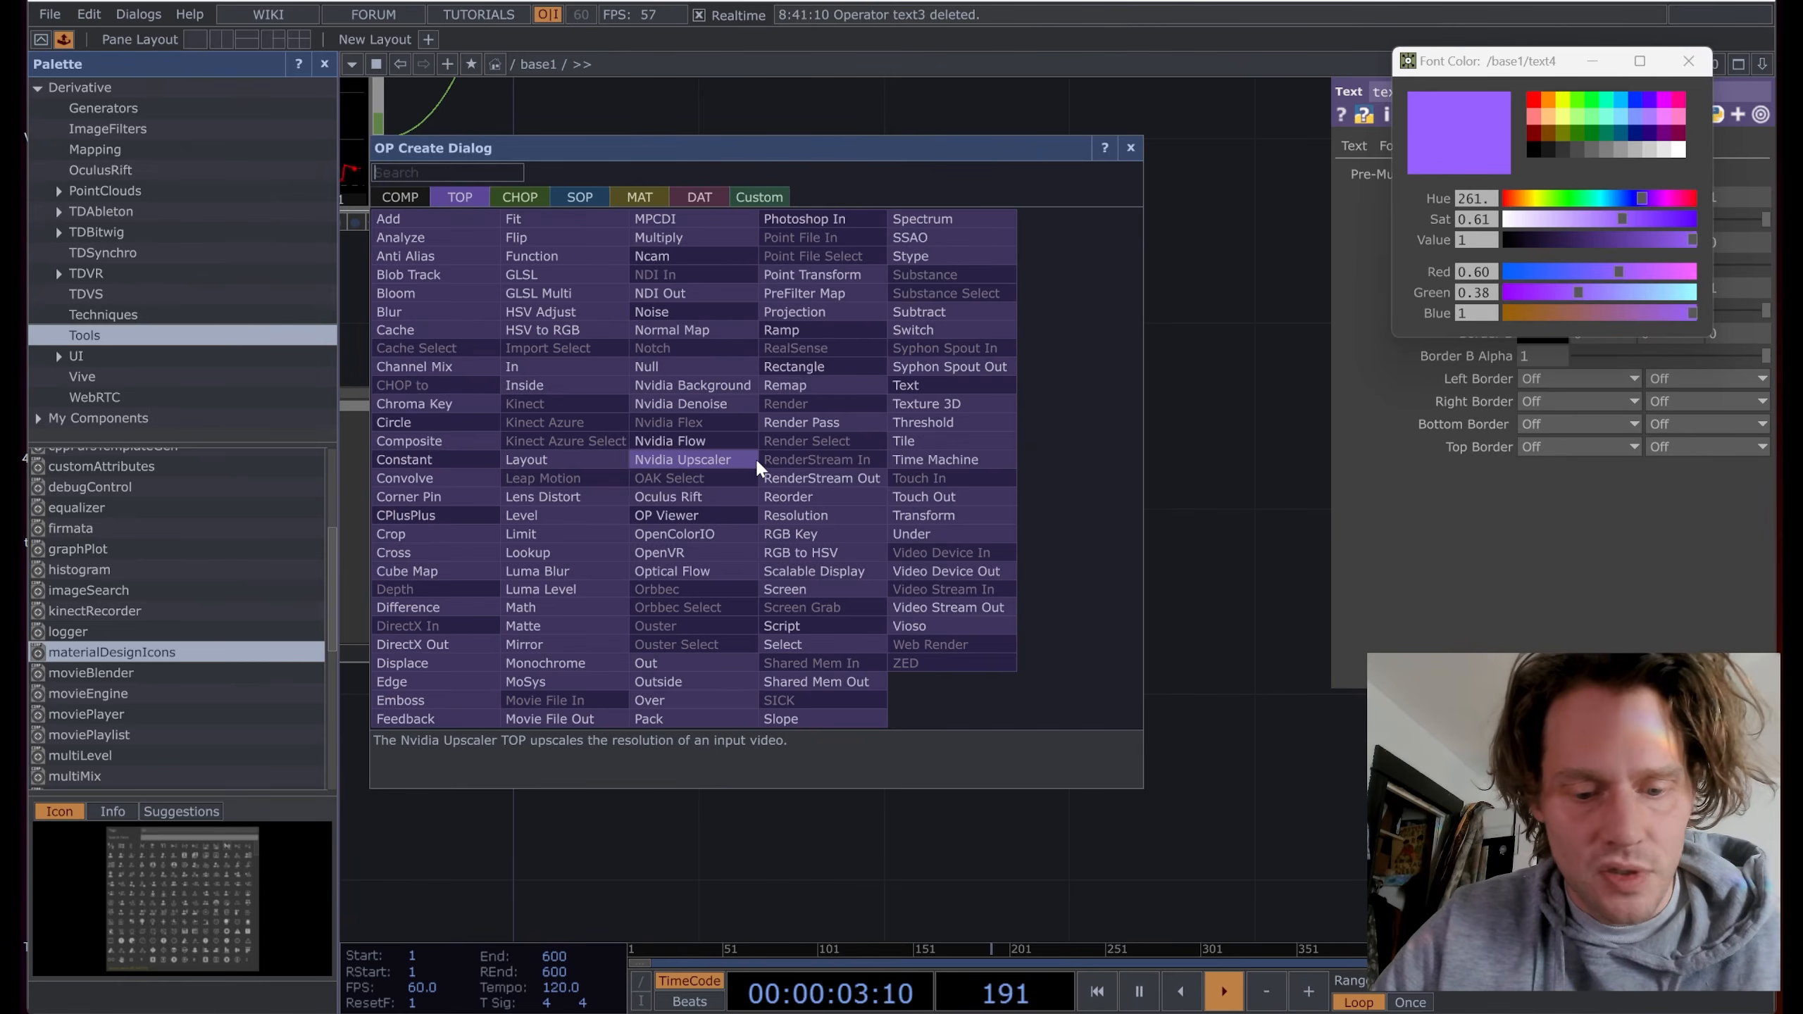
pyautogui.write('fe')
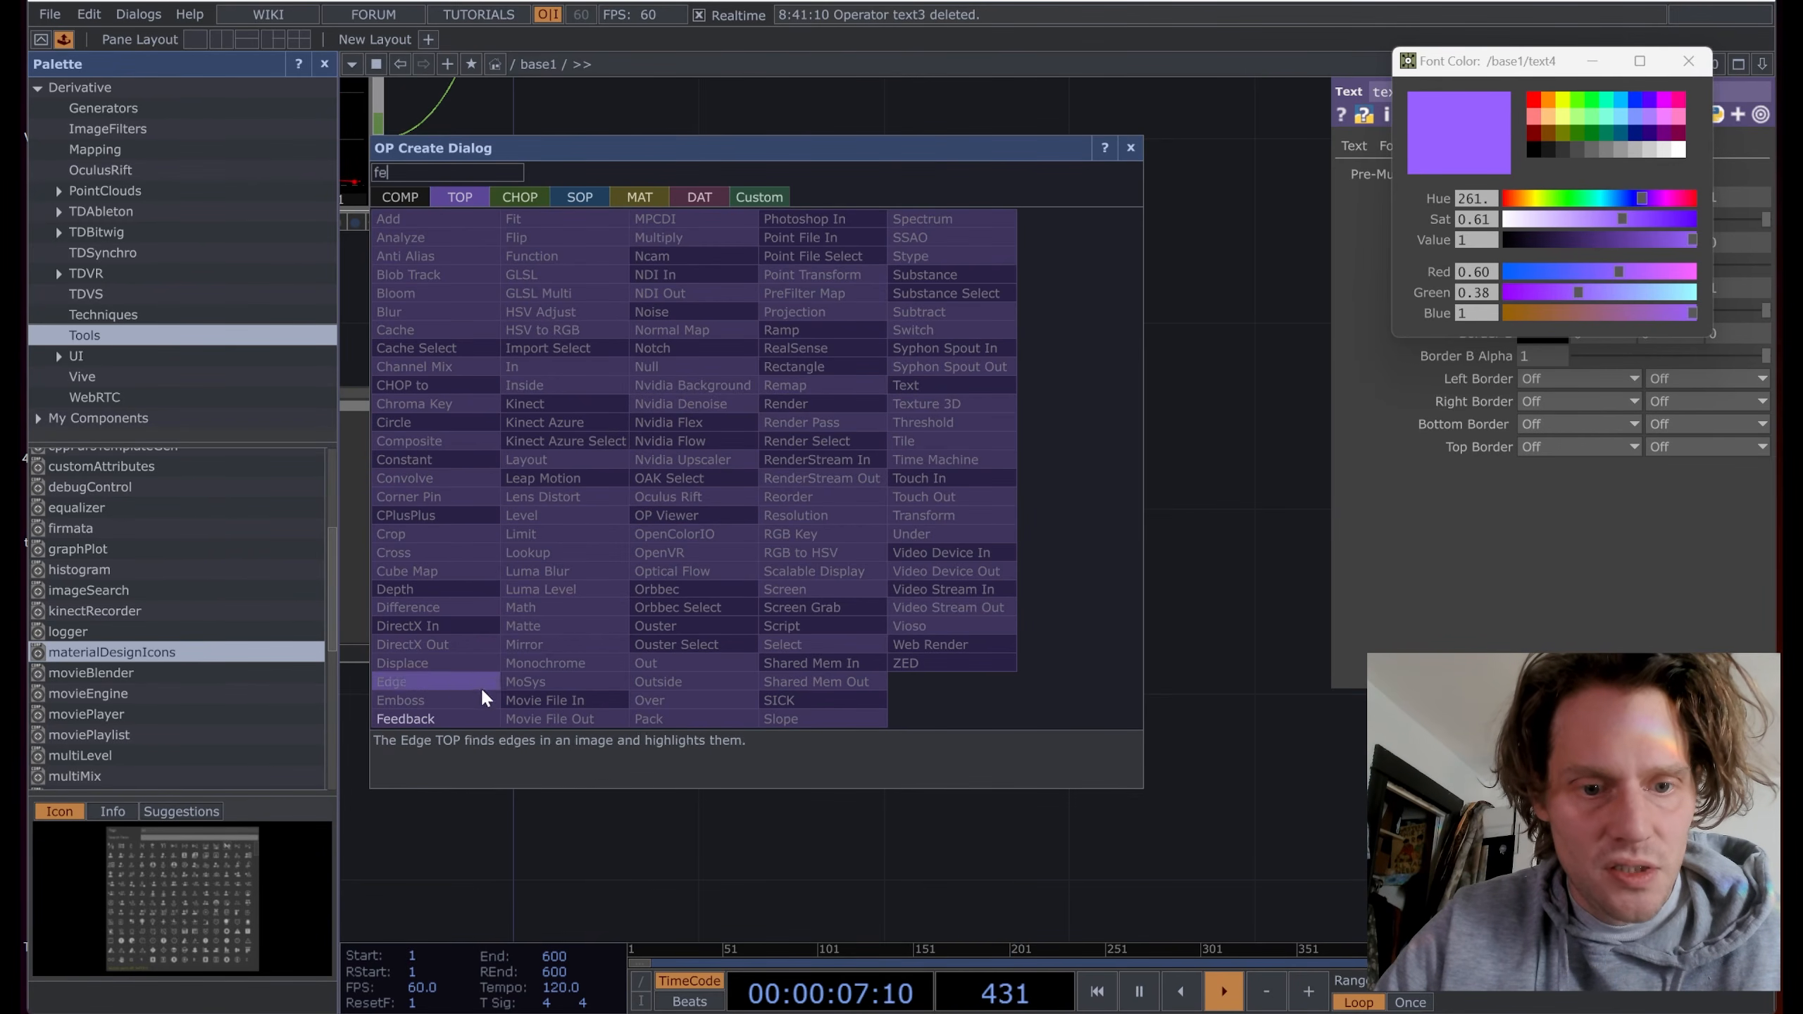
pyautogui.click(441, 717)
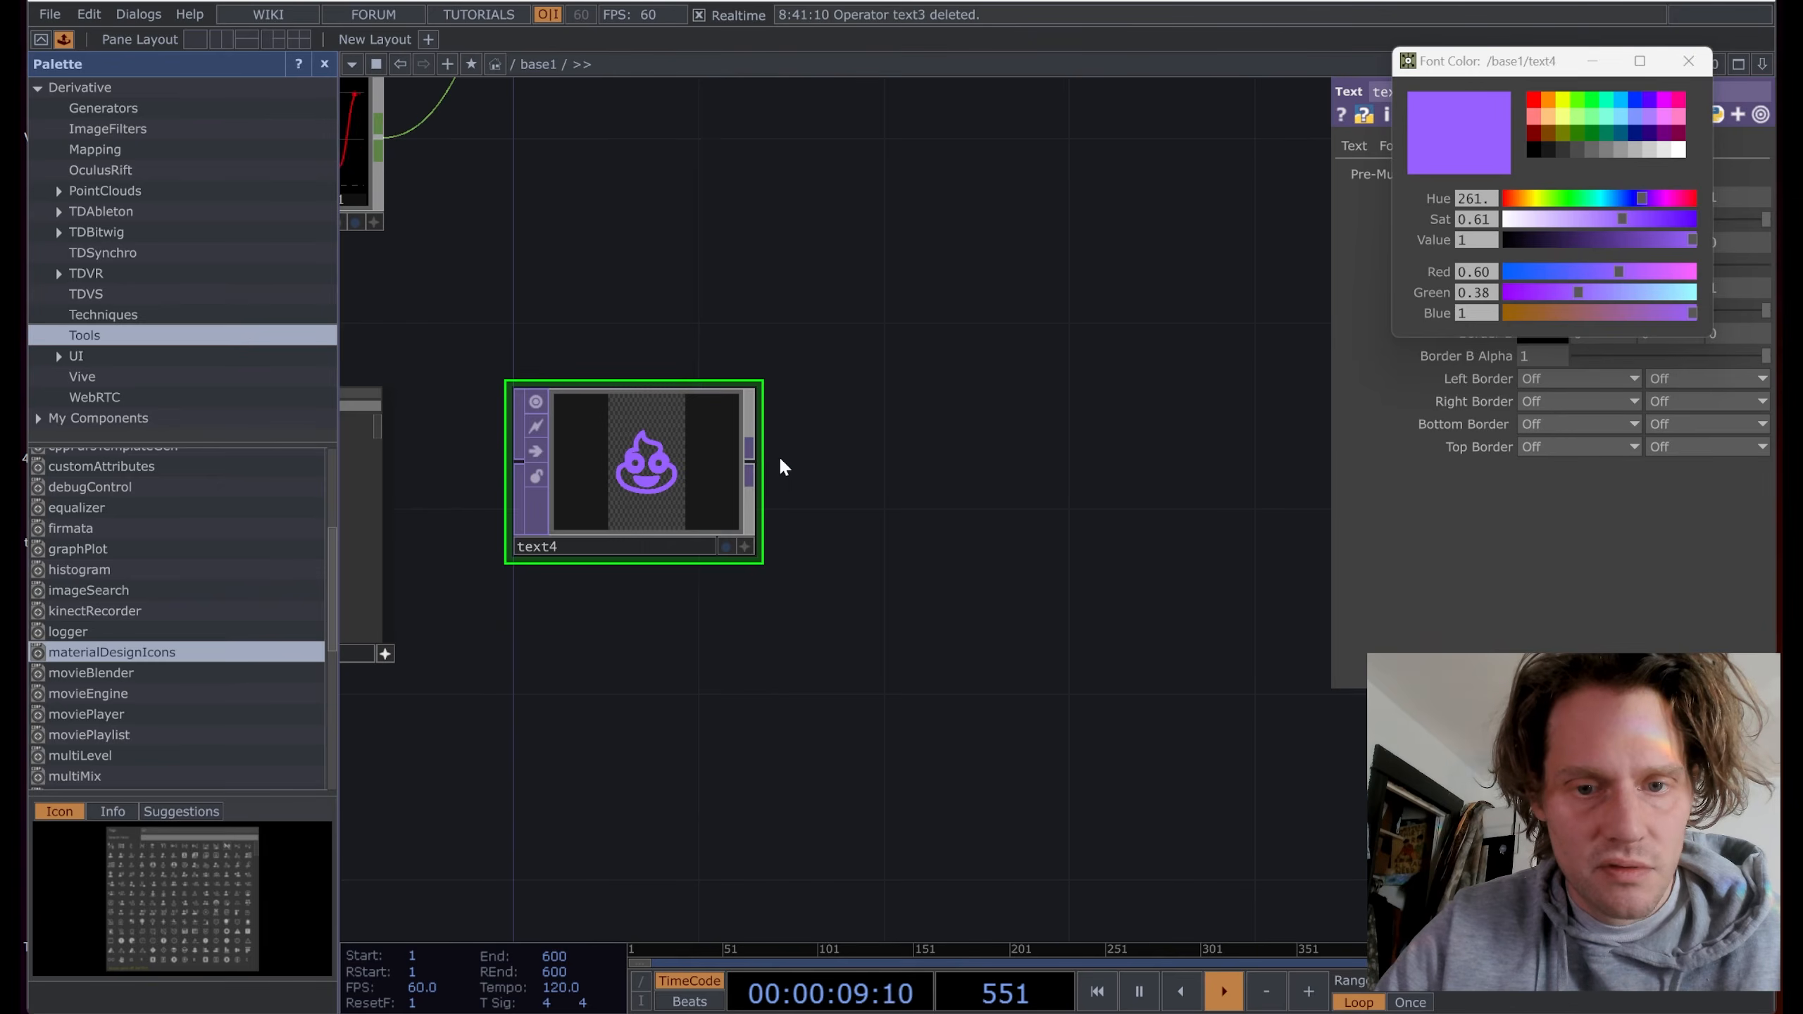
pyautogui.rightClick(752, 461)
pyautogui.click(451, 717)
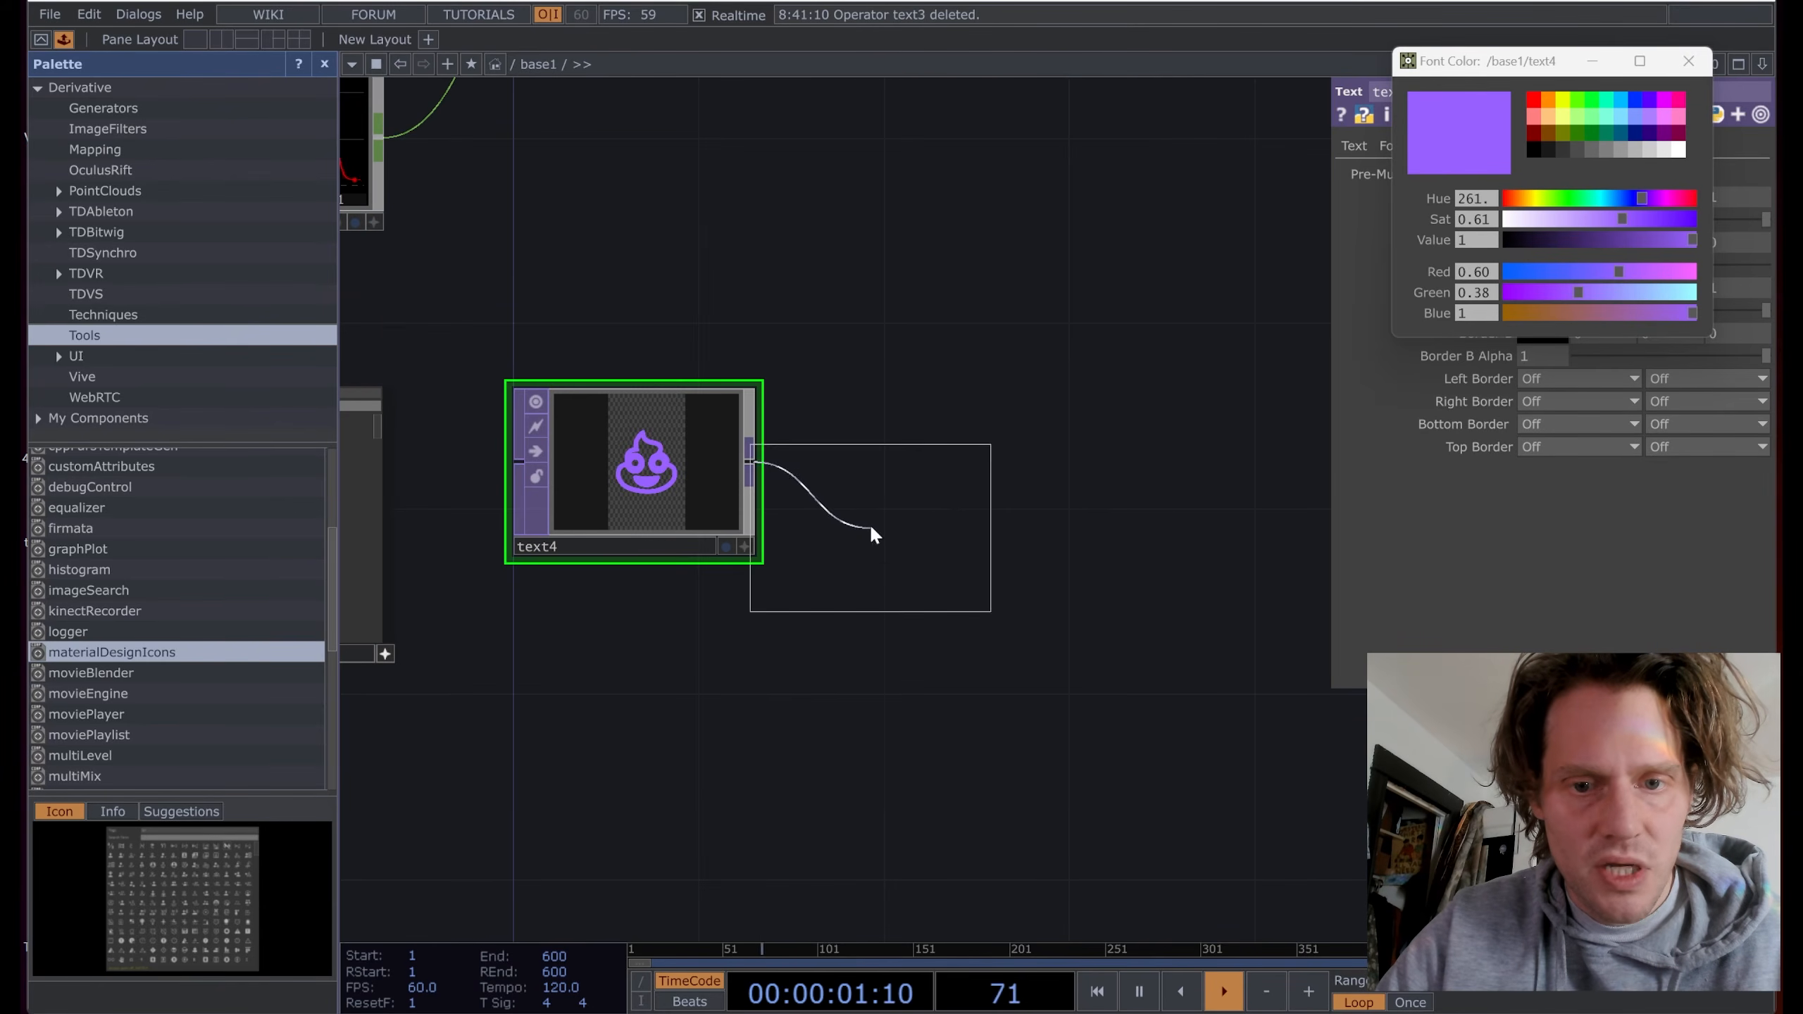
pyautogui.click(951, 660)
pyautogui.moveTo(1229, 671); pyautogui.dragTo(935, 646)
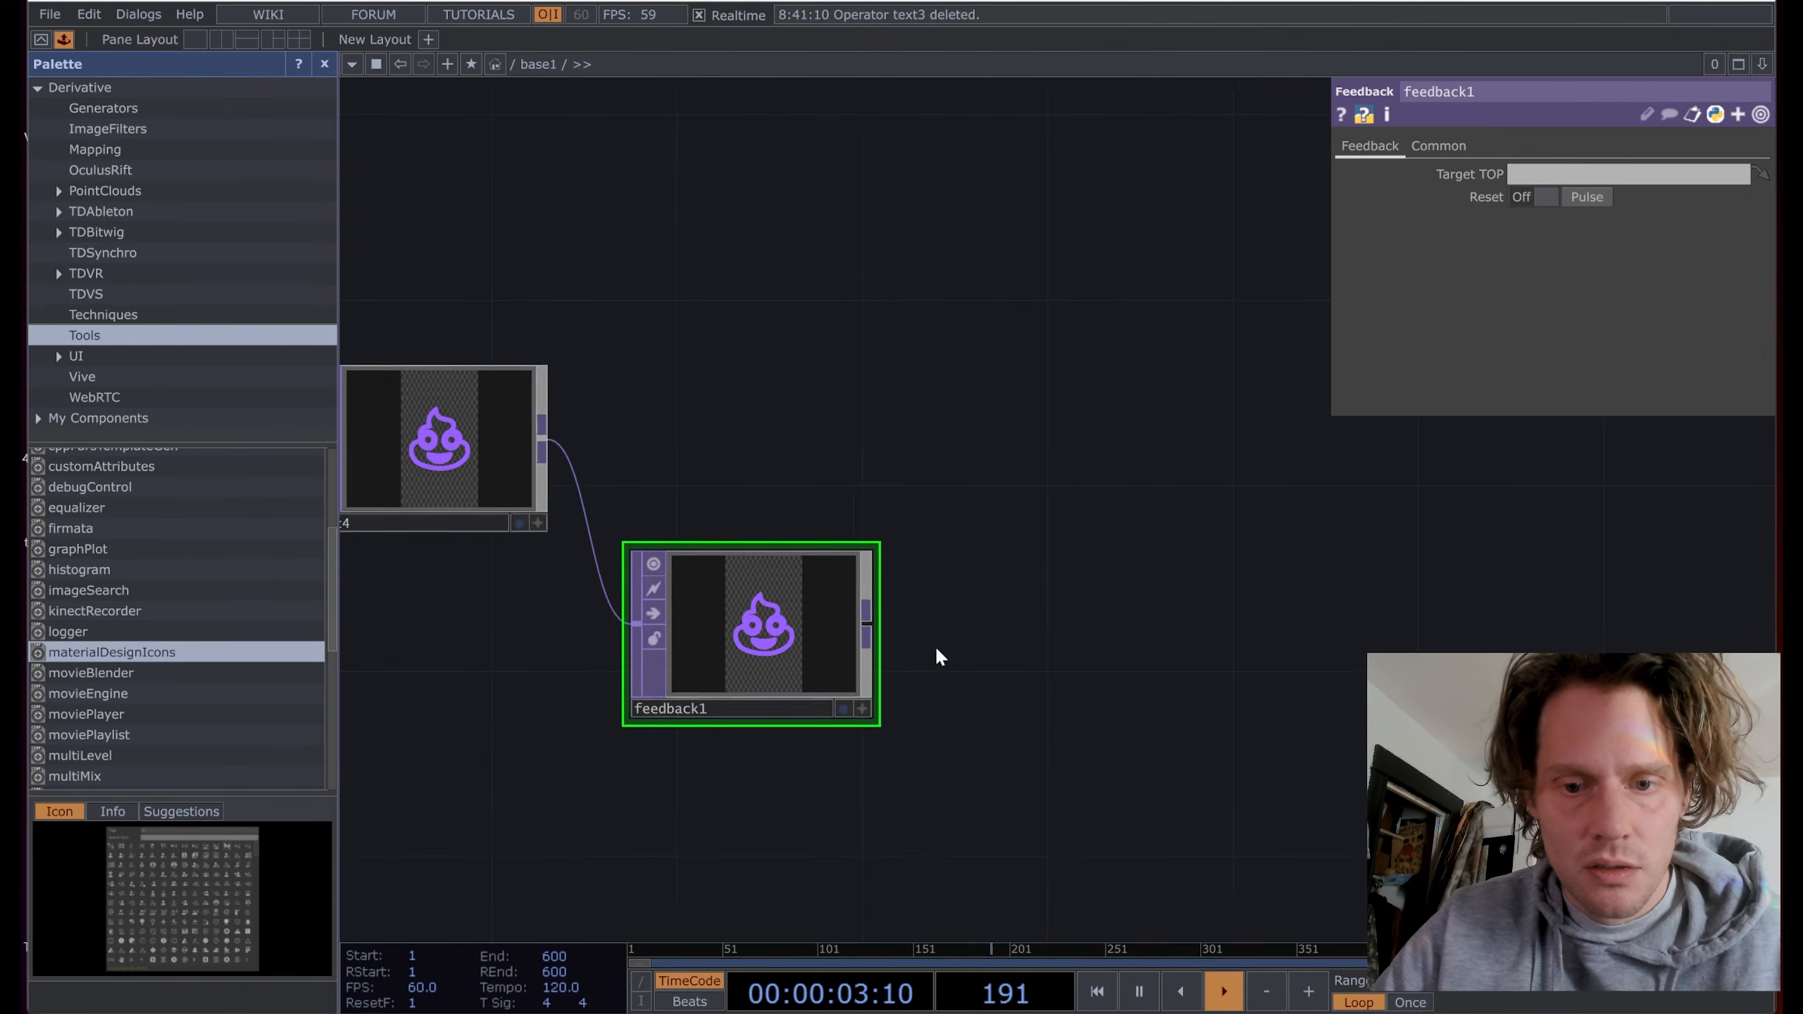
# Step: Attach a Transform TOP (transform1) after feedback1
pyautogui.rightClick(863, 617)
pyautogui.write('tr')
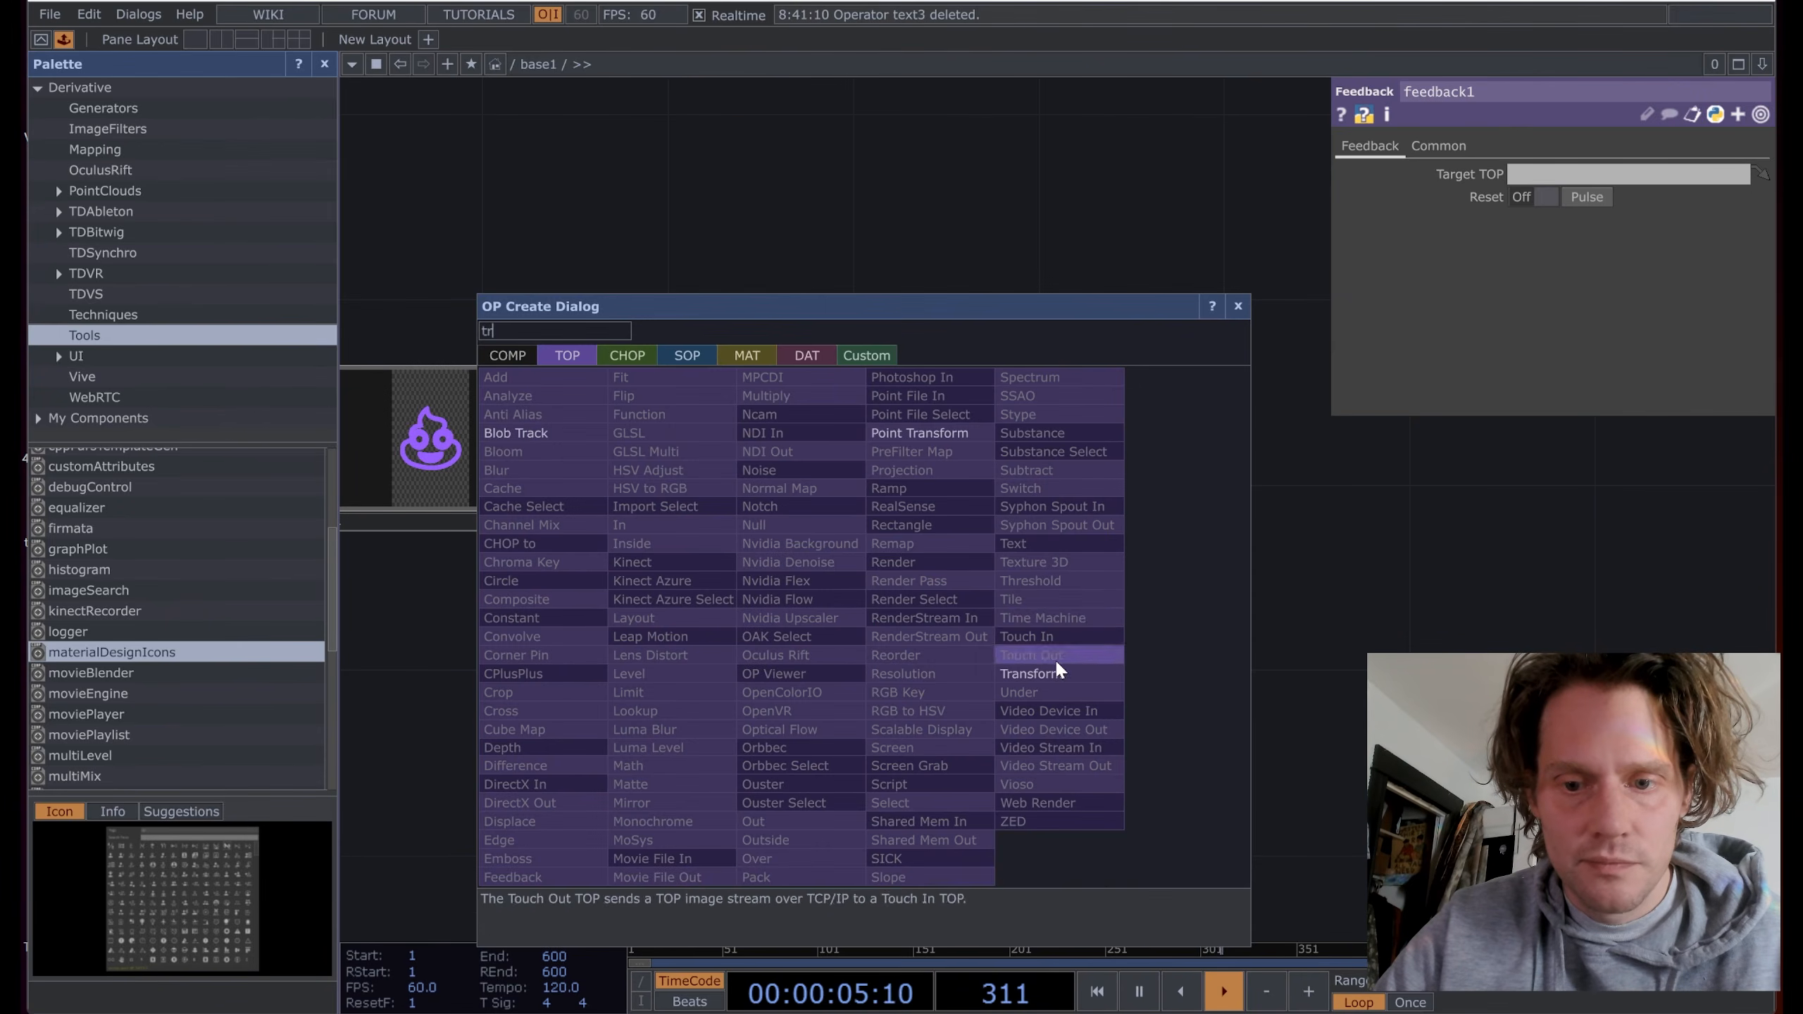
pyautogui.click(1033, 674)
pyautogui.click(1055, 617)
pyautogui.moveTo(1309, 640); pyautogui.dragTo(1125, 641)
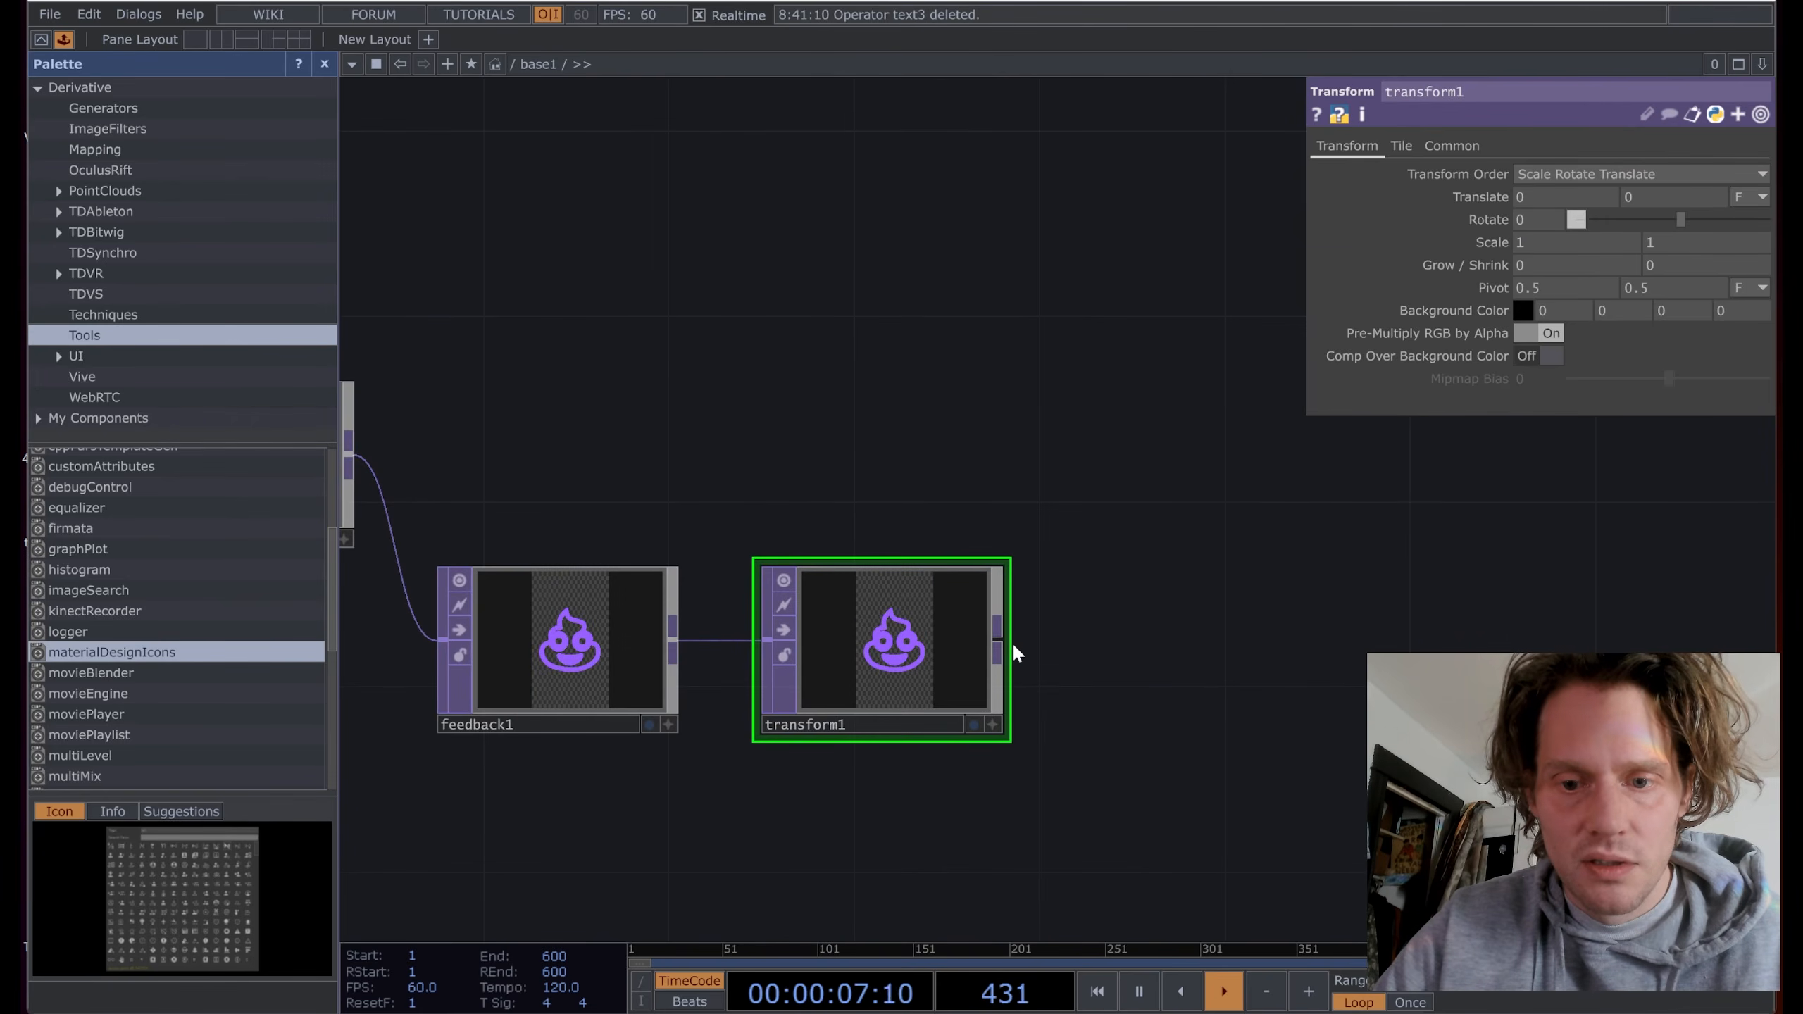
# Step: Add a Level TOP (level1) and an HSV Adjust TOP (hsvadj1) in sequence after transform1
pyautogui.rightClick(997, 639)
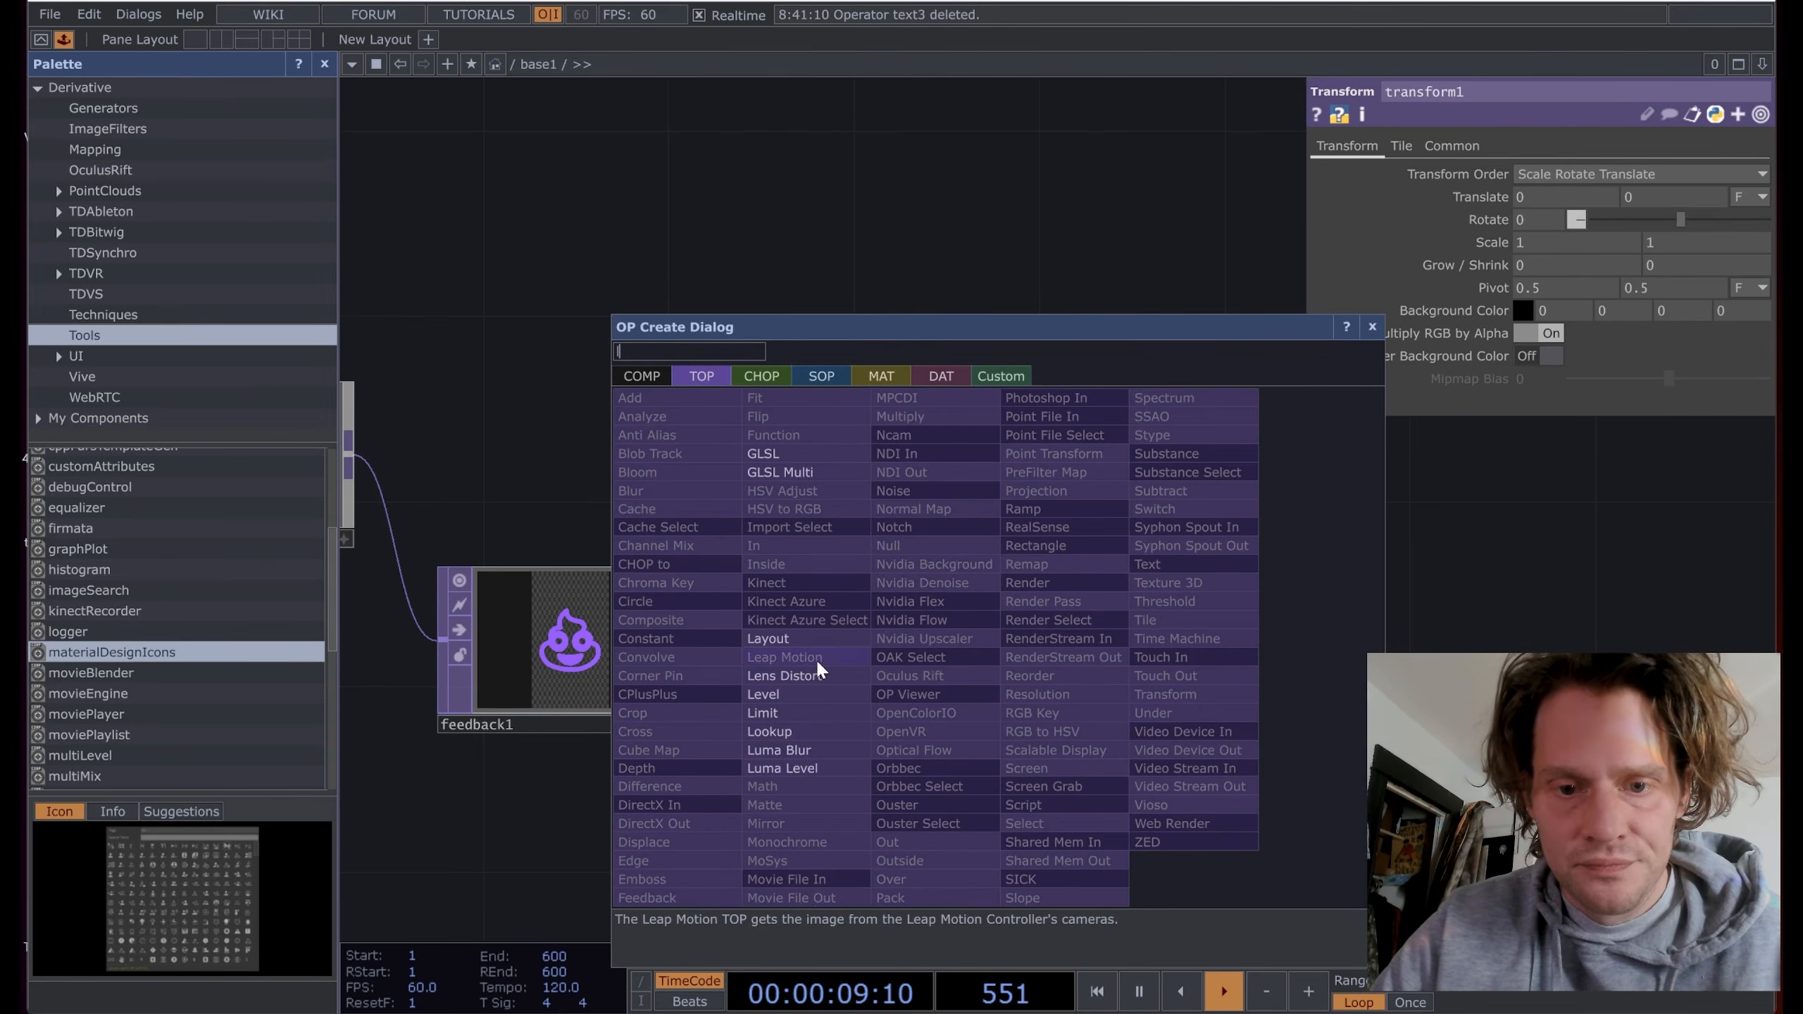
pyautogui.click(822, 693)
pyautogui.click(1168, 642)
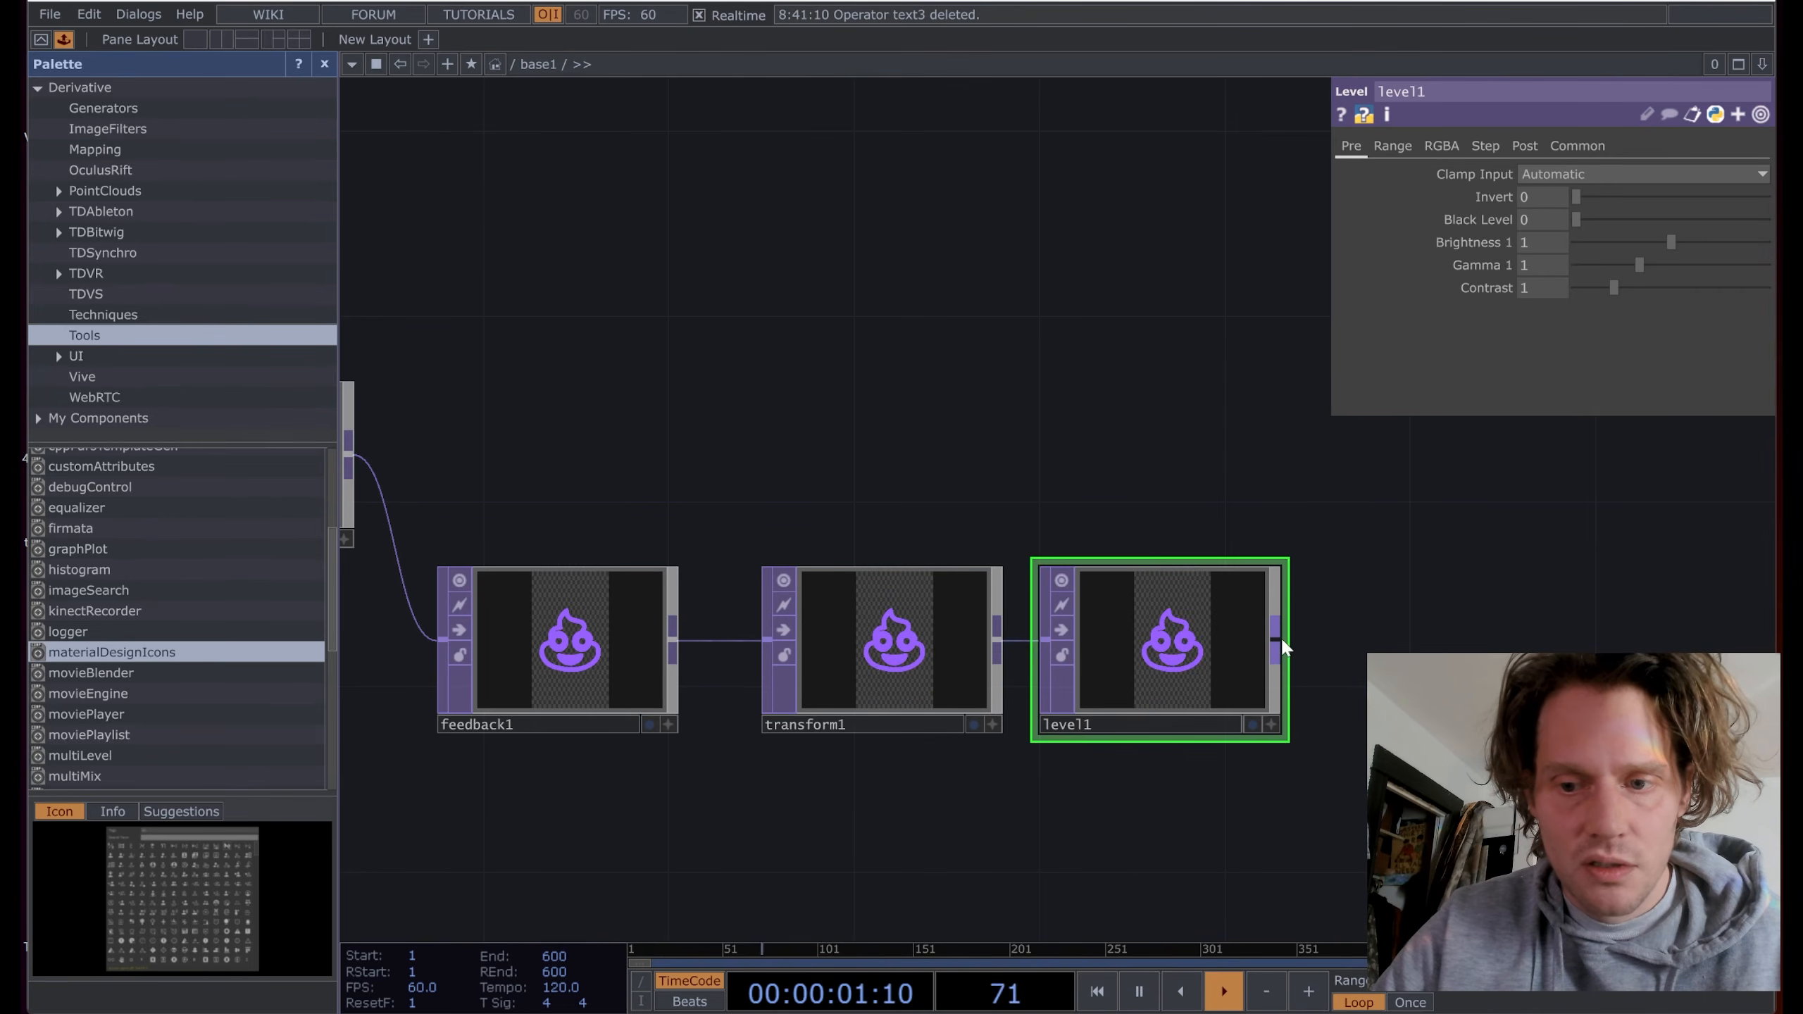
pyautogui.rightClick(1277, 638)
pyautogui.write('hsv')
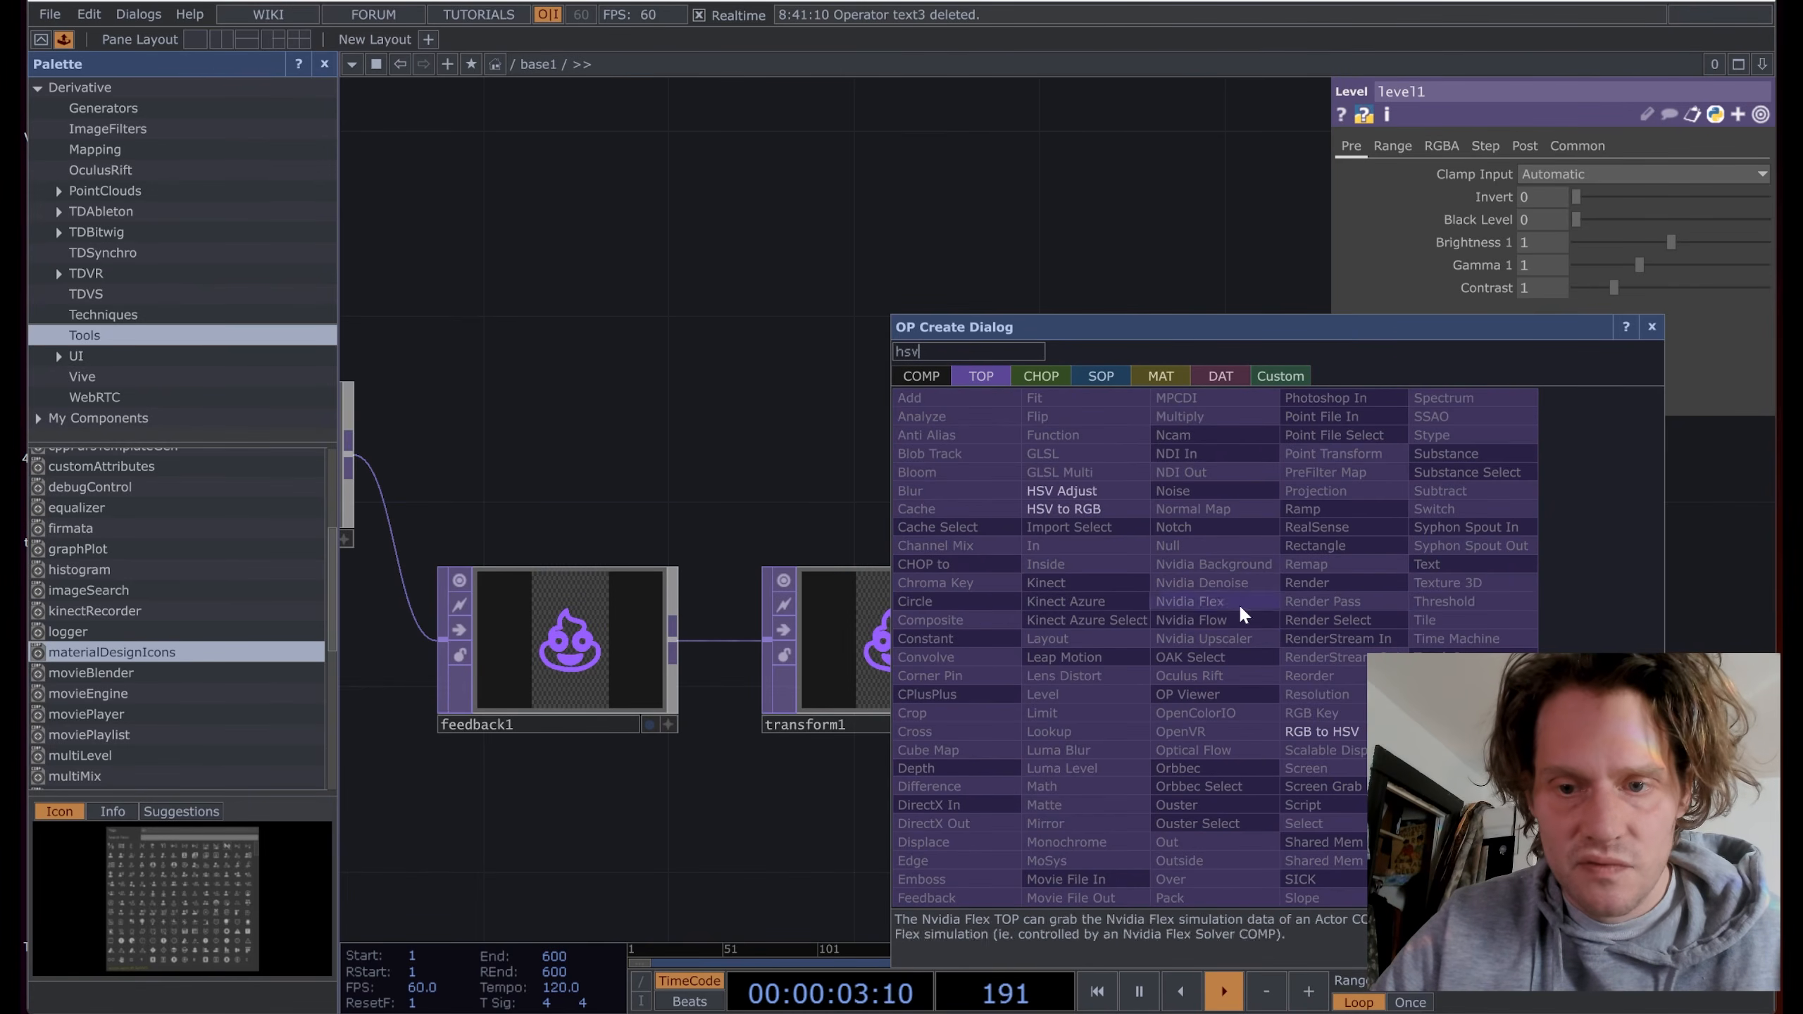
pyautogui.click(1063, 491)
pyautogui.click(1438, 643)
pyautogui.moveTo(1618, 646); pyautogui.dragTo(1160, 682)
pyautogui.scroll(-4, 1151, 678)
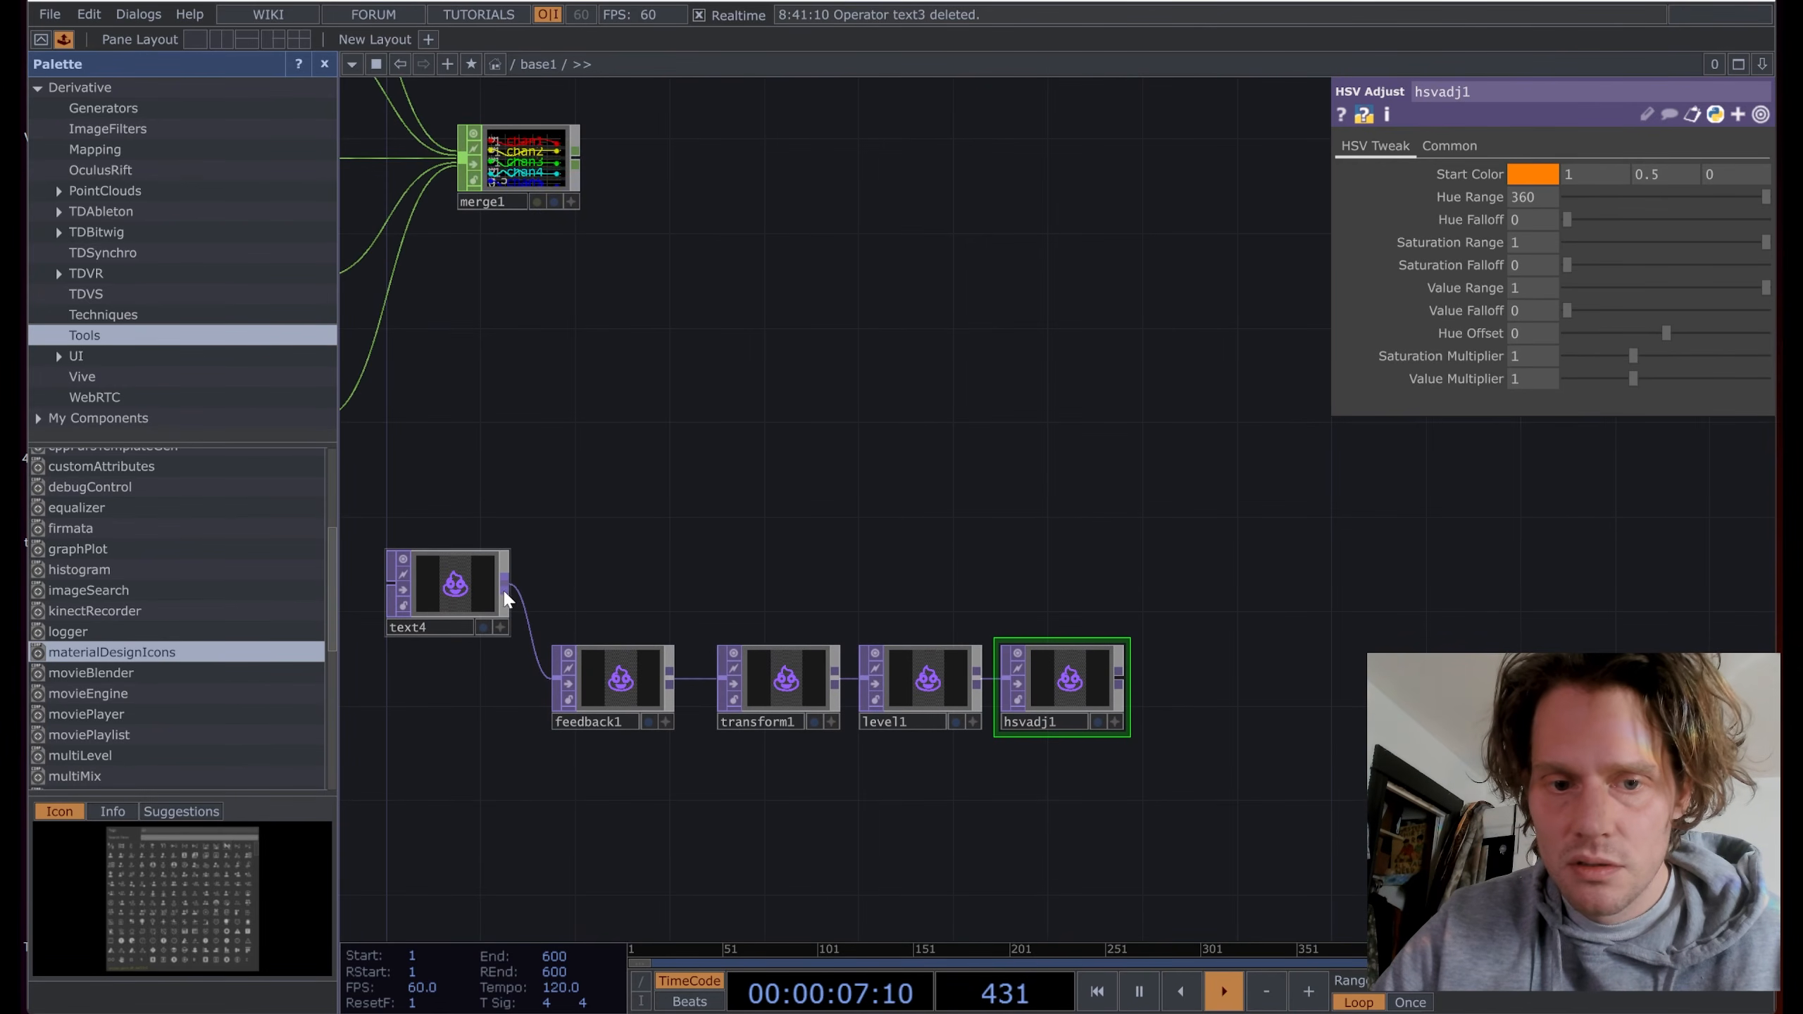
# Step: Create comp1 compositing text4 over hsvadj1 with Over, and make it feedback1's Target TOP
pyautogui.rightClick(509, 592)
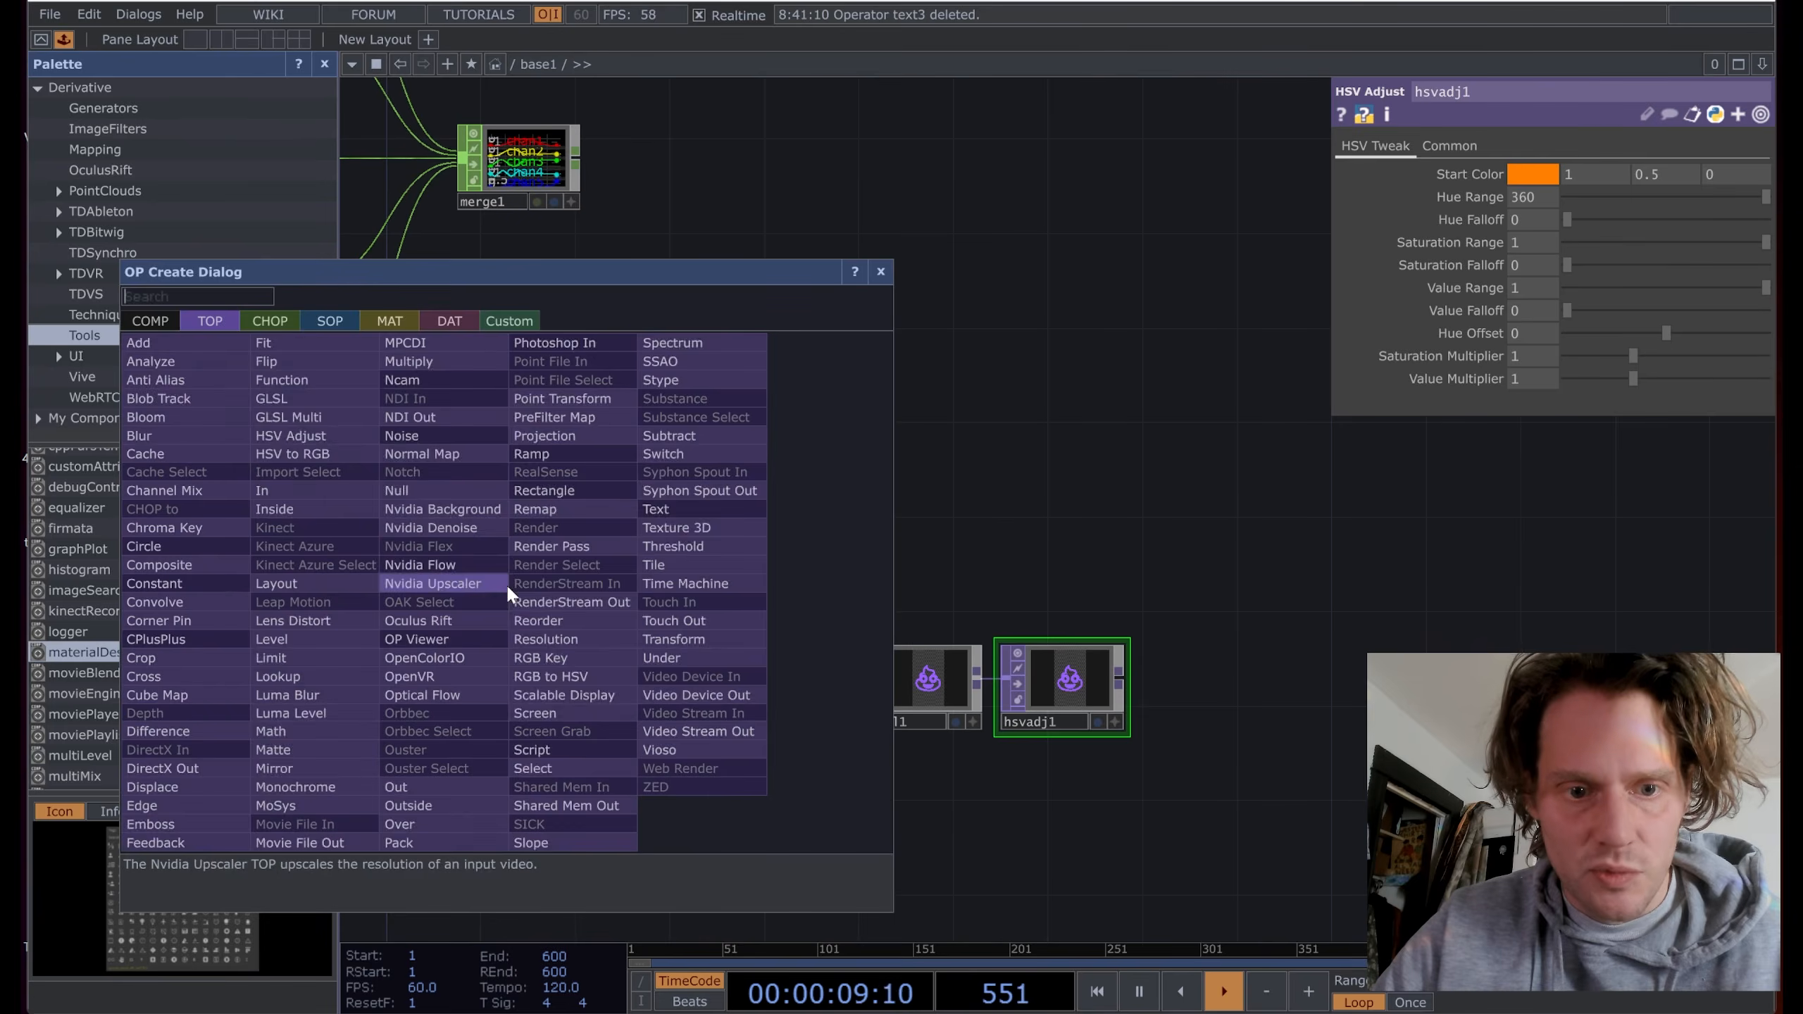
pyautogui.write('c')
pyautogui.click(180, 564)
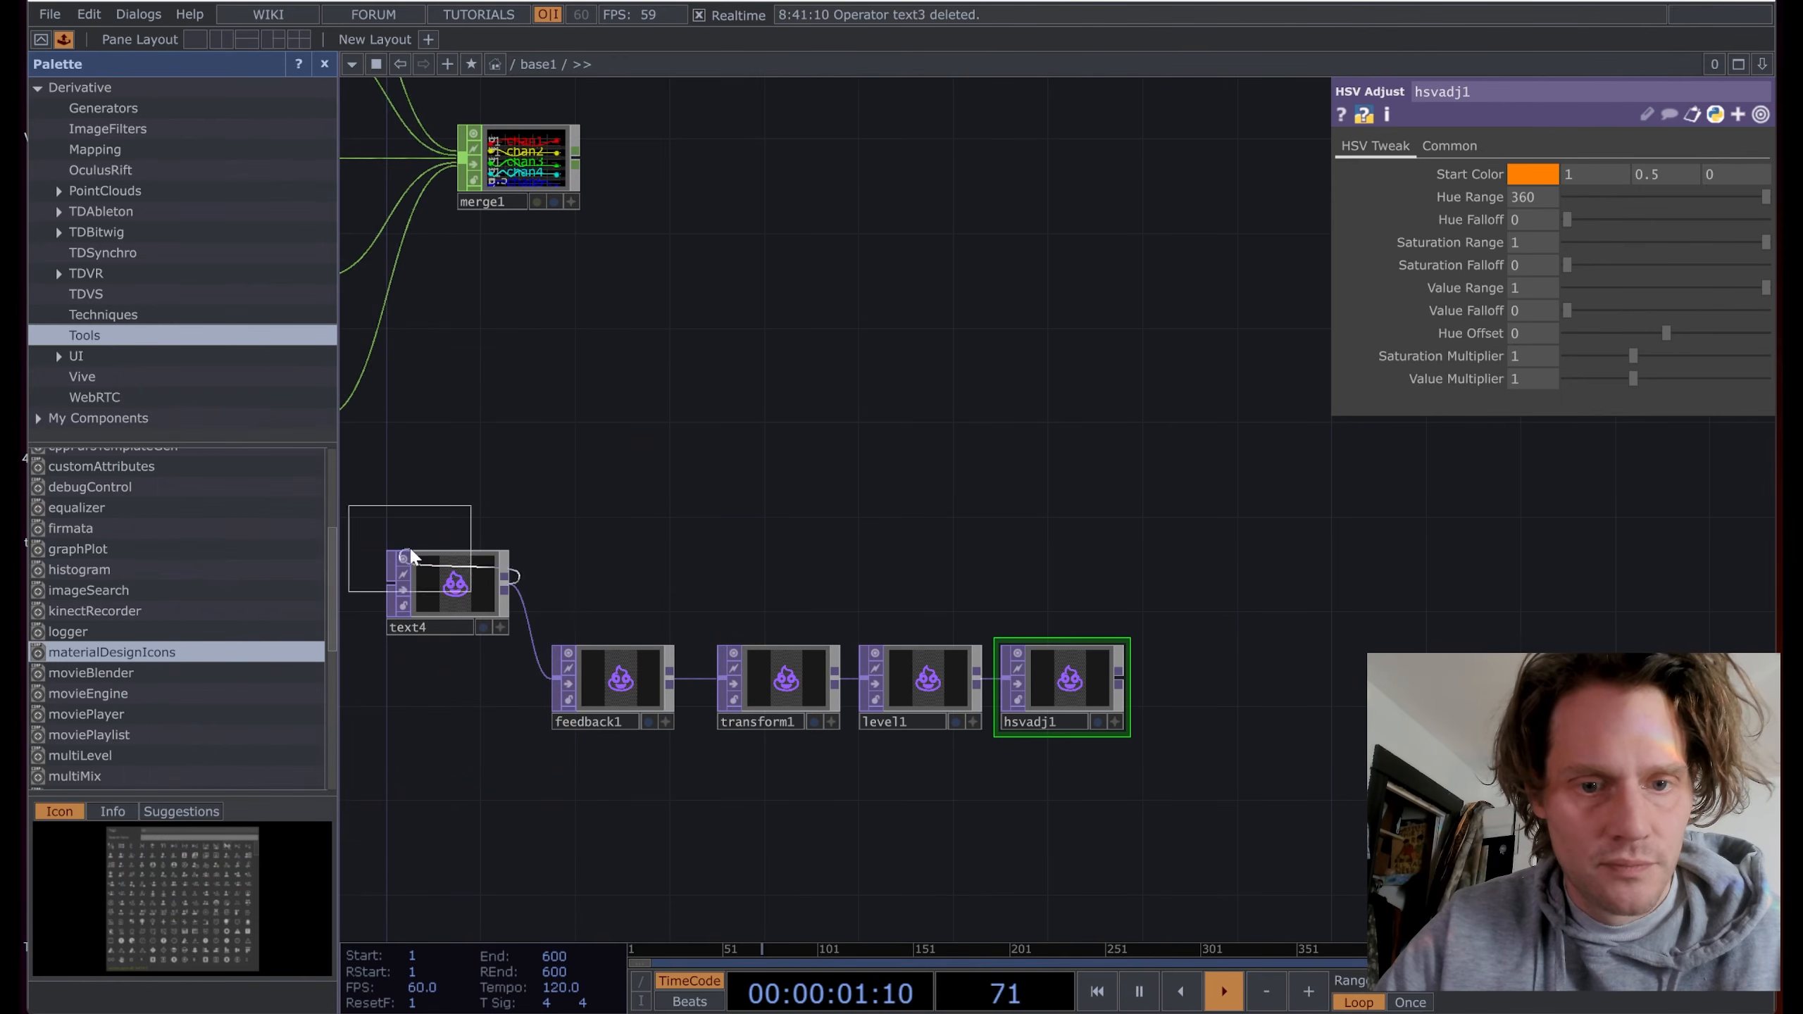
pyautogui.click(1302, 581)
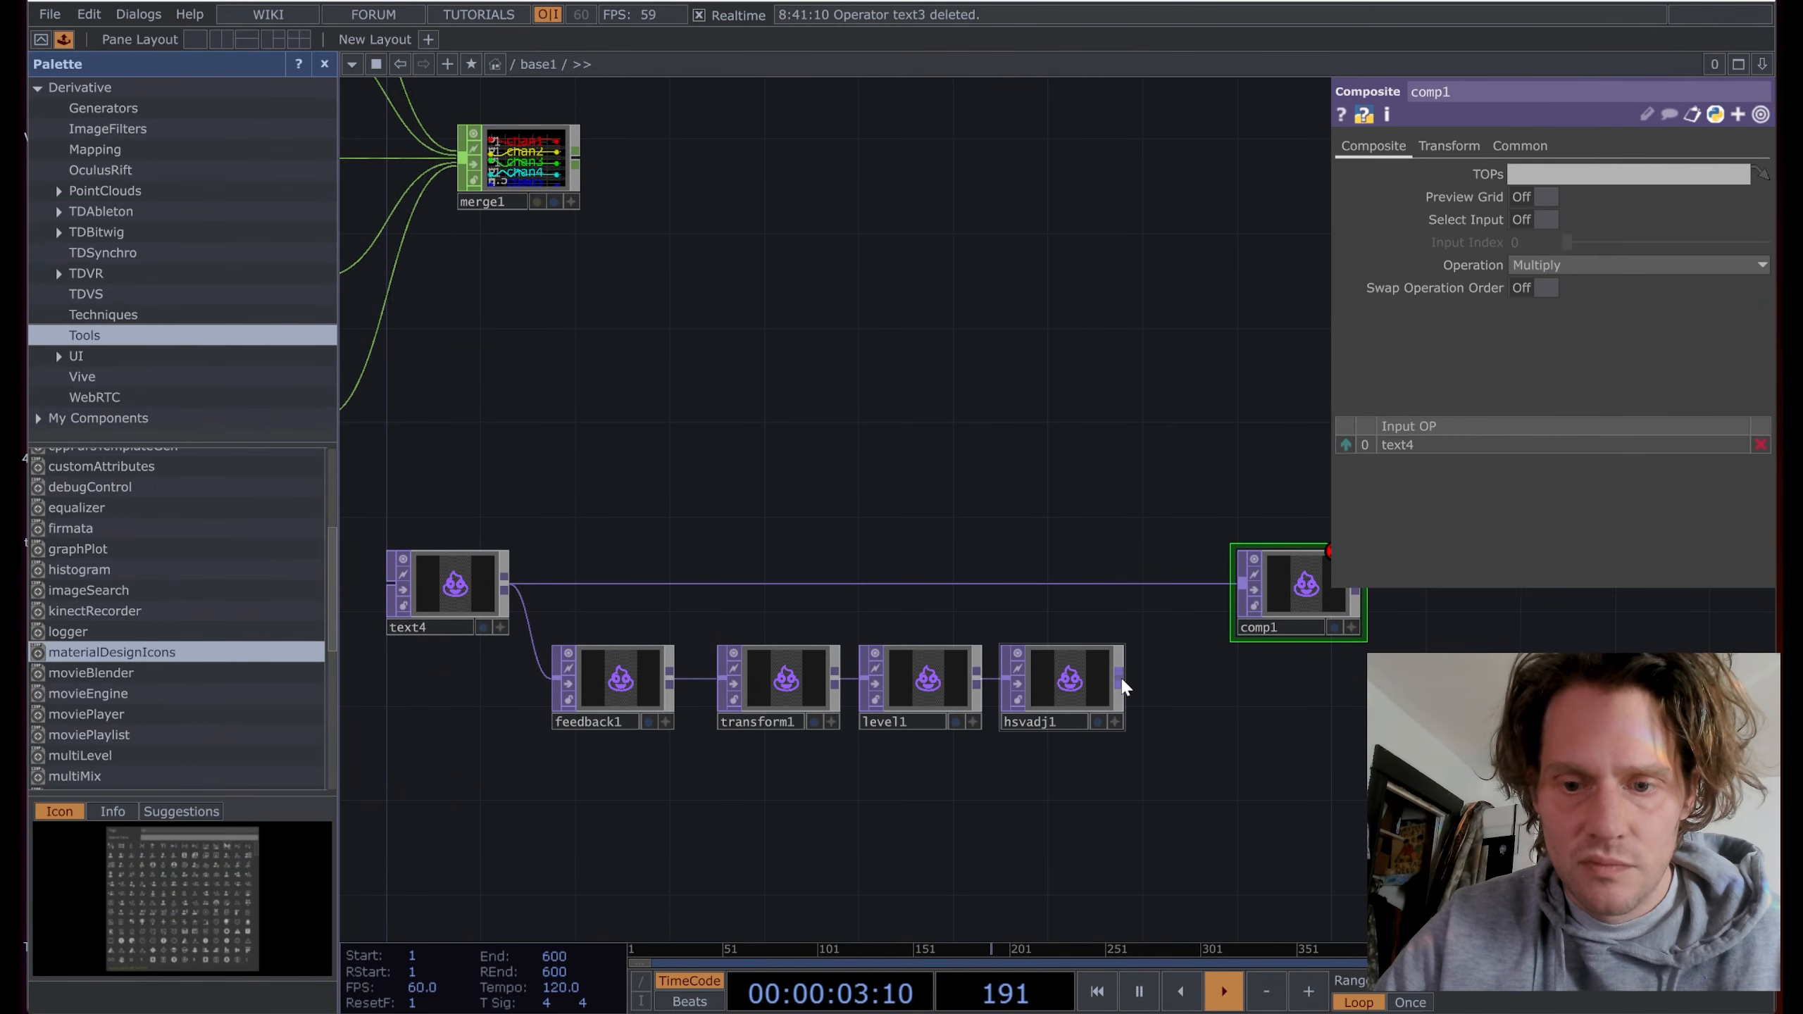
pyautogui.click(1221, 622)
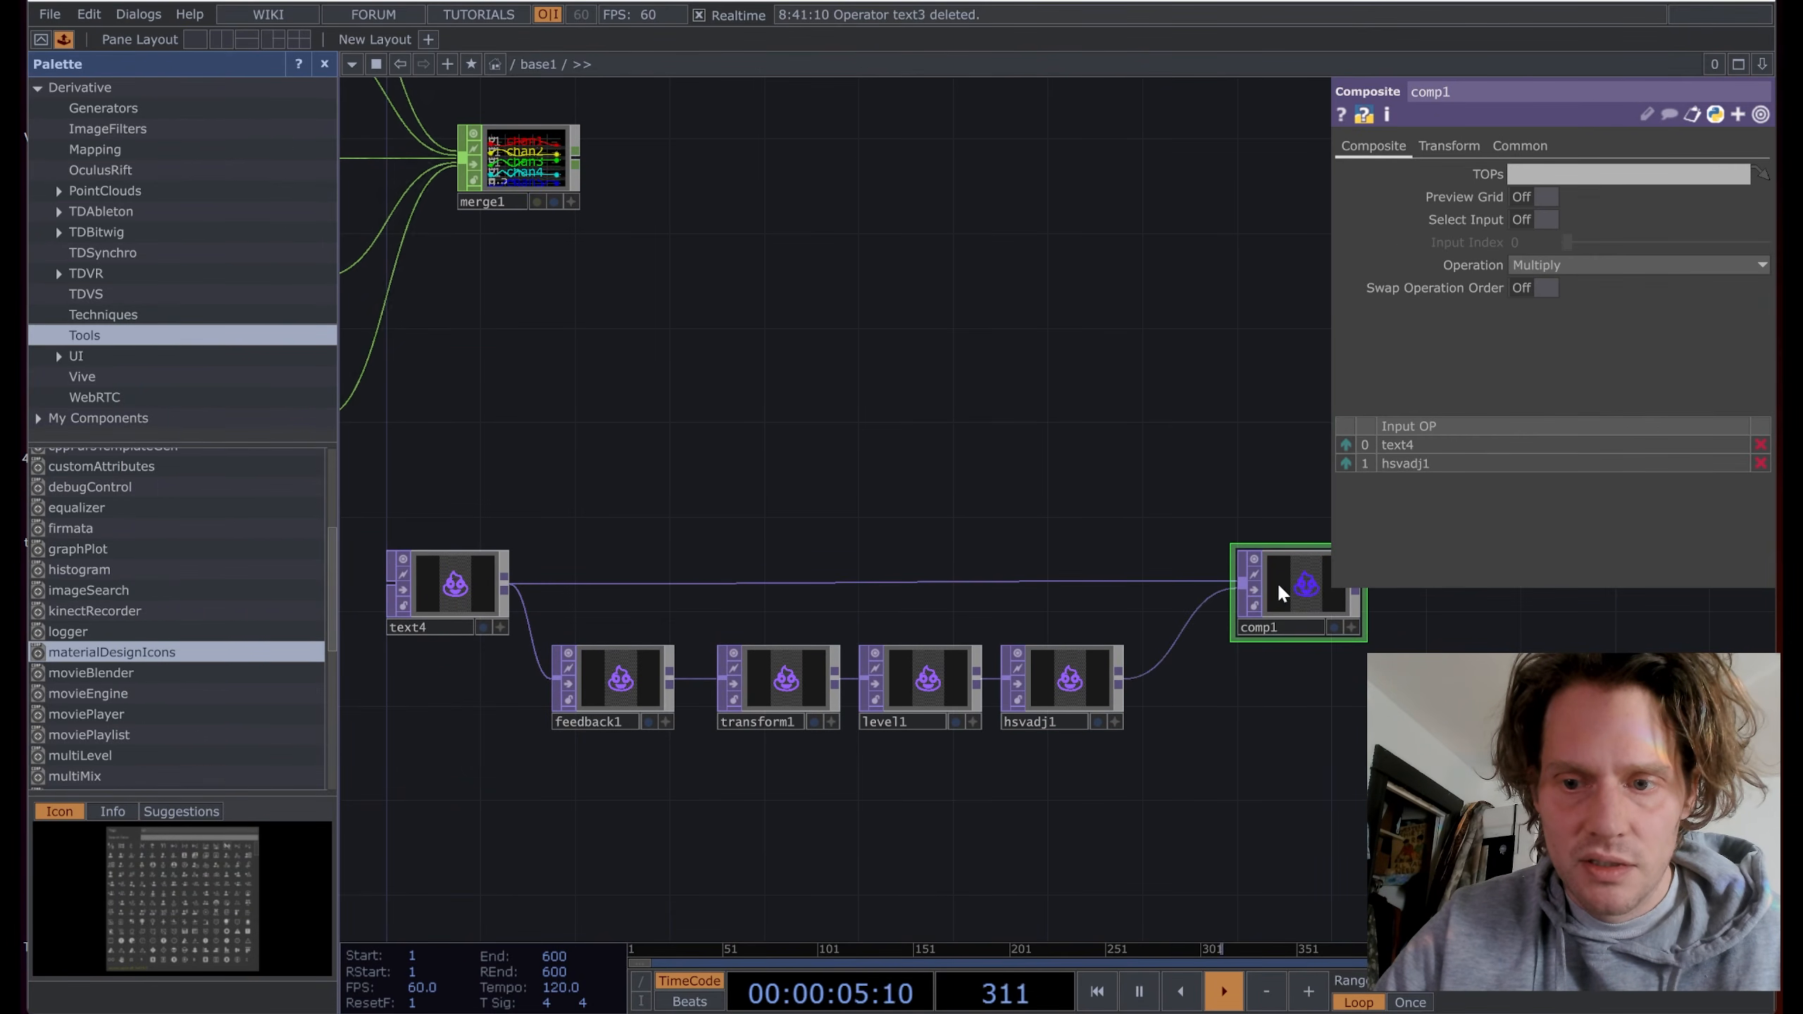
pyautogui.click(1597, 262)
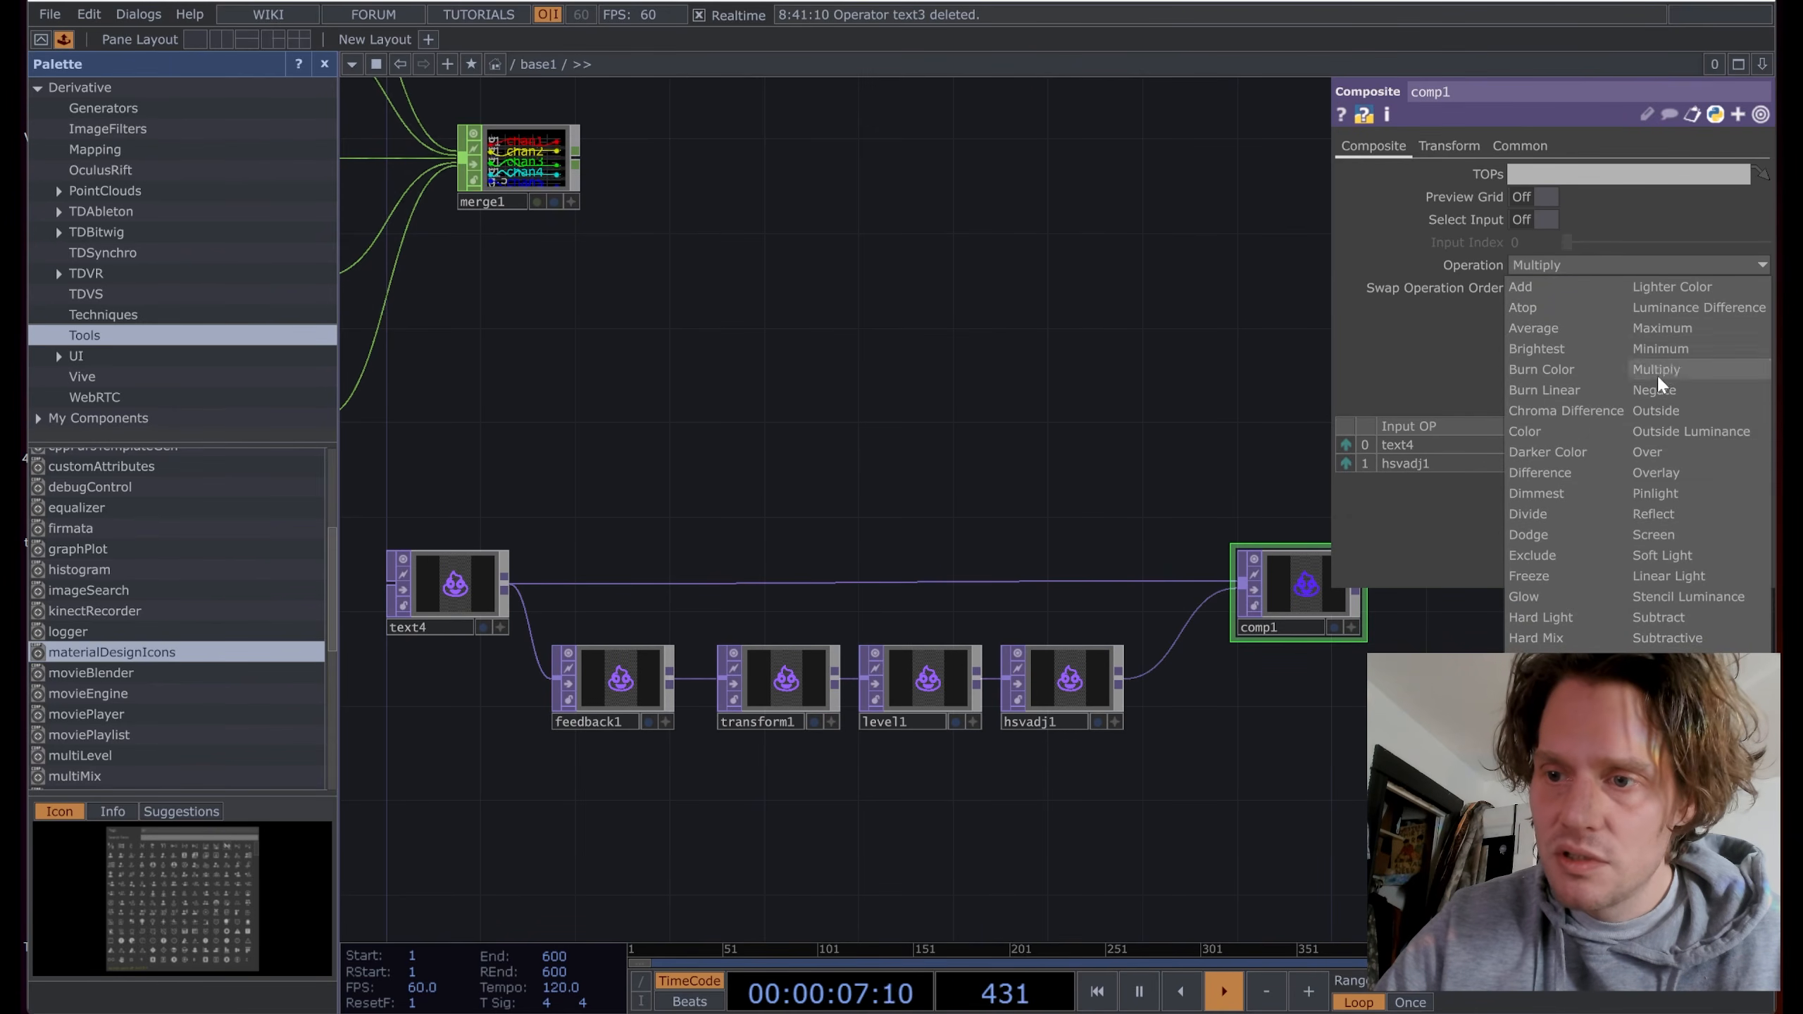
pyautogui.click(1665, 451)
pyautogui.moveTo(1284, 578); pyautogui.dragTo(591, 672)
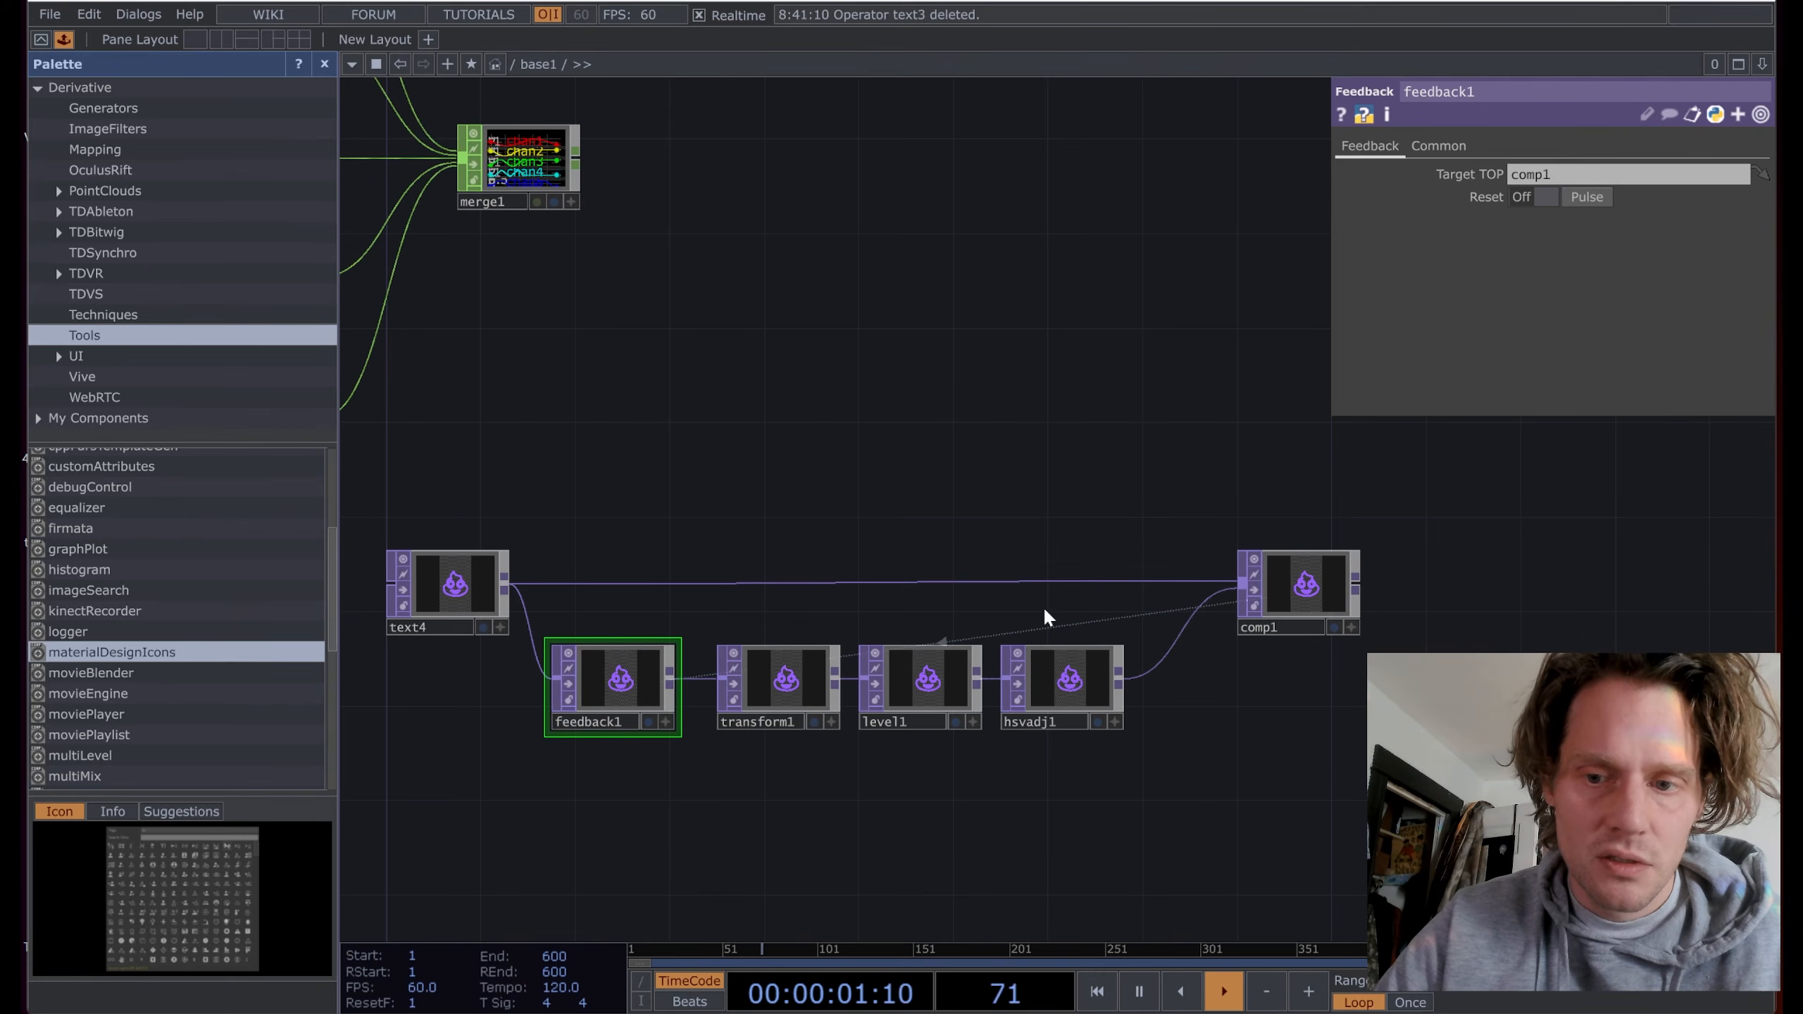
# Step: Add null1 after comp1 and turn on its display flag to show the purple icon
pyautogui.rightClick(1357, 587)
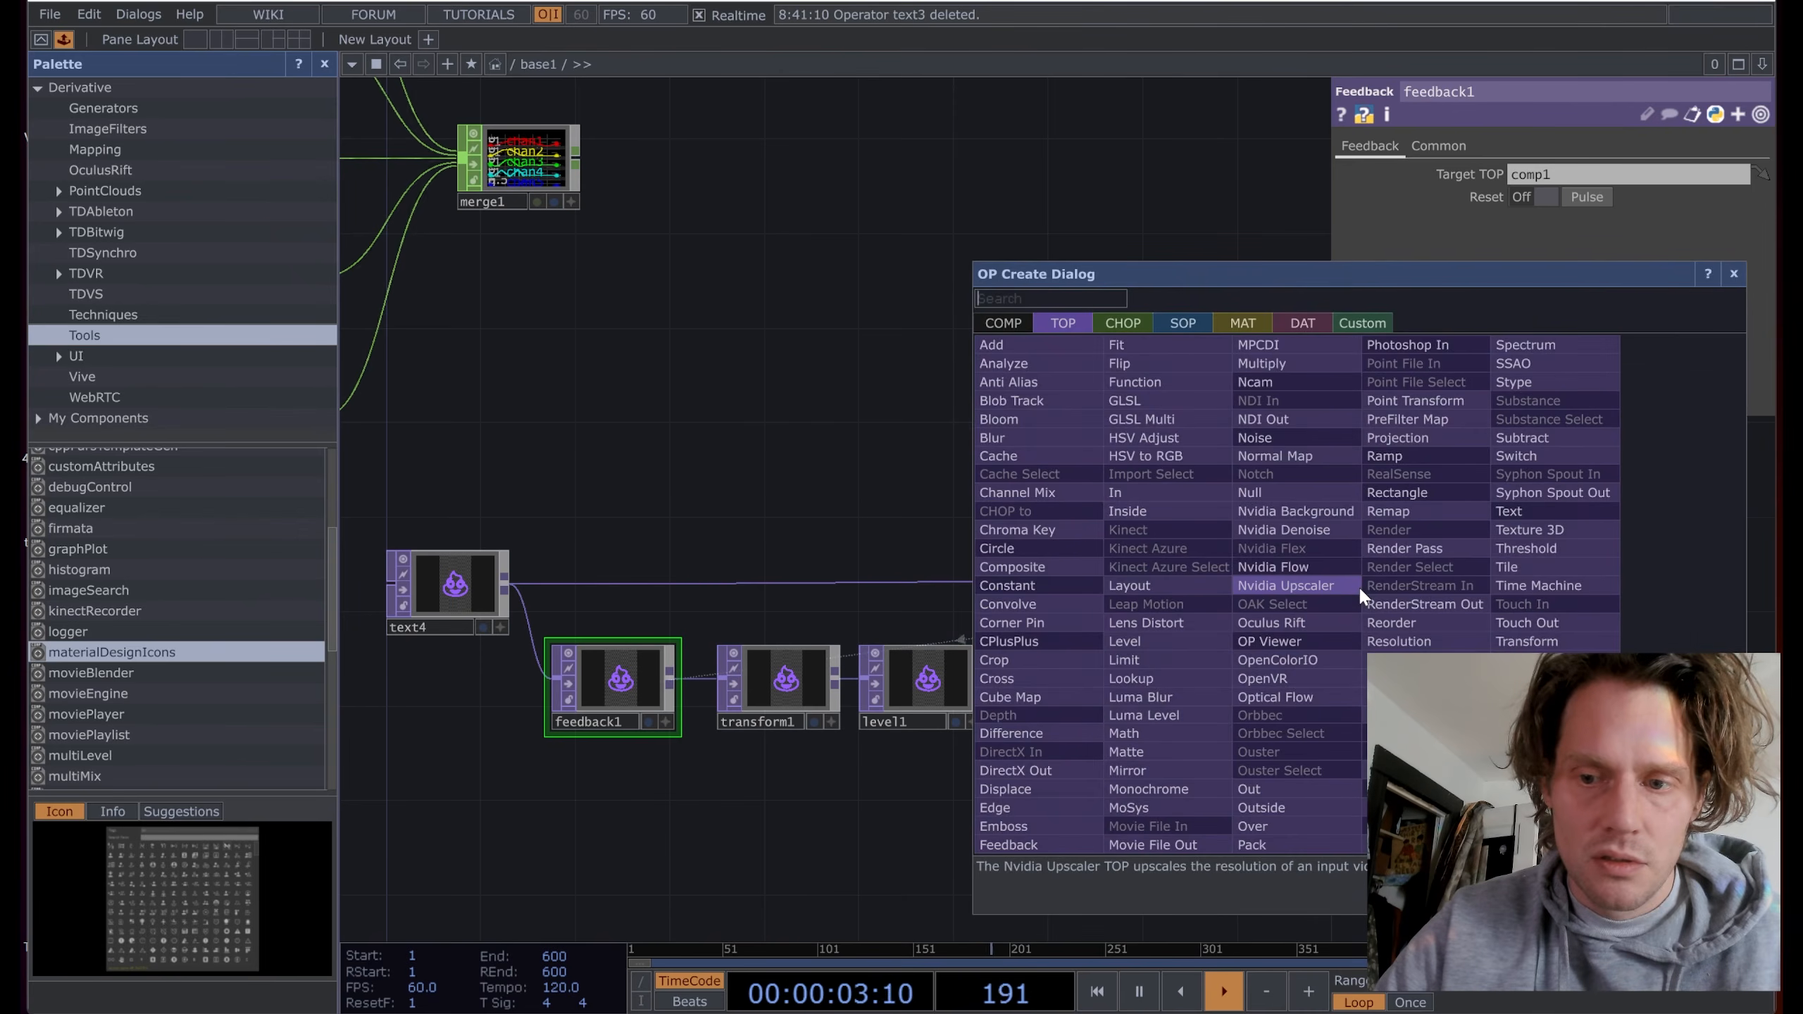
pyautogui.write('nu')
pyautogui.click(1282, 494)
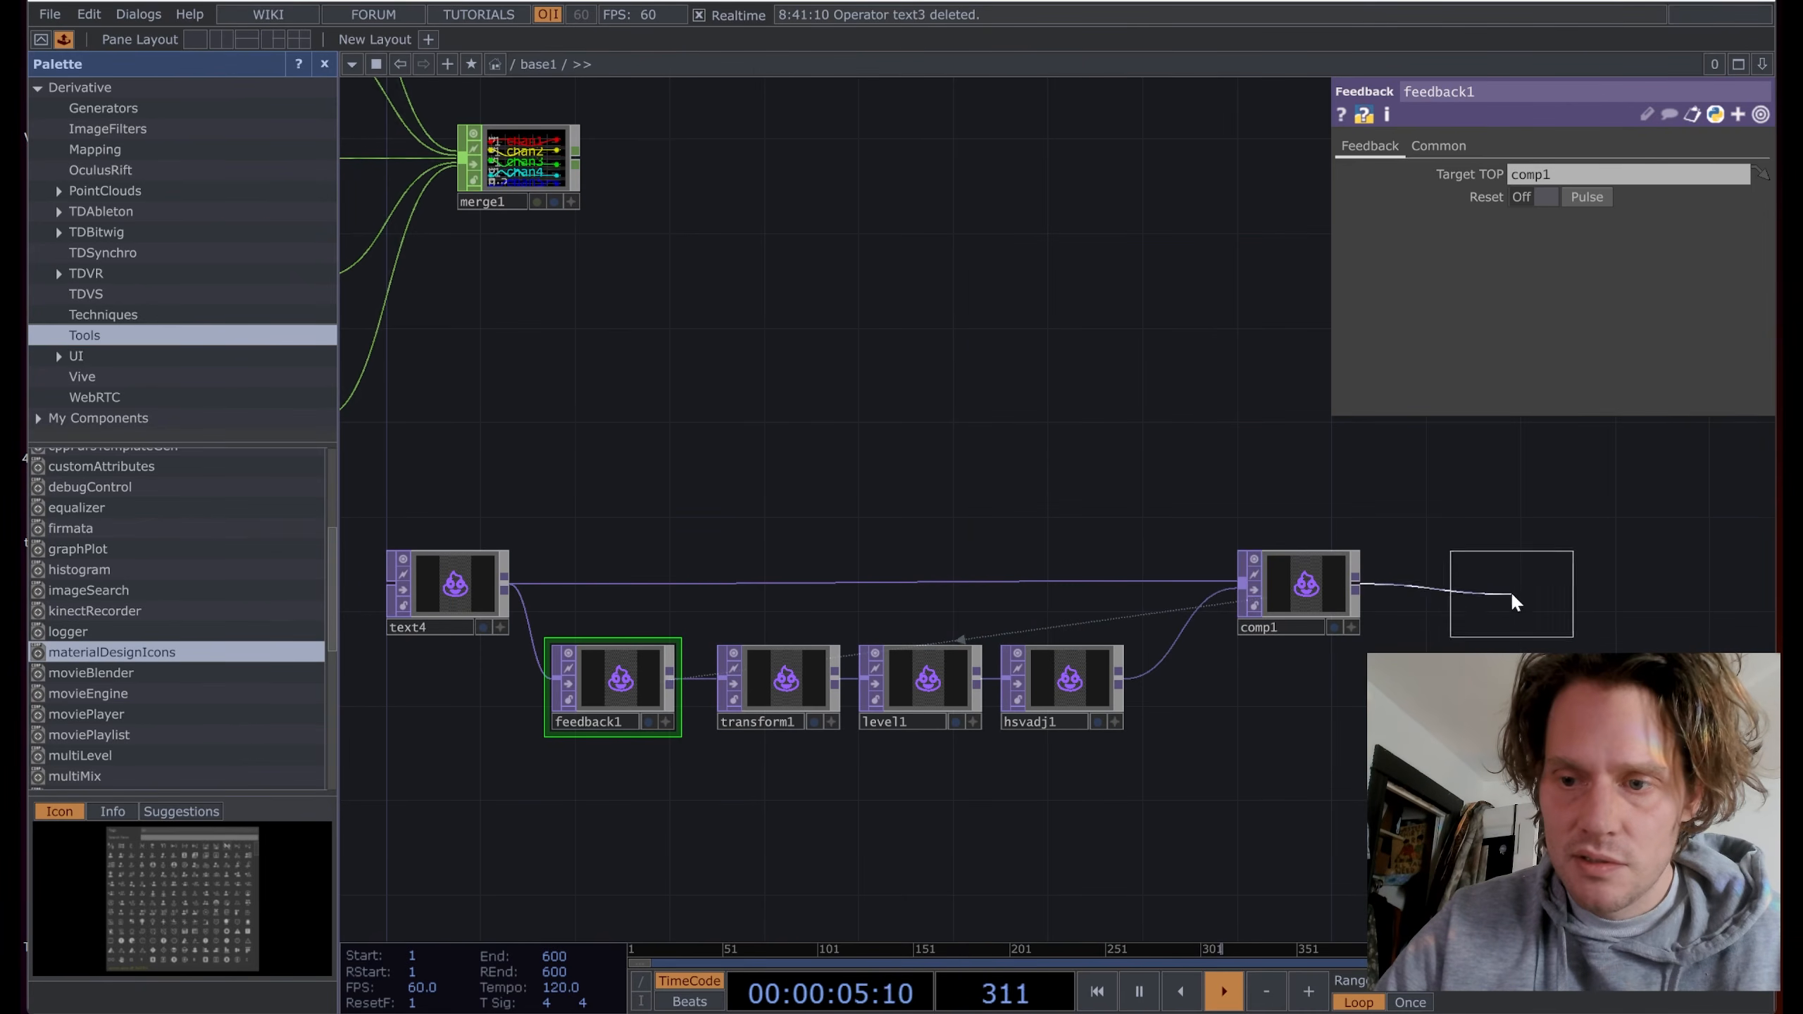
pyautogui.click(1520, 593)
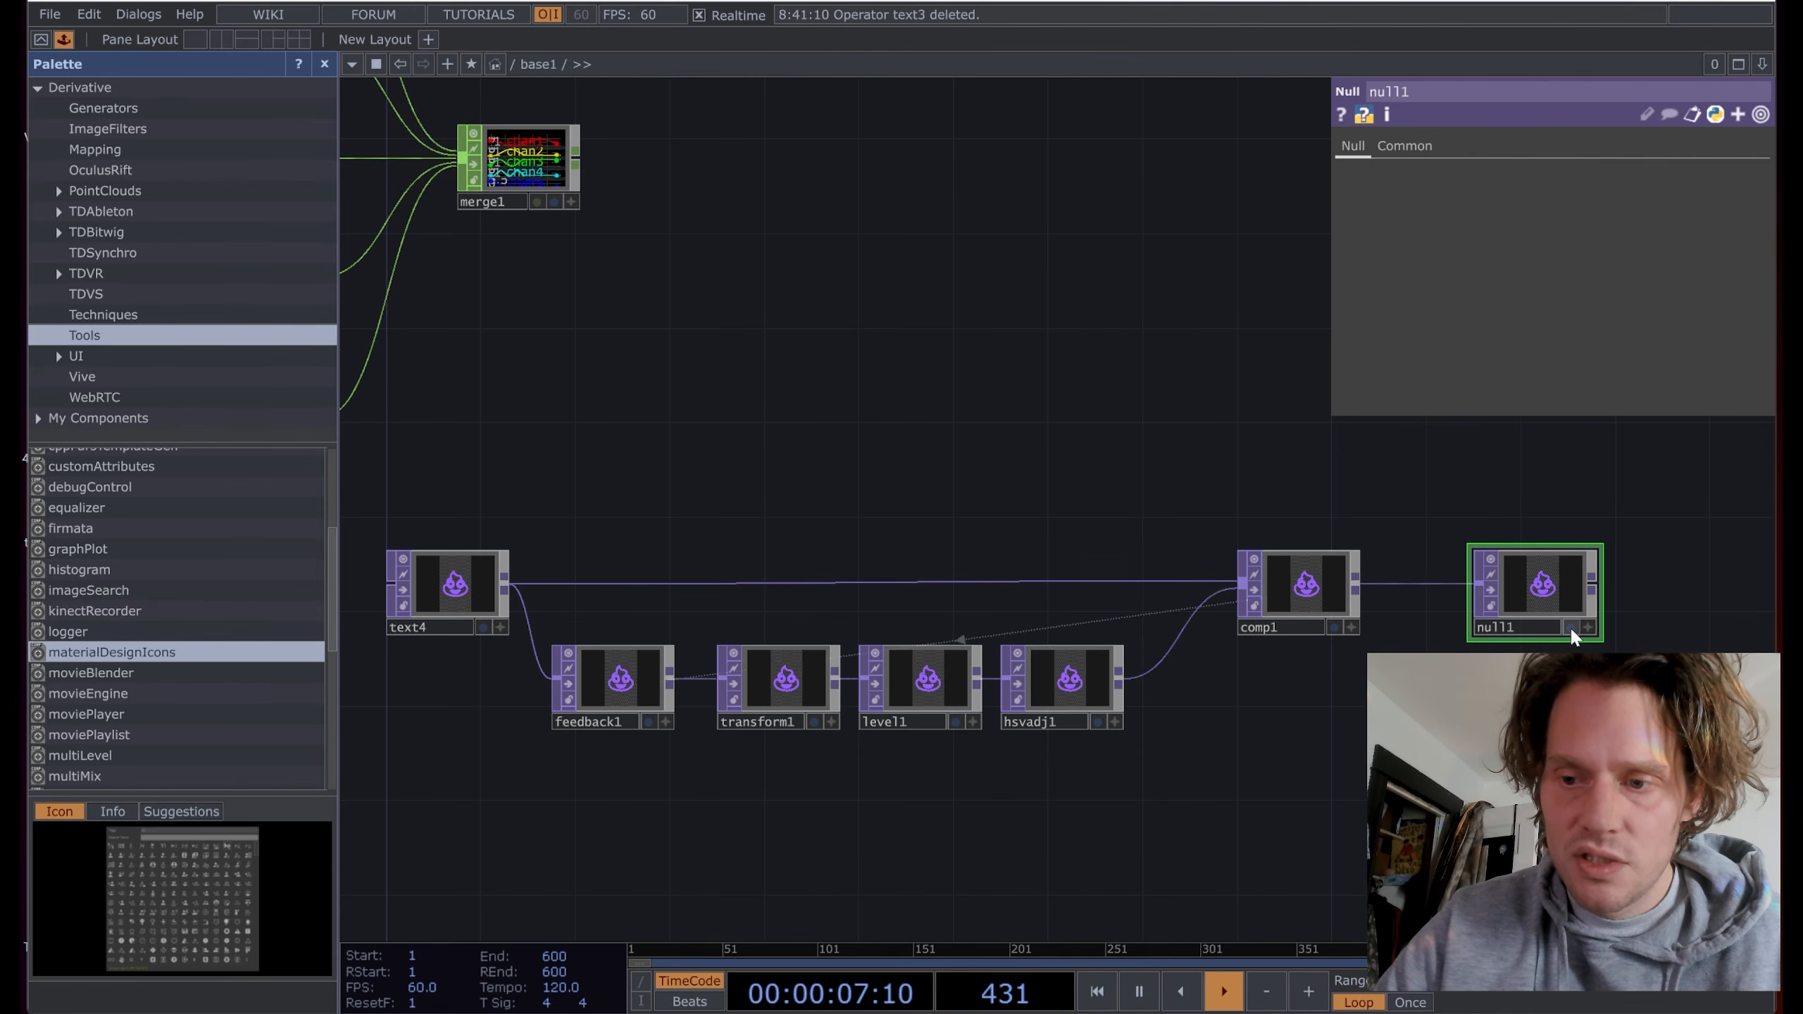
pyautogui.click(1570, 626)
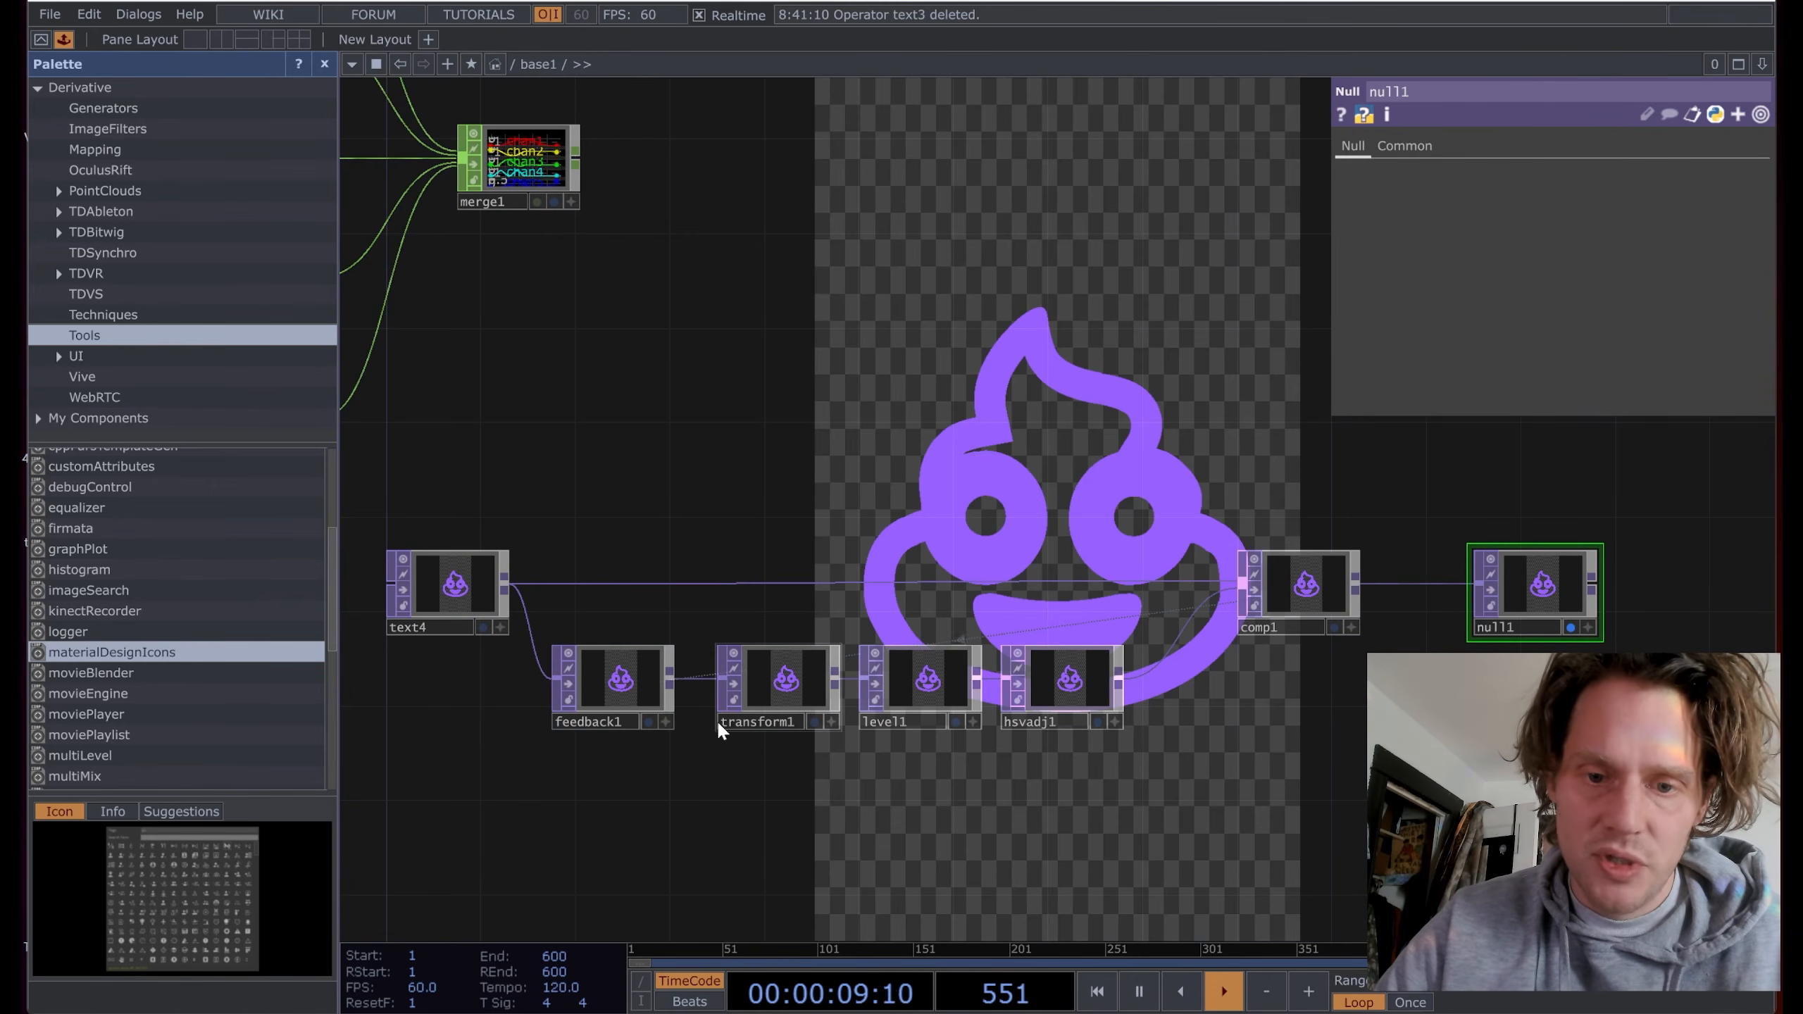
# Step: Set transform1's Translate units to Pixels, Translate Y to 1.1 and Rotate to -0.2
pyautogui.click(800, 693)
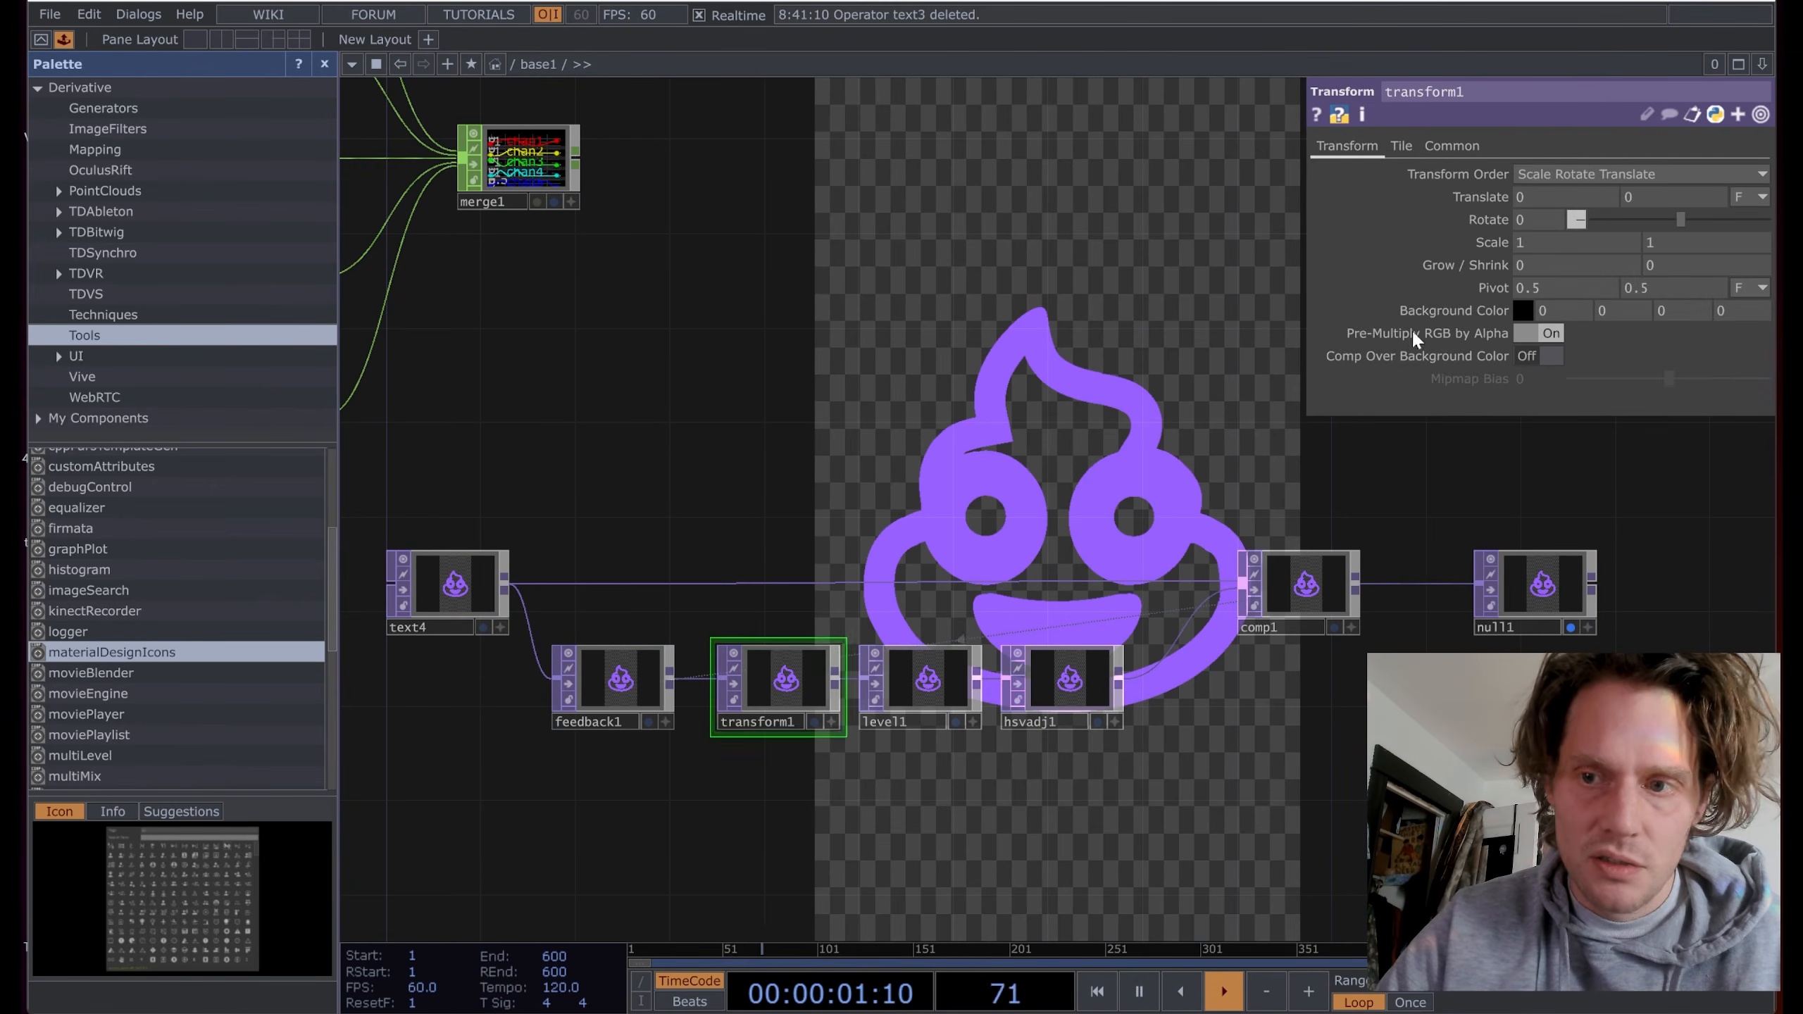
pyautogui.click(1760, 197)
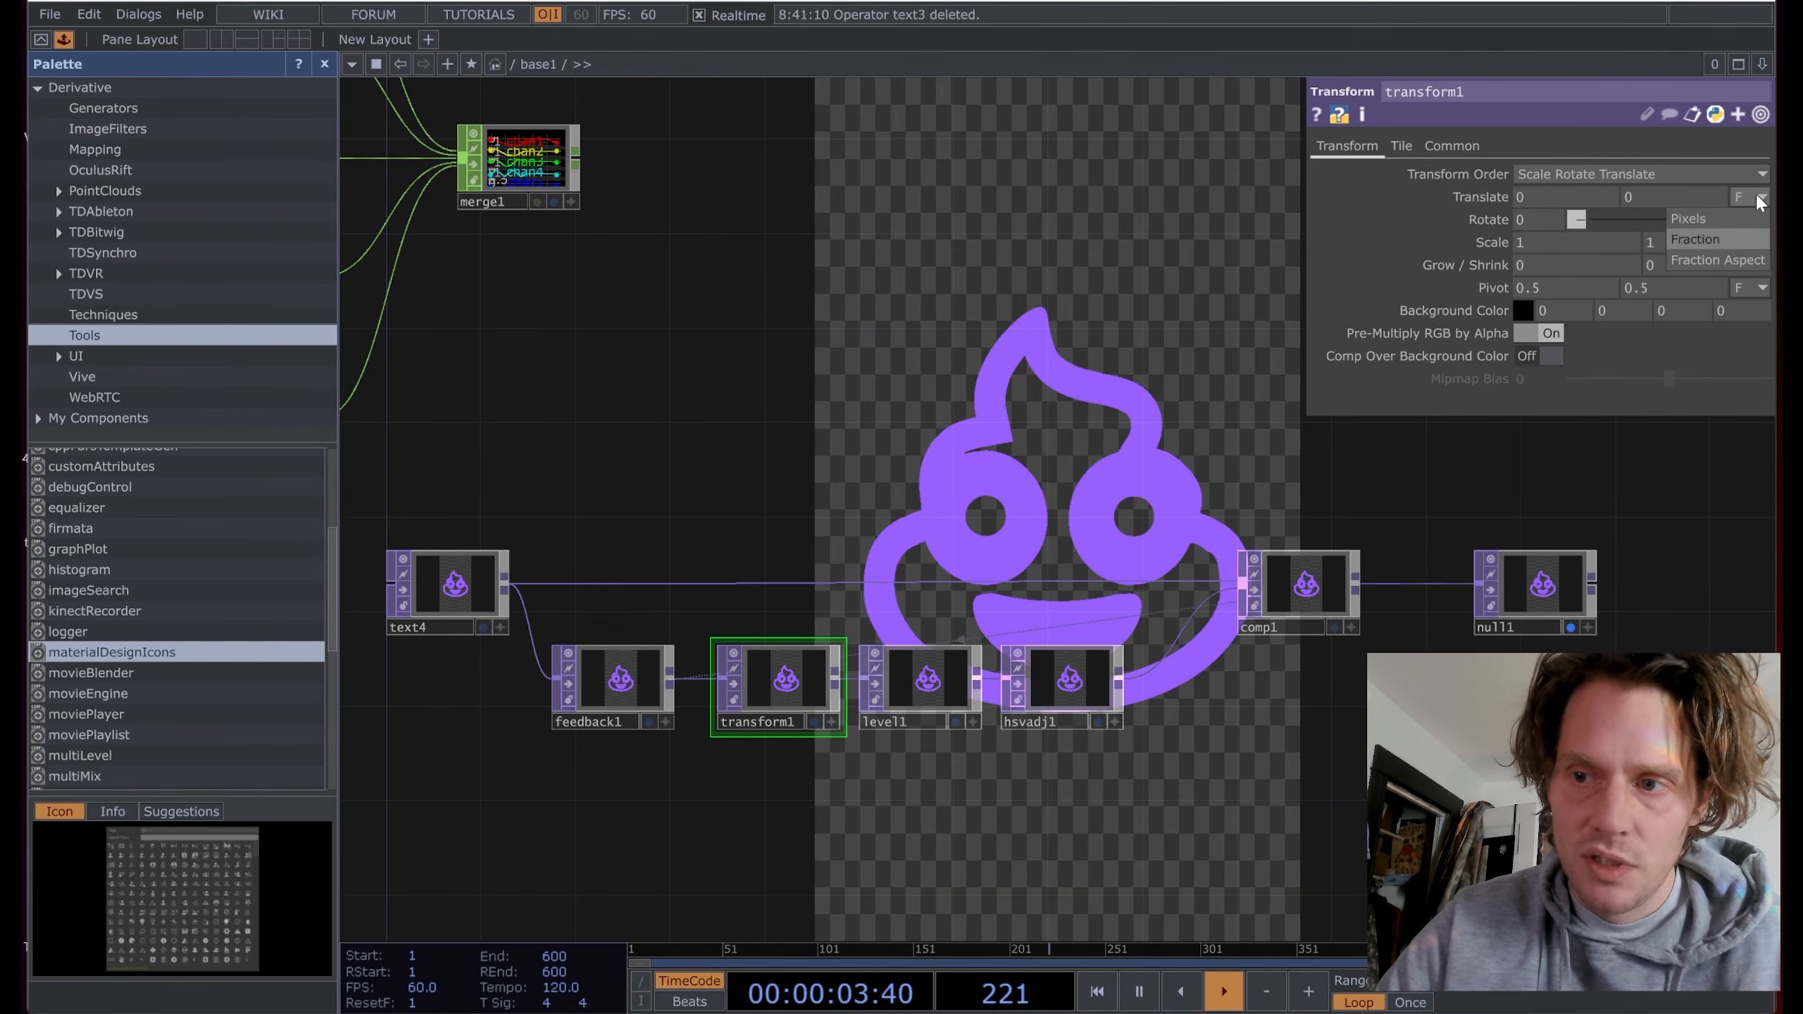
pyautogui.click(1714, 219)
pyautogui.middleClick(1690, 193)
pyautogui.moveTo(1690, 190); pyautogui.dragTo(1693, 166, button='middle')
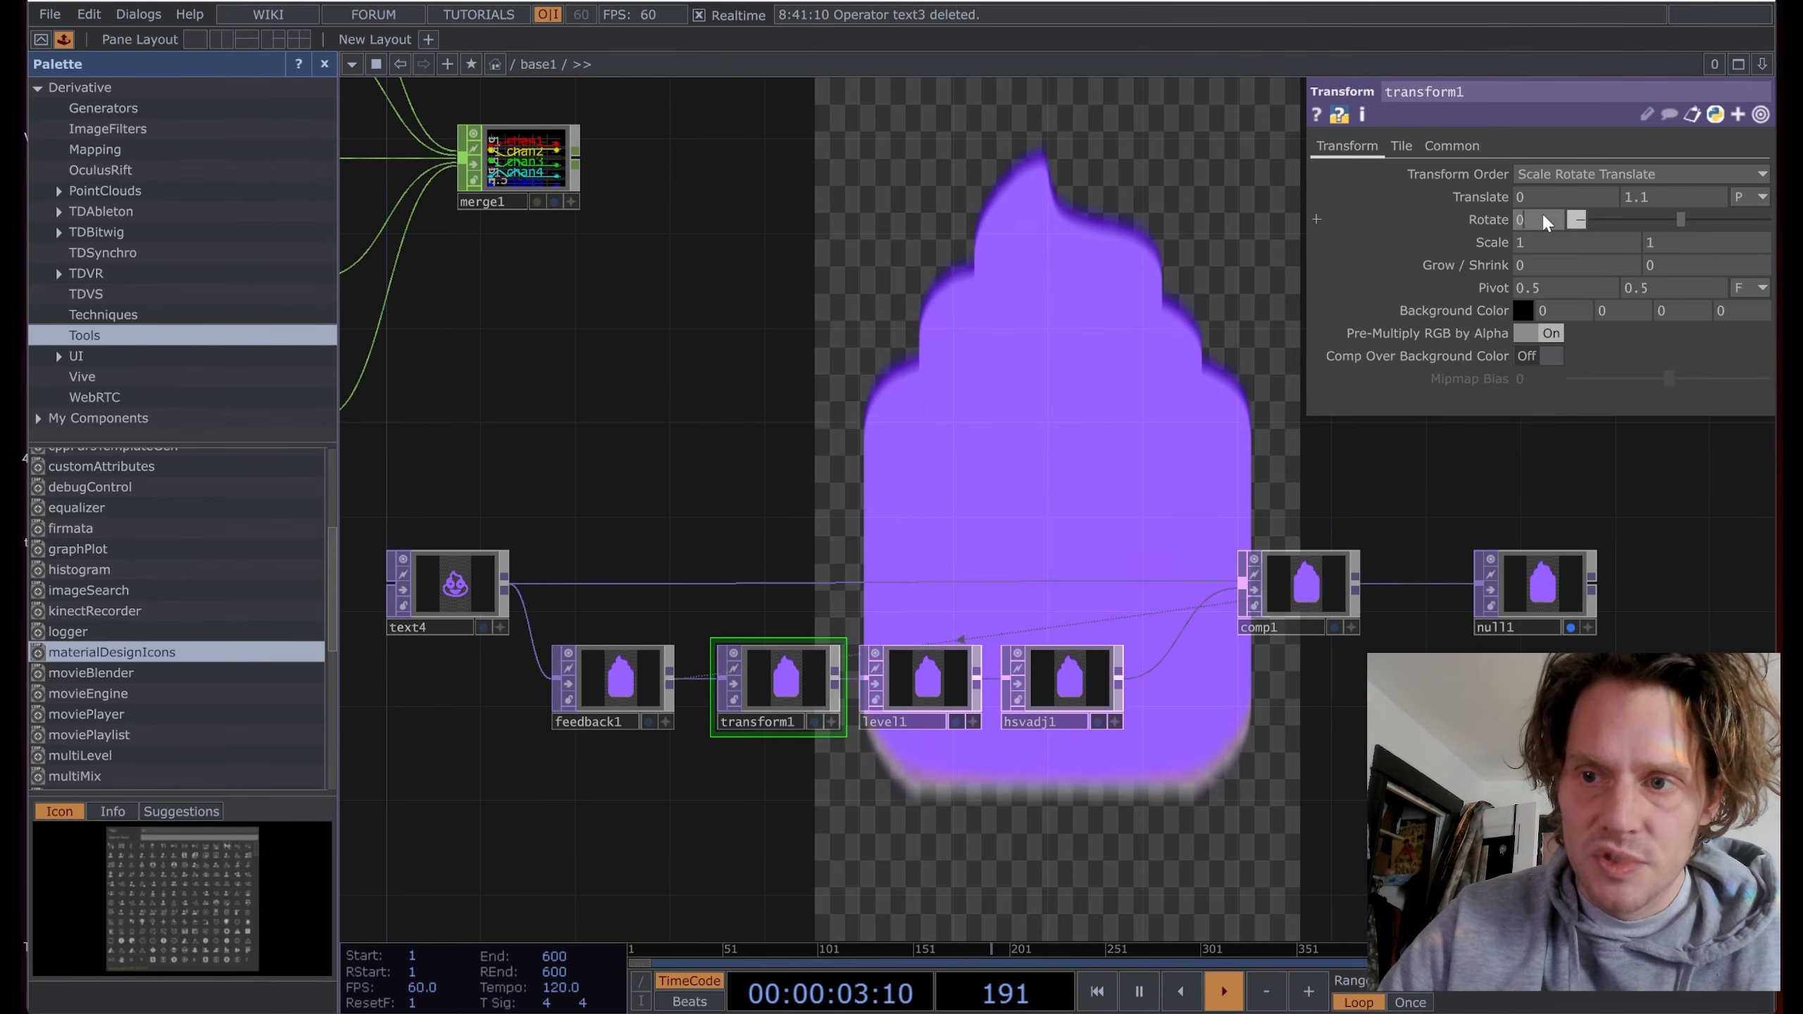
pyautogui.moveTo(1542, 212); pyautogui.dragTo(1528, 212, button='middle')
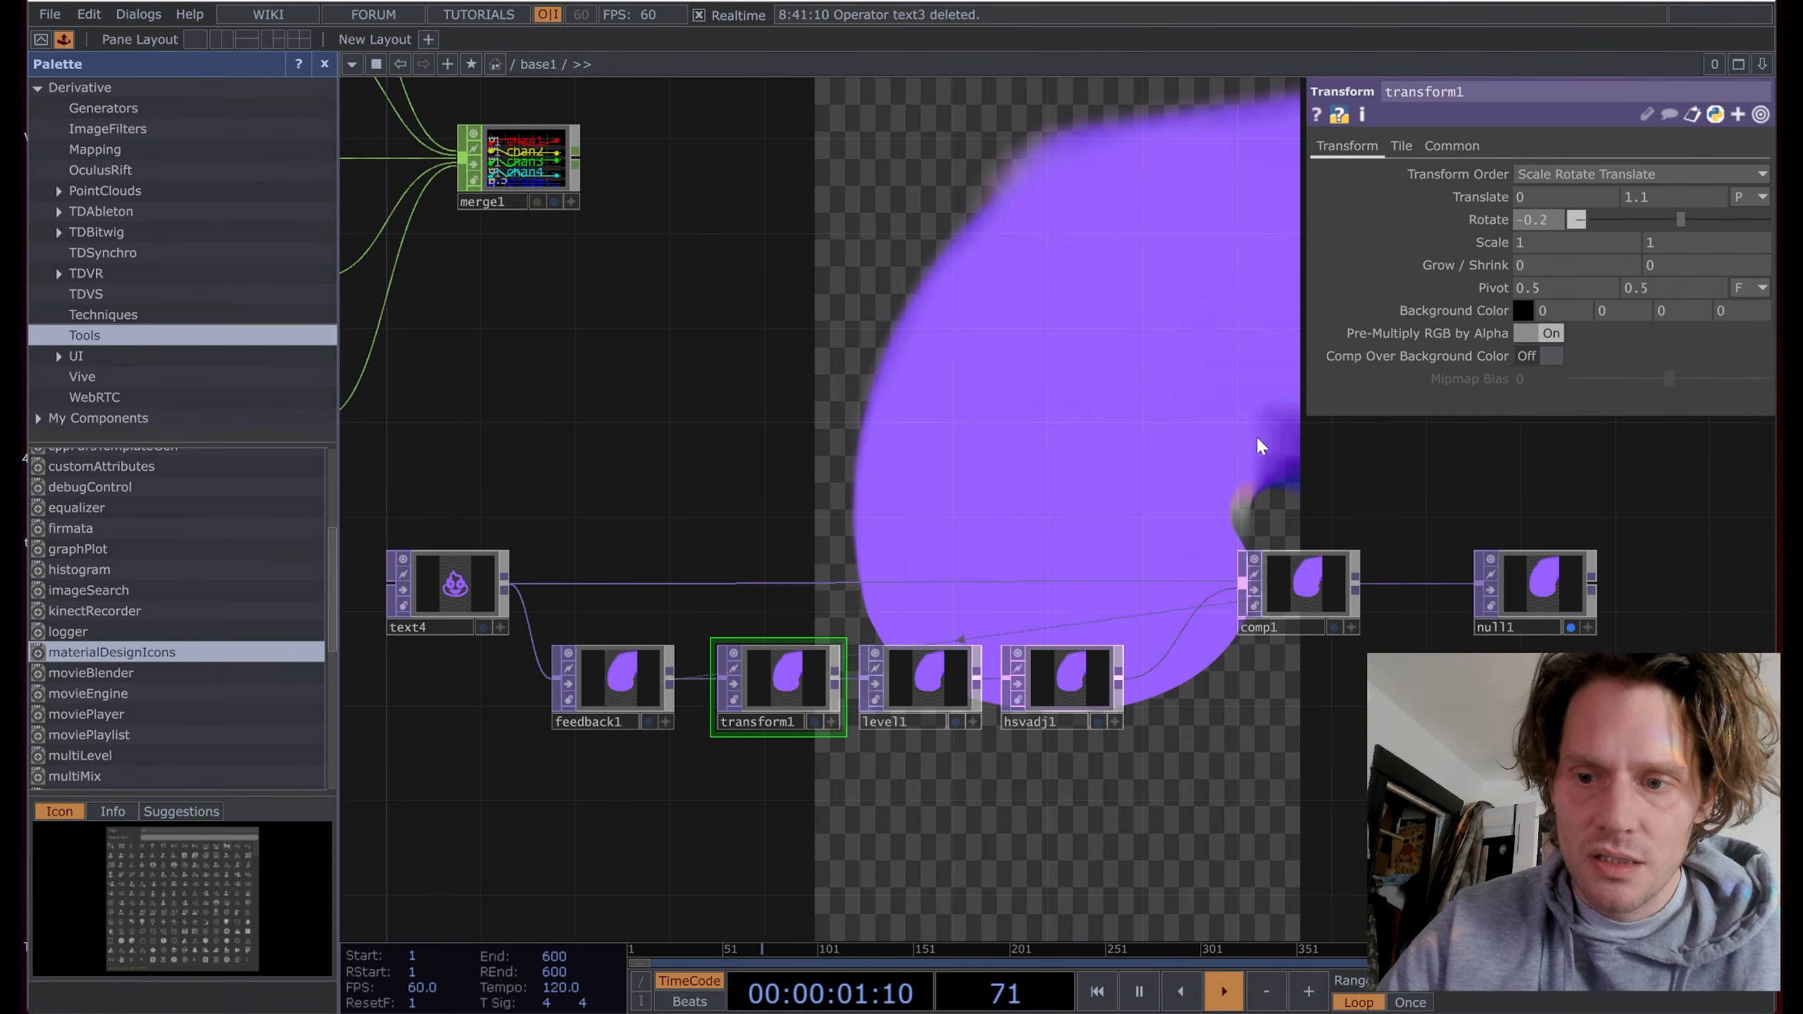
# Step: Set hsvadj1's Hue Offset to -9 so the trails cycle through rainbow colours
pyautogui.scroll(-2, 994, 455)
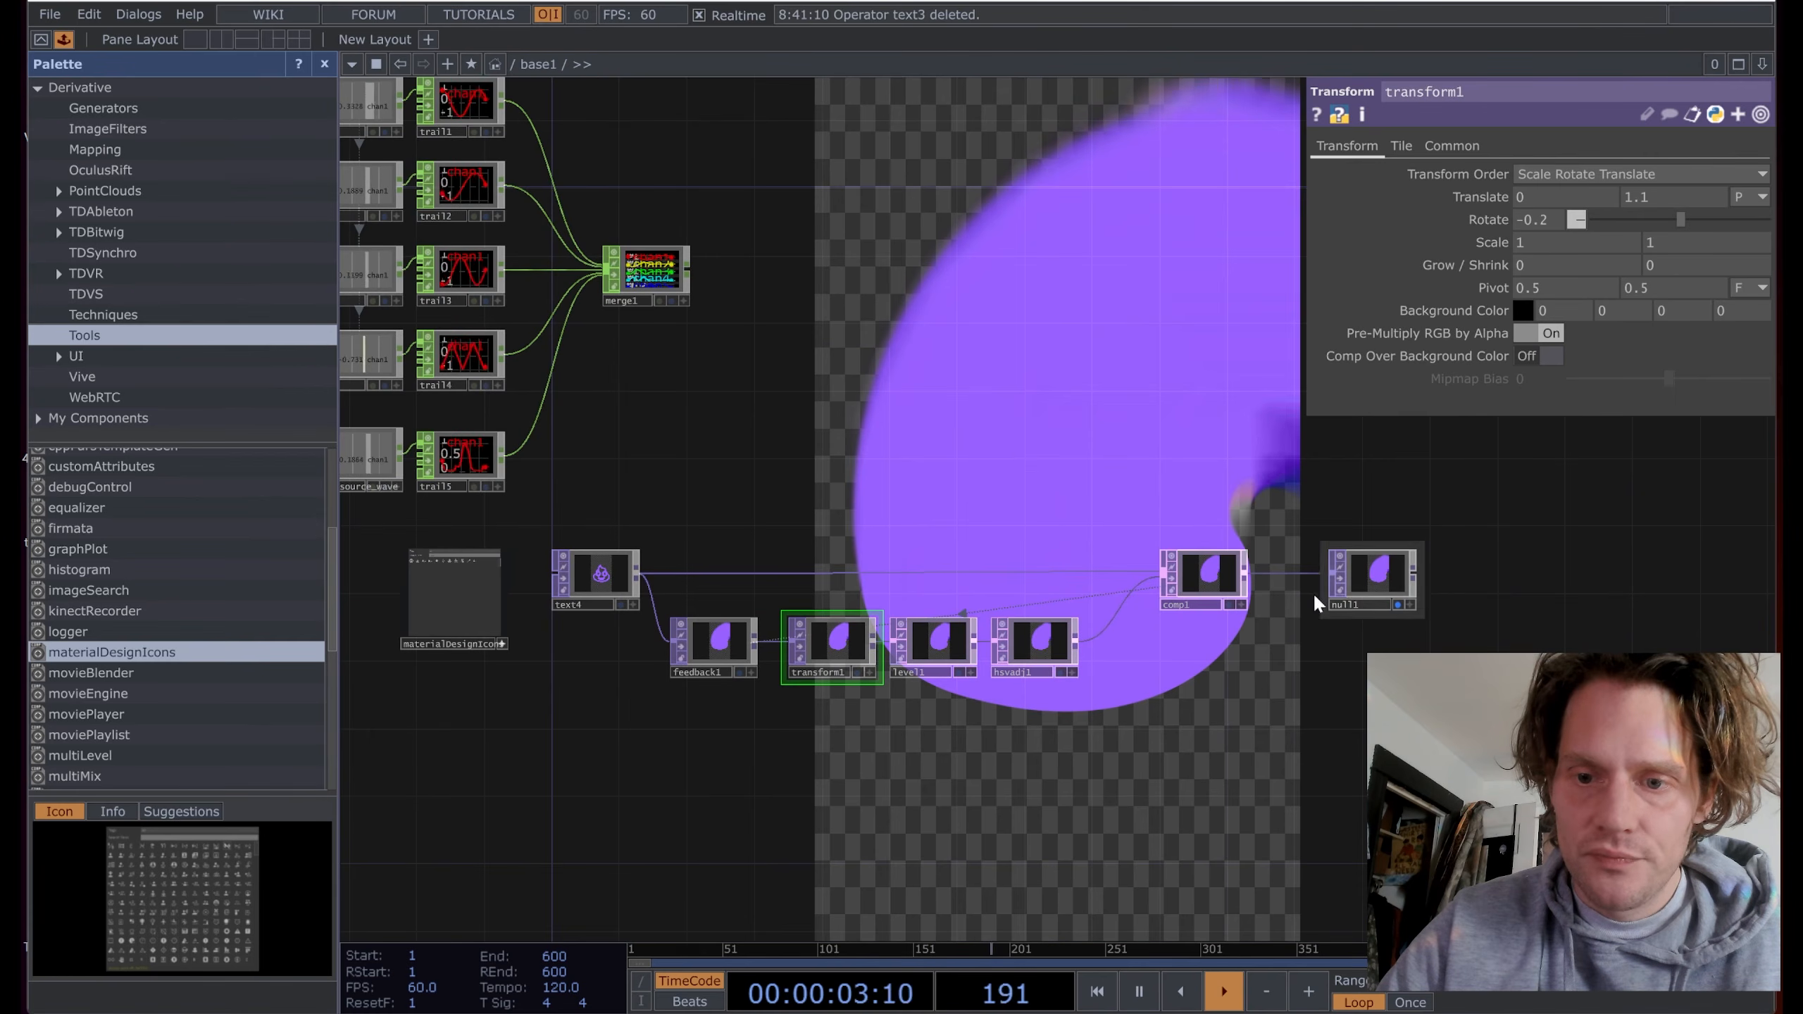
pyautogui.click(1028, 648)
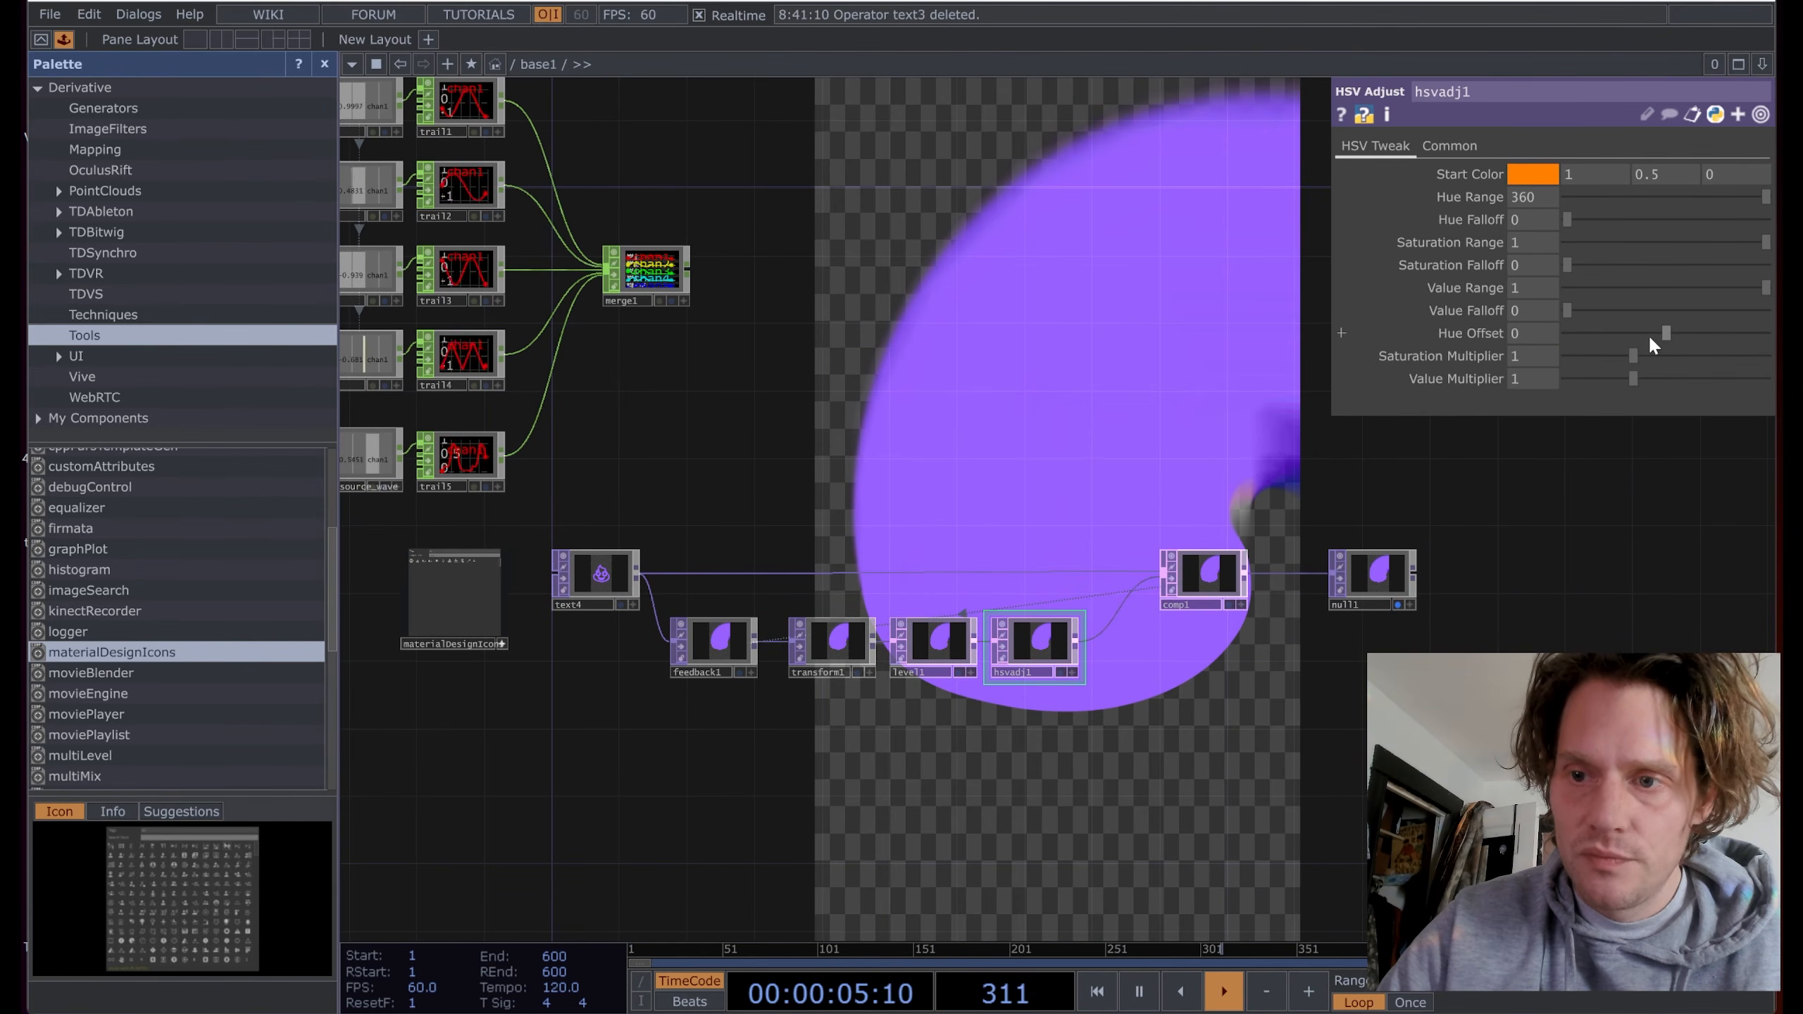
pyautogui.moveTo(1663, 330); pyautogui.dragTo(1665, 331)
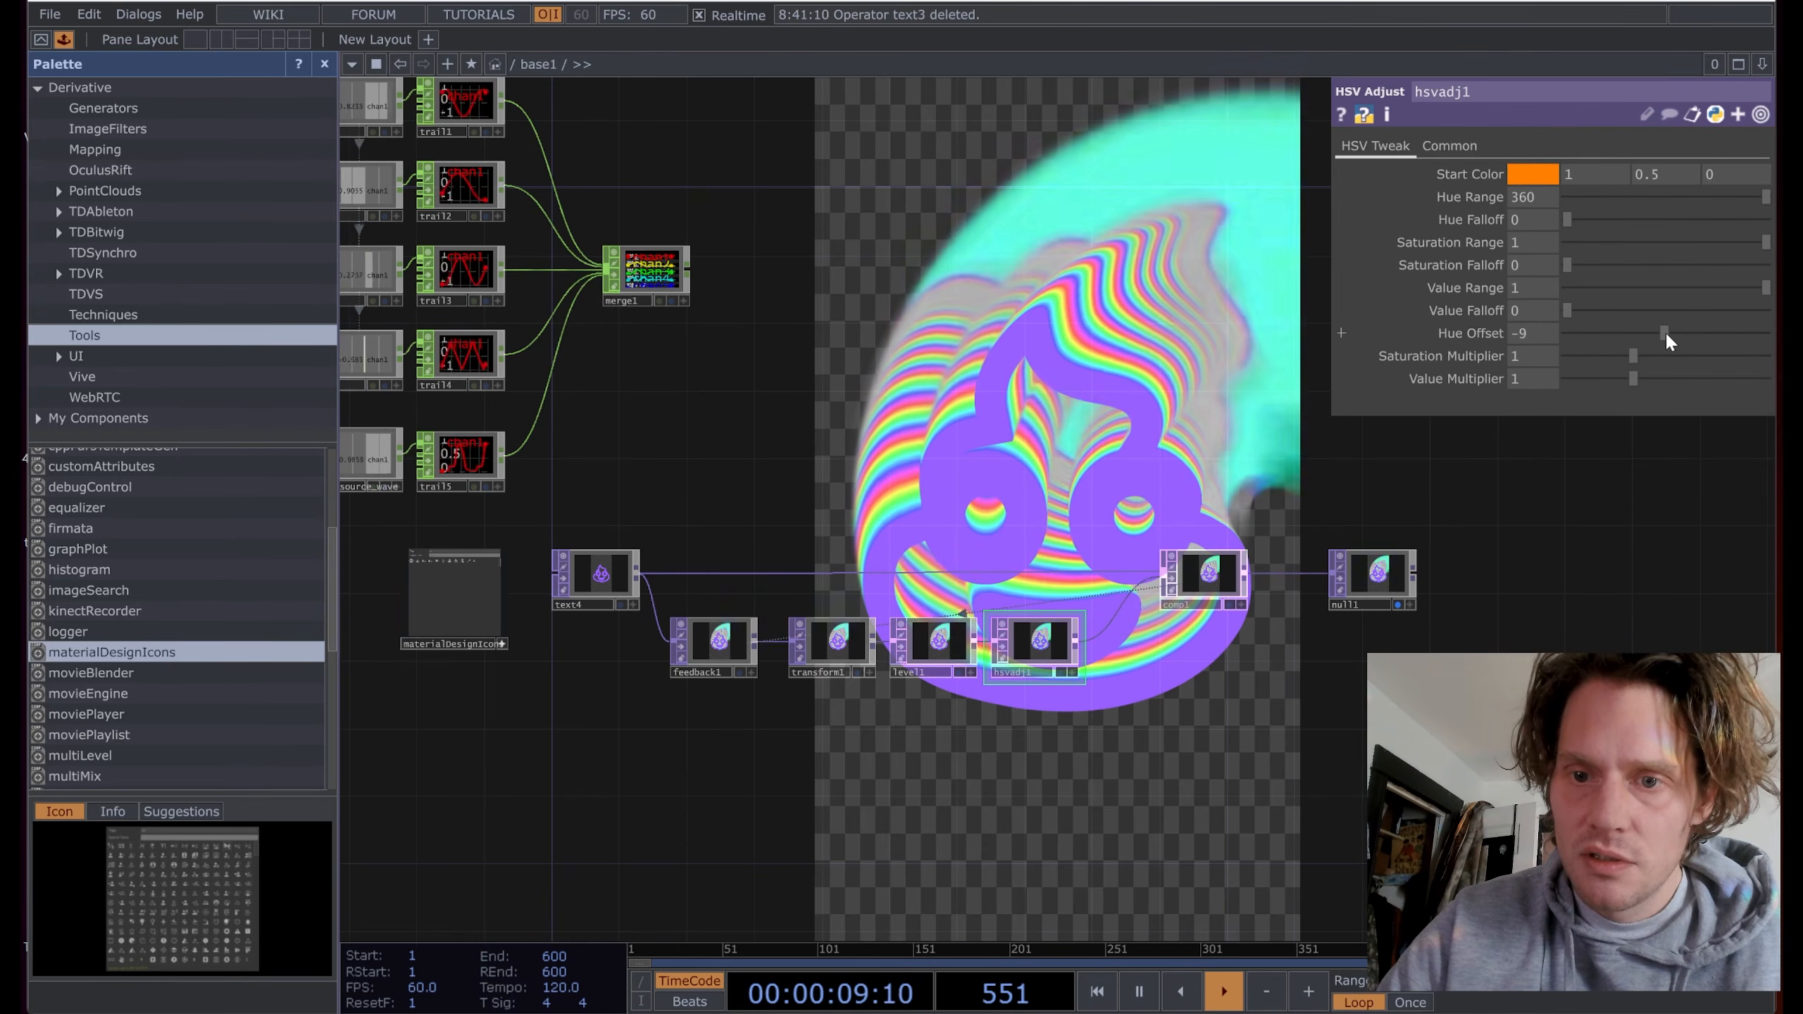
pyautogui.scroll(3, 1174, 707)
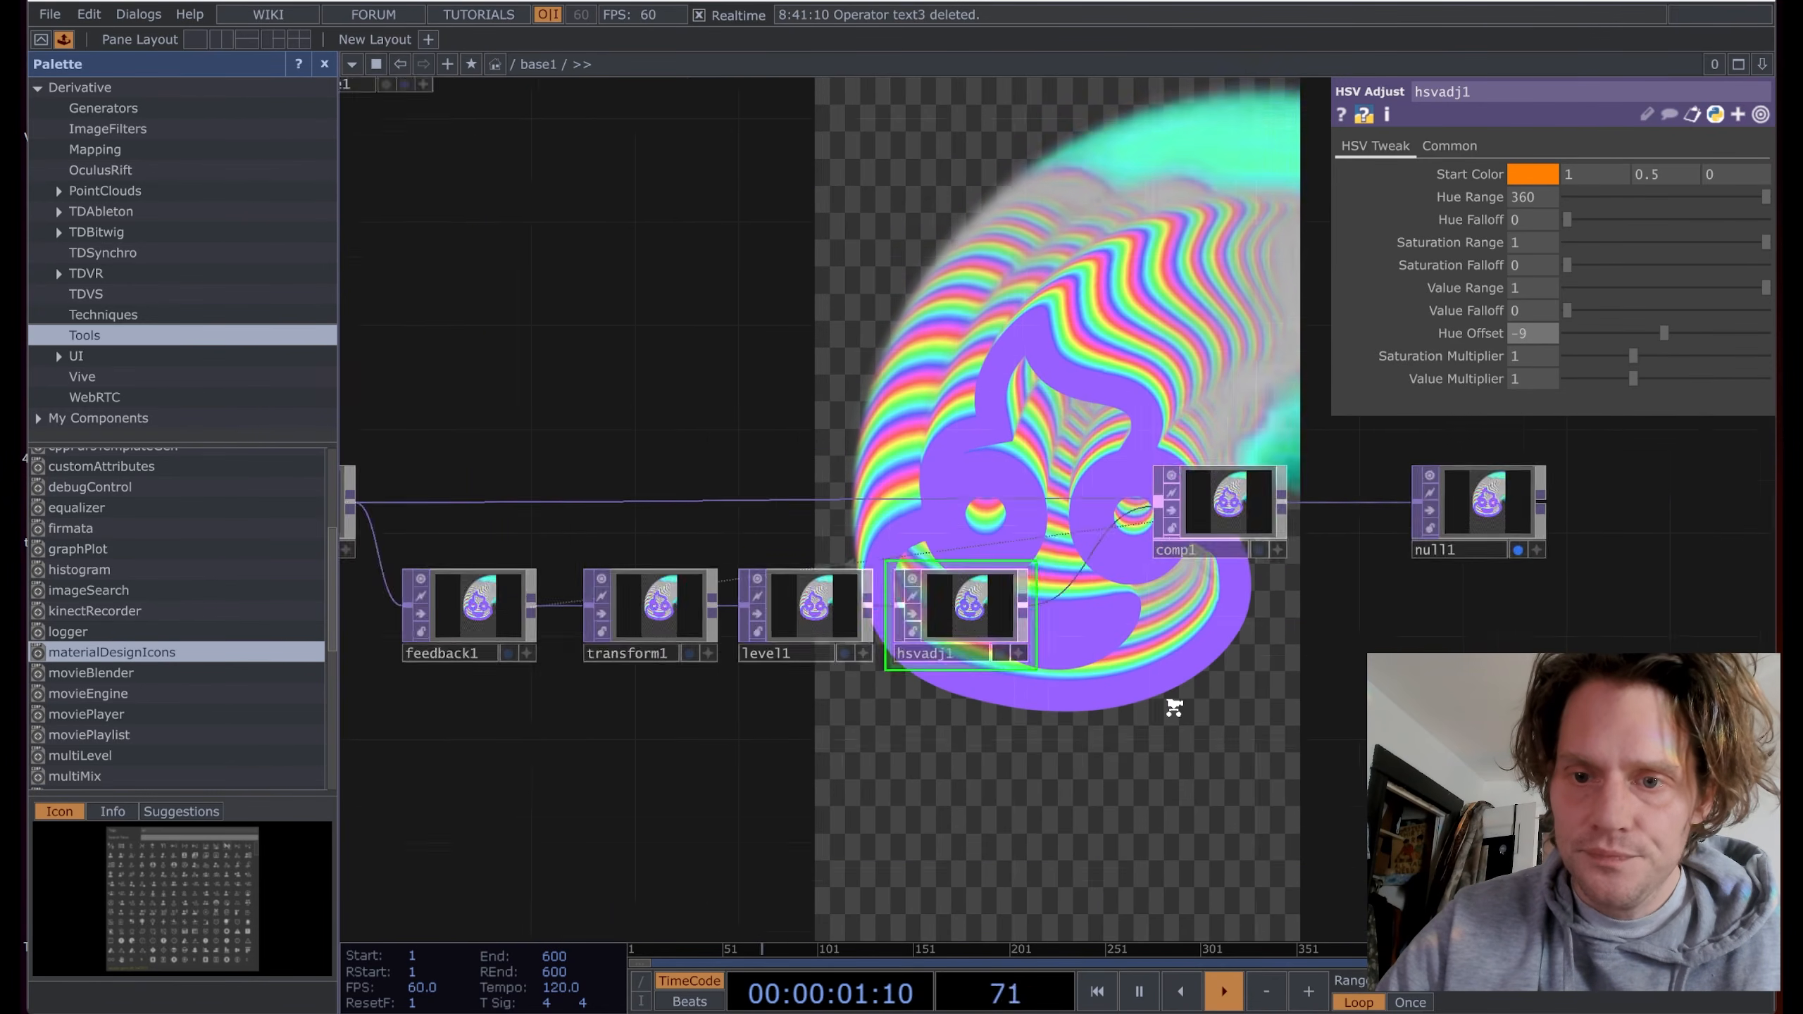
pyautogui.scroll(2, 1174, 707)
pyautogui.moveTo(1174, 707); pyautogui.dragTo(1309, 771)
# Step: Scale transform1 to 1.003 and set its Tile page Extend mode to Repeat
pyautogui.click(654, 665)
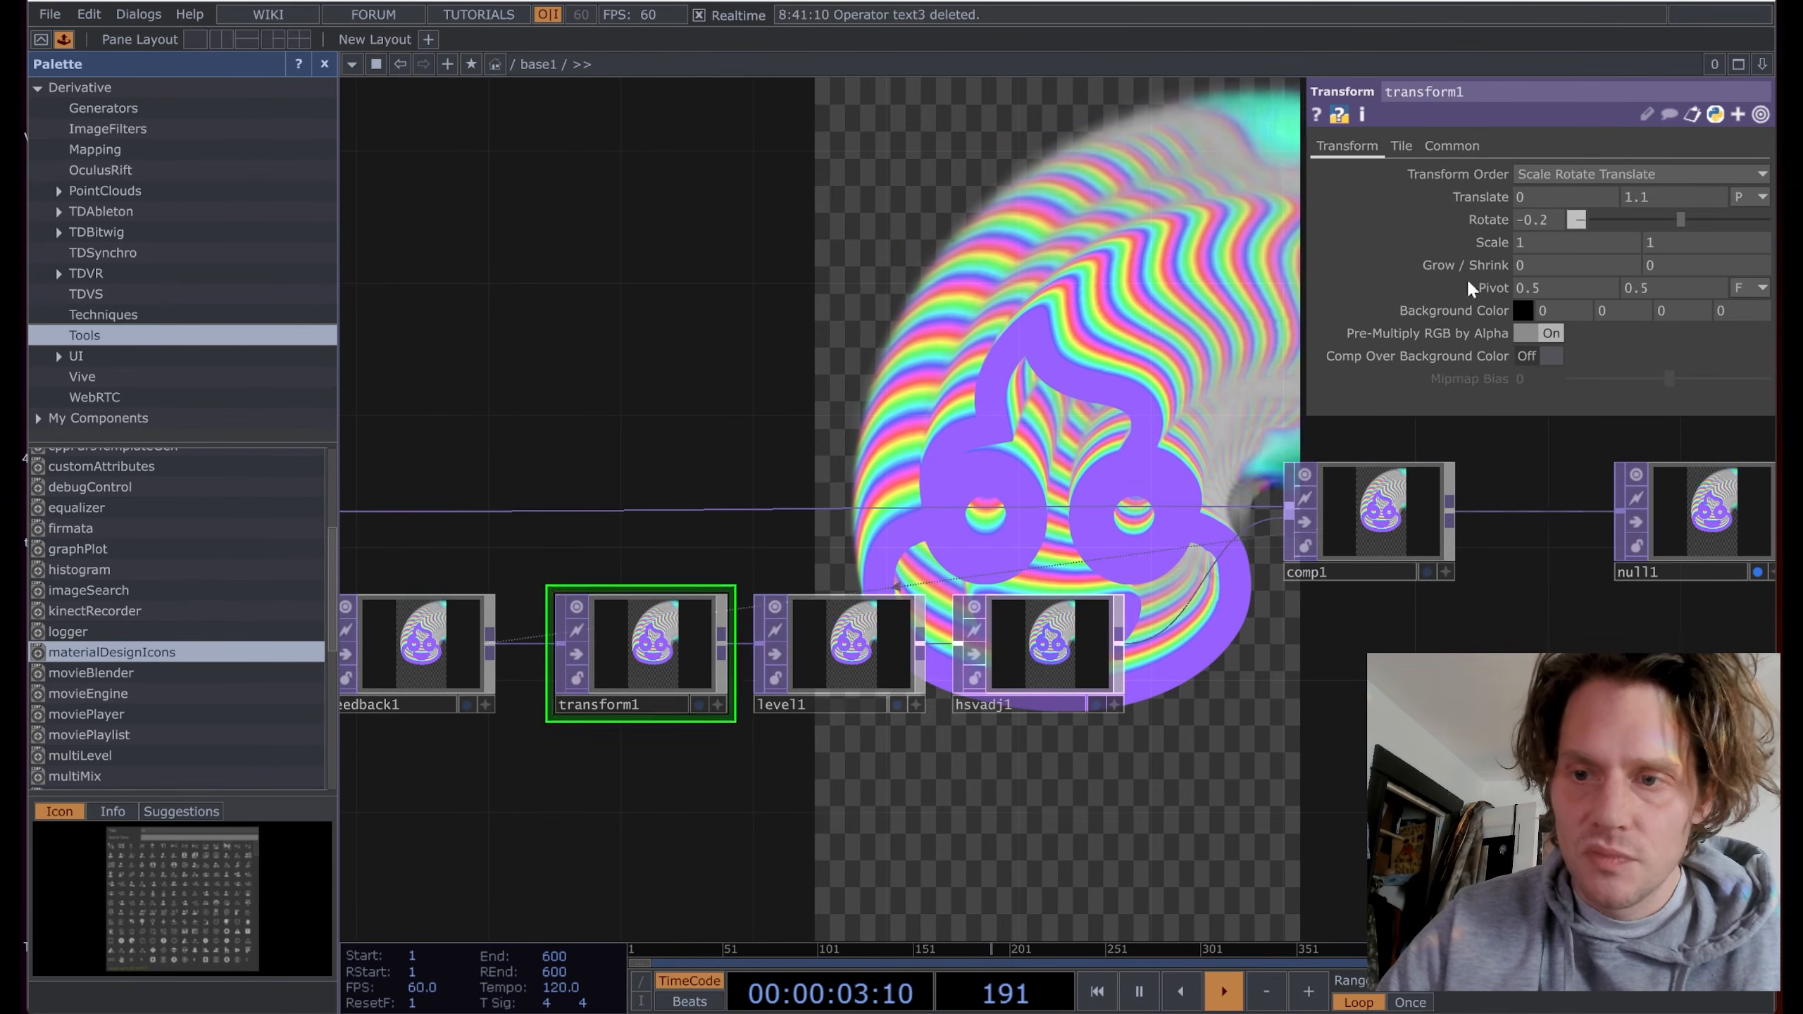
pyautogui.moveTo(1498, 241)
pyautogui.mouseDown(button='middle')
pyautogui.moveTo(1496, 280)
pyautogui.moveTo(1498, 221)
pyautogui.mouseUp(button='middle')
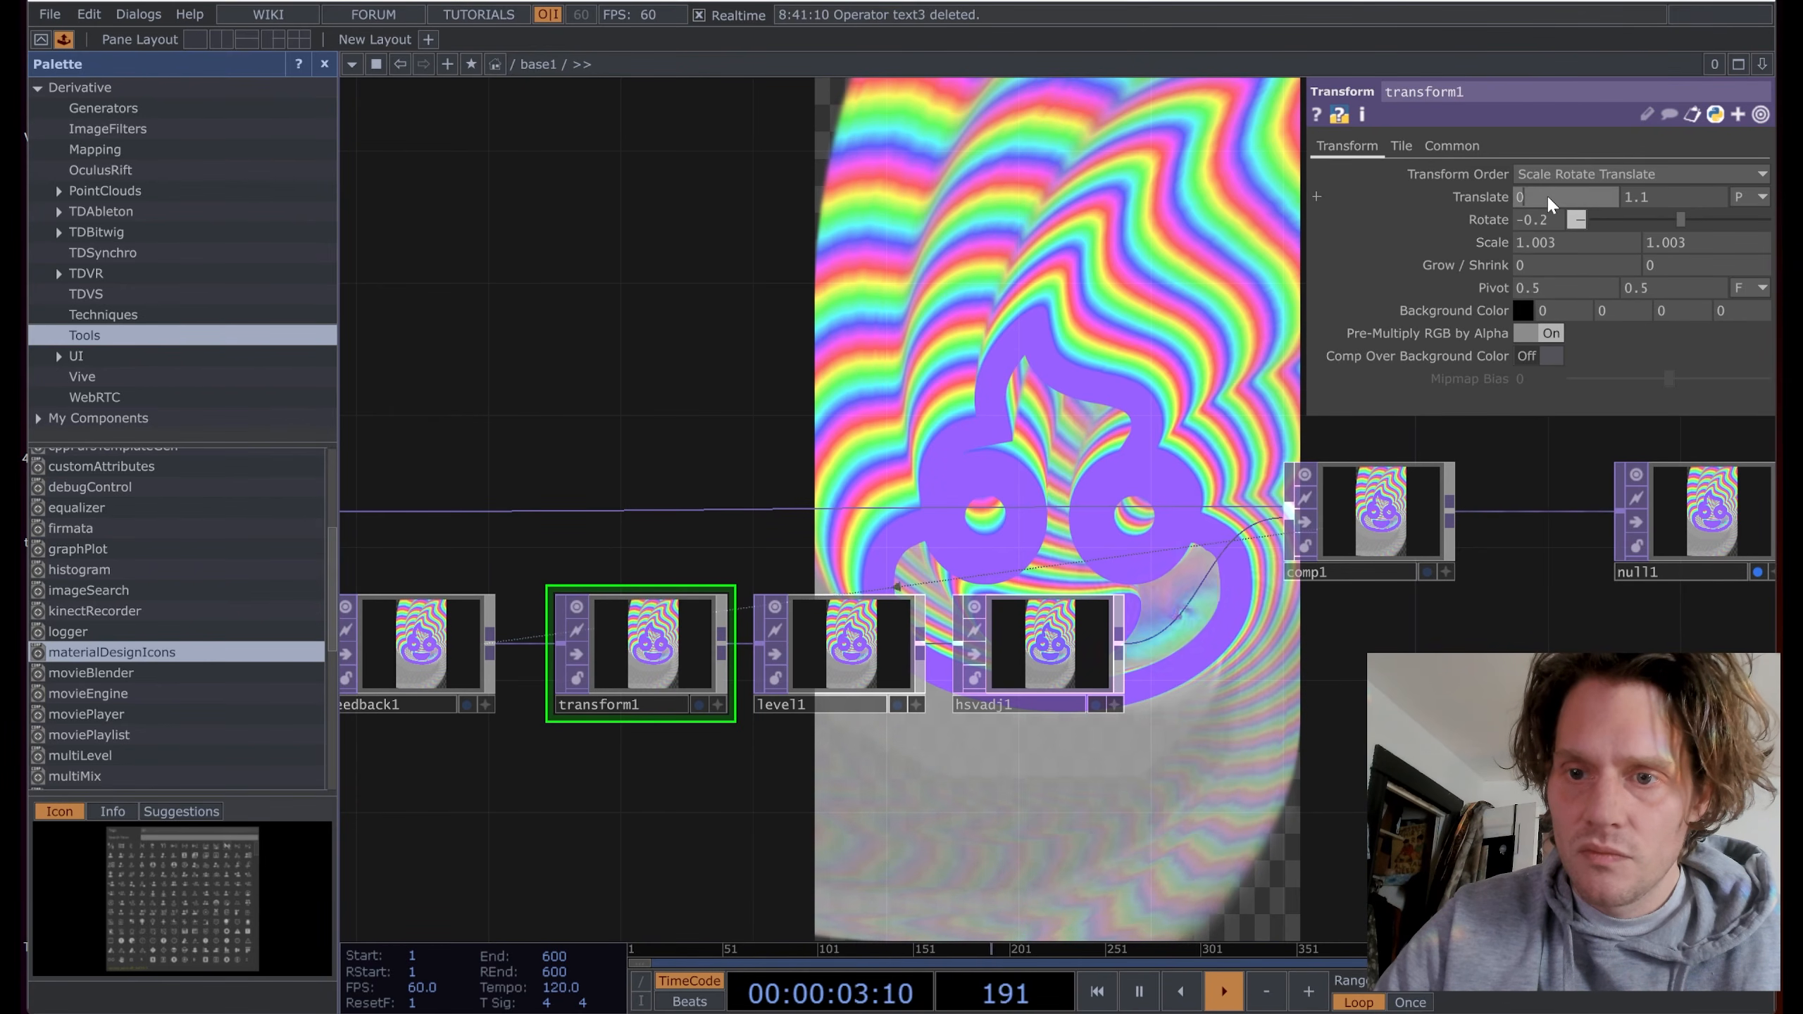
pyautogui.click(1402, 145)
pyautogui.click(1628, 173)
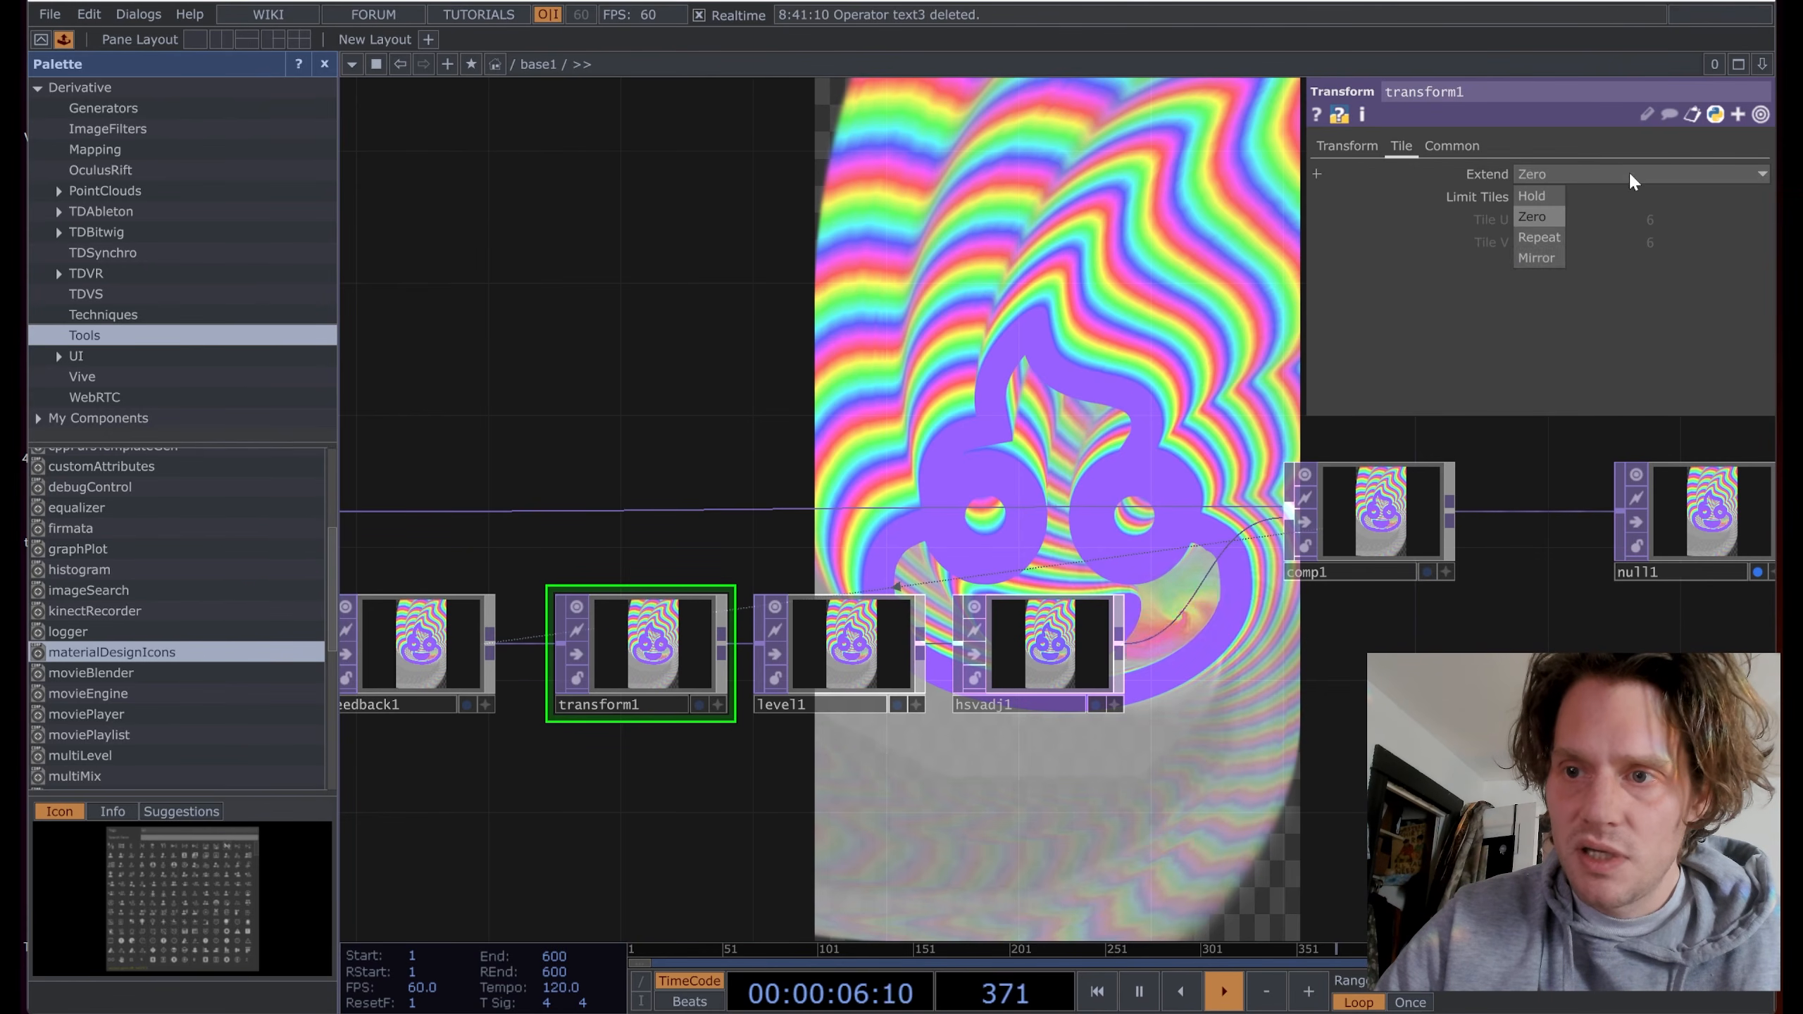
pyautogui.click(1555, 239)
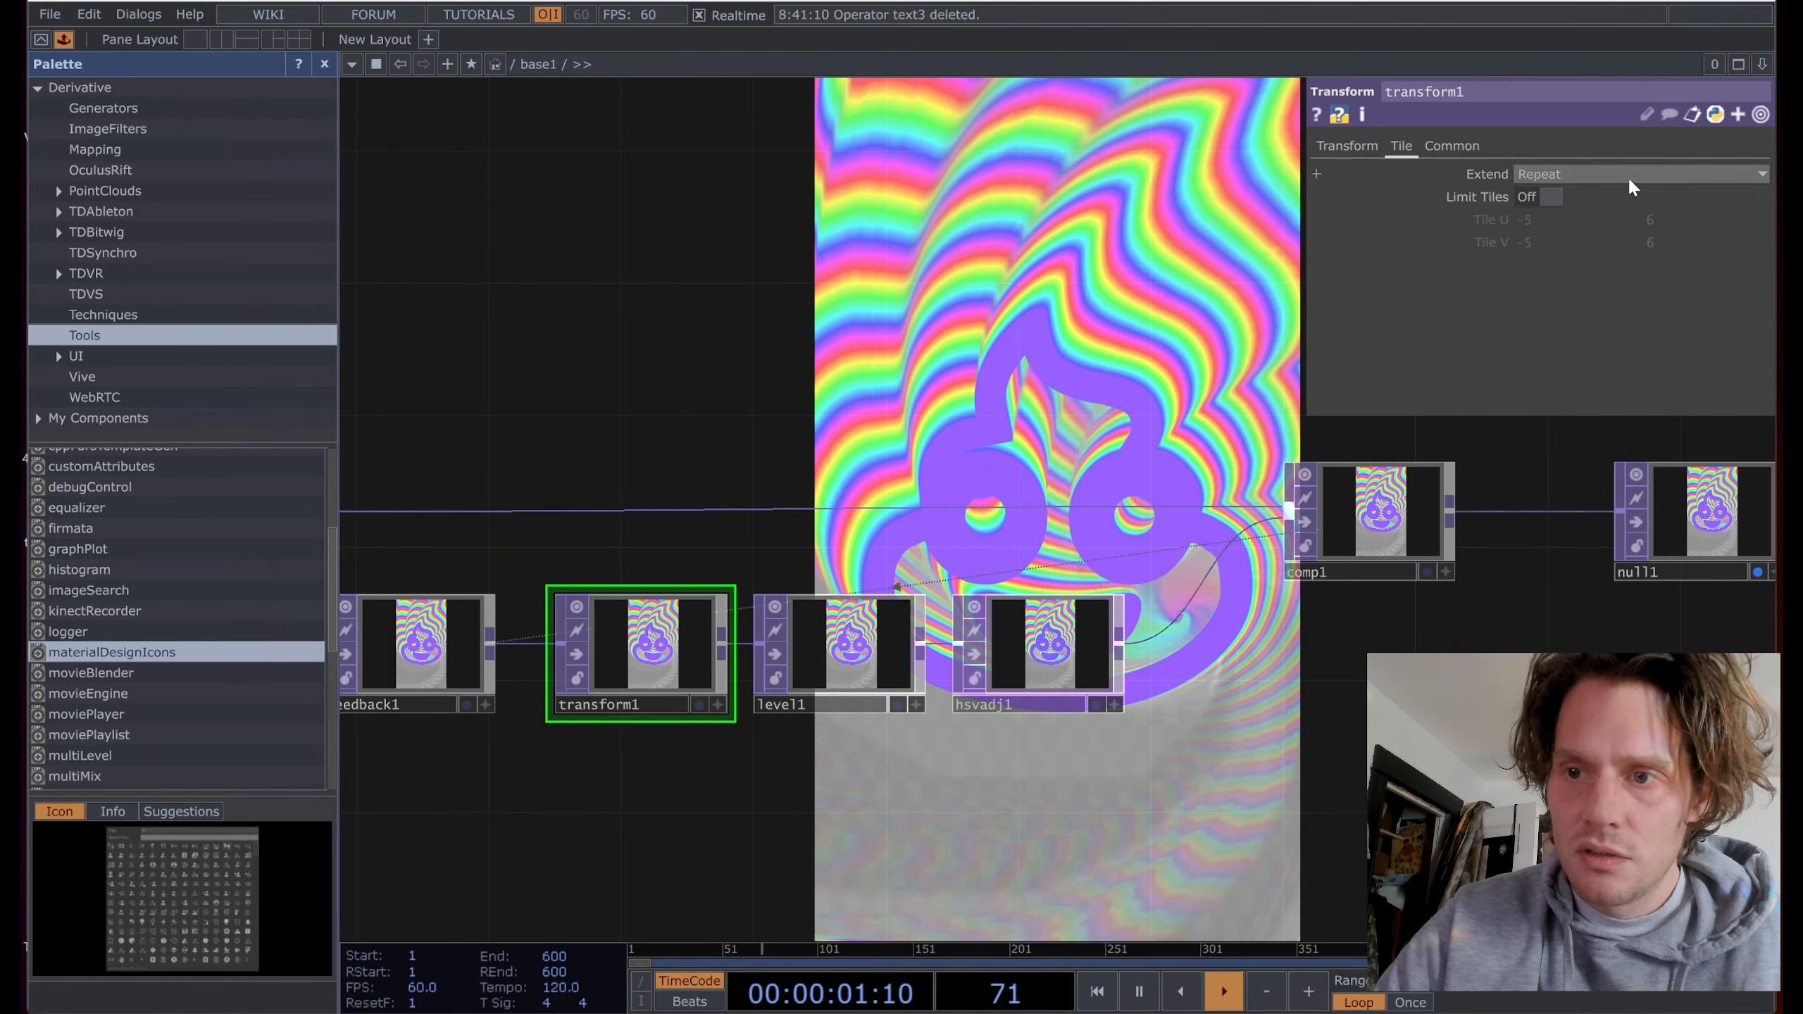
pyautogui.moveTo(722, 451); pyautogui.dragTo(1006, 331)
pyautogui.scroll(-3, 1006, 331)
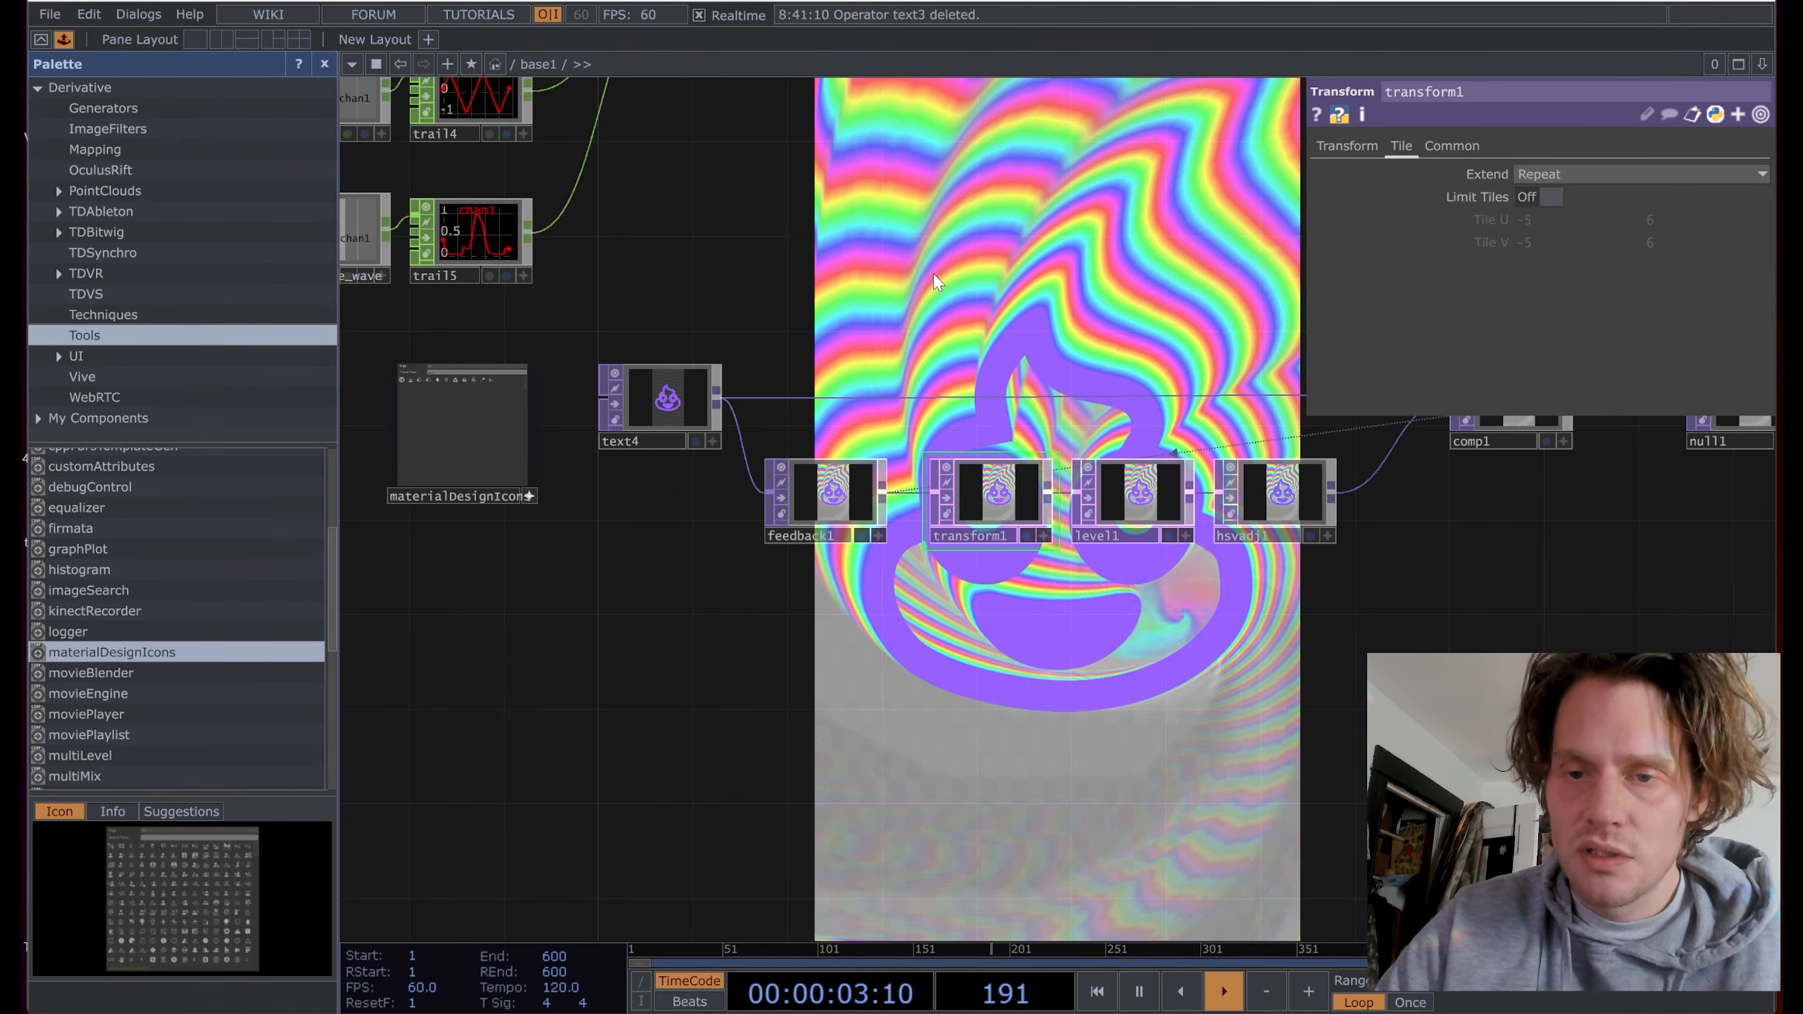
# Step: Select trail1 through trail5 and merge1 with a marquee and delete them
pyautogui.moveTo(909, 261); pyautogui.dragTo(974, 336)
pyautogui.scroll(-3, 955, 313)
pyautogui.moveTo(1002, 229); pyautogui.dragTo(937, 447)
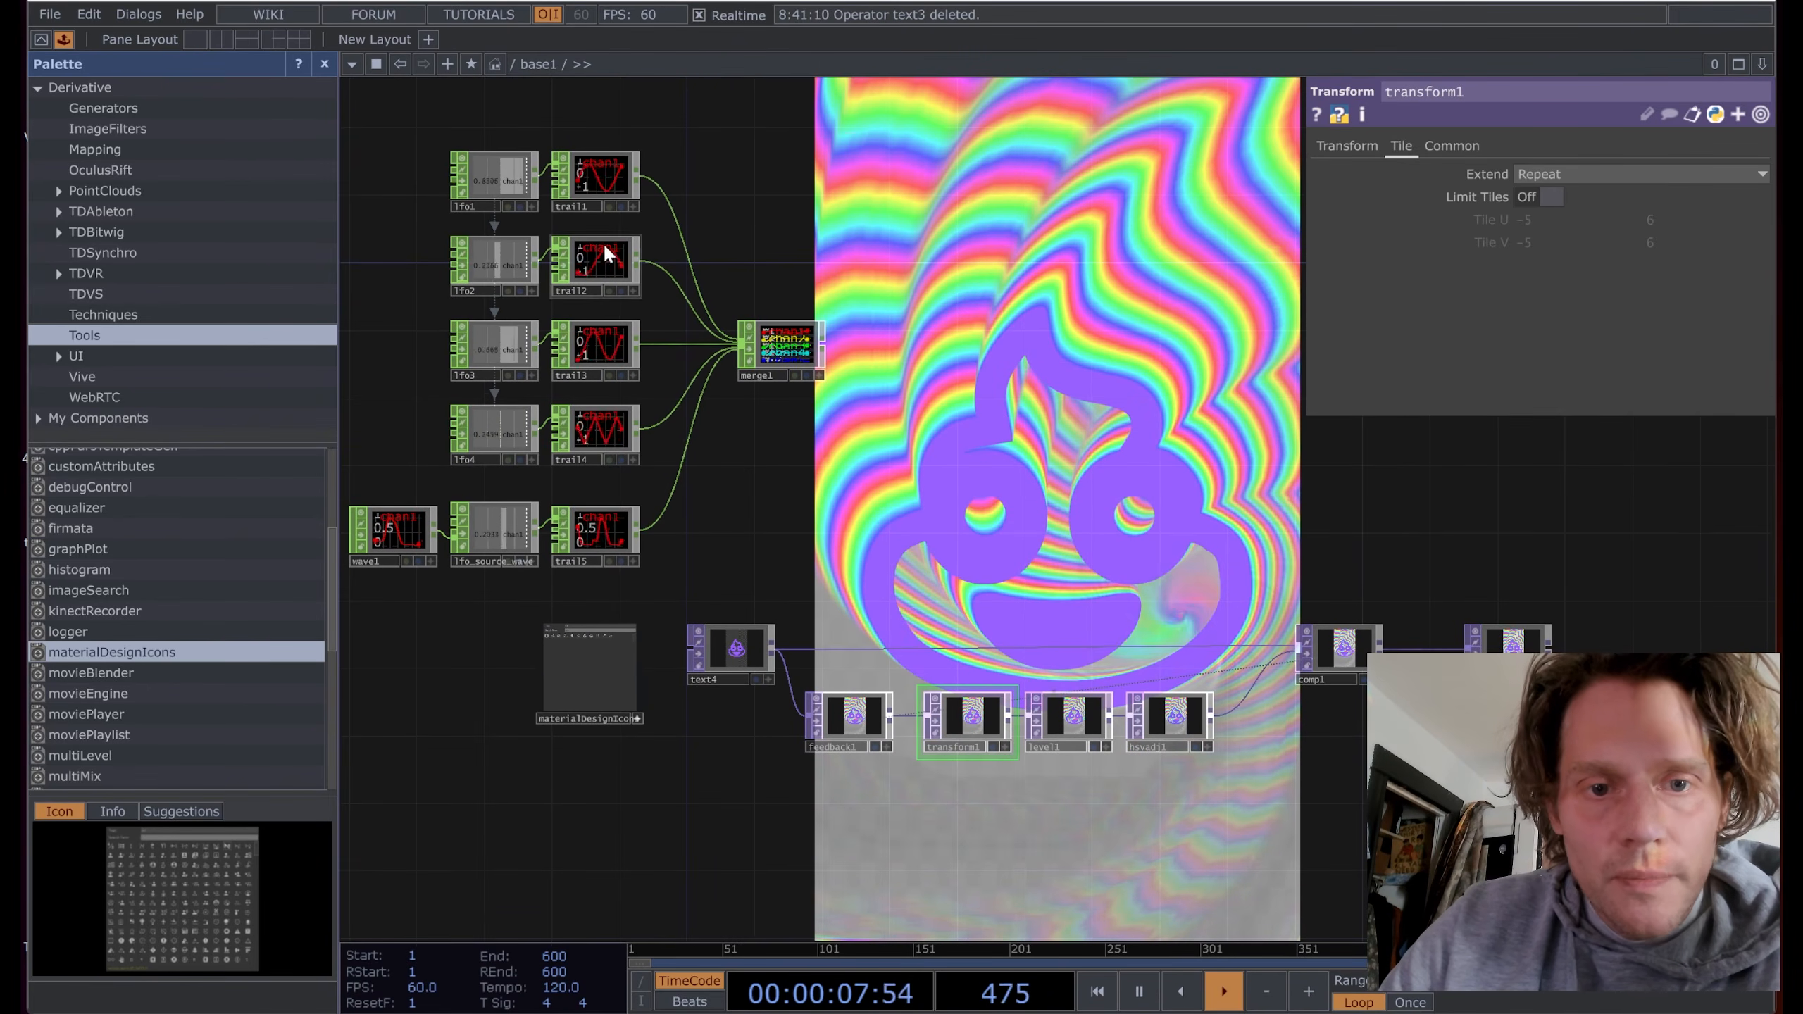
pyautogui.moveTo(879, 133); pyautogui.dragTo(591, 553, button='right')
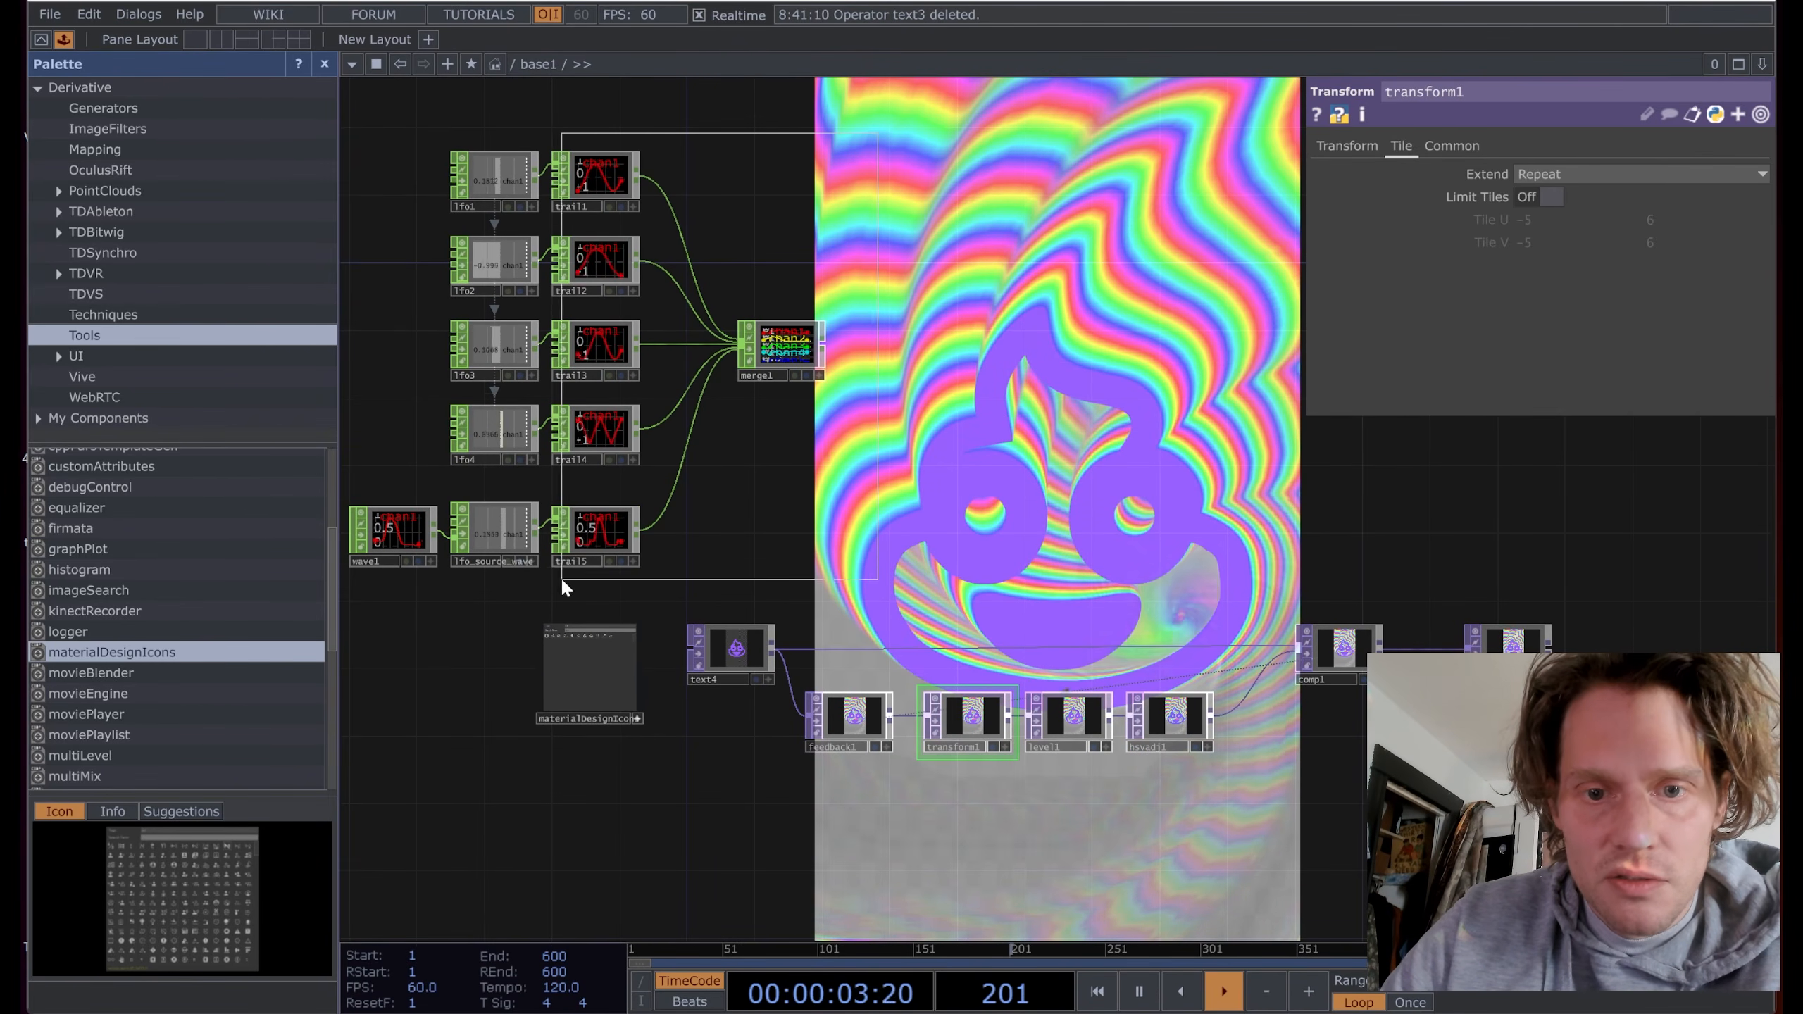
pyautogui.moveTo(561, 577); pyautogui.dragTo(569, 579, button='right')
pyautogui.press('Delete')
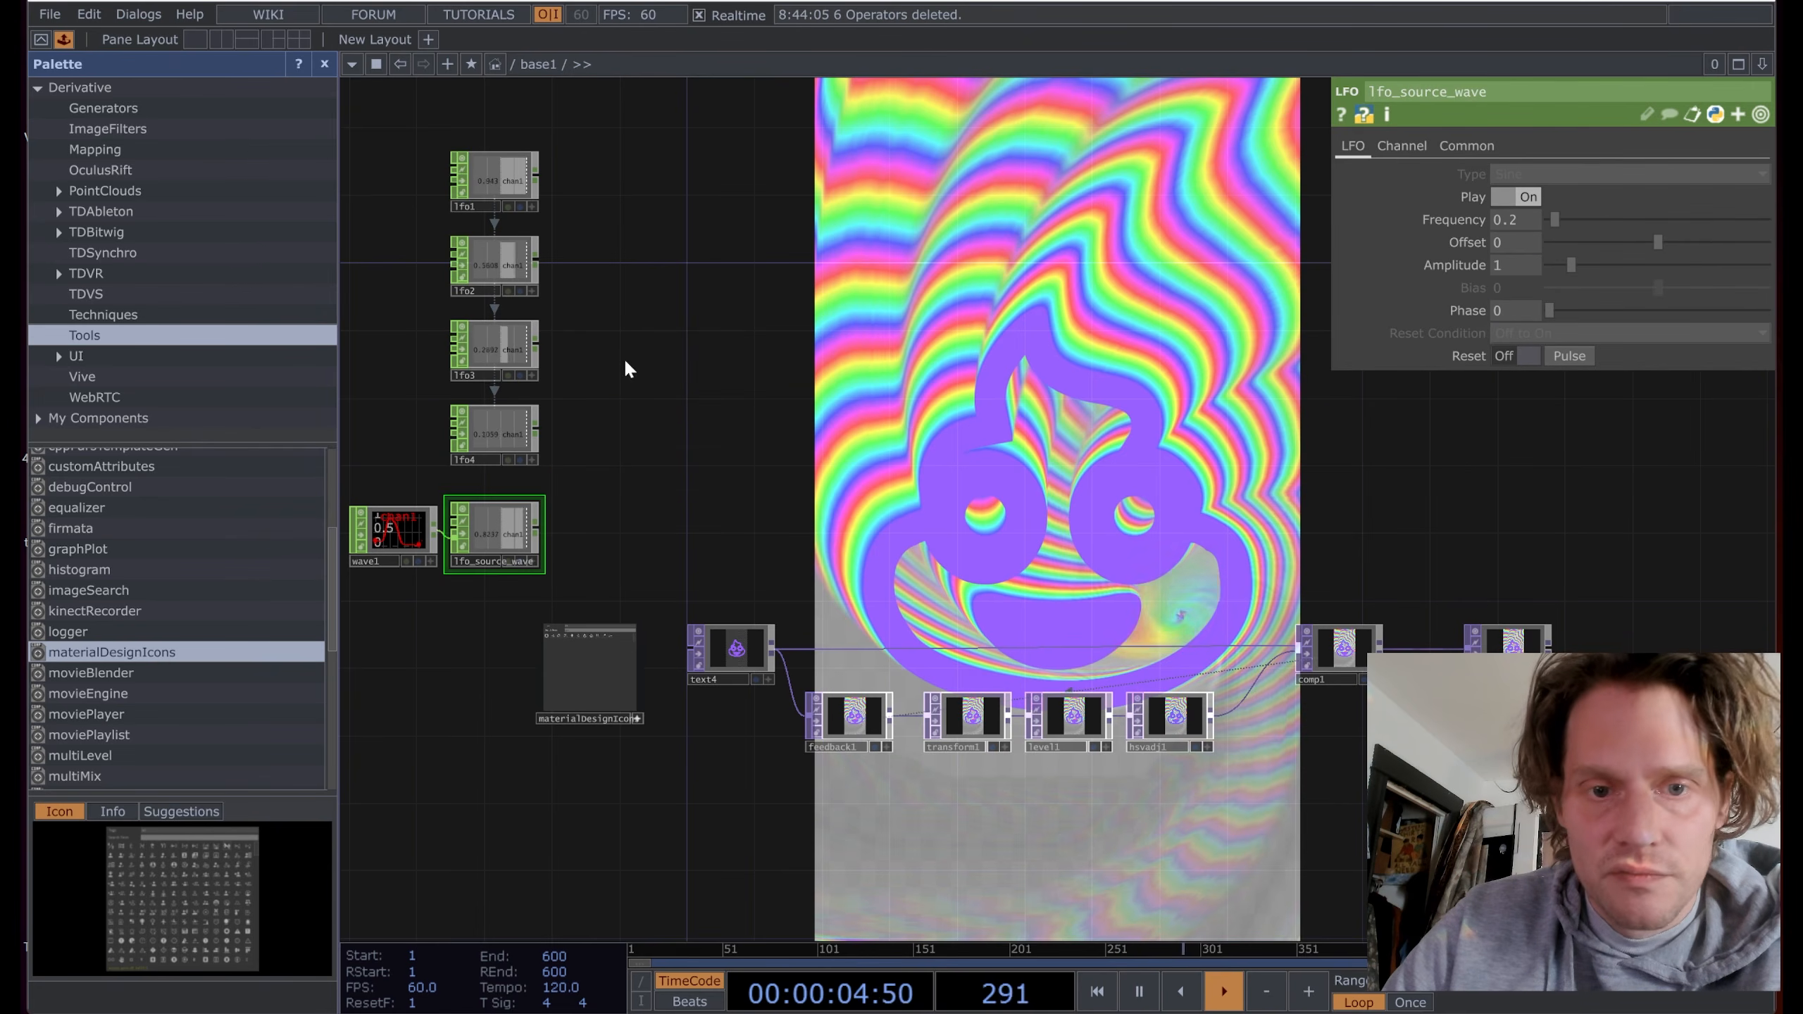
# Step: Pan and zoom to inspect wave1, lfo_source_wave and lfo4 up close
pyautogui.moveTo(621, 422); pyautogui.dragTo(650, 419)
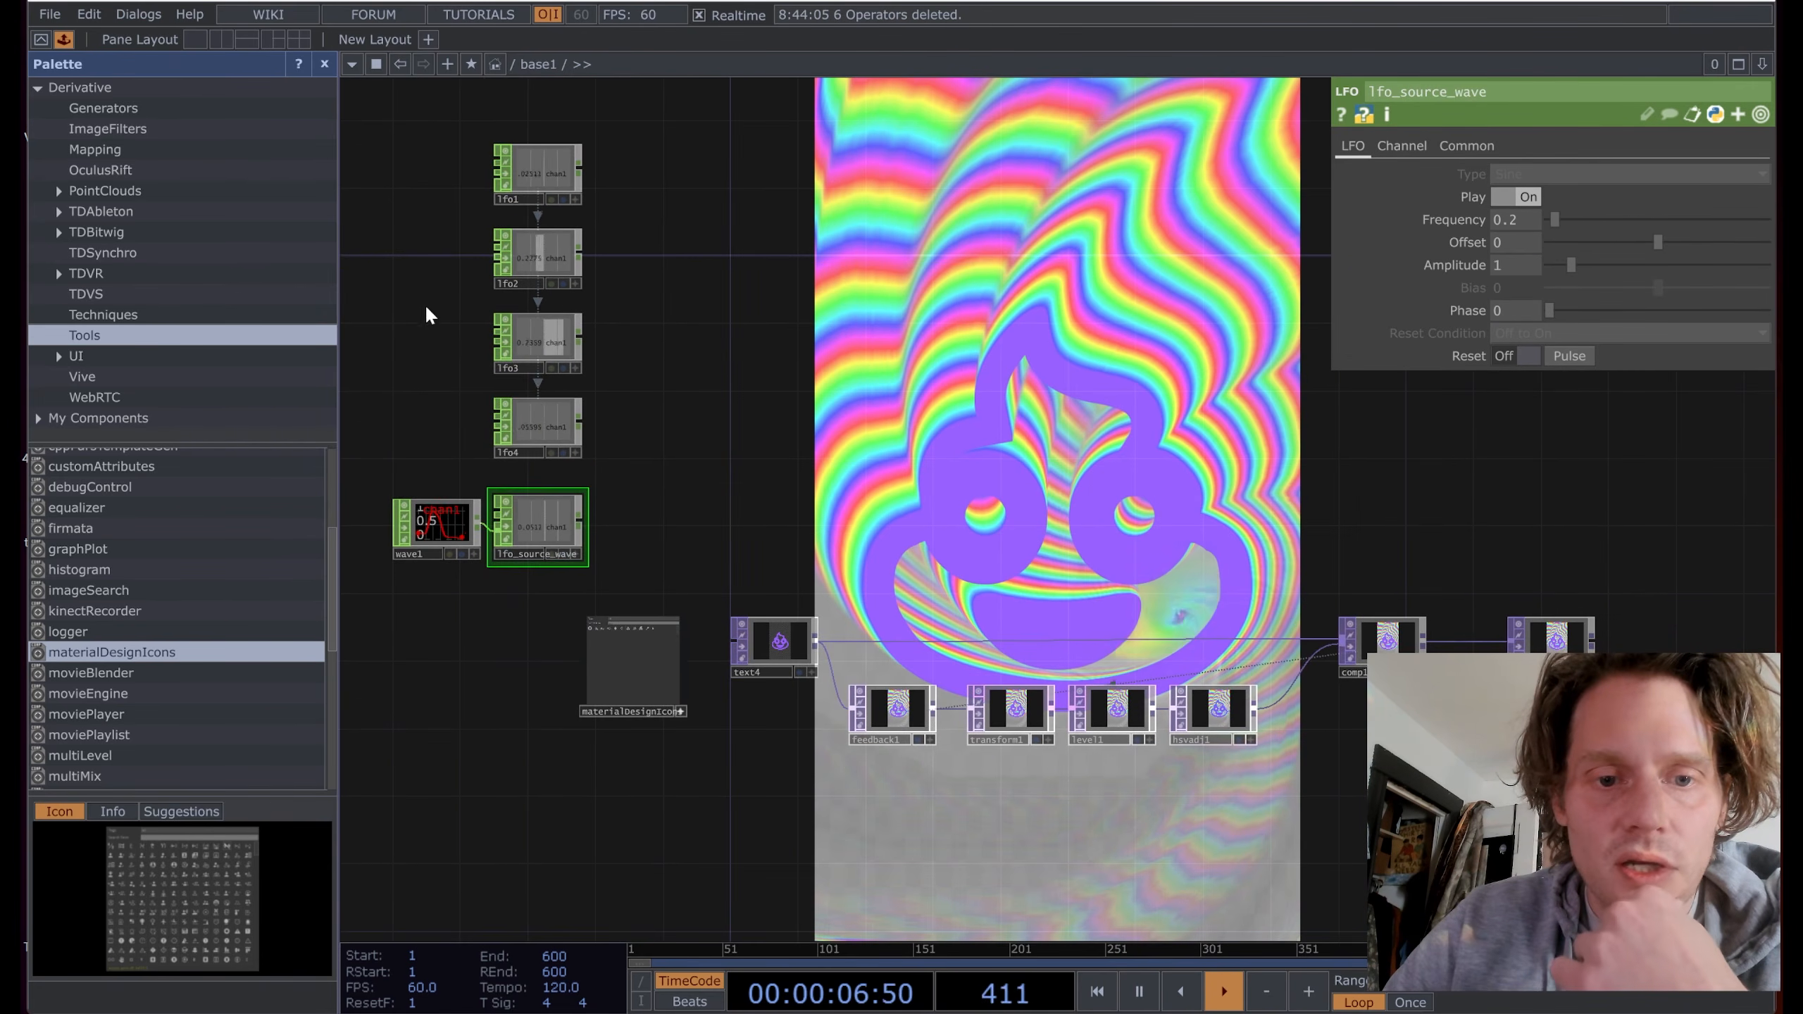
pyautogui.scroll(5, 425, 305)
pyautogui.scroll(-3, 797, 677)
pyautogui.moveTo(797, 677); pyautogui.dragTo(612, 485)
pyautogui.scroll(1, 696, 491)
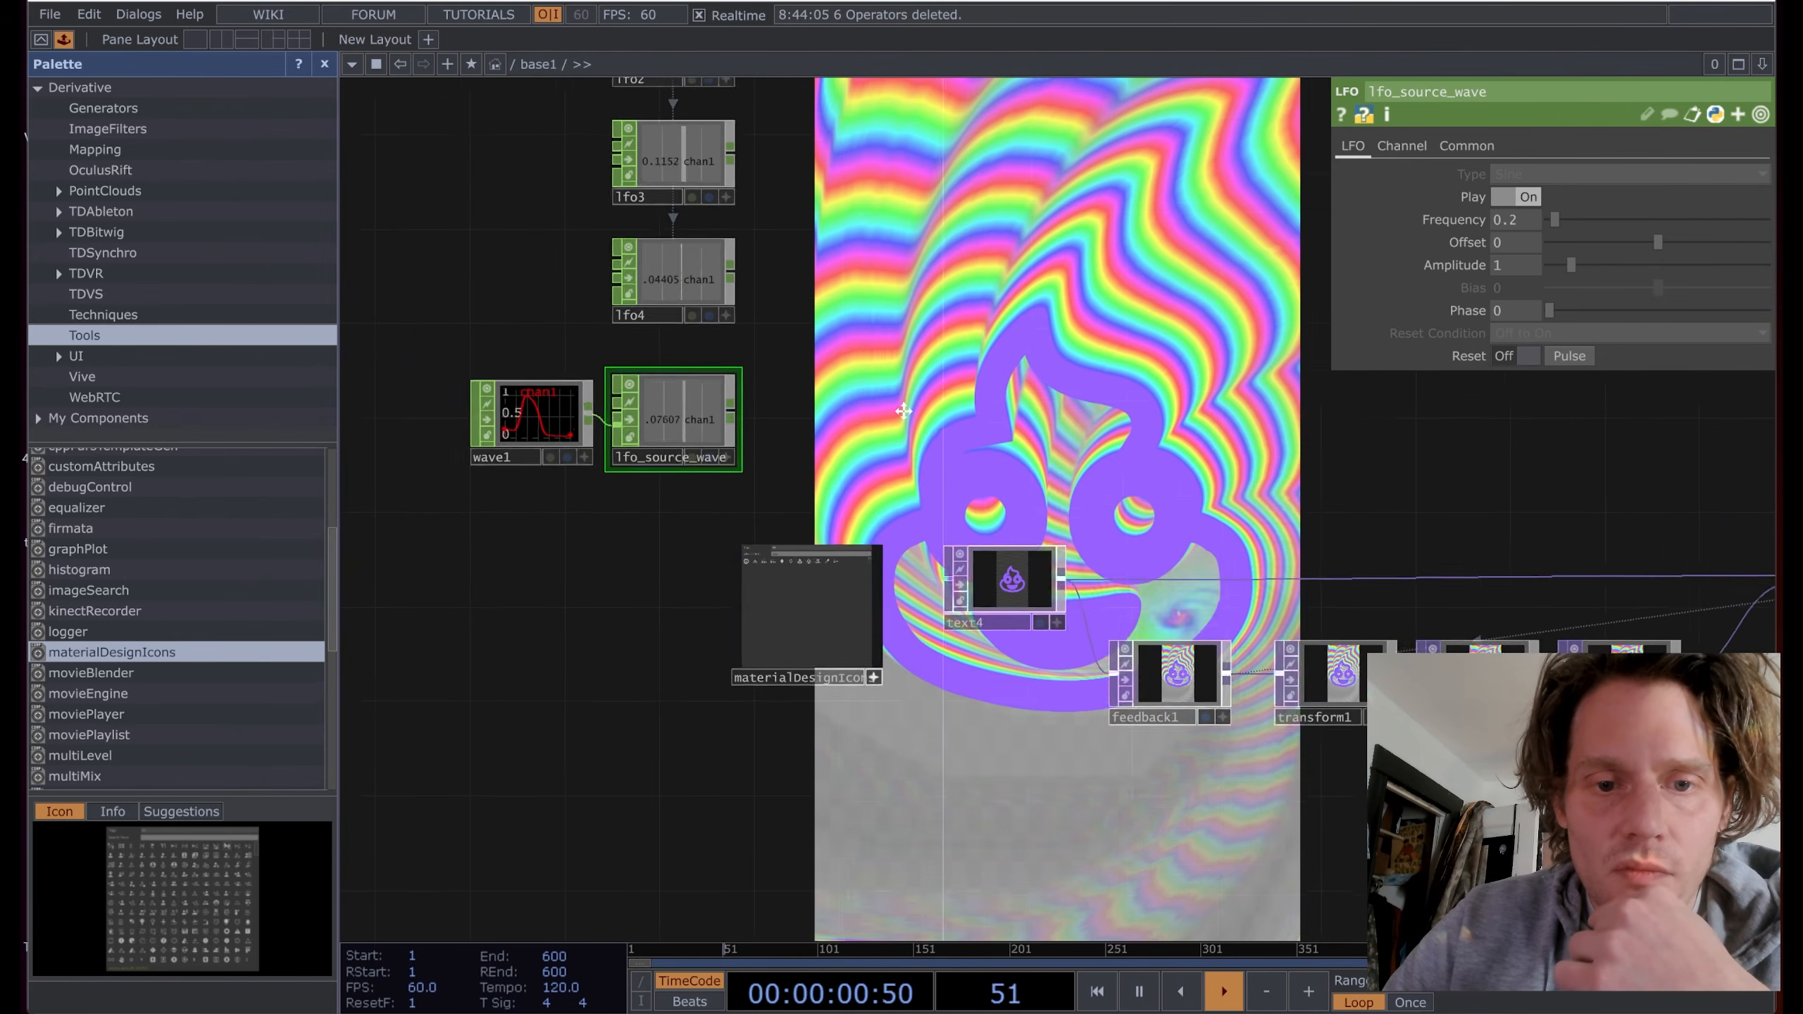
pyautogui.scroll(5, 641, 392)
pyautogui.moveTo(612, 640); pyautogui.dragTo(995, 625)
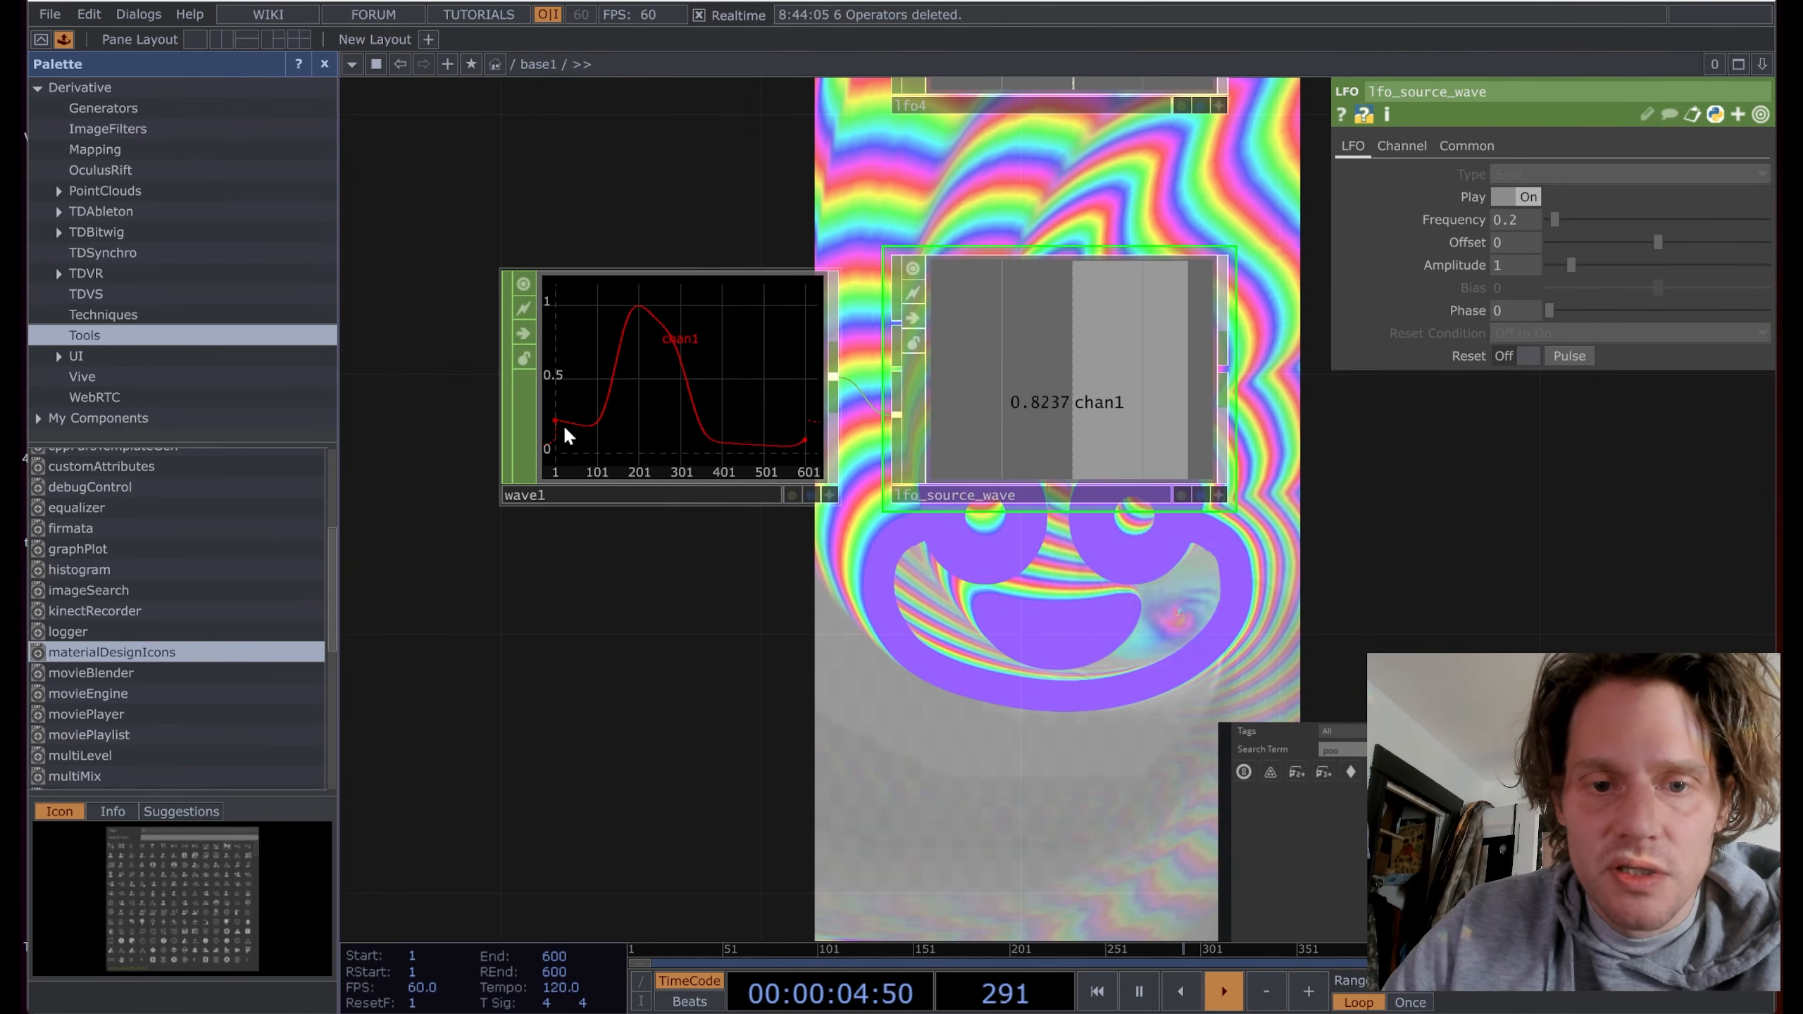
pyautogui.scroll(1, 551, 438)
pyautogui.scroll(1, 552, 435)
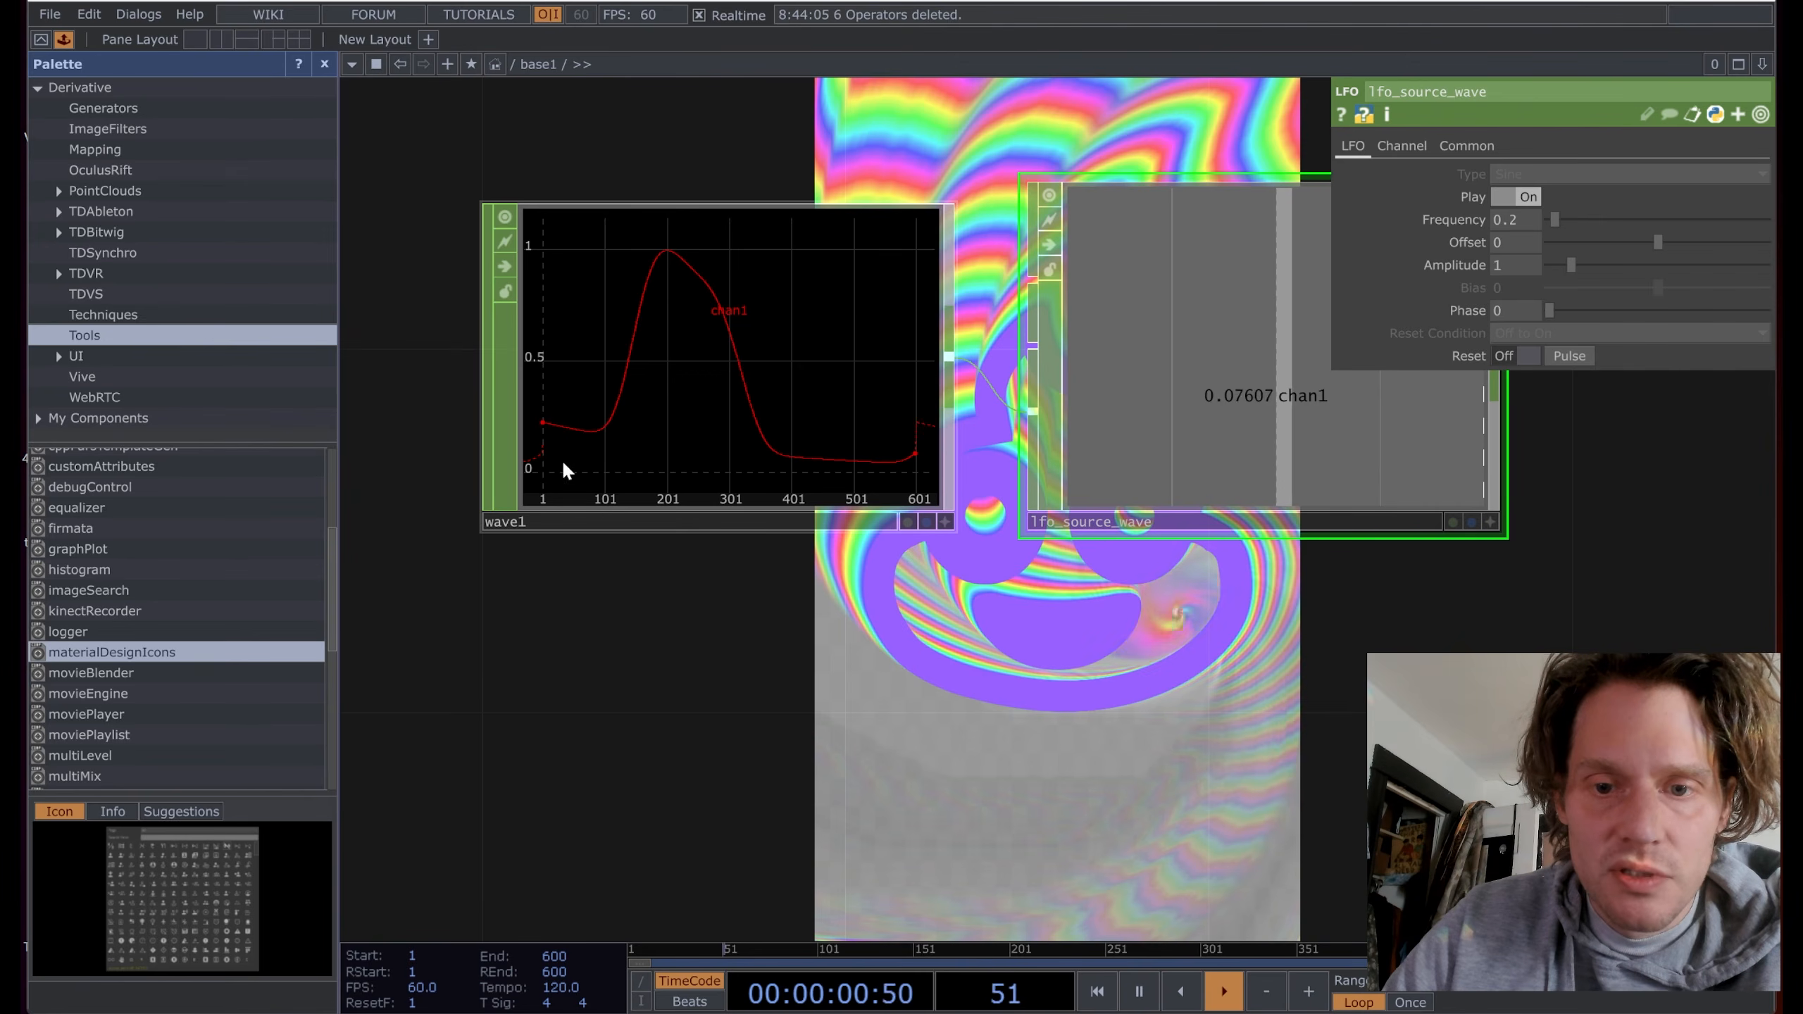
pyautogui.moveTo(1023, 638); pyautogui.dragTo(500, 650)
pyautogui.scroll(-5, 885, 588)
# Step: Add a Math CHOP (math1) fed by lfo_source_wave and view its Range settings
pyautogui.click(930, 467)
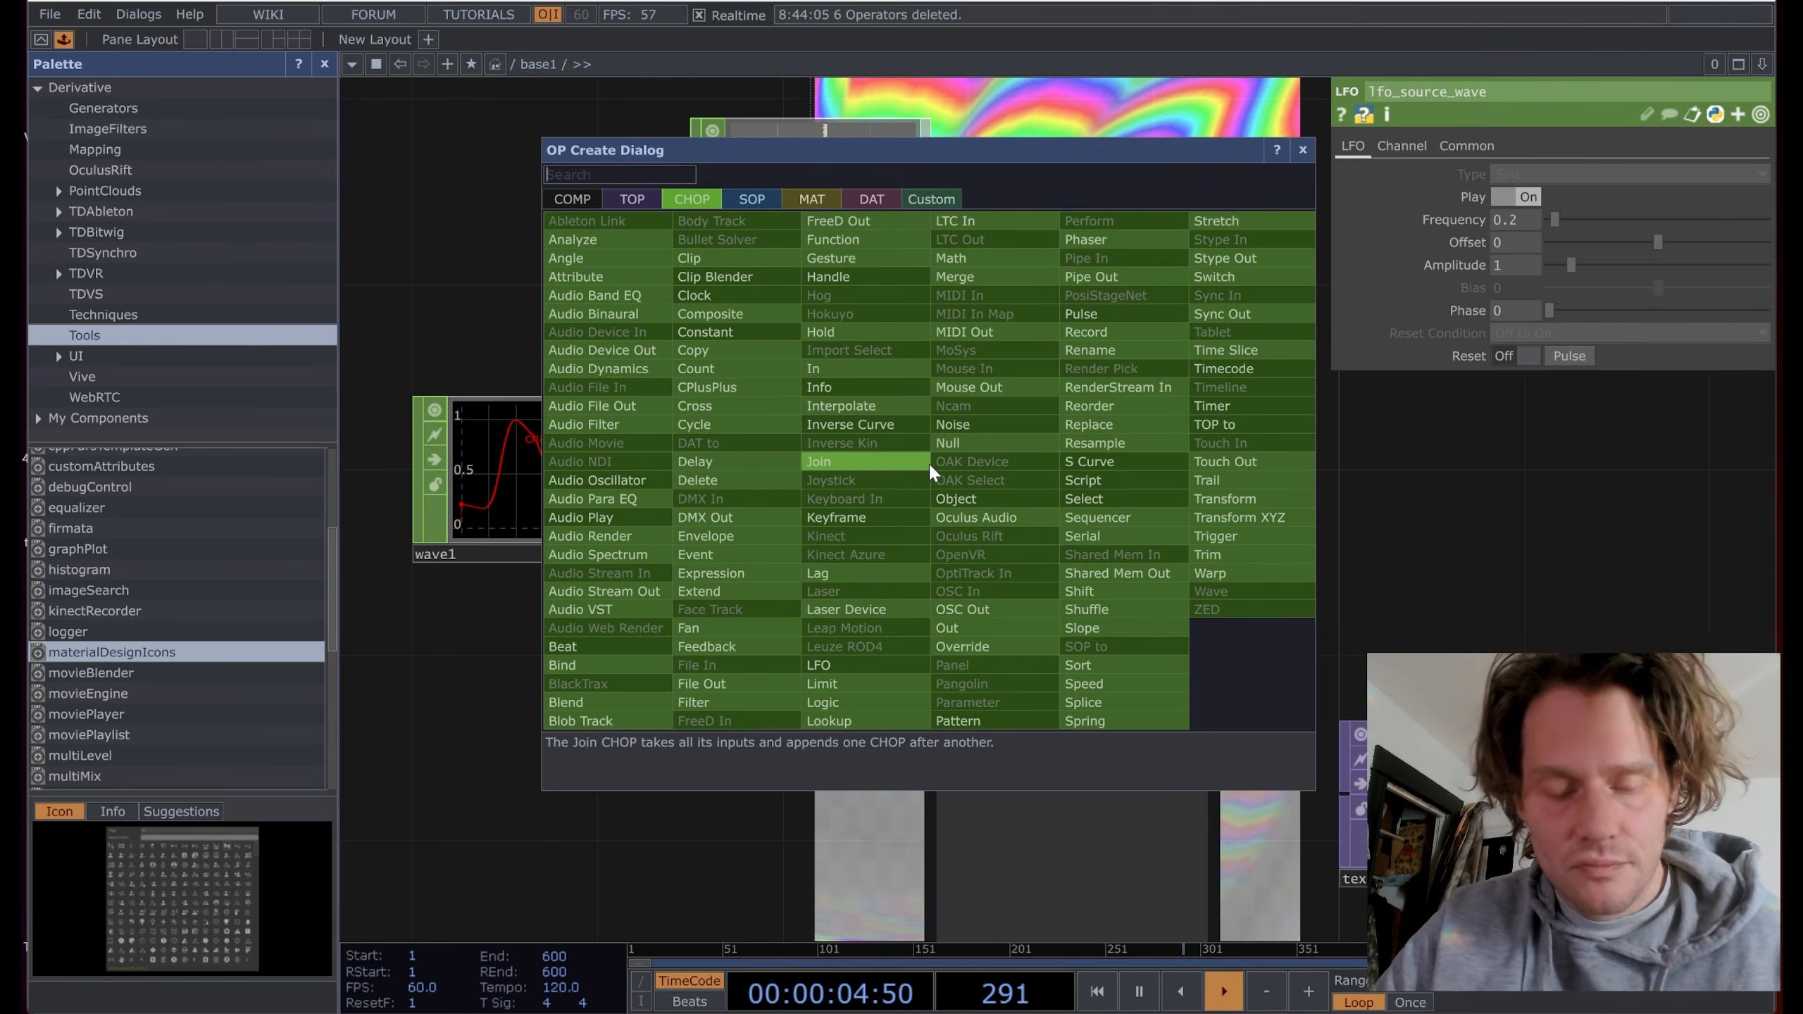
pyautogui.write('ma')
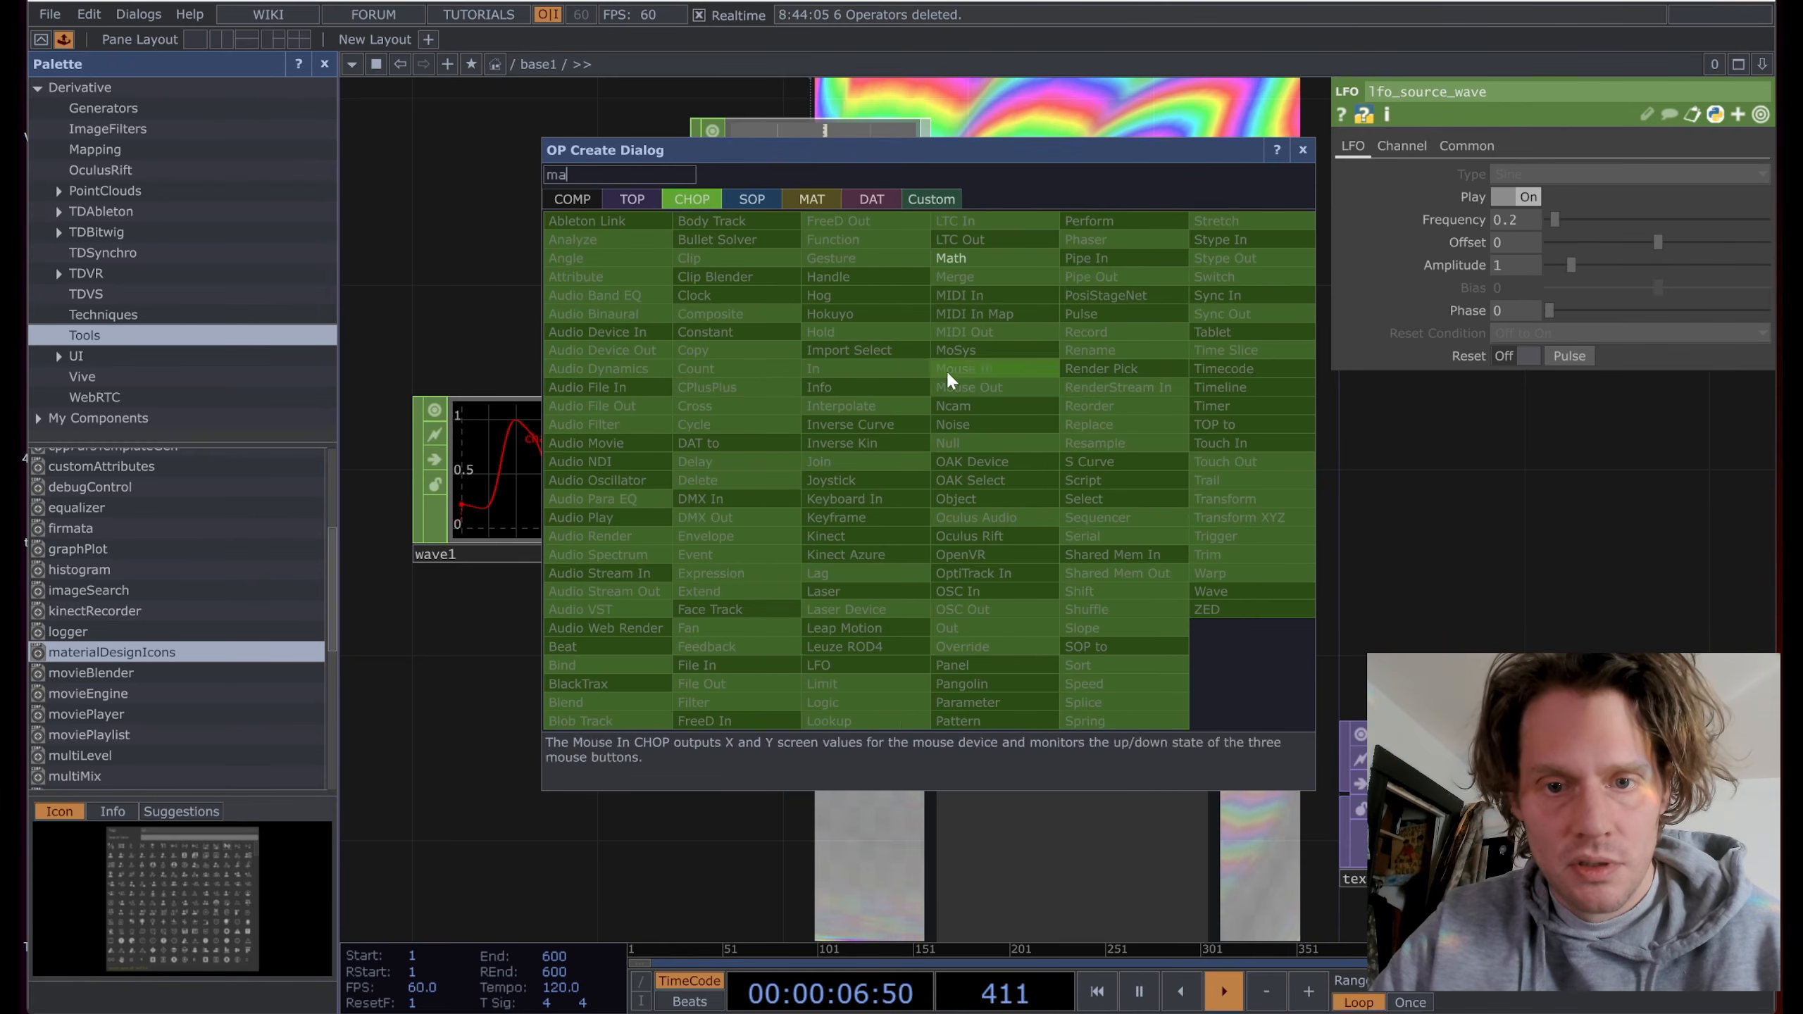
pyautogui.click(980, 256)
pyautogui.click(1100, 469)
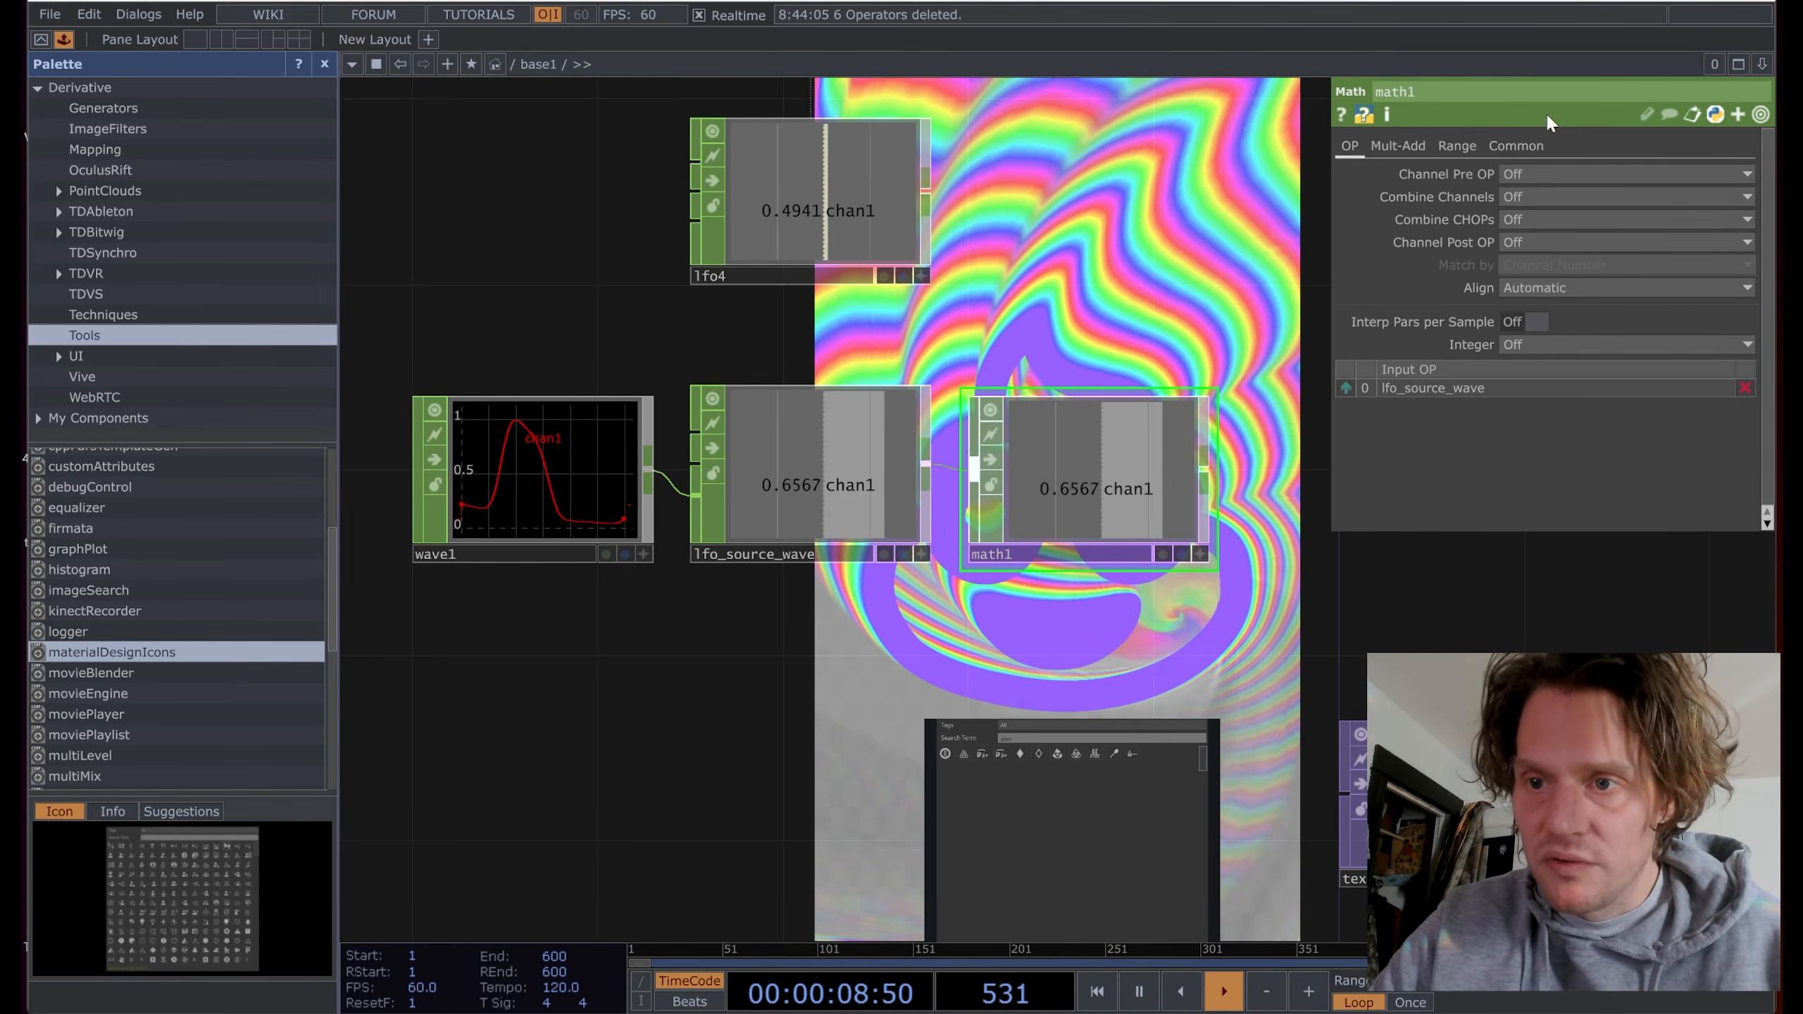
pyautogui.click(1457, 146)
pyautogui.moveTo(1485, 647); pyautogui.dragTo(985, 499)
pyautogui.scroll(-3, 984, 499)
pyautogui.scroll(-1, 984, 499)
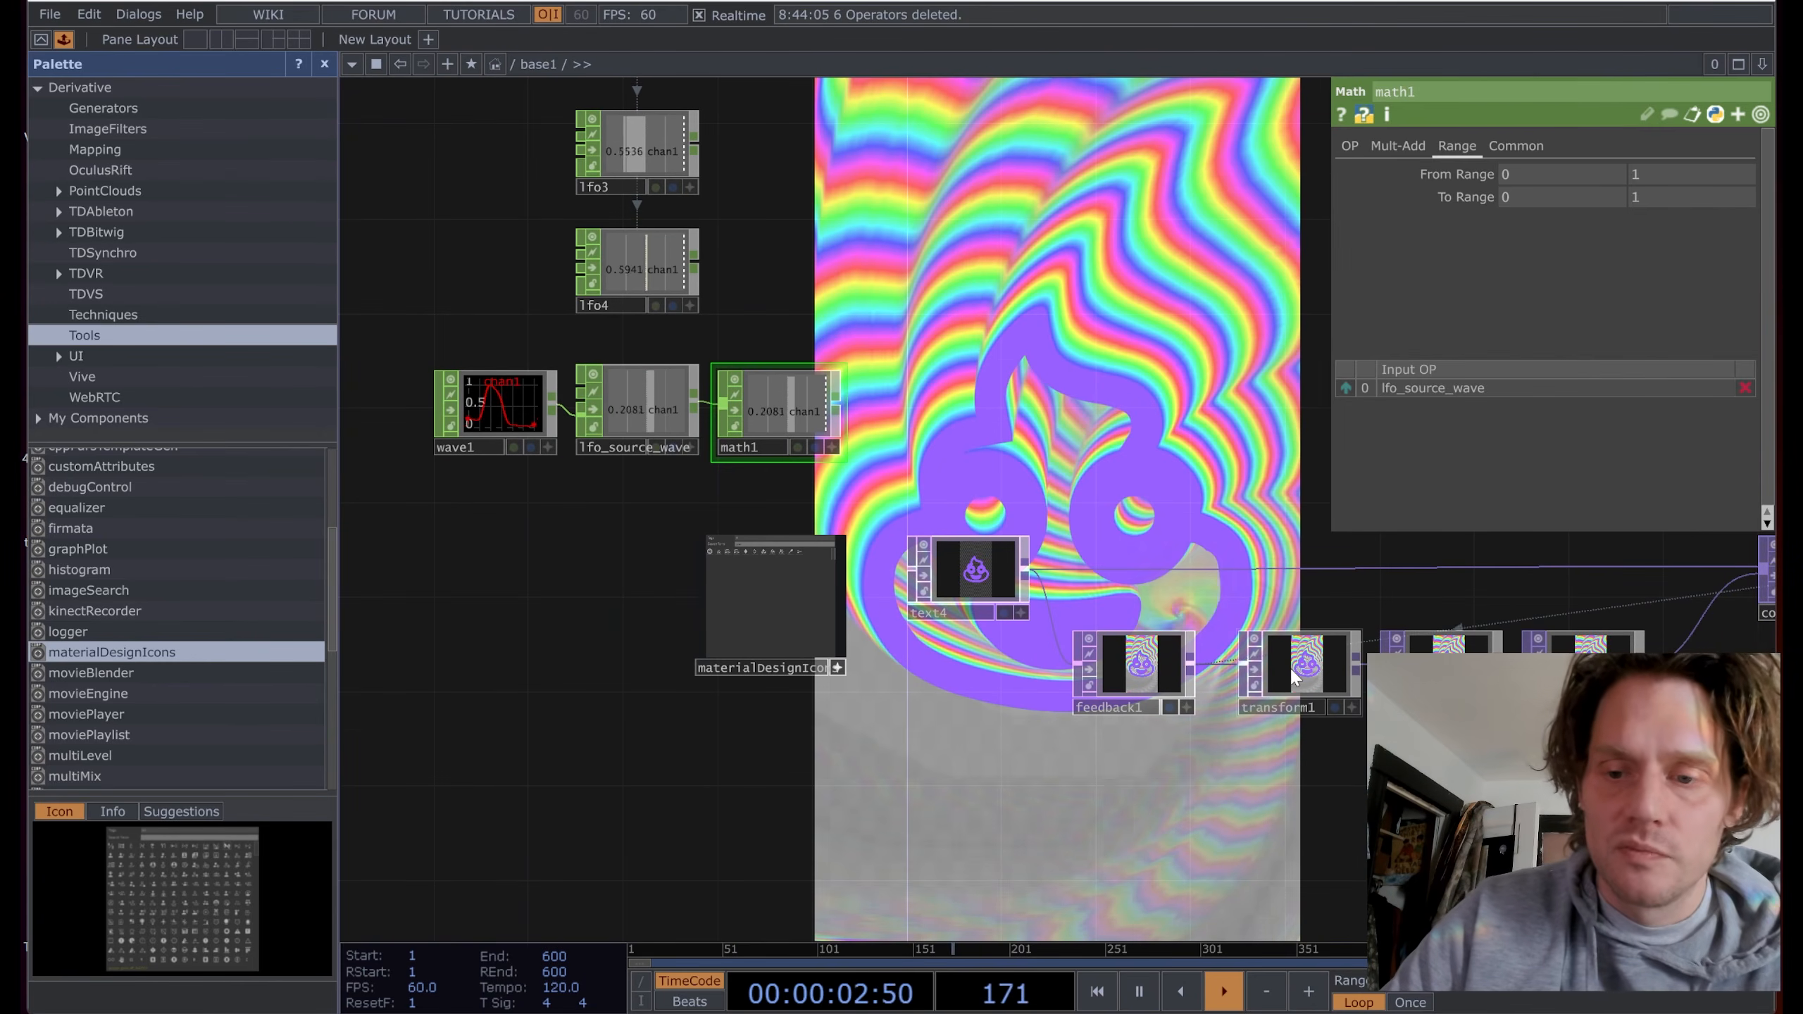
# Step: Adjust transform1's Translate Y value on its Transform page
pyautogui.click(1318, 681)
pyautogui.click(1345, 145)
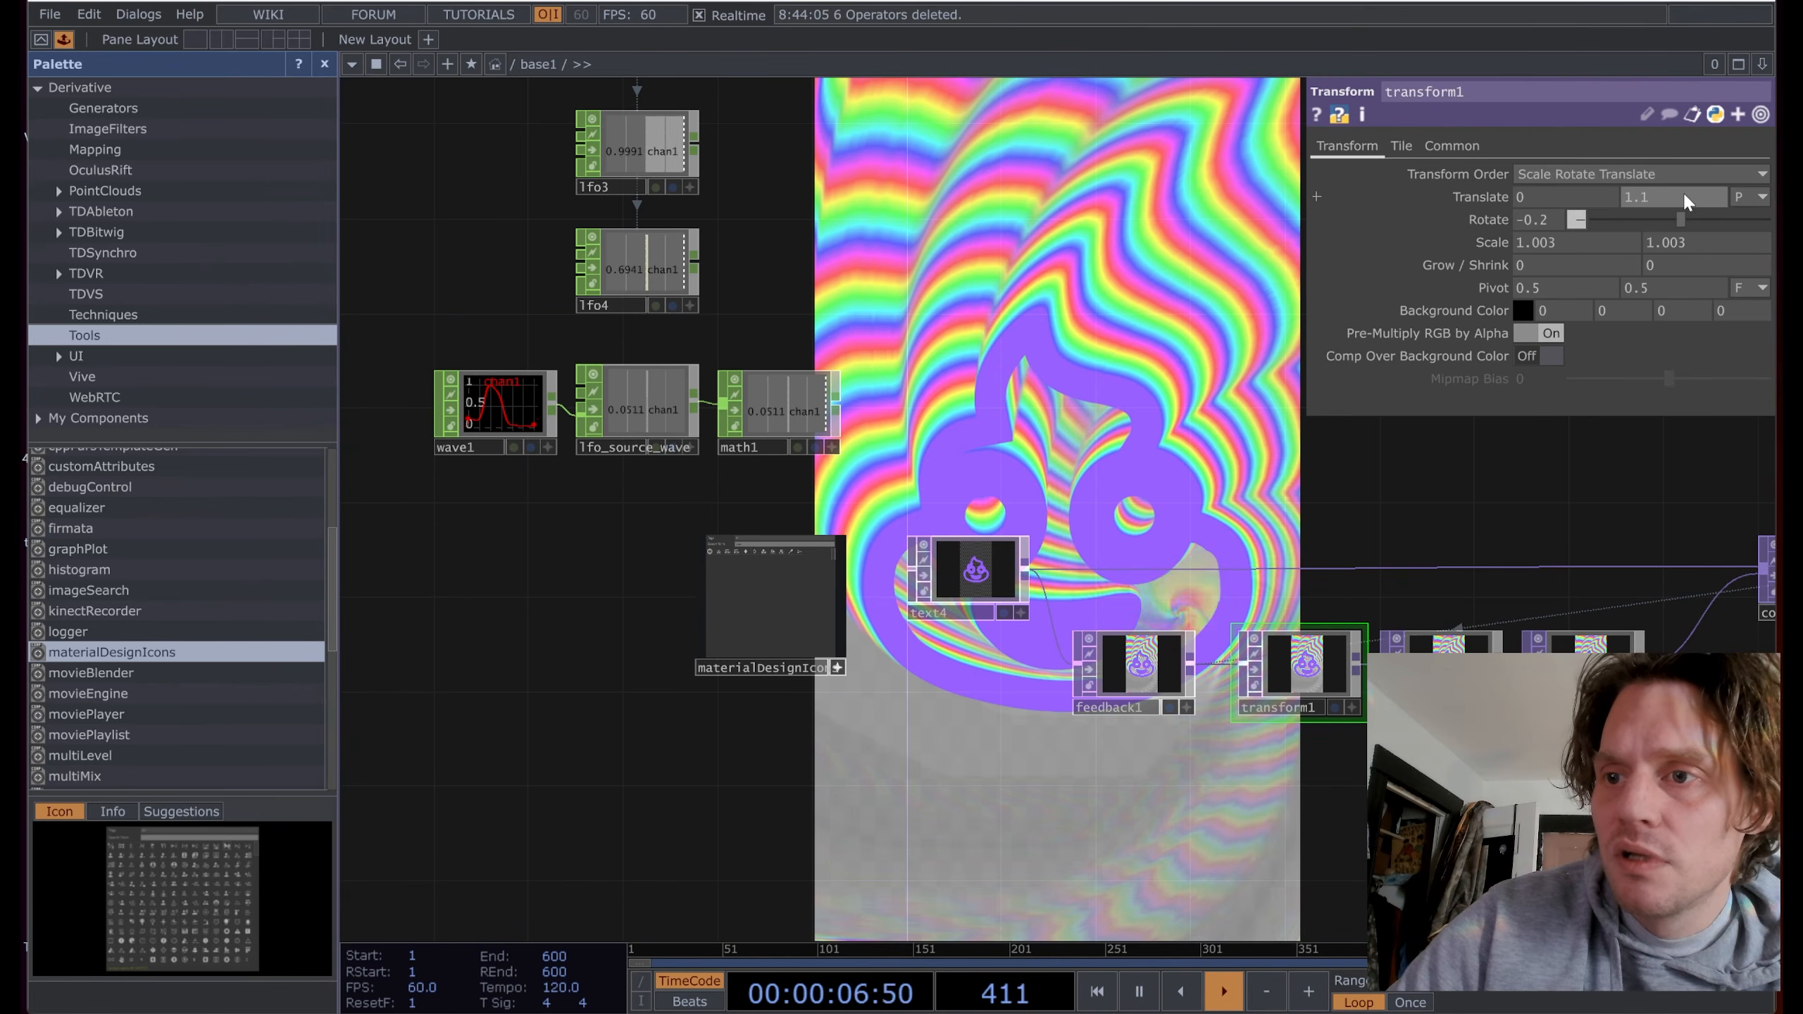
pyautogui.moveTo(1682, 193)
pyautogui.mouseDown(button='middle')
pyautogui.moveTo(1688, 171)
pyautogui.moveTo(1625, 173)
pyautogui.moveTo(1679, 155)
pyautogui.moveTo(1682, 172)
pyautogui.moveTo(1639, 172)
pyautogui.moveTo(1700, 179)
pyautogui.mouseUp(button='middle')
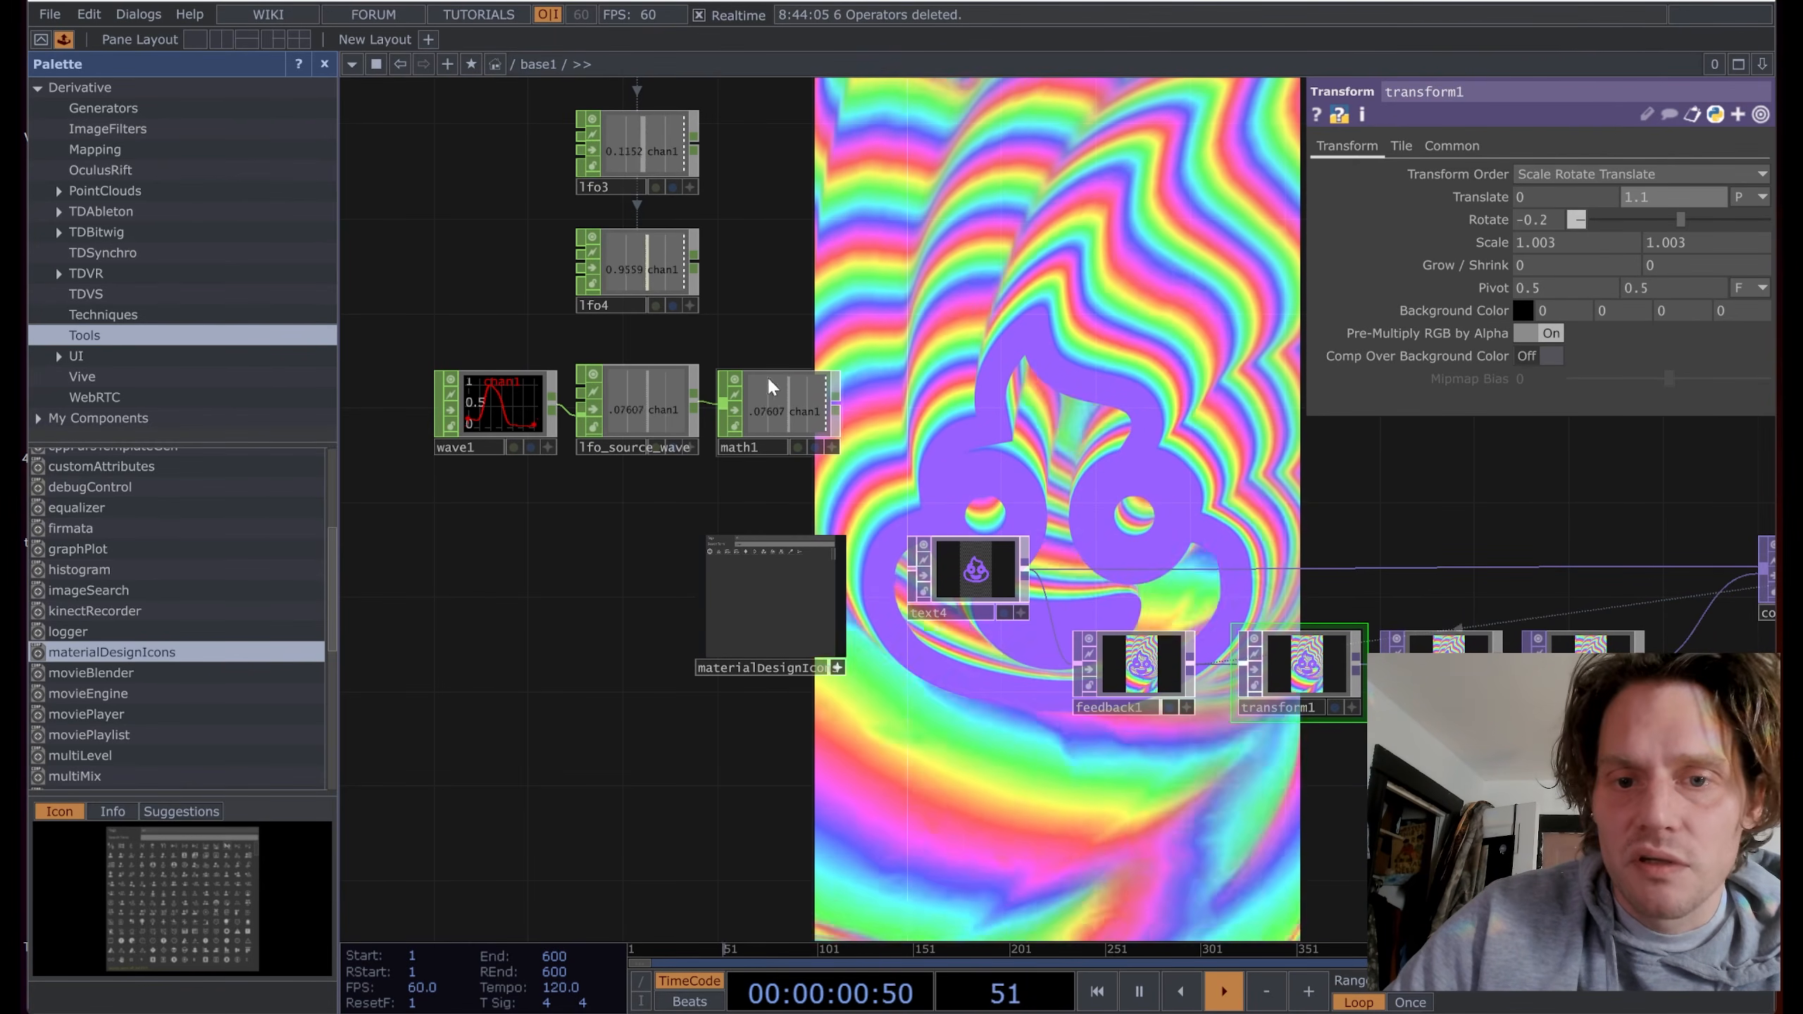
# Step: Remap math1's output to -3 through 1.5 and reference its channel in transform1's Translate Y
pyautogui.click(773, 388)
pyautogui.moveTo(1434, 191); pyautogui.dragTo(1434, 192, button='middle')
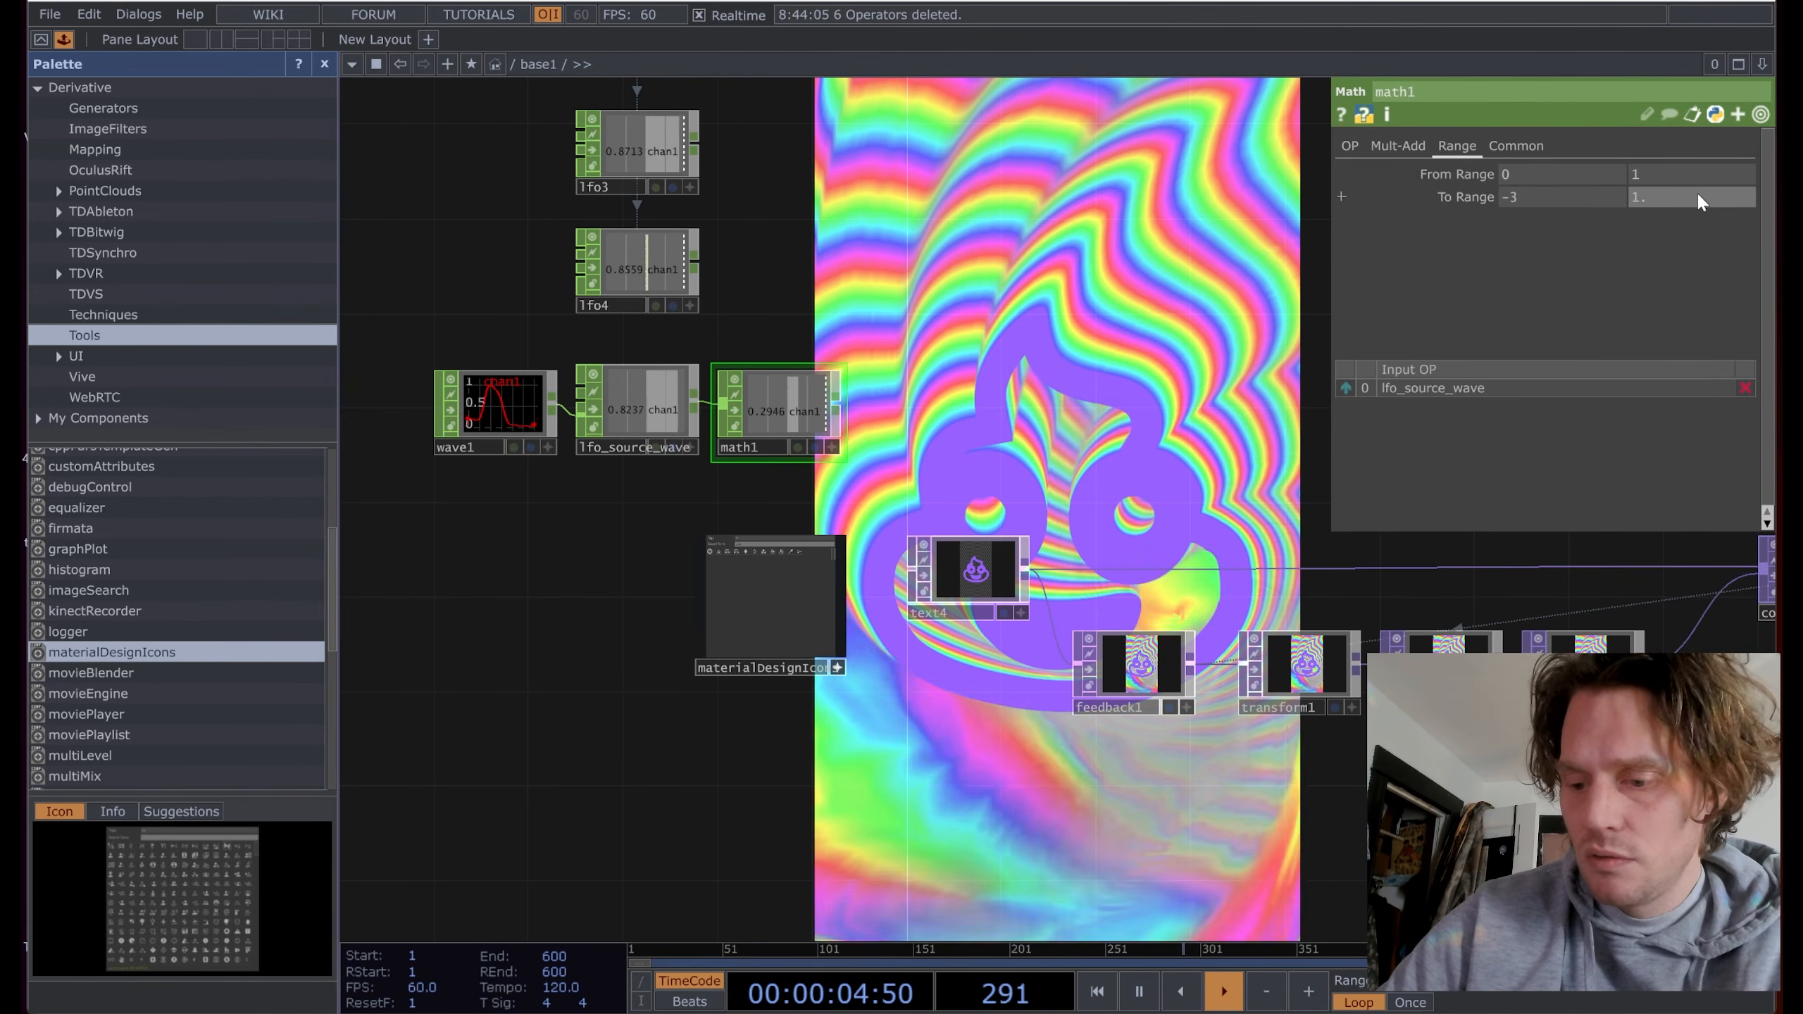
pyautogui.write('.5')
pyautogui.press('Return')
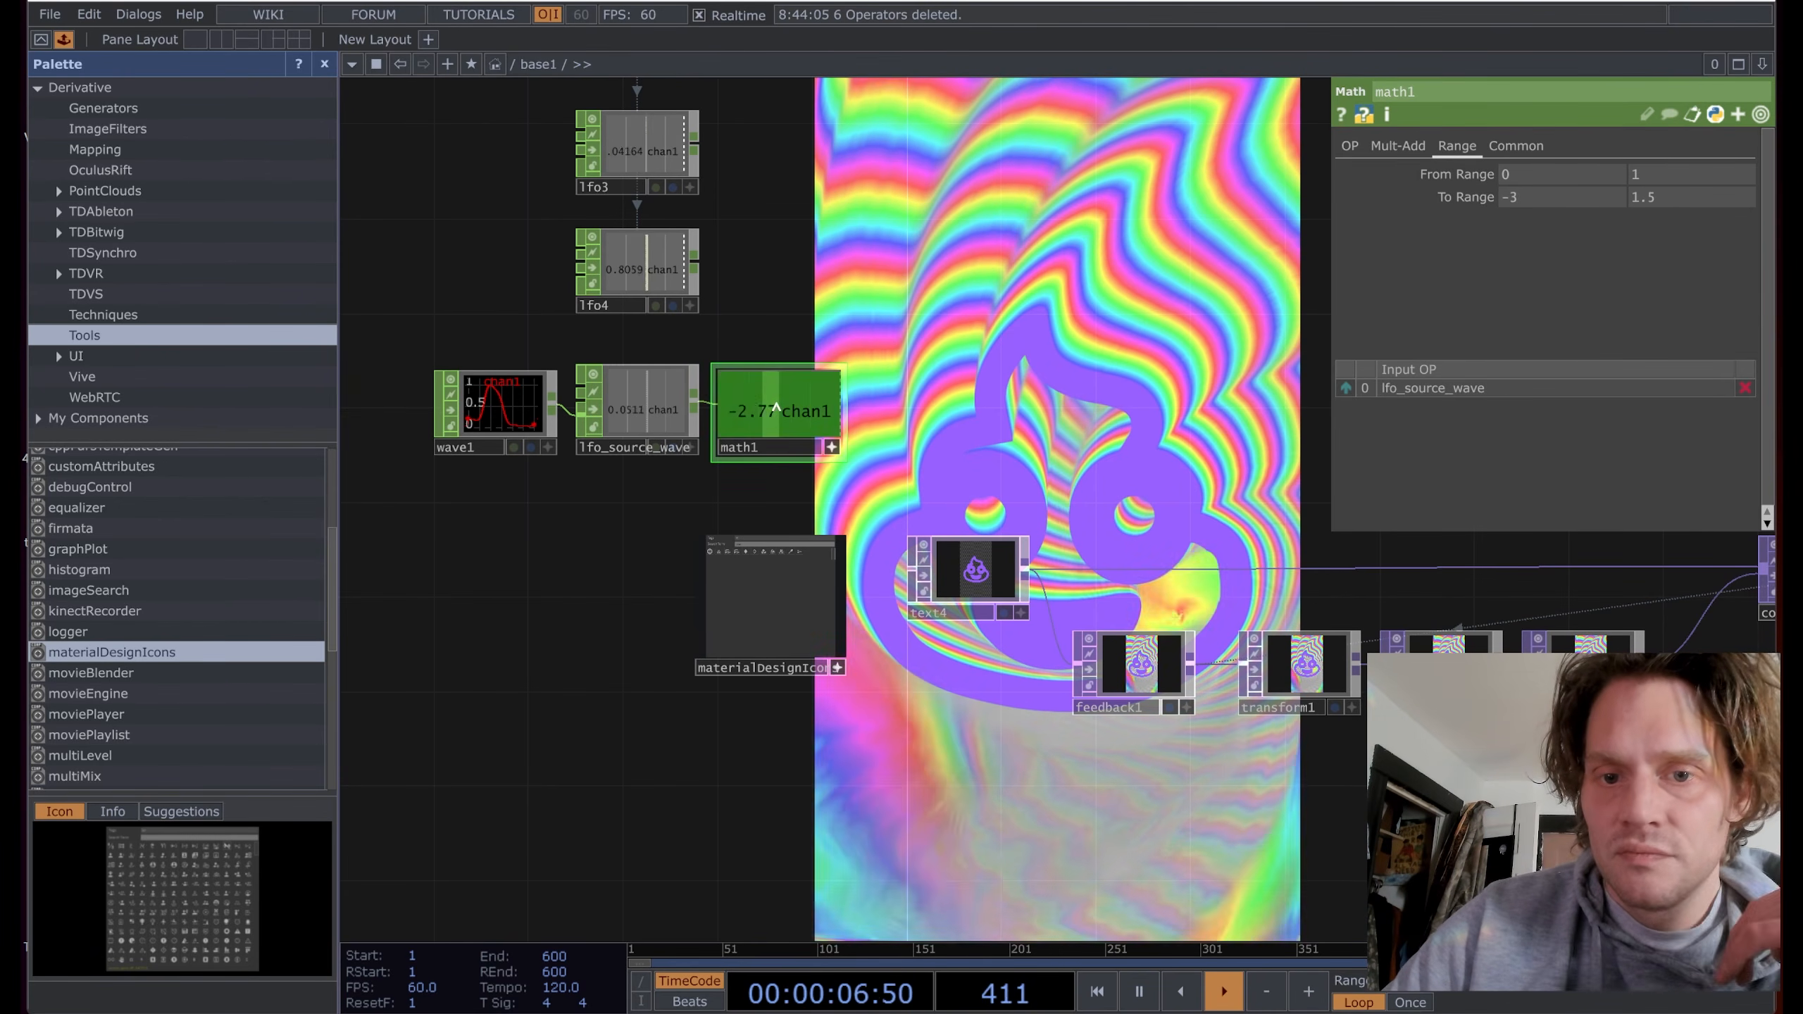
pyautogui.click(1284, 681)
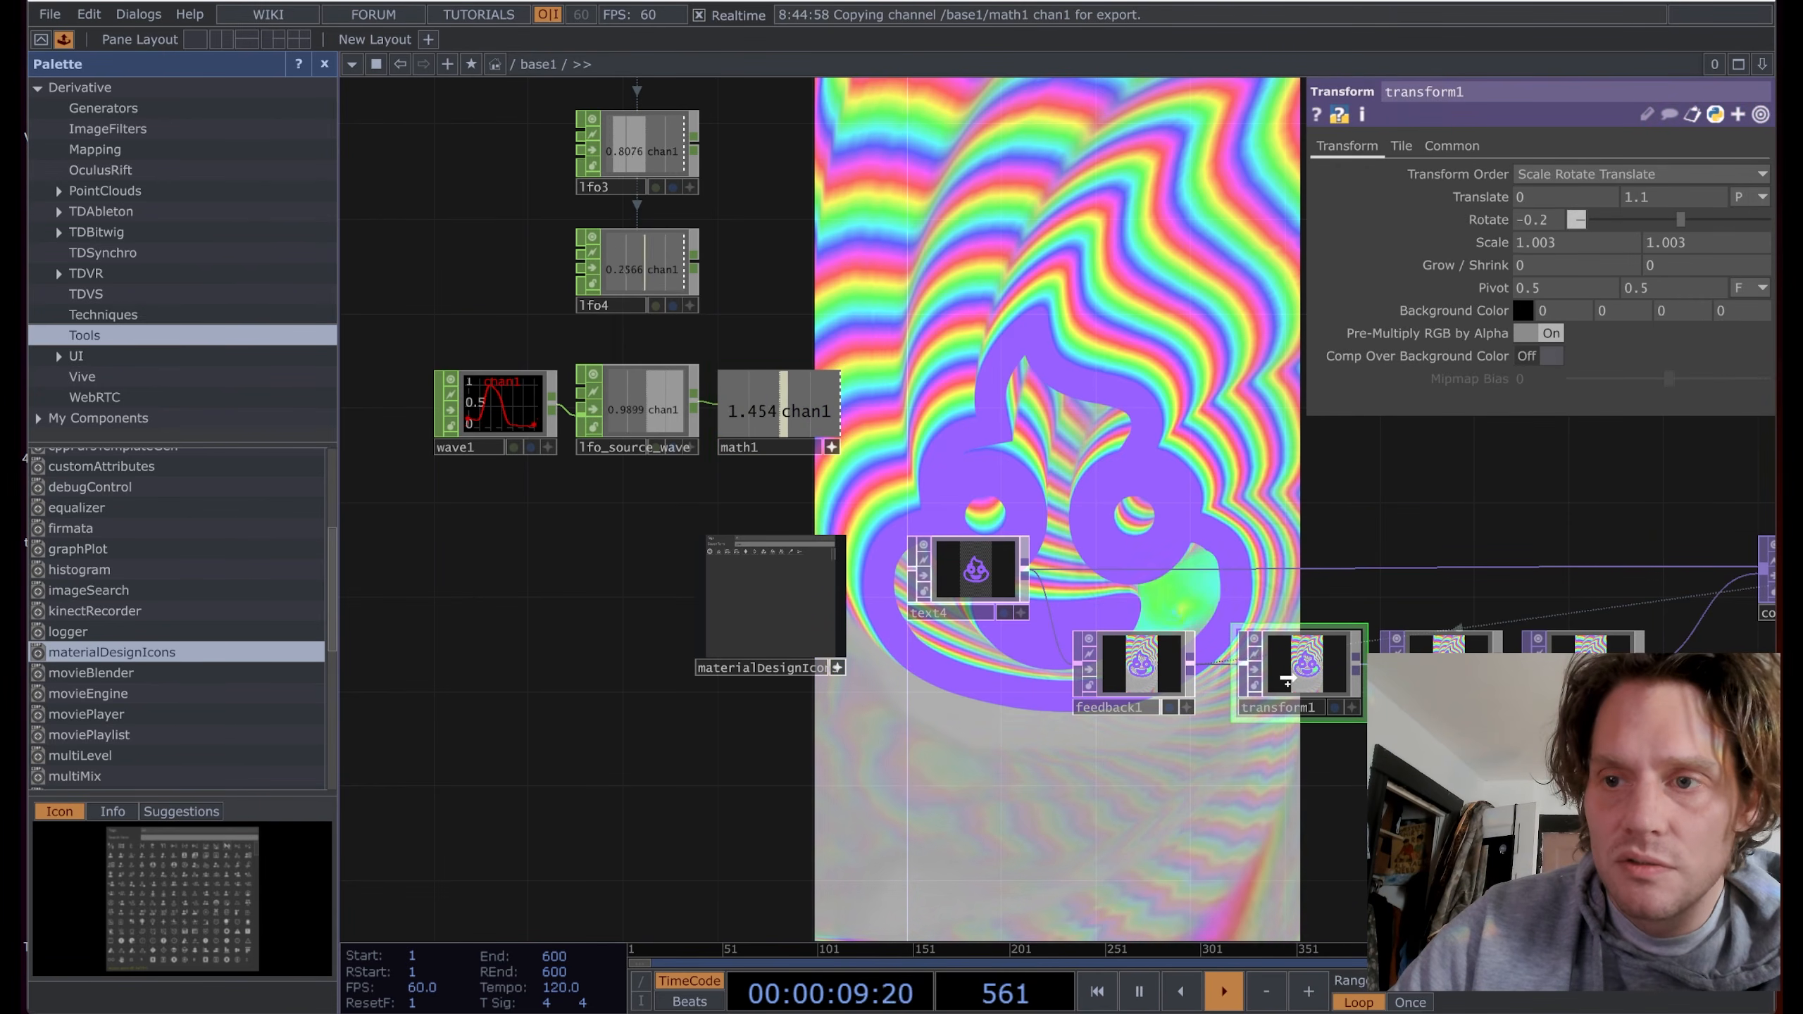
pyautogui.click(1659, 186)
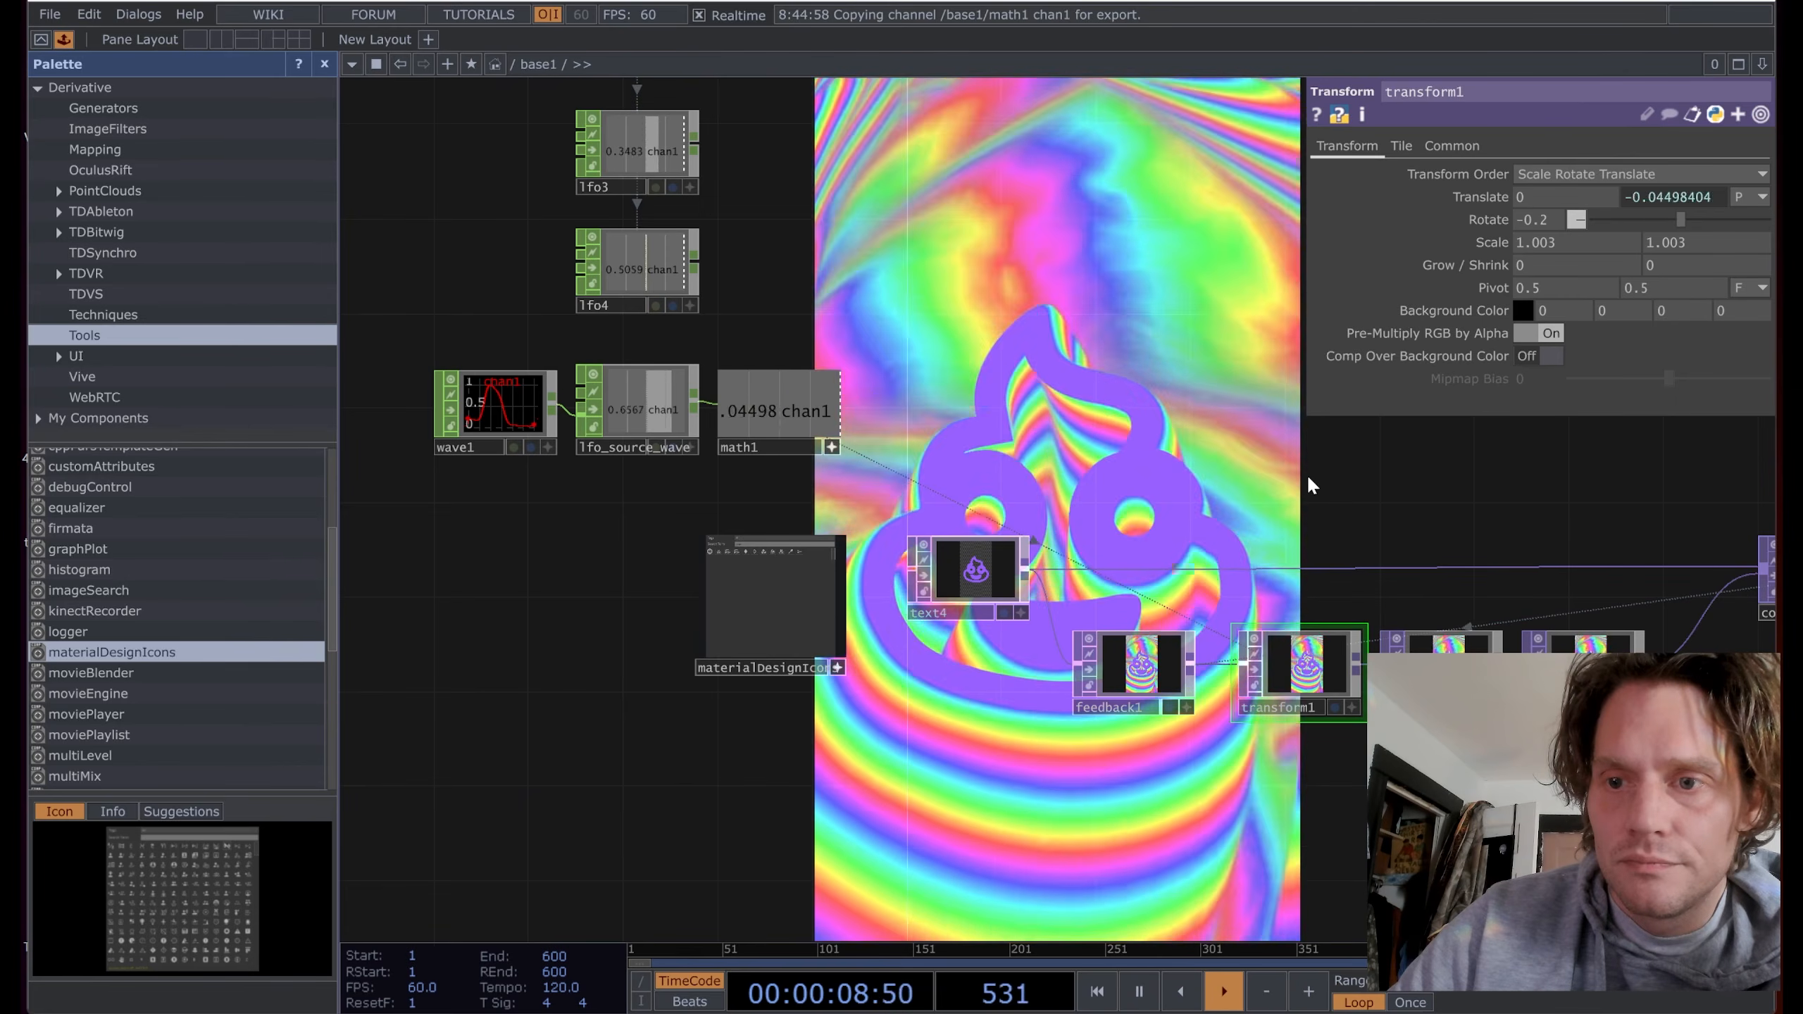
# Step: Raise wave1's phase to 0.152 and lower its bias to about 0.019
pyautogui.click(505, 414)
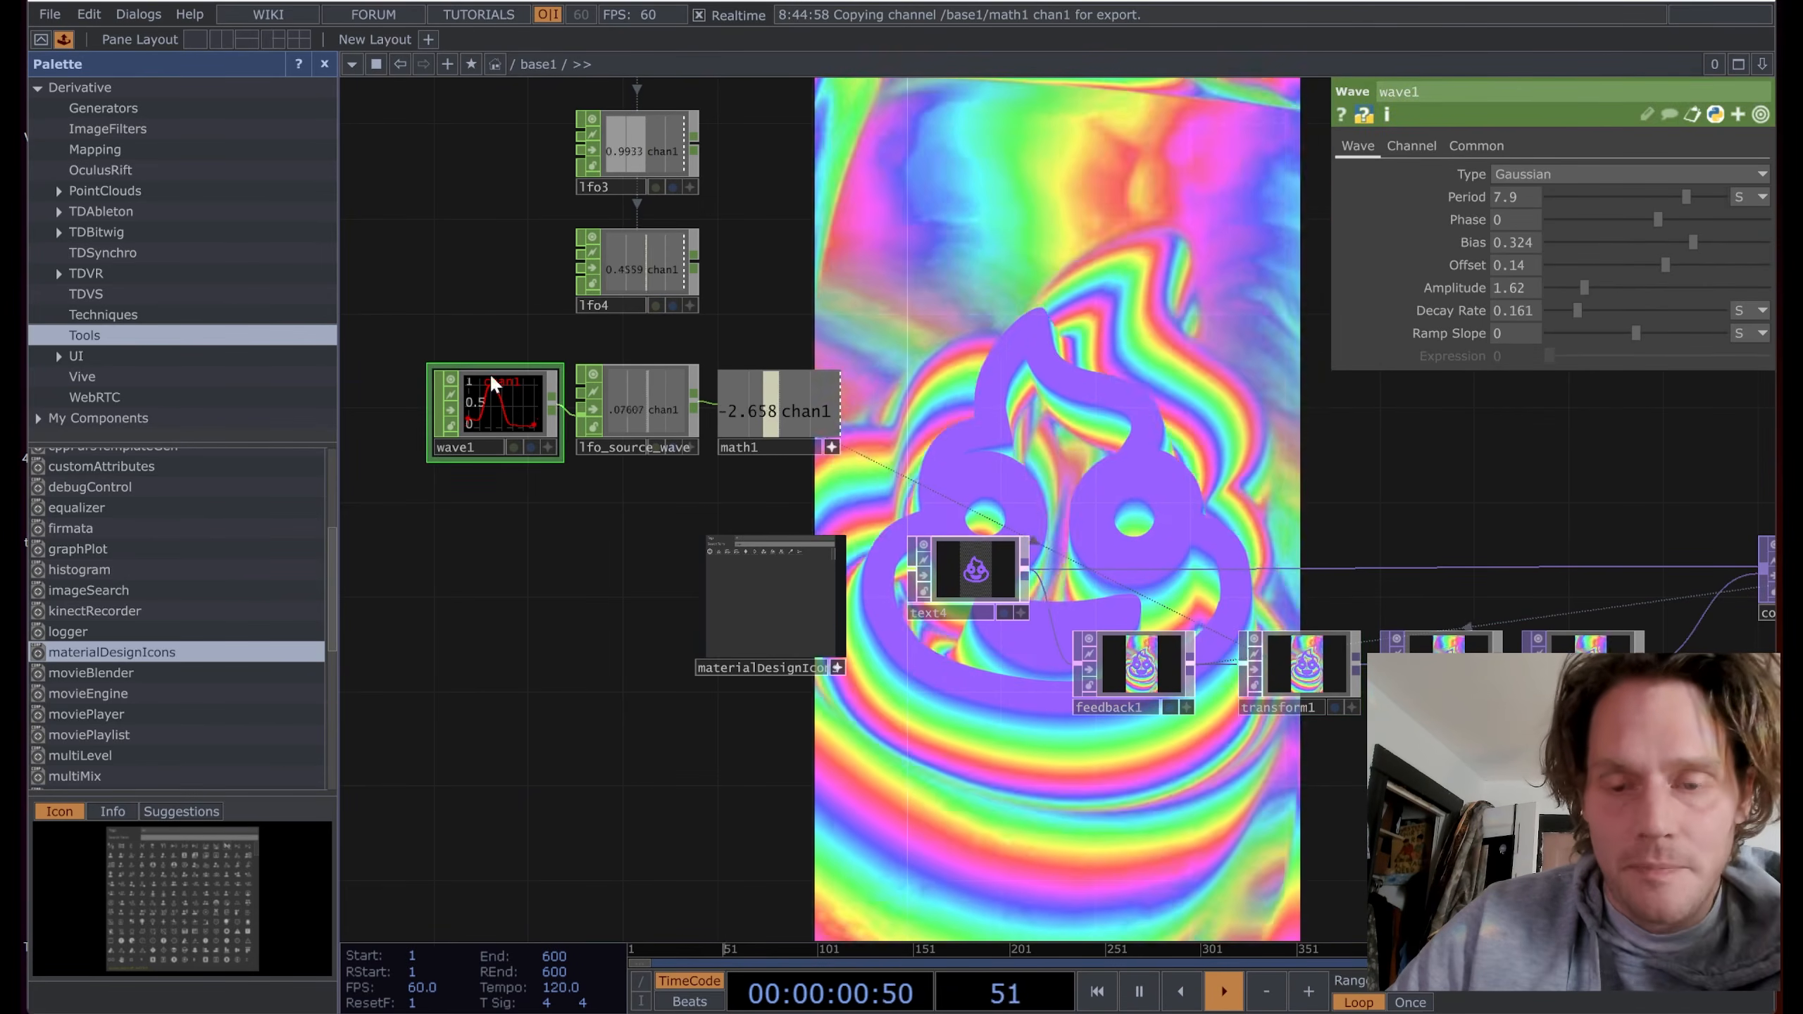
pyautogui.scroll(3, 487, 313)
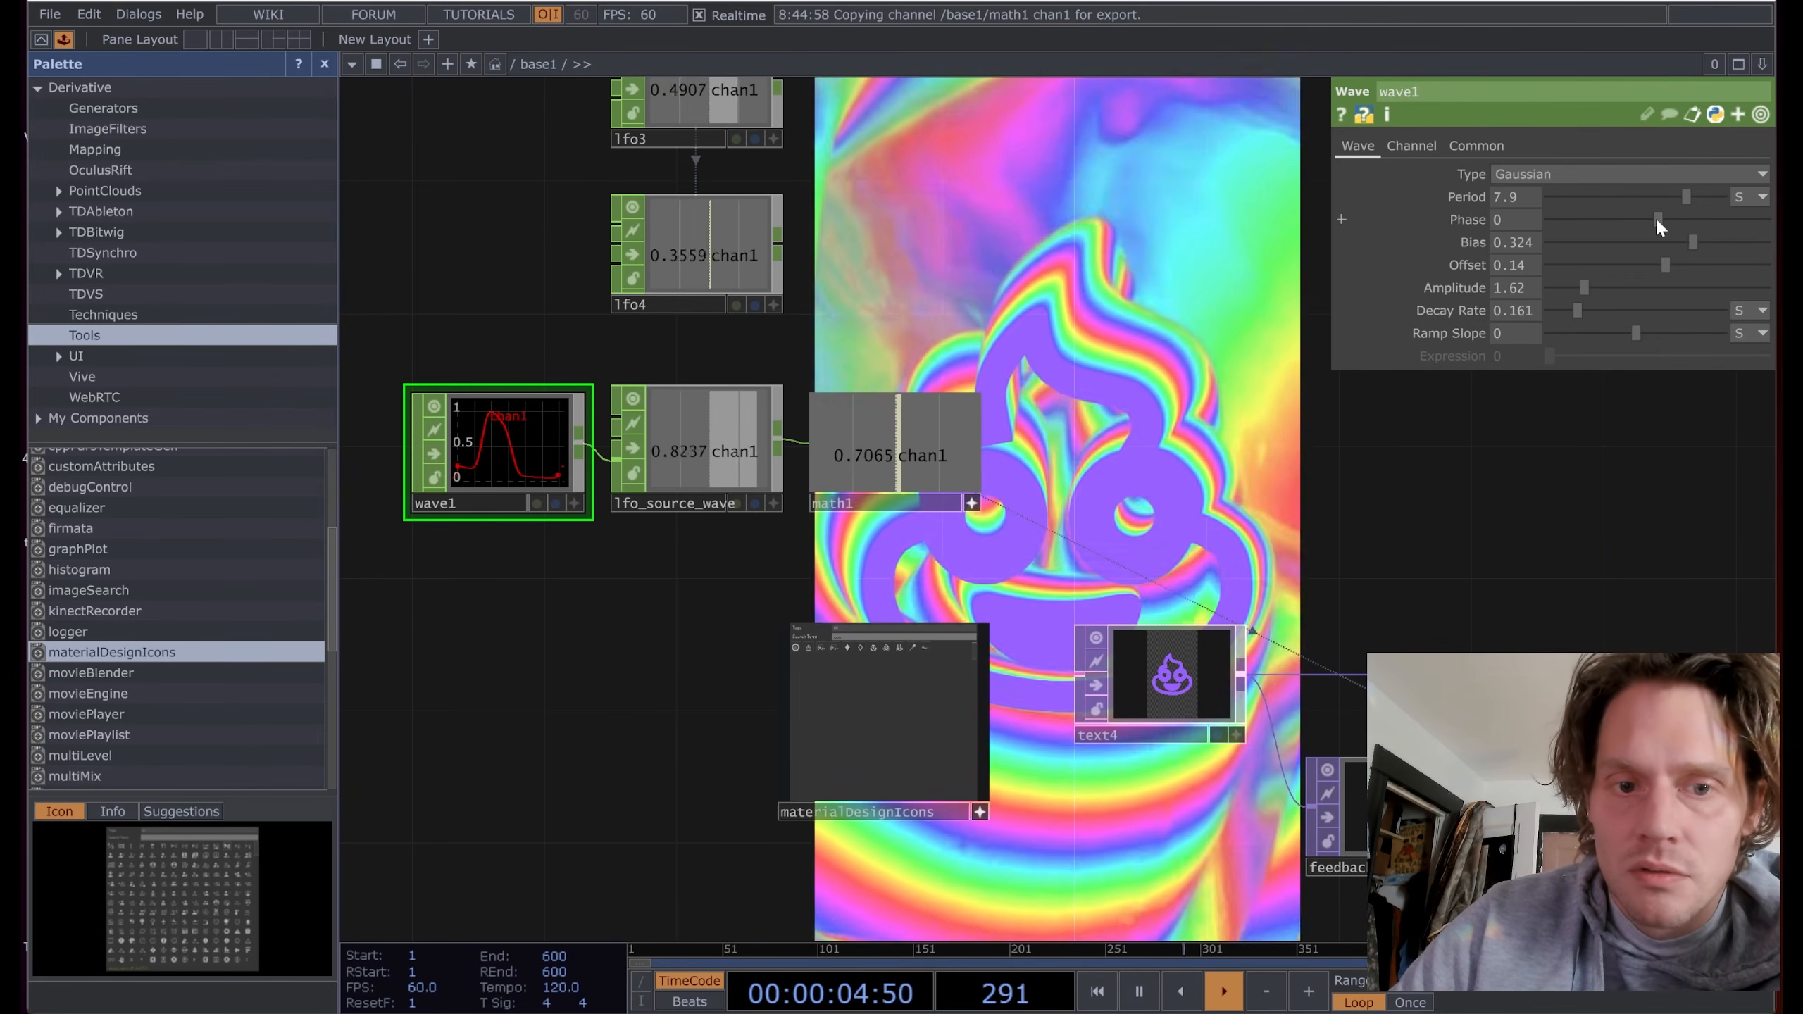
pyautogui.moveTo(1657, 221); pyautogui.dragTo(1675, 222)
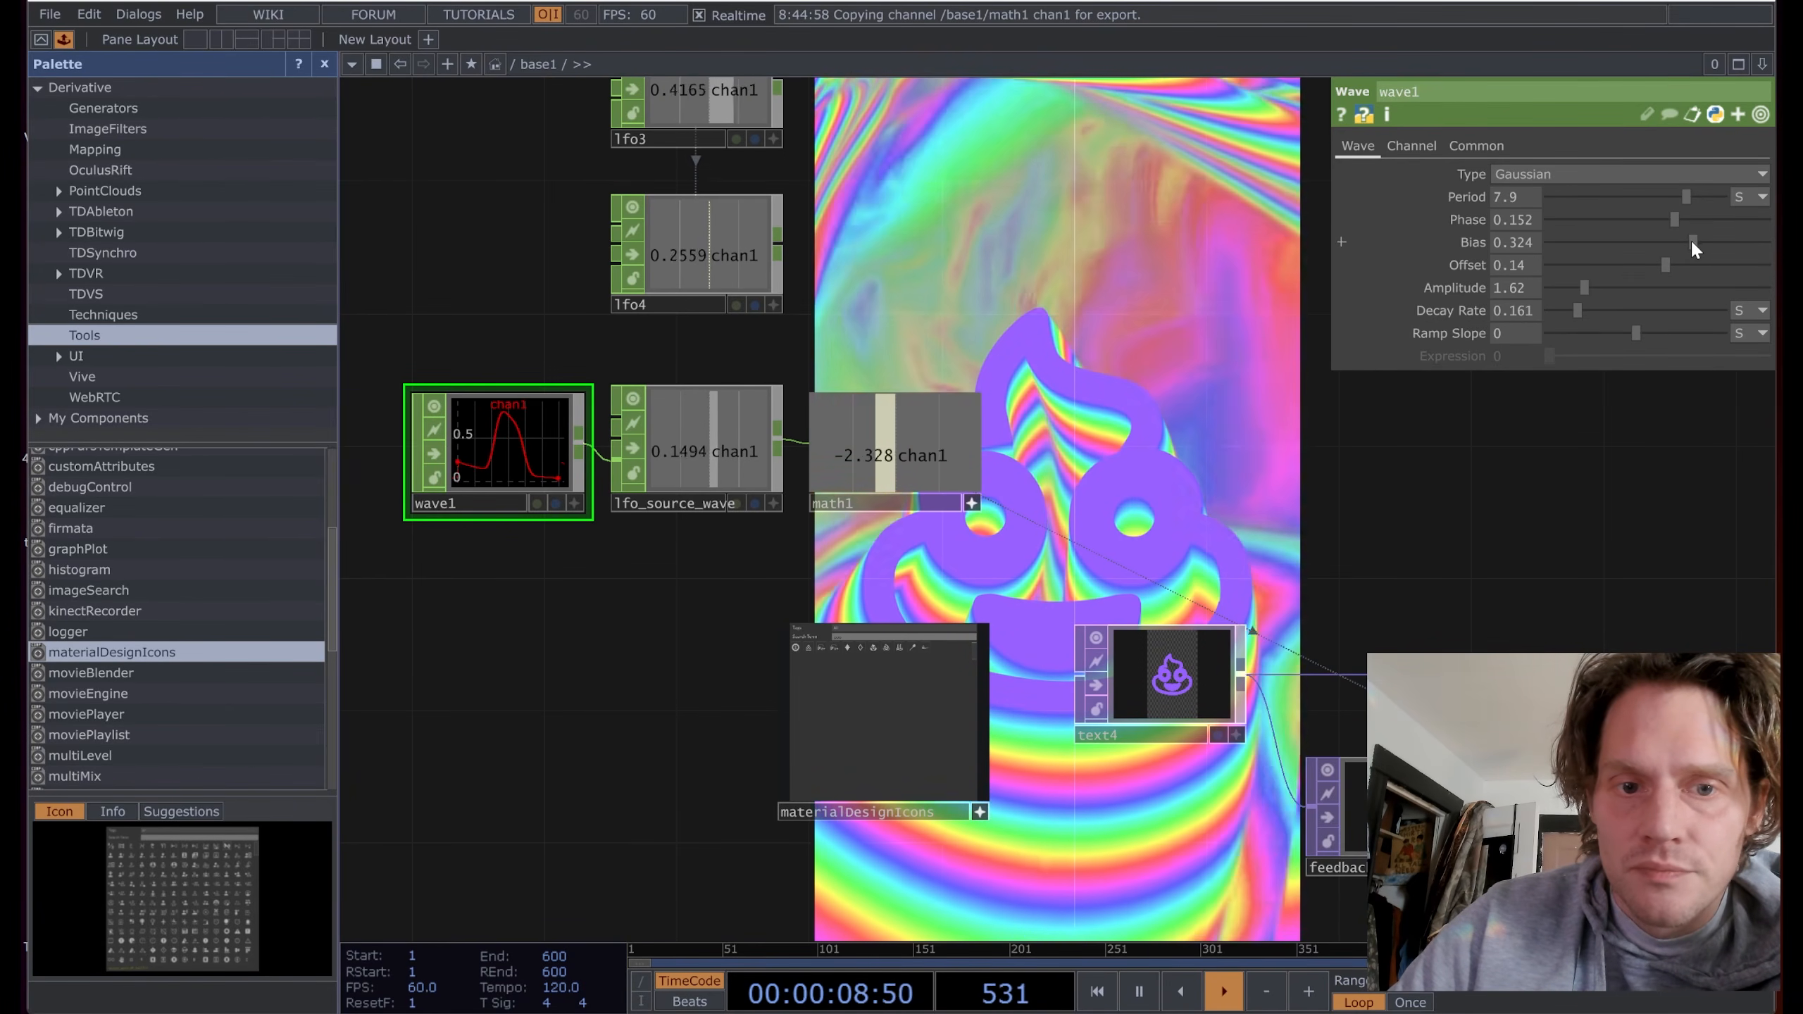
pyautogui.moveTo(1691, 240); pyautogui.dragTo(1652, 268)
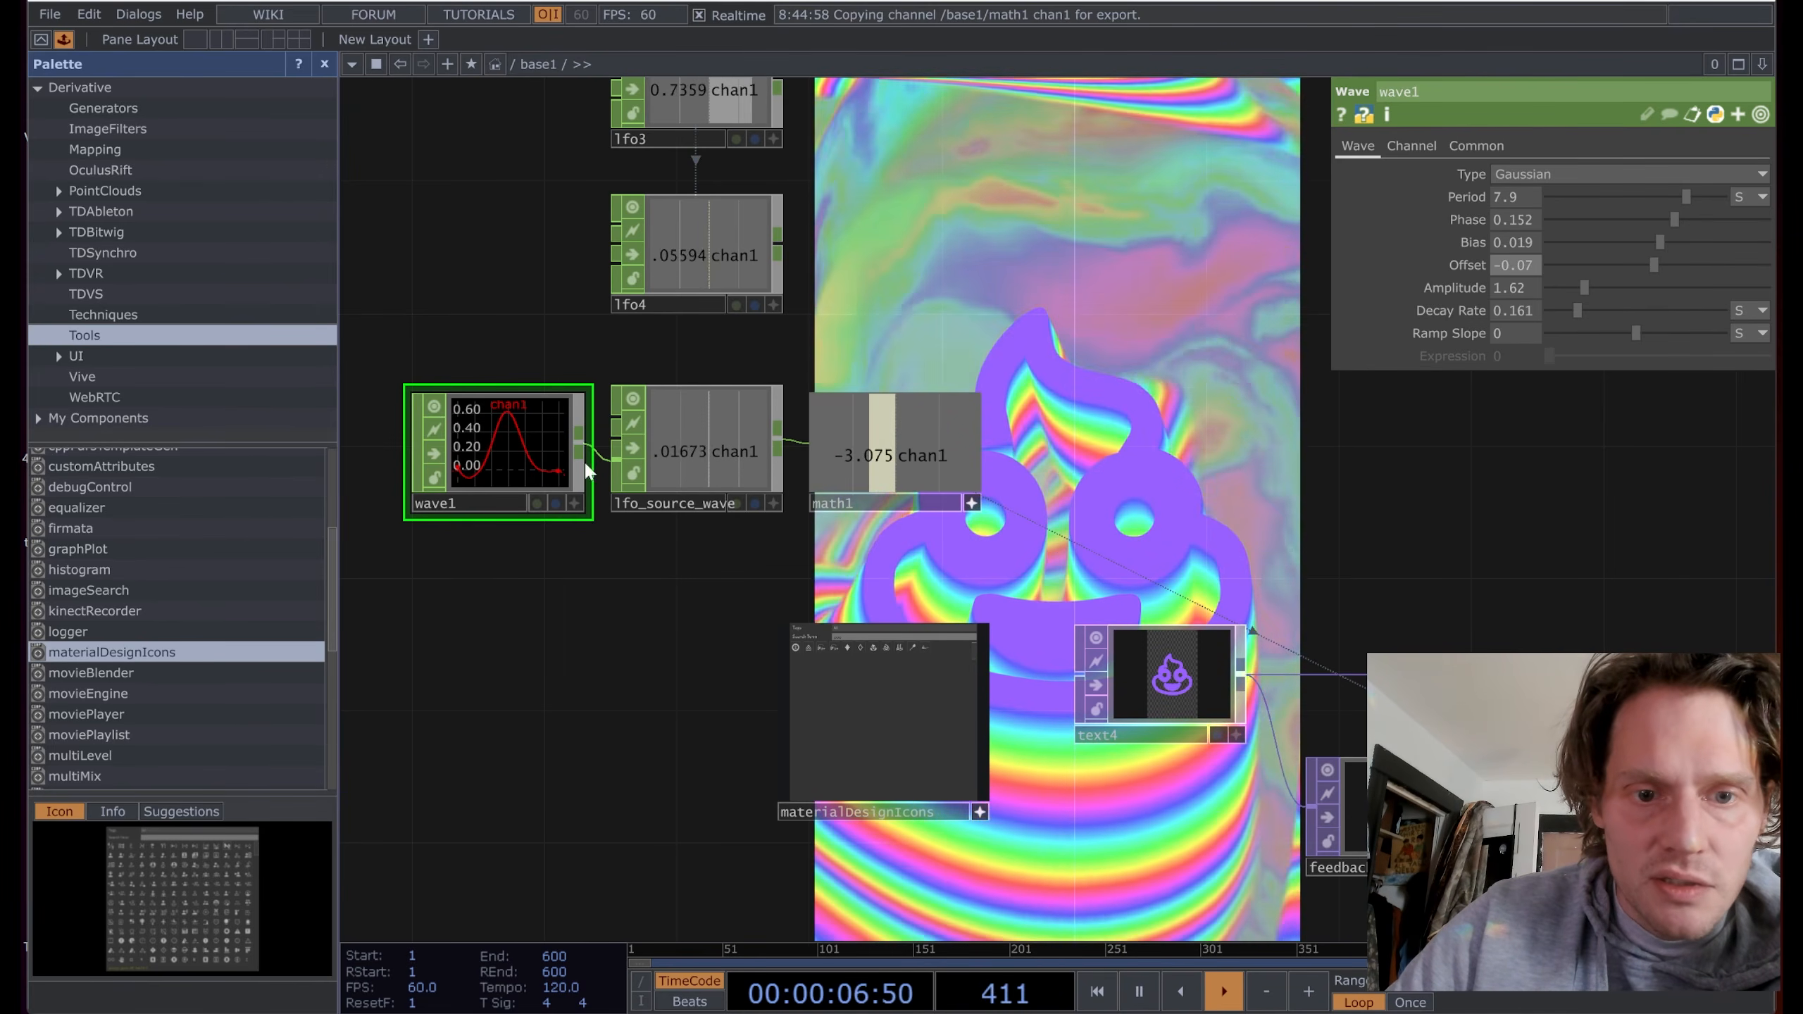
pyautogui.scroll(5, 583, 459)
pyautogui.scroll(1, 543, 693)
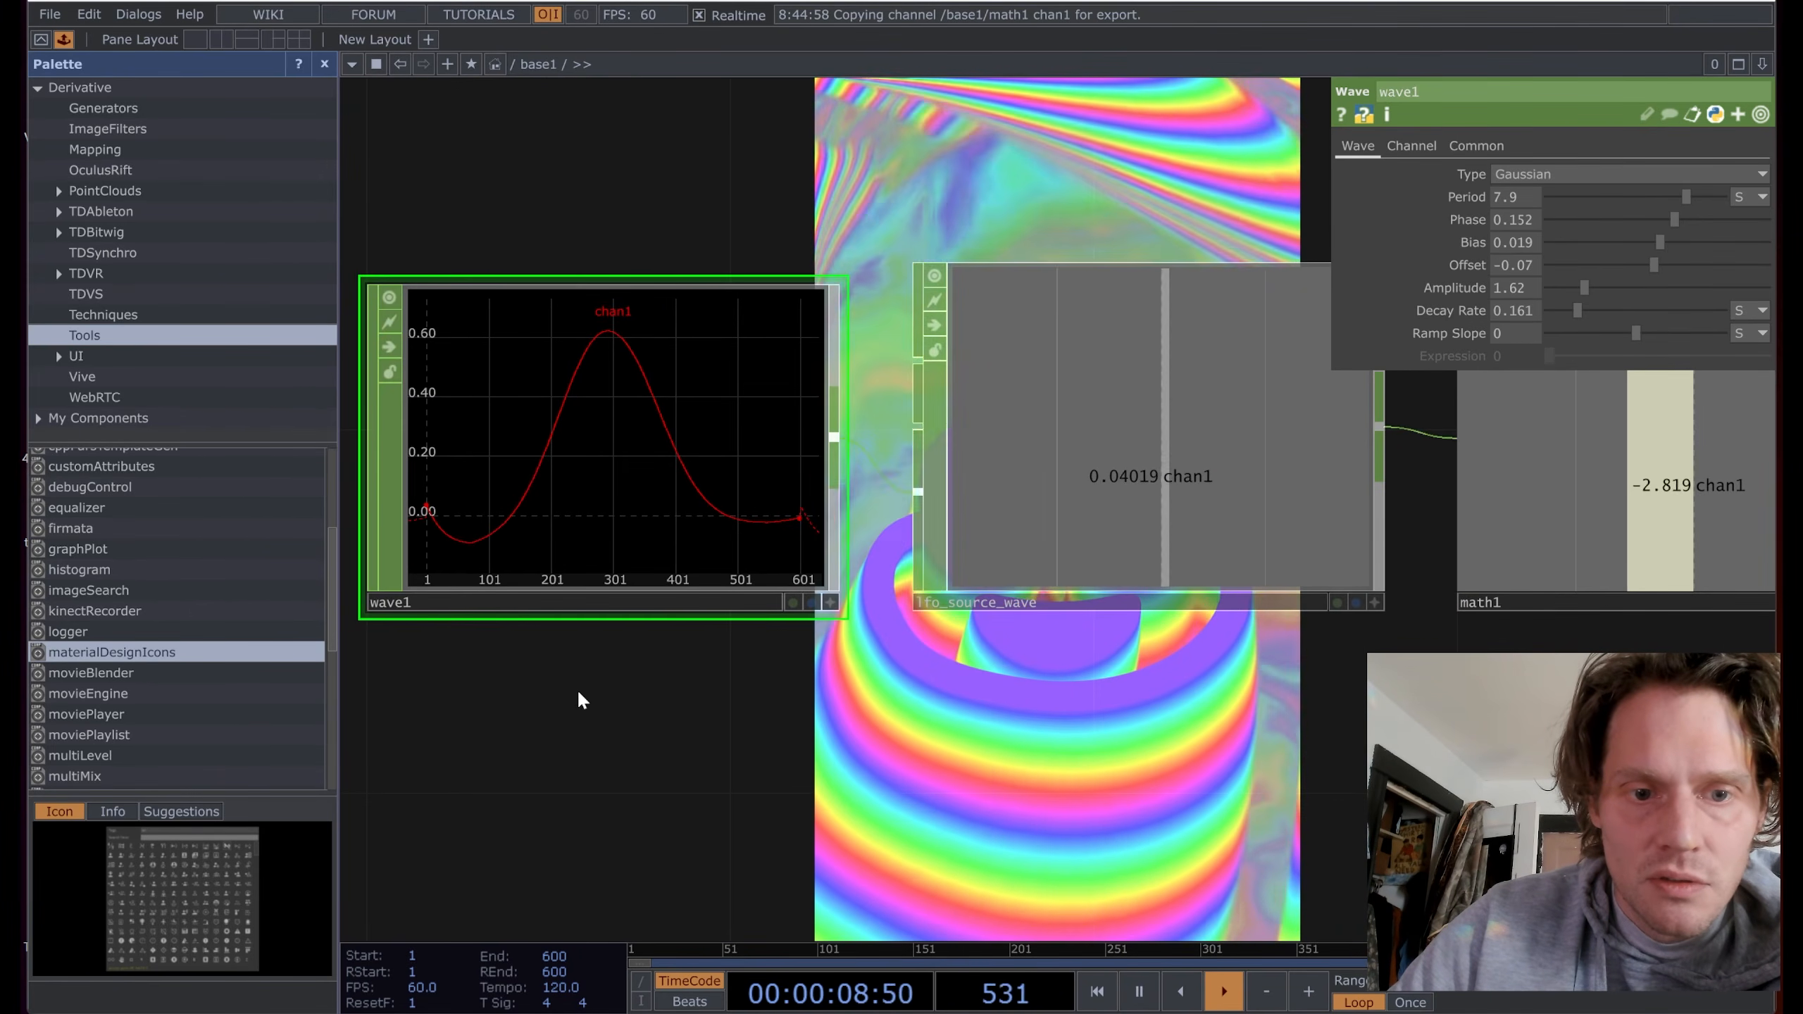
pyautogui.moveTo(580, 694); pyautogui.dragTo(588, 663)
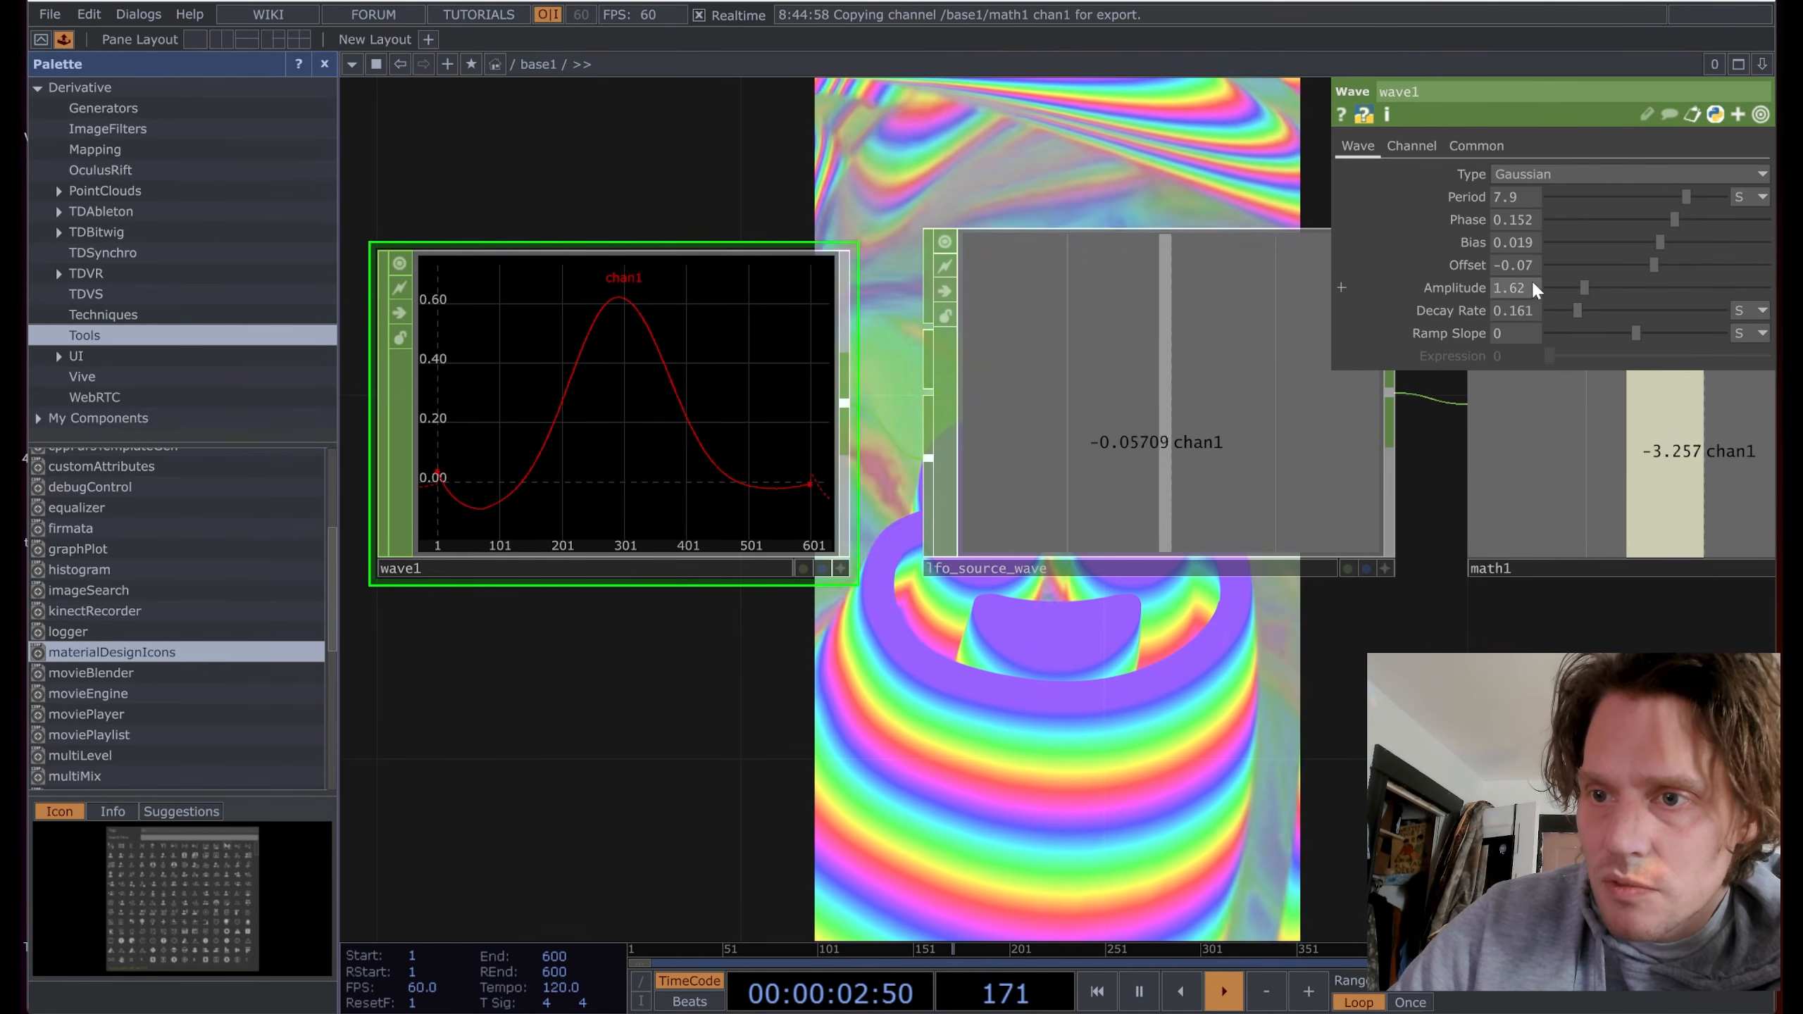
# Step: Fine-adjust wave1's offset down to -0.1
pyautogui.moveTo(1530, 262)
pyautogui.mouseDown(button='middle')
pyautogui.moveTo(1528, 313)
pyautogui.moveTo(1522, 293)
pyautogui.mouseUp(button='middle')
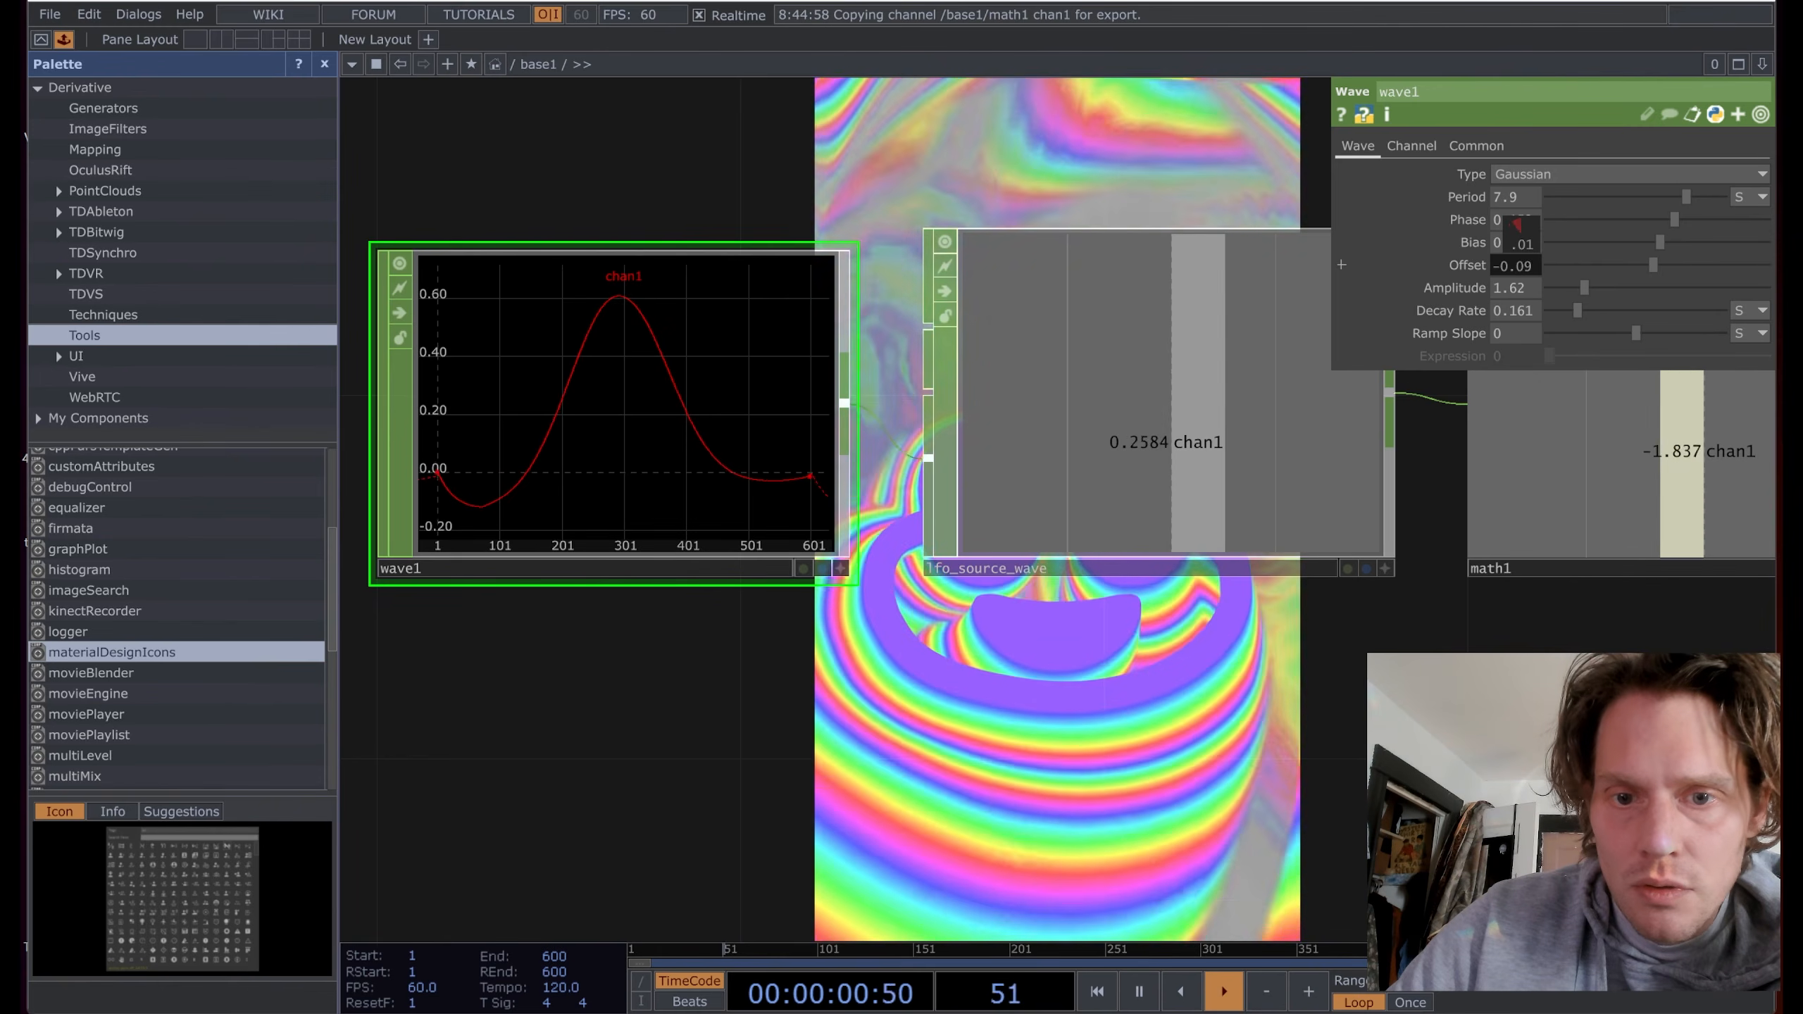
pyautogui.moveTo(1517, 225); pyautogui.dragTo(1515, 226, button='middle')
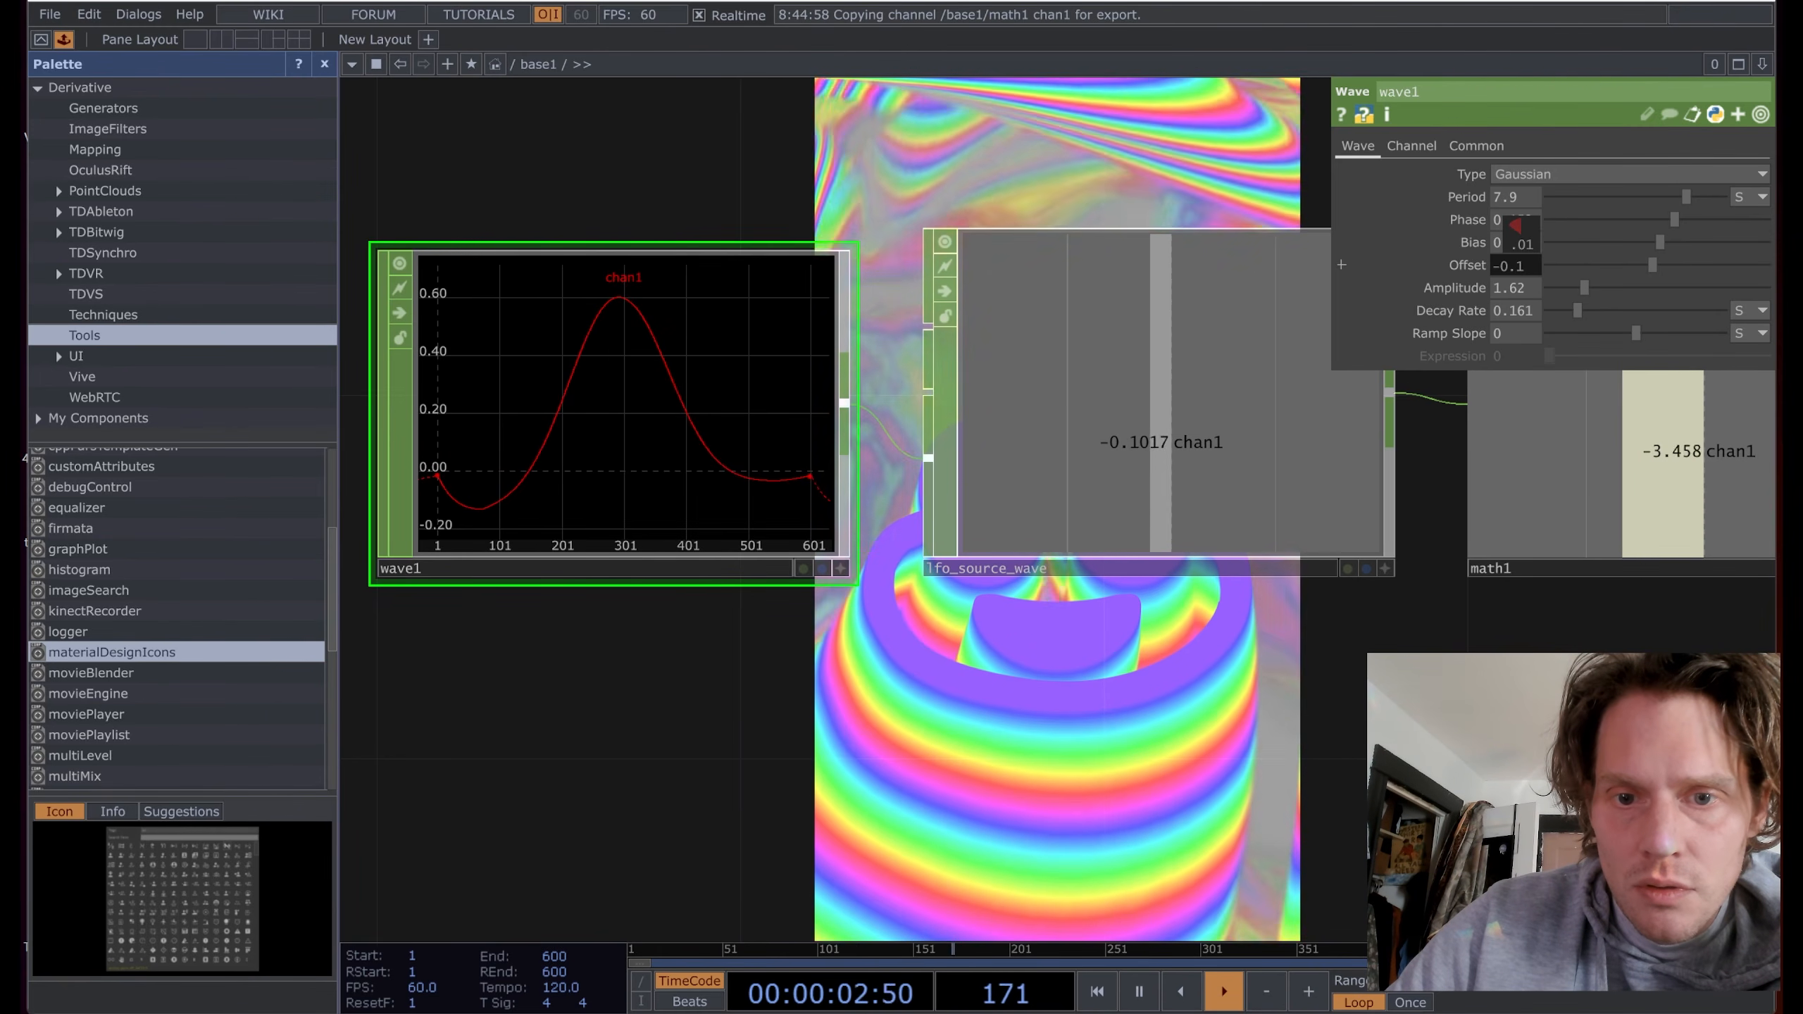
pyautogui.scroll(-5, 1304, 753)
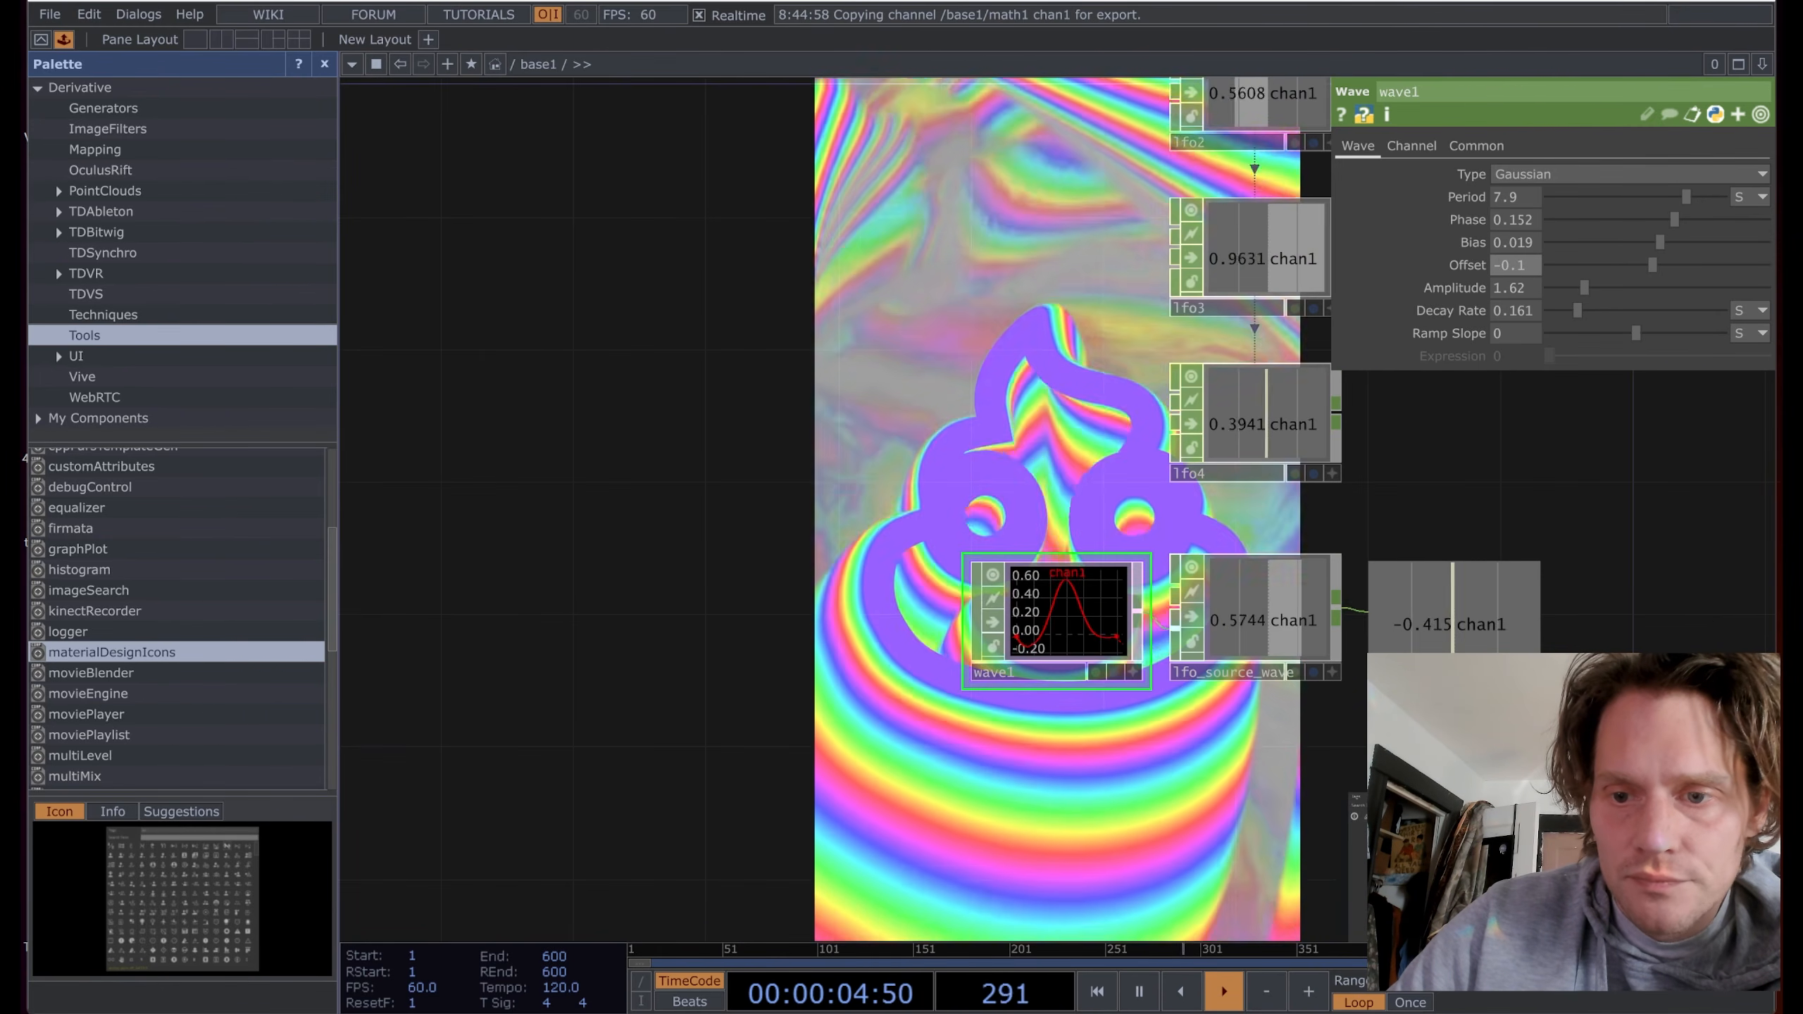
pyautogui.moveTo(1622, 577); pyautogui.dragTo(935, 430)
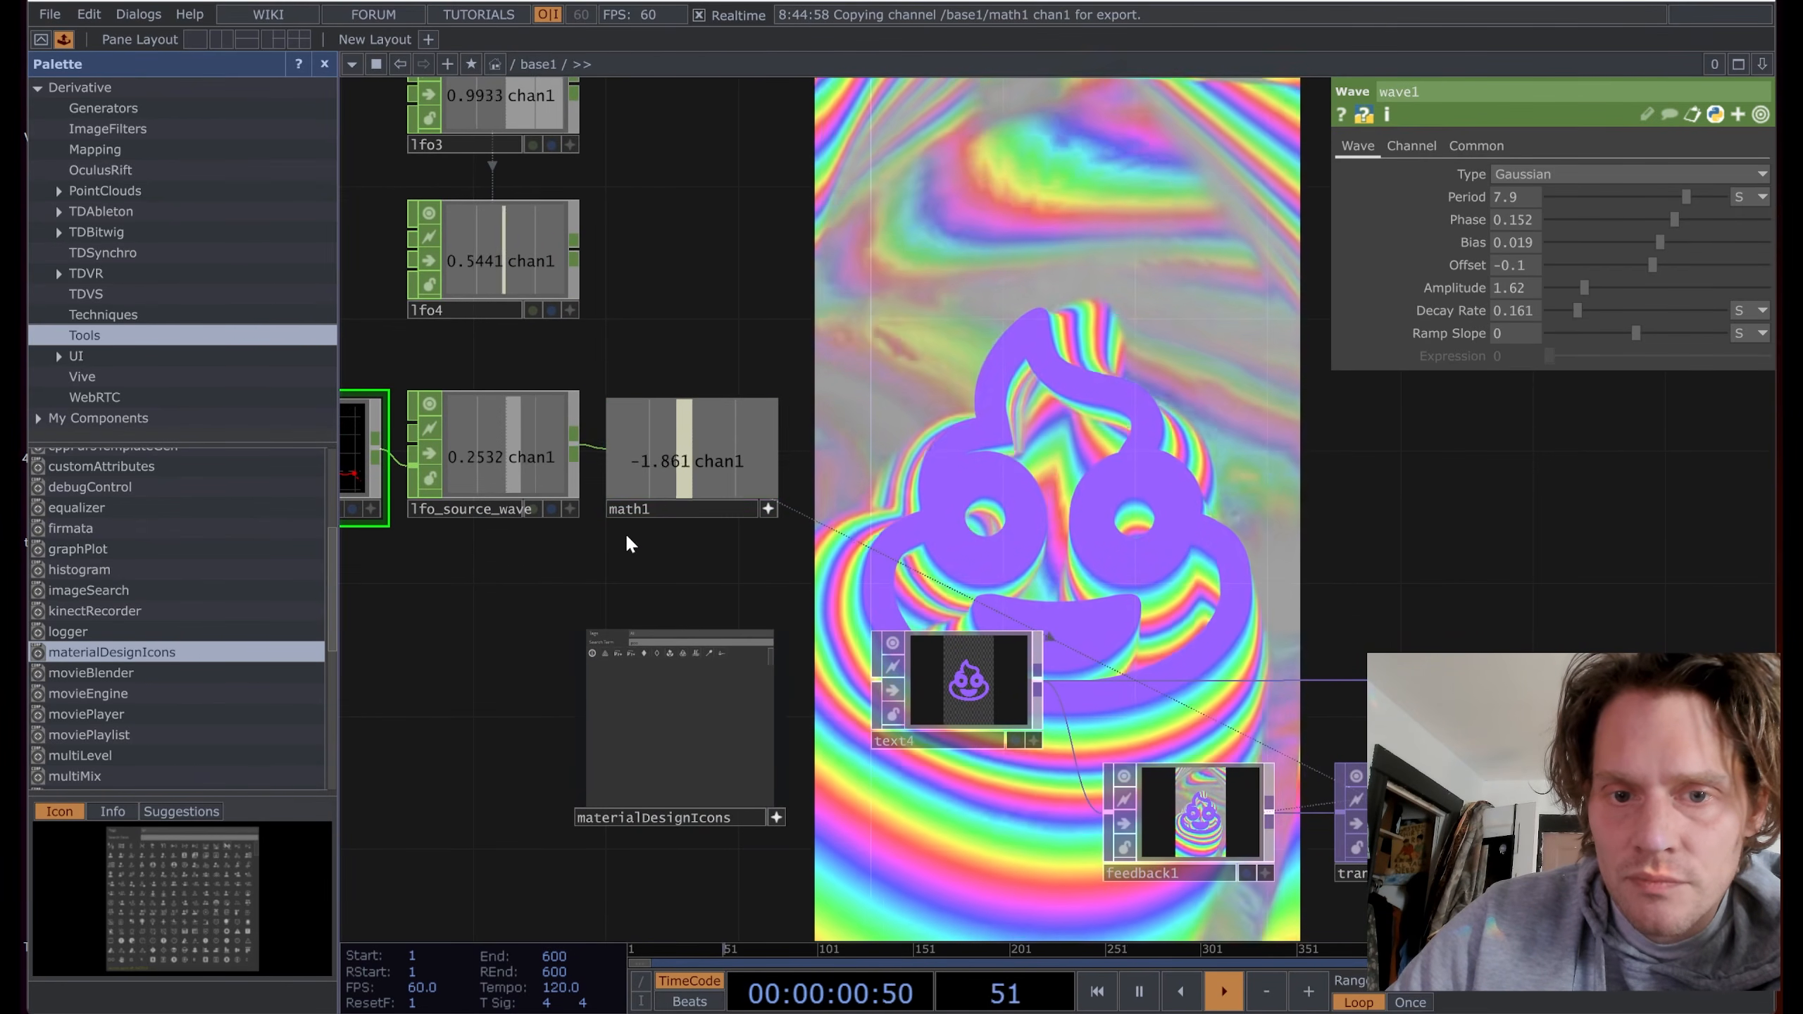
pyautogui.moveTo(516, 561); pyautogui.dragTo(709, 558)
pyautogui.scroll(5, 477, 425)
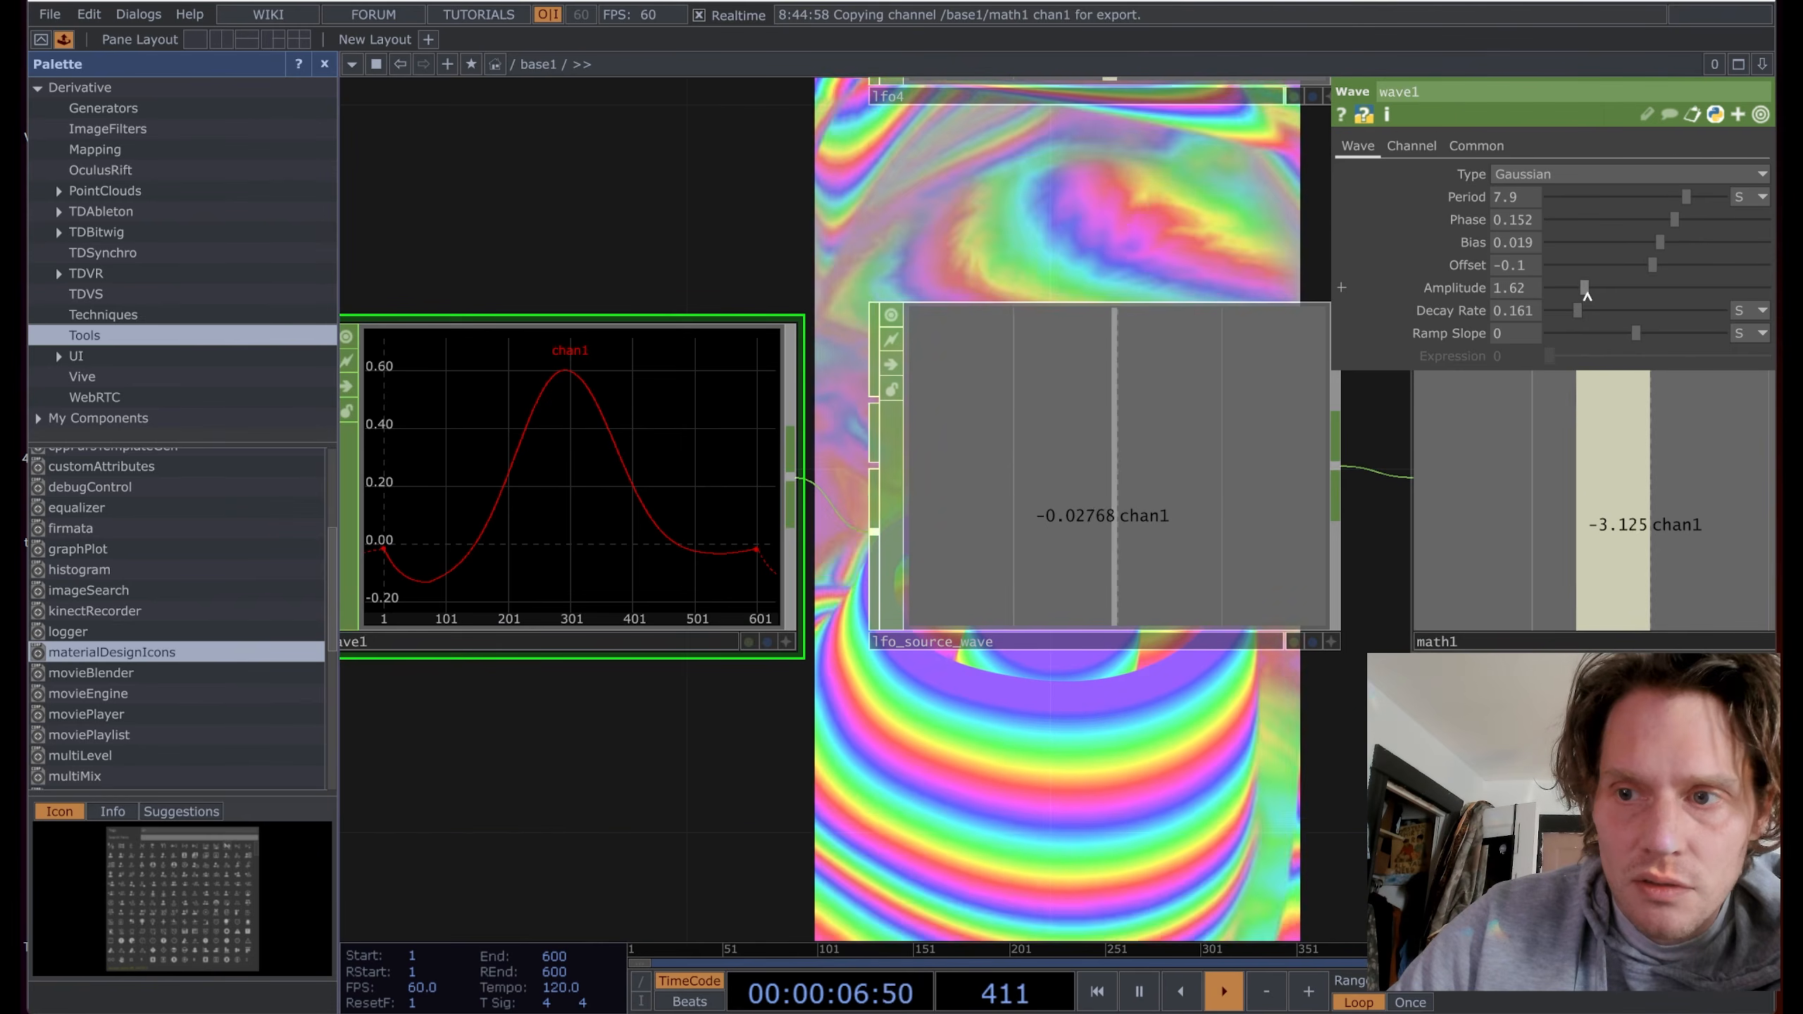
# Step: Raise the Gaussian wave1's amplitude to 2.62 and zoom out over the lfo chain
pyautogui.moveTo(1584, 287); pyautogui.dragTo(1607, 293)
pyautogui.scroll(-8, 879, 736)
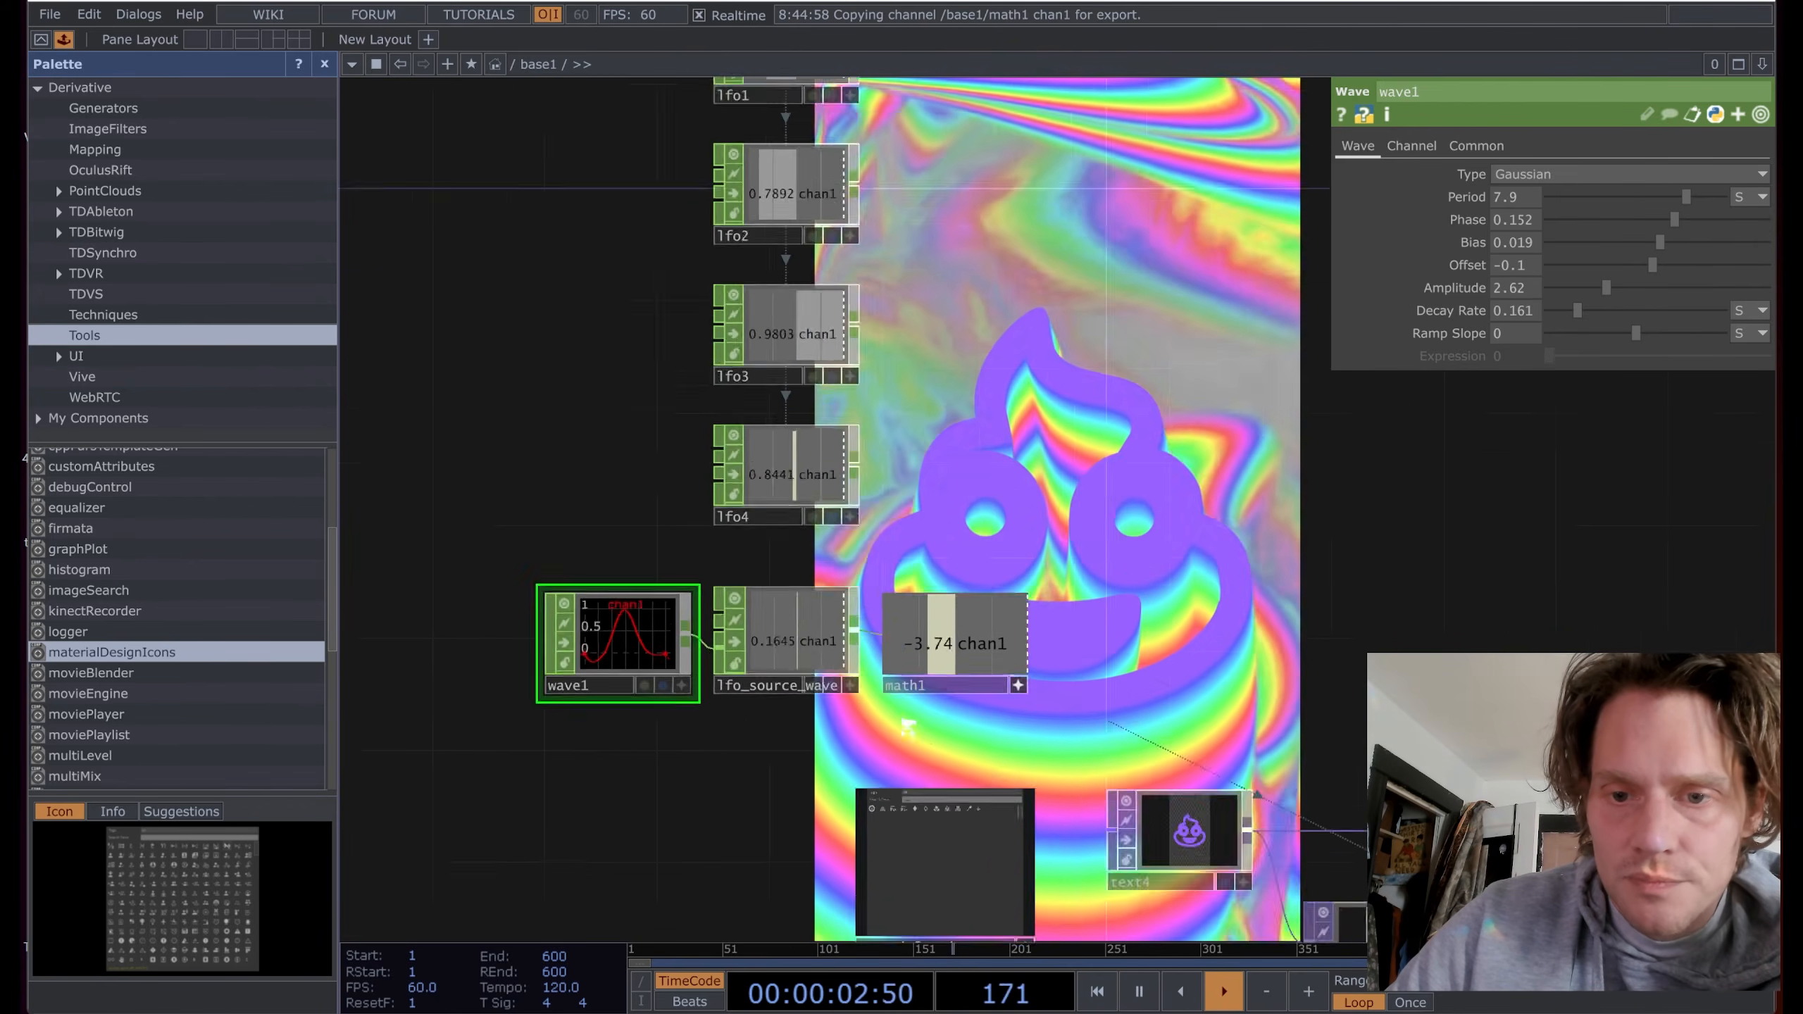
pyautogui.moveTo(1238, 524); pyautogui.dragTo(1038, 471)
pyautogui.scroll(-5, 954, 407)
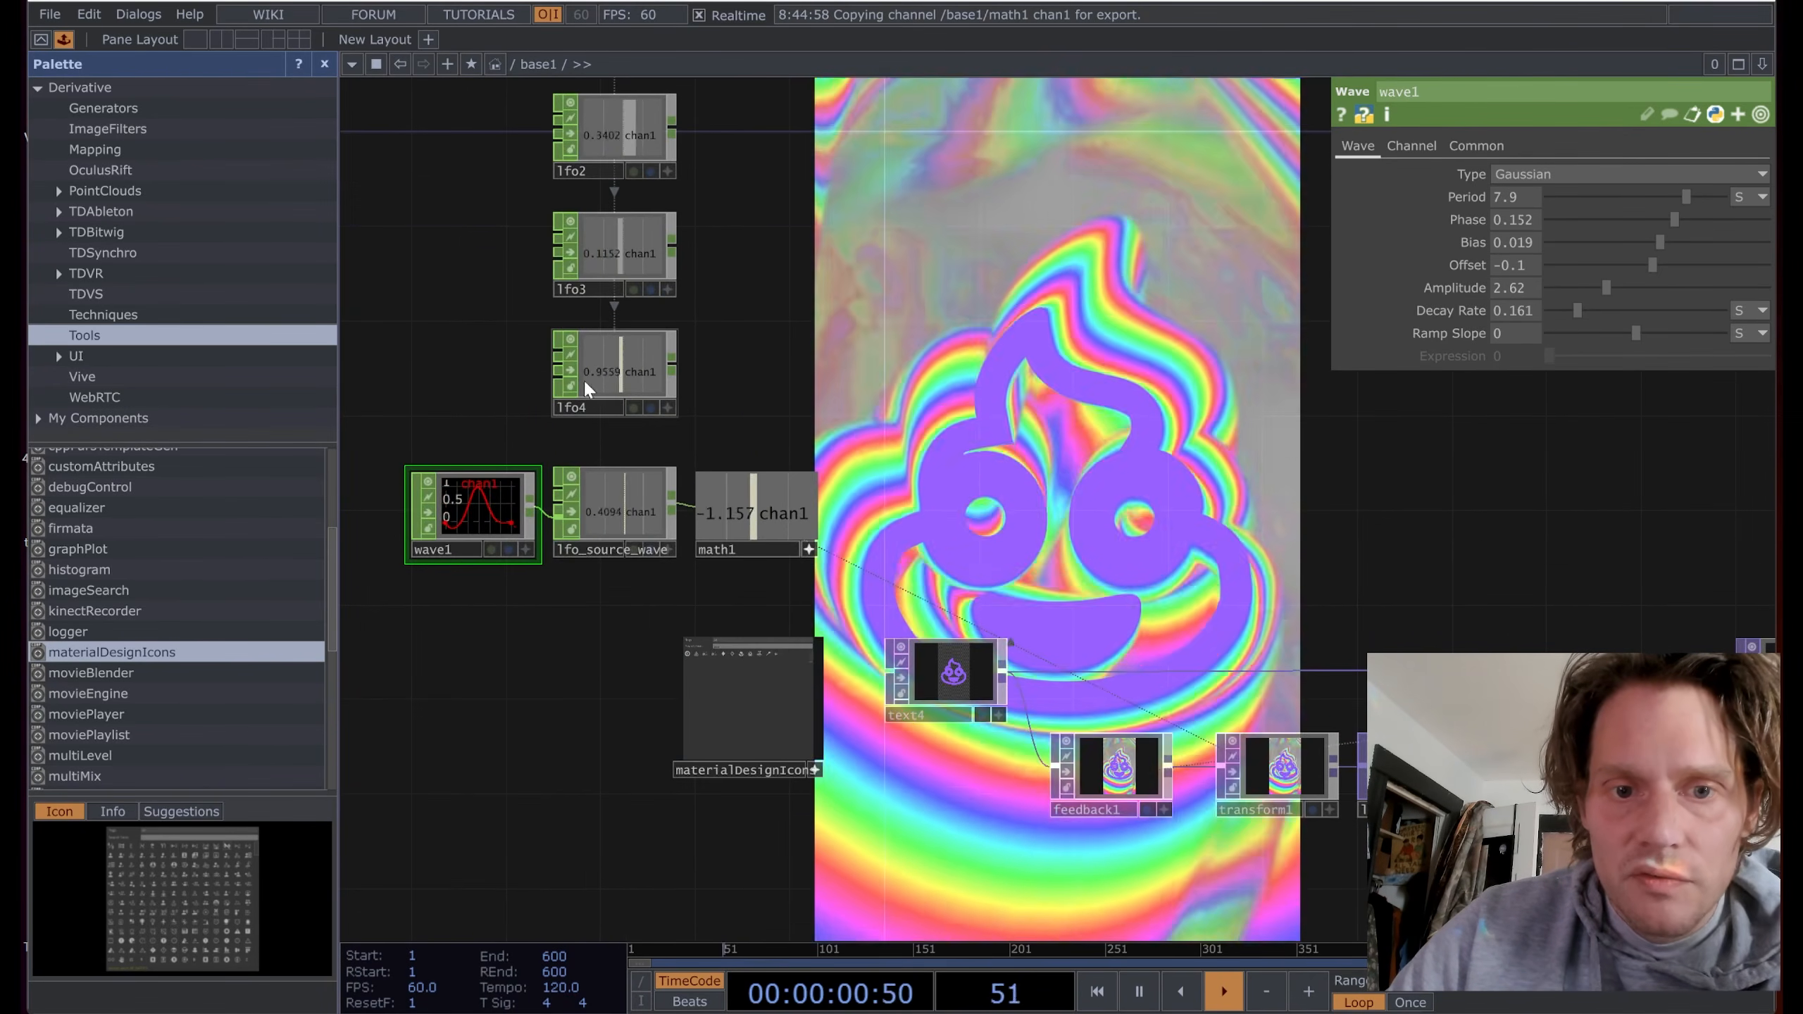
pyautogui.scroll(7, 612, 358)
pyautogui.scroll(-3, 636, 334)
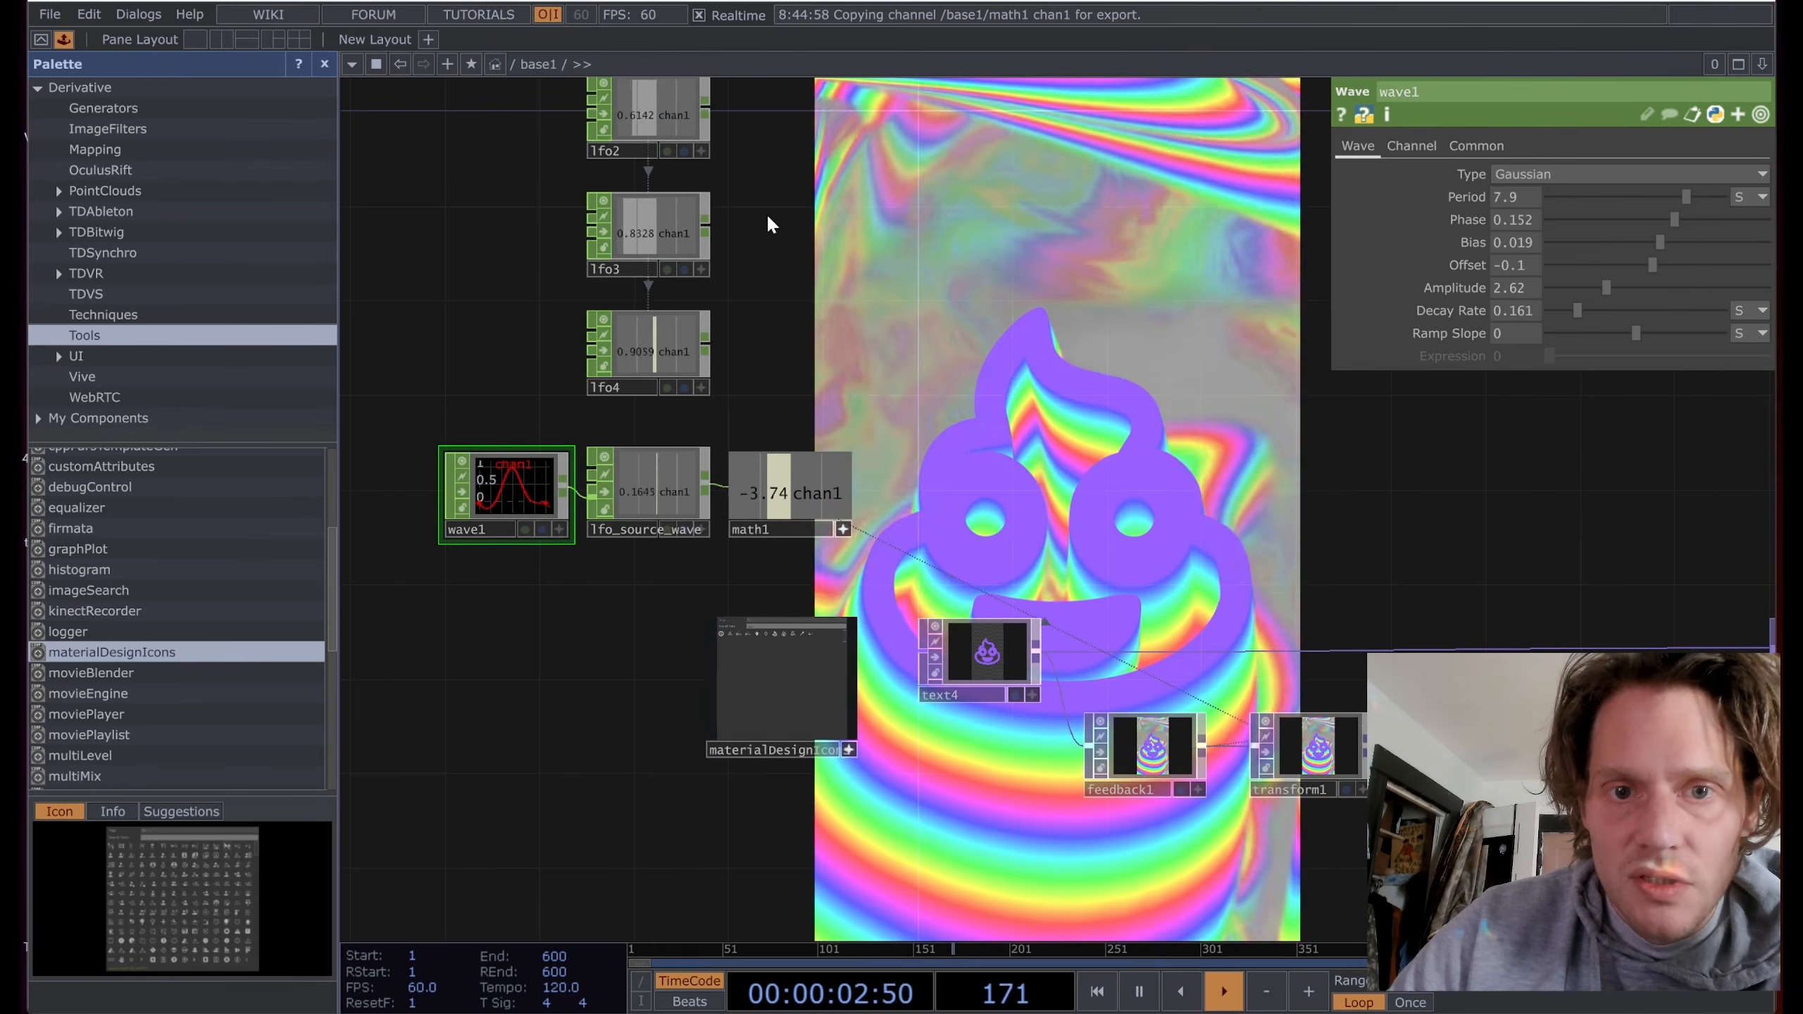
pyautogui.scroll(-2, 769, 216)
pyautogui.moveTo(821, 159); pyautogui.dragTo(803, 353)
# Step: Try lfo1 frequency 0.76, then undo it back to 0.15
pyautogui.click(675, 241)
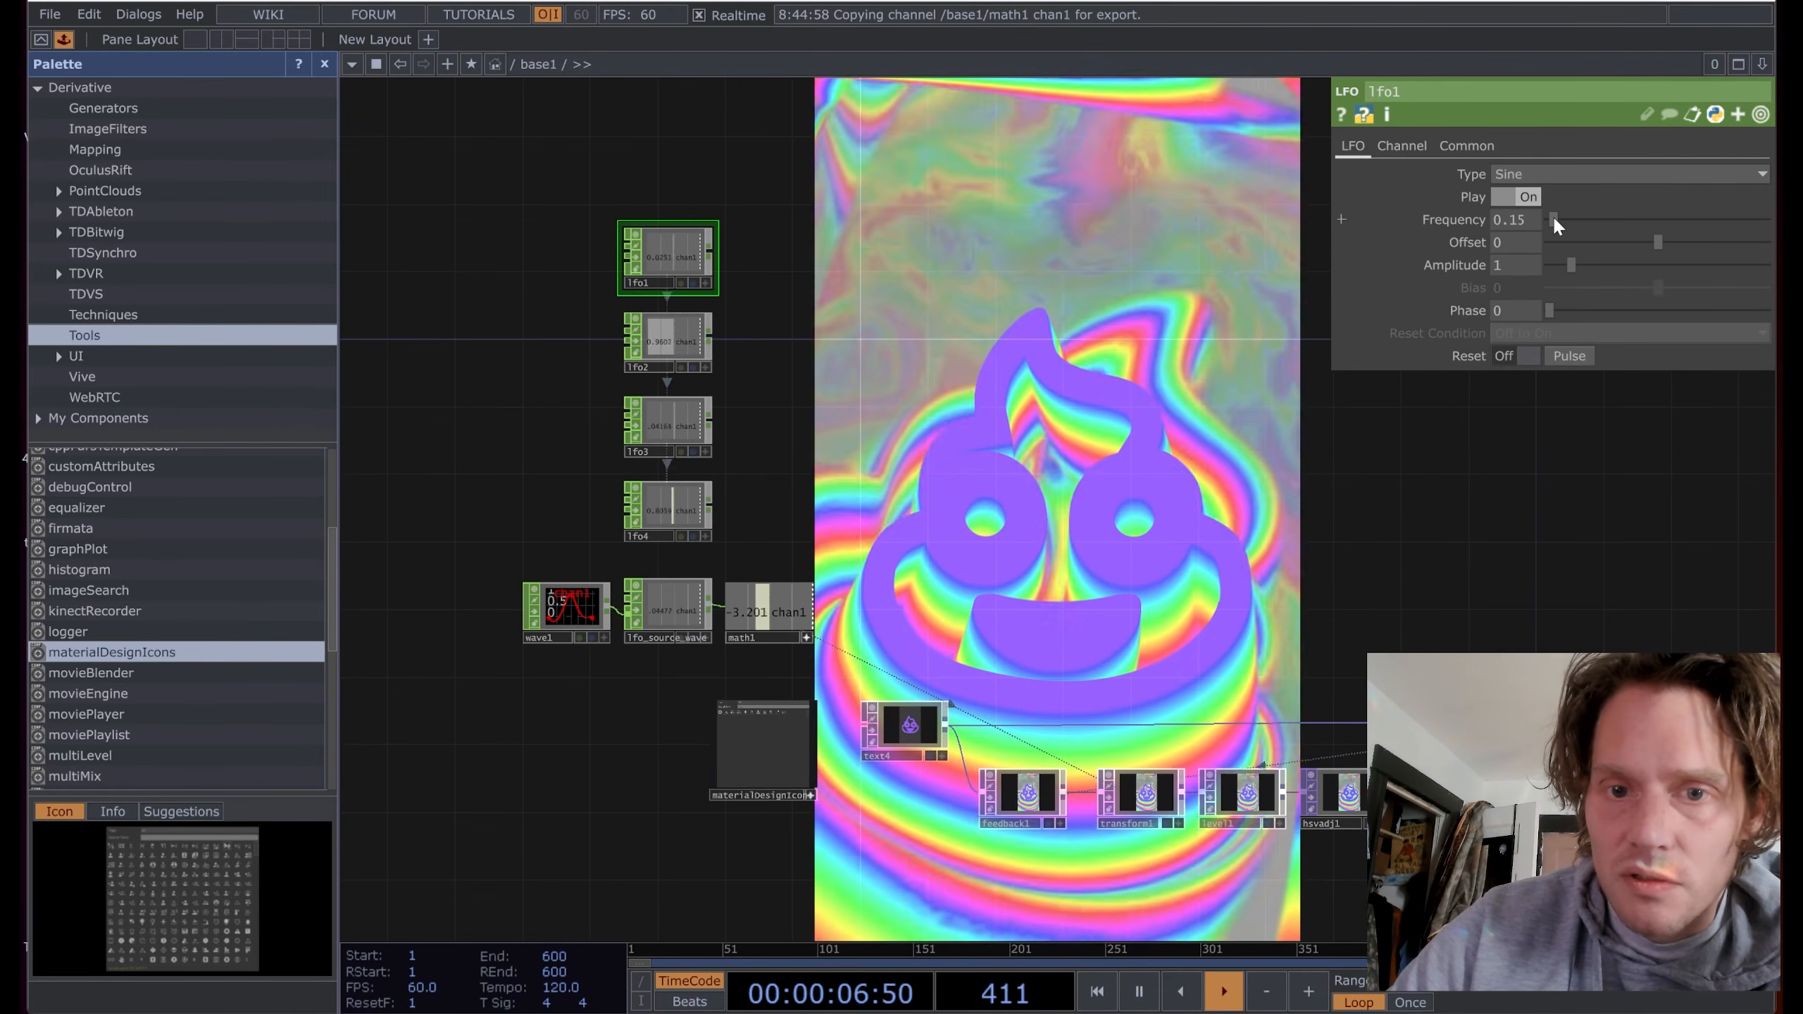
pyautogui.moveTo(1553, 218); pyautogui.dragTo(1569, 219)
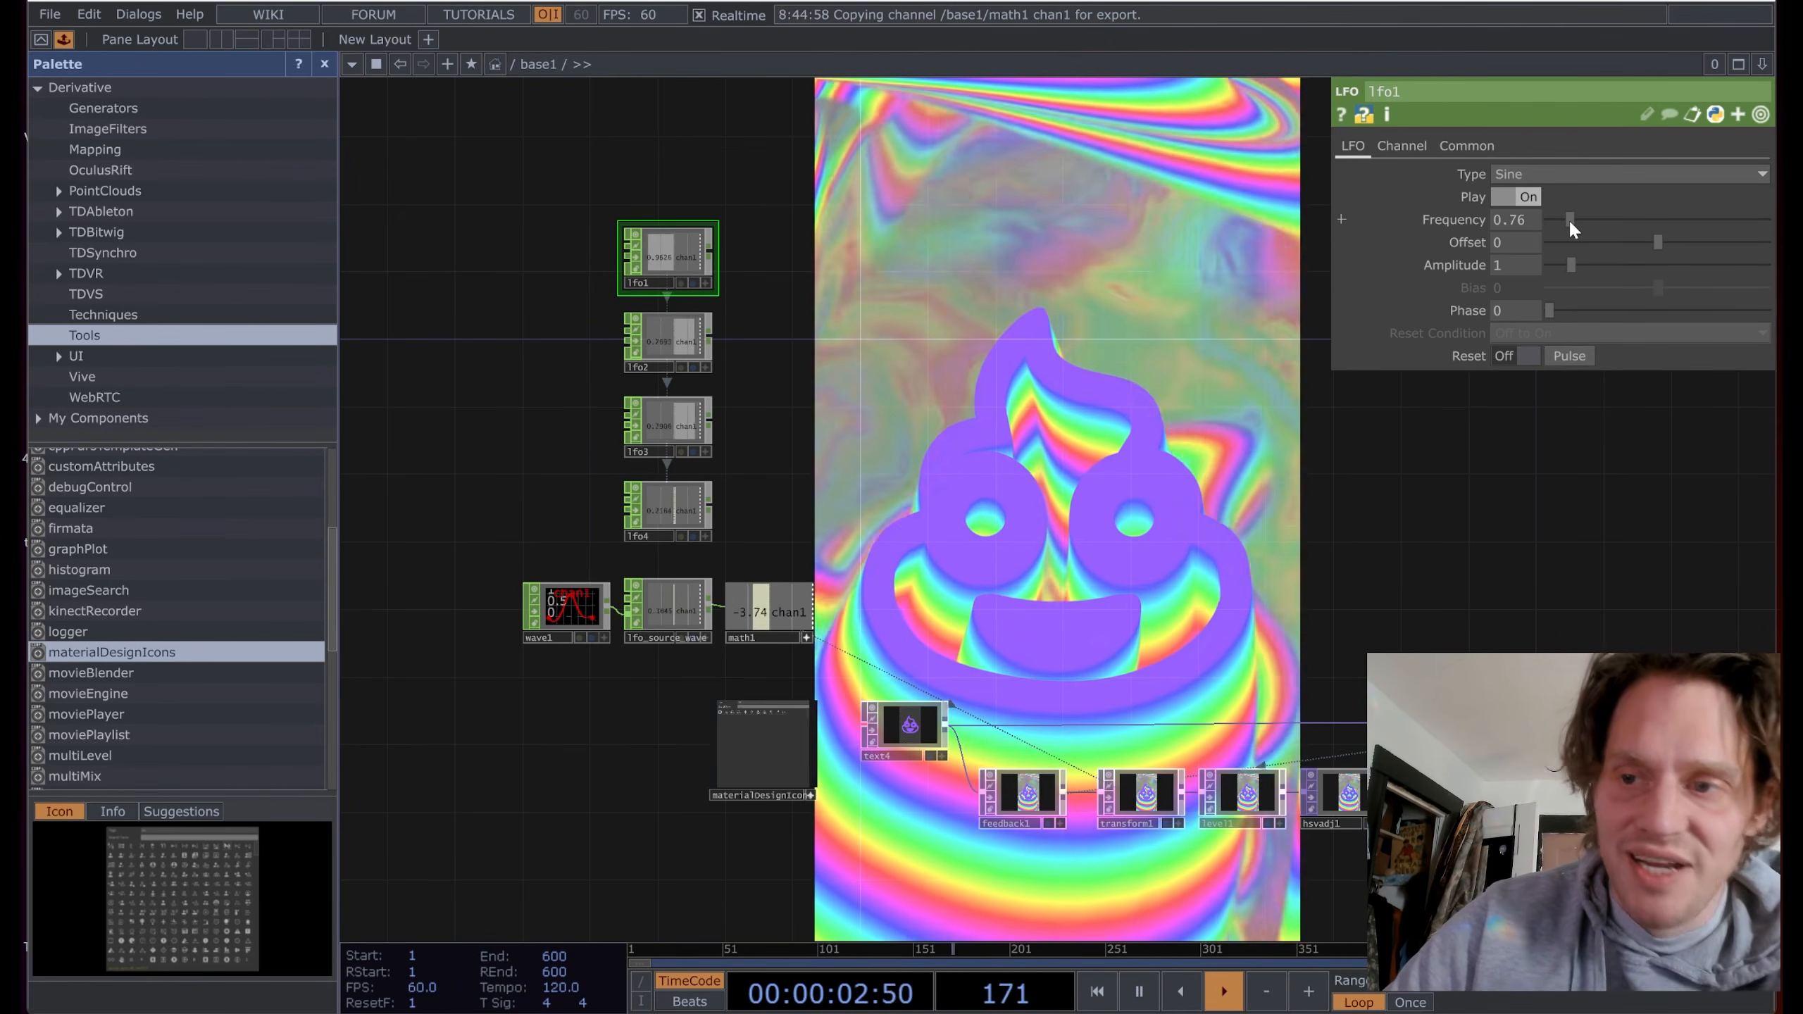
pyautogui.hotkey('ctrl', 'z')
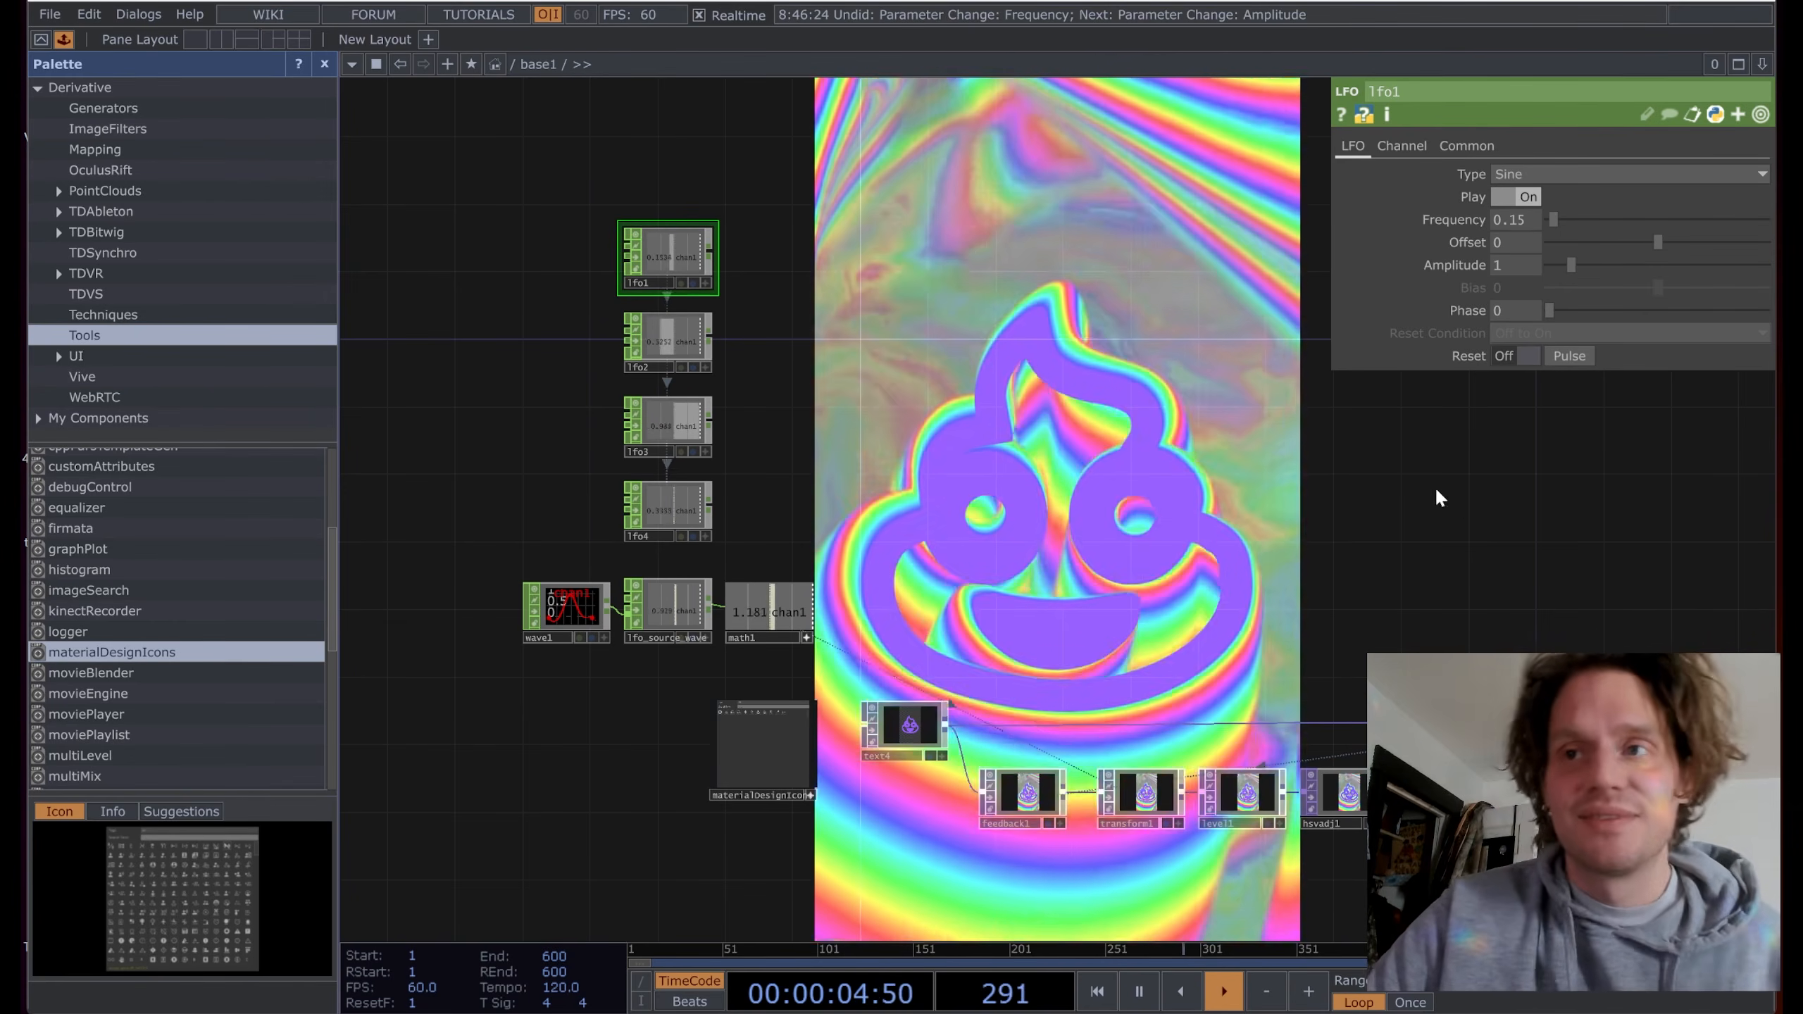
# Step: Bring up the OP Create Dialog from lfo1's output connector
pyautogui.moveTo(1097, 539); pyautogui.dragTo(1190, 440)
pyautogui.scroll(2, 979, 224)
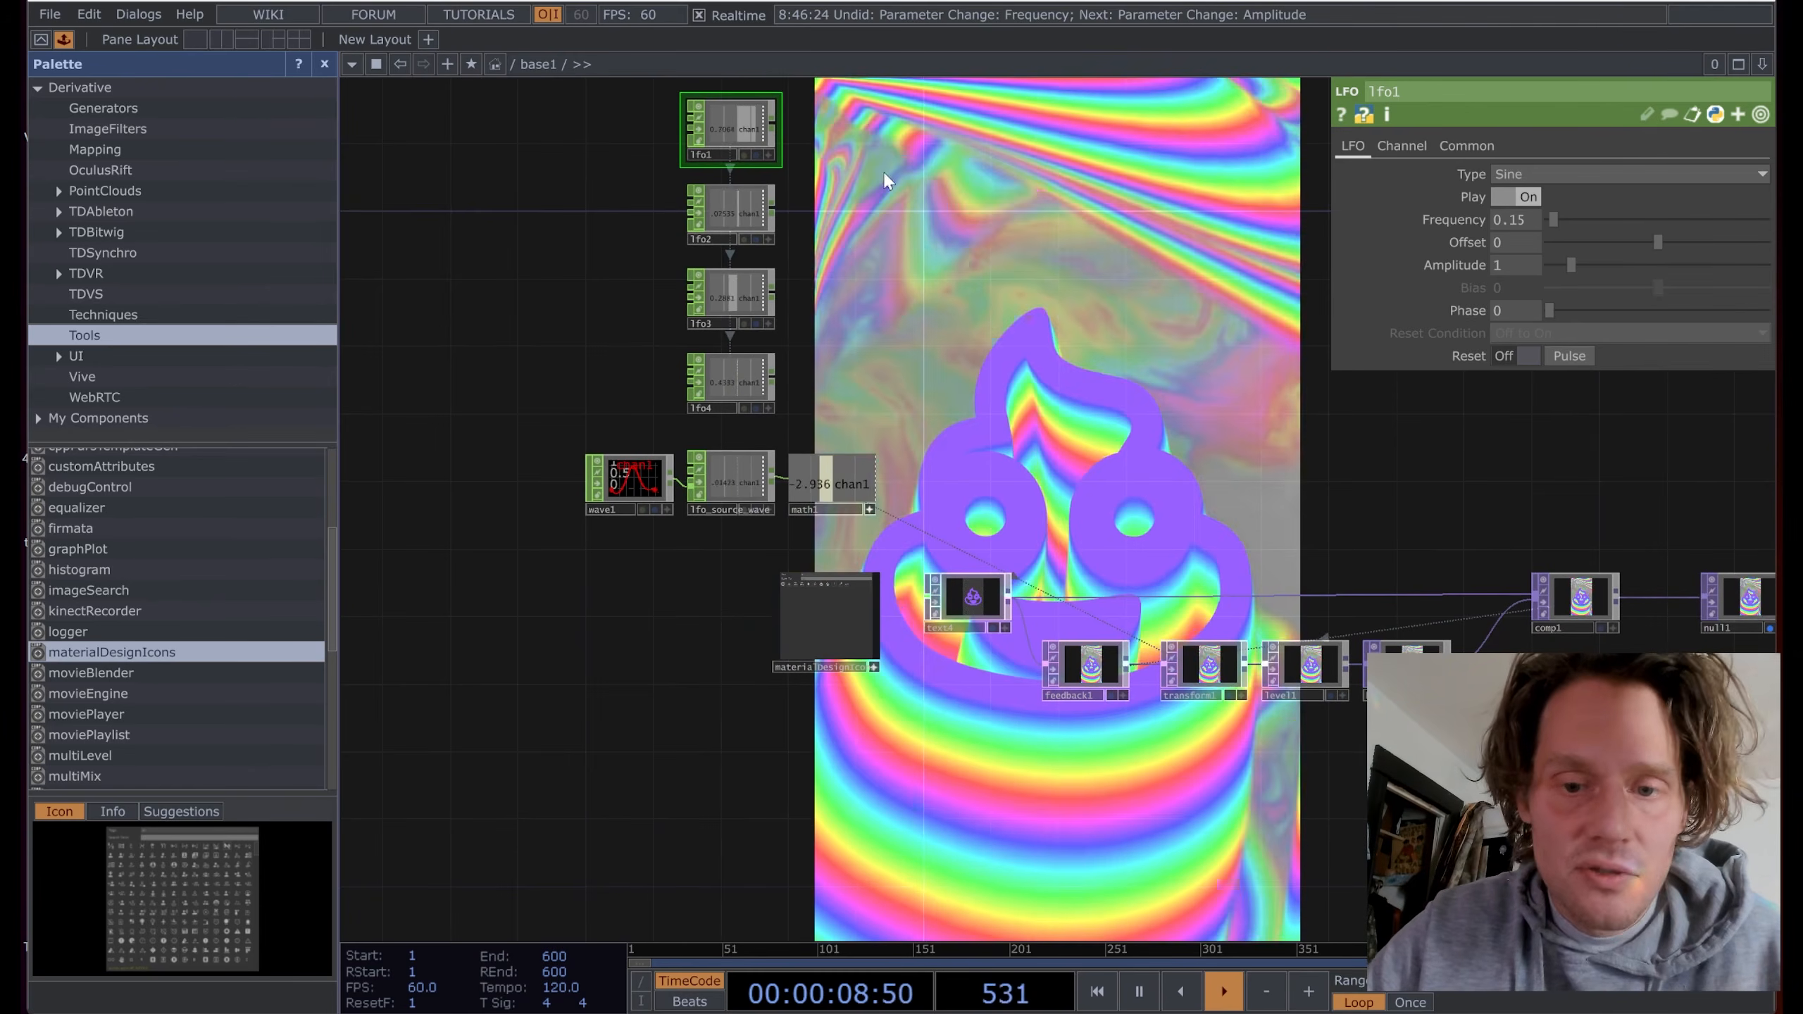
pyautogui.scroll(5, 741, 126)
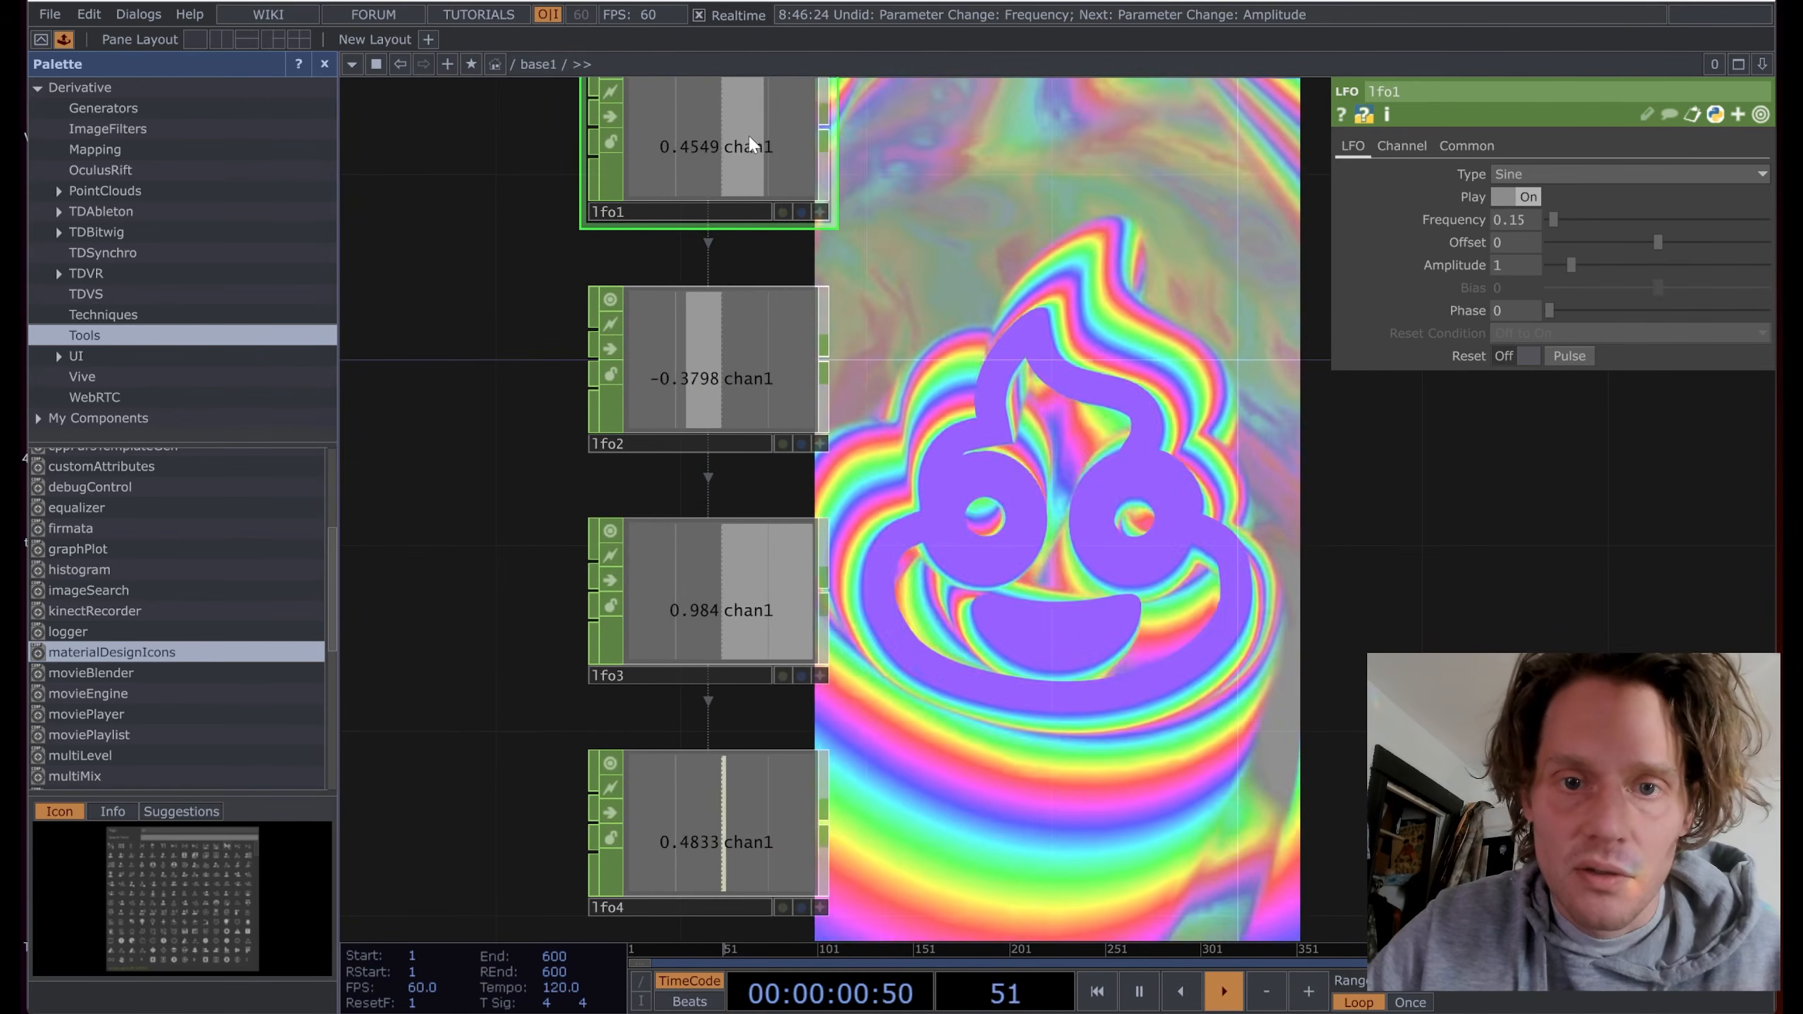
pyautogui.moveTo(975, 191); pyautogui.dragTo(947, 401)
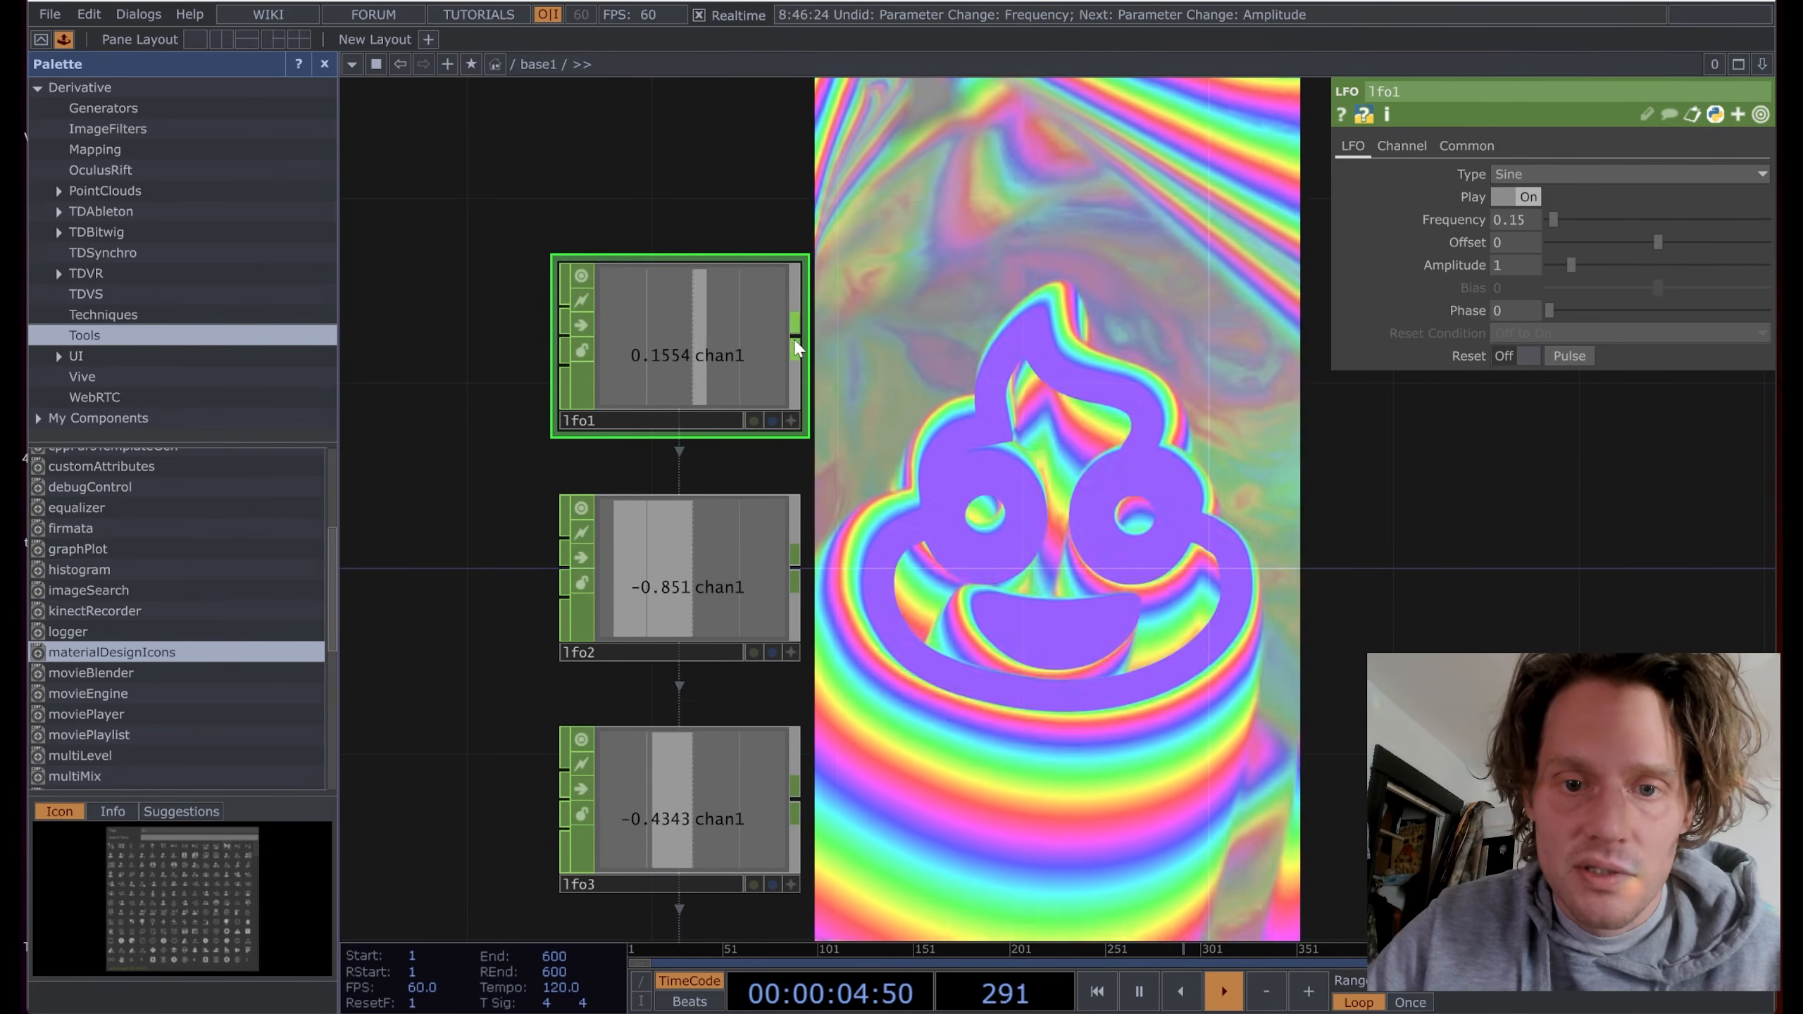
pyautogui.click(798, 338)
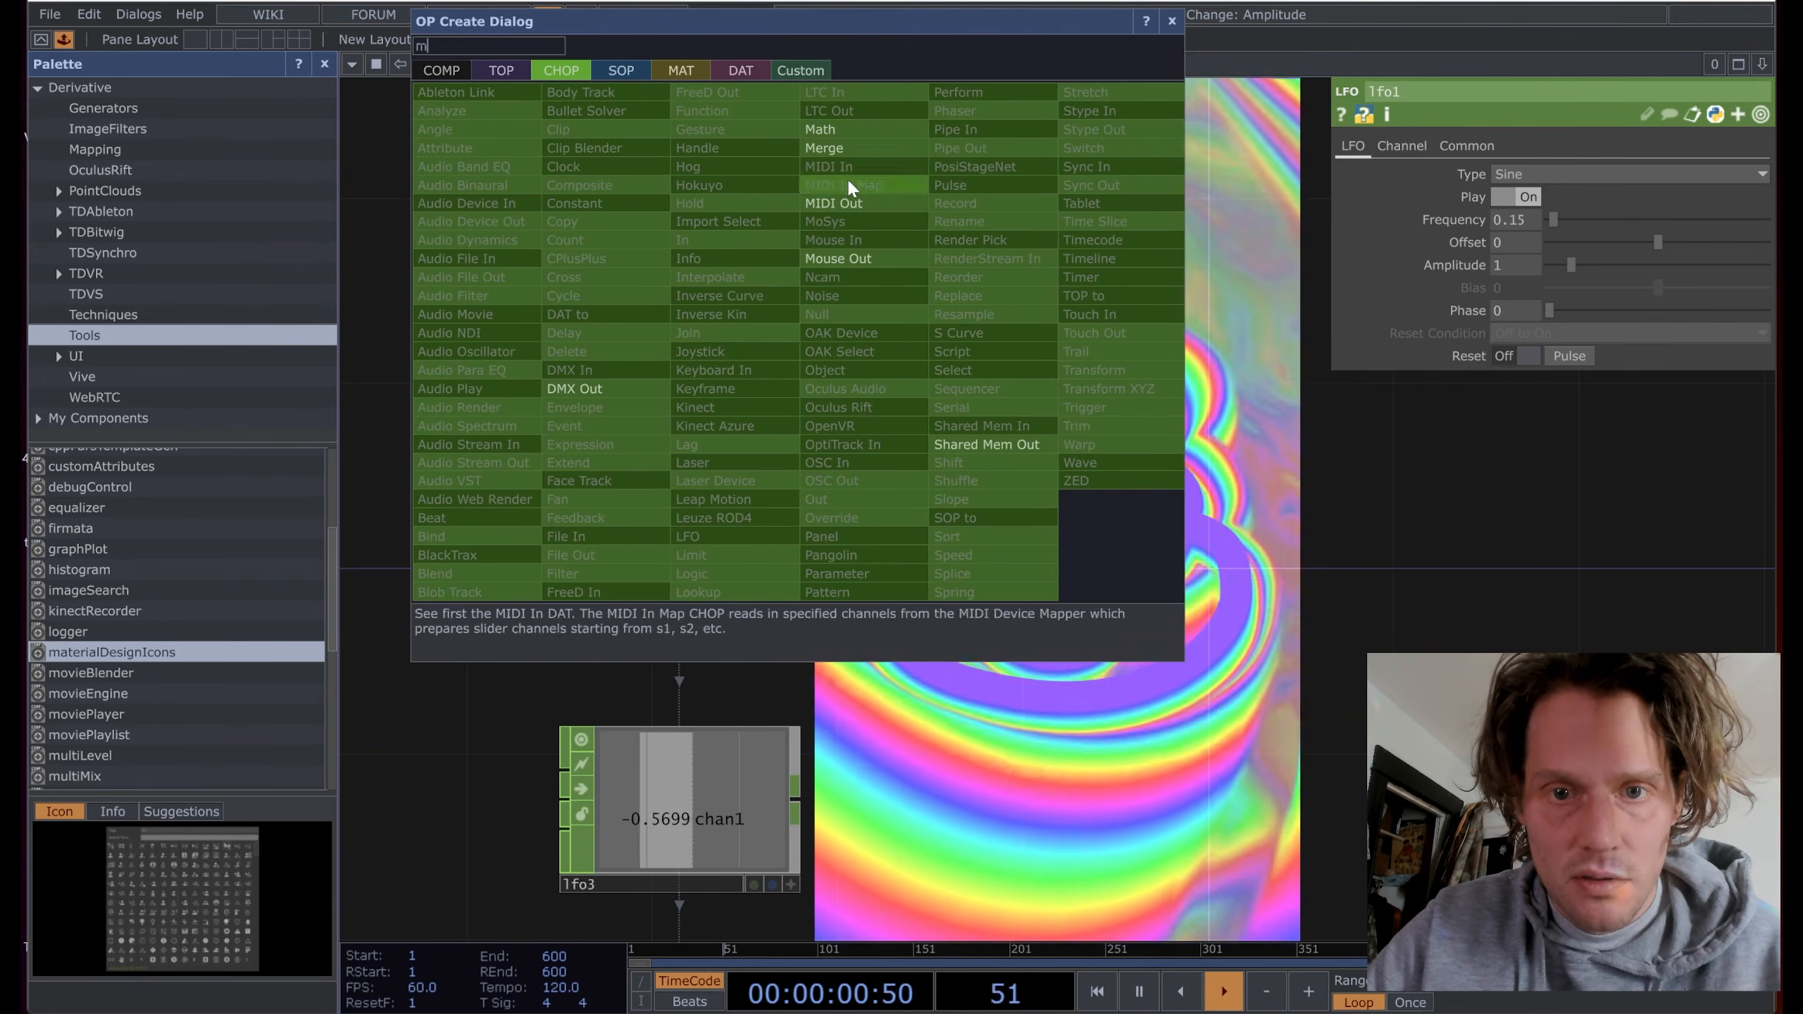
# Step: Add a Math CHOP math2 wired from lfo1
pyautogui.click(848, 129)
pyautogui.click(991, 328)
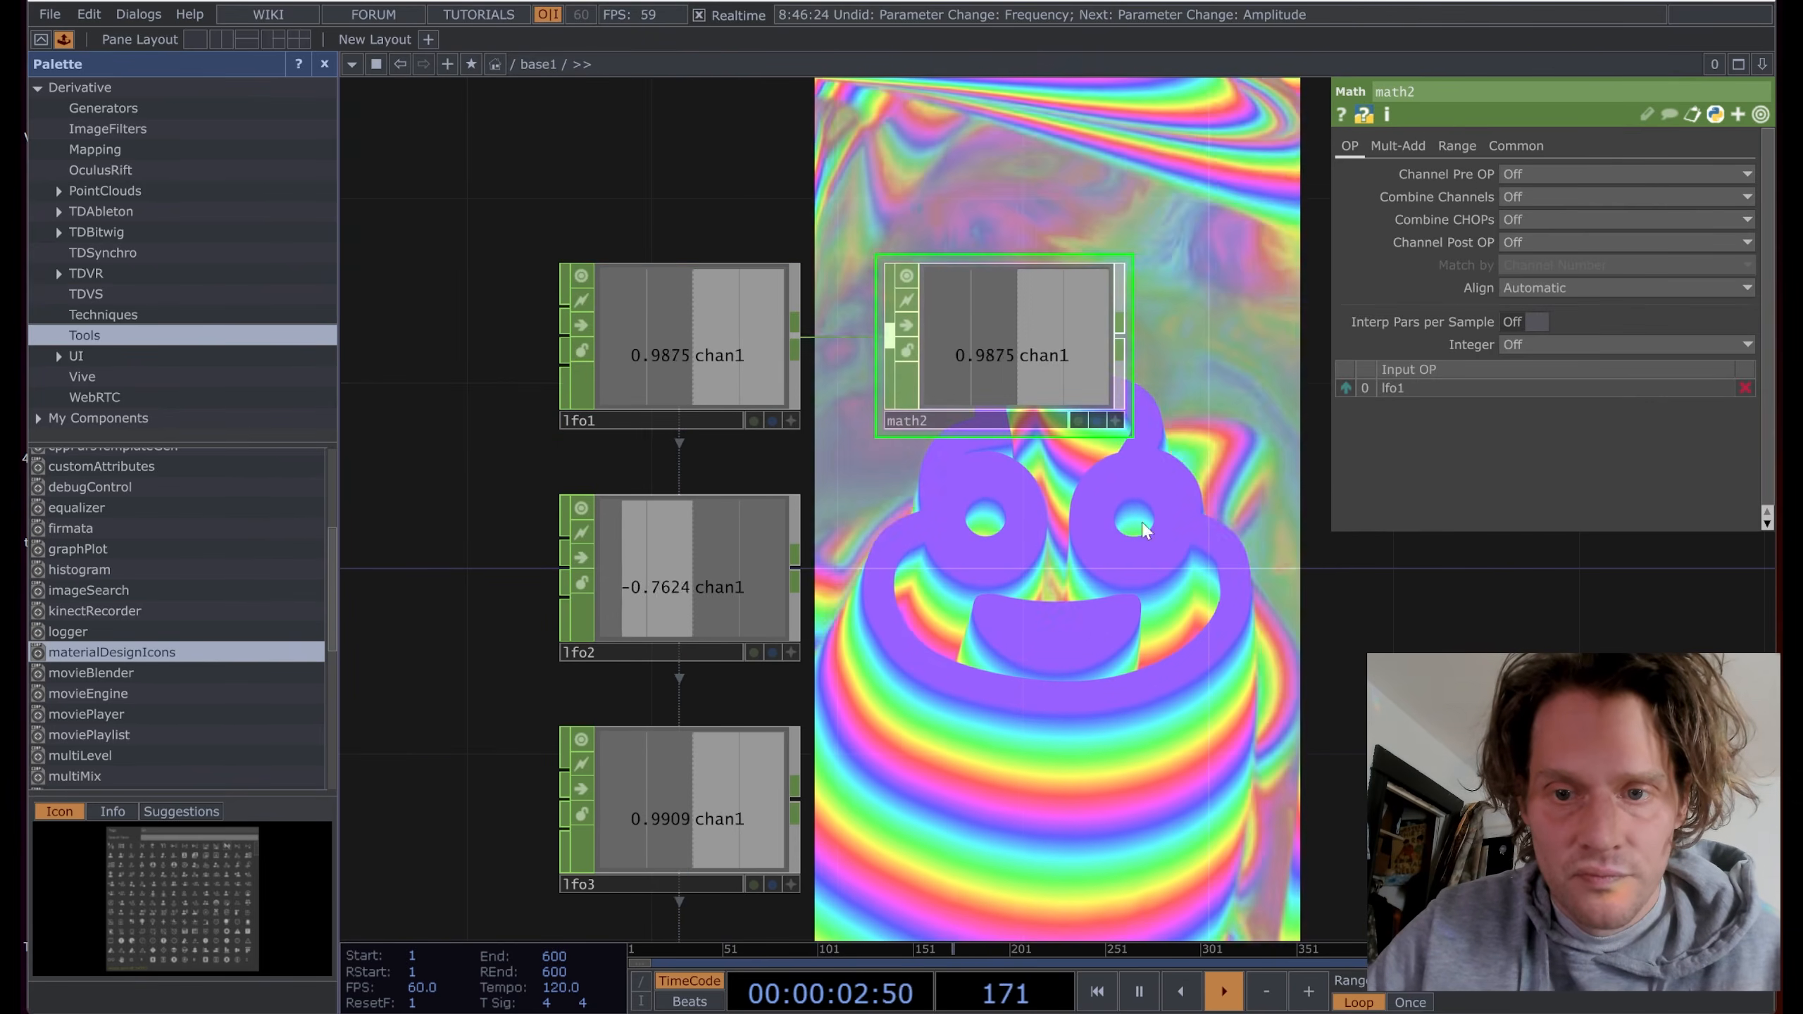
pyautogui.scroll(-5, 1137, 673)
pyautogui.moveTo(1013, 505); pyautogui.dragTo(948, 436)
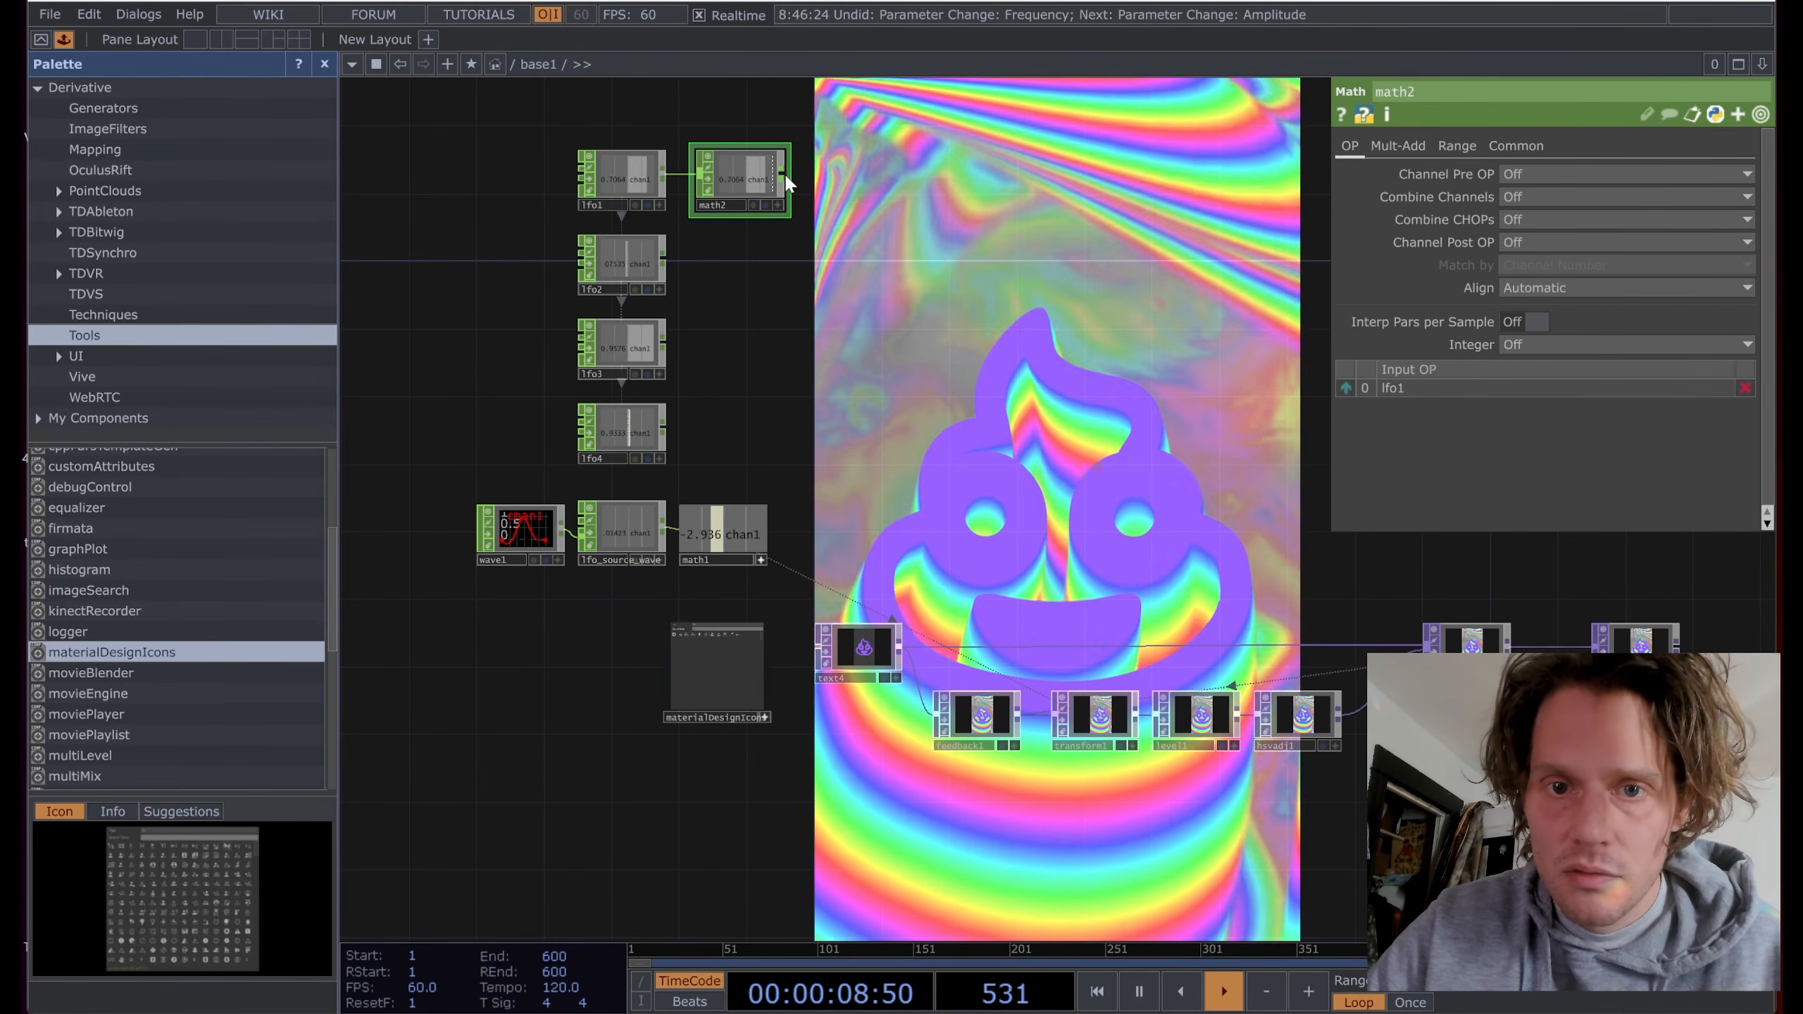
# Step: Add a Null CHOP null2 wired after math2
pyautogui.rightClick(784, 176)
pyautogui.write('nul')
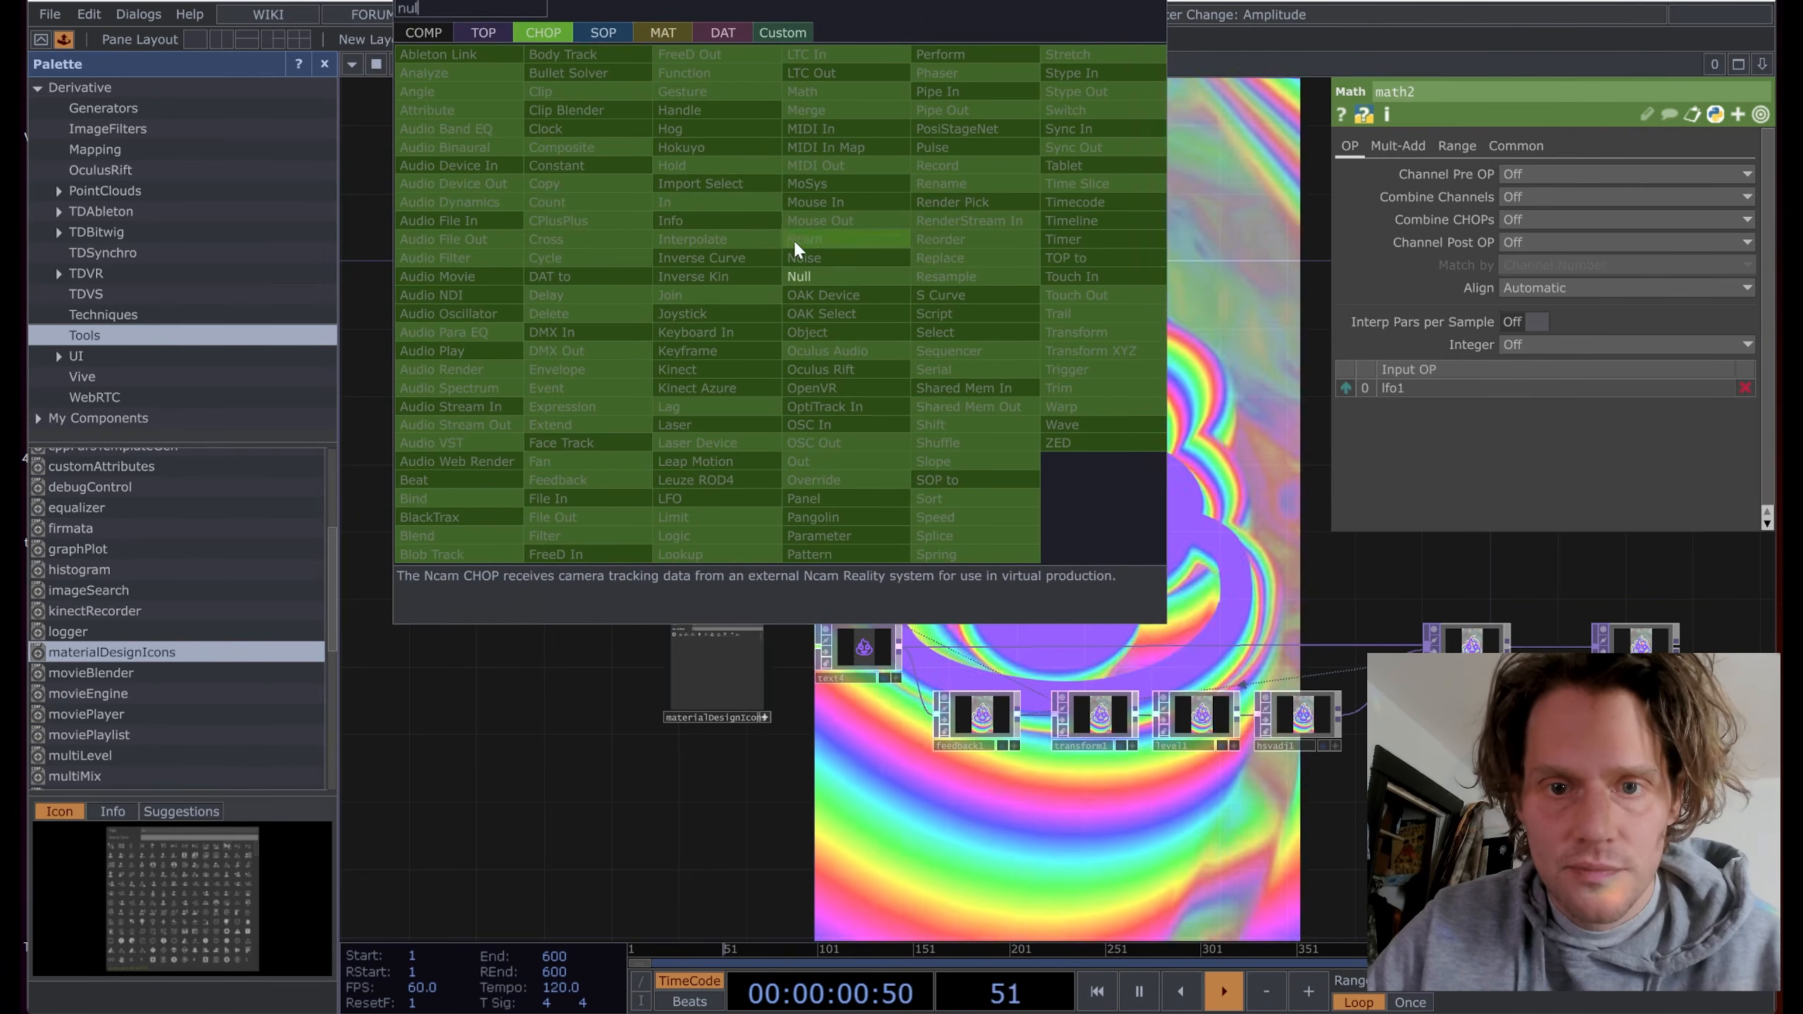
pyautogui.click(810, 277)
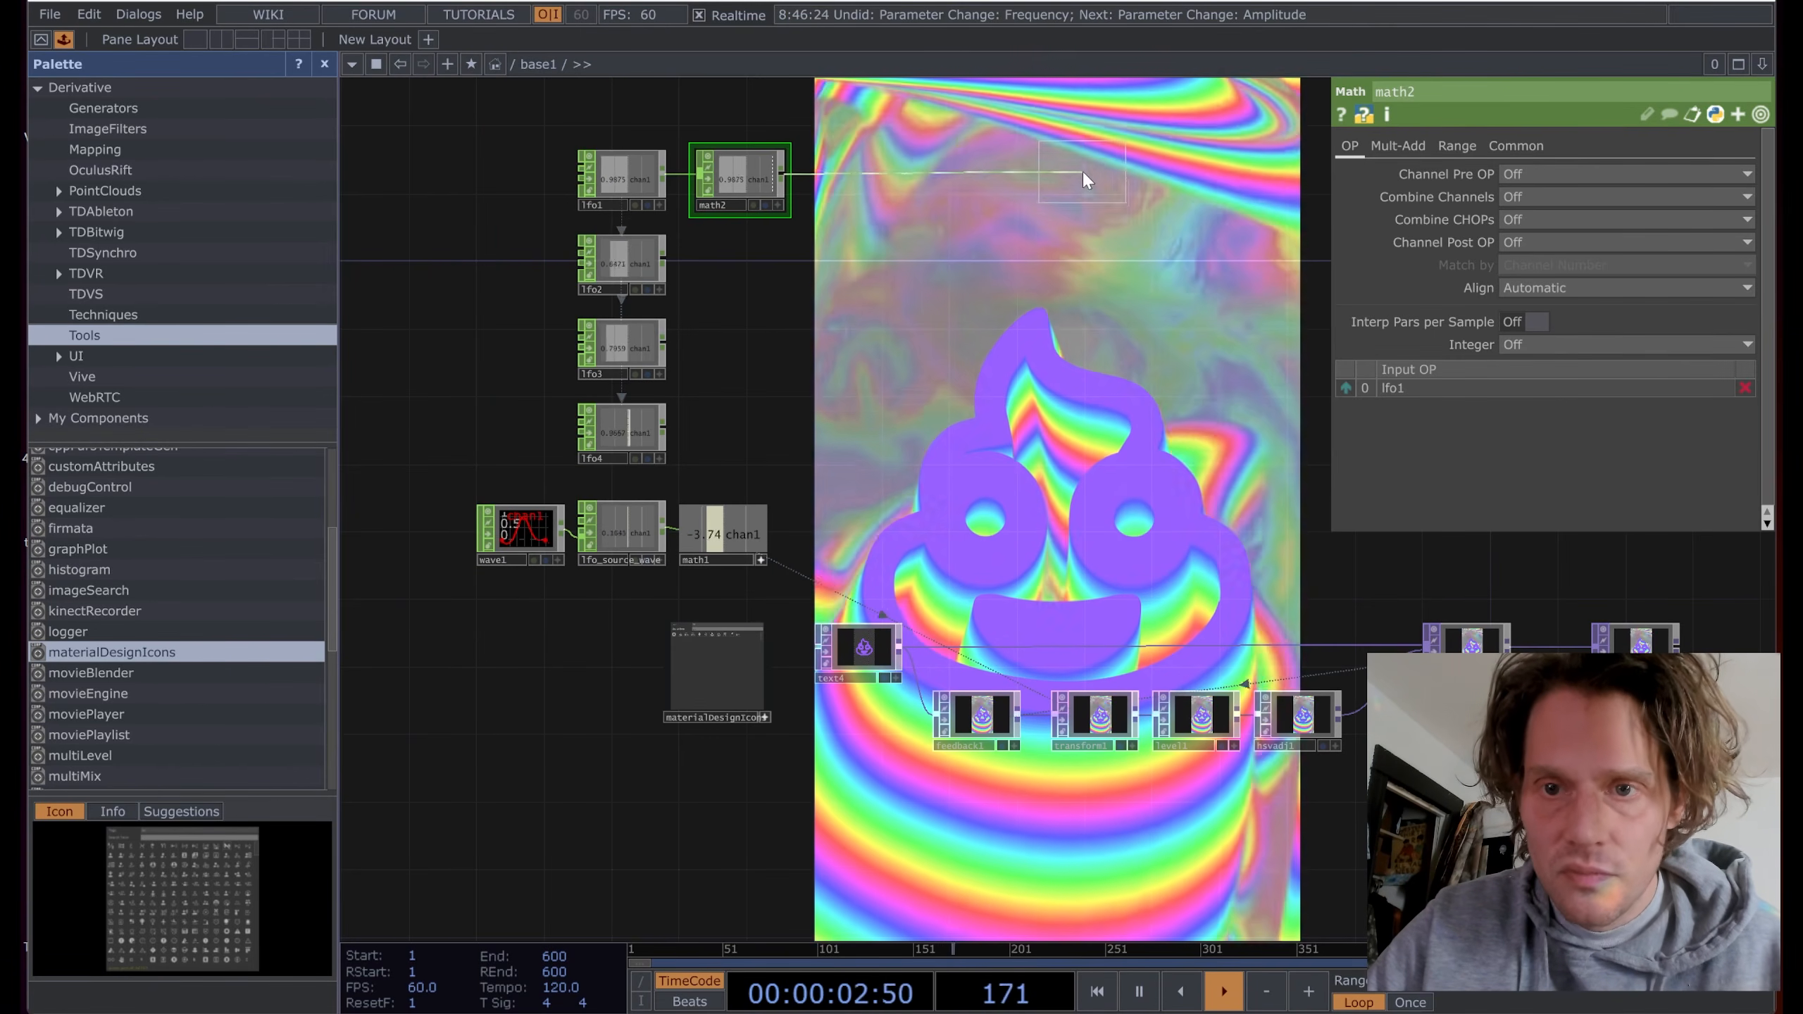
pyautogui.click(1079, 164)
pyautogui.moveTo(1080, 167); pyautogui.dragTo(1065, 183)
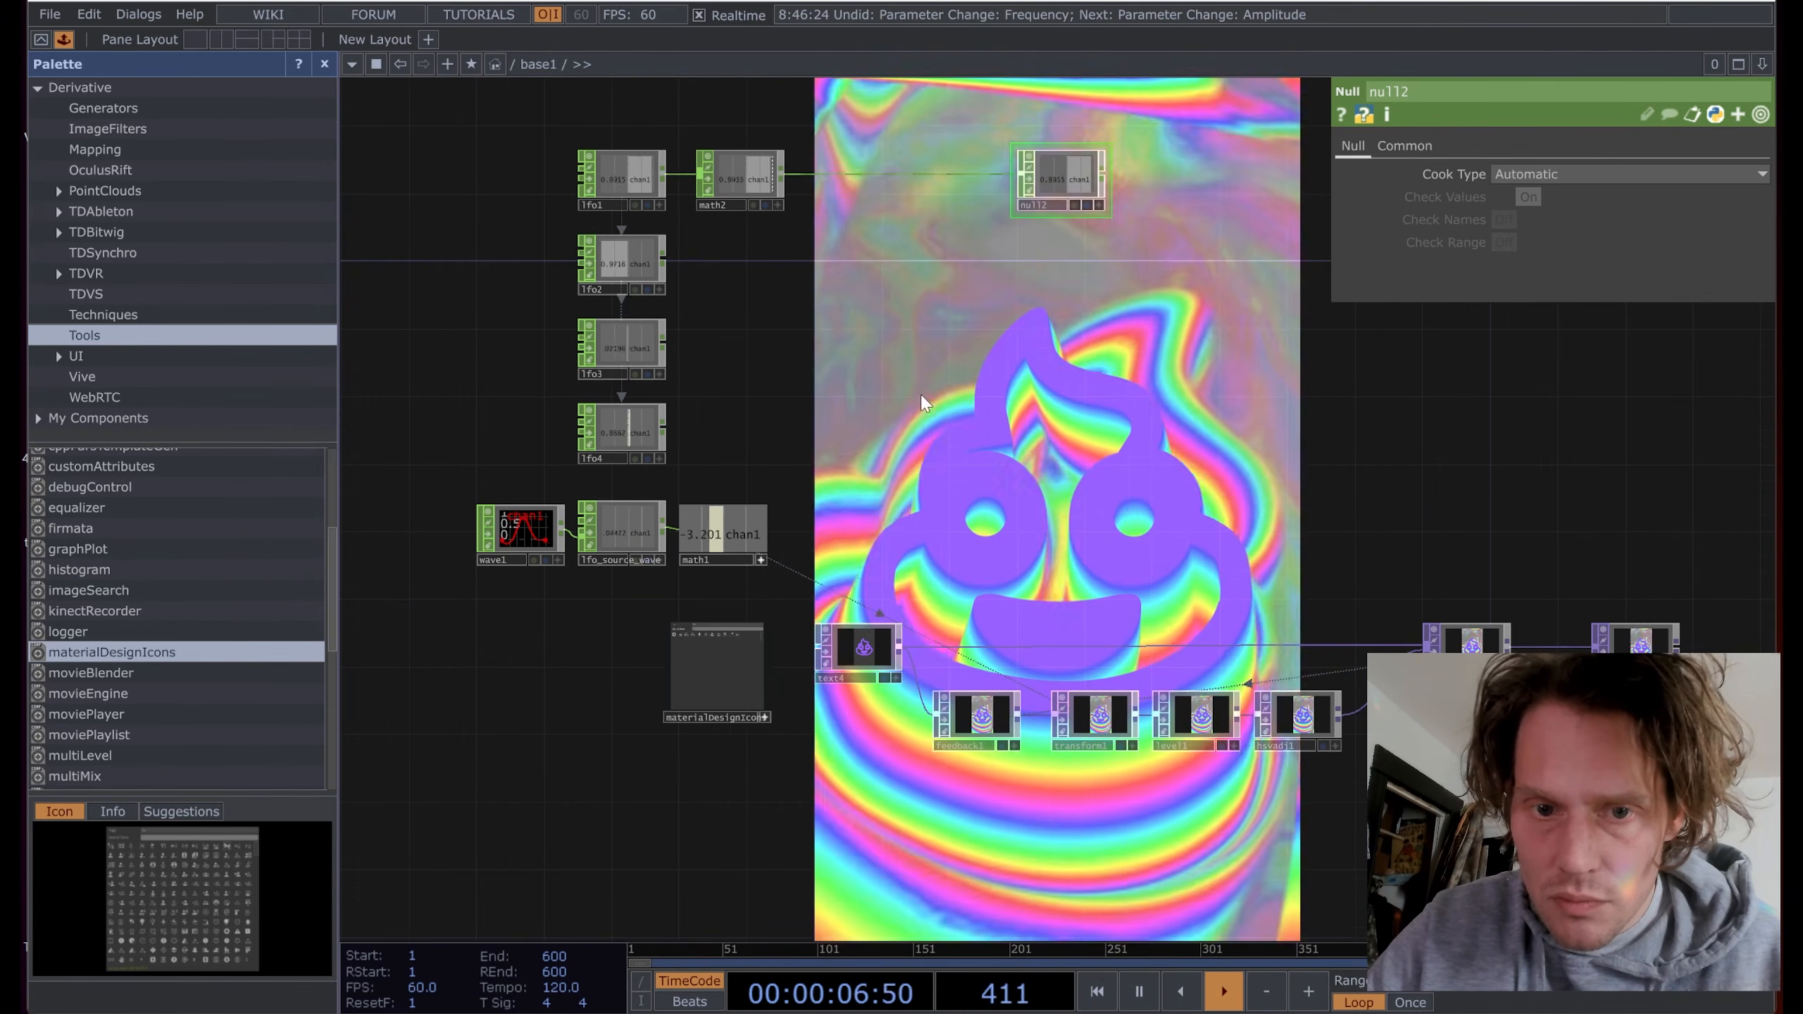
pyautogui.scroll(-4, 953, 377)
# Step: Move lfo1–4, math2 and null2 as a group below the main network
pyautogui.moveTo(1123, 146); pyautogui.dragTo(672, 373, button='right')
pyautogui.moveTo(689, 191); pyautogui.dragTo(664, 674)
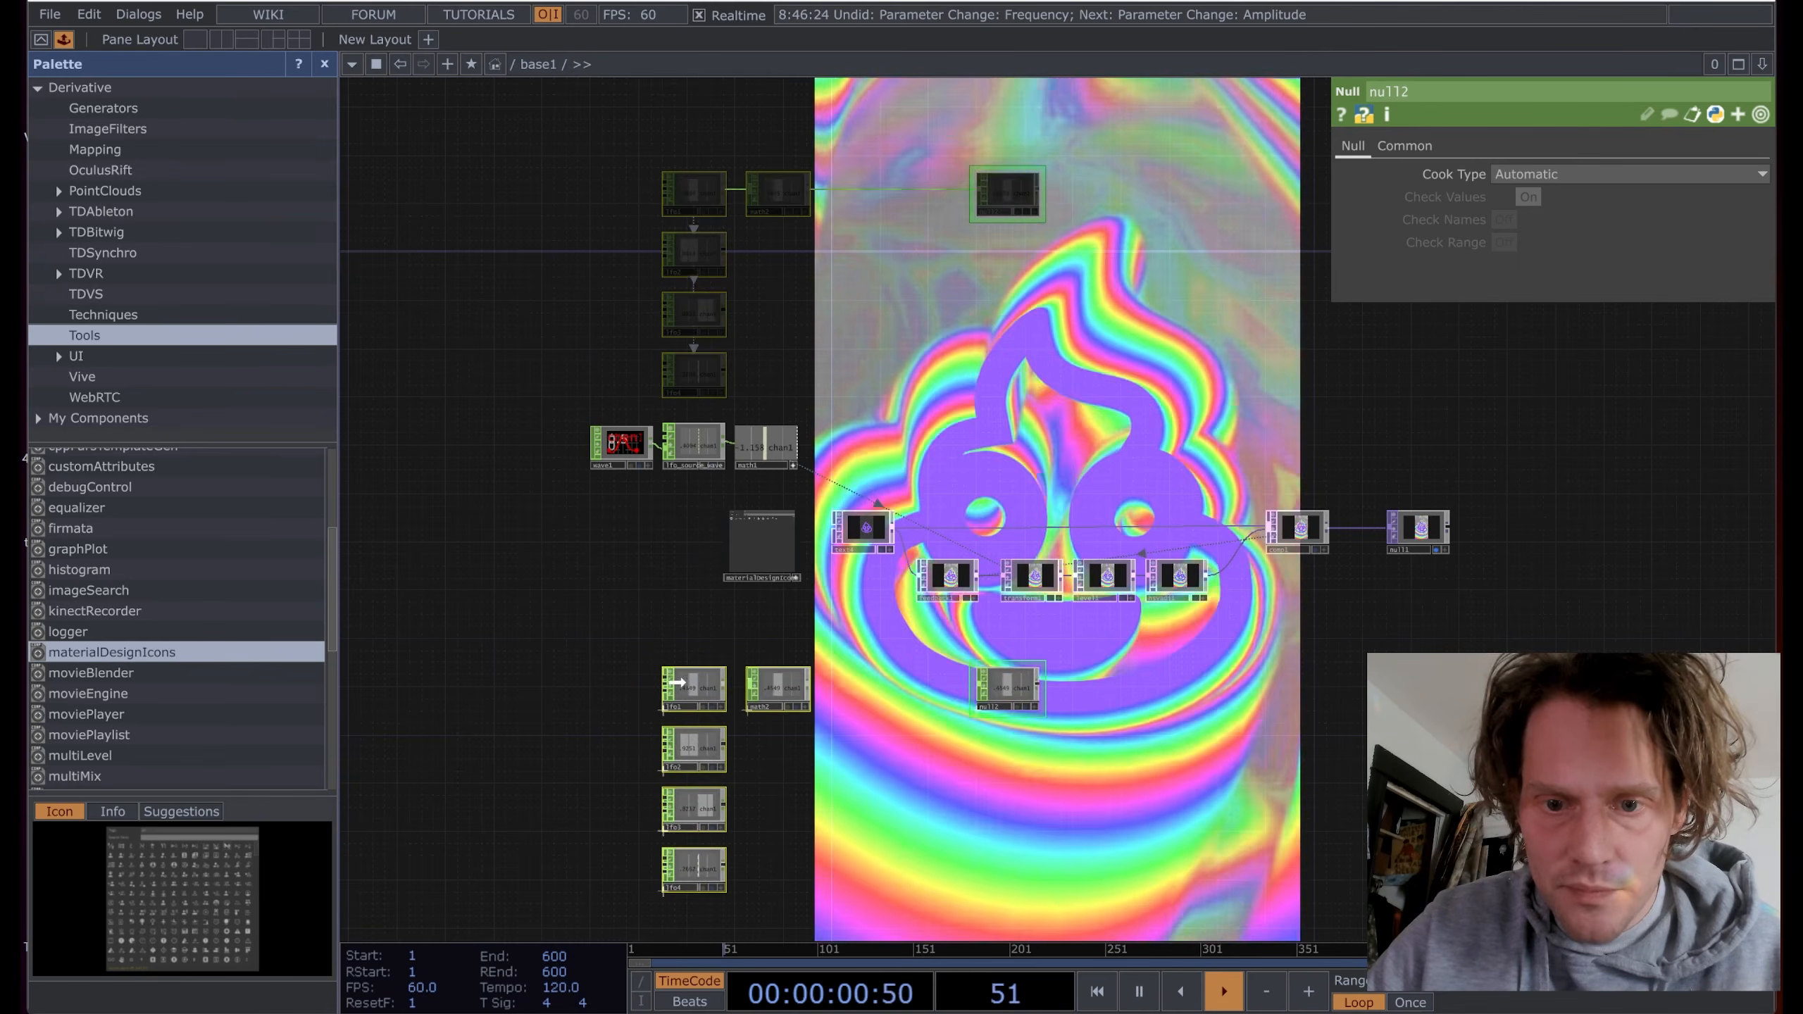
pyautogui.scroll(5, 1051, 707)
pyautogui.scroll(-4, 1090, 707)
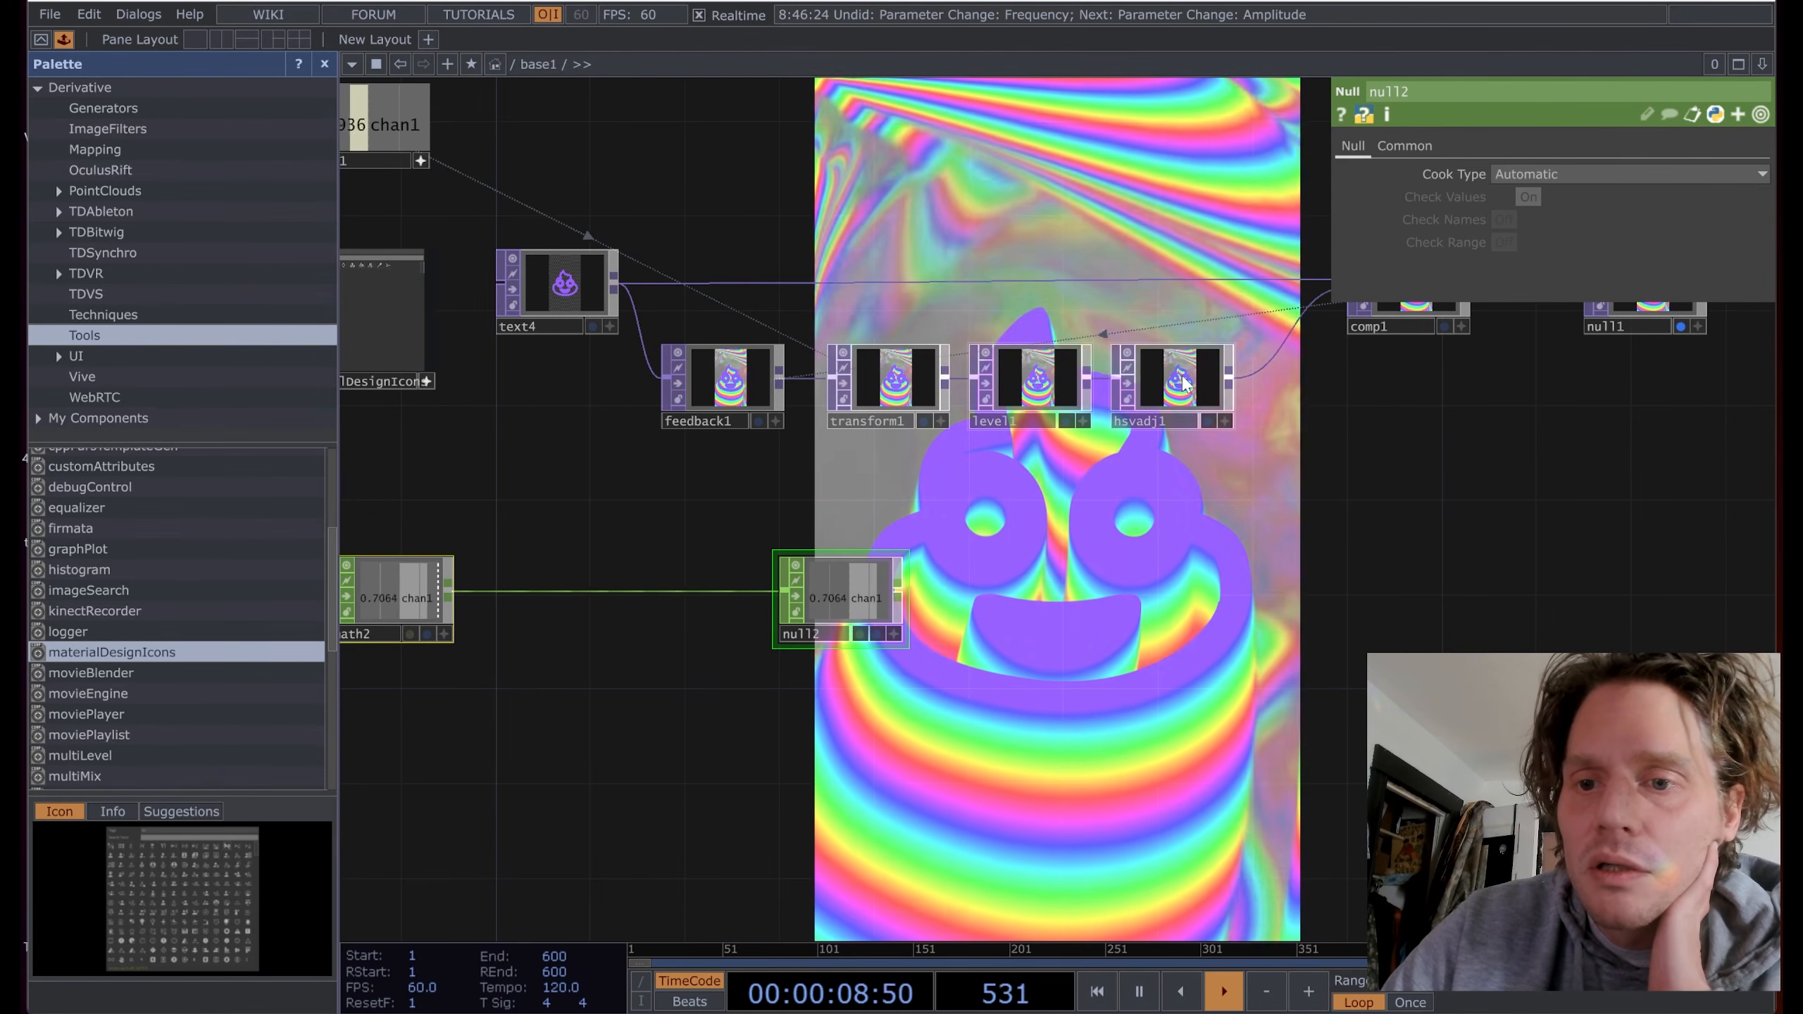
# Step: Nudge hsvadj1's hue offset, then select math2 for editing
pyautogui.click(1137, 385)
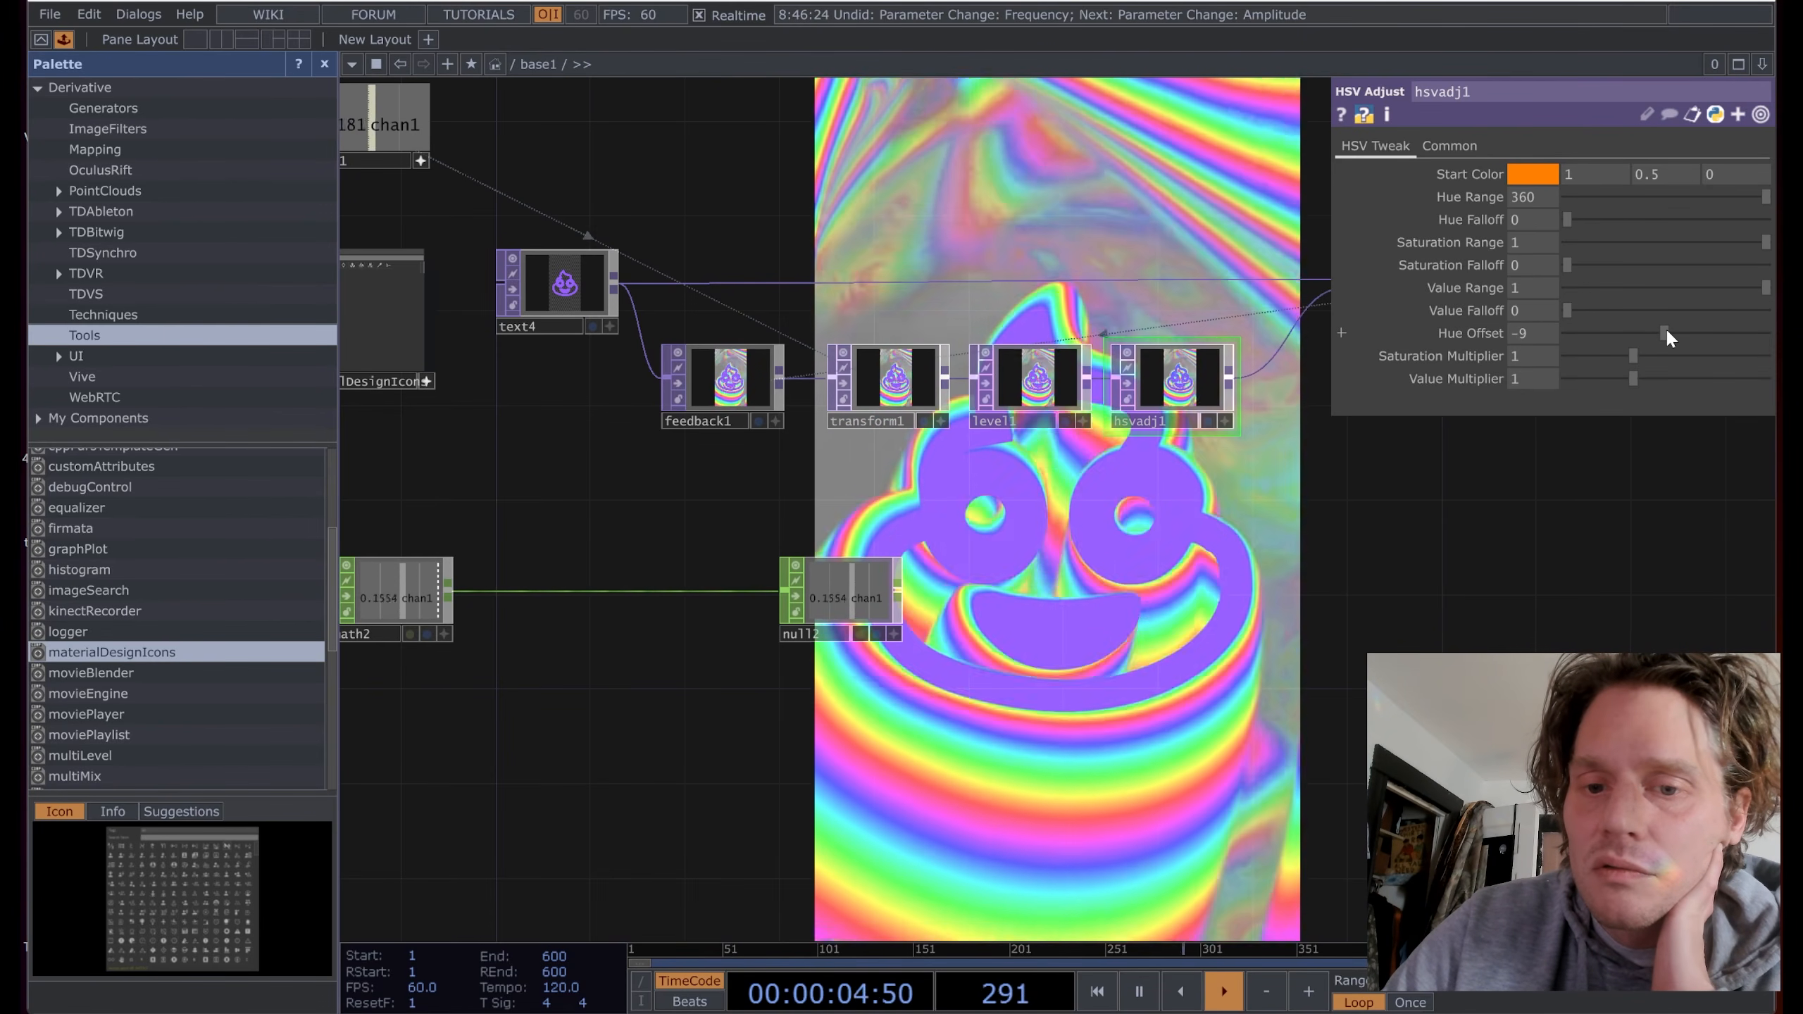
pyautogui.moveTo(1668, 333)
pyautogui.mouseDown()
pyautogui.moveTo(1636, 333)
pyautogui.moveTo(1665, 333)
pyautogui.mouseUp()
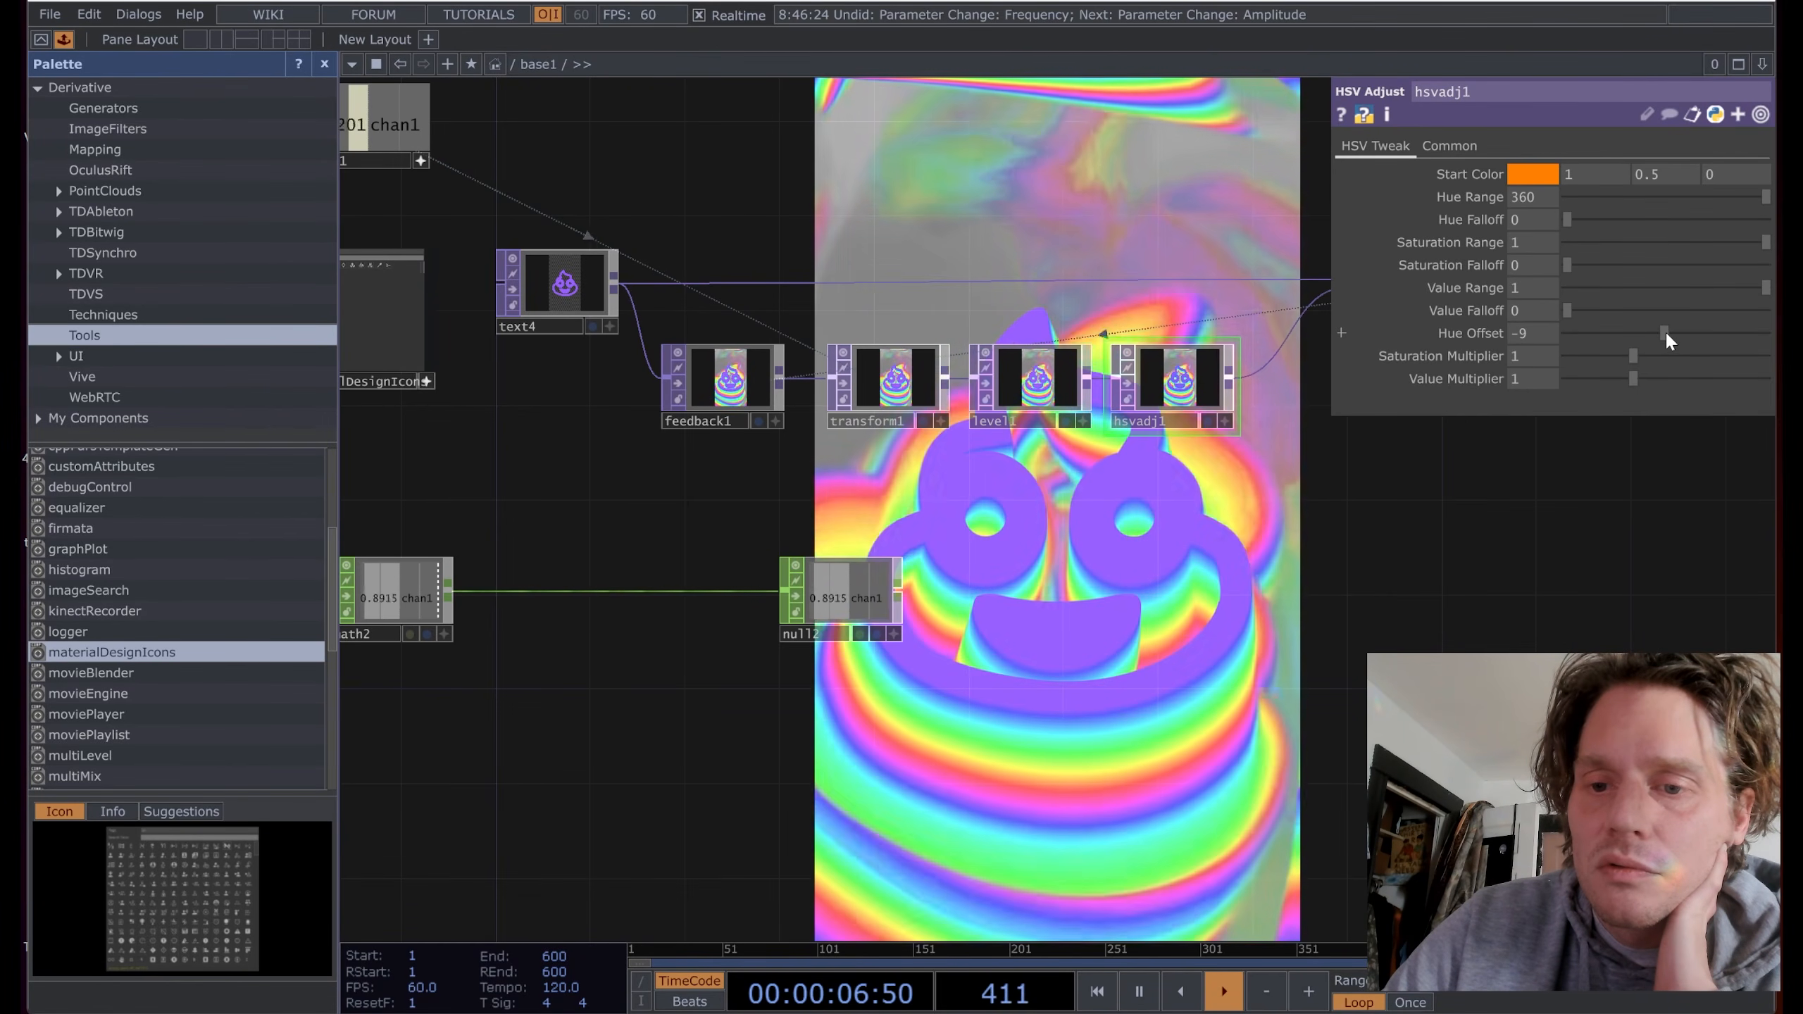
pyautogui.click(391, 595)
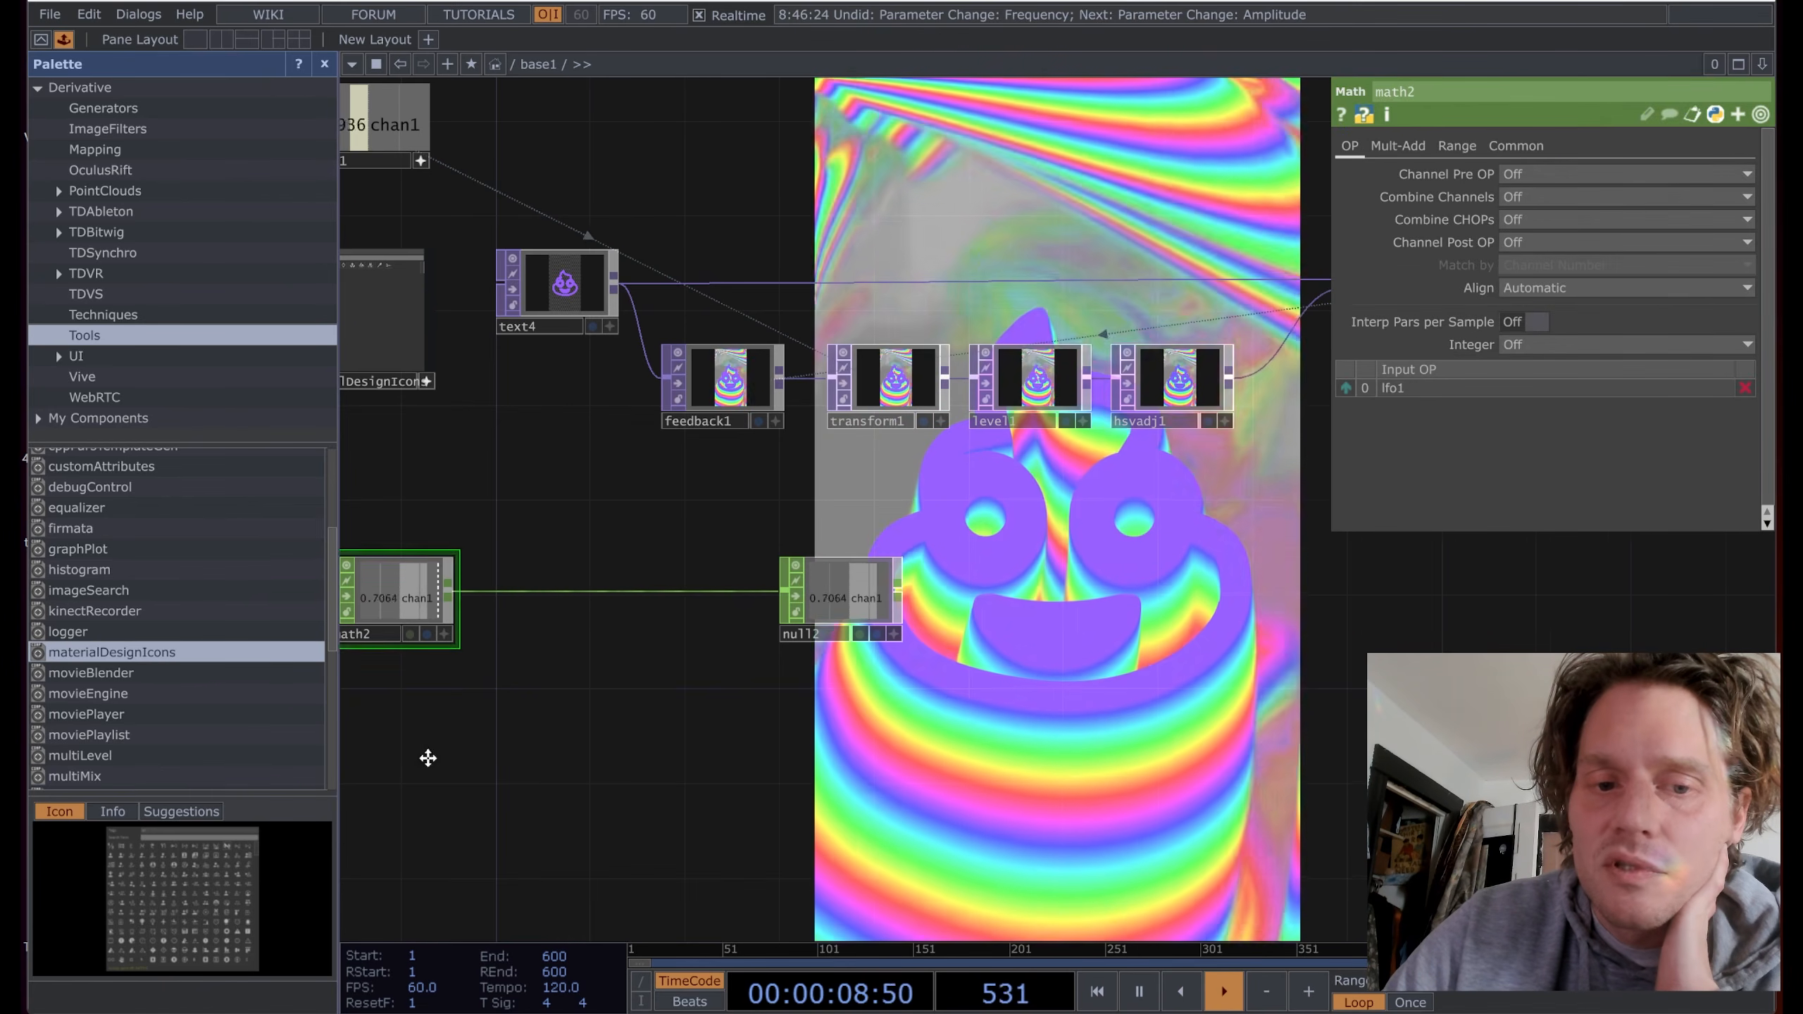
pyautogui.moveTo(426, 753); pyautogui.dragTo(594, 750)
# Step: Set math2's From Range to -1–1 and To Range to 25–-5, then drag null2's channel toward hsvadj1
pyautogui.click(1457, 146)
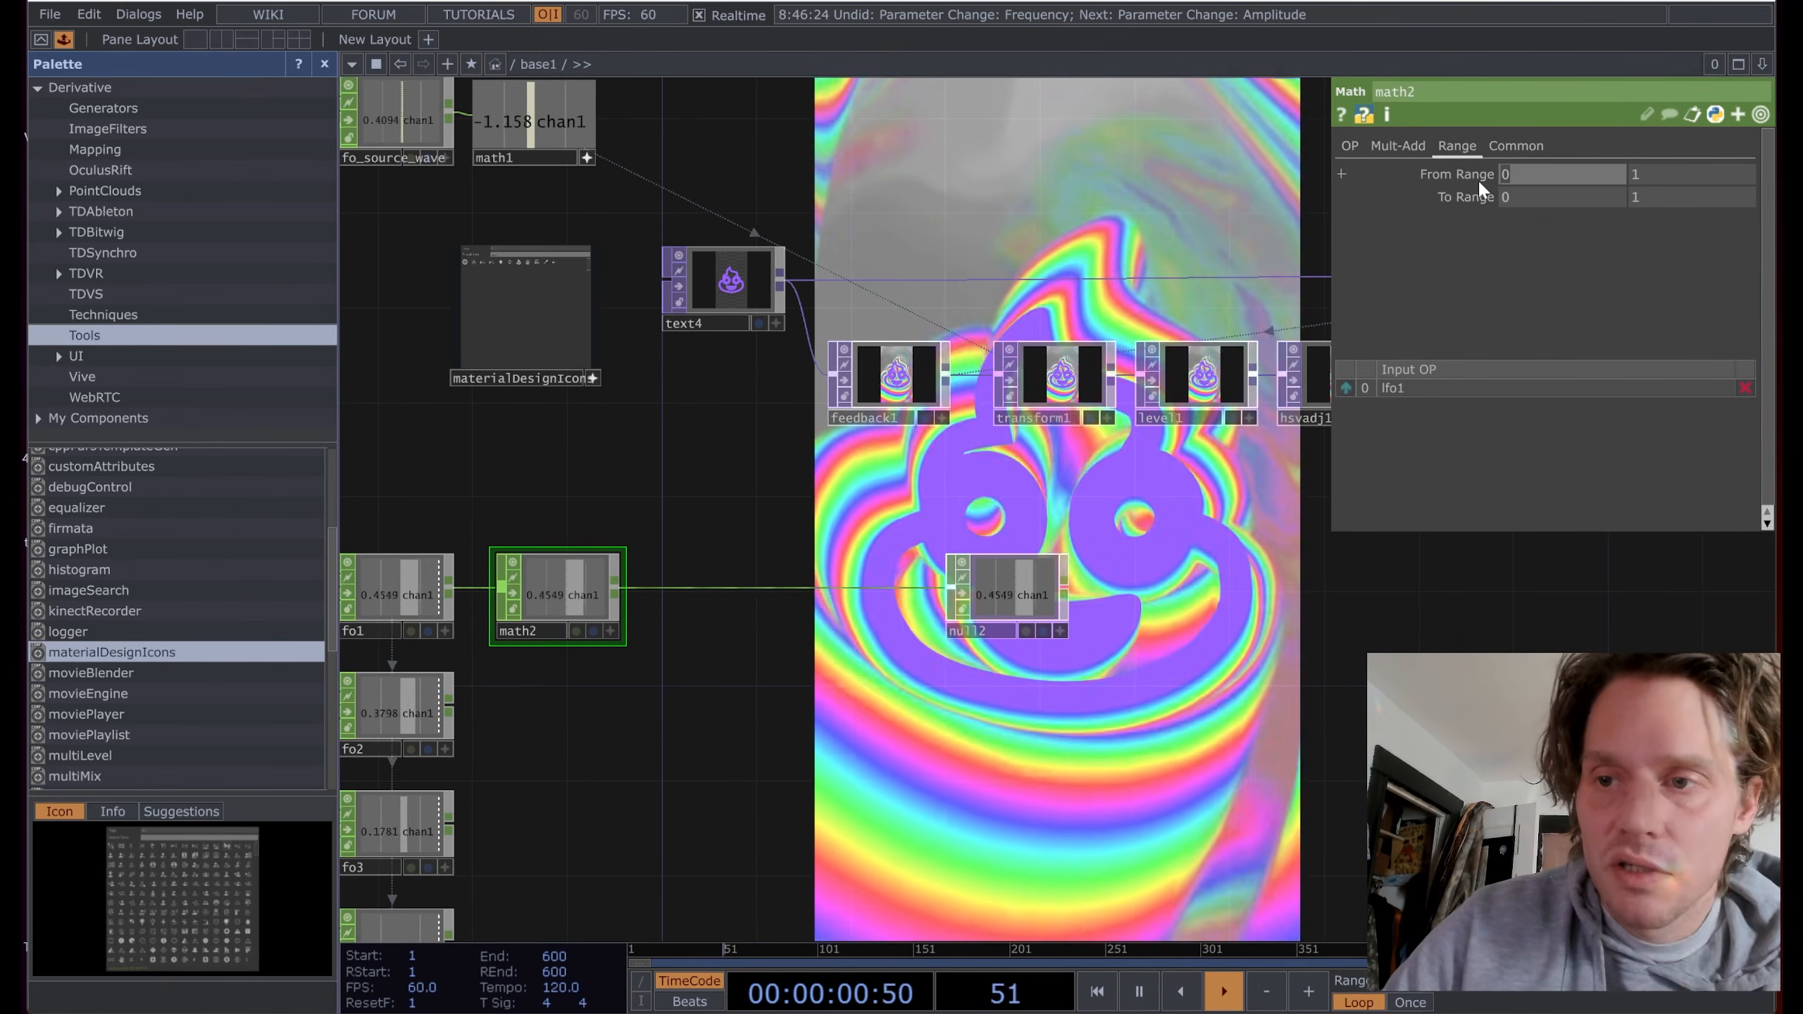
pyautogui.write('-1')
pyautogui.click(1520, 326)
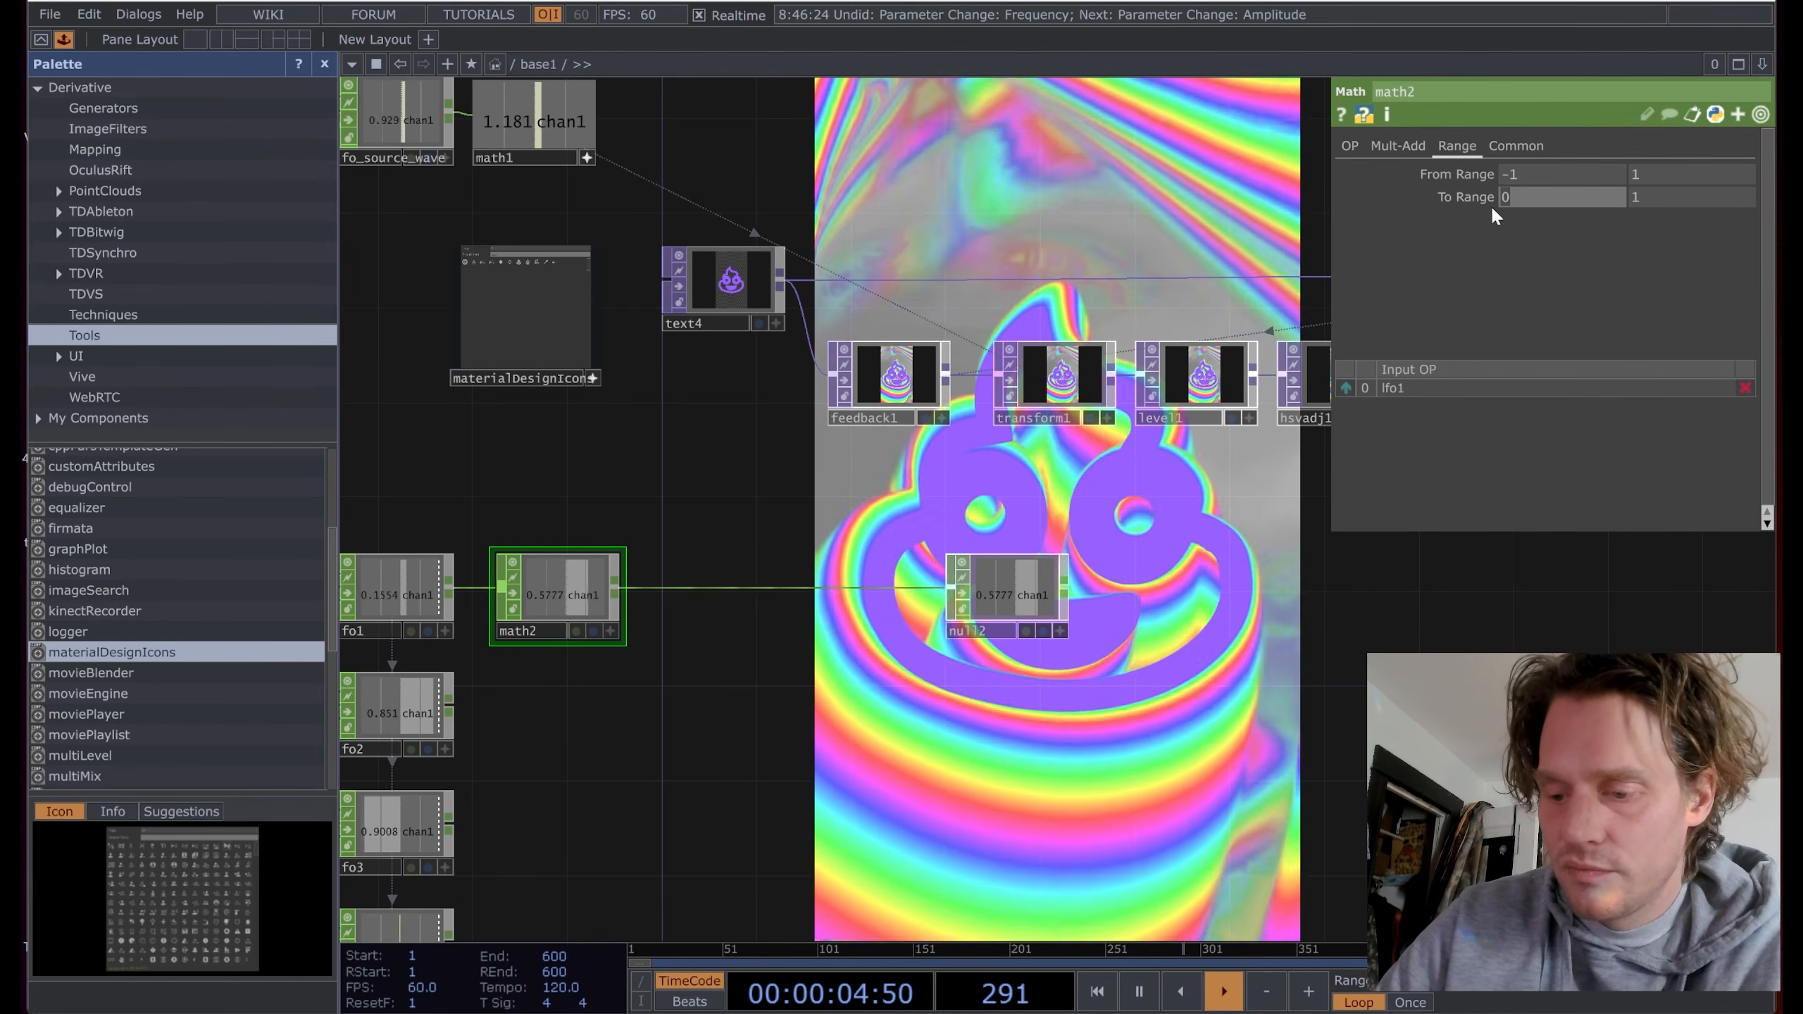
pyautogui.write('25')
pyautogui.click(1634, 198)
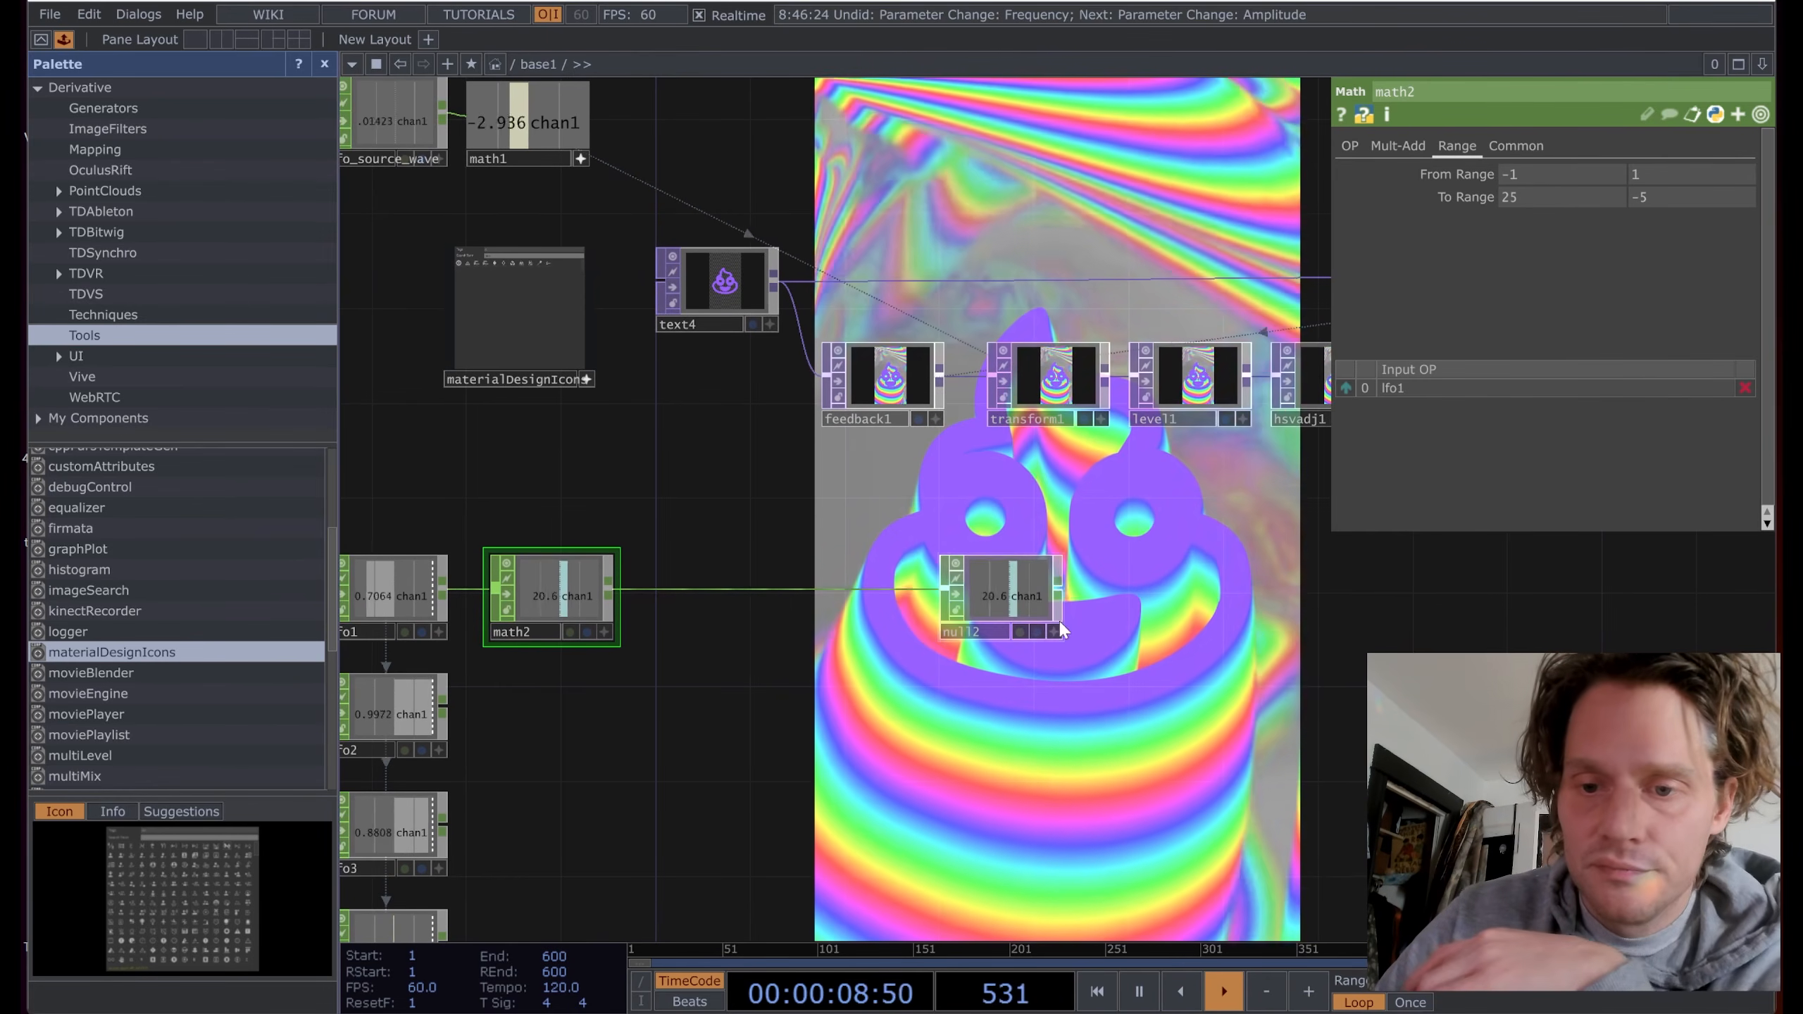
pyautogui.click(1054, 631)
pyautogui.moveTo(1021, 598); pyautogui.dragTo(1357, 352)
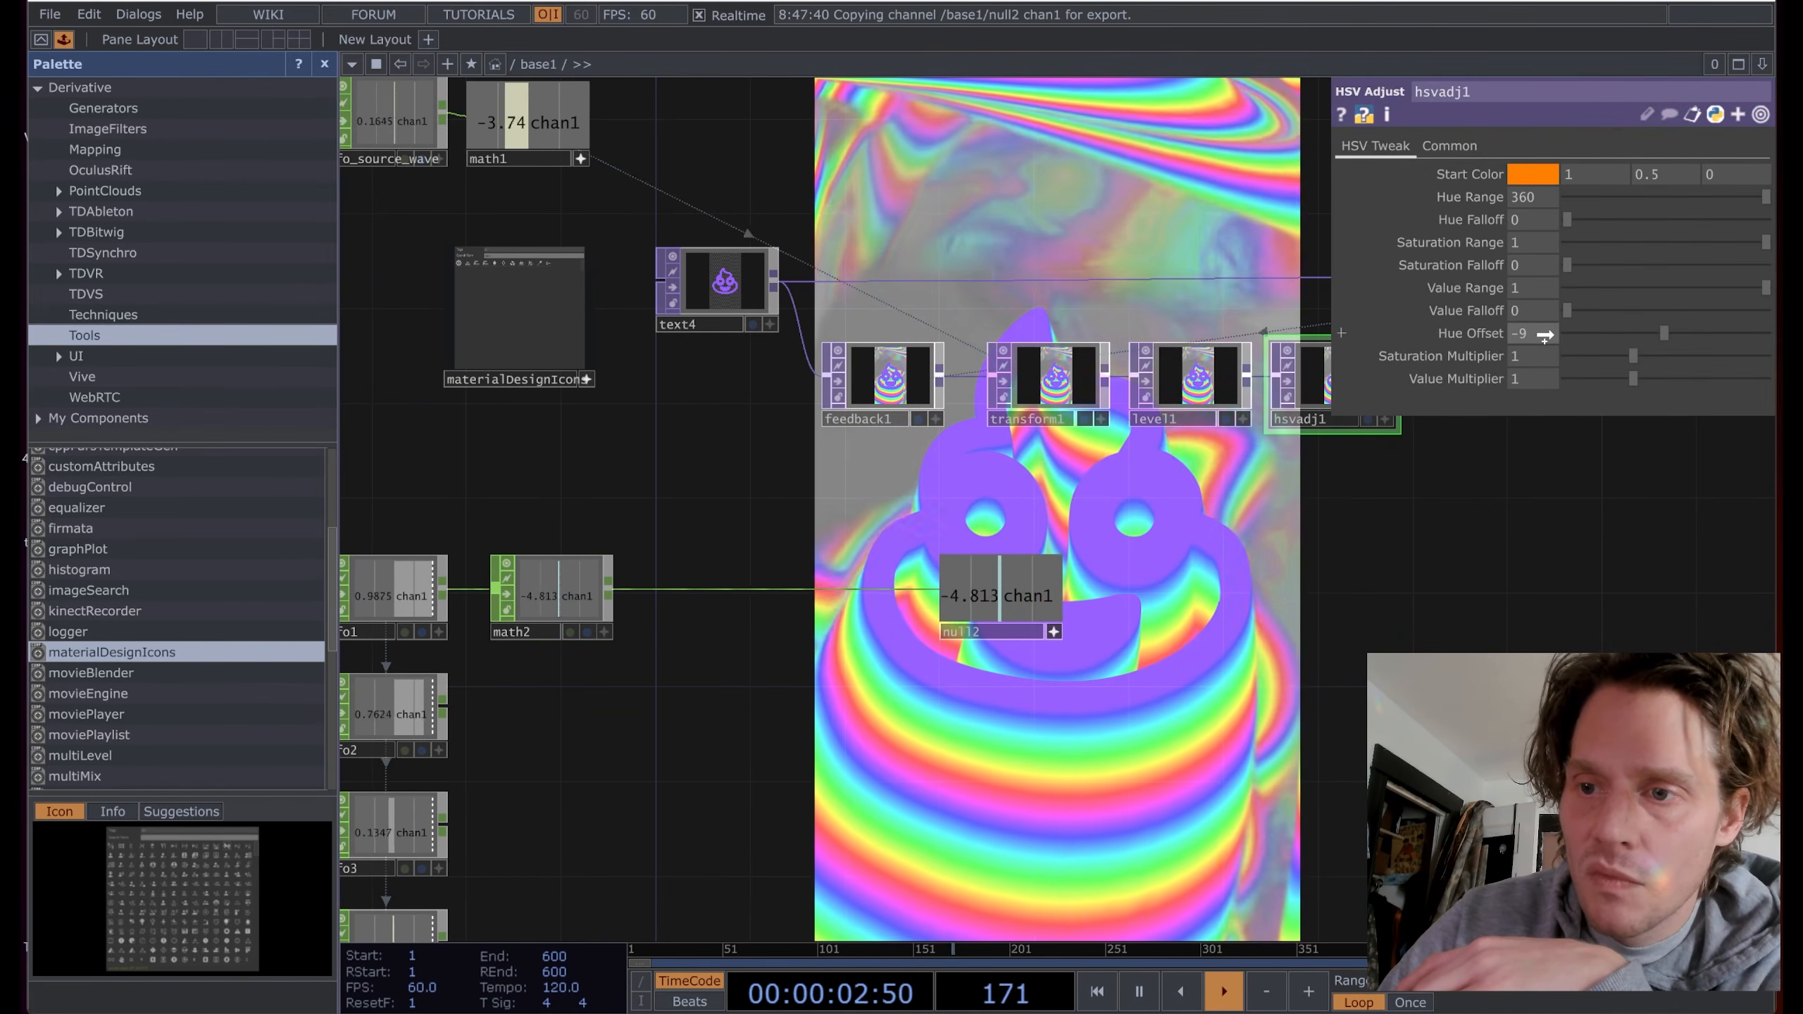
# Step: Export null2's chan1 to hsvadj1's Hue Offset so the trails cycle colour
pyautogui.click(1549, 318)
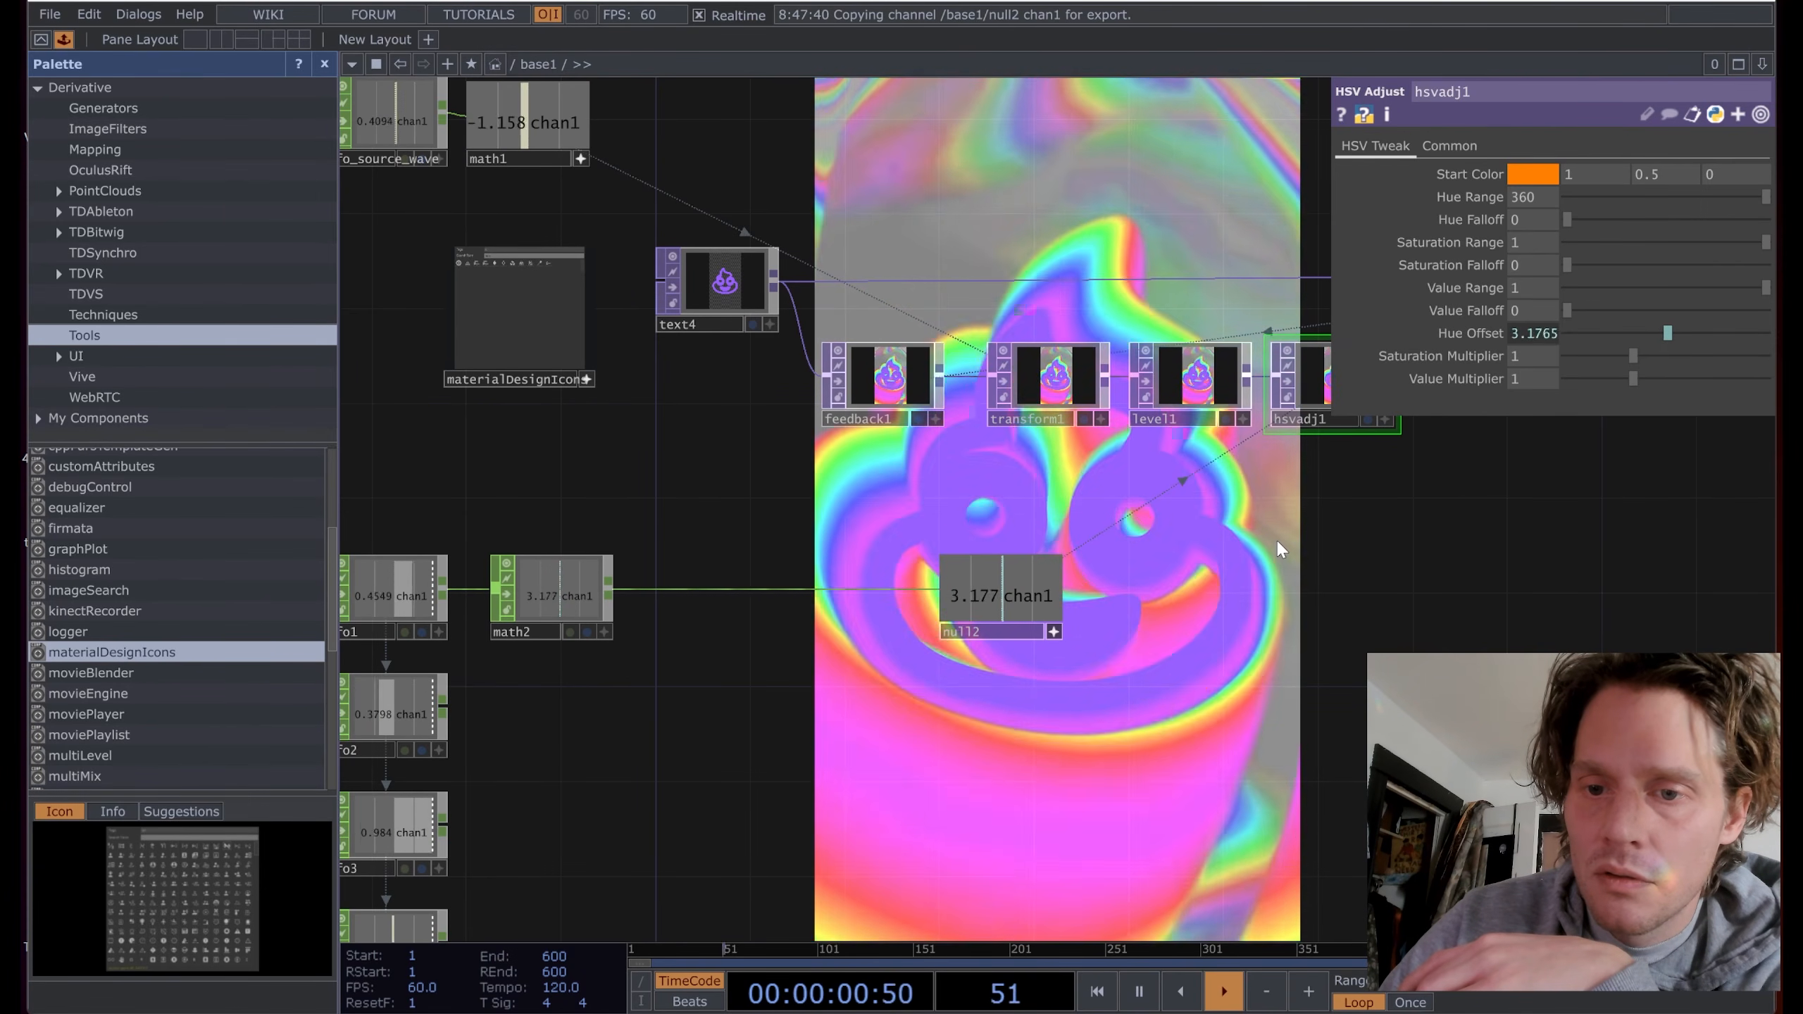
pyautogui.moveTo(1295, 529); pyautogui.dragTo(935, 650)
pyautogui.scroll(-3, 1150, 591)
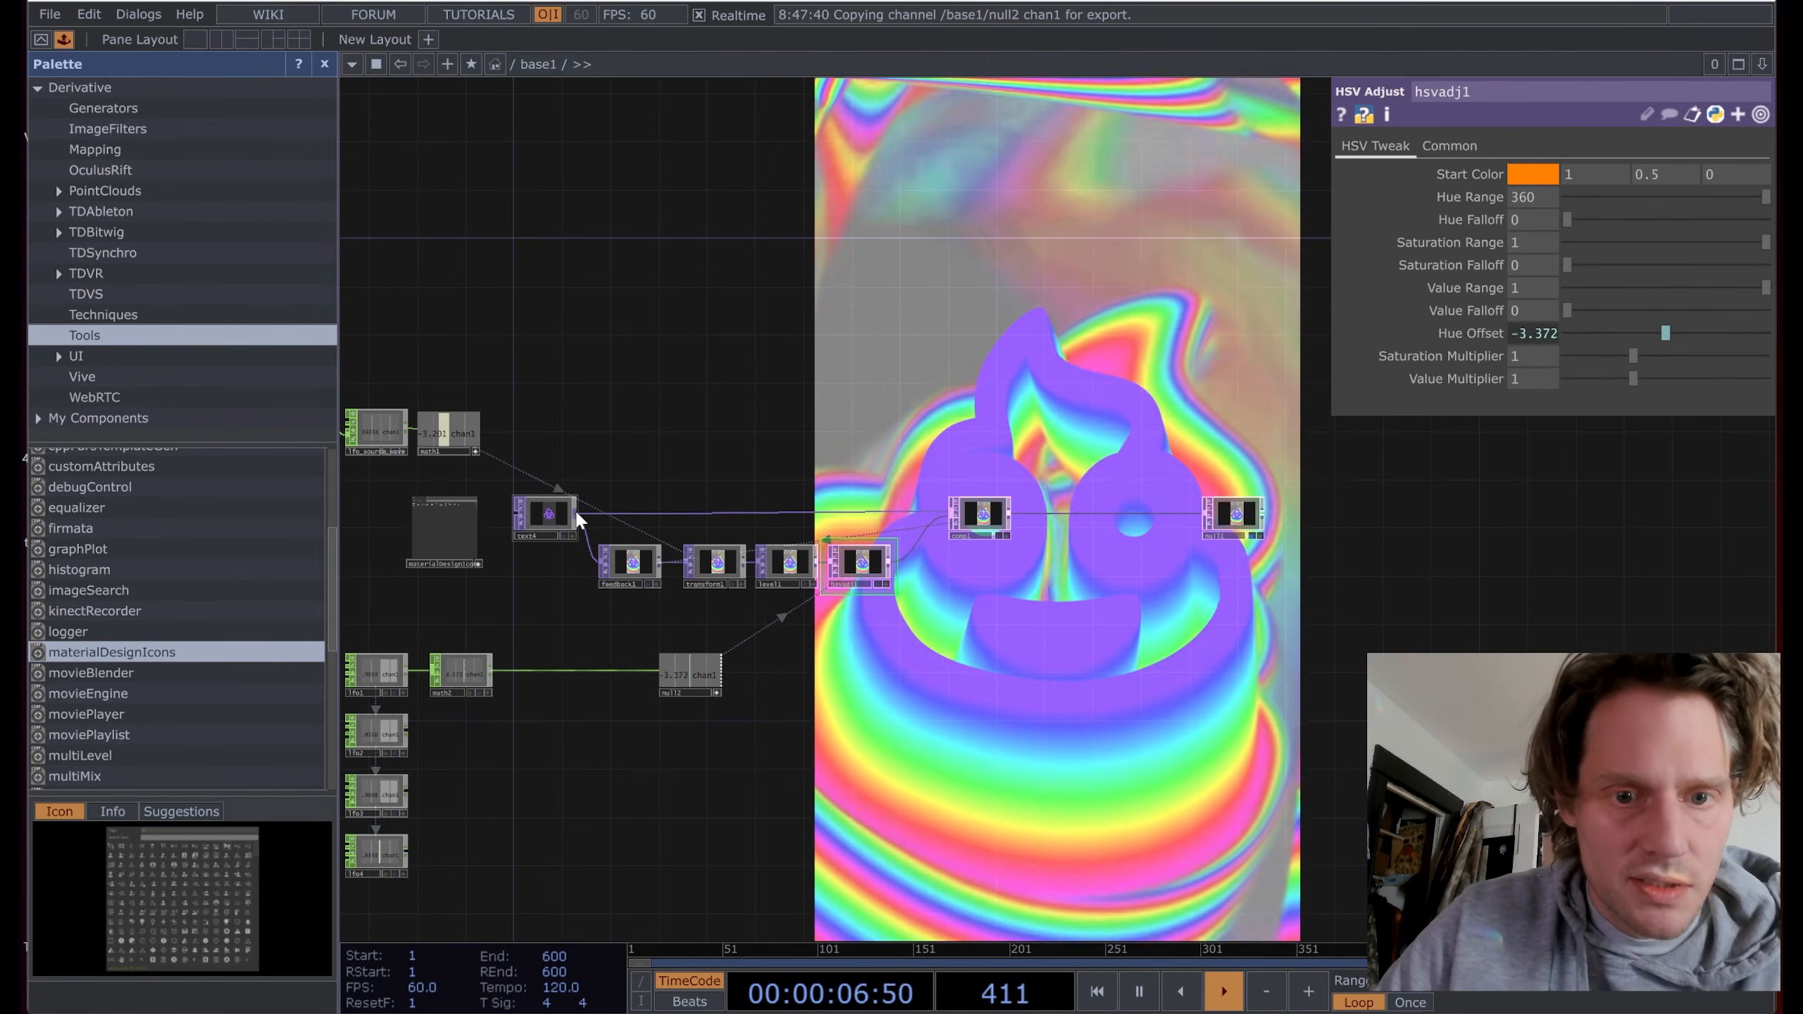
# Step: Add an Edge TOP edge1 fed from text4
pyautogui.rightClick(576, 511)
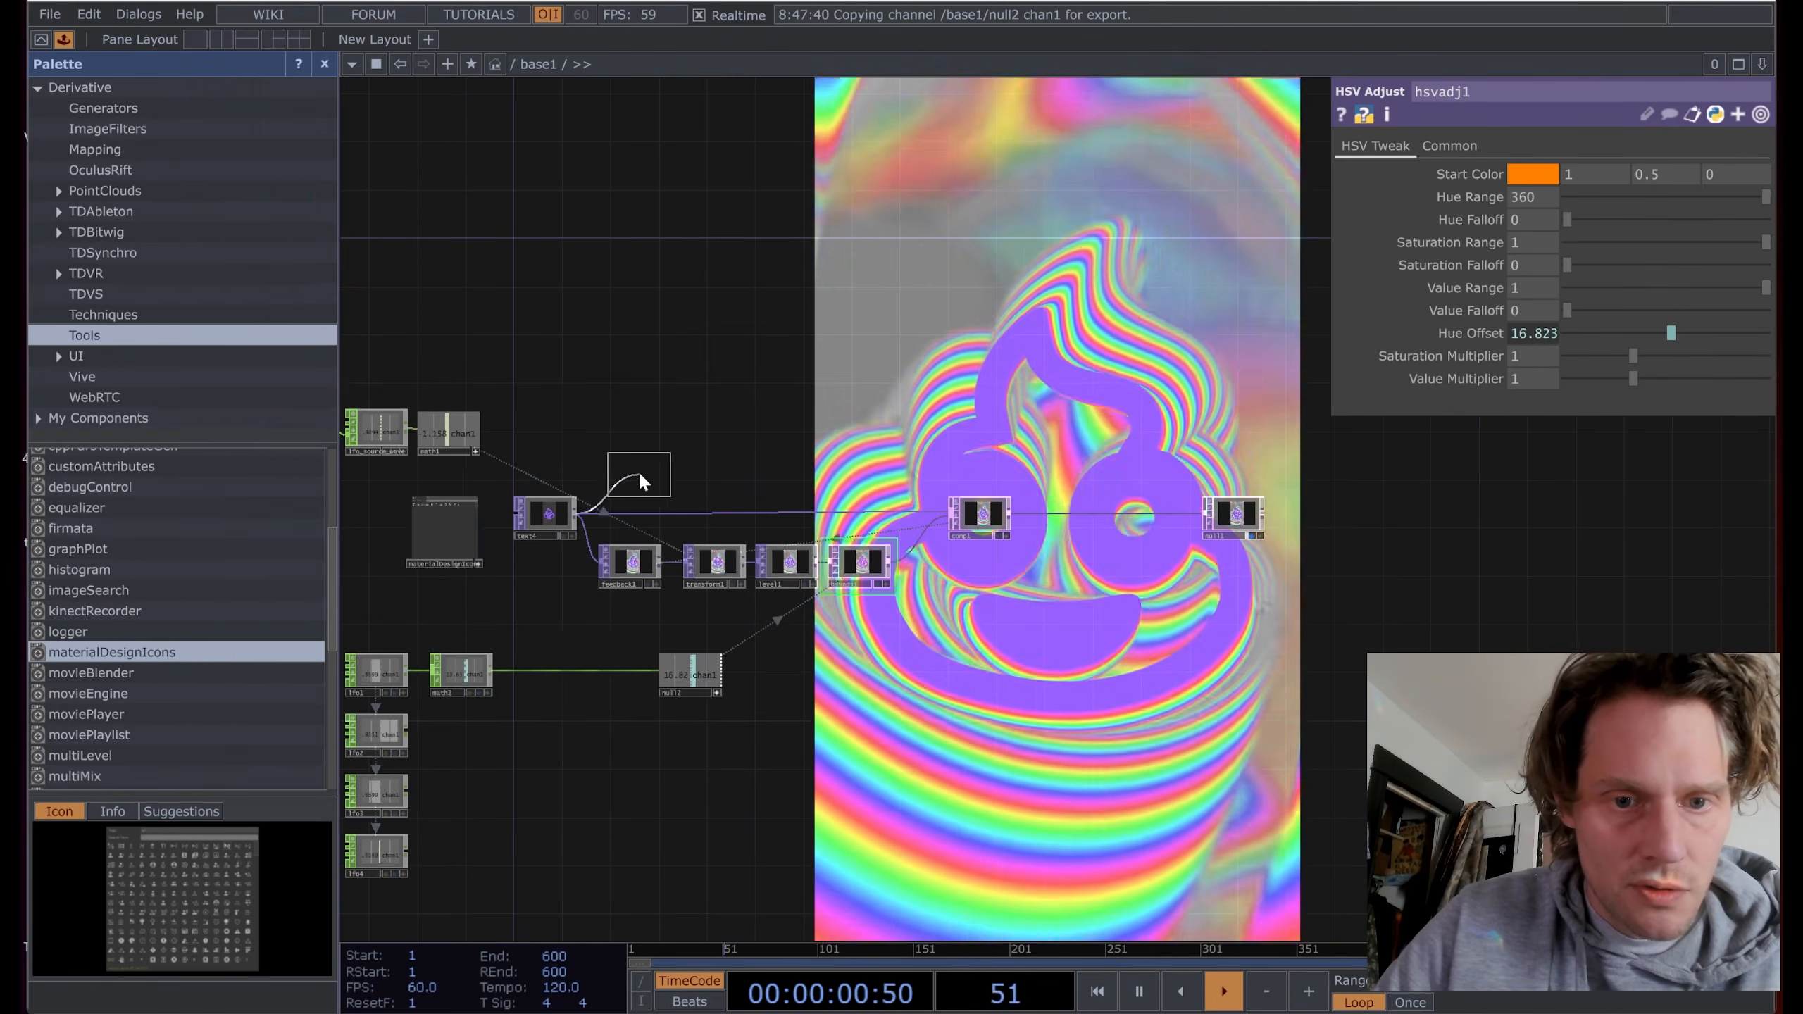
pyautogui.click(640, 458)
pyautogui.scroll(6, 625, 461)
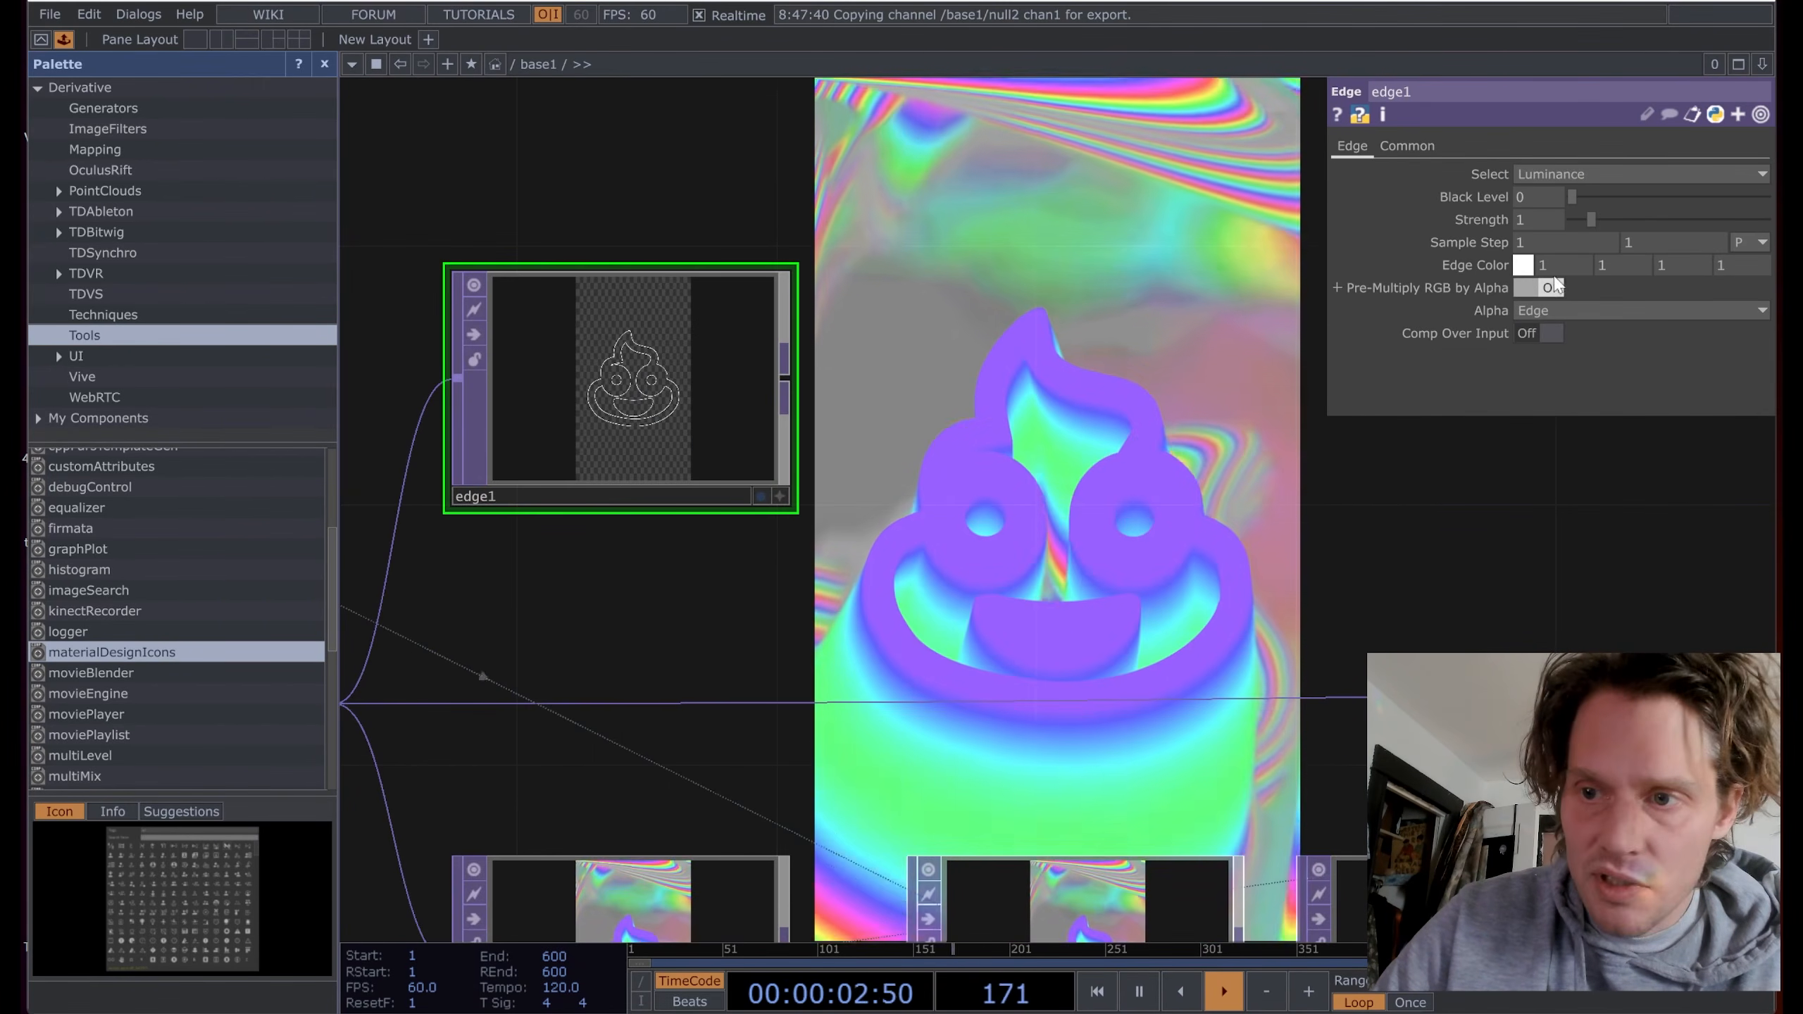
# Step: Set edge1's edge colour to black and raise its strength to 10
pyautogui.click(1524, 265)
pyautogui.click(1535, 148)
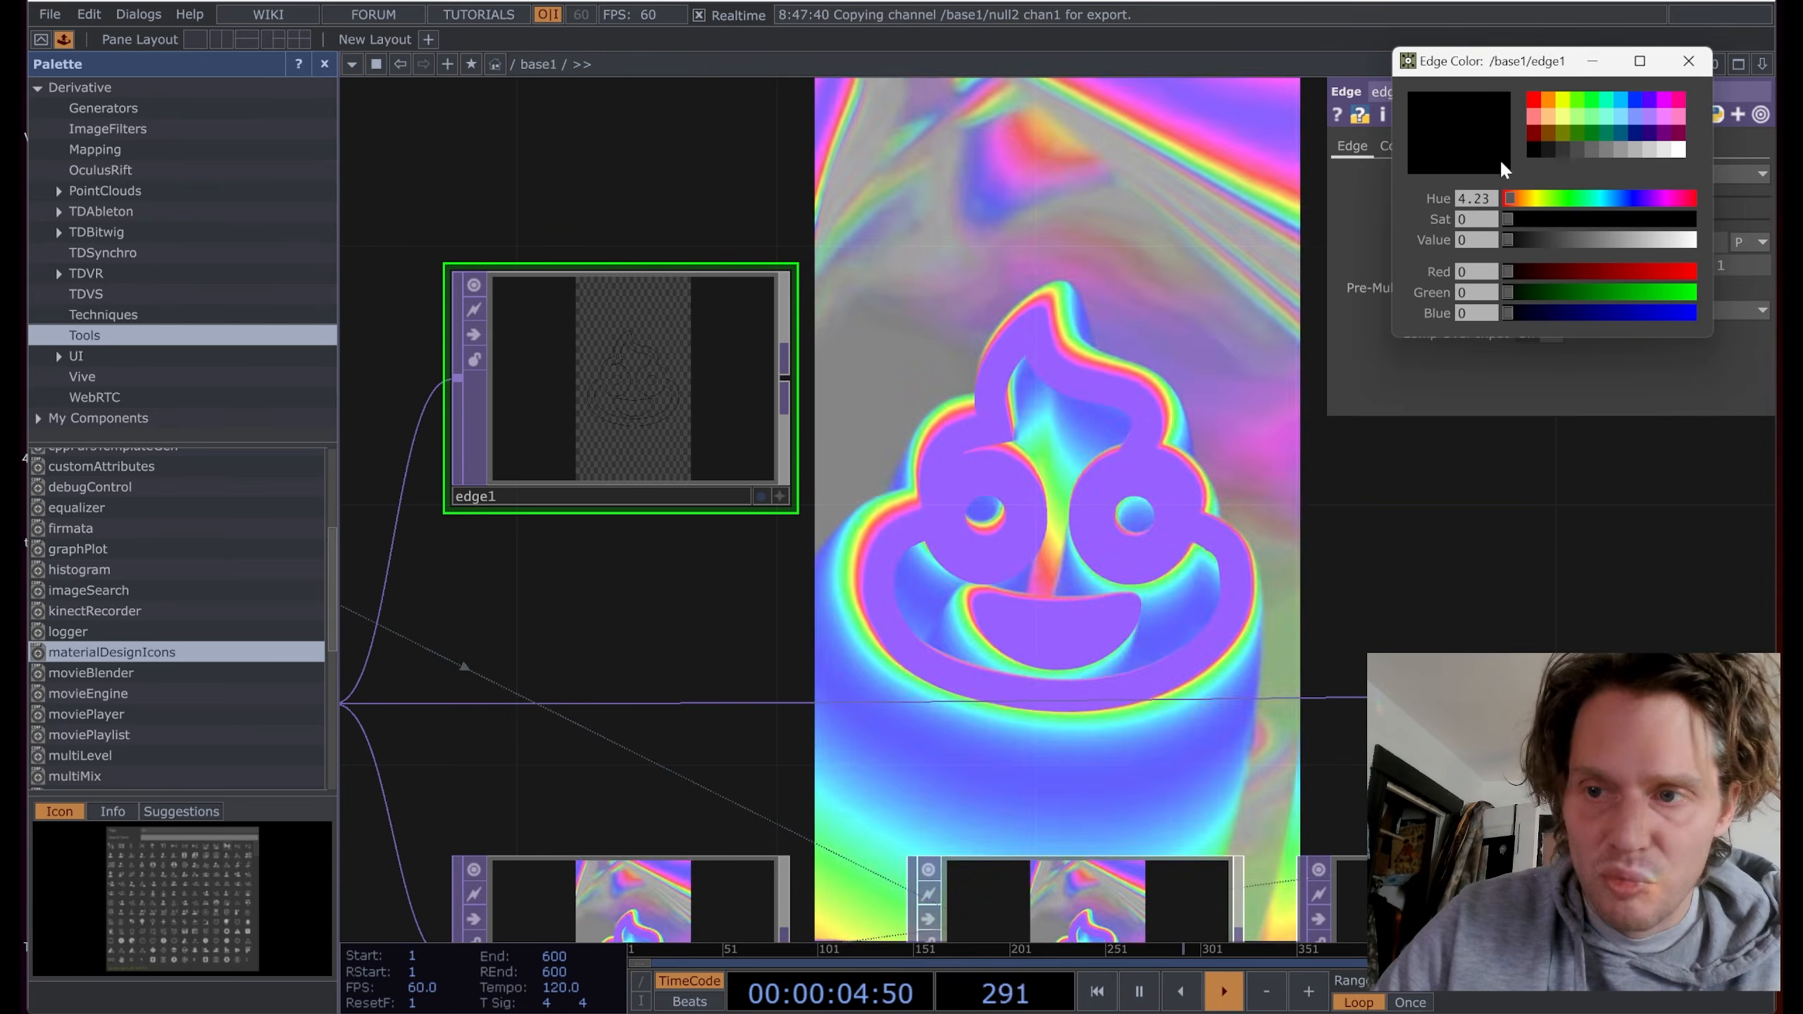
pyautogui.click(1688, 61)
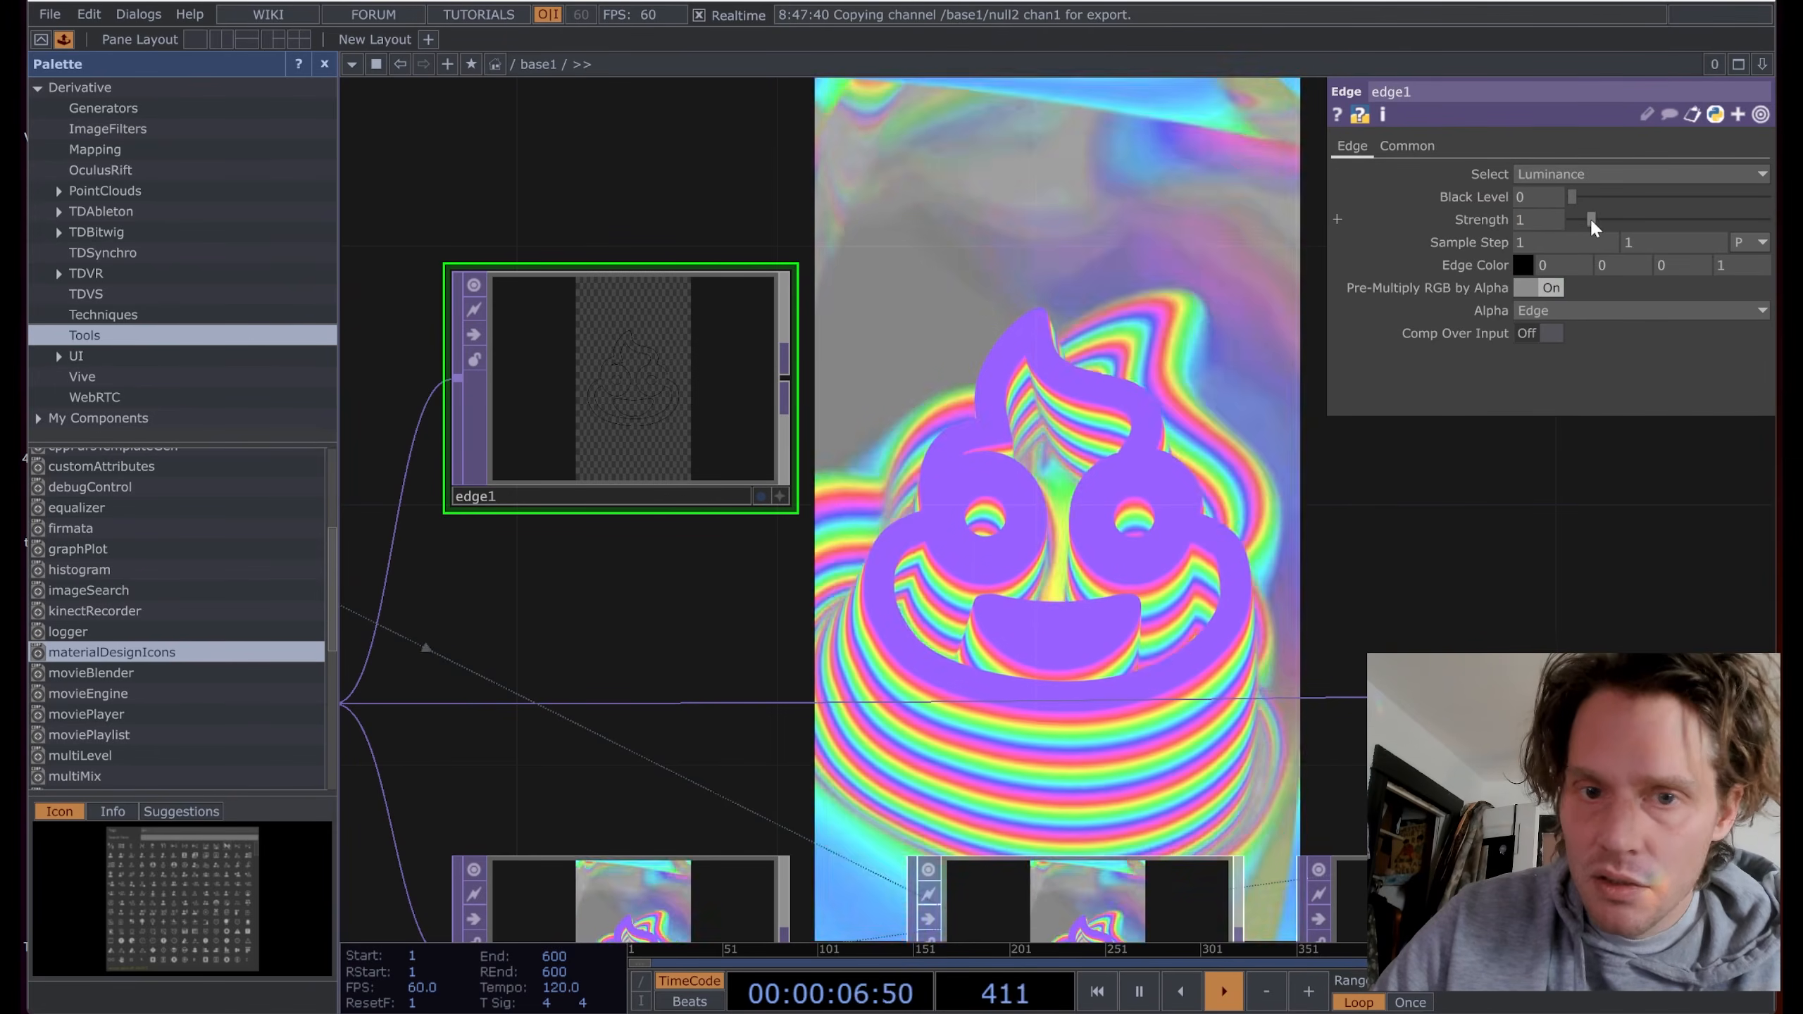
pyautogui.moveTo(1589, 218); pyautogui.dragTo(1766, 220)
pyautogui.scroll(3, 619, 387)
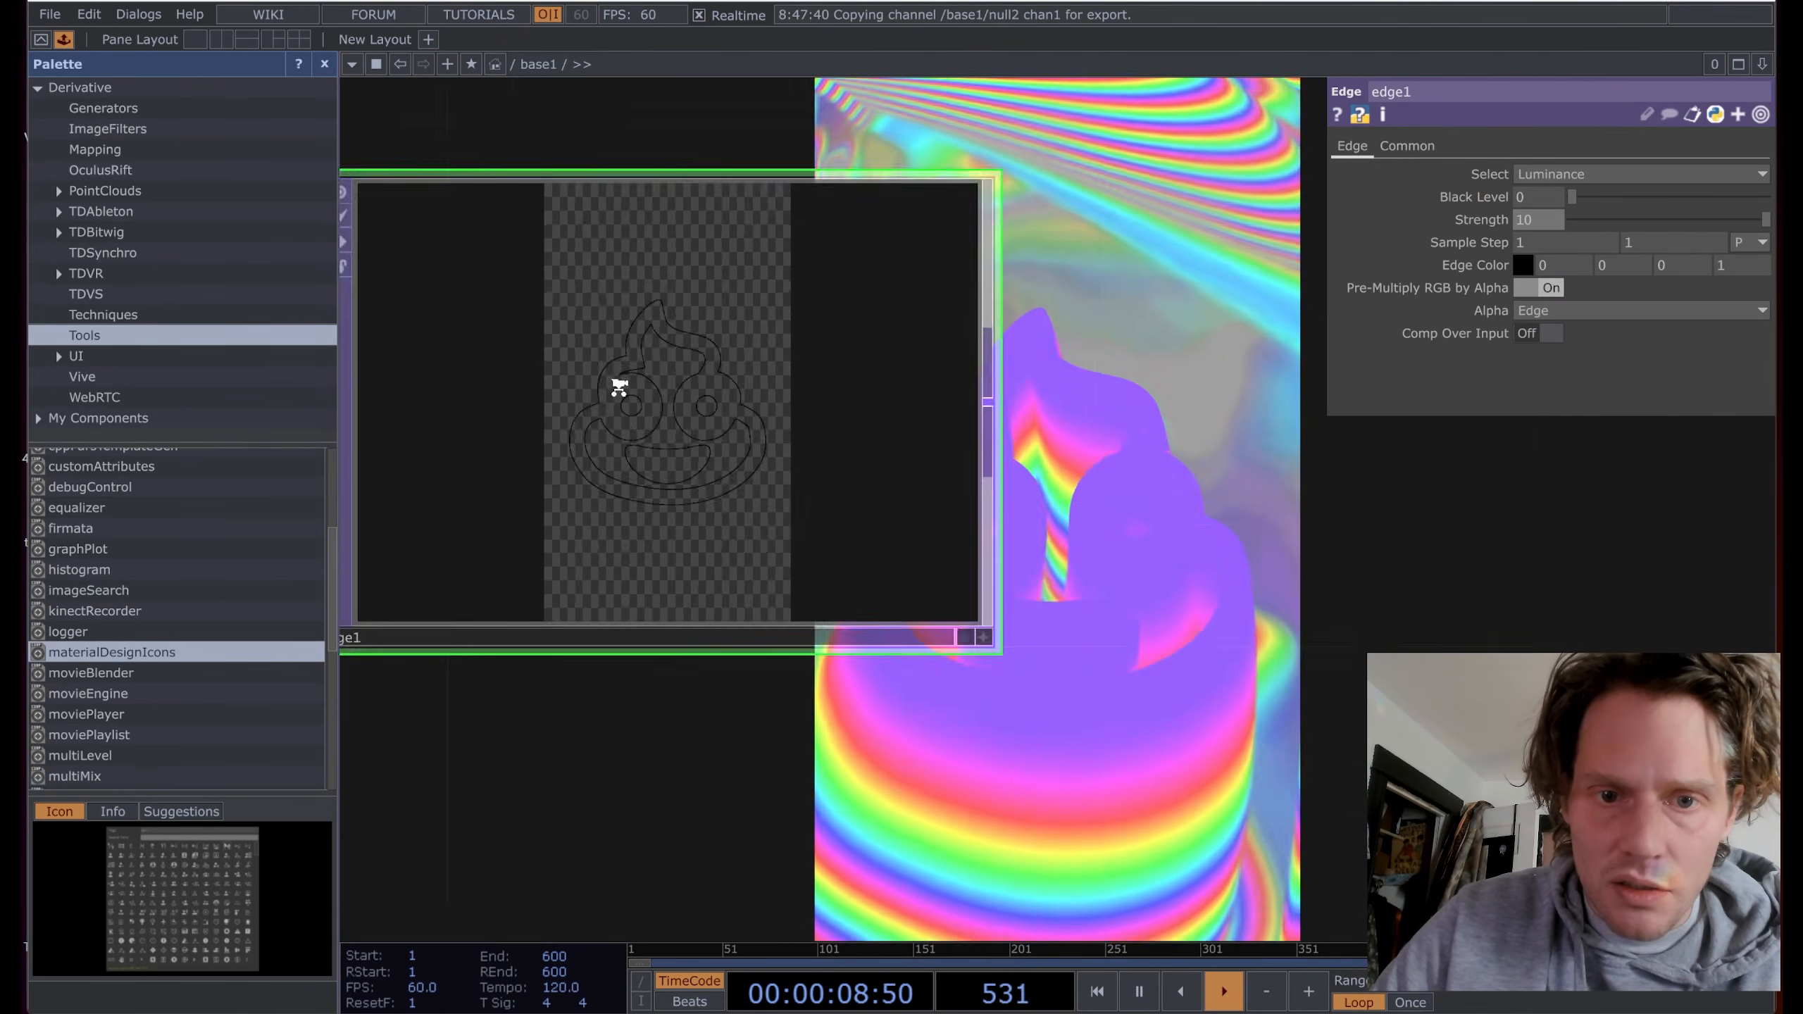
pyautogui.scroll(3, 635, 412)
pyautogui.scroll(-6, 648, 415)
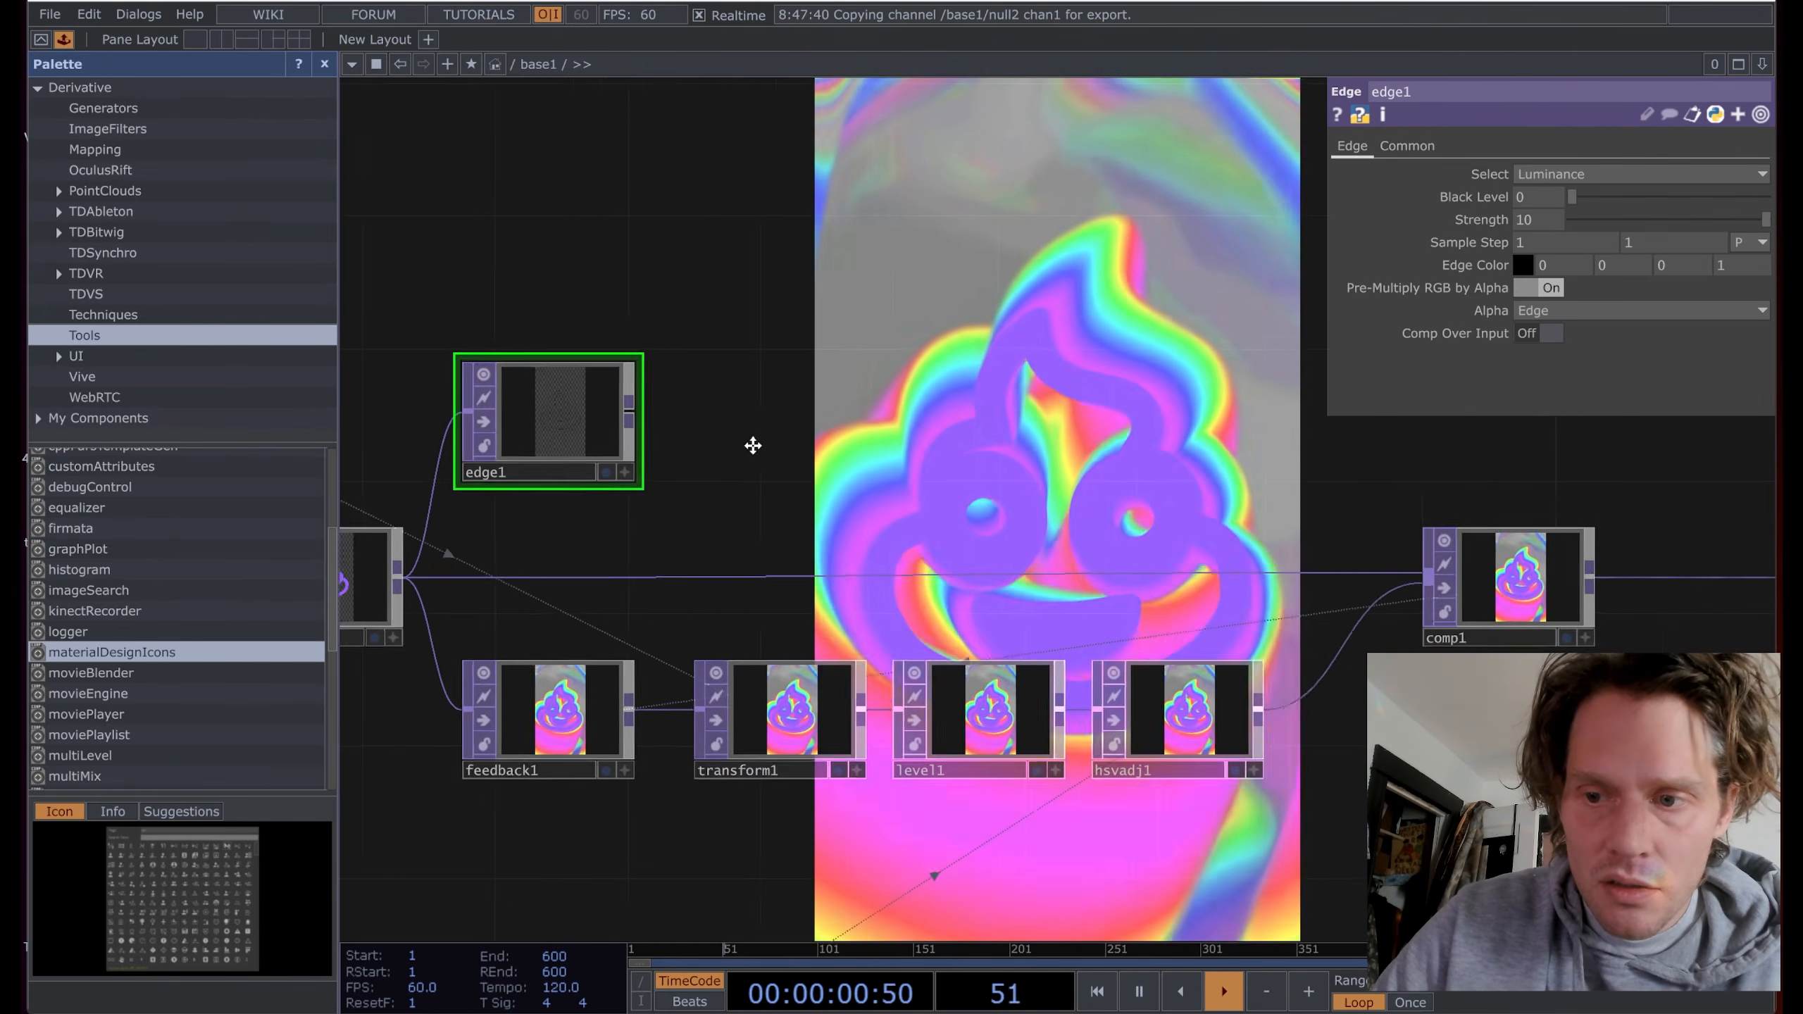
pyautogui.scroll(-3, 752, 445)
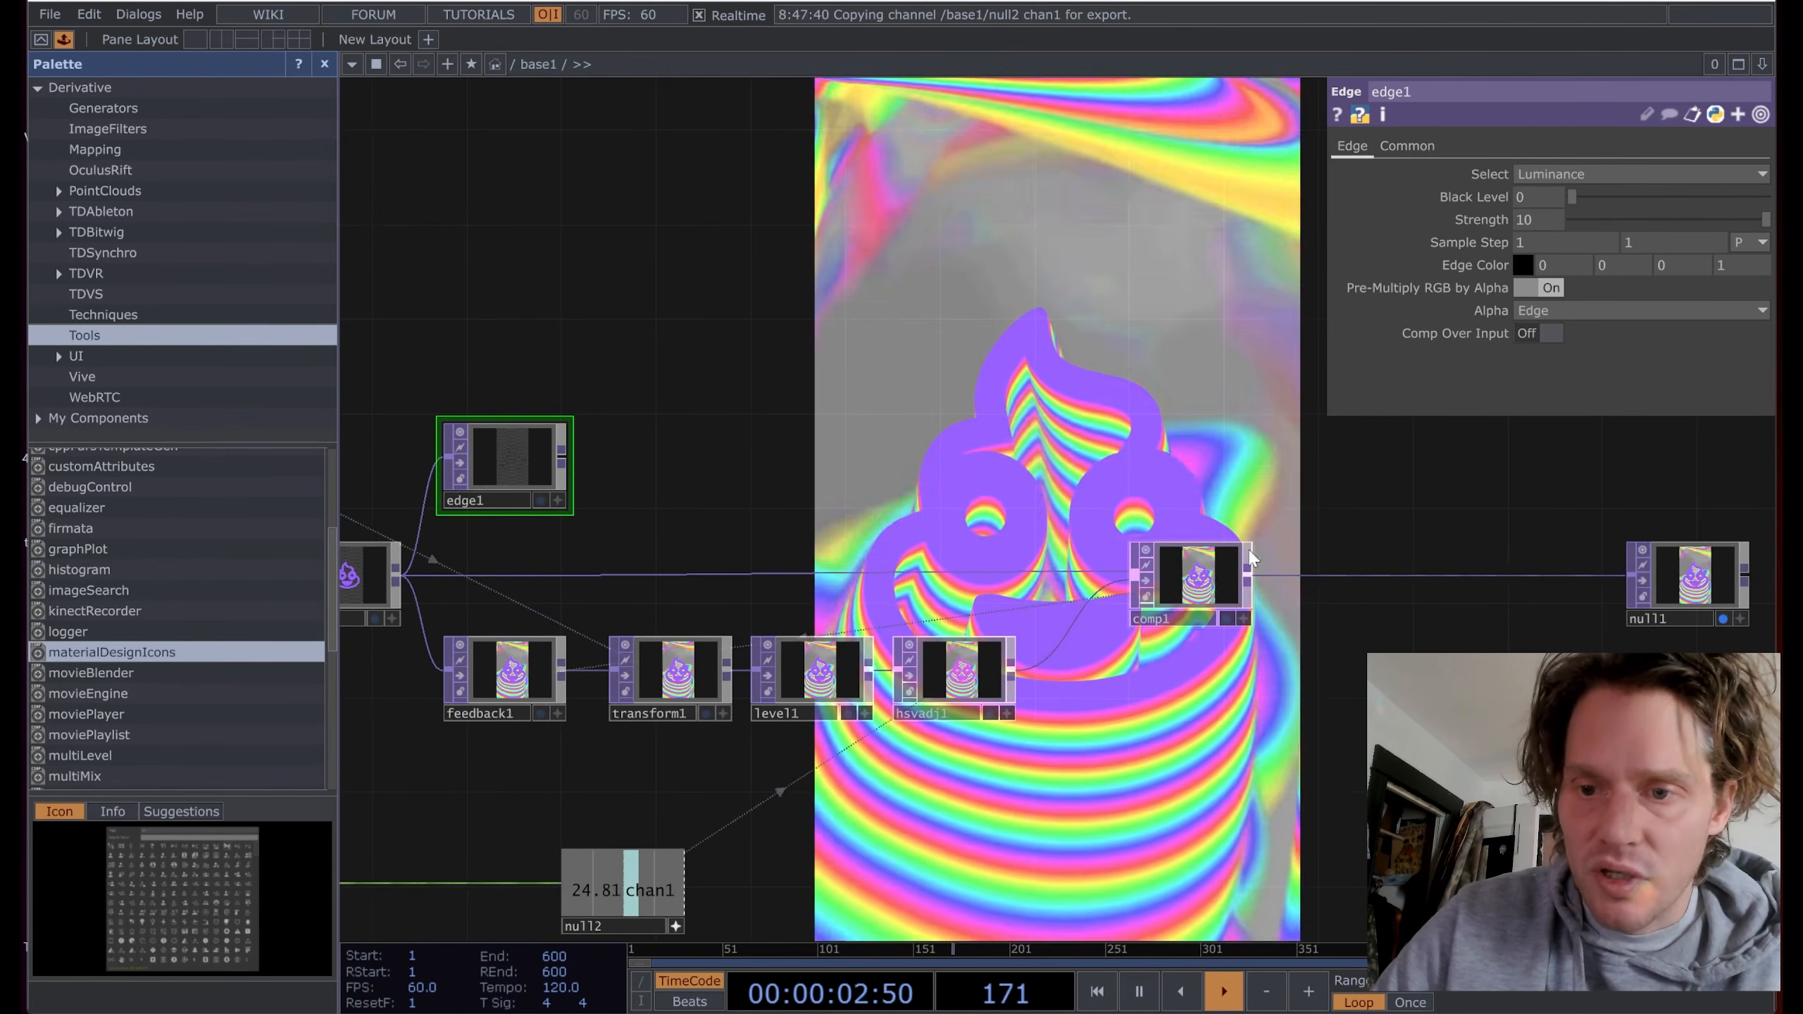
# Step: Add a Composite TOP comp2 fed by edge1 and comp1
pyautogui.press('Tab')
pyautogui.write('c')
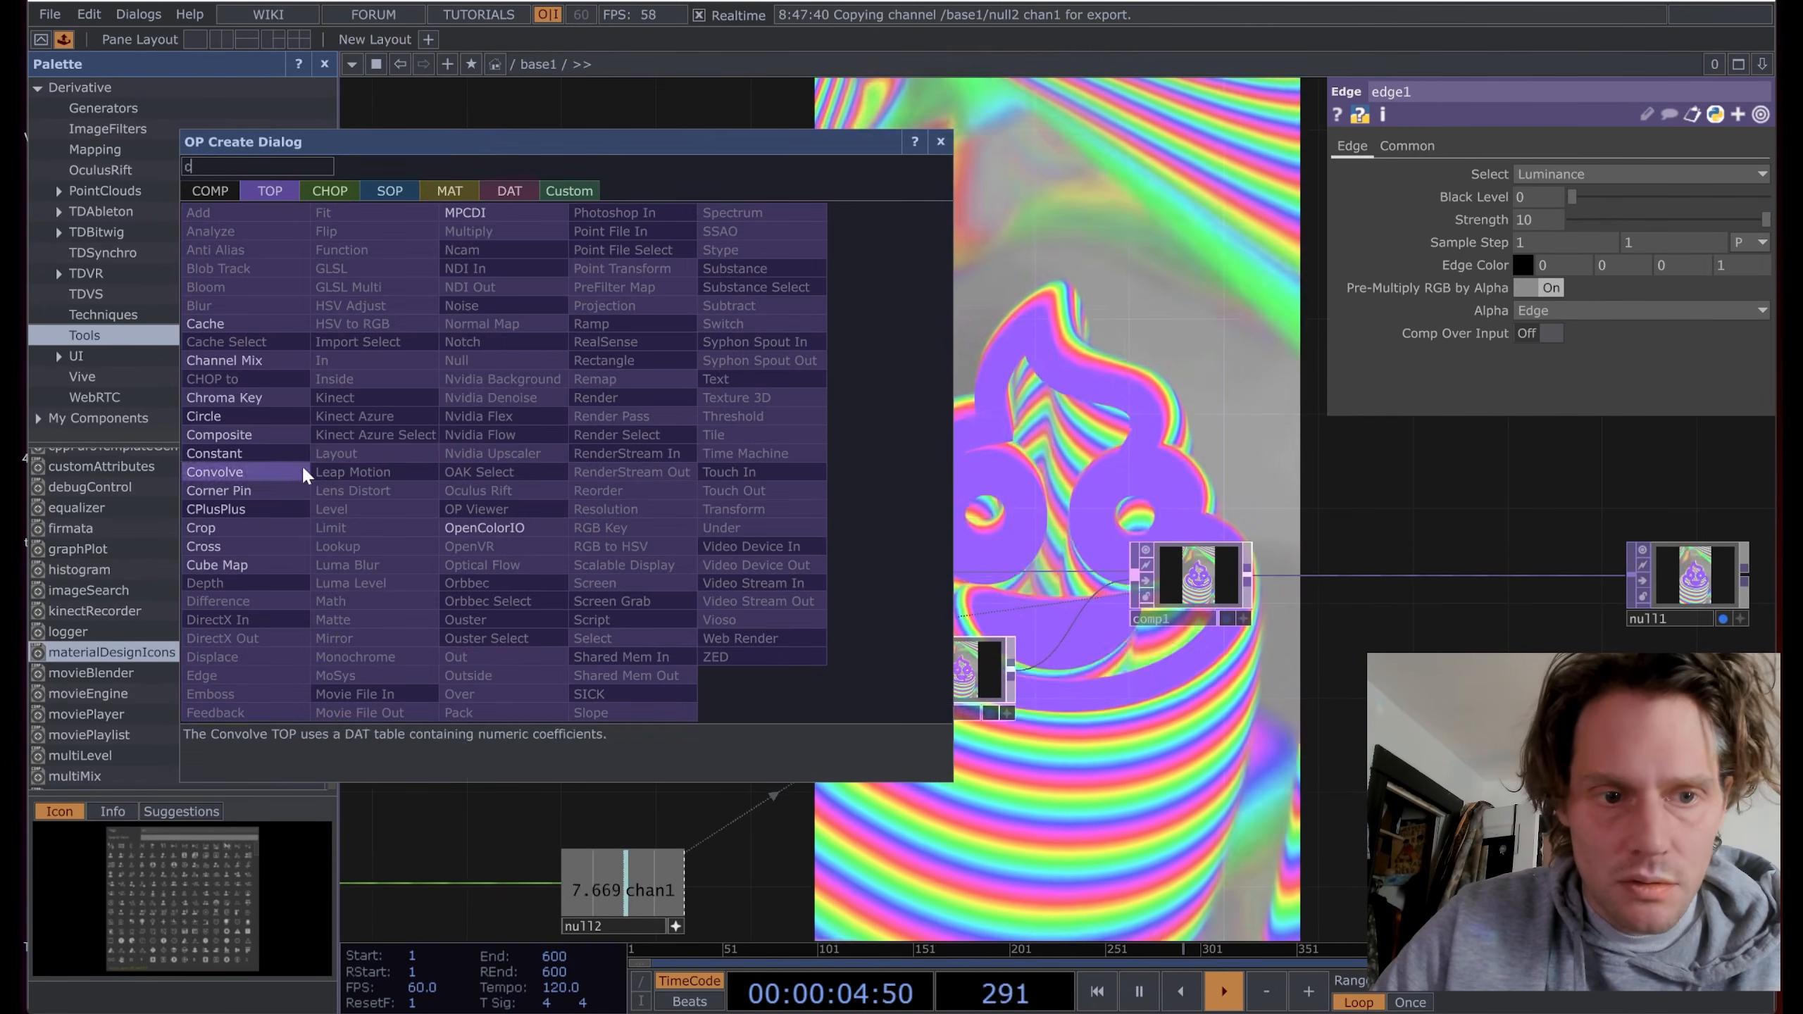
pyautogui.click(236, 435)
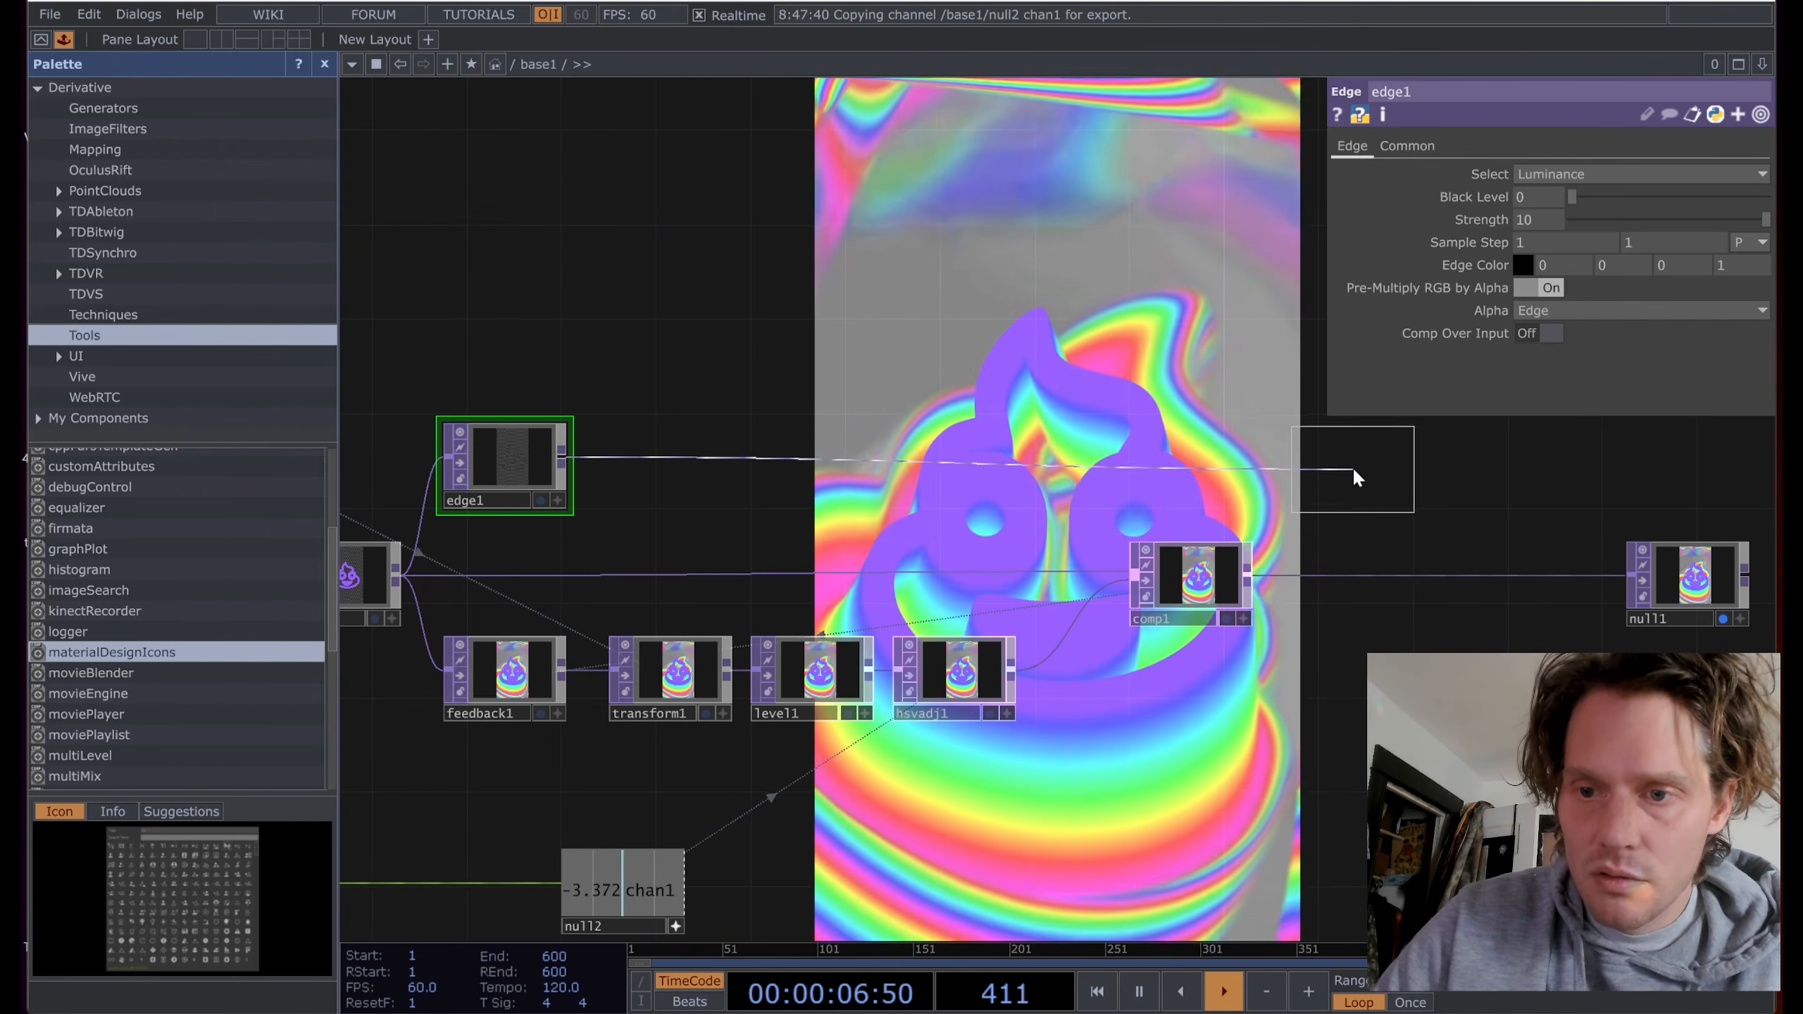
pyautogui.click(1353, 469)
pyautogui.moveTo(1248, 575); pyautogui.dragTo(1299, 458)
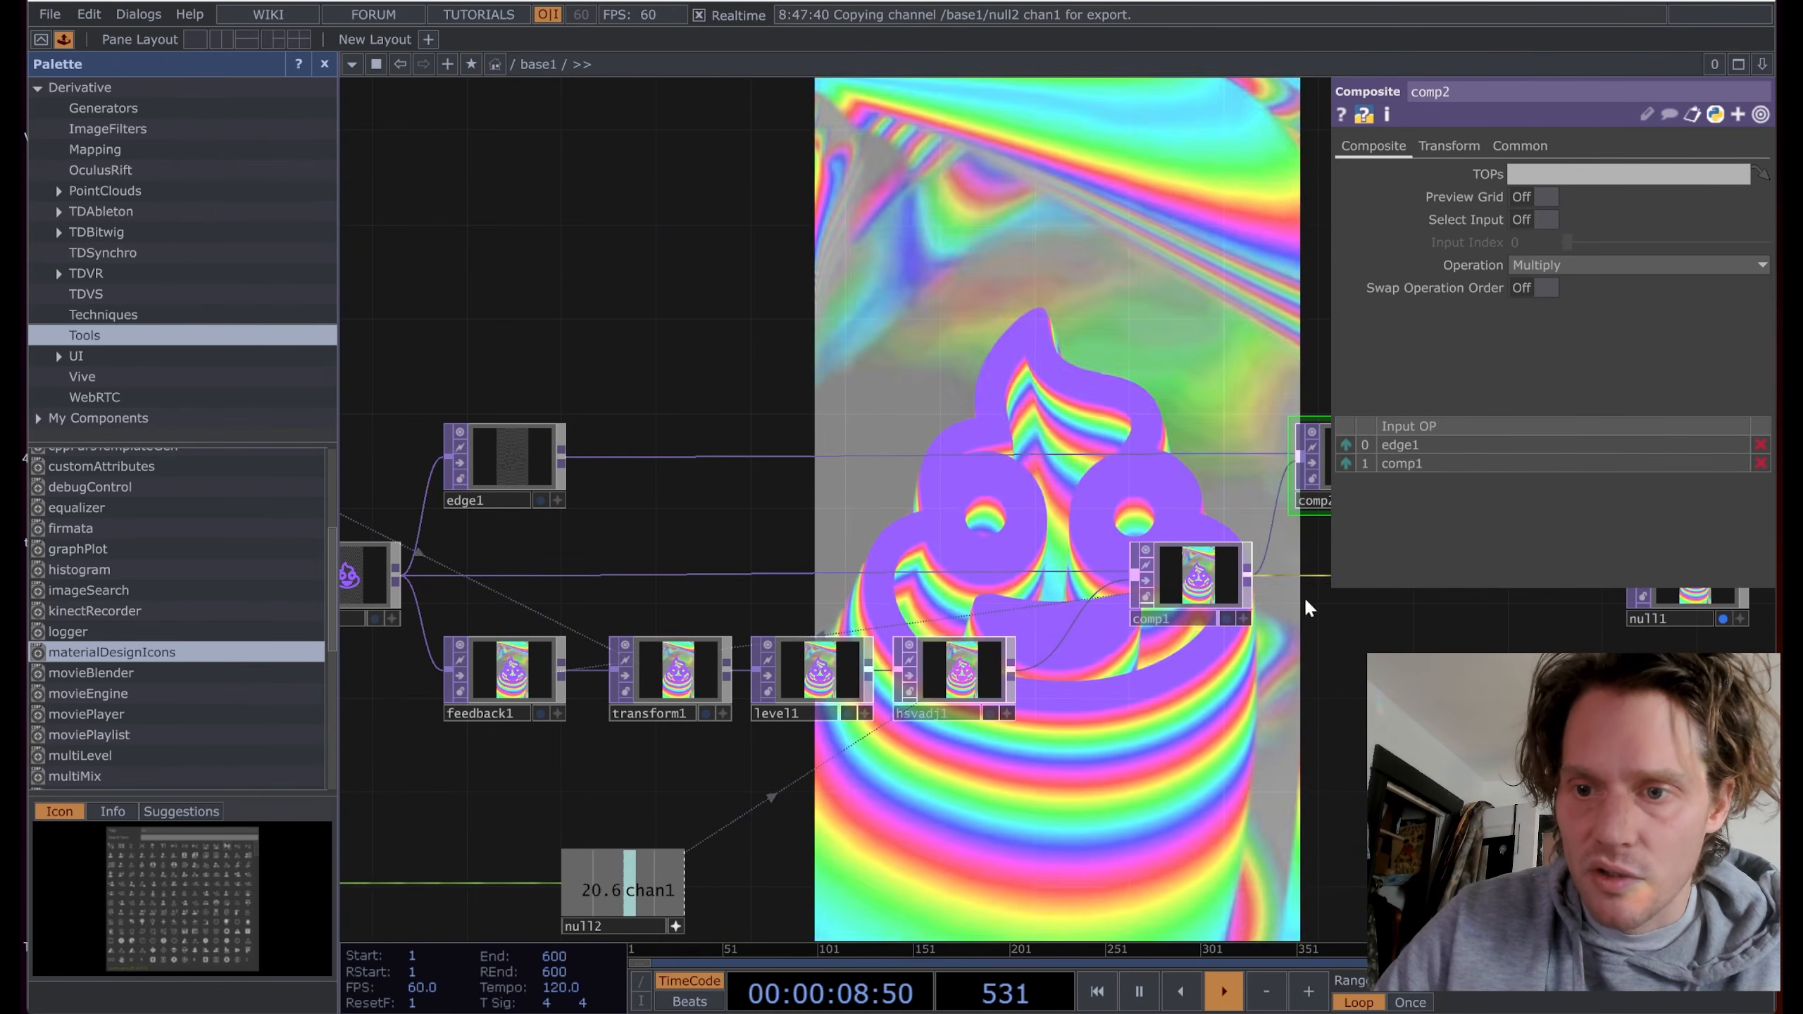
pyautogui.moveTo(1283, 628); pyautogui.dragTo(951, 673)
pyautogui.scroll(5, 1014, 472)
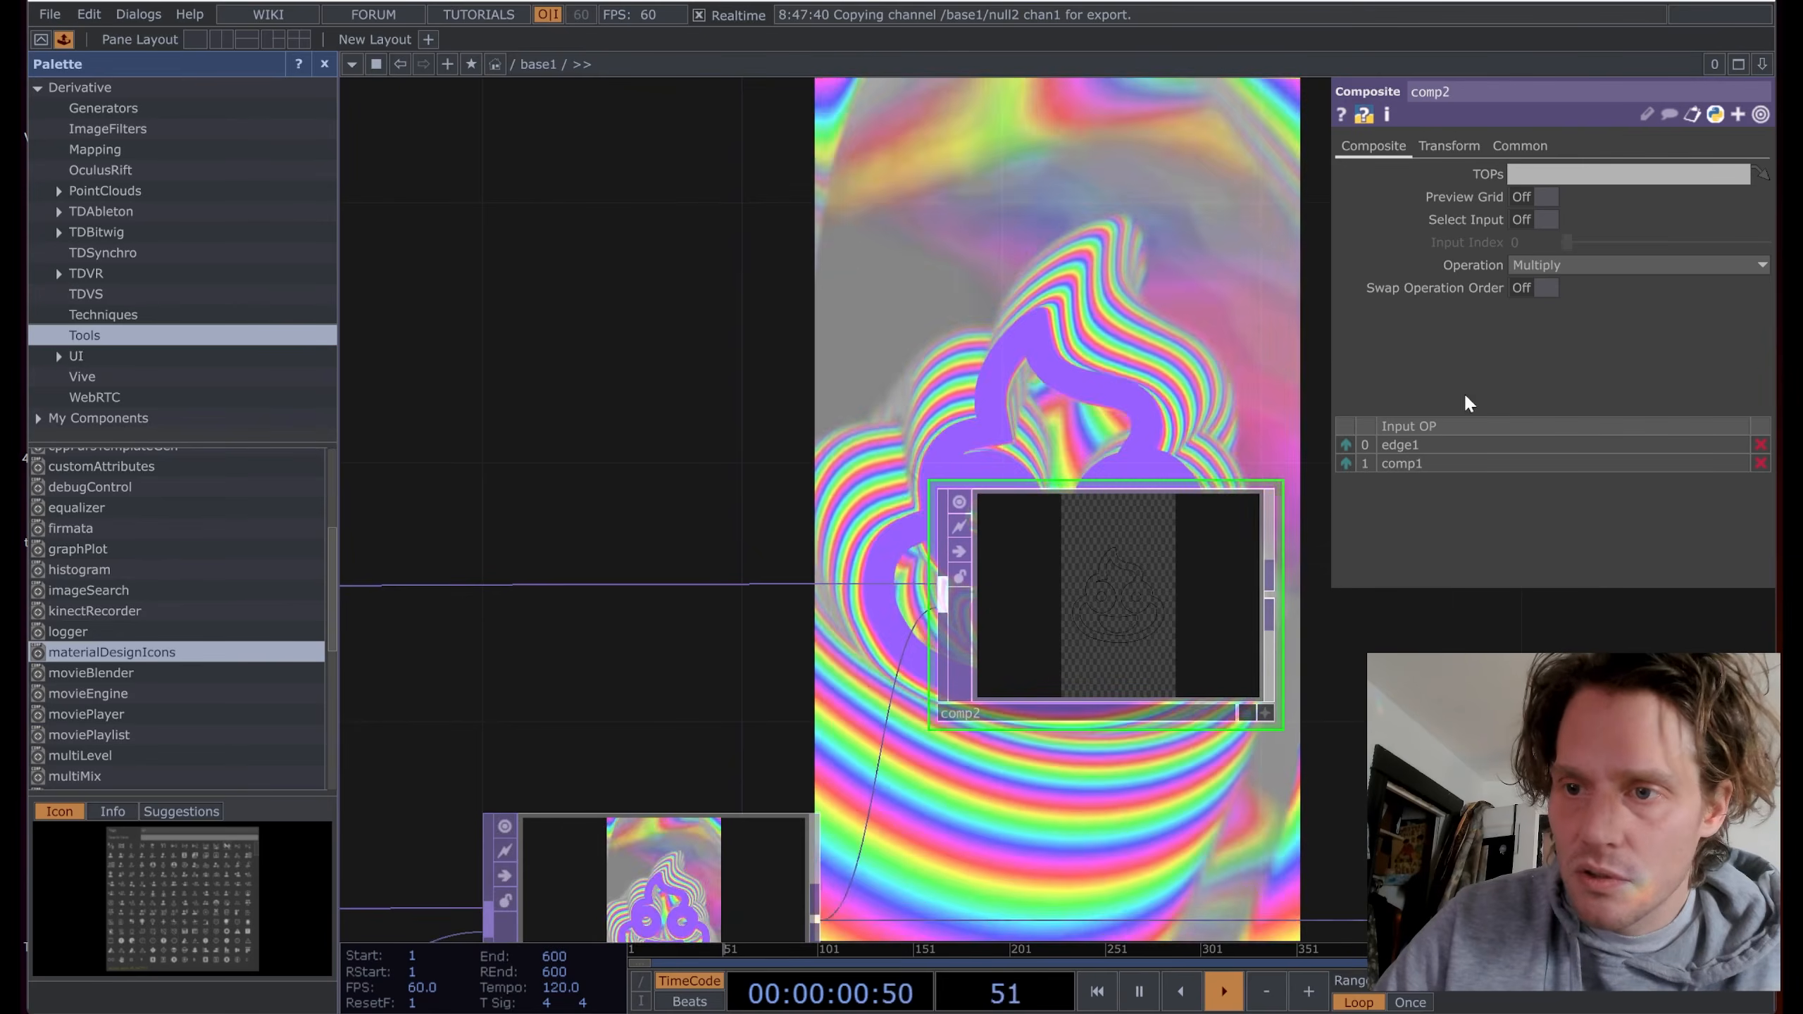
# Step: Set comp2's operation to Over after briefly trying Add
pyautogui.click(1625, 265)
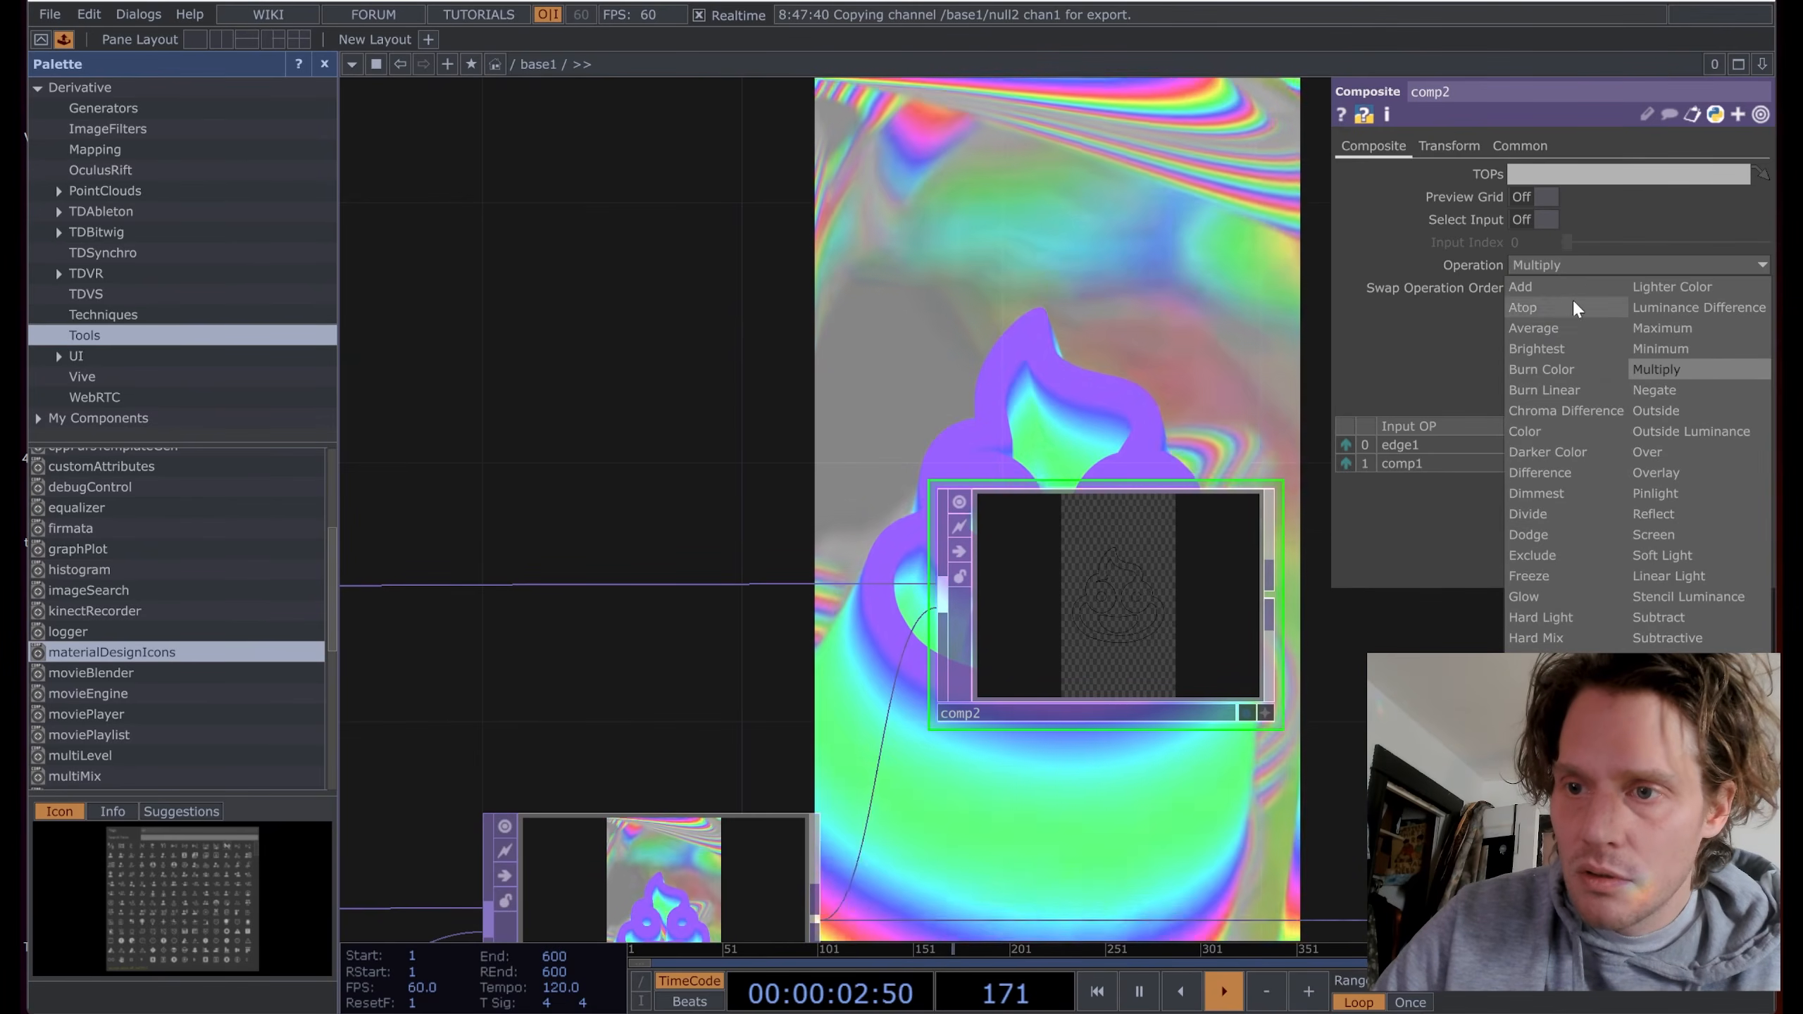
pyautogui.click(1552, 286)
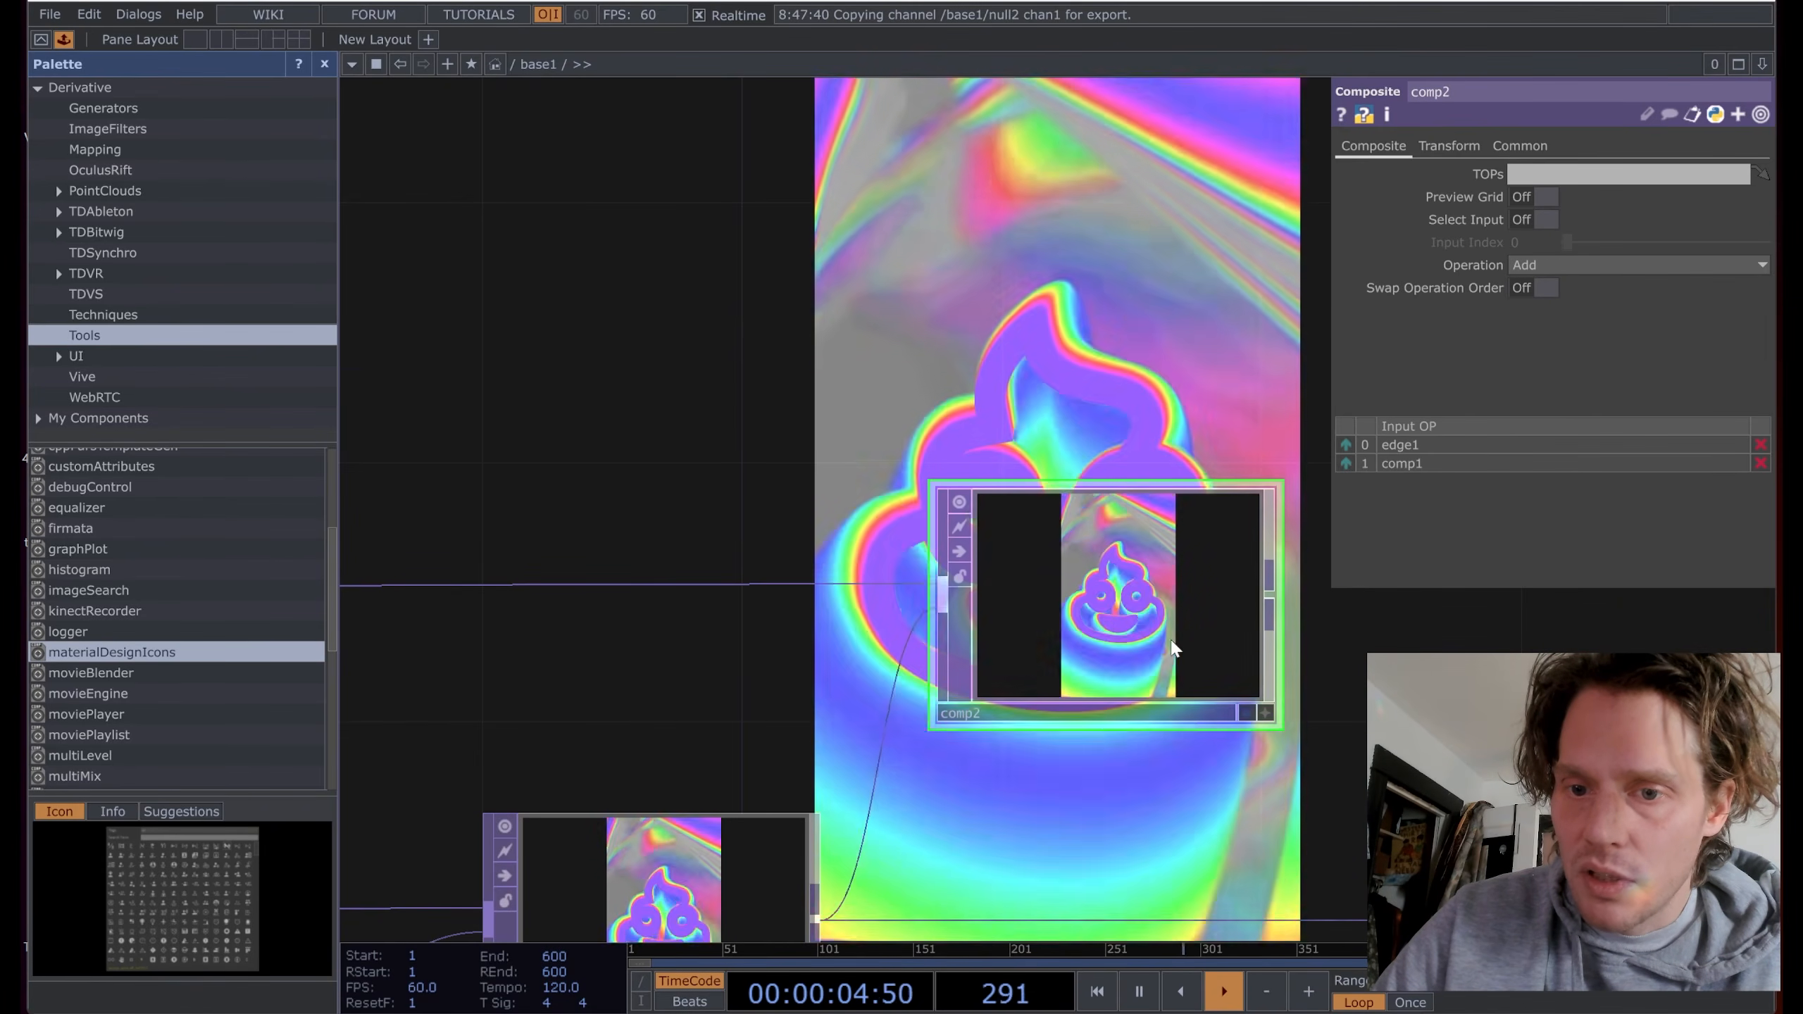
pyautogui.scroll(8, 1222, 616)
pyautogui.click(1630, 264)
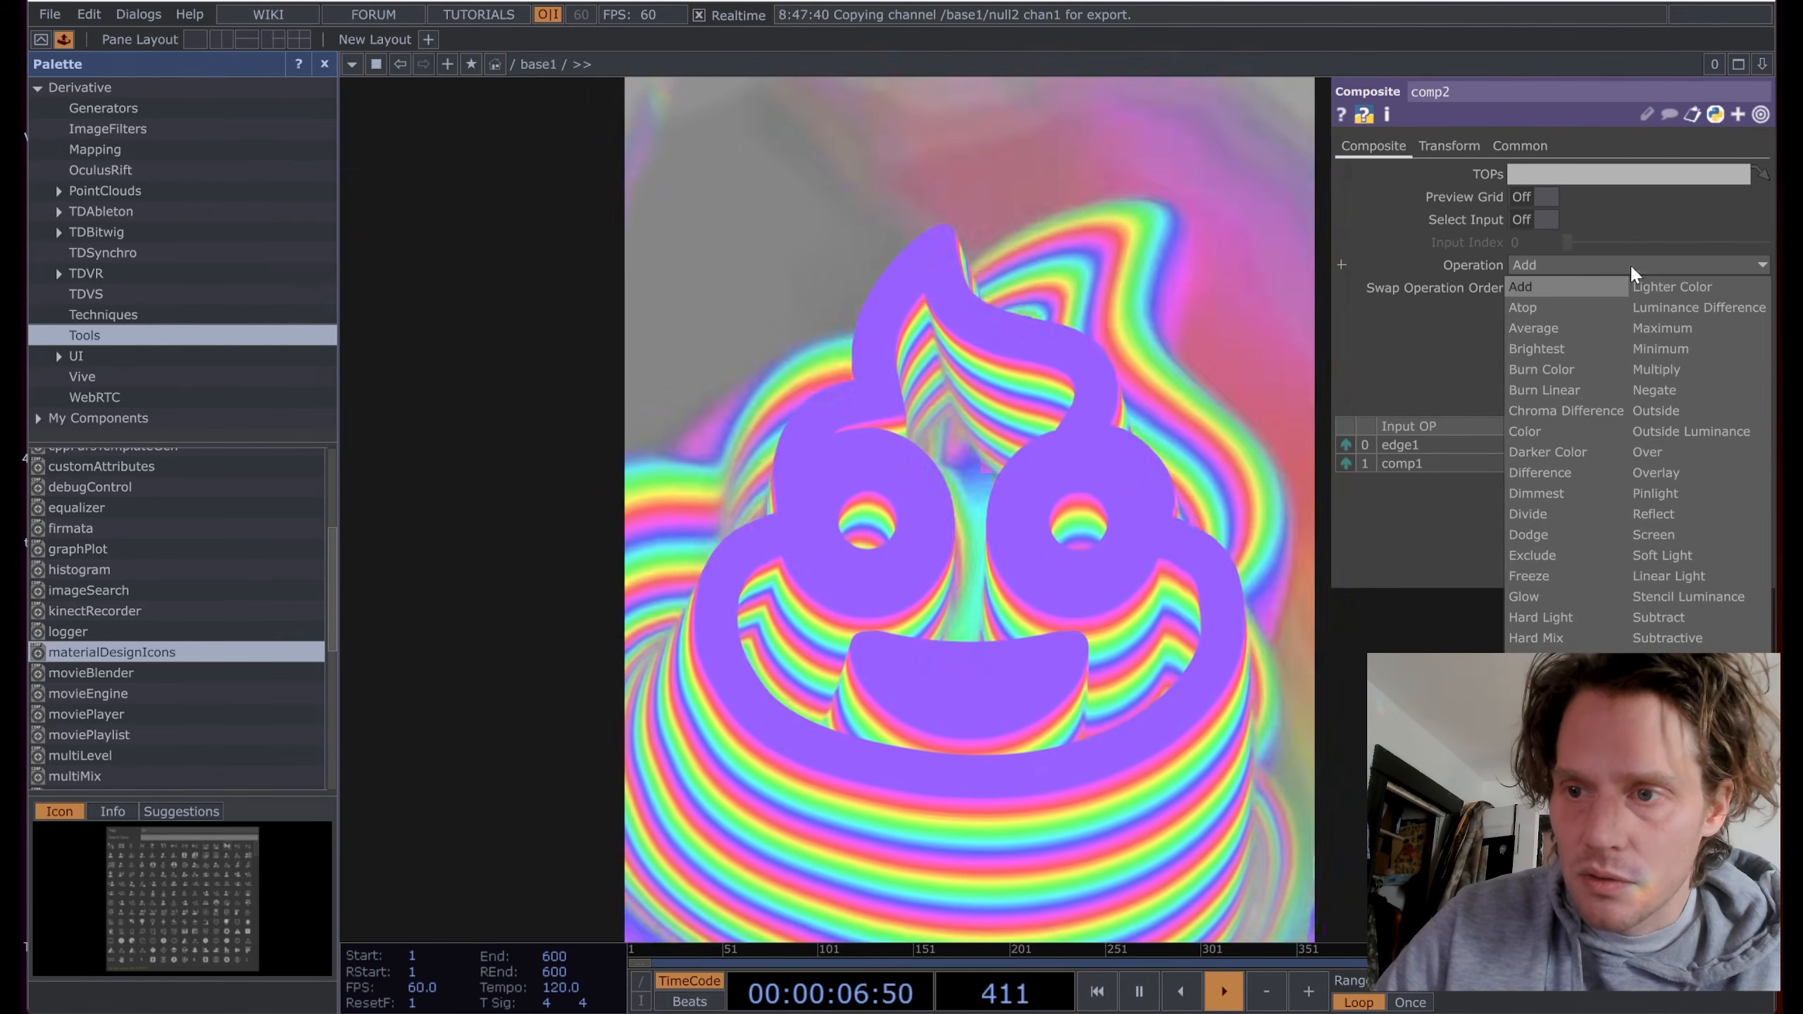
pyautogui.click(1679, 470)
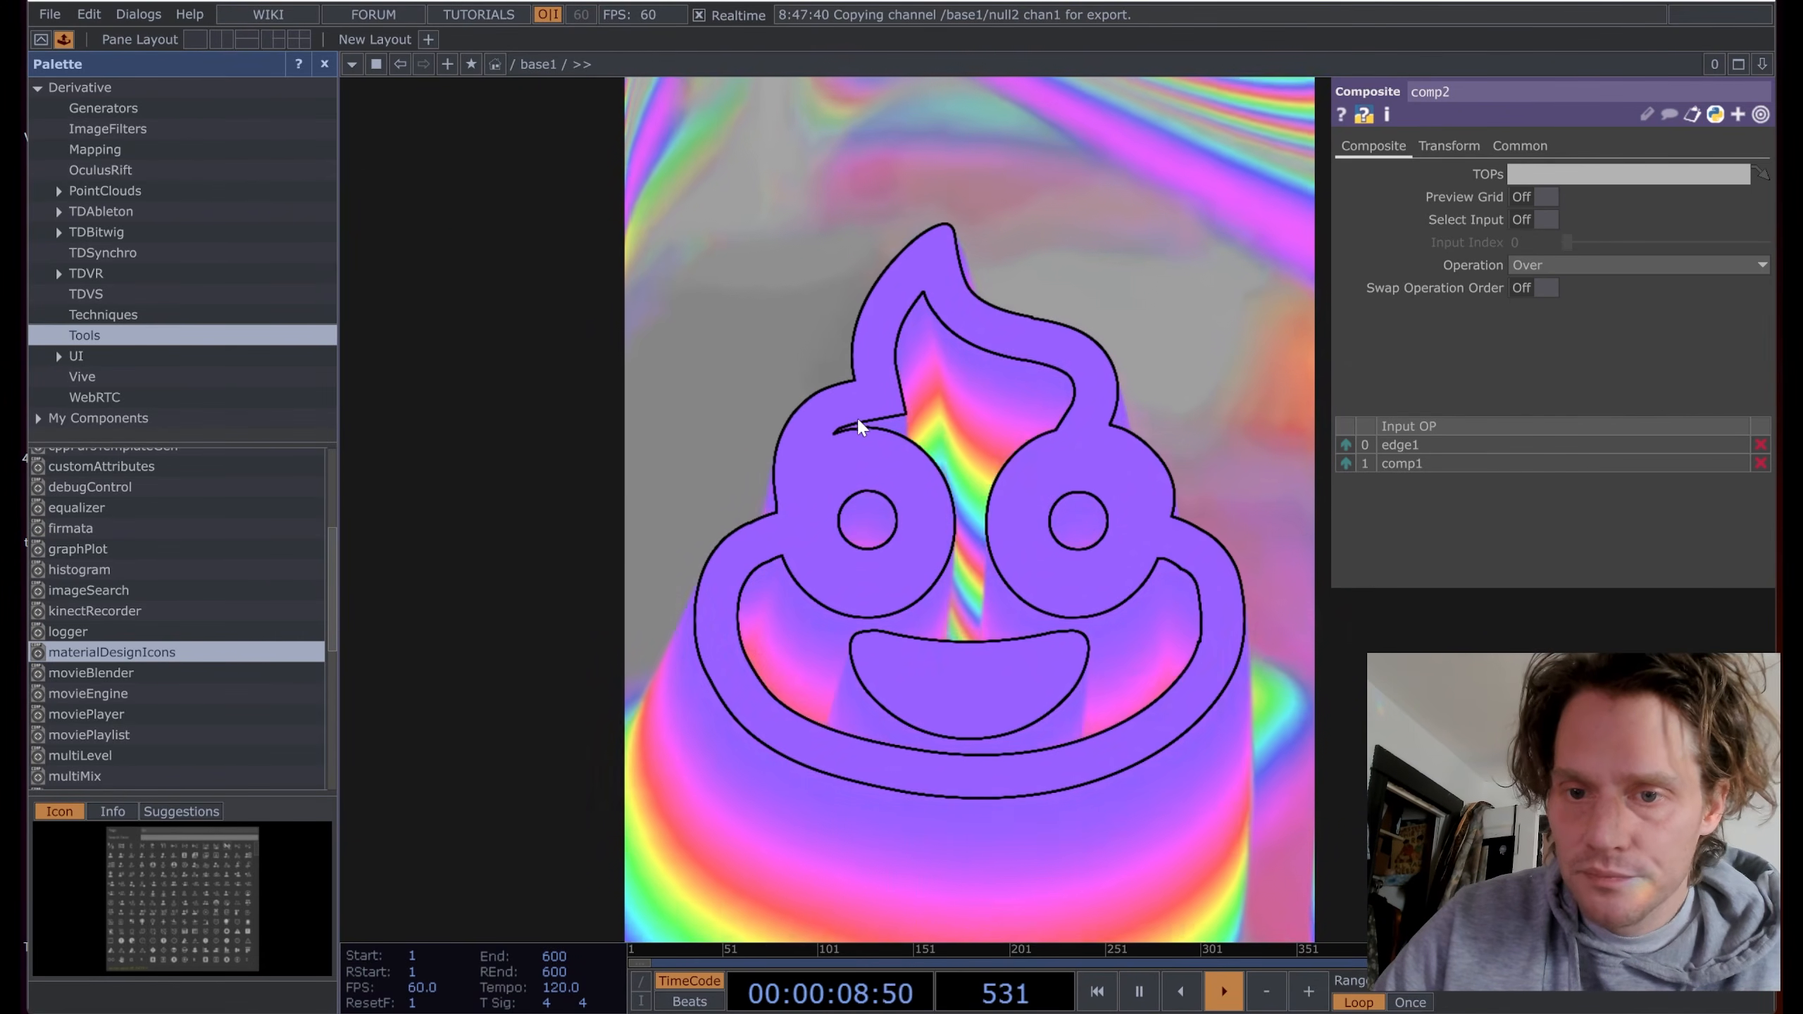
pyautogui.scroll(-5, 812, 434)
# Step: Wire comp2's output into the downstream null1
pyautogui.moveTo(555, 311); pyautogui.dragTo(524, 262)
pyautogui.moveTo(989, 720); pyautogui.dragTo(604, 636)
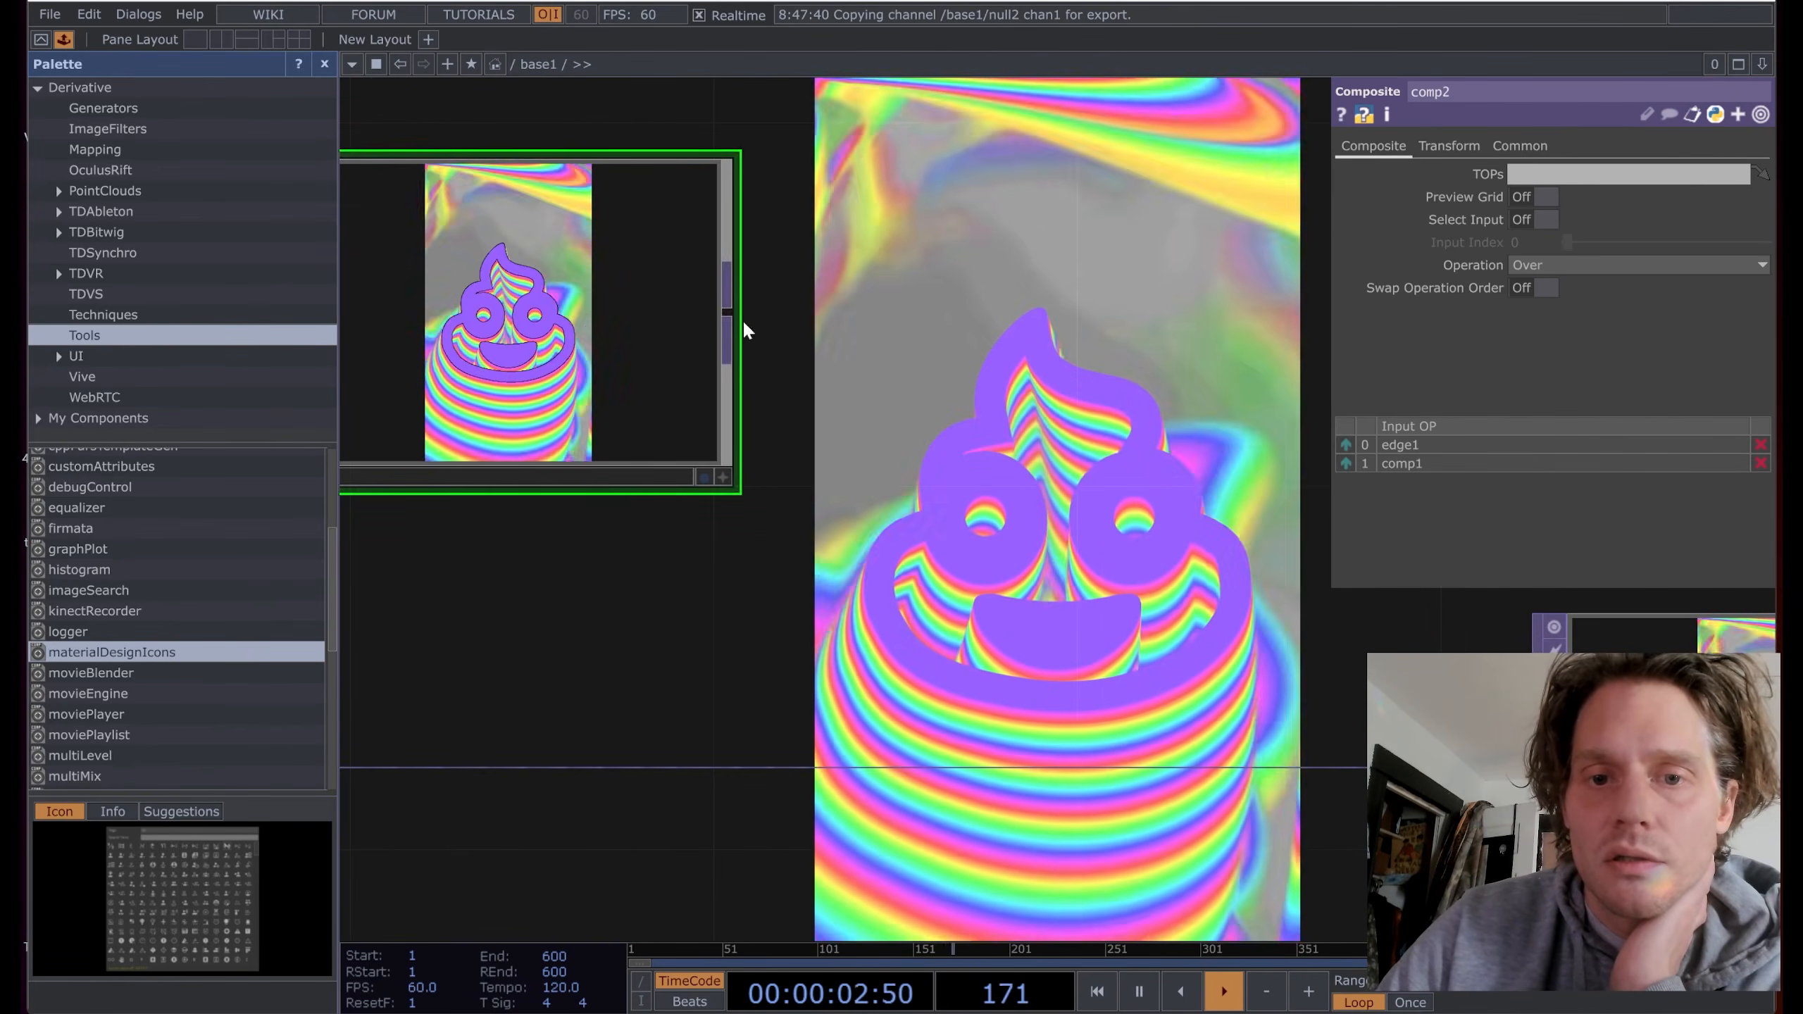
pyautogui.moveTo(731, 317); pyautogui.dragTo(1027, 696)
pyautogui.moveTo(1141, 768); pyautogui.dragTo(1141, 768)
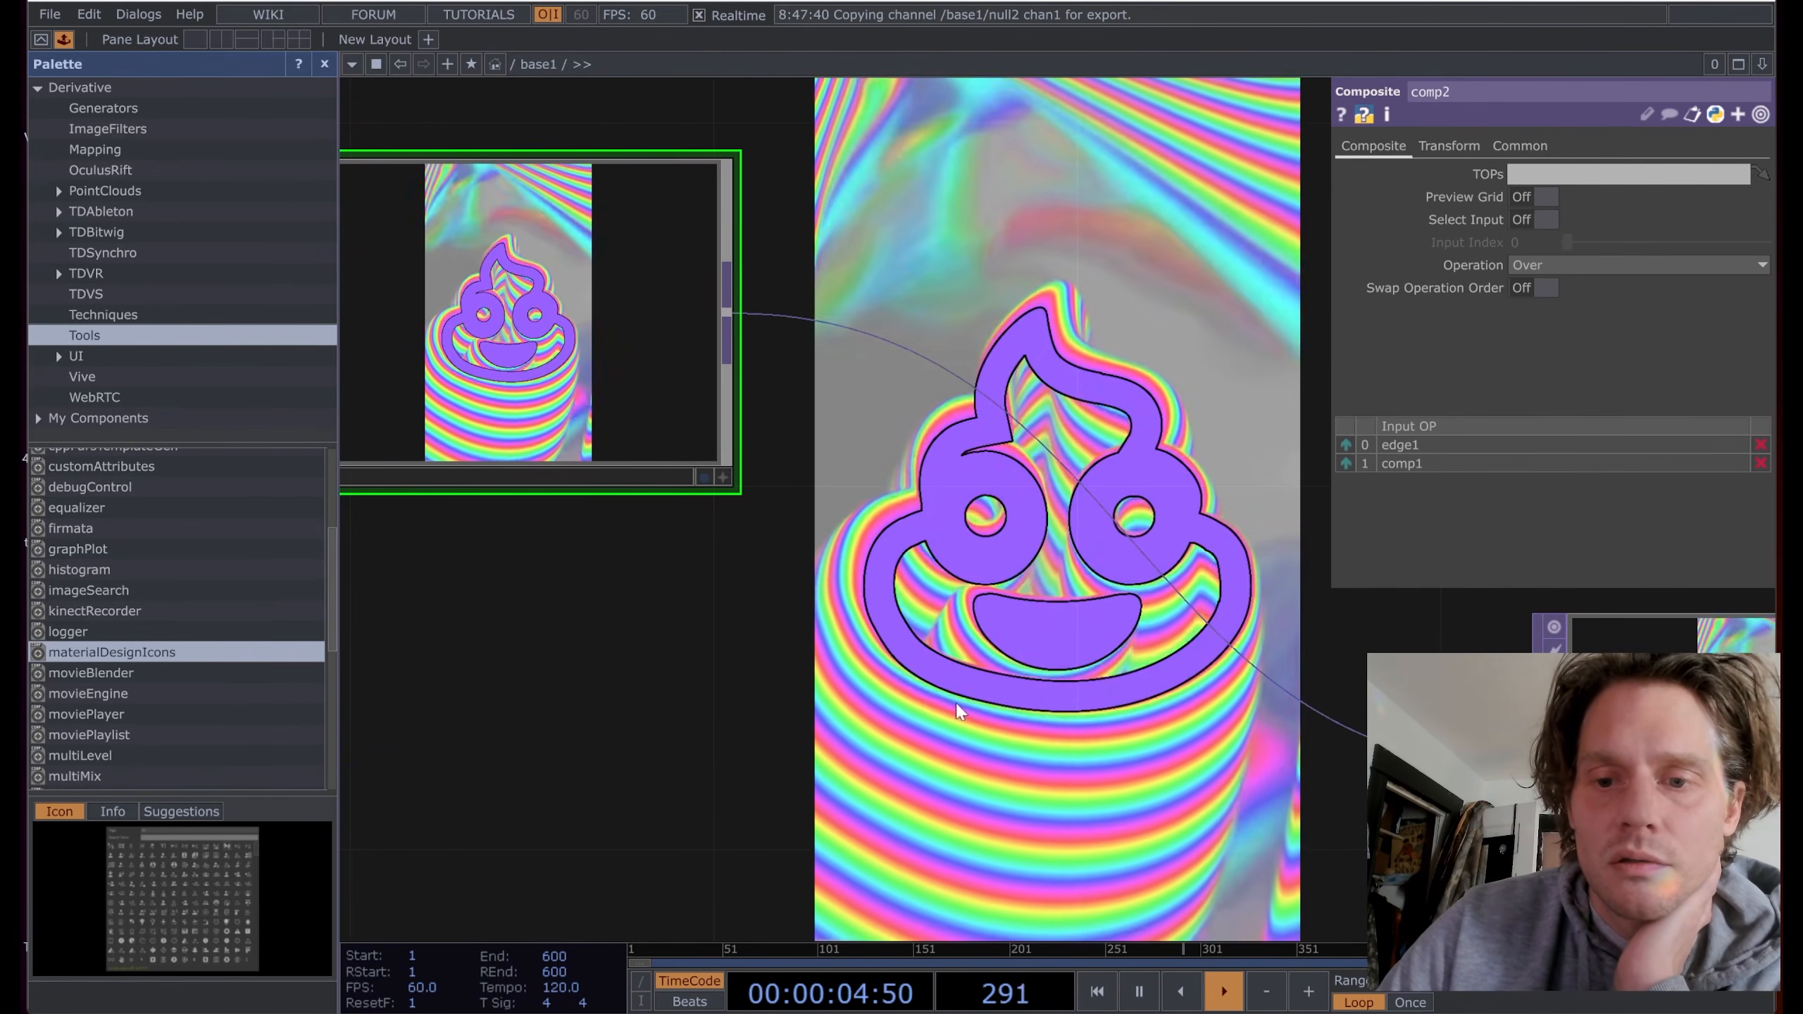
# Step: Push edge1's strength up to 104
pyautogui.moveTo(549, 623); pyautogui.dragTo(993, 622)
pyautogui.scroll(-5, 736, 543)
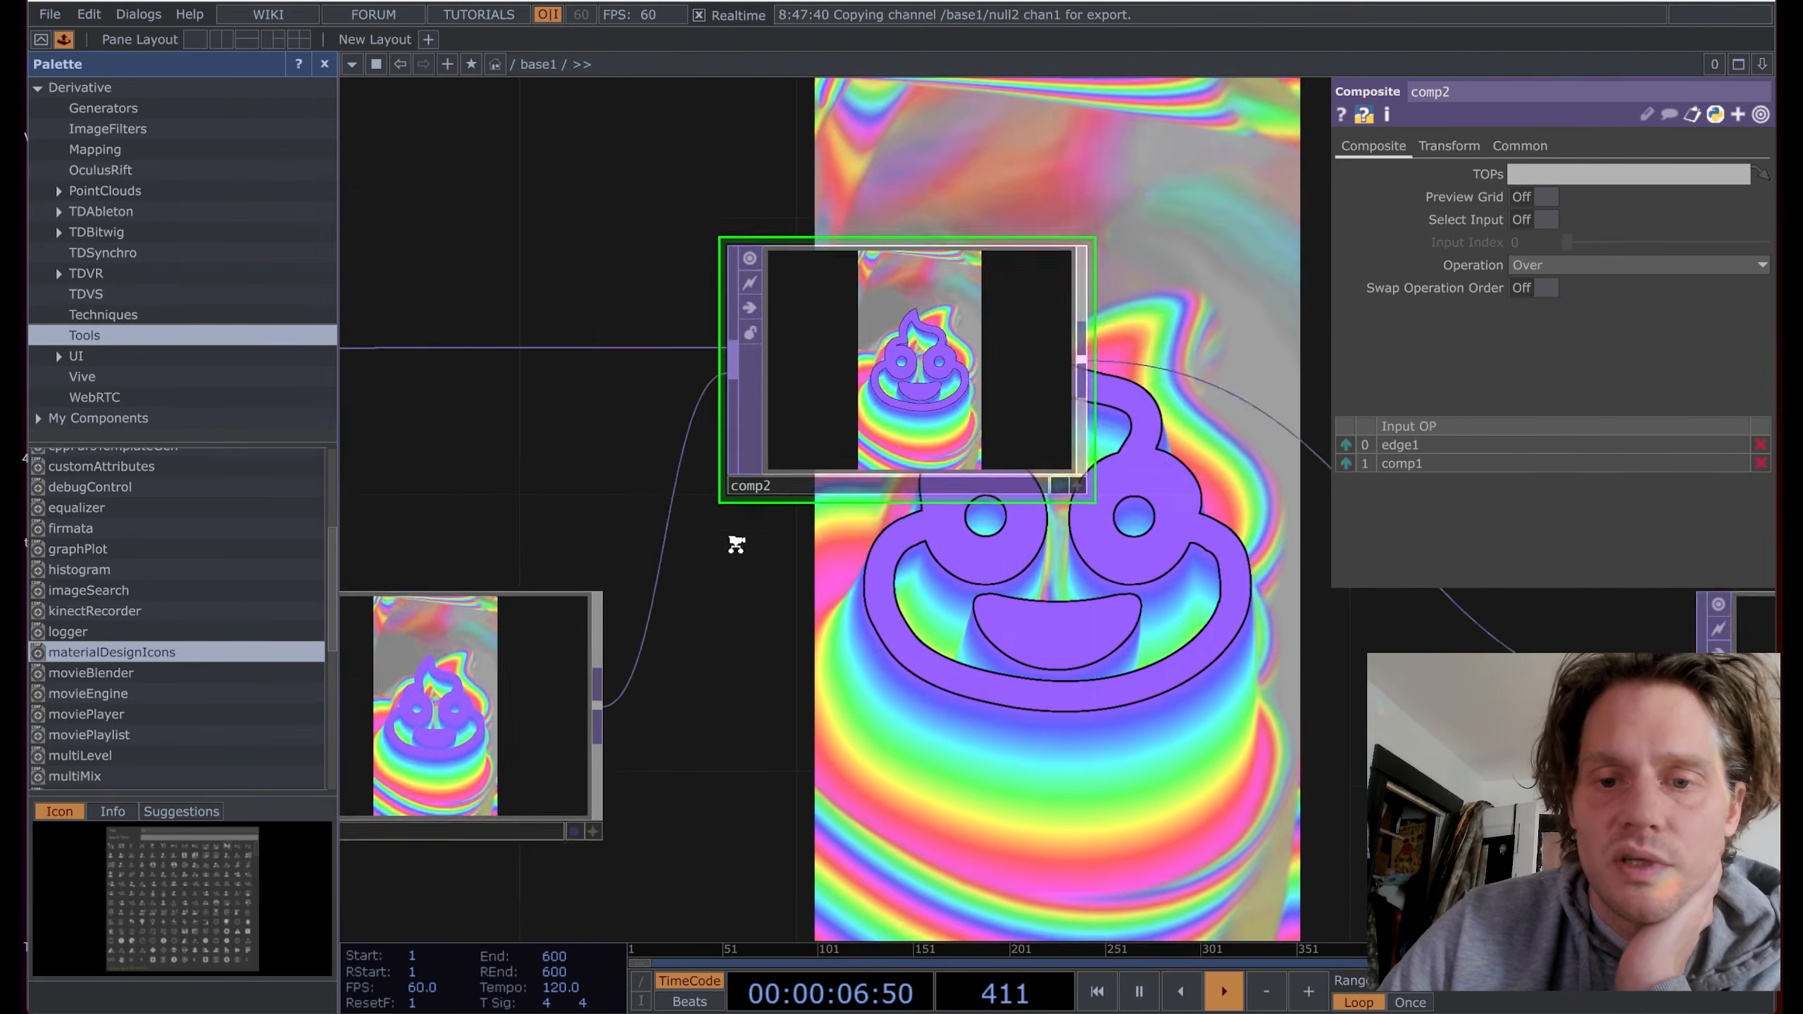
pyautogui.moveTo(491, 483); pyautogui.dragTo(898, 486)
pyautogui.moveTo(622, 469); pyautogui.dragTo(1101, 458)
pyautogui.moveTo(455, 455); pyautogui.dragTo(1127, 438)
pyautogui.click(814, 377)
pyautogui.moveTo(1531, 214); pyautogui.dragTo(1538, 217, button='middle')
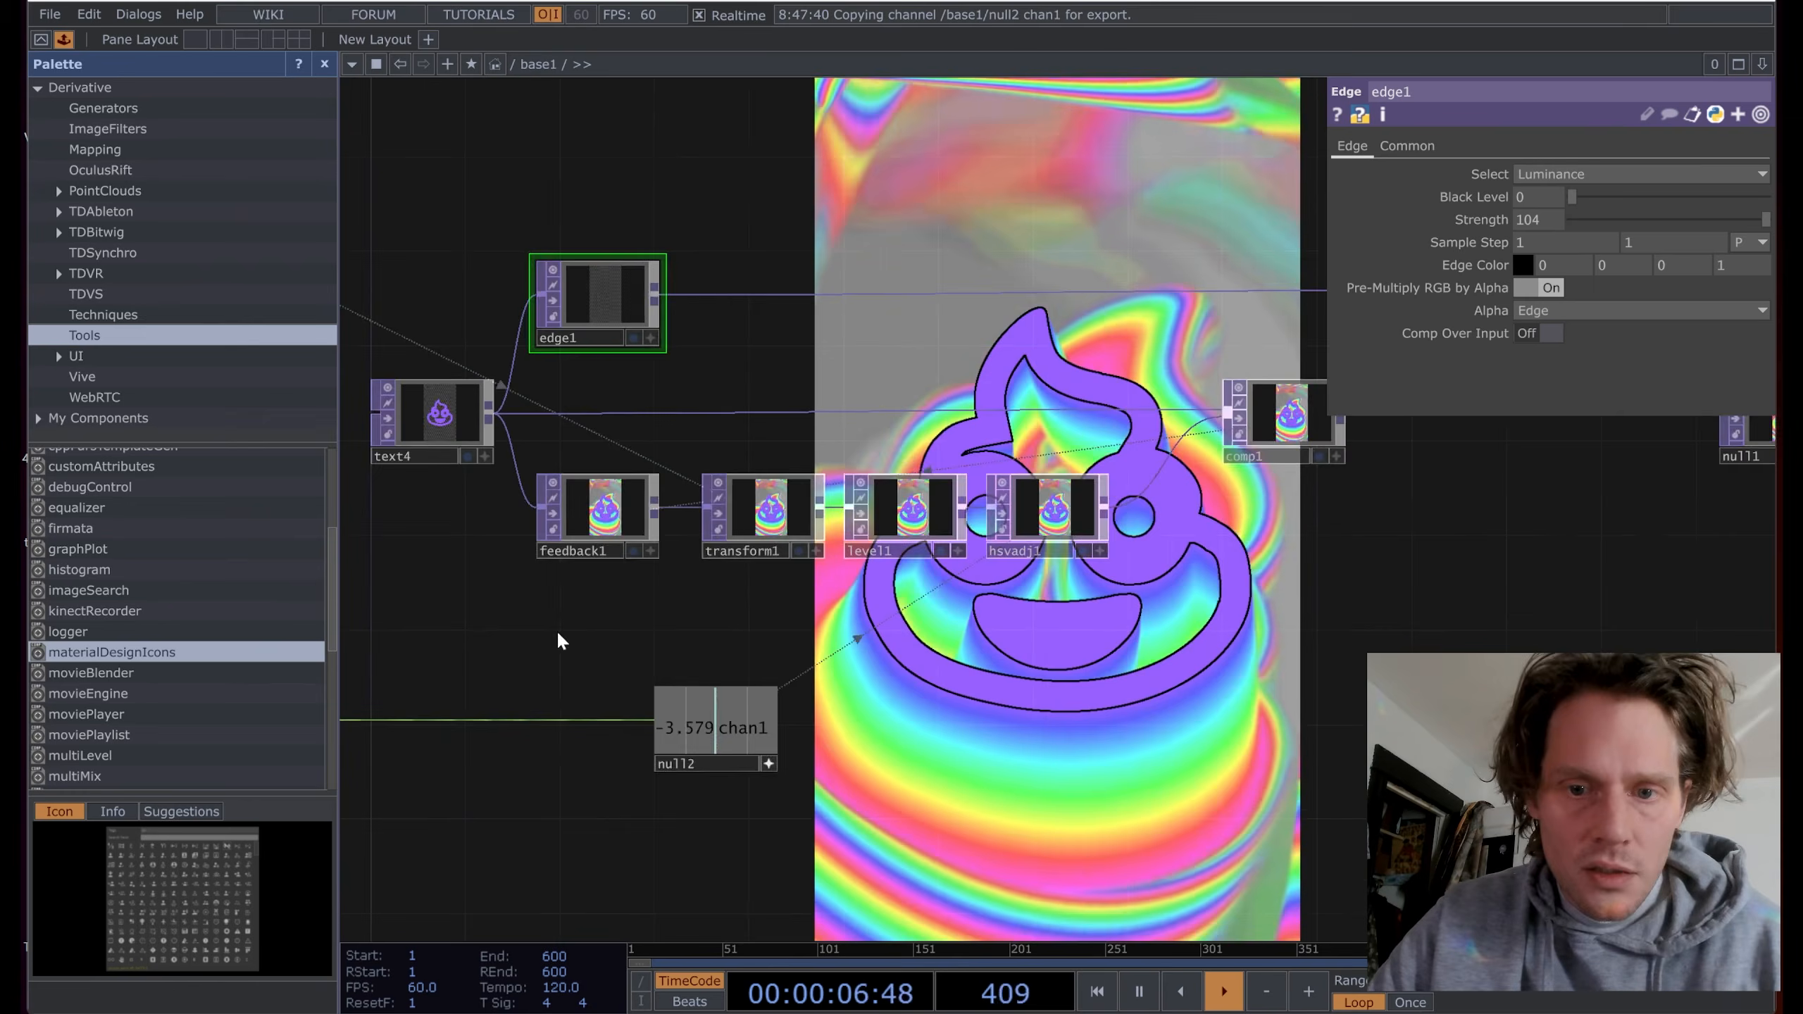
pyautogui.scroll(3, 558, 636)
# Step: Select comp1, comp2 and null1 and move them further right in the network
pyautogui.moveTo(608, 610); pyautogui.dragTo(689, 627)
pyautogui.scroll(-5, 689, 628)
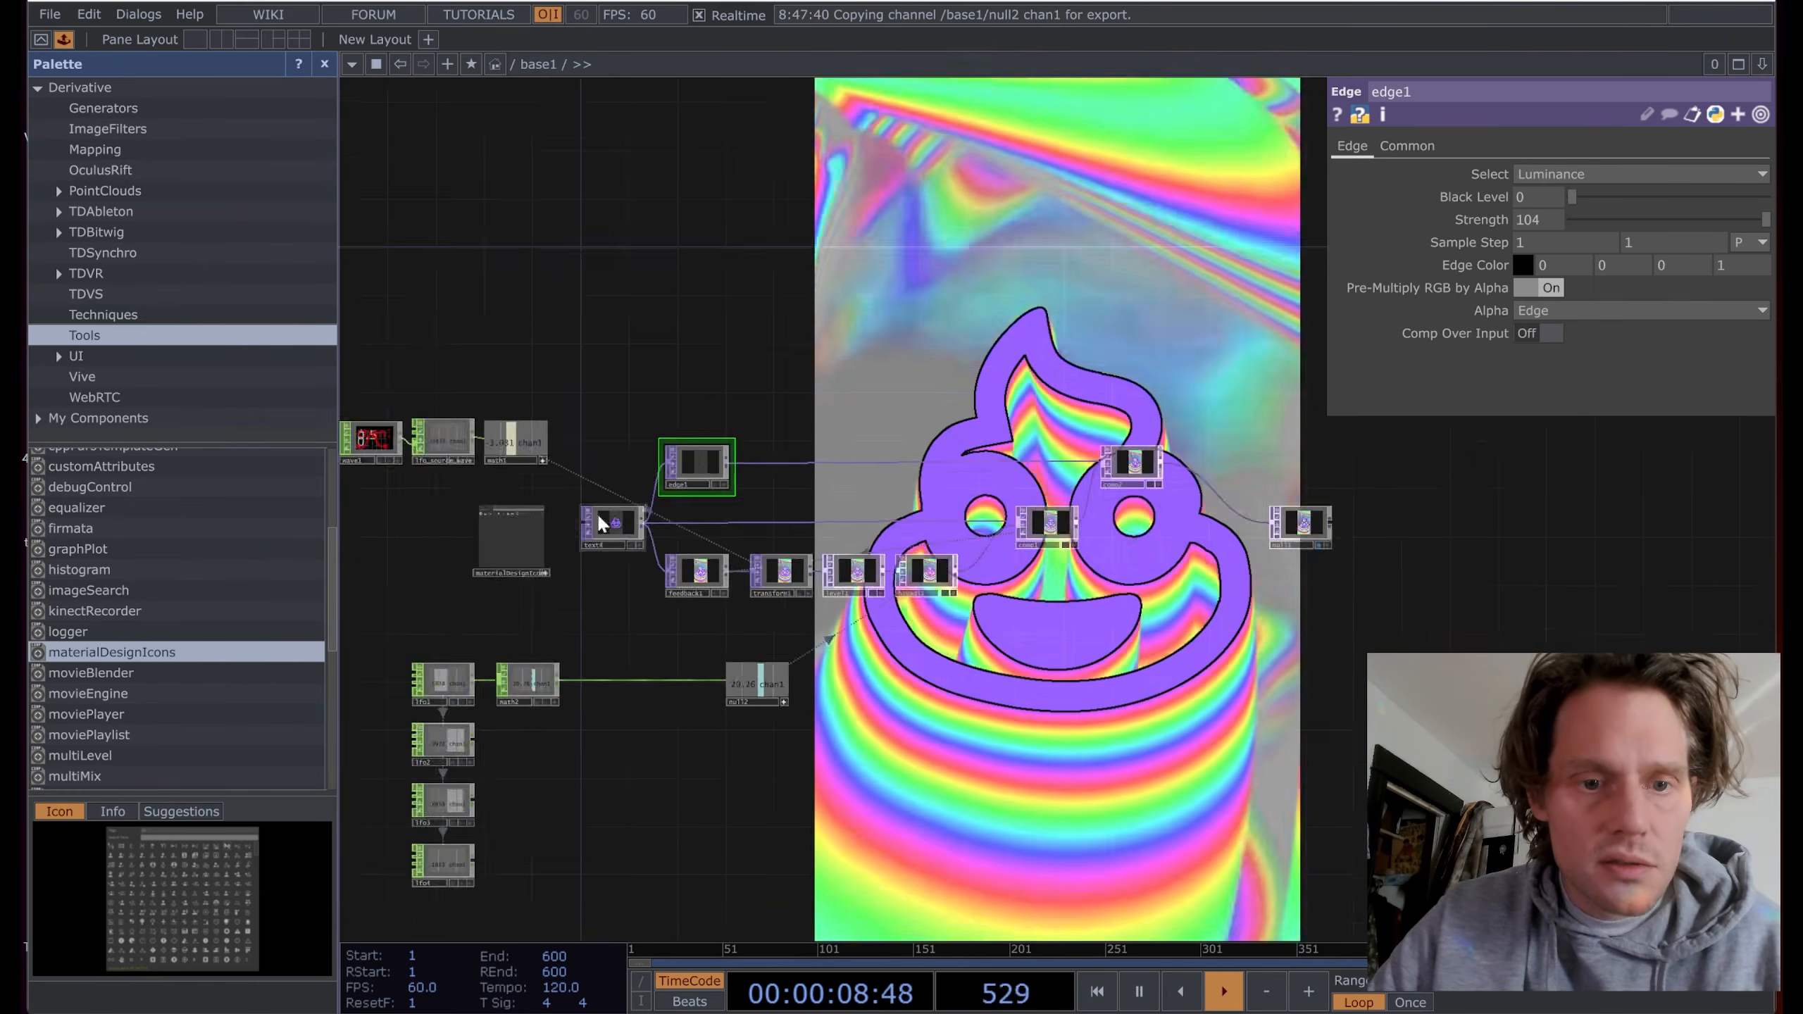
pyautogui.moveTo(436, 331); pyautogui.dragTo(604, 243)
pyautogui.moveTo(837, 806); pyautogui.dragTo(669, 781)
pyautogui.scroll(5, 515, 677)
pyautogui.moveTo(680, 634); pyautogui.dragTo(769, 593)
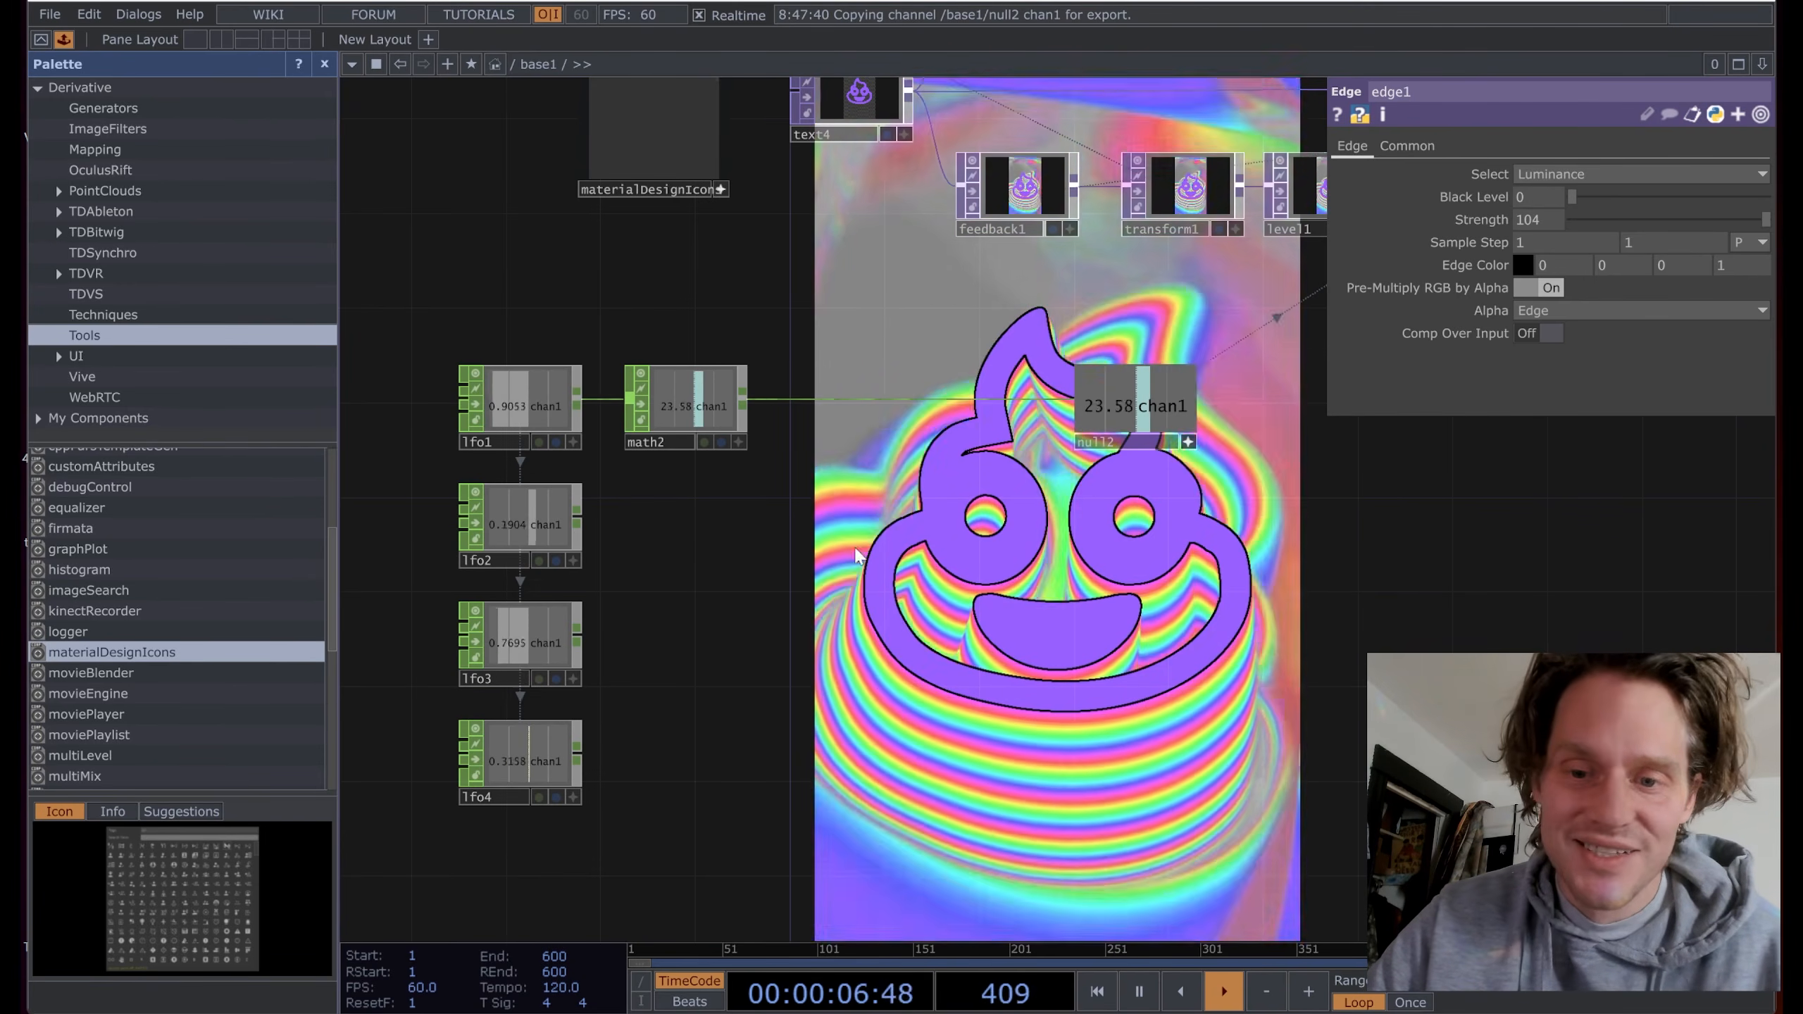
pyautogui.moveTo(855, 555); pyautogui.dragTo(921, 522)
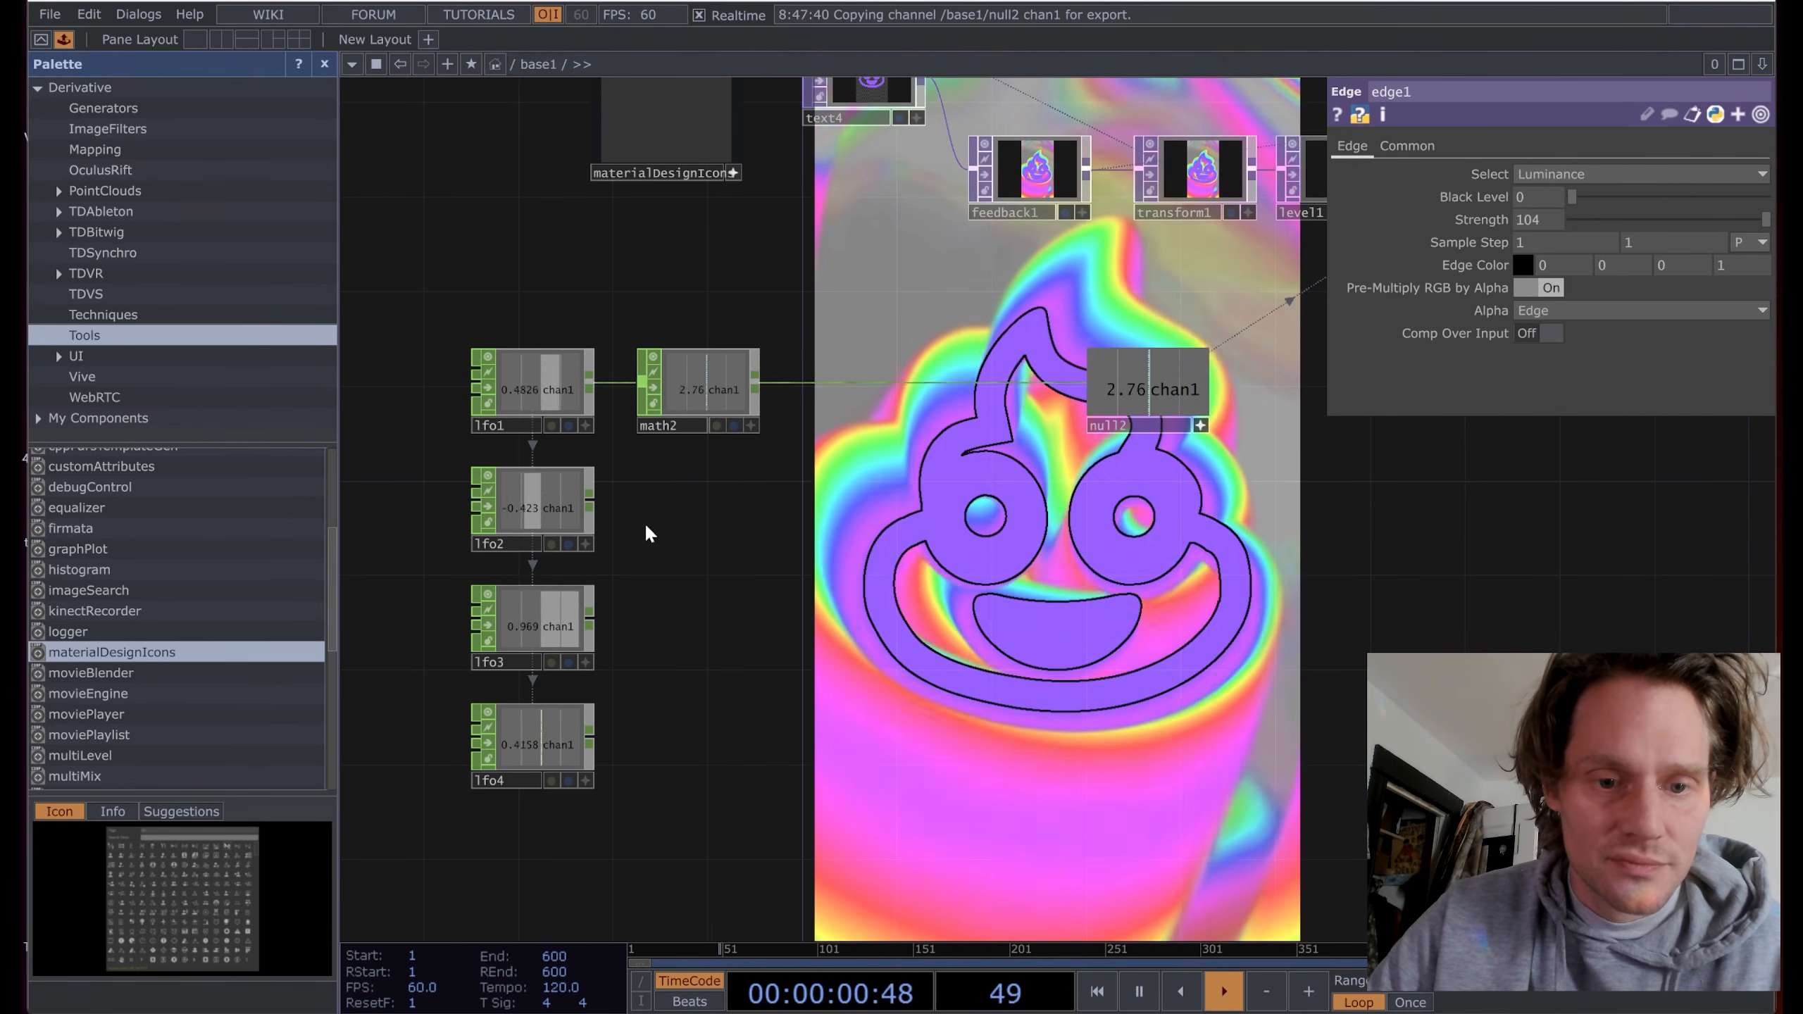
pyautogui.moveTo(850, 529); pyautogui.dragTo(842, 593)
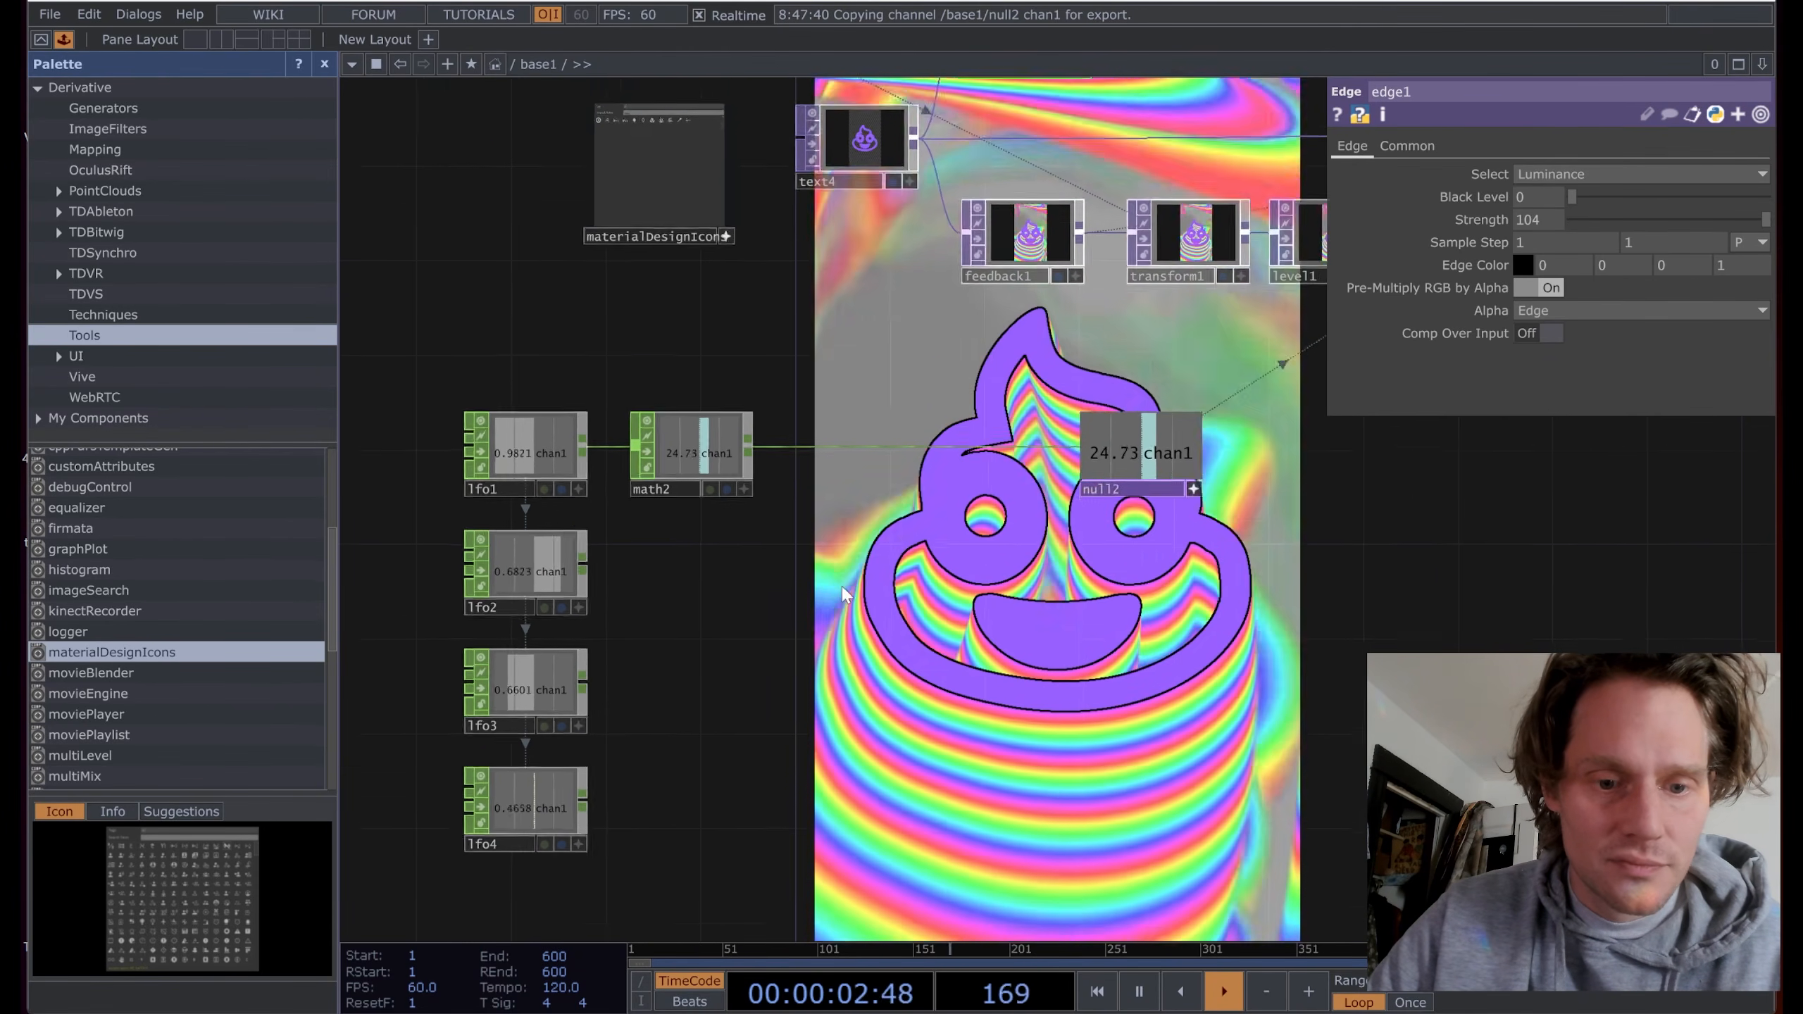
pyautogui.scroll(-3, 843, 593)
pyautogui.moveTo(1018, 596); pyautogui.dragTo(865, 648)
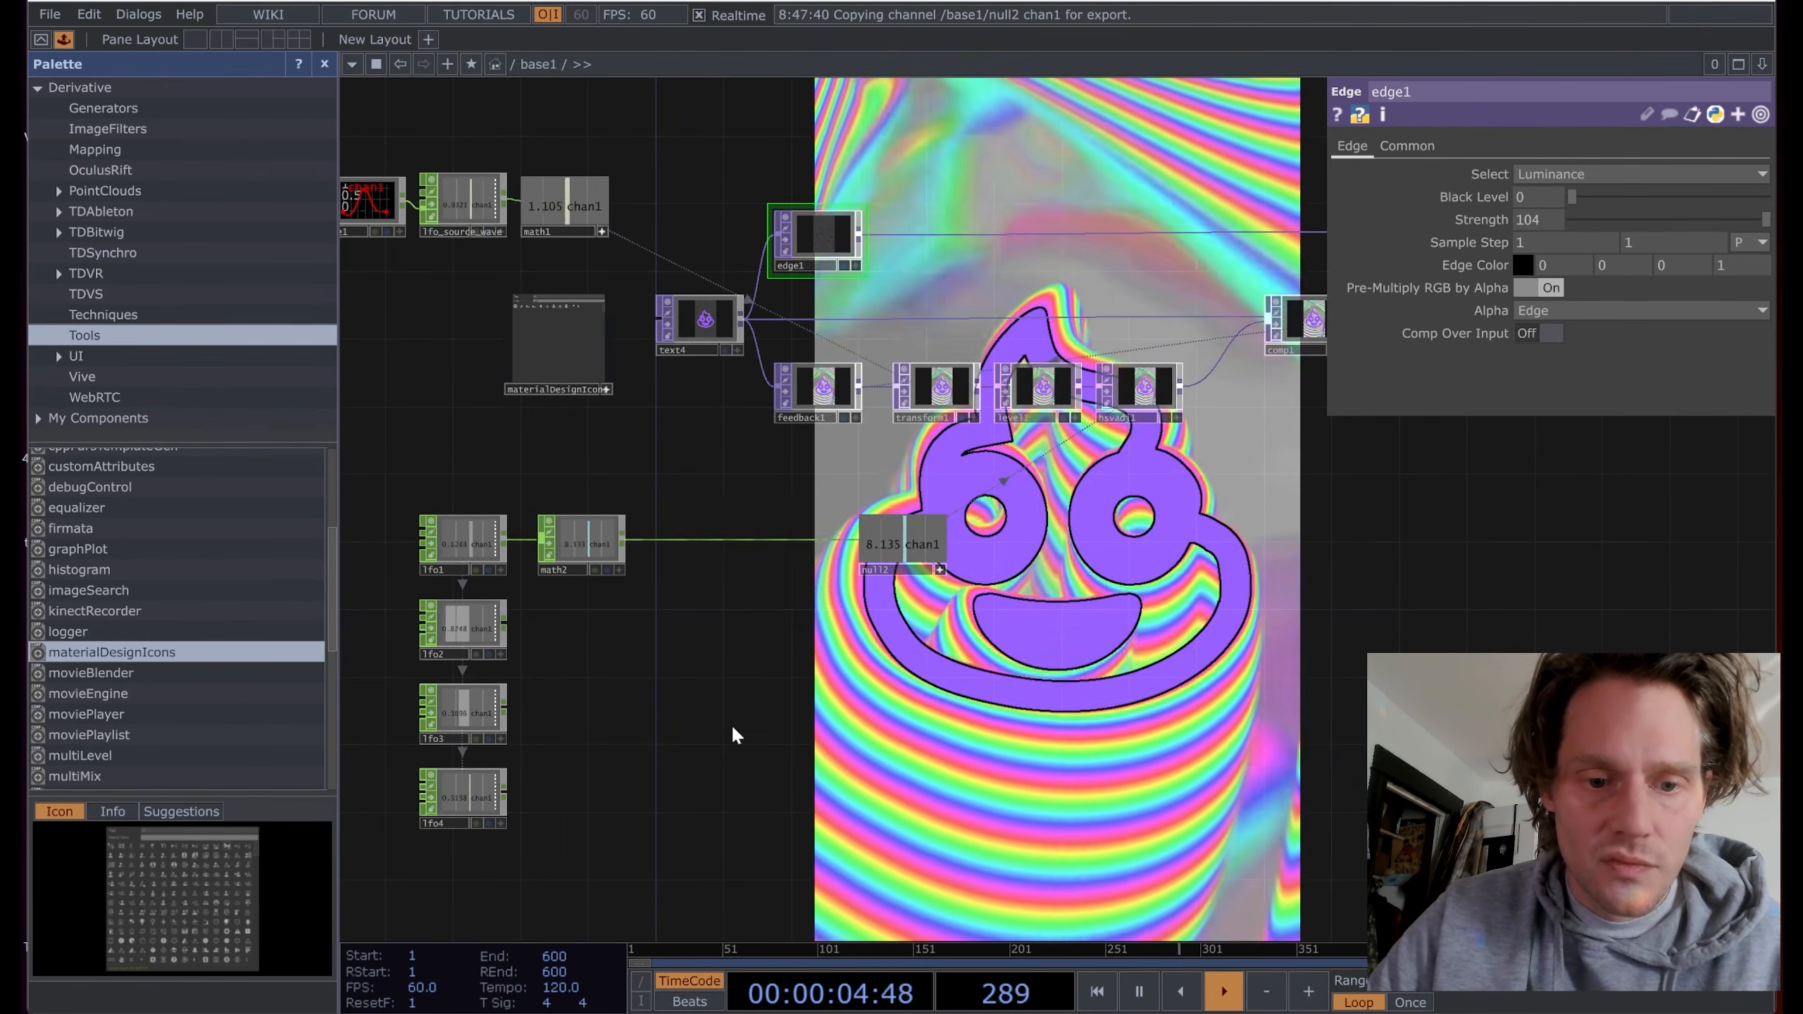
pyautogui.moveTo(1129, 570); pyautogui.dragTo(677, 647)
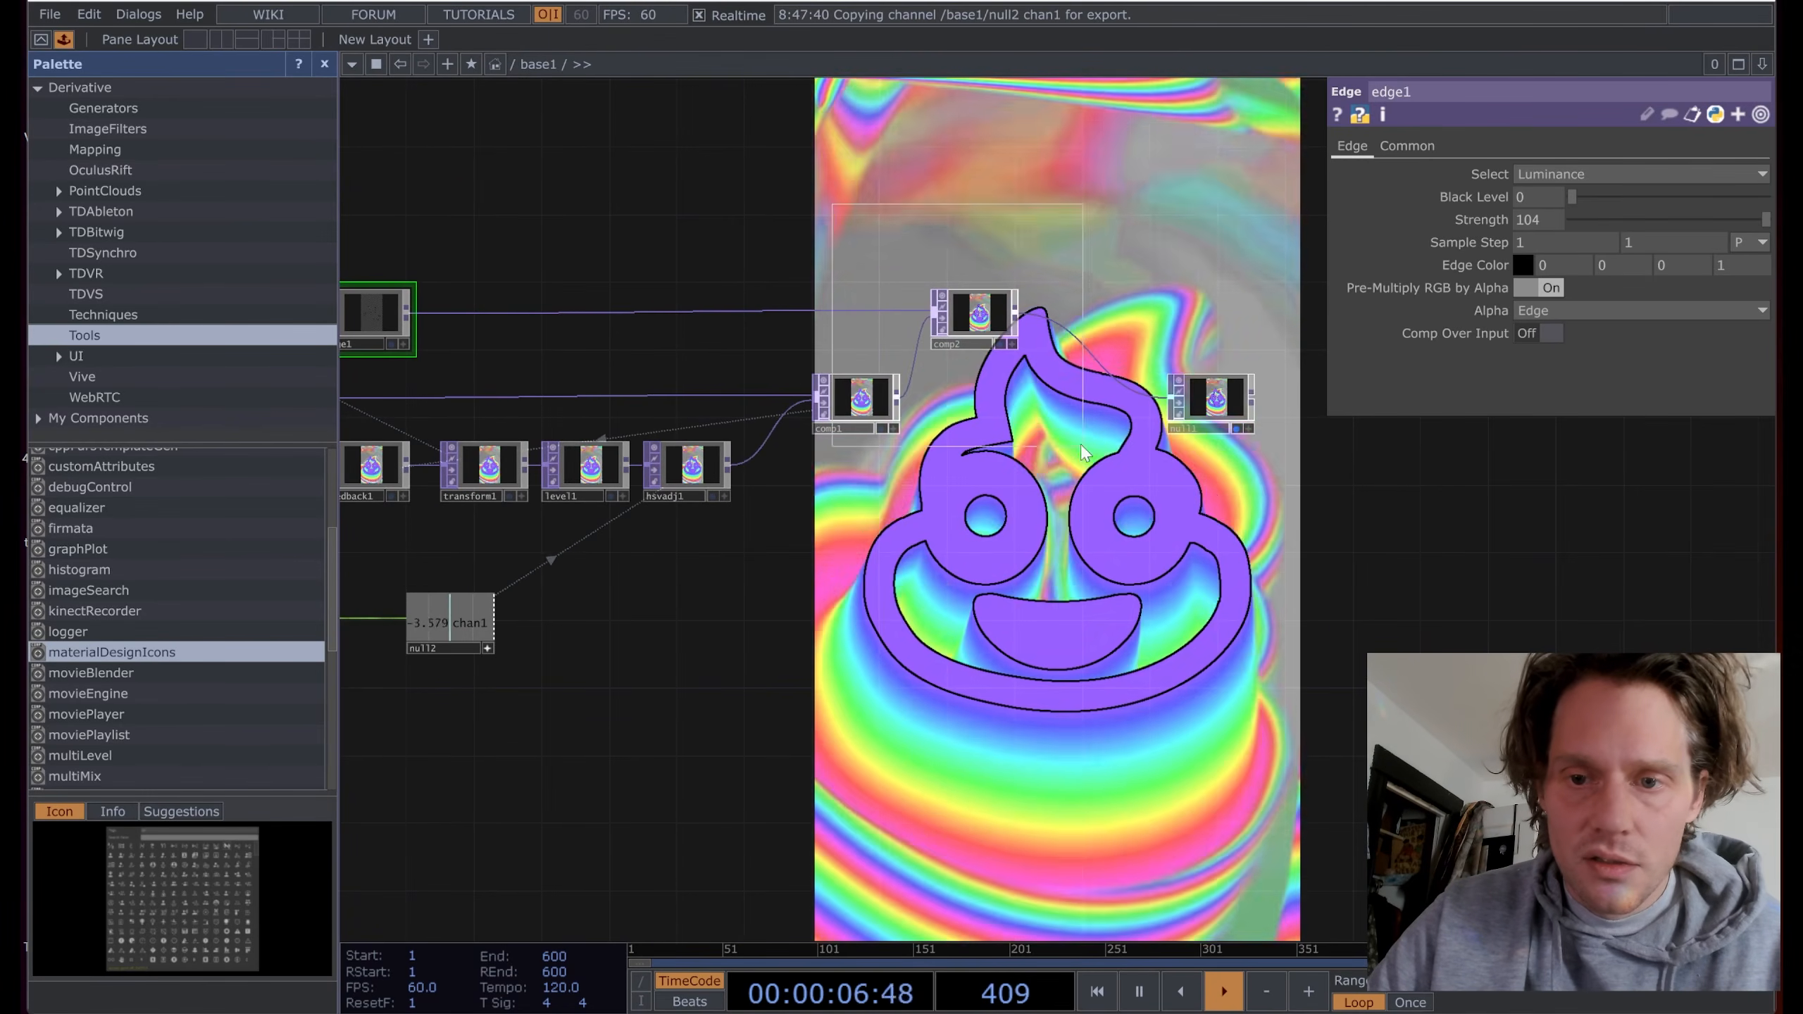
pyautogui.moveTo(1084, 453); pyautogui.dragTo(1082, 454)
pyautogui.moveTo(870, 407); pyautogui.dragTo(965, 416)
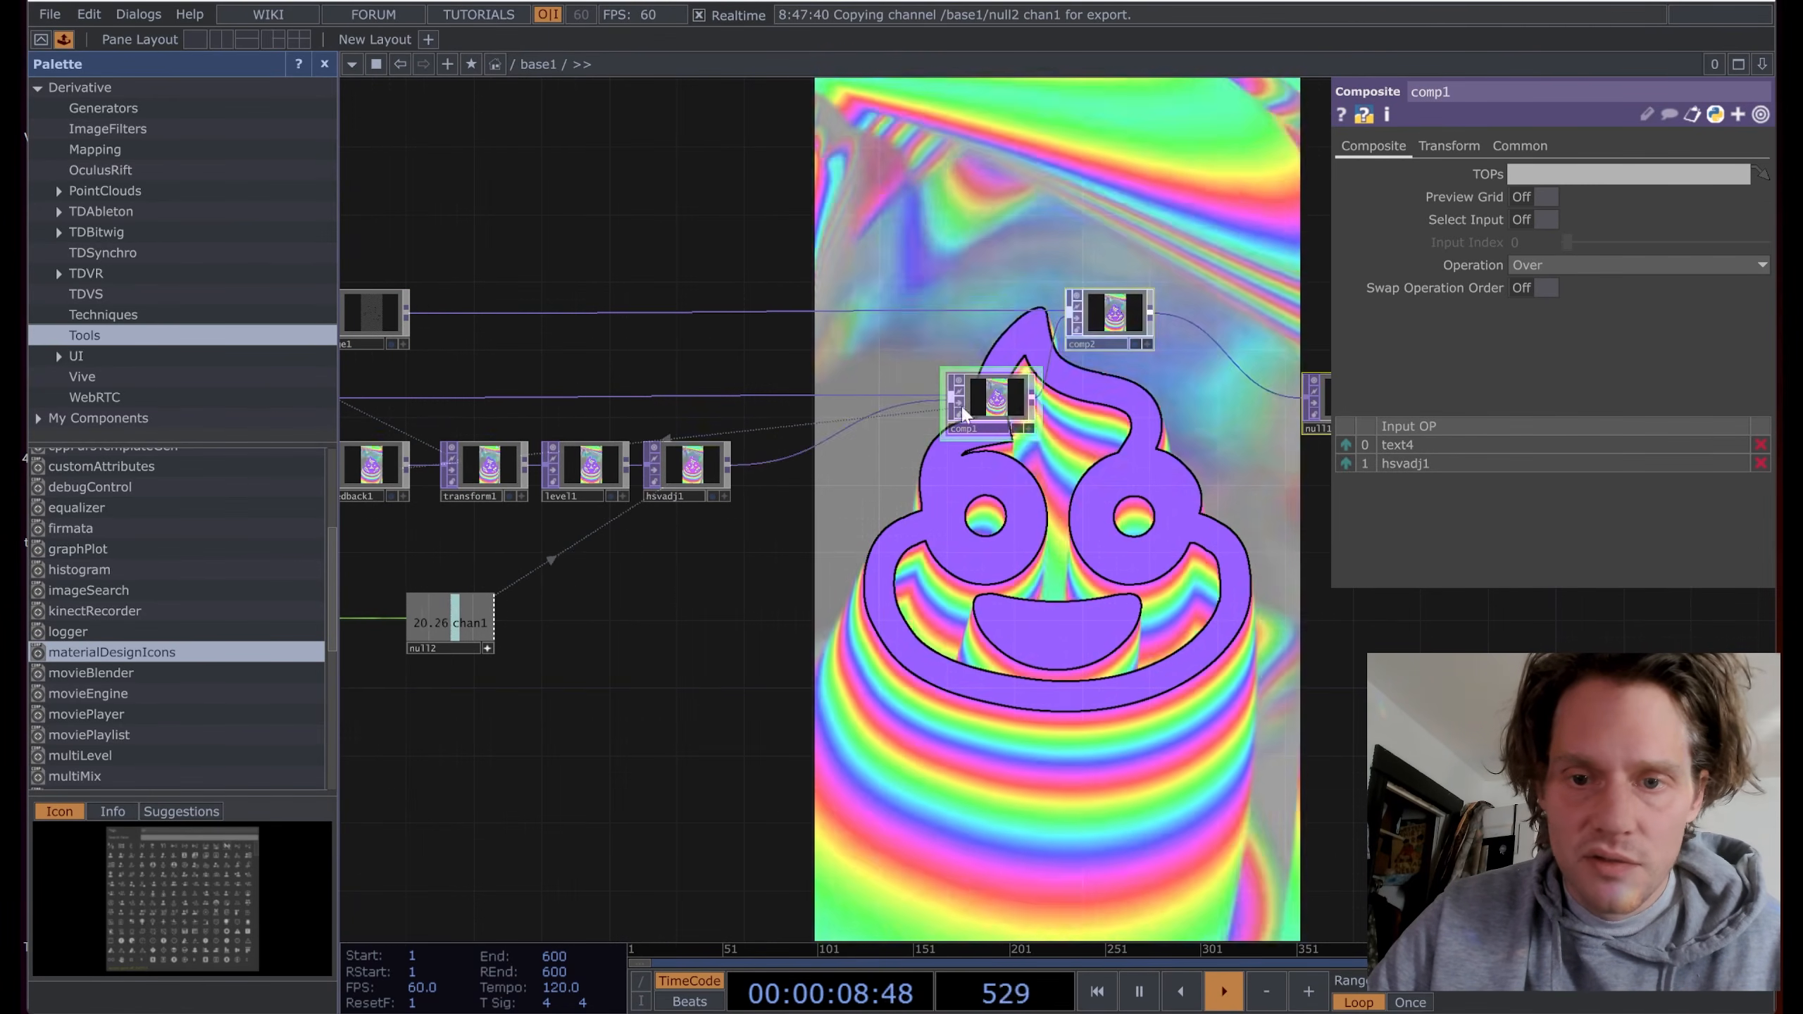
# Step: Insert a Lens Distort TOP lensdistort1 between hsvadj1 and comp1
pyautogui.rightClick(814, 445)
pyautogui.click(845, 424)
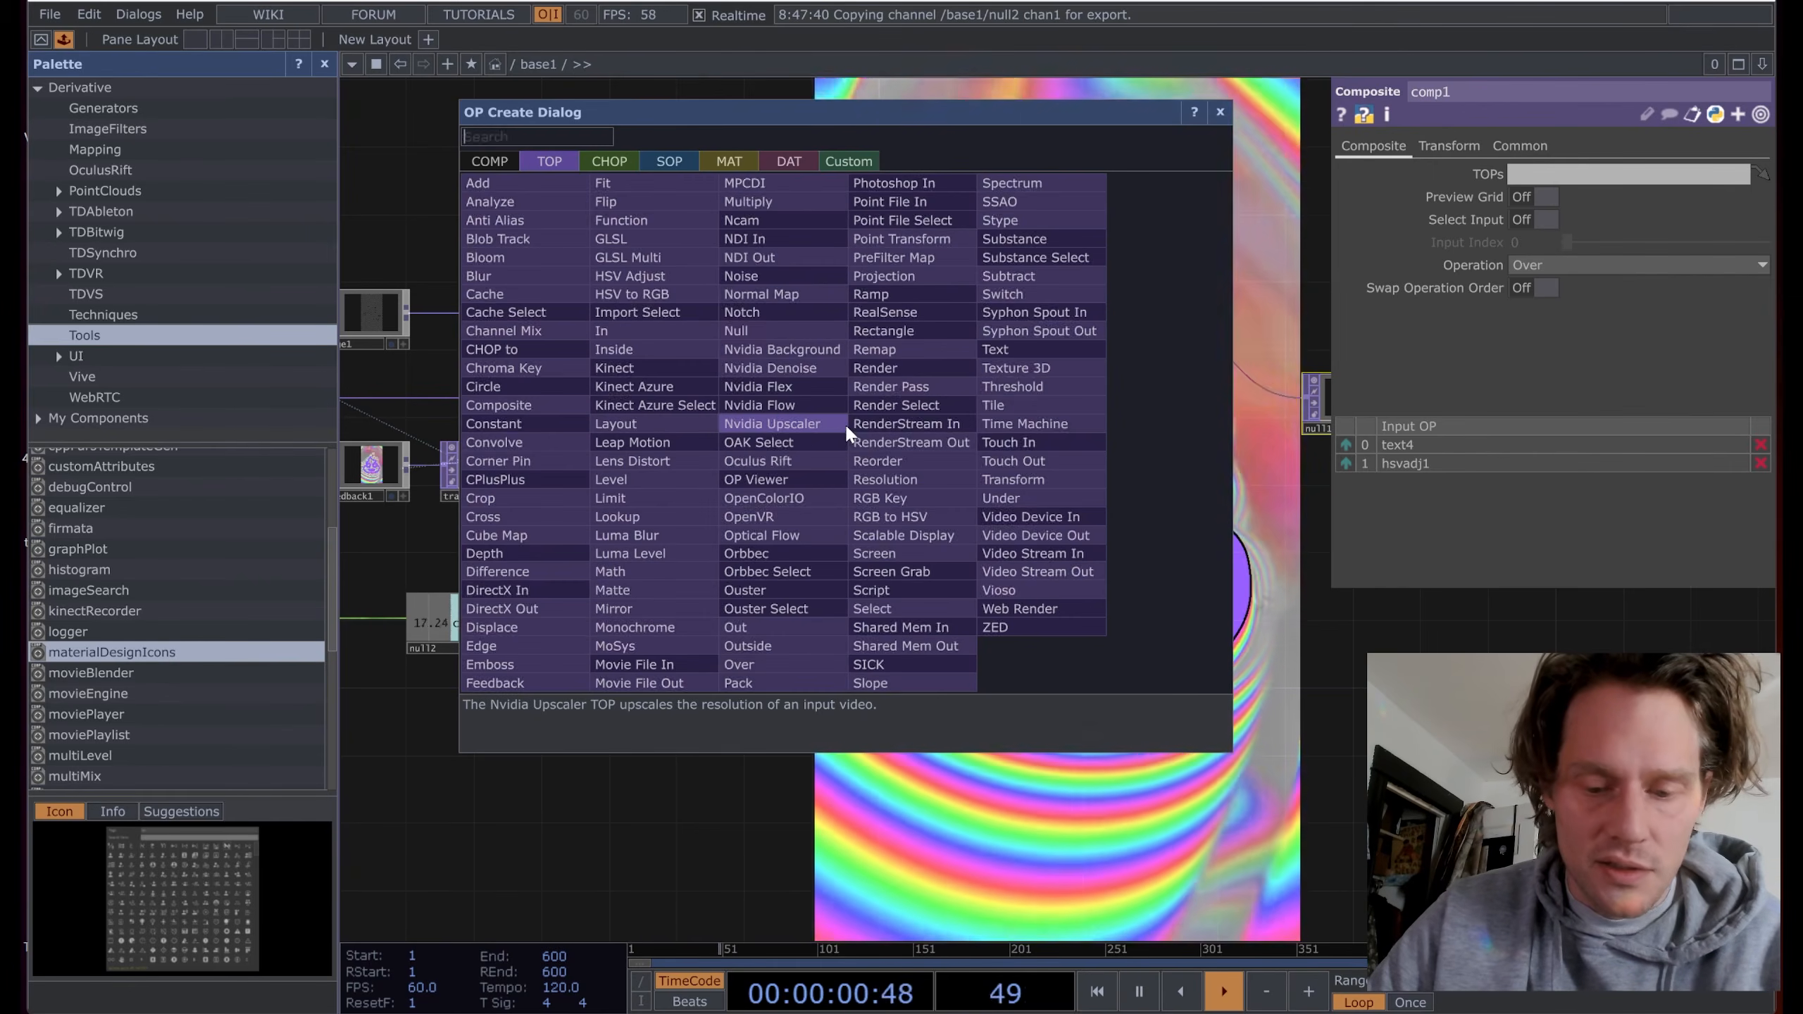
pyautogui.write('le')
pyautogui.click(635, 461)
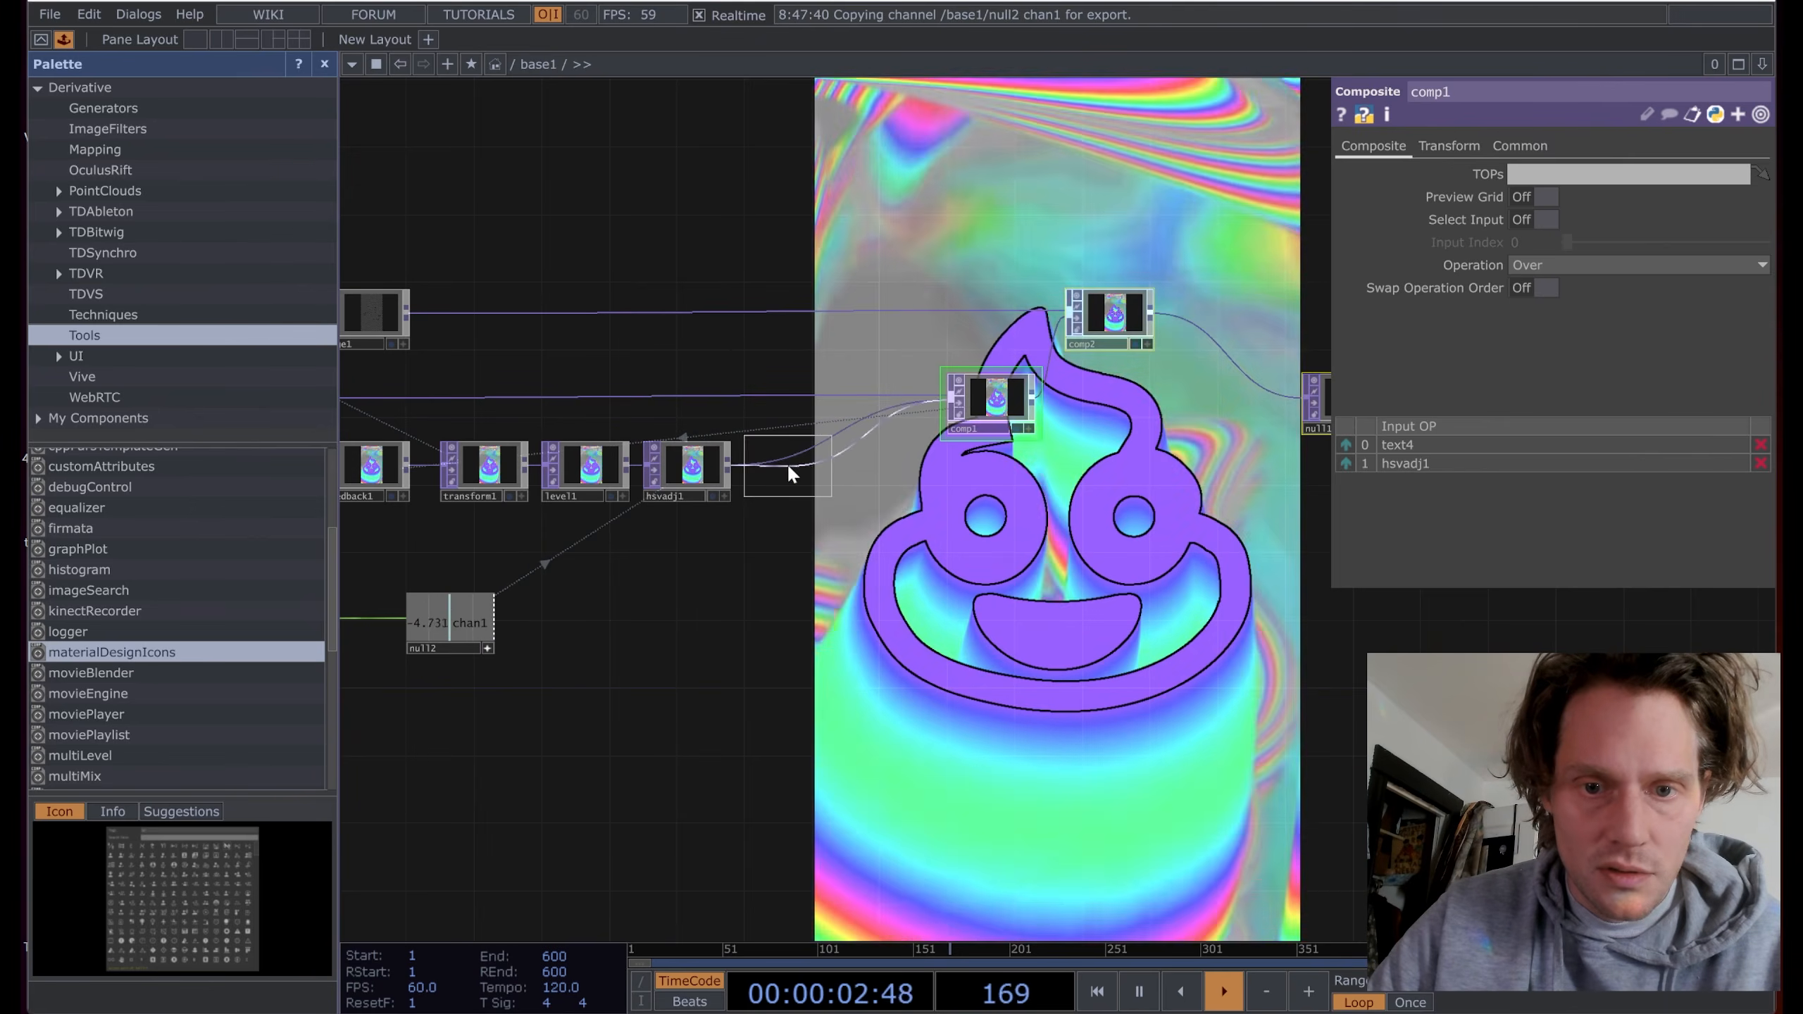
pyautogui.click(803, 472)
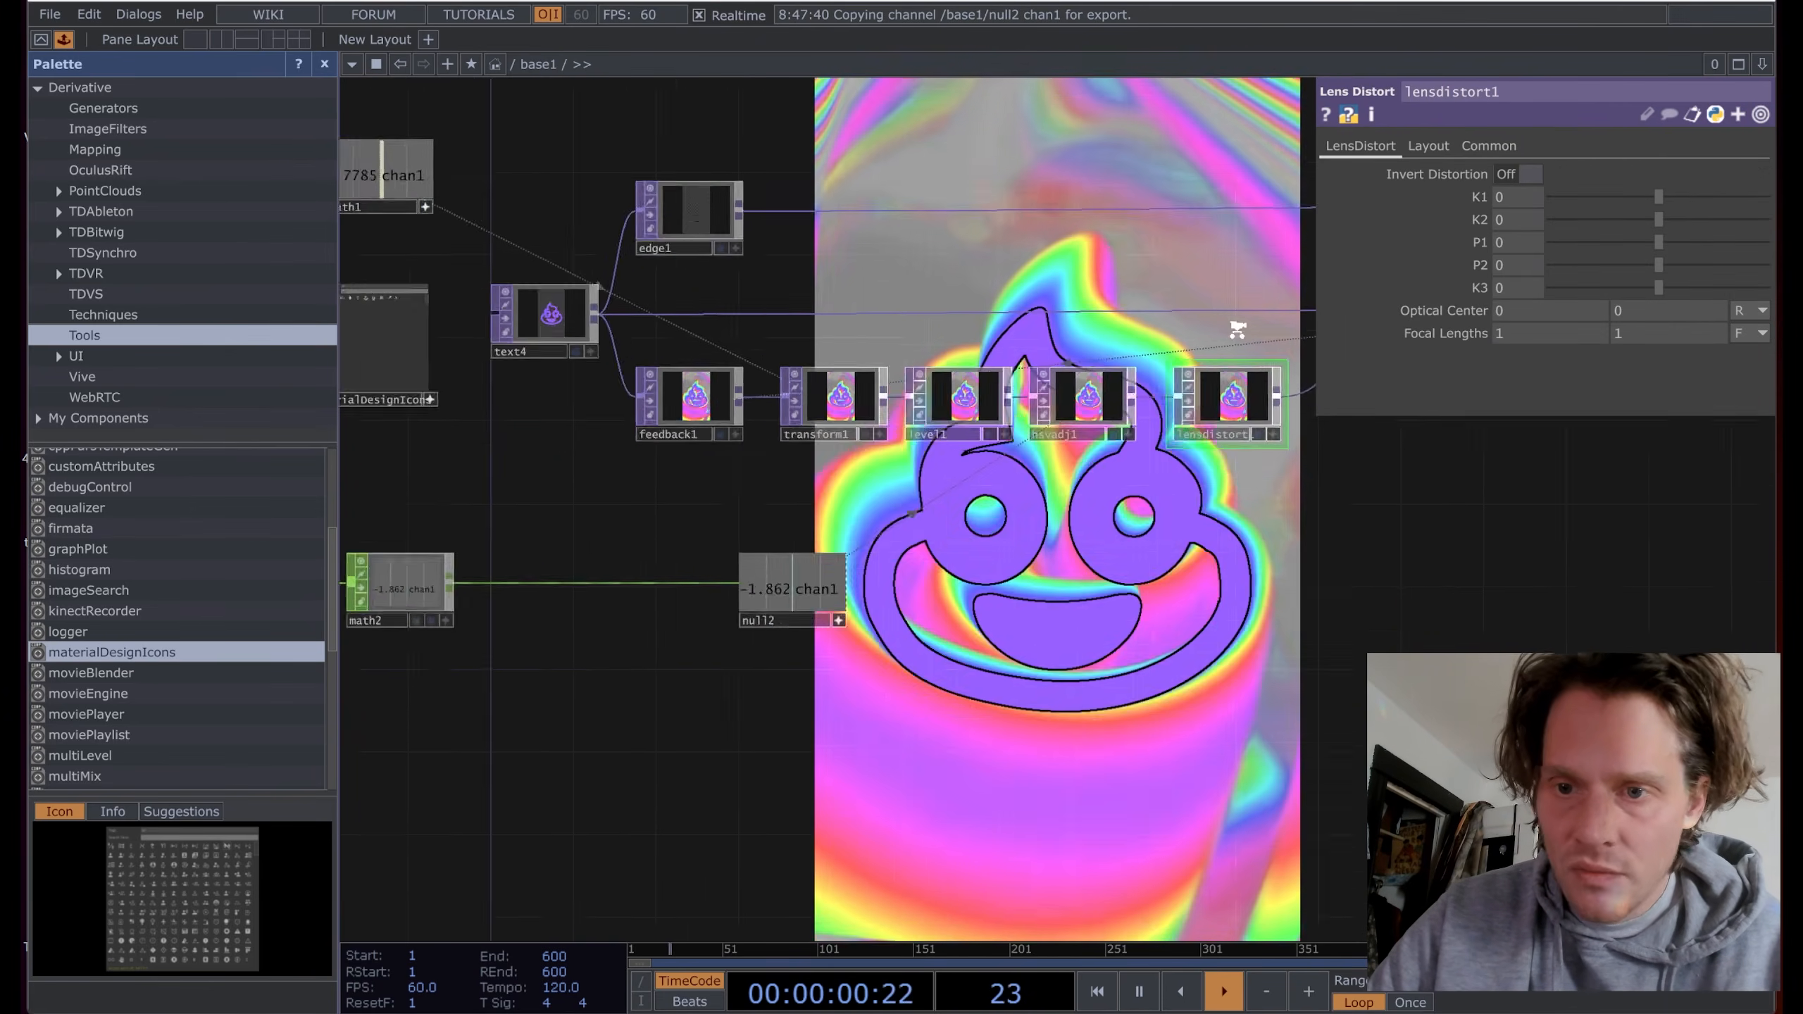
pyautogui.scroll(6, 1237, 332)
pyautogui.moveTo(1253, 353); pyautogui.dragTo(972, 419)
pyautogui.scroll(2, 1048, 393)
pyautogui.scroll(1, 971, 419)
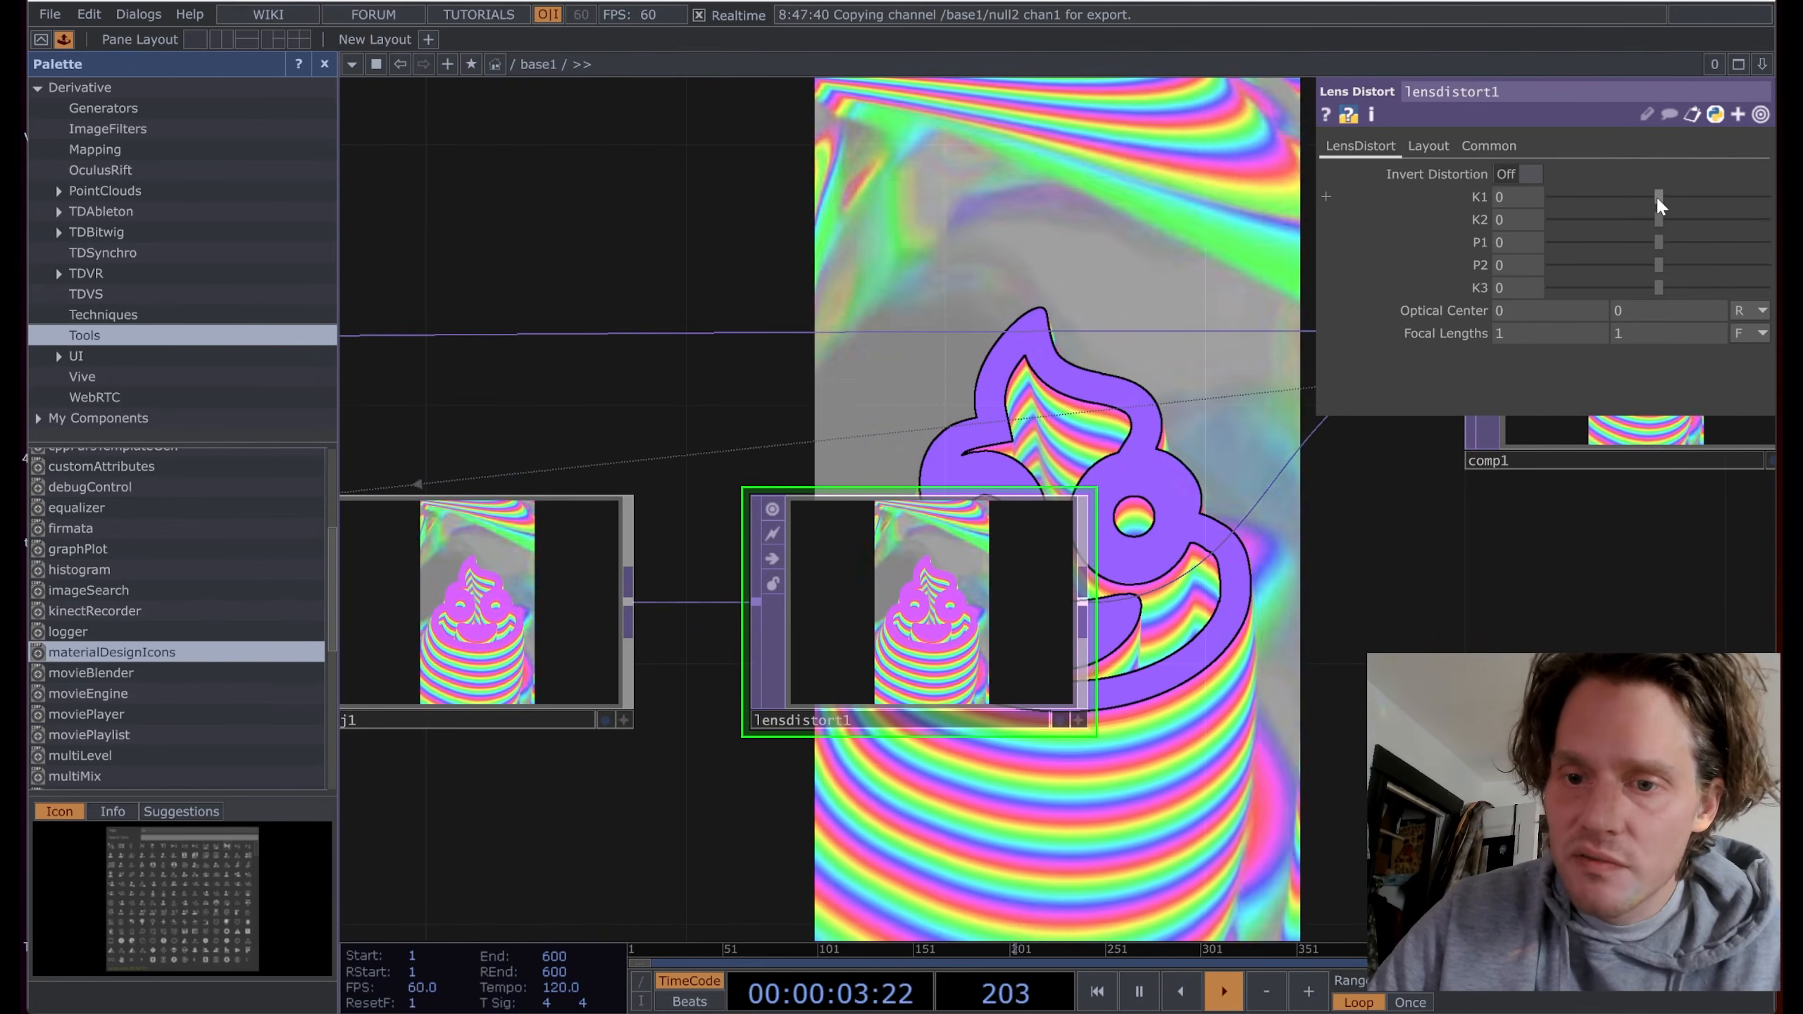
# Step: Try several K1 values, leaving it slightly negative, and set K2 to 0.058
pyautogui.moveTo(1657, 201); pyautogui.dragTo(1654, 198)
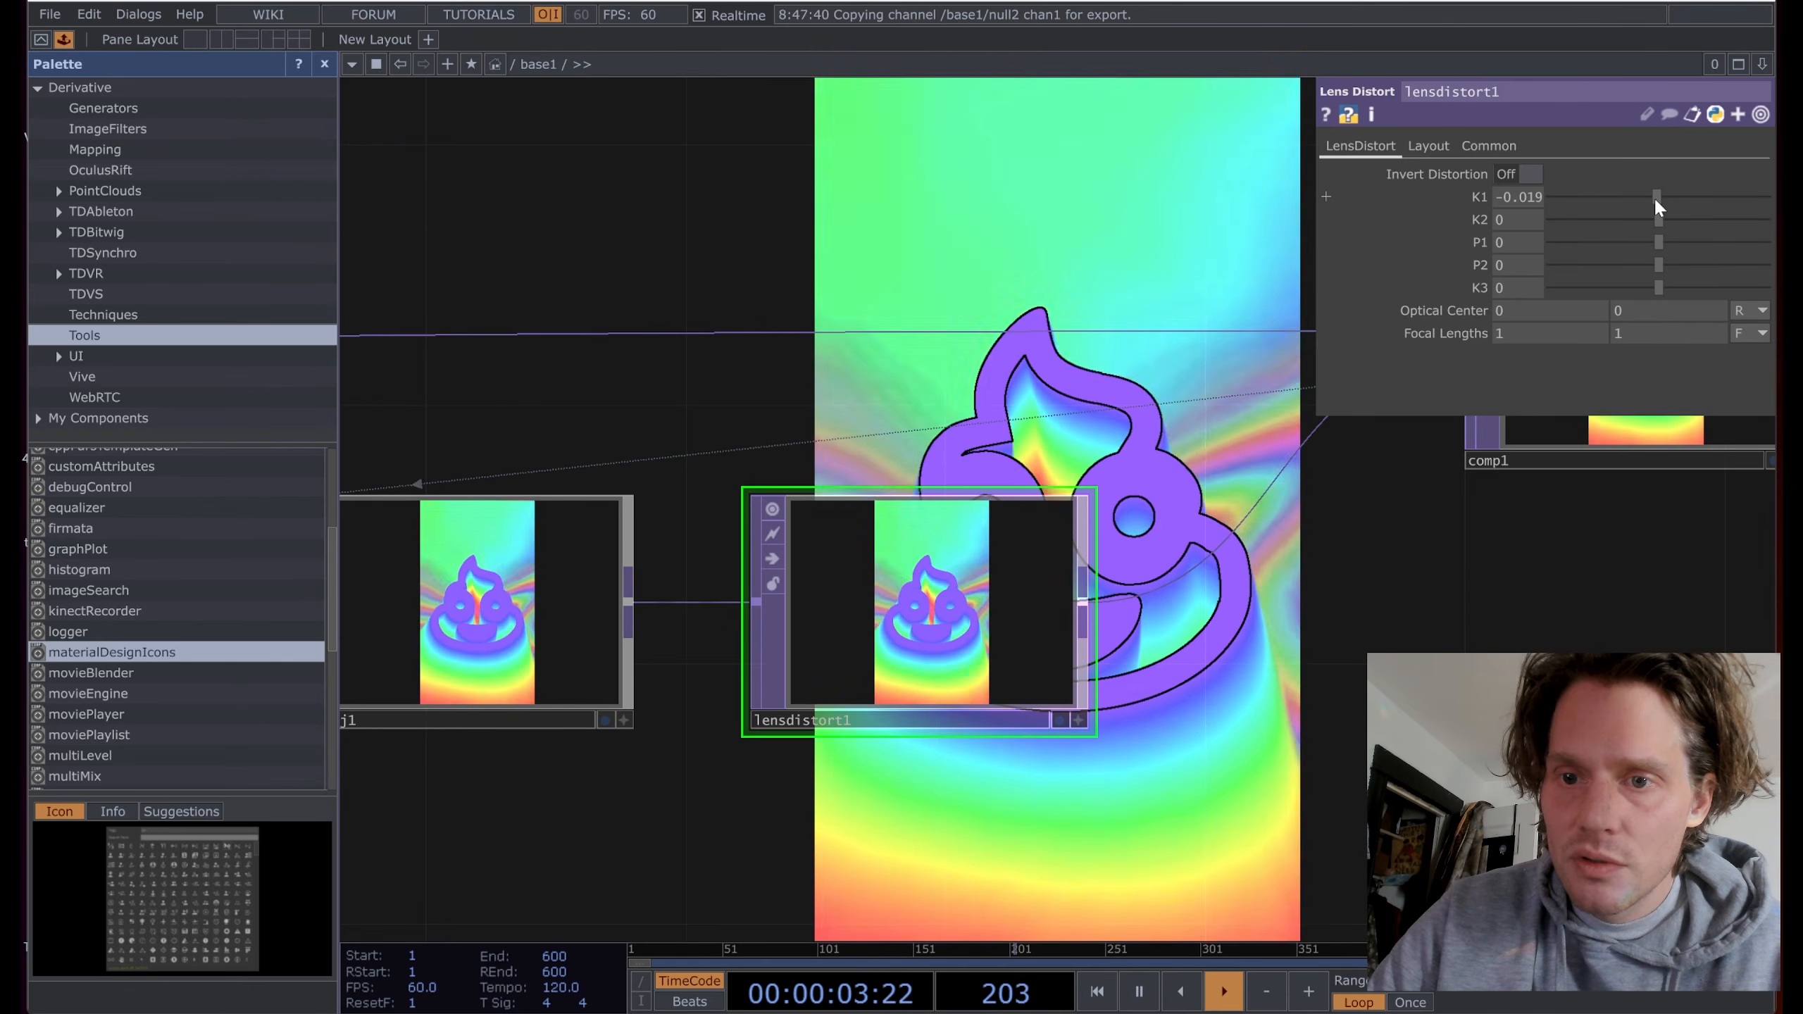
pyautogui.moveTo(1654, 197); pyautogui.dragTo(1656, 197)
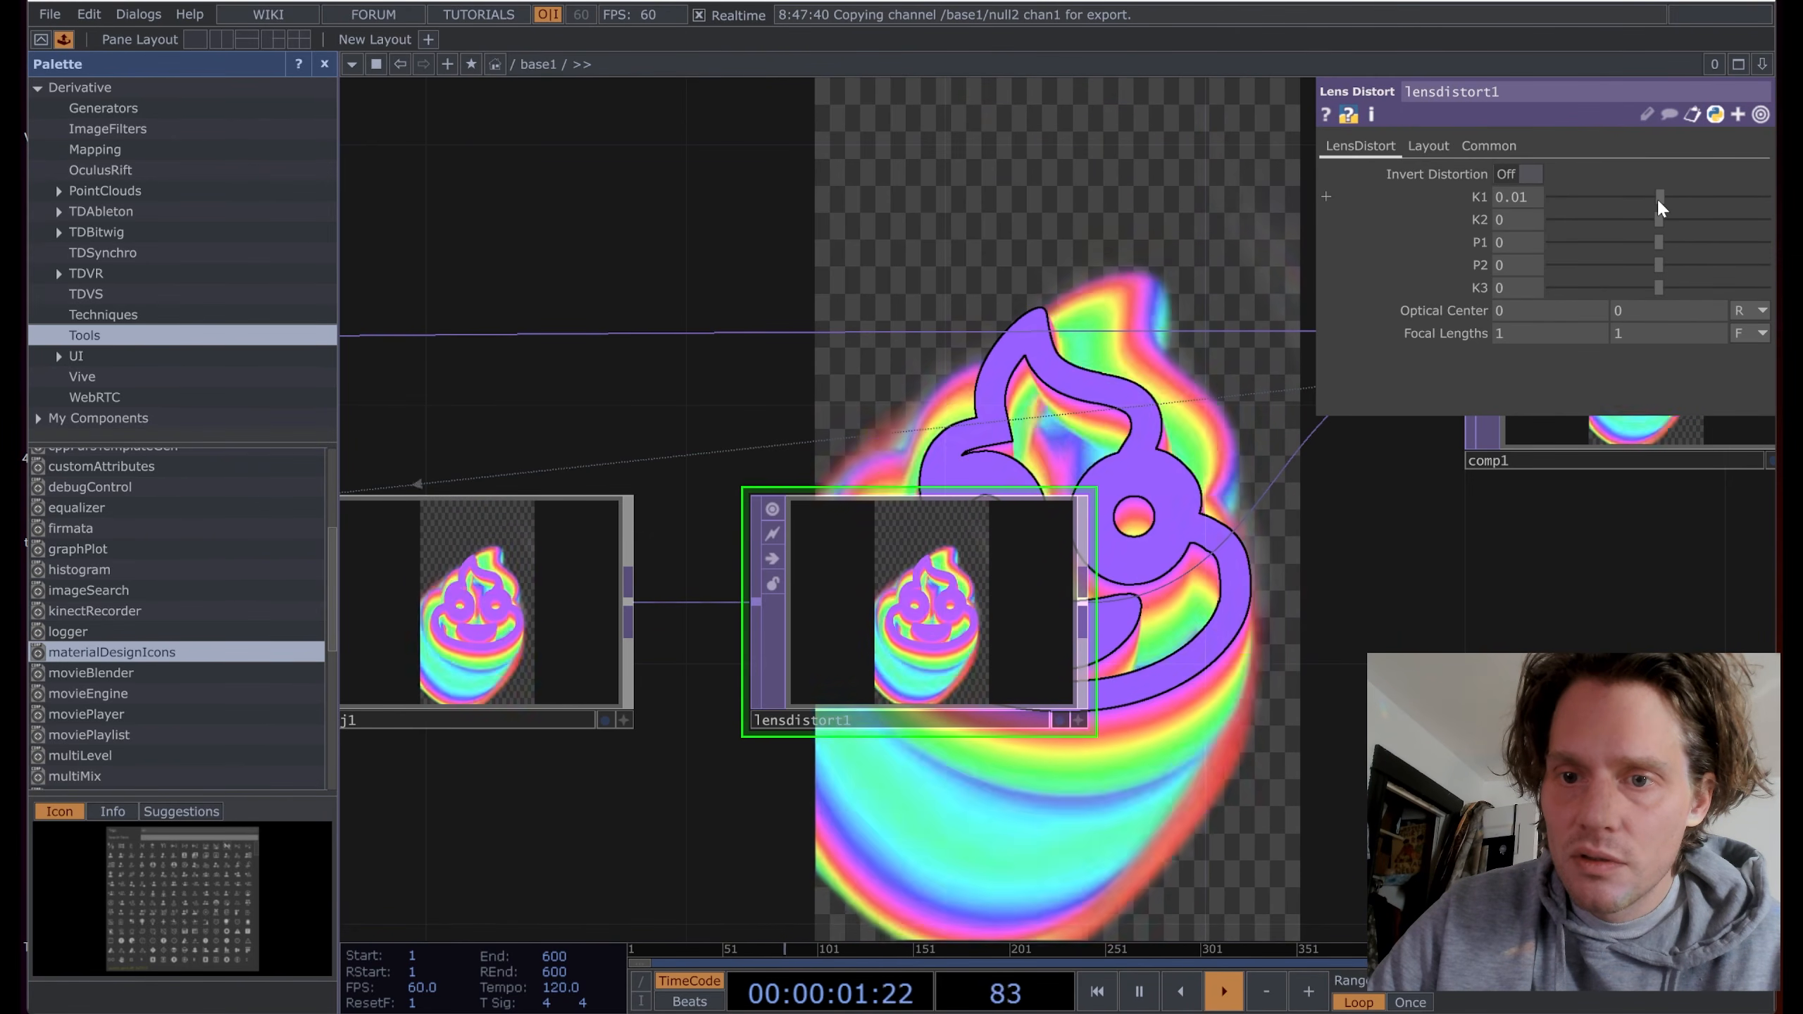
pyautogui.moveTo(1657, 197); pyautogui.dragTo(1661, 219)
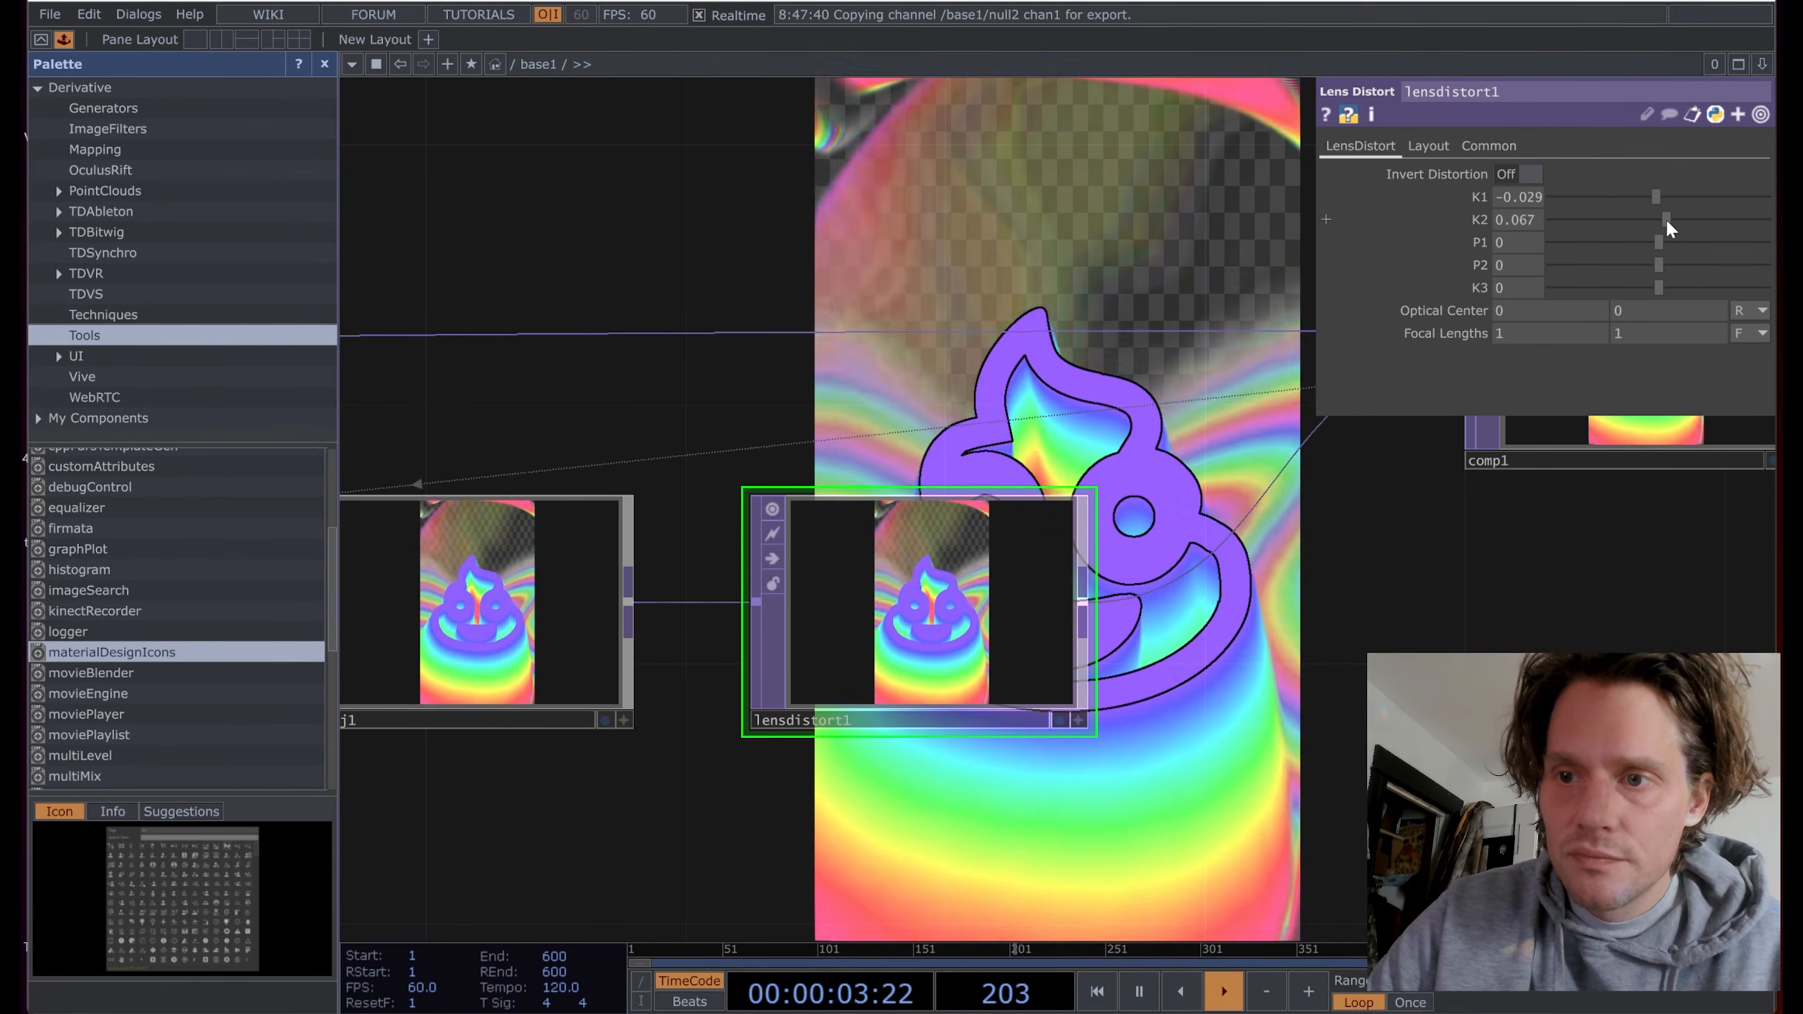
pyautogui.moveTo(1665, 218); pyautogui.dragTo(1662, 243)
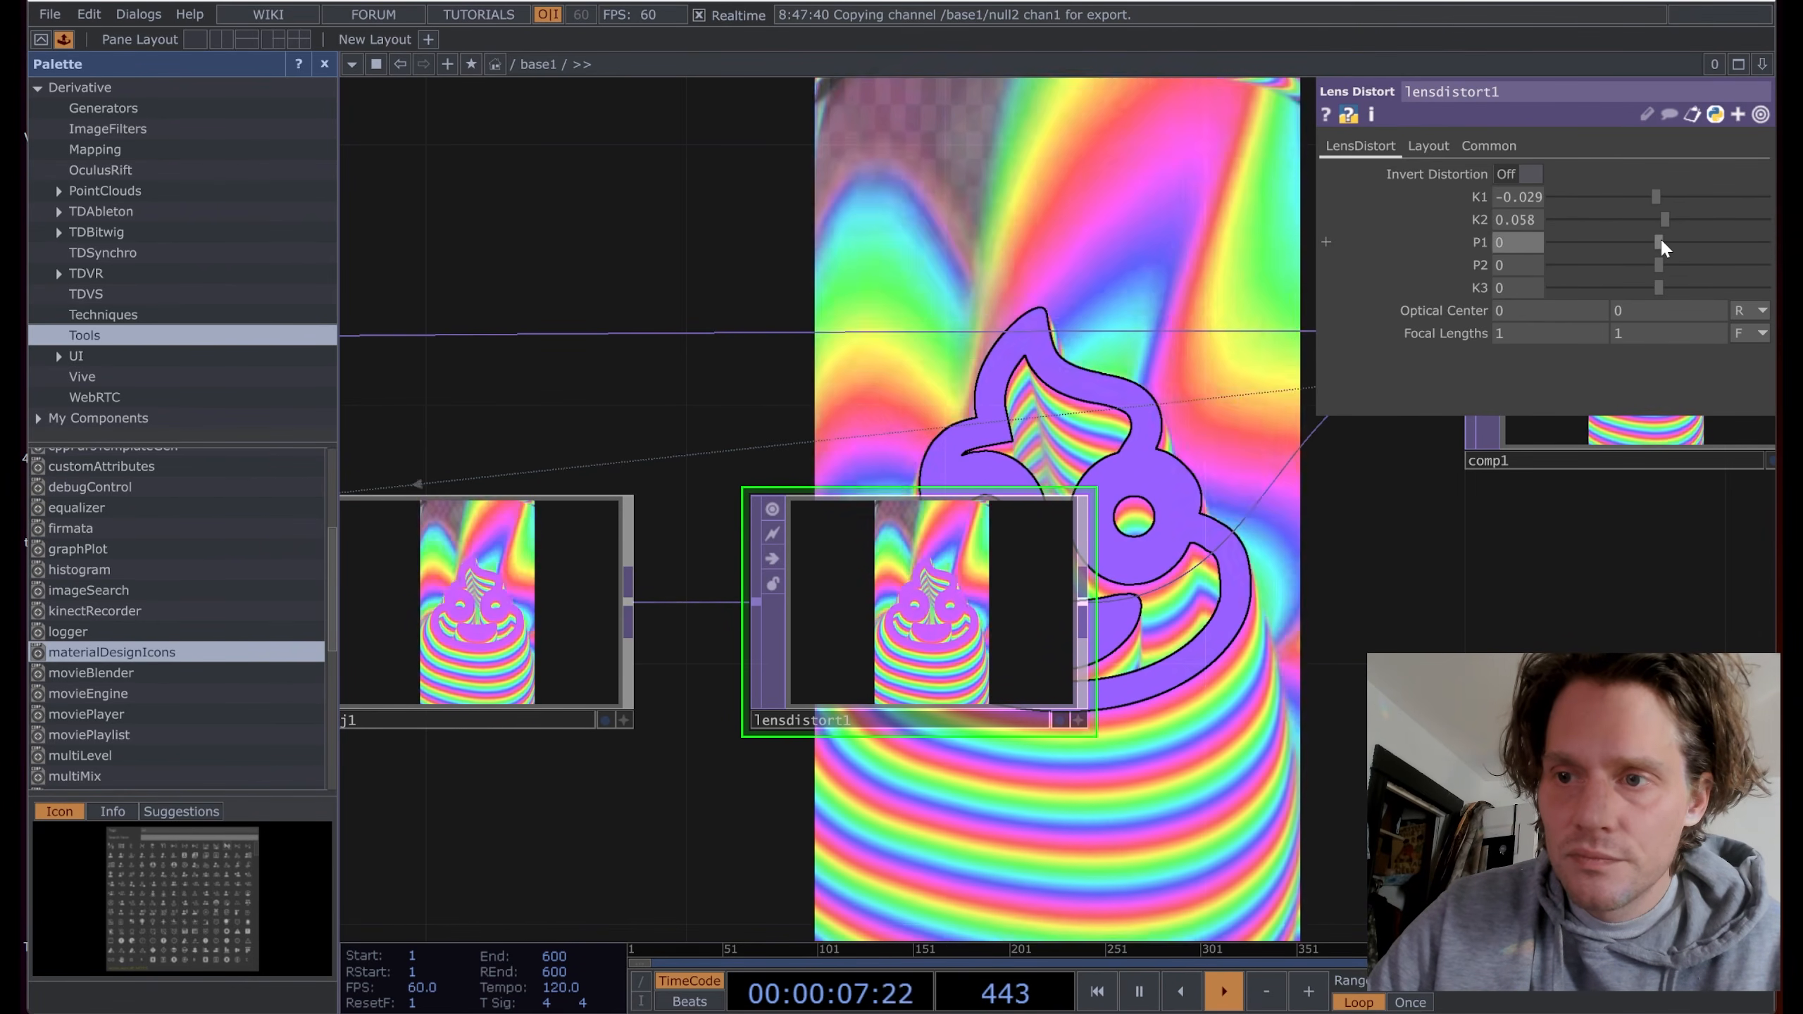
# Step: Set P1 to 0.001 with the value ladder, leaving P2 and K3 at 0
pyautogui.moveTo(1529, 238); pyautogui.dragTo(1538, 276)
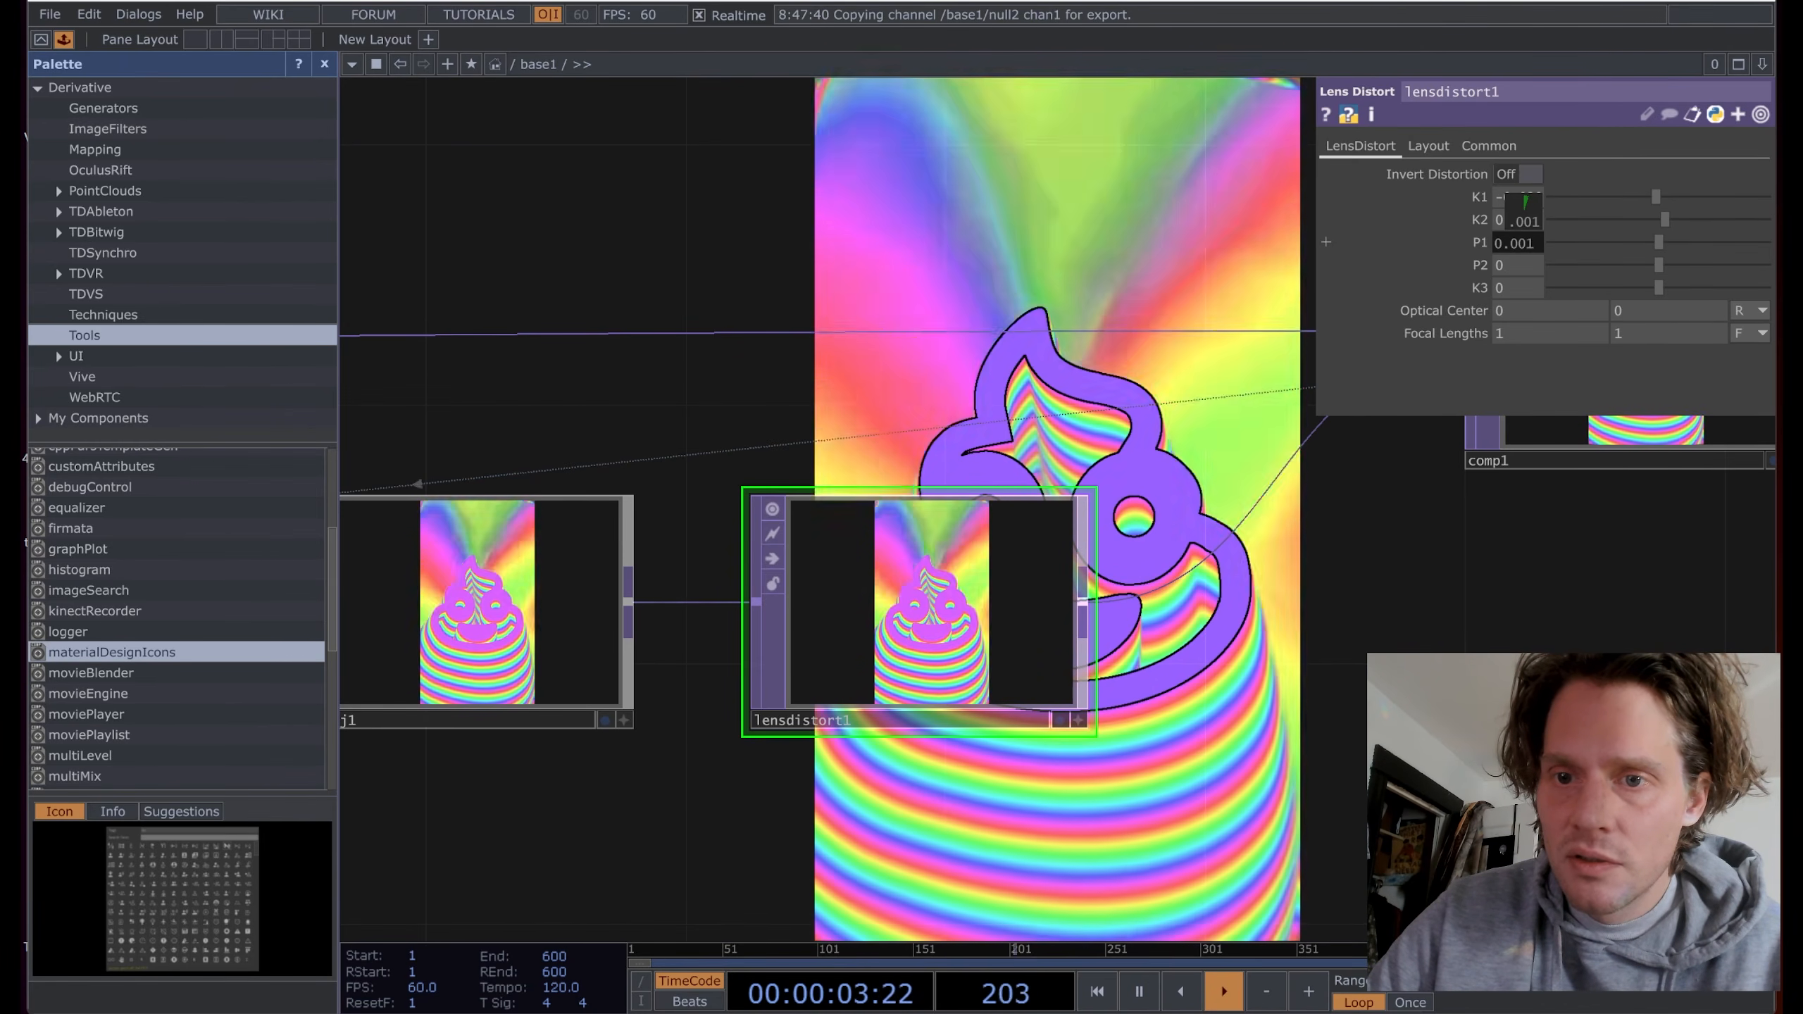
pyautogui.moveTo(1526, 262); pyautogui.dragTo(1527, 263, button='middle')
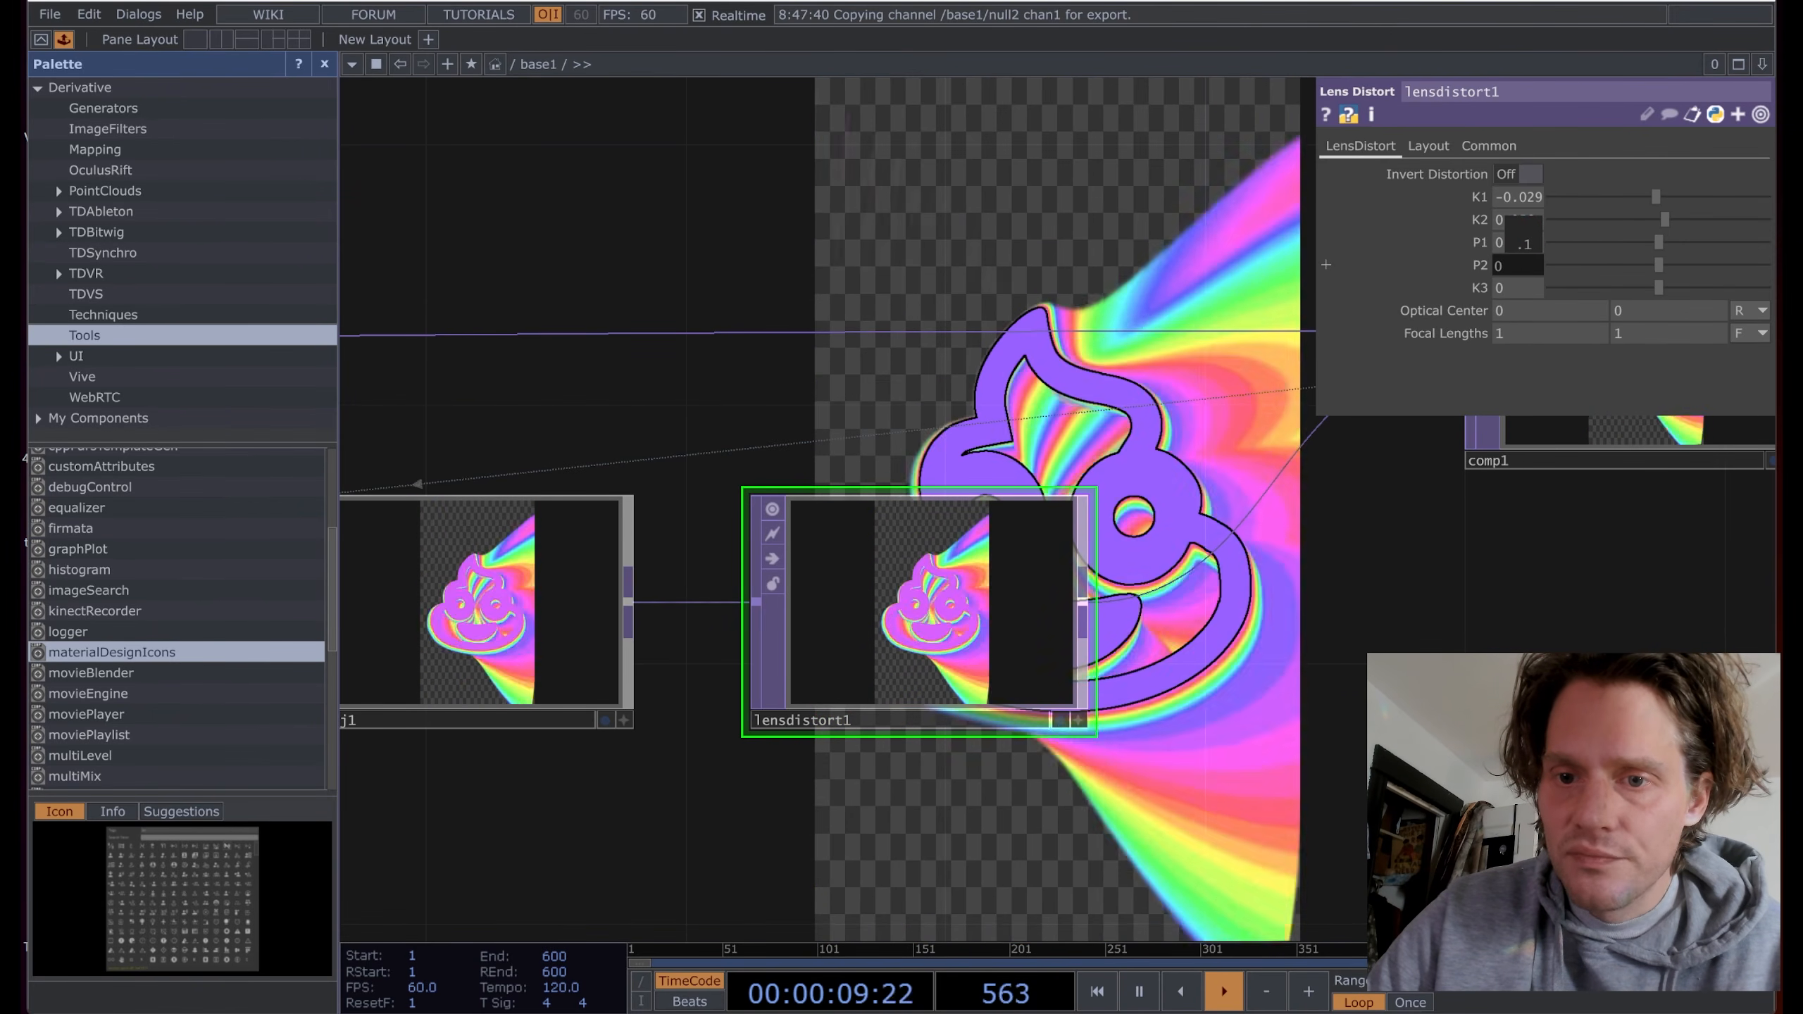
pyautogui.moveTo(1521, 263); pyautogui.dragTo(1519, 272, button='middle')
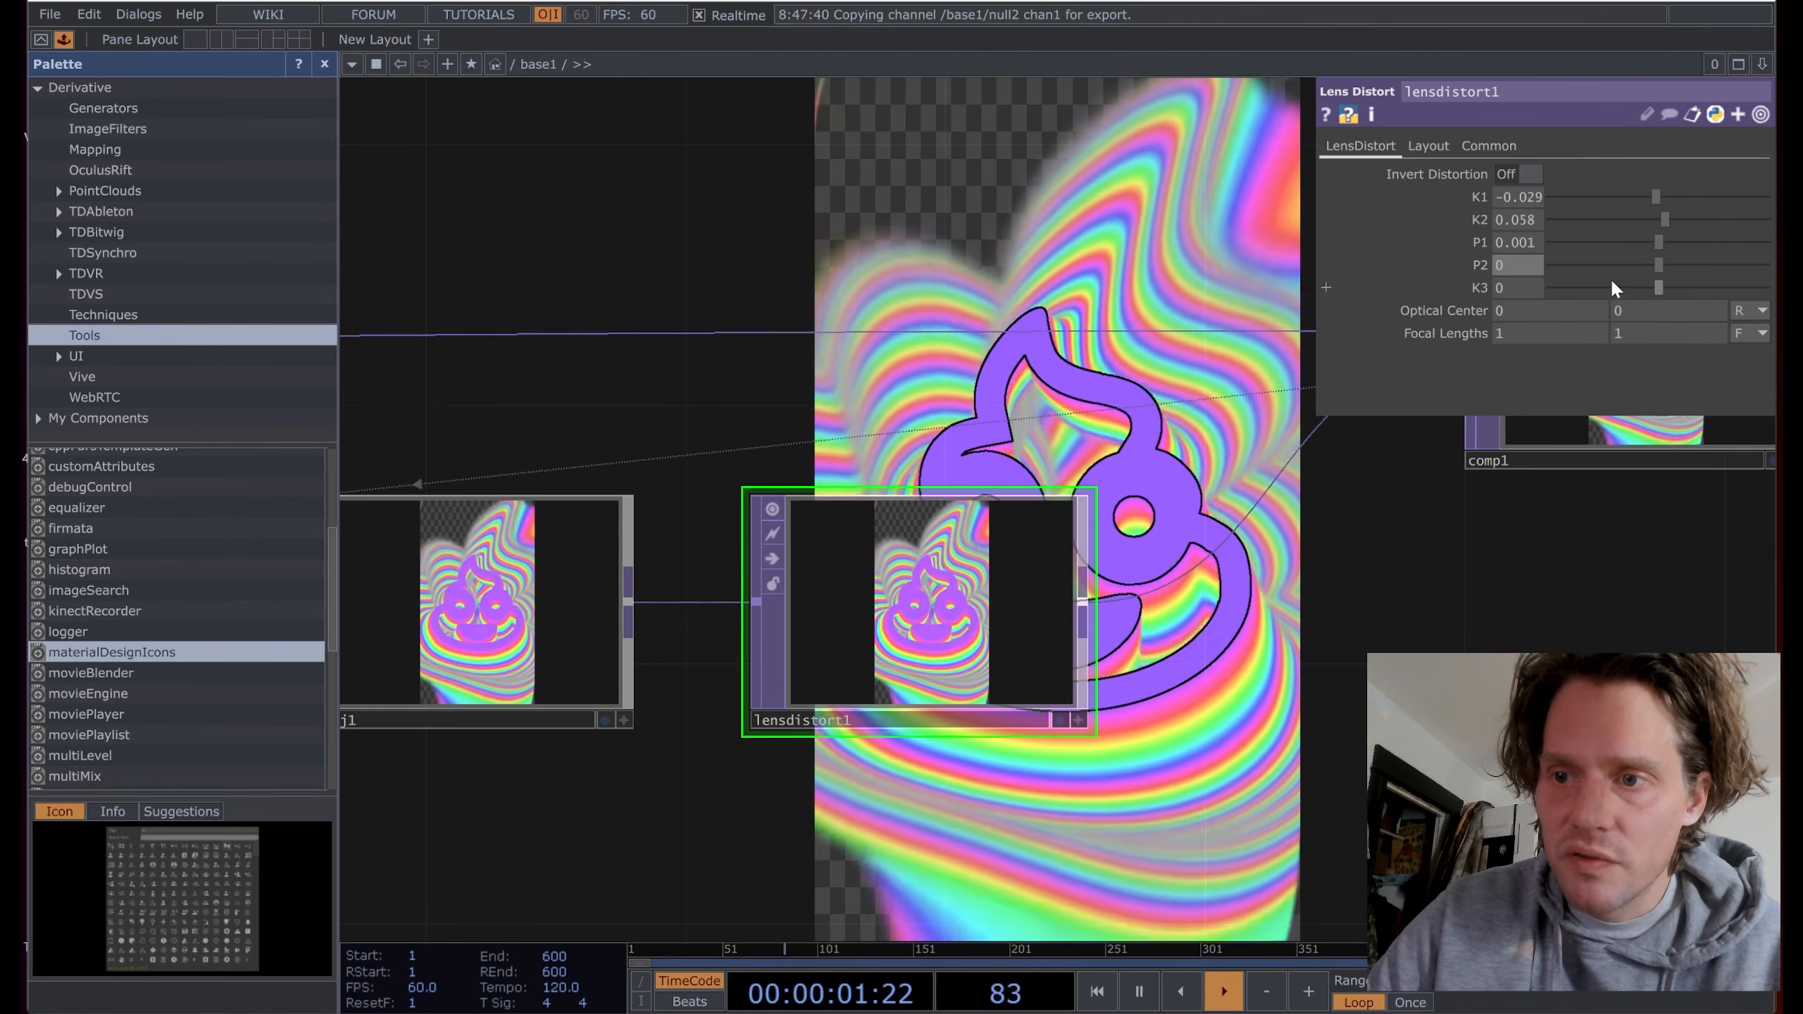
pyautogui.moveTo(1657, 286)
pyautogui.mouseDown()
pyautogui.moveTo(1566, 286)
pyautogui.moveTo(1749, 285)
pyautogui.moveTo(1659, 282)
pyautogui.mouseUp()
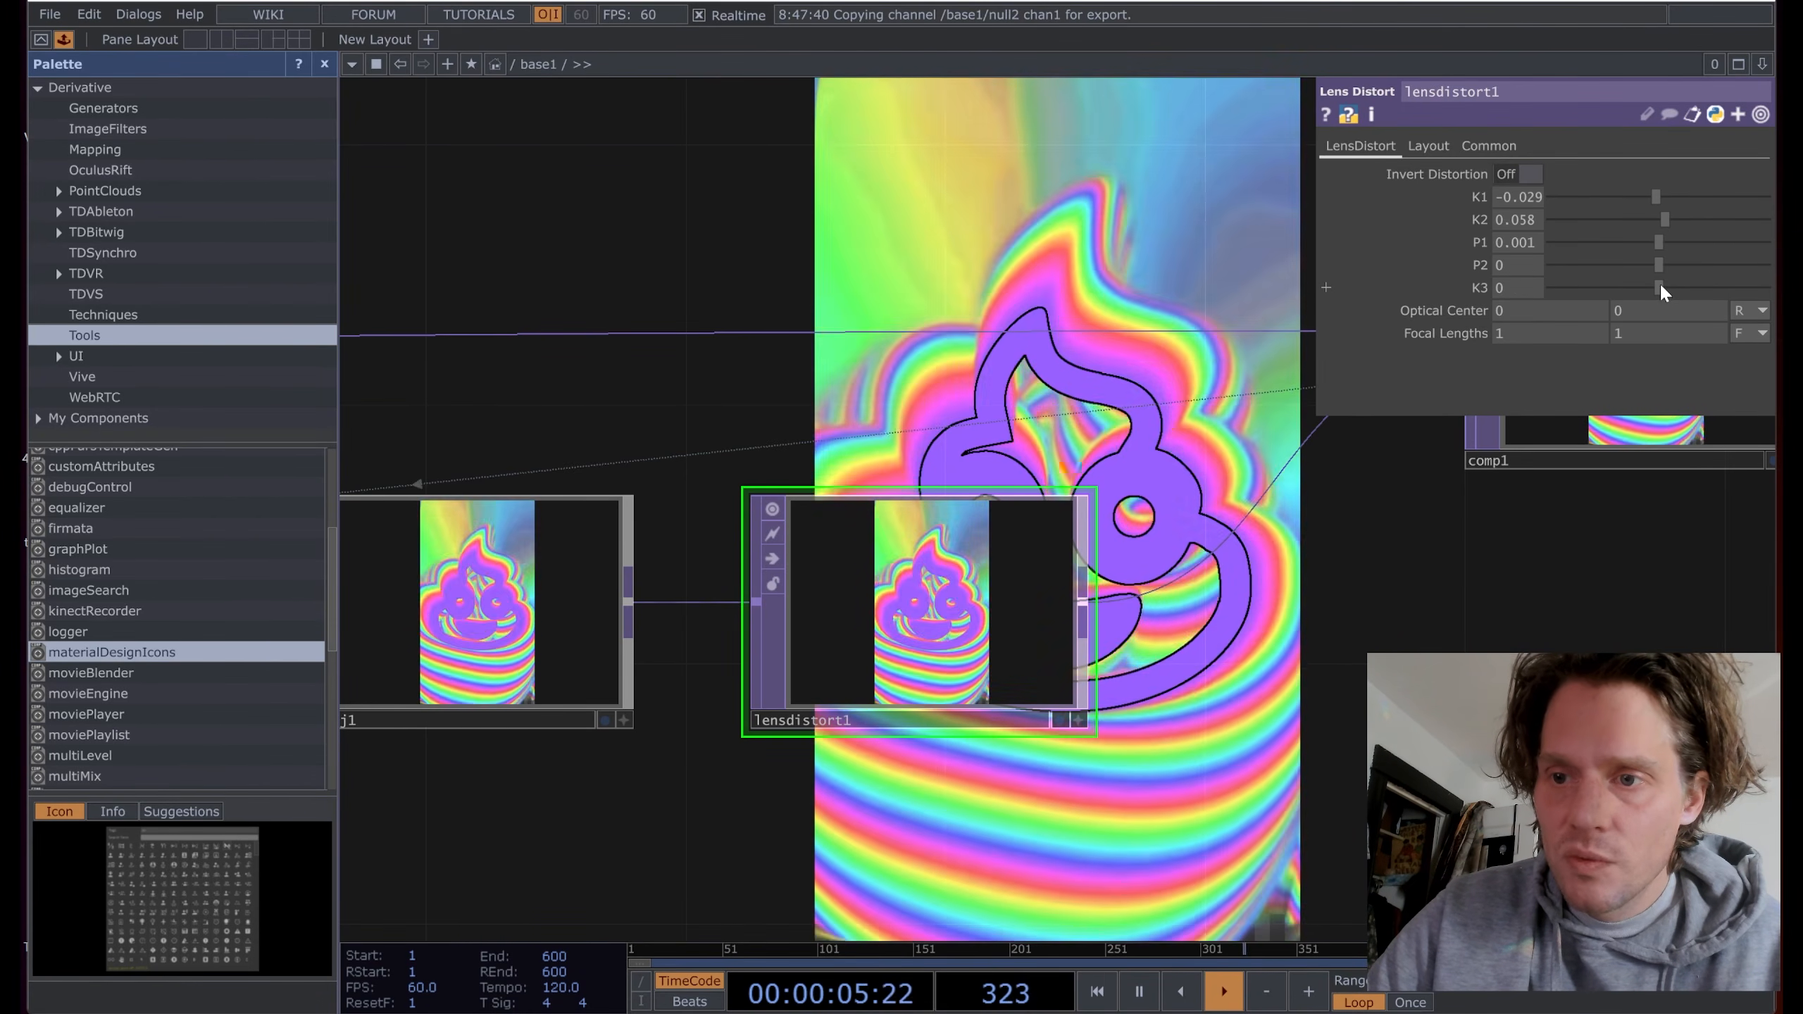
pyautogui.moveTo(866, 807); pyautogui.dragTo(1180, 713)
pyautogui.scroll(-3, 1181, 713)
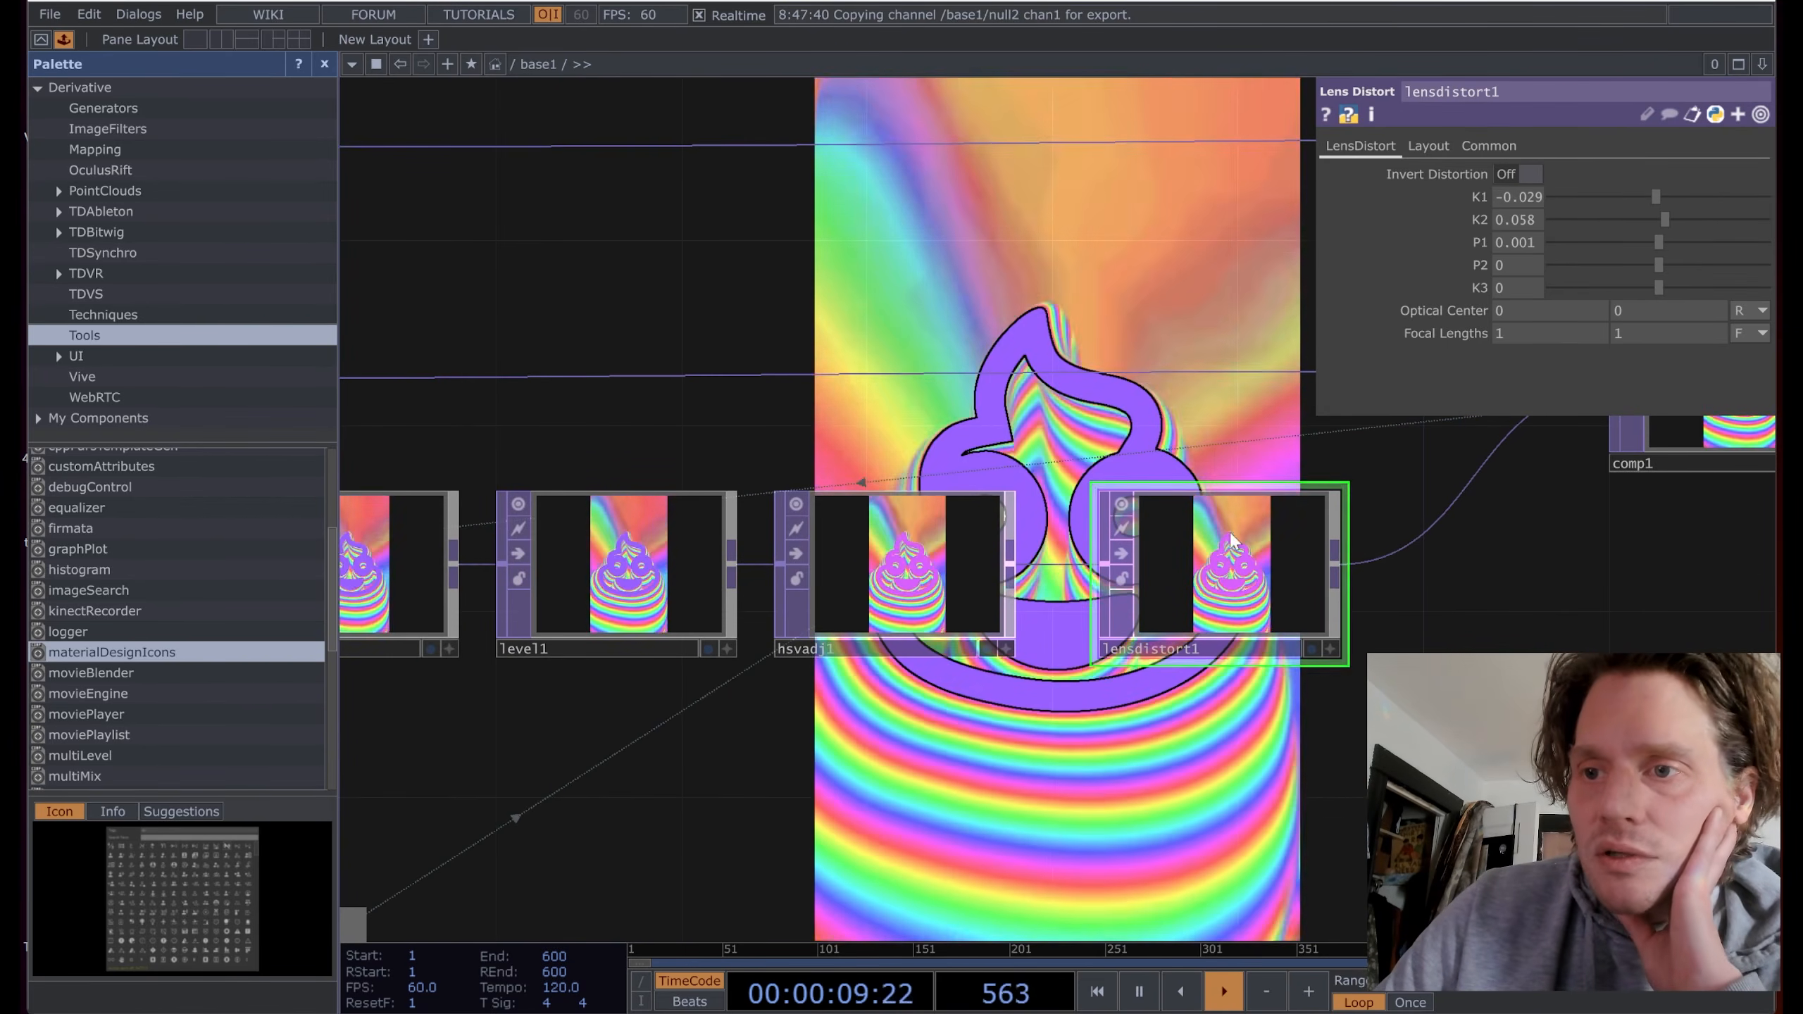
# Step: Add a new Math CHOP, math3, fed by lfo2
pyautogui.moveTo(804, 726); pyautogui.dragTo(904, 620)
pyautogui.scroll(-3, 905, 620)
pyautogui.moveTo(884, 703); pyautogui.dragTo(1372, 543)
pyautogui.scroll(-3, 800, 541)
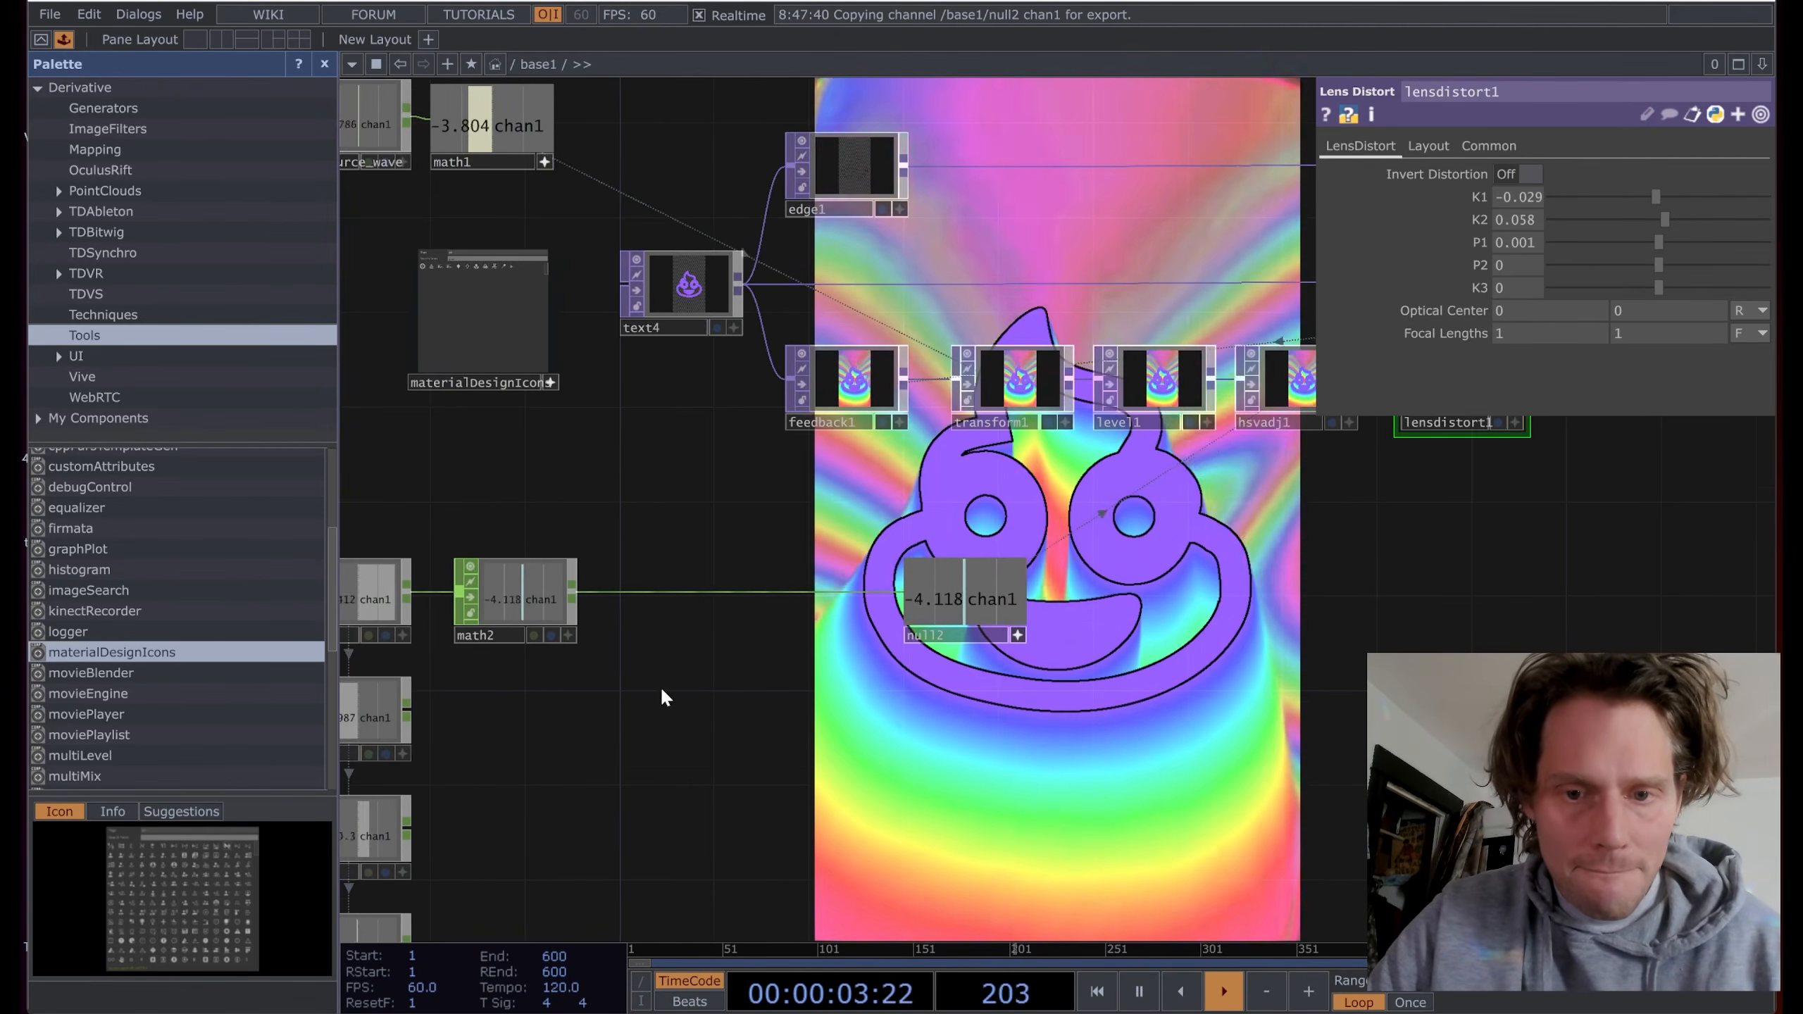
pyautogui.moveTo(661, 689); pyautogui.dragTo(823, 566)
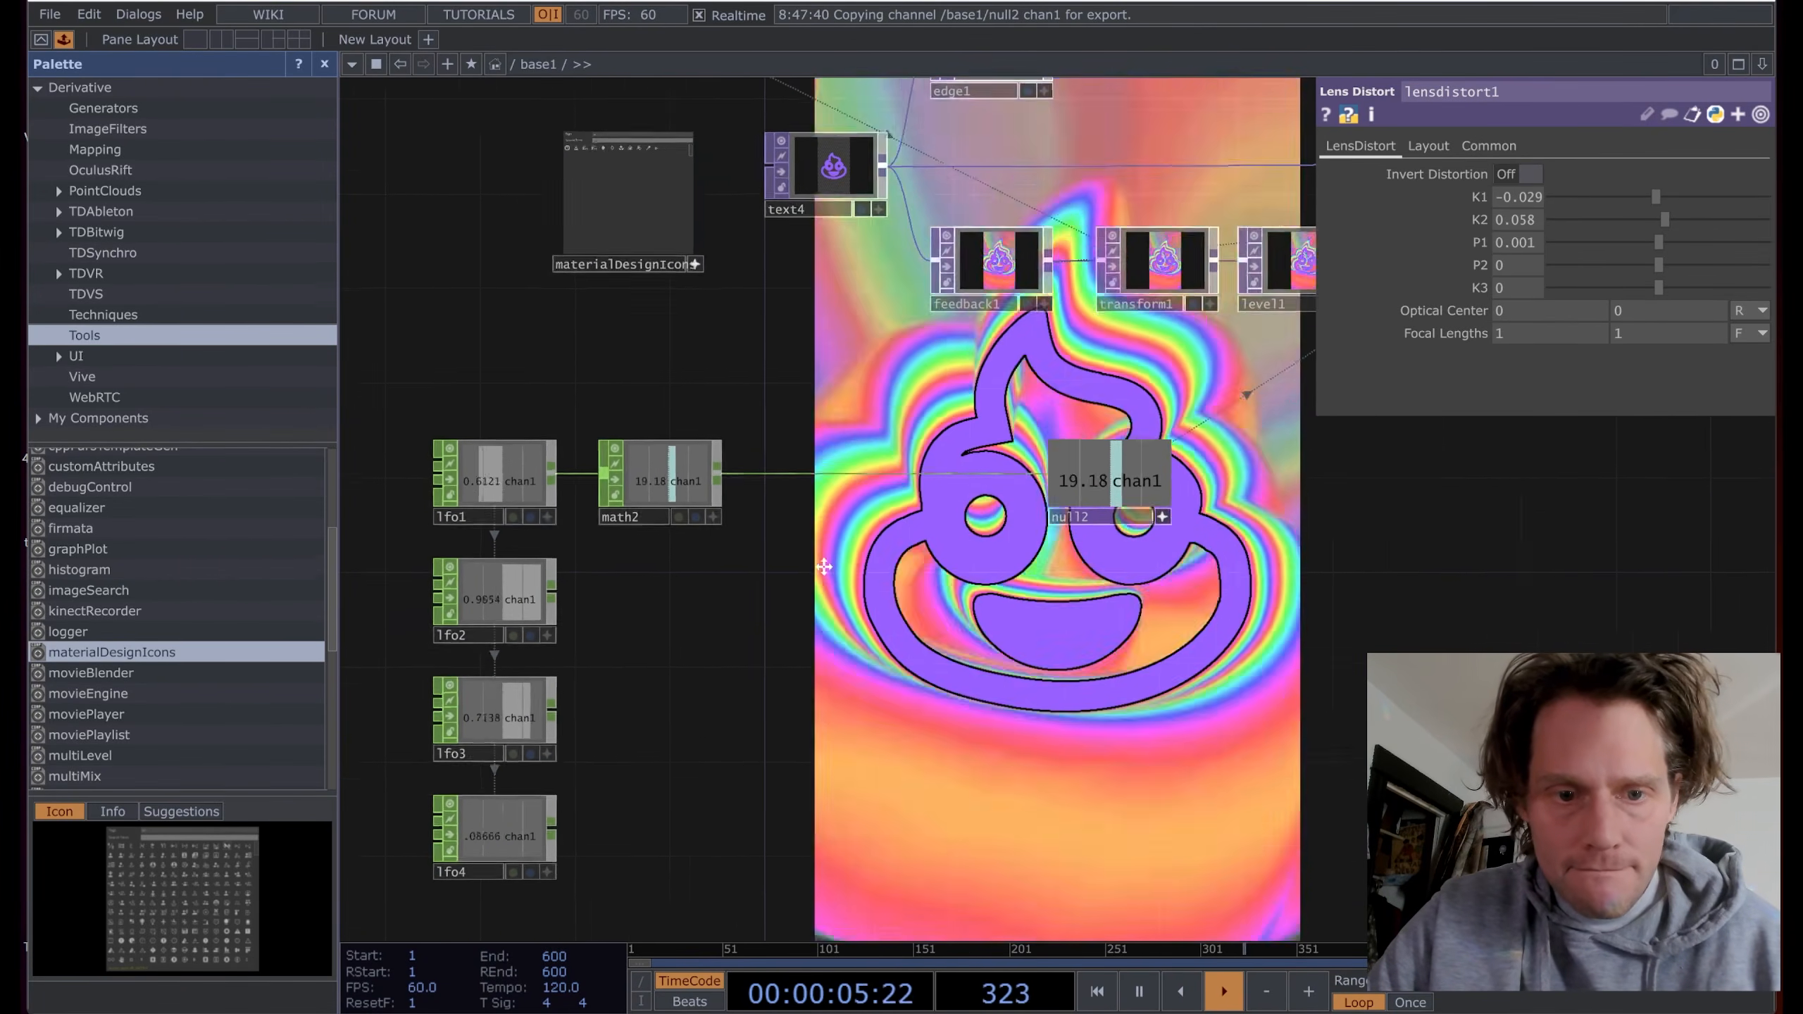
pyautogui.press('Tab')
pyautogui.write('m')
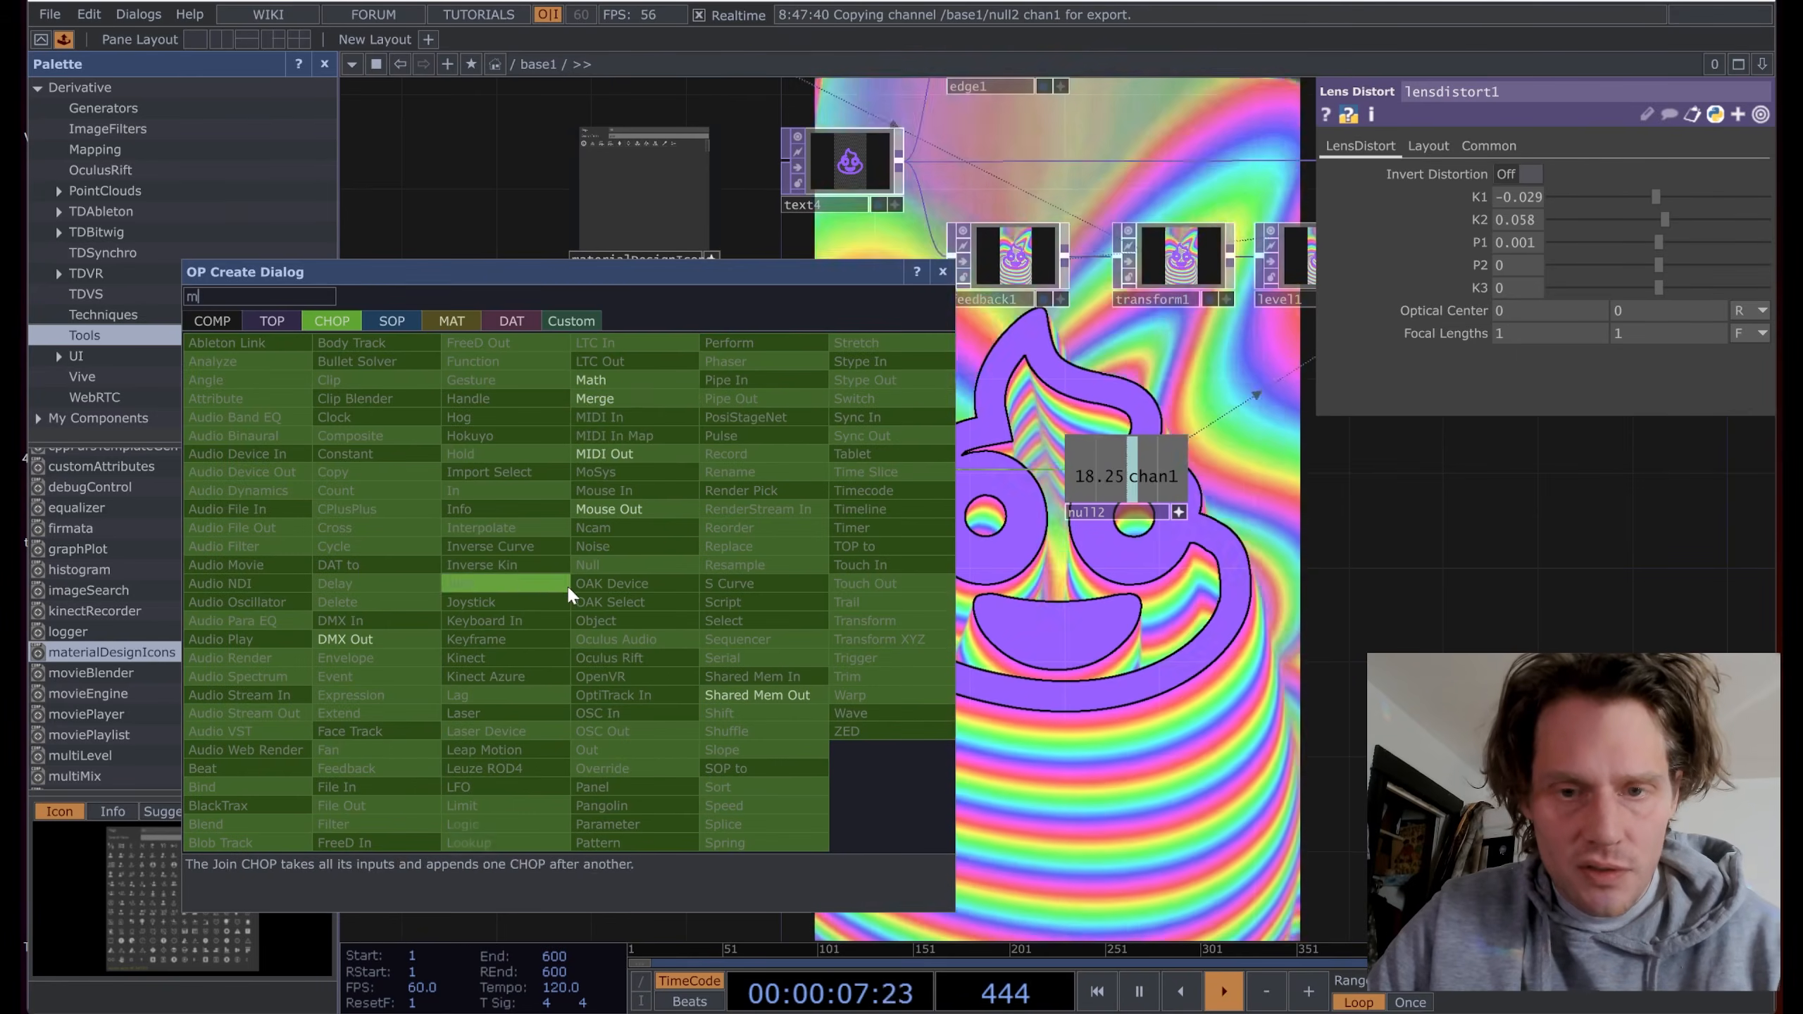
pyautogui.click(618, 384)
pyautogui.click(673, 591)
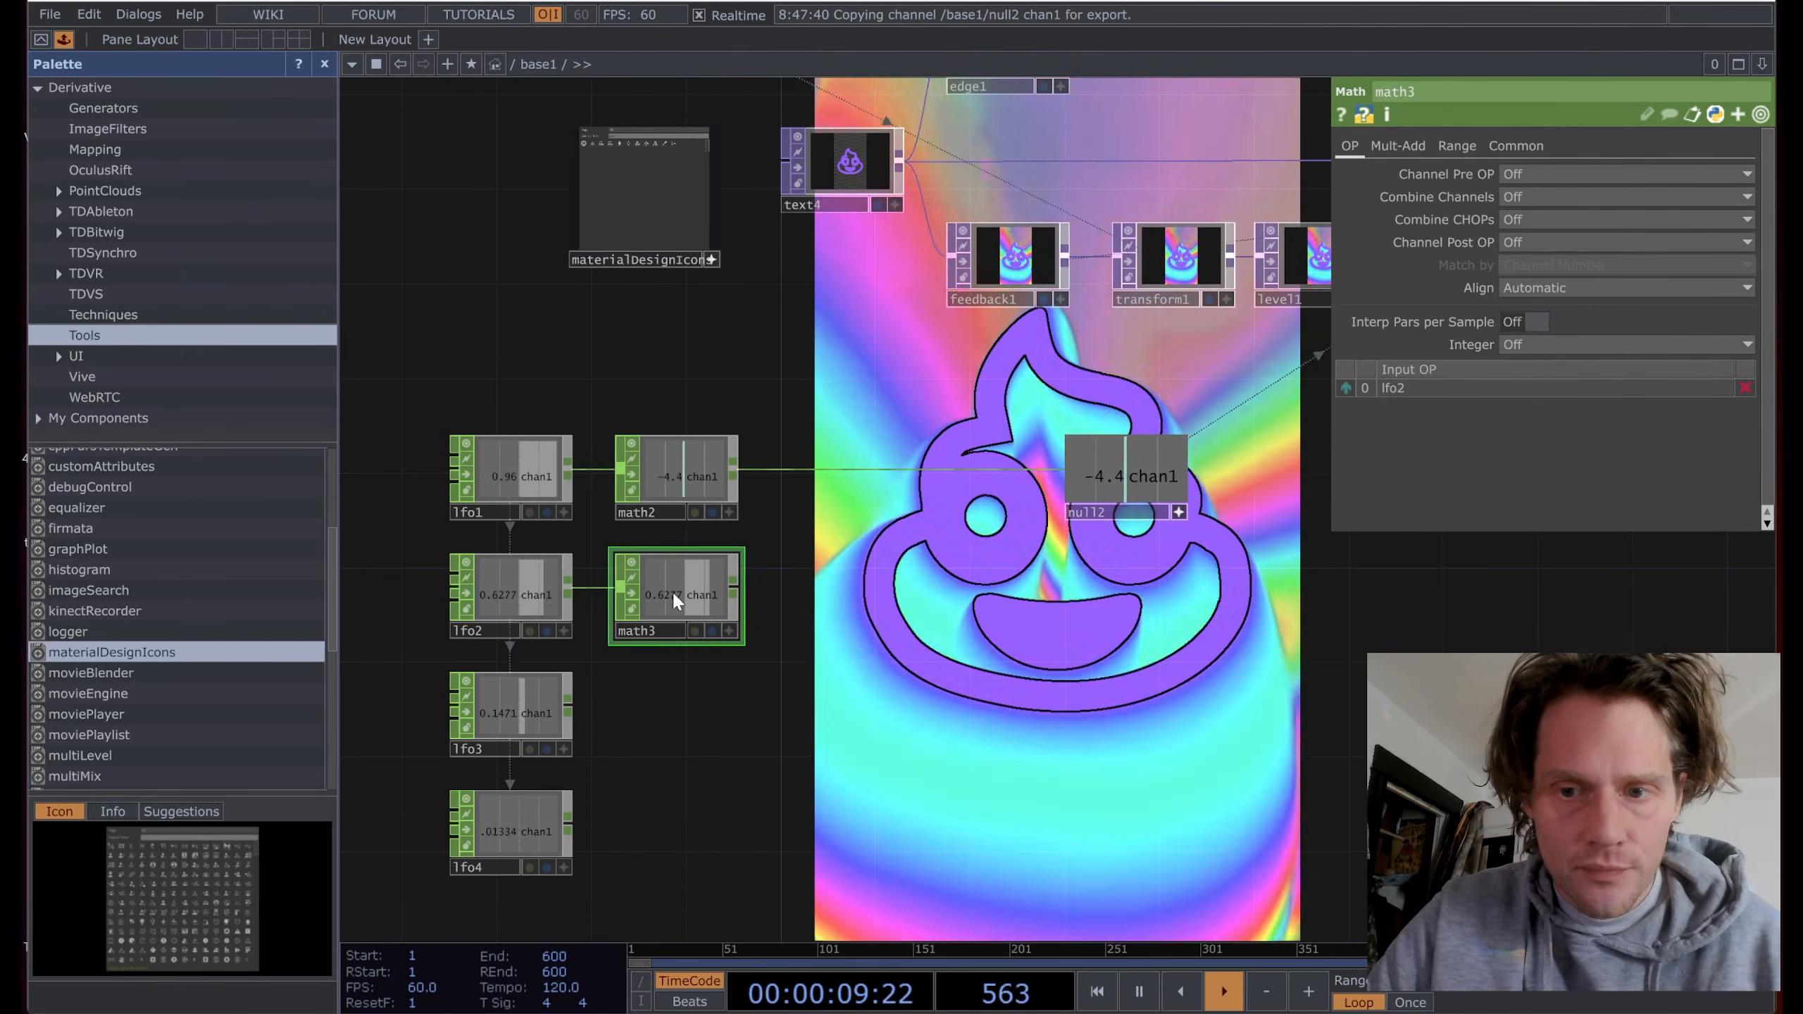
# Step: Set math3's From Range to -1 to 1
pyautogui.scroll(3, 499, 597)
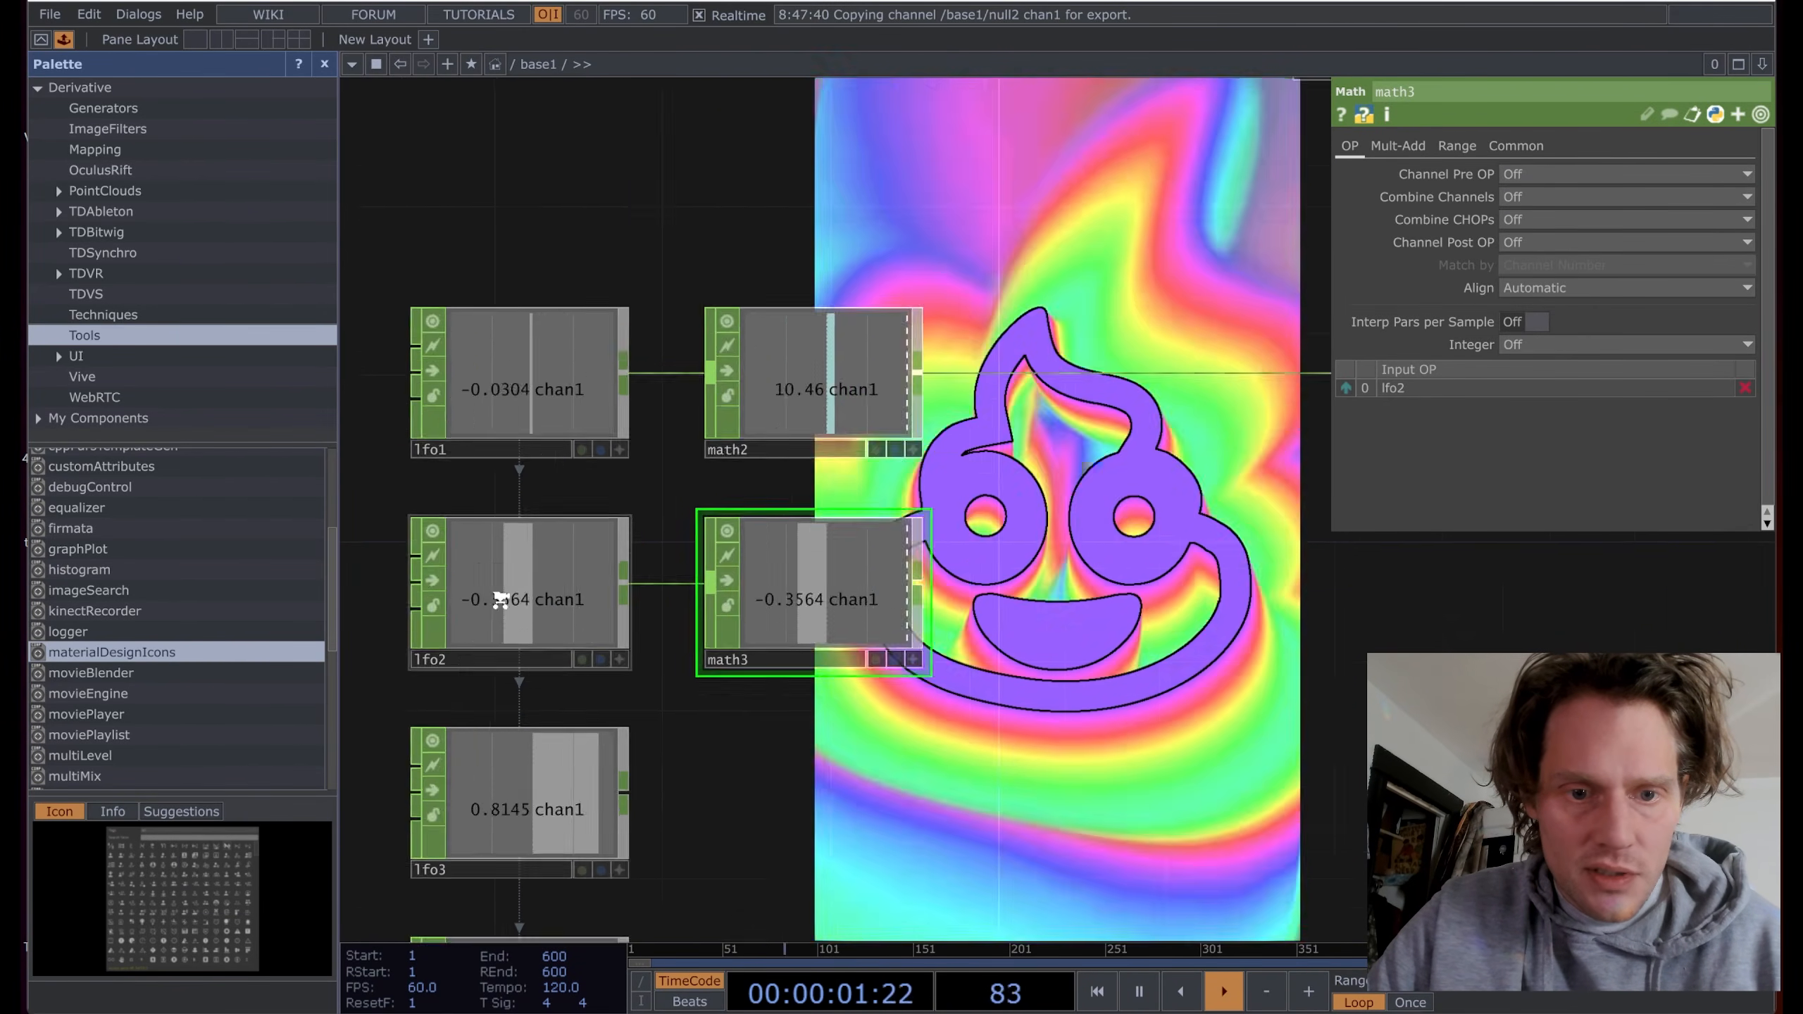
pyautogui.scroll(-3, 499, 597)
pyautogui.click(1458, 145)
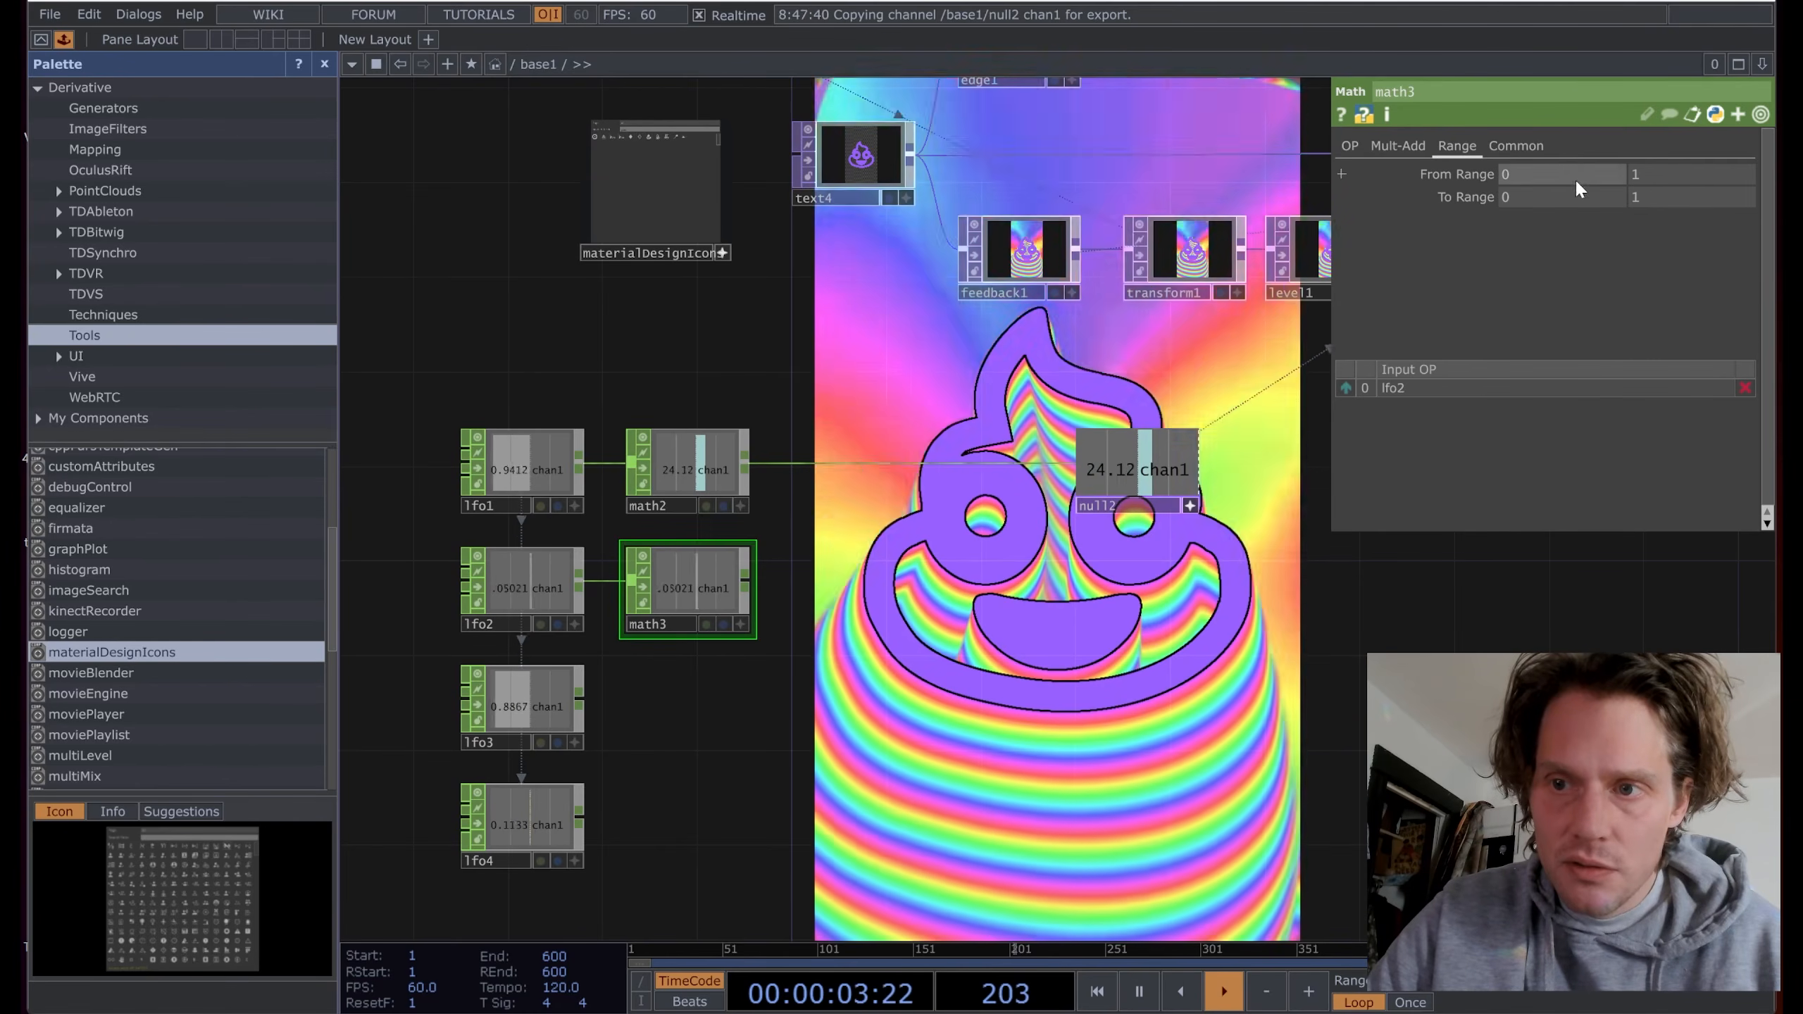
pyautogui.write('-1')
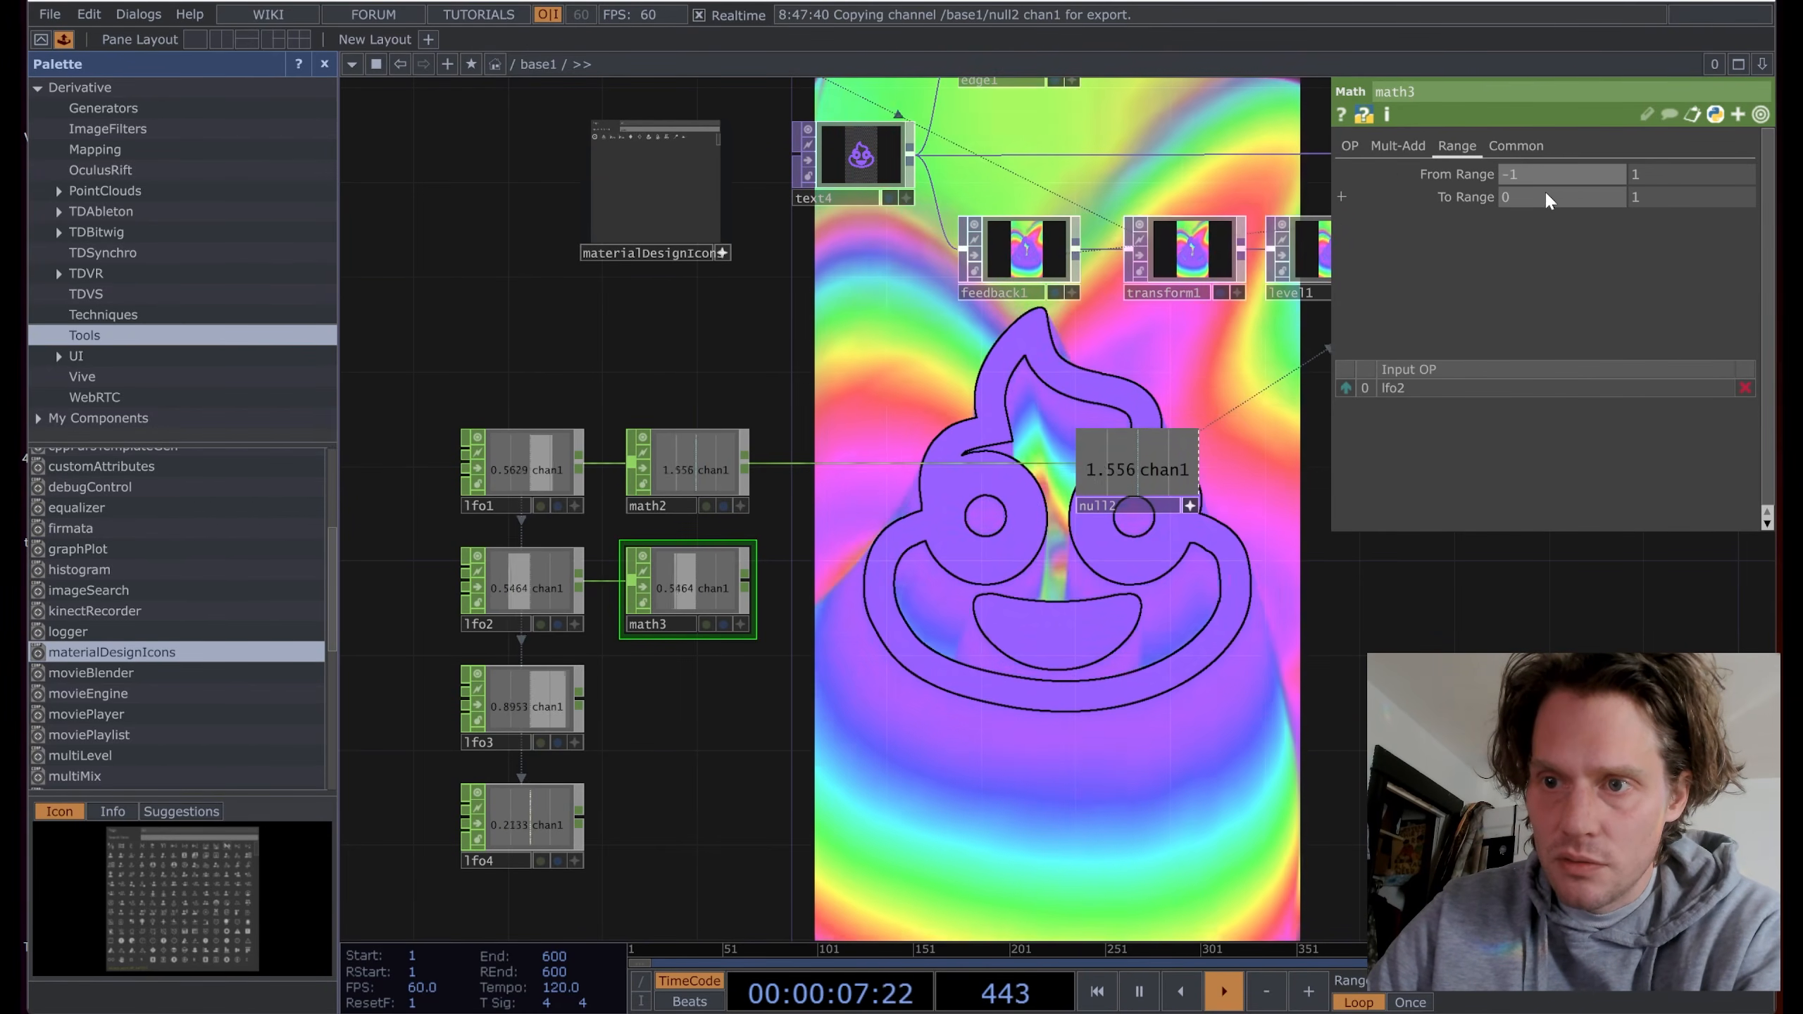
pyautogui.click(1659, 192)
pyautogui.write('-')
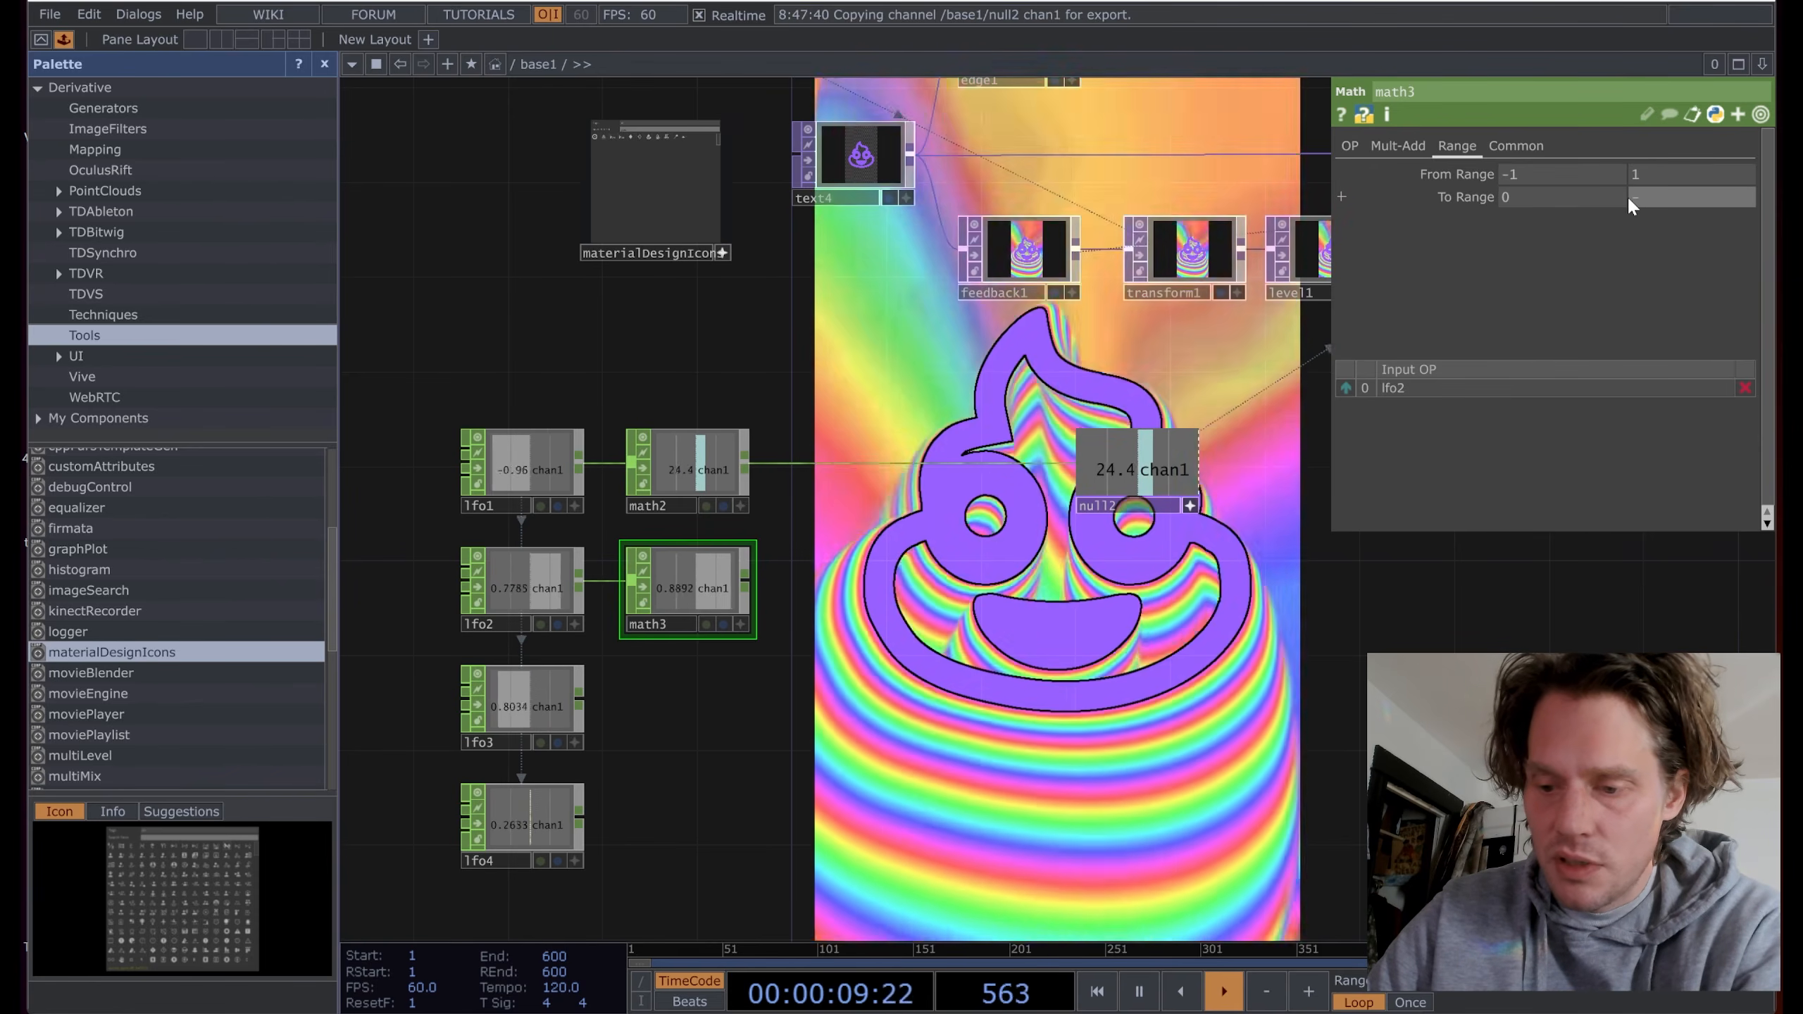
# Step: Set math3's To Range to 0 to -0.03
pyautogui.moveTo(1277, 368); pyautogui.dragTo(1033, 398)
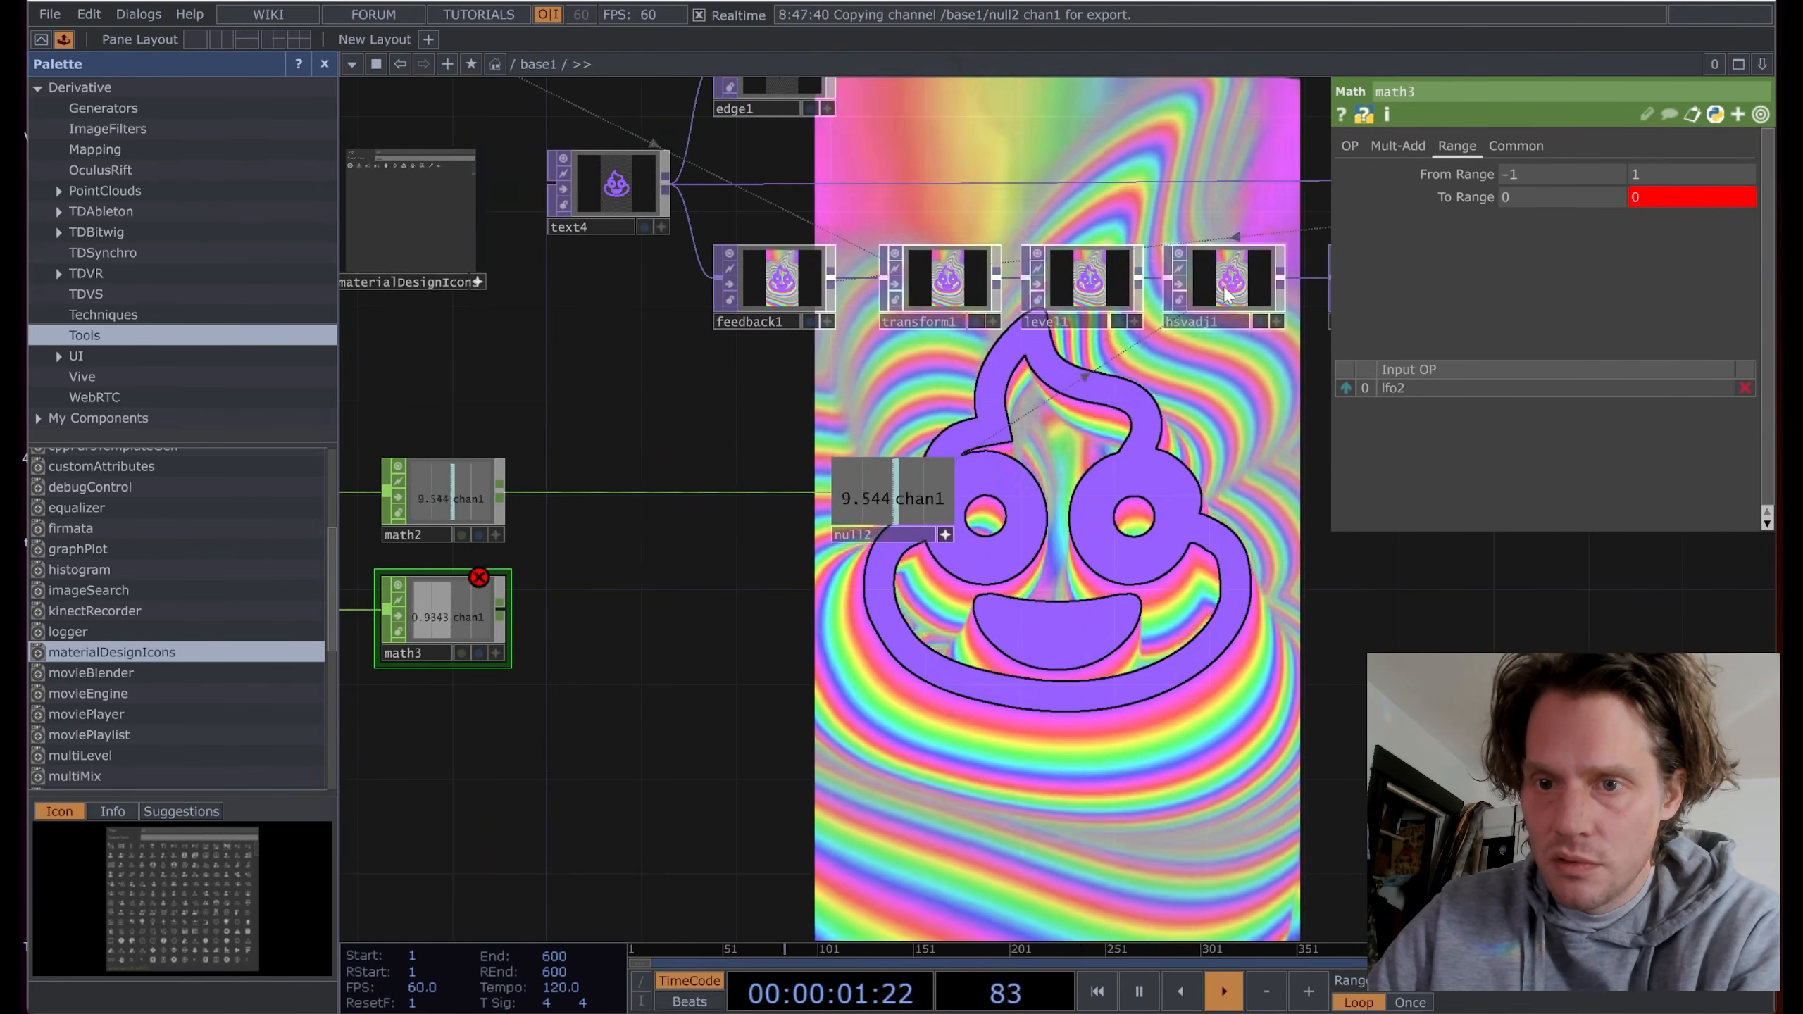
pyautogui.moveTo(1234, 420); pyautogui.dragTo(1003, 414)
pyautogui.click(1158, 280)
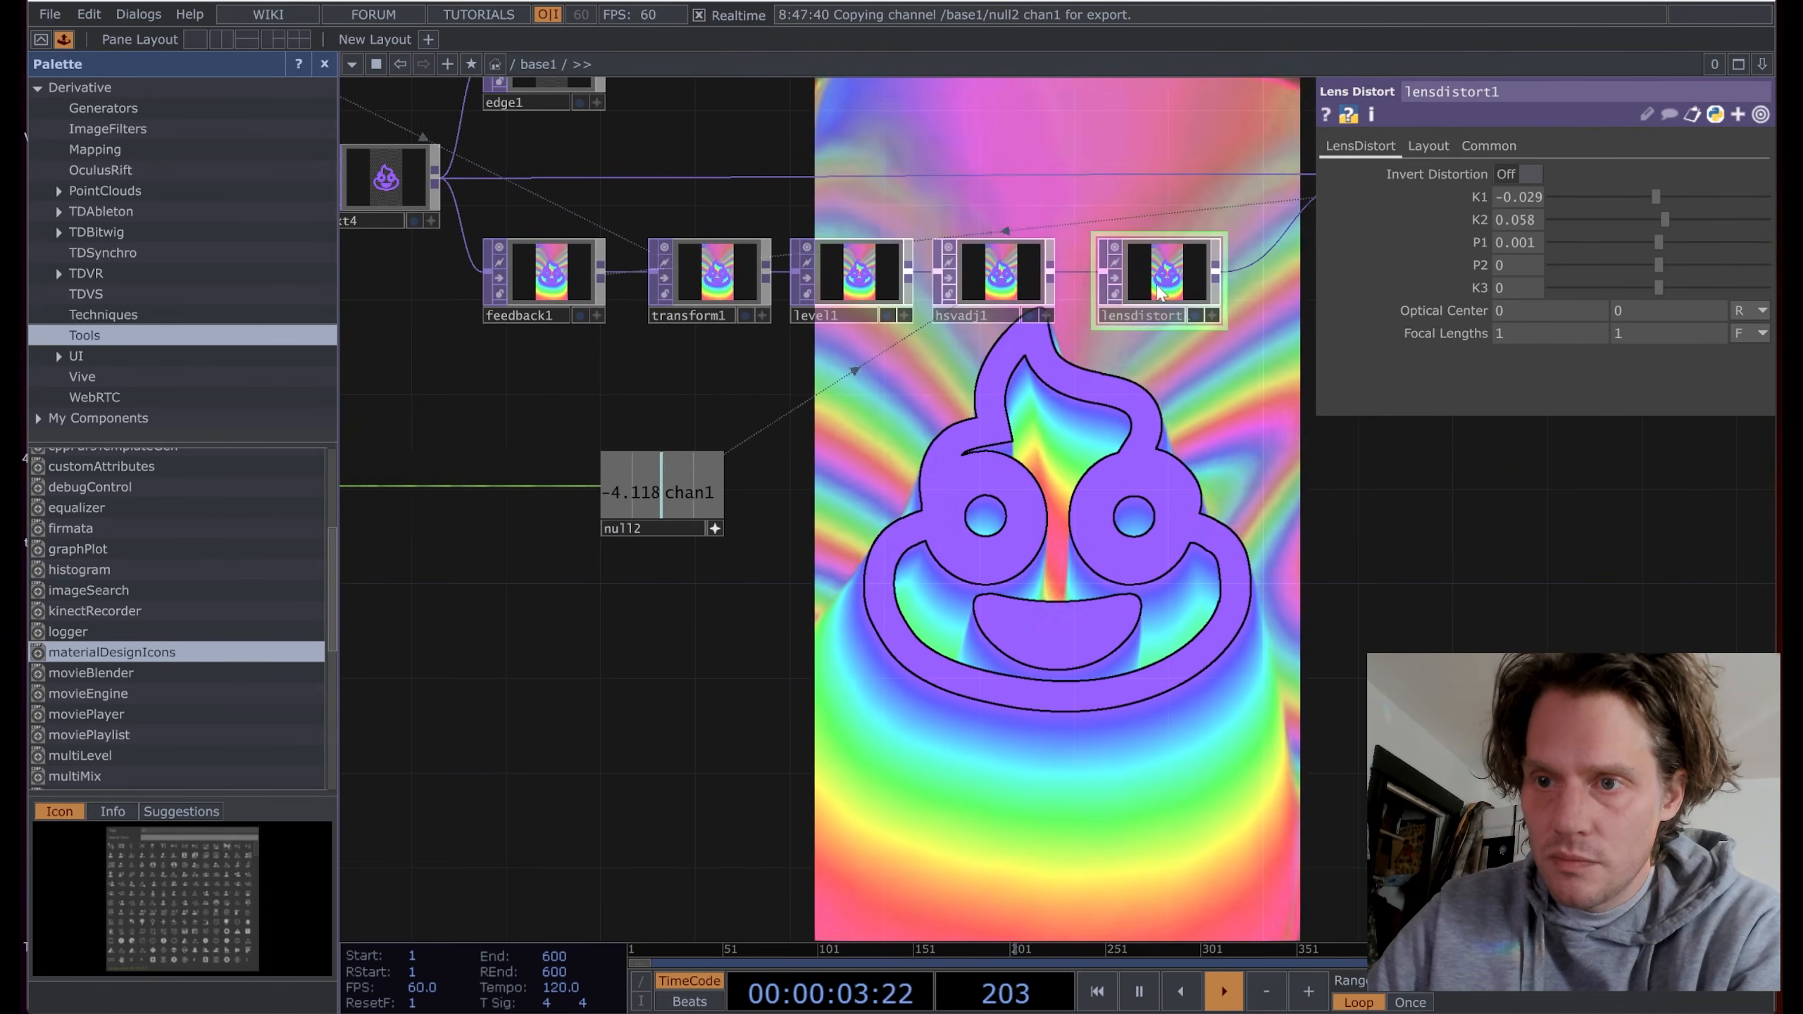
pyautogui.moveTo(1036, 492); pyautogui.dragTo(1640, 462)
pyautogui.click(805, 587)
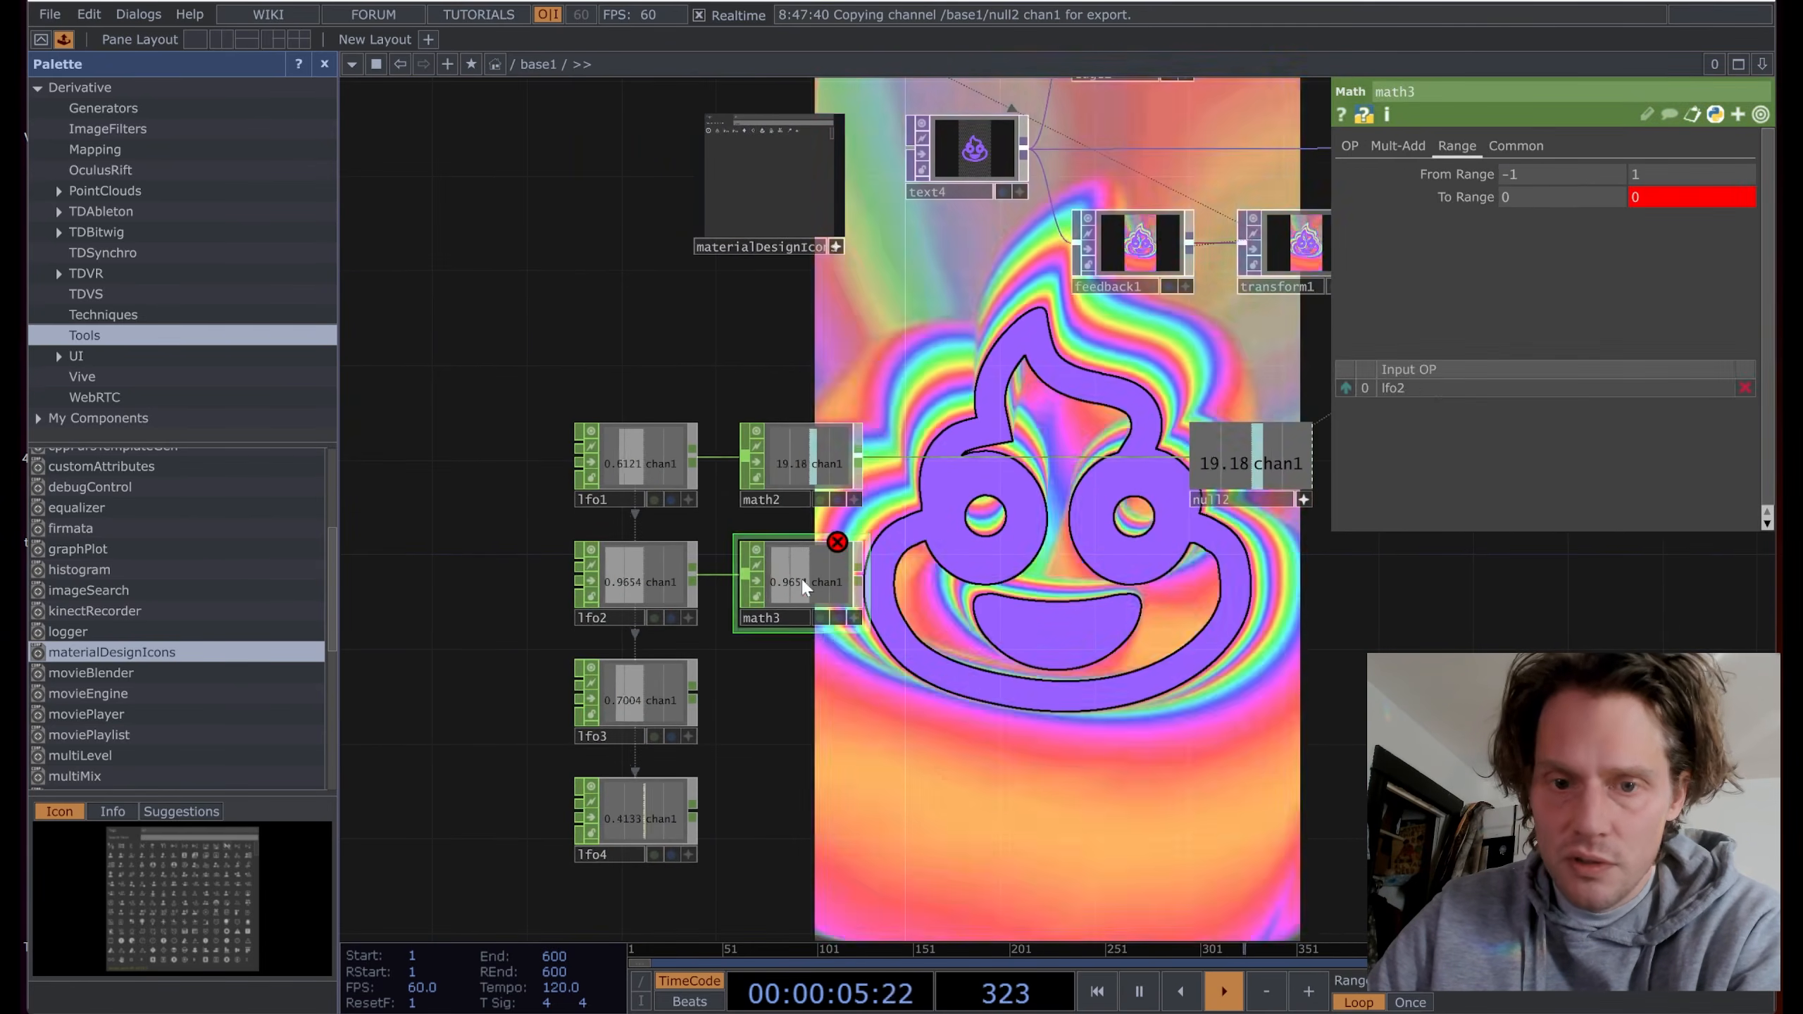
pyautogui.click(1672, 197)
pyautogui.click(1528, 250)
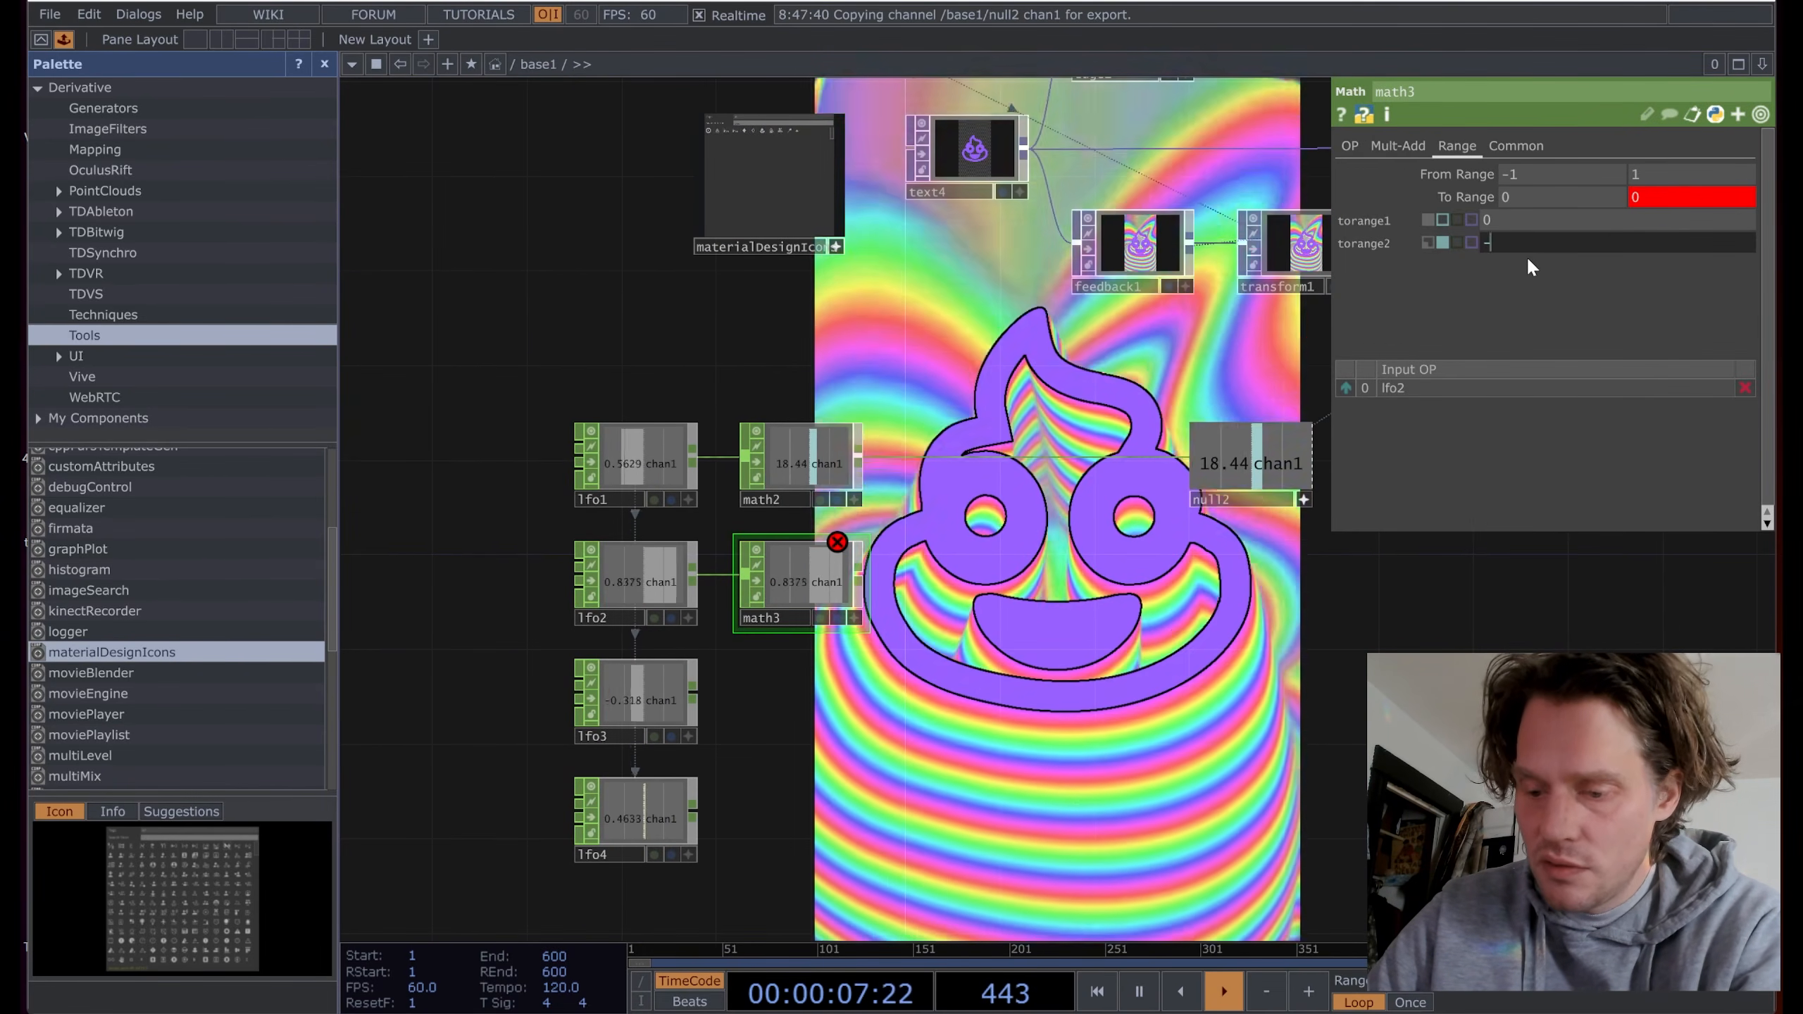
pyautogui.write('.')
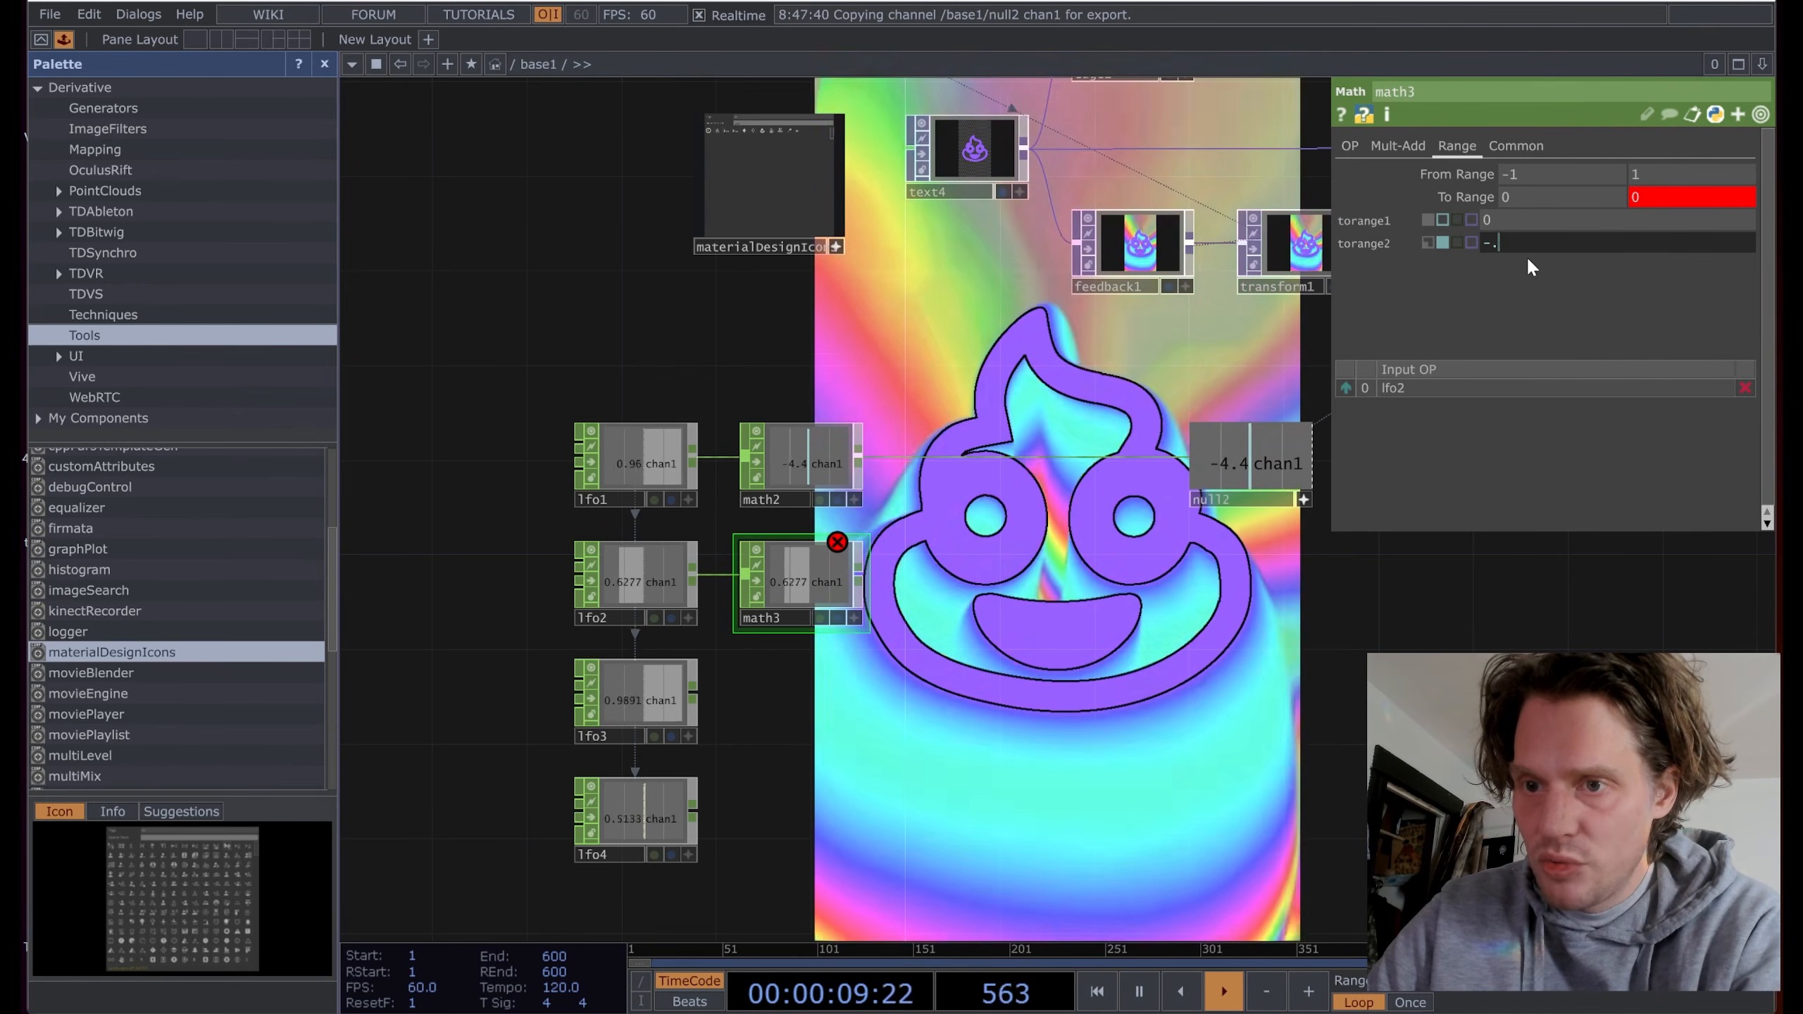
pyautogui.write('03')
pyautogui.press('Return')
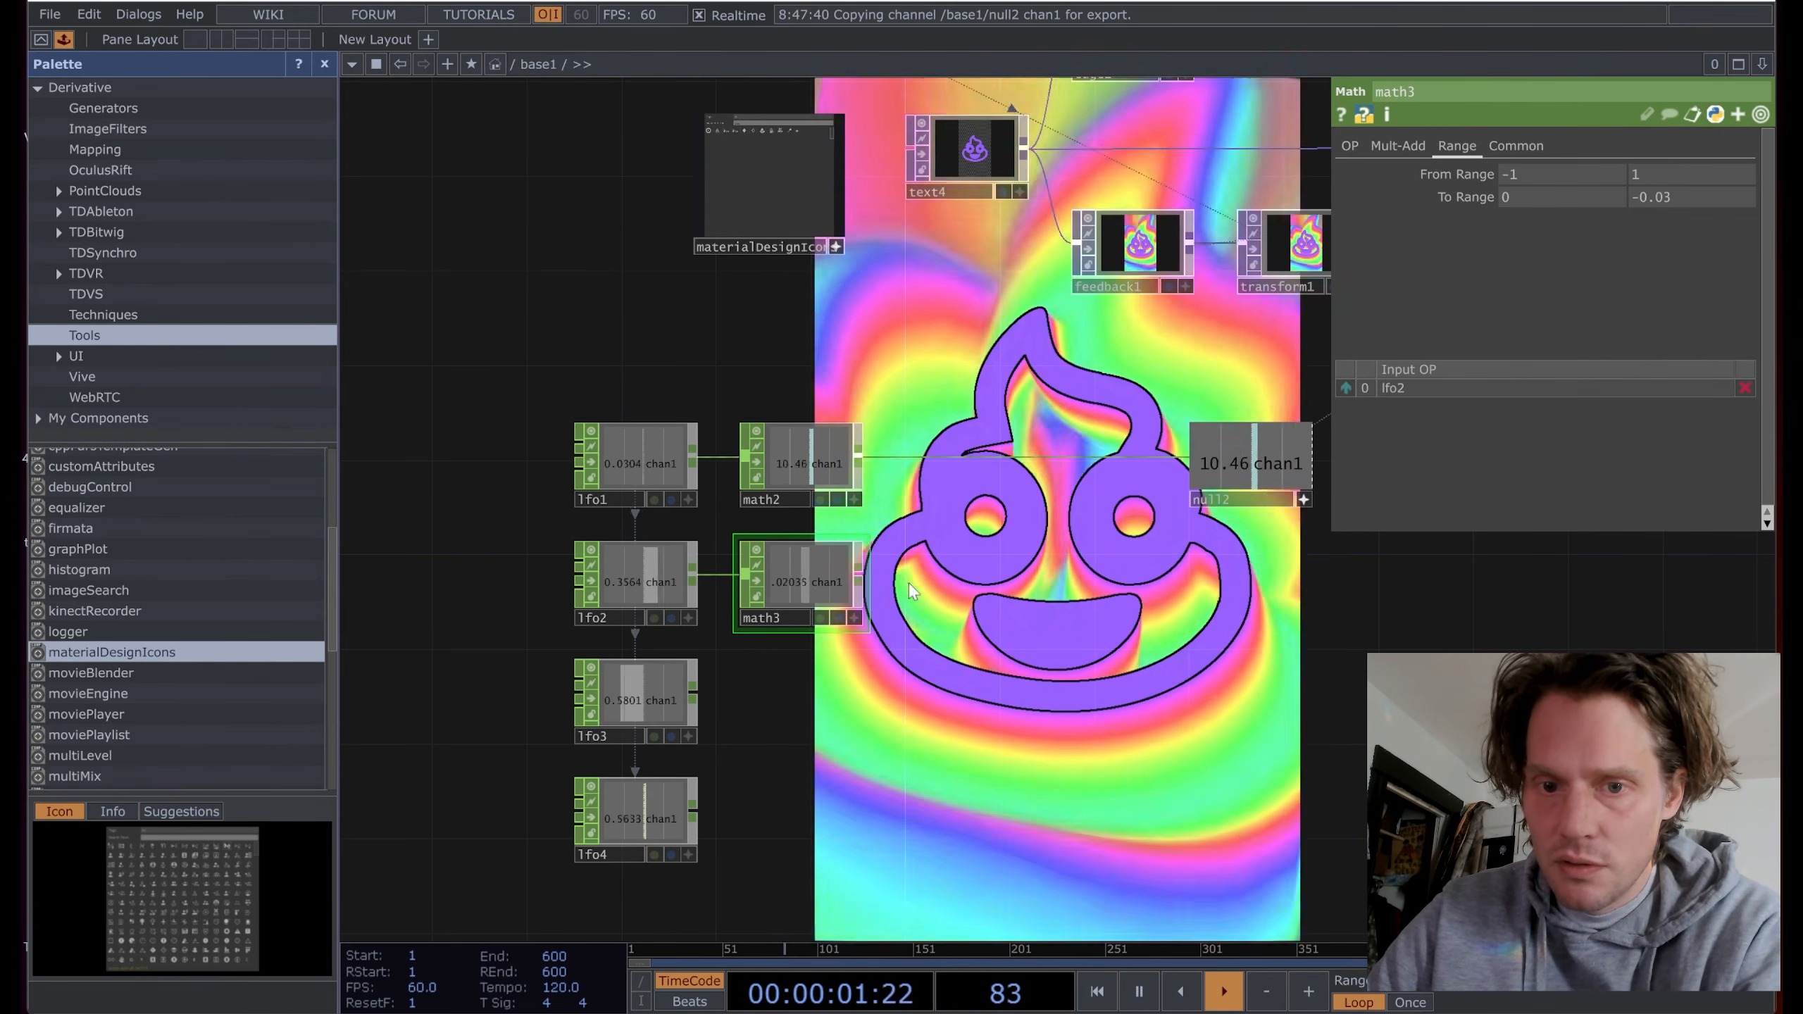
# Step: Link math3's channel to lensdistort1's K1 as a CHOP reference
pyautogui.moveTo(1036, 626); pyautogui.dragTo(634, 631)
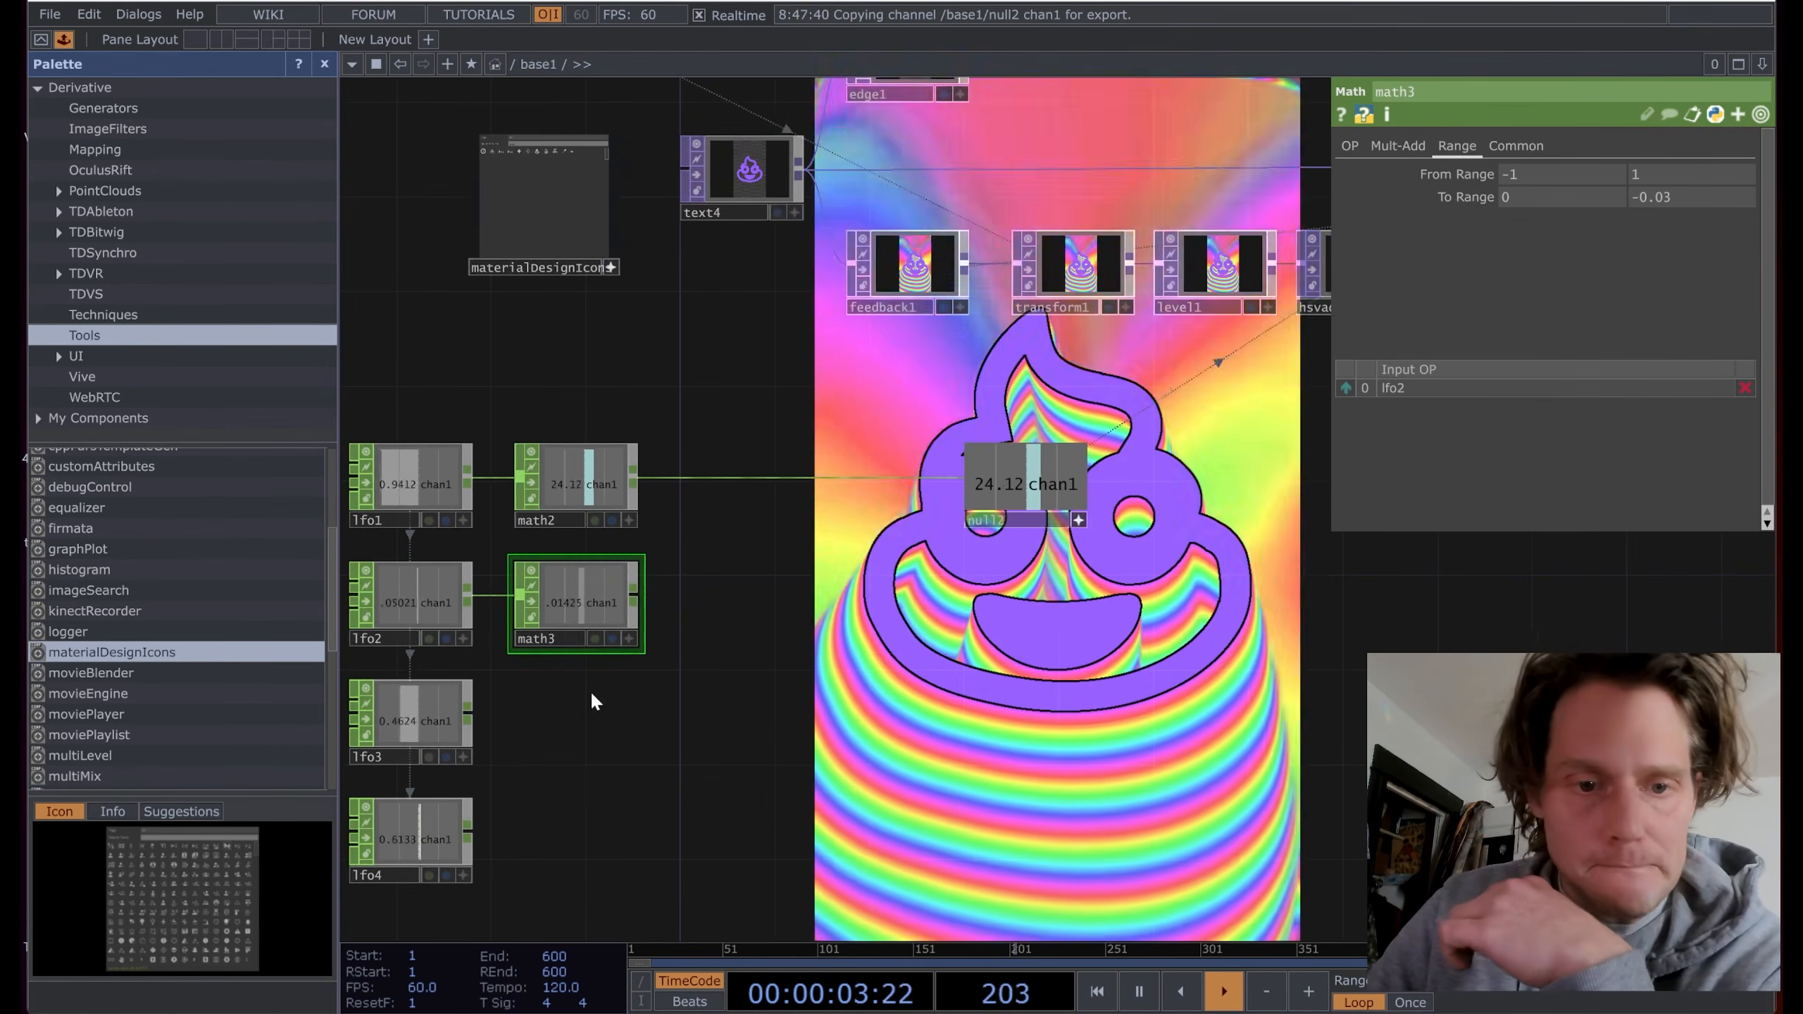
pyautogui.scroll(5, 590, 699)
pyautogui.moveTo(575, 712); pyautogui.dragTo(924, 711)
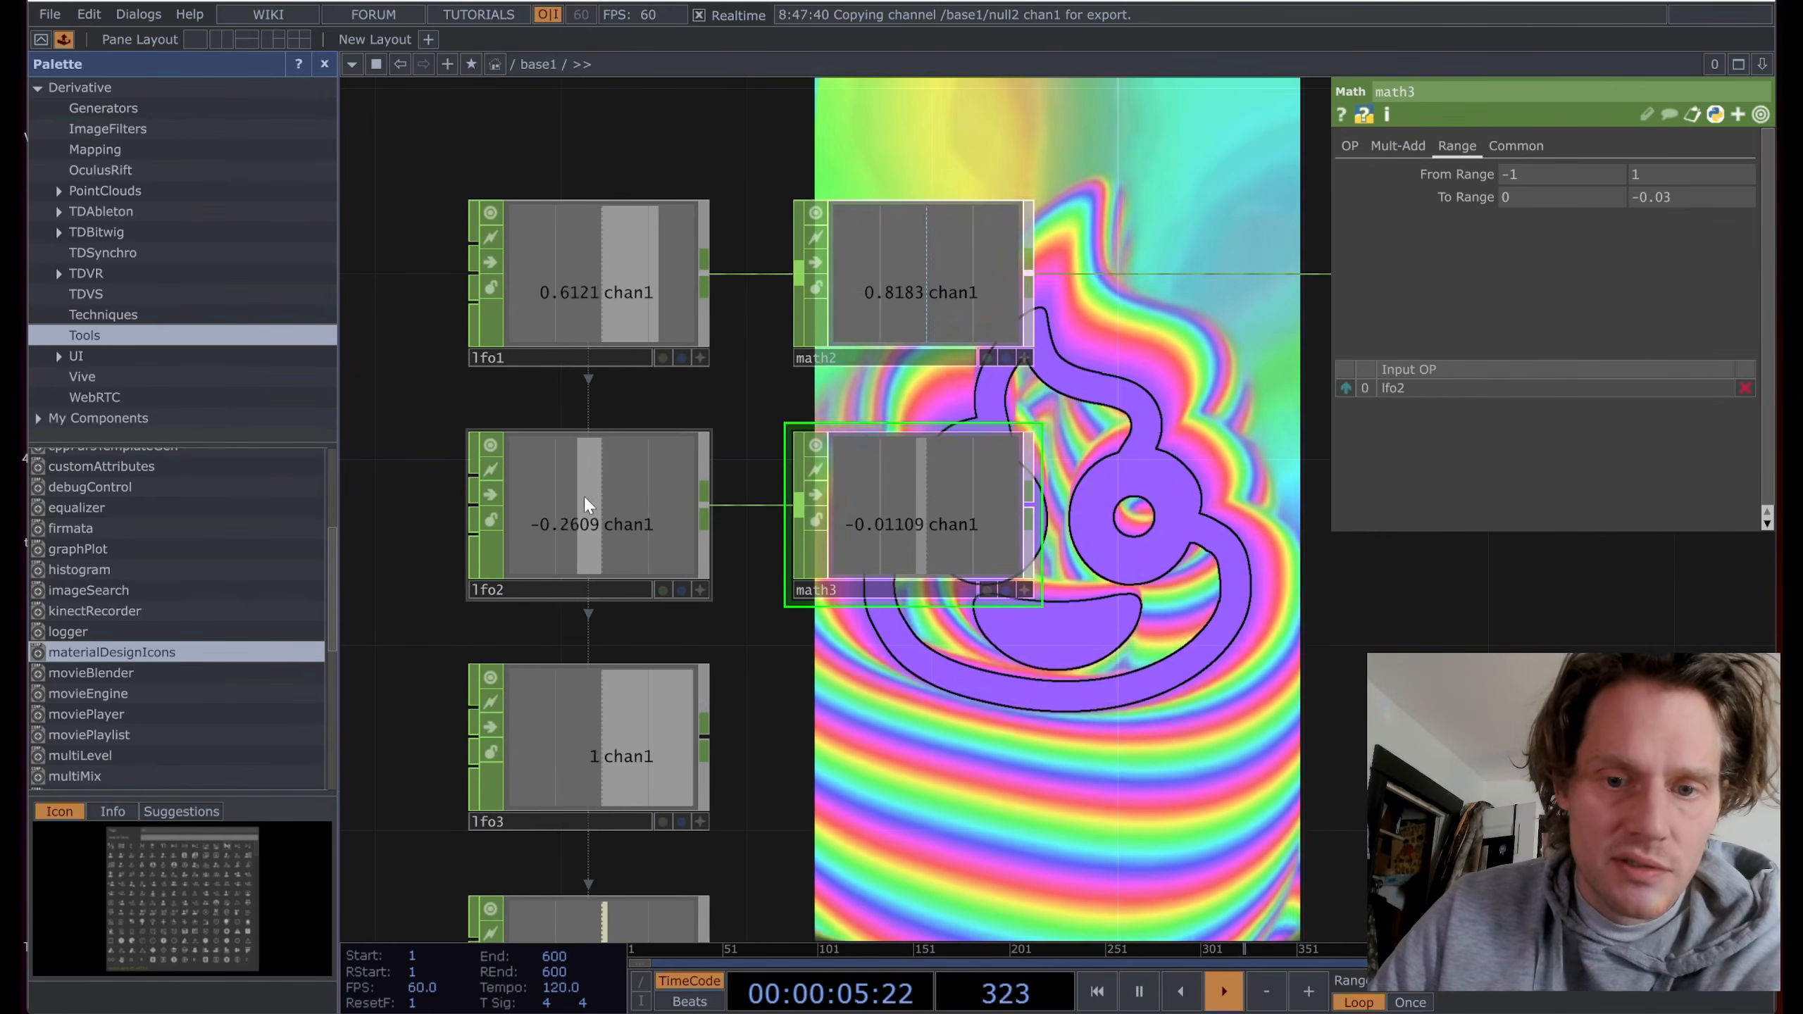
pyautogui.scroll(-5, 1286, 583)
pyautogui.moveTo(800, 277); pyautogui.dragTo(743, 711)
pyautogui.click(1167, 392)
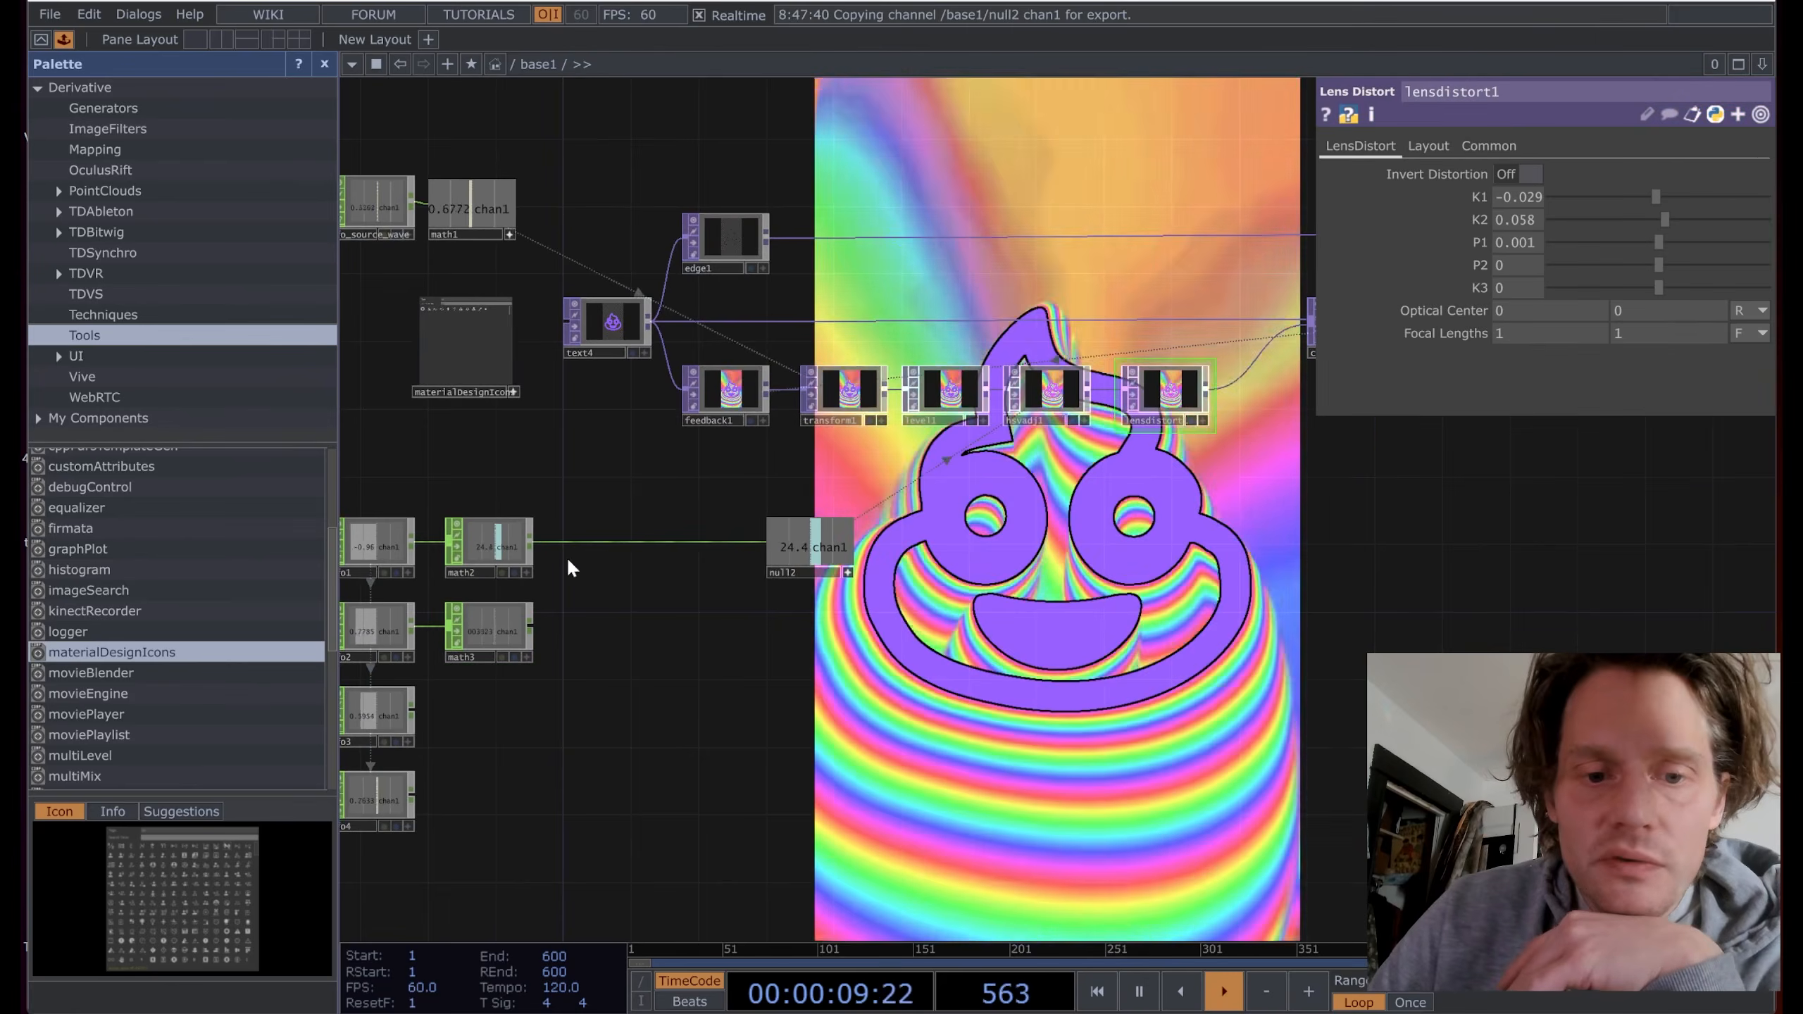
pyautogui.click(527, 654)
pyautogui.moveTo(488, 631); pyautogui.dragTo(1531, 187)
pyautogui.click(1540, 204)
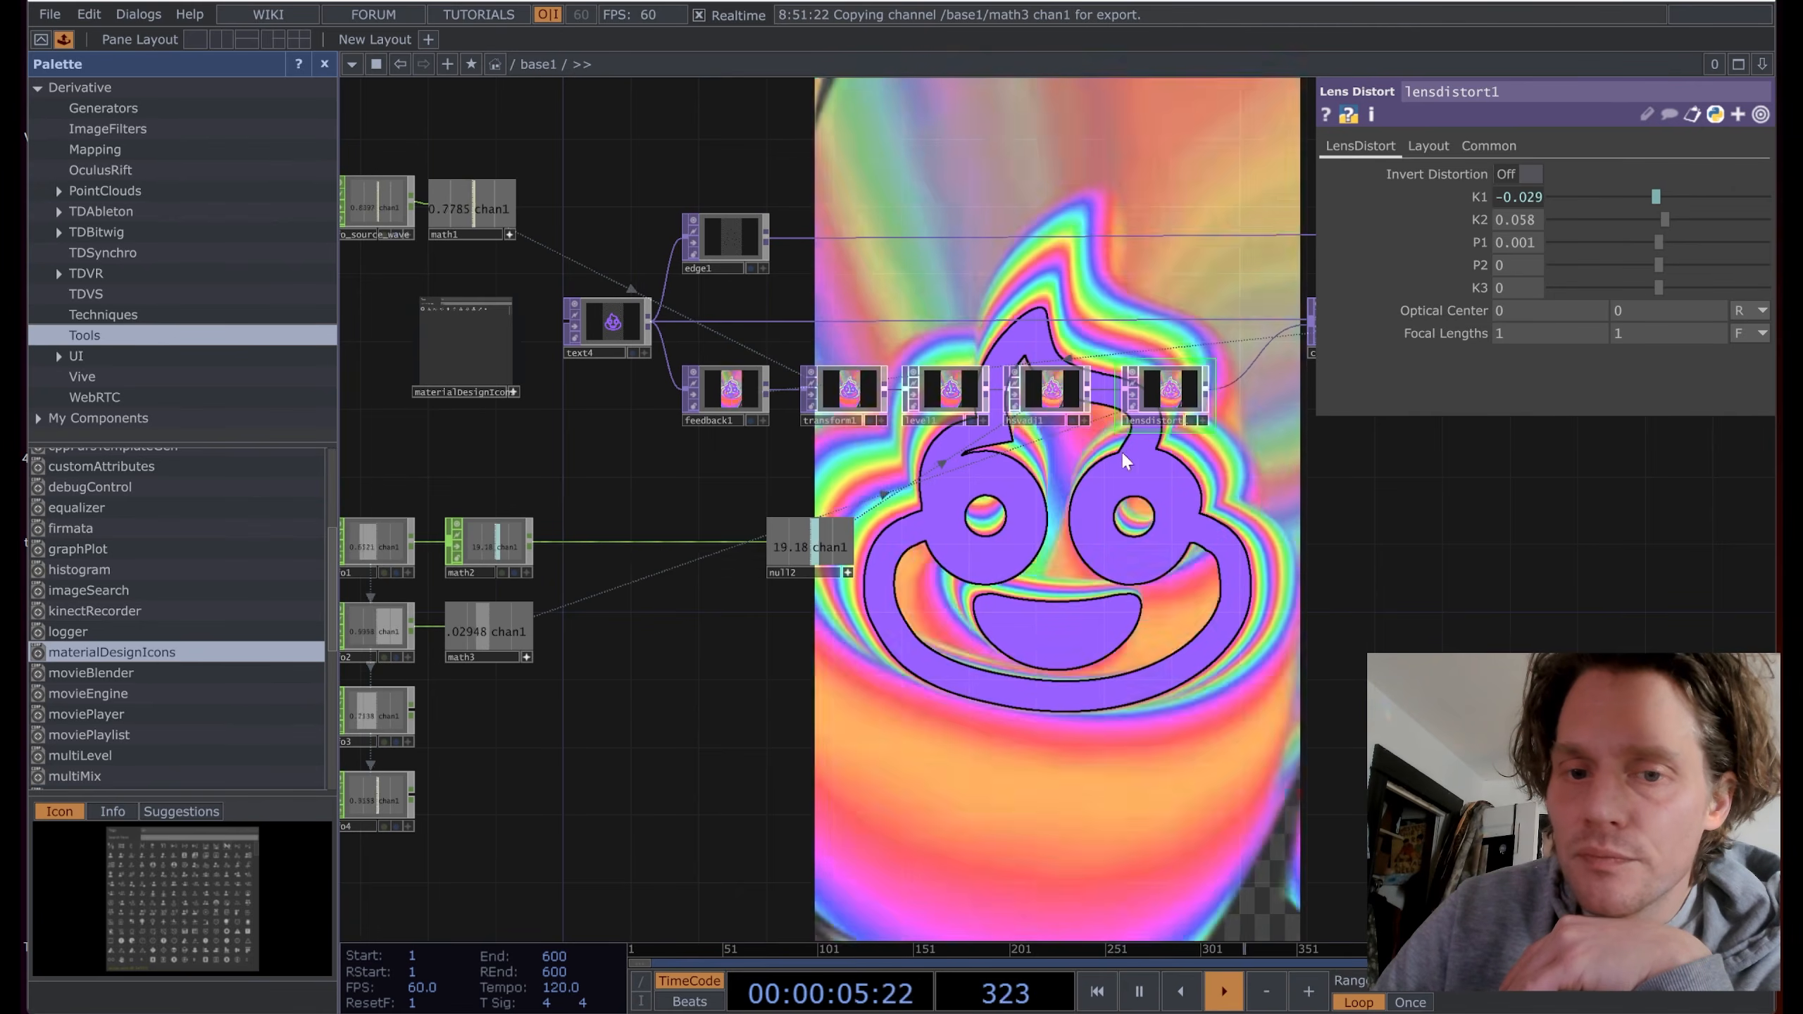
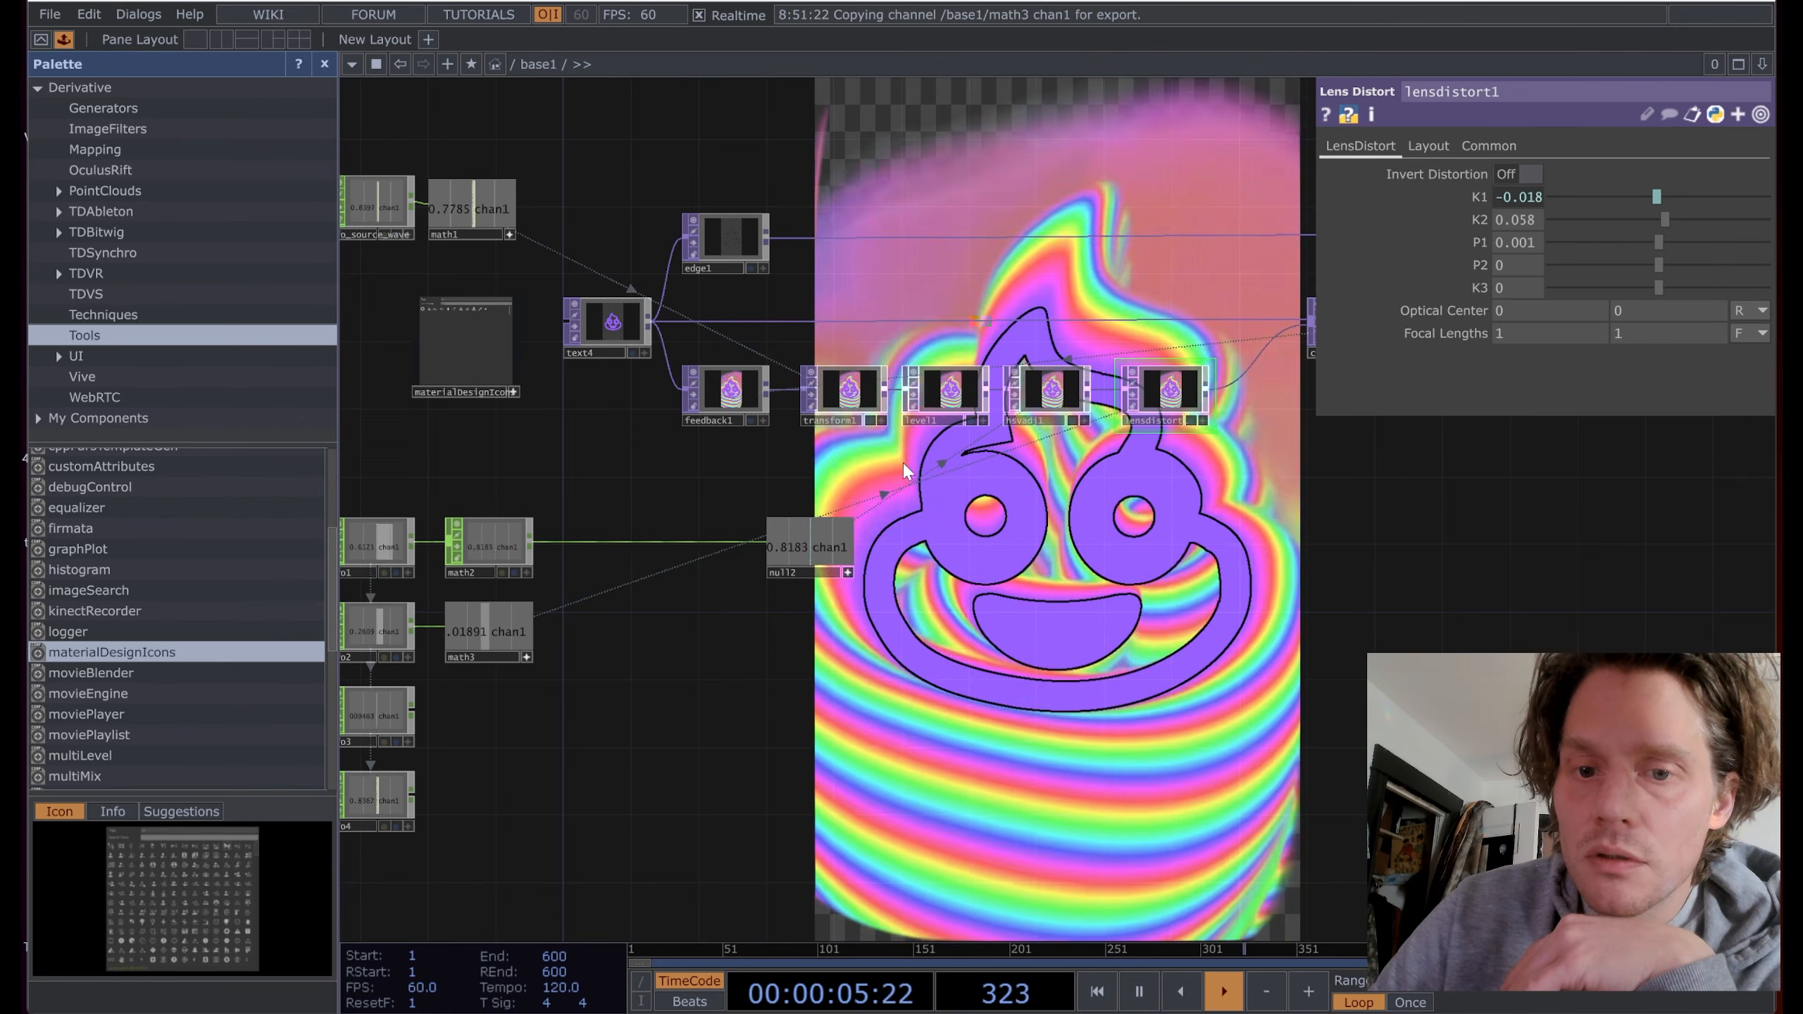
# Step: Add a new Math CHOP, math4, after lfo3
pyautogui.moveTo(442, 689); pyautogui.dragTo(630, 658)
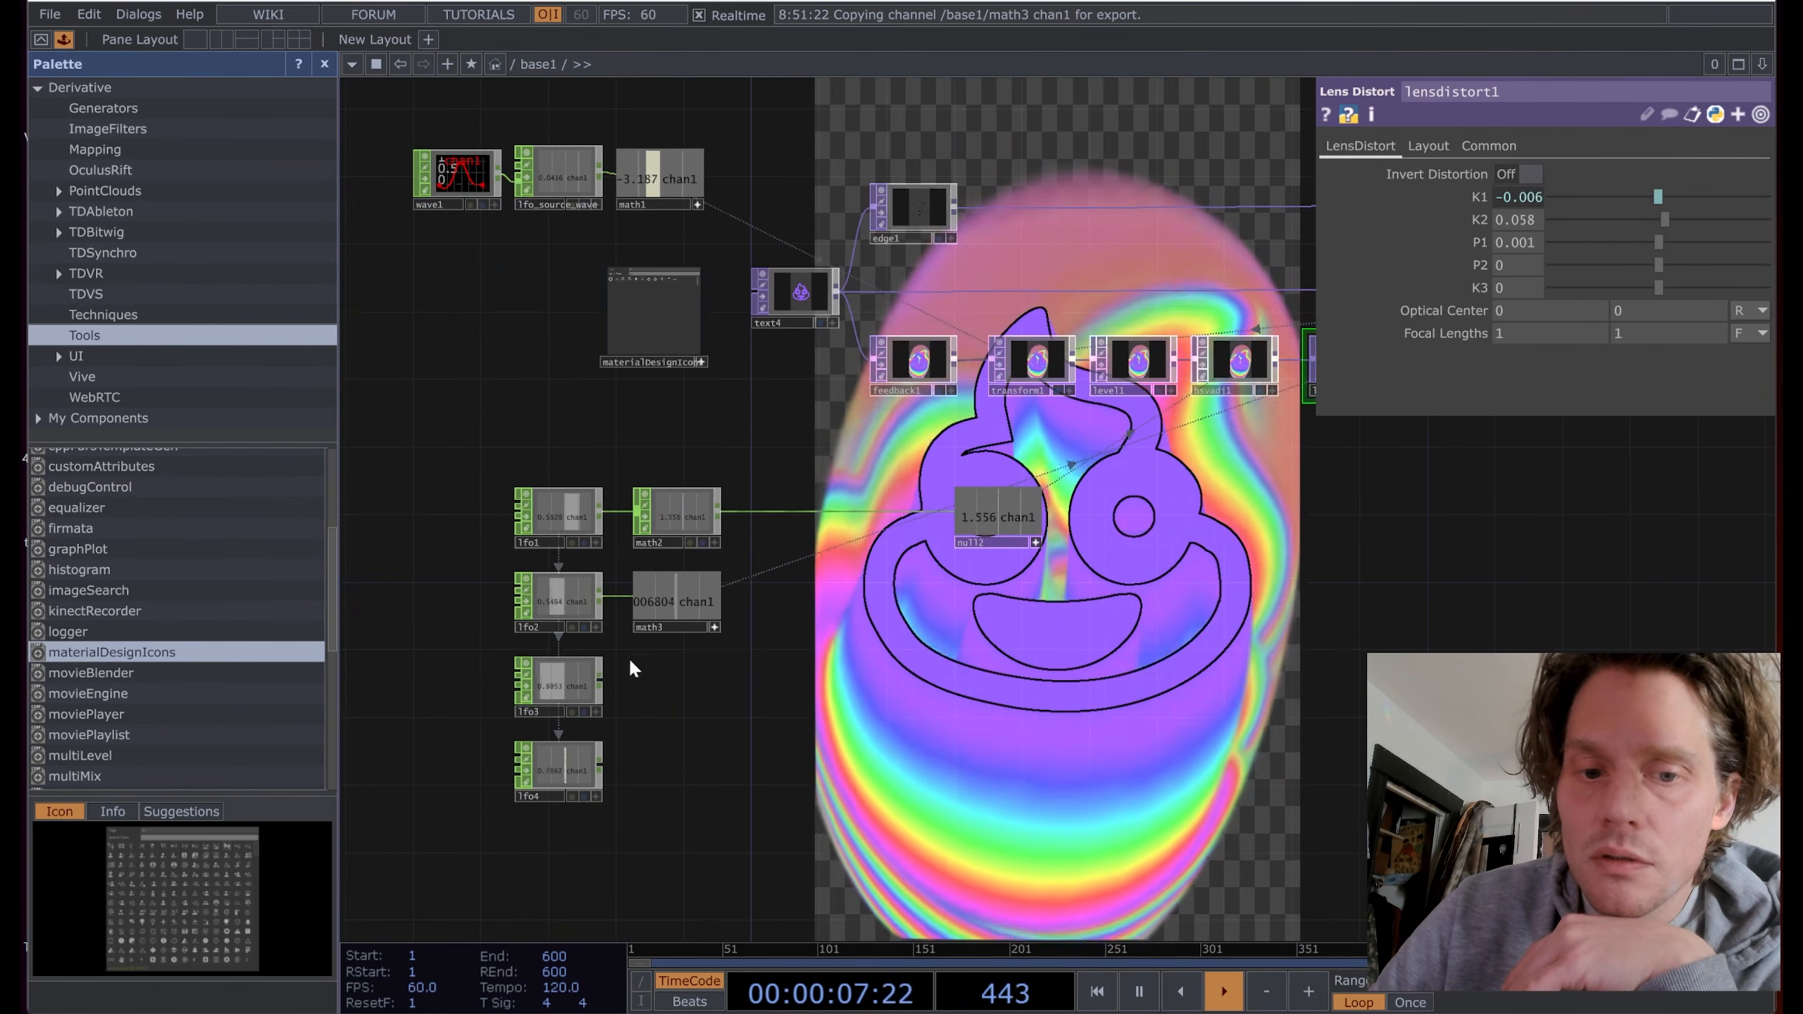
pyautogui.press('Tab')
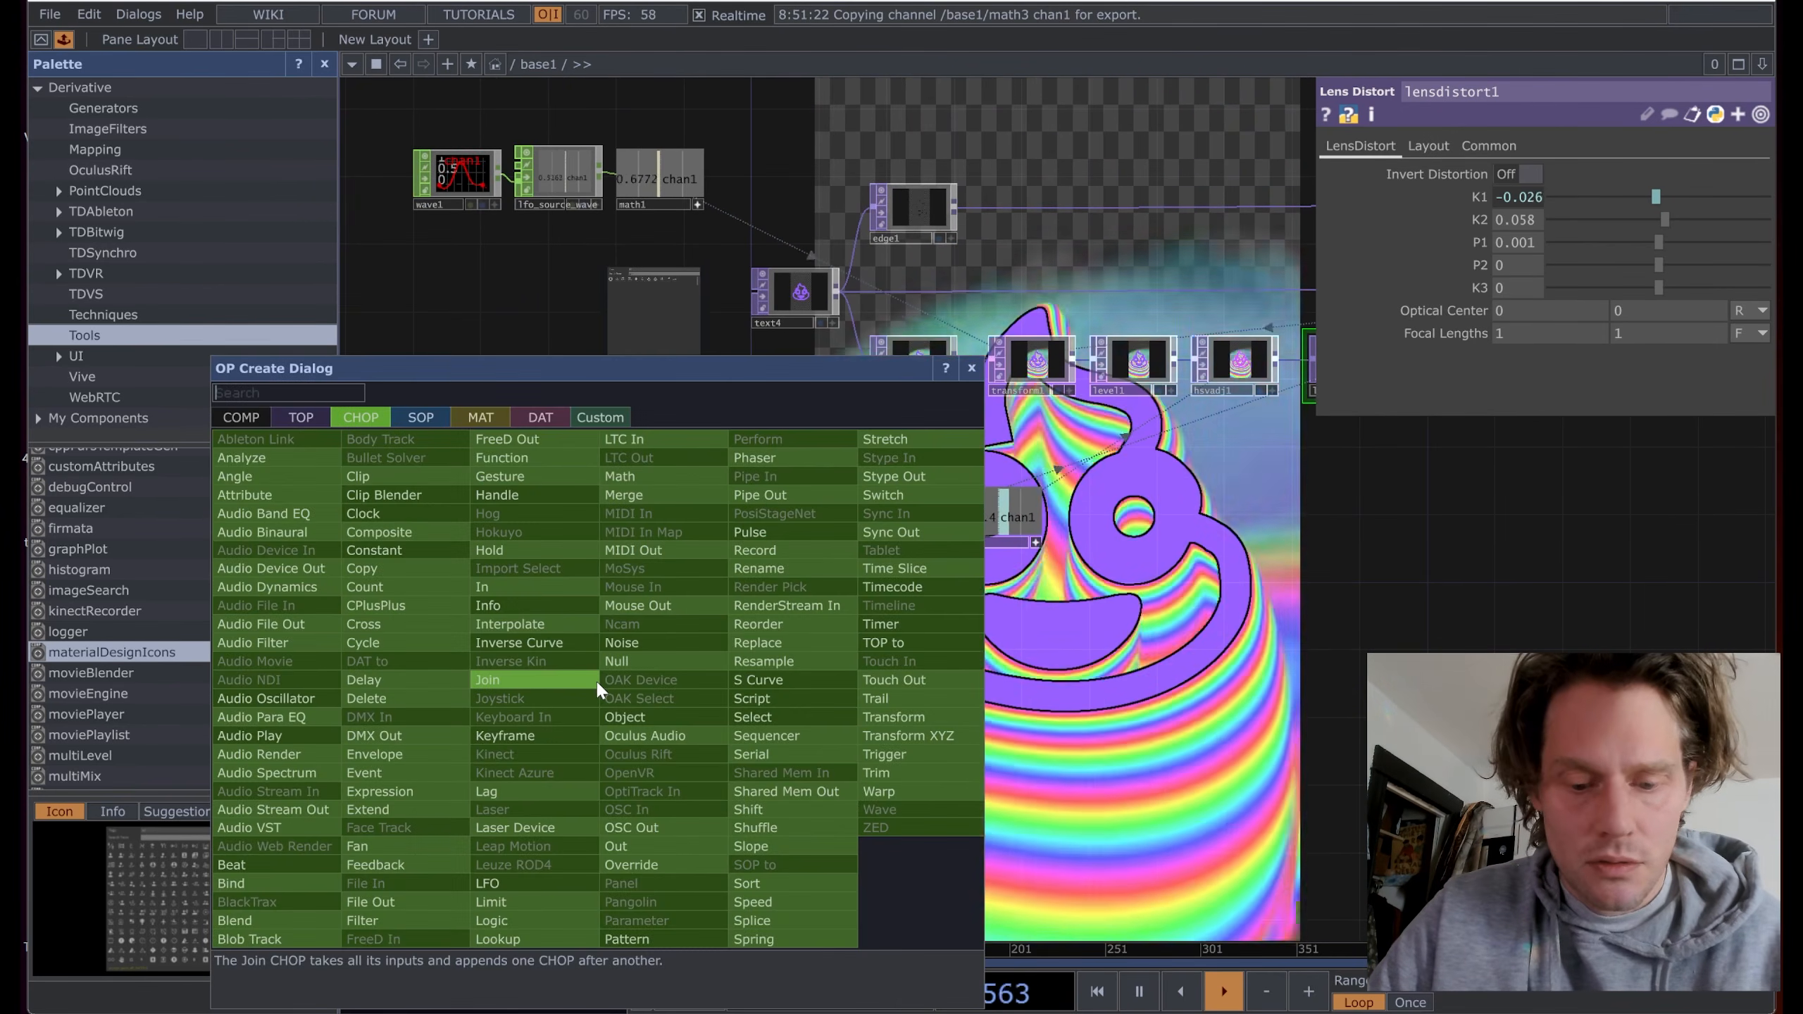
pyautogui.click(707, 476)
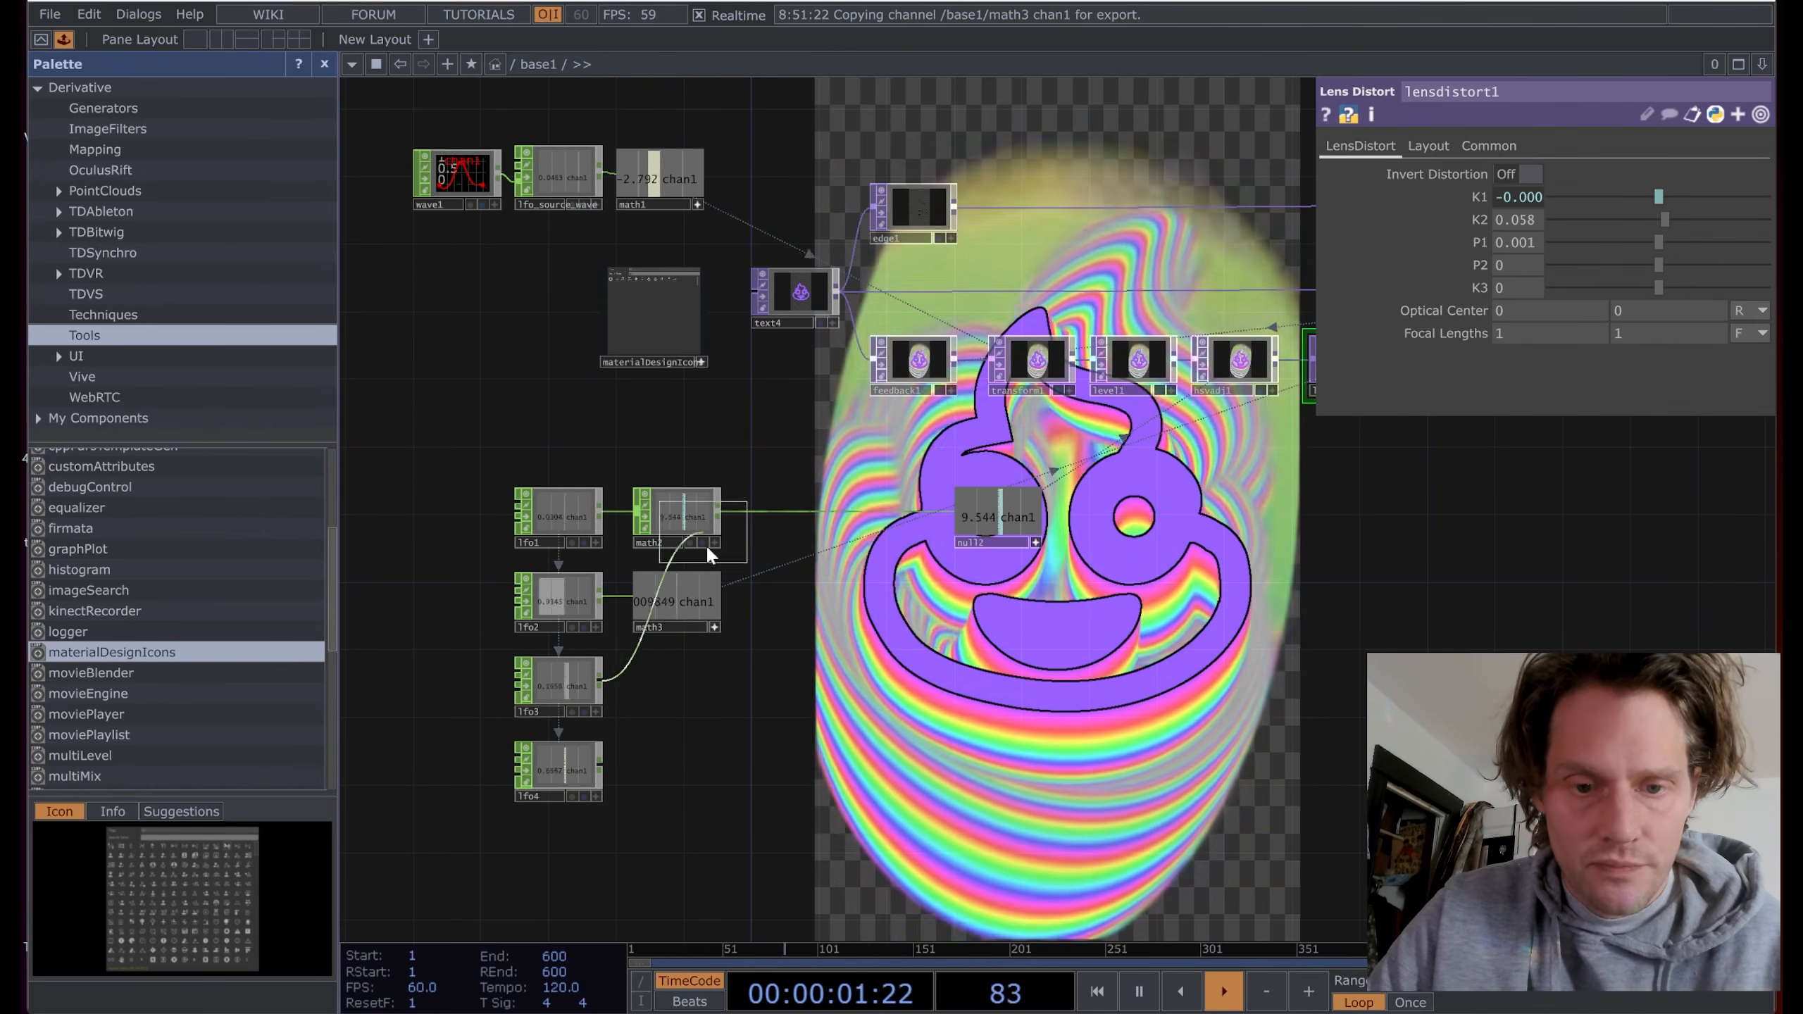
pyautogui.click(670, 679)
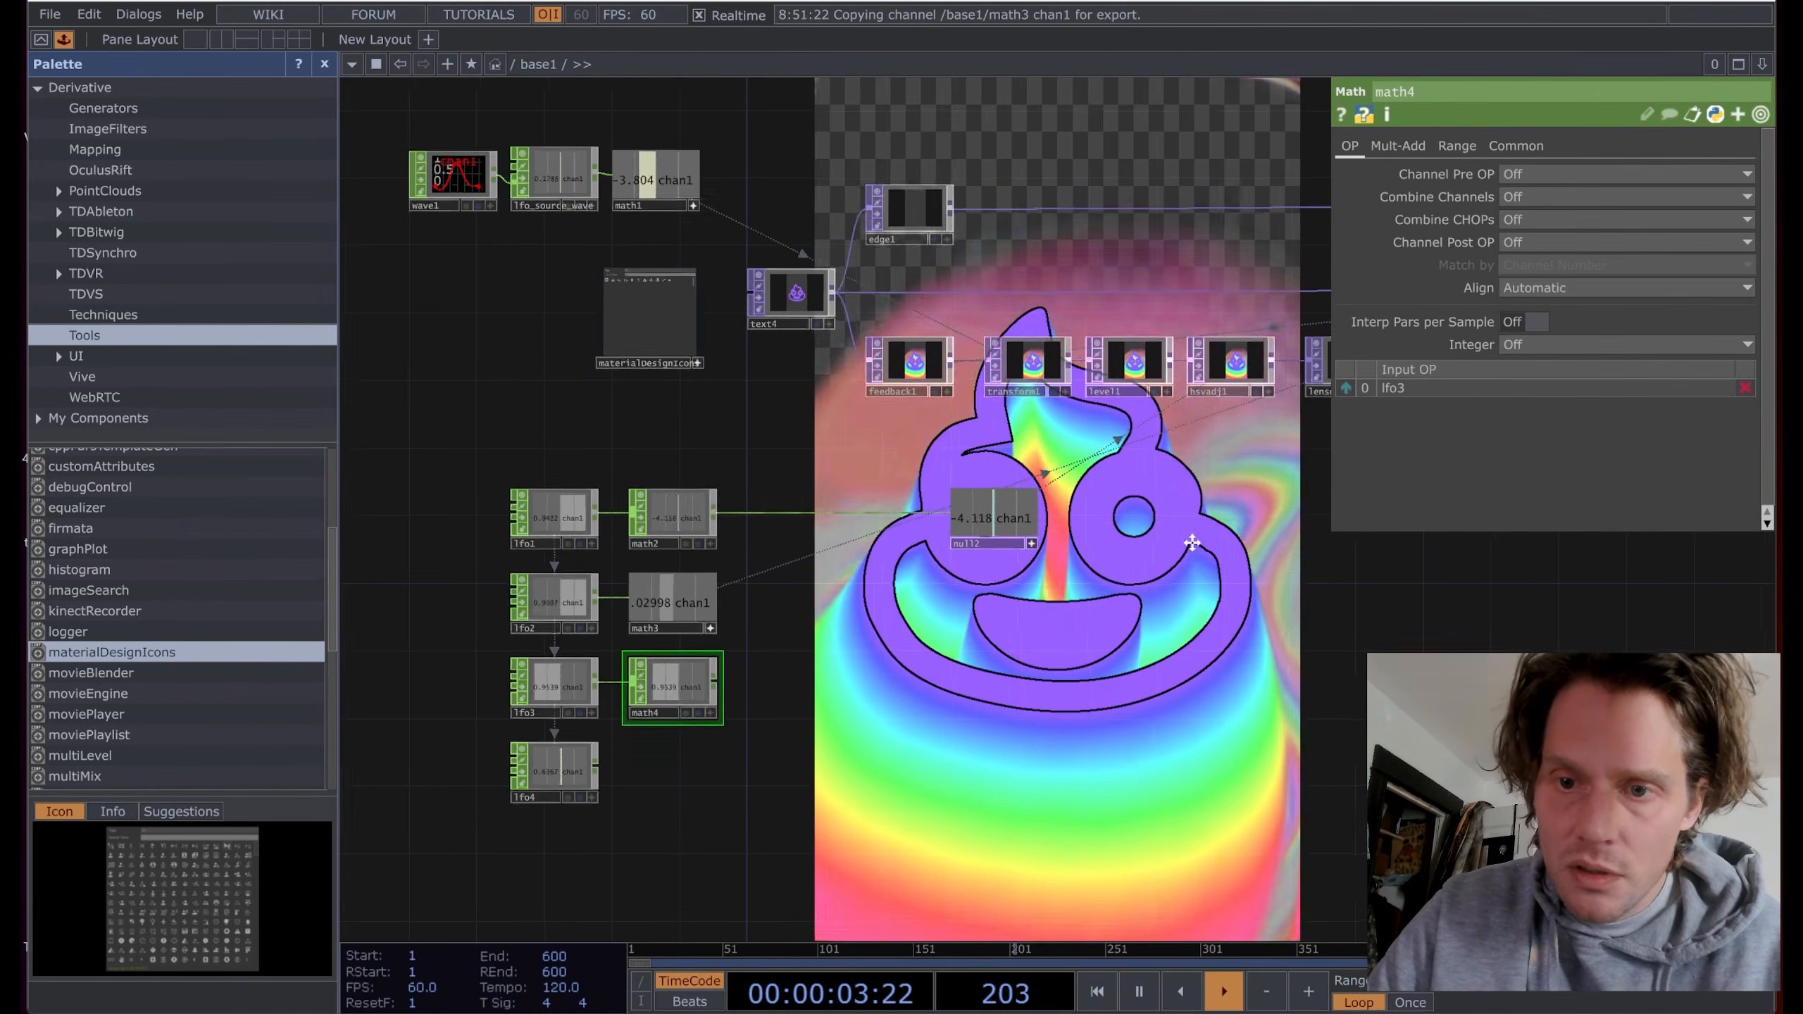
pyautogui.moveTo(1192, 542); pyautogui.dragTo(1132, 551)
# Step: Try negative K2 values on lensdistort1, around -0.067
pyautogui.click(1278, 384)
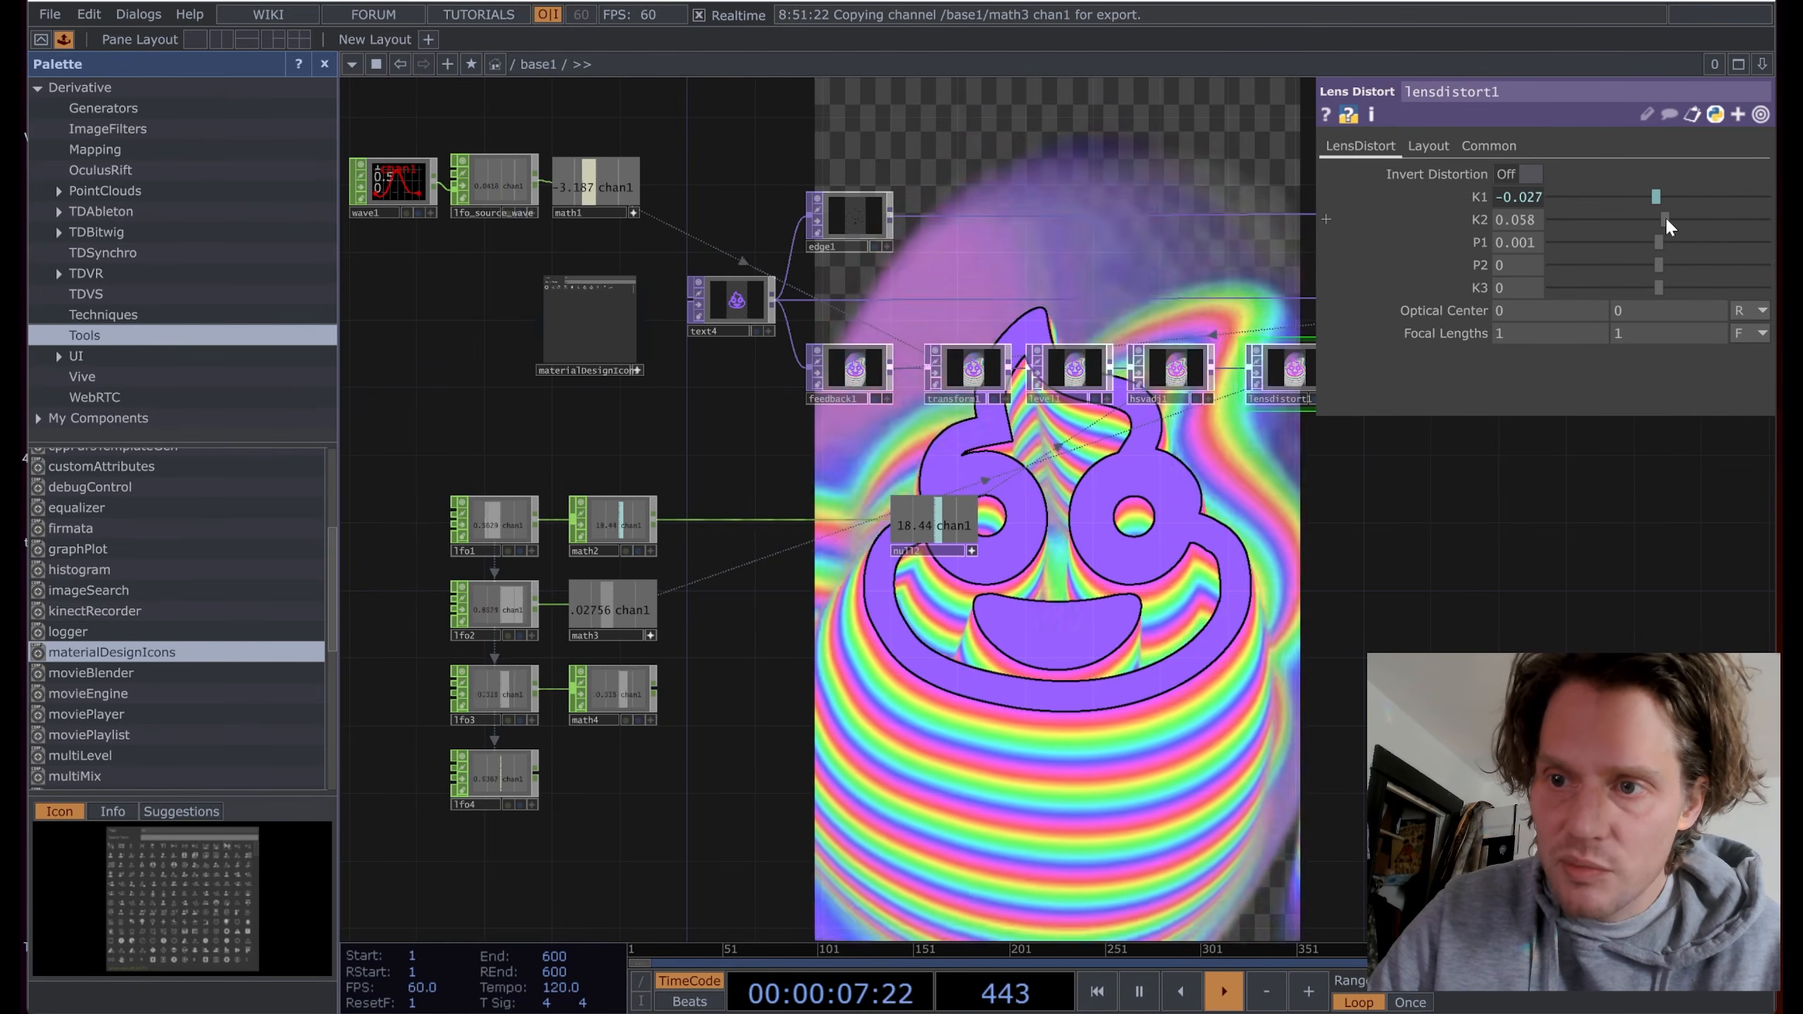
pyautogui.moveTo(1665, 226); pyautogui.dragTo(1655, 221)
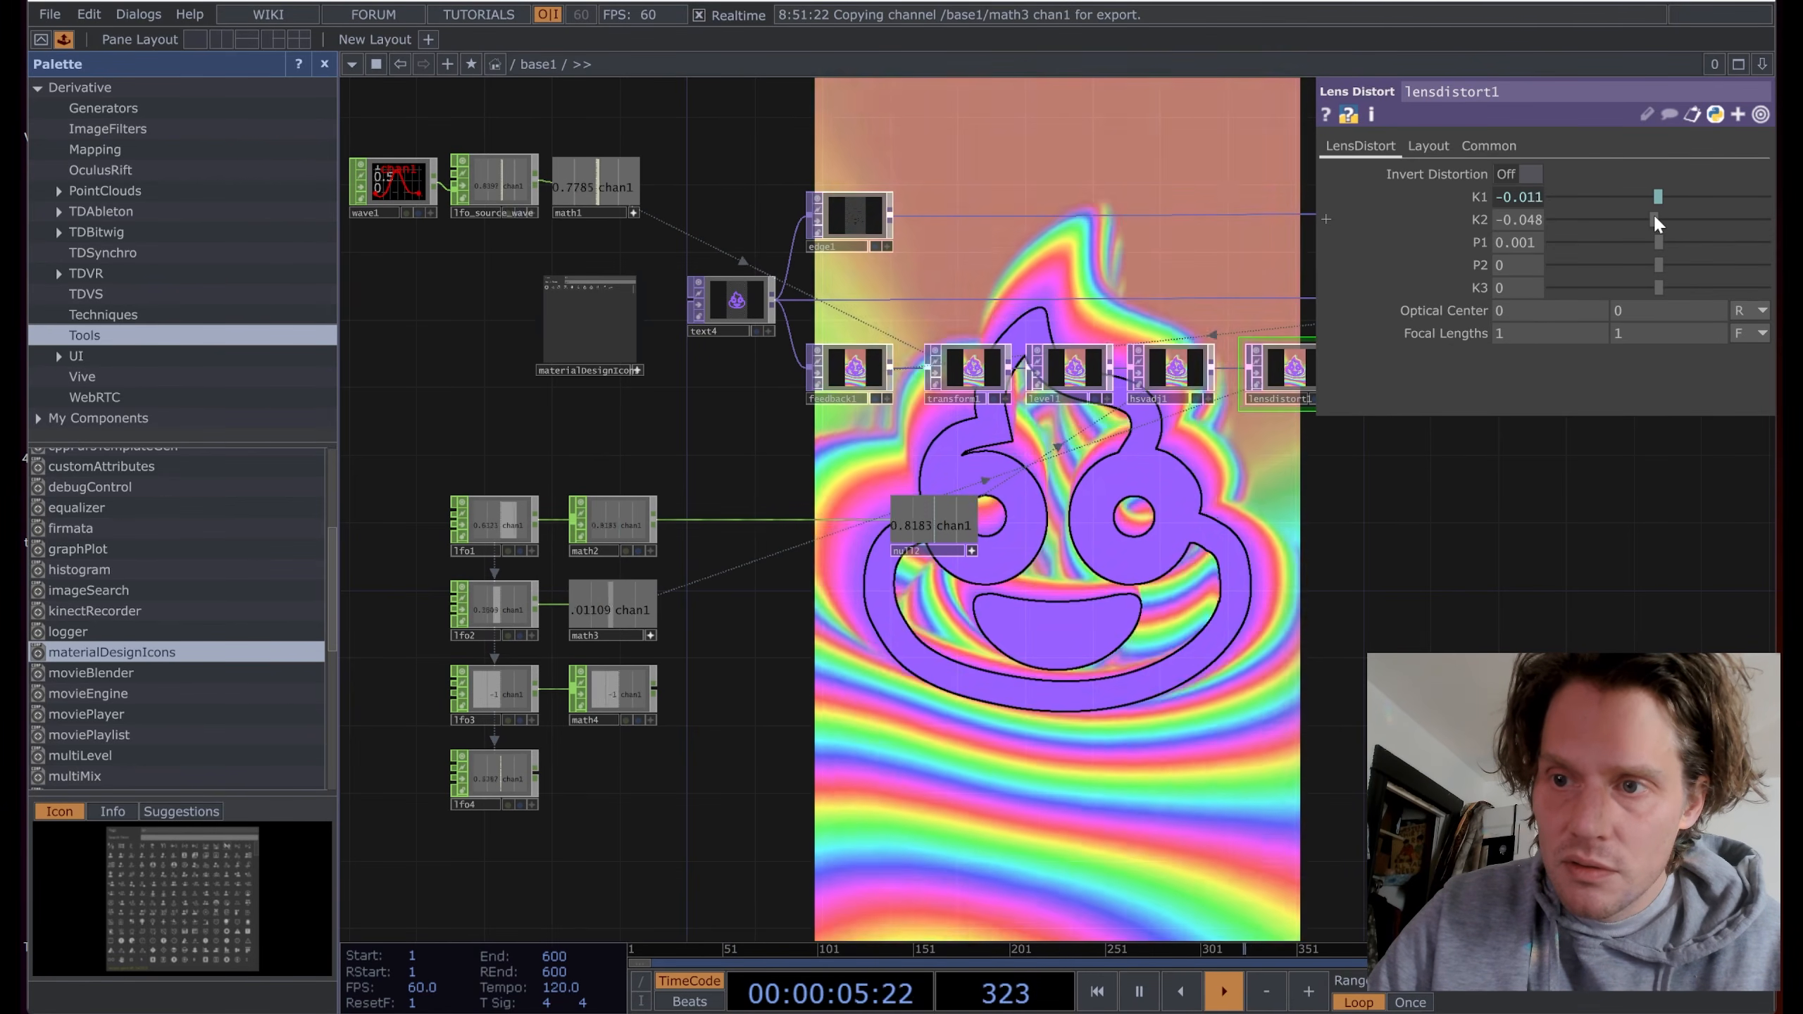
pyautogui.moveTo(1655, 219); pyautogui.dragTo(1654, 219)
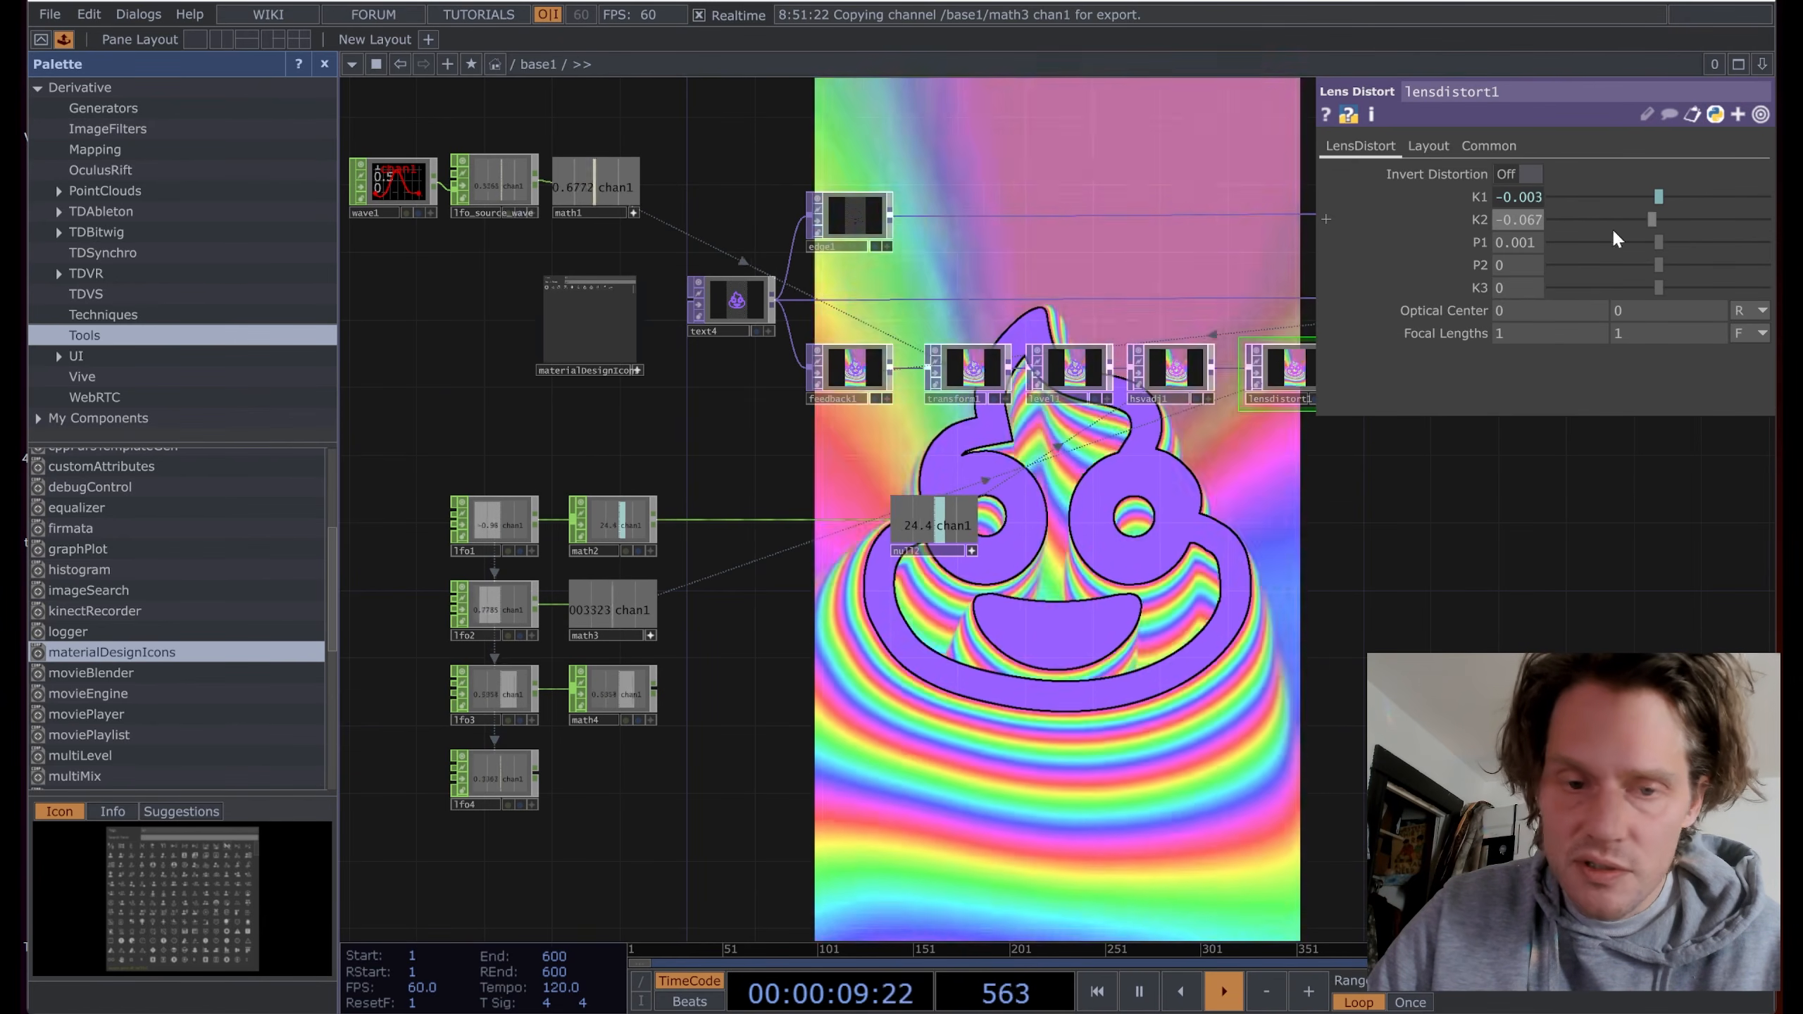
# Step: Set math4's From Range to -1 and its To Range to -0.6 and 0.6
pyautogui.click(620, 686)
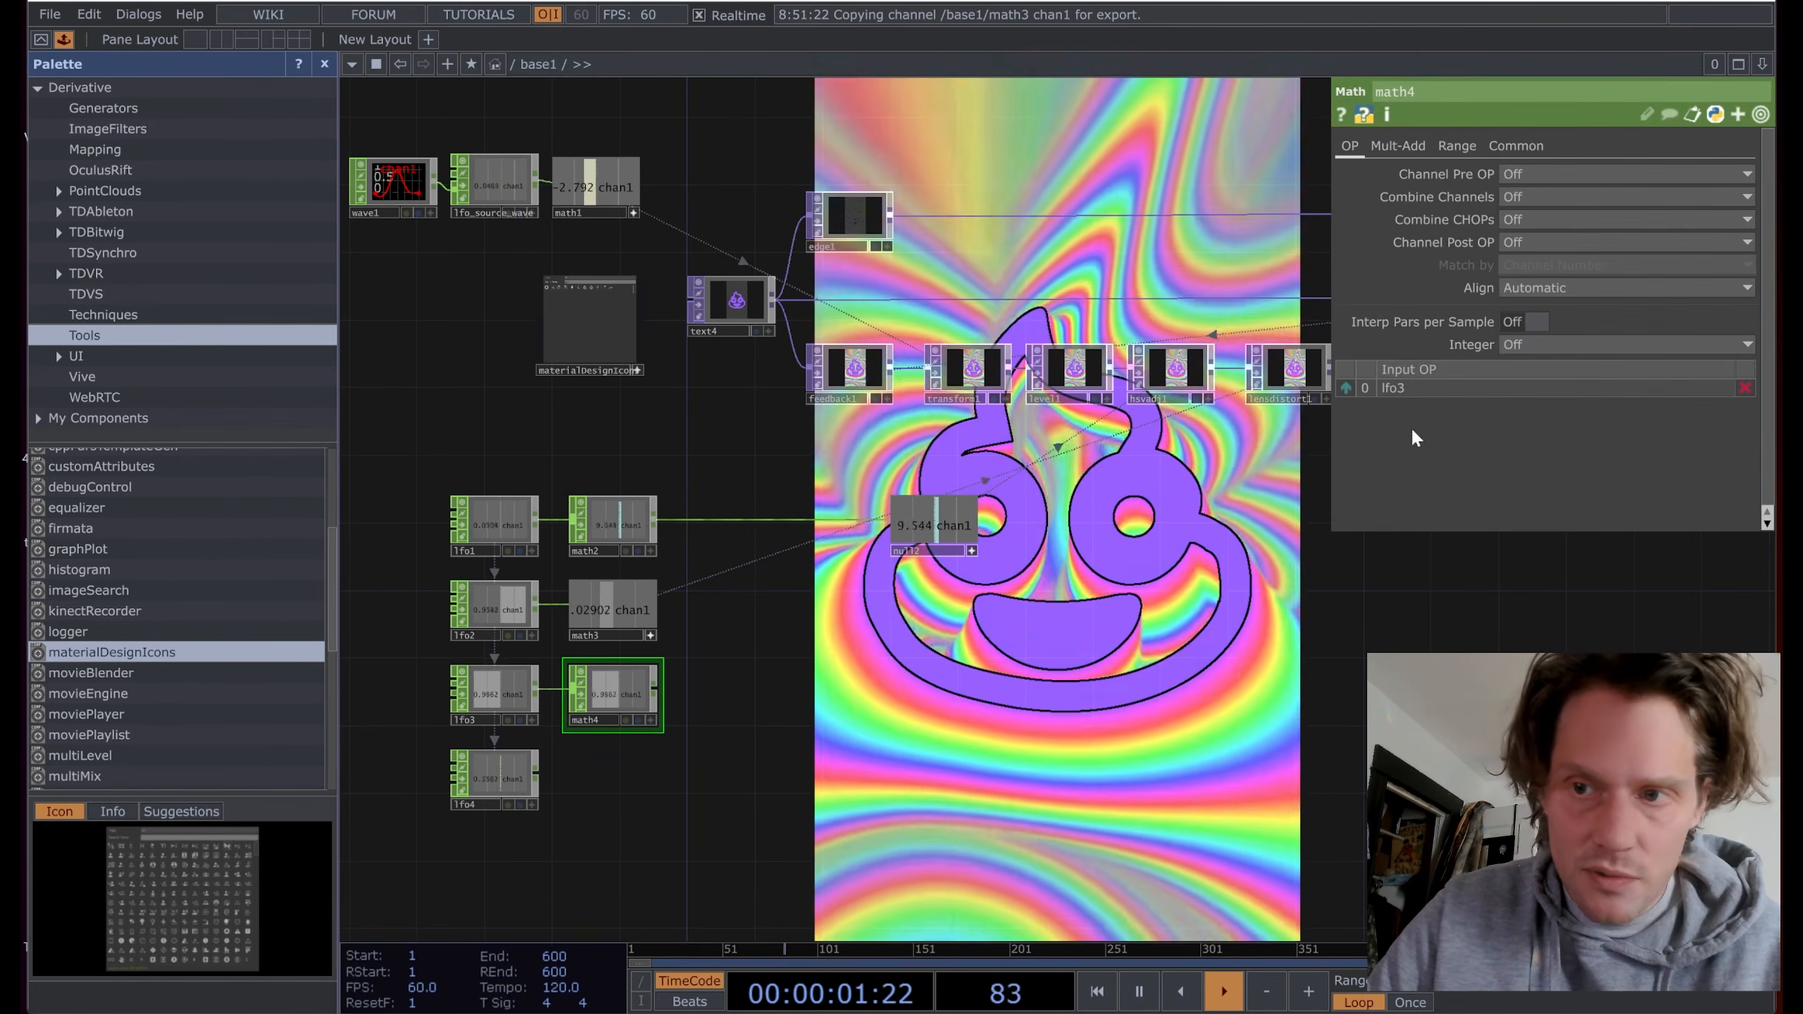
pyautogui.click(1461, 145)
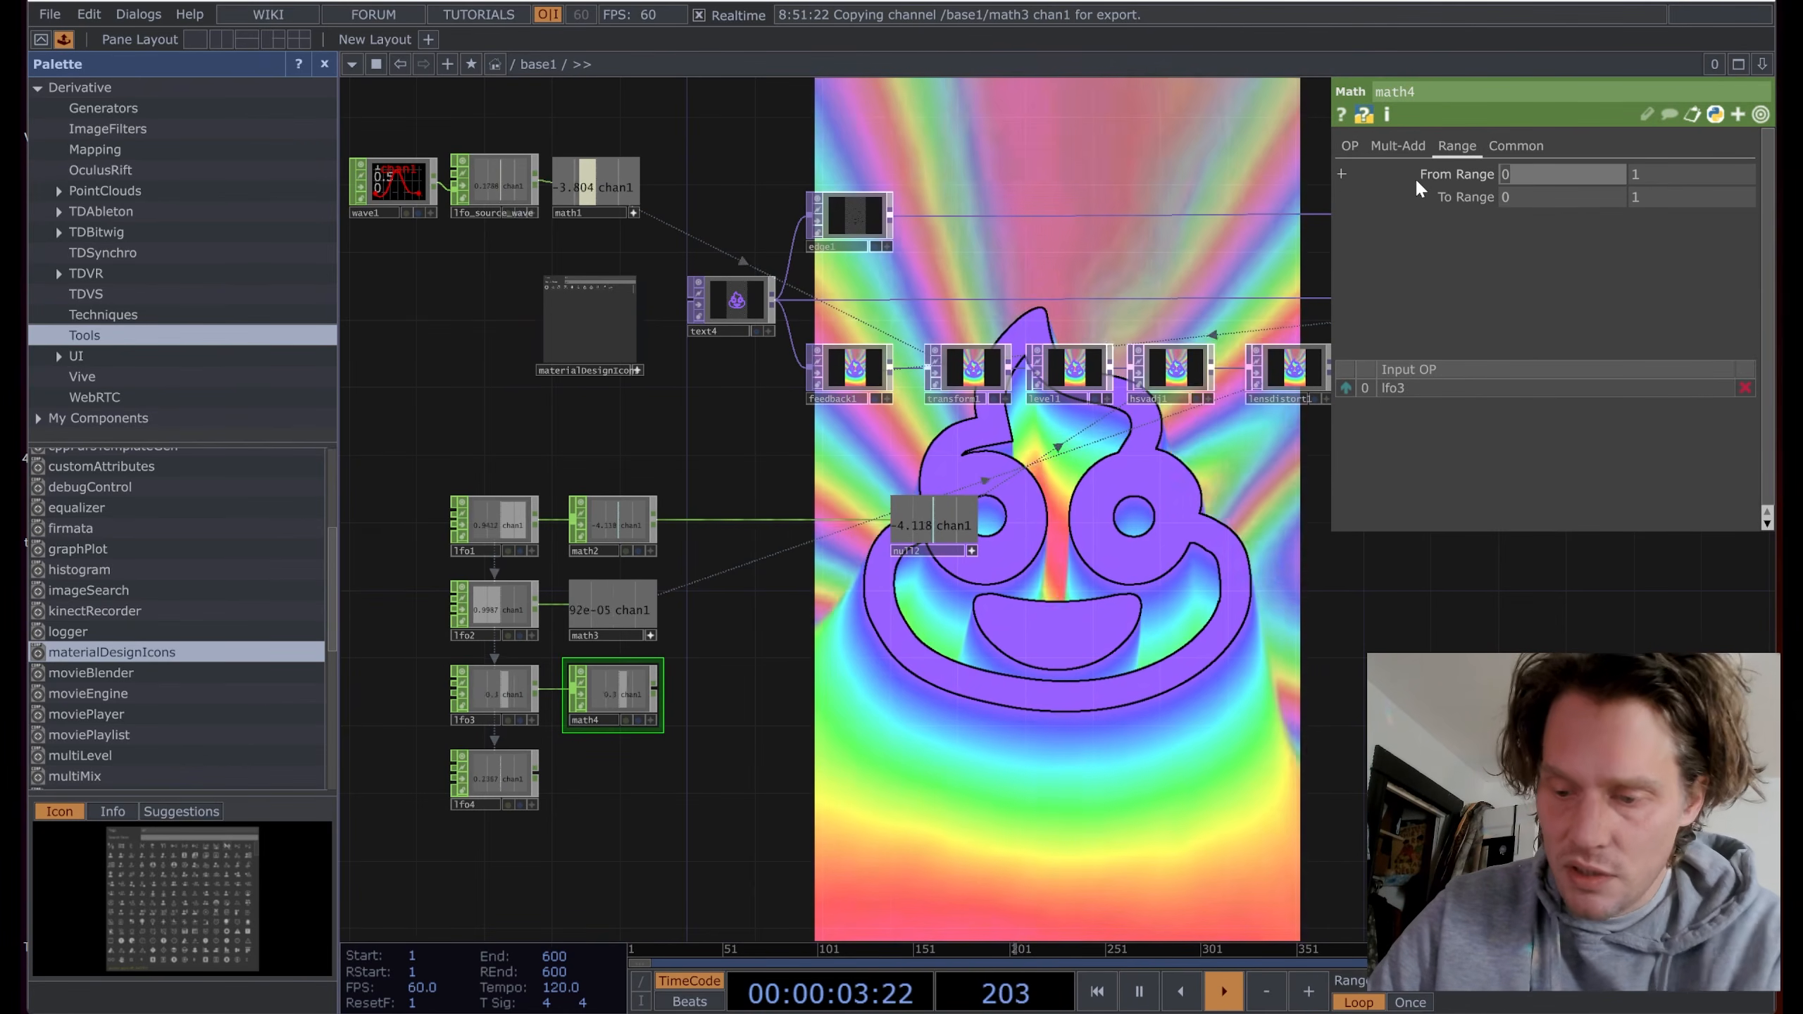
pyautogui.write('-1')
pyautogui.click(1552, 195)
pyautogui.write('-.6')
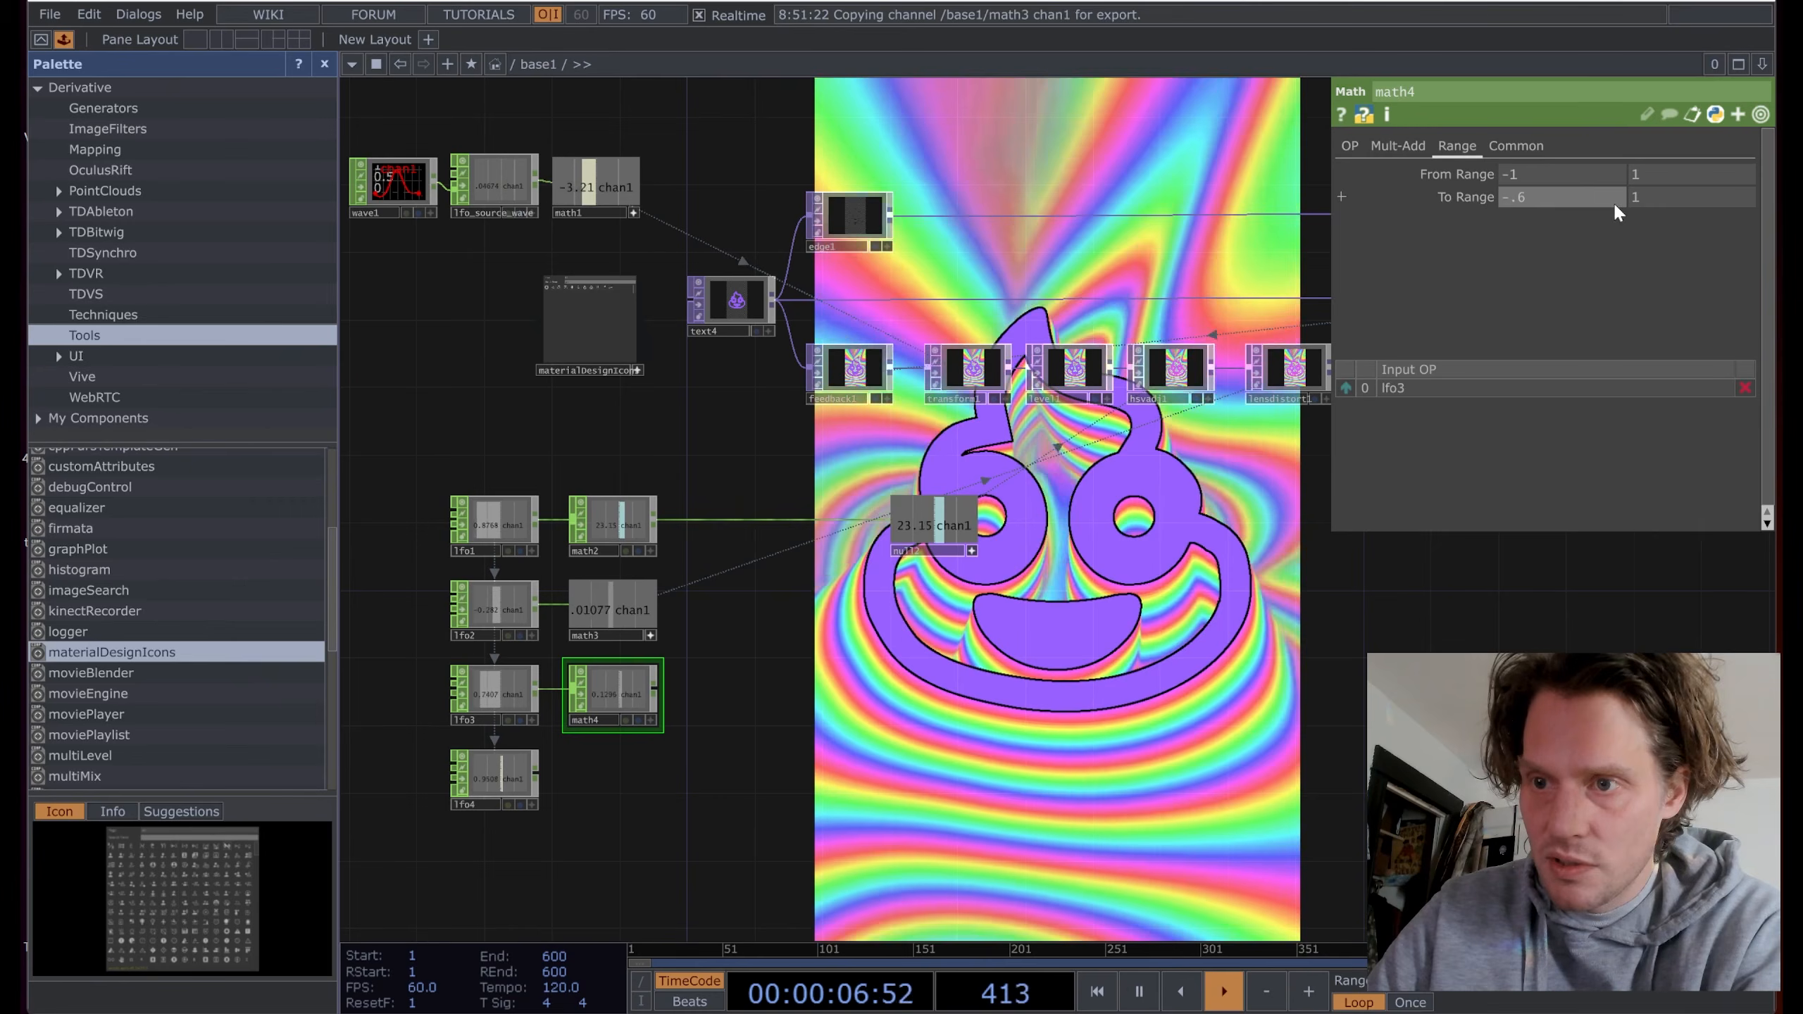
pyautogui.press('Tab')
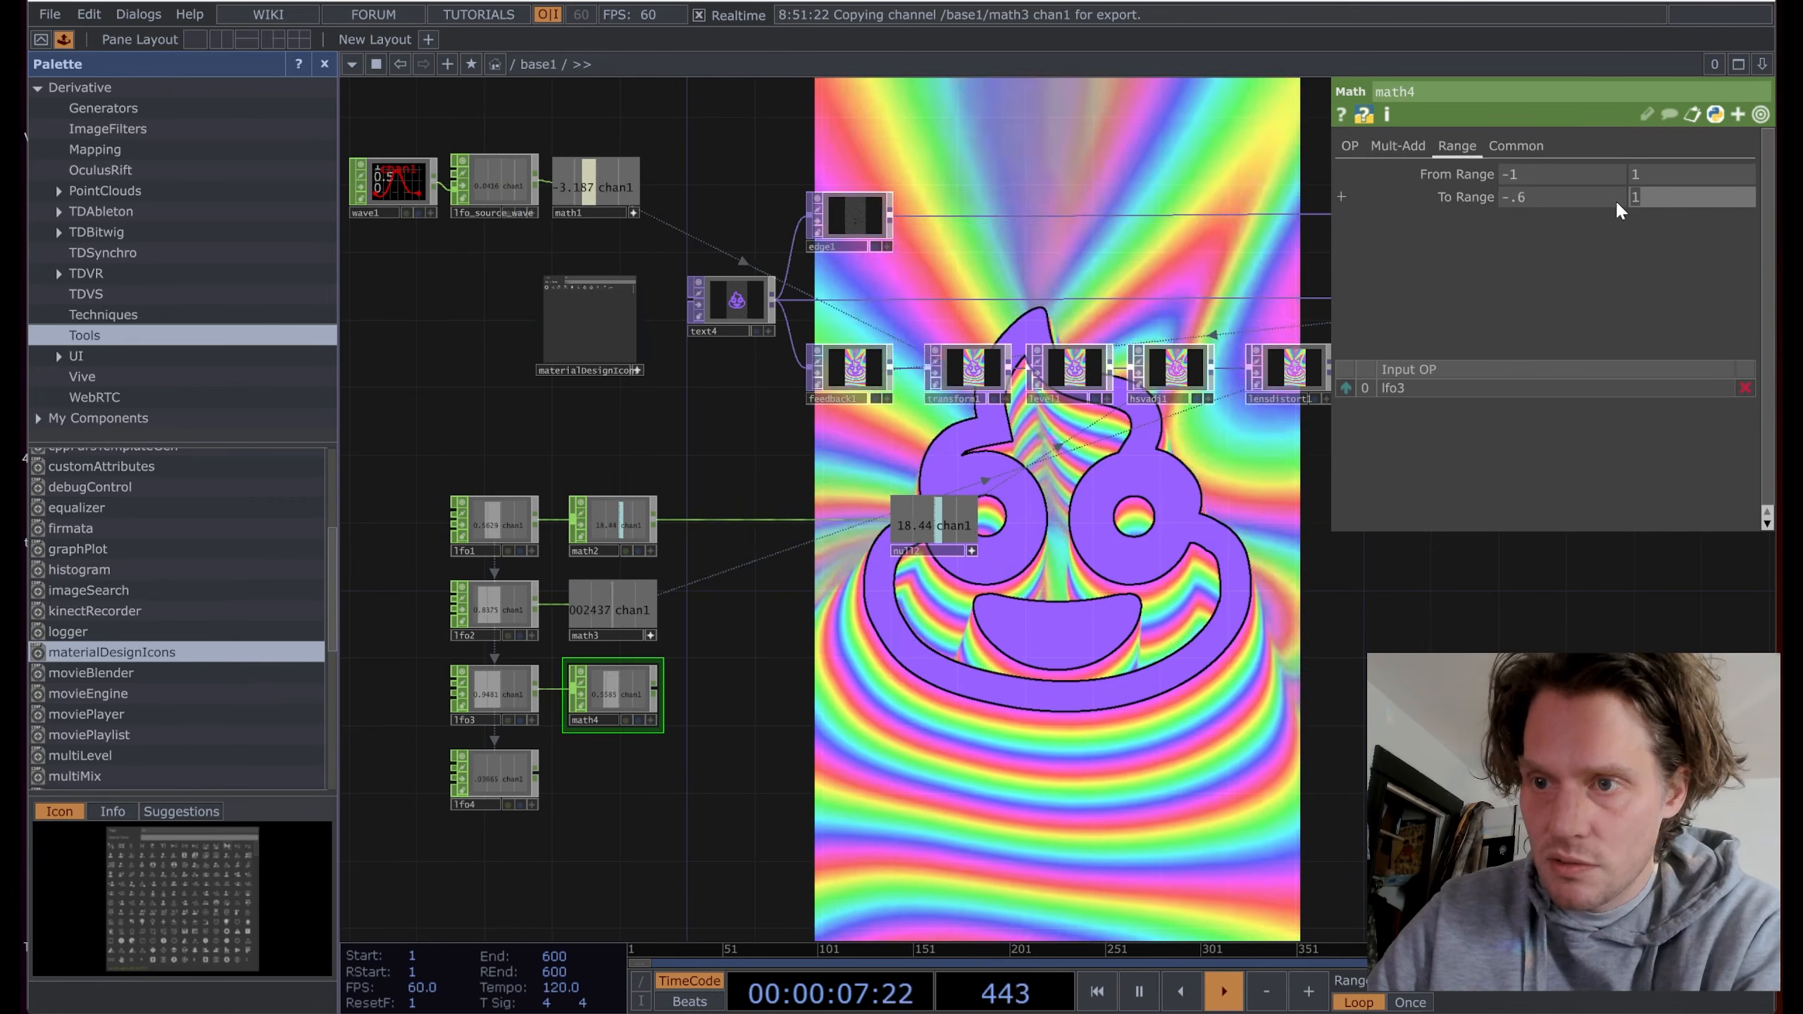
pyautogui.write('.6')
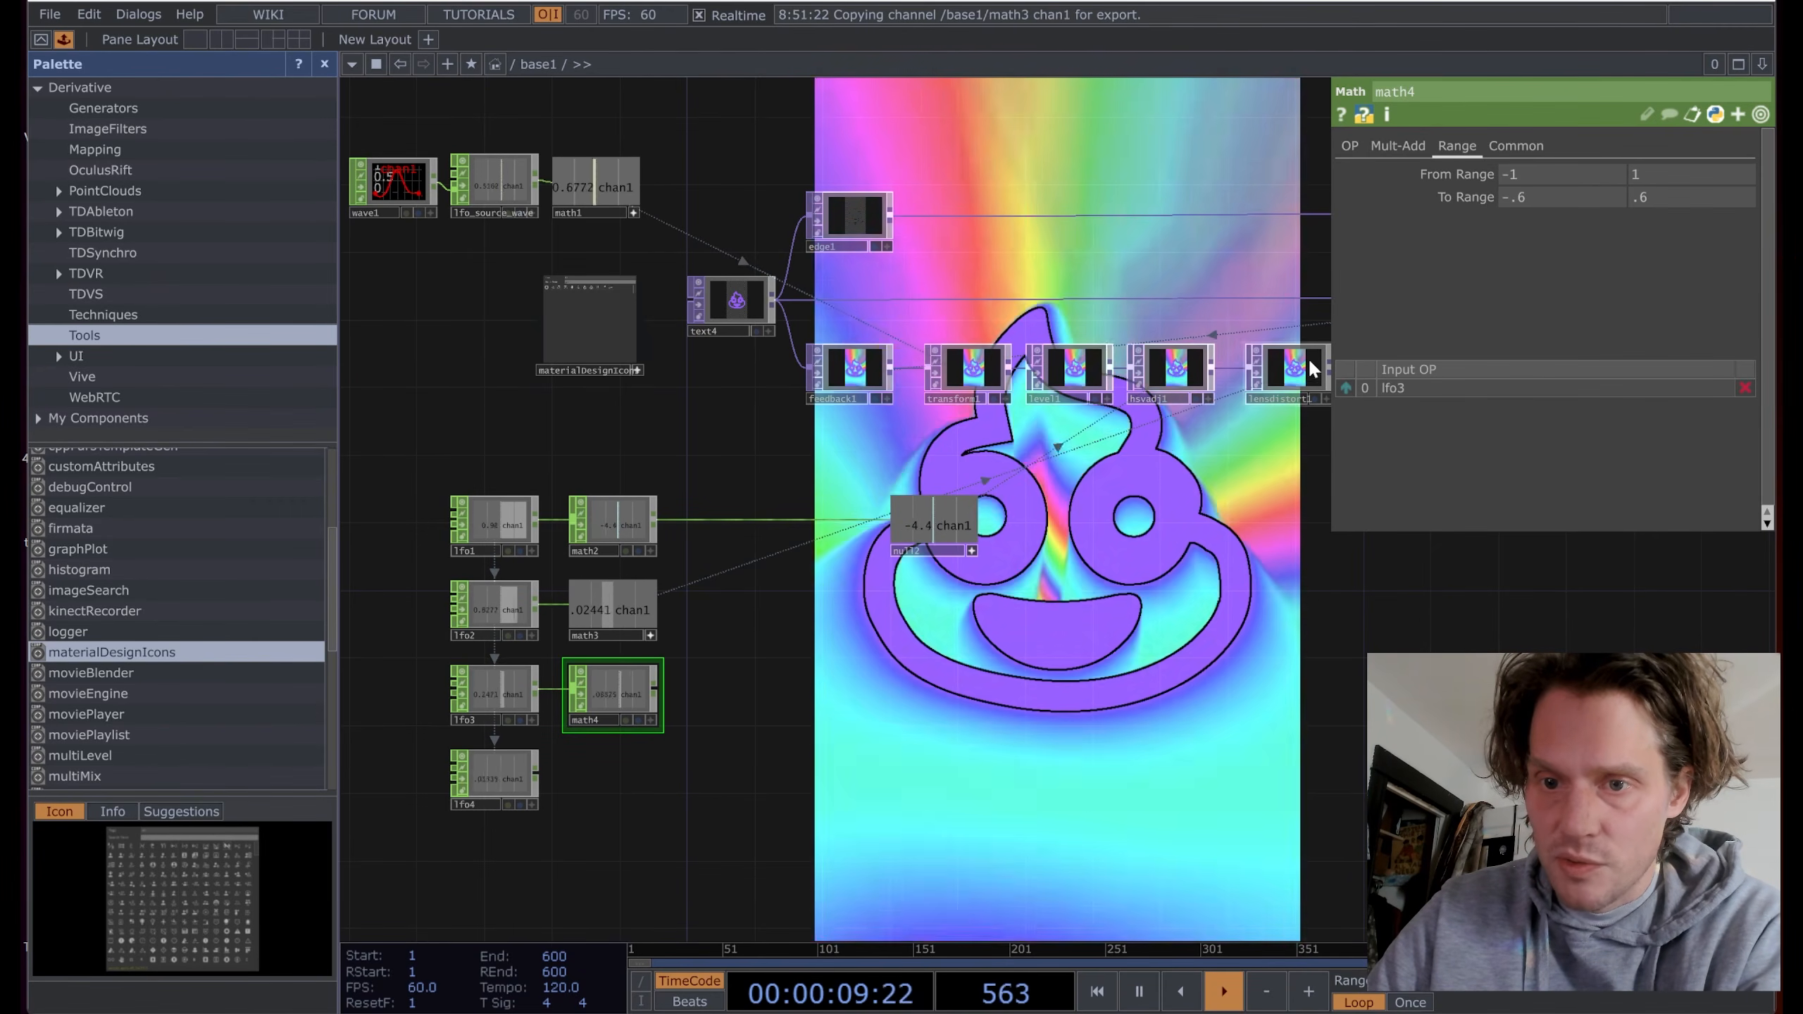
# Step: Correct math4's To Range to -0.06 and 0.06
pyautogui.click(1289, 367)
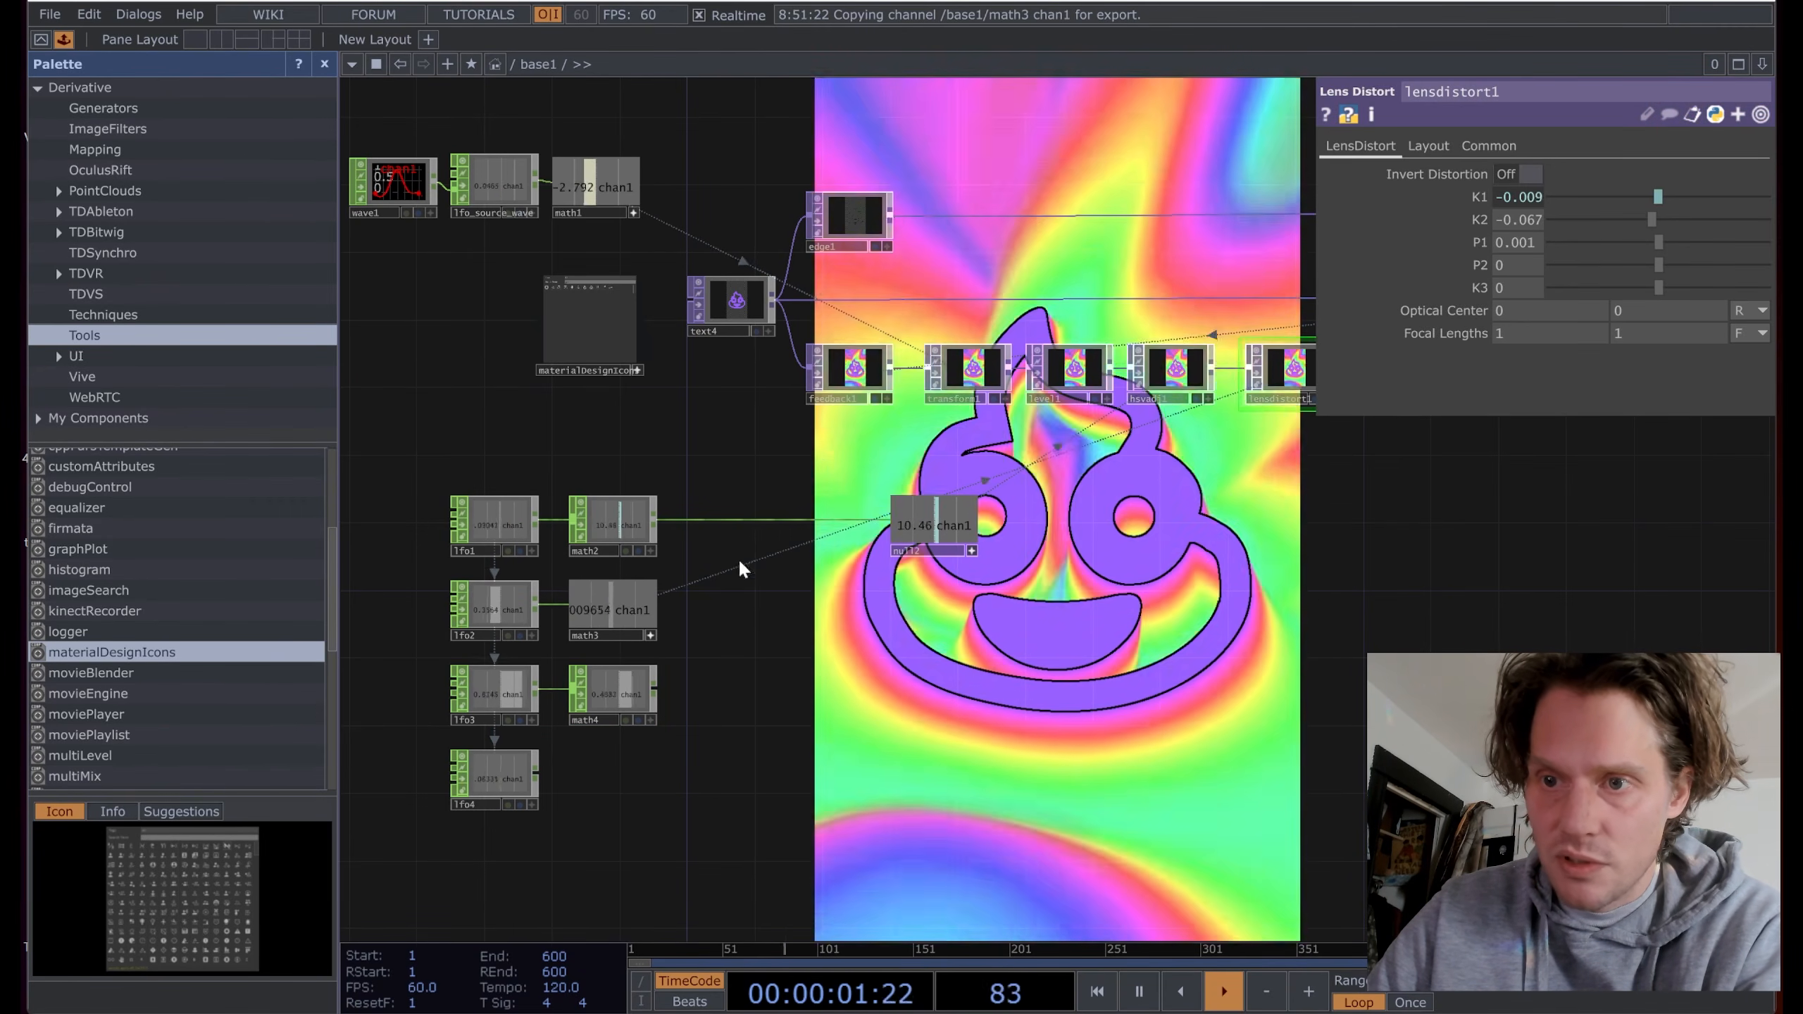
pyautogui.click(628, 684)
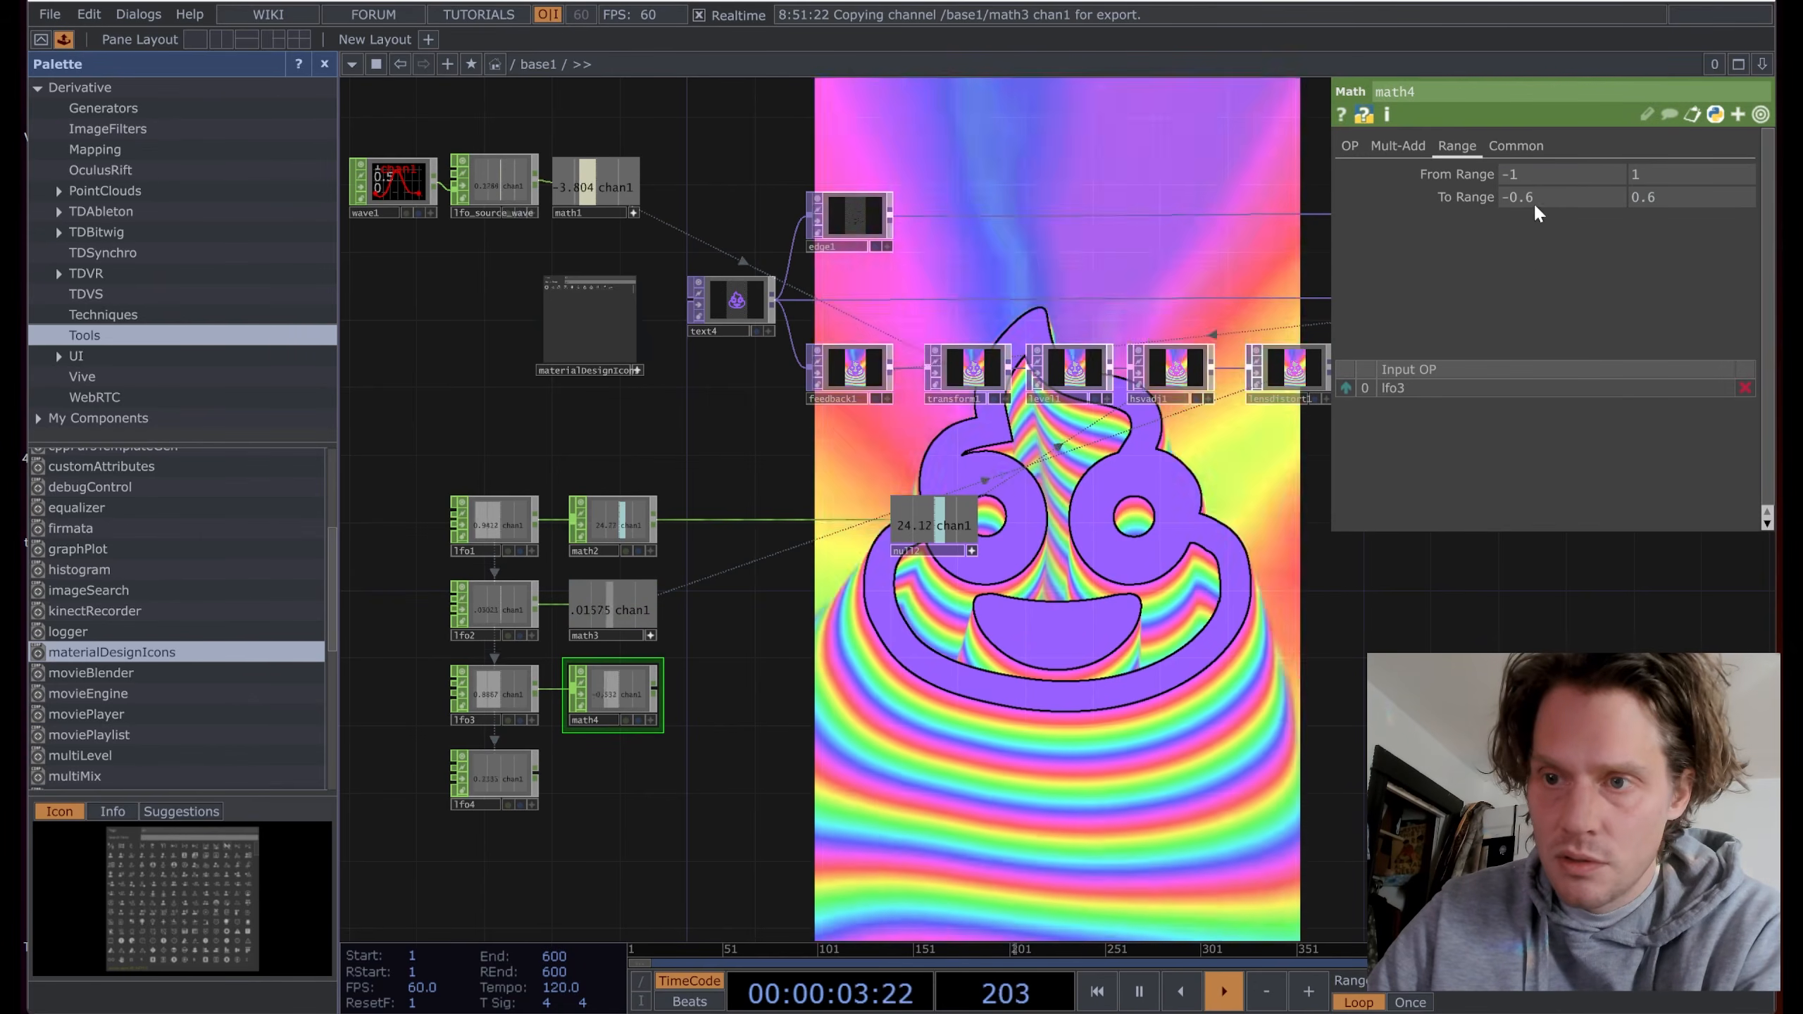
pyautogui.click(1524, 196)
pyautogui.write('0')
pyautogui.click(1645, 198)
pyautogui.write('0')
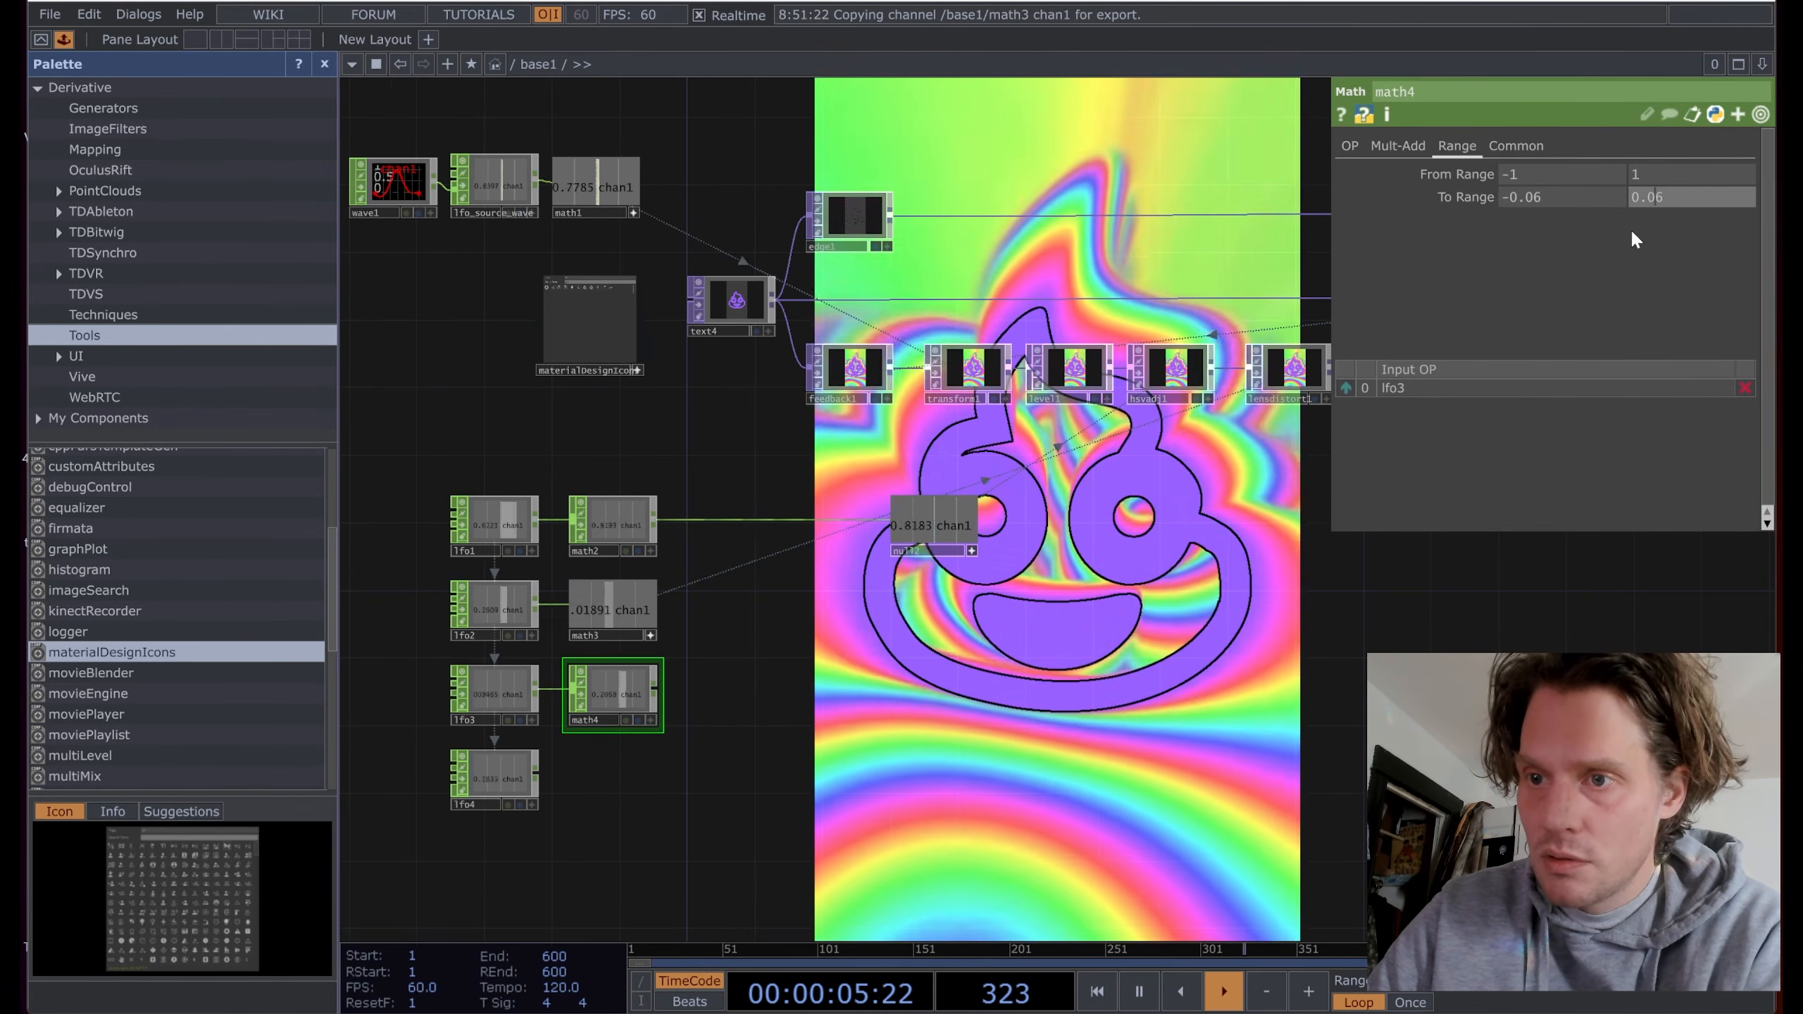
# Step: Link math4's channel to lensdistort1's K2 as a CHOP reference
pyautogui.moveTo(774, 661); pyautogui.dragTo(1531, 225)
pyautogui.click(543, 744)
pyautogui.click(1527, 212)
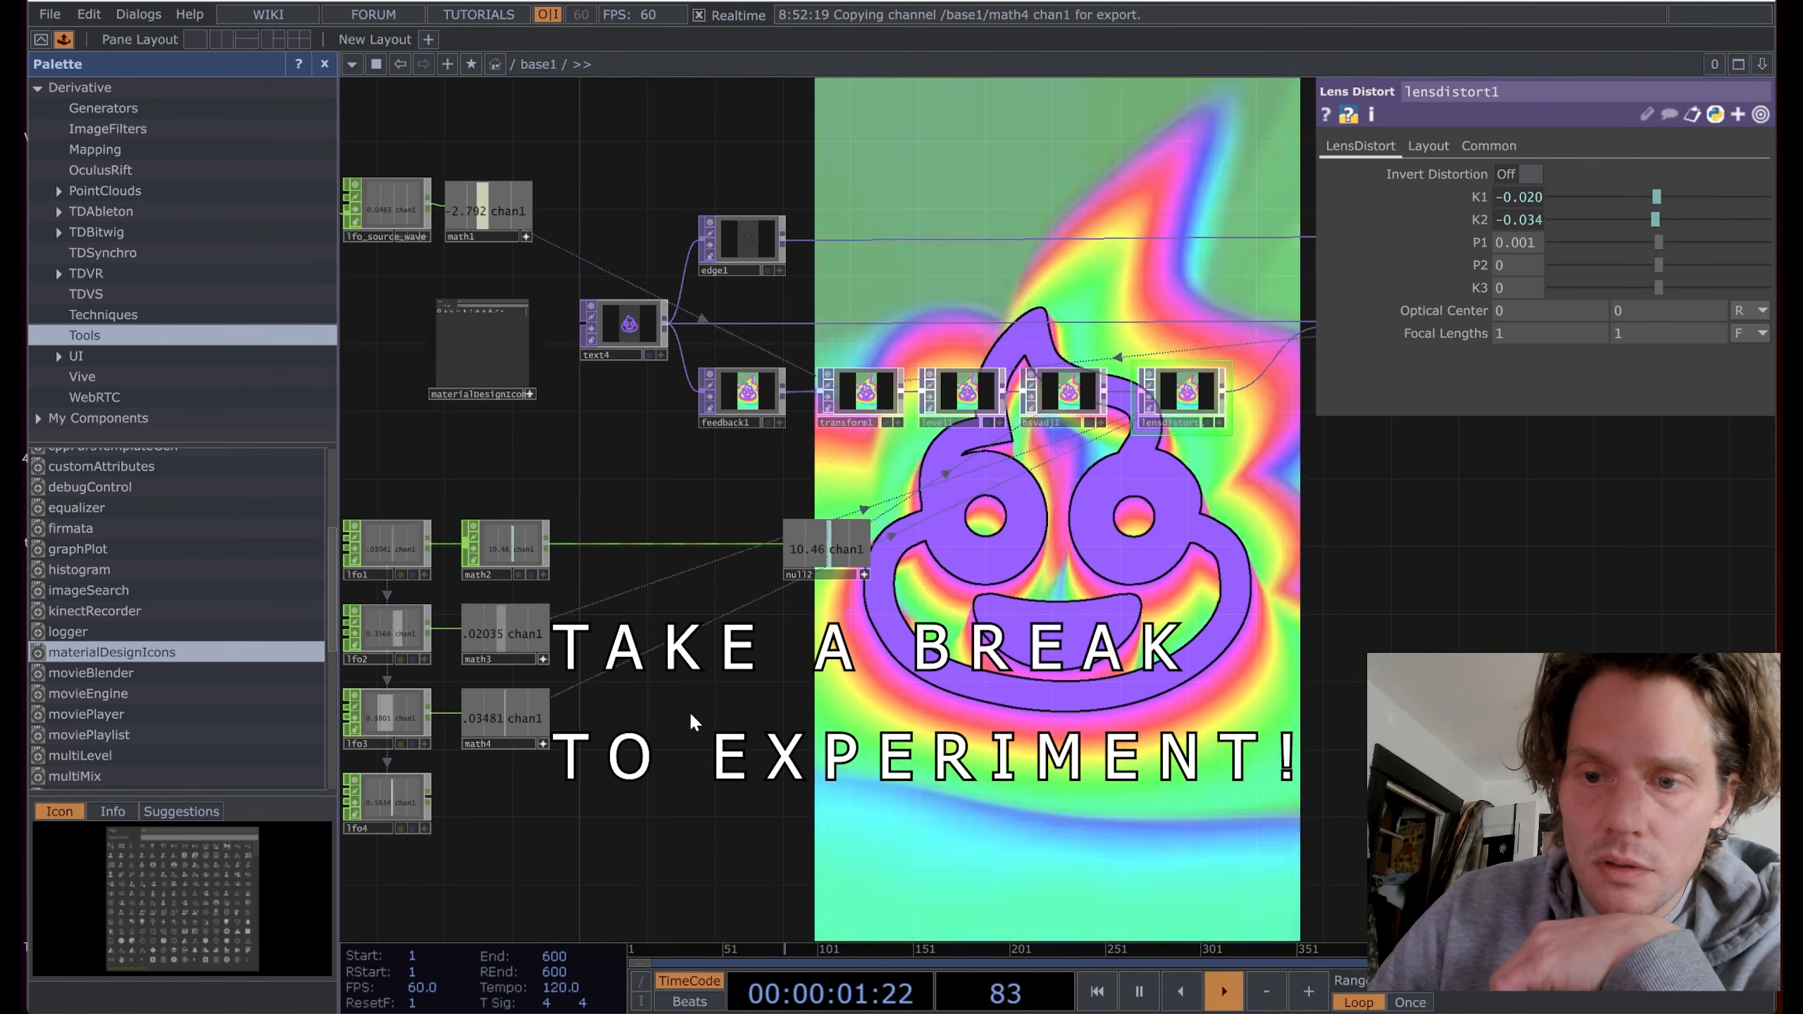
# Step: Set level1's Black Level to 0.02, Contrast to 0.97 and Brightness to 1.02
pyautogui.moveTo(689, 710); pyautogui.dragTo(969, 687)
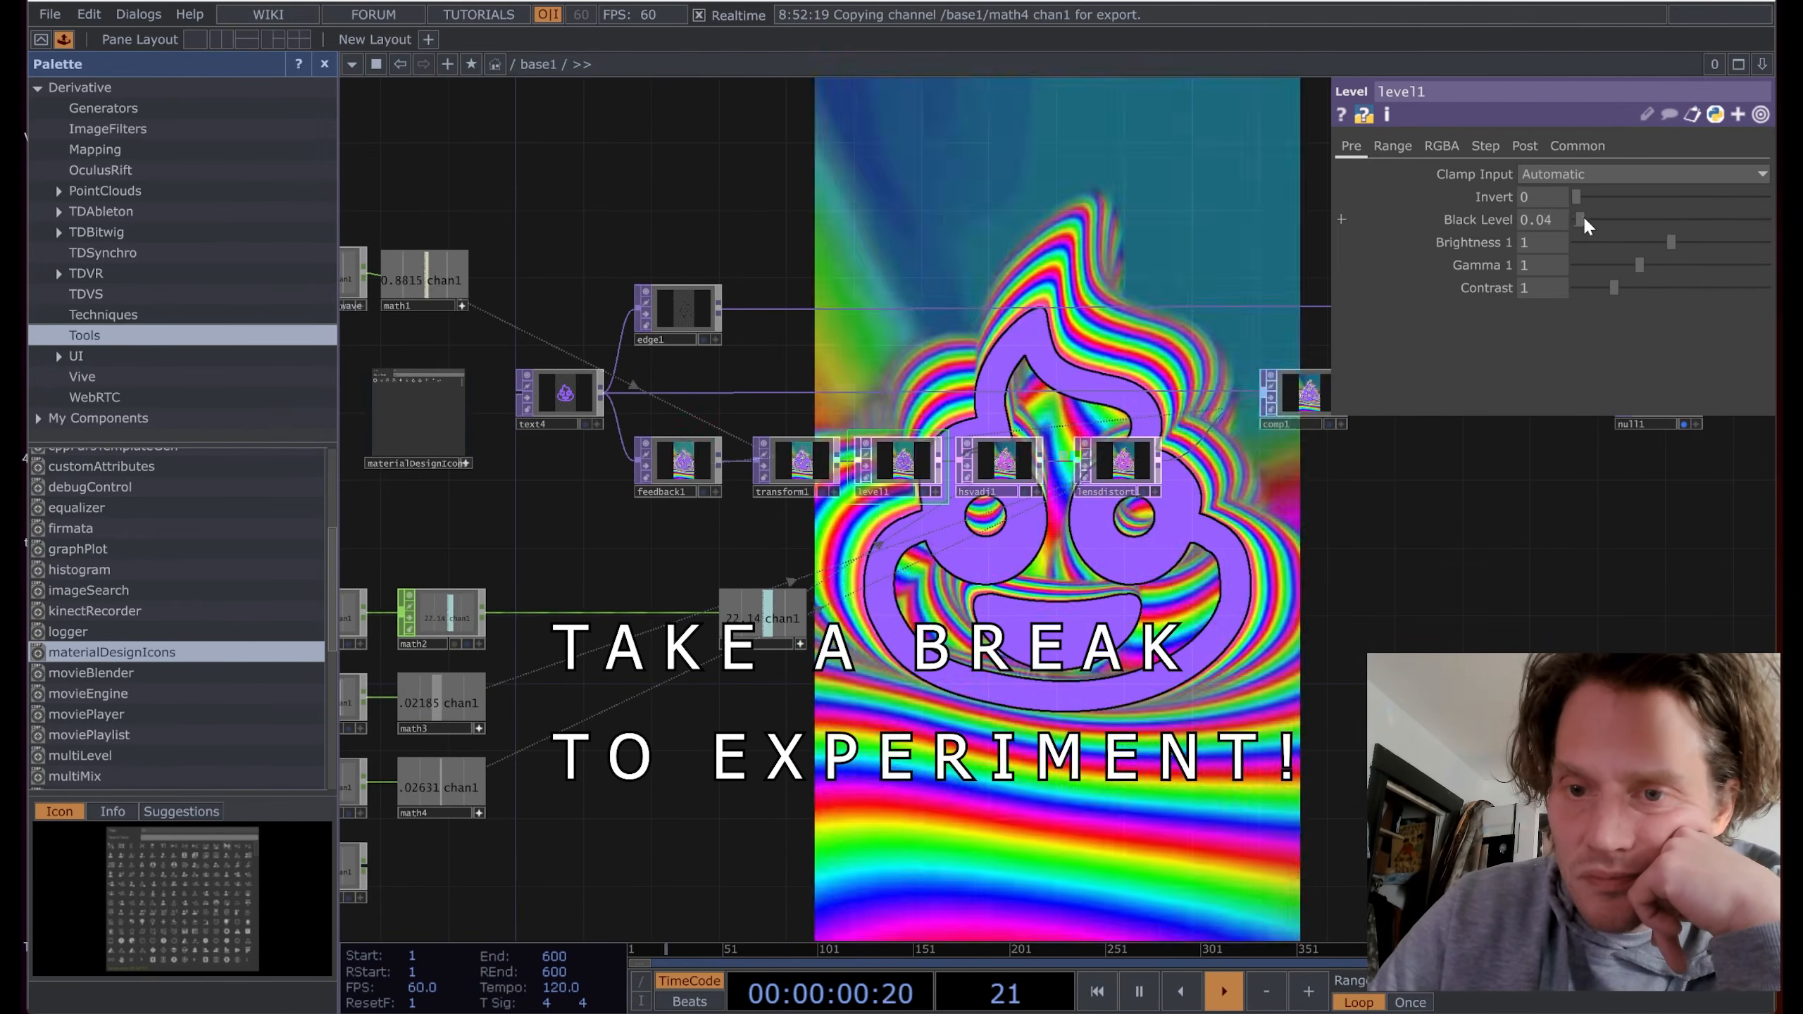
pyautogui.moveTo(1587, 222); pyautogui.dragTo(1582, 218)
pyautogui.moveTo(1616, 289); pyautogui.dragTo(1614, 289)
pyautogui.moveTo(1095, 642); pyautogui.dragTo(1231, 613)
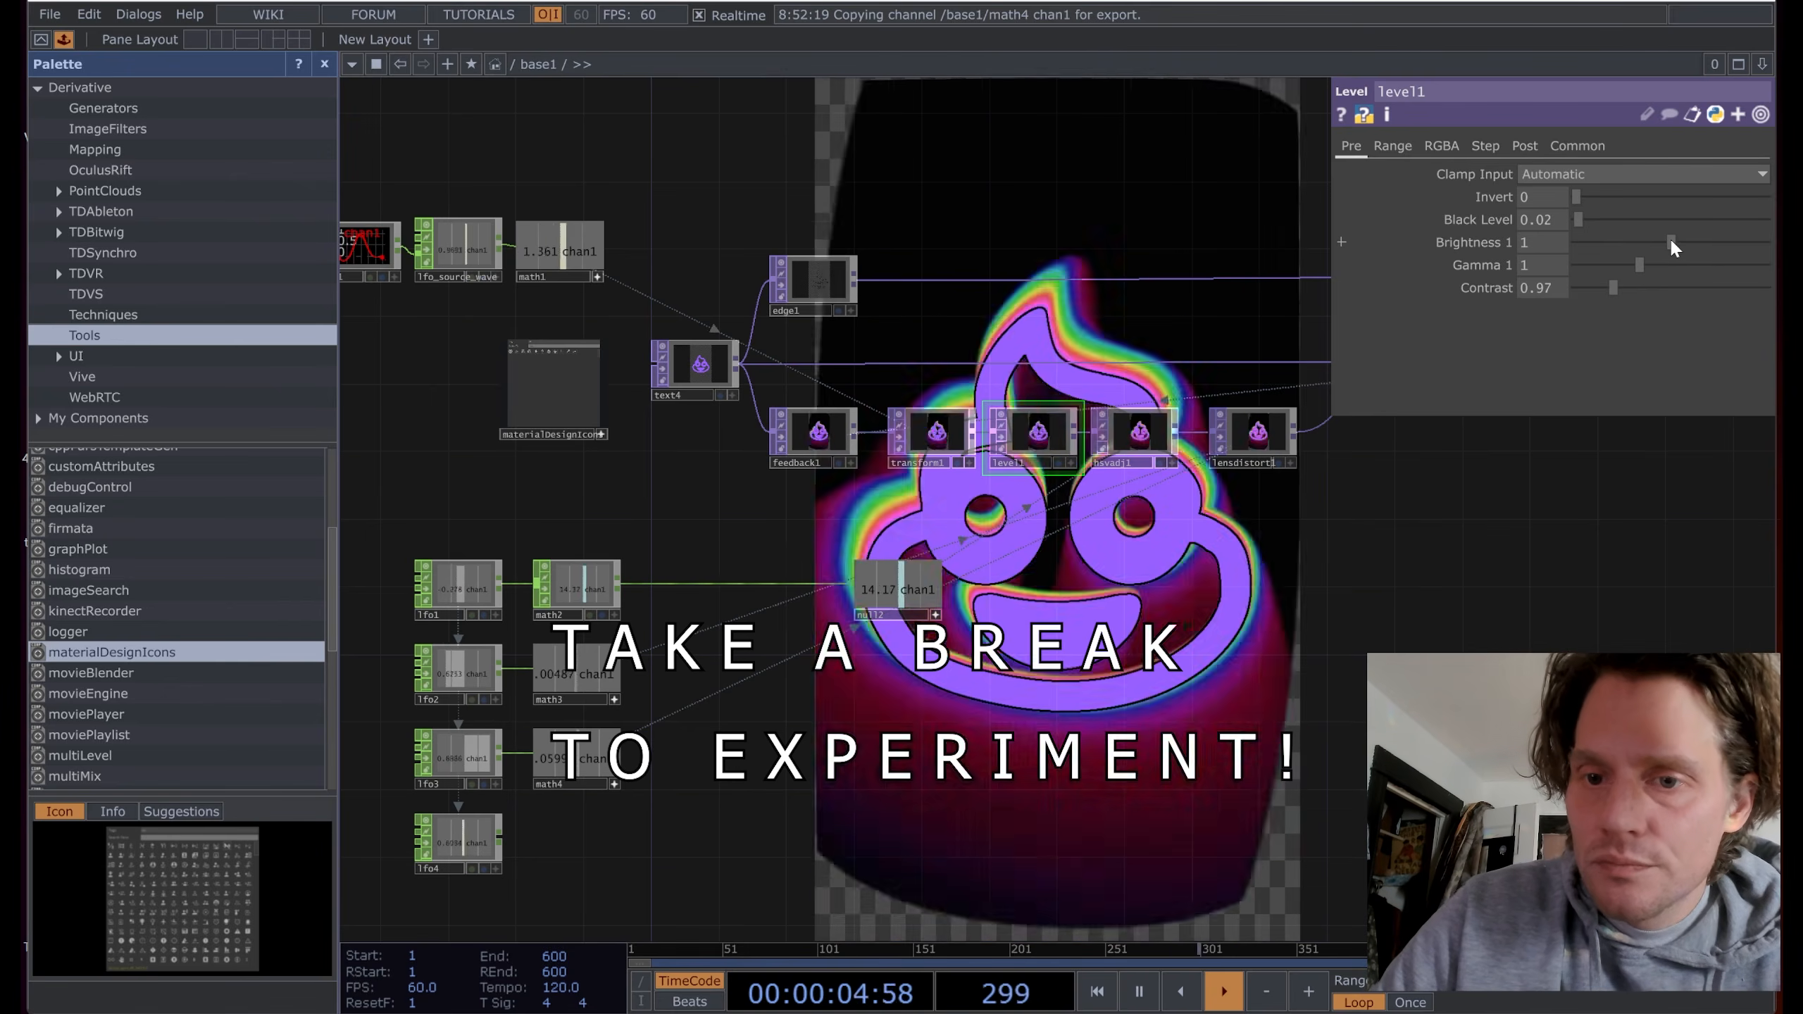
pyautogui.moveTo(1672, 240); pyautogui.dragTo(1673, 243)
pyautogui.moveTo(700, 827); pyautogui.dragTo(625, 836)
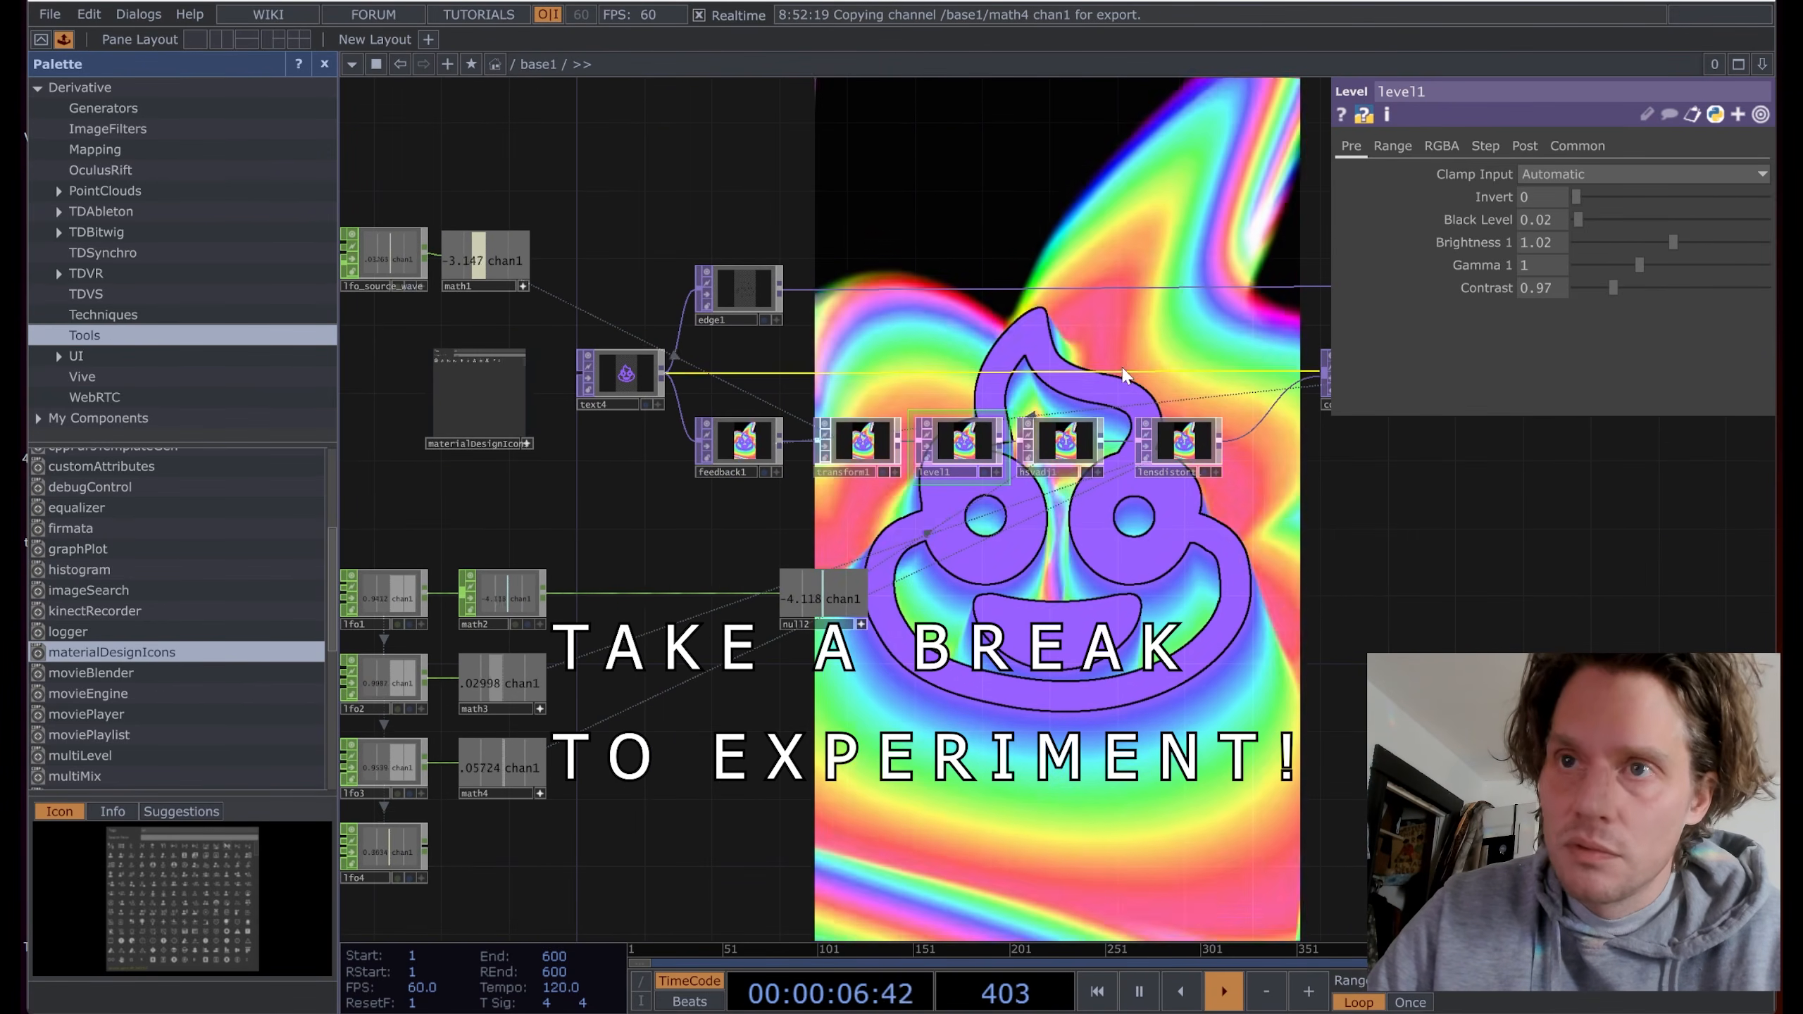
pyautogui.scroll(6, 1074, 403)
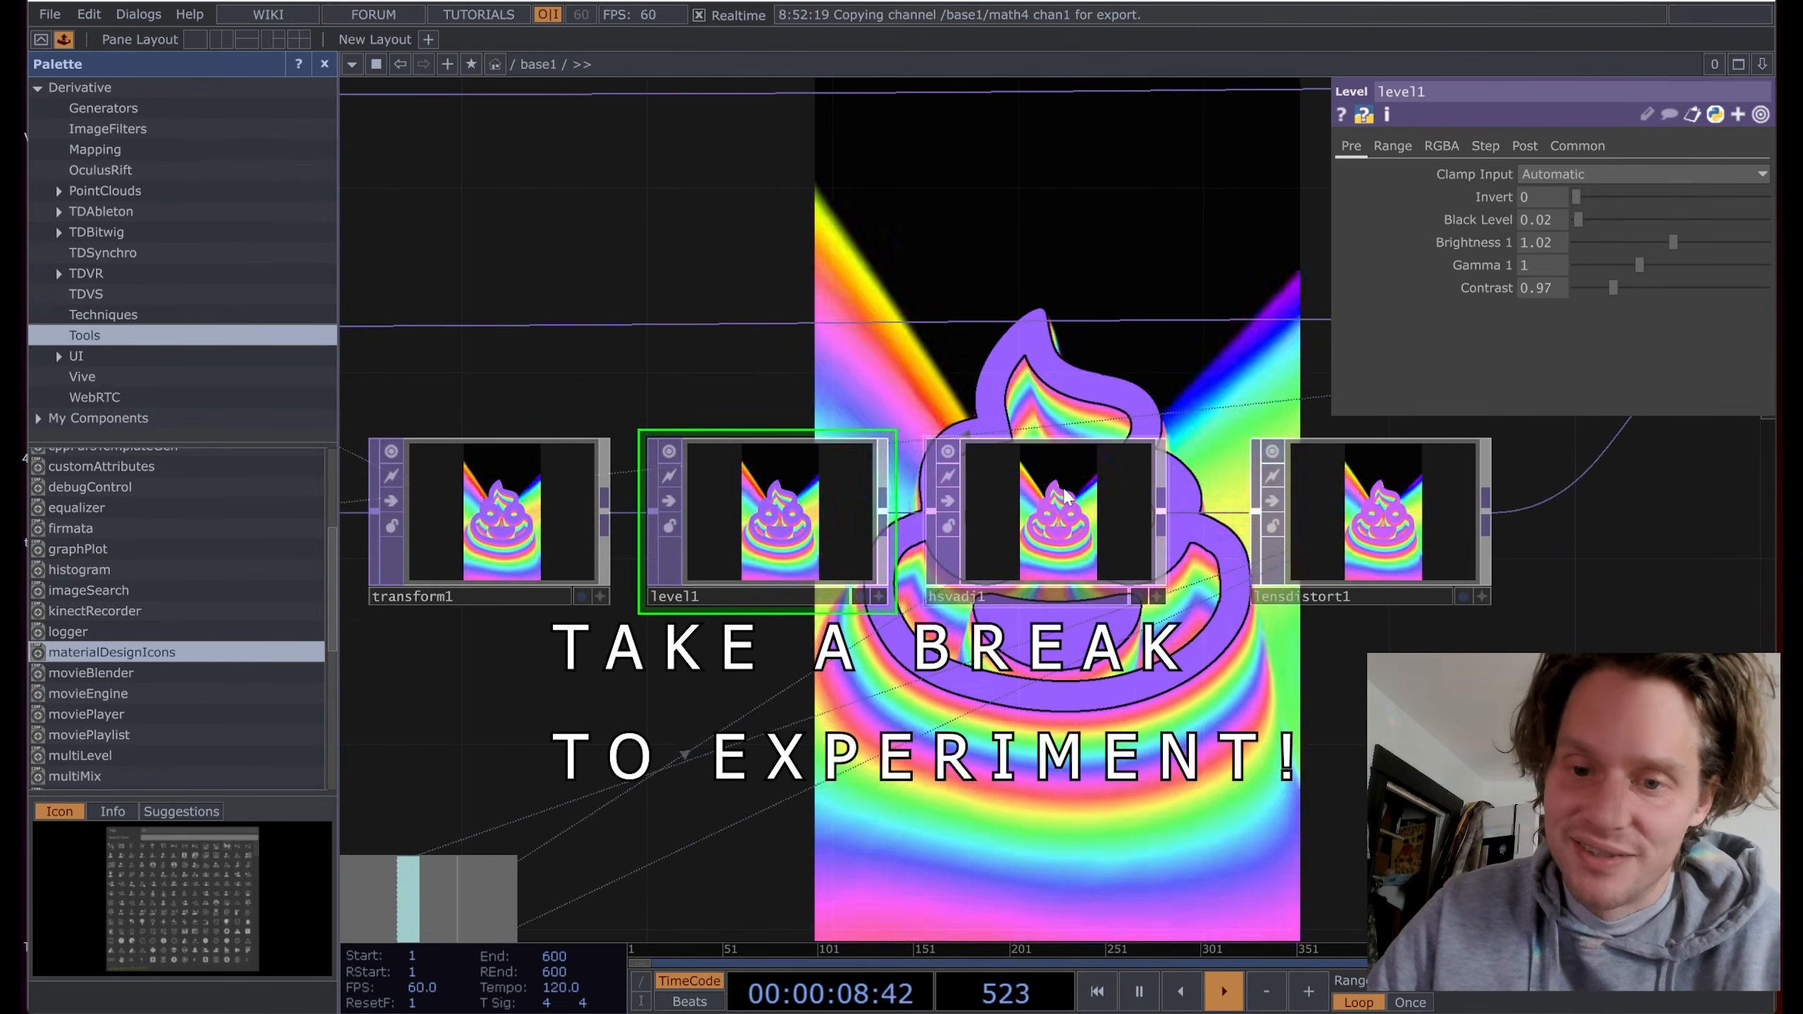
# Step: Set hsvadj1's Saturation Multiplier to 1.28 and Value Multiplier to 0.95
pyautogui.click(1065, 495)
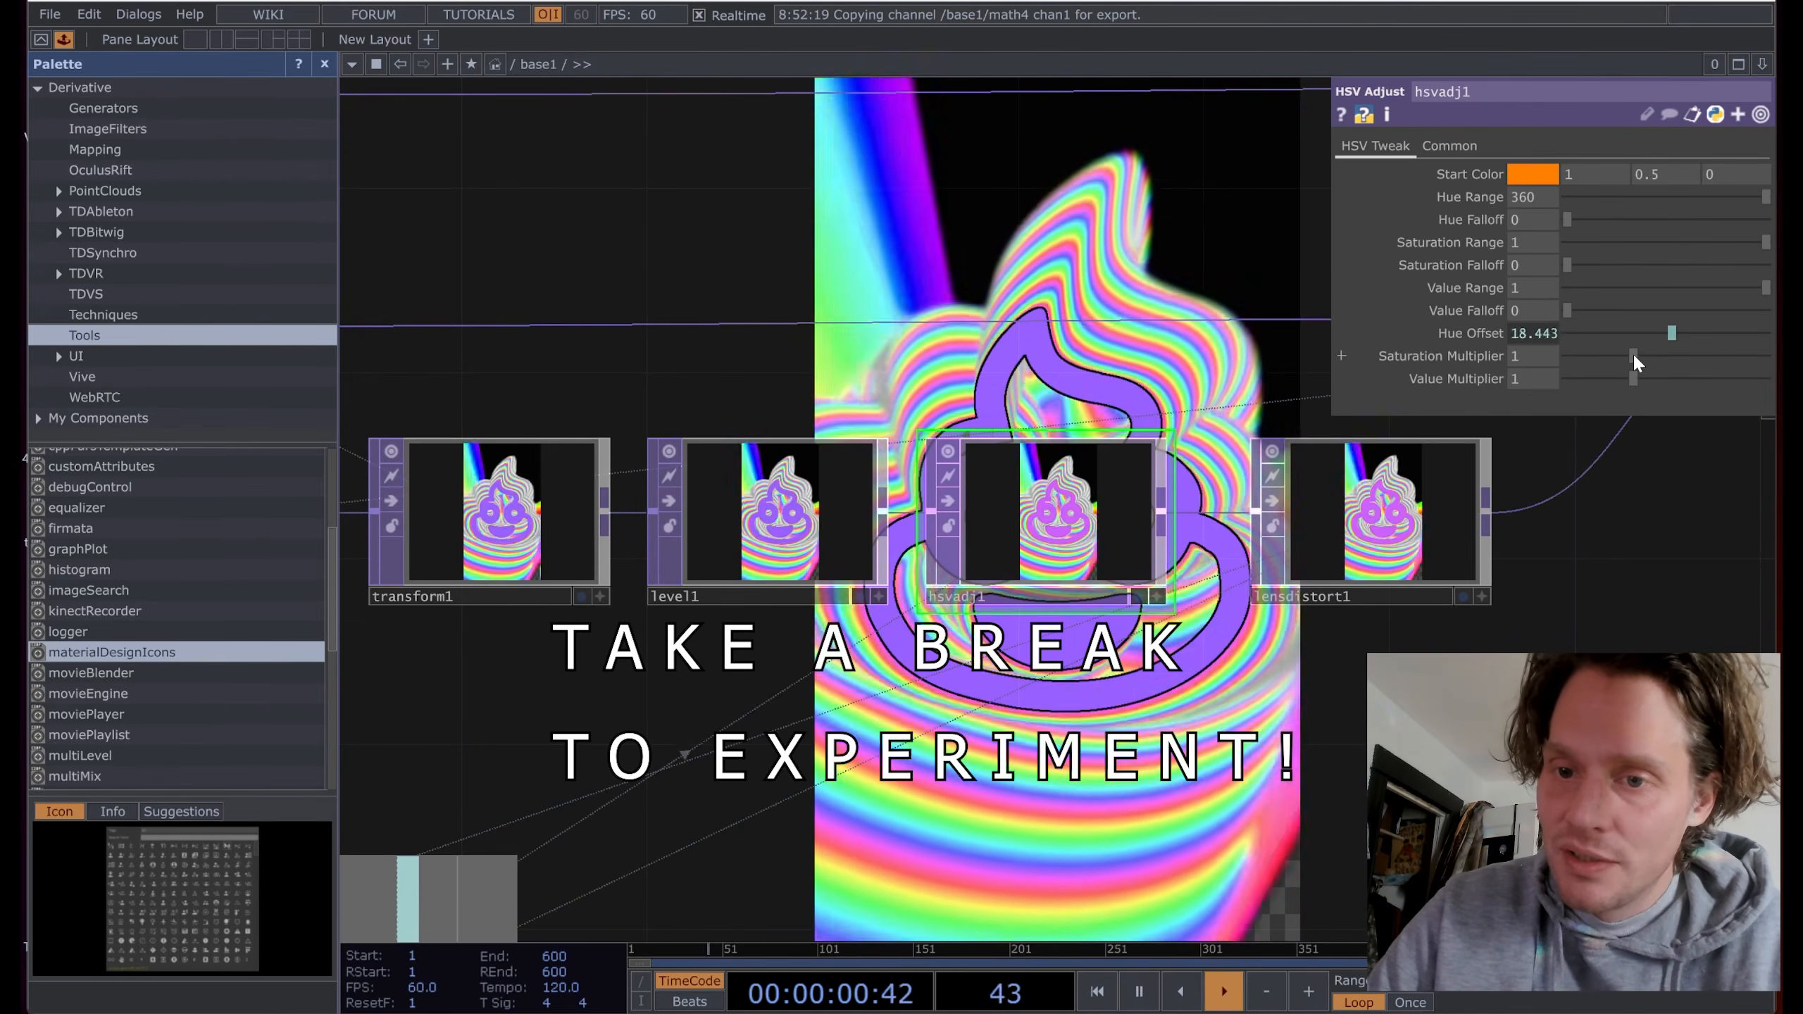
pyautogui.moveTo(1638, 352); pyautogui.dragTo(1634, 355)
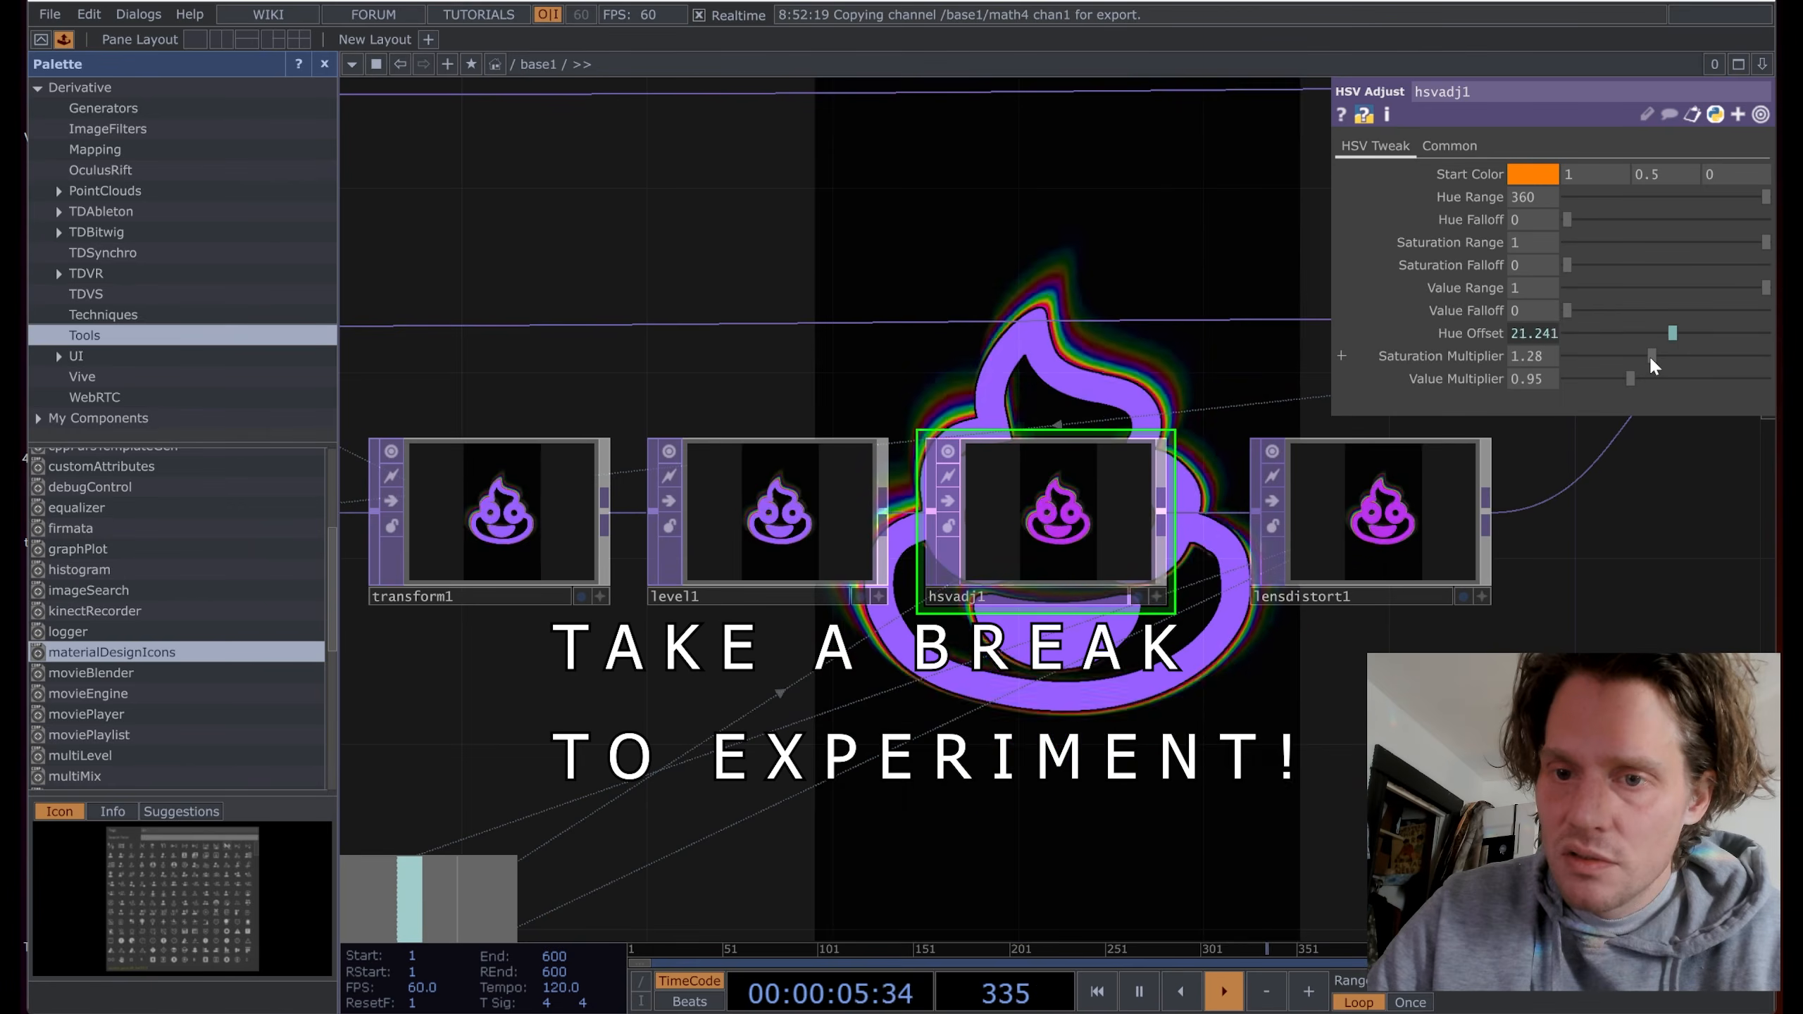
pyautogui.scroll(-5, 1143, 395)
pyautogui.moveTo(1071, 597); pyautogui.dragTo(1012, 454)
# Step: Hide the palette and review the settings of transform1, math3, math4 and math2
pyautogui.click(325, 65)
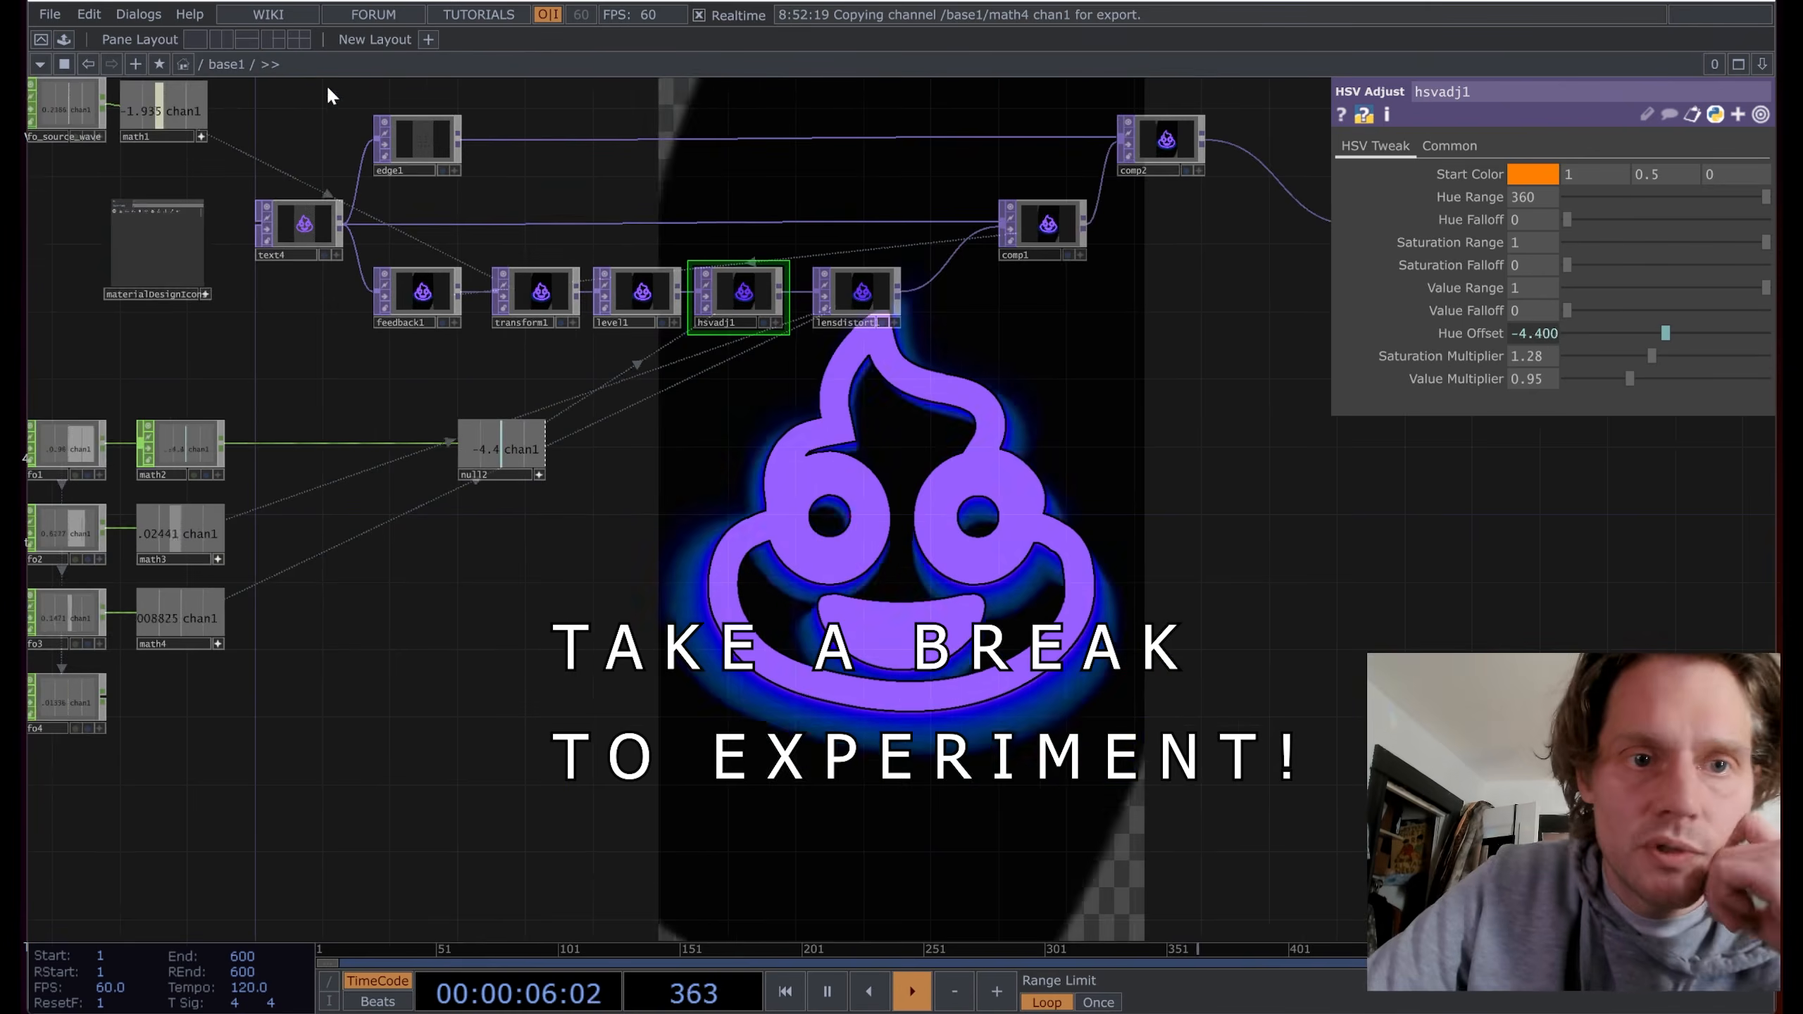
pyautogui.moveTo(328, 95); pyautogui.dragTo(602, 172)
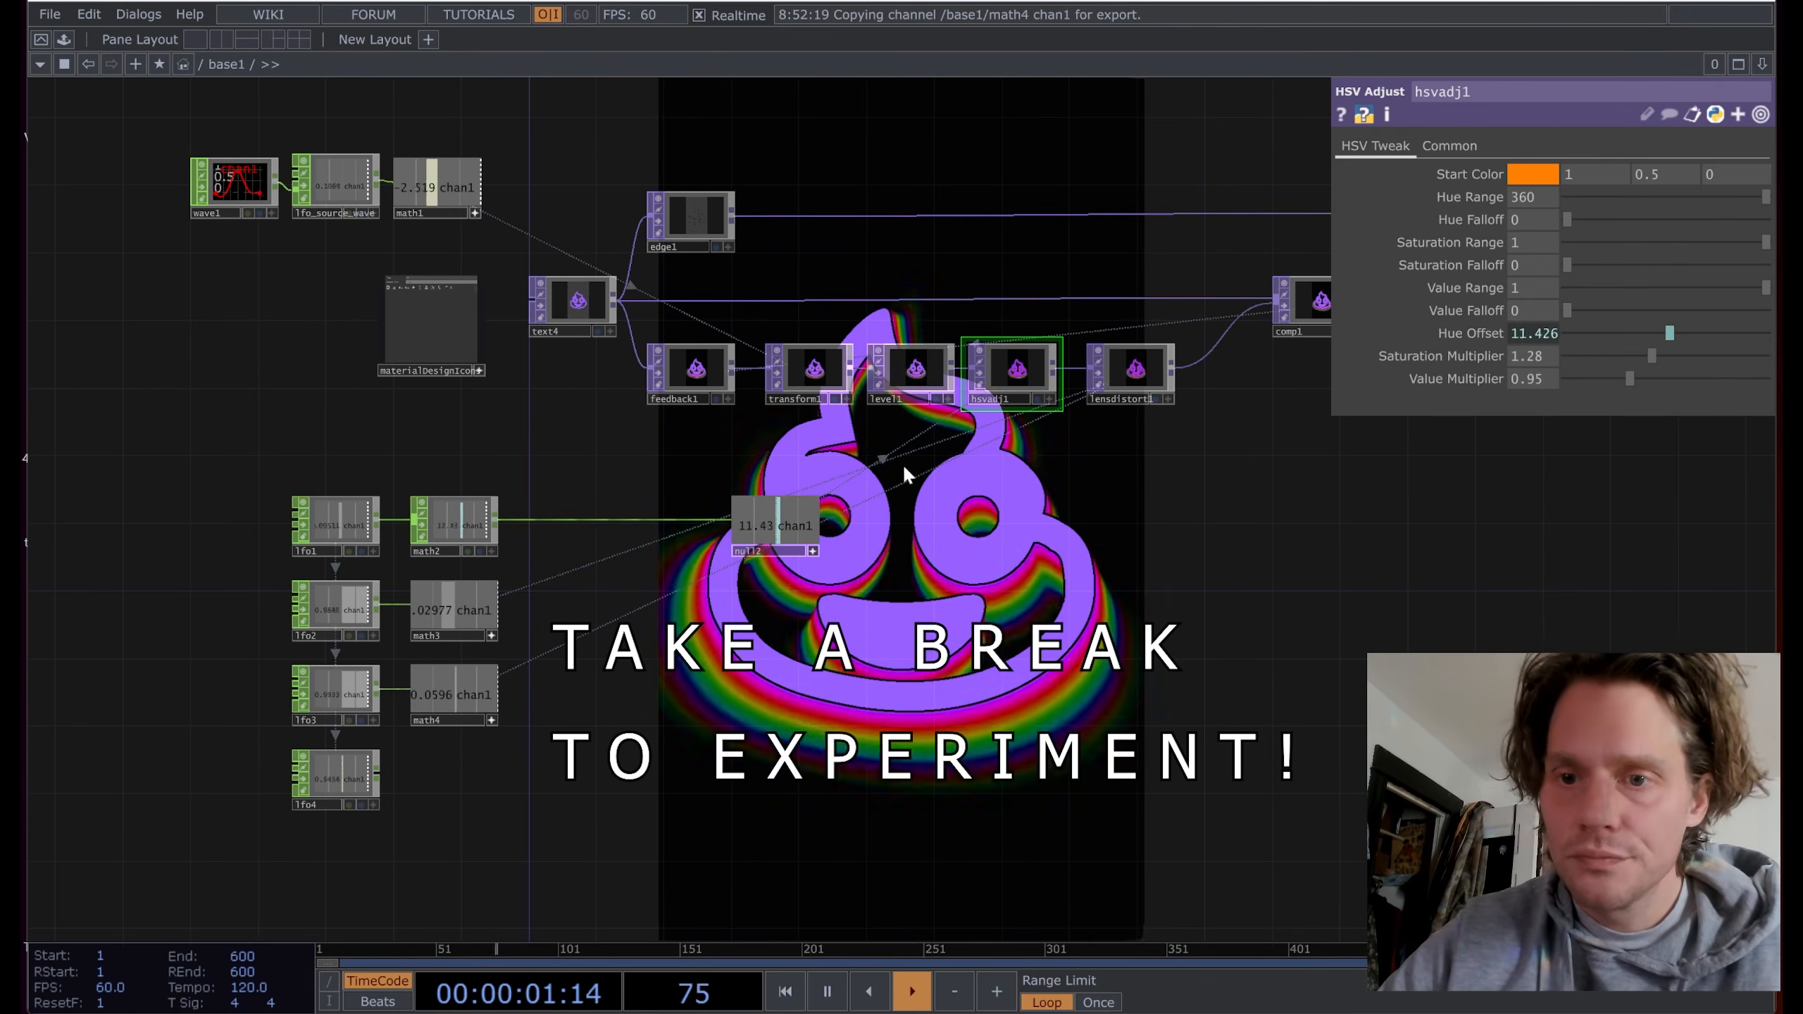
pyautogui.moveTo(771, 446); pyautogui.dragTo(750, 559)
pyautogui.click(794, 487)
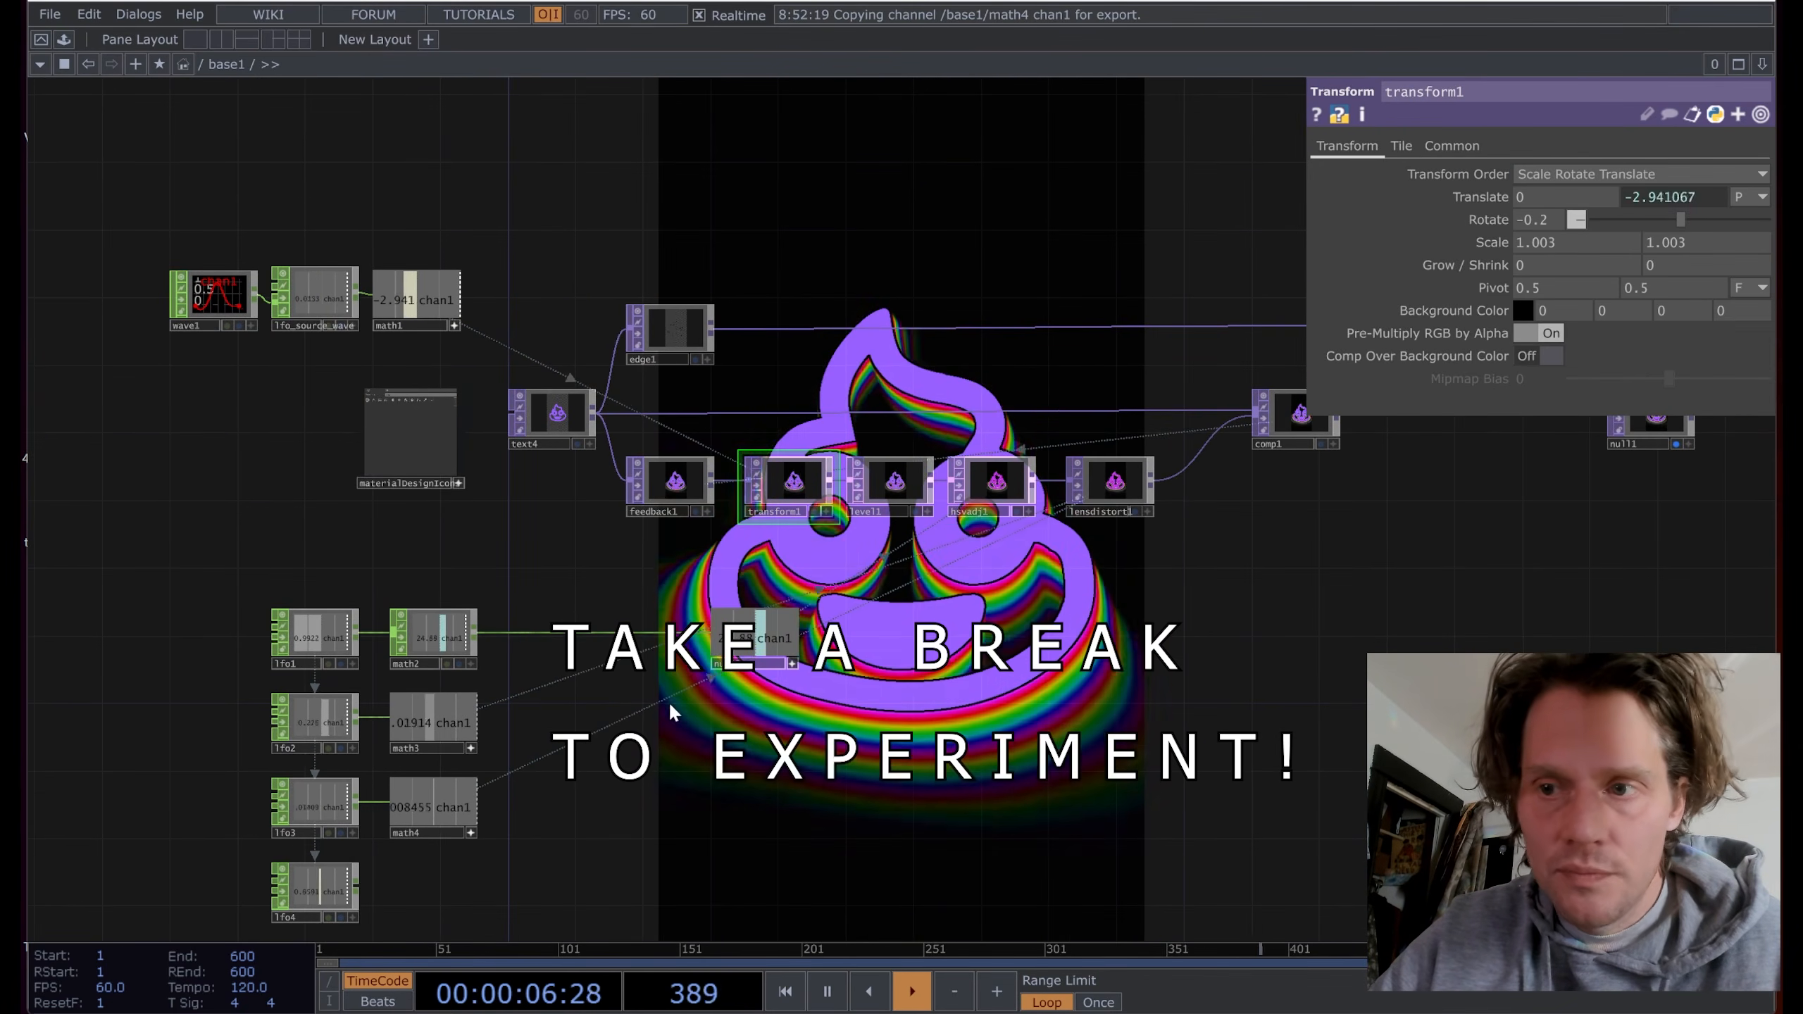
pyautogui.moveTo(614, 757); pyautogui.dragTo(678, 713)
pyautogui.click(522, 671)
pyautogui.click(509, 757)
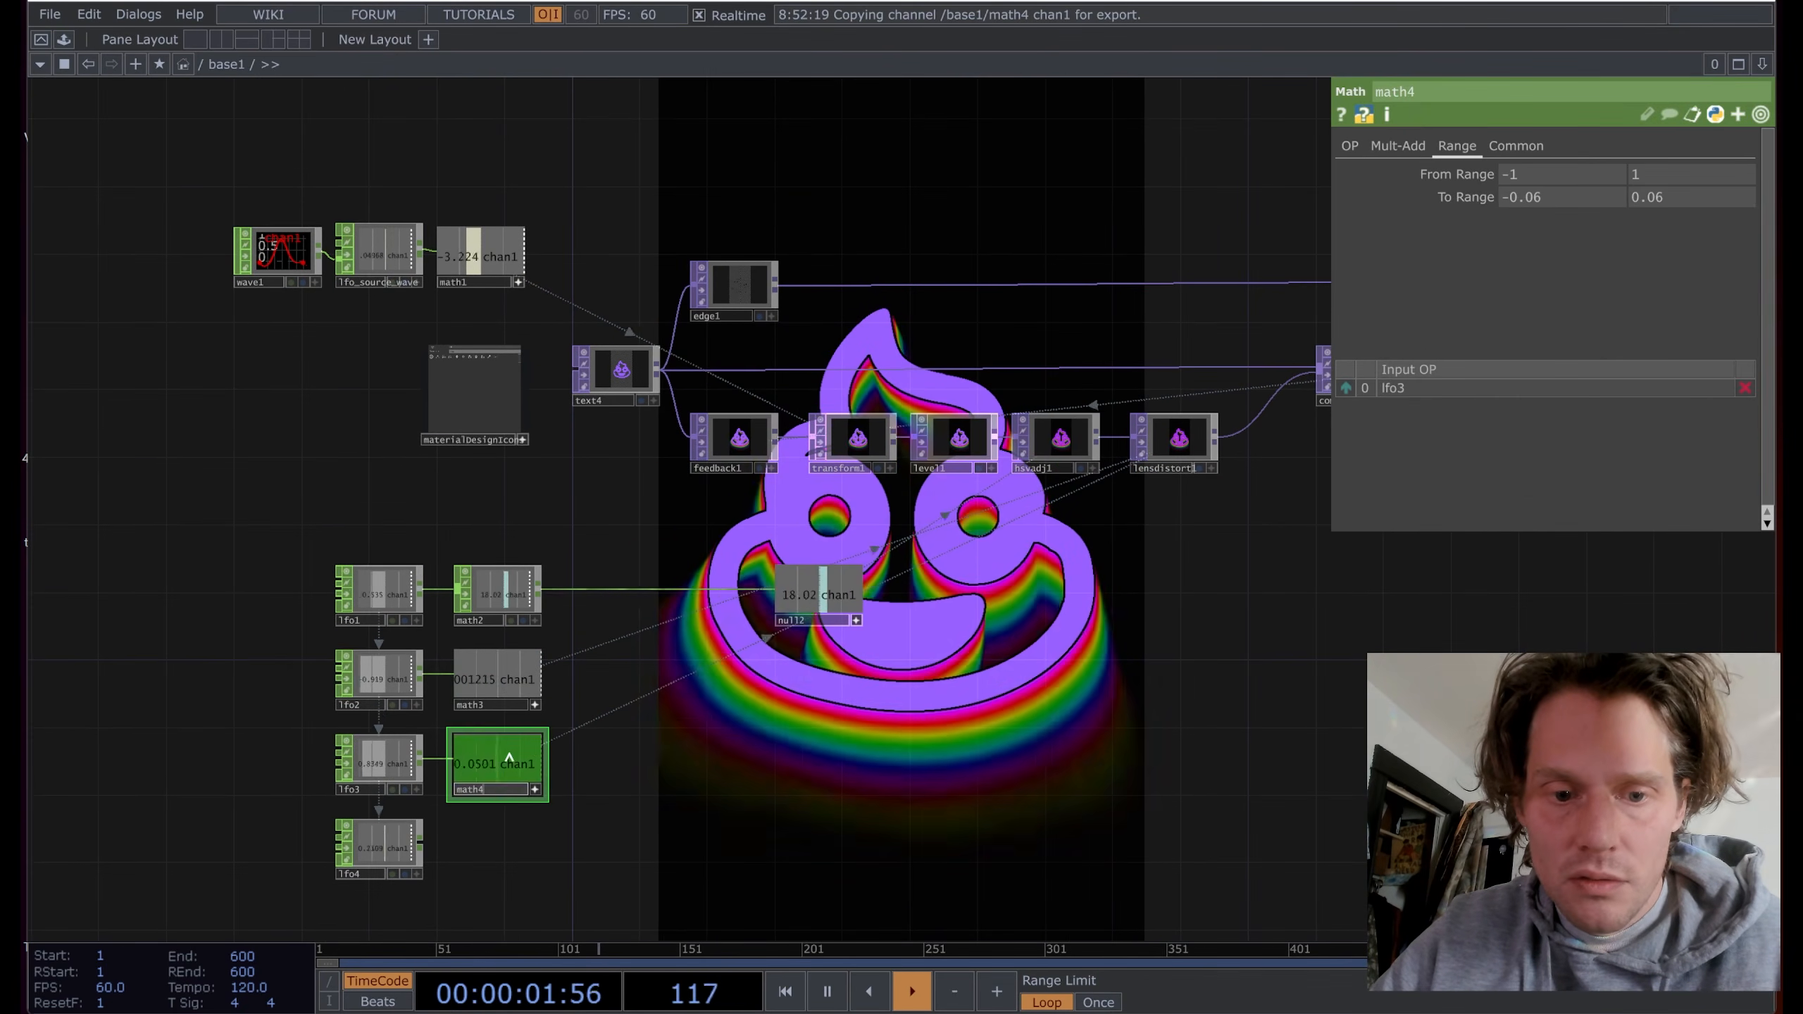
pyautogui.click(531, 580)
pyautogui.scroll(3, 439, 528)
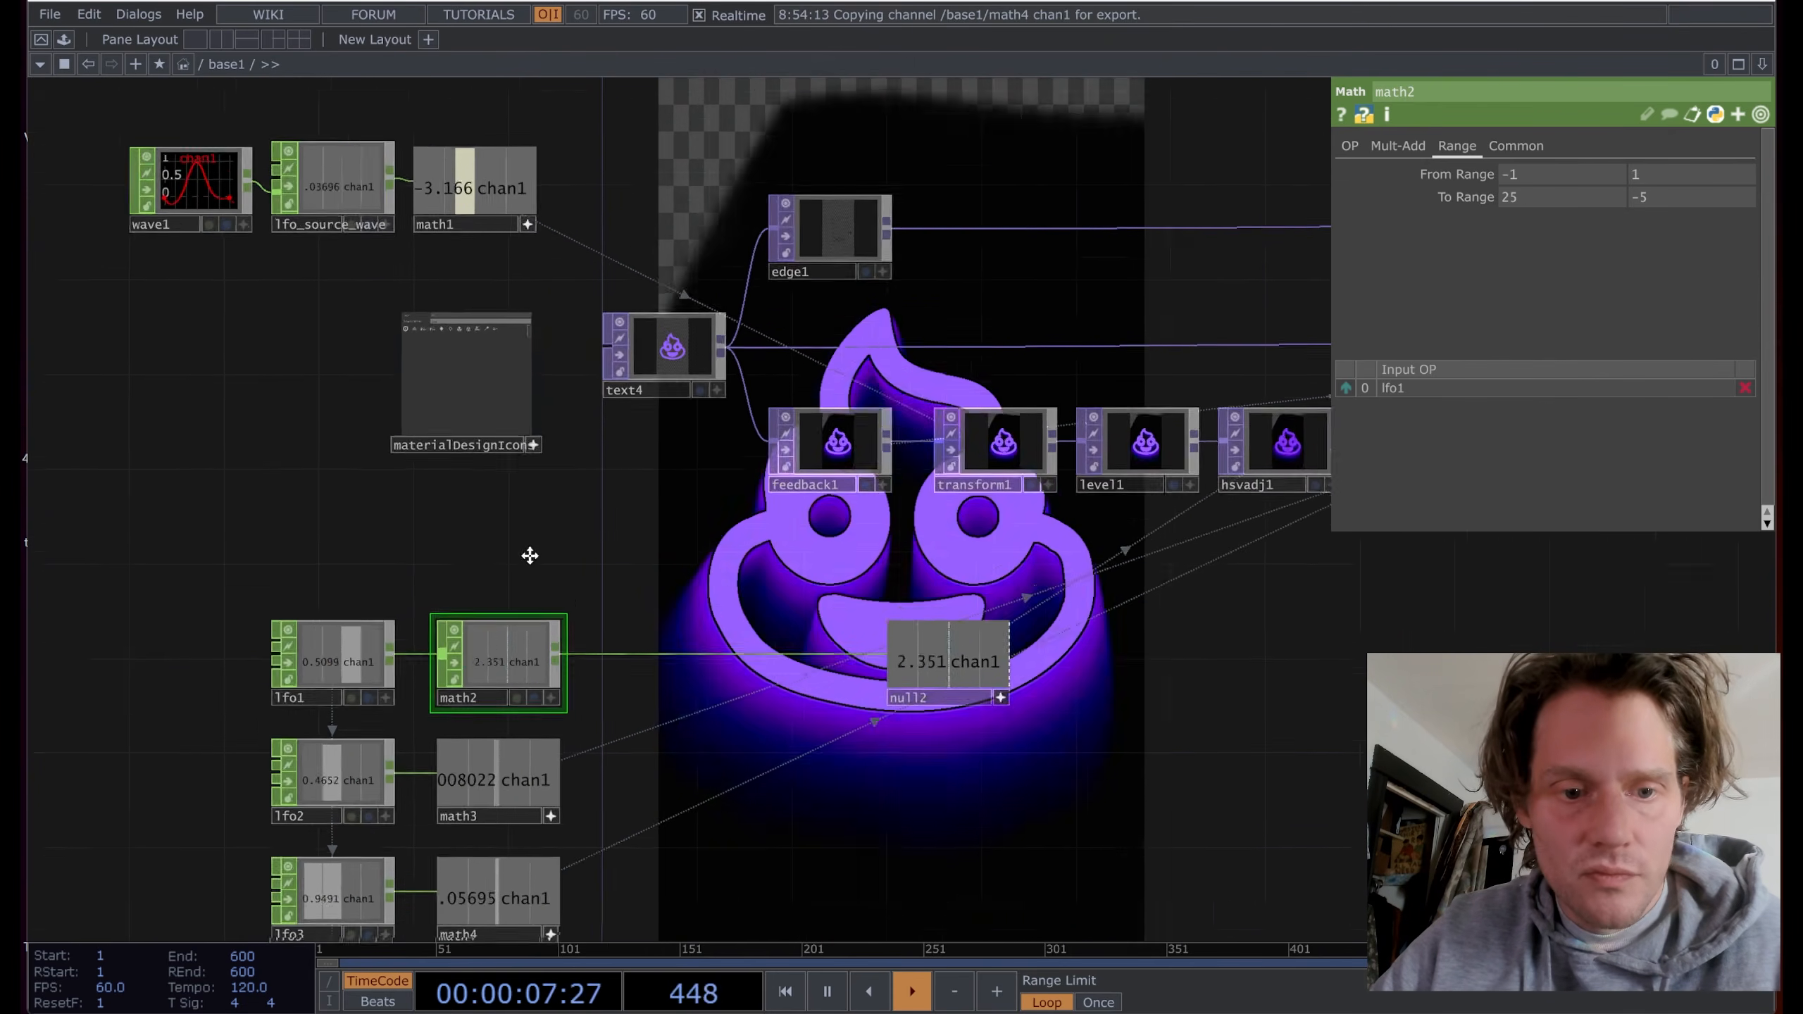
pyautogui.scroll(-2, 530, 556)
pyautogui.moveTo(418, 480); pyautogui.dragTo(401, 525)
# Step: Add a new Math CHOP, math5, fed by lfo1
pyautogui.rightClick(370, 584)
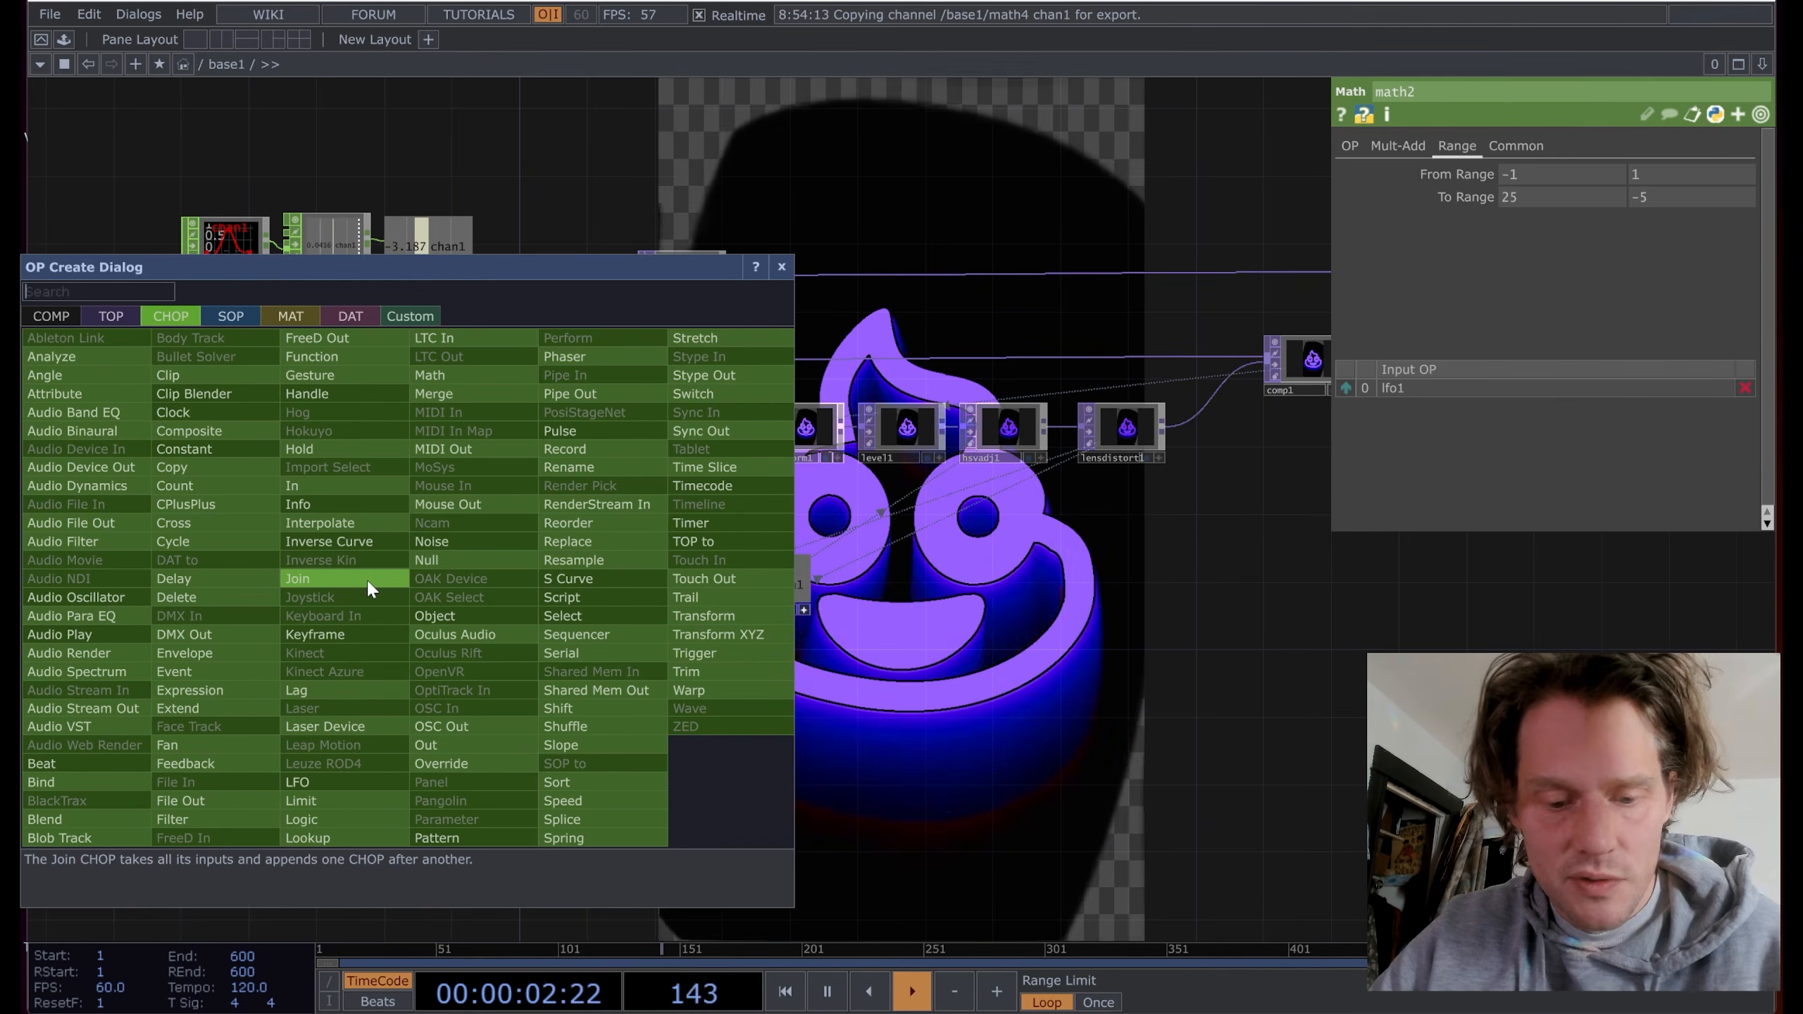
pyautogui.write('m')
pyautogui.click(446, 376)
pyautogui.click(443, 497)
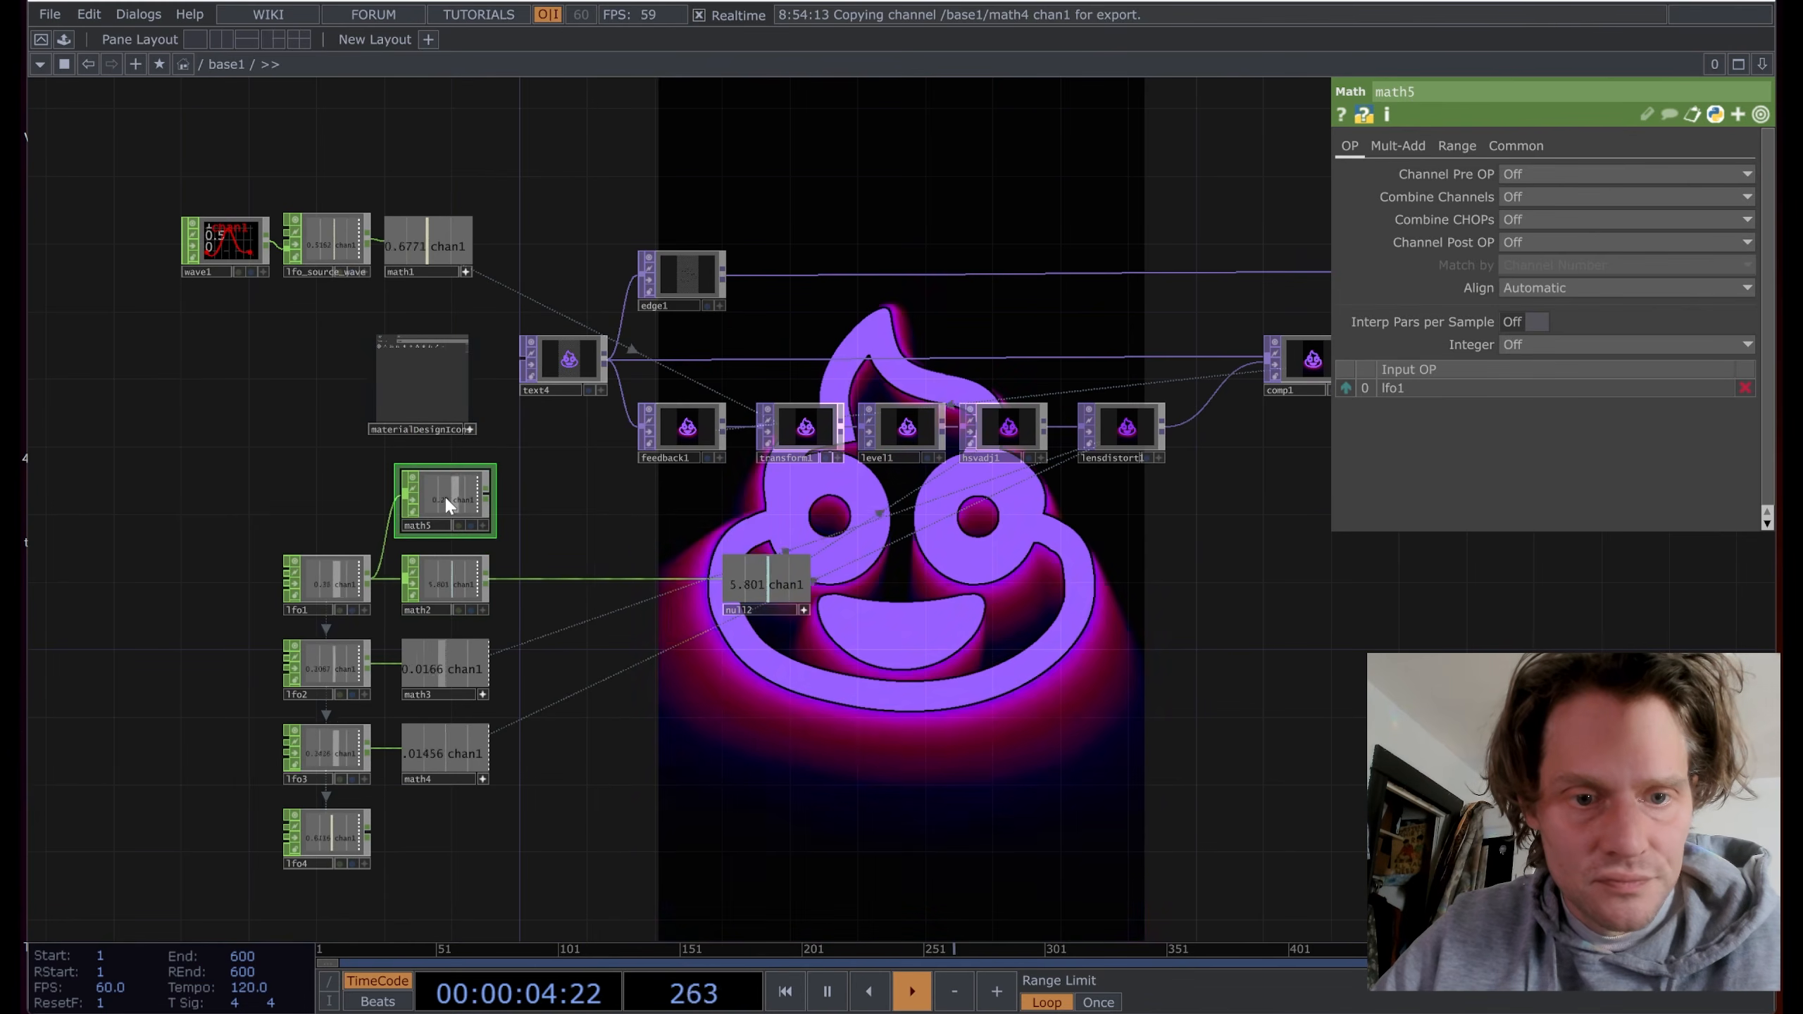
pyautogui.scroll(4, 514, 452)
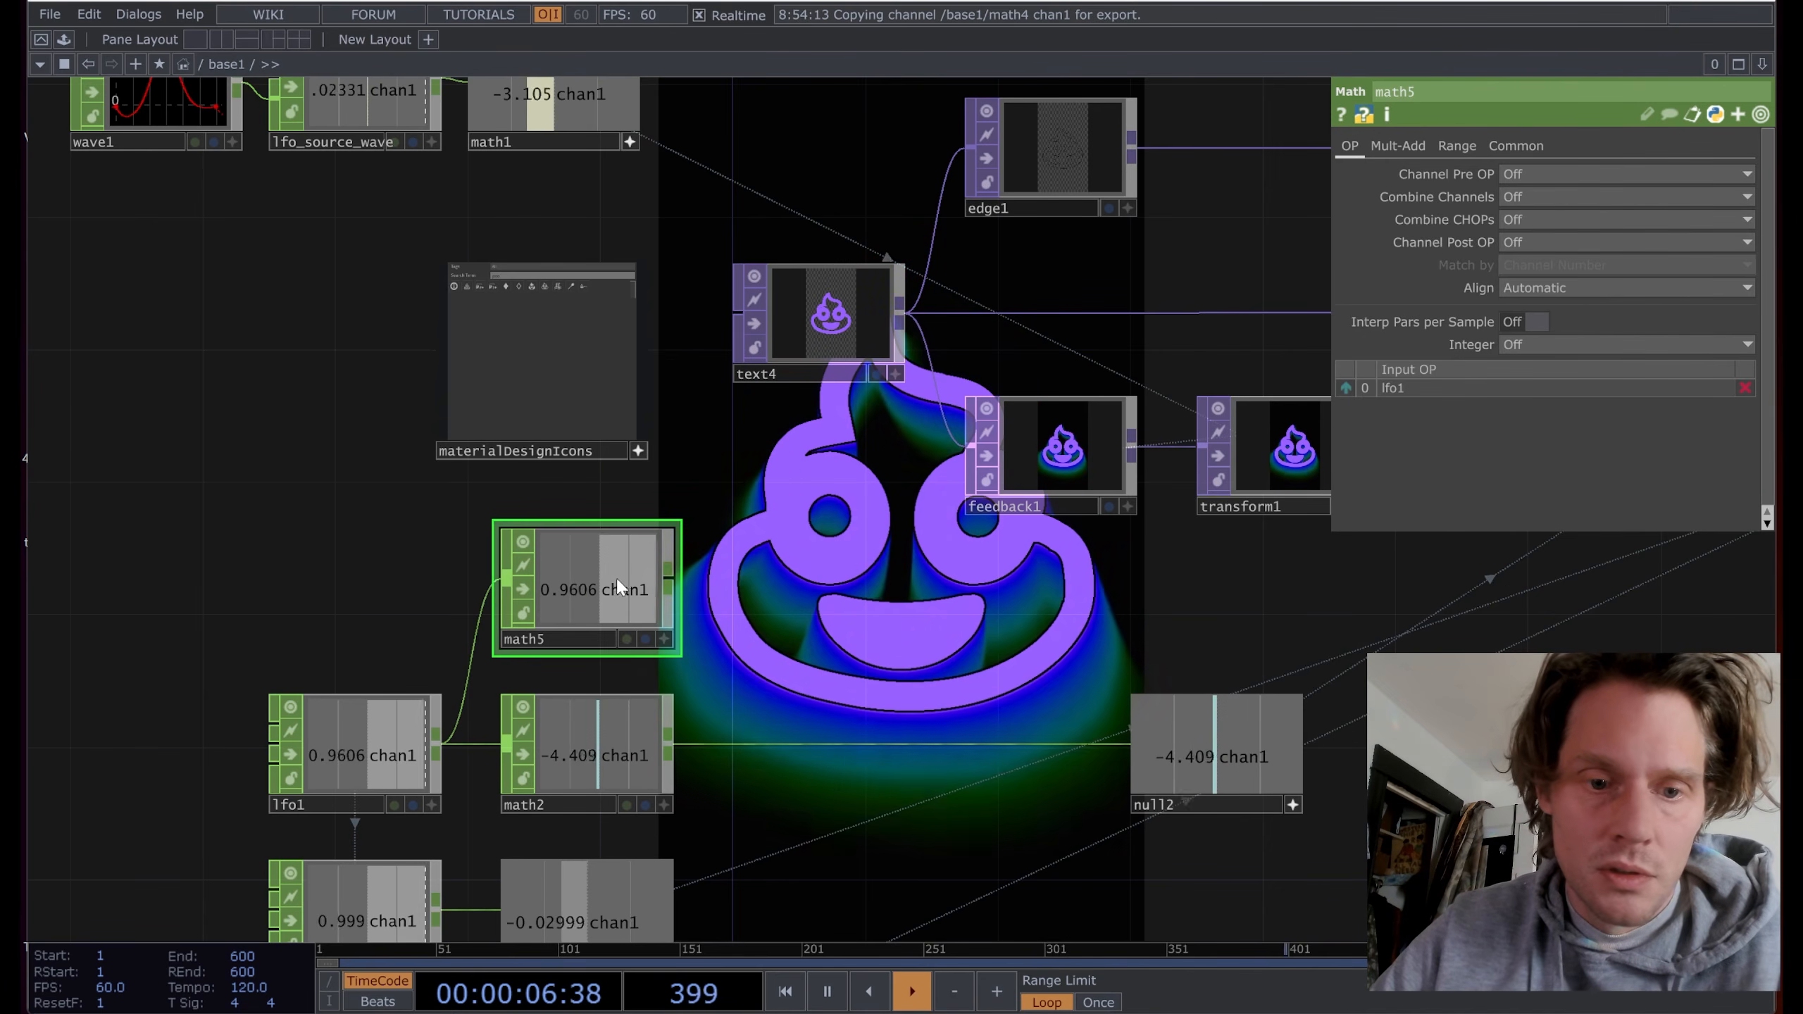
# Step: Set math5's first From Range value to -1
pyautogui.click(1458, 145)
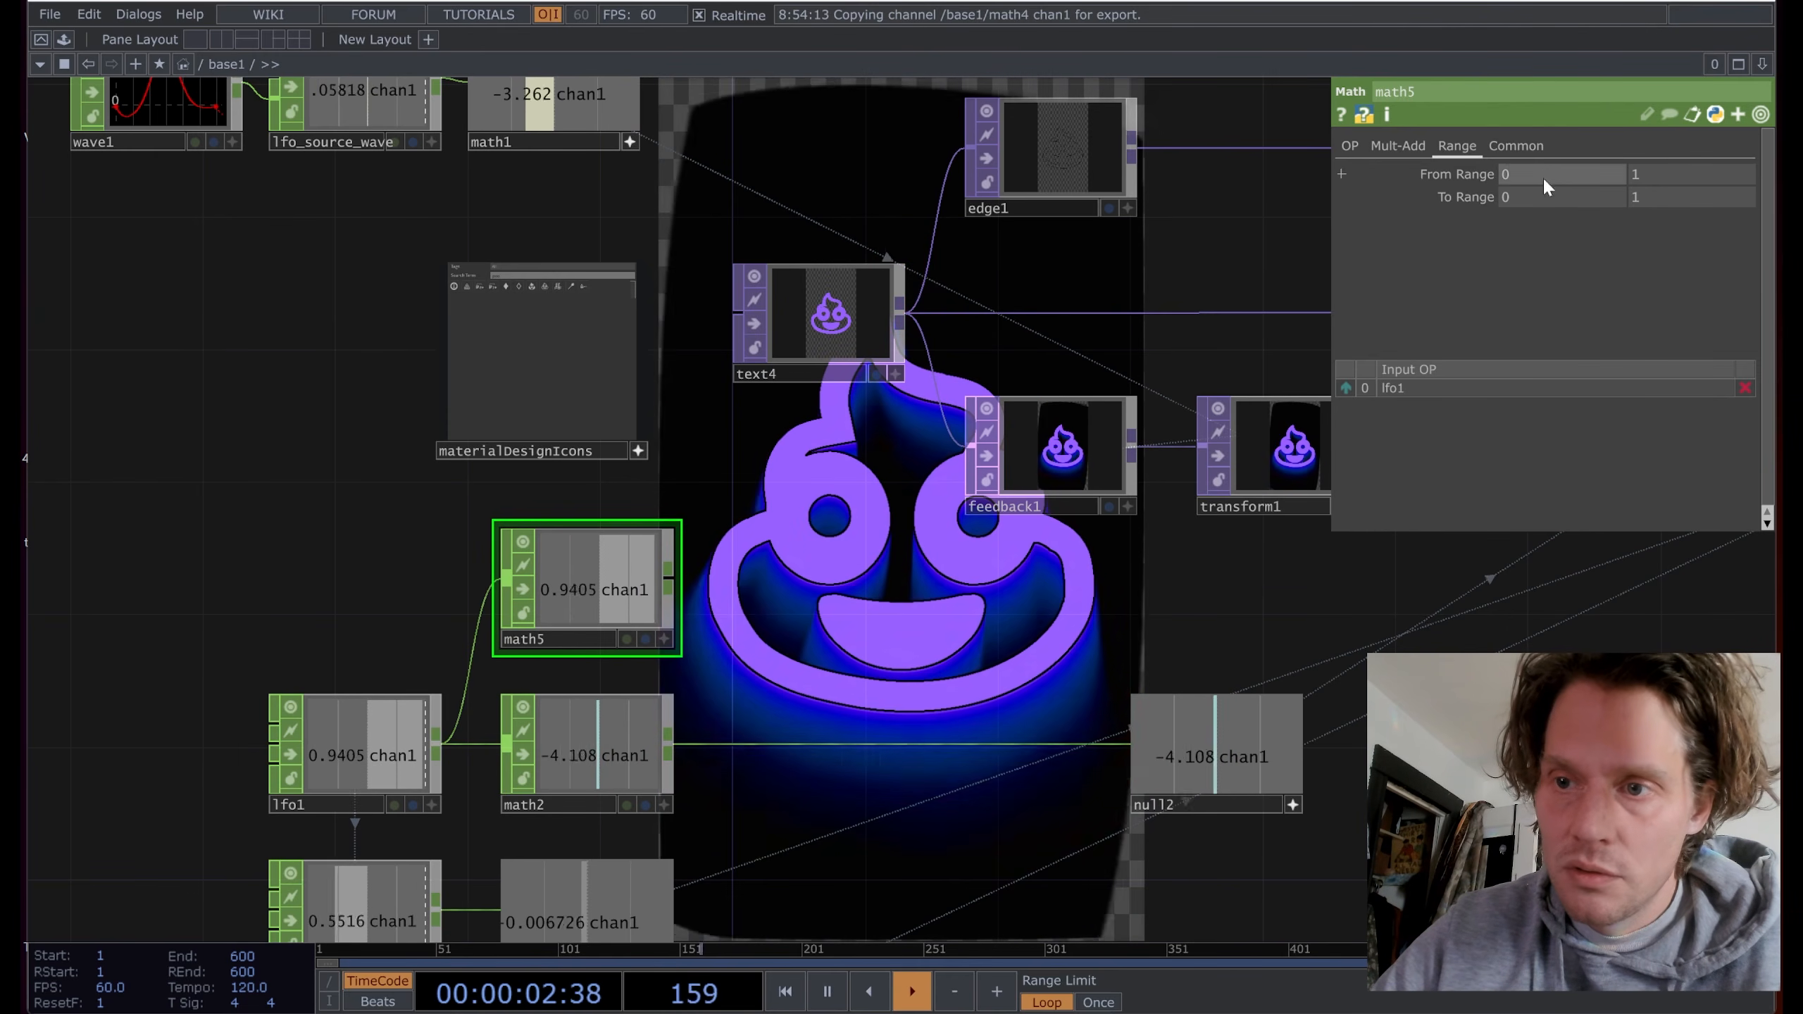
pyautogui.write('-1')
pyautogui.press('Return')
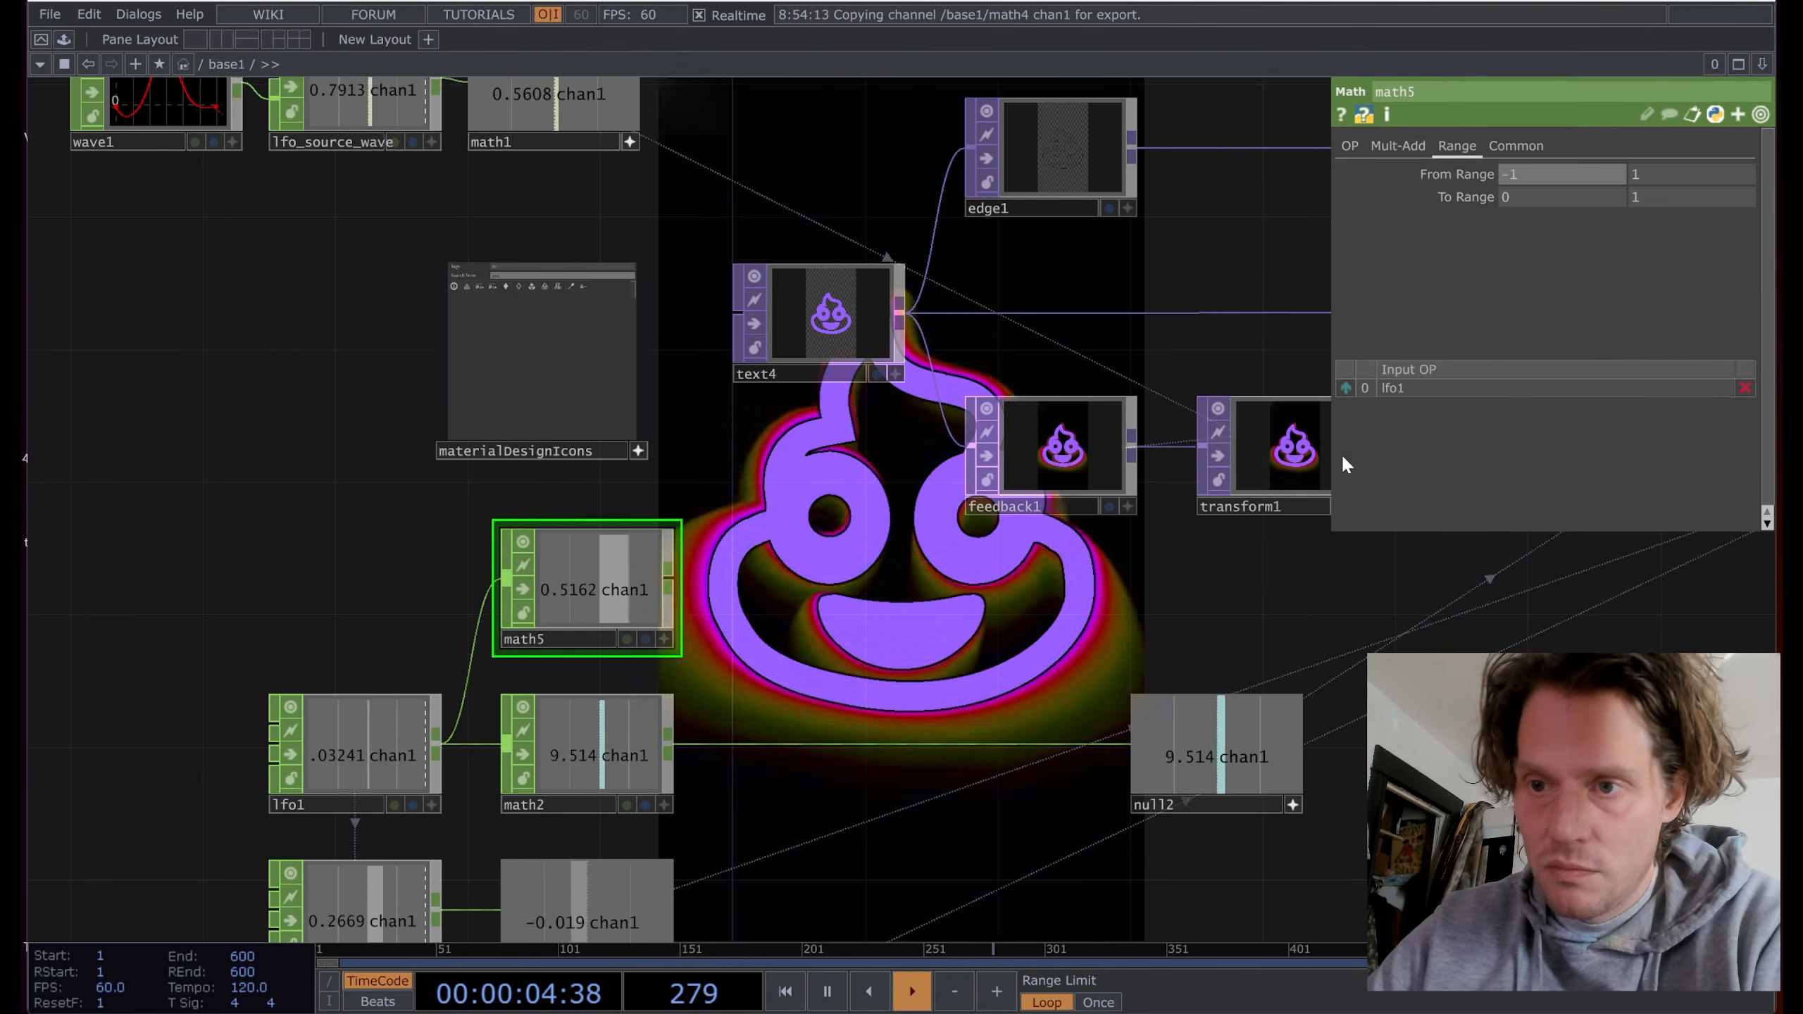
pyautogui.moveTo(850, 589); pyautogui.dragTo(852, 593)
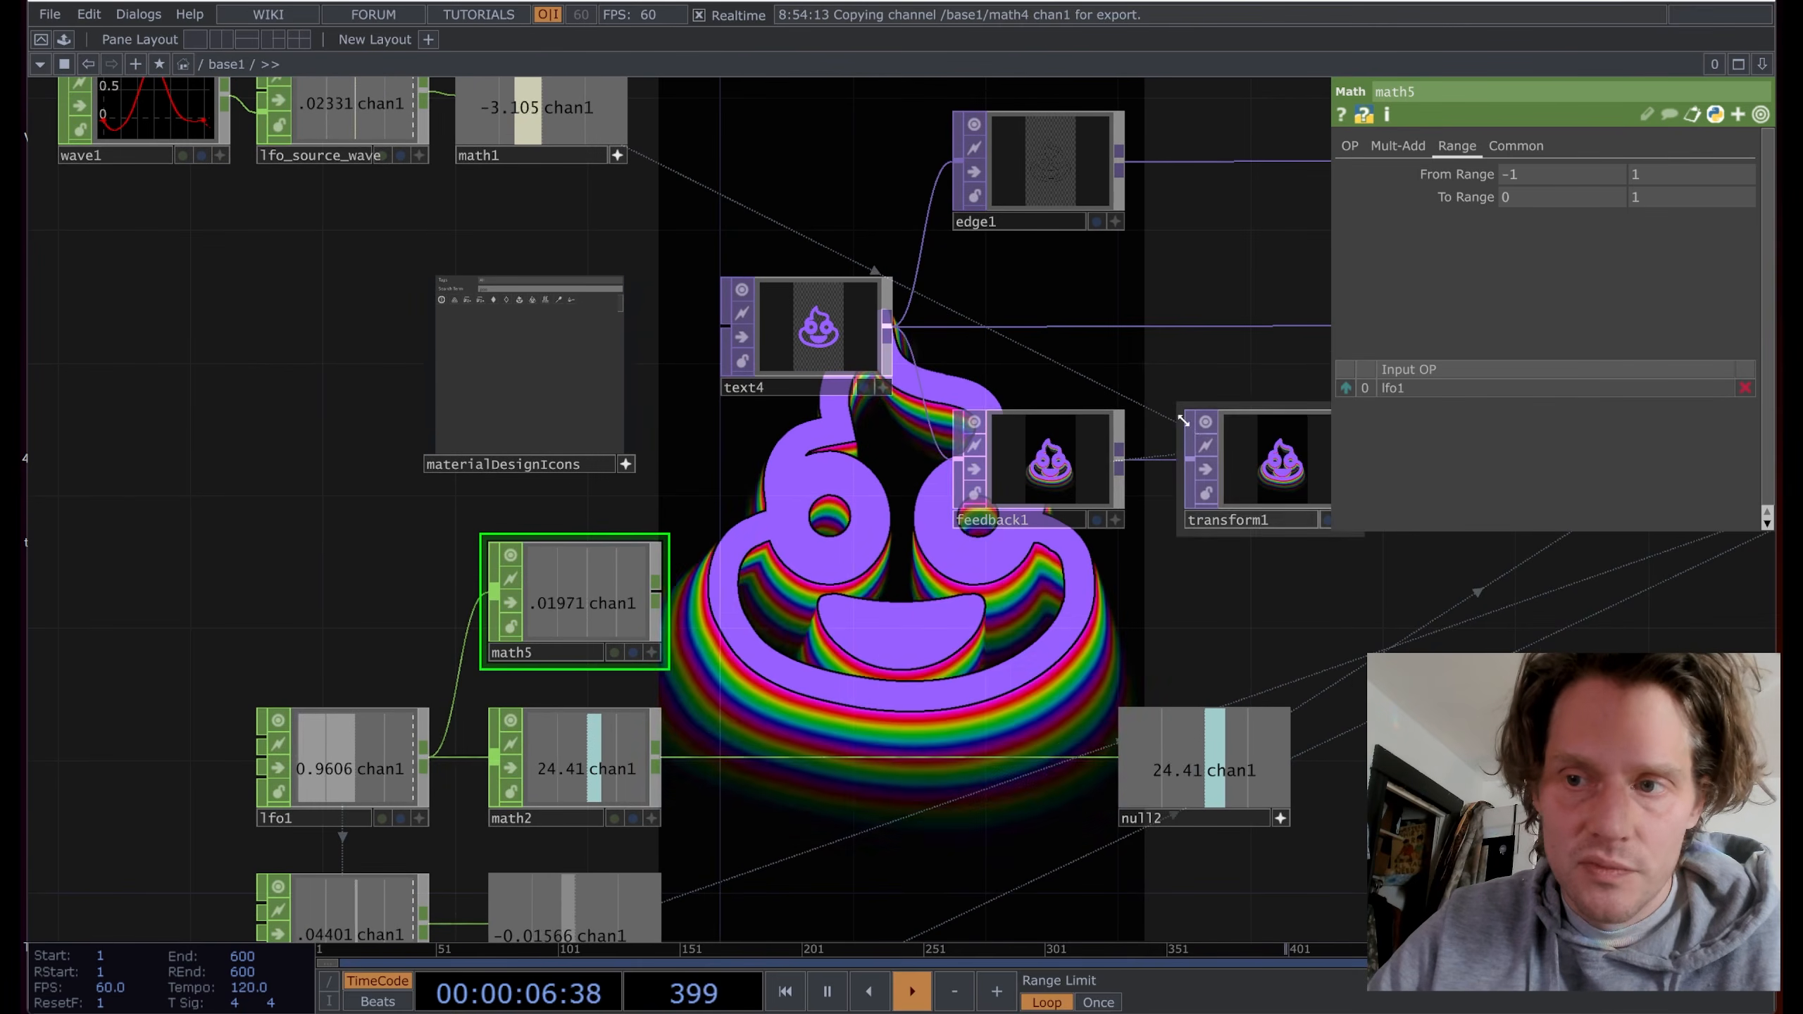
pyautogui.moveTo(1052, 622); pyautogui.dragTo(762, 624)
pyautogui.moveTo(1158, 606); pyautogui.dragTo(1064, 615)
# Step: Set transform1's Rotate to 21
pyautogui.click(919, 461)
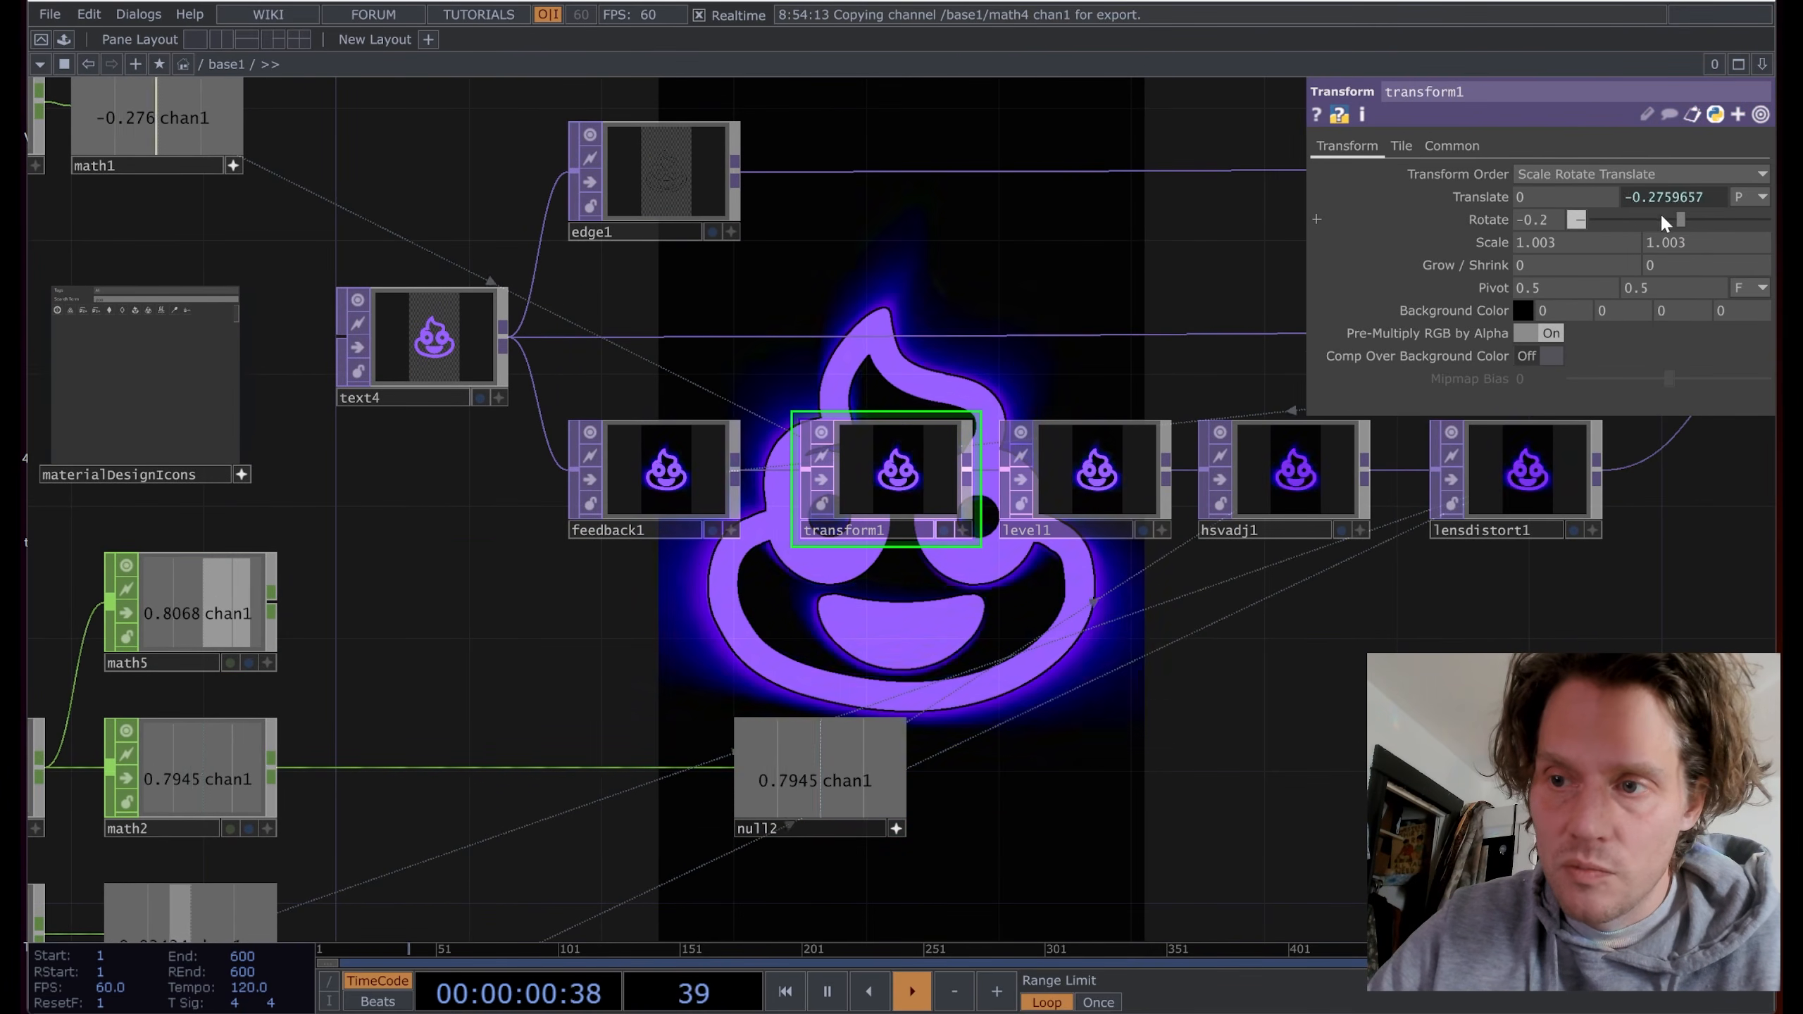
pyautogui.moveTo(1682, 220); pyautogui.dragTo(1679, 221)
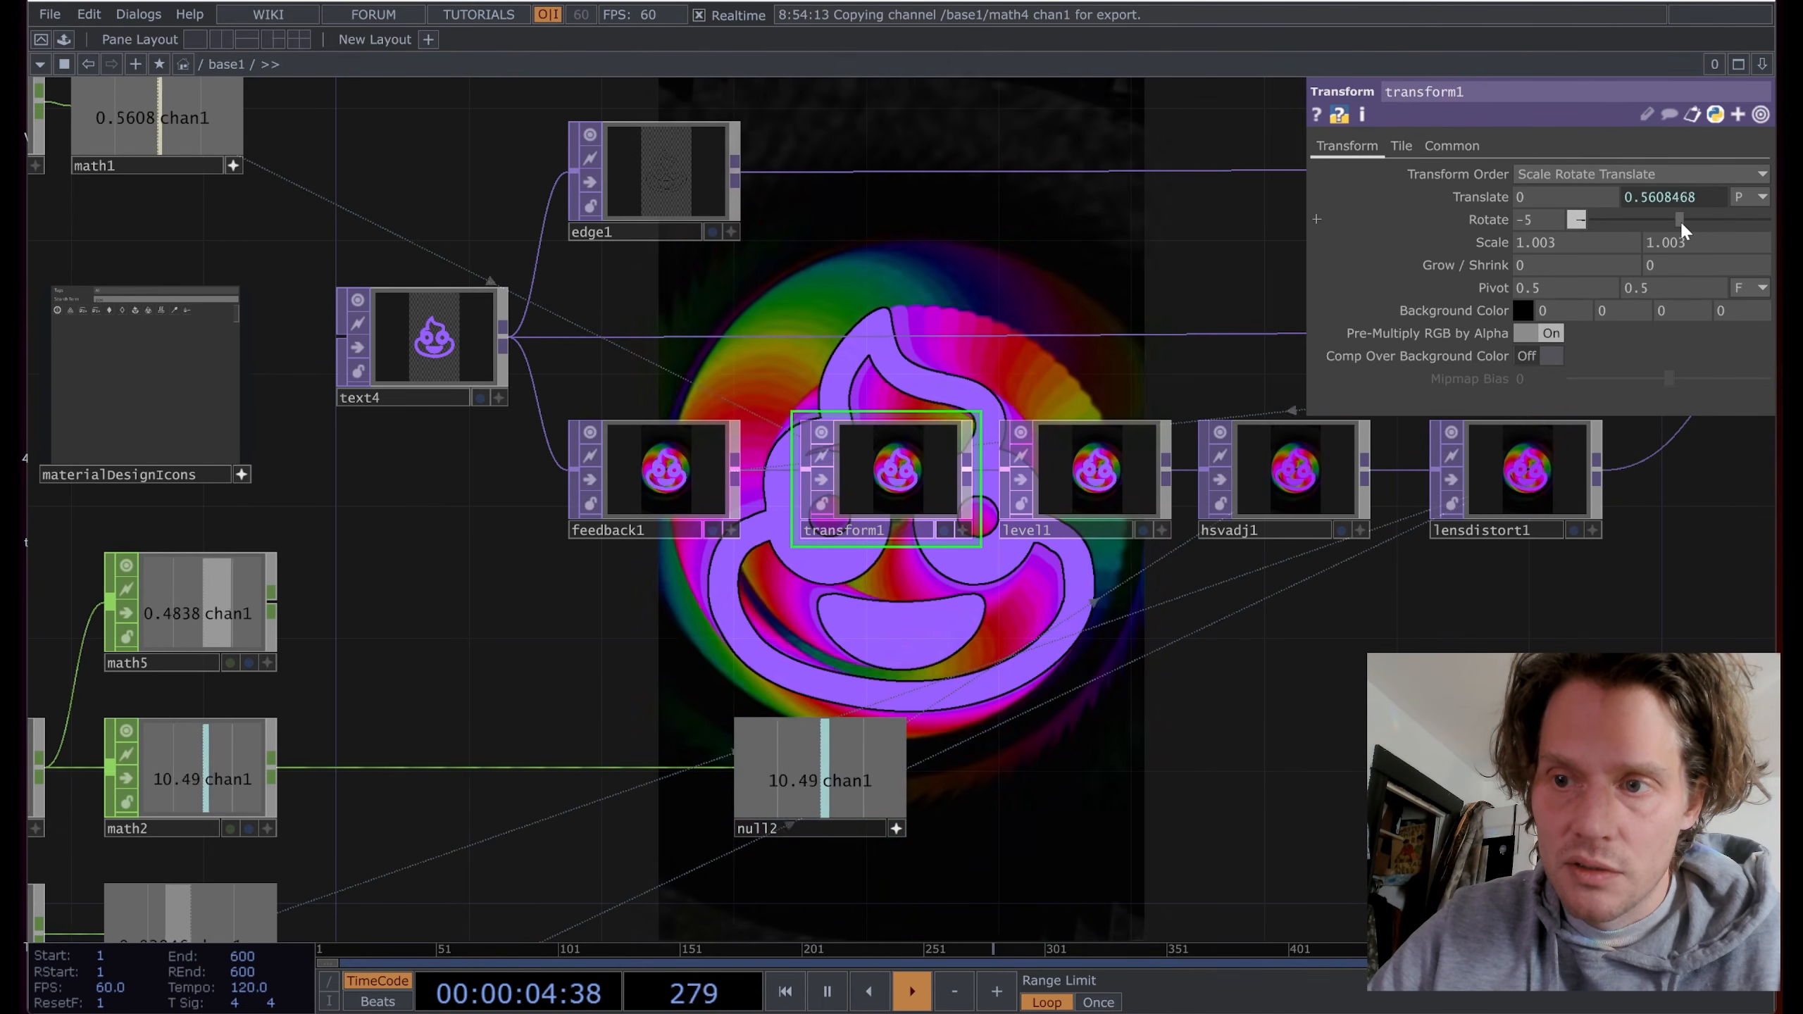
pyautogui.moveTo(1679, 221); pyautogui.dragTo(1687, 220)
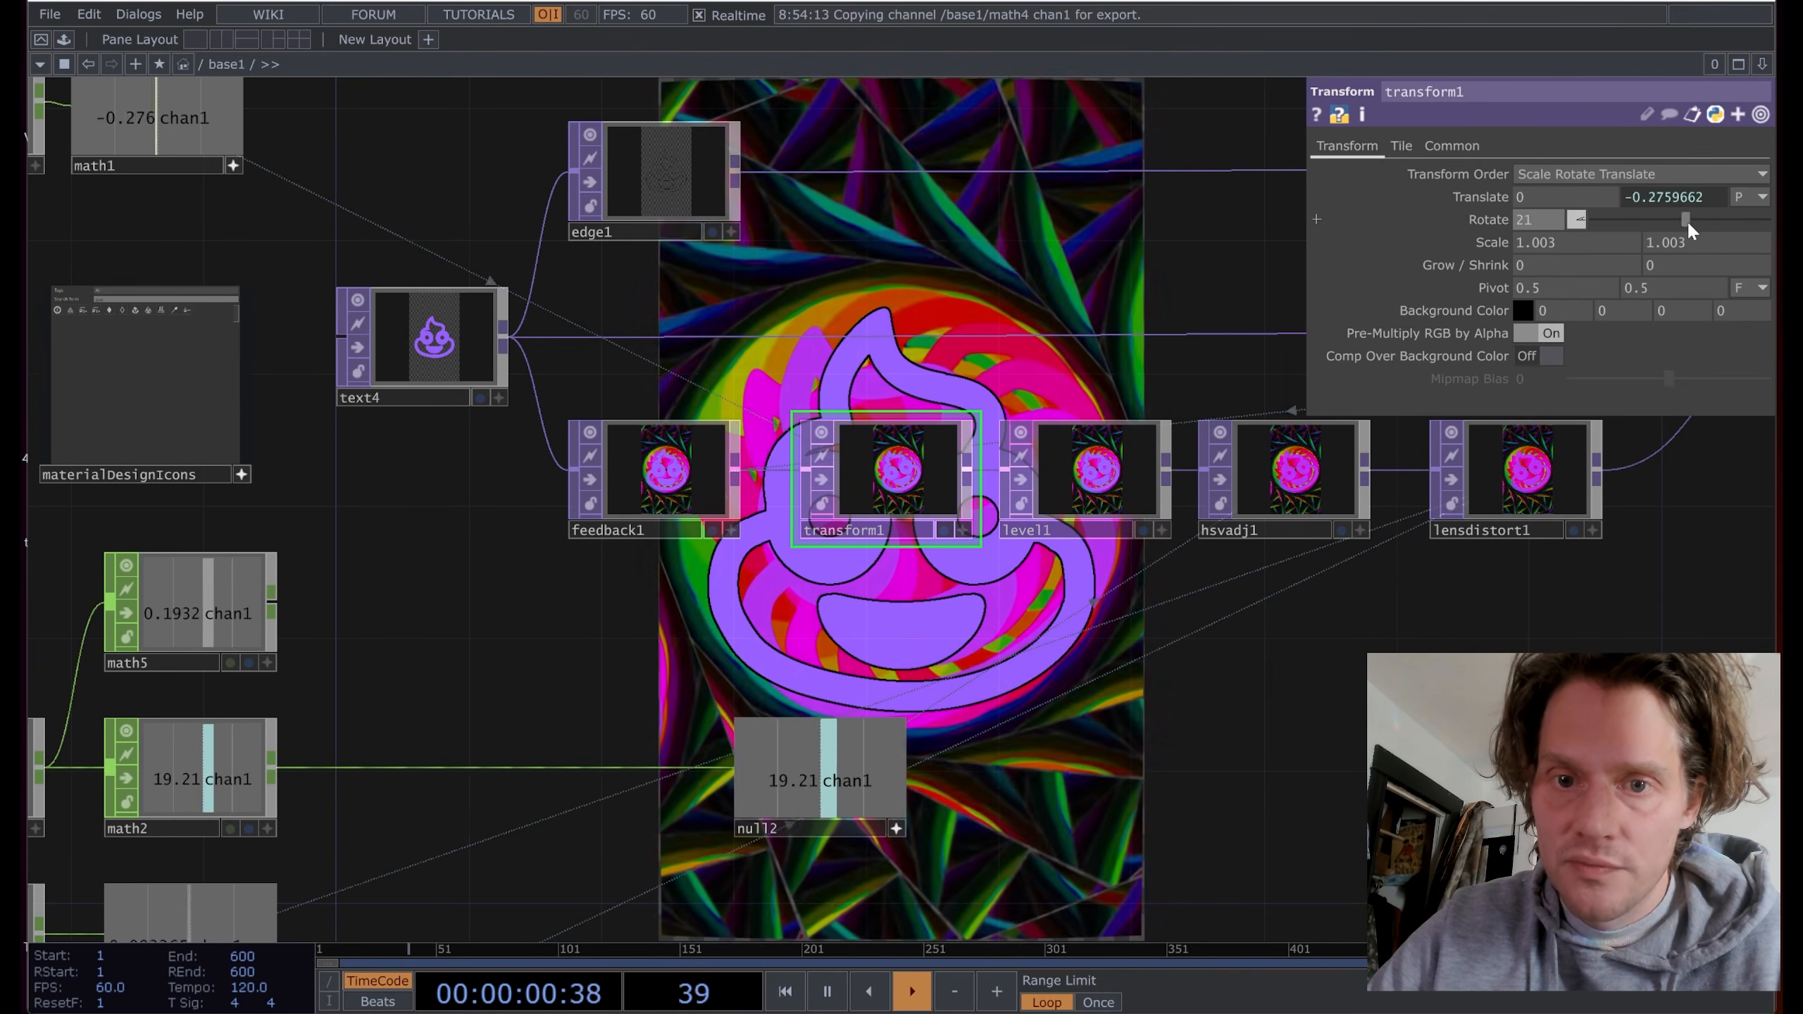
pyautogui.moveTo(539, 635); pyautogui.dragTo(1033, 644)
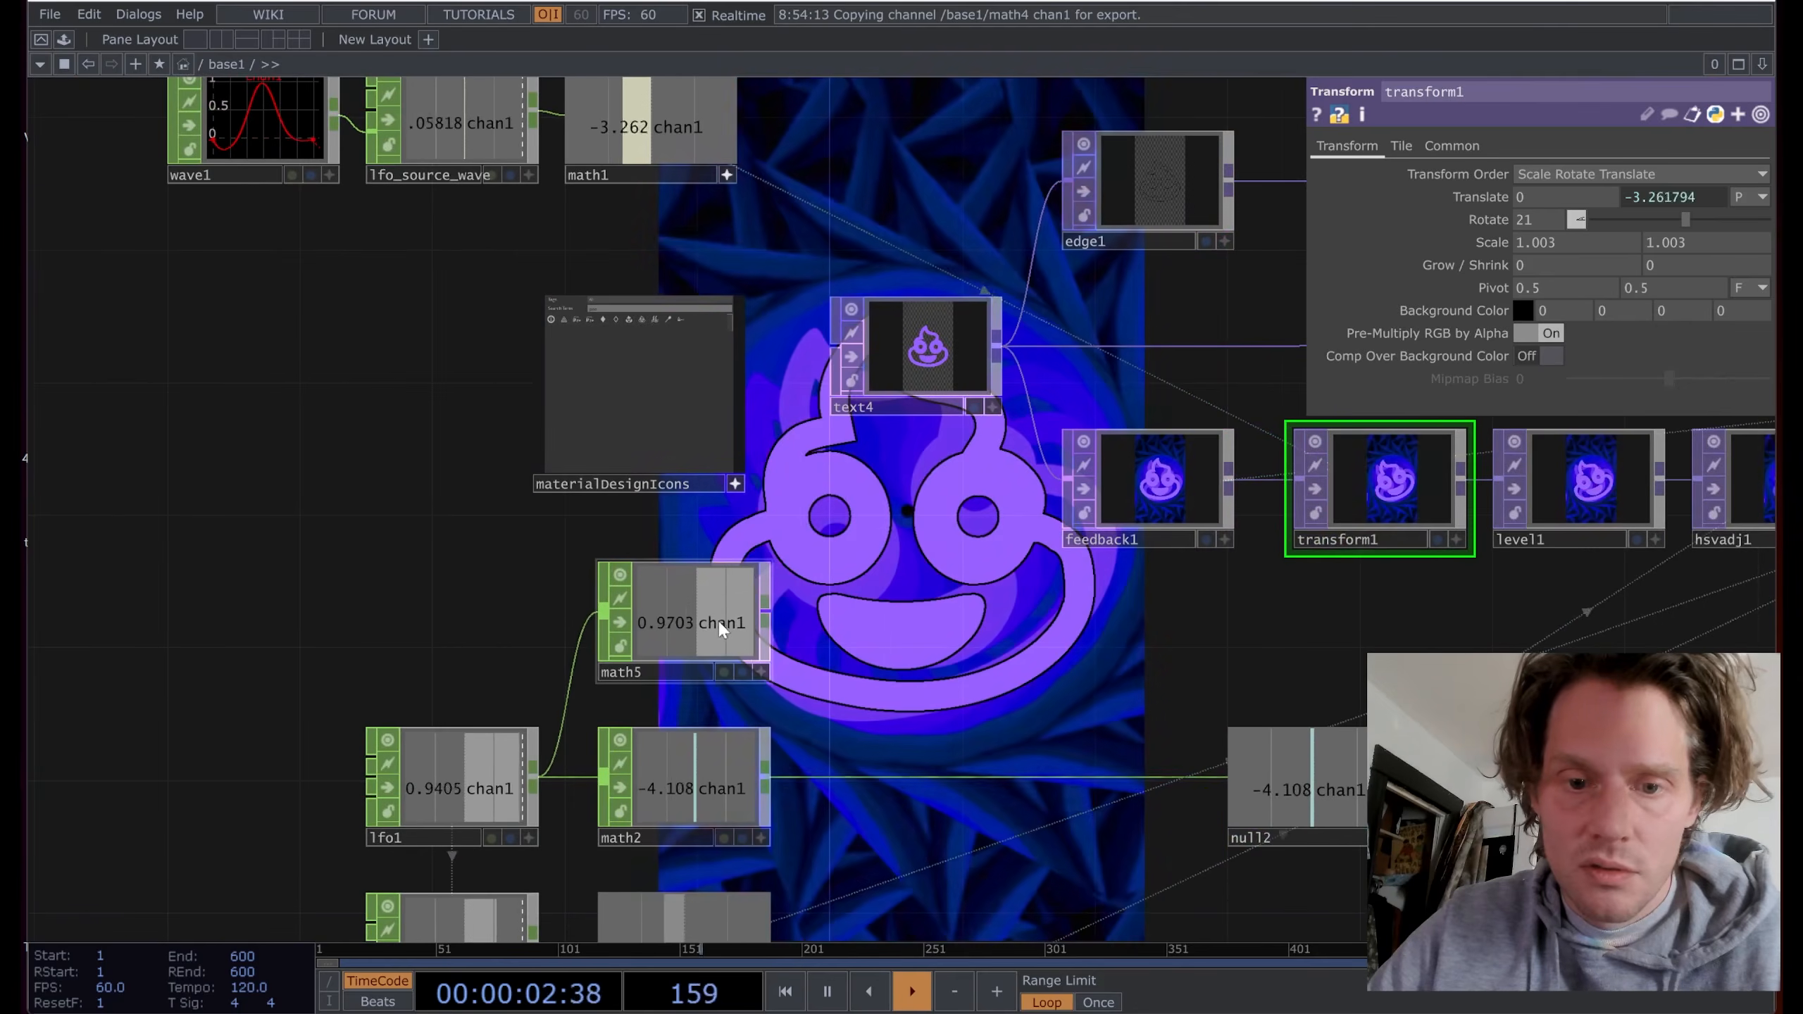
# Step: Set math5's first To Range value to -9
pyautogui.click(714, 618)
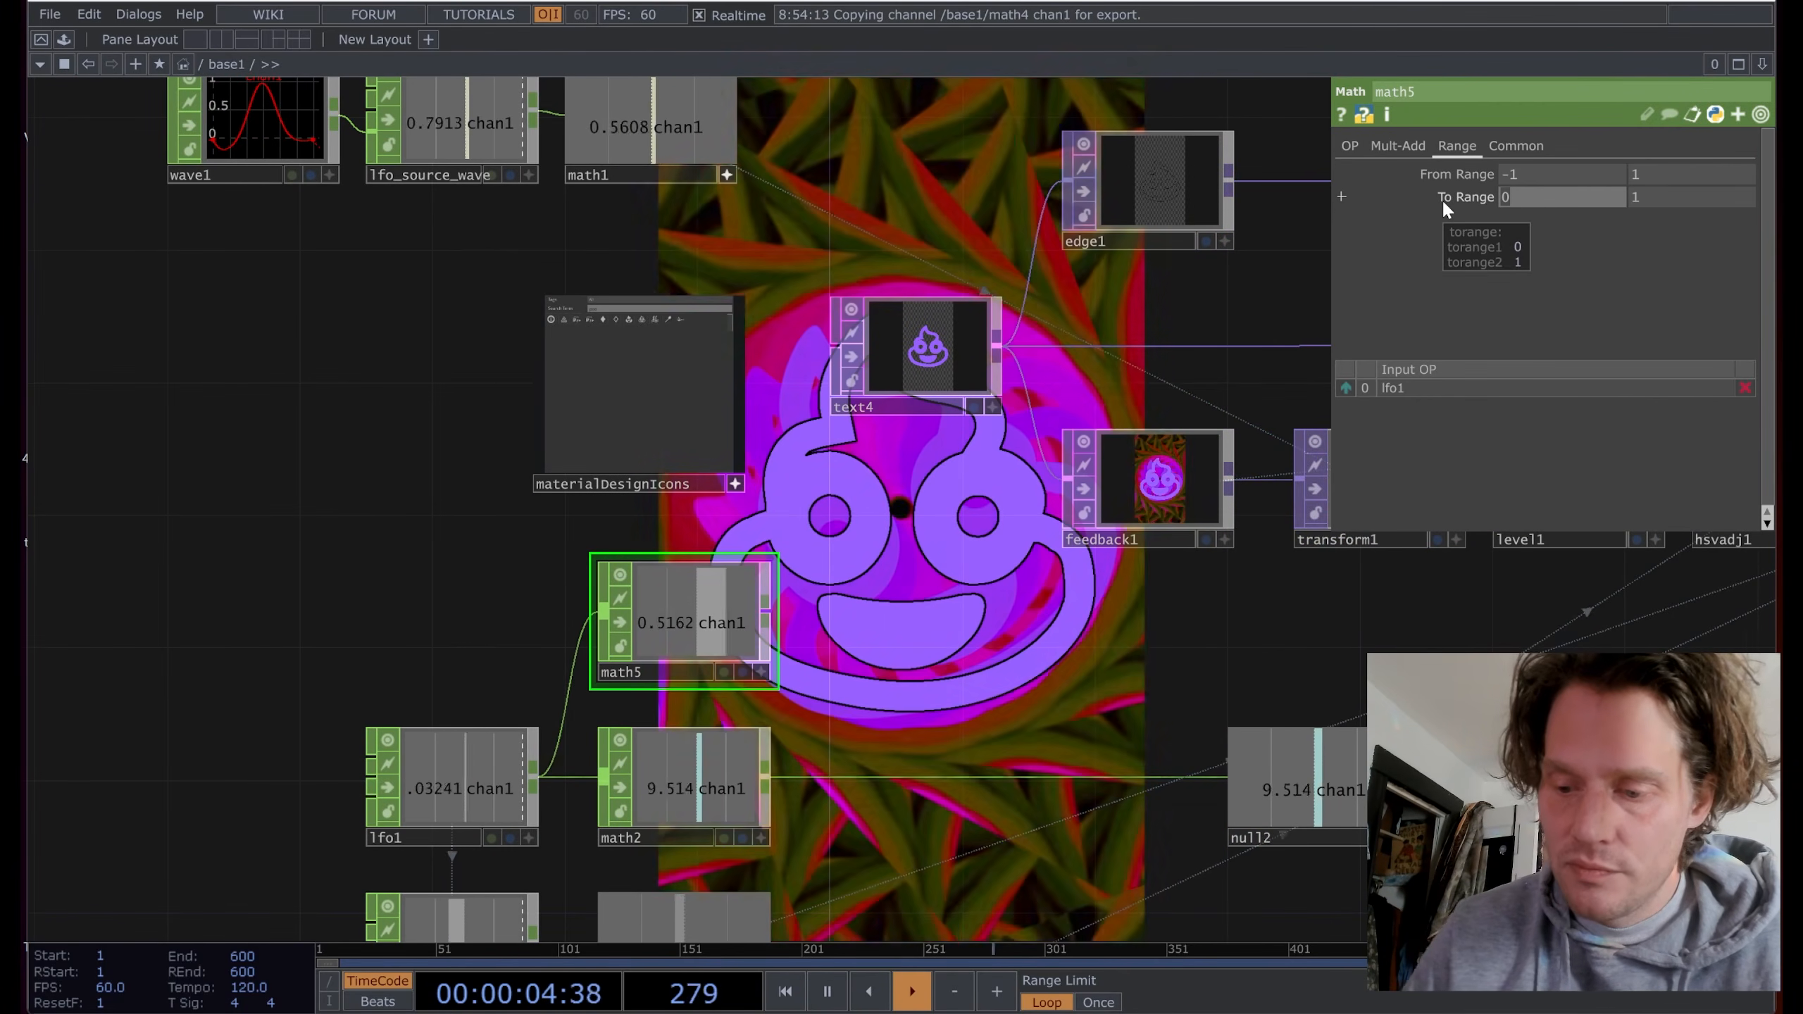
pyautogui.write('-9')
pyautogui.click(1648, 202)
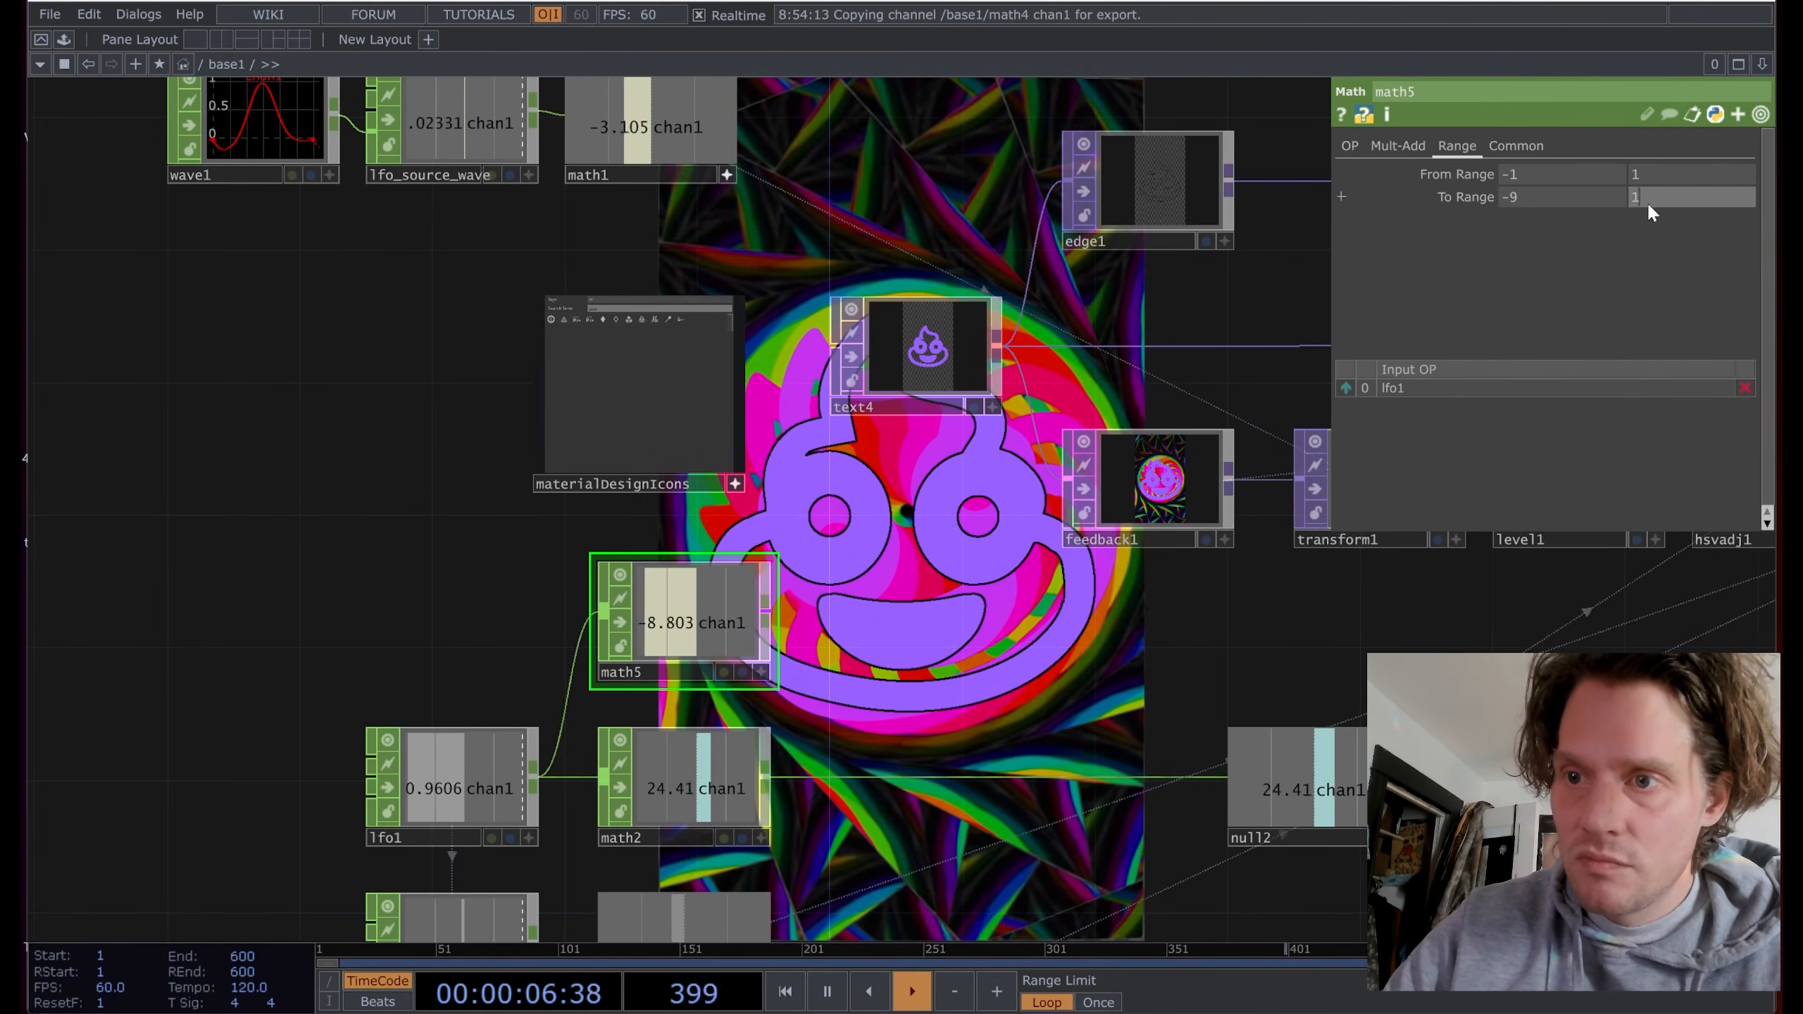
pyautogui.moveTo(1188, 630); pyautogui.dragTo(945, 644)
pyautogui.click(1173, 497)
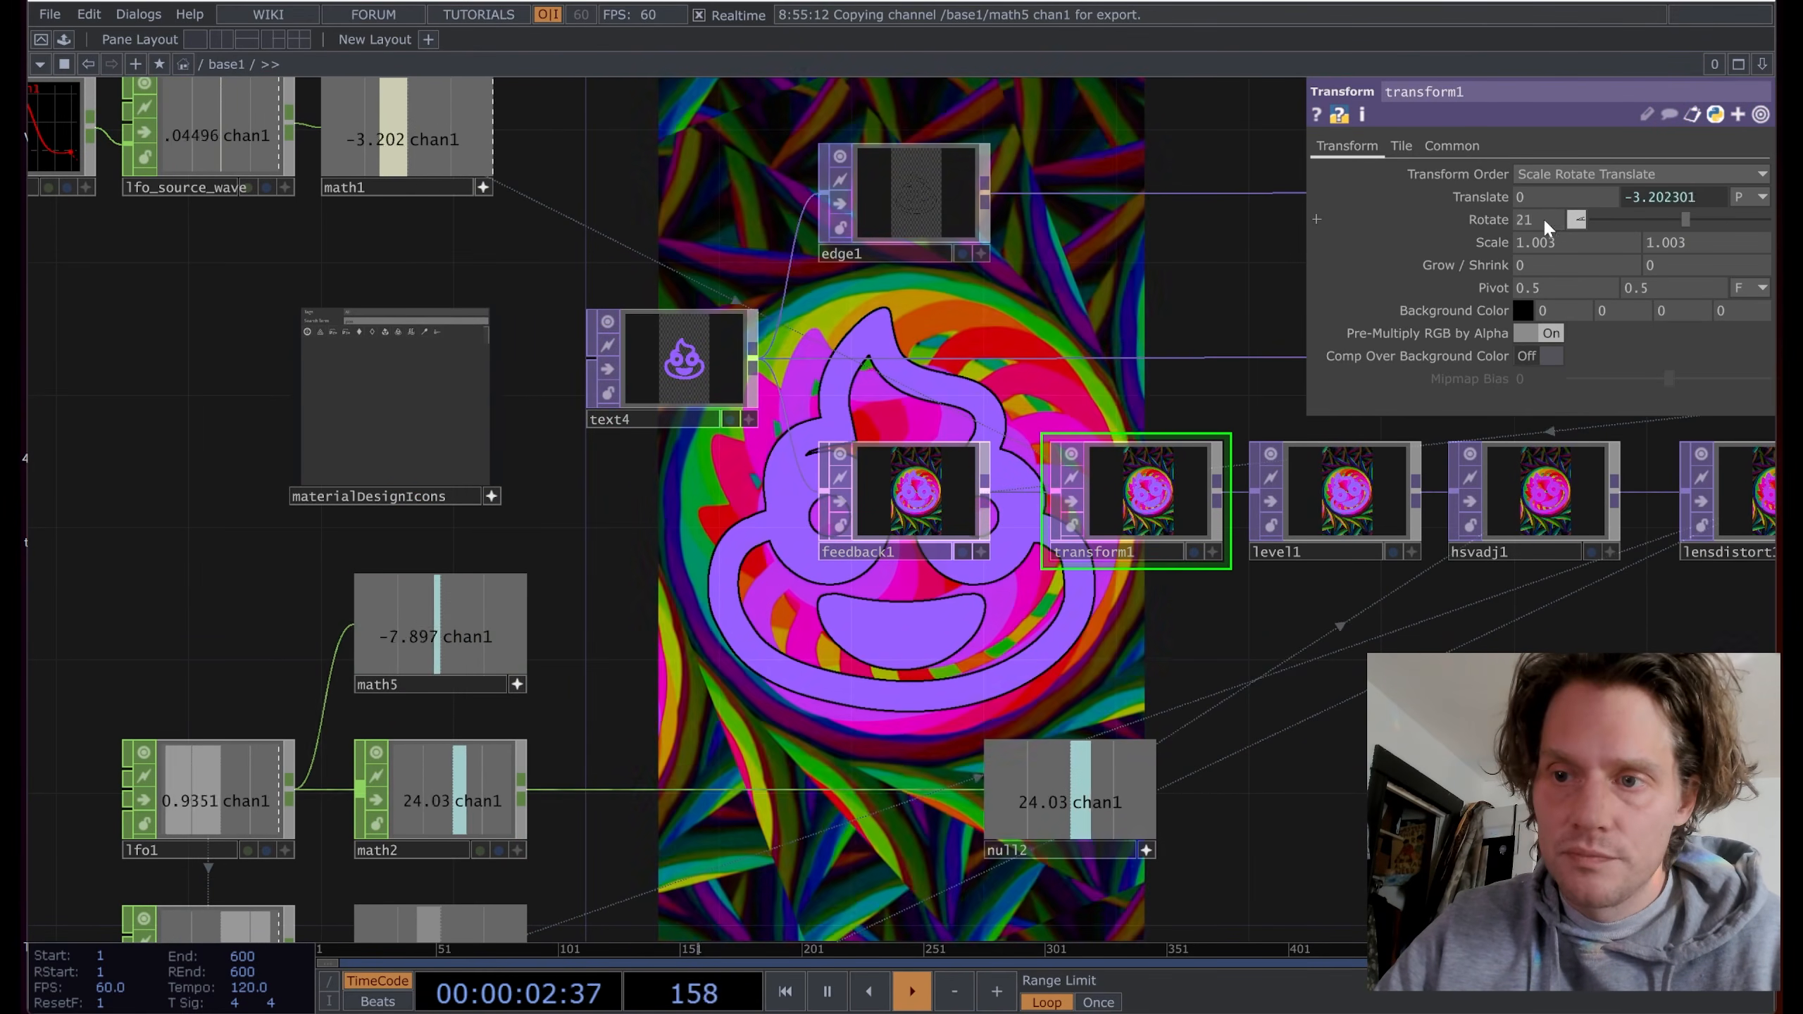
# Step: Link math5's channel to transform1's Rotate as a CHOP reference
pyautogui.moveTo(1544, 219); pyautogui.dragTo(1546, 218)
pyautogui.click(1549, 217)
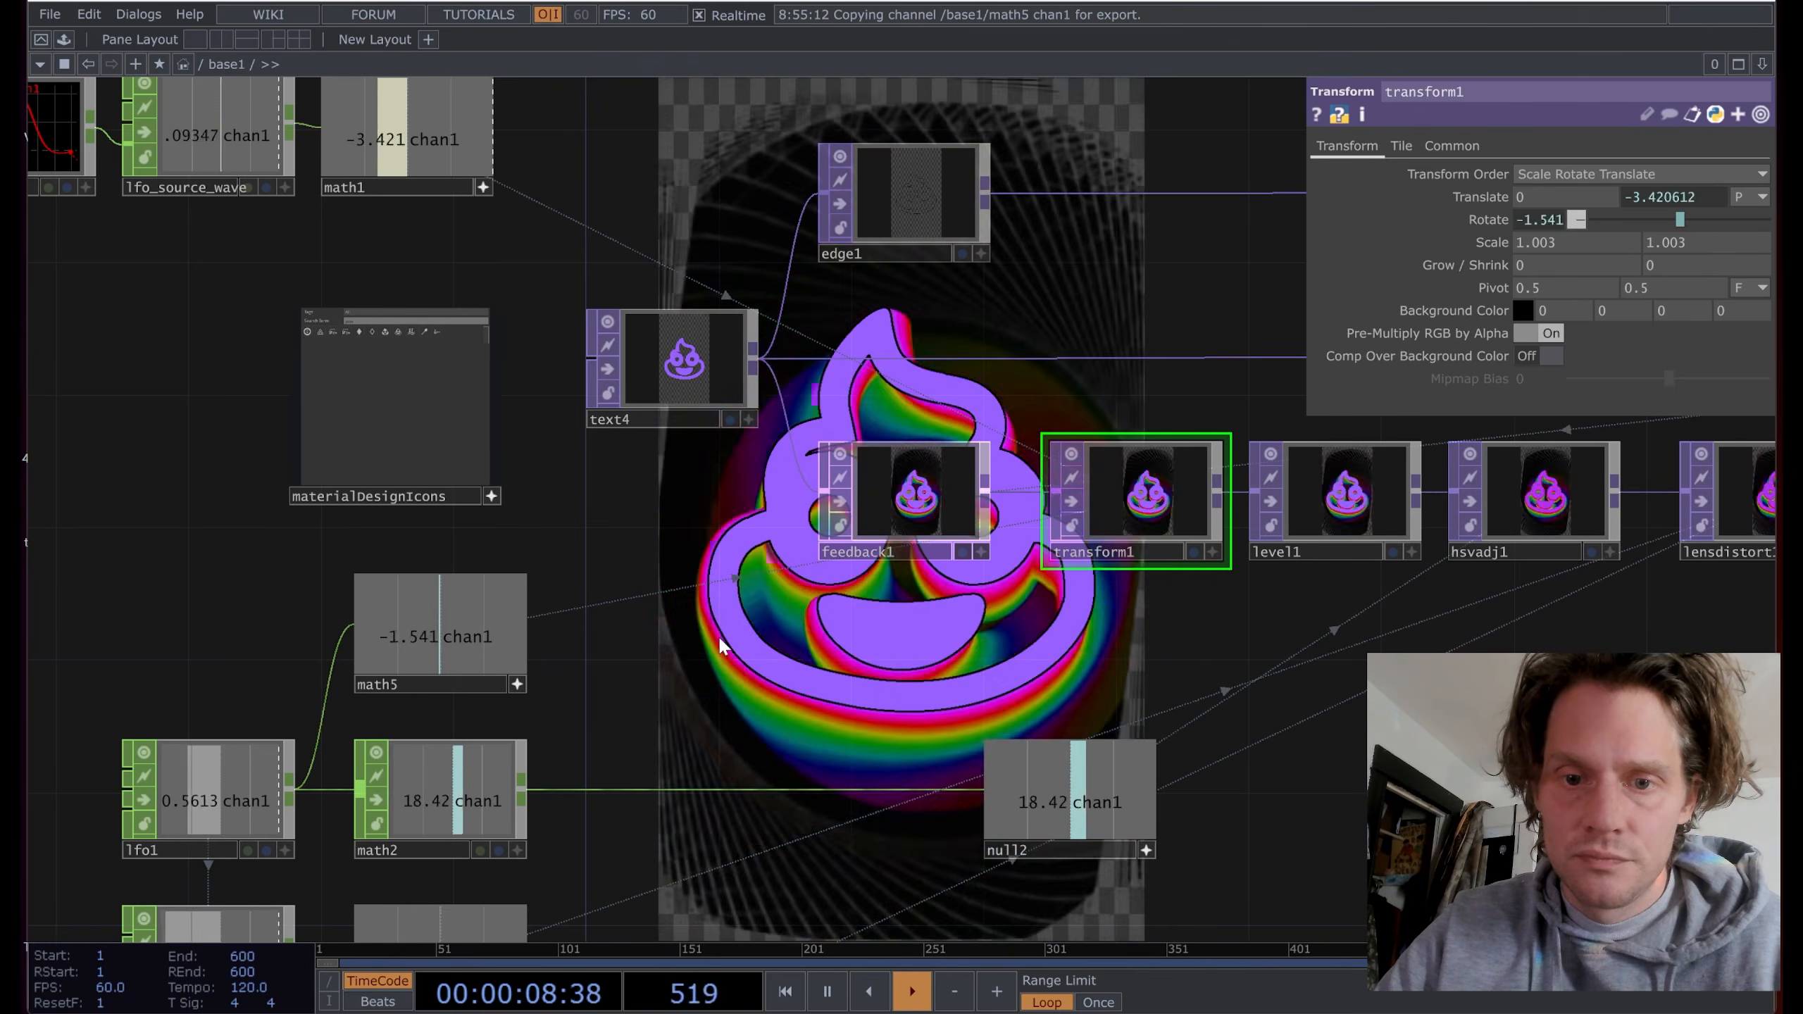
pyautogui.scroll(-2, 719, 652)
pyautogui.scroll(-3, 719, 653)
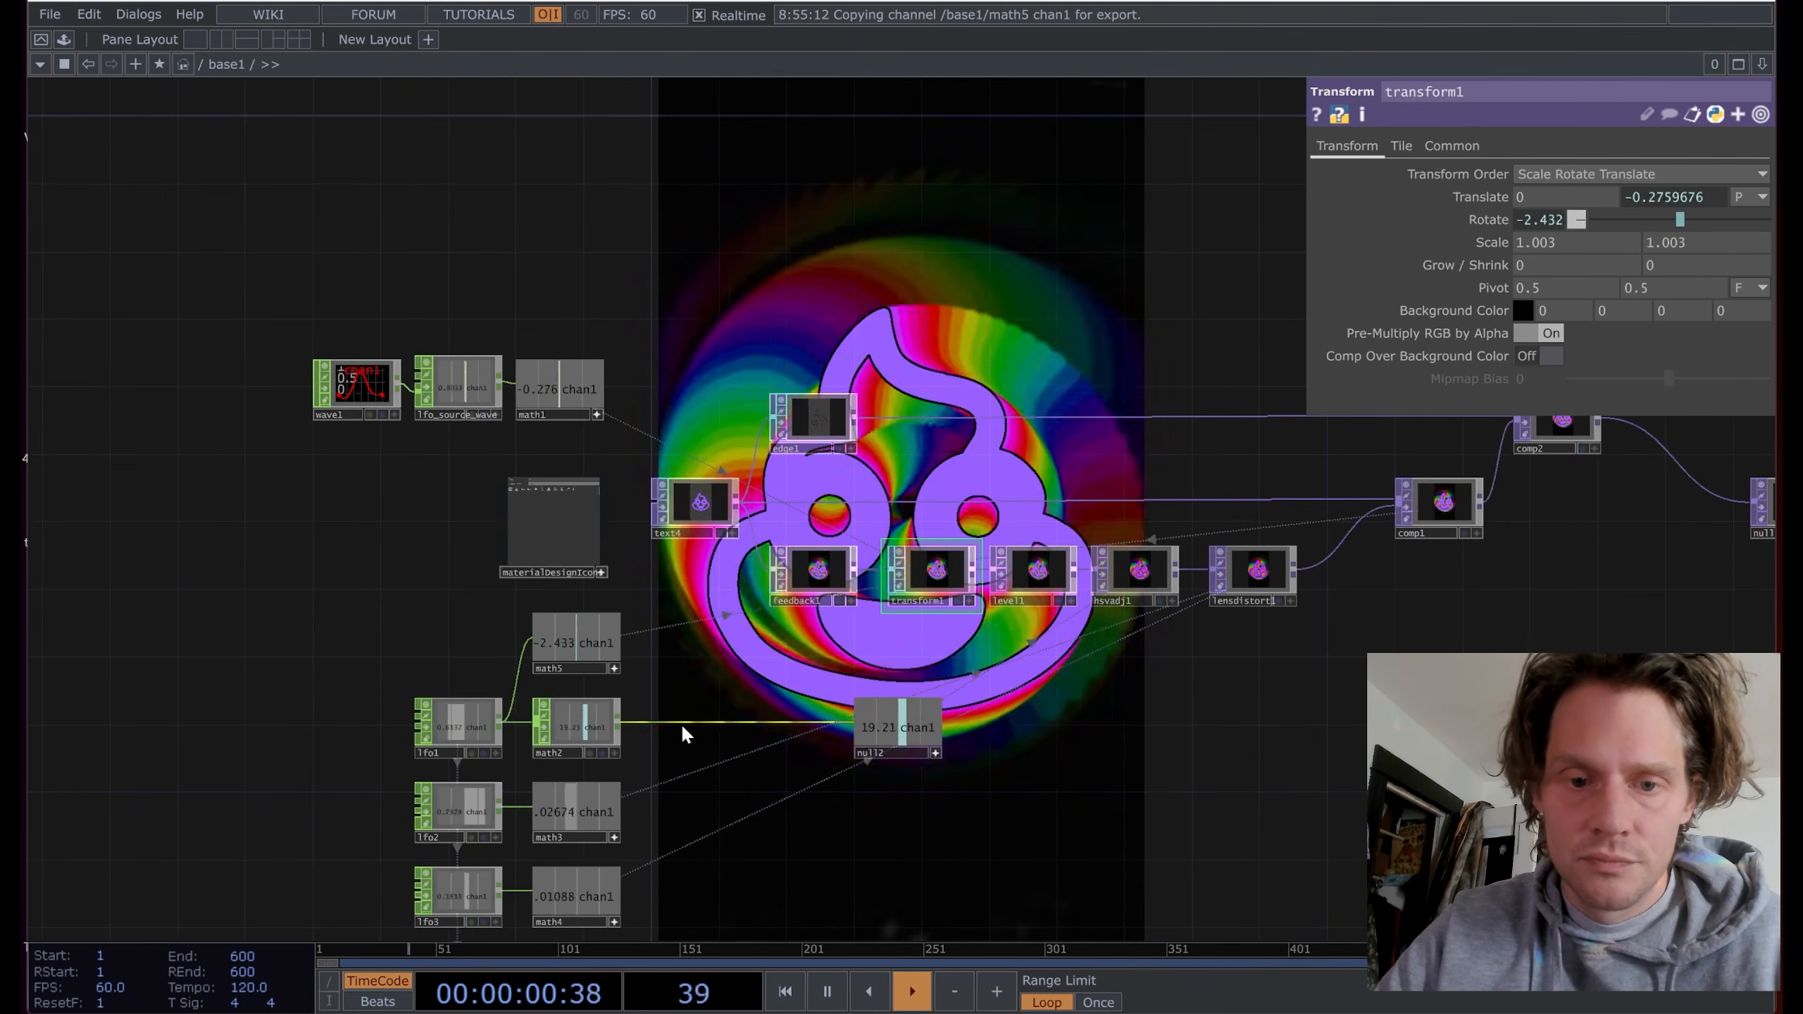
pyautogui.moveTo(711, 632); pyautogui.dragTo(781, 373)
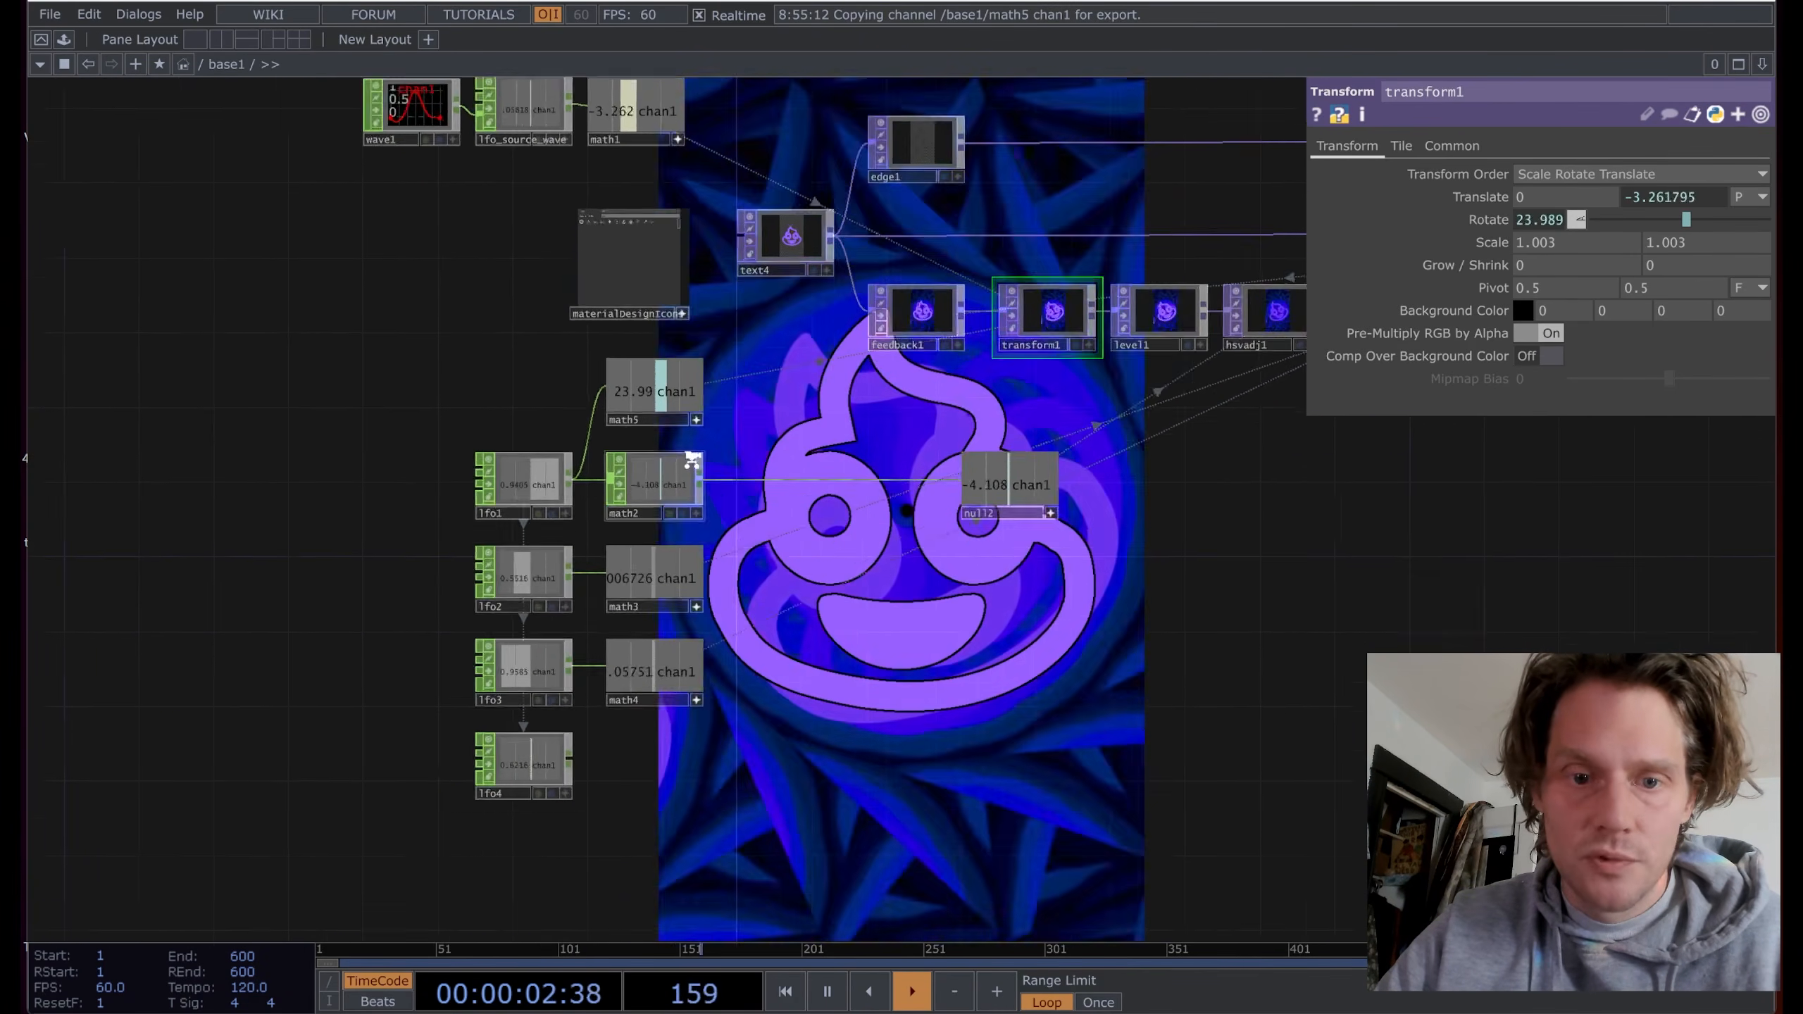
pyautogui.scroll(2, 787, 420)
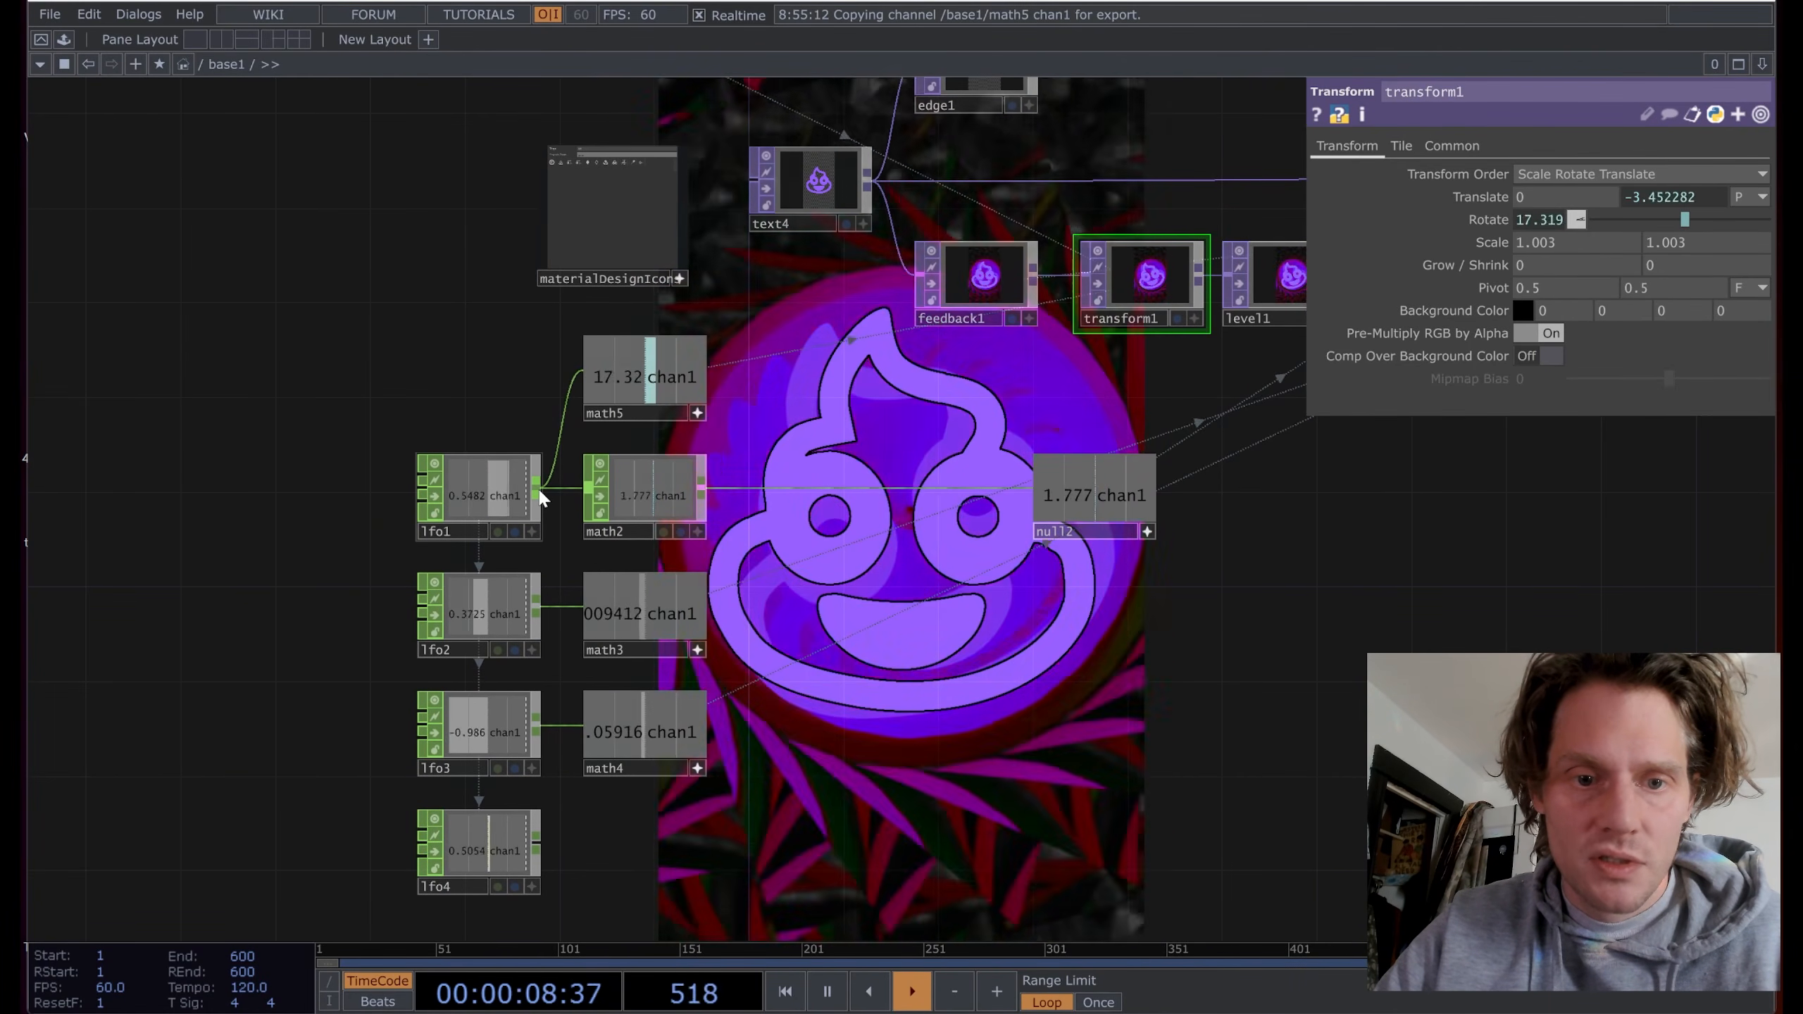
# Step: Add a new Math CHOP, math6, wired from lfo1
pyautogui.rightClick(538, 492)
pyautogui.write('ma')
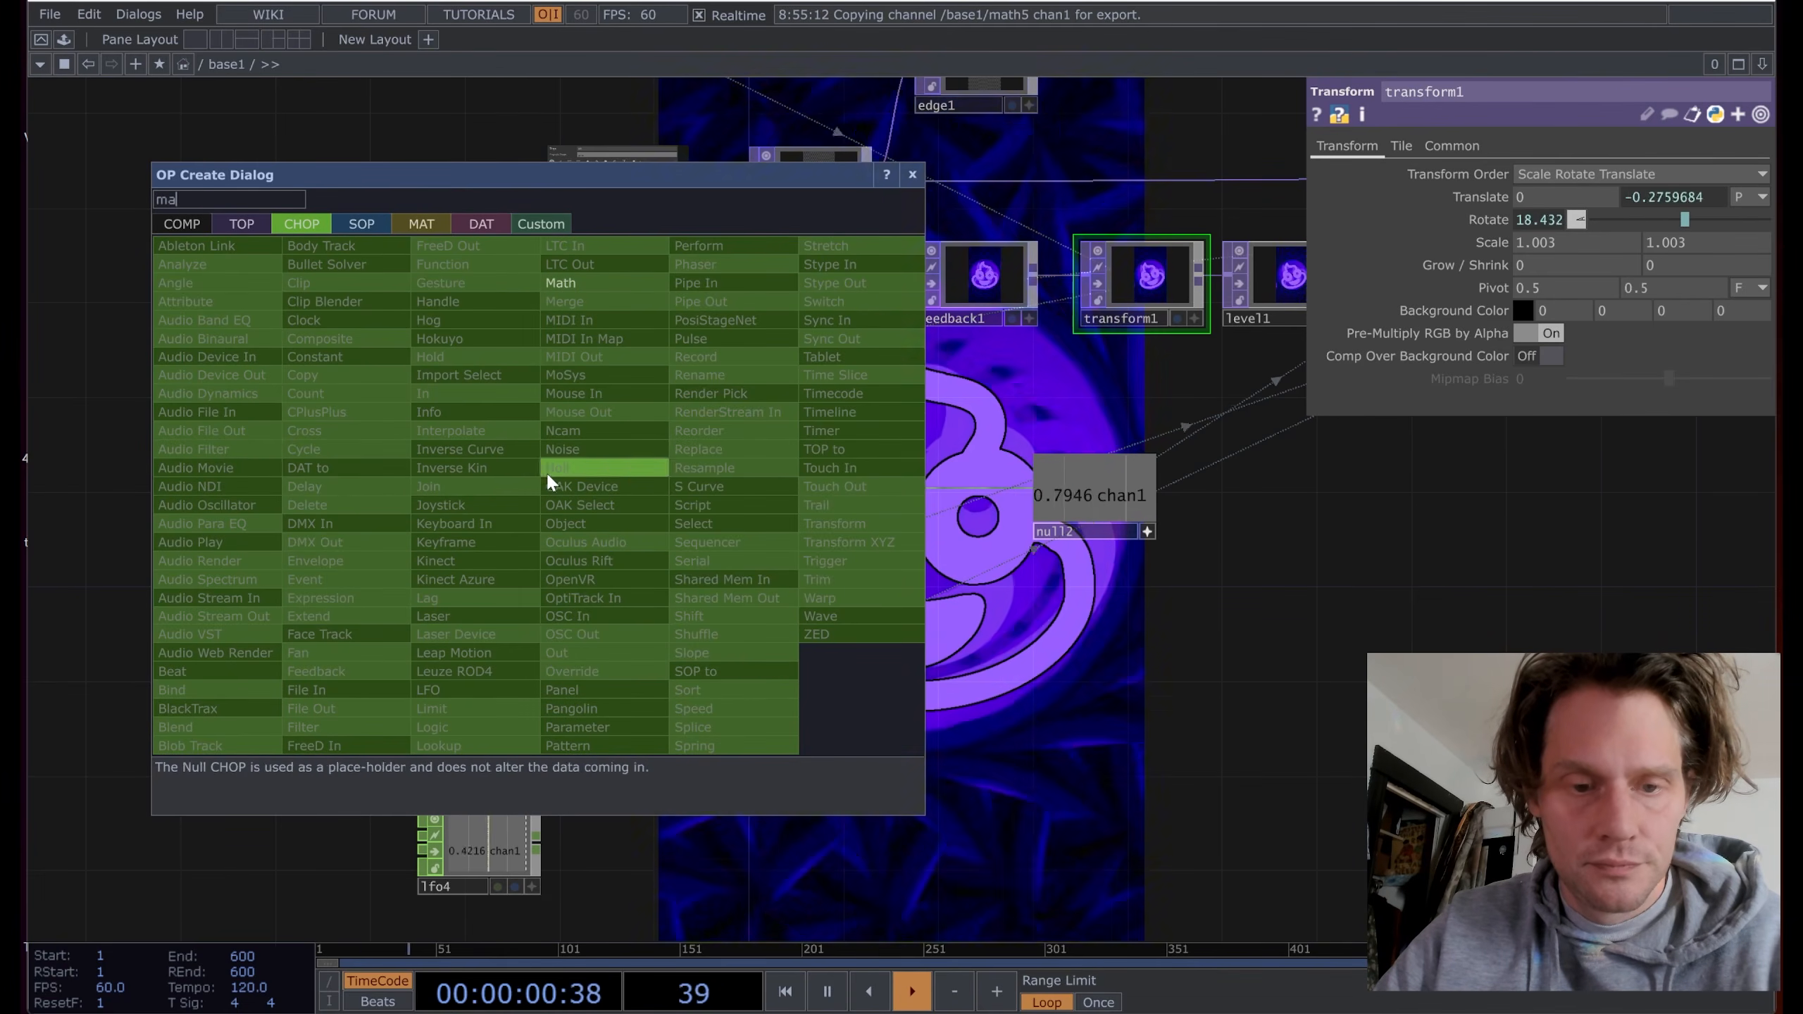
pyautogui.click(578, 283)
pyautogui.click(806, 375)
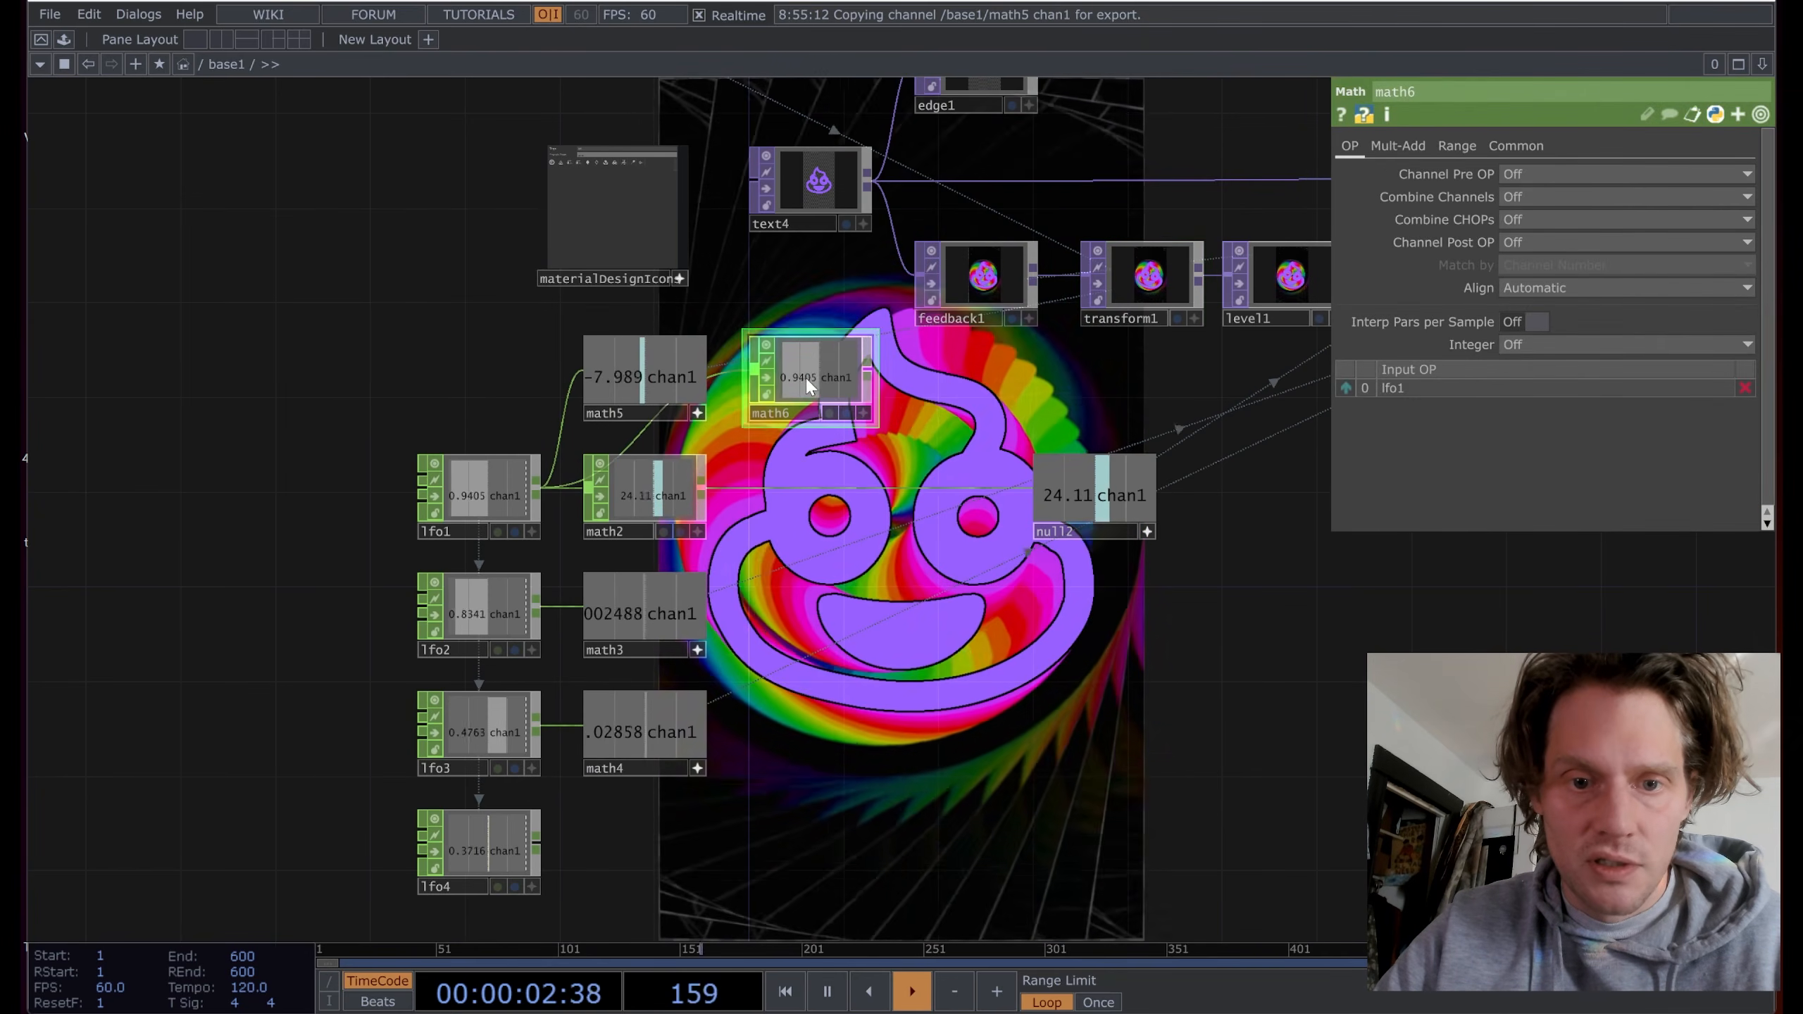
pyautogui.moveTo(952, 385); pyautogui.dragTo(867, 487)
pyautogui.scroll(5, 756, 449)
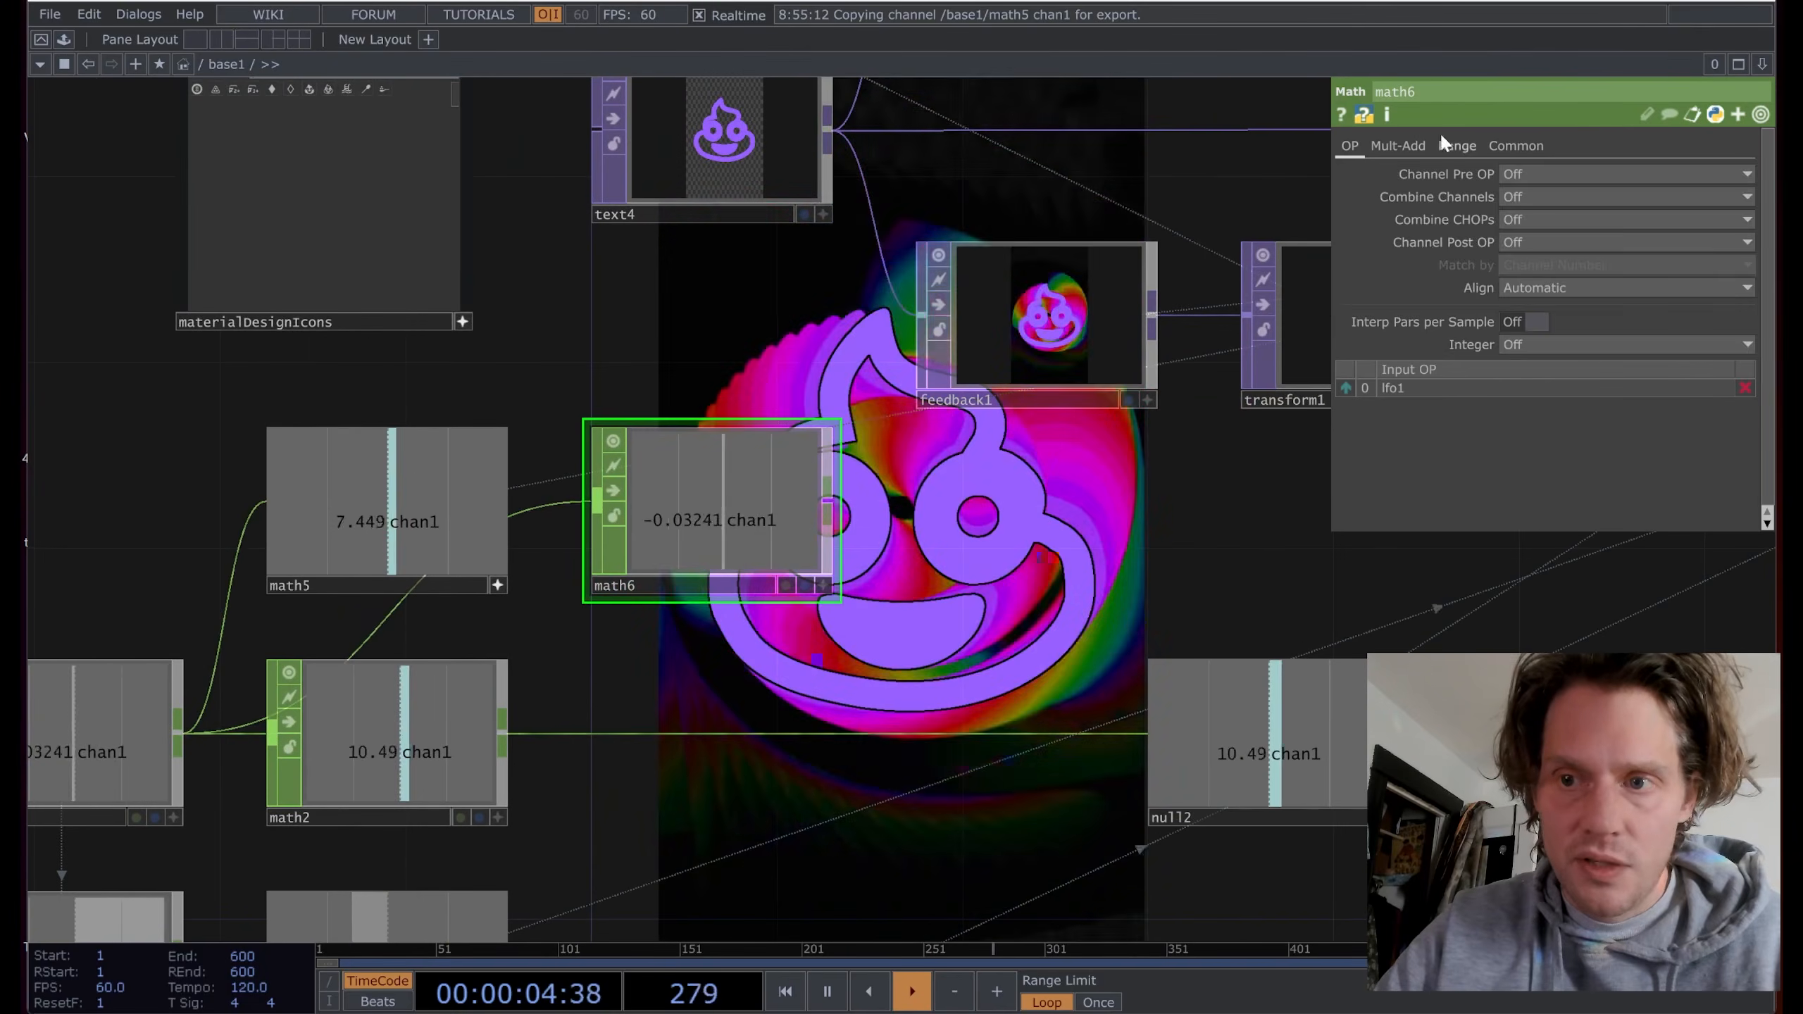
# Step: Set math6's From Range to -1 and 1 and its To Range to 1.1 and 1.03
pyautogui.click(1455, 145)
pyautogui.write('-1')
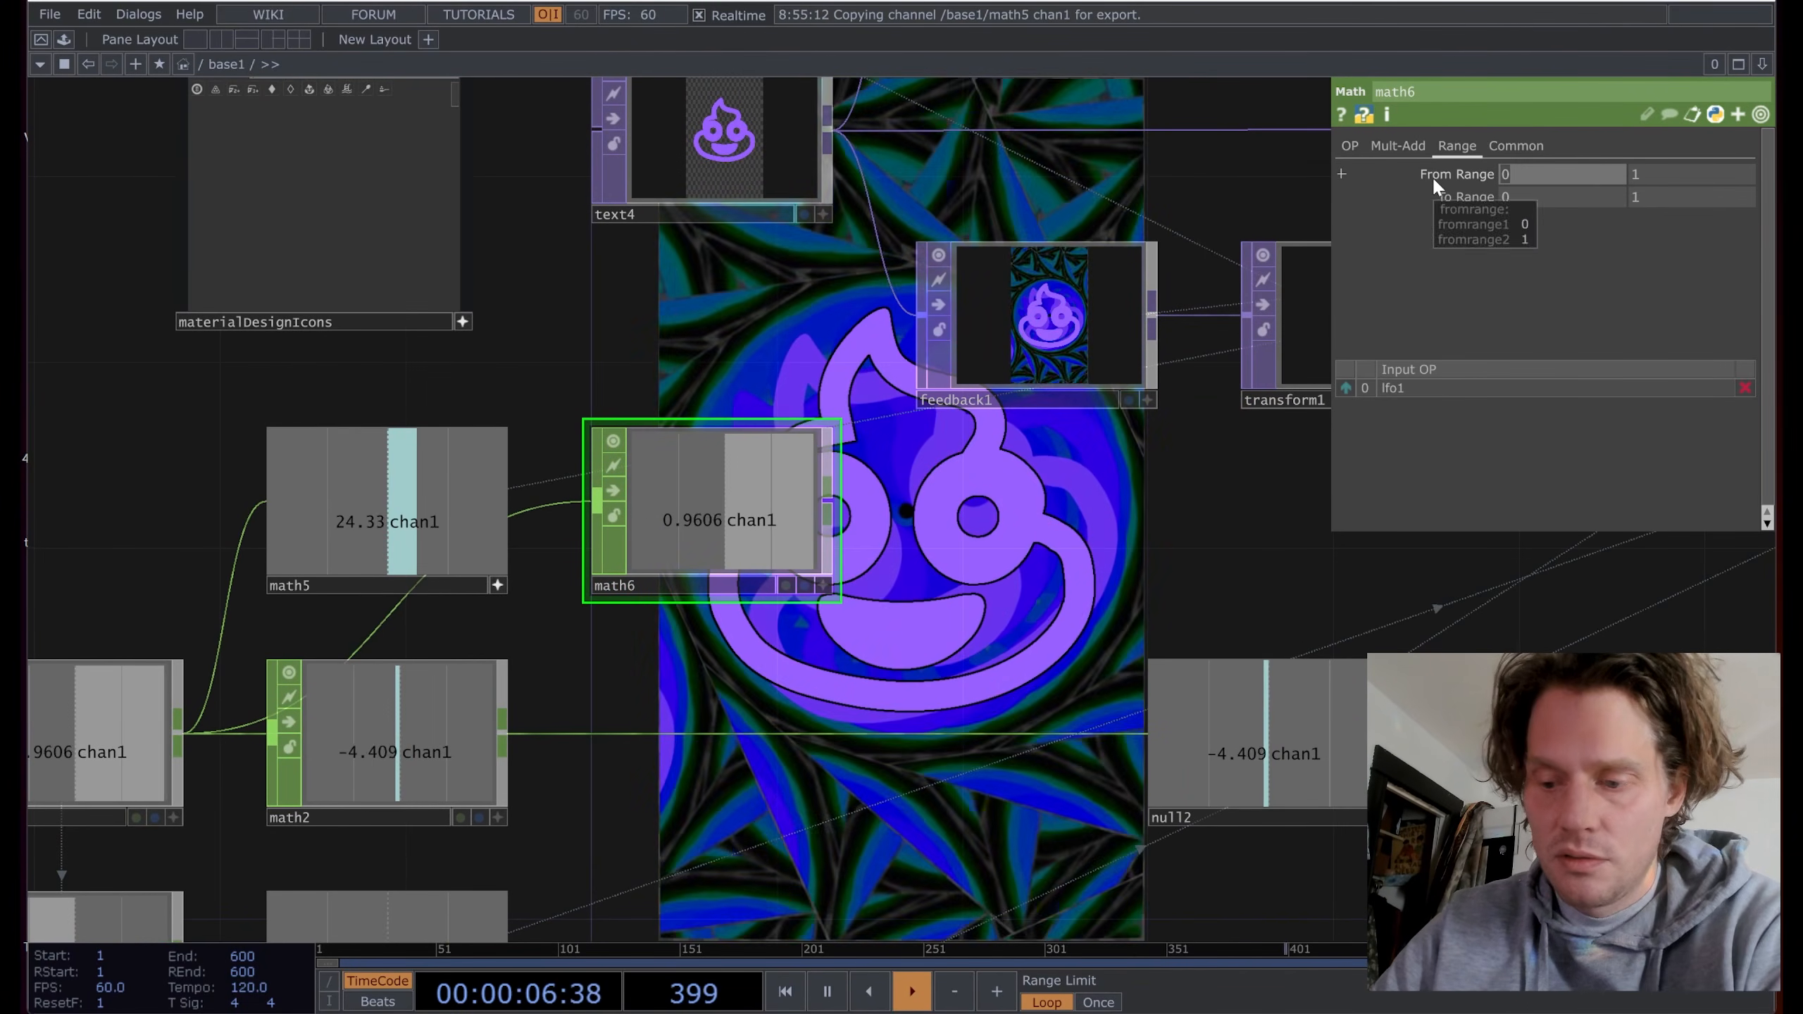
pyautogui.moveTo(1114, 499); pyautogui.dragTo(884, 544)
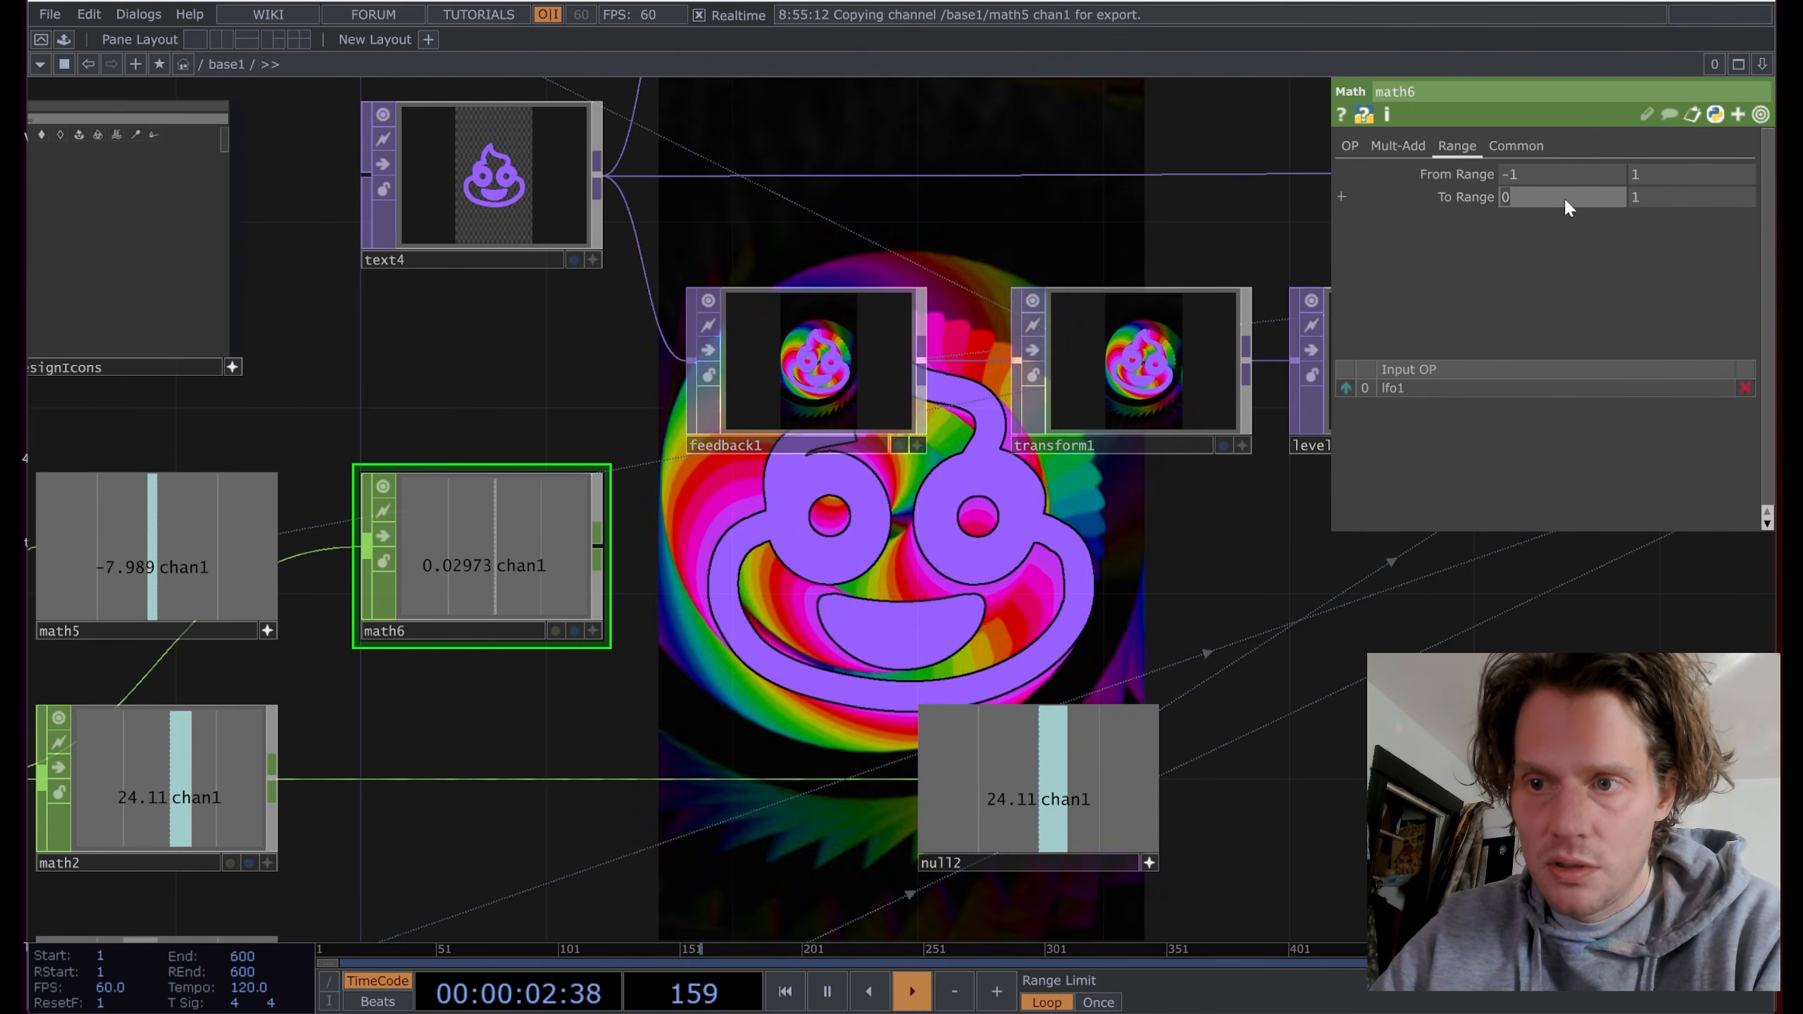
pyautogui.write('1.1')
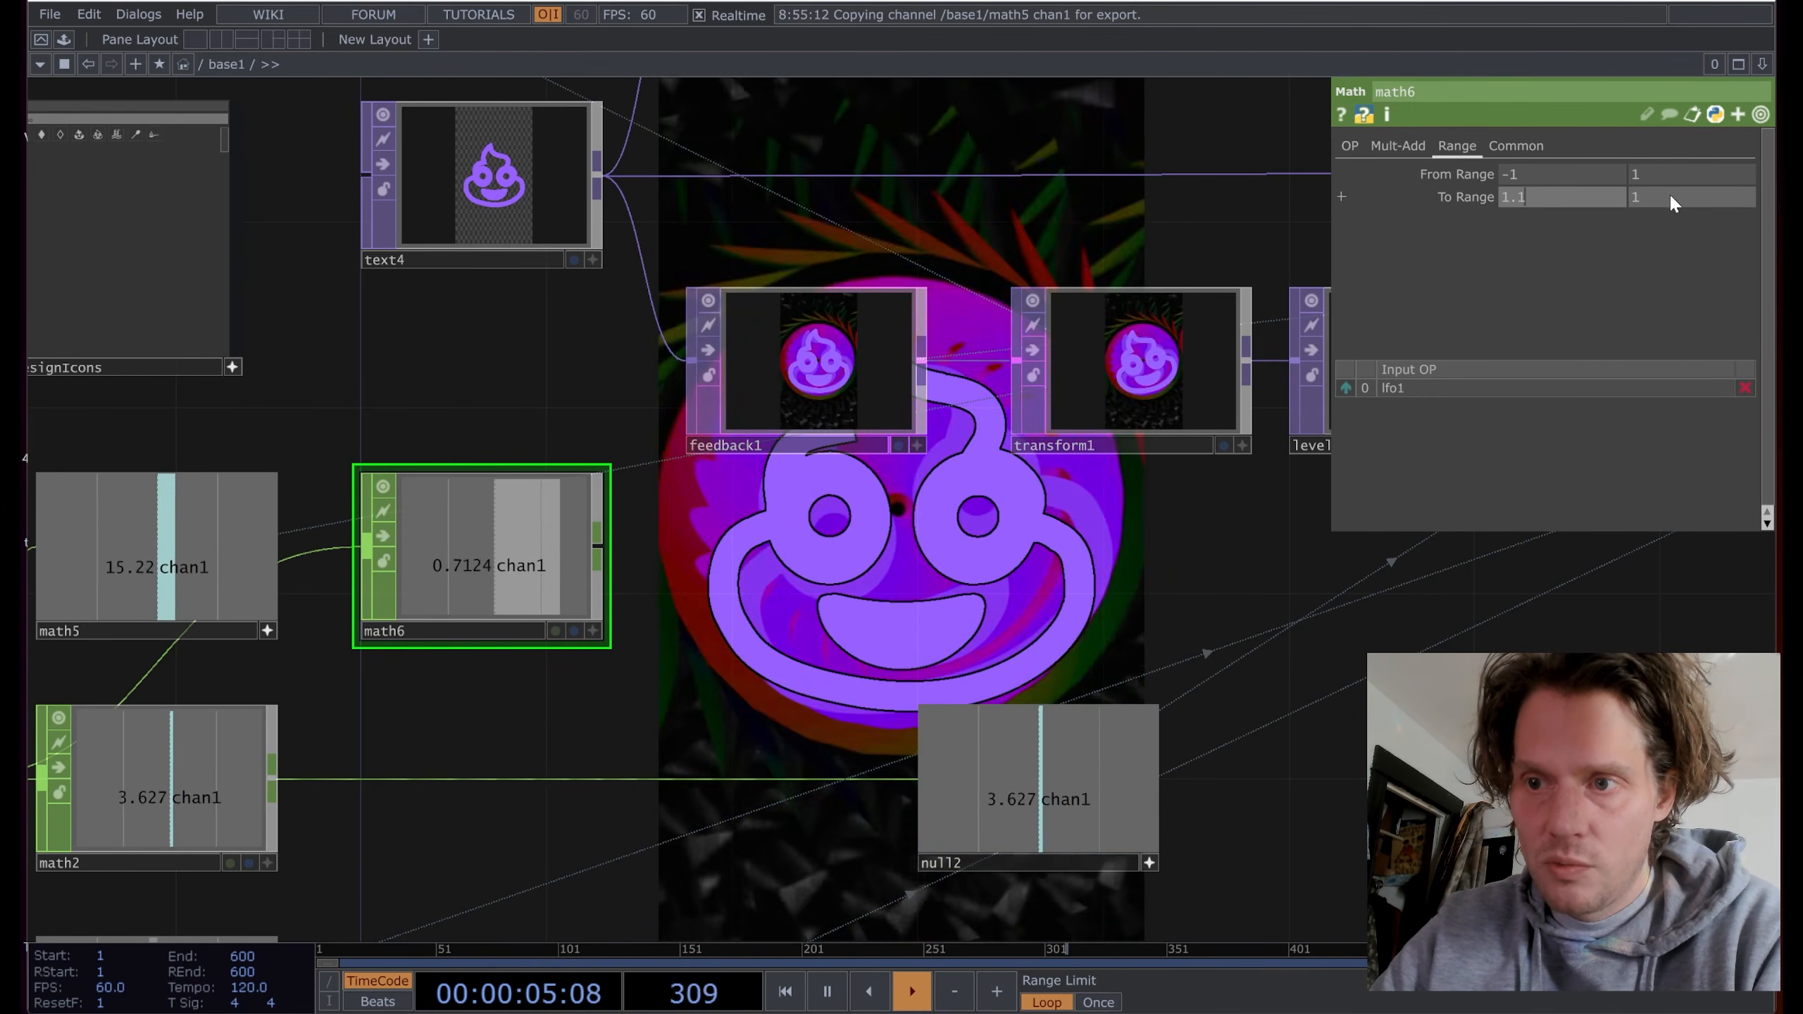
pyautogui.click(1669, 198)
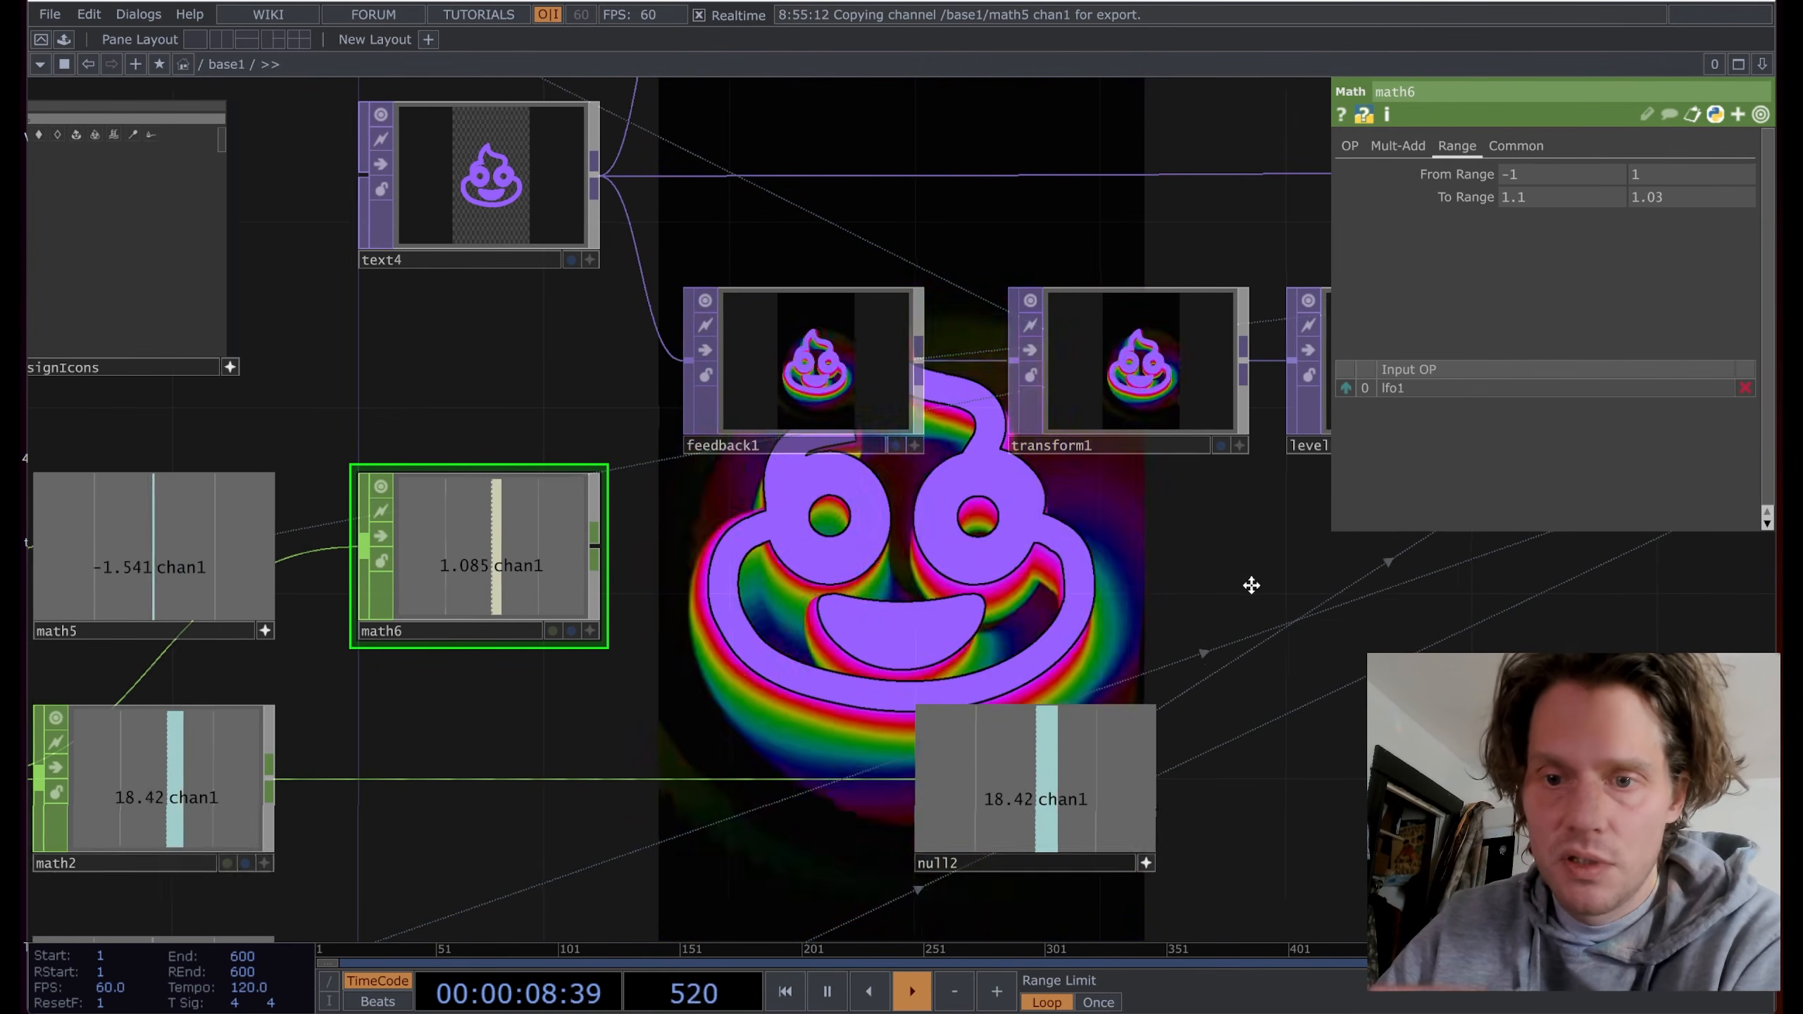
# Step: Drag math6's channel onto transform1's Scale parameter
pyautogui.moveTo(1252, 584); pyautogui.dragTo(1013, 581)
pyautogui.click(884, 359)
pyautogui.moveTo(758, 498); pyautogui.dragTo(1000, 480)
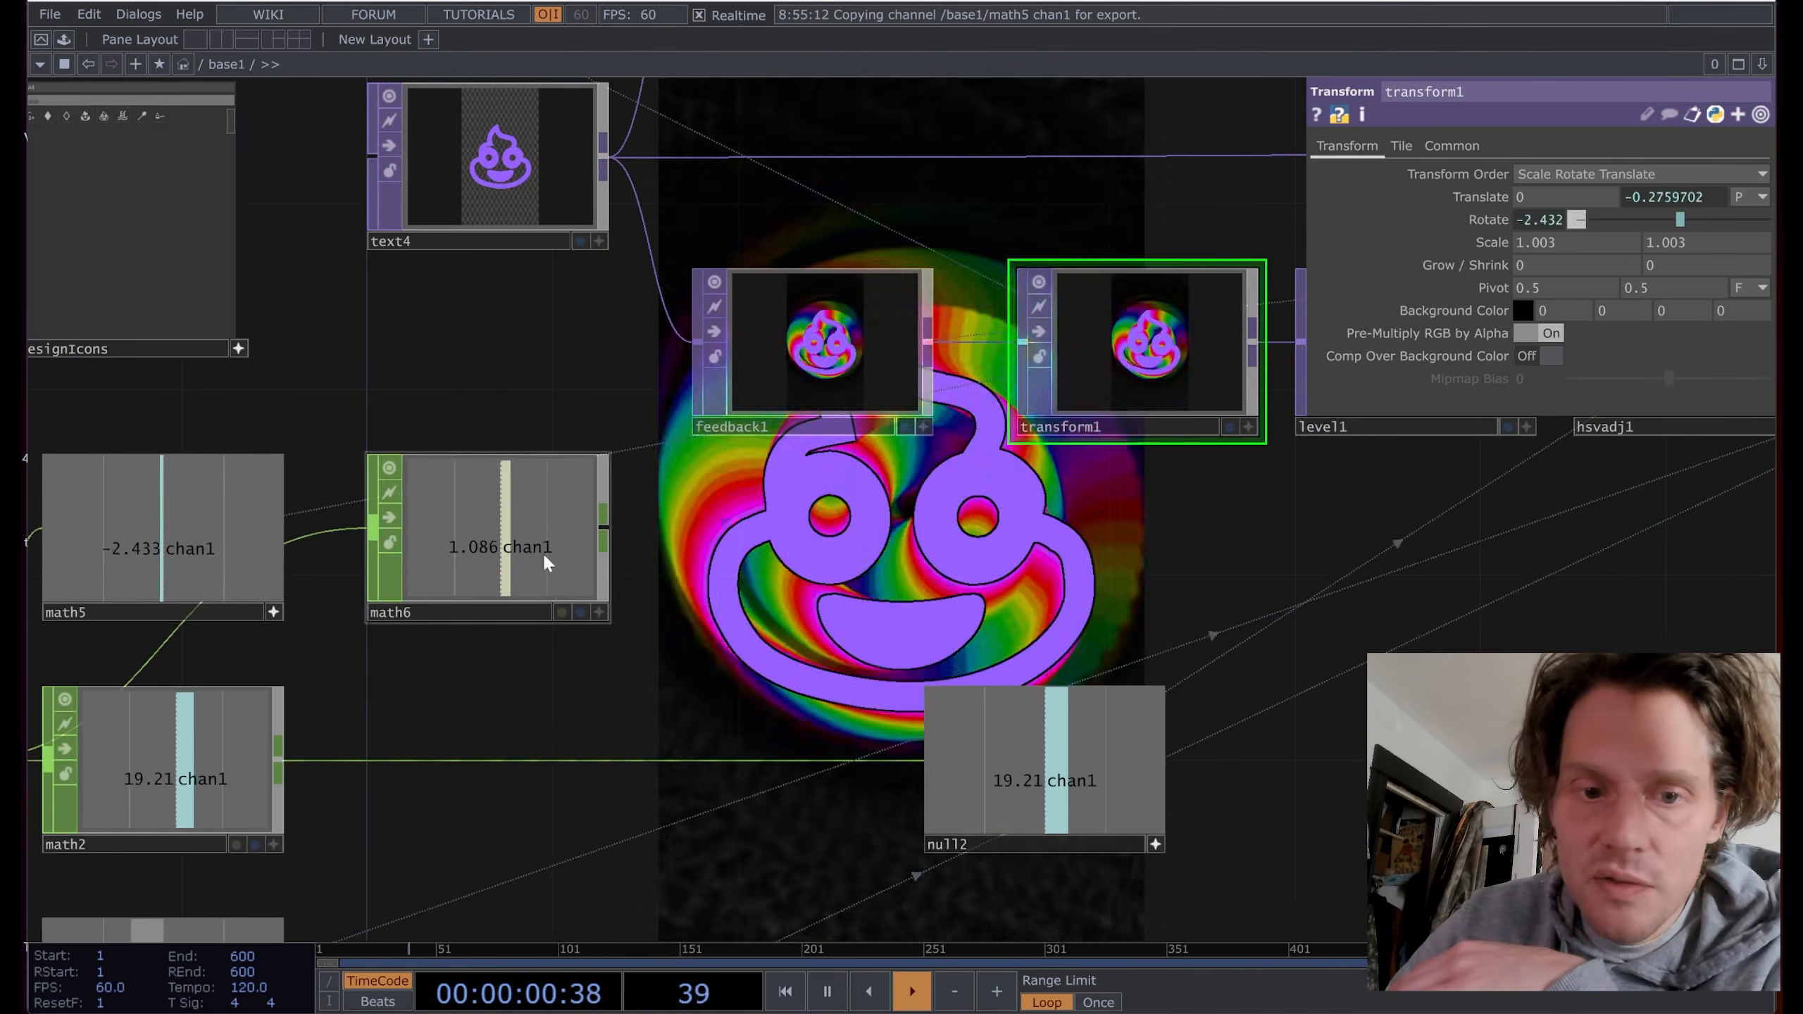
# Step: Make transform1's Scale a CHOP reference to math6's channel
pyautogui.click(1561, 238)
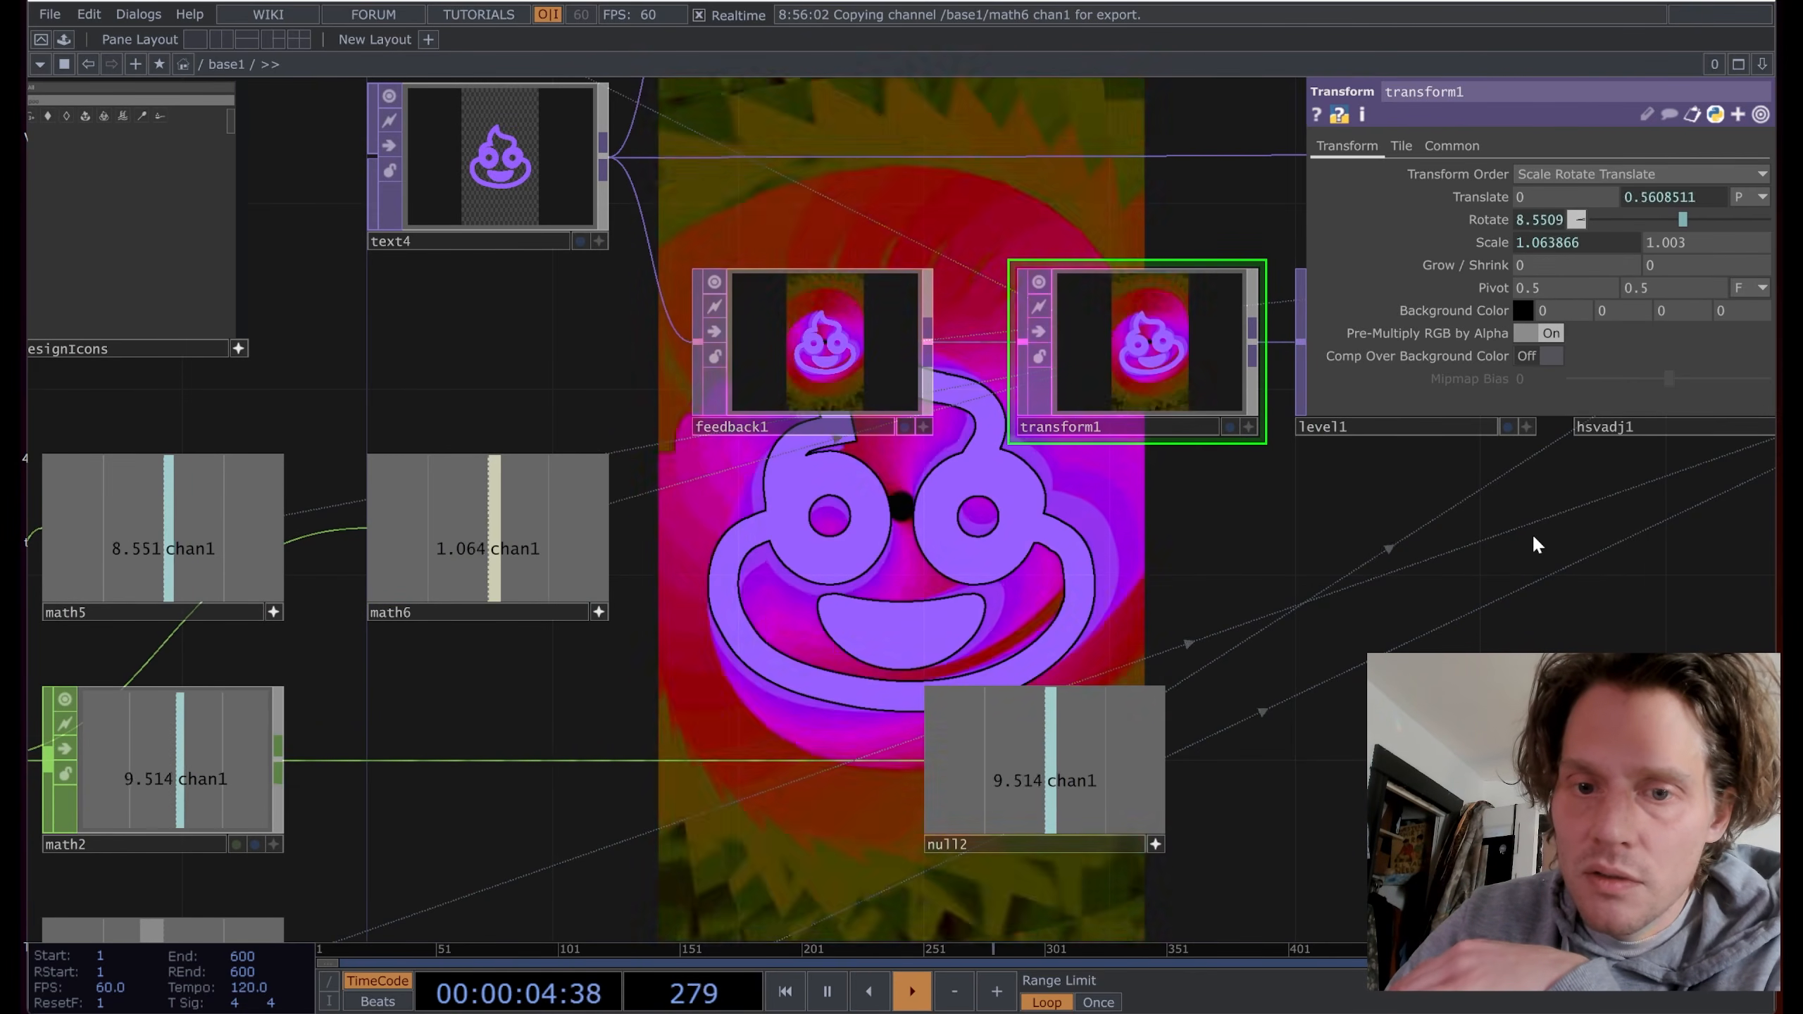
pyautogui.scroll(-4, 1516, 529)
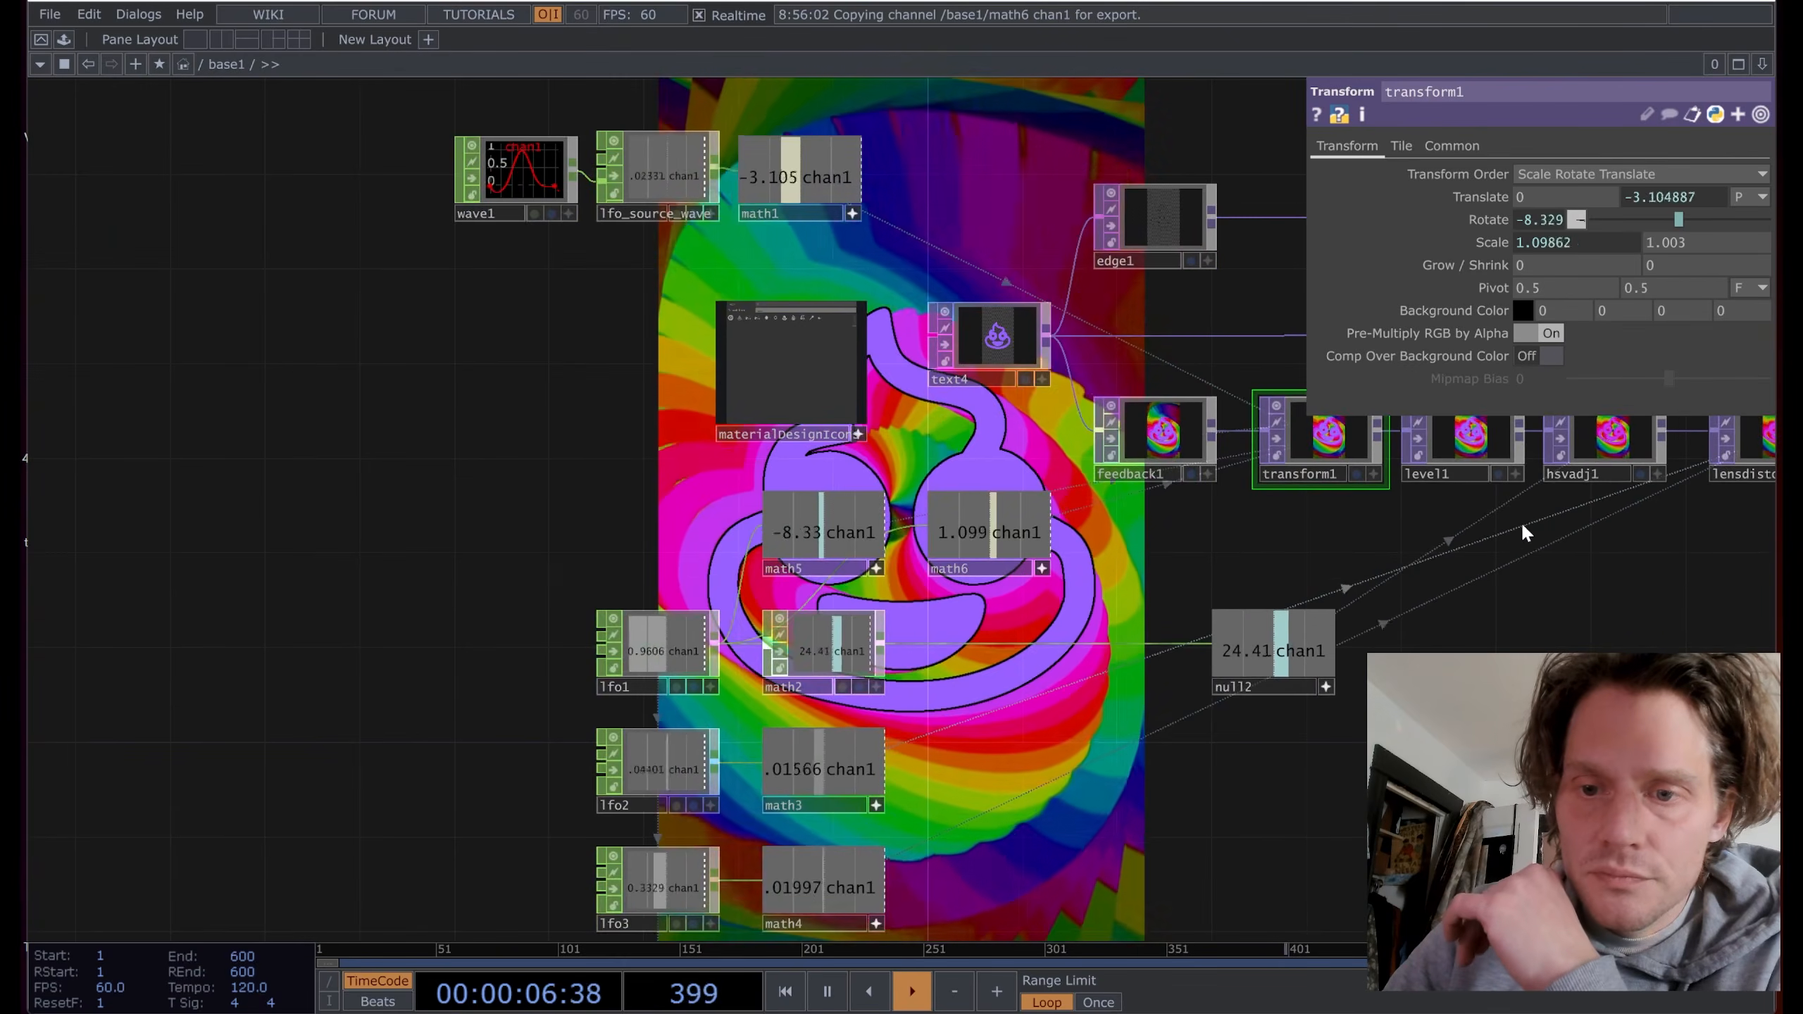
pyautogui.moveTo(1524, 527); pyautogui.dragTo(1438, 560)
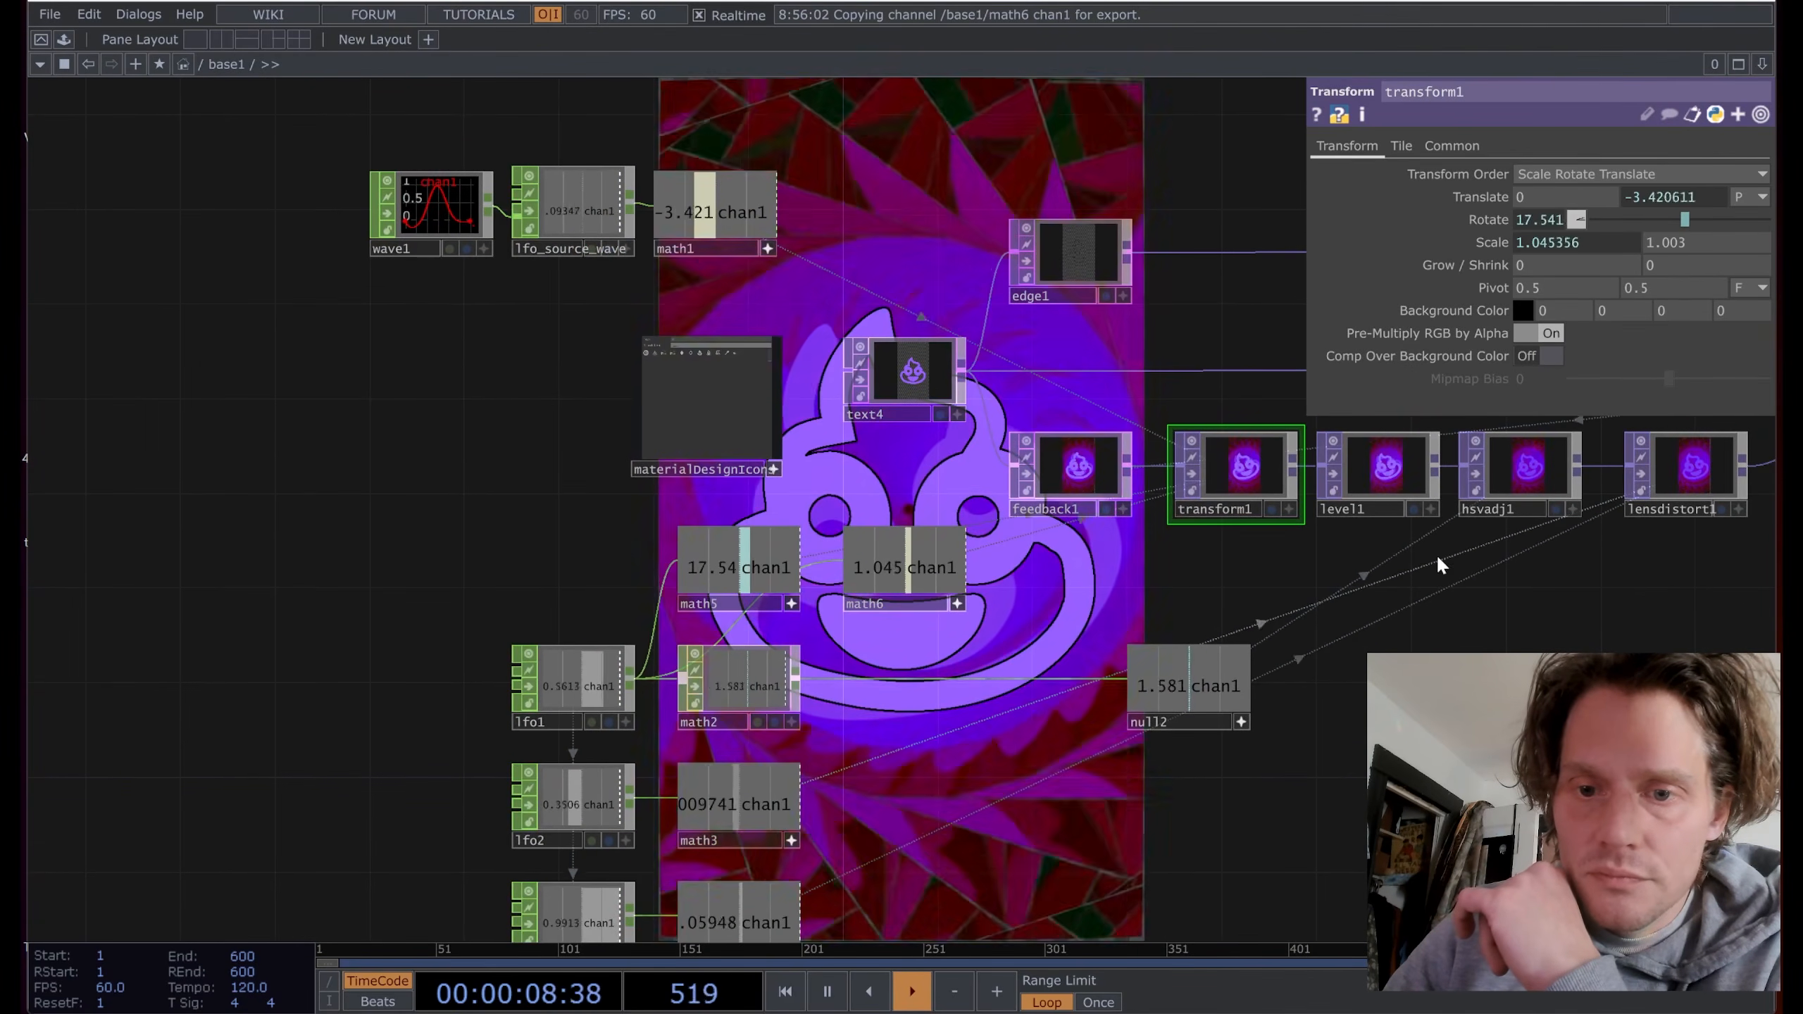
pyautogui.moveTo(982, 783); pyautogui.dragTo(1045, 585)
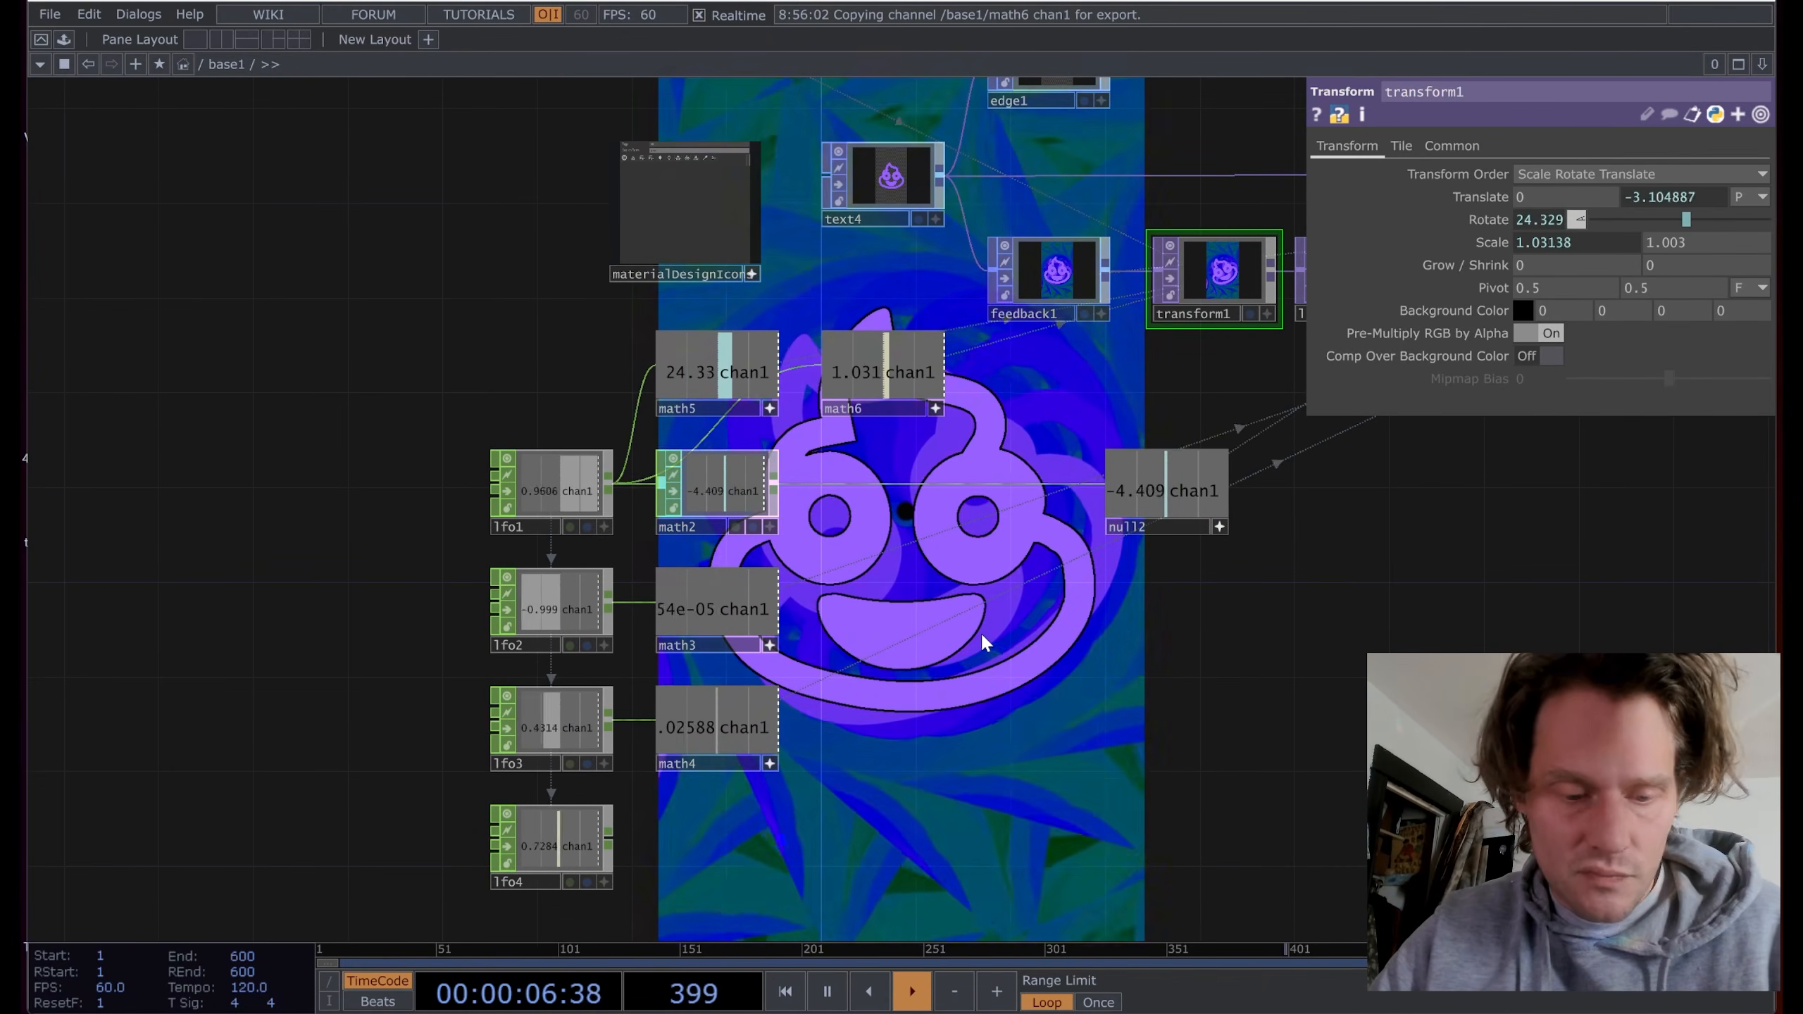
pyautogui.moveTo(972, 712); pyautogui.dragTo(902, 722)
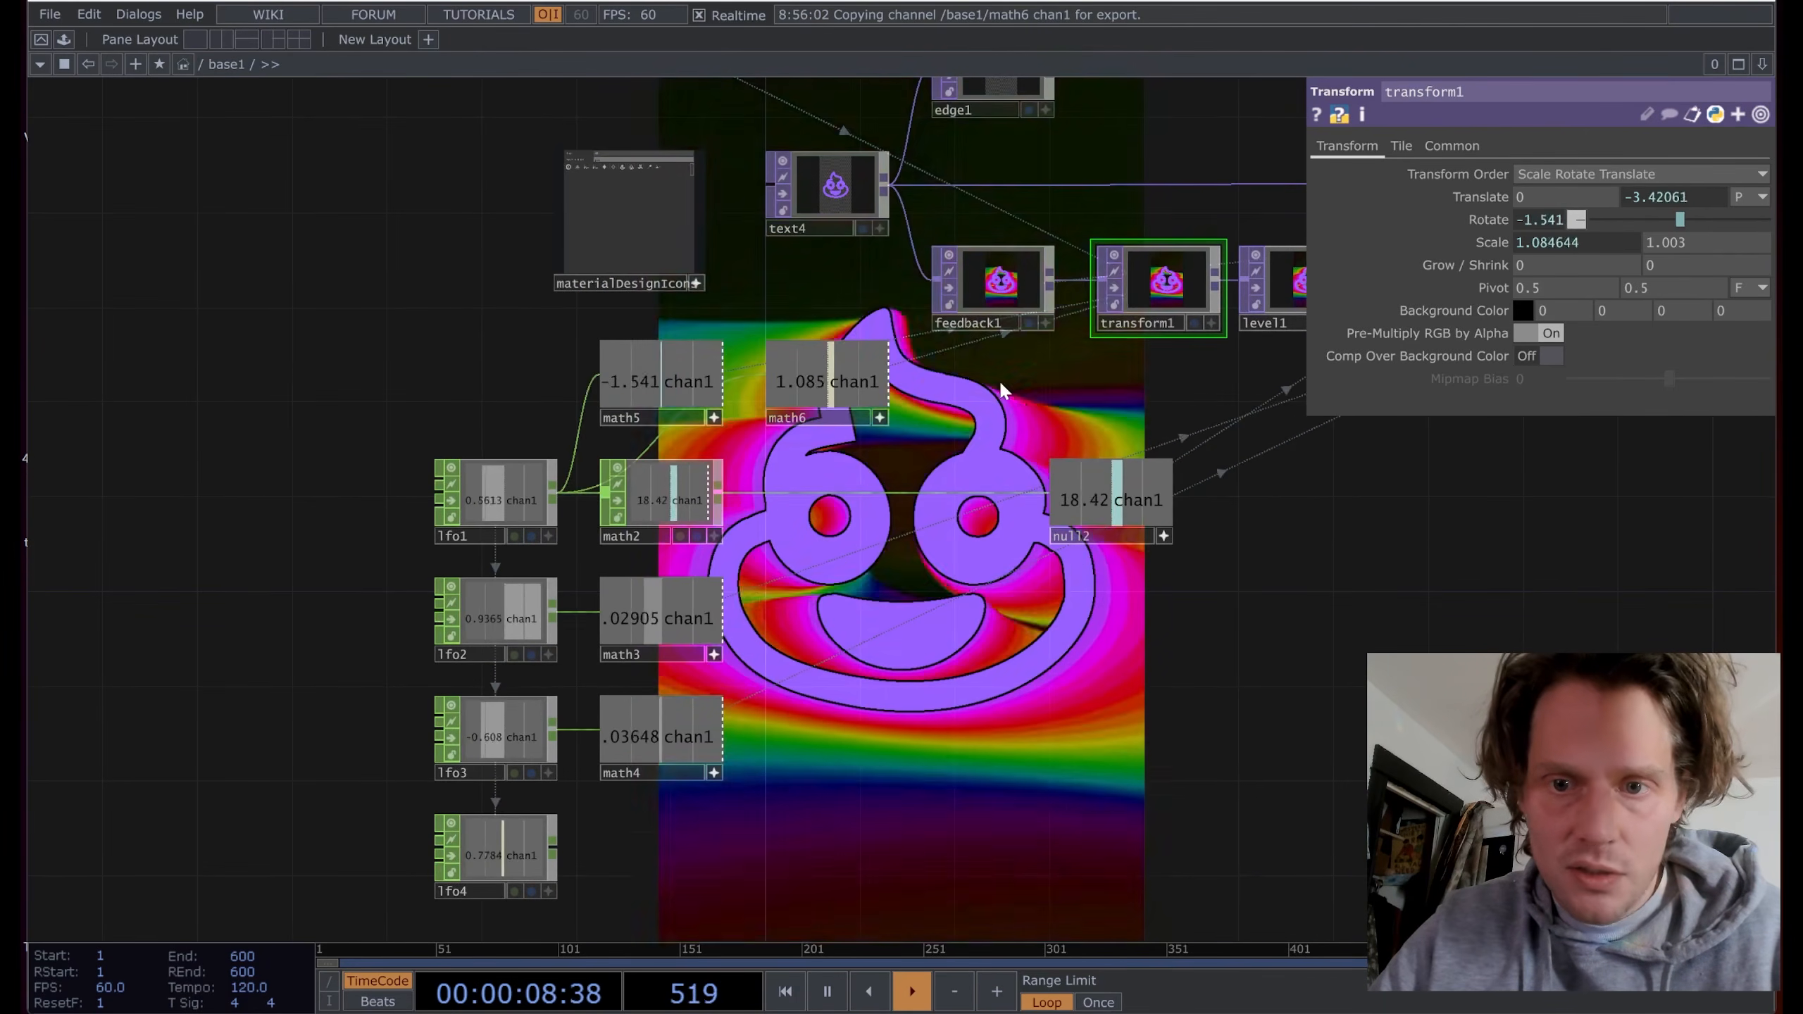
pyautogui.moveTo(1003, 390); pyautogui.dragTo(675, 454)
# Step: Set level1's Black Level to 0
pyautogui.click(973, 349)
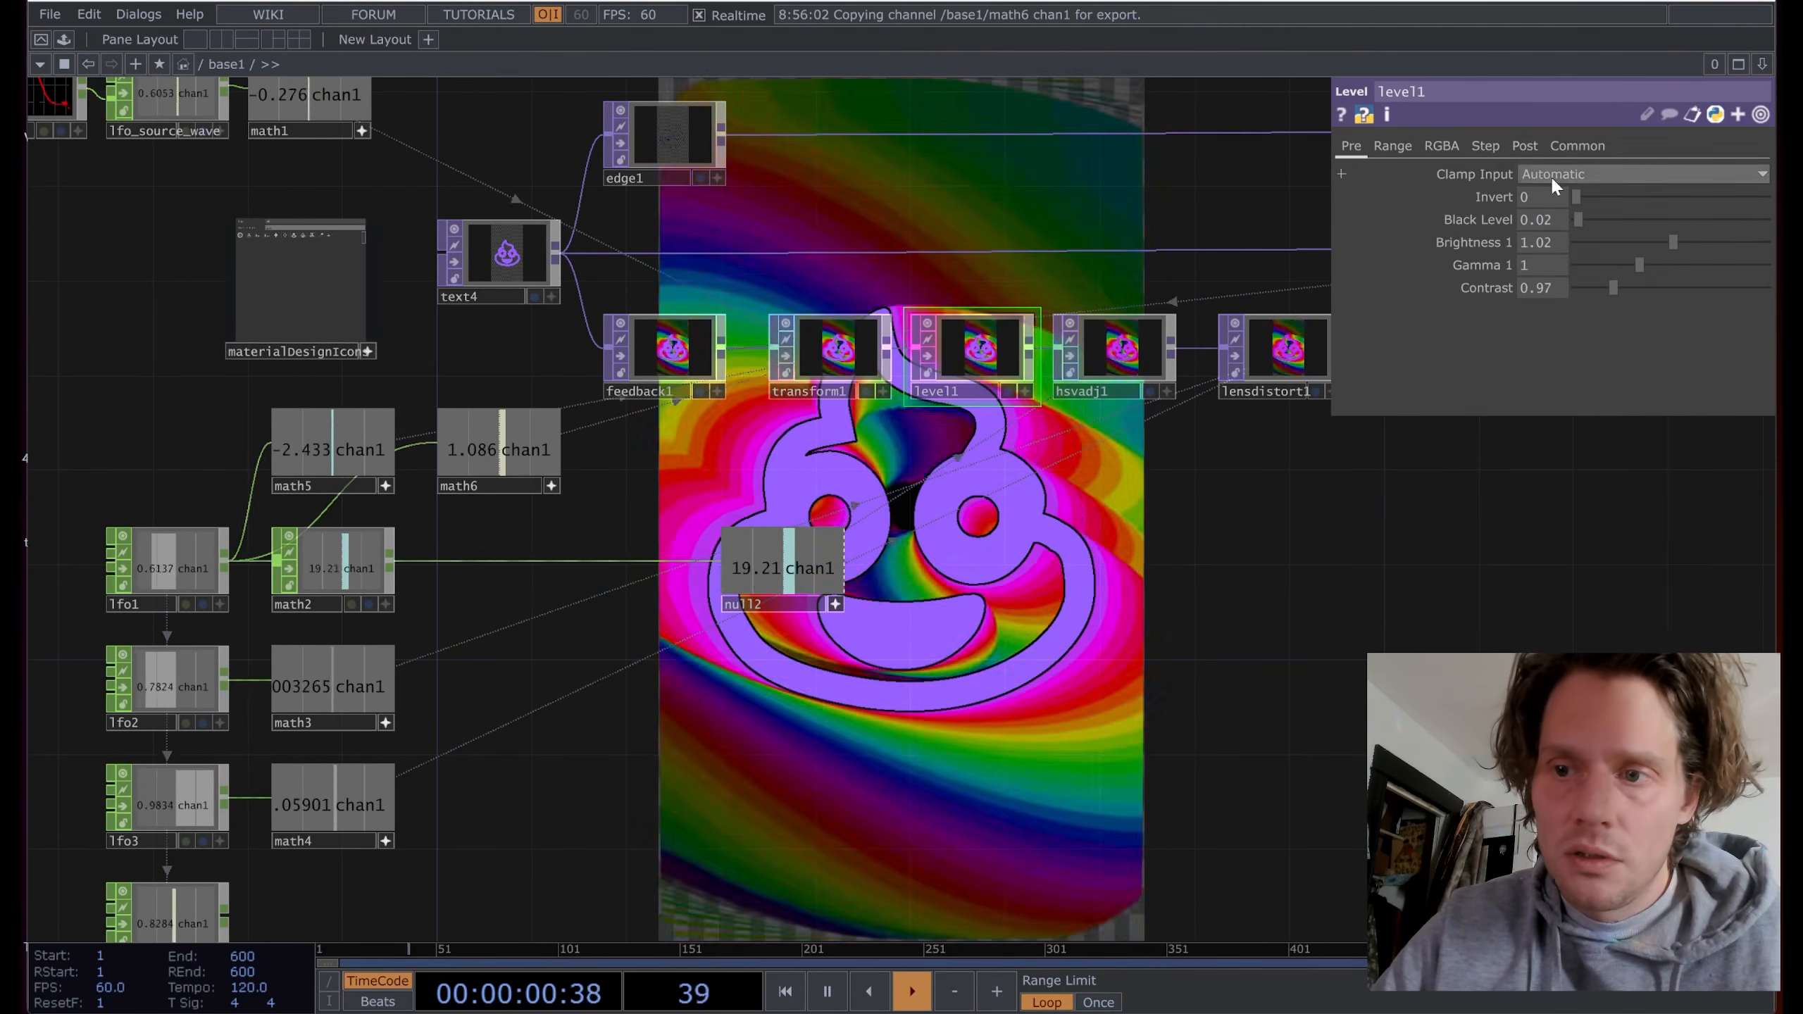
pyautogui.moveTo(1576, 219); pyautogui.dragTo(1506, 242)
pyautogui.moveTo(381, 870); pyautogui.dragTo(437, 692)
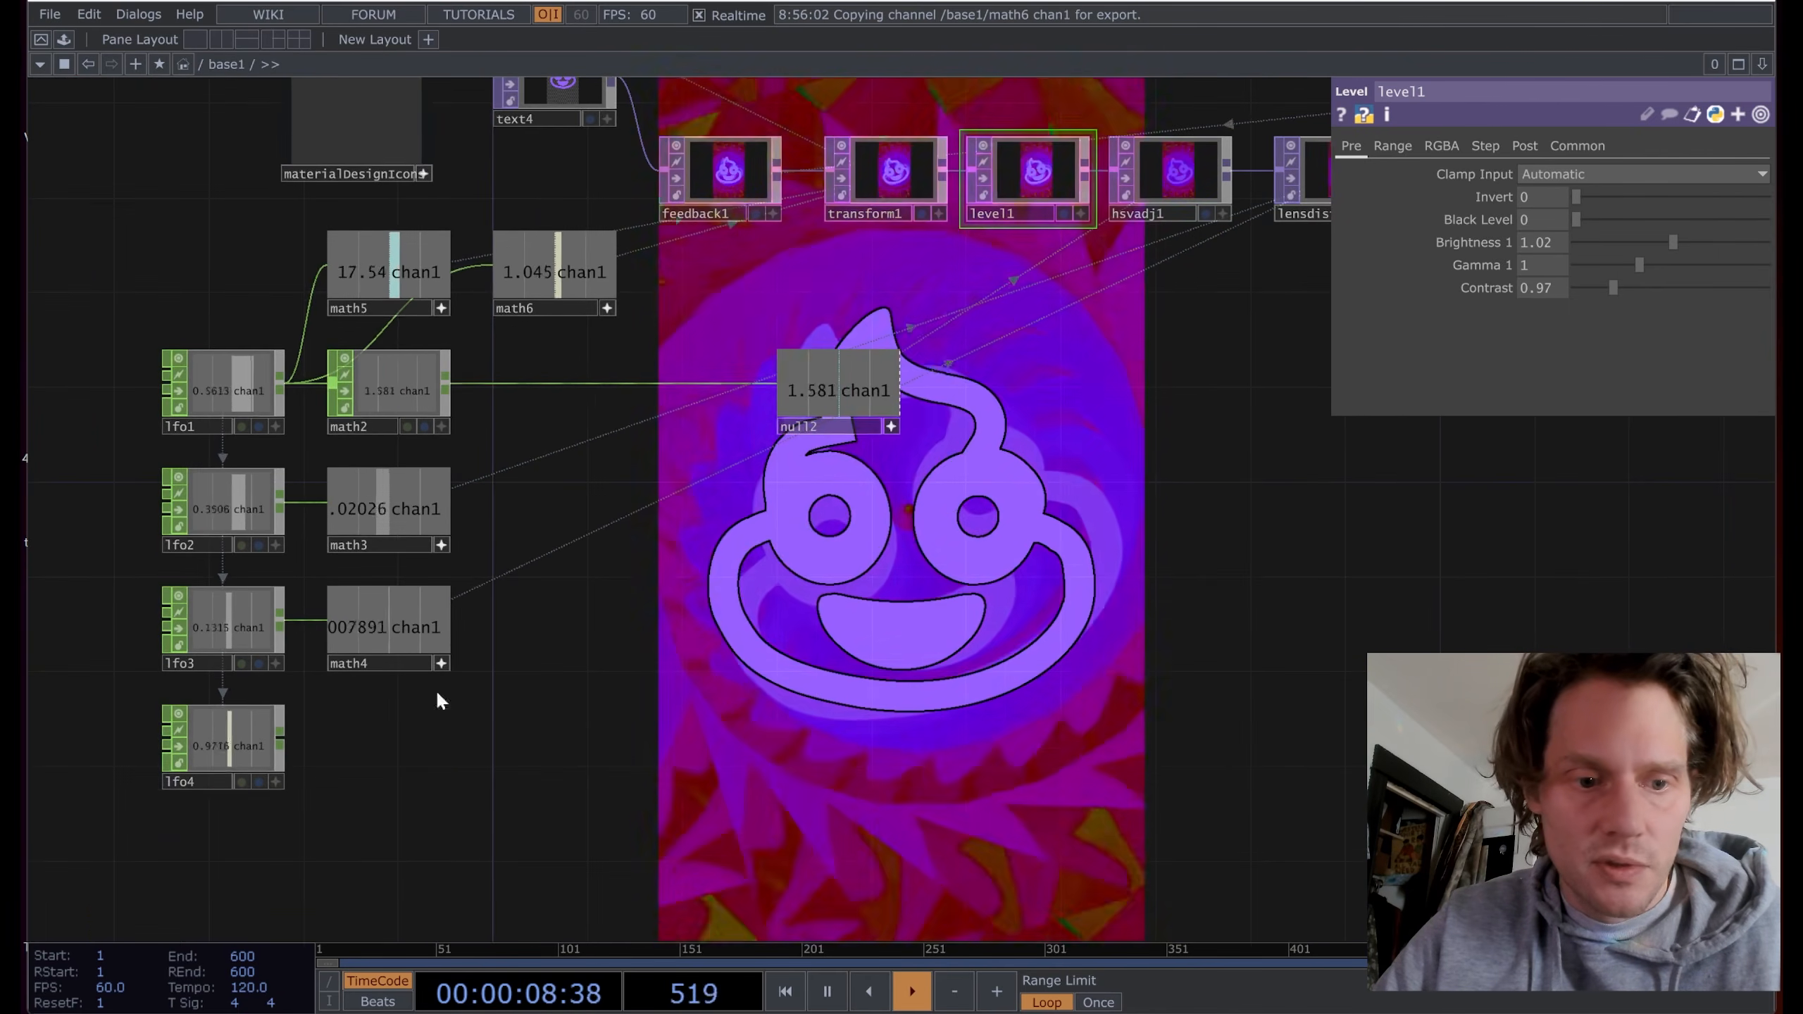
# Step: Add a Math CHOP, math7, wired after lfo4
pyautogui.rightClick(278, 738)
pyautogui.write('m')
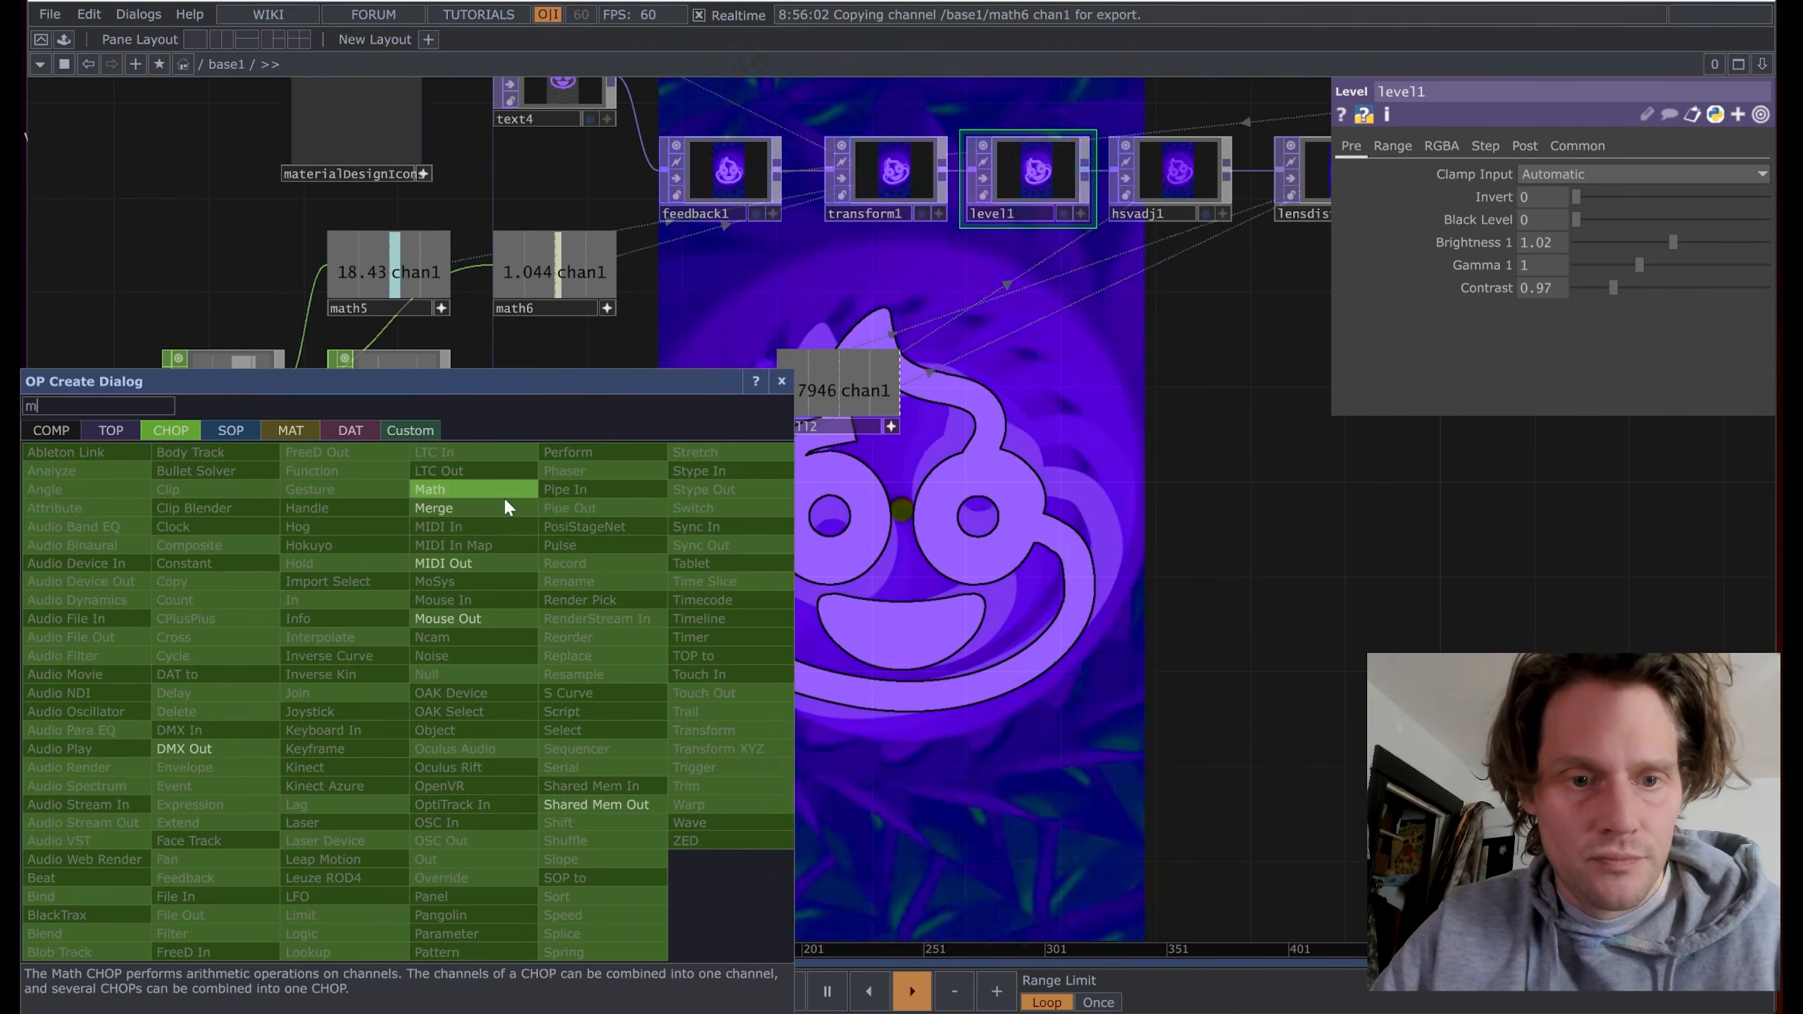
pyautogui.press('Return')
pyautogui.click(389, 745)
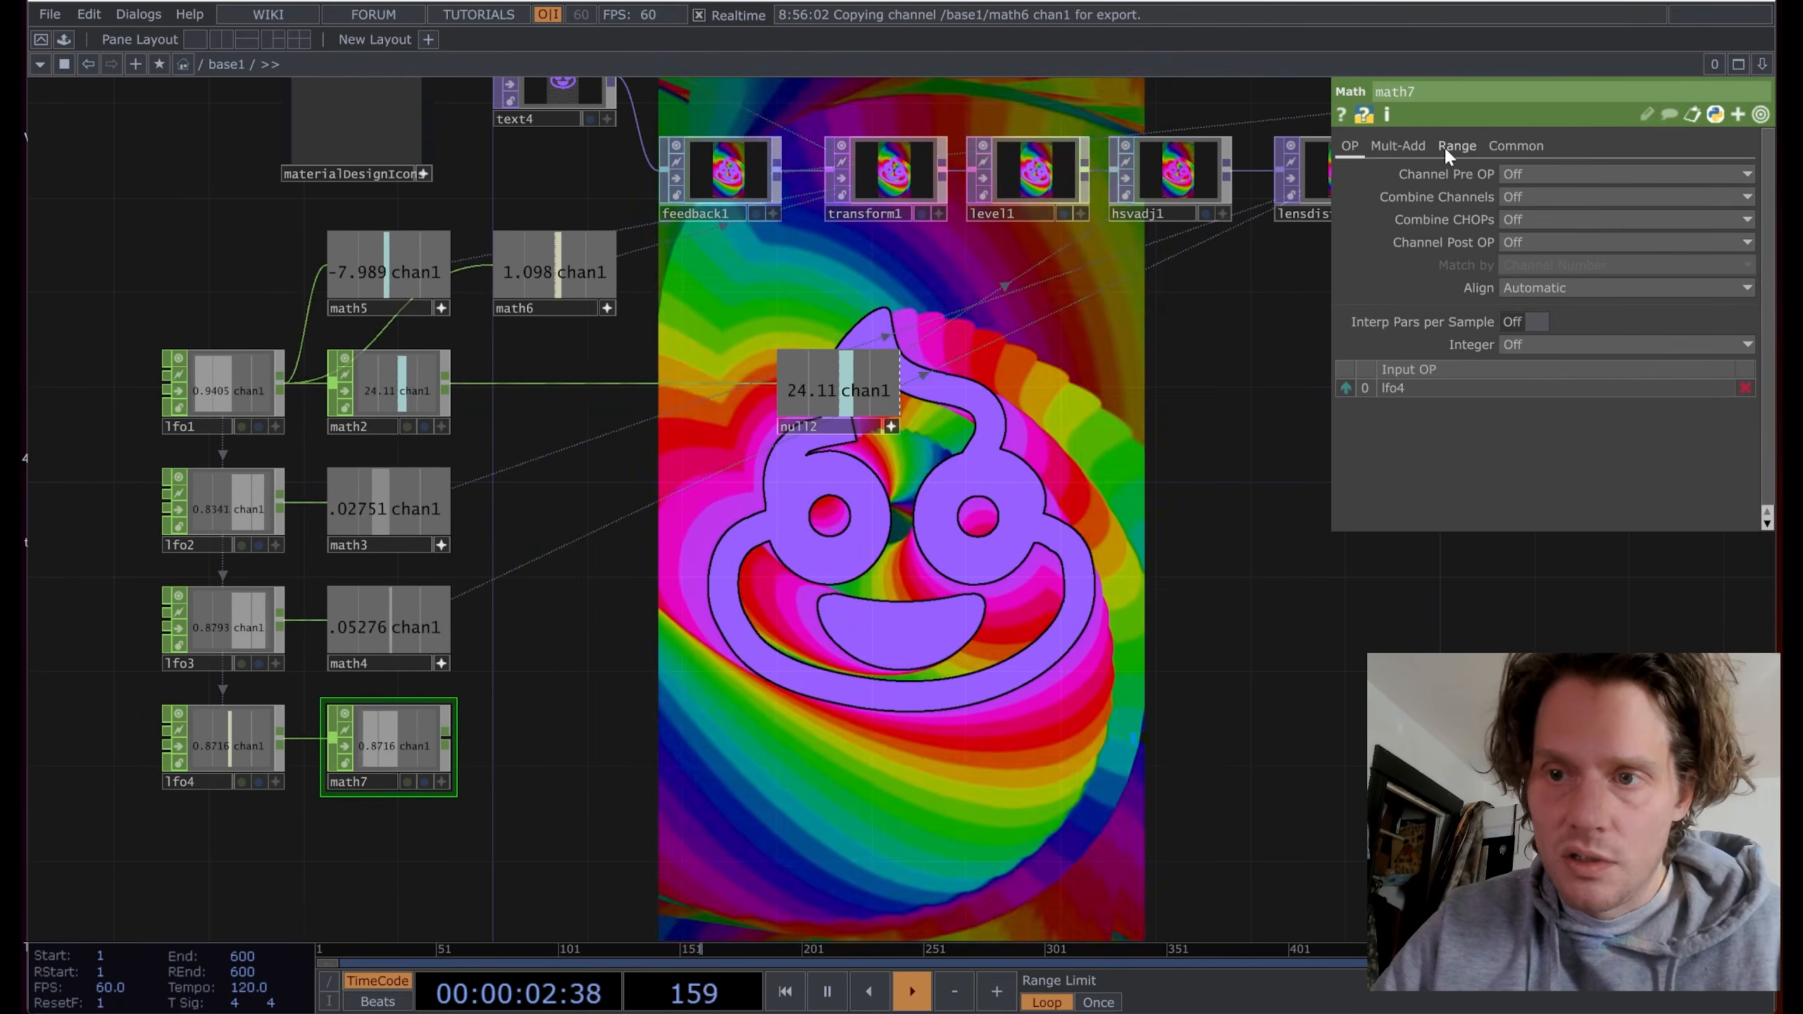
# Step: Remap math7 from -1–1 to 0–0.06 and export it to level1's Black Level
pyautogui.click(1446, 149)
pyautogui.moveTo(1522, 171); pyautogui.dragTo(1464, 171)
pyautogui.write('-1')
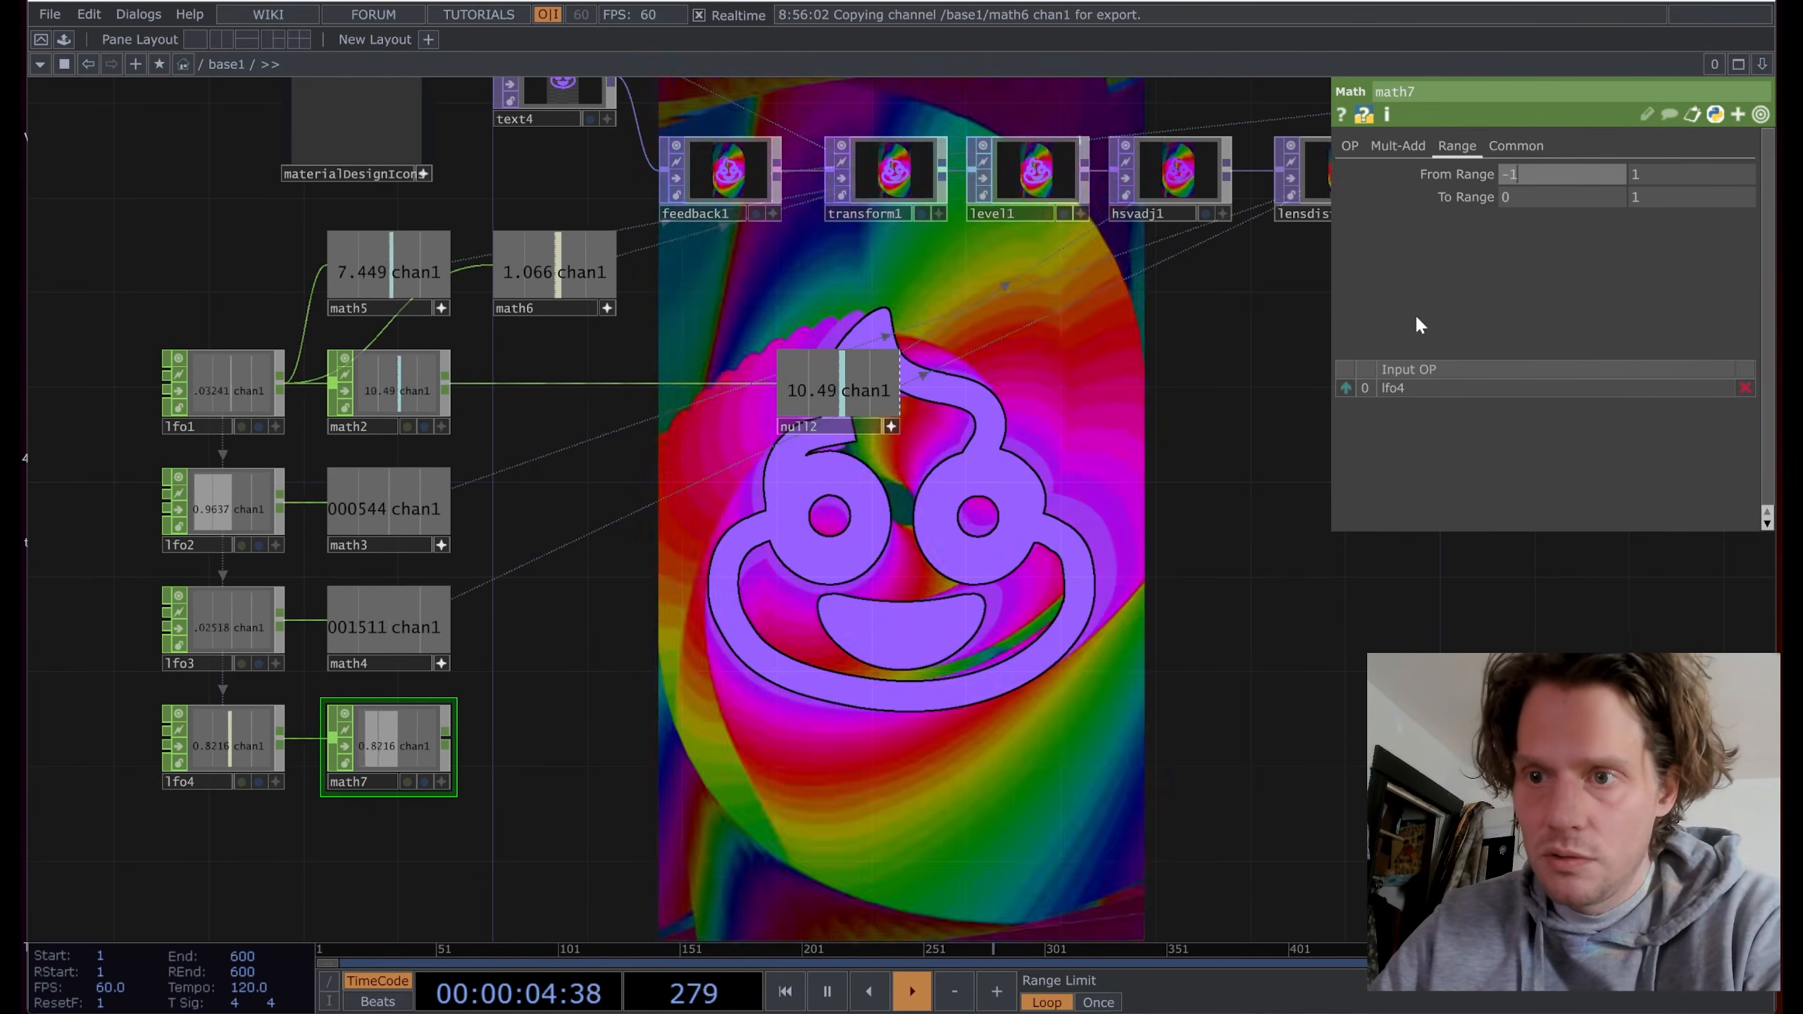
pyautogui.press('Return')
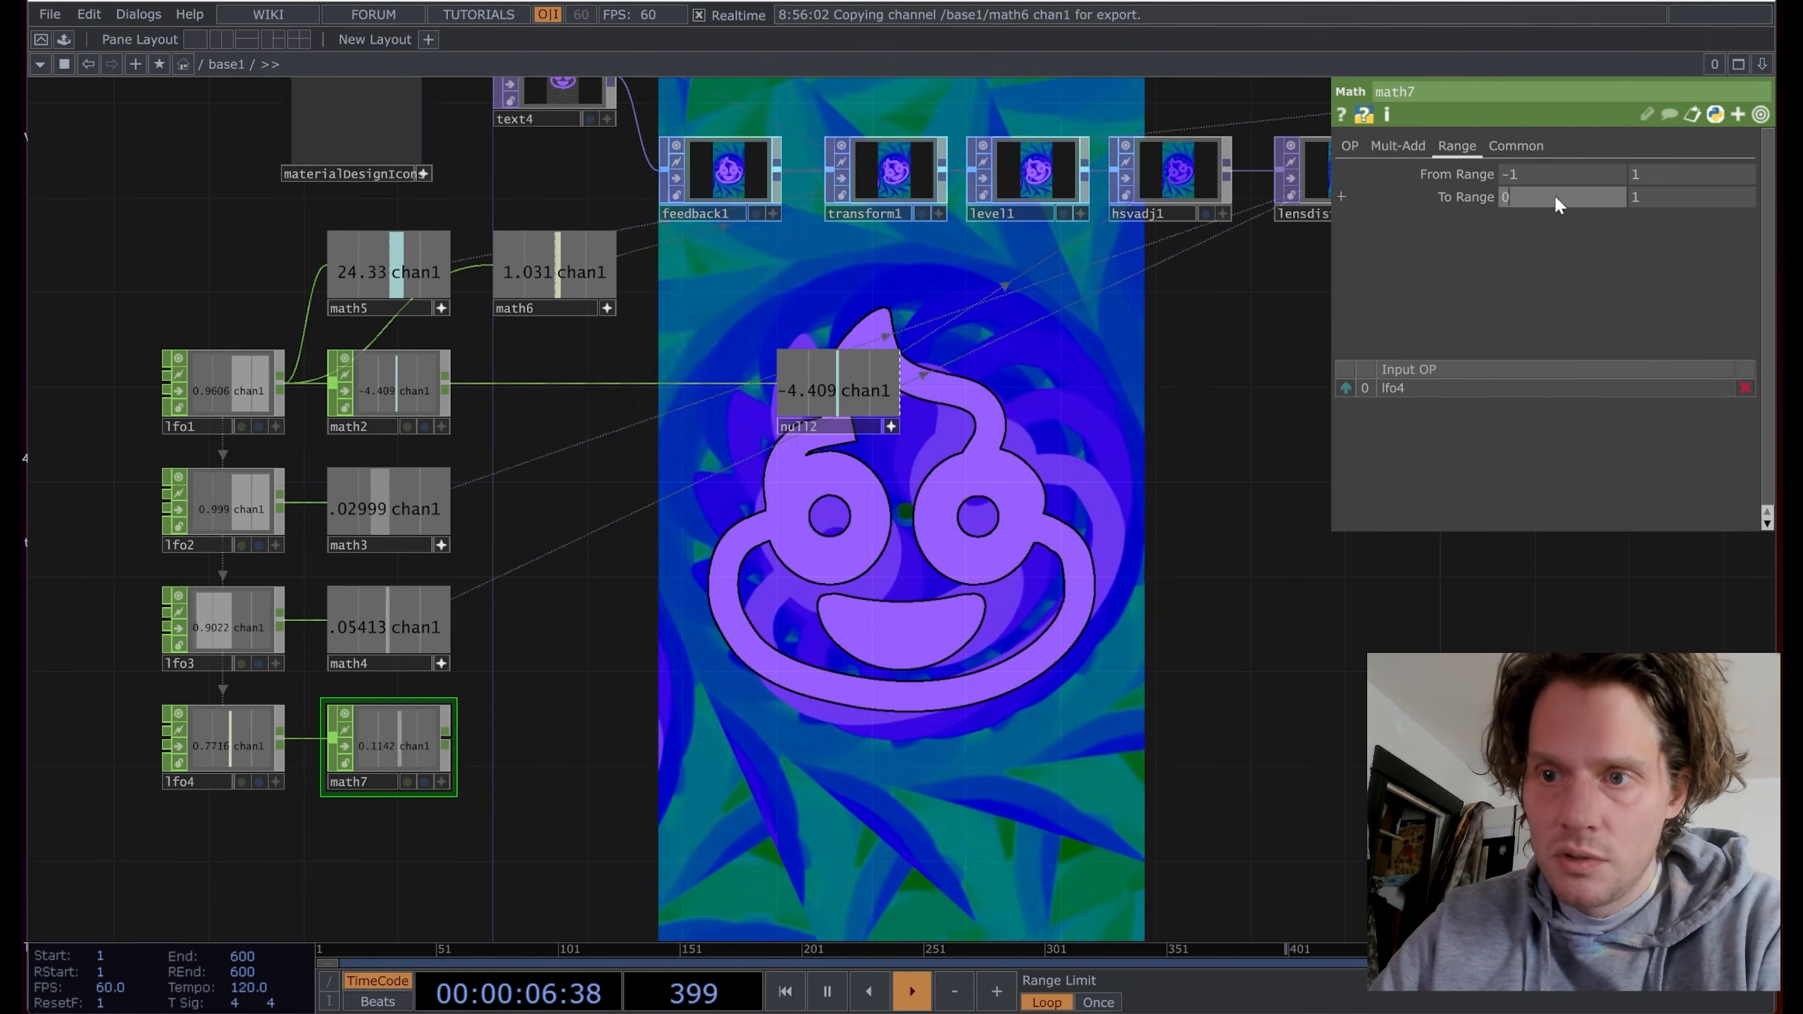
pyautogui.click(1660, 197)
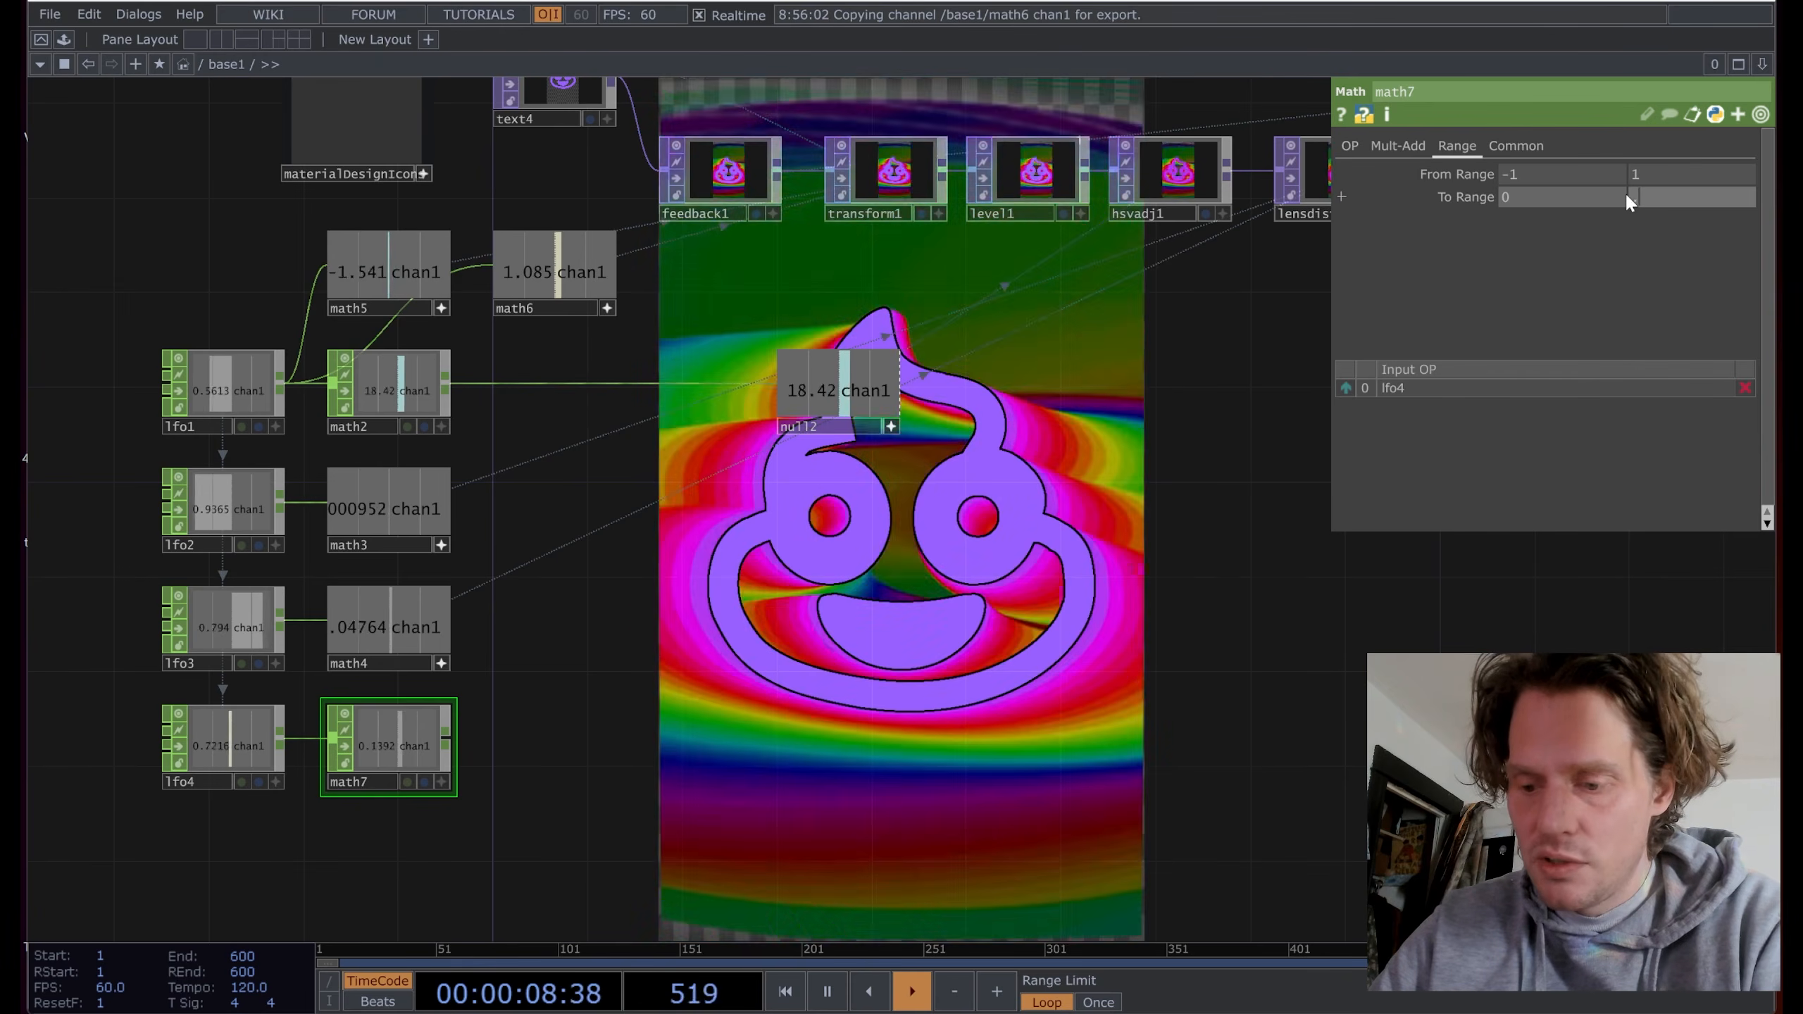
pyautogui.write('.06')
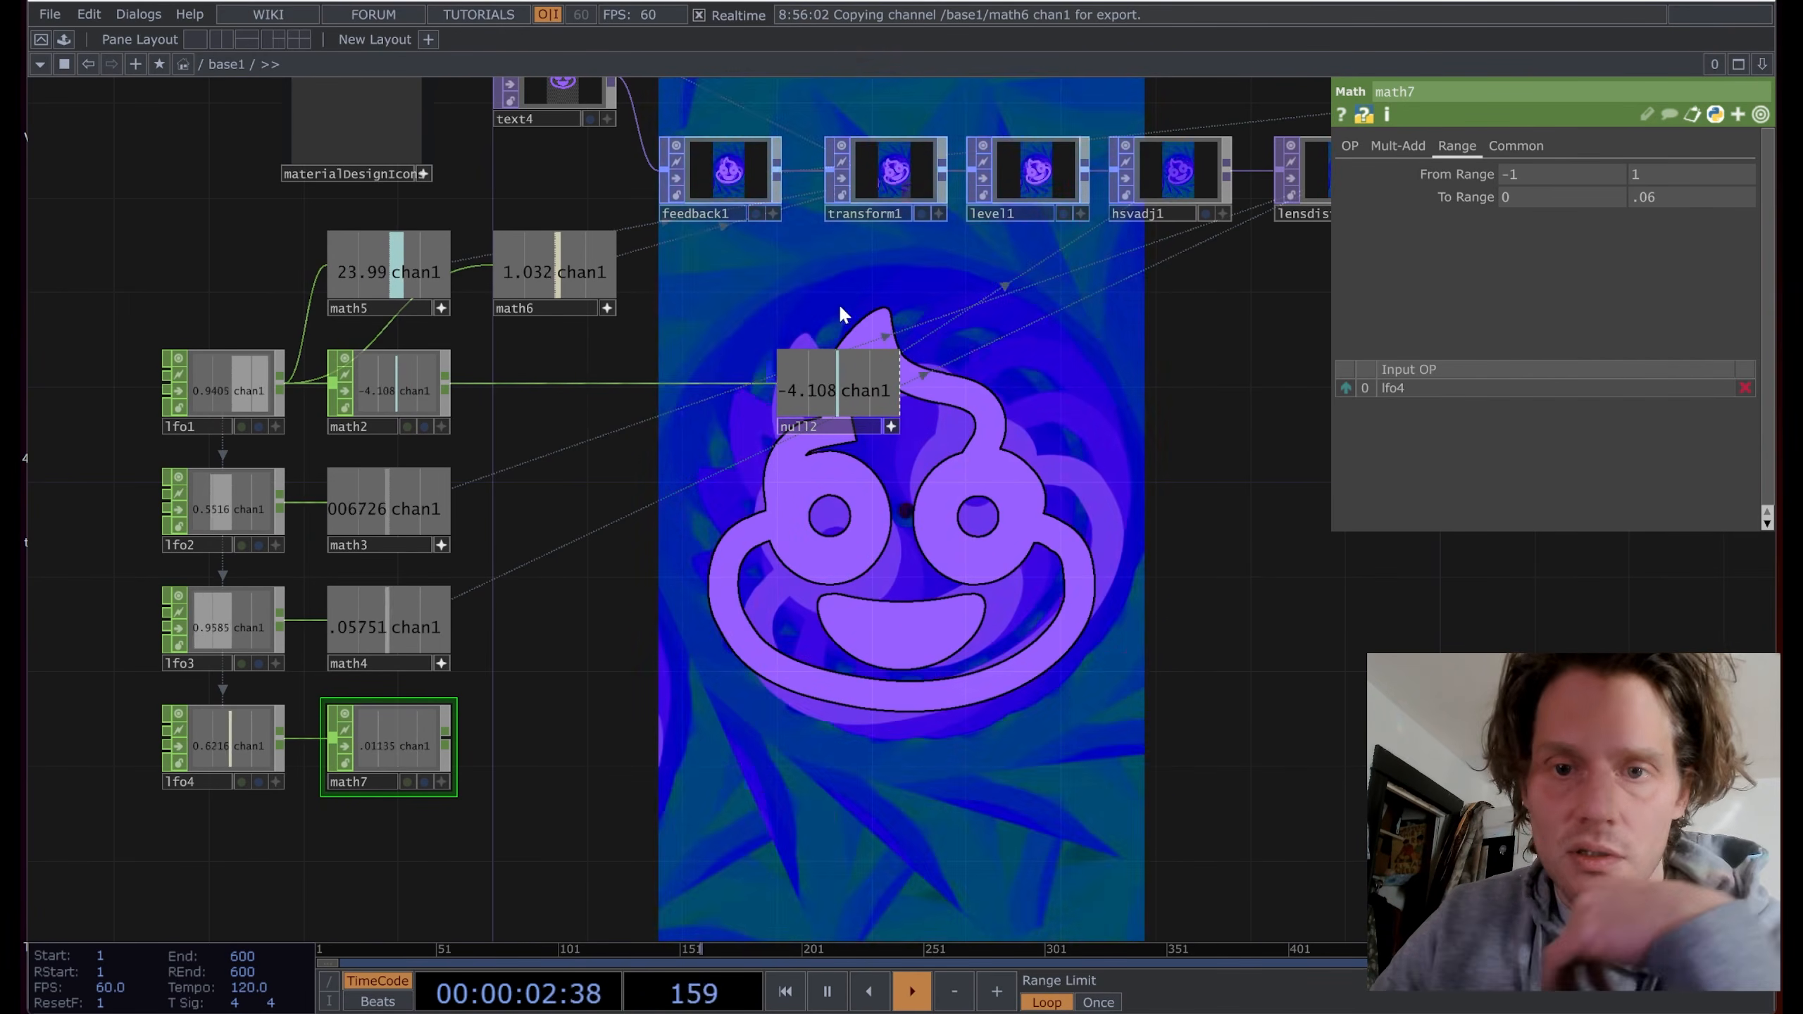
pyautogui.click(1041, 183)
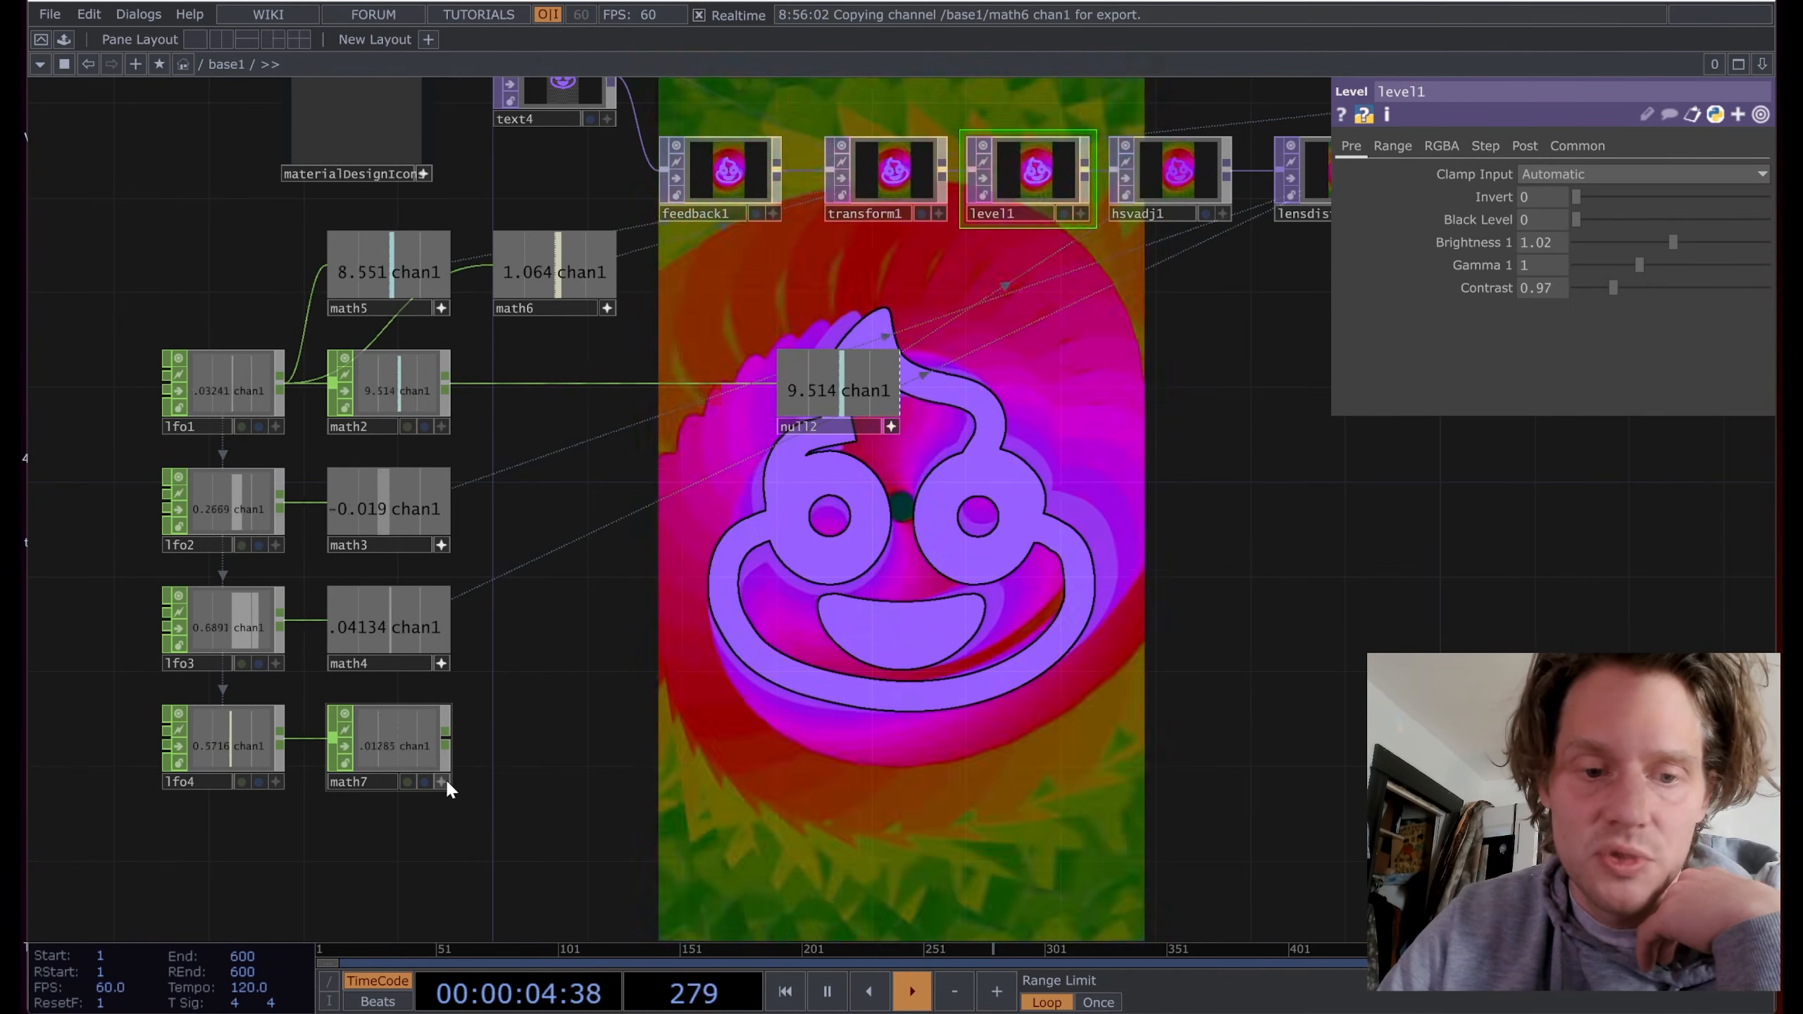
pyautogui.moveTo(445, 777); pyautogui.dragTo(1534, 219)
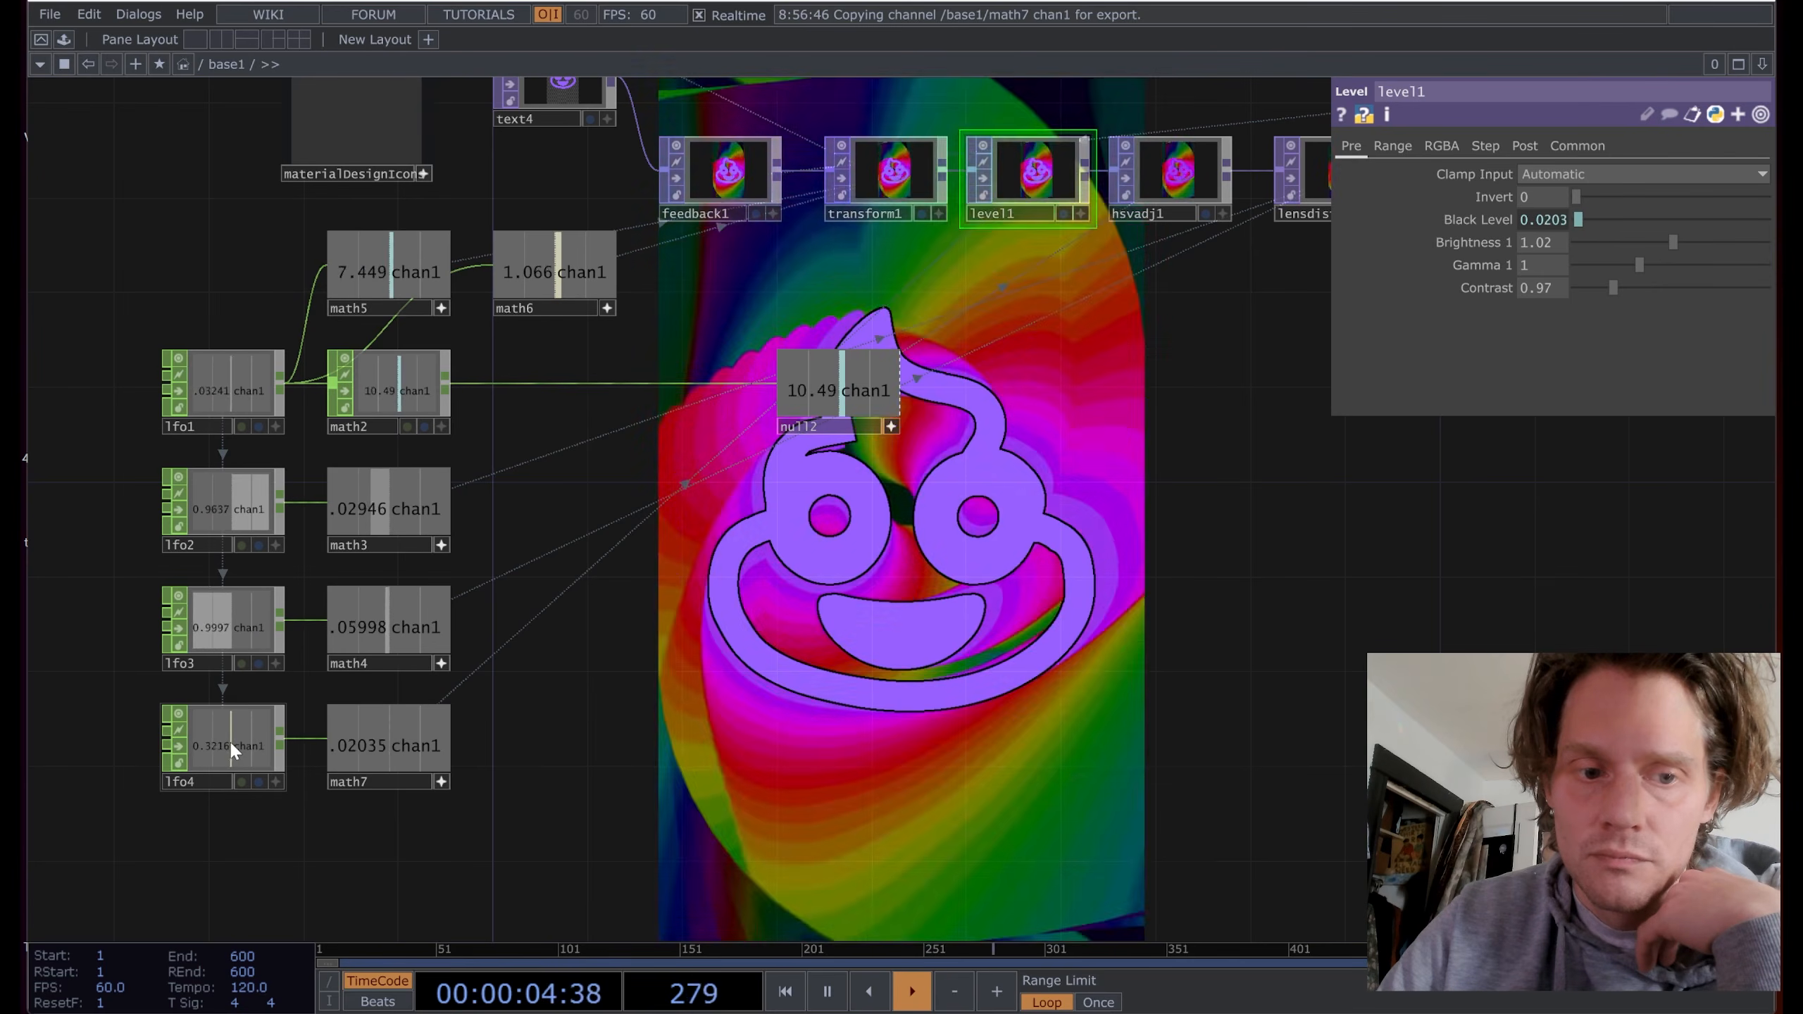
# Step: Change lfo4's Frequency expression multiplier from *1.5 to *2
pyautogui.click(232, 746)
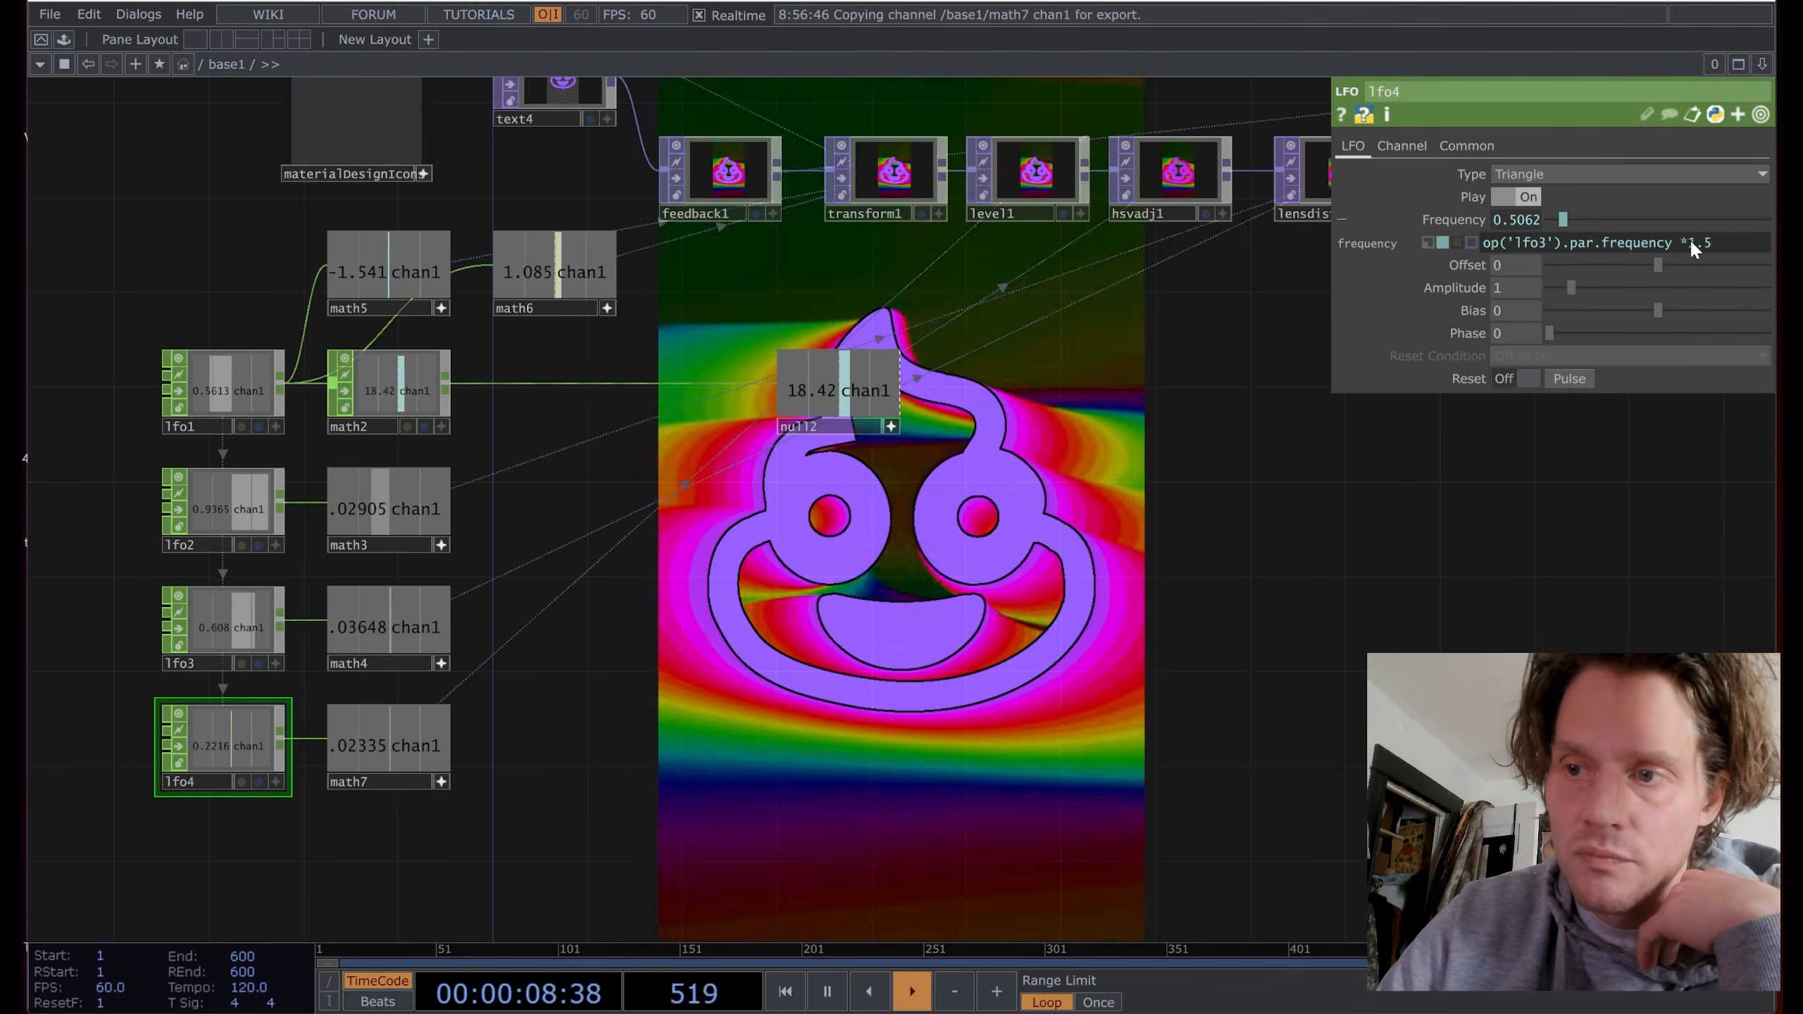
pyautogui.moveTo(1689, 243); pyautogui.dragTo(1711, 242)
pyautogui.write('2')
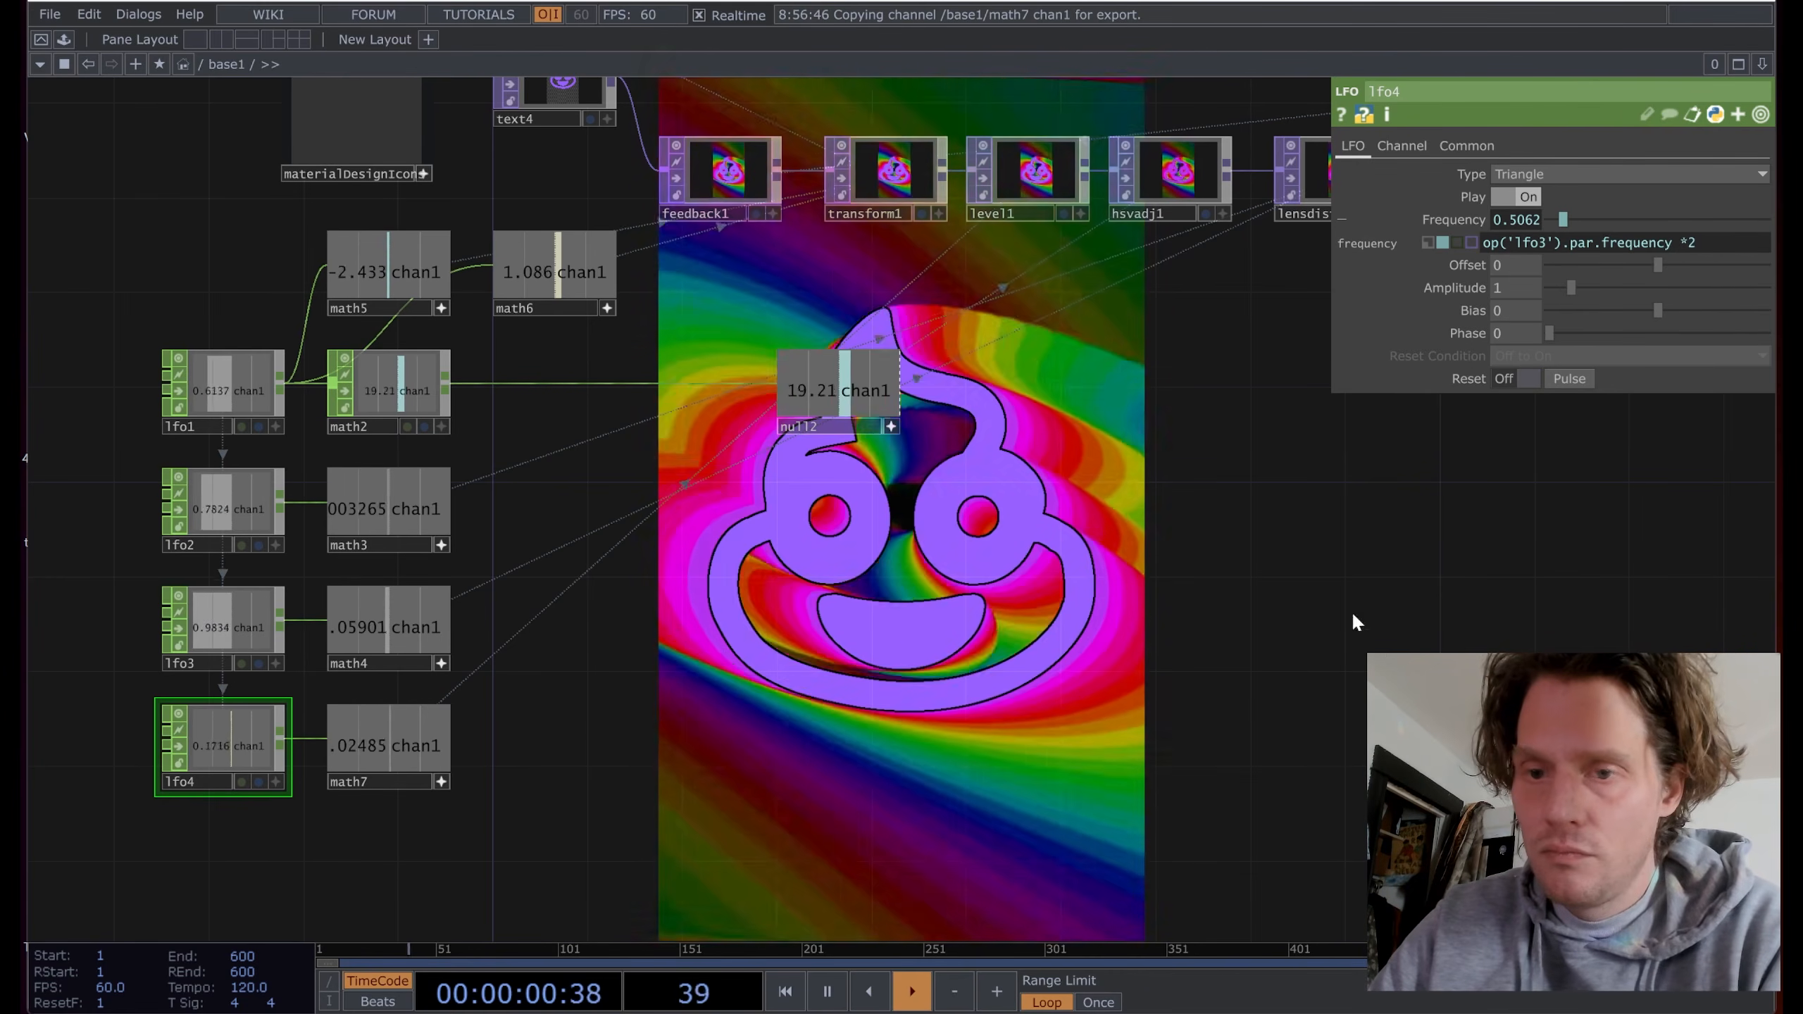
pyautogui.moveTo(783, 665); pyautogui.dragTo(822, 661)
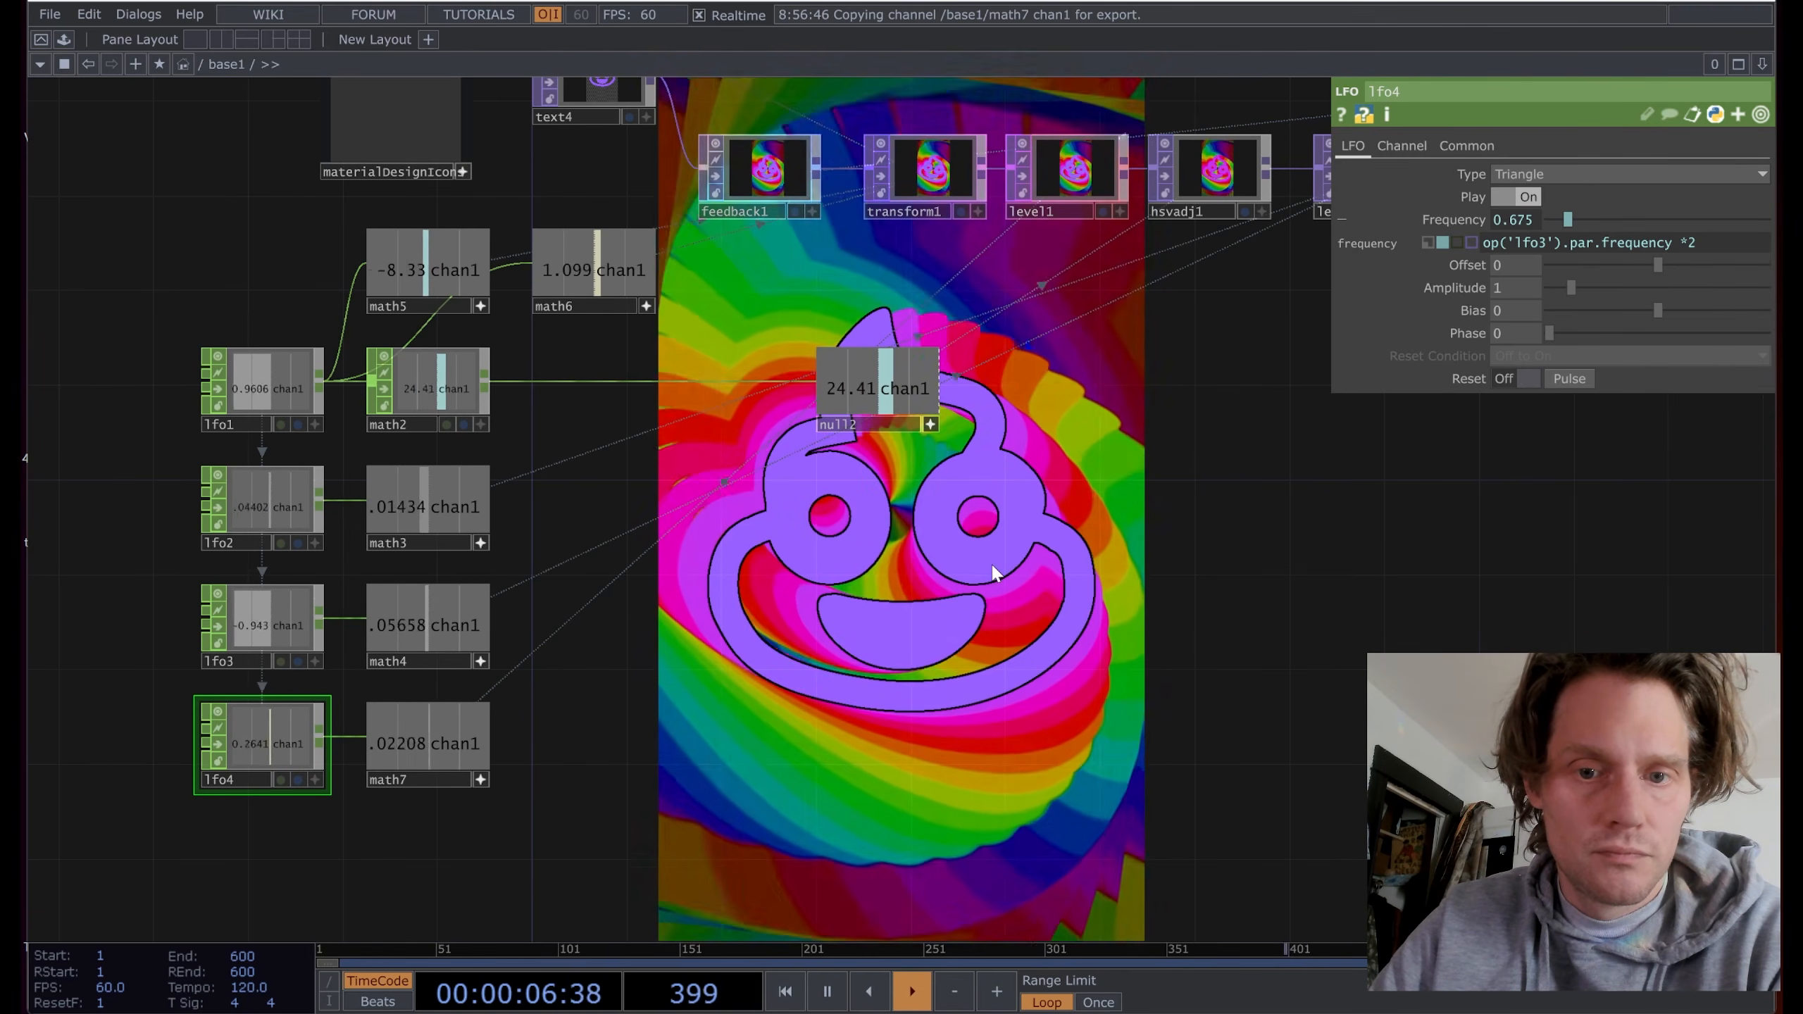
pyautogui.moveTo(1160, 462); pyautogui.dragTo(1136, 529)
# Step: Set Brightness 1 on level1's Pre page to 1.05
pyautogui.click(1060, 238)
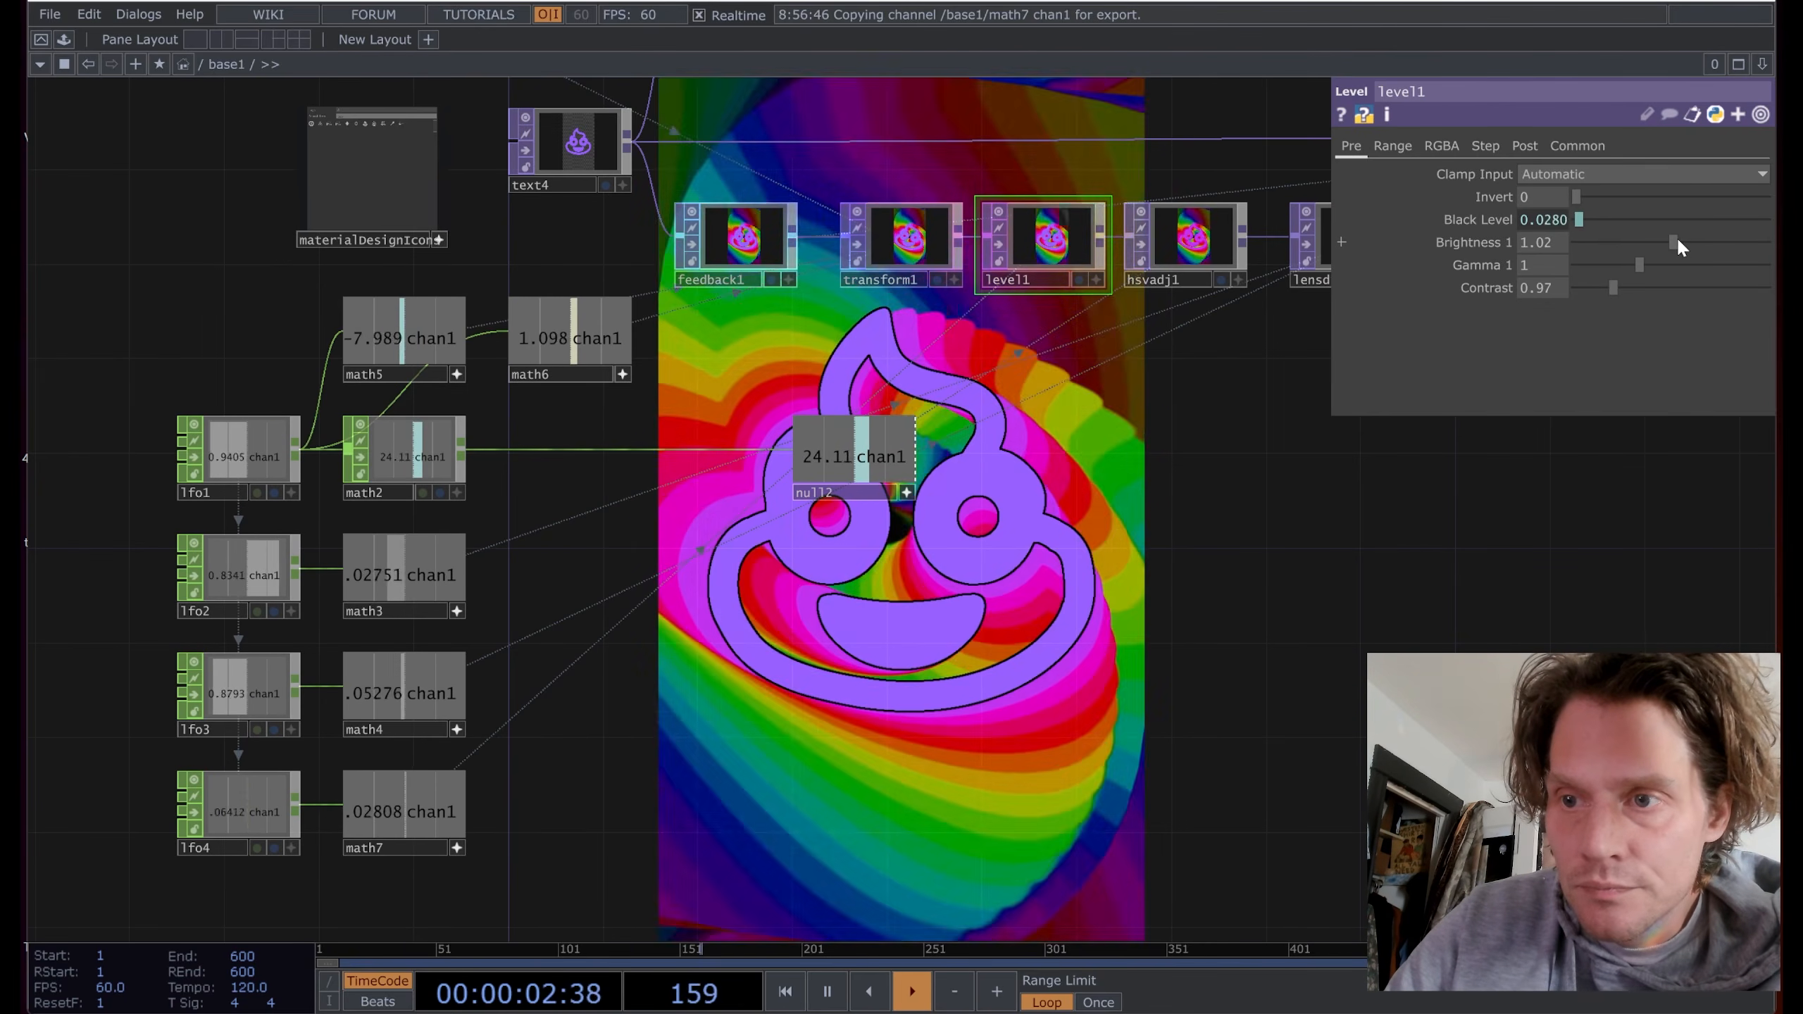
pyautogui.click(1679, 242)
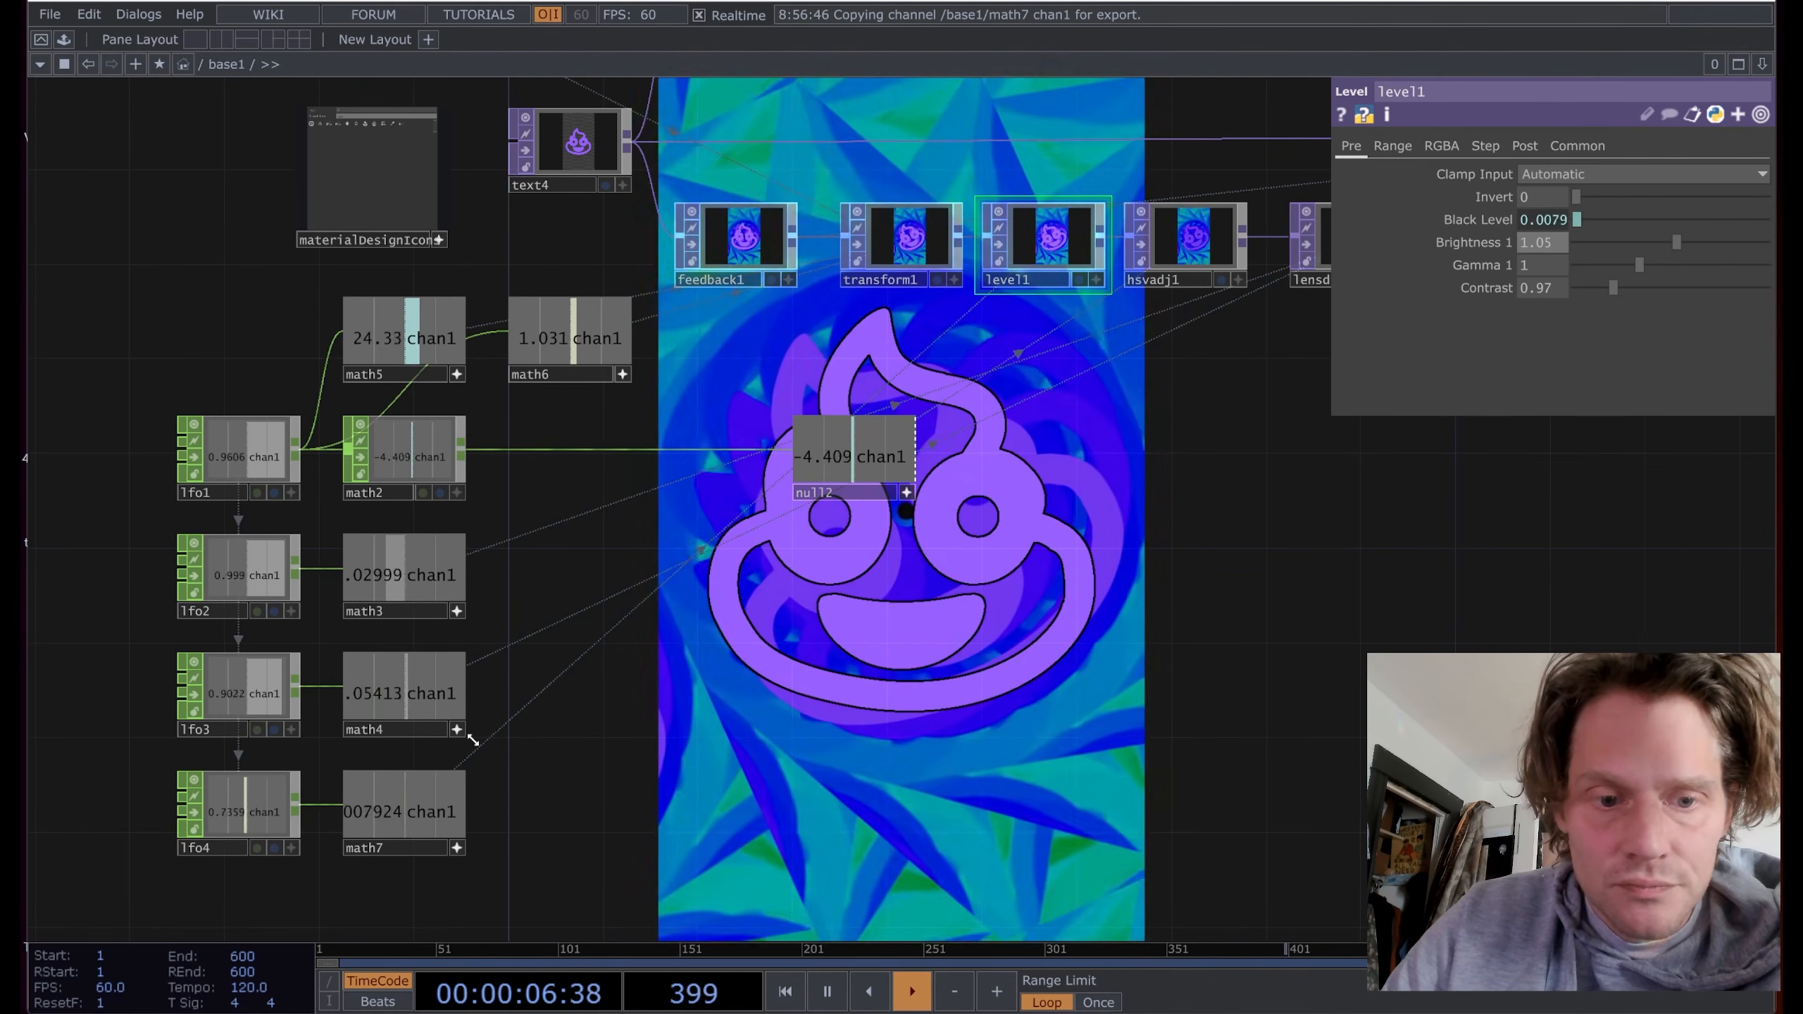
pyautogui.click(418, 730)
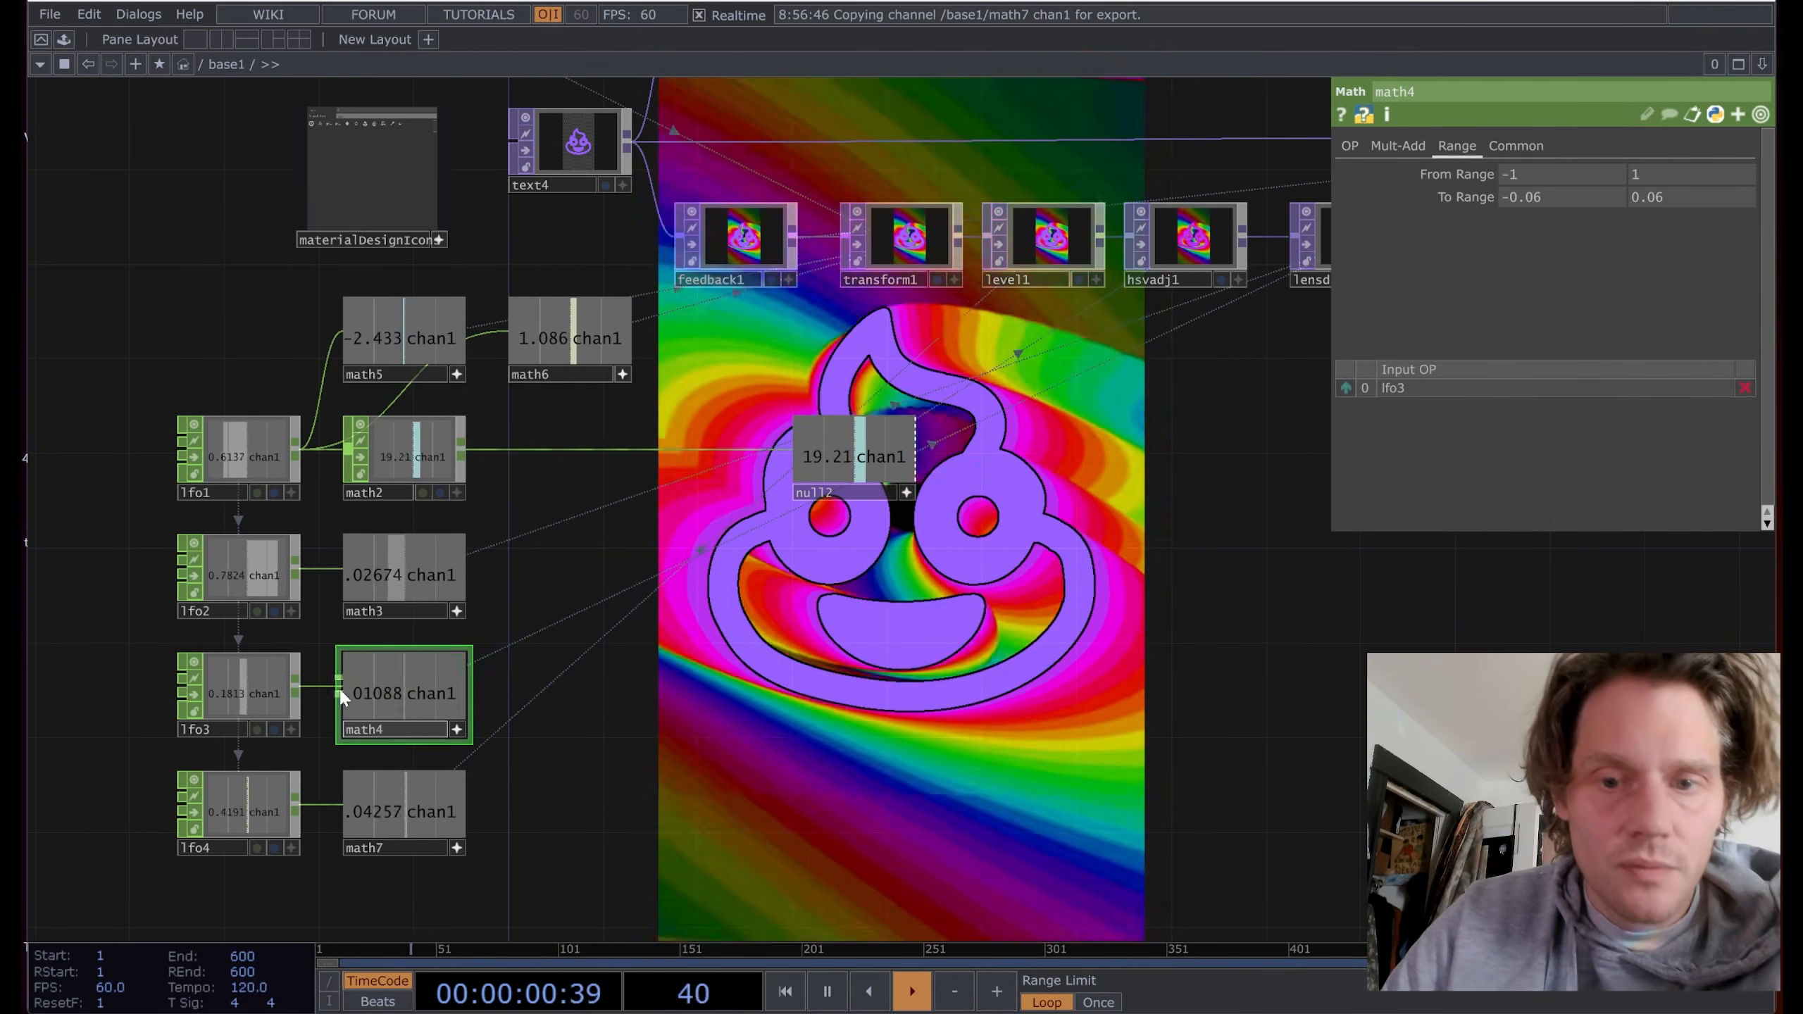
# Step: Create a Math CHOP, math8, fed by lfo3
pyautogui.press('Tab')
pyautogui.write('m')
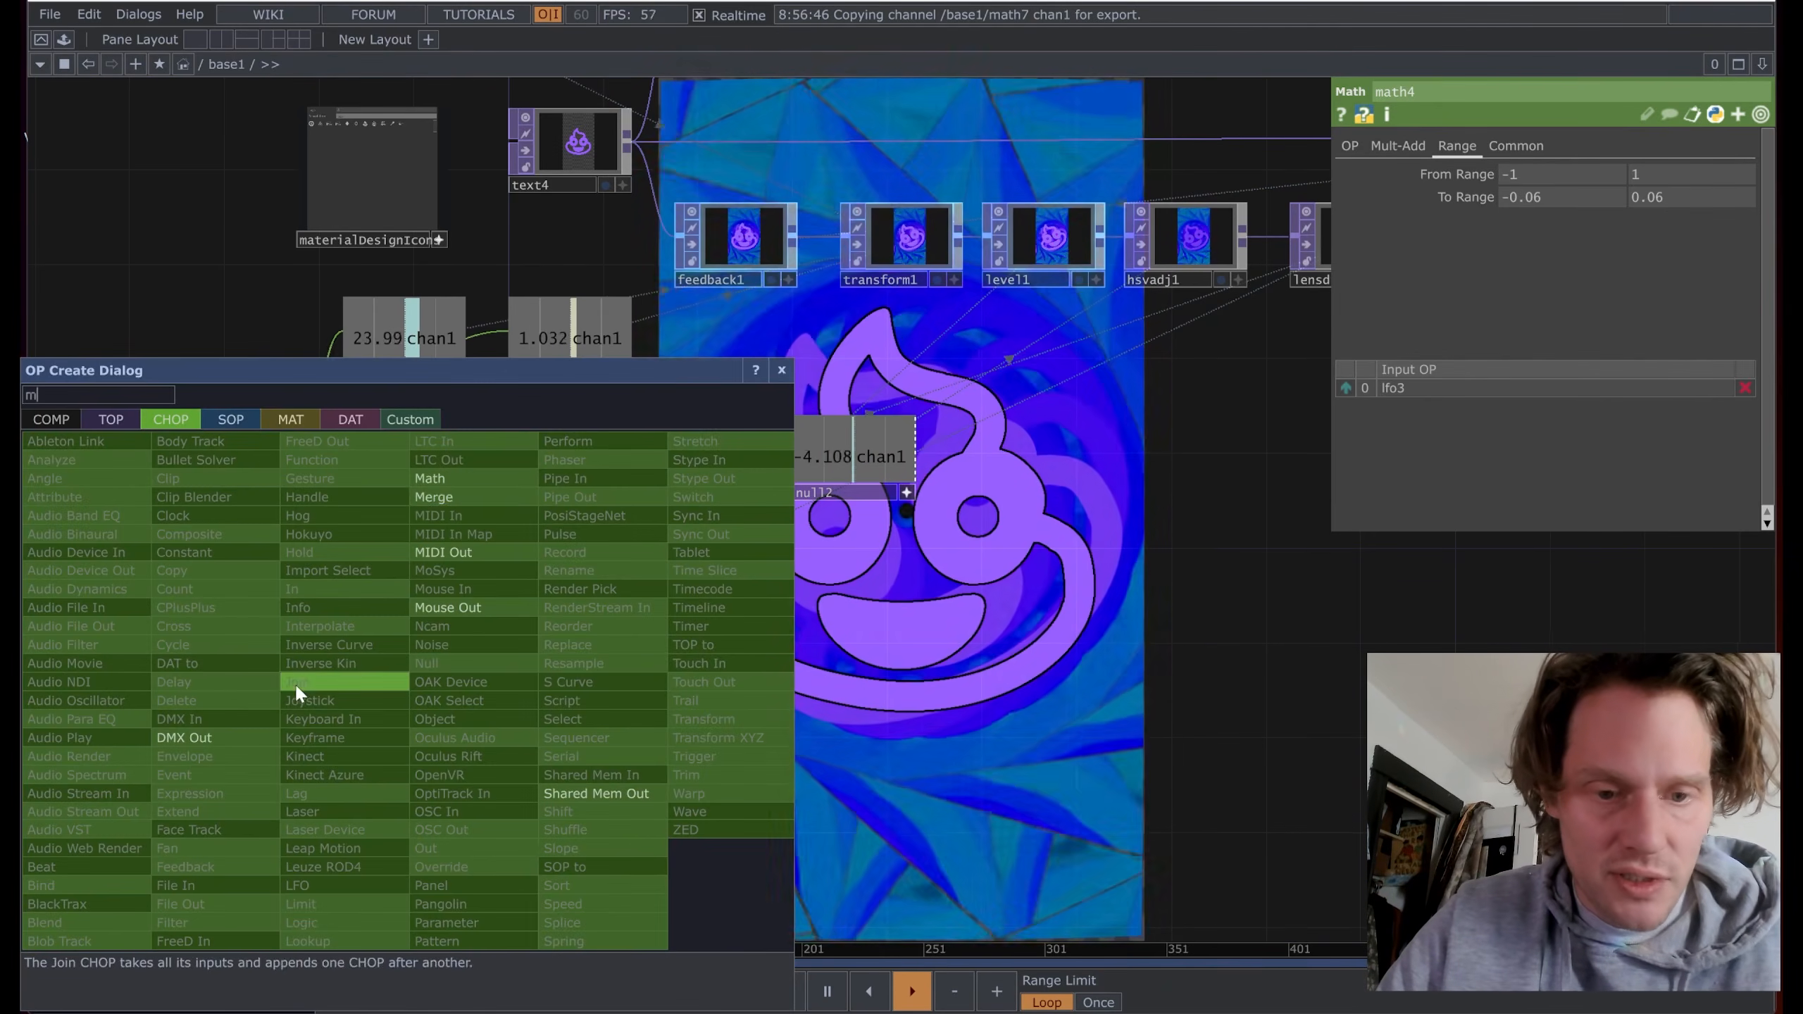
pyautogui.click(471, 481)
pyautogui.click(576, 682)
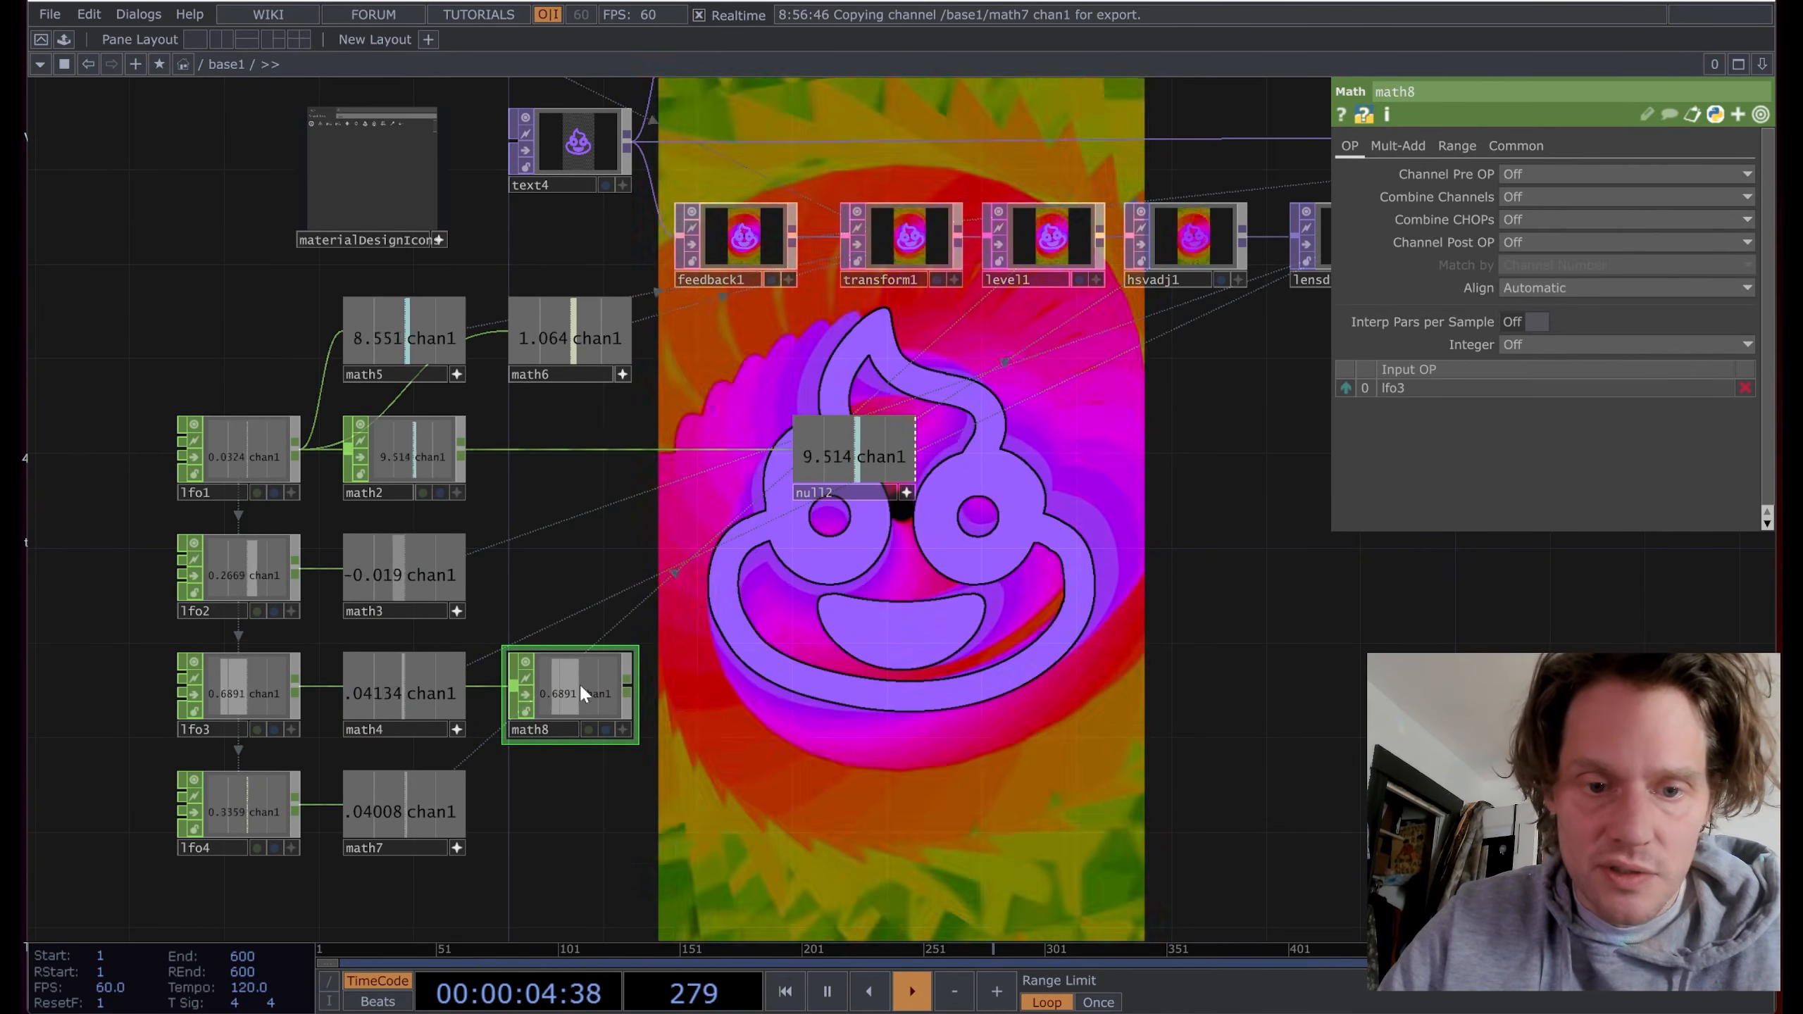
# Step: Set math8's From Range to -1/1 and To Range to 1.1/1
pyautogui.click(1457, 146)
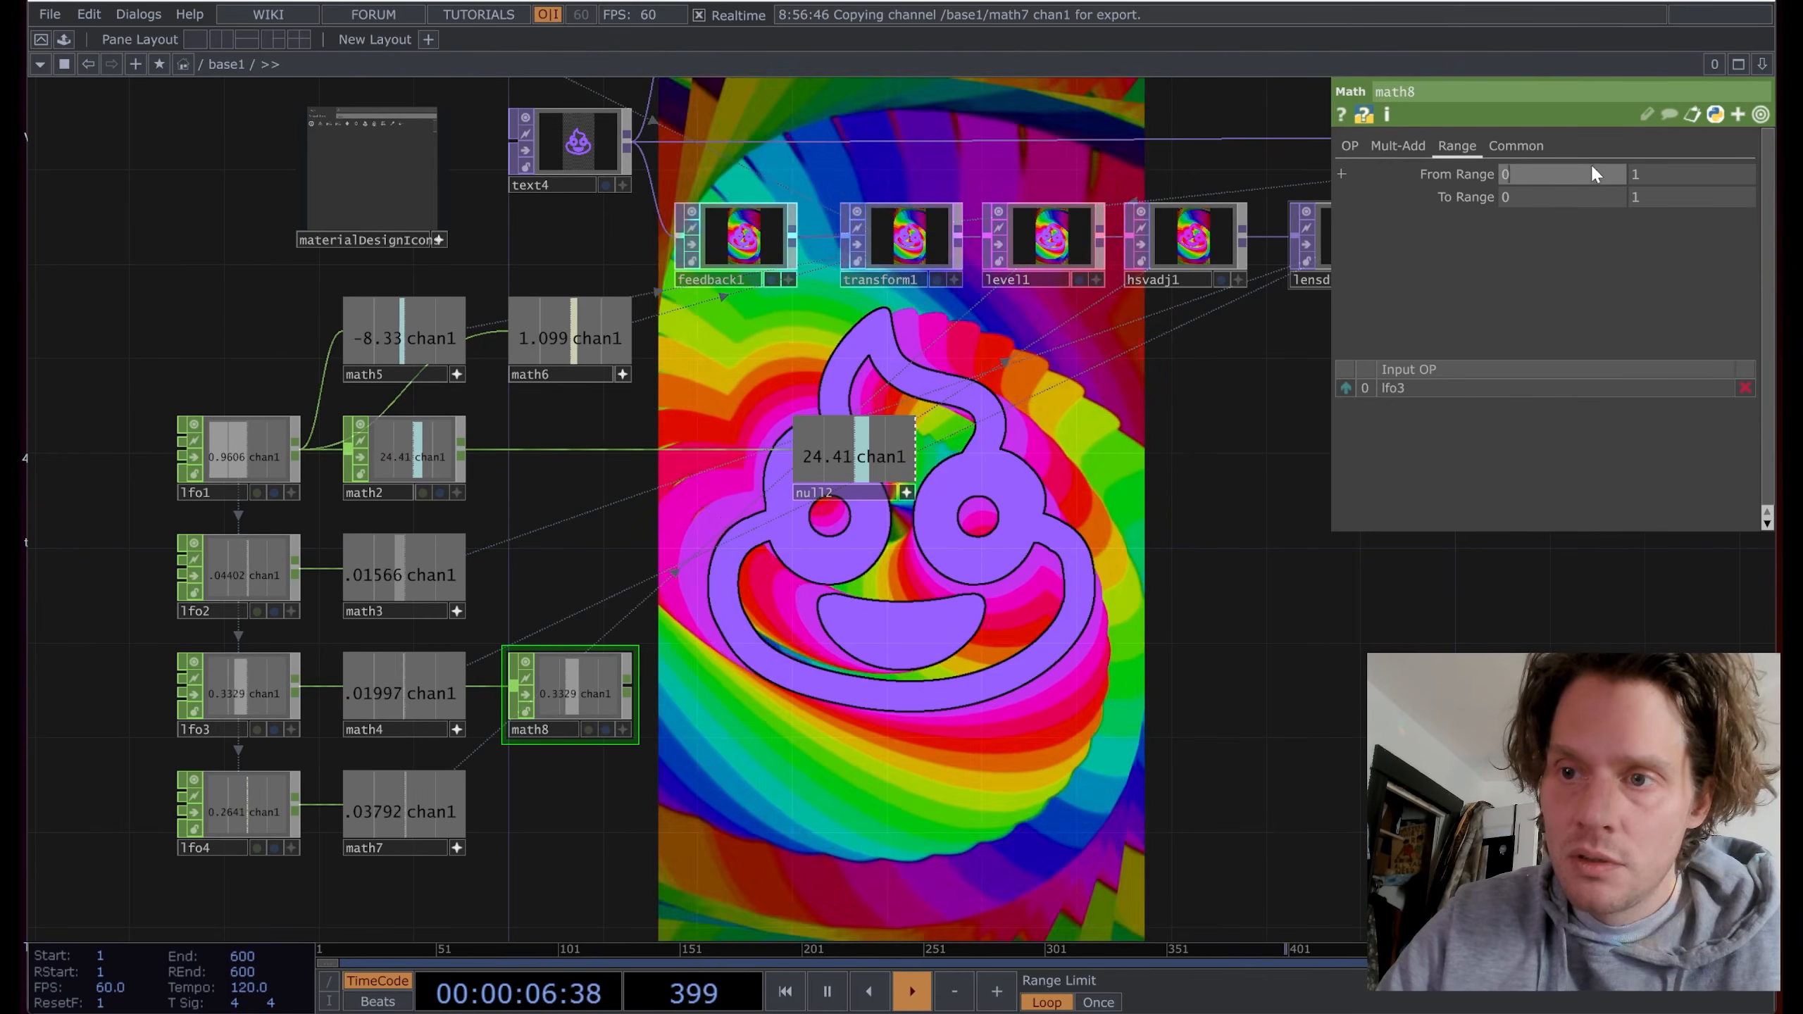
pyautogui.write('-1')
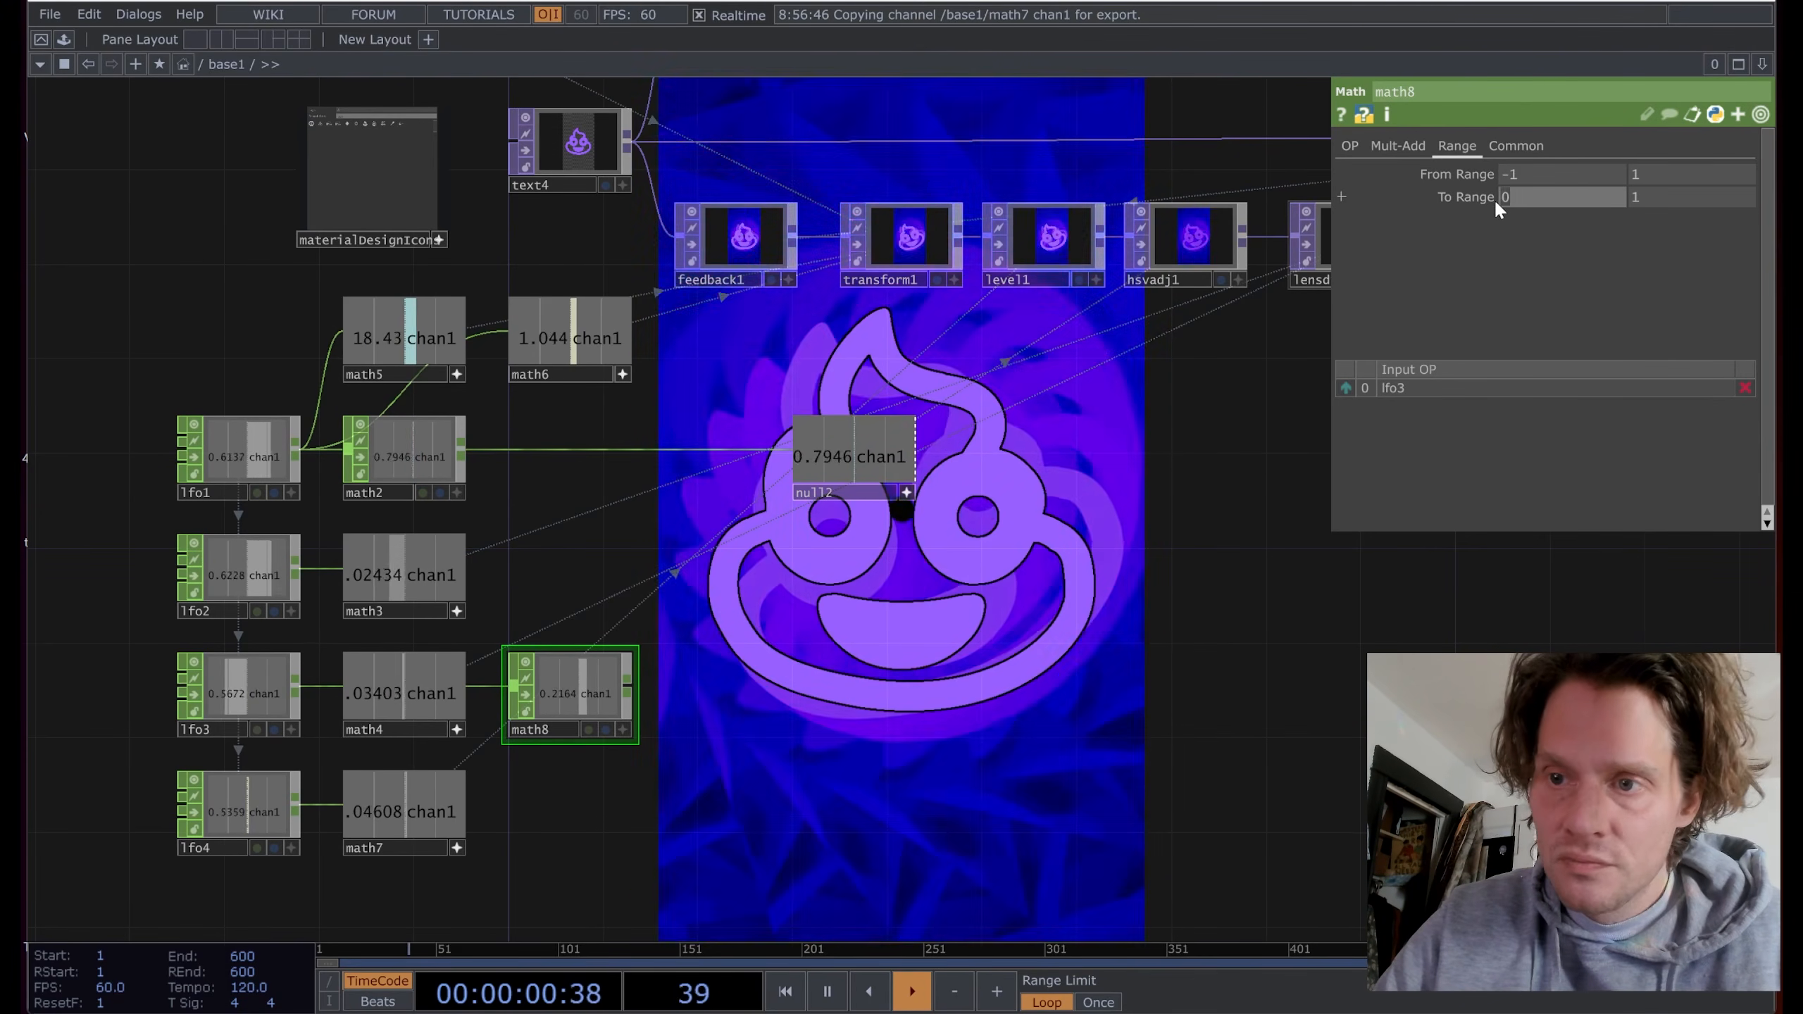
pyautogui.write('1')
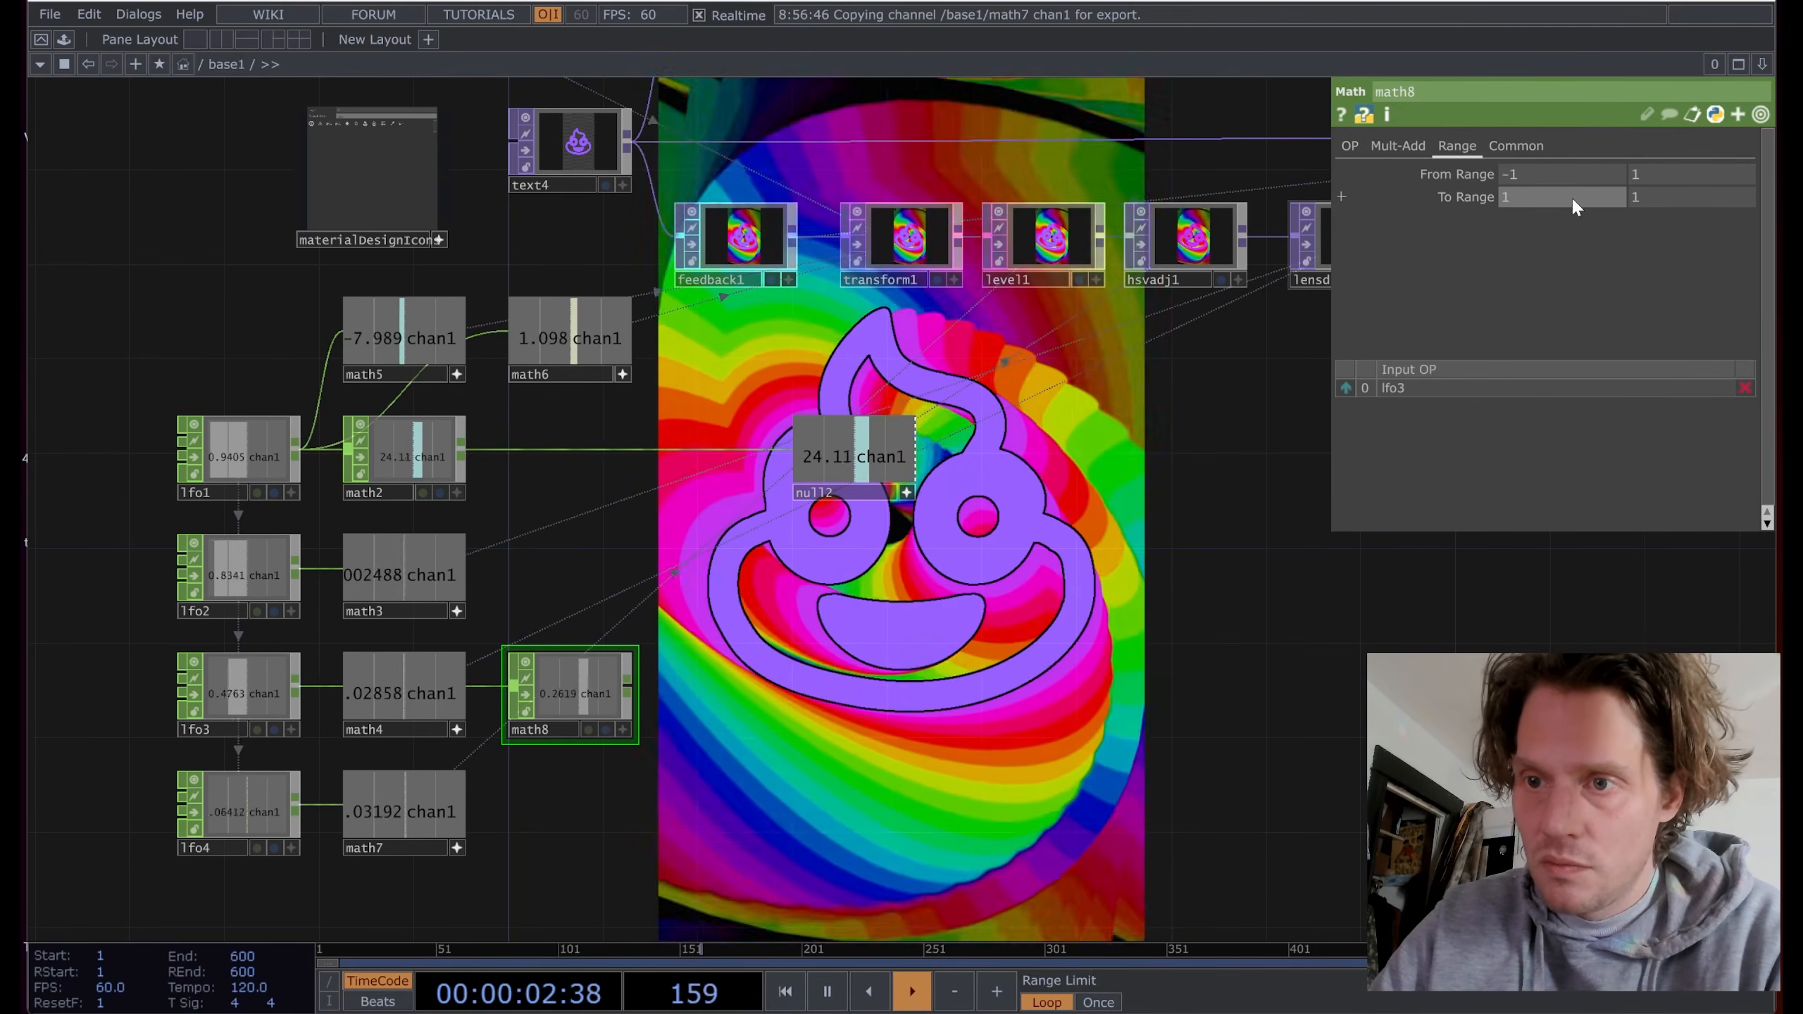
pyautogui.write('.0')
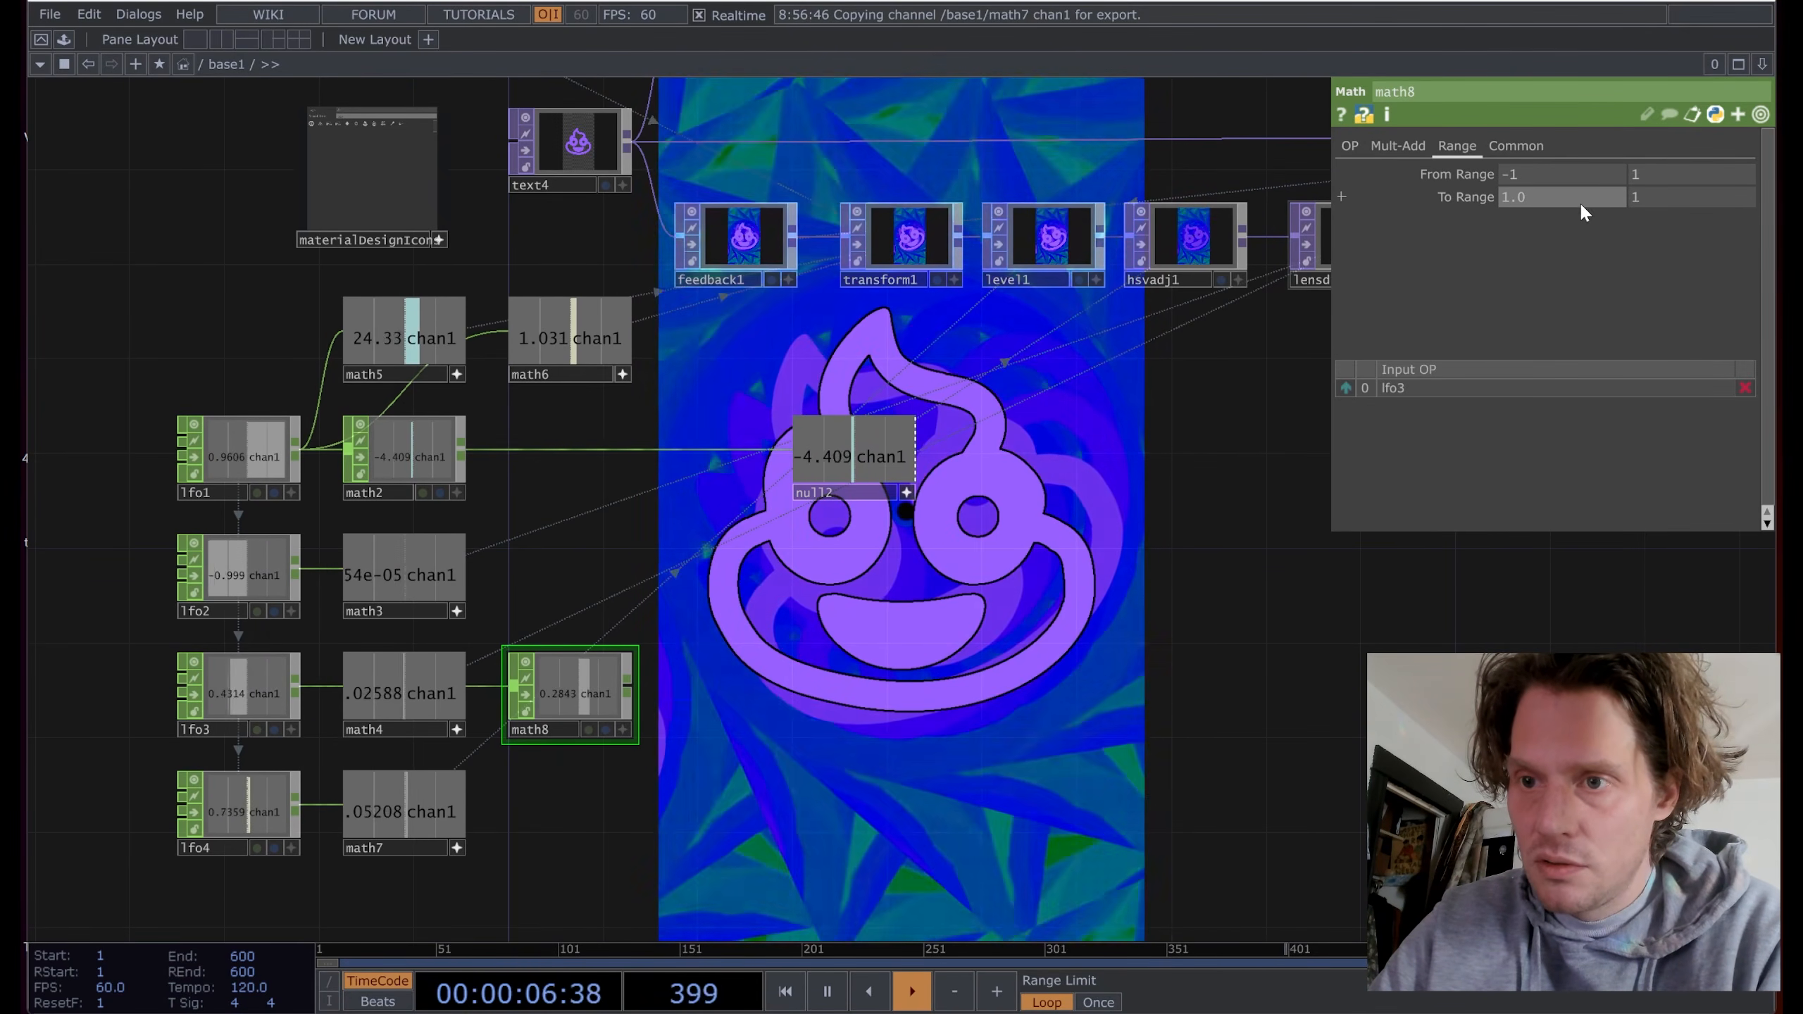
pyautogui.press('BackSpace')
pyautogui.write('1')
pyautogui.press('Tab')
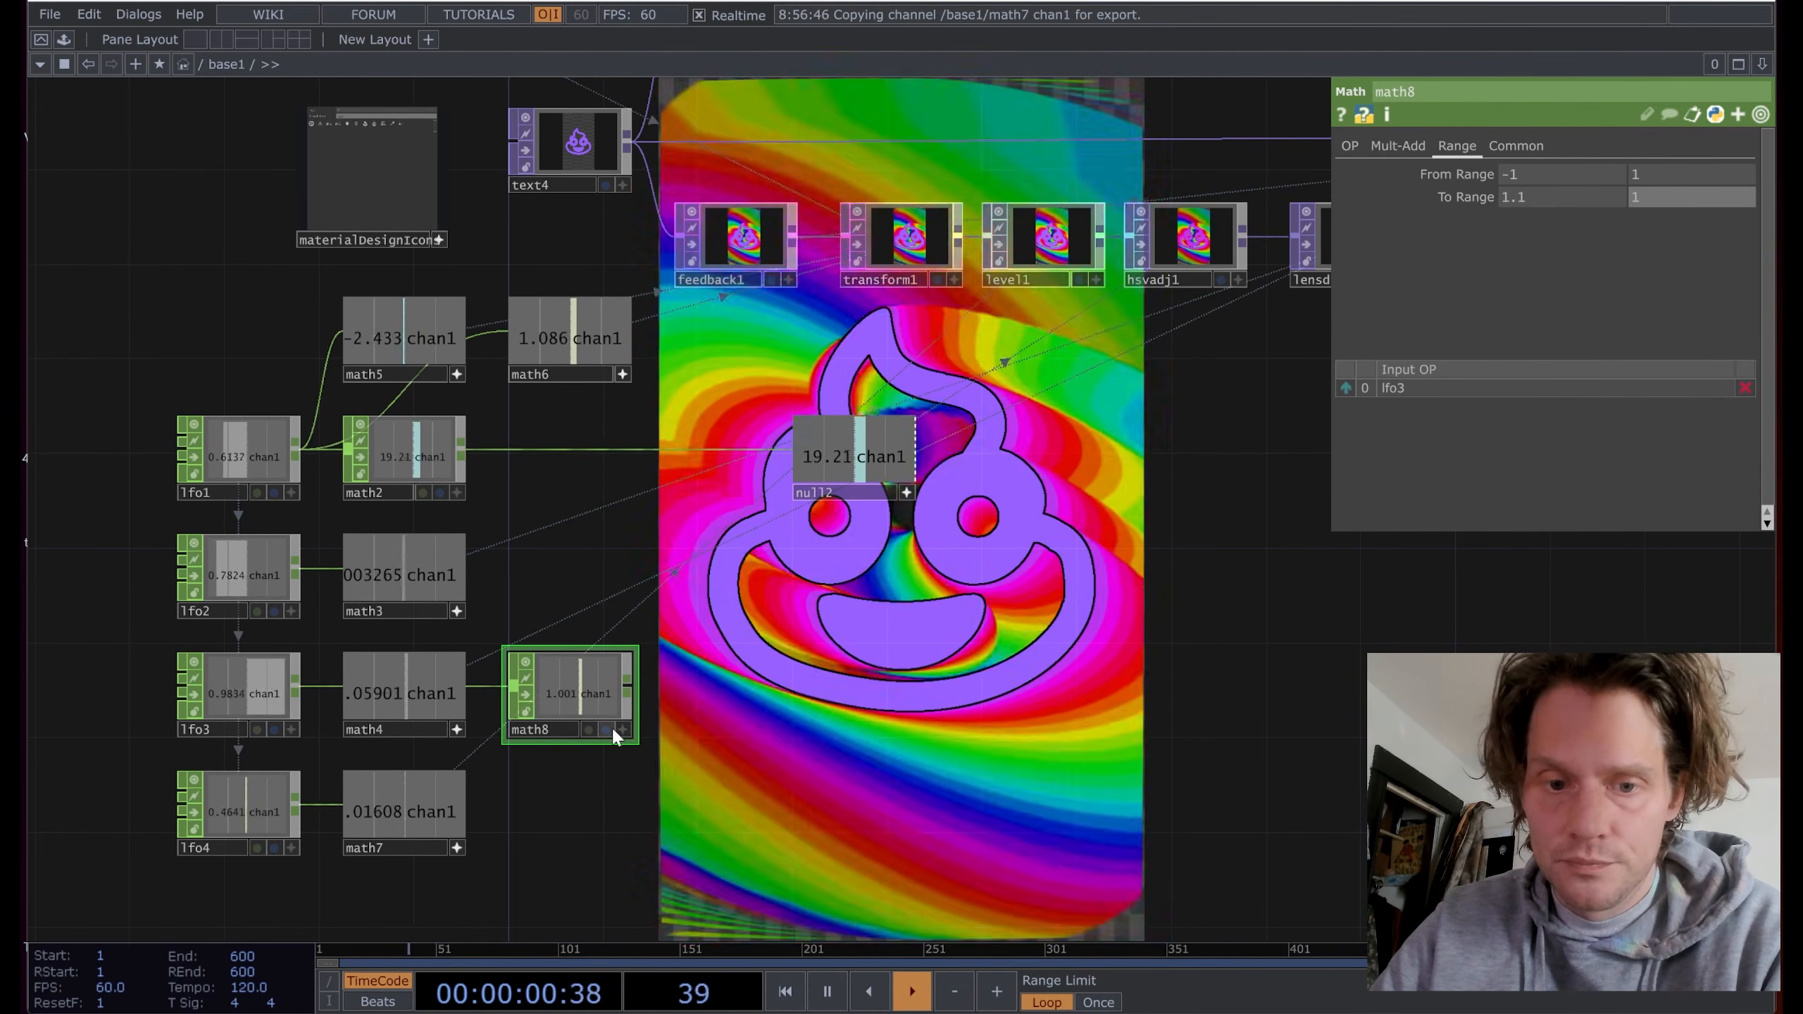
pyautogui.click(607, 730)
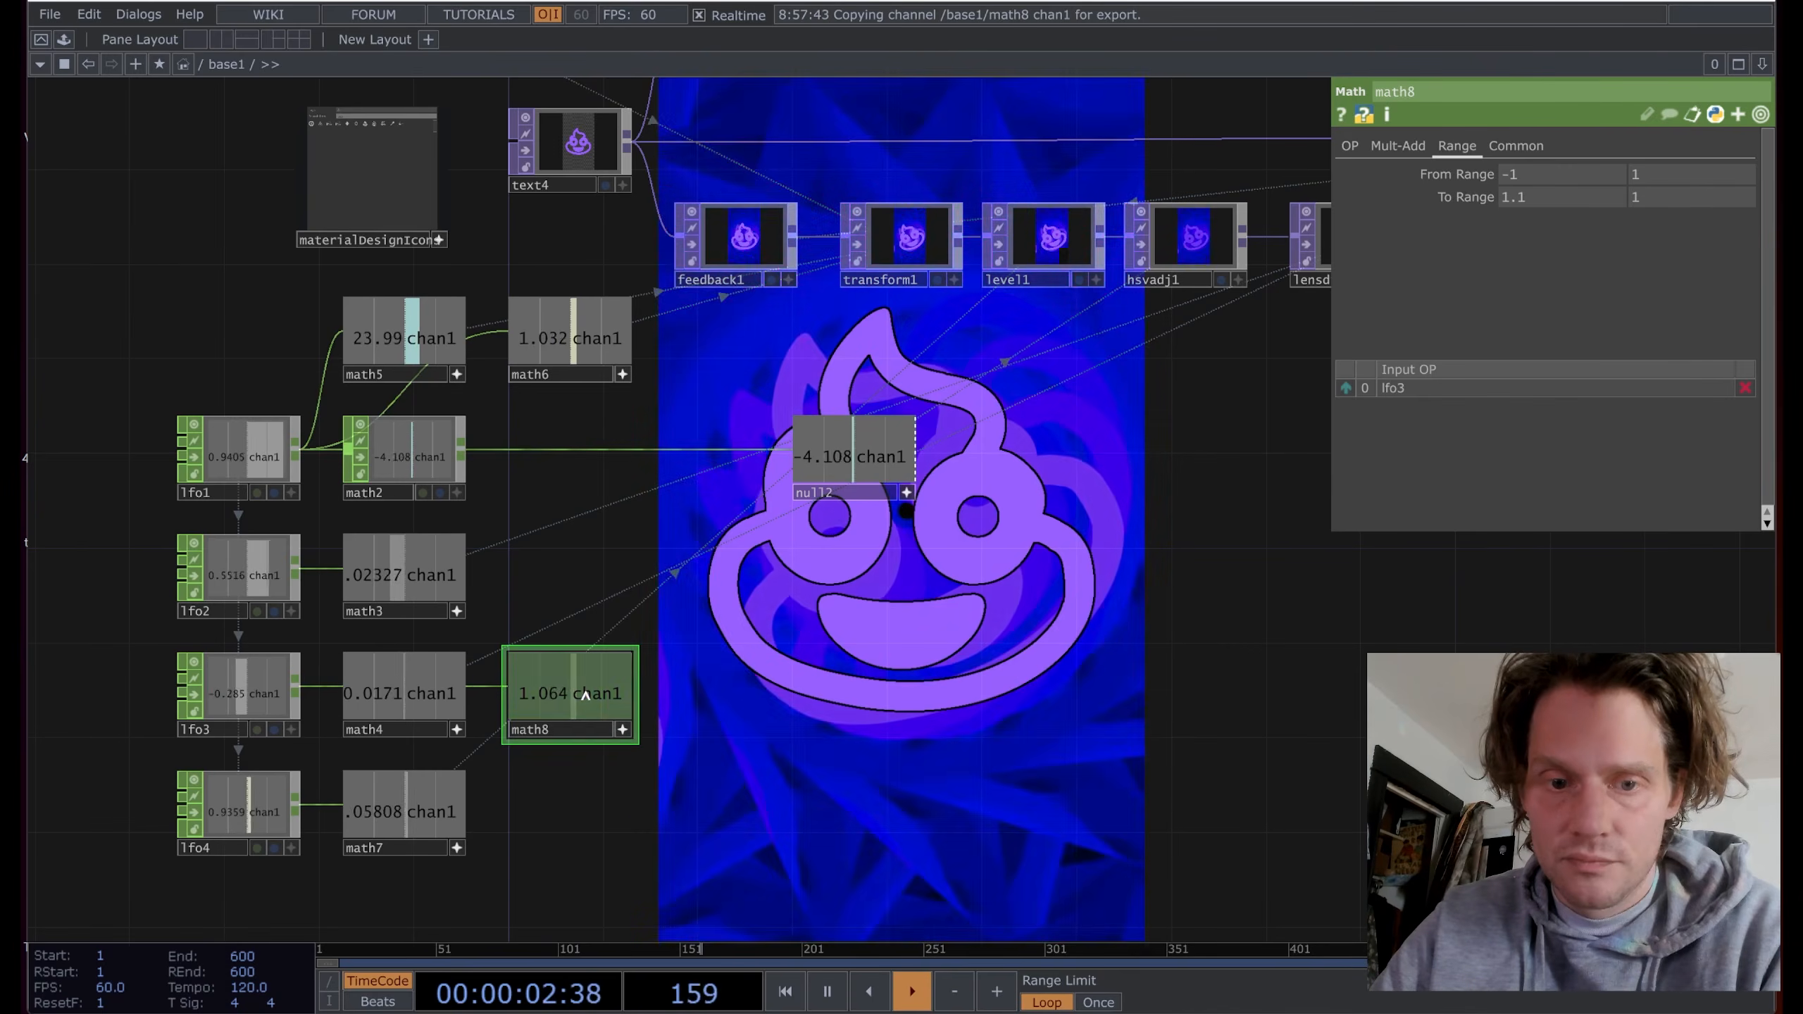
# Step: Export math8's channel to level1's Brightness 1
pyautogui.click(902, 249)
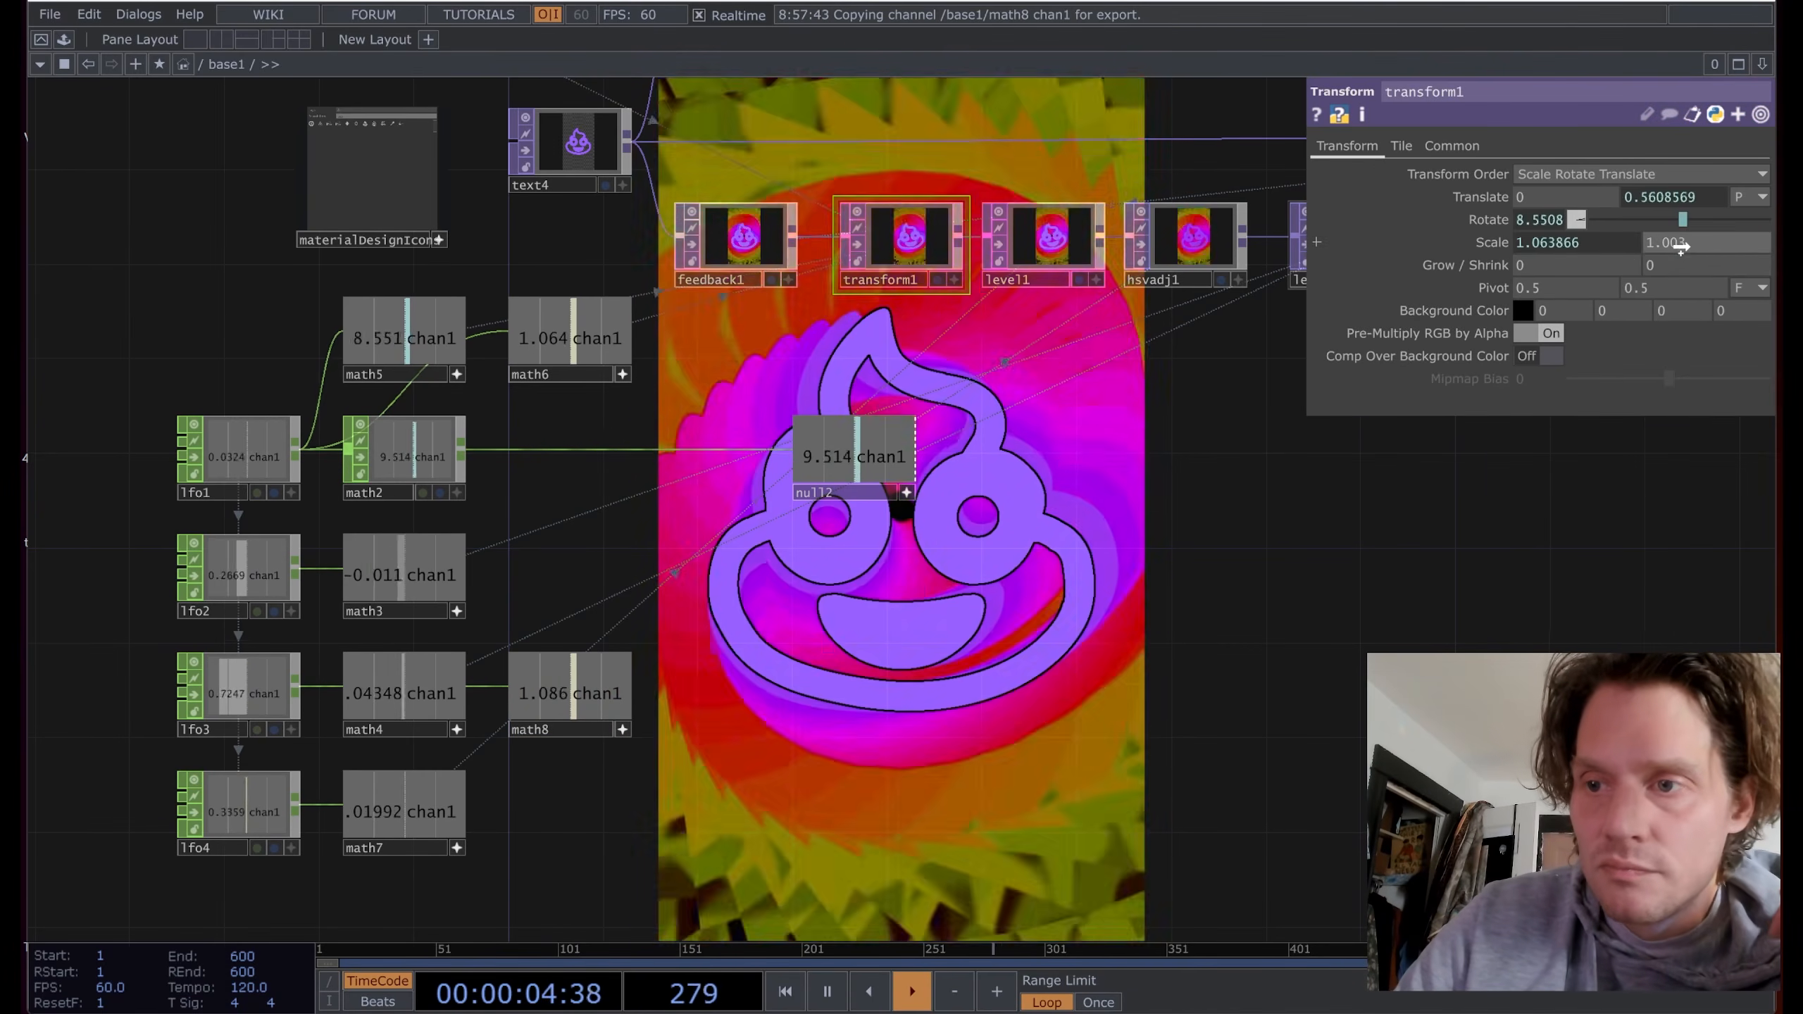
pyautogui.click(1044, 240)
pyautogui.moveTo(1540, 243); pyautogui.dragTo(1543, 243)
pyautogui.click(1564, 237)
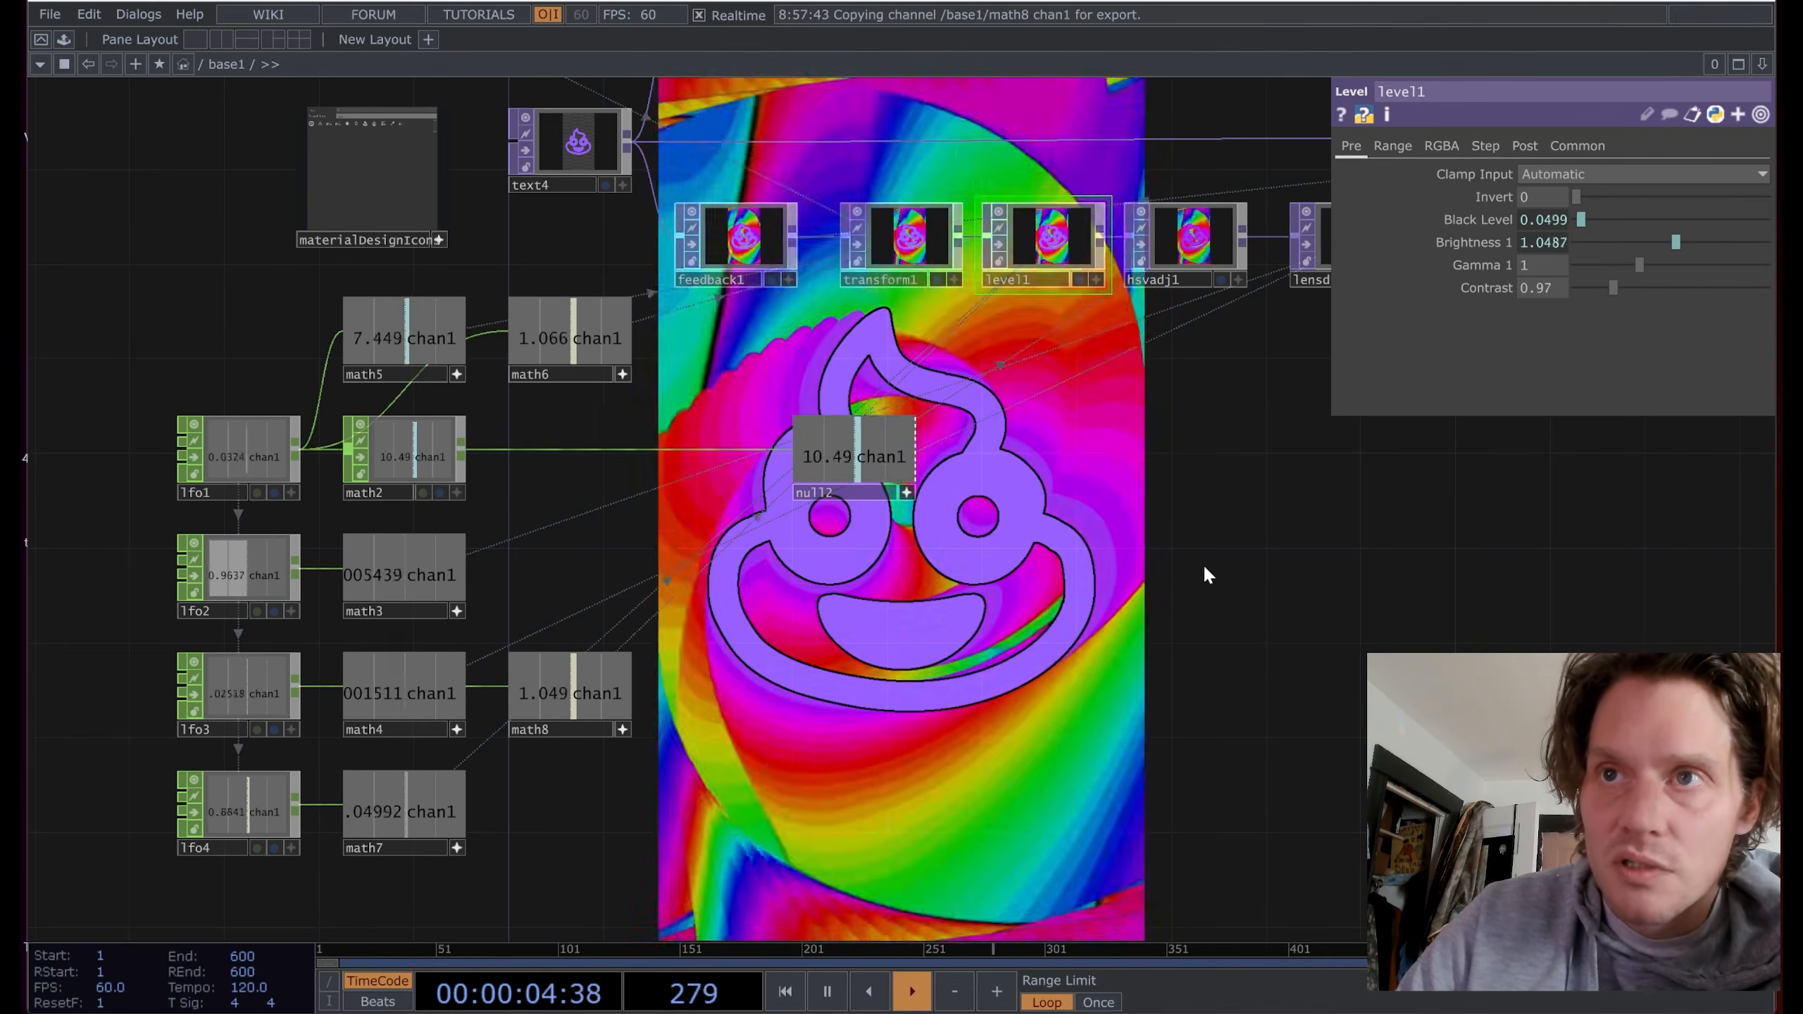
# Step: Navigate back to the LFO chain and select math3
pyautogui.scroll(-3, 1200, 562)
pyautogui.moveTo(1089, 537); pyautogui.dragTo(1032, 542)
pyautogui.click(859, 342)
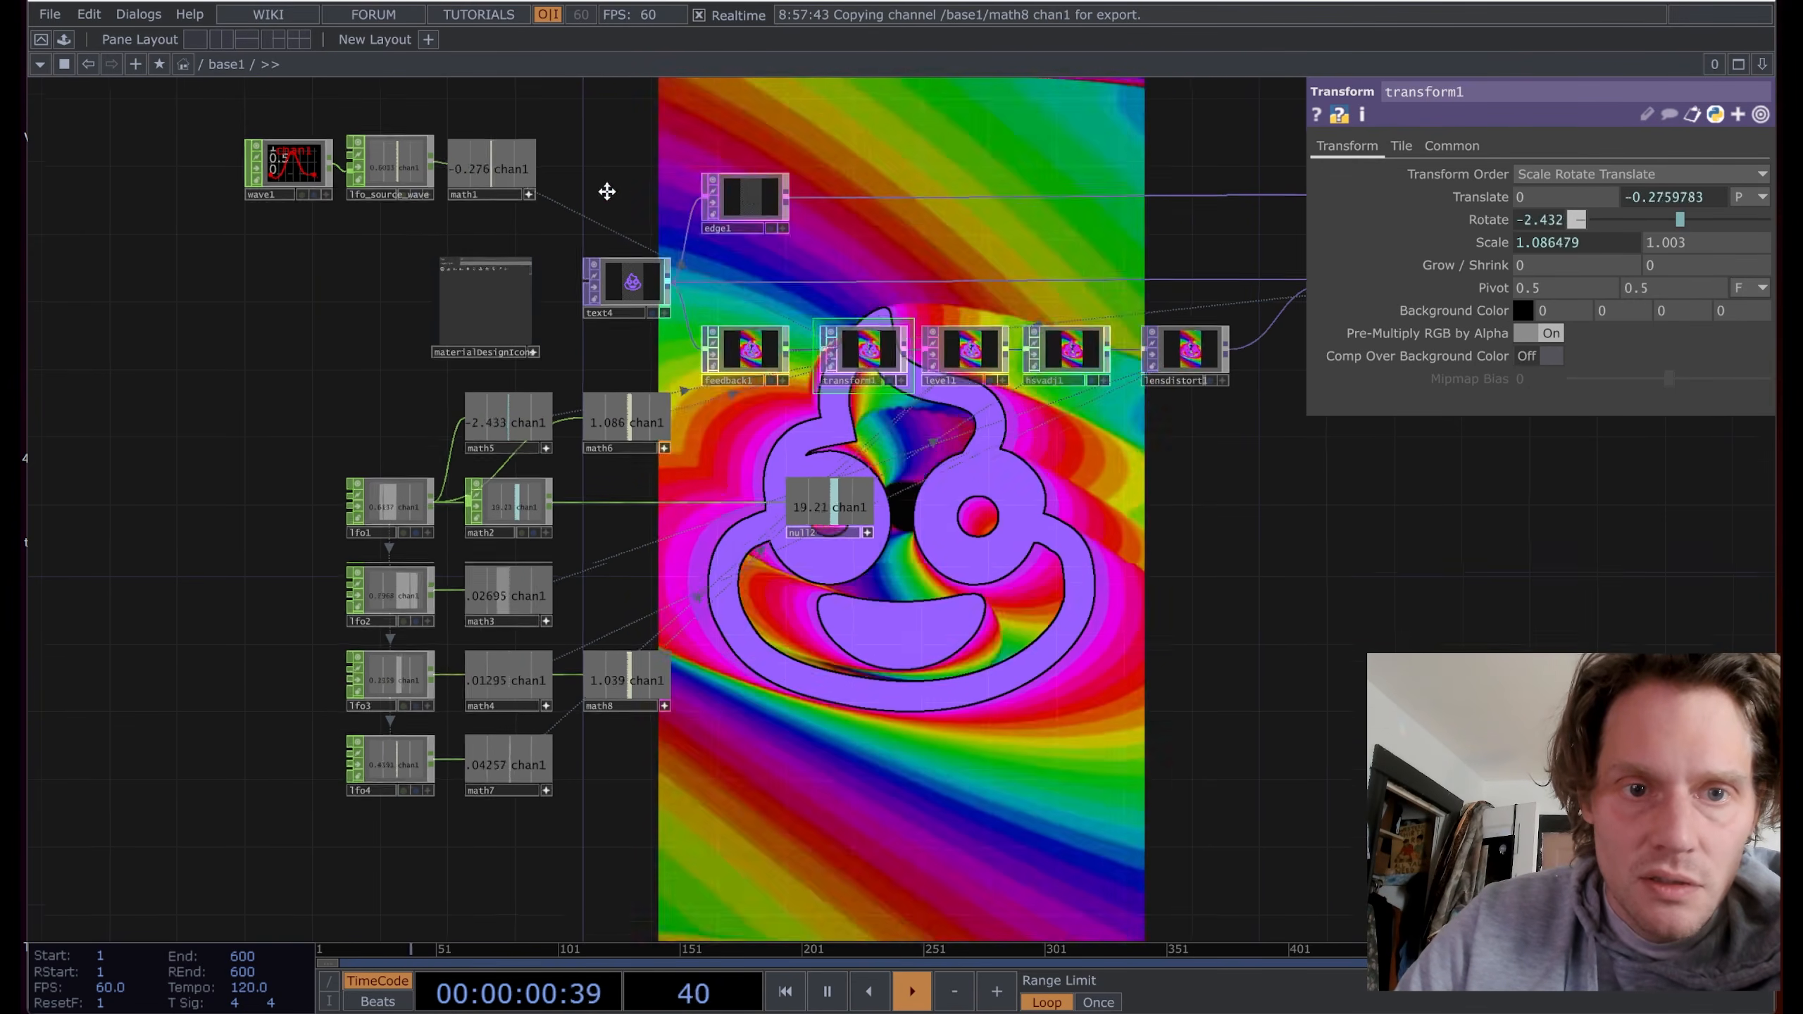
pyautogui.moveTo(603, 185); pyautogui.dragTo(747, 421)
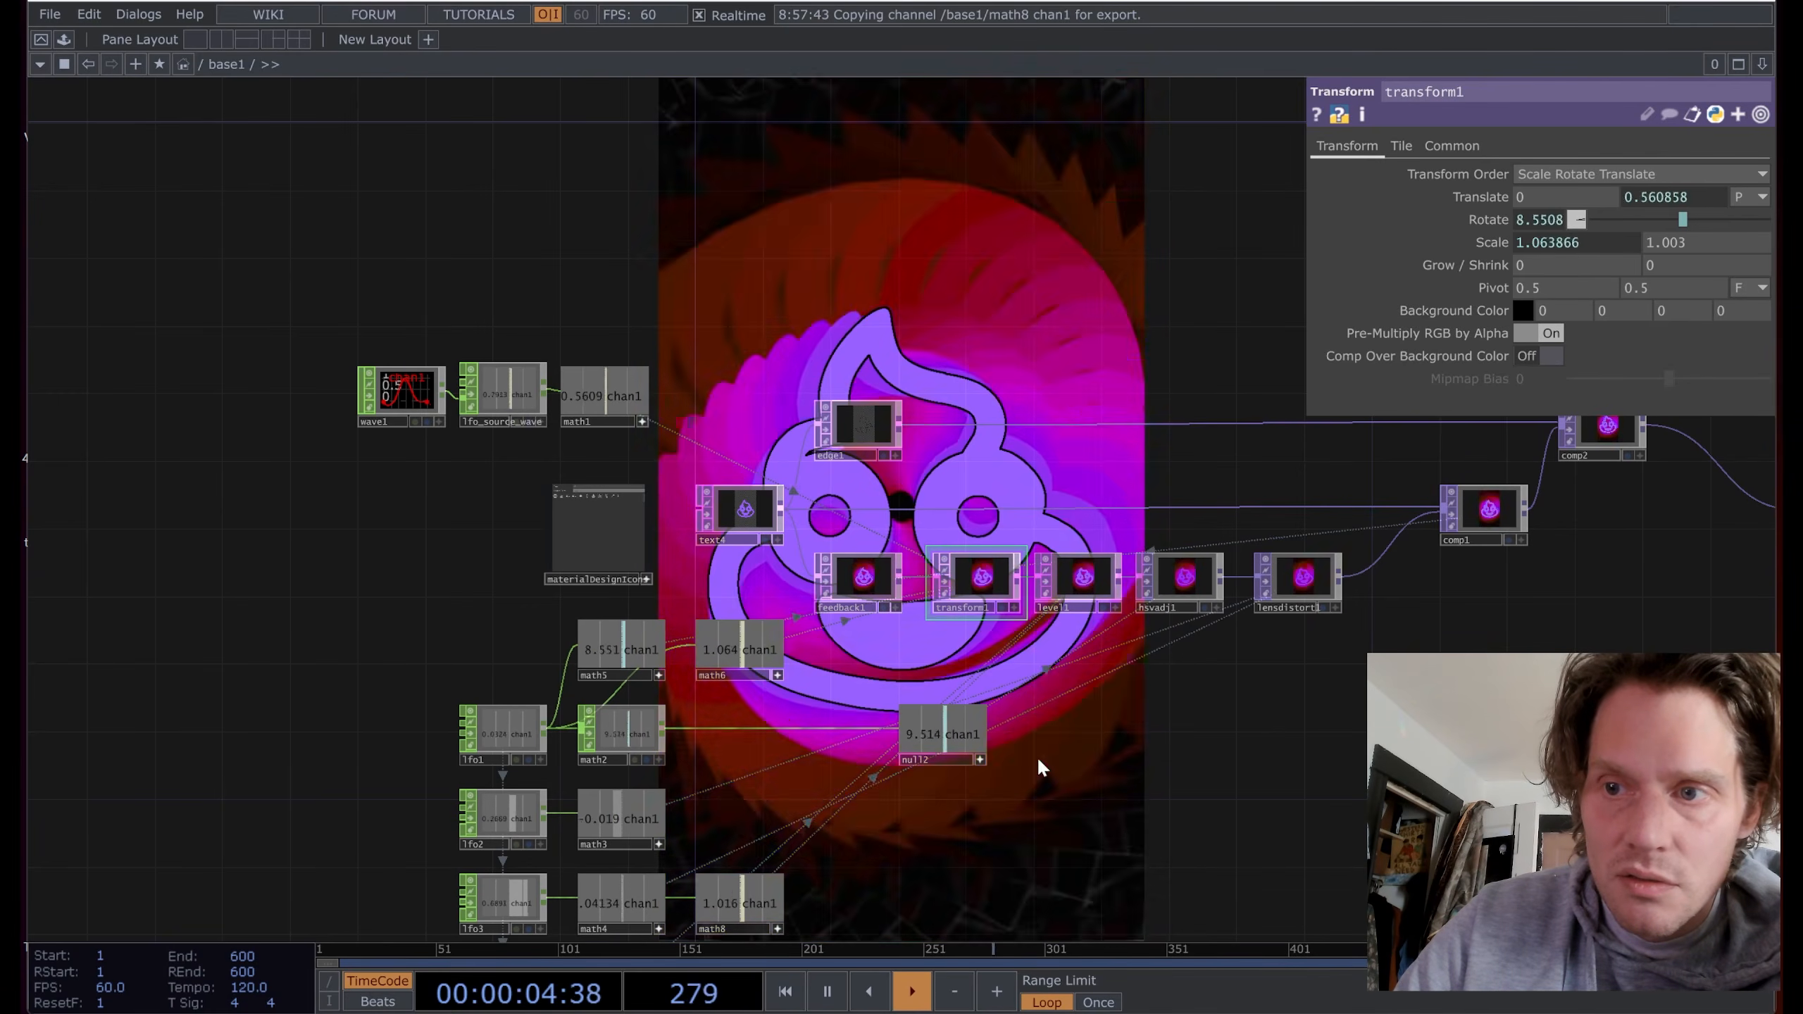
pyautogui.moveTo(1015, 826); pyautogui.dragTo(932, 611)
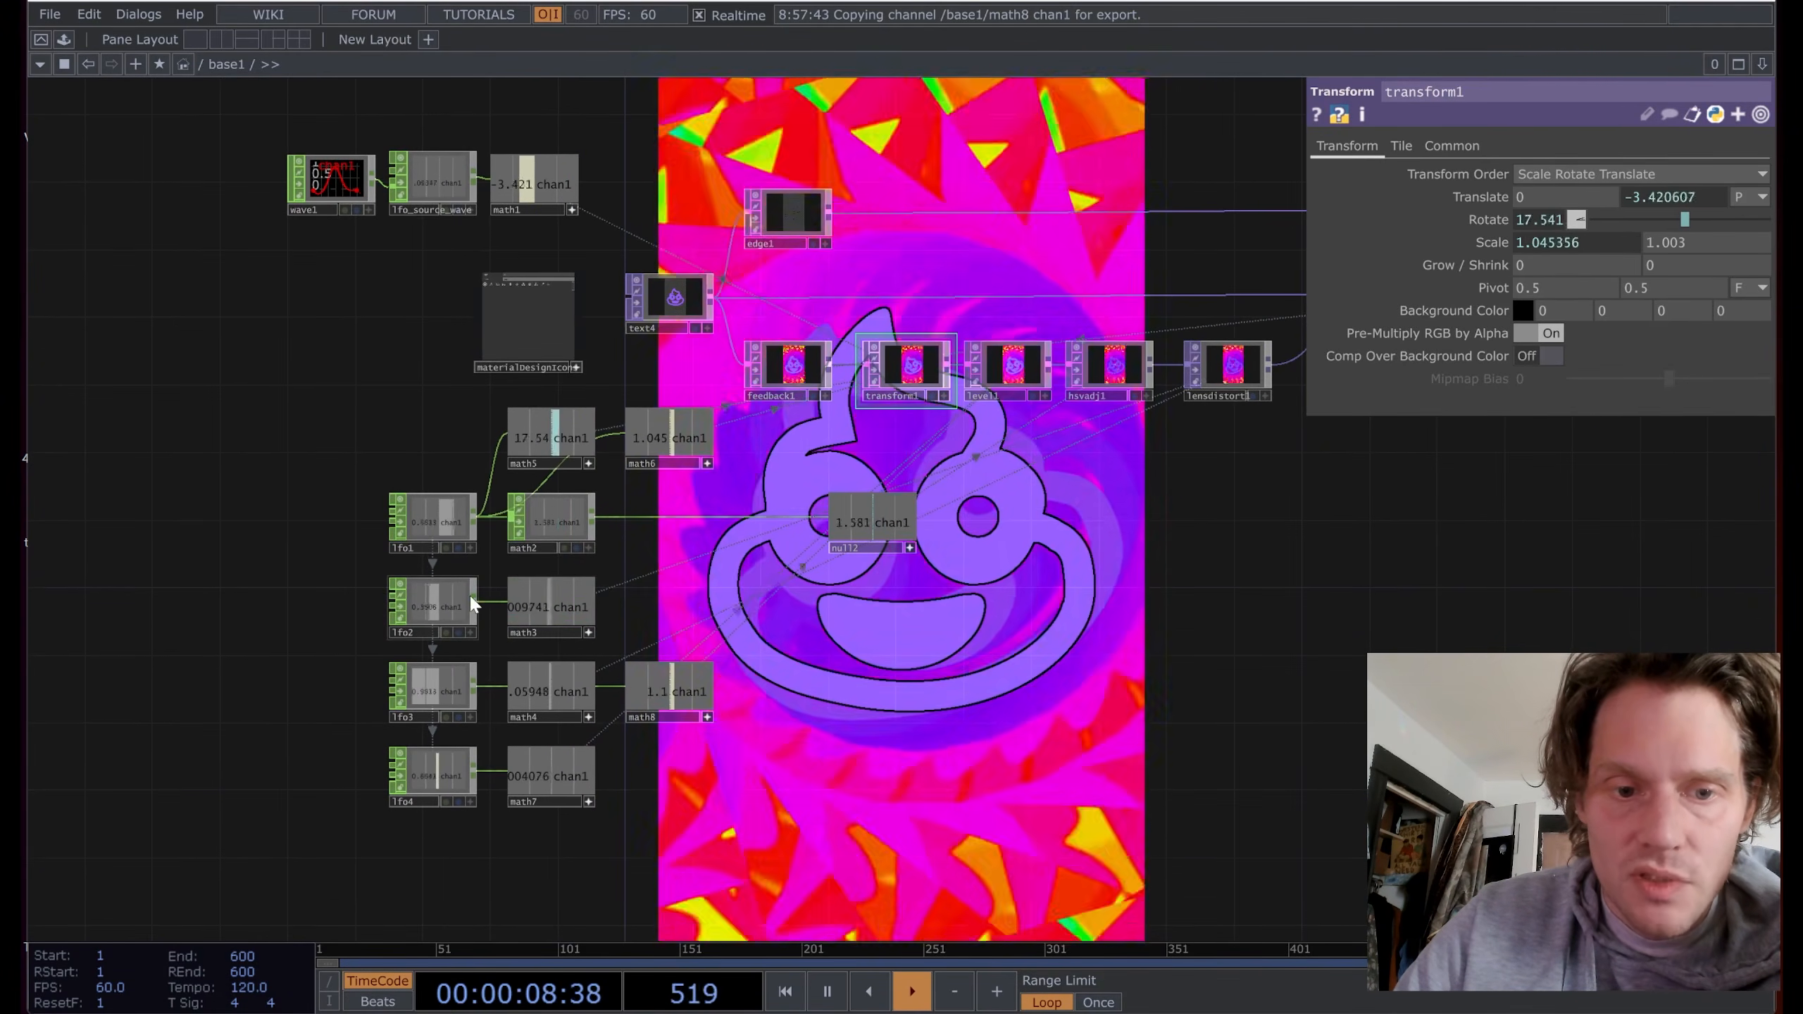
pyautogui.click(562, 594)
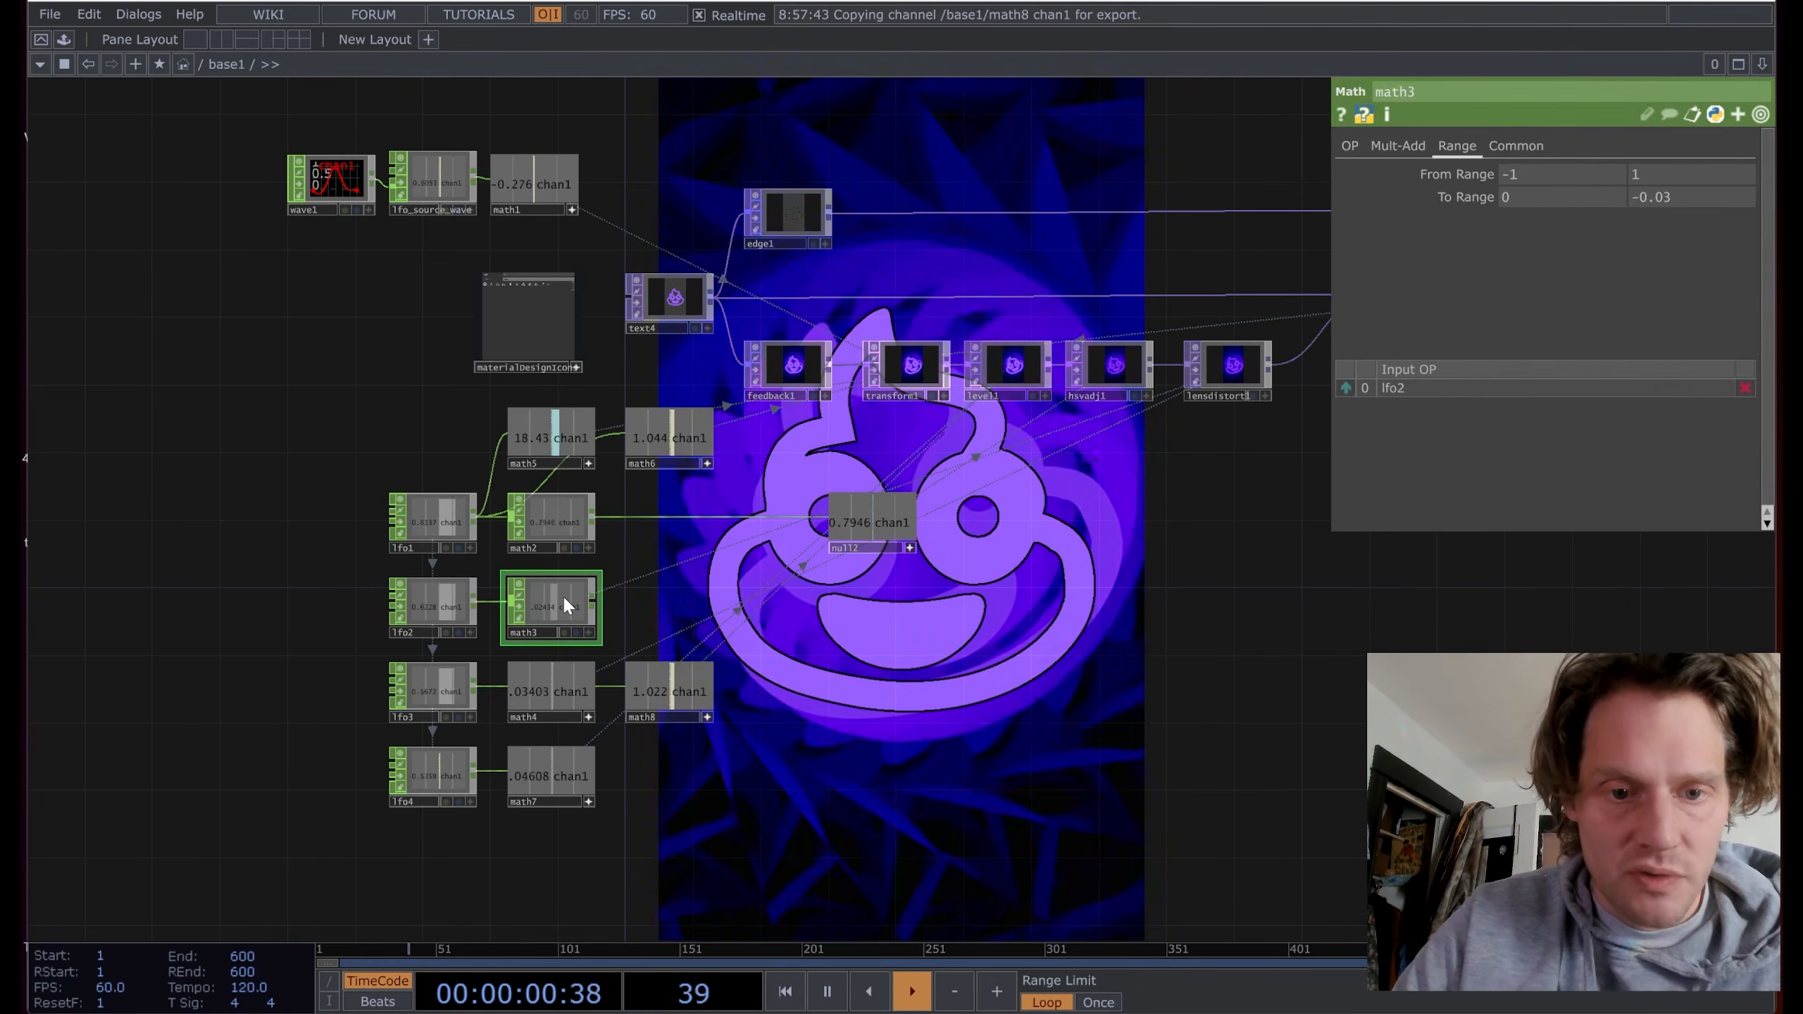
# Step: Duplicate math3 as math9 with a -3 to 3 range and drag its channel onto transform1
pyautogui.hotkey('ctrl', 'c')
pyautogui.hotkey('ctrl', 'v')
pyautogui.moveTo(567, 675); pyautogui.dragTo(684, 600)
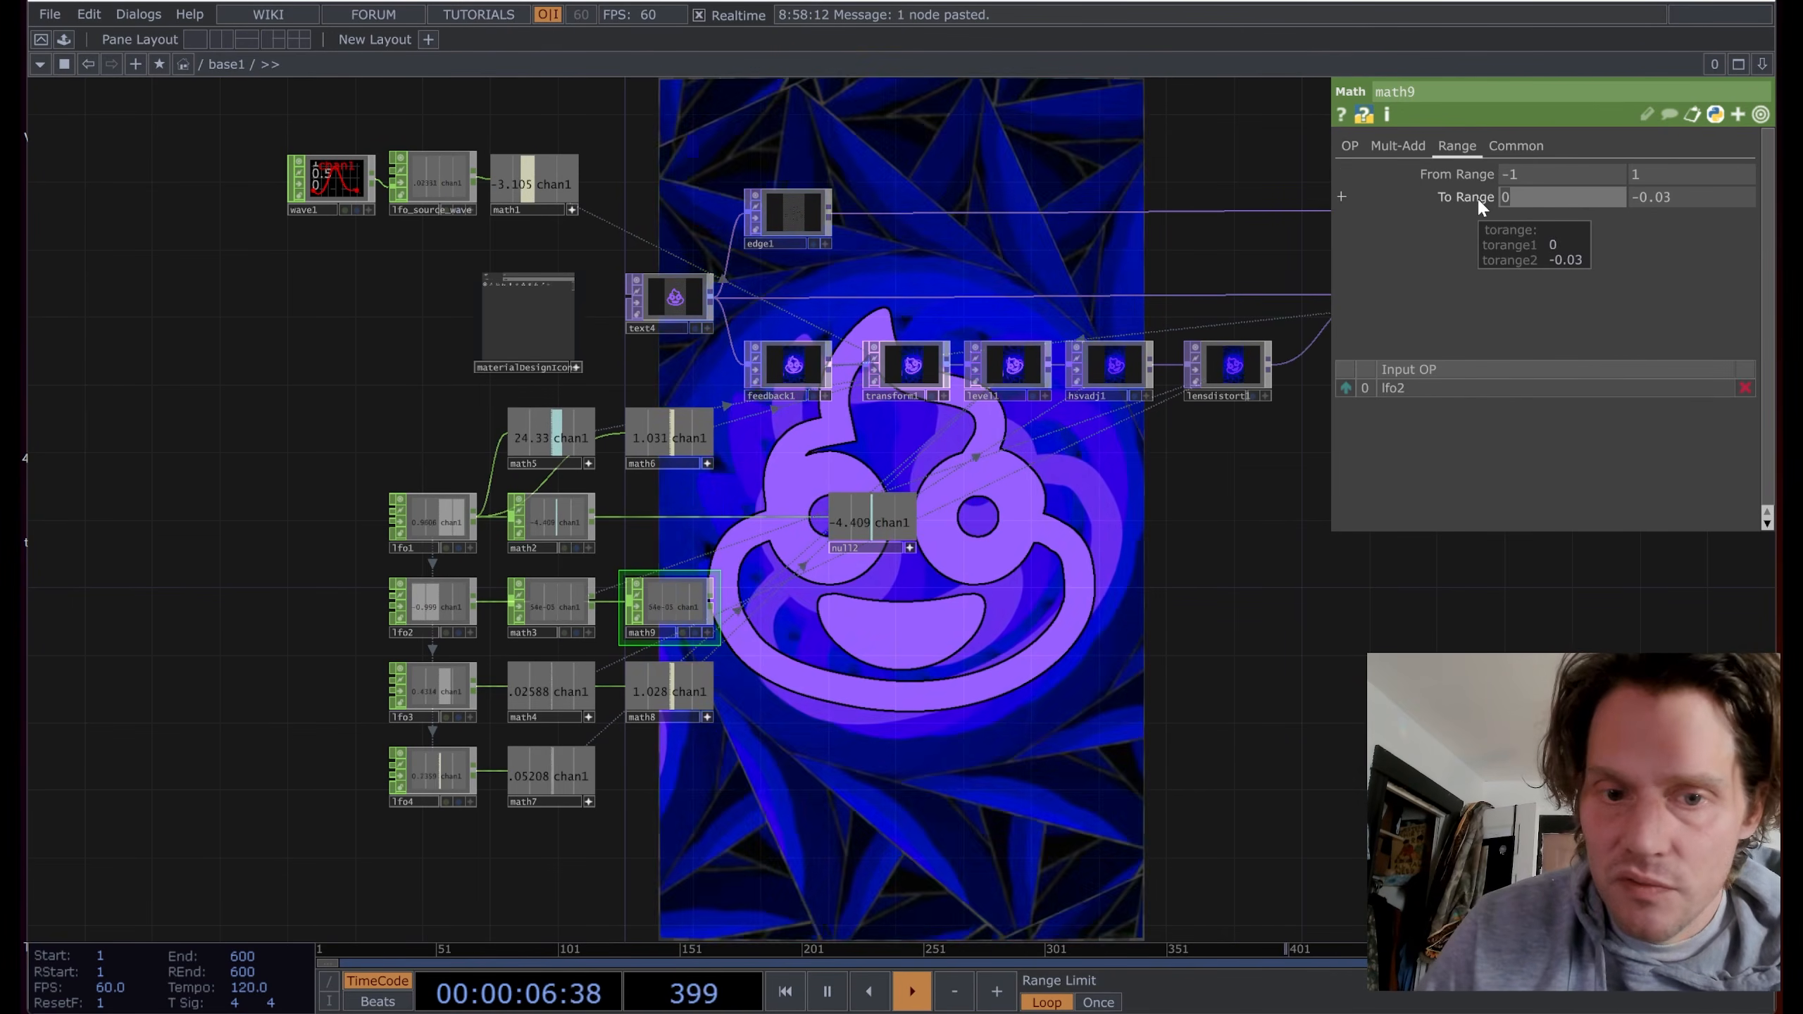
pyautogui.write('-')
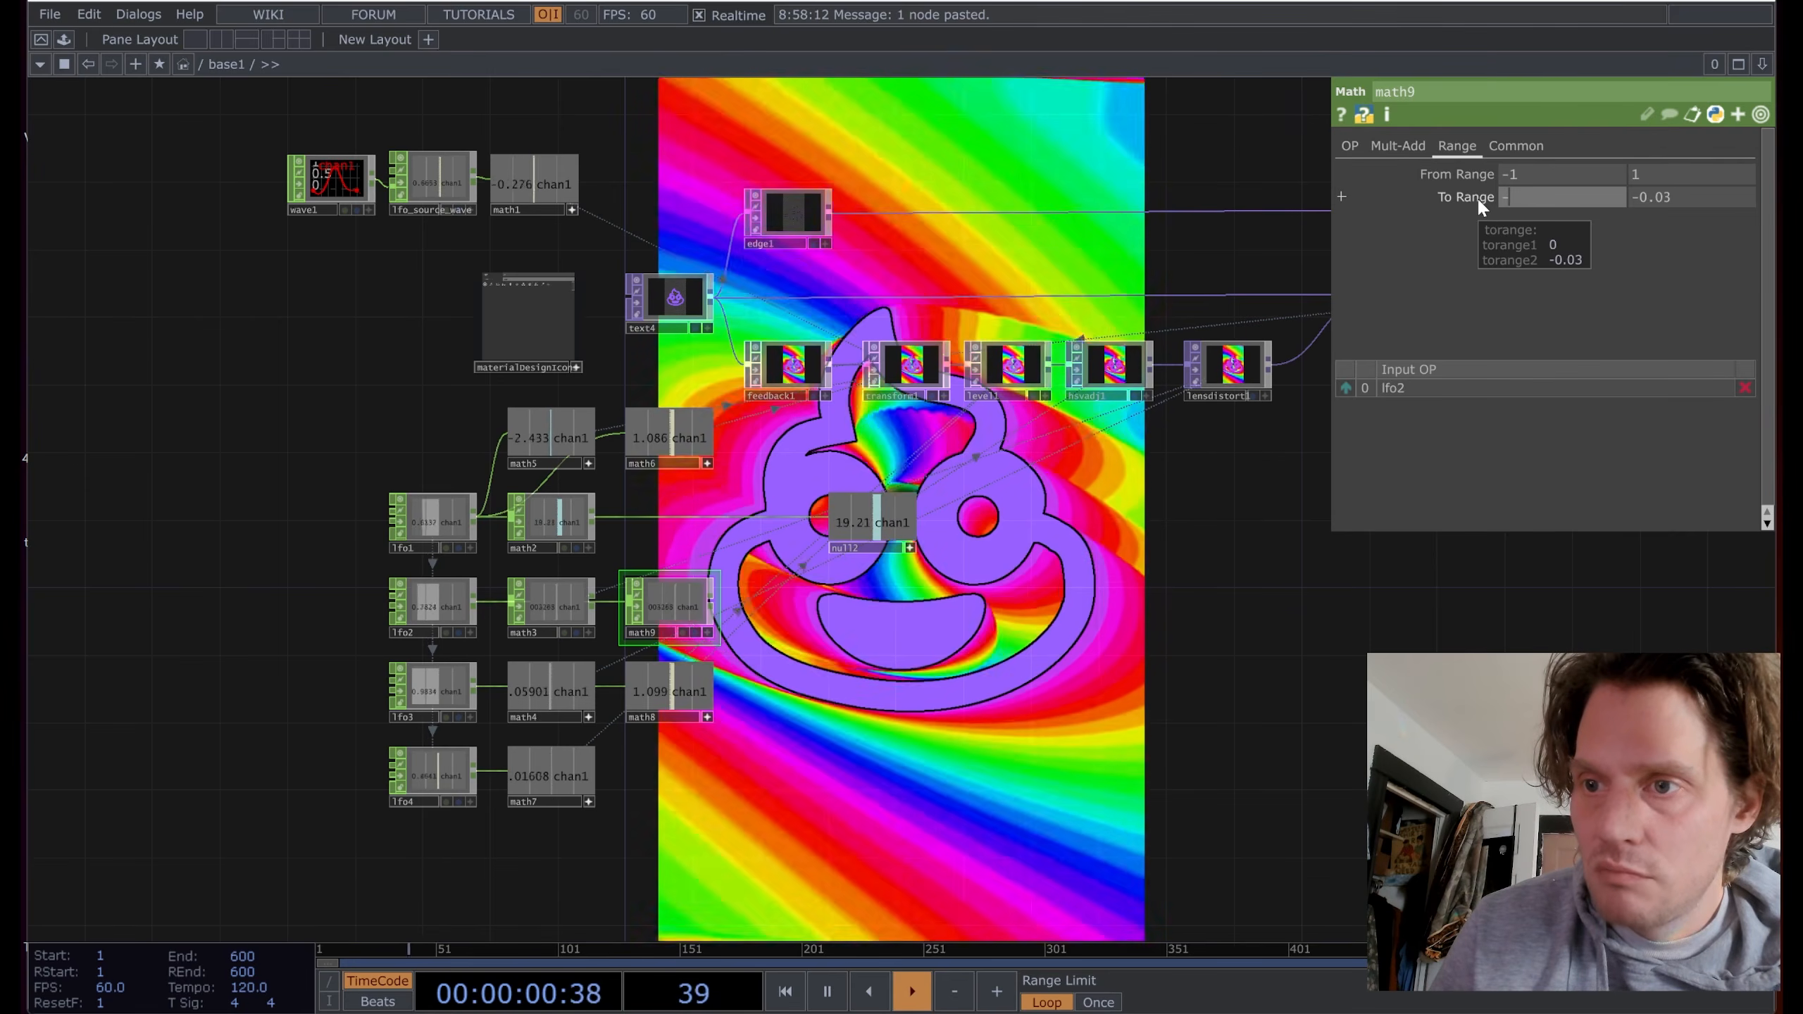
pyautogui.write('3')
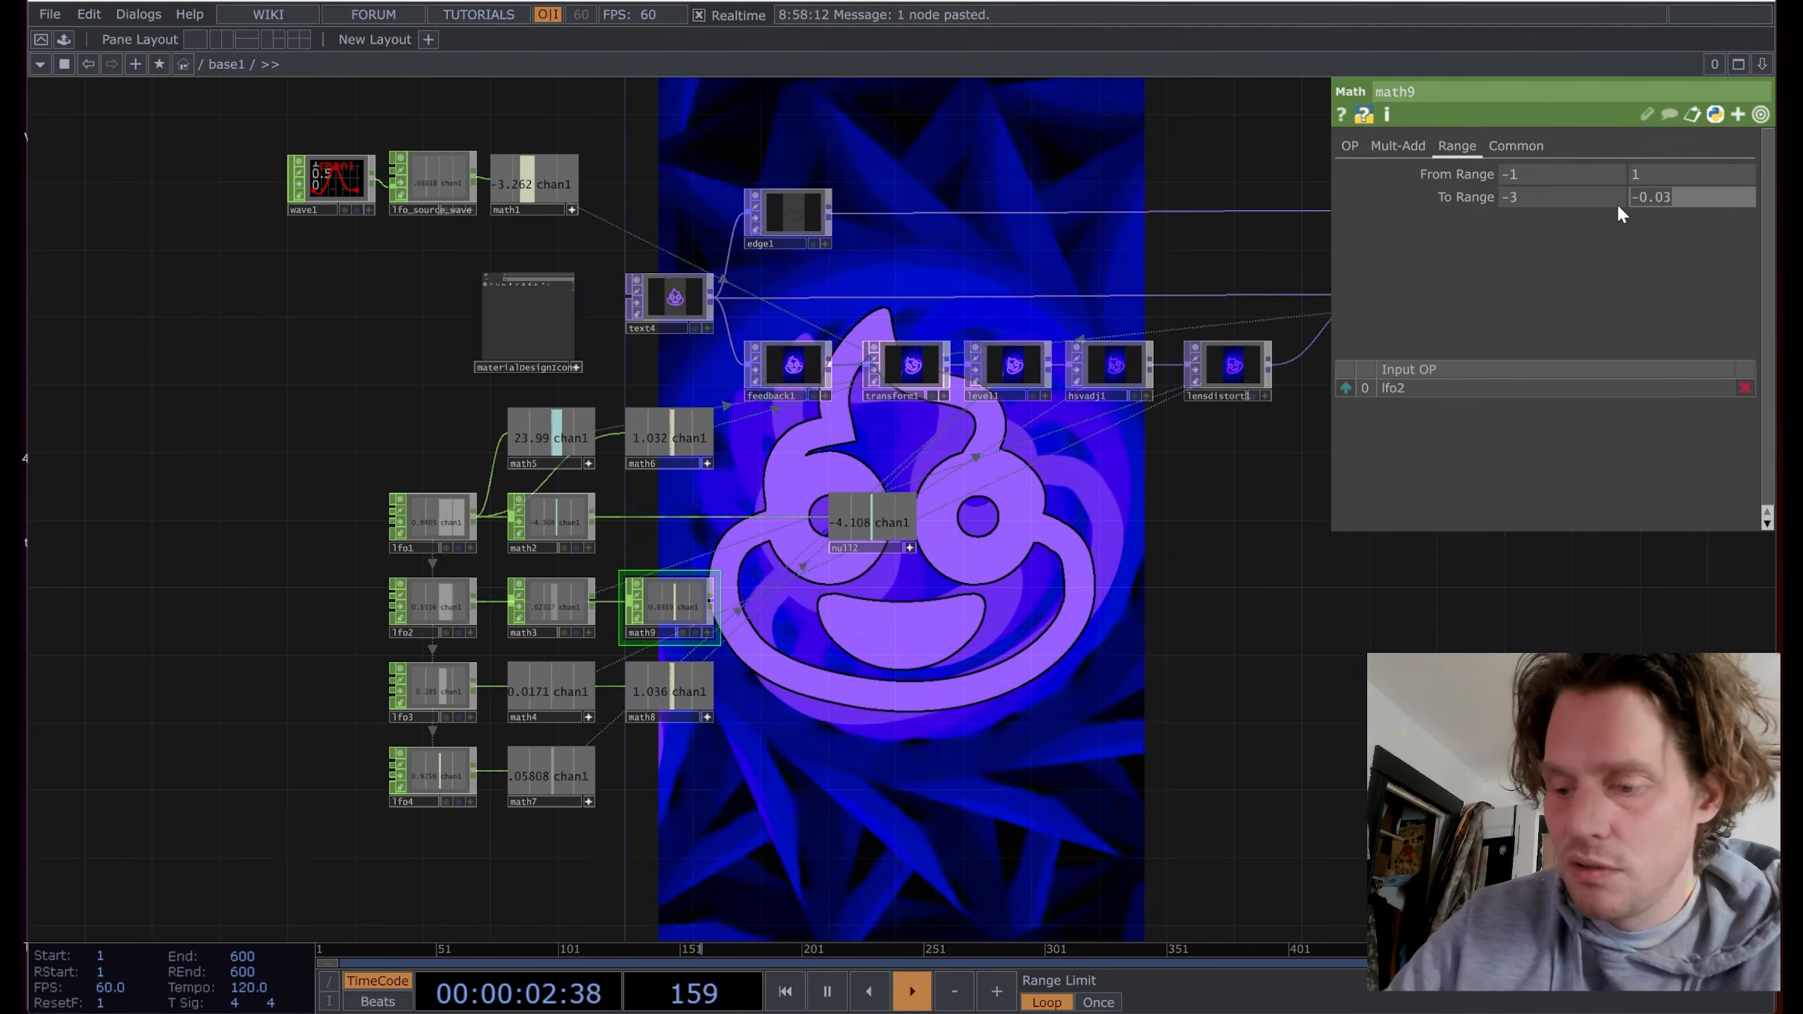
pyautogui.click(707, 632)
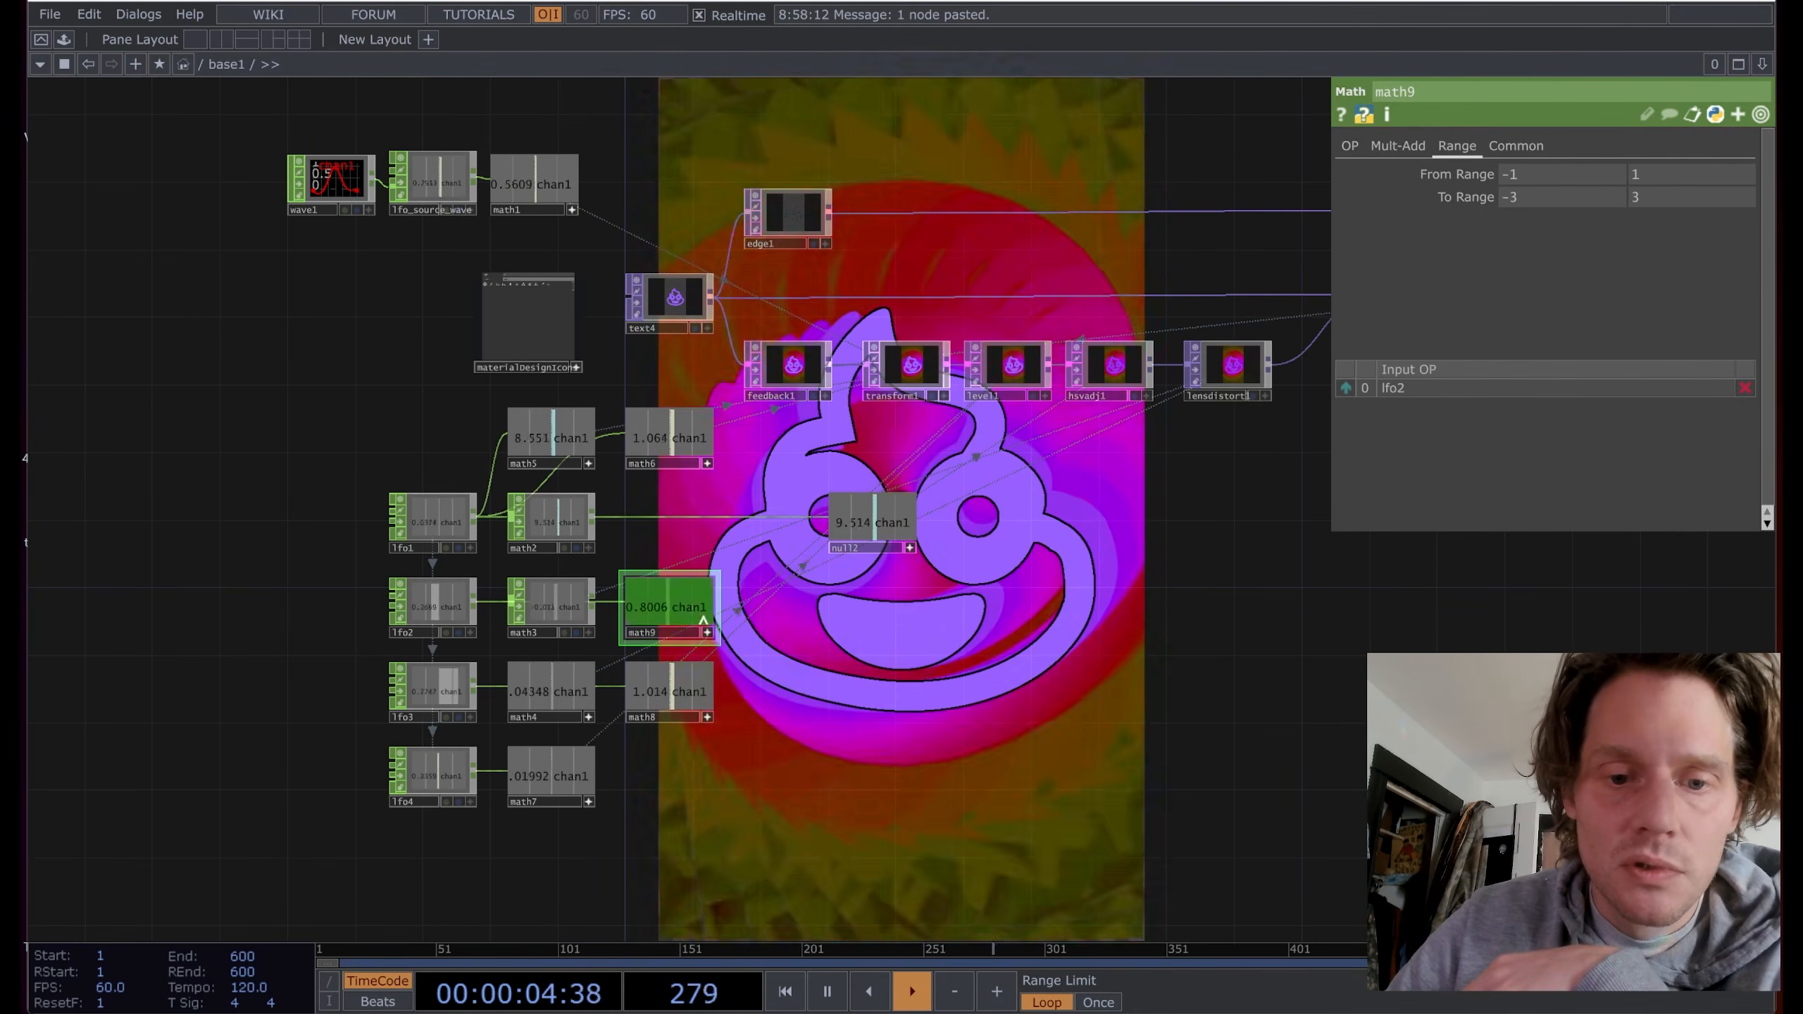
pyautogui.moveTo(667, 607); pyautogui.dragTo(868, 462)
pyautogui.moveTo(911, 350); pyautogui.dragTo(898, 366)
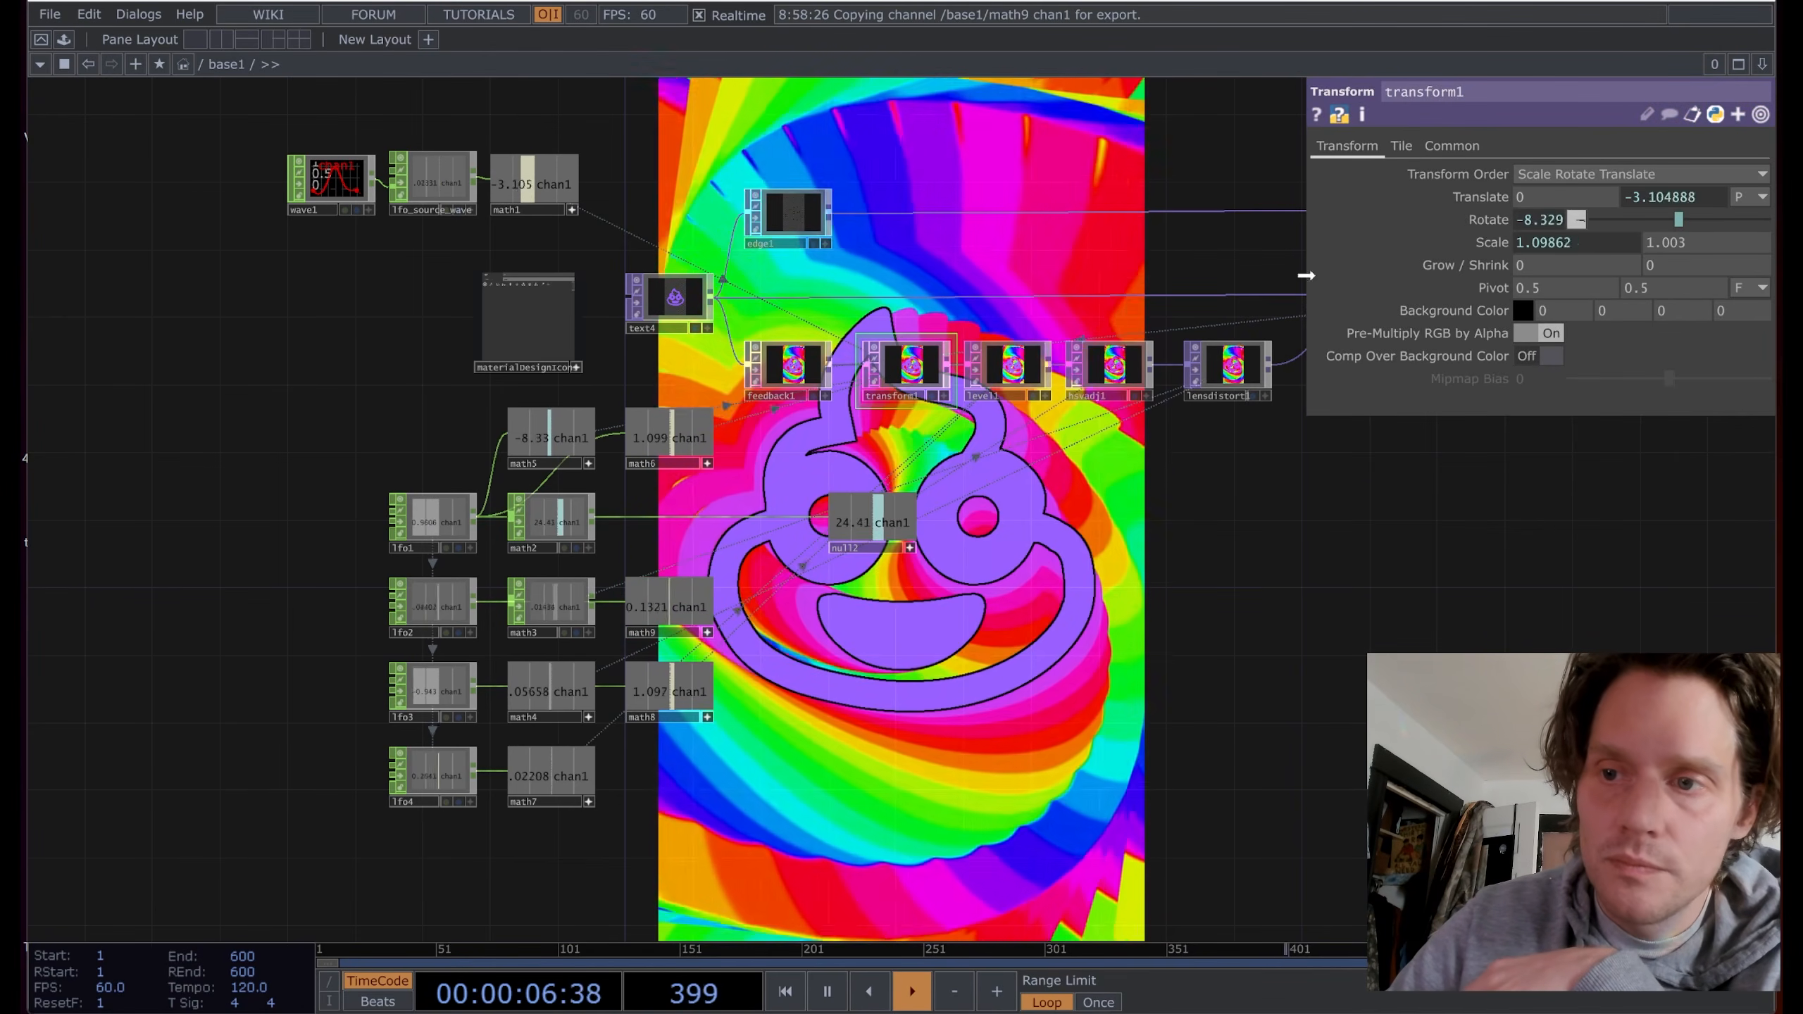
# Step: Link transform1's Translate X to math9, then tune math9's Multiply to 4.77
pyautogui.click(1566, 192)
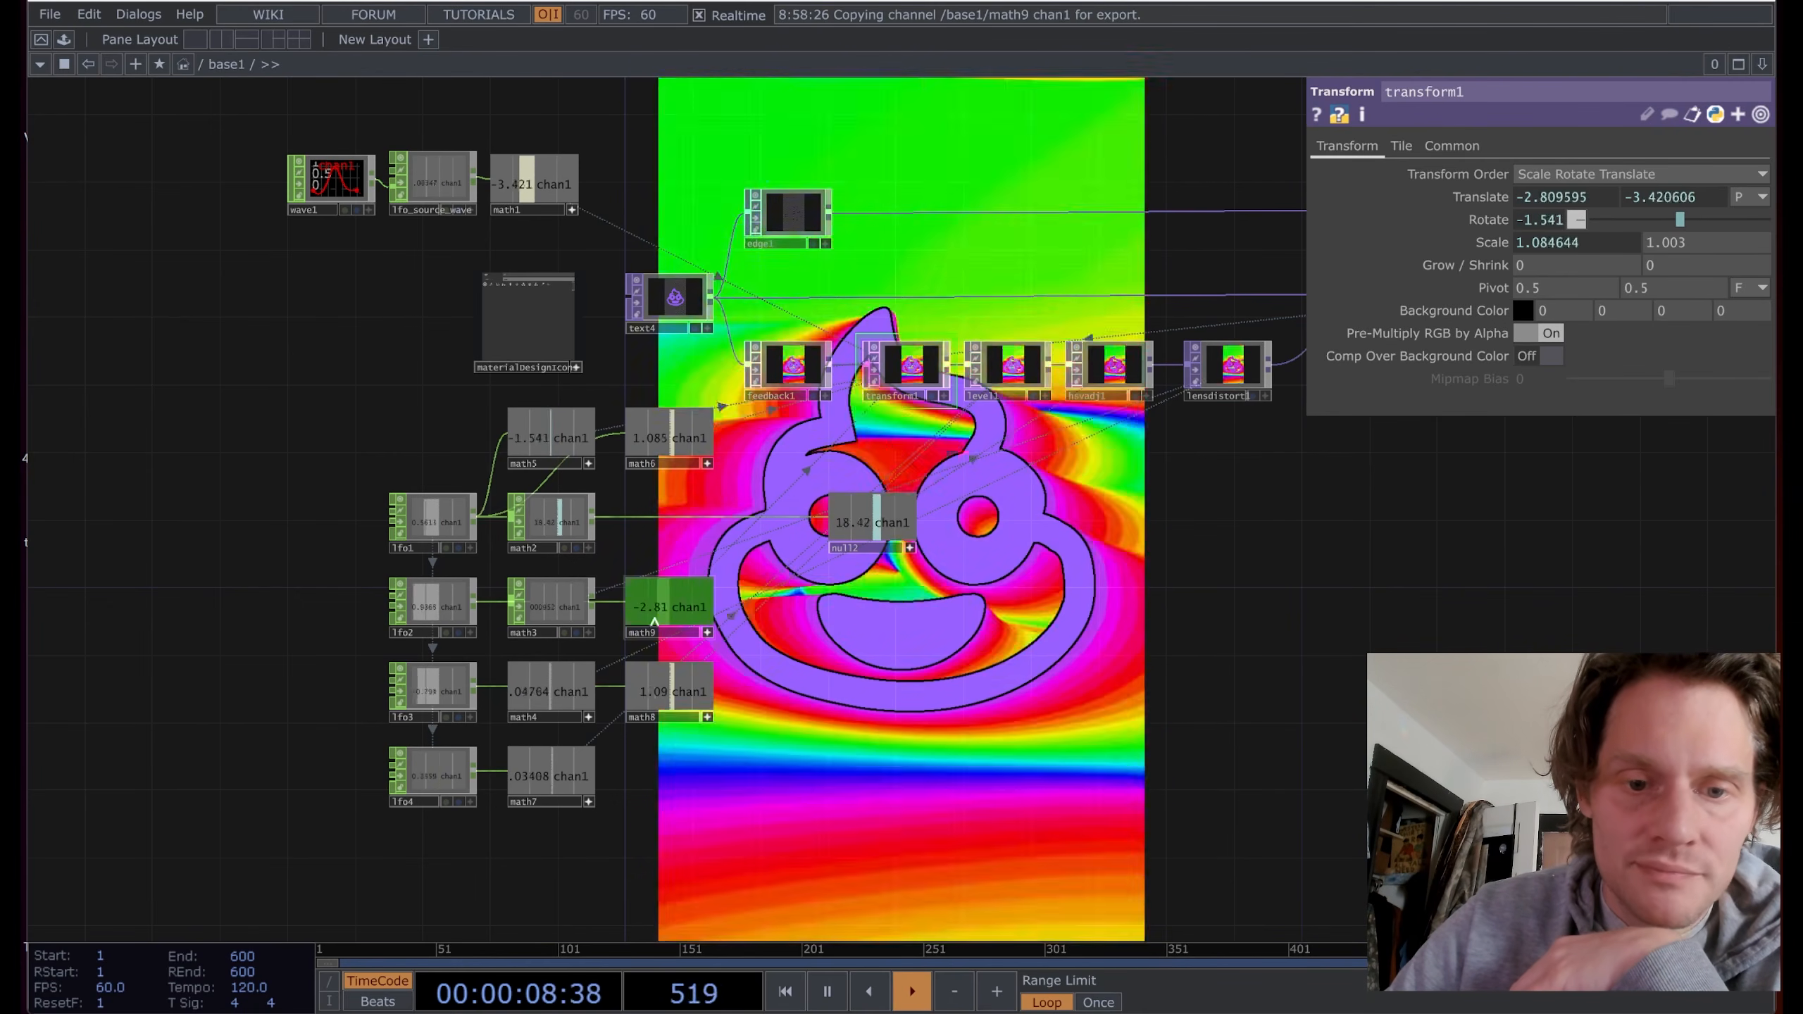
pyautogui.click(682, 610)
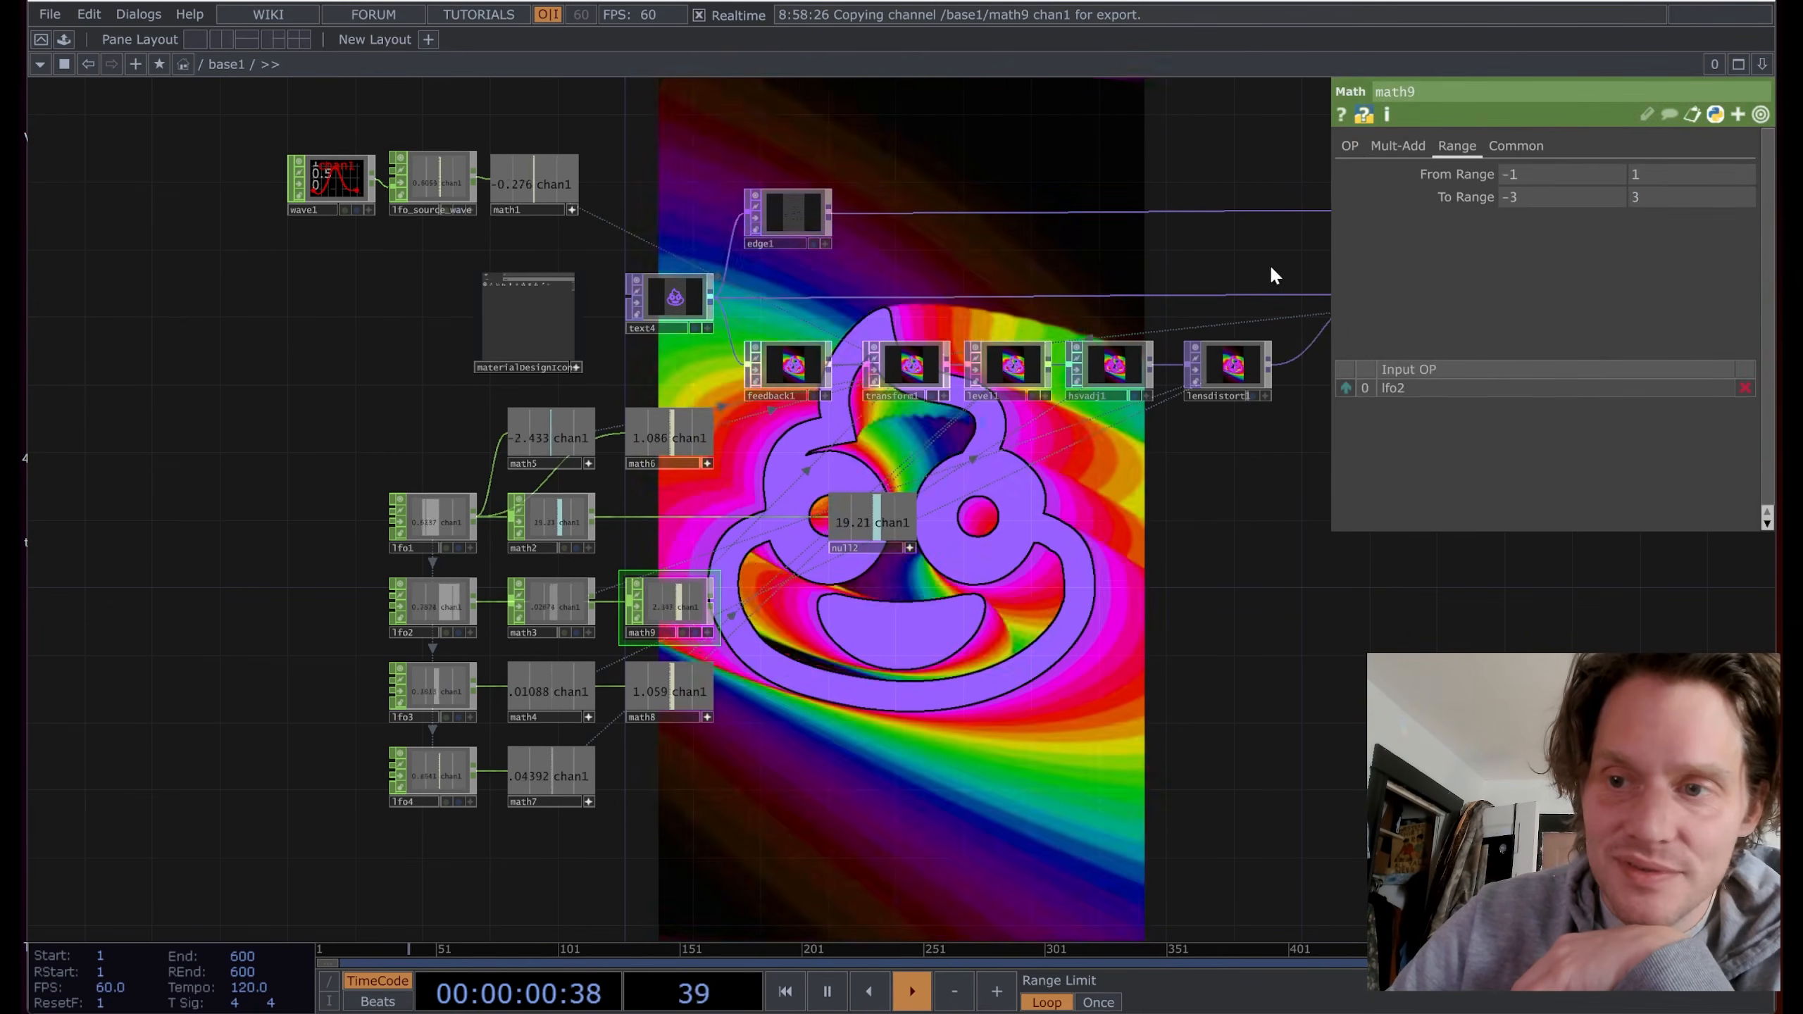
pyautogui.click(1403, 145)
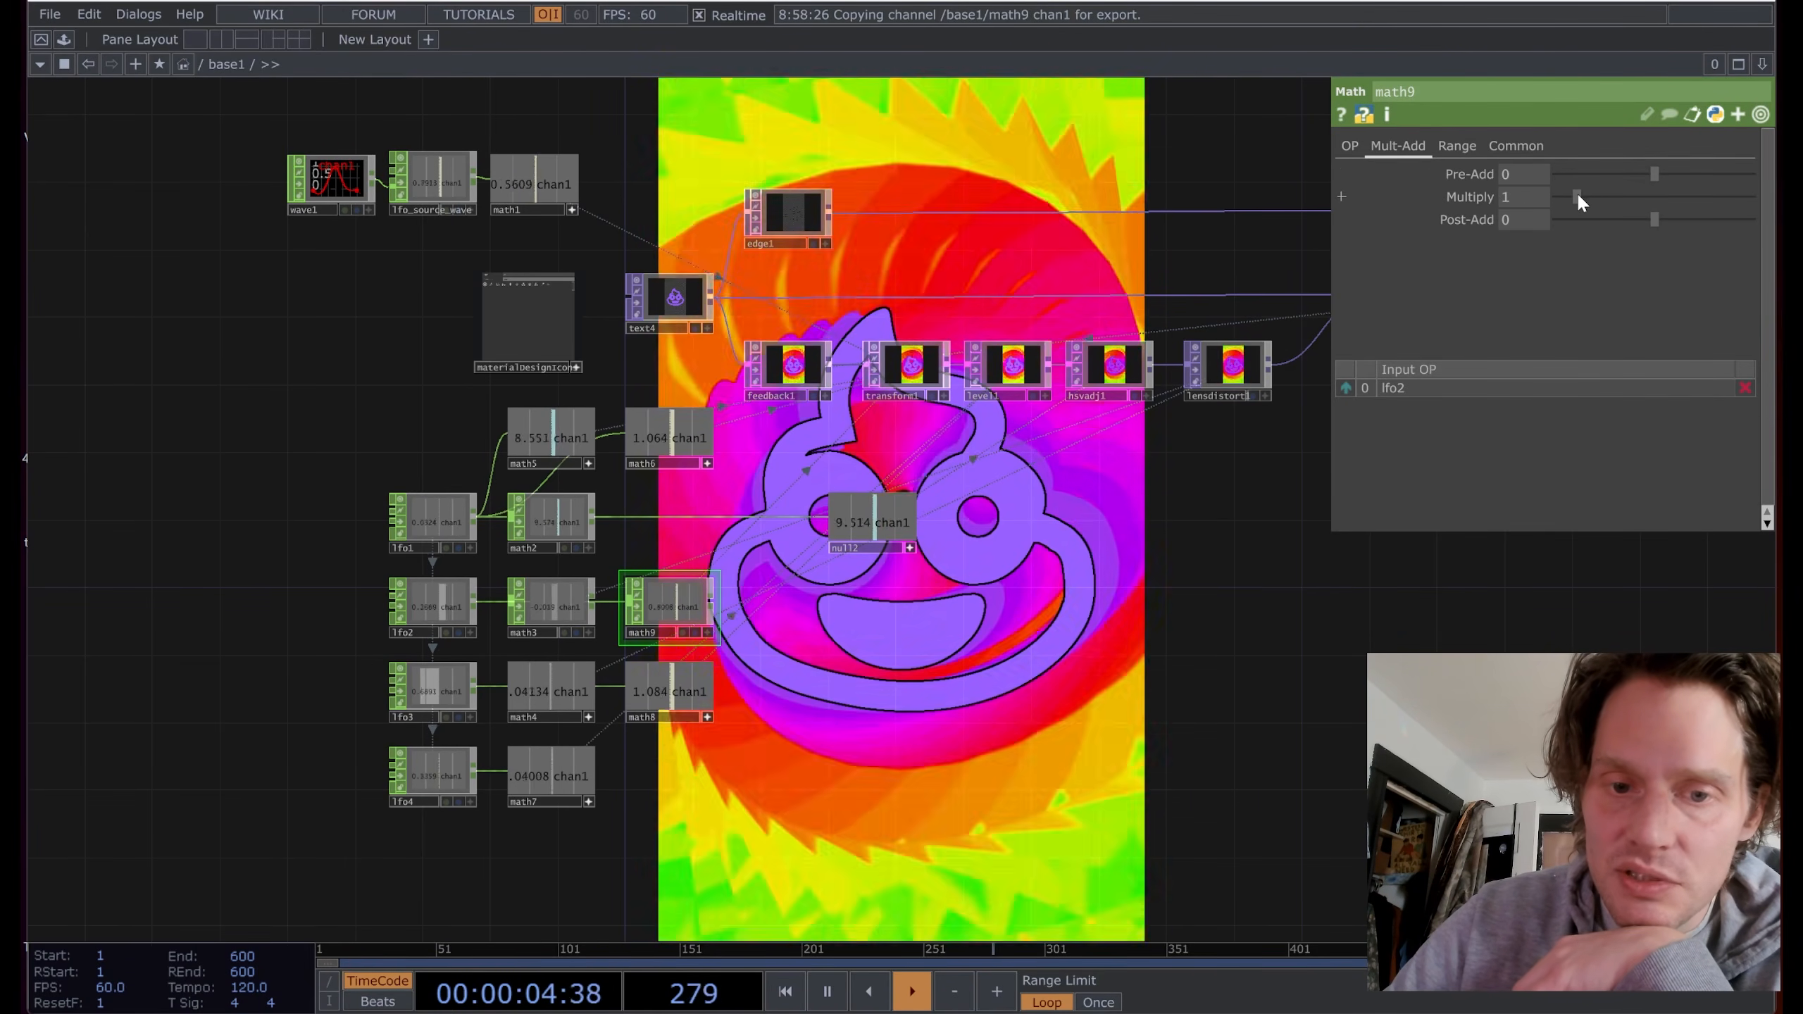
pyautogui.moveTo(1589, 196); pyautogui.dragTo(1609, 197)
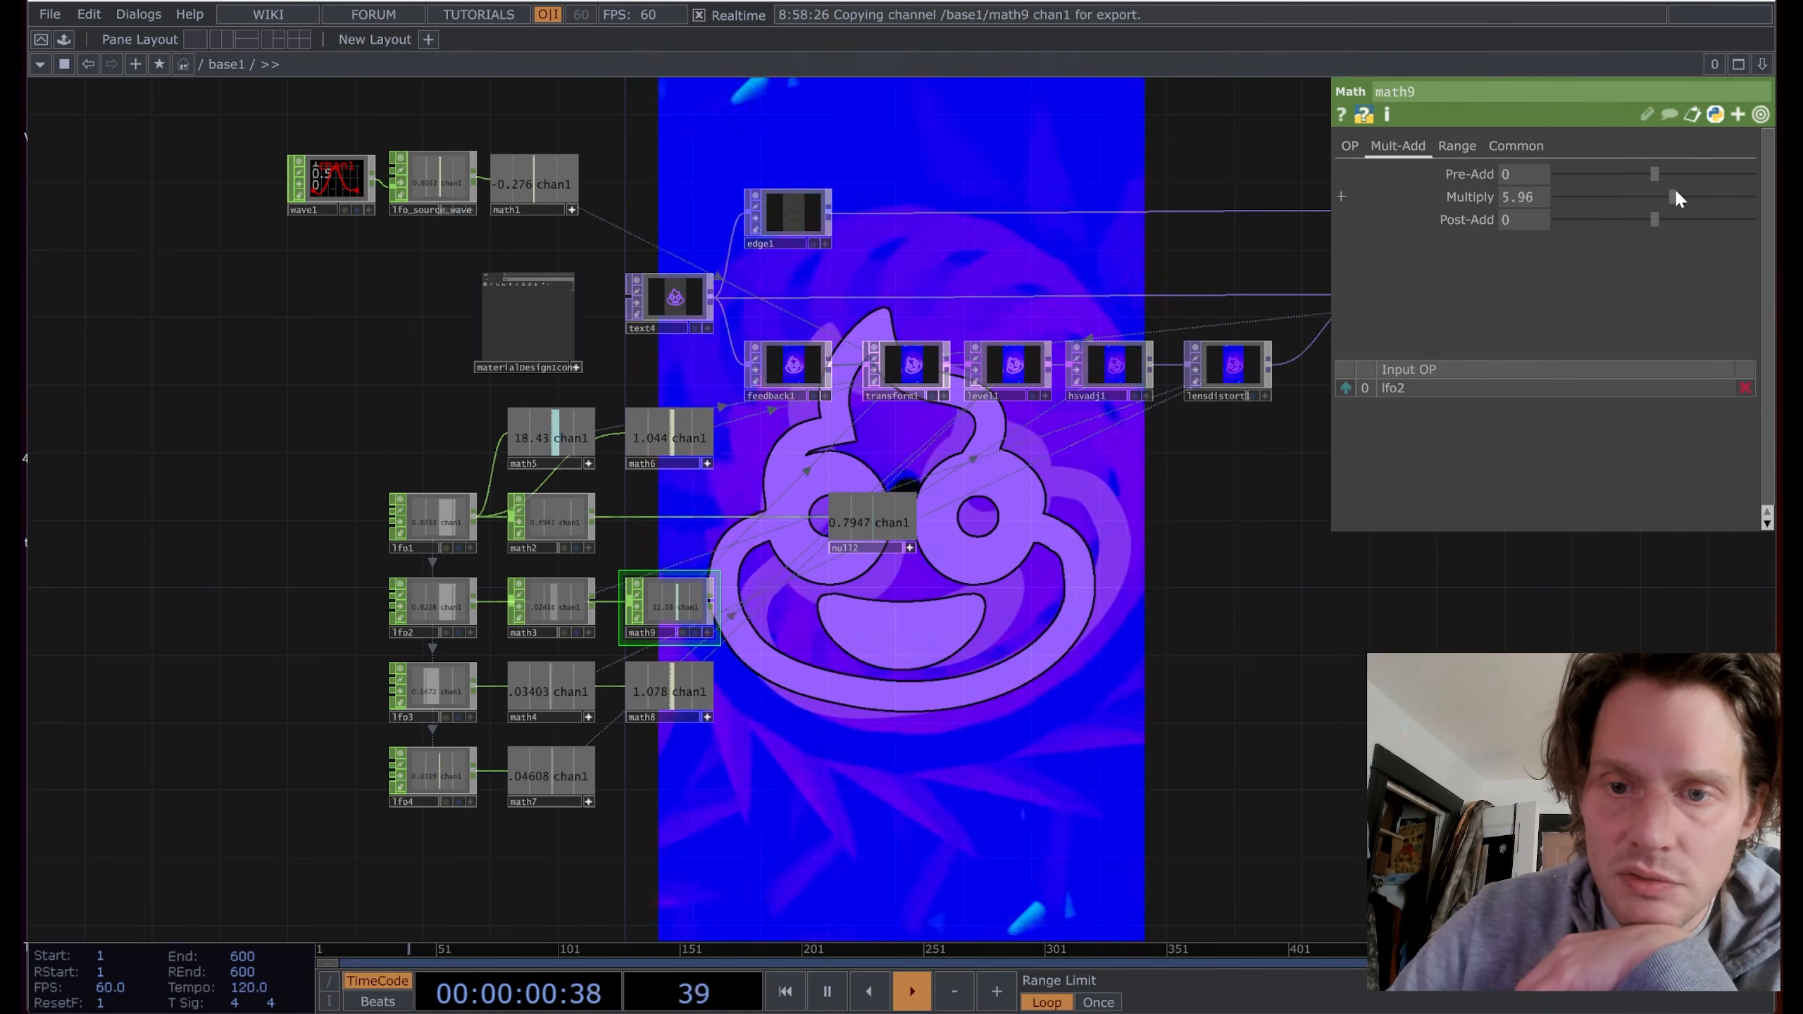
pyautogui.moveTo(1696, 196); pyautogui.dragTo(1753, 197)
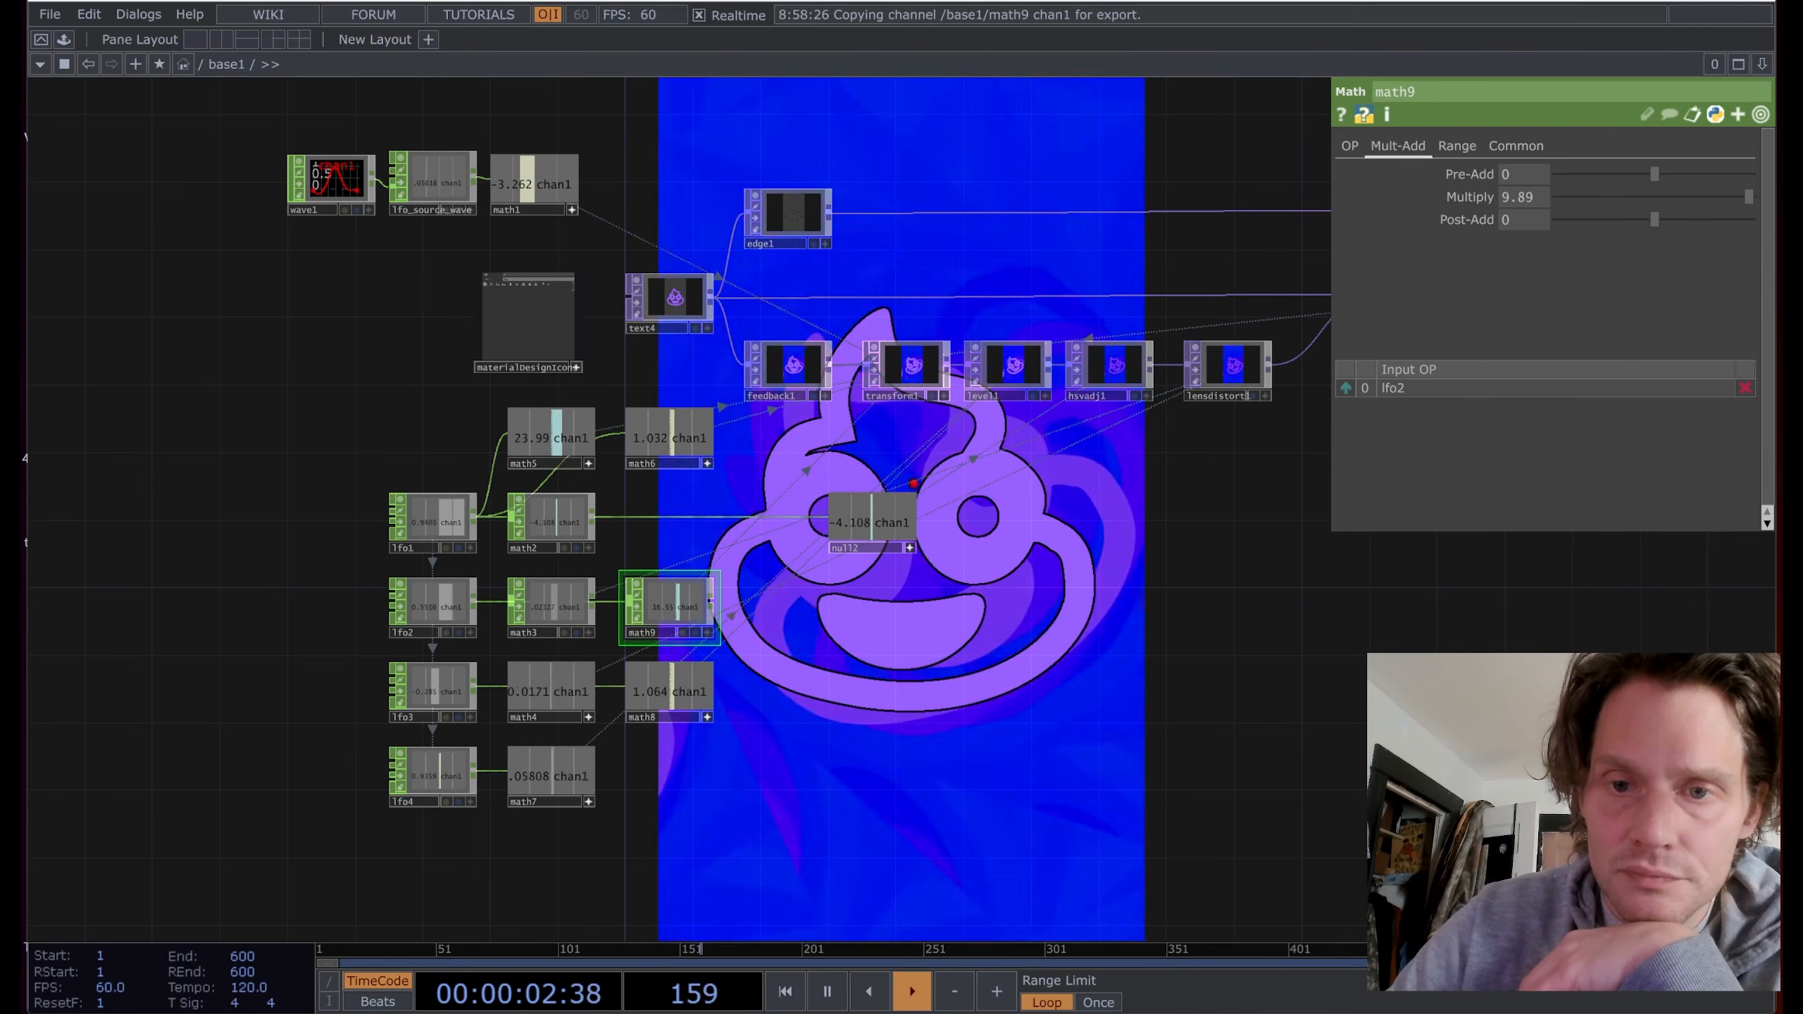
pyautogui.moveTo(1721, 199); pyautogui.dragTo(1747, 226)
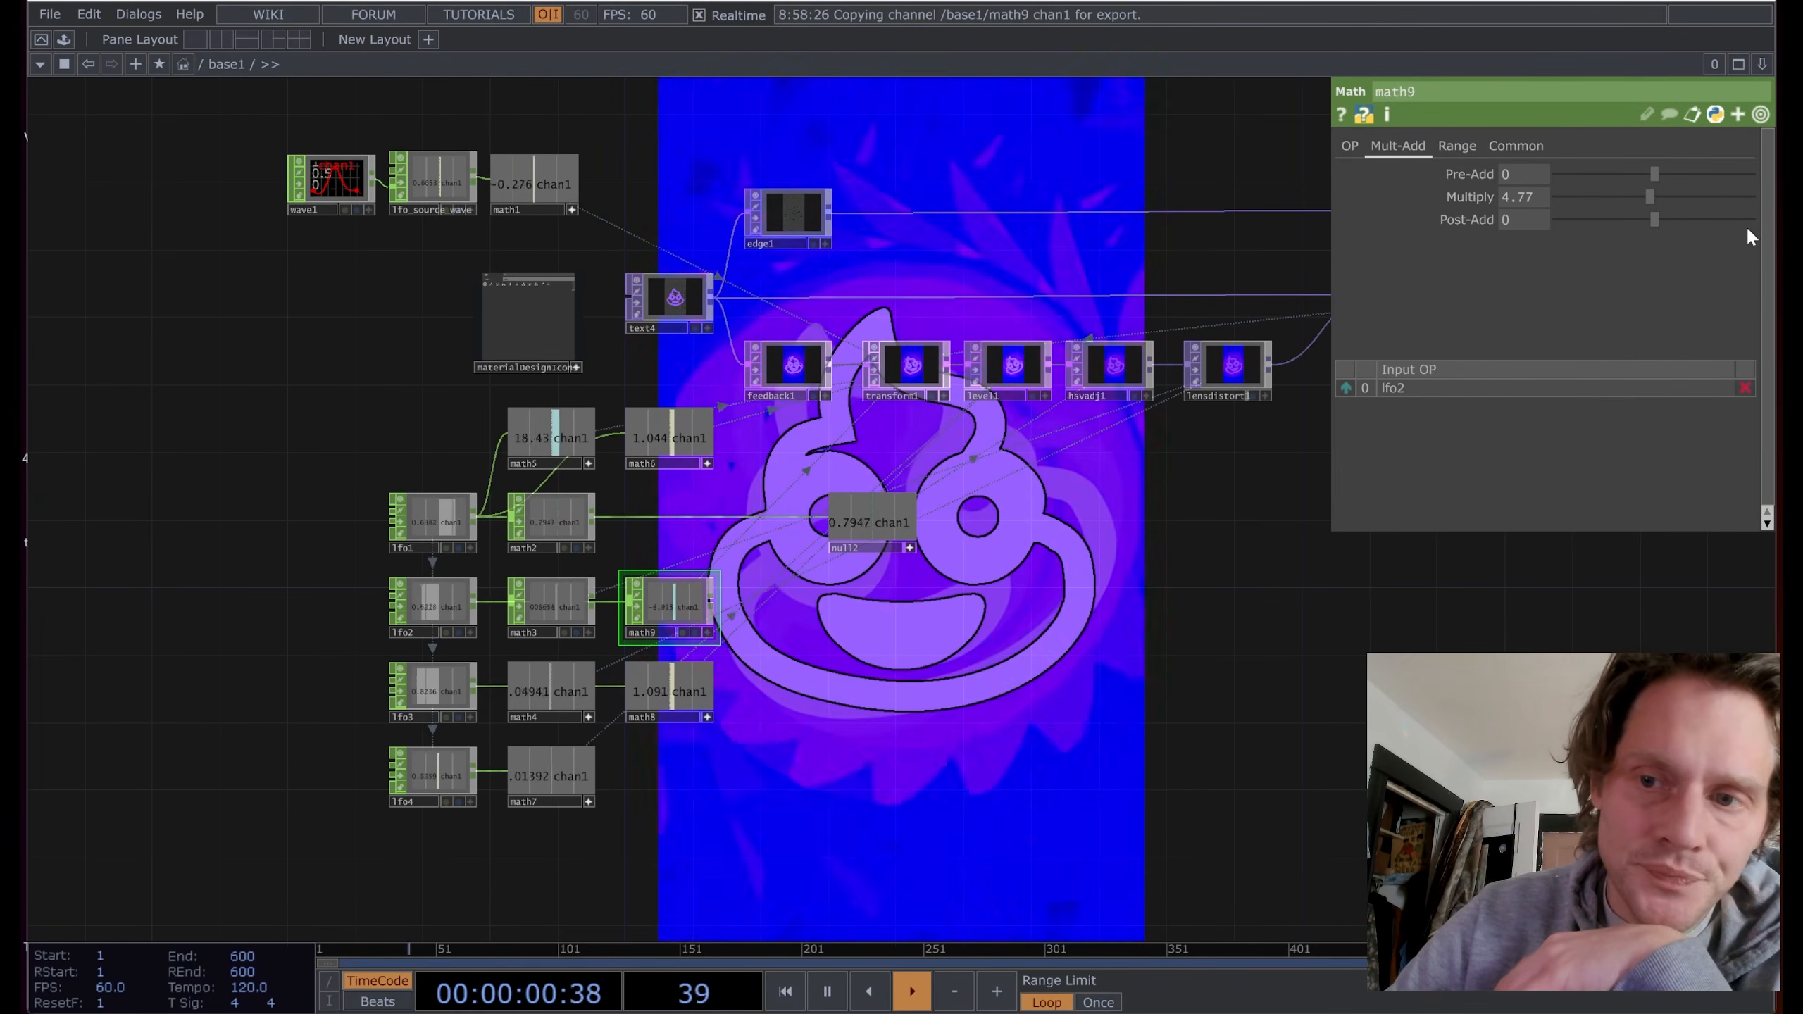
pyautogui.moveTo(814, 604); pyautogui.dragTo(882, 631)
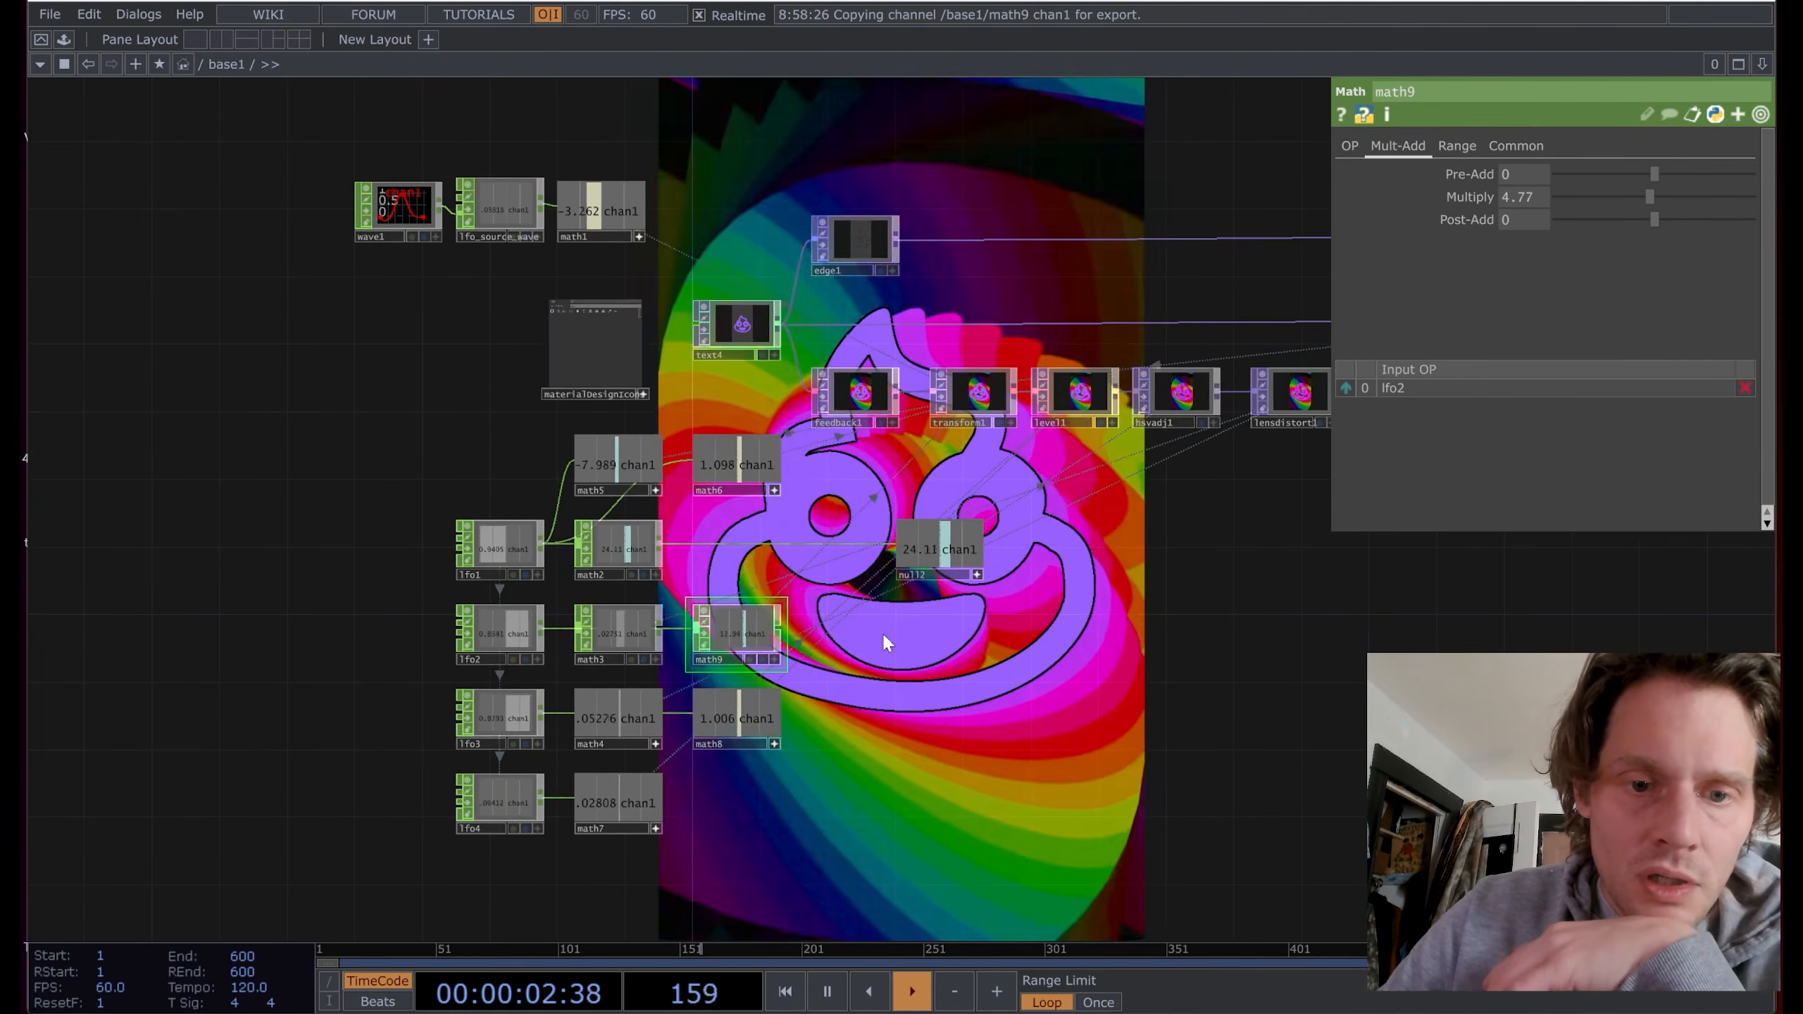
# Step: Set lensdistort1's P1 to -0.047
pyautogui.moveTo(1175, 487); pyautogui.dragTo(870, 578)
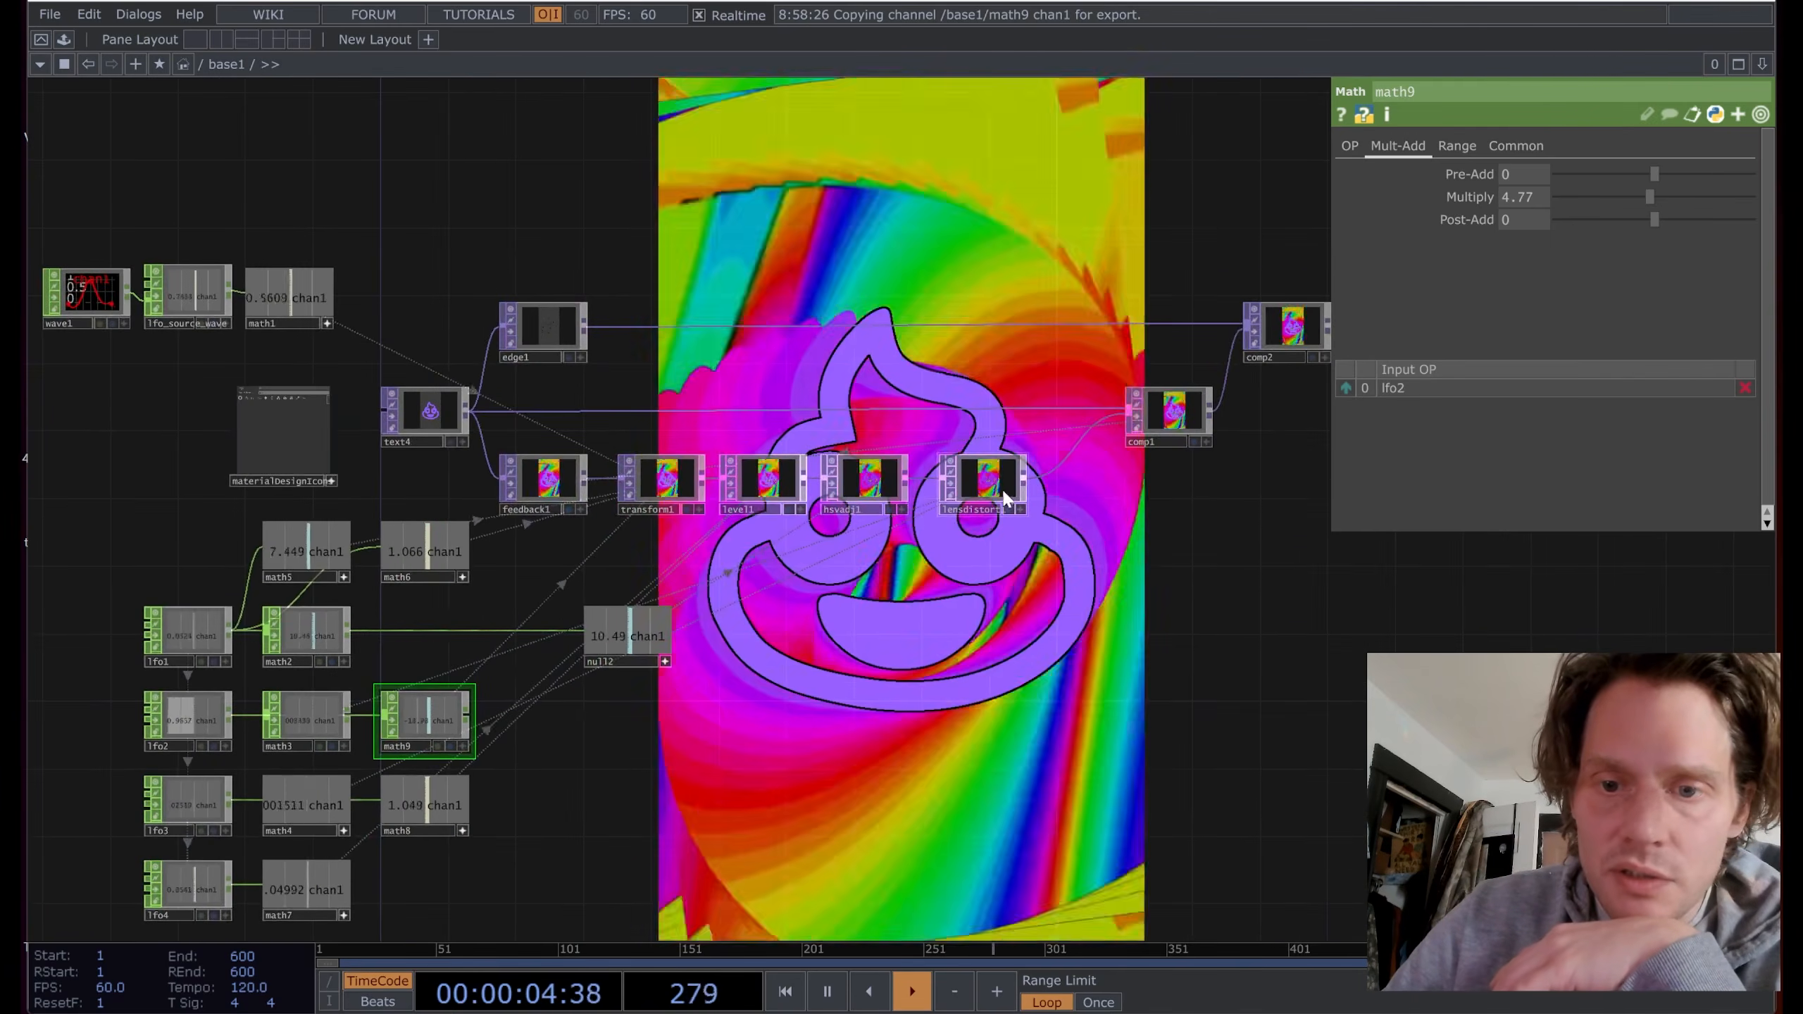
pyautogui.scroll(6, 992, 485)
pyautogui.click(986, 492)
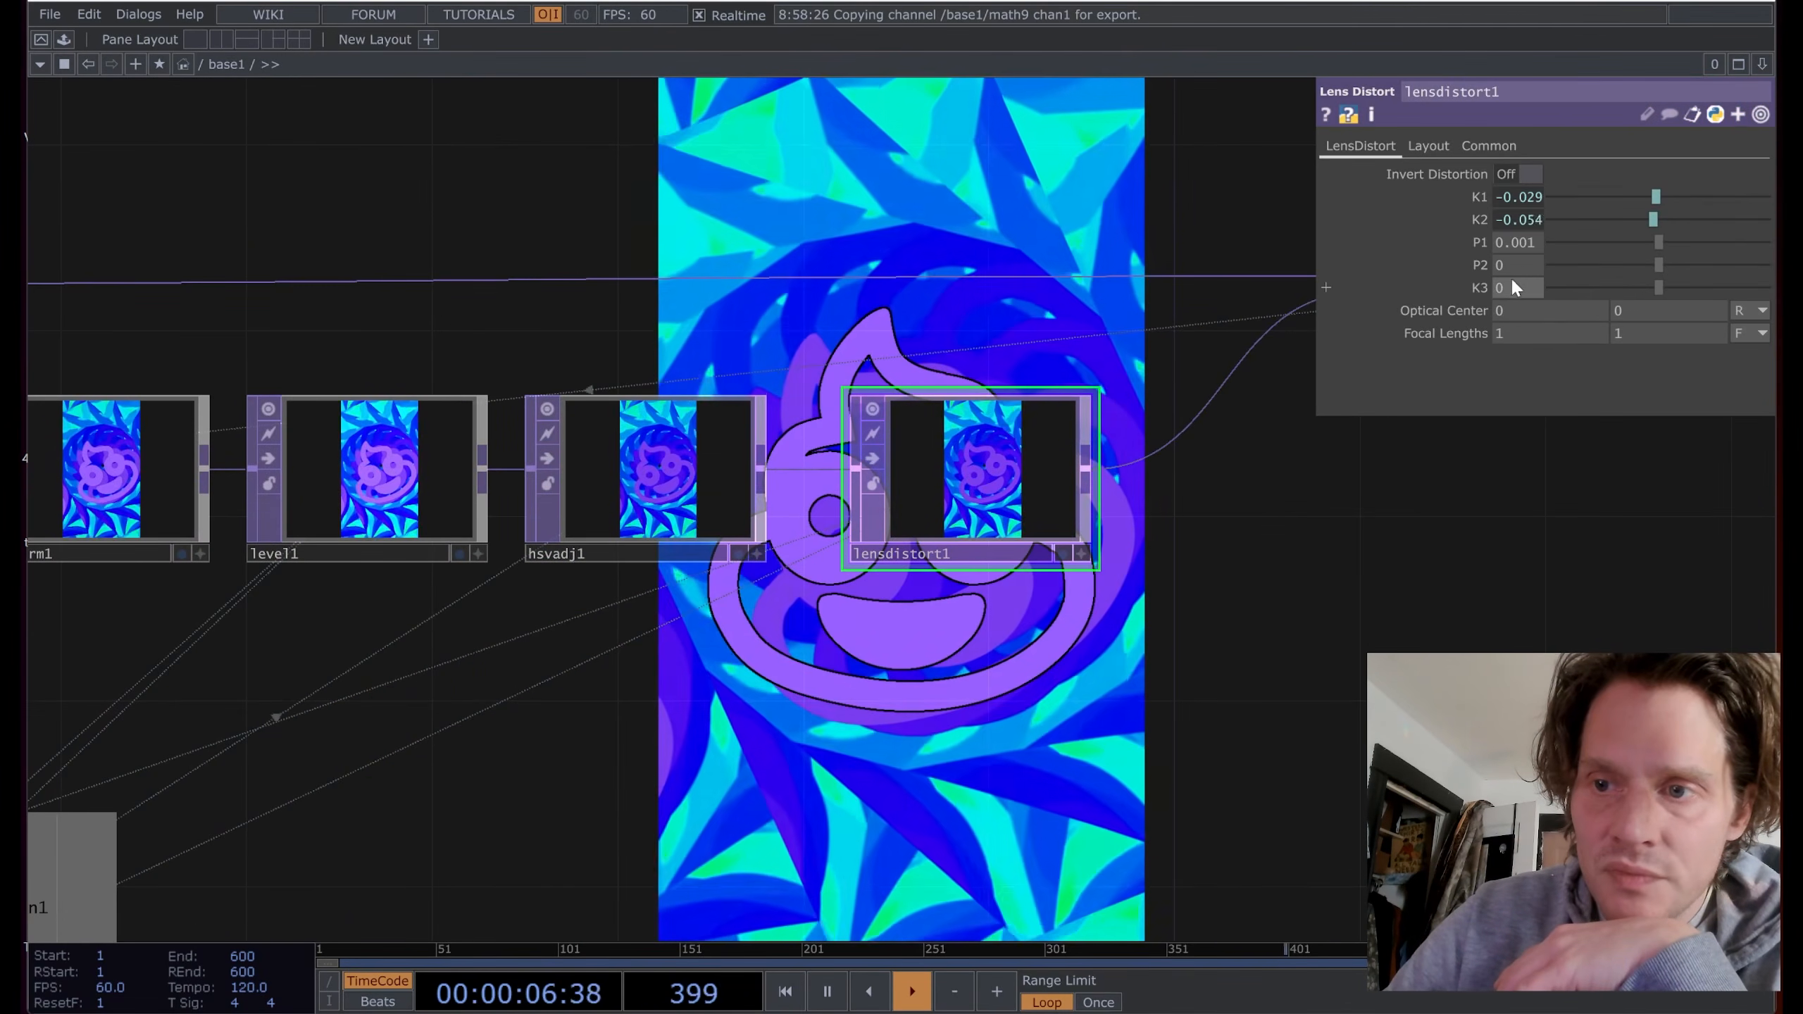
pyautogui.scroll(-4, 1149, 270)
pyautogui.moveTo(1153, 231); pyautogui.dragTo(1088, 281)
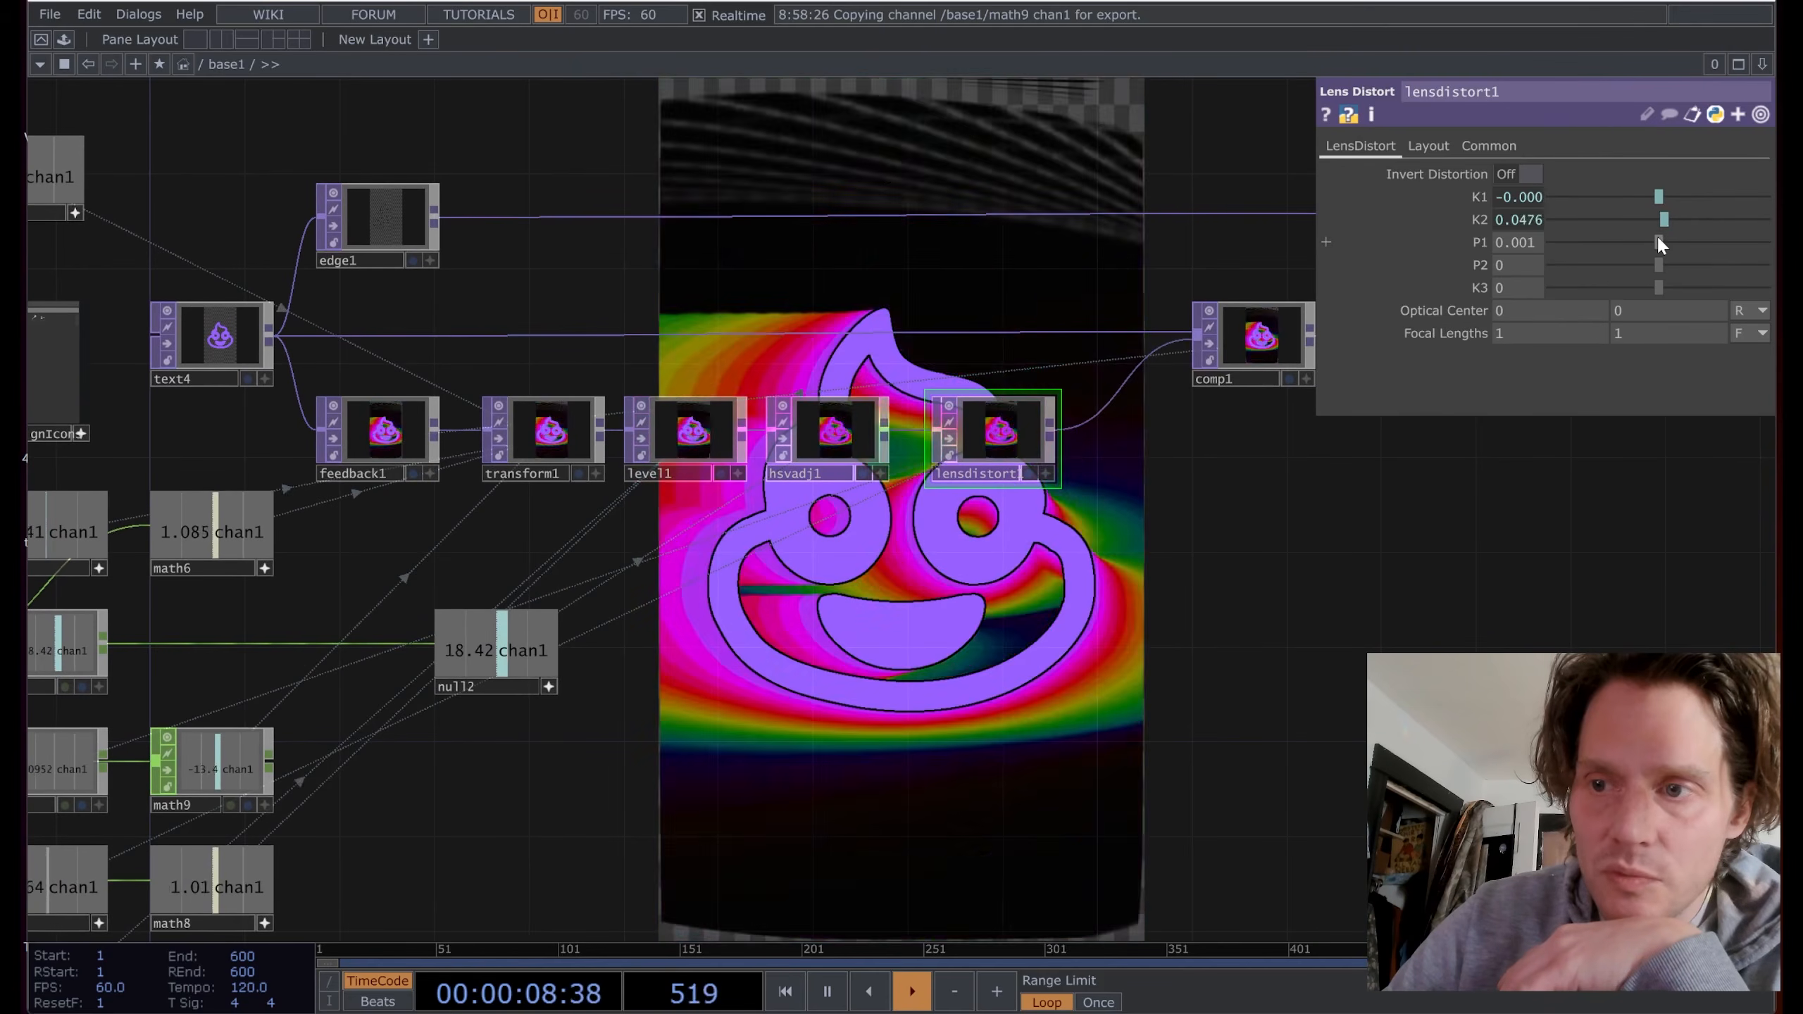
pyautogui.moveTo(1658, 240); pyautogui.dragTo(1651, 242)
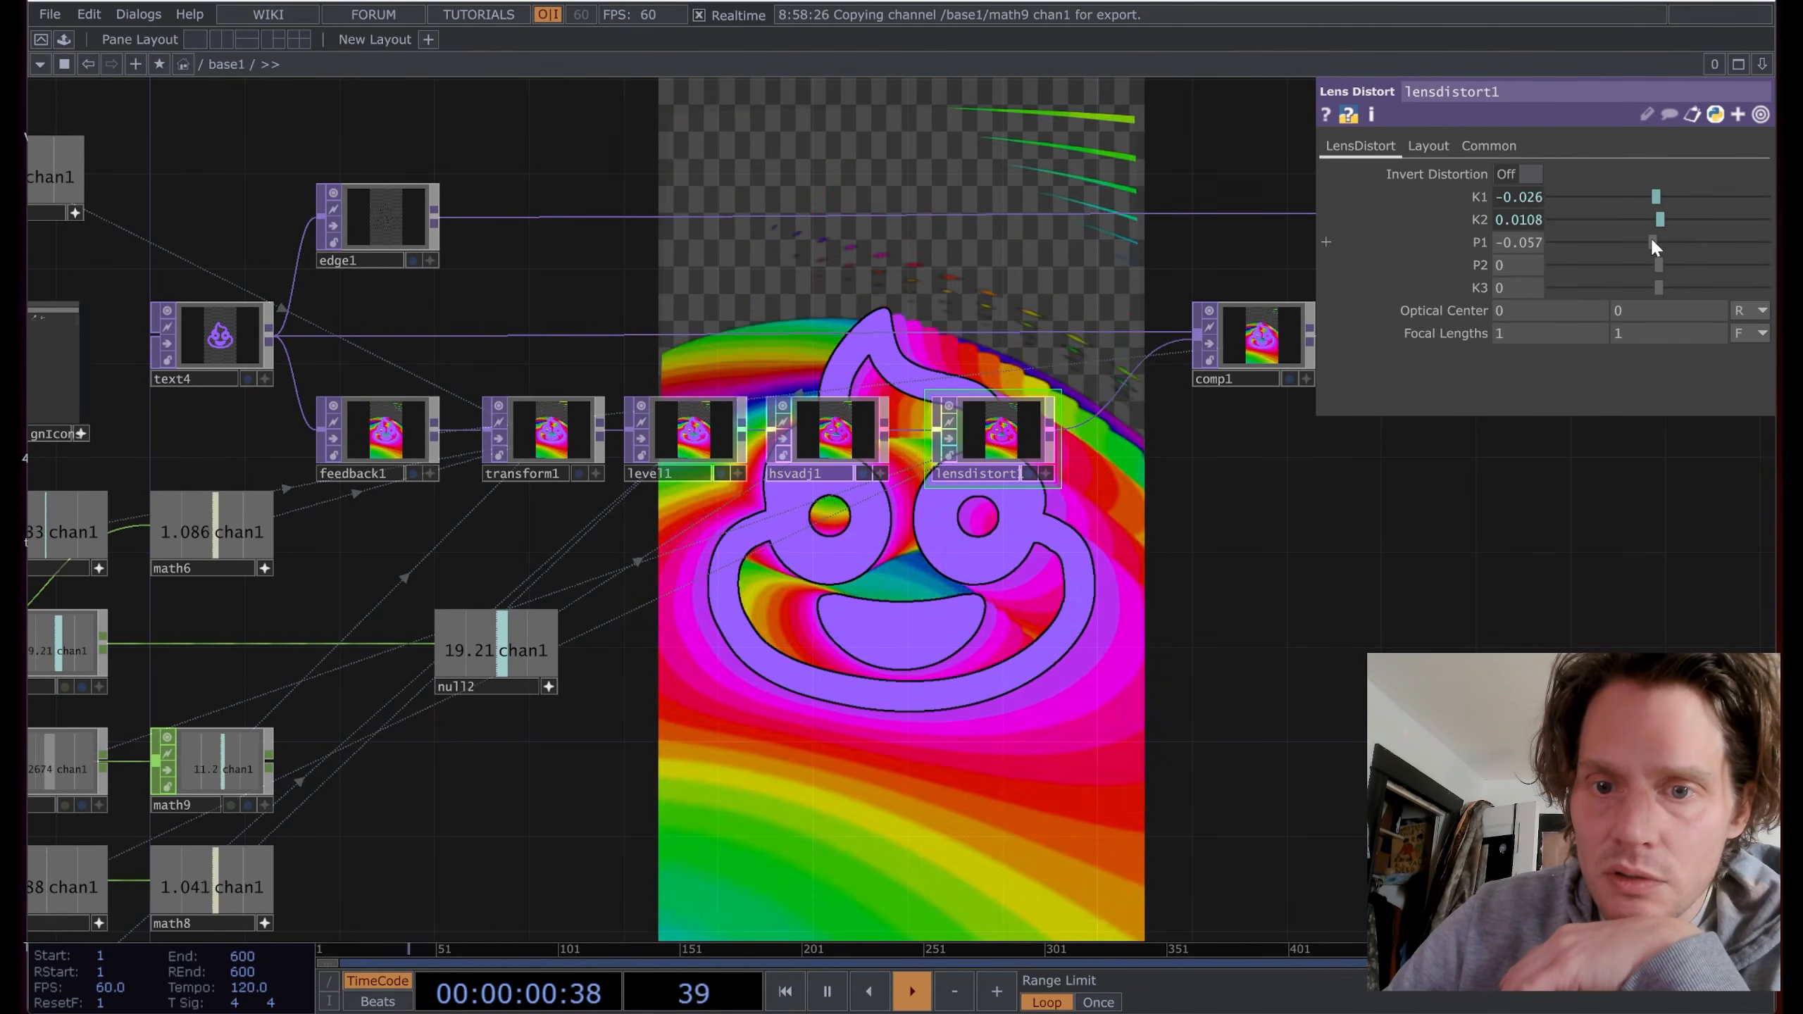
pyautogui.moveTo(1652, 241)
pyautogui.mouseDown()
pyautogui.moveTo(1668, 238)
pyautogui.moveTo(1653, 242)
pyautogui.mouseUp()
# Step: Move null1 up and to the right in the network
pyautogui.moveTo(1105, 654); pyautogui.dragTo(358, 829)
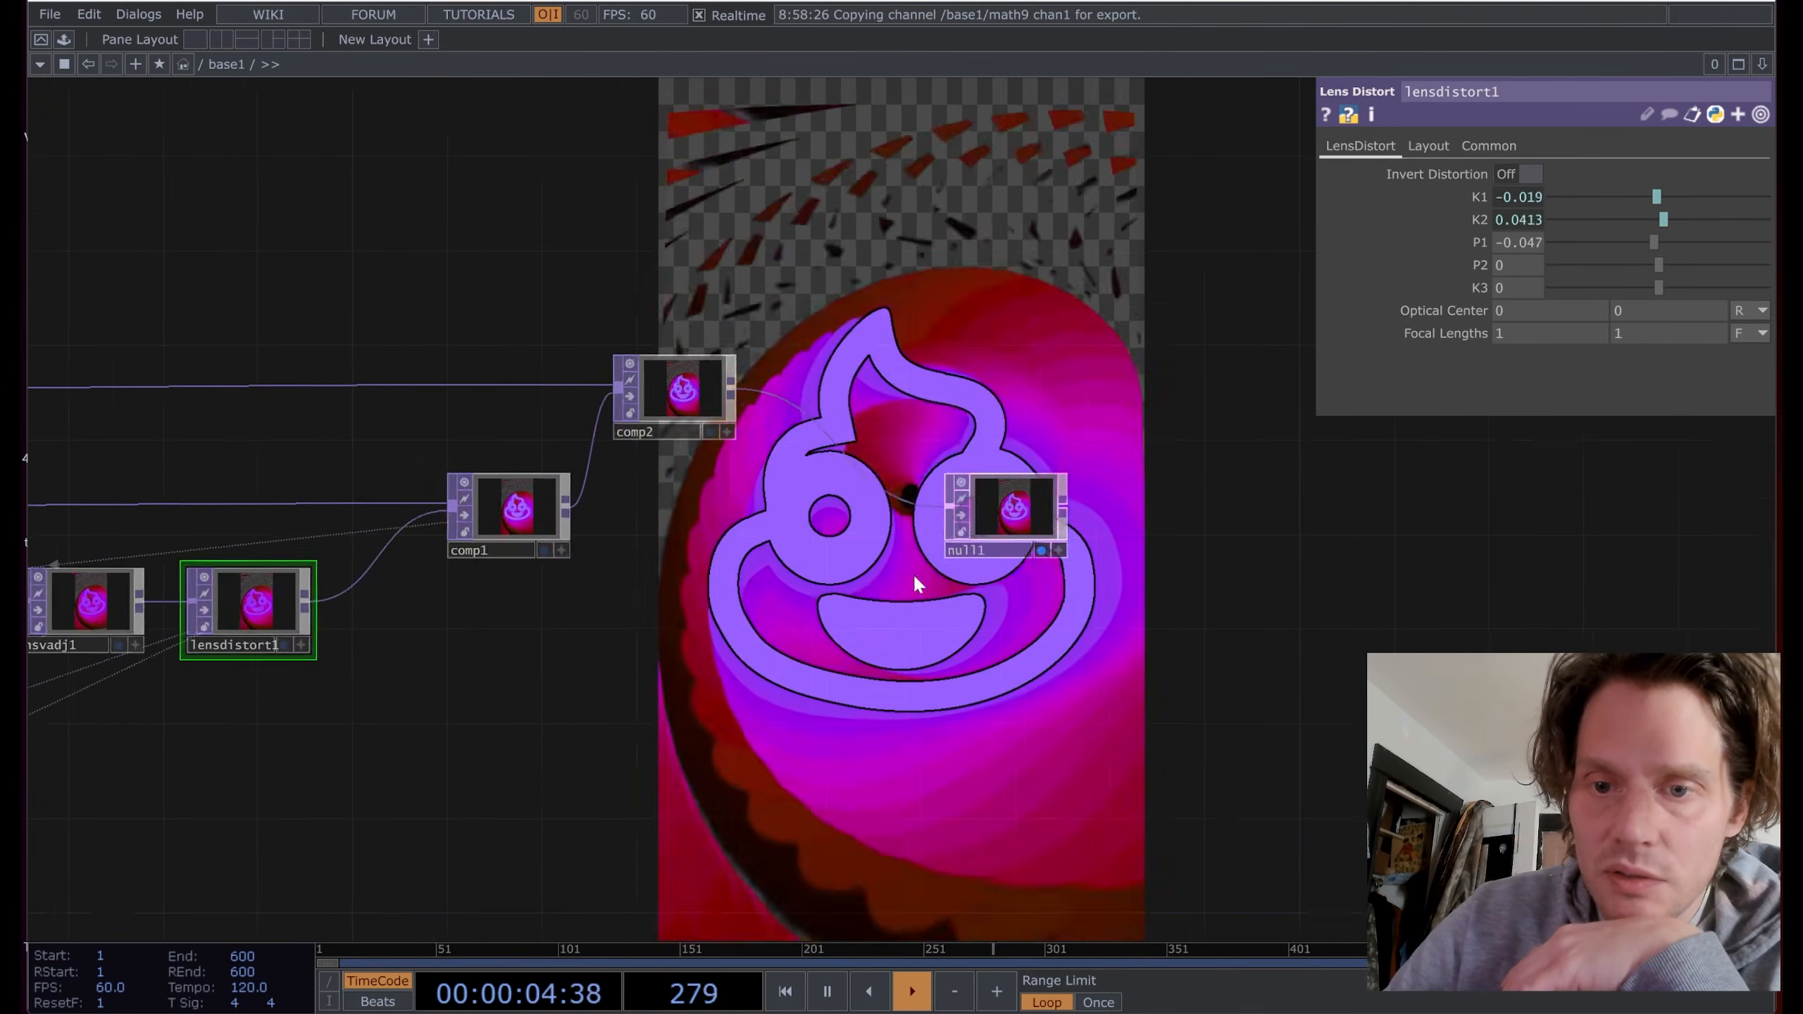
pyautogui.moveTo(913, 573); pyautogui.dragTo(900, 574)
pyautogui.moveTo(1015, 509); pyautogui.dragTo(1257, 388)
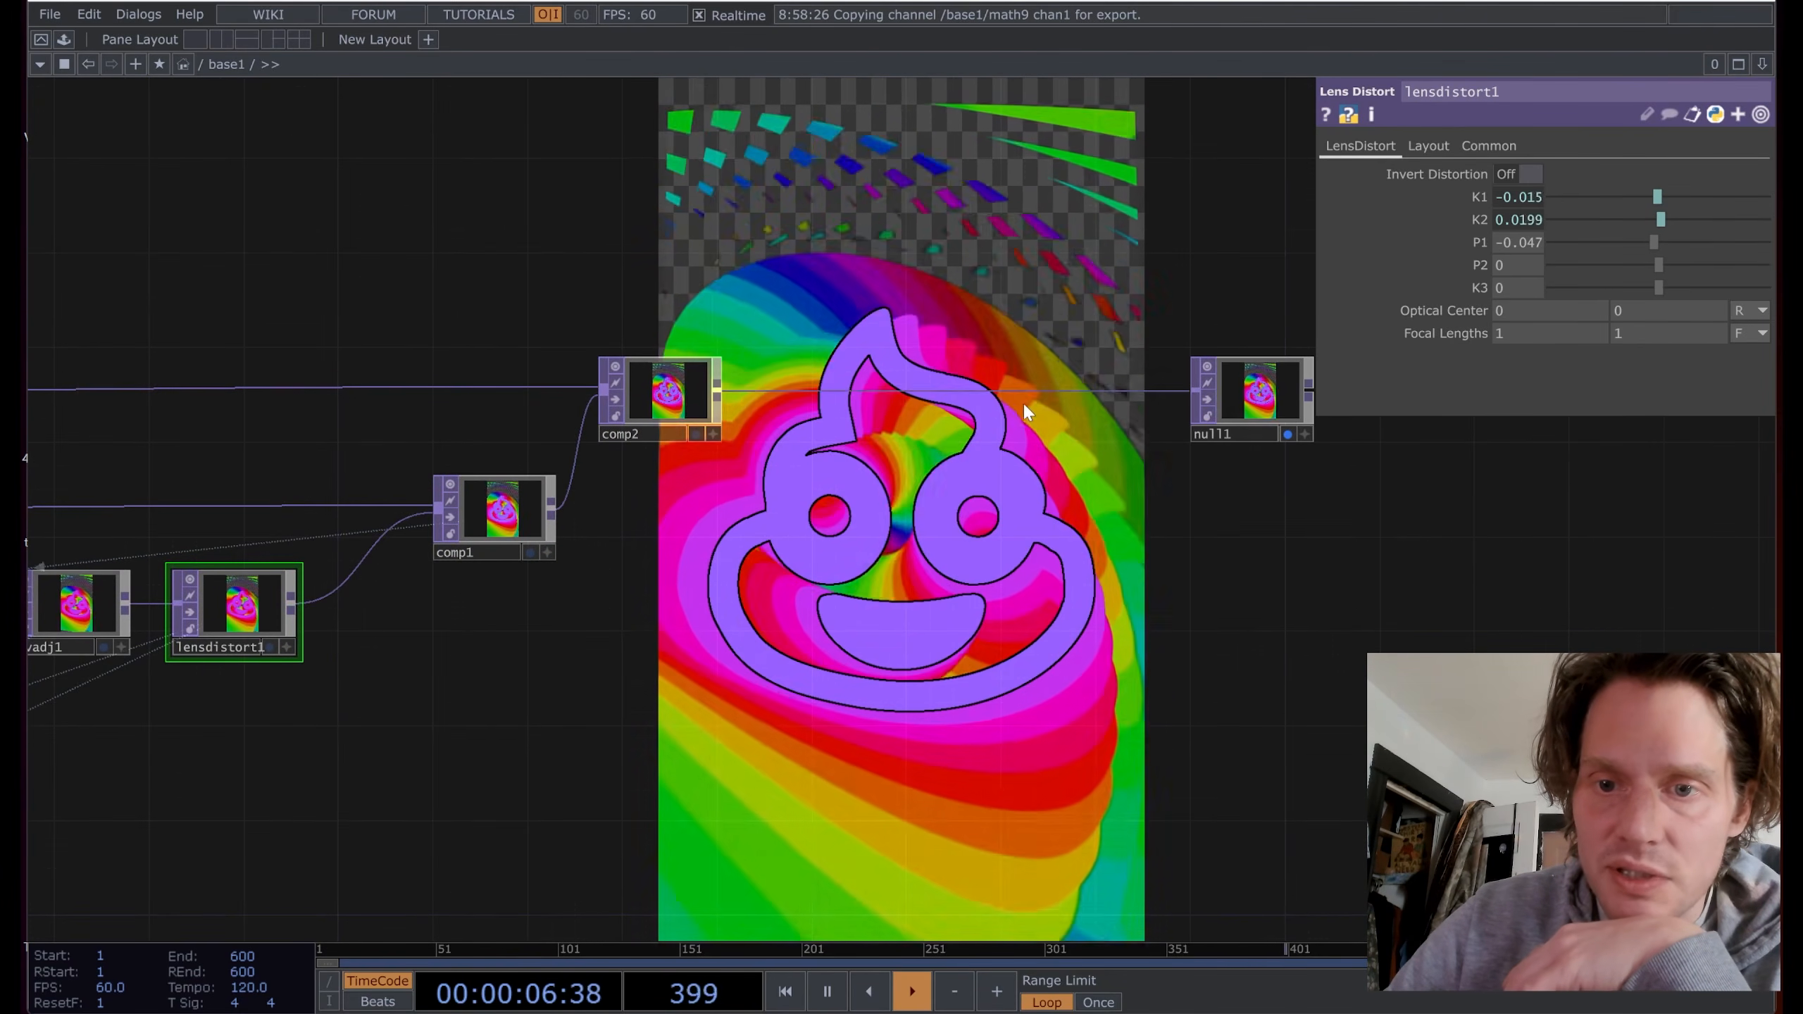
# Step: Insert an RGB Key TOP, rgbkey1, on the comp2–null1 wire
pyautogui.rightClick(1007, 392)
pyautogui.click(1035, 373)
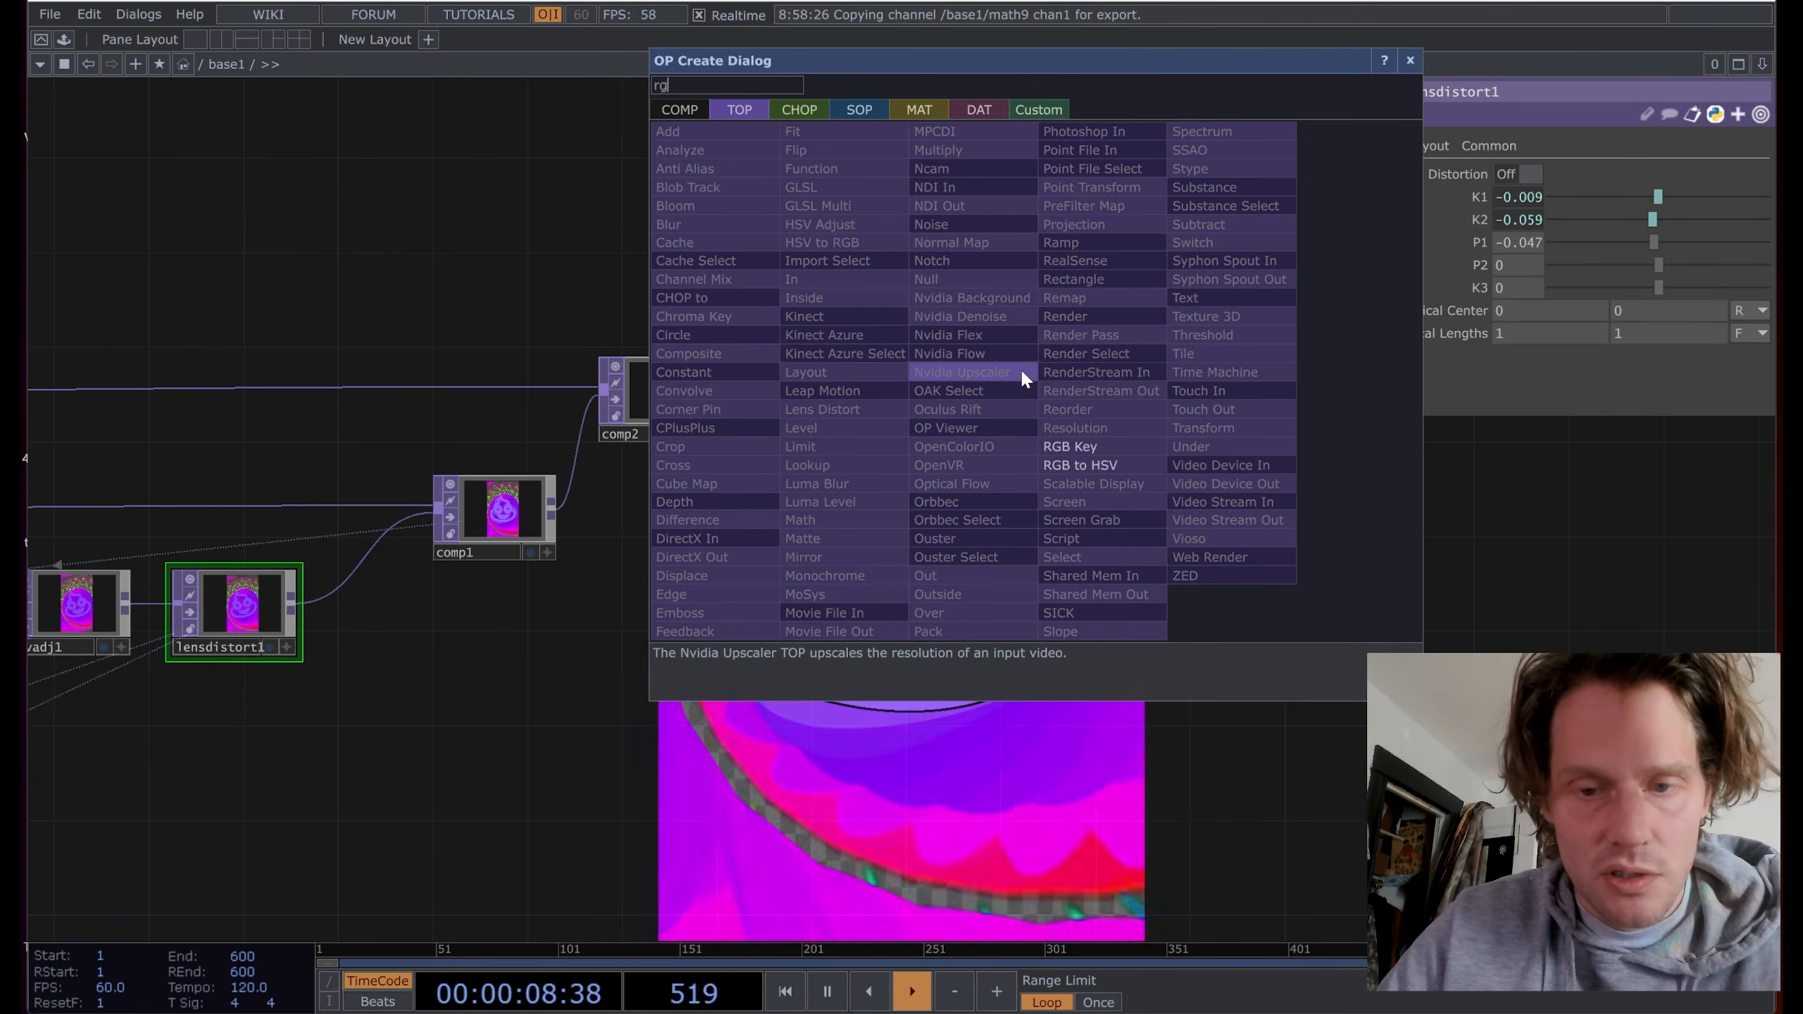
pyautogui.click(1098, 413)
pyautogui.click(952, 389)
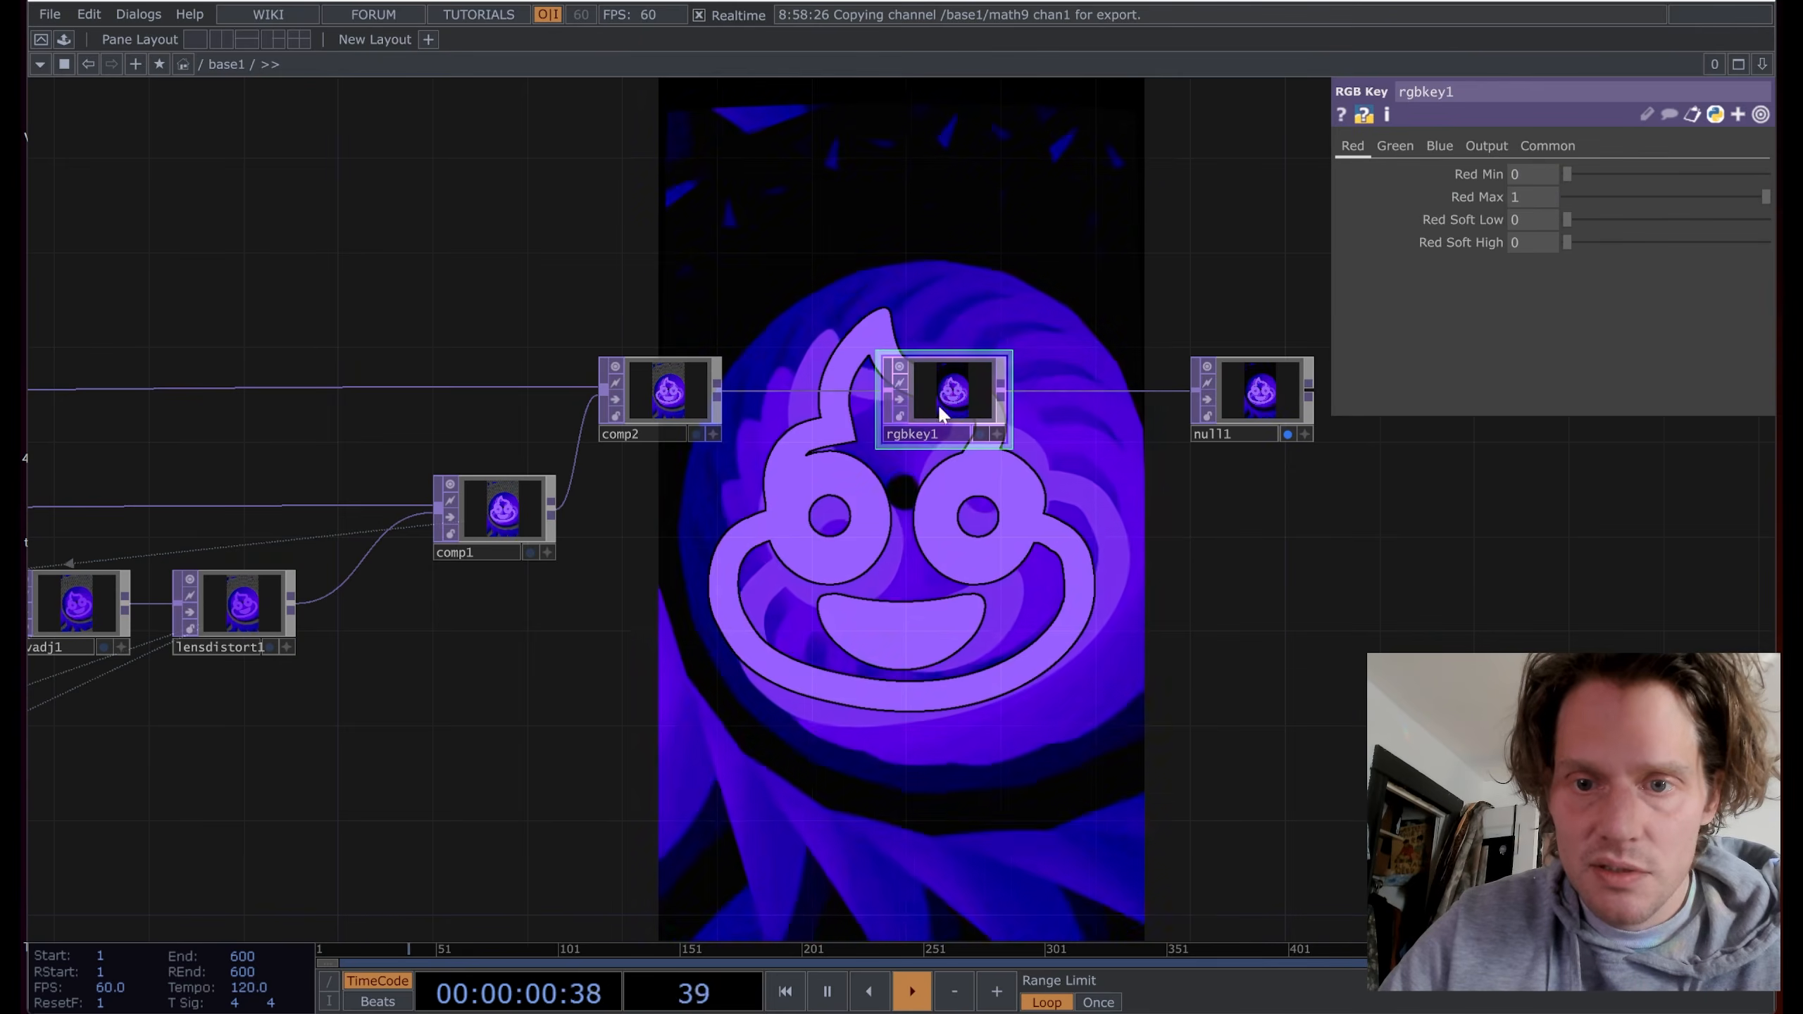
pyautogui.moveTo(850, 619); pyautogui.dragTo(1719, 477)
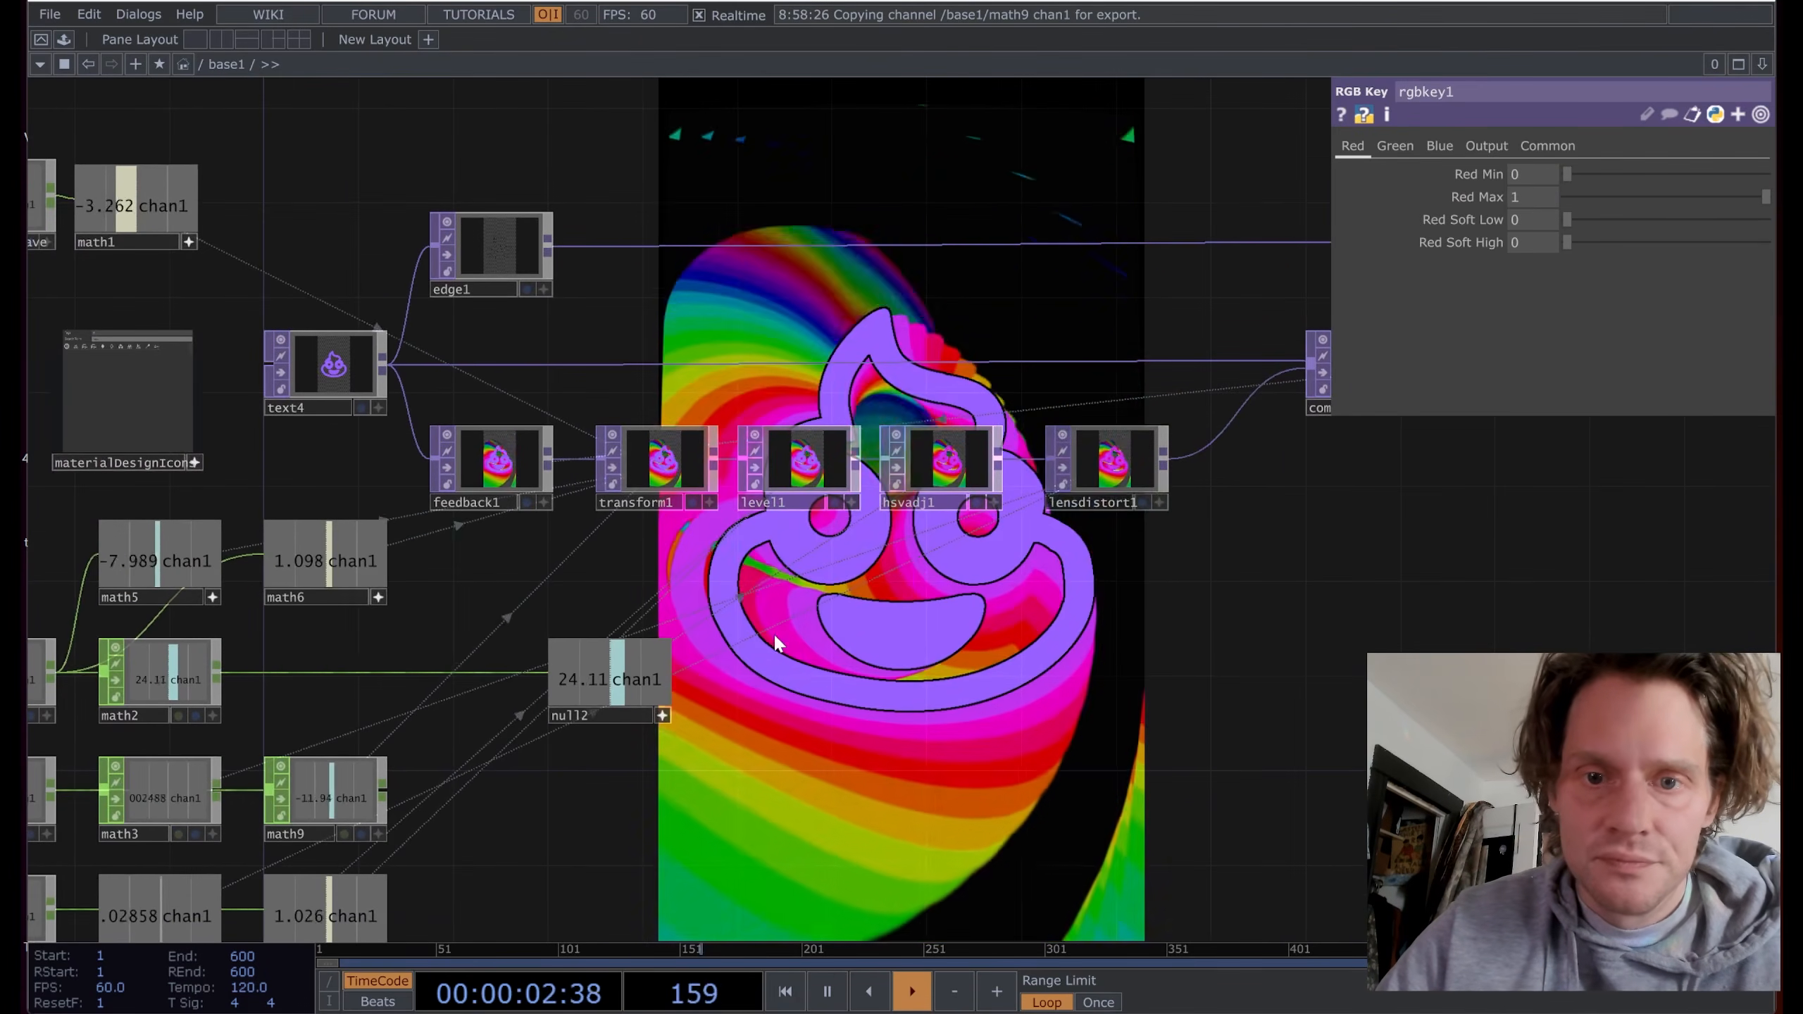
pyautogui.moveTo(866, 608); pyautogui.dragTo(755, 679)
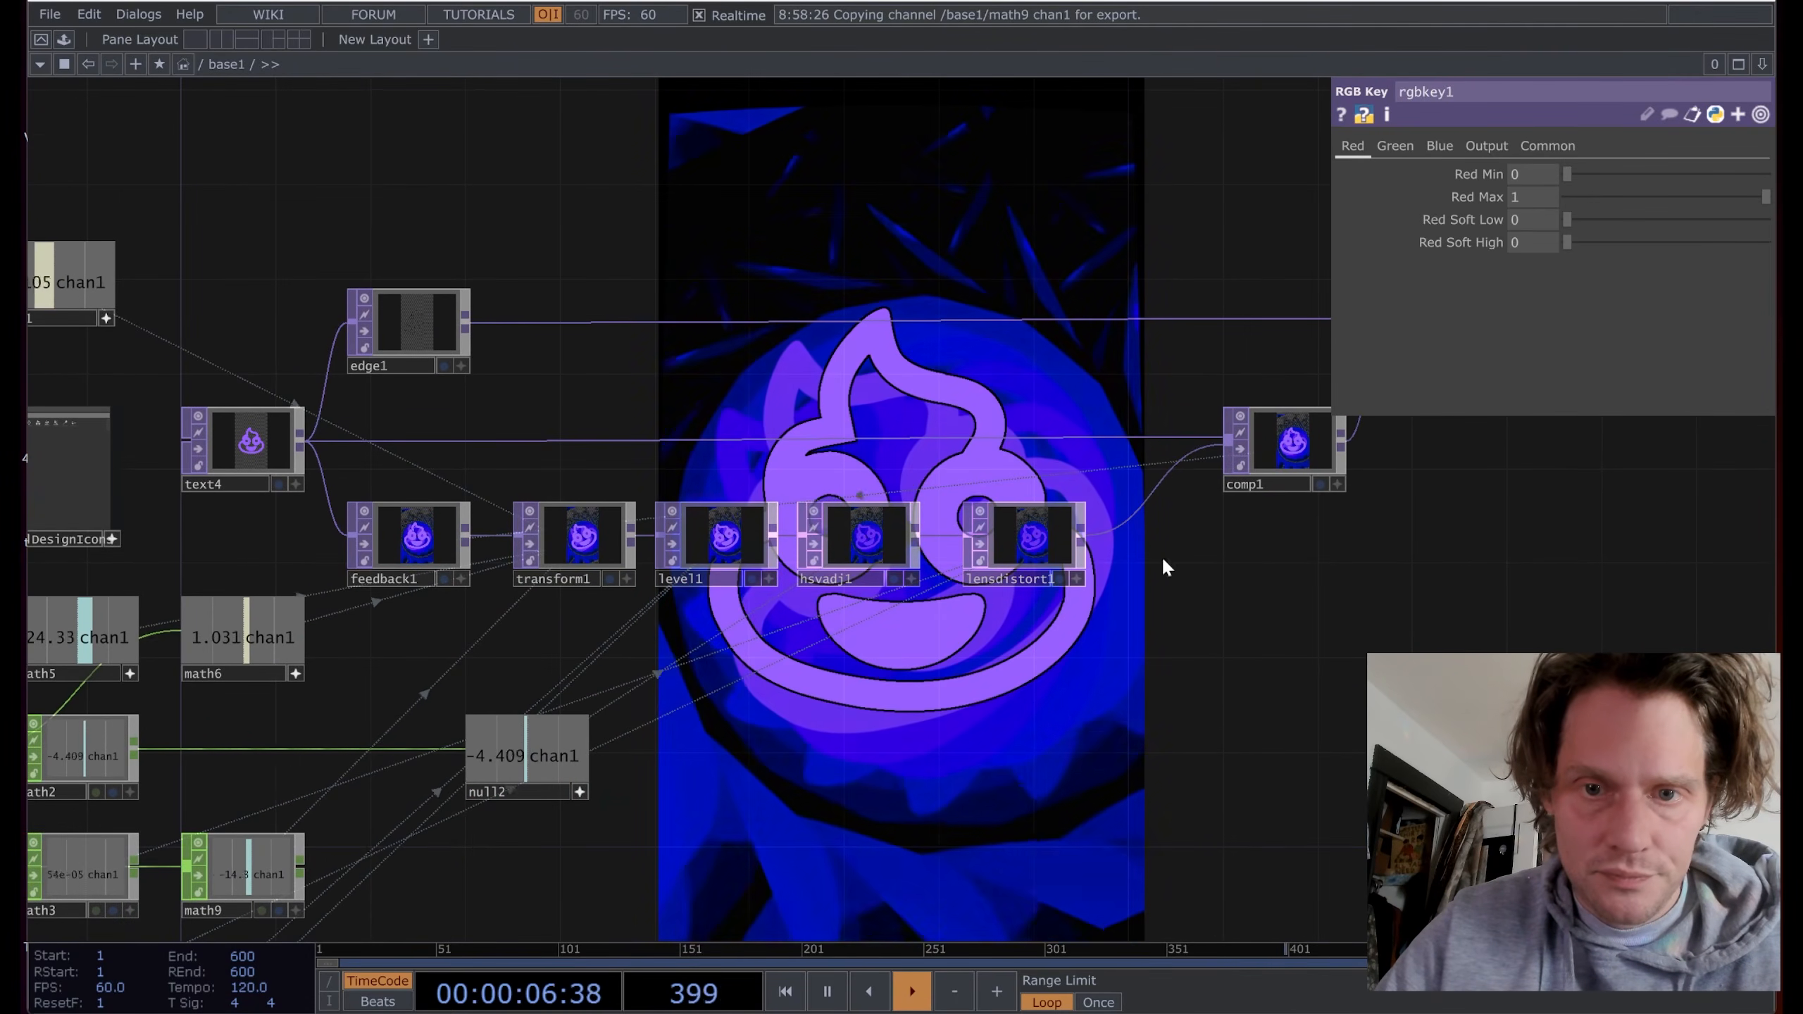
pyautogui.moveTo(1381, 638); pyautogui.dragTo(1205, 698)
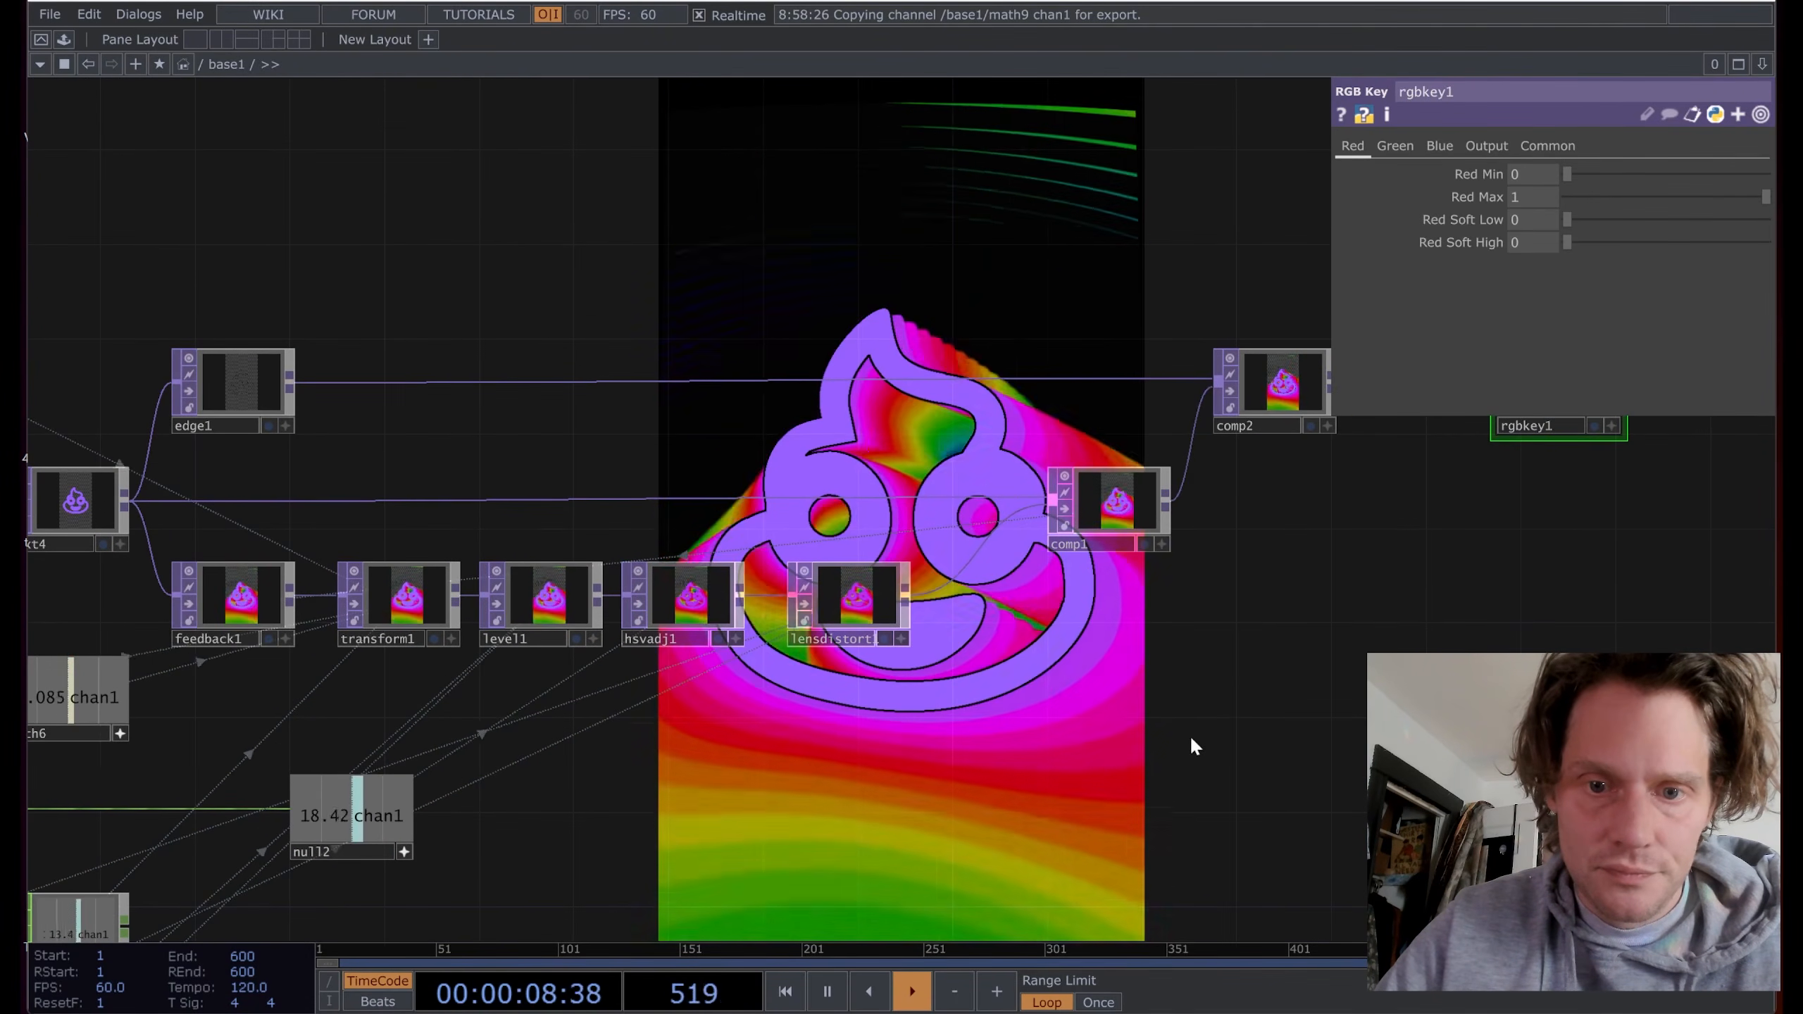
pyautogui.moveTo(967, 717); pyautogui.dragTo(861, 562)
# Step: Set lensdistort1's P1 to -0.028 and P2 to 0.038
pyautogui.click(891, 447)
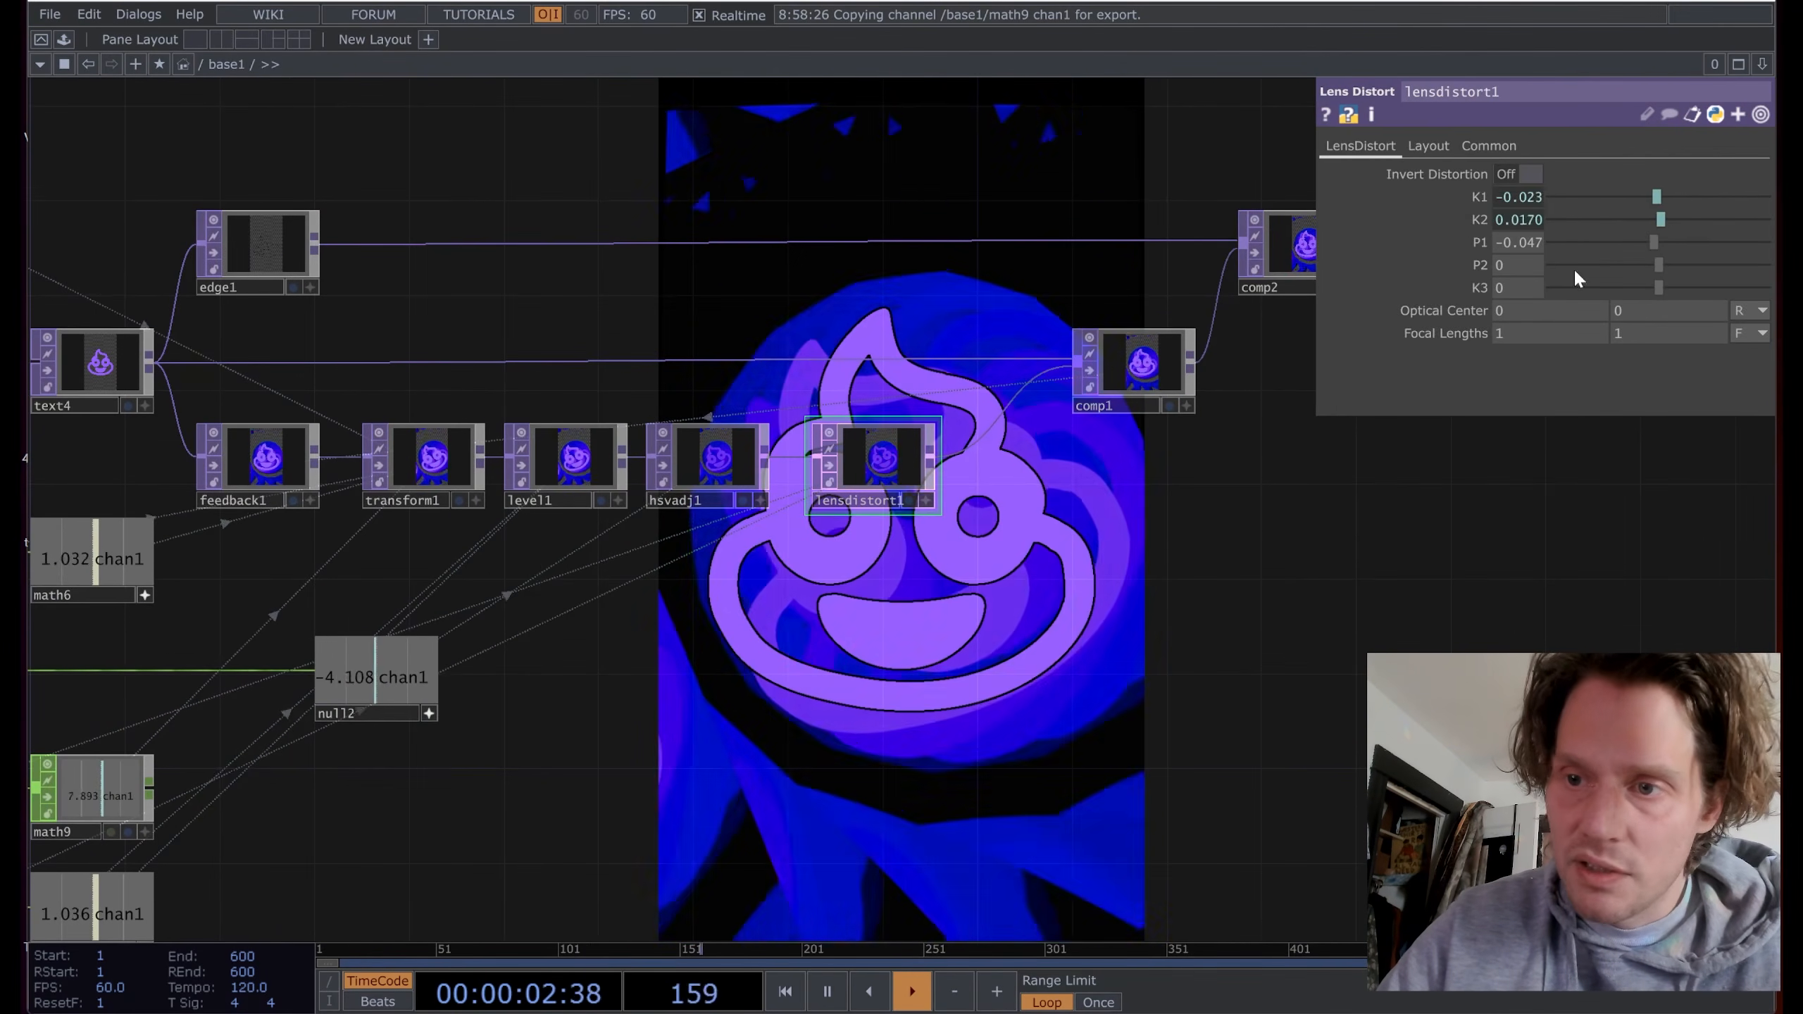
pyautogui.moveTo(1654, 242)
pyautogui.mouseDown()
pyautogui.moveTo(1682, 241)
pyautogui.moveTo(1656, 248)
pyautogui.mouseUp()
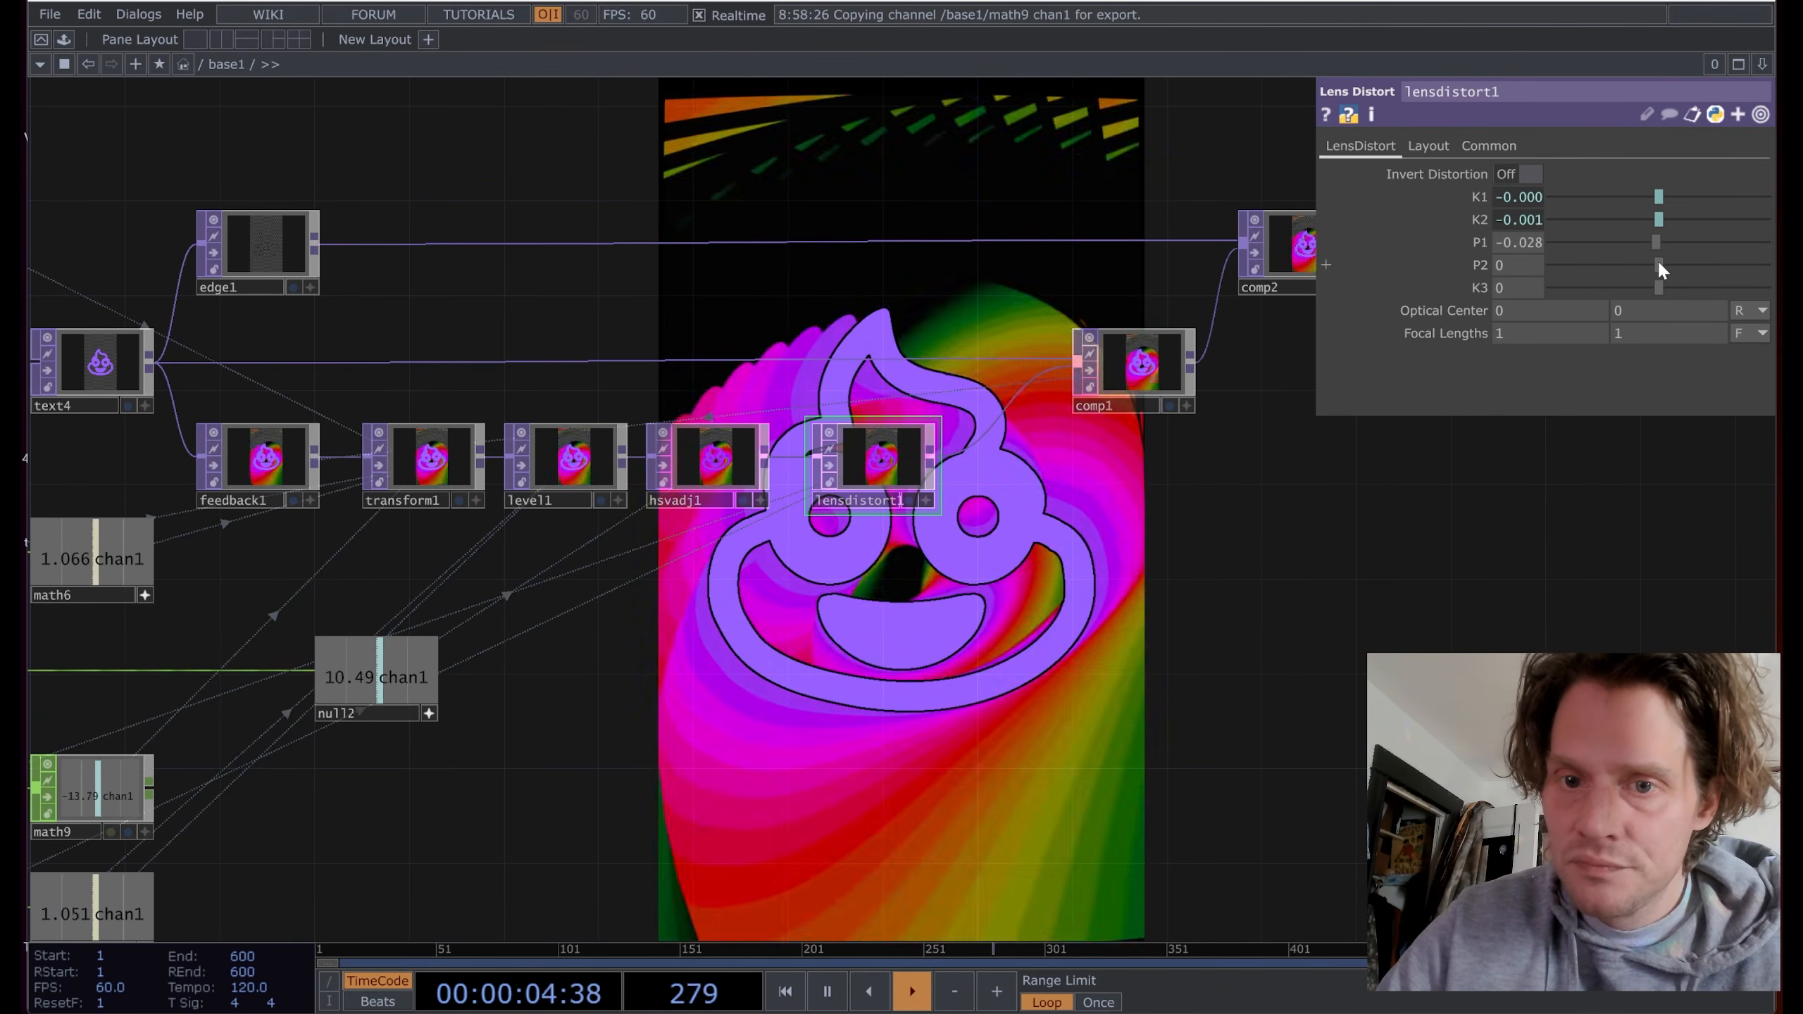
pyautogui.moveTo(1658, 265); pyautogui.dragTo(1670, 265)
pyautogui.moveTo(1672, 264)
pyautogui.mouseDown()
pyautogui.moveTo(1646, 263)
pyautogui.moveTo(1663, 264)
pyautogui.mouseUp()
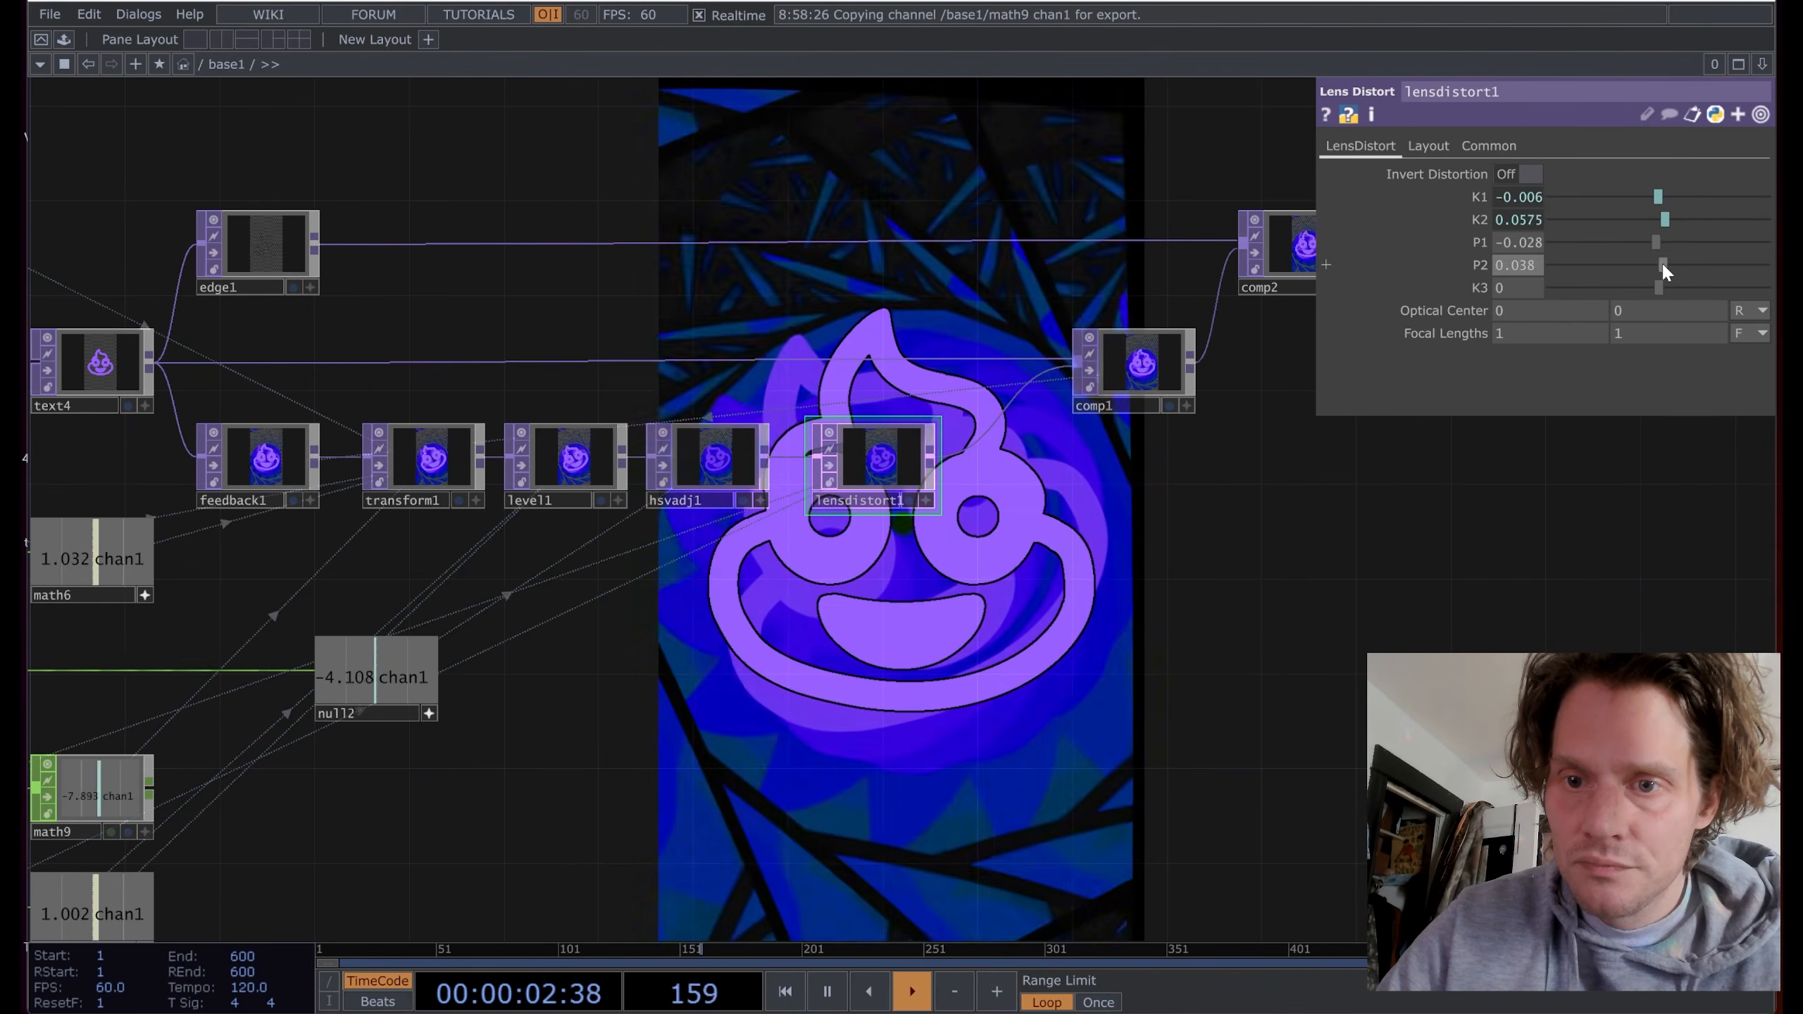
pyautogui.moveTo(1108, 655); pyautogui.dragTo(703, 678)
pyautogui.moveTo(692, 167); pyautogui.dragTo(1445, 610, button='right')
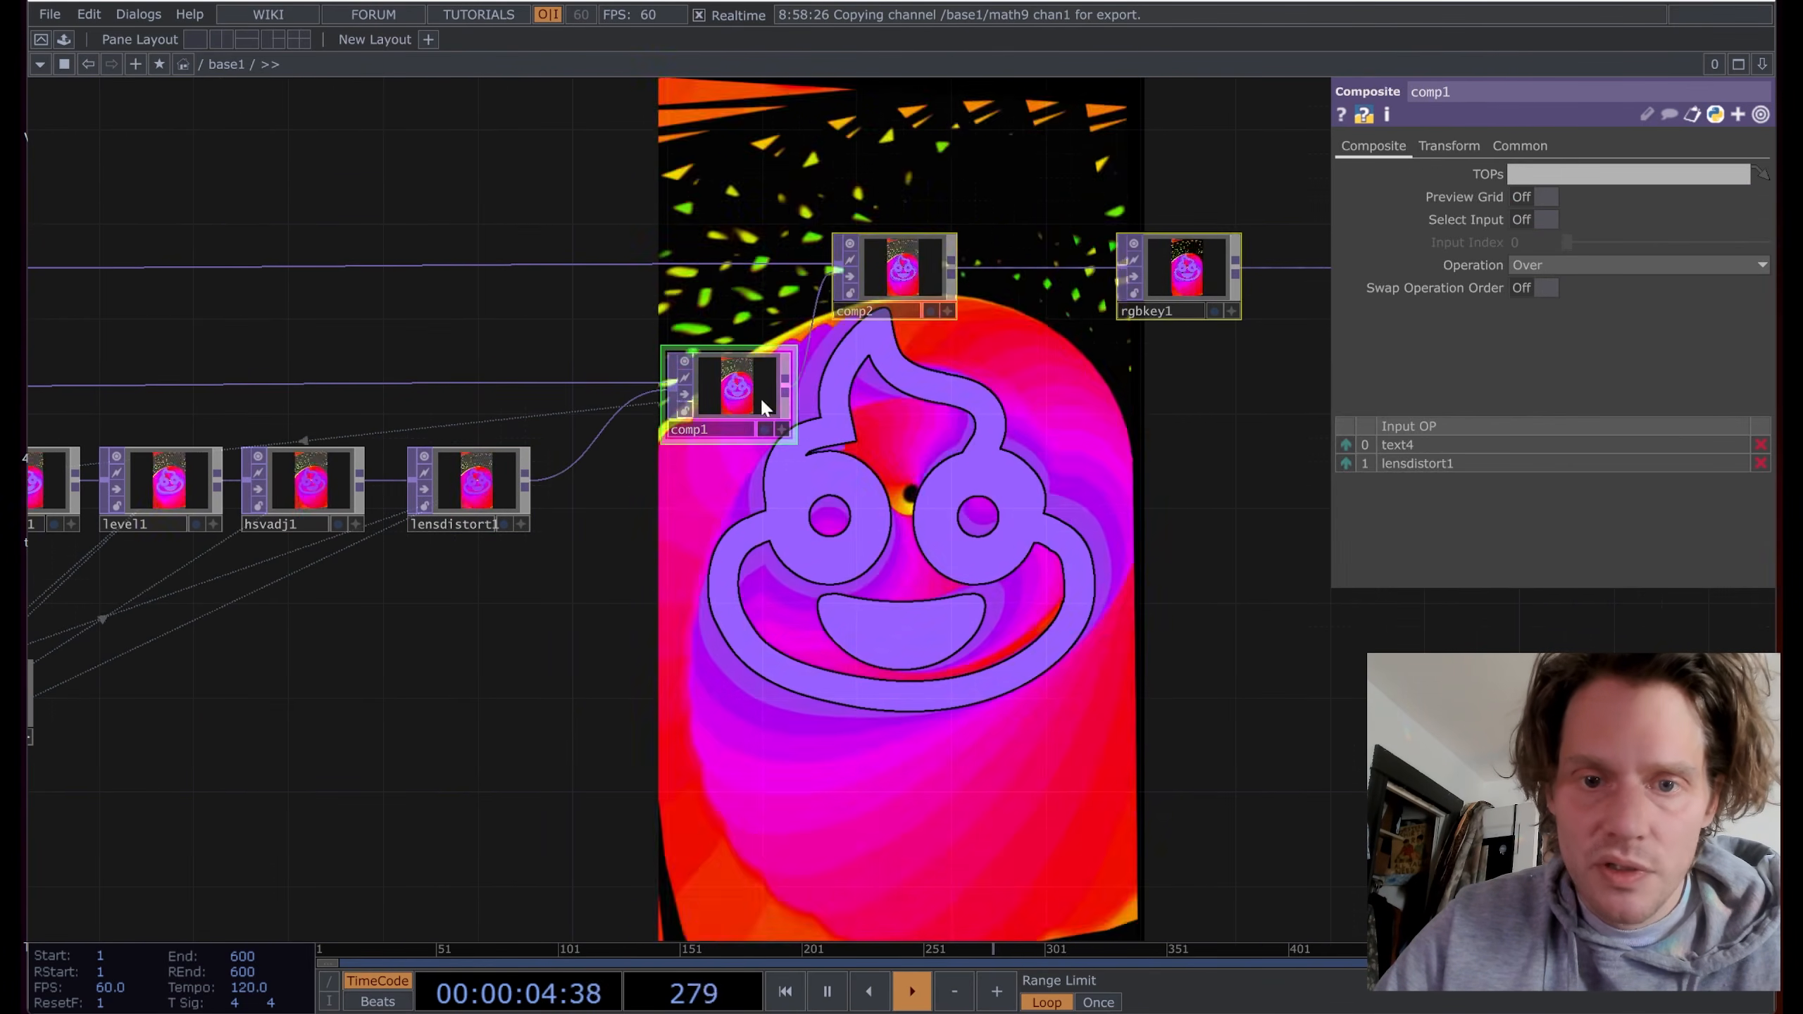
# Step: Shift comp1, comp2 and rgbkey1 right and insert a Tile TOP after lensdistort1
pyautogui.moveTo(713, 398); pyautogui.dragTo(926, 397)
pyautogui.moveTo(788, 561); pyautogui.dragTo(850, 567)
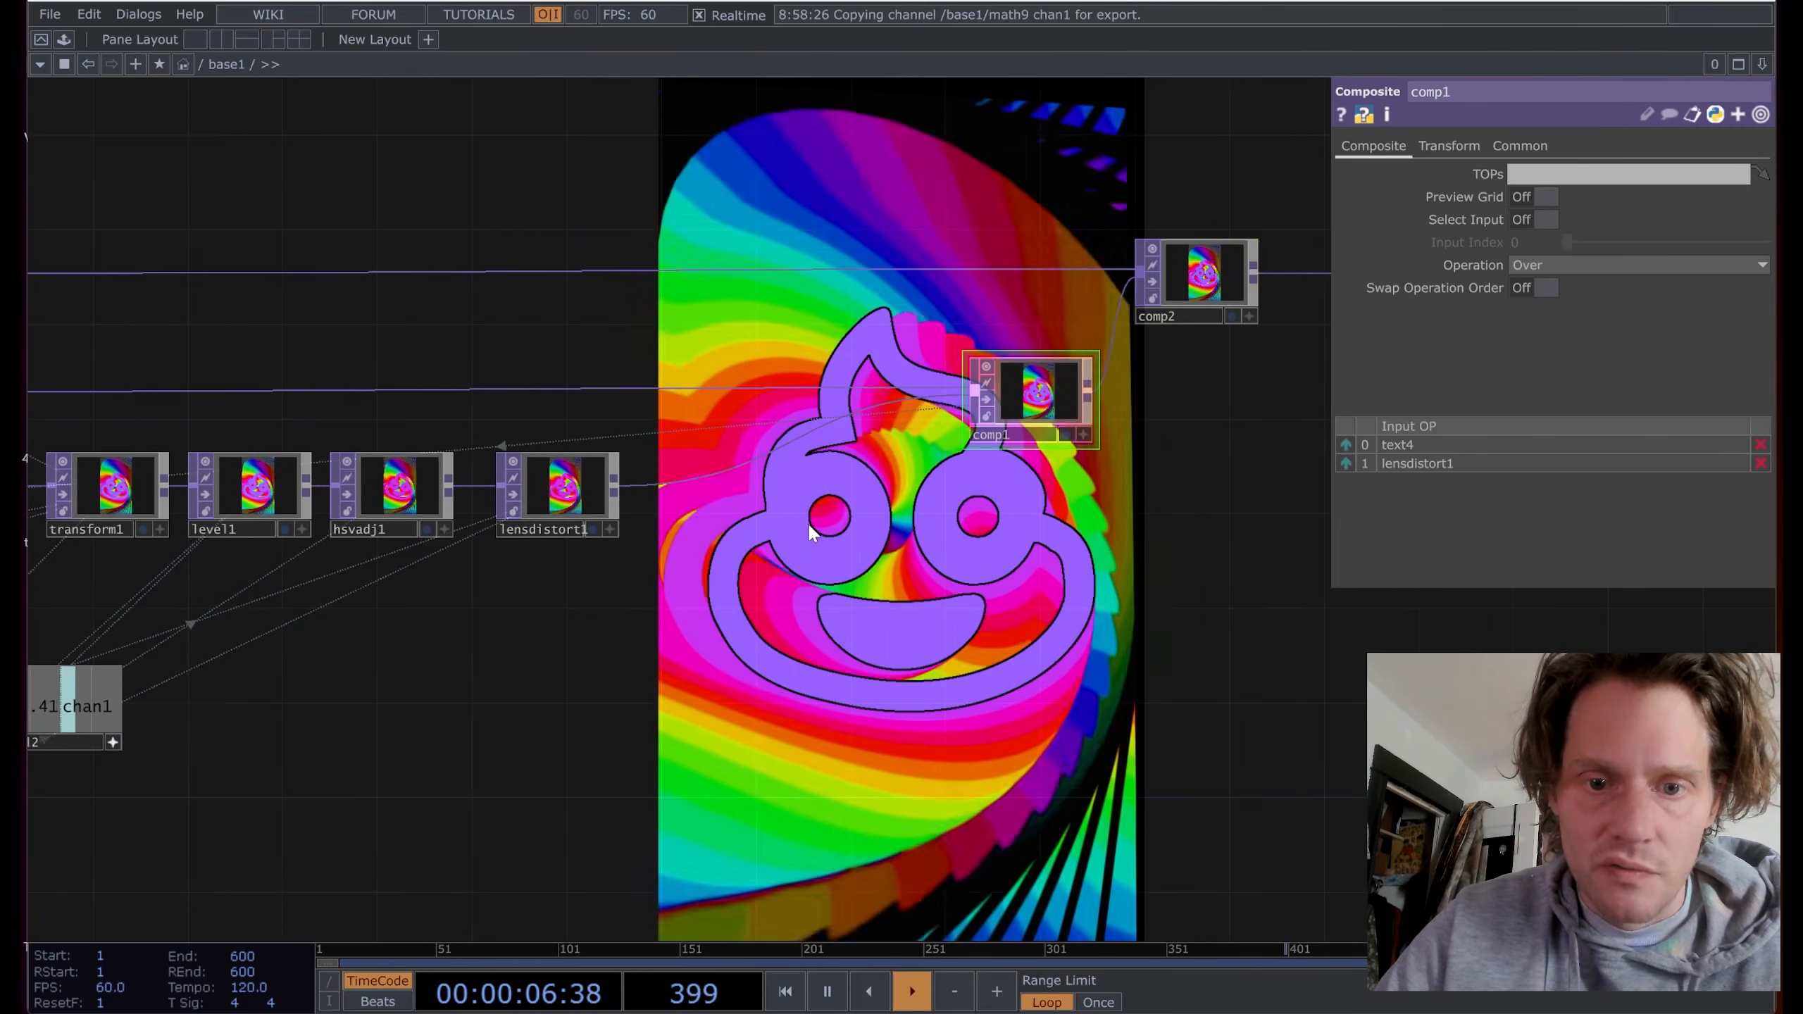
pyautogui.rightClick(807, 429)
pyautogui.click(830, 436)
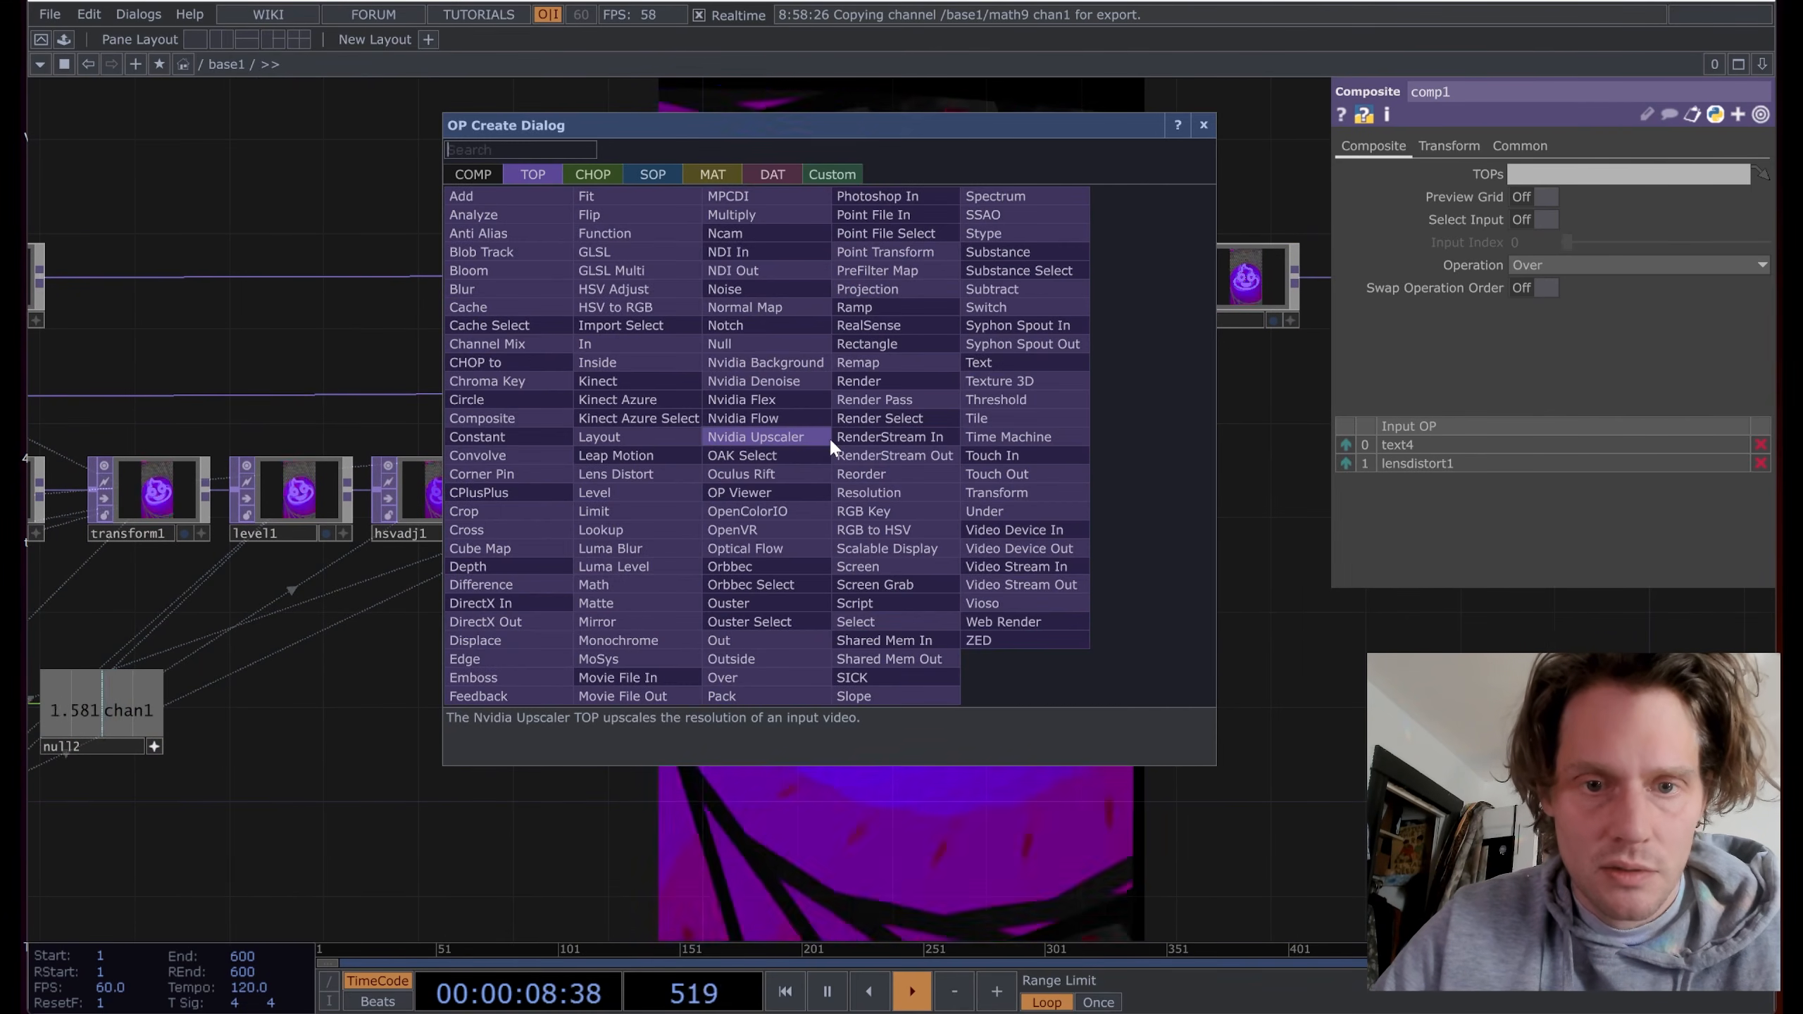
pyautogui.write('t')
pyautogui.click(1001, 420)
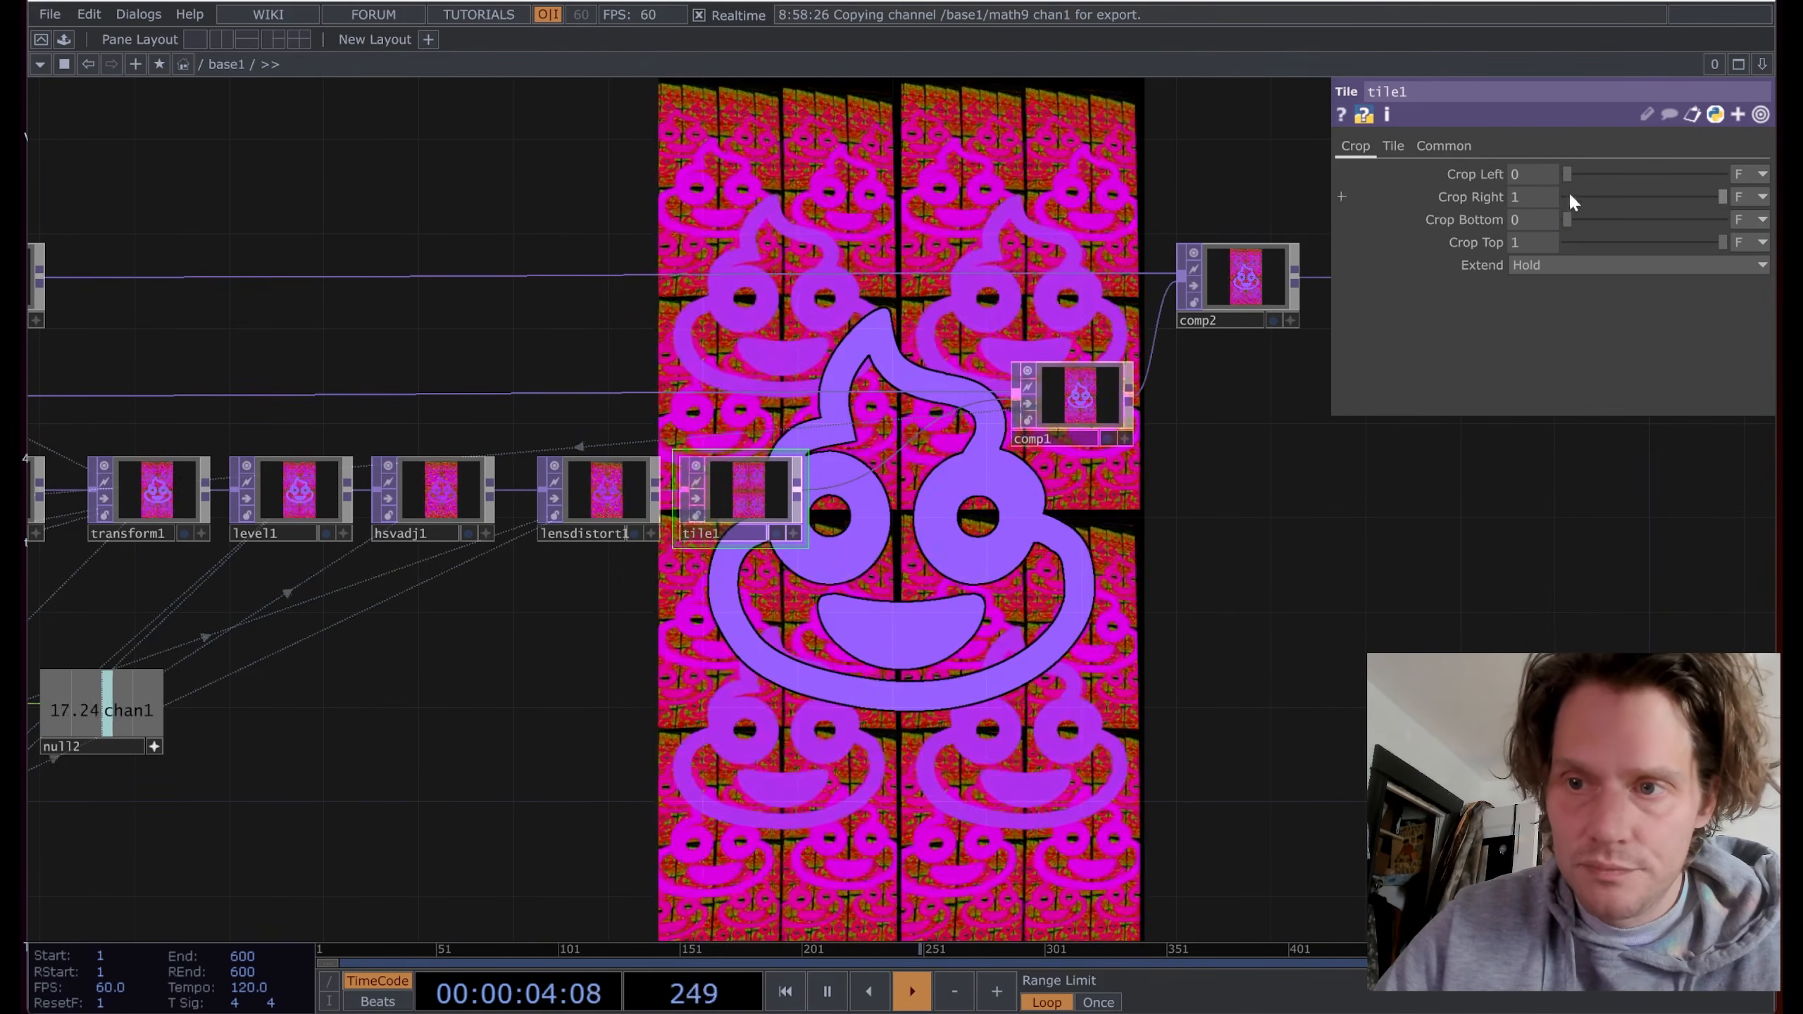
# Step: Try tile1 with 0.5 horizontal overlap and different vertical repeats, then delete tile1
pyautogui.click(1391, 146)
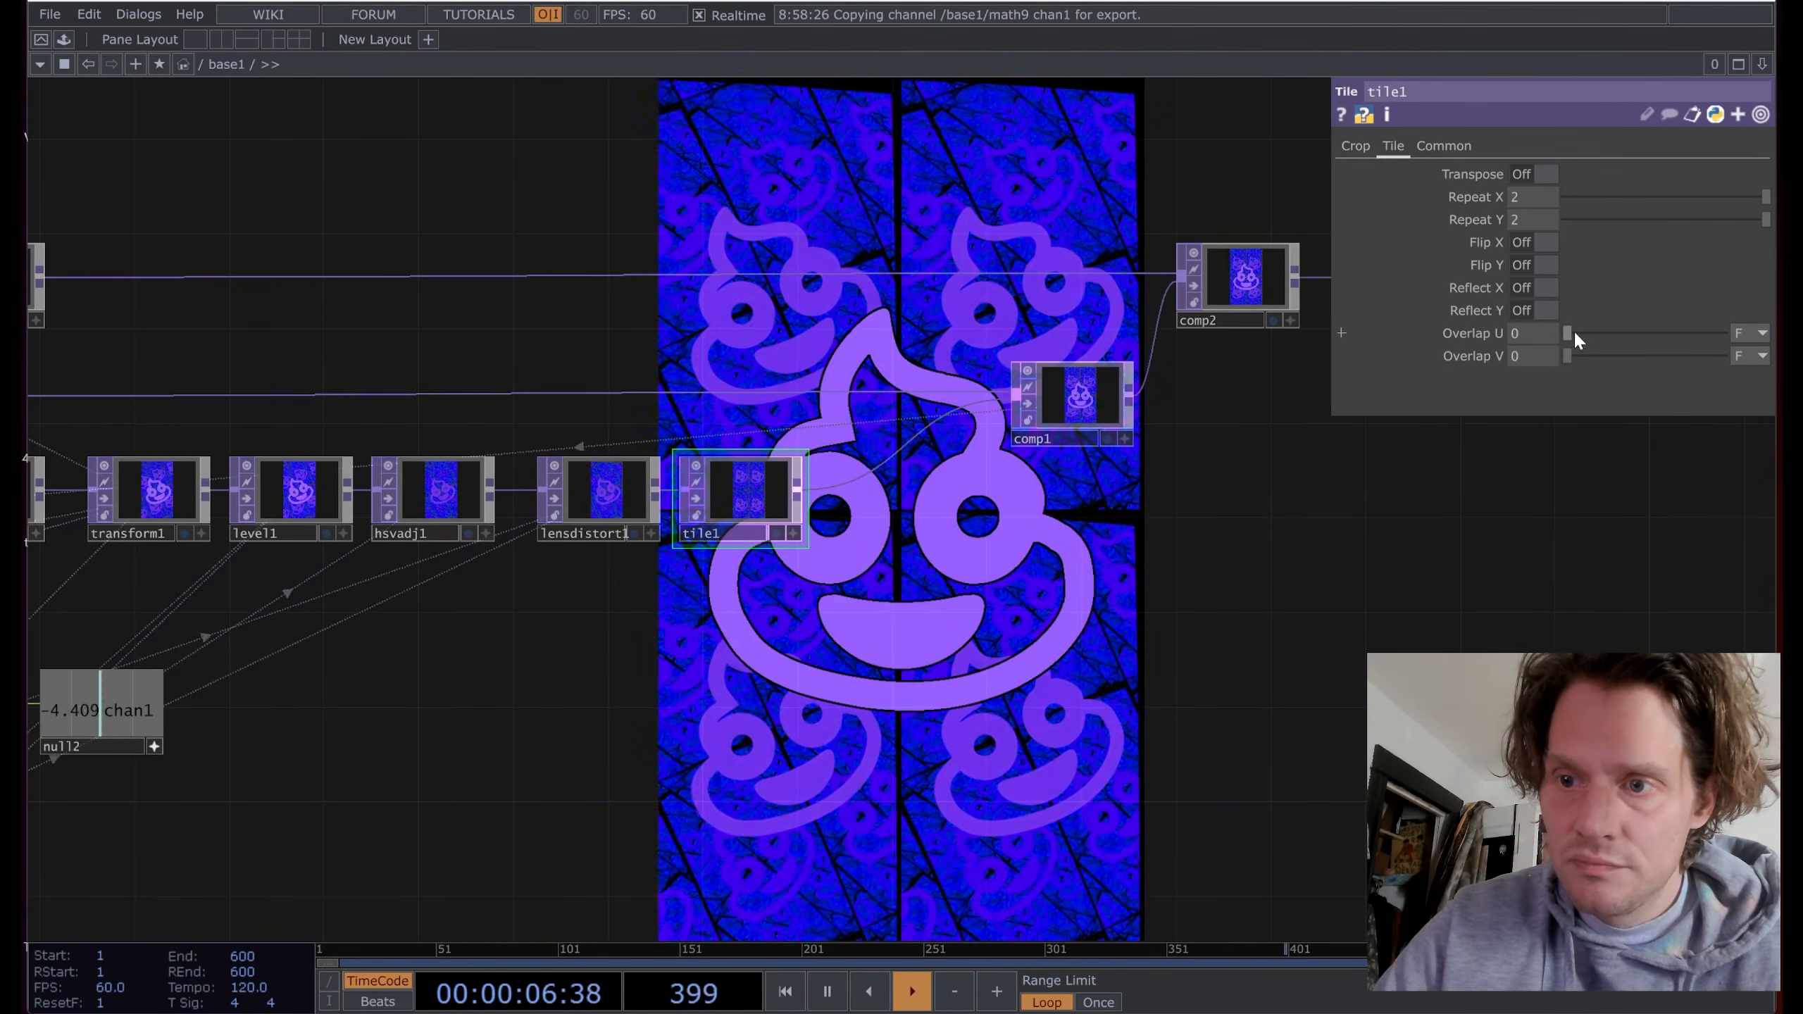
pyautogui.moveTo(1574, 335); pyautogui.dragTo(1735, 335)
pyautogui.moveTo(1562, 357); pyautogui.dragTo(1722, 355)
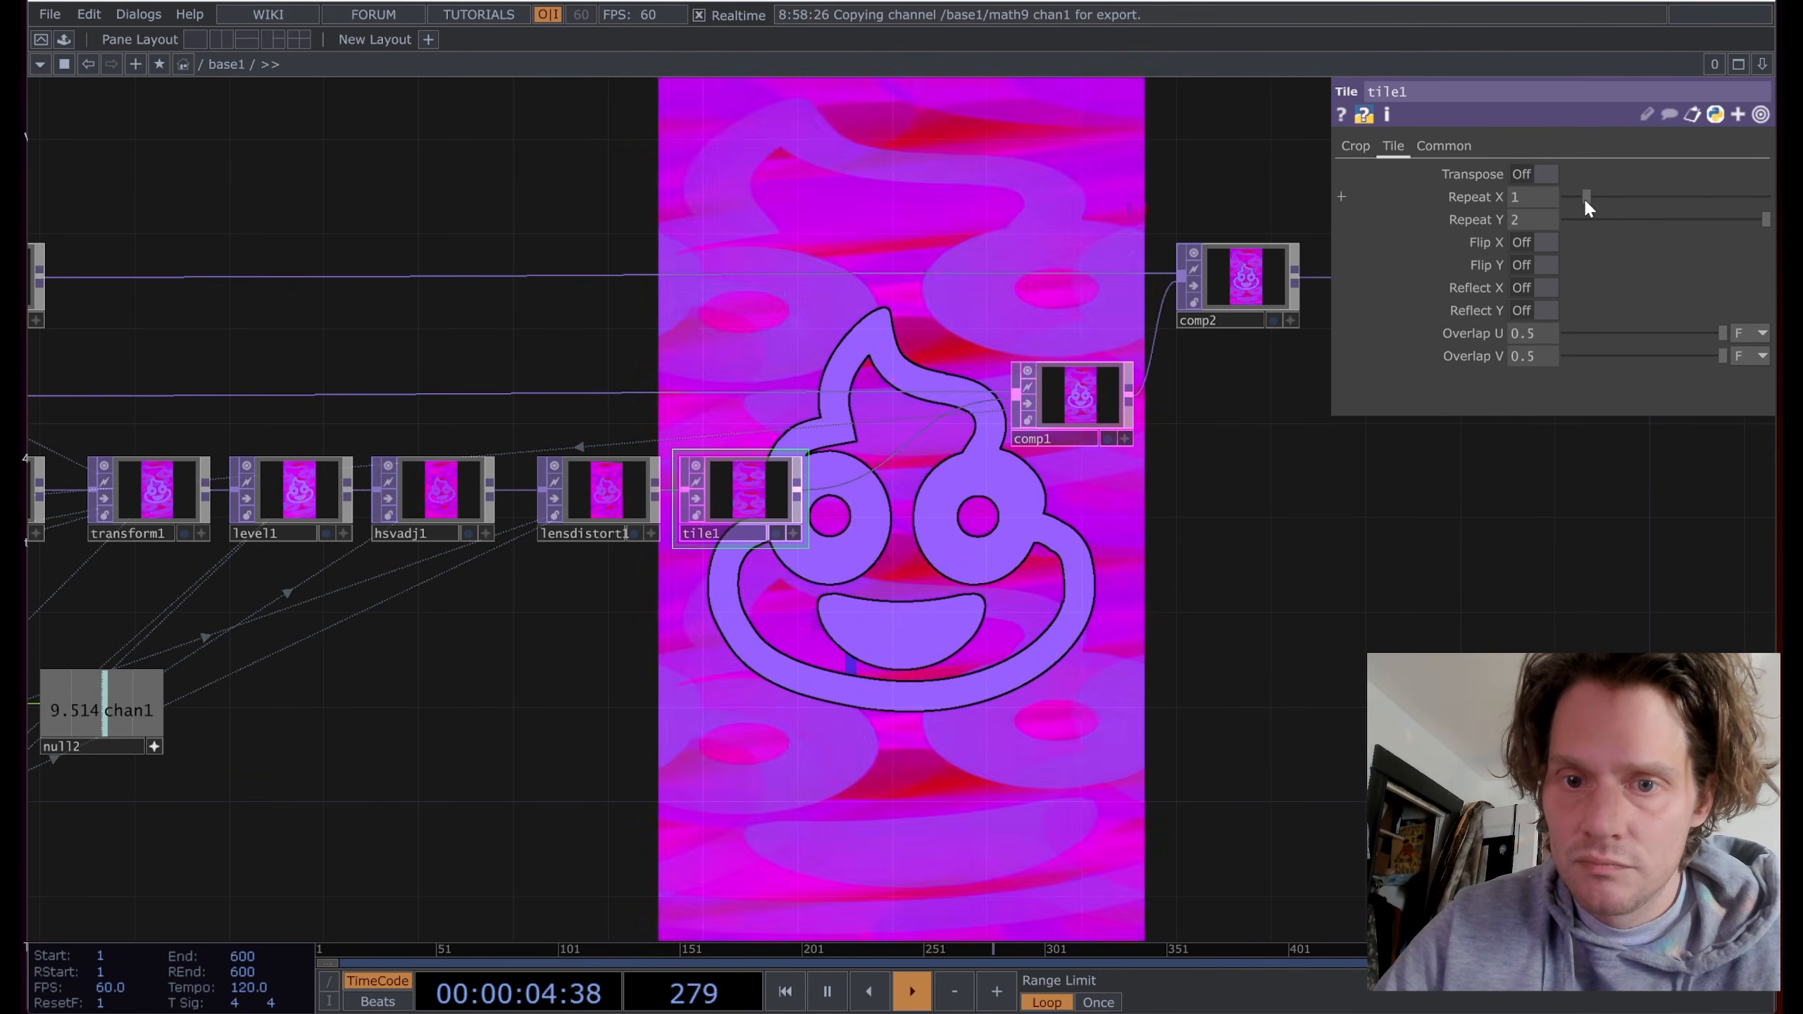
pyautogui.moveTo(1761, 219)
pyautogui.mouseDown()
pyautogui.moveTo(1481, 218)
pyautogui.moveTo(1740, 231)
pyautogui.mouseUp()
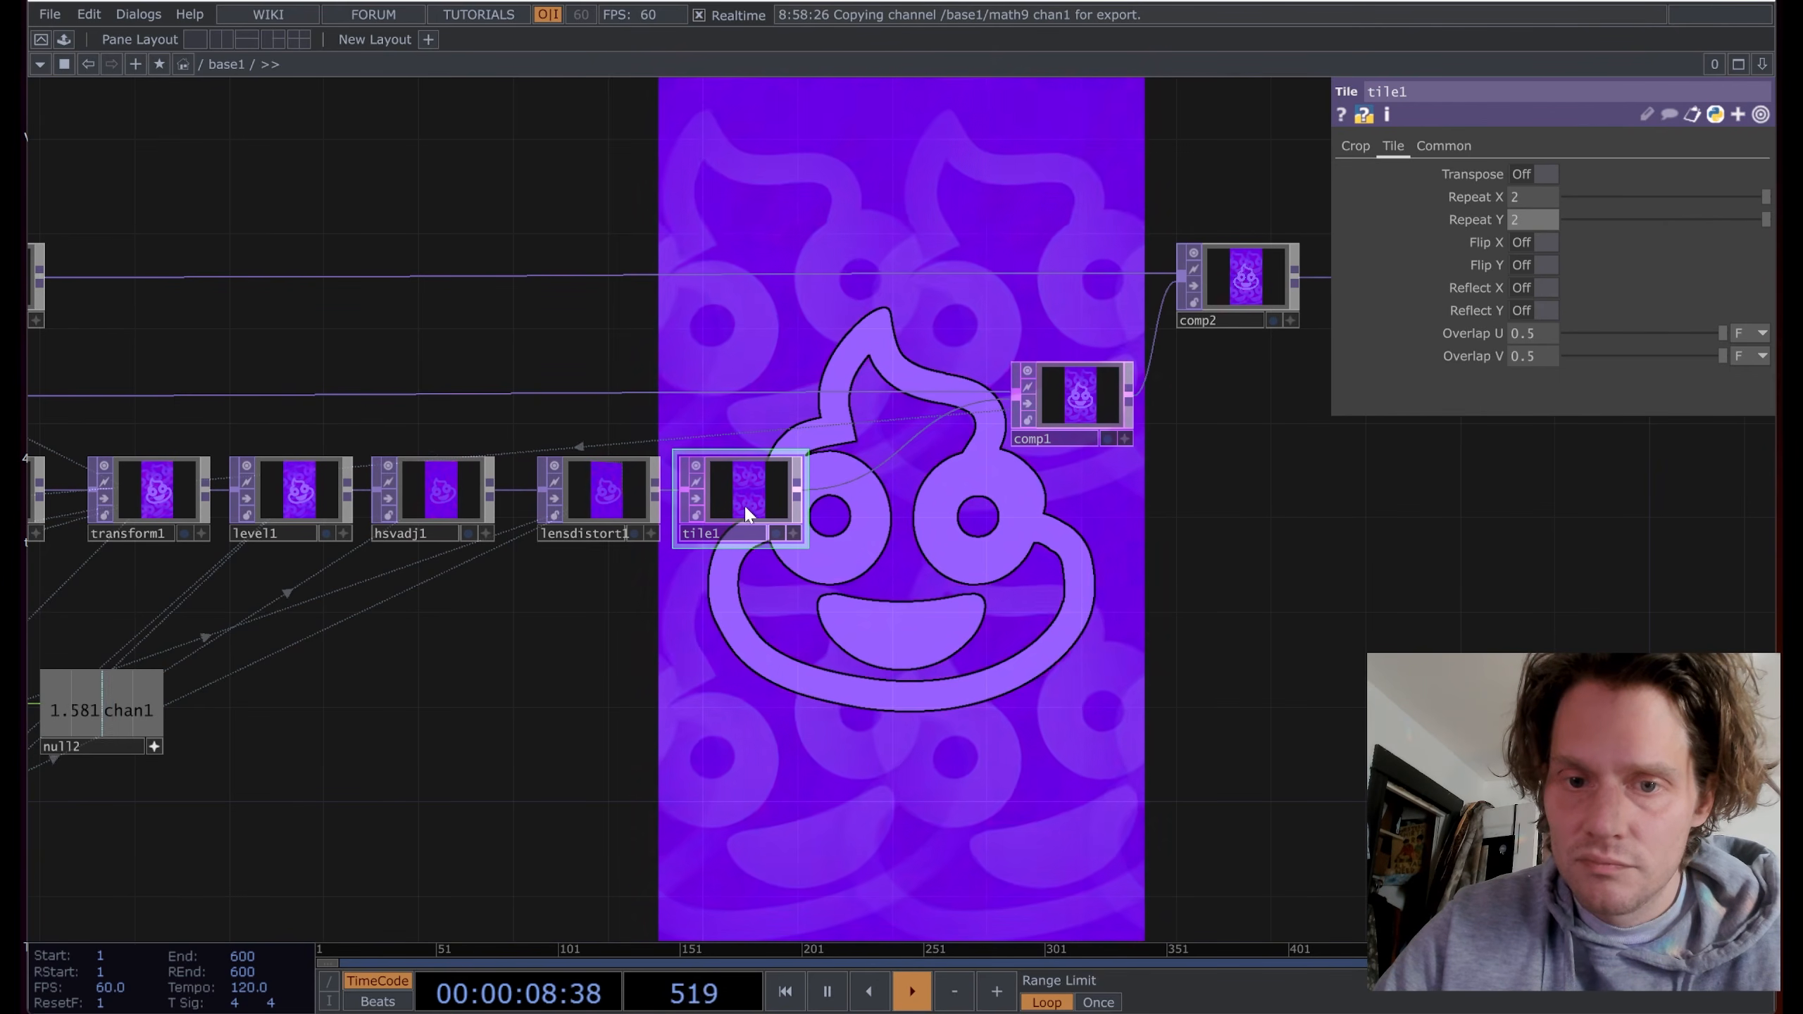
pyautogui.press('Delete')
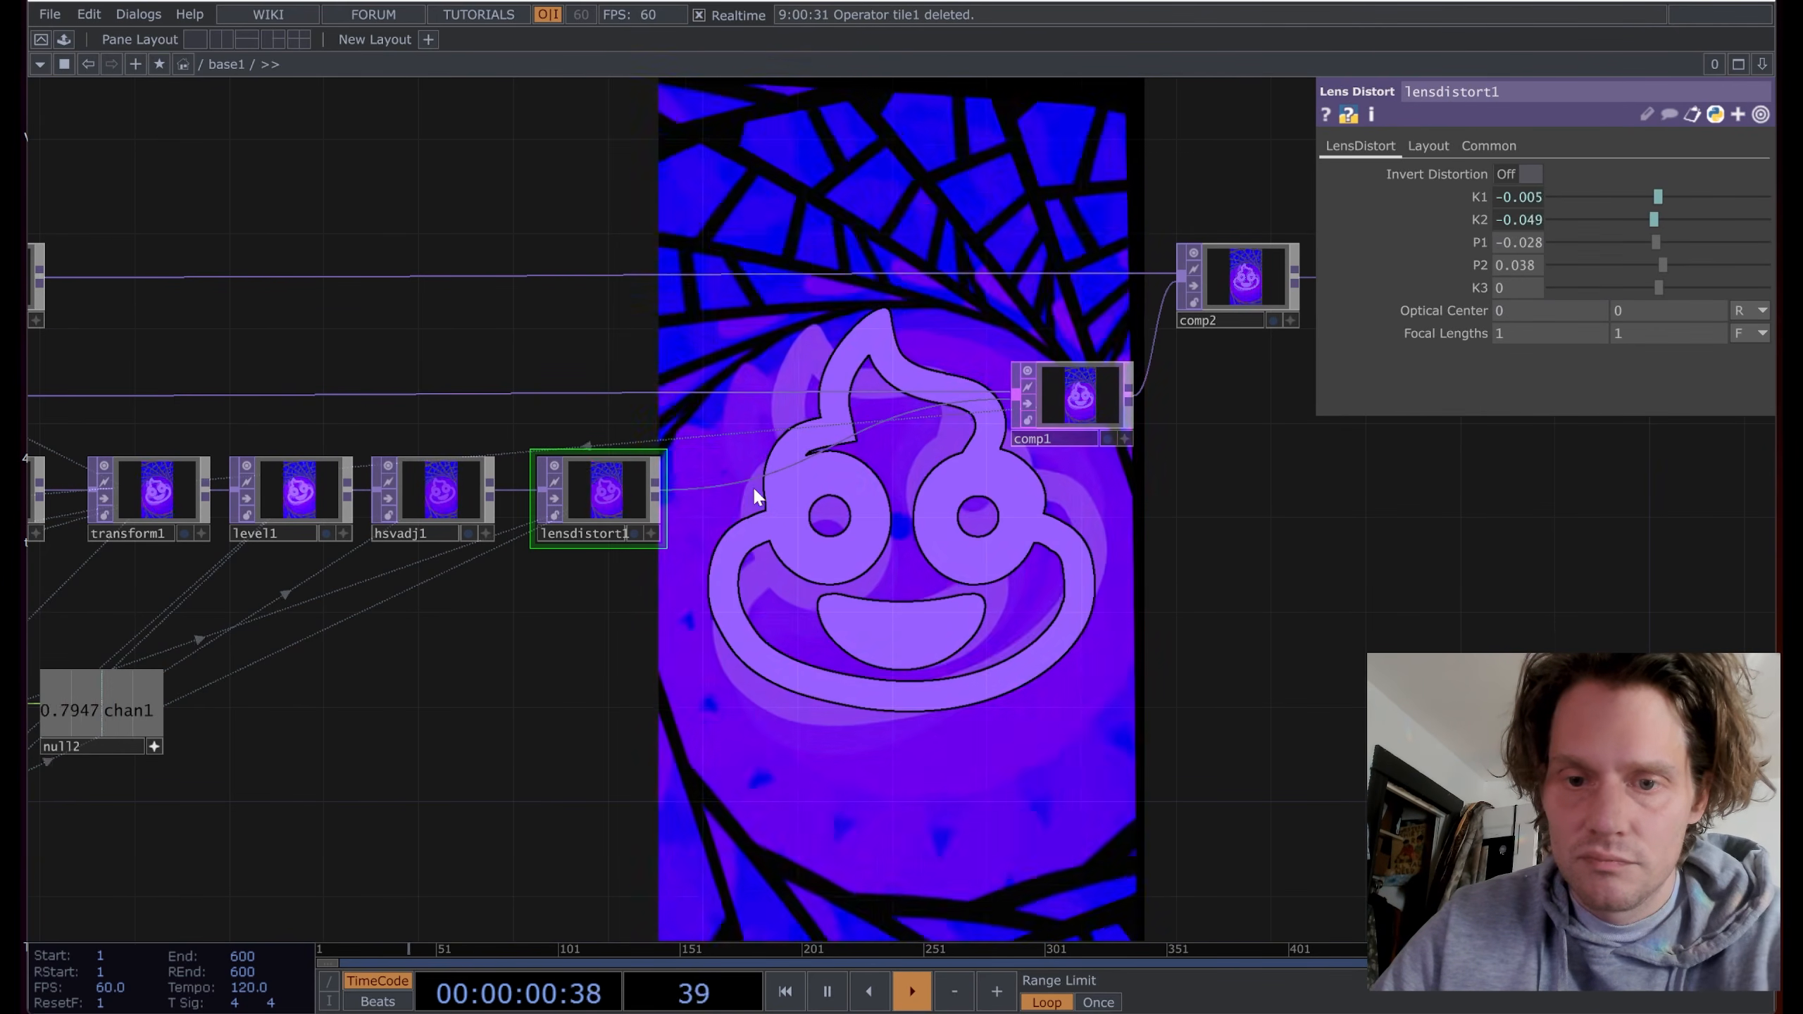
# Step: Insert an Edge TOP, edge2, on the wire between feedback1 and transform1
pyautogui.scroll(-1, 831, 588)
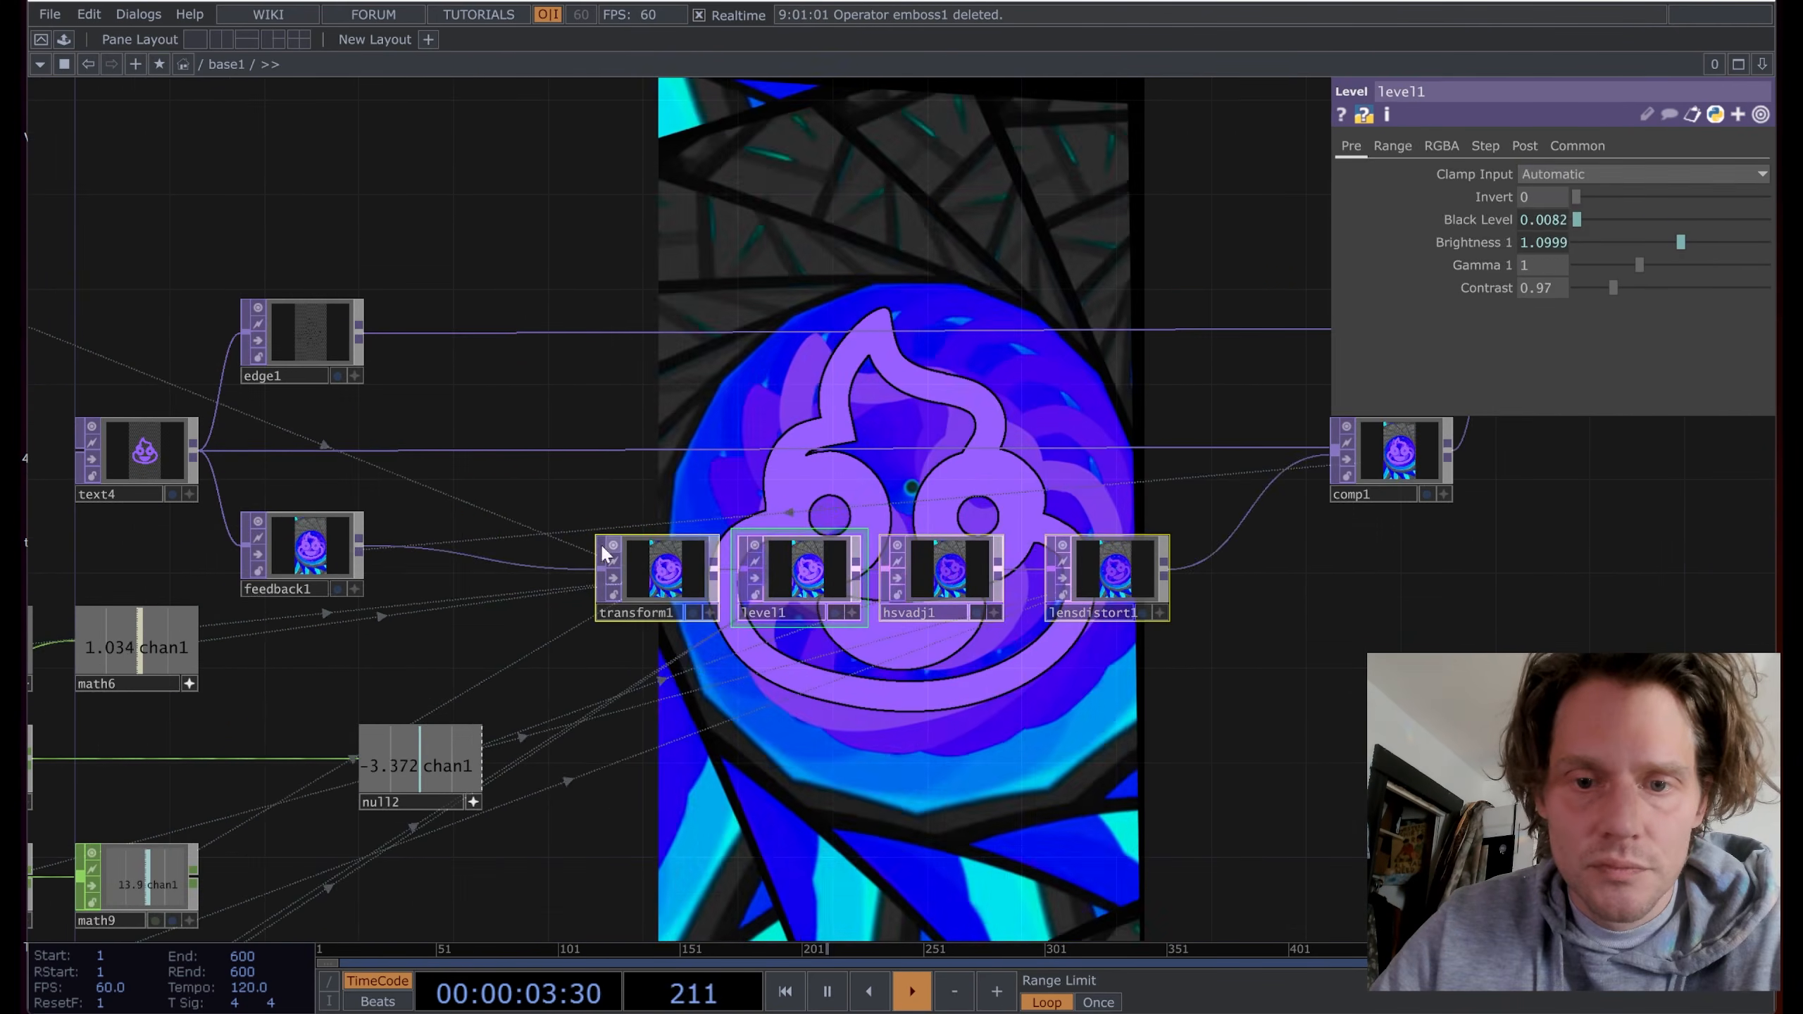
pyautogui.click(503, 534)
pyautogui.write('ed')
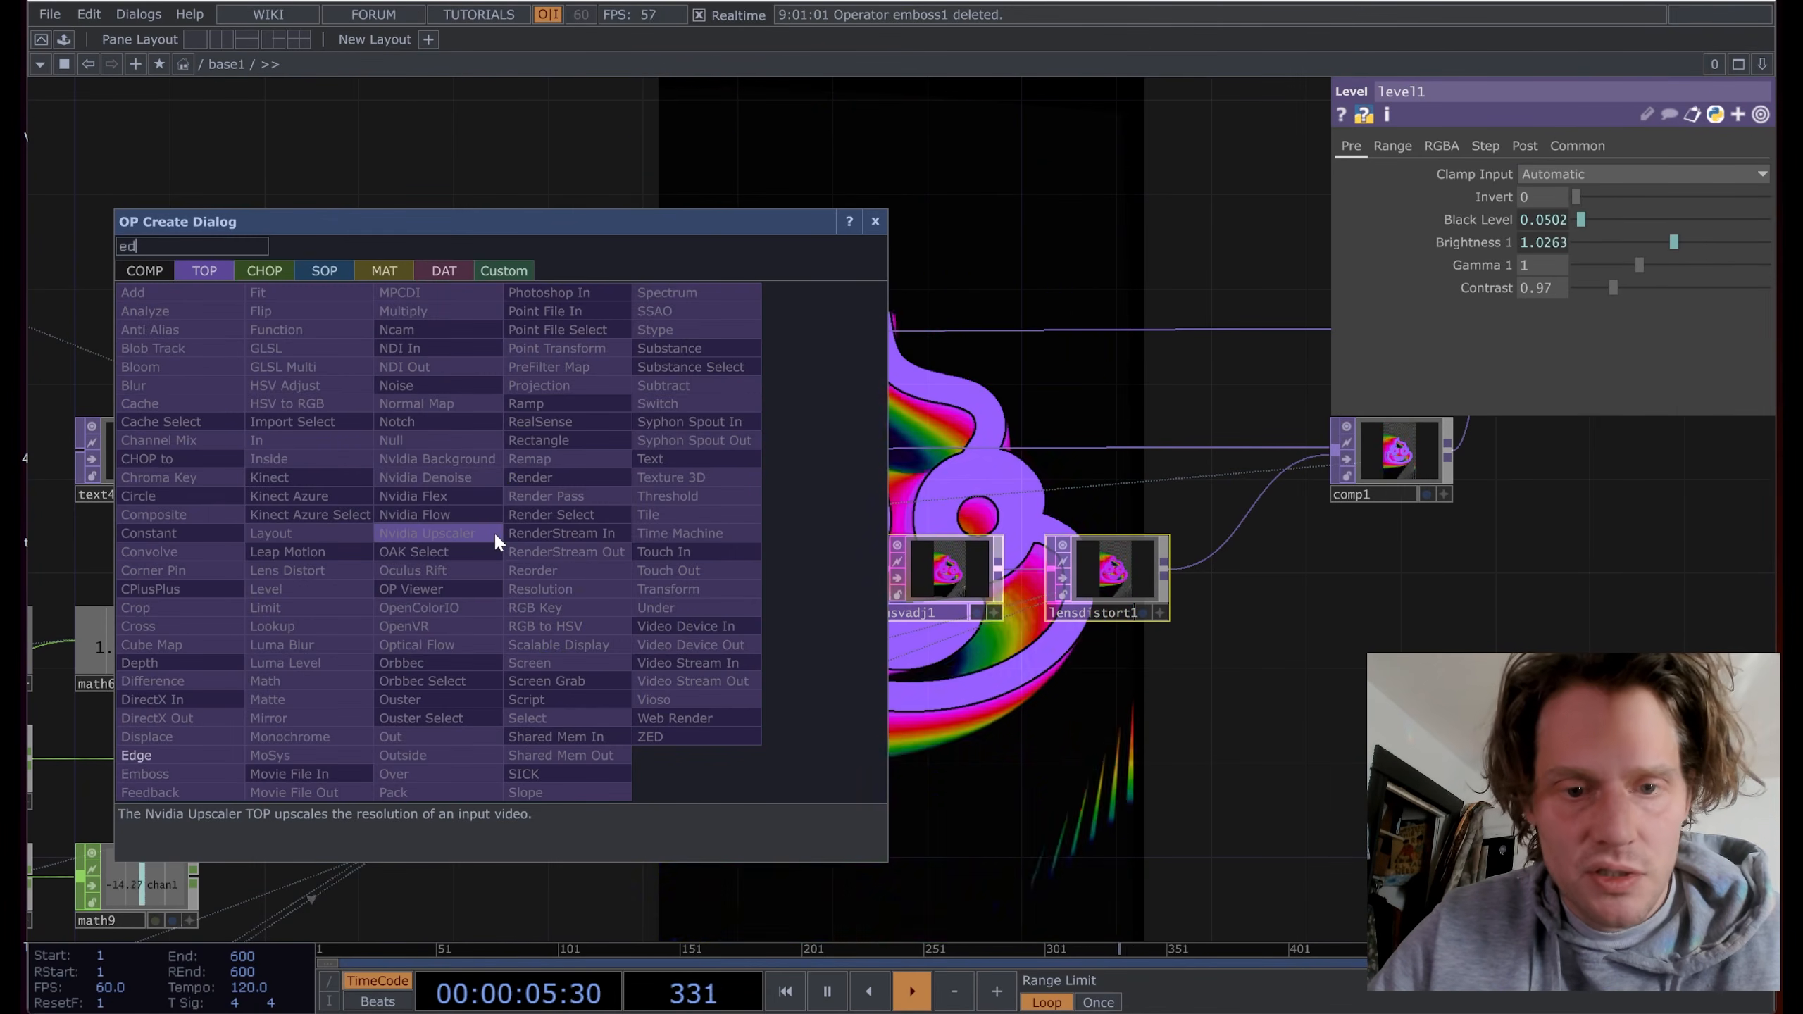
pyautogui.press('Return')
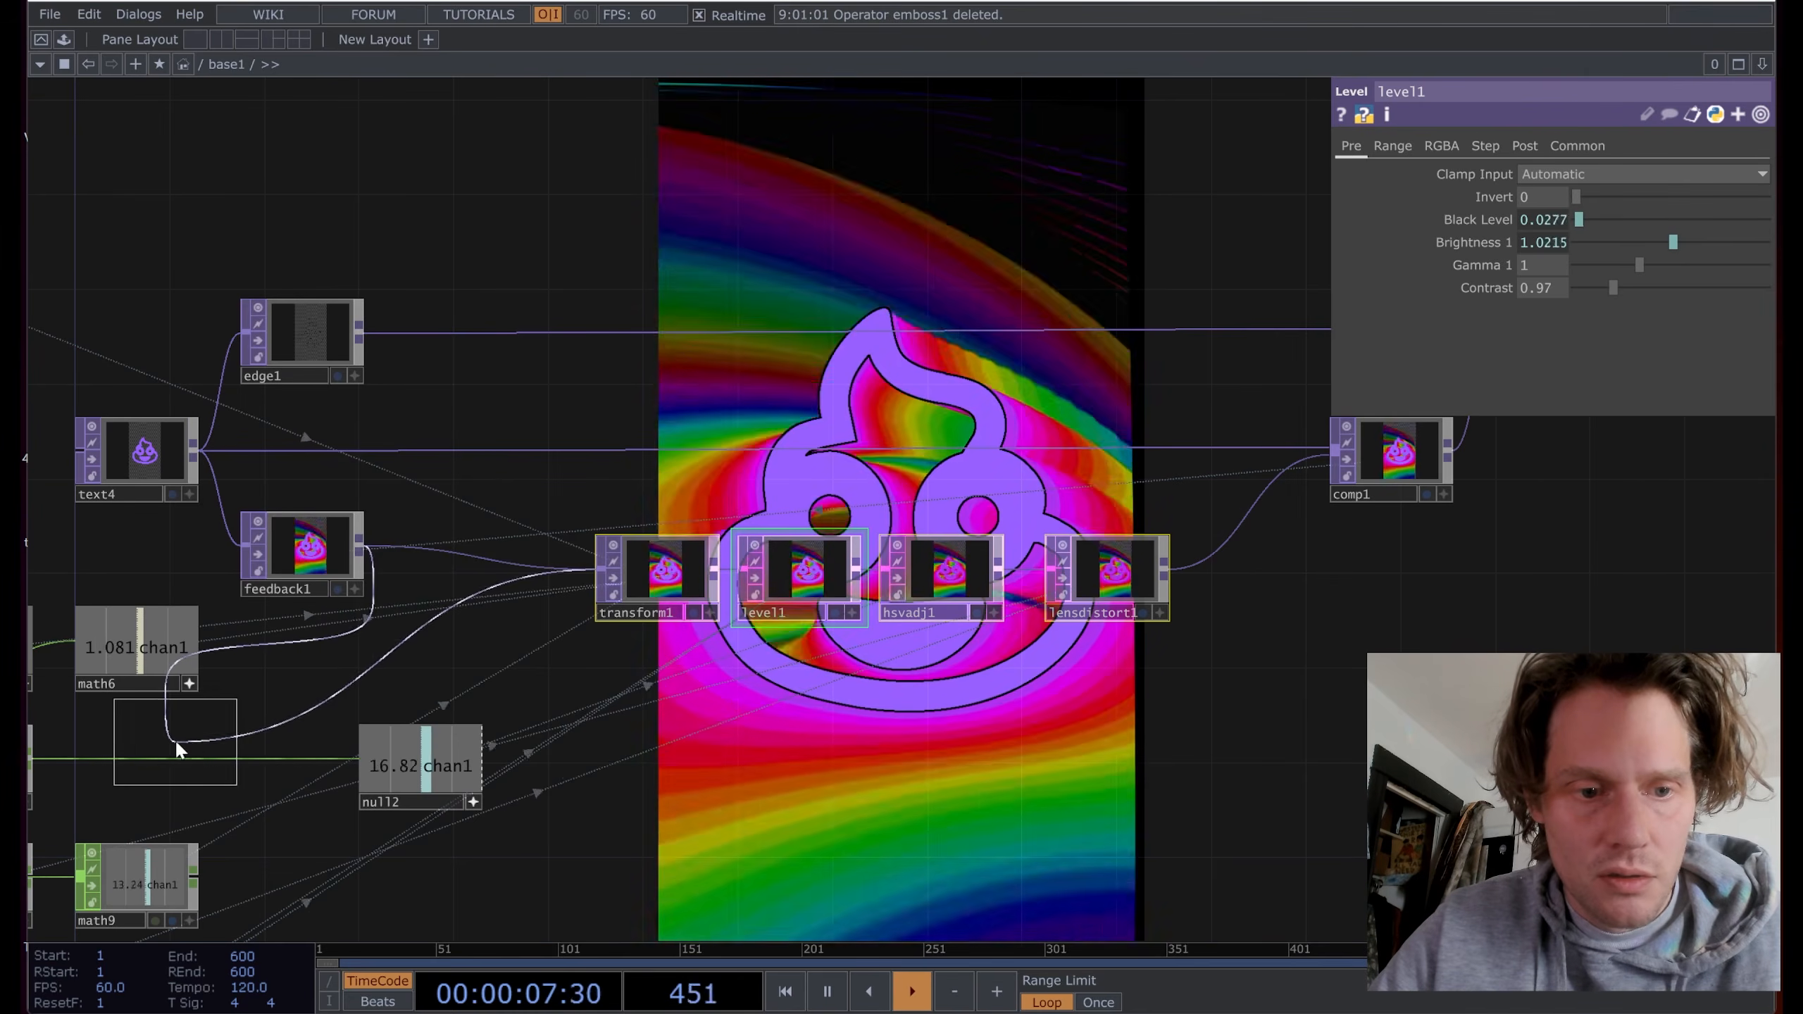
pyautogui.rightClick(510, 535)
pyautogui.click(512, 540)
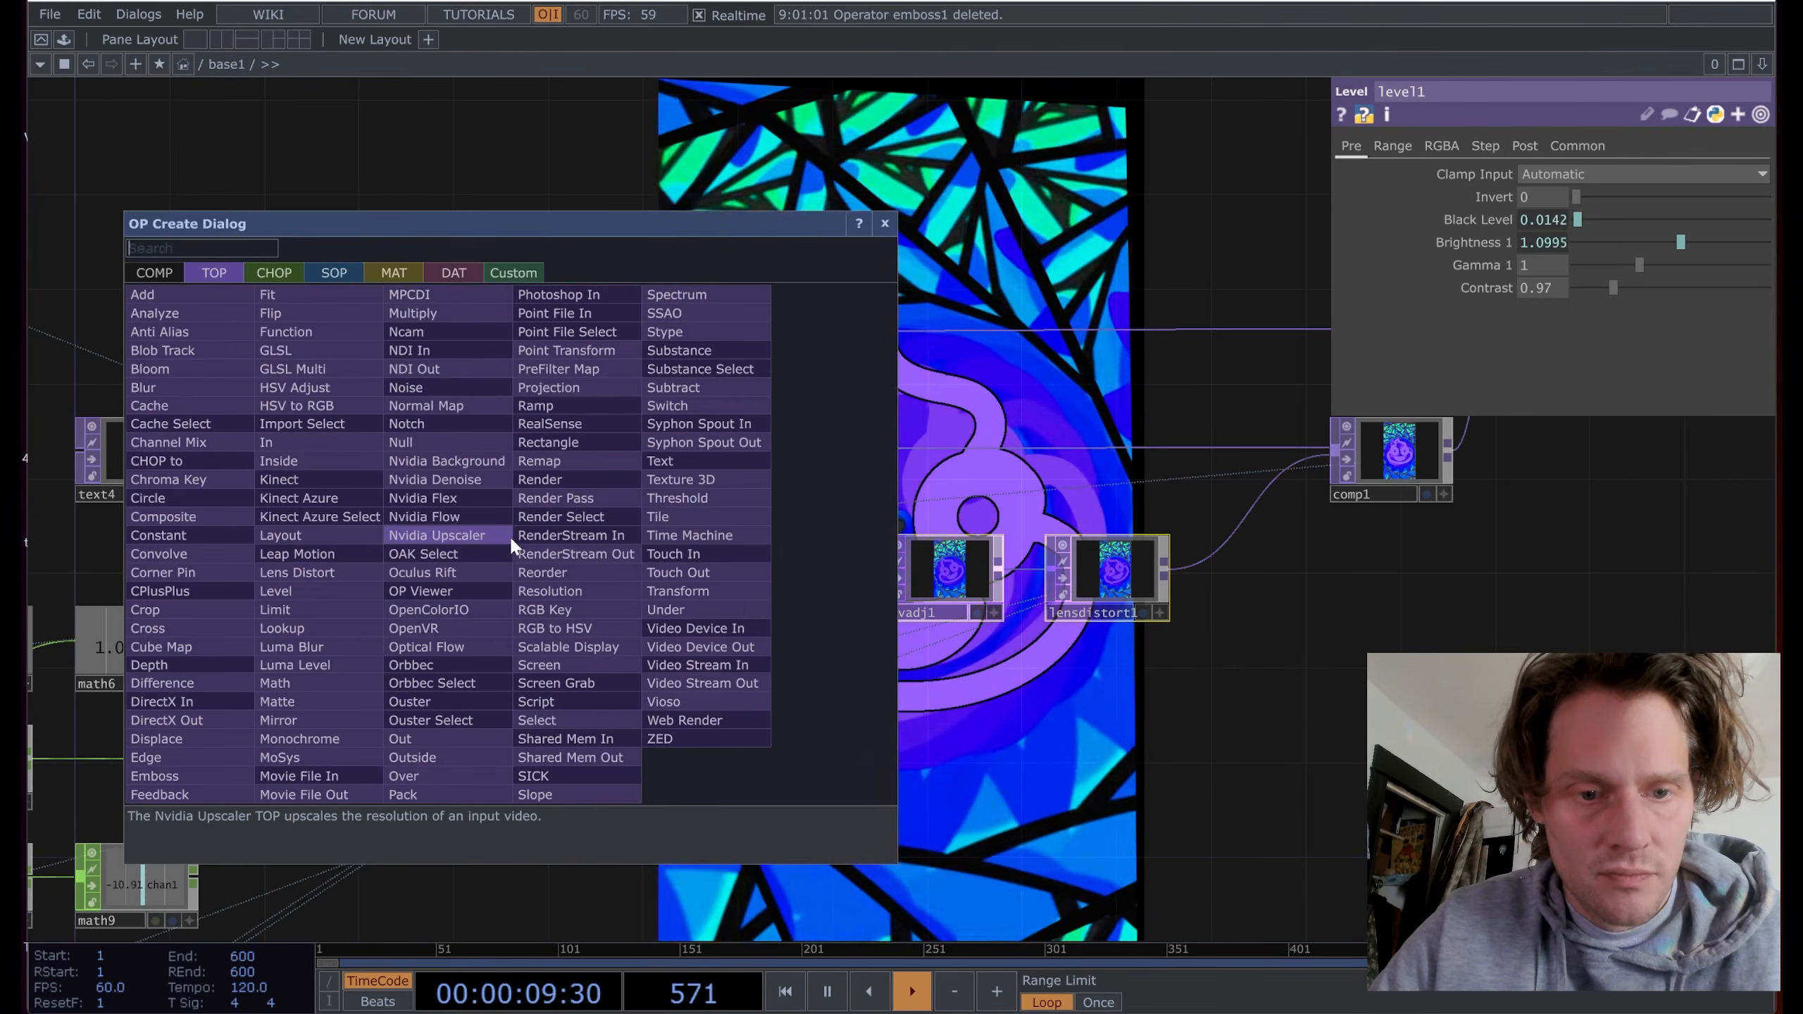
pyautogui.click(163, 794)
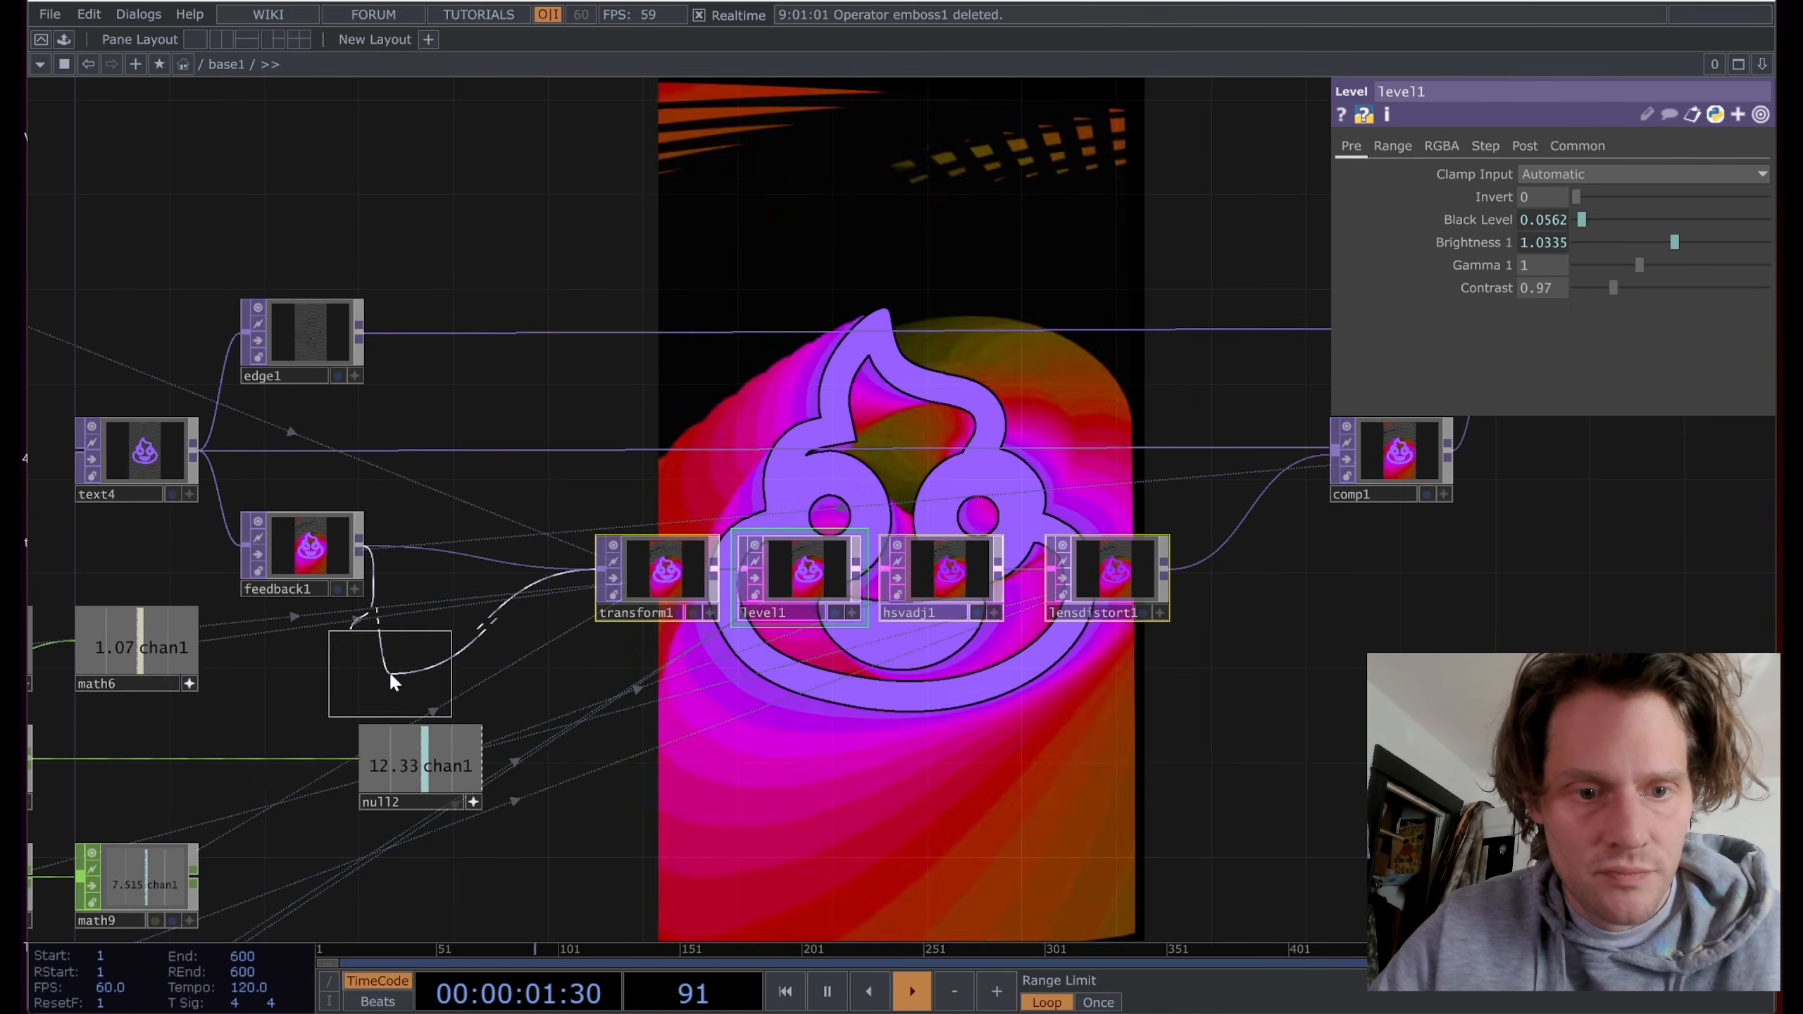
pyautogui.click(462, 571)
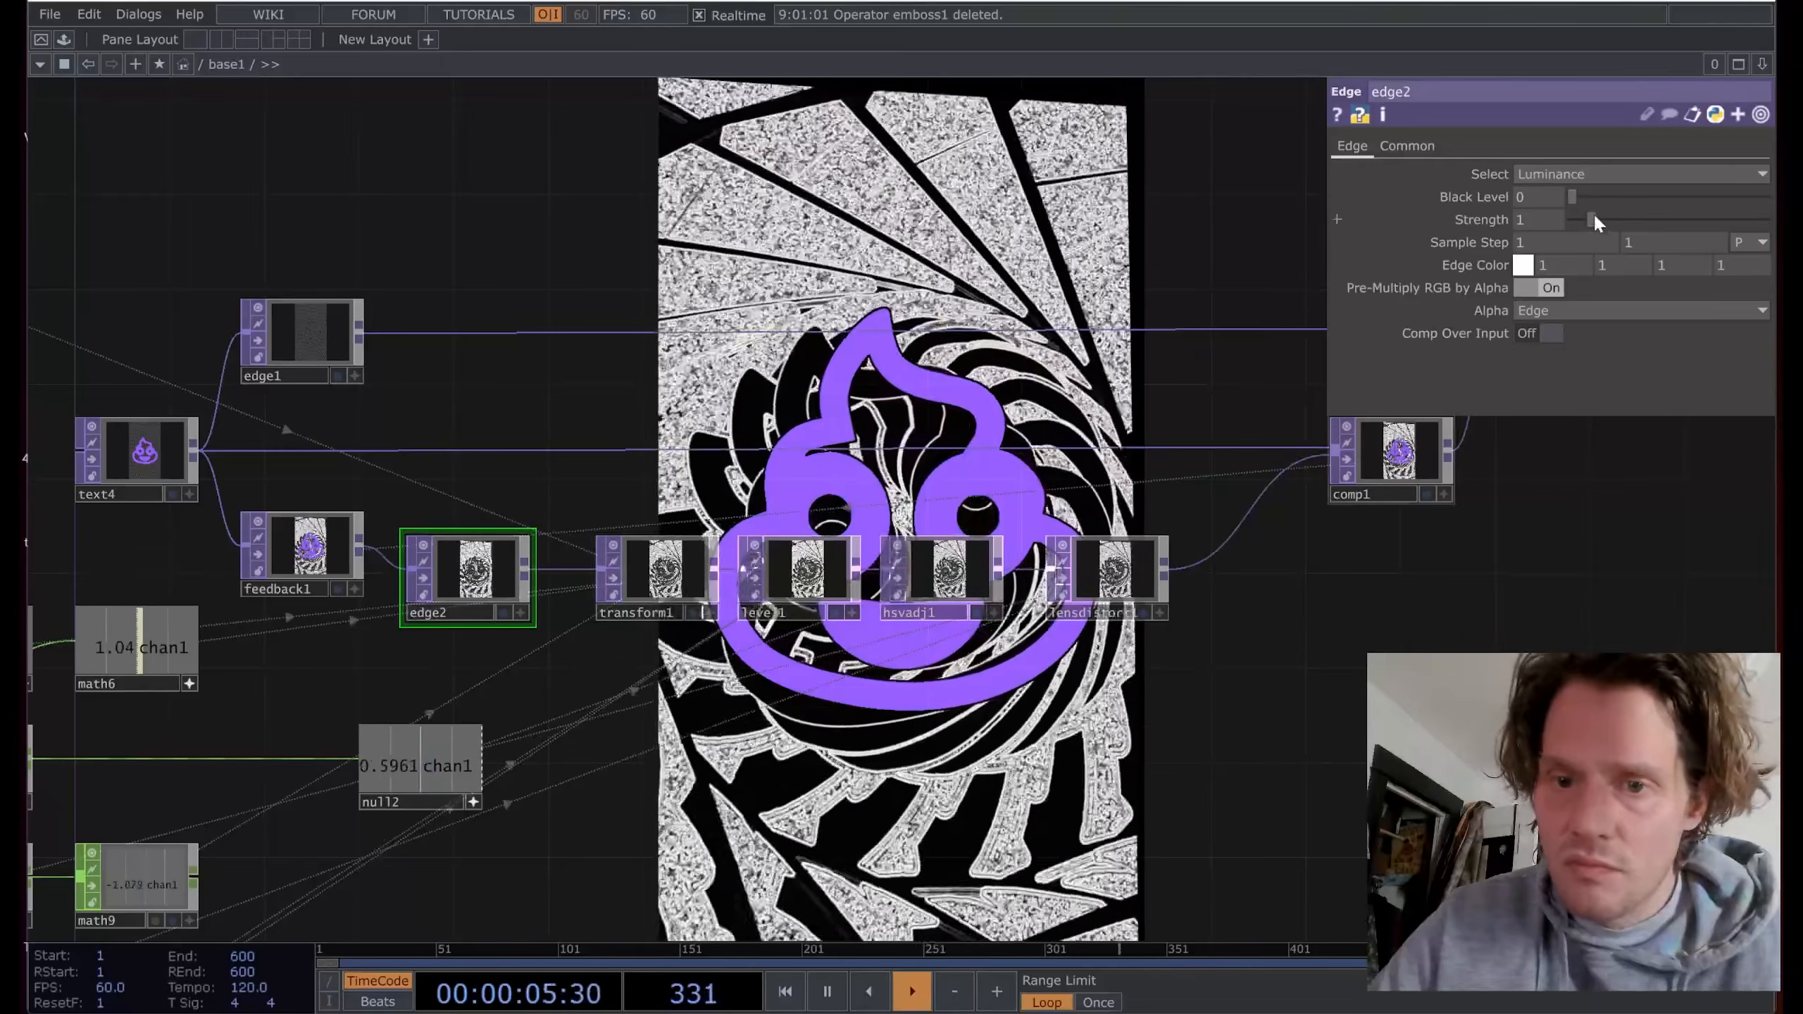
# Step: Drag edge2's Strength down to 0.52 for softer traced trails
pyautogui.moveTo(1592, 217)
pyautogui.mouseDown()
pyautogui.moveTo(1754, 218)
pyautogui.moveTo(1590, 235)
pyautogui.mouseUp()
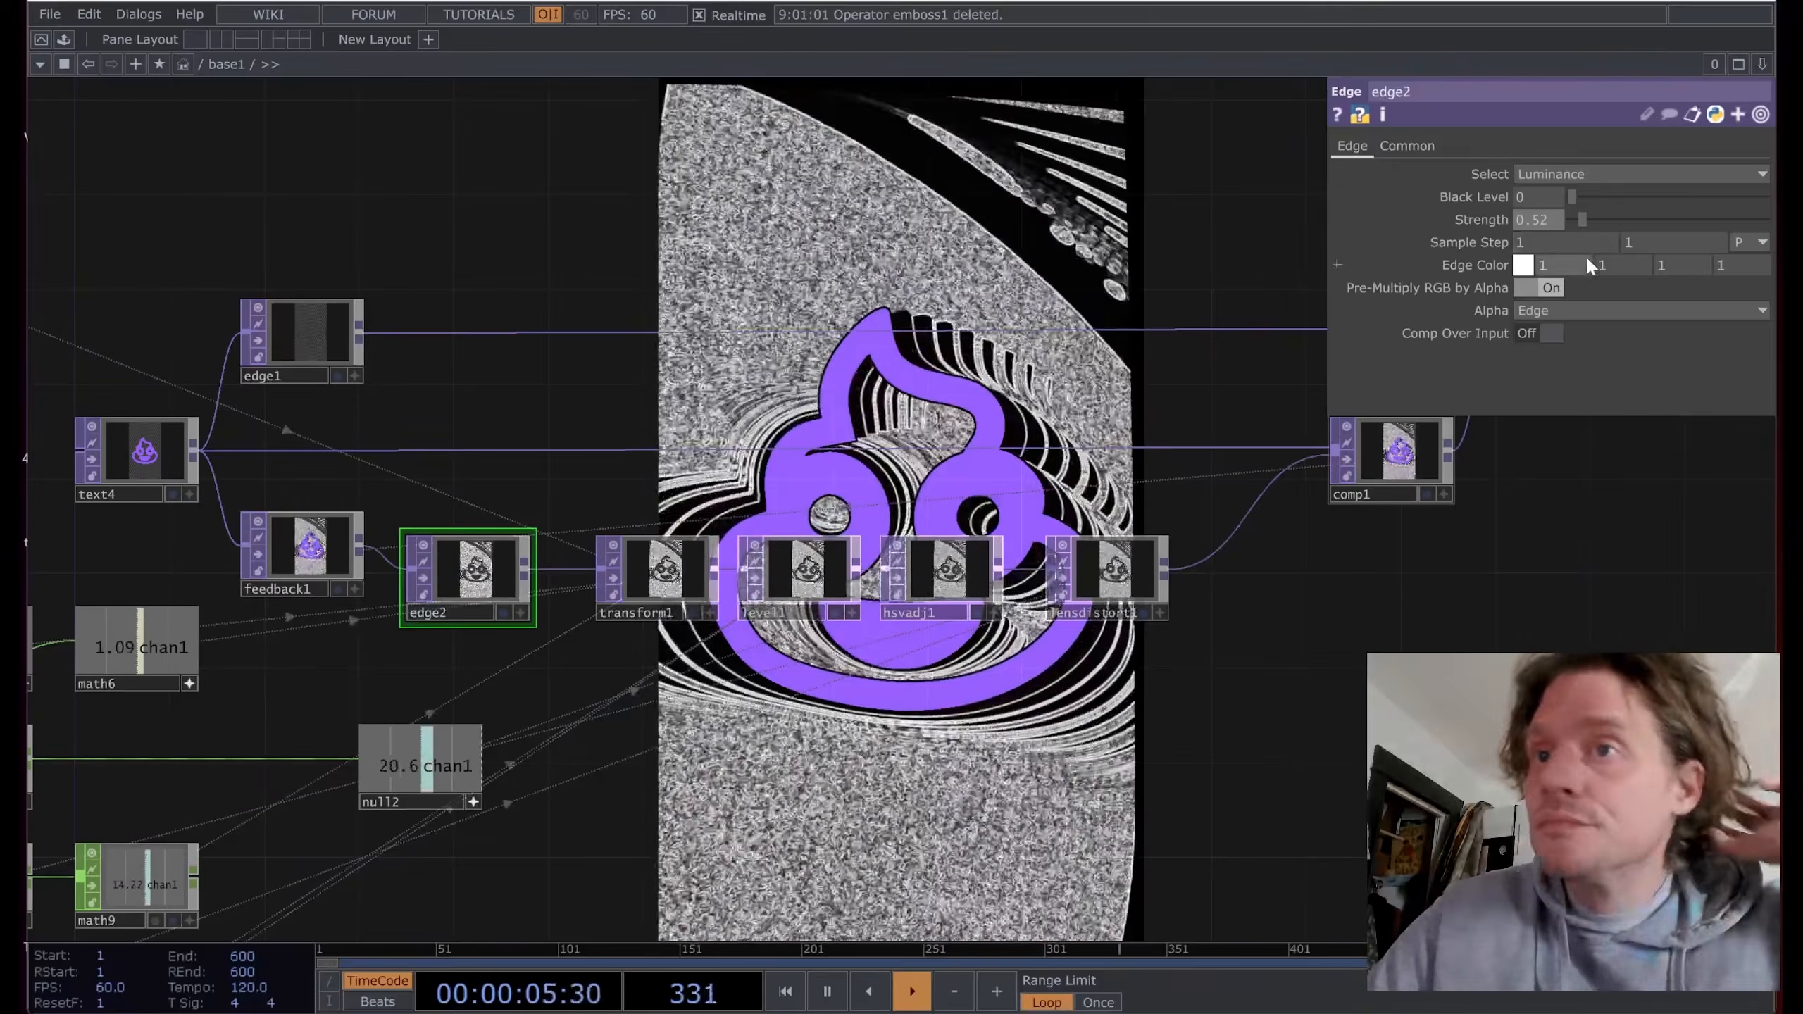
pyautogui.scroll(-5, 659, 751)
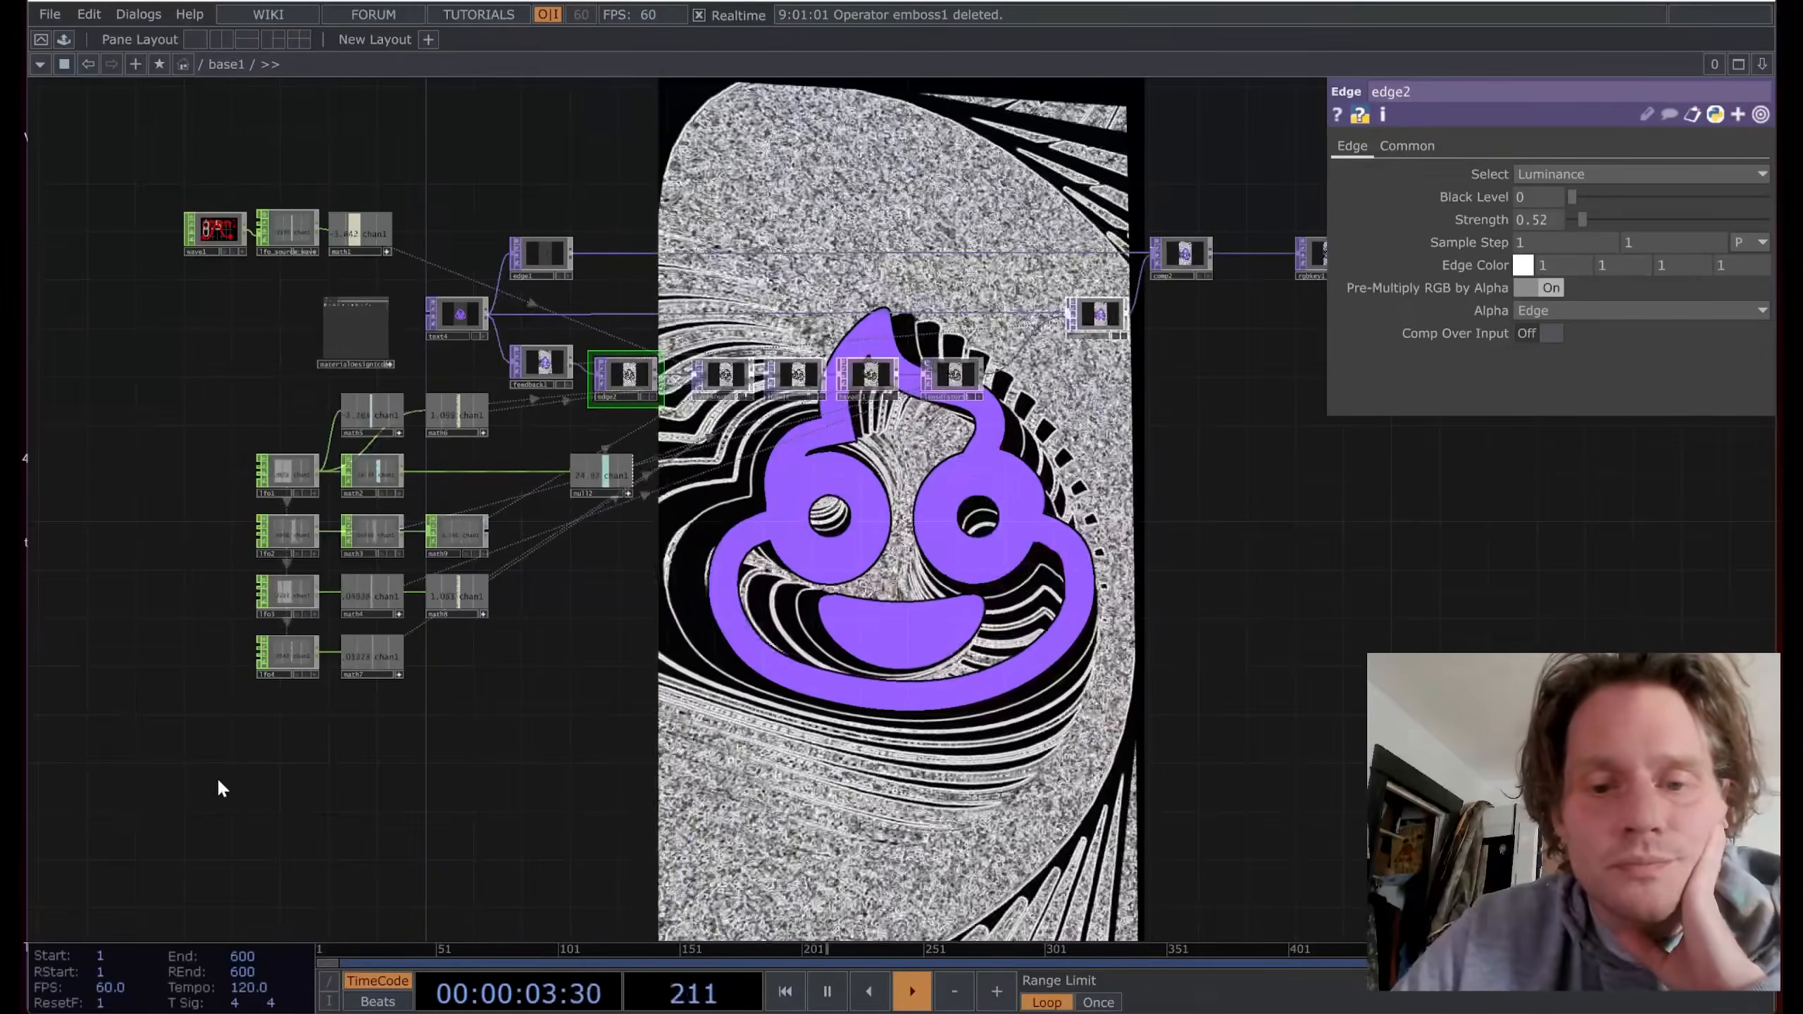
pyautogui.press('Tab')
# Step: Place a Timeline CHOP, timeline1, below lfo4 and bring it into view
pyautogui.click(184, 432)
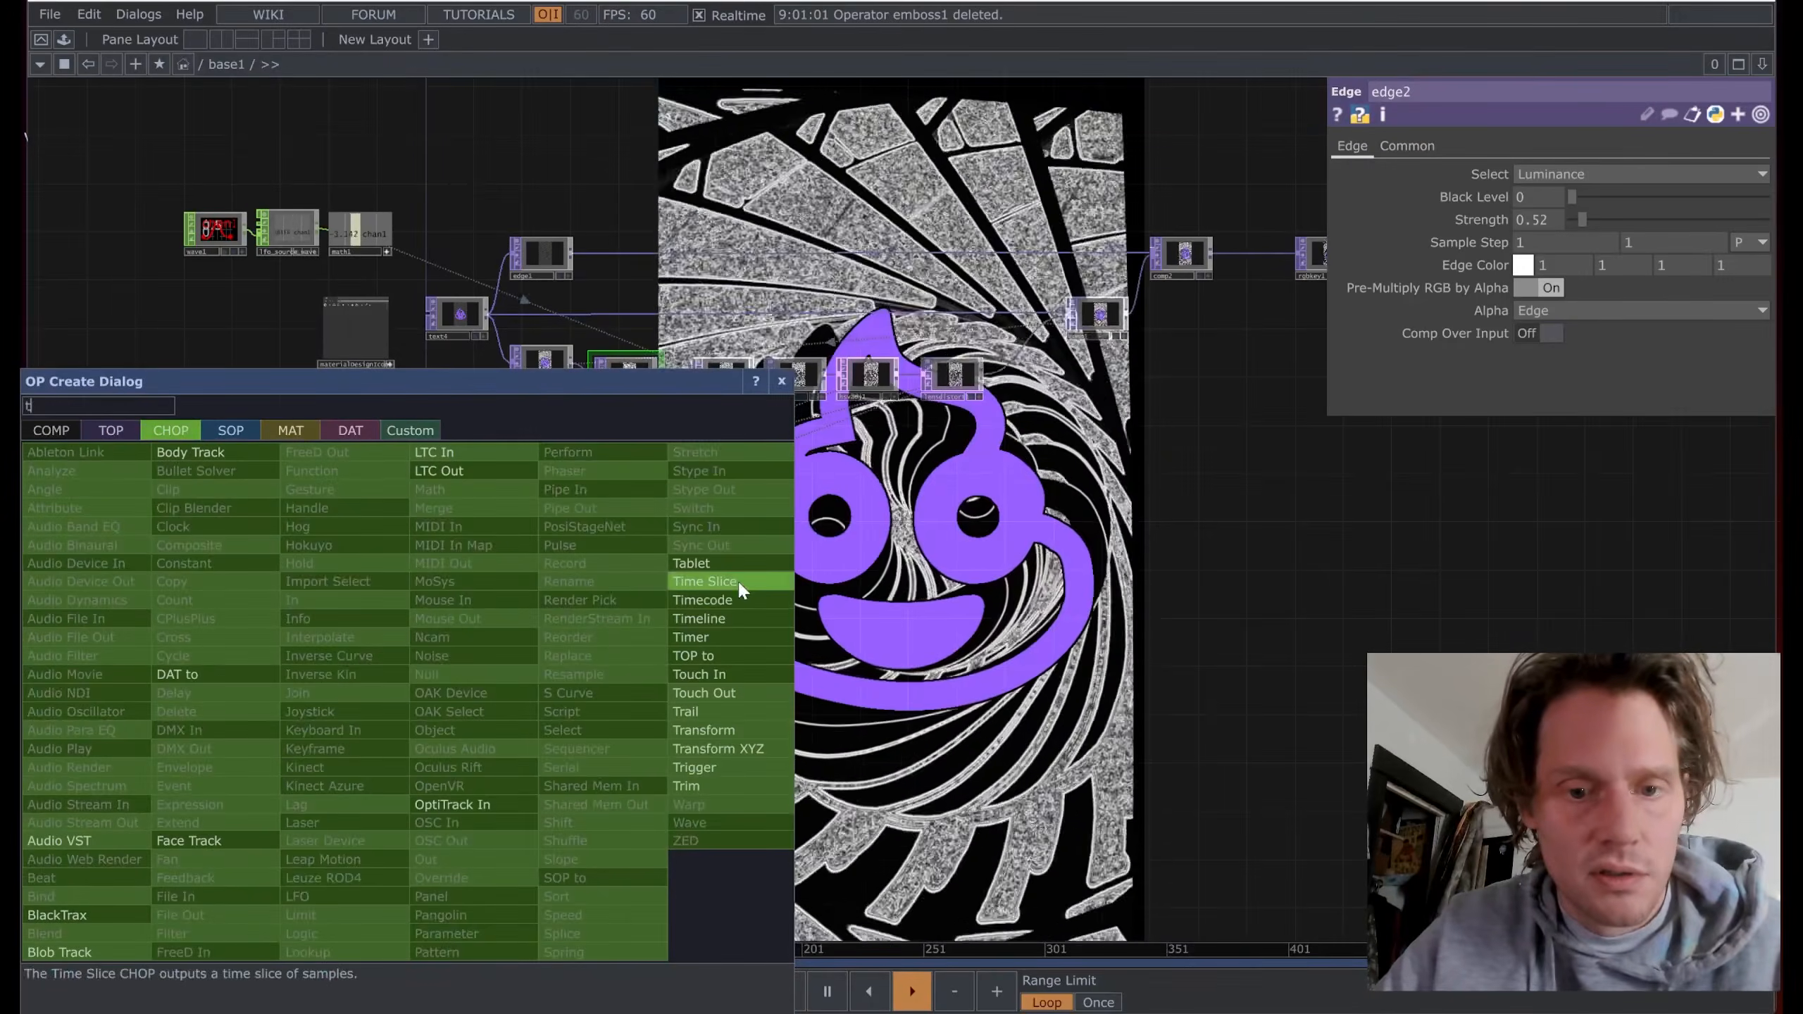
pyautogui.click(739, 584)
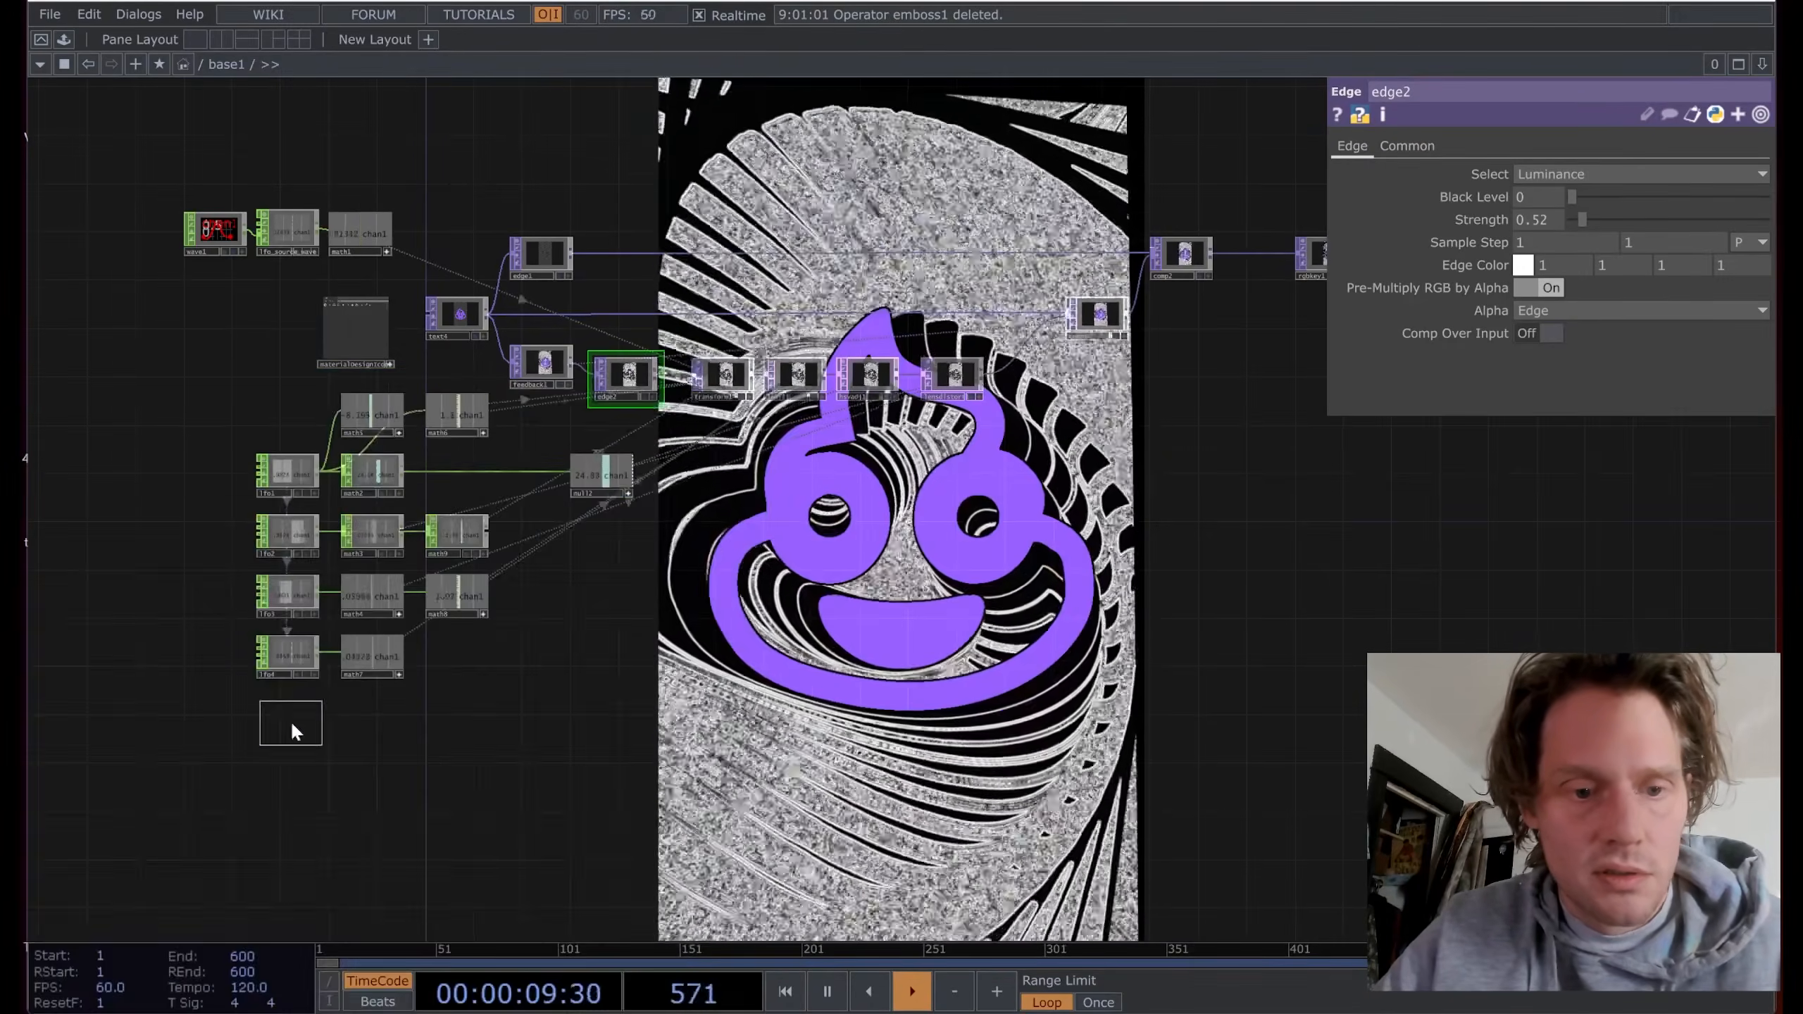
pyautogui.click(290, 721)
pyautogui.scroll(5, 290, 721)
pyautogui.moveTo(267, 837); pyautogui.dragTo(402, 466)
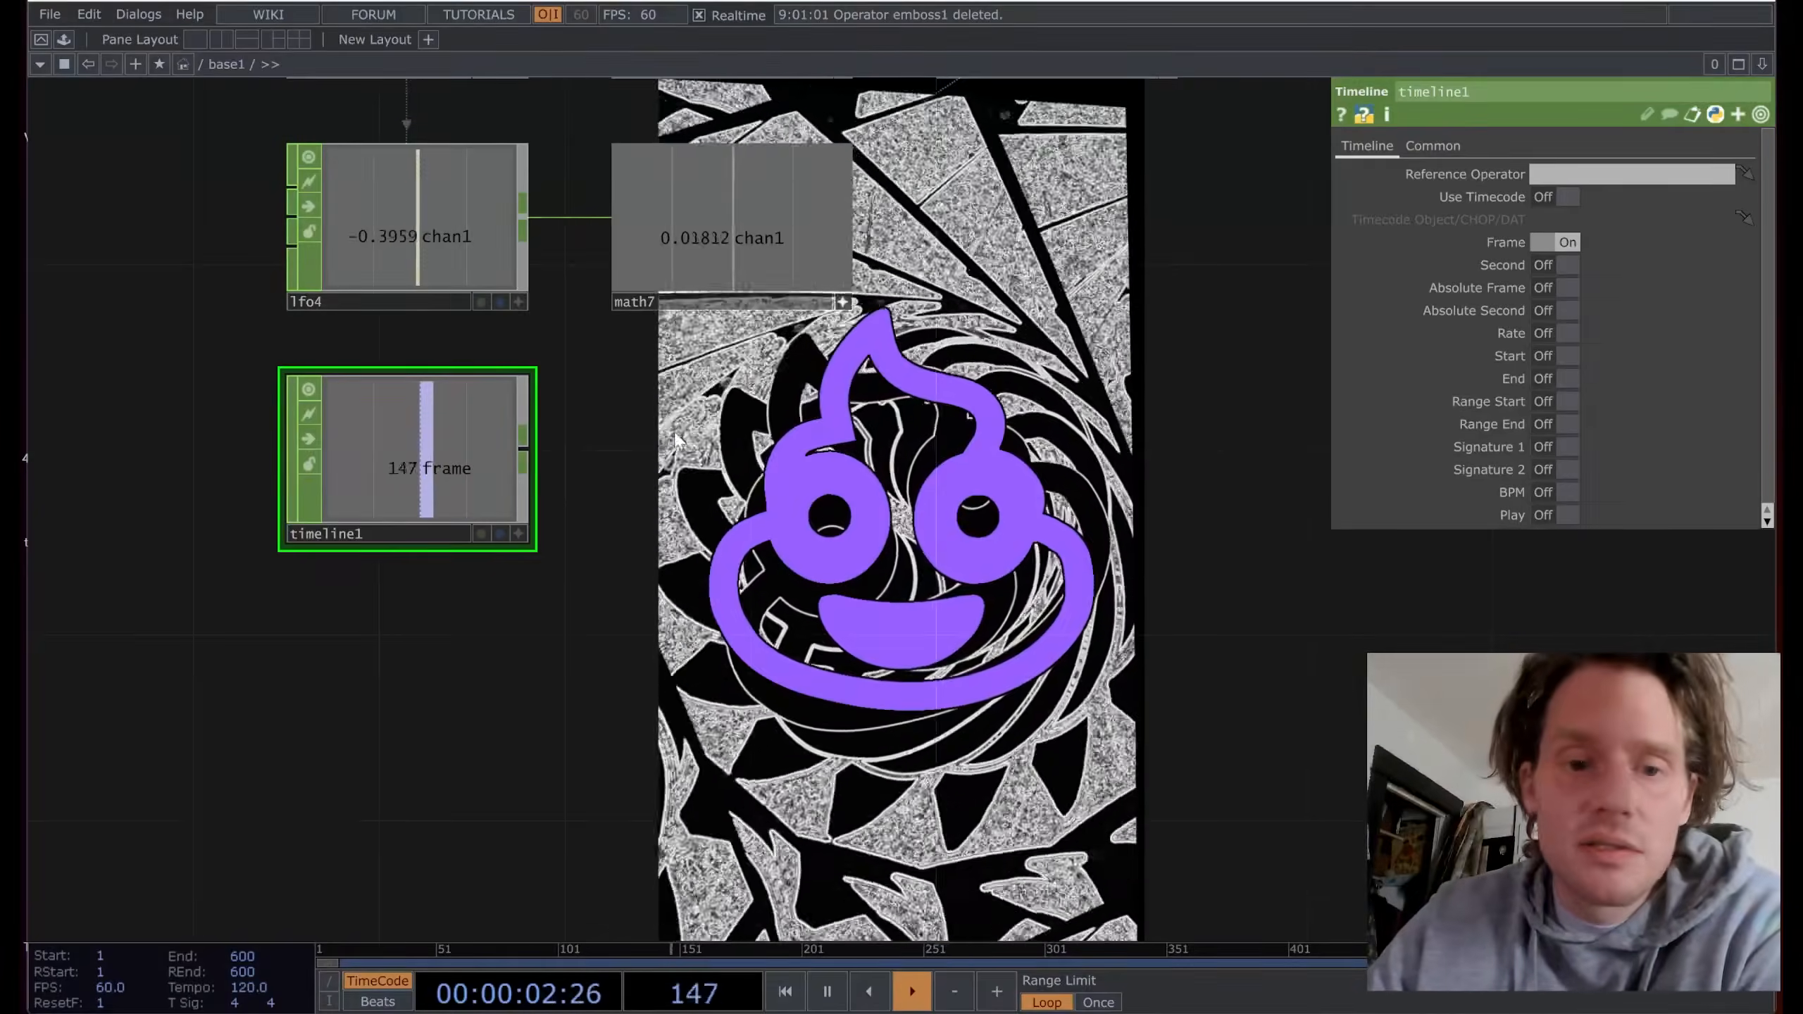
pyautogui.scroll(-5, 676, 439)
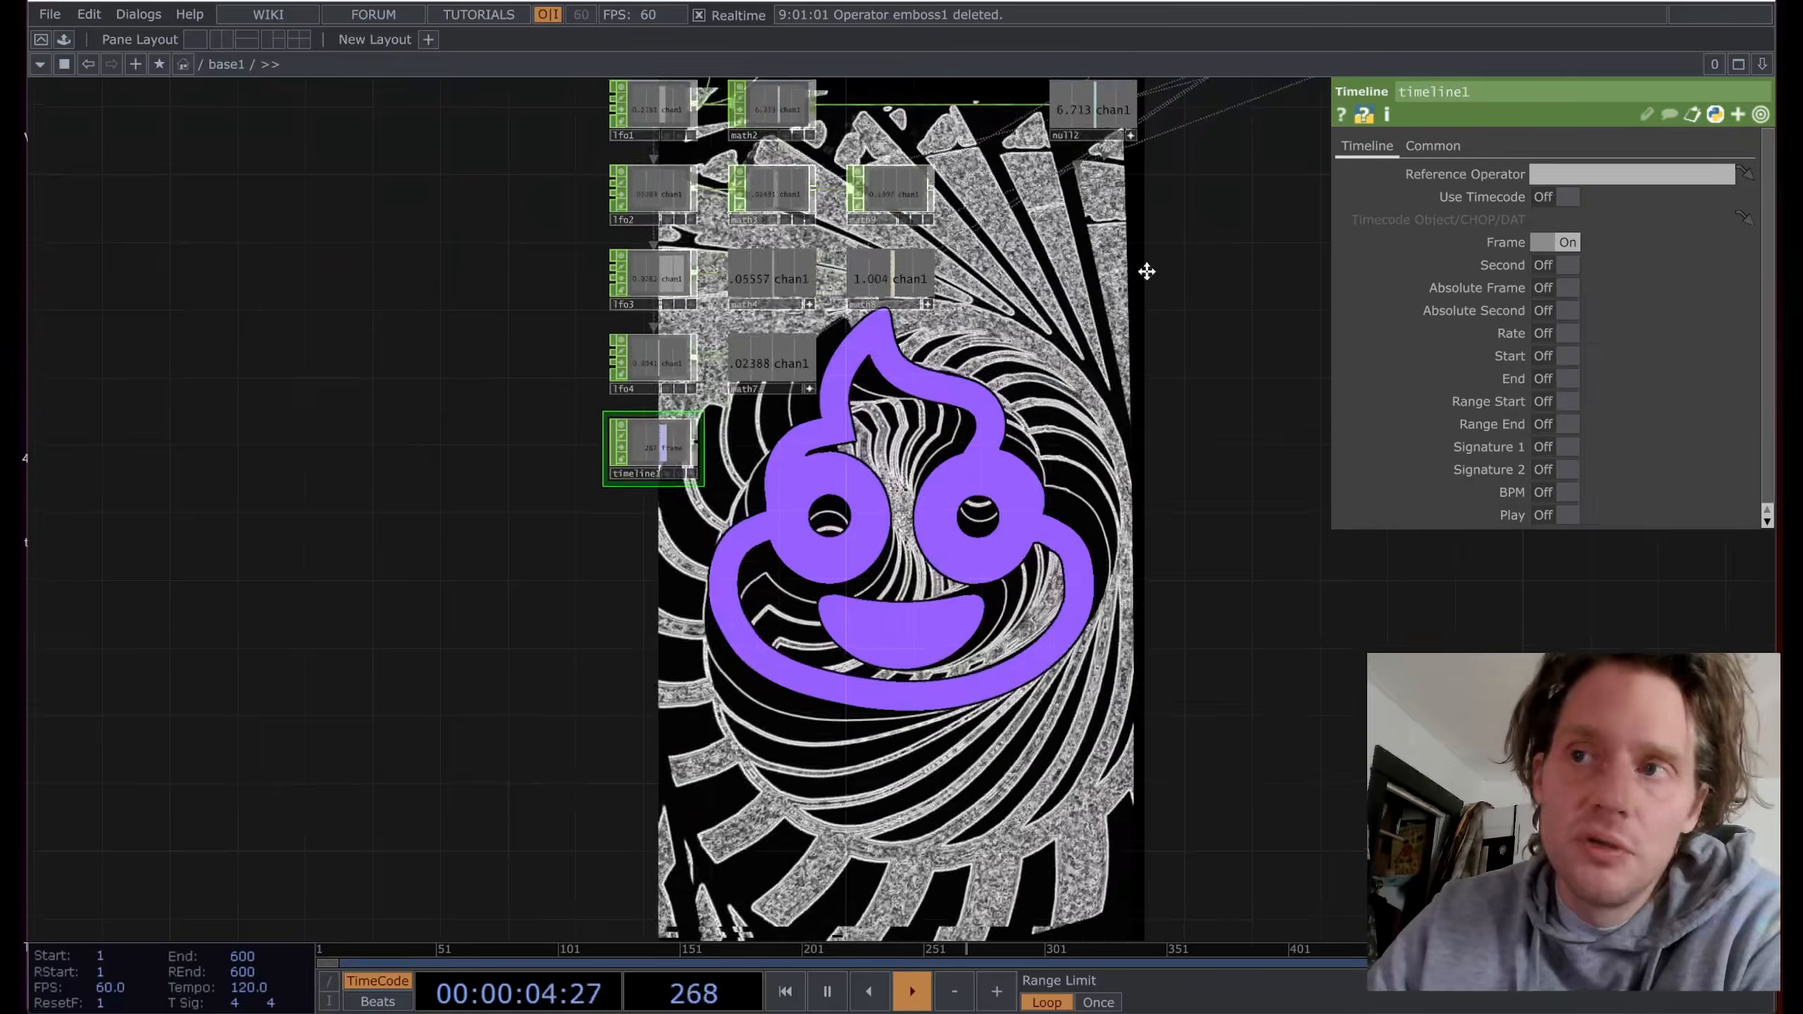
pyautogui.moveTo(1147, 273); pyautogui.dragTo(760, 686)
pyautogui.moveTo(1260, 502); pyautogui.dragTo(1252, 463)
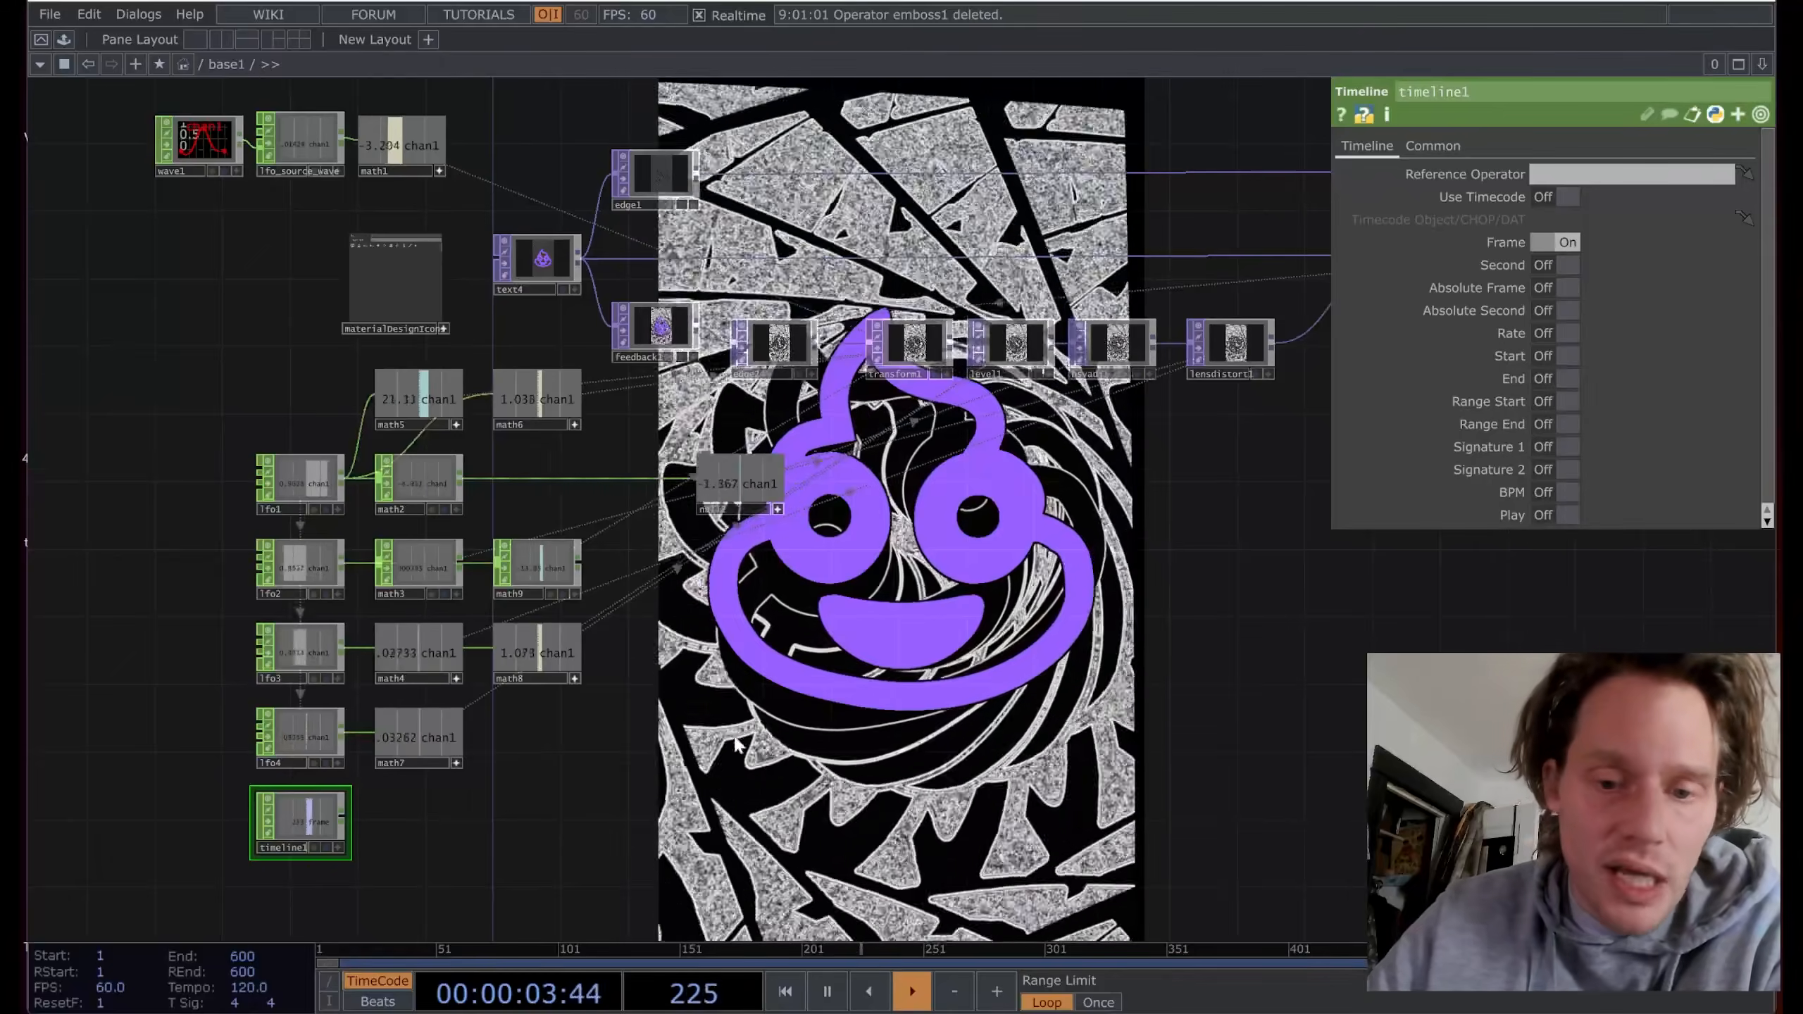
pyautogui.scroll(2, 754, 751)
pyautogui.scroll(-4, 756, 753)
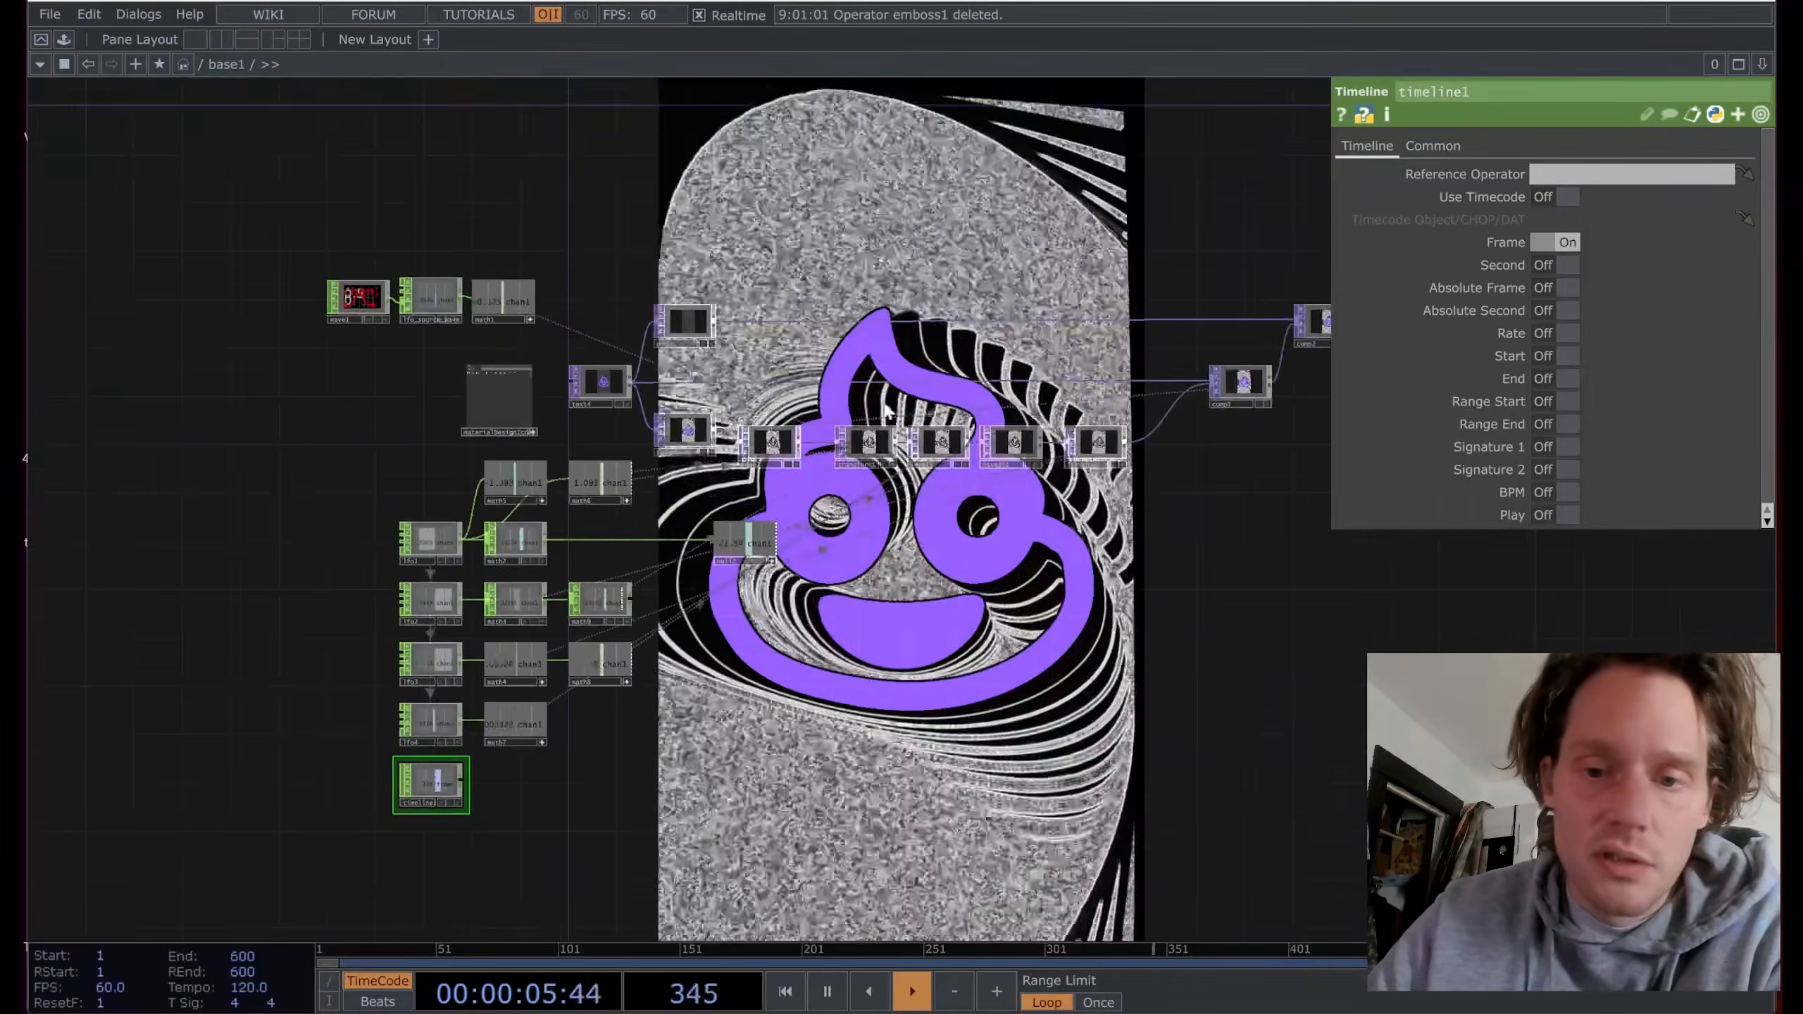
pyautogui.scroll(8, 896, 480)
pyautogui.scroll(5, 896, 480)
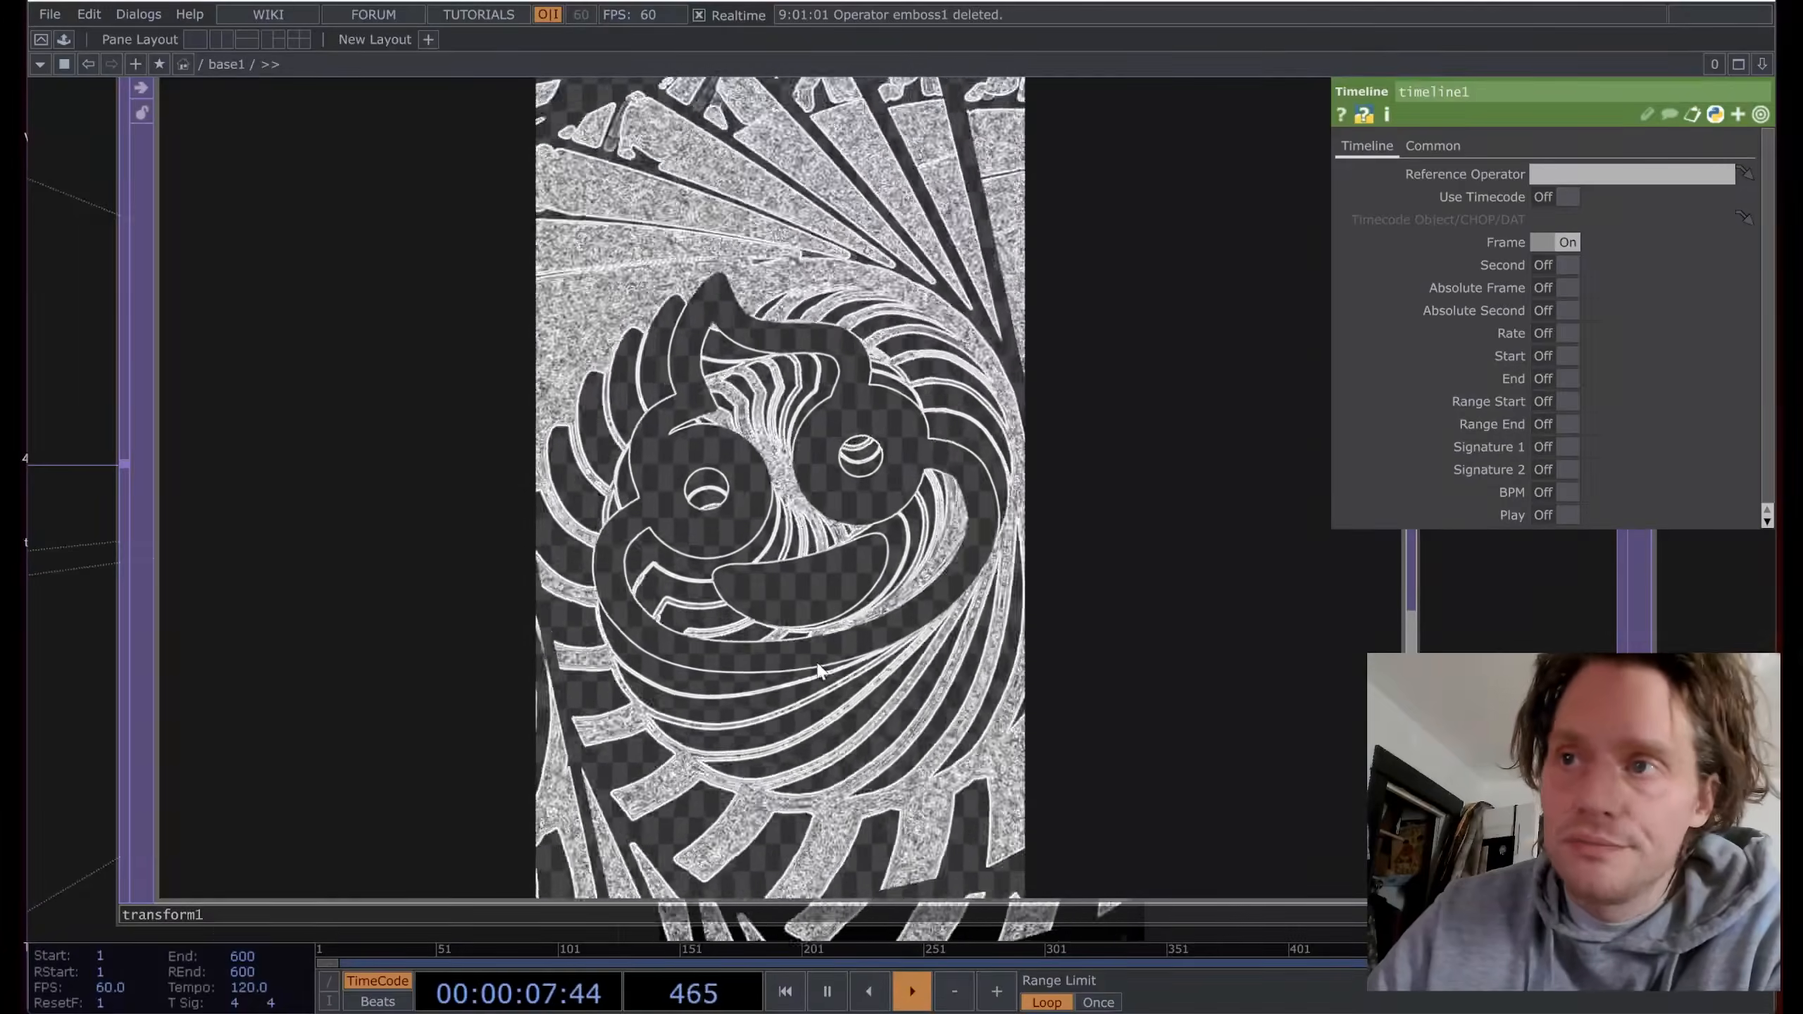
pyautogui.scroll(-10, 825, 640)
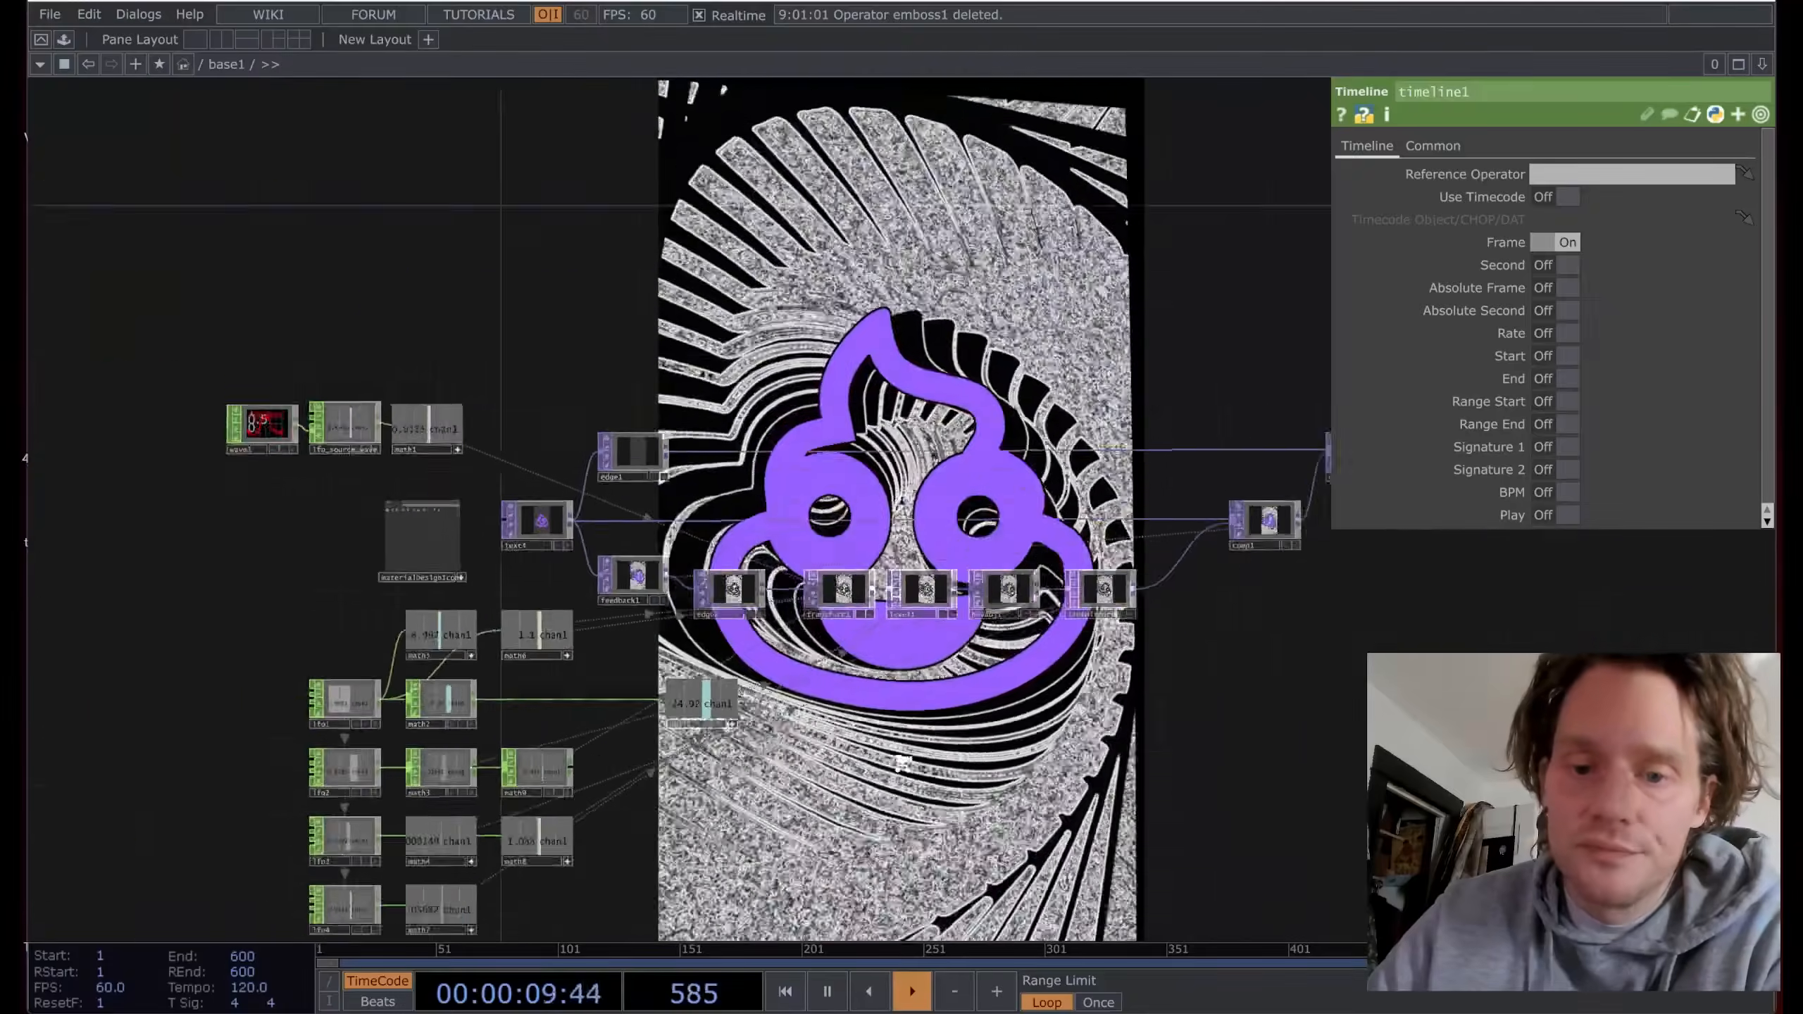
pyautogui.moveTo(809, 675); pyautogui.dragTo(768, 536)
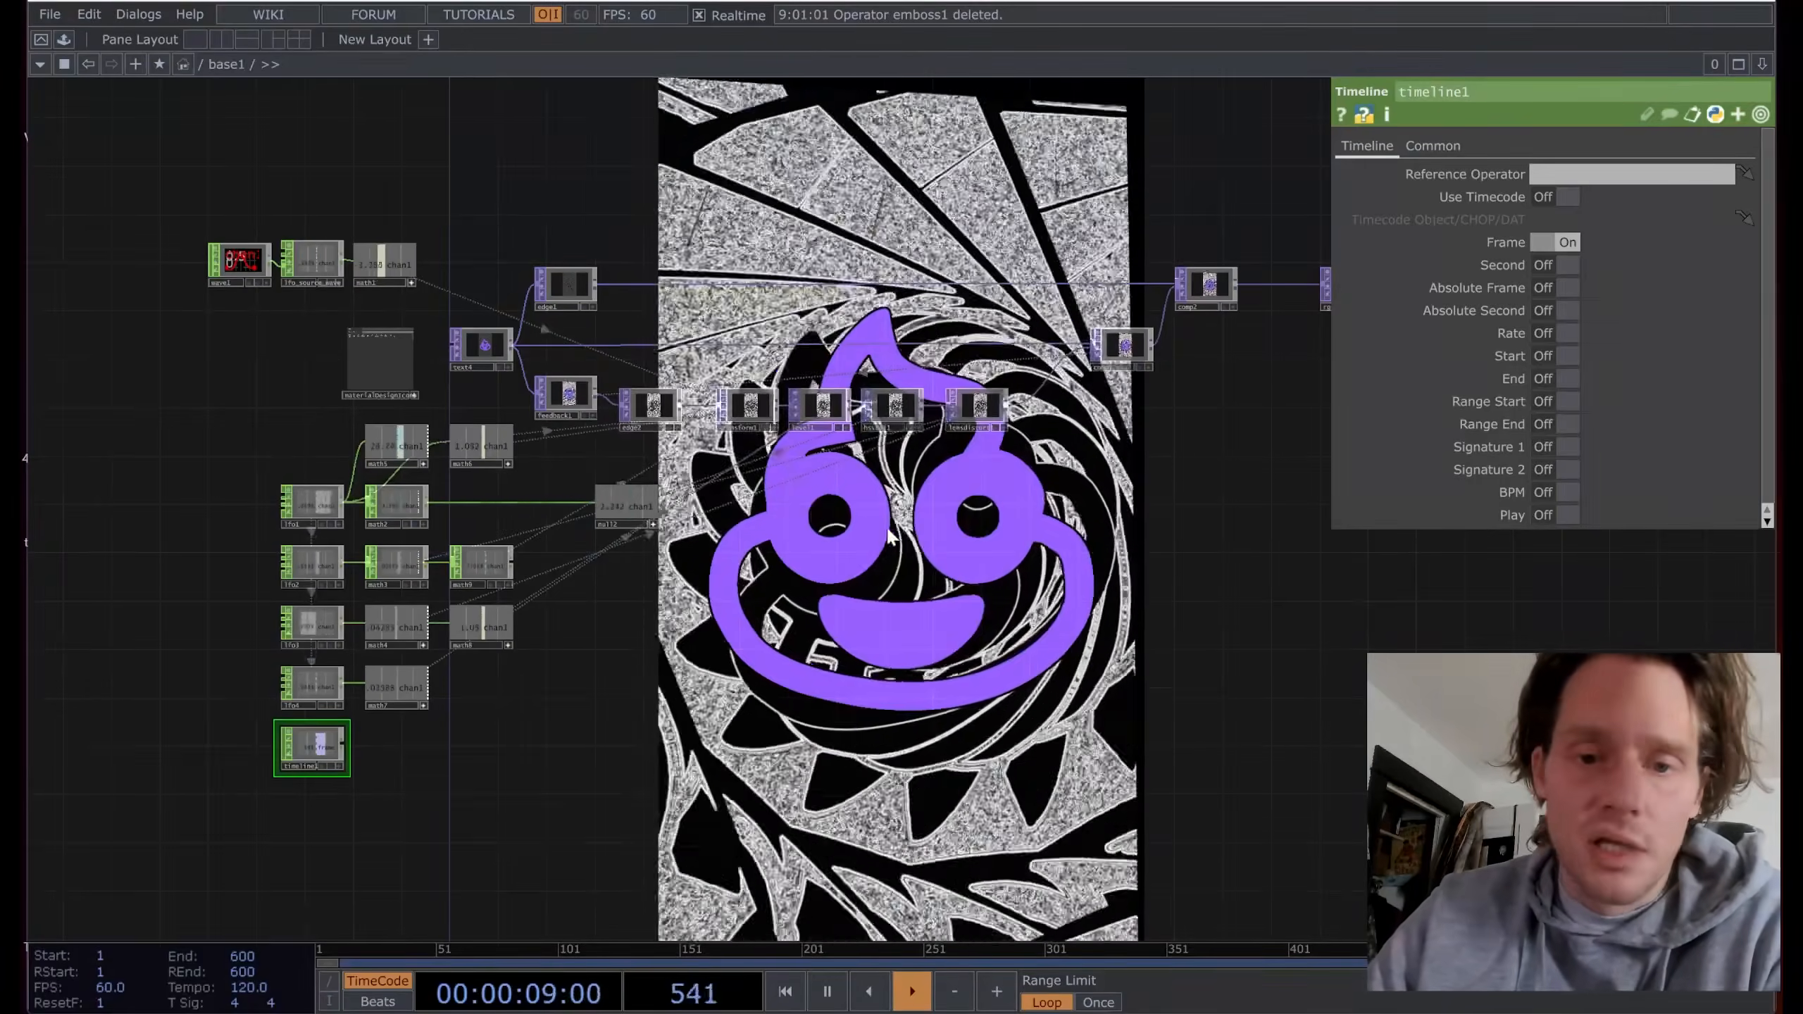
pyautogui.moveTo(875, 531); pyautogui.dragTo(743, 558)
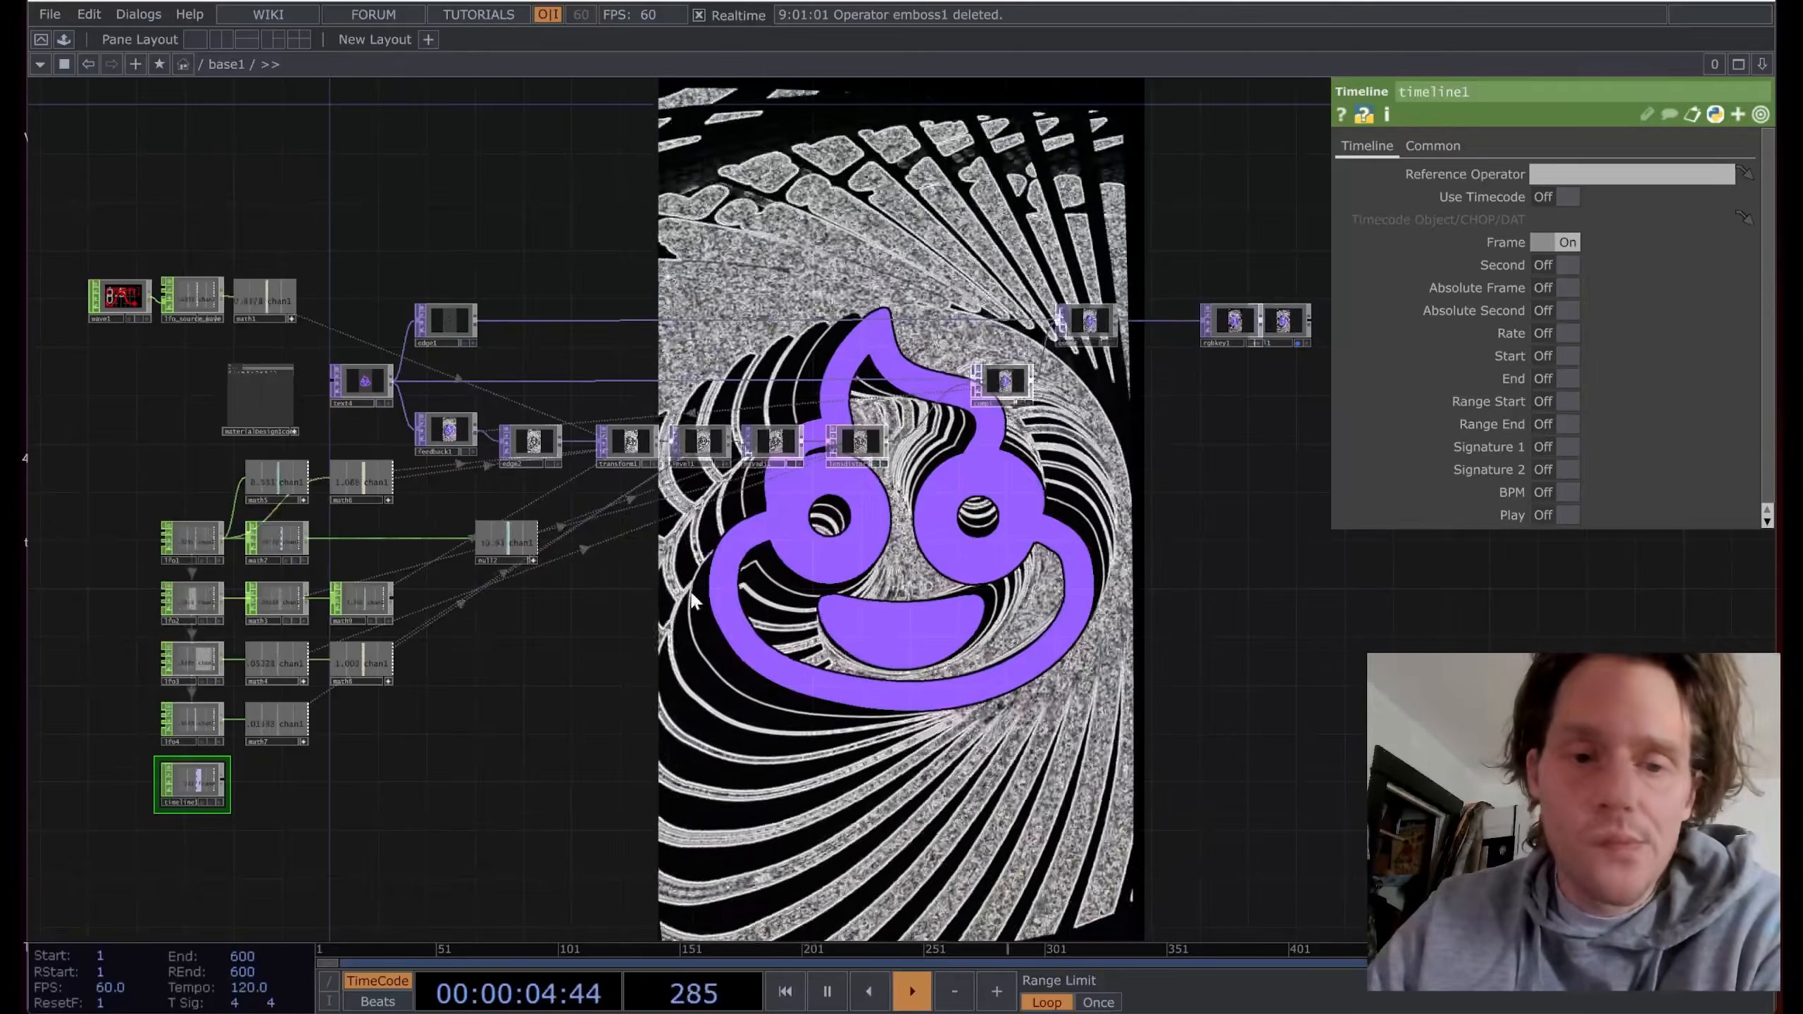
pyautogui.moveTo(638, 561)
pyautogui.mouseDown()
pyautogui.moveTo(657, 562)
pyautogui.moveTo(623, 556)
pyautogui.mouseUp()
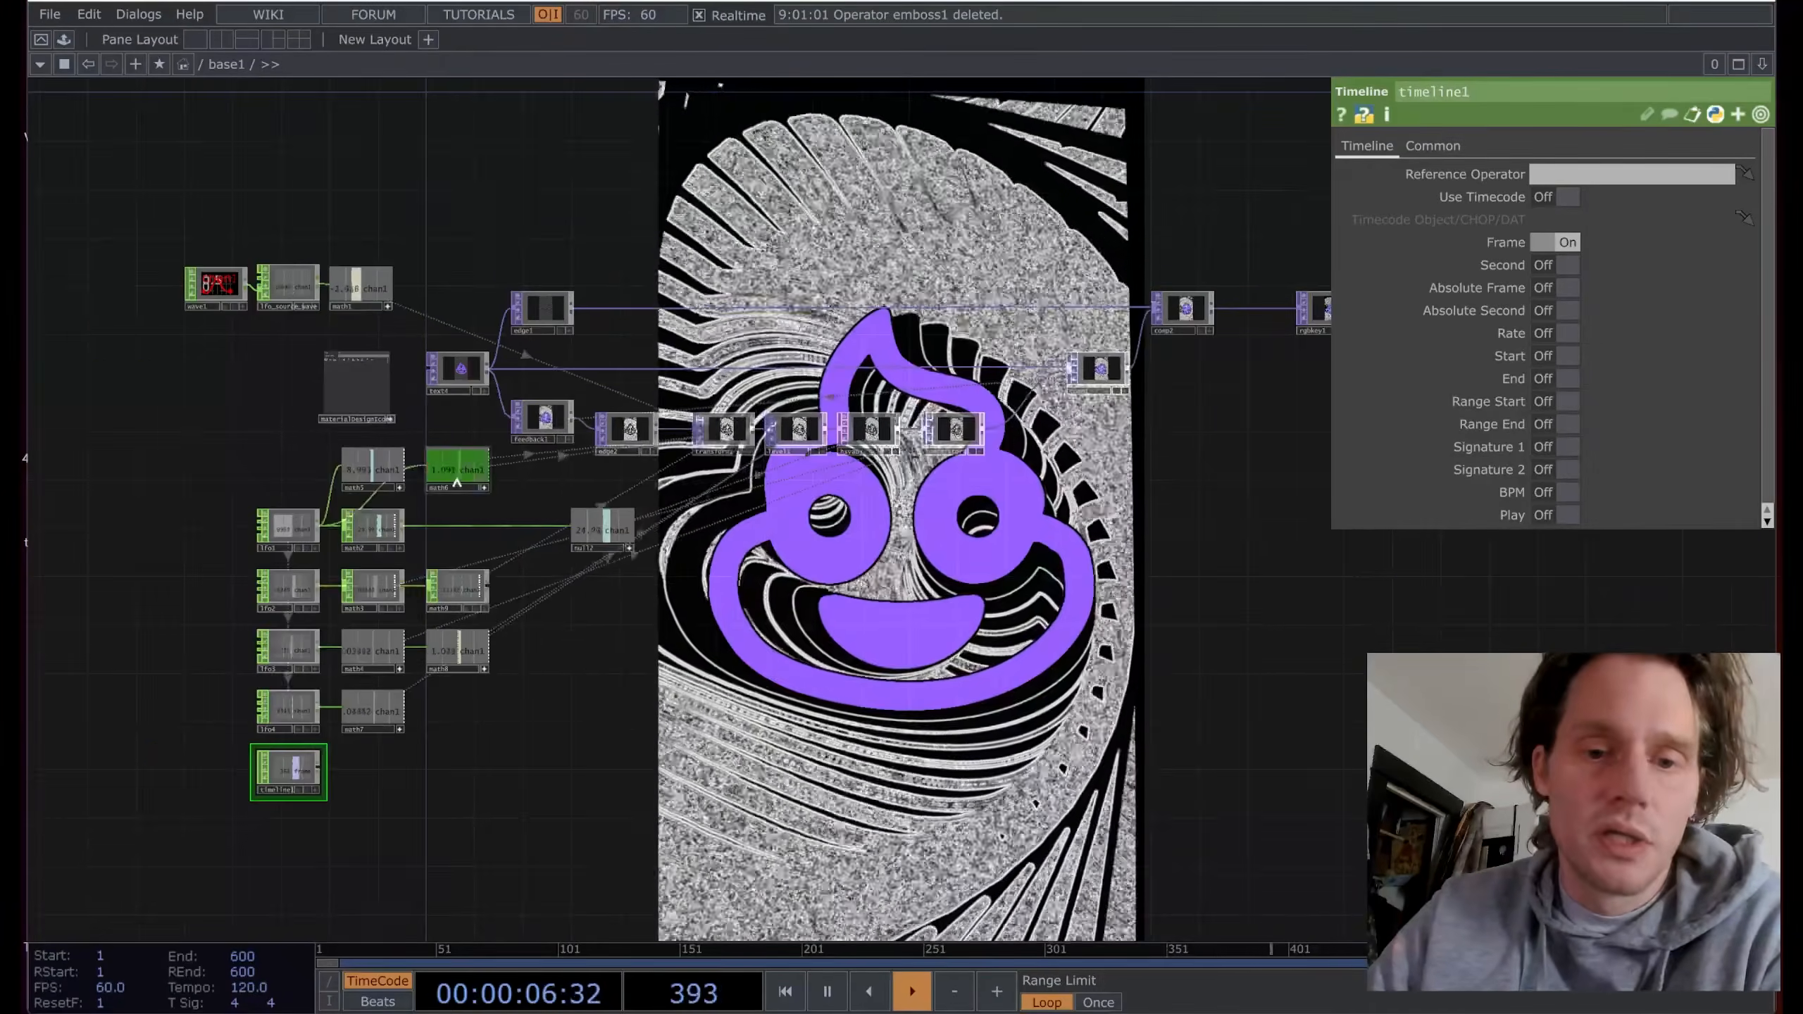
pyautogui.scroll(6, 309, 552)
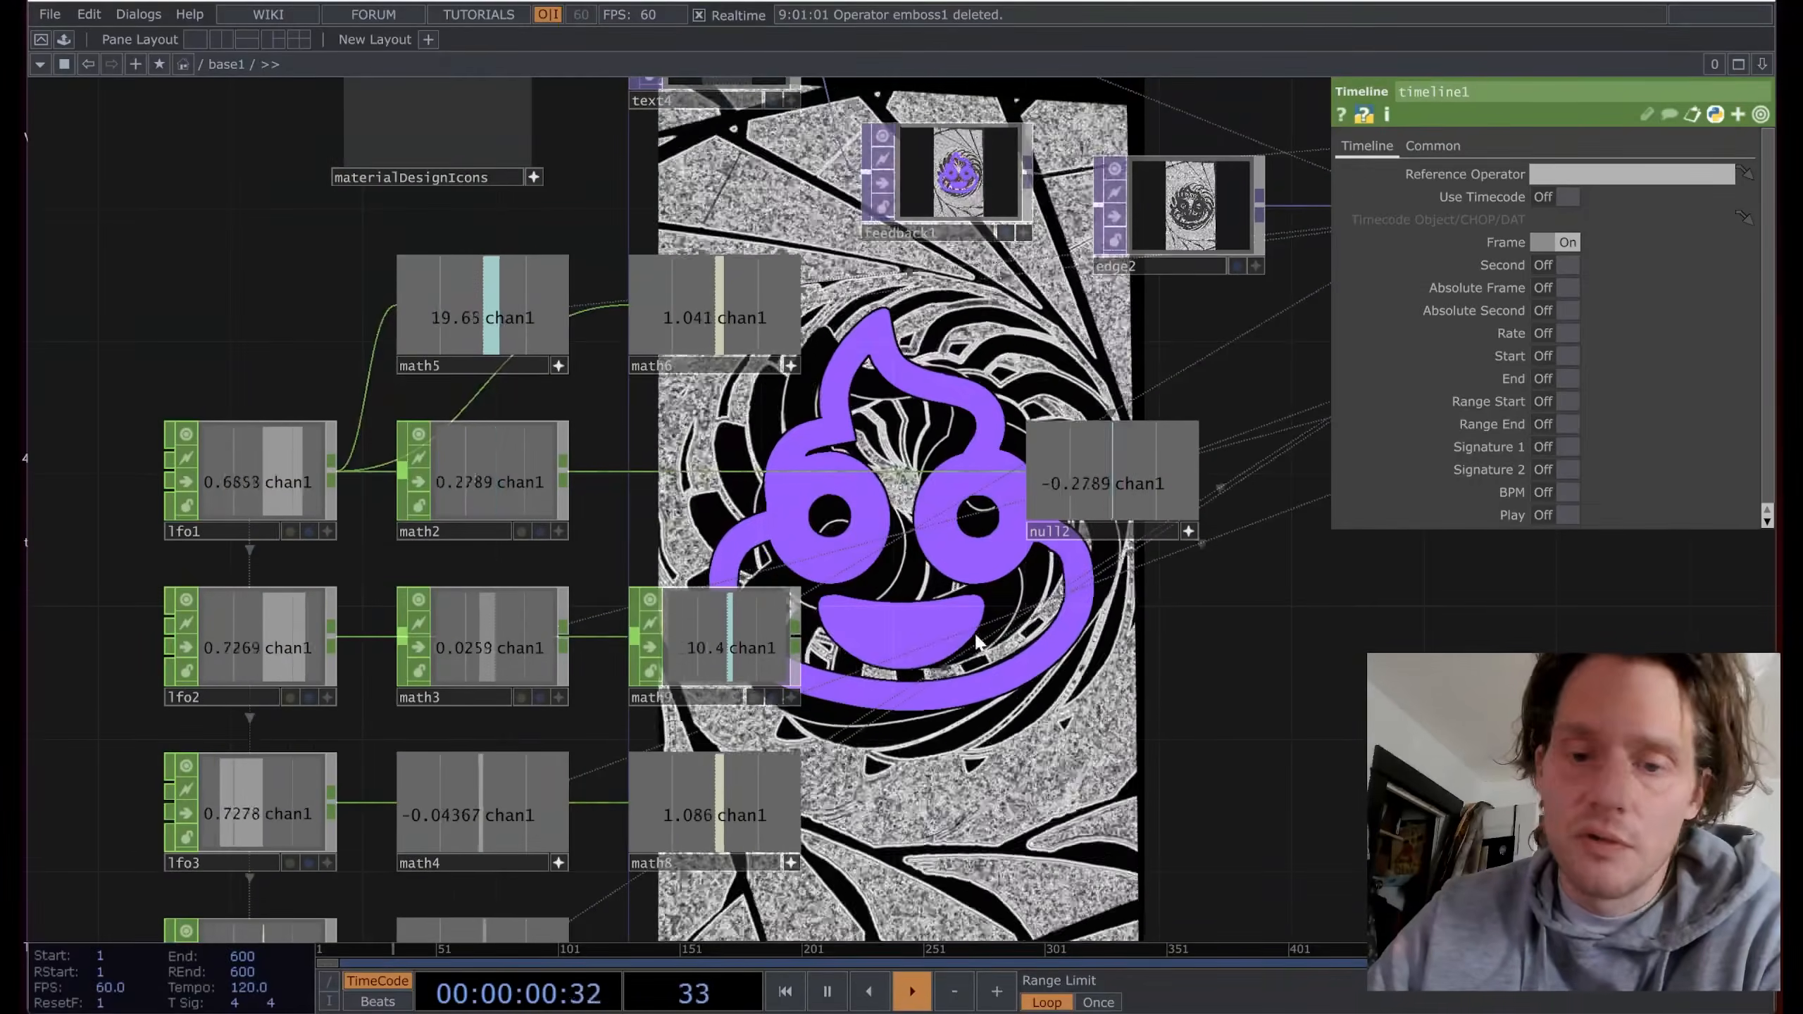
pyautogui.moveTo(981, 707); pyautogui.dragTo(973, 512)
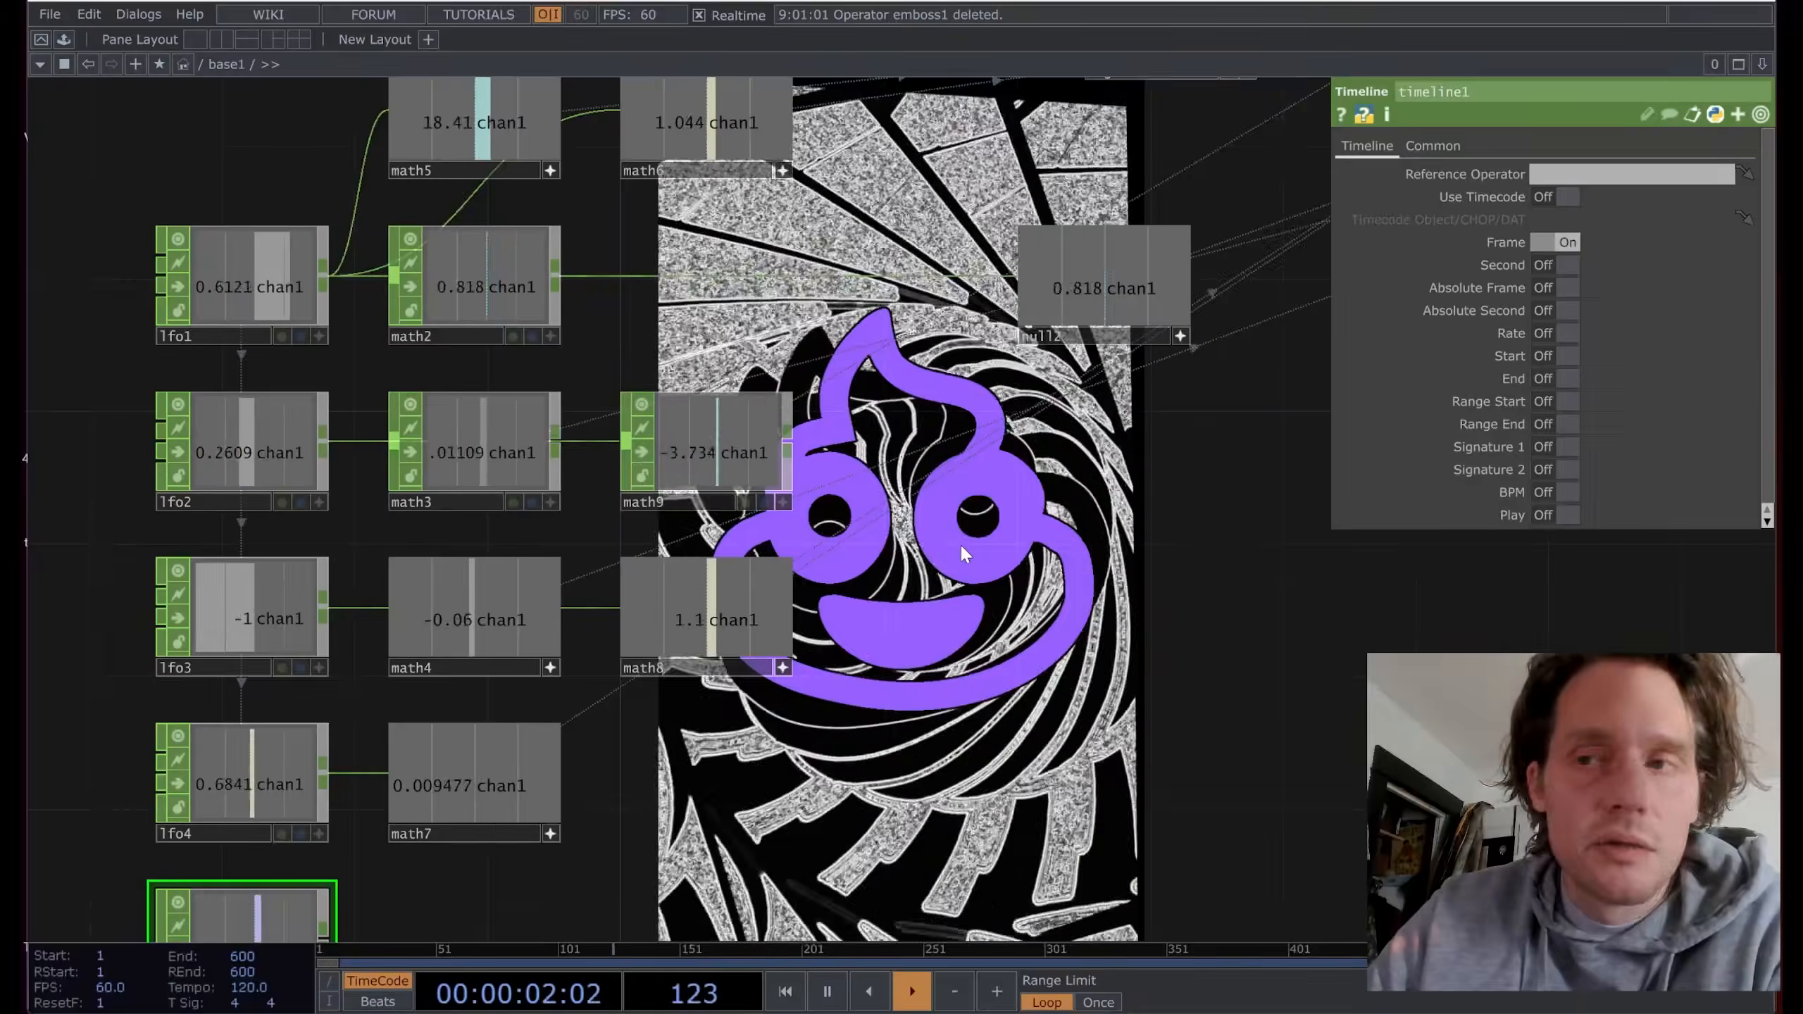
pyautogui.scroll(-2, 958, 543)
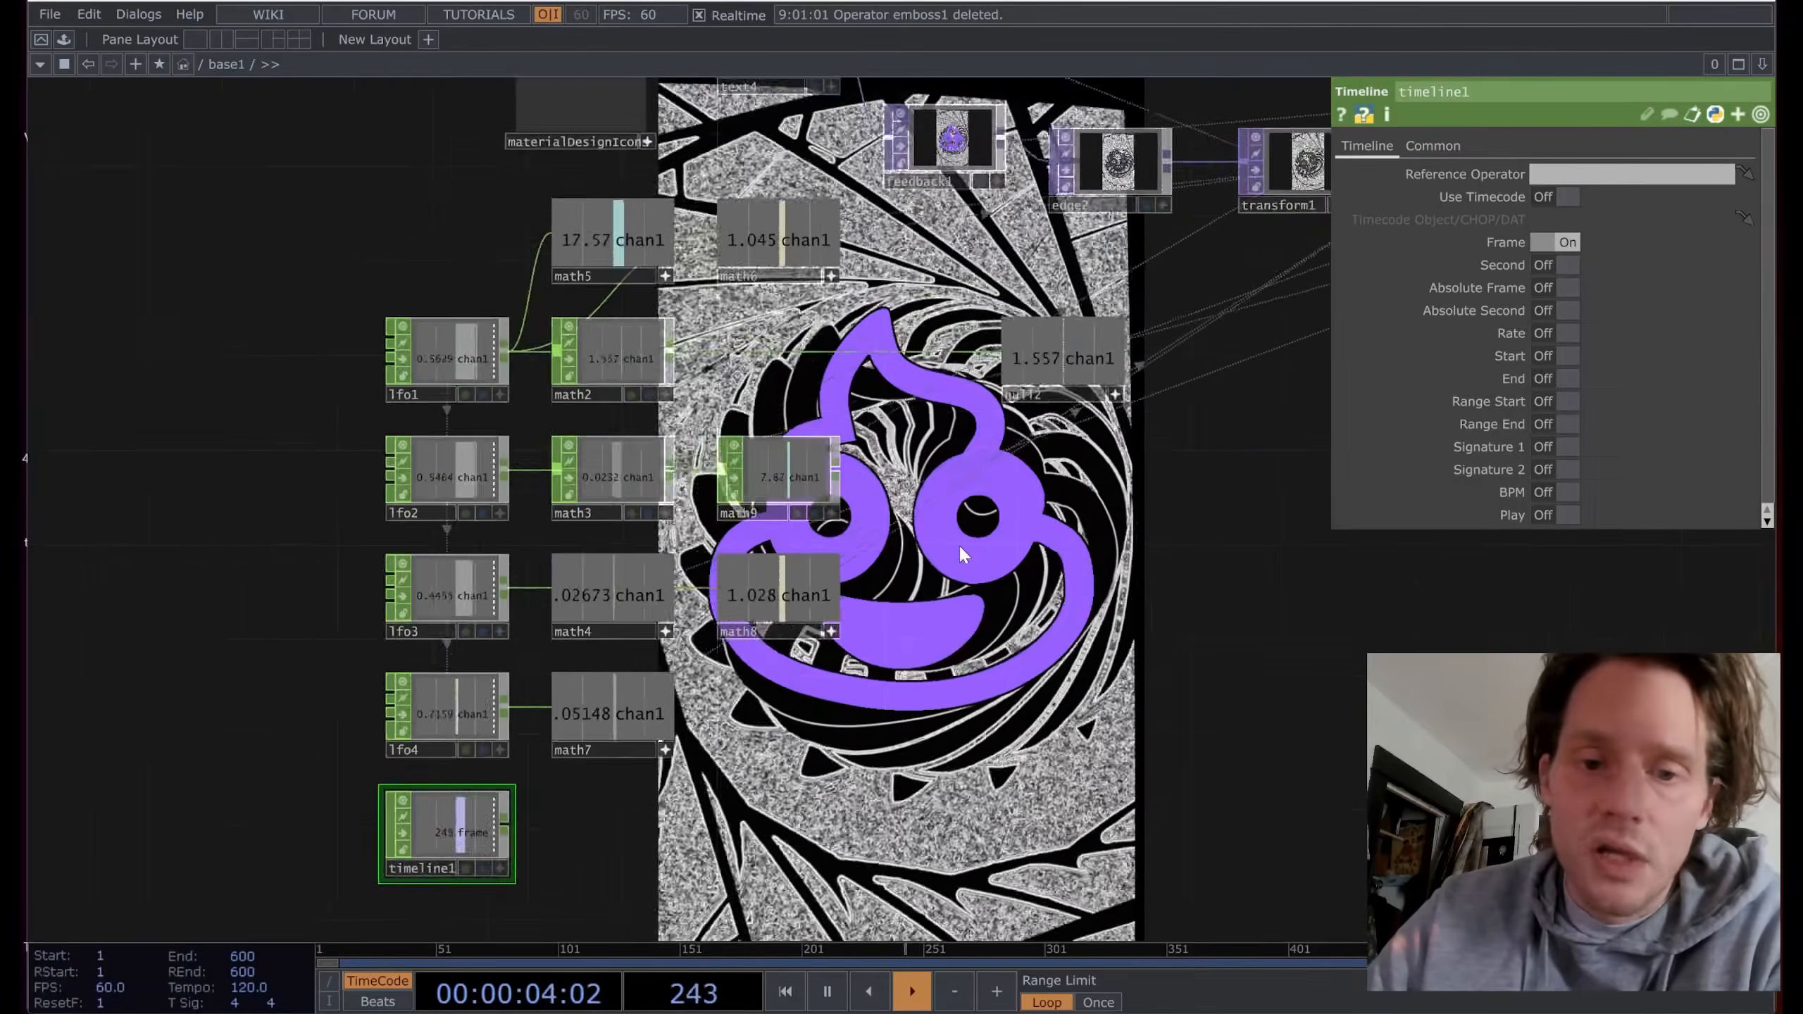
pyautogui.scroll(-3, 915, 417)
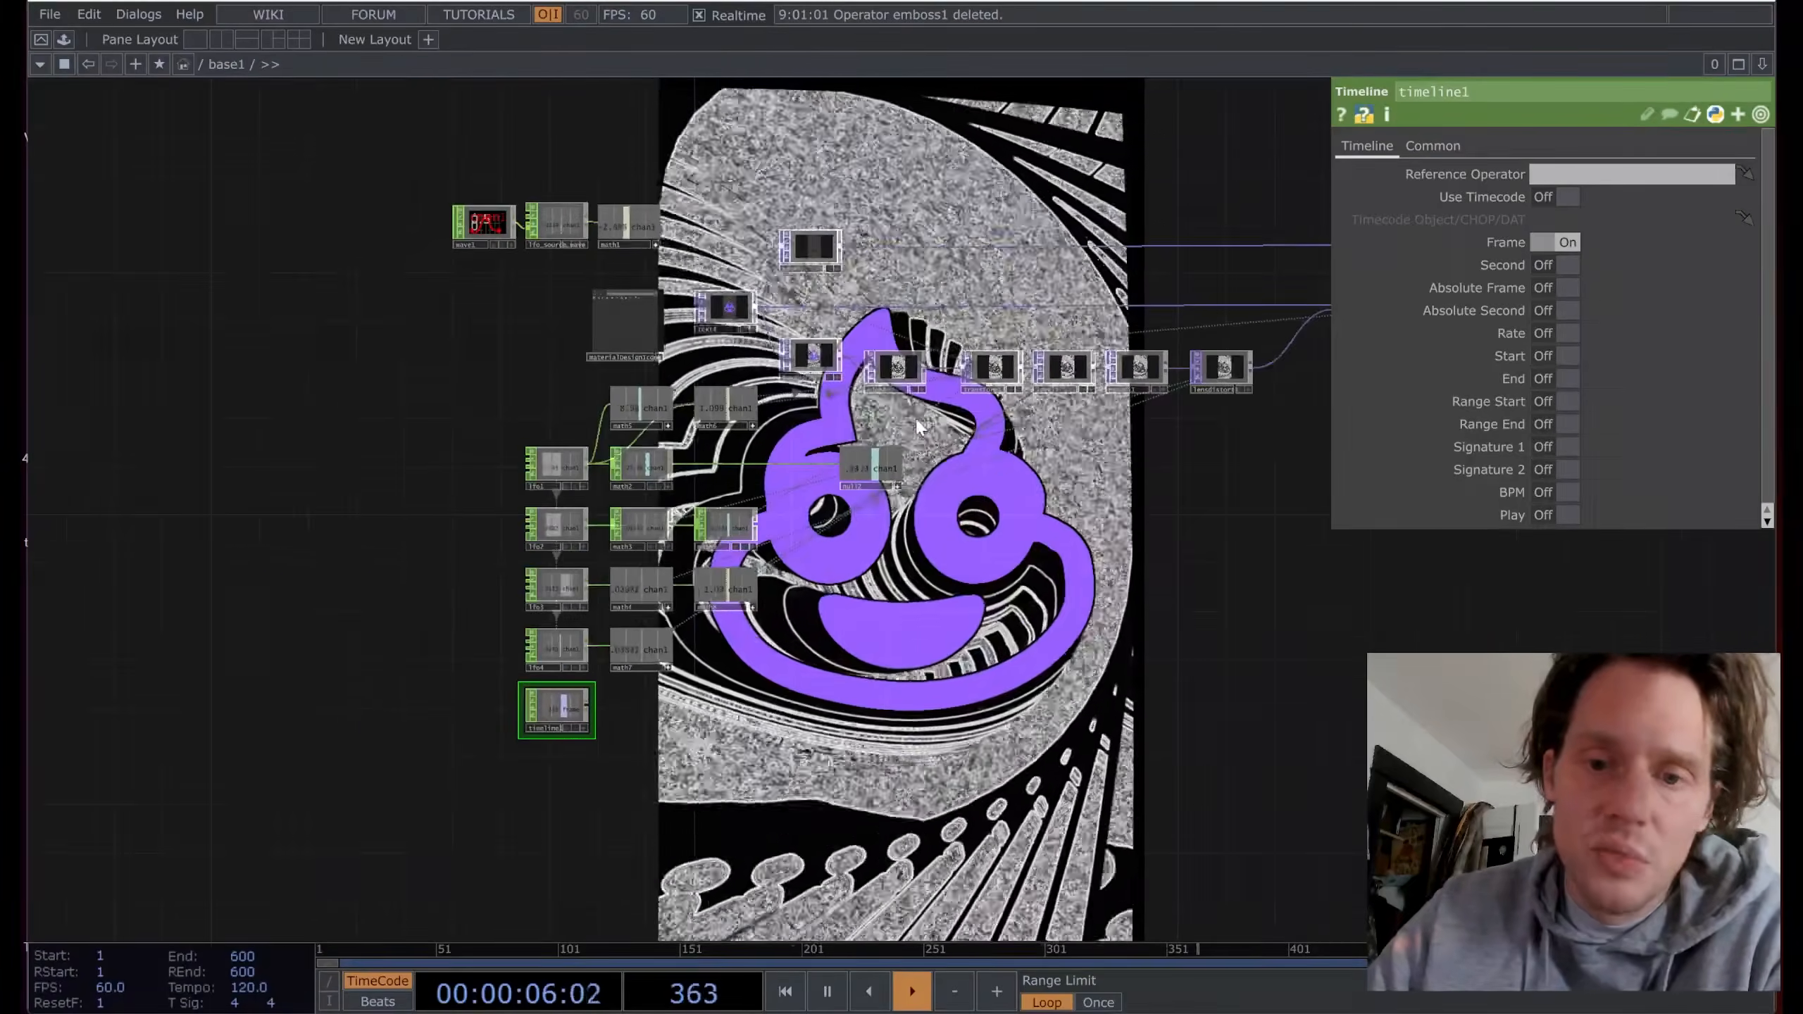
pyautogui.scroll(2, 983, 421)
pyautogui.moveTo(1016, 469); pyautogui.dragTo(860, 443)
pyautogui.scroll(3, 158, 570)
pyautogui.moveTo(157, 570); pyautogui.dragTo(274, 330)
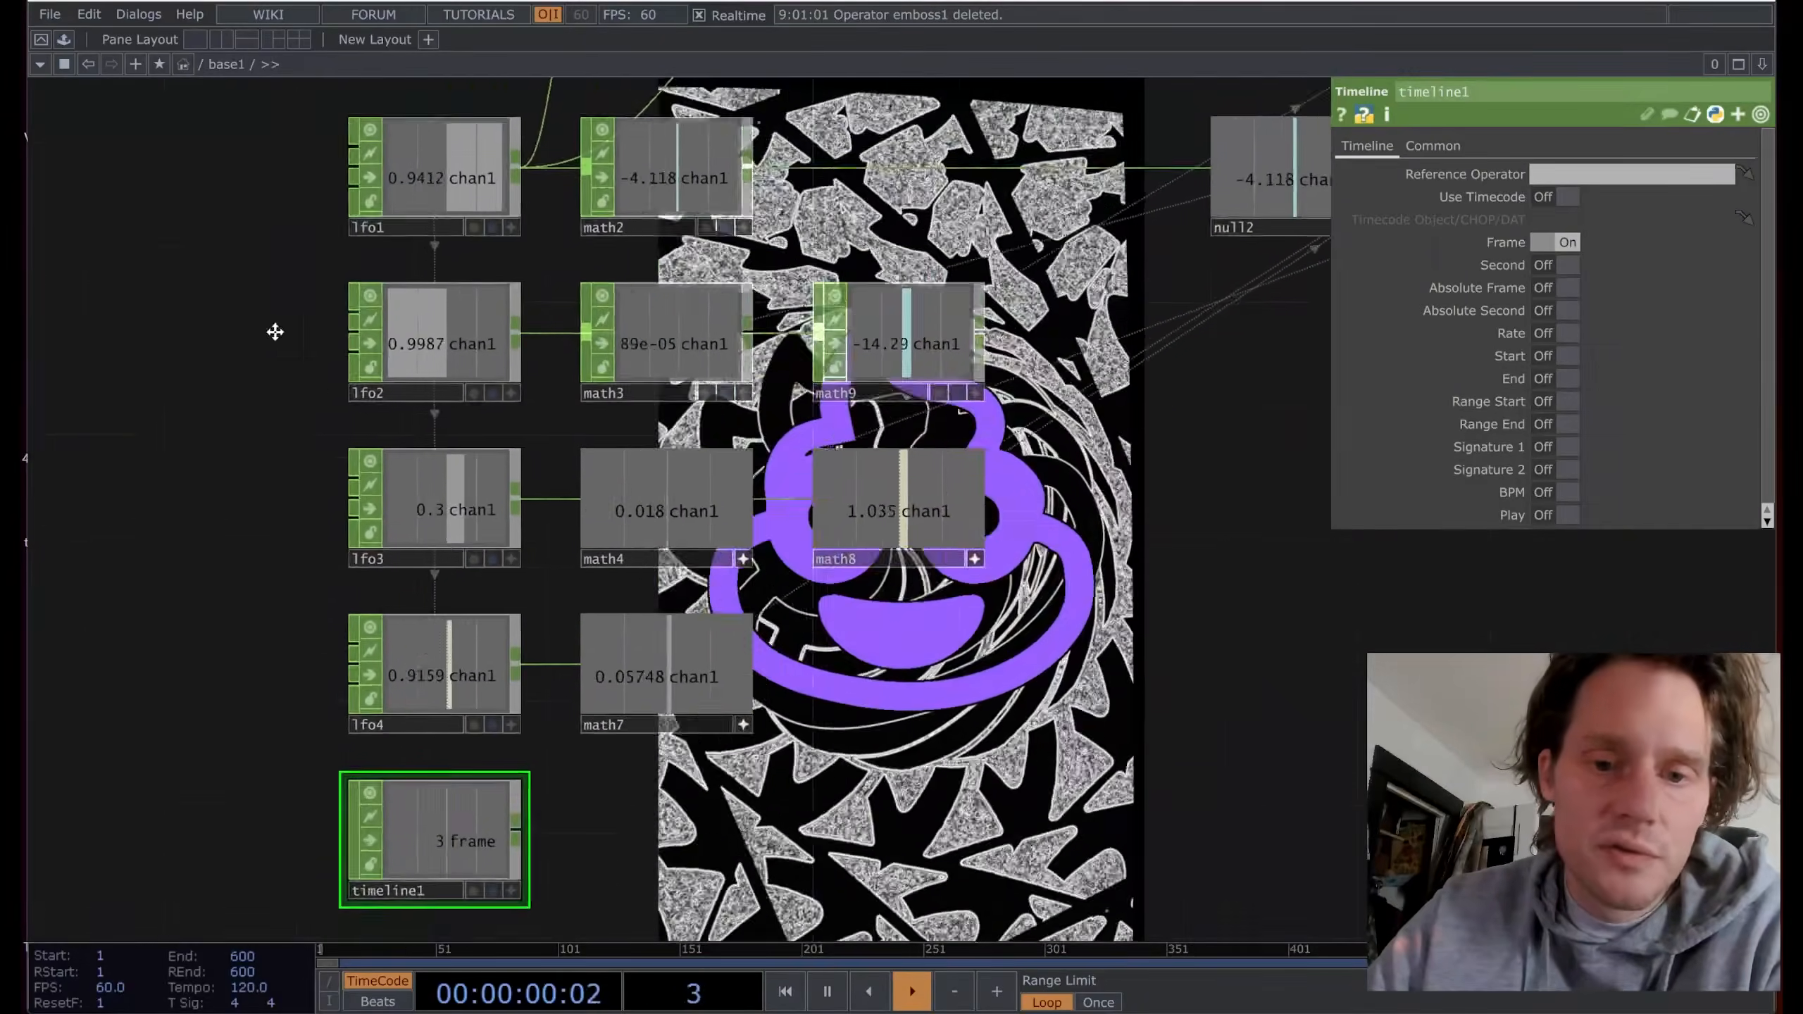